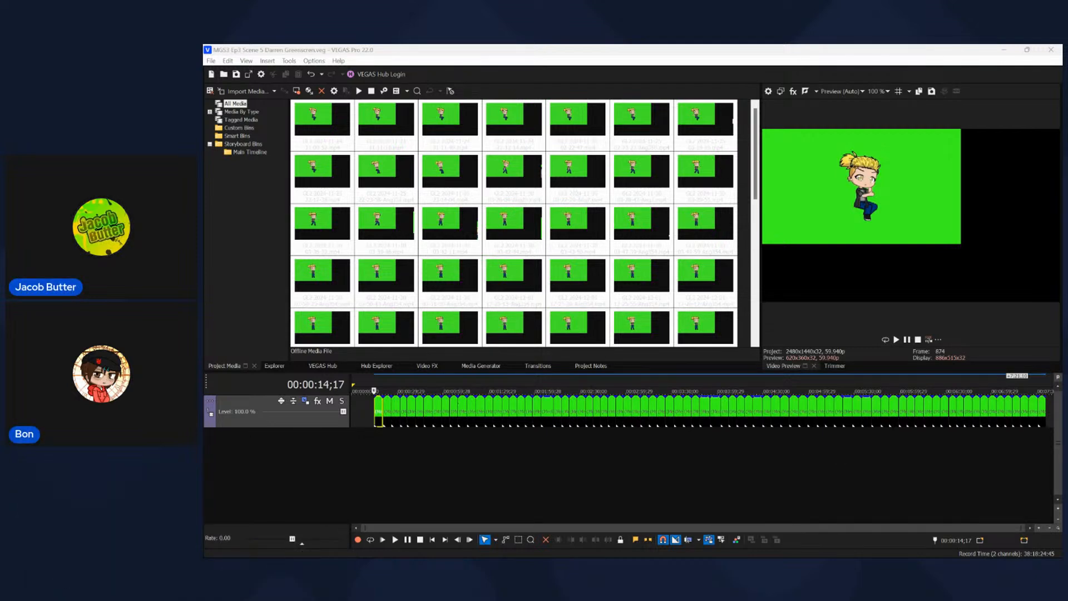
- Apply the Gacha Capture Fix pan/crop preset to the first clip on the timeline
click(377, 403)
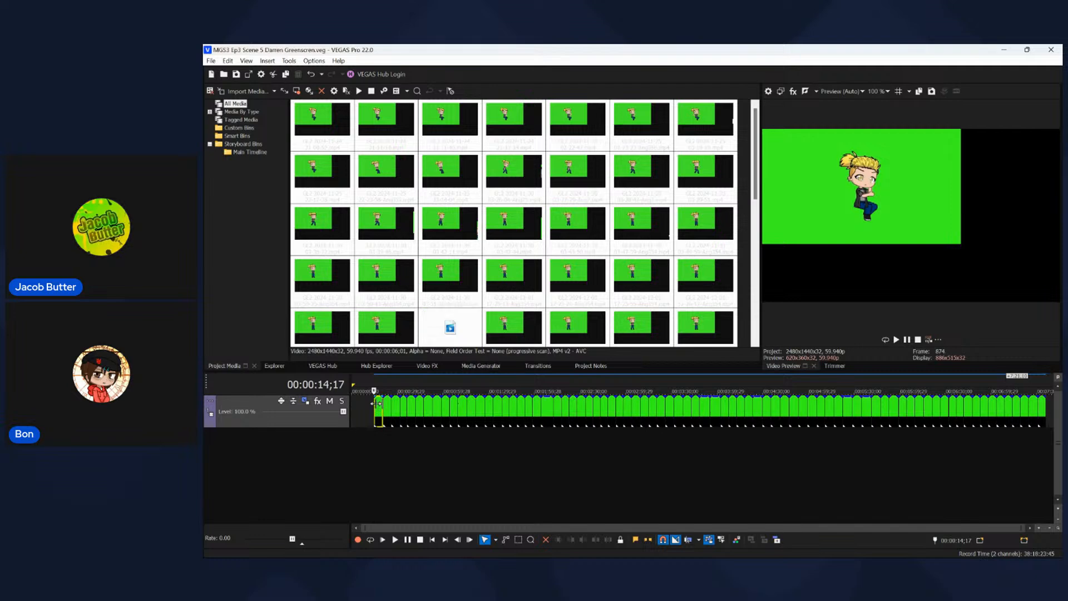
scroll(377, 403, up, 5)
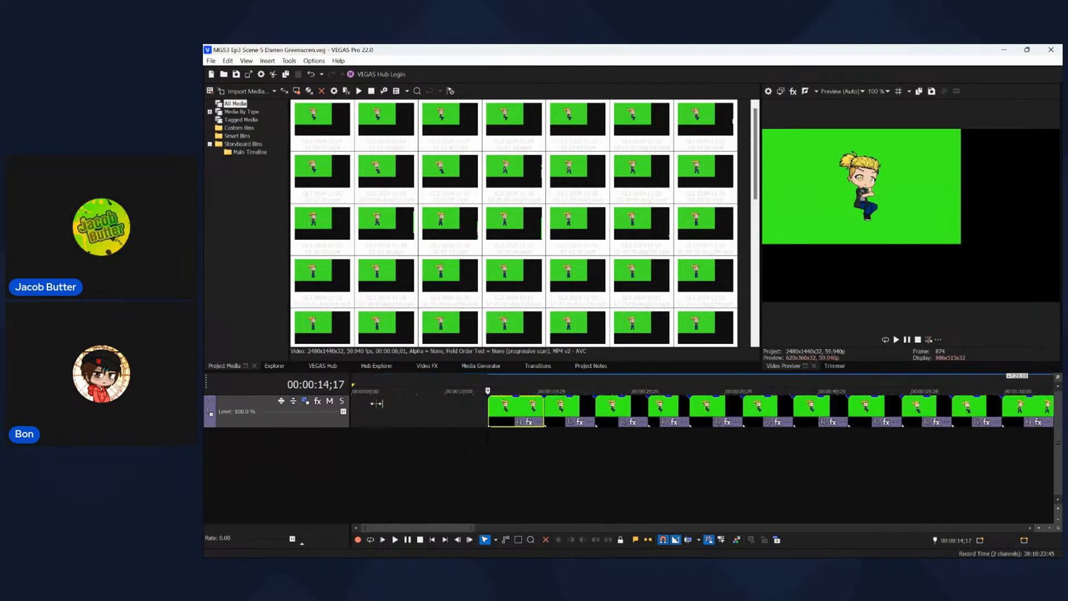
scroll(377, 403, up, 2)
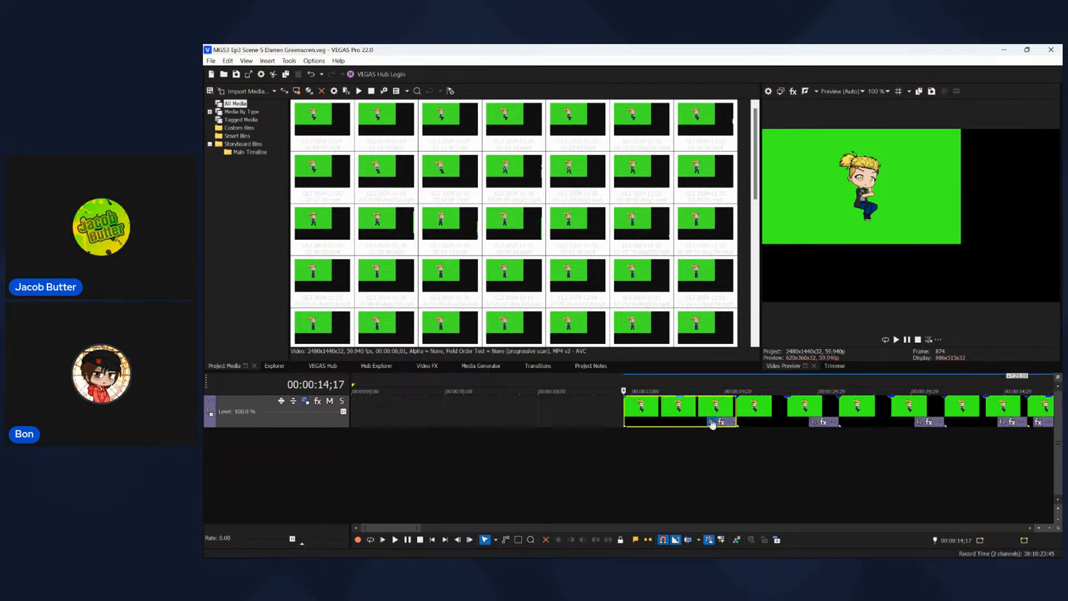
click(712, 423)
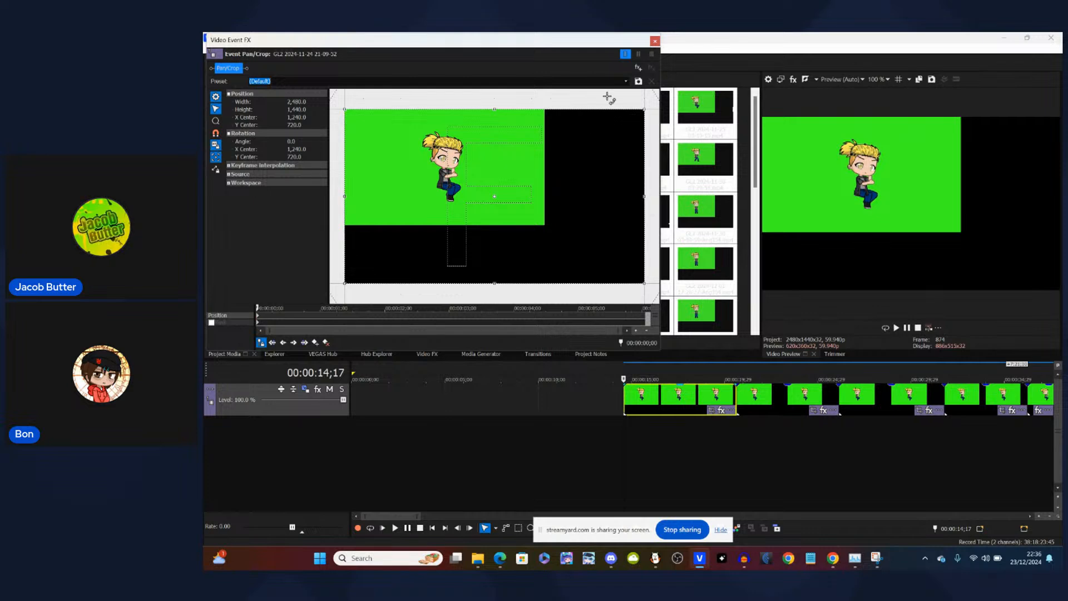
click(626, 81)
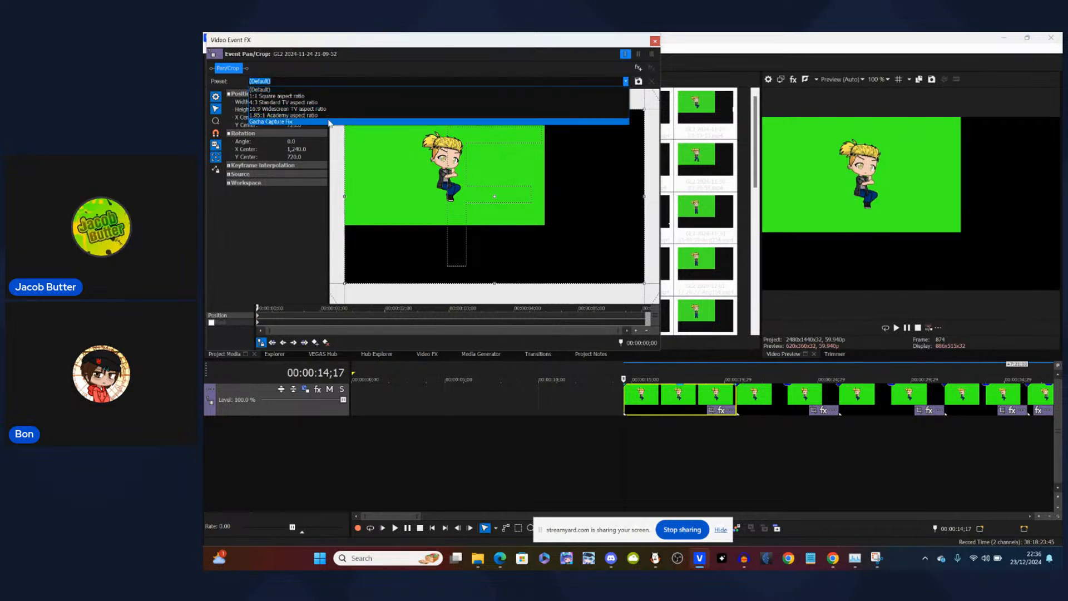
click(332, 122)
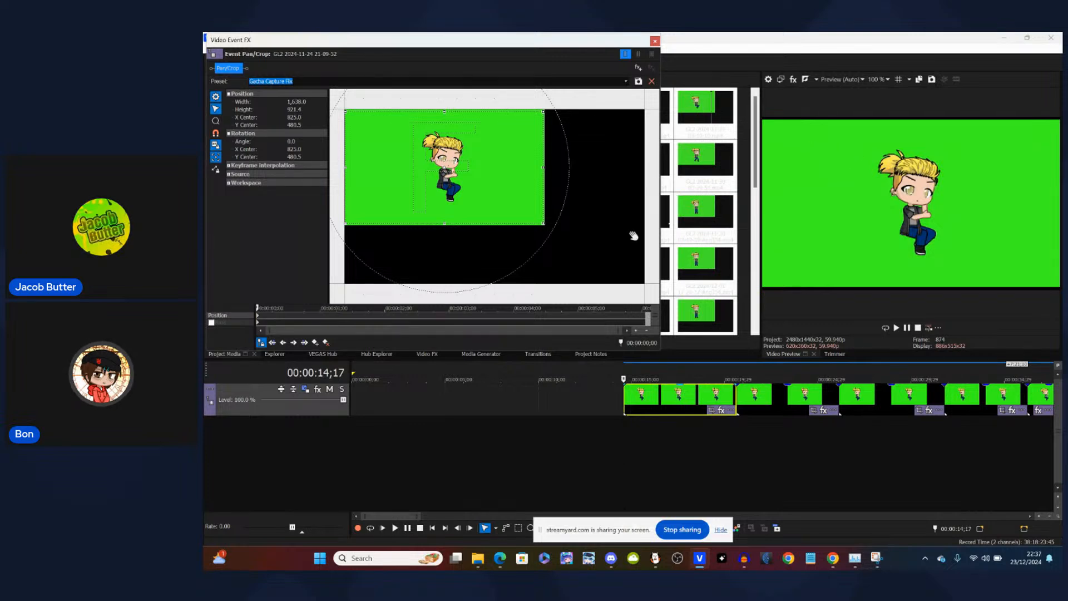
click(655, 42)
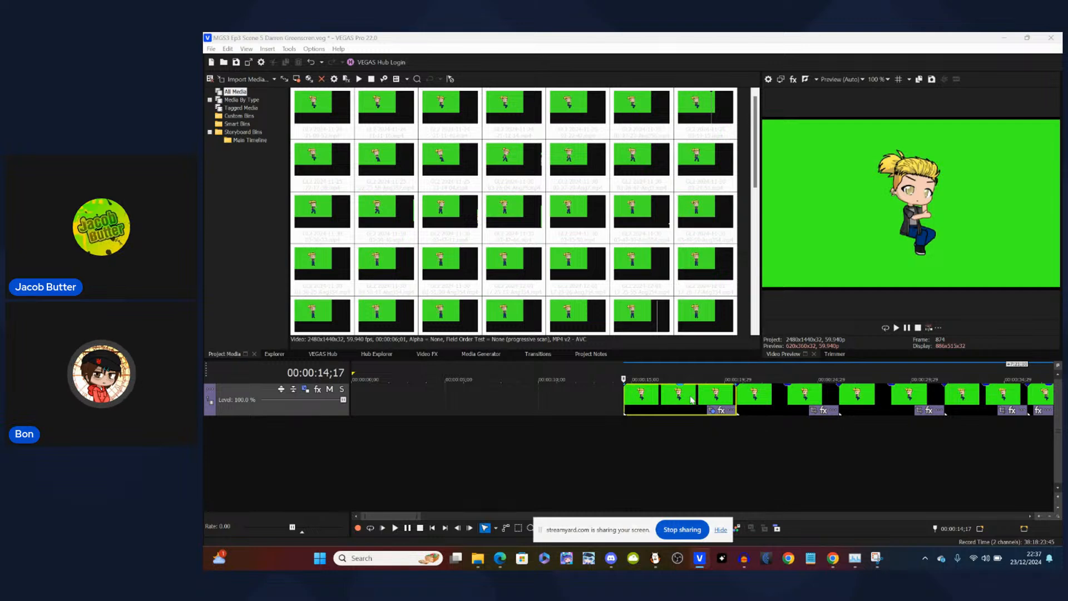
click(666, 412)
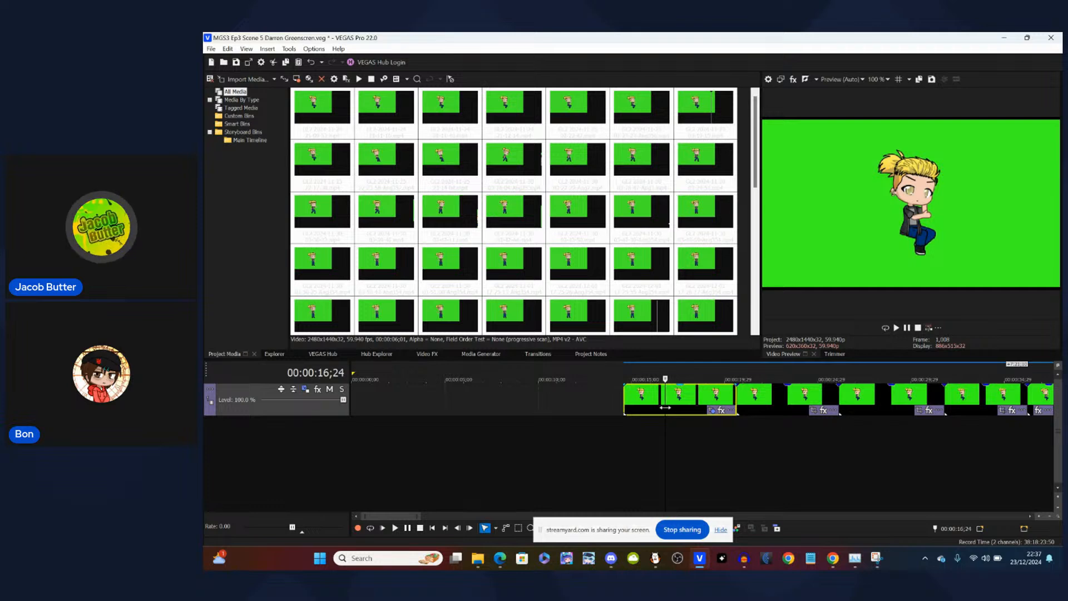
- Switch to the StreamYard studio and play a Pixelmon OST Biomes track from the background music
click(668, 501)
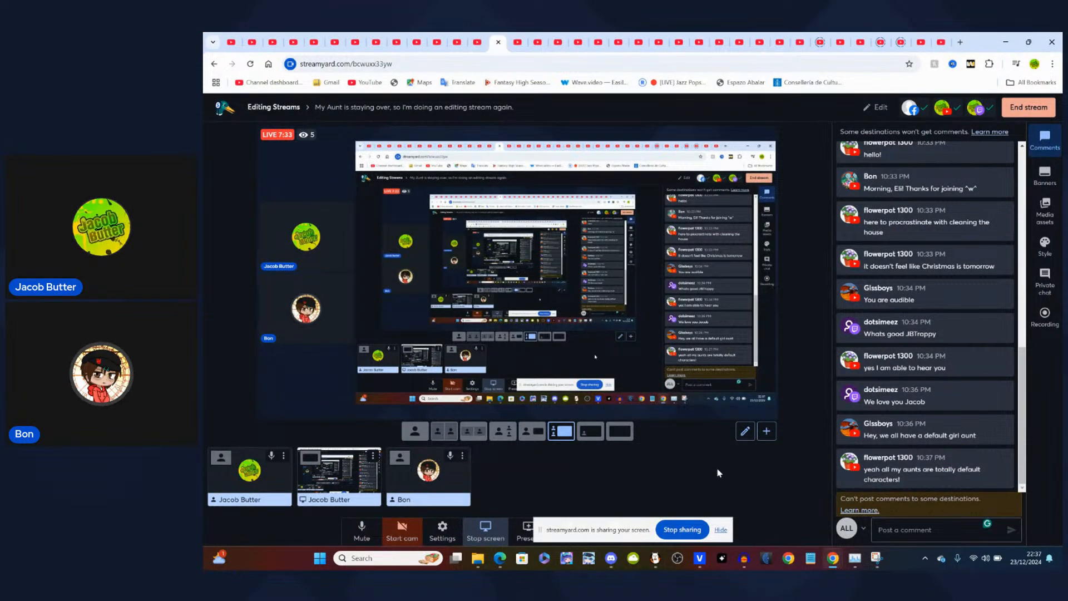
click(1040, 214)
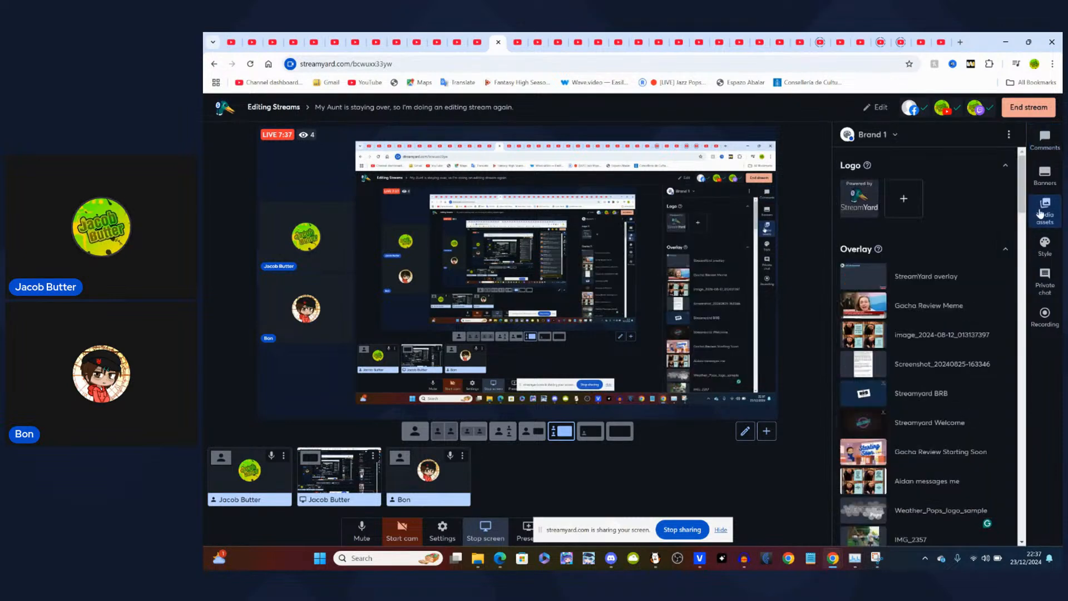
drag(1023, 200, 1032, 472)
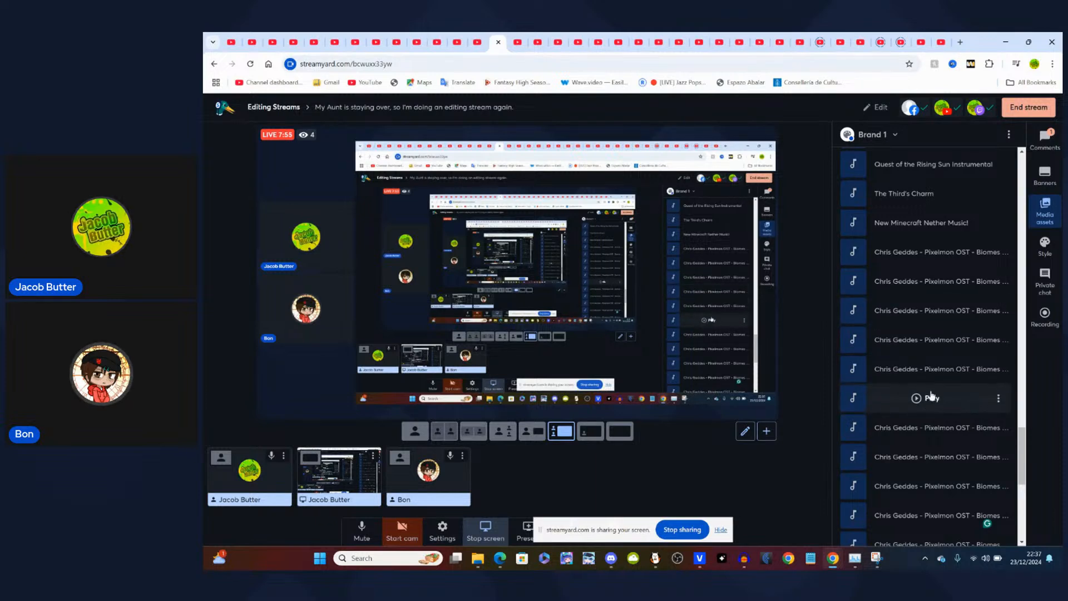
click(916, 312)
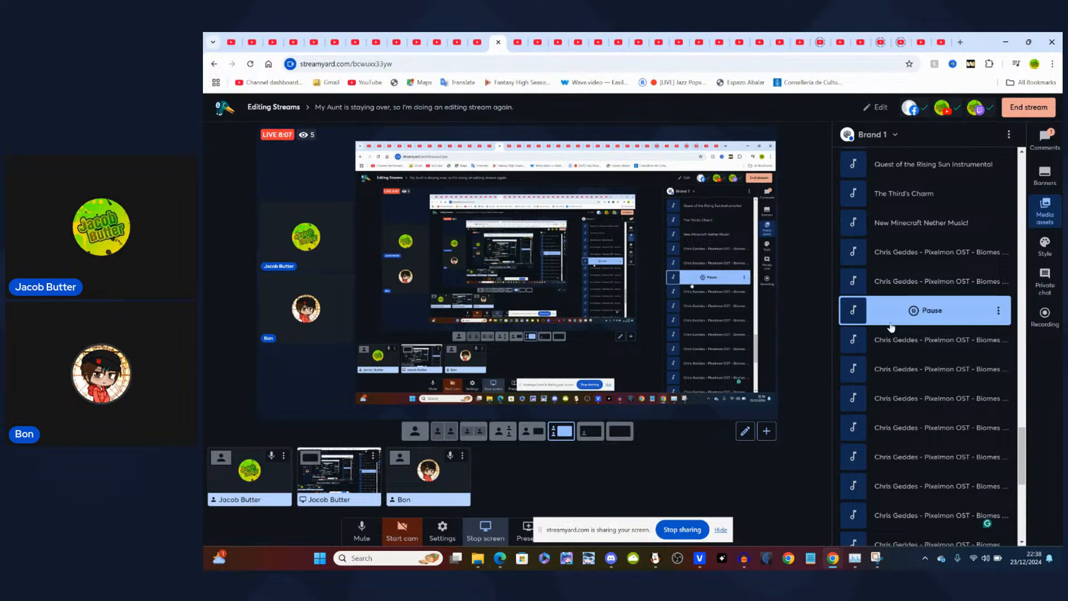
- Lower the background music volume to a small fraction of its range and return to the stream comments
drag(1022, 430, 1021, 288)
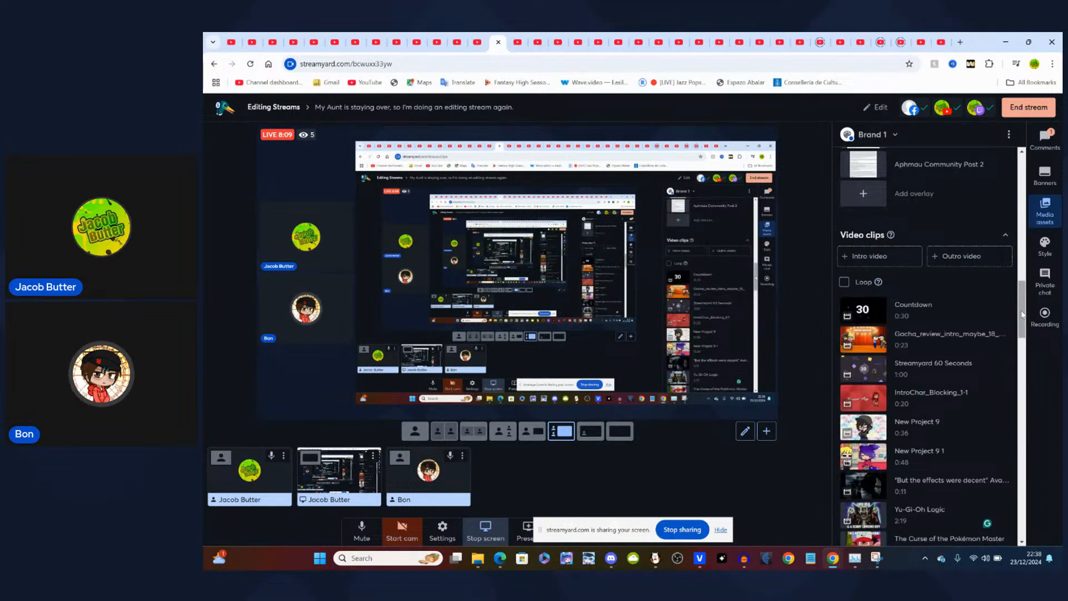
scroll(921, 325, down, 8)
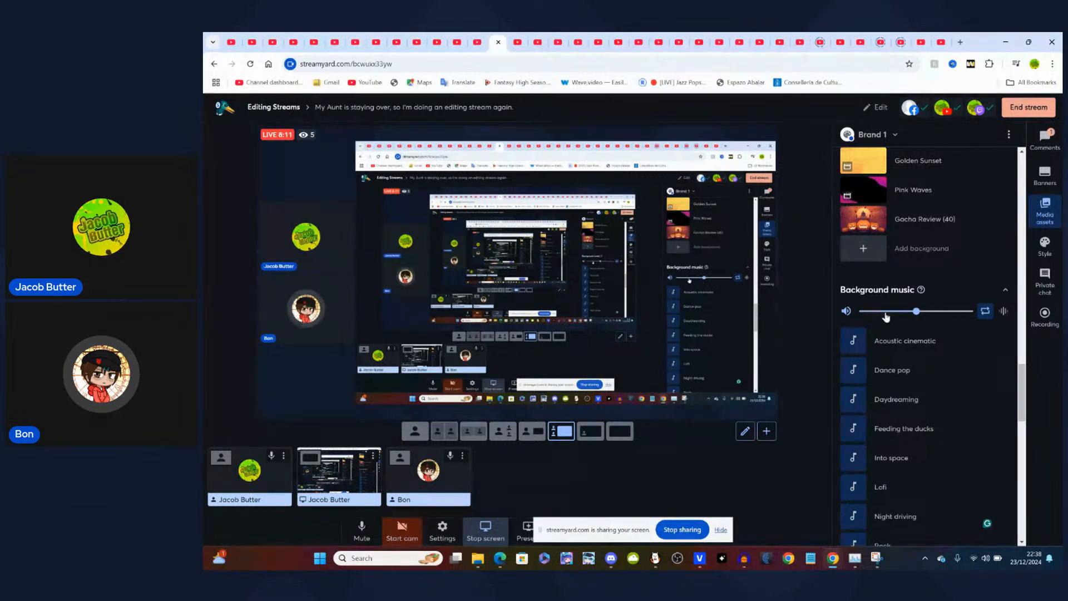
drag(916, 311, 875, 312)
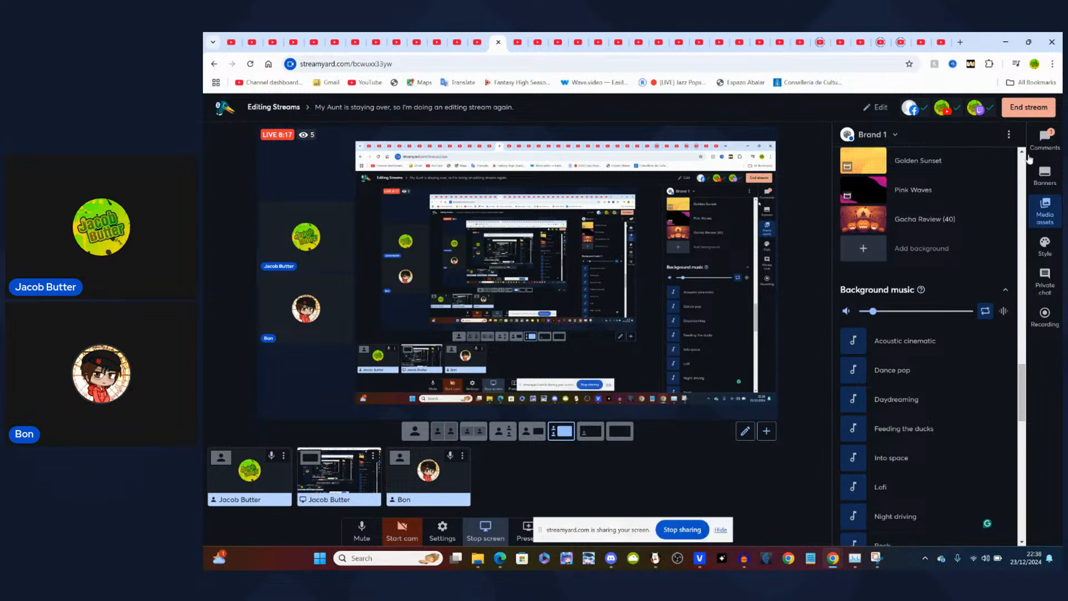
click(1042, 143)
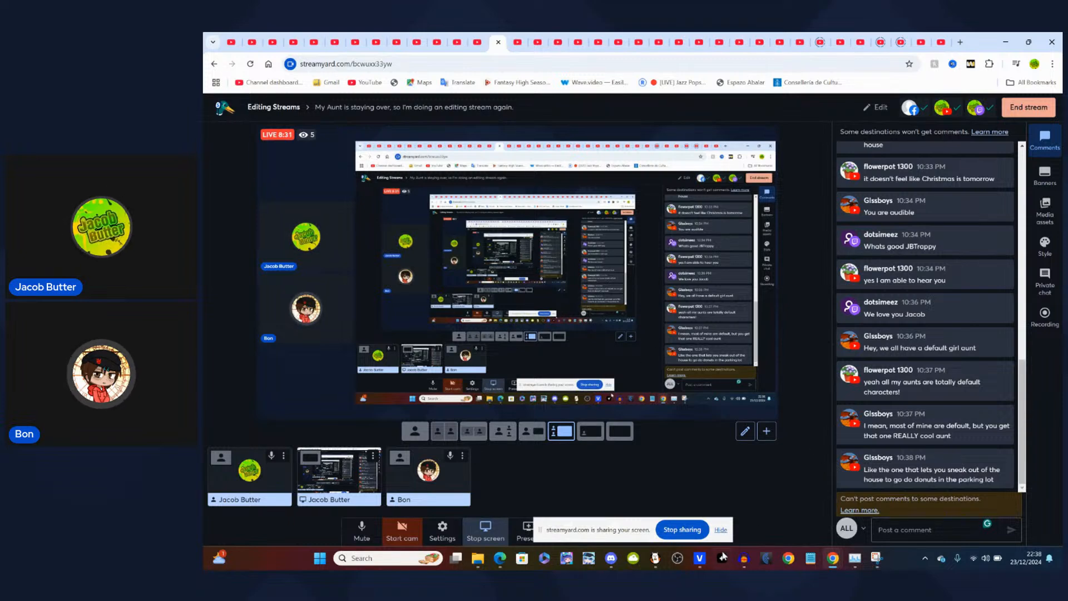
- Switch back to VEGAS Pro and paste the first clip's event attributes onto all the following clips through the timeline's end
key(alt+Tab)
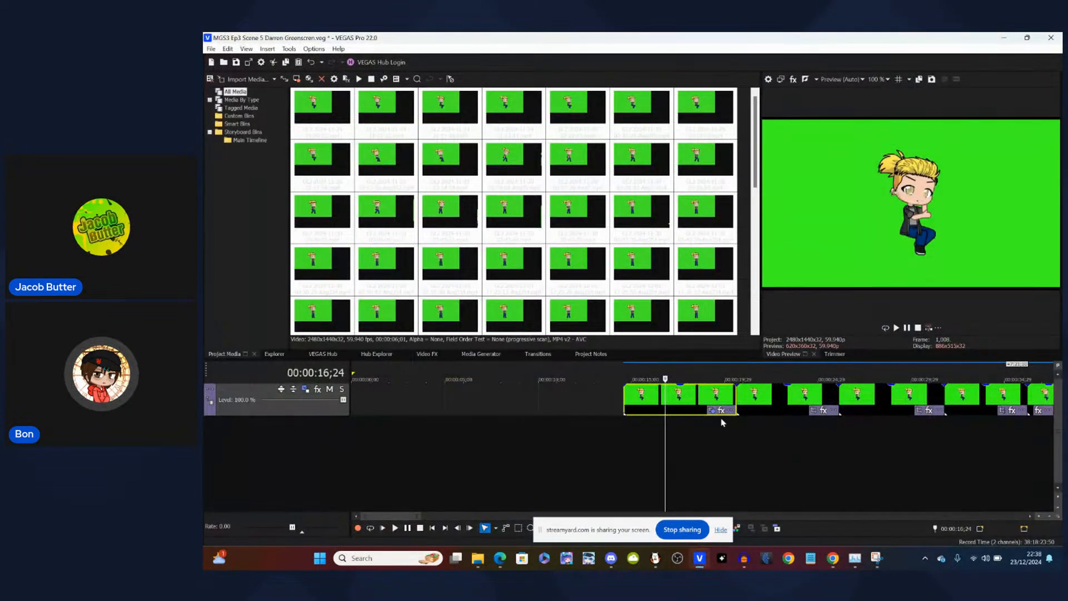
click(752, 423)
click(722, 531)
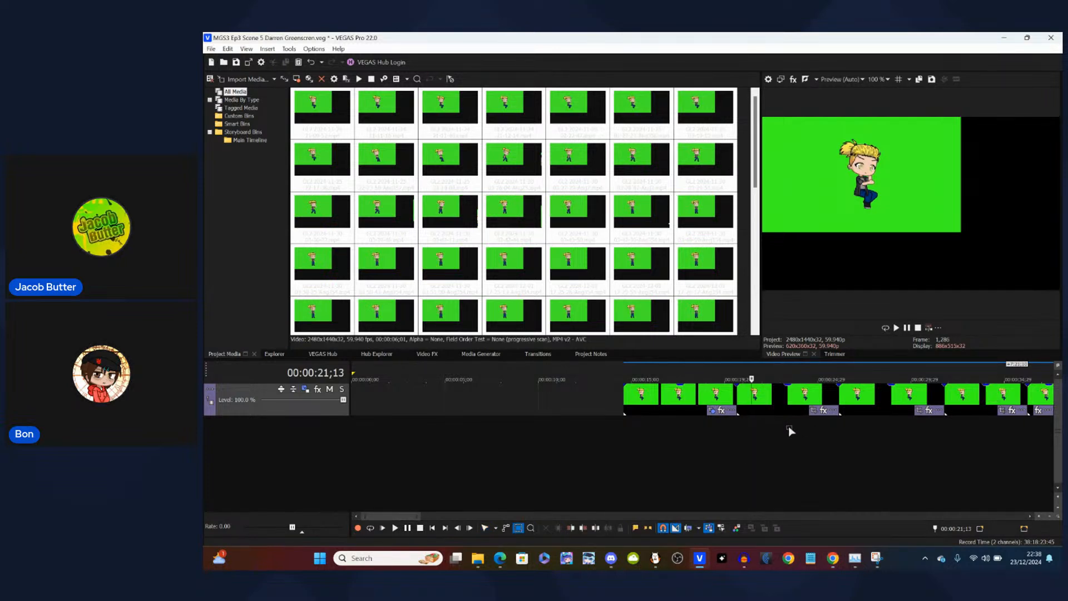
scroll(782, 435, down, 2)
scroll(781, 434, down, 3)
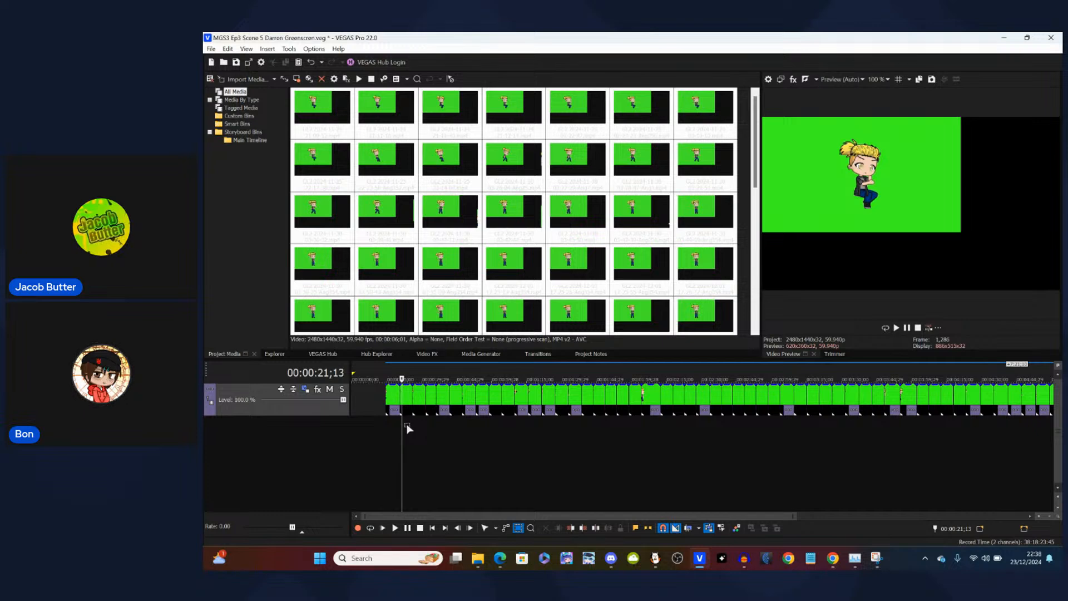
drag(407, 428, 546, 398)
drag(759, 389, 1027, 394)
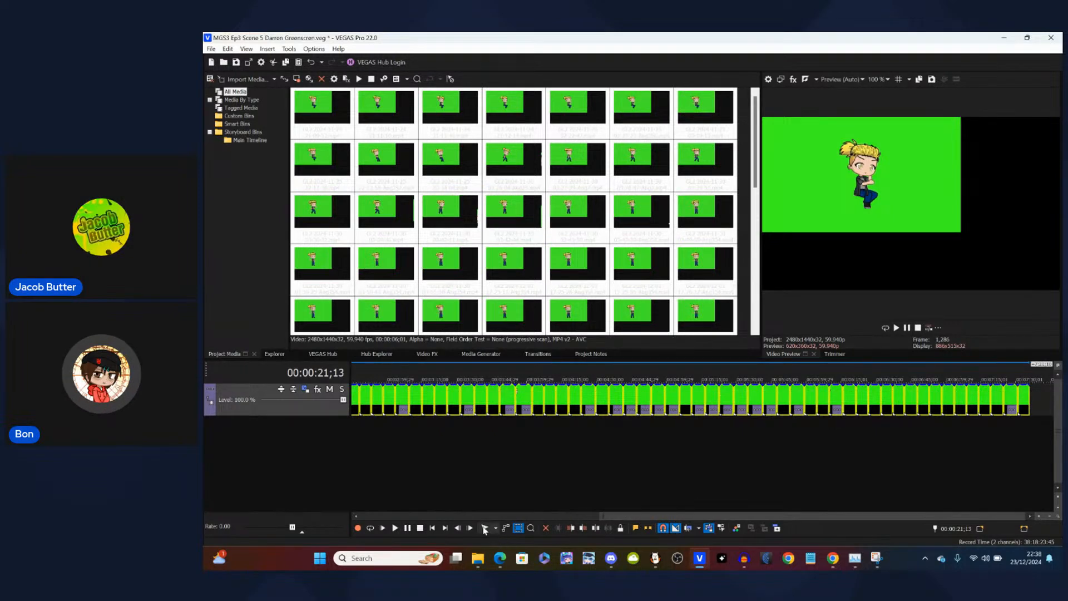
right_click(840, 398)
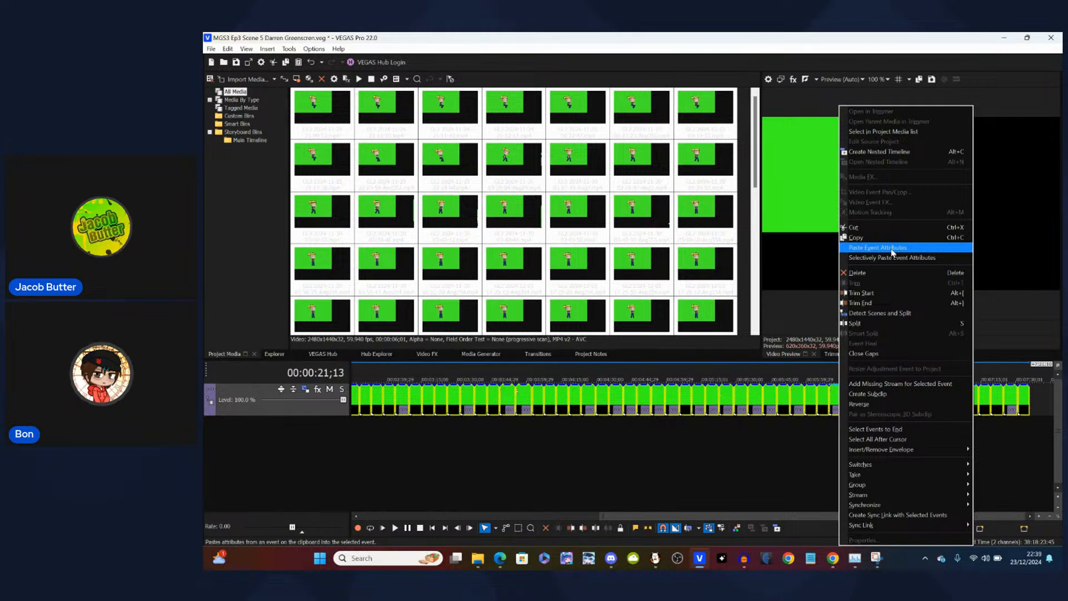
click(892, 252)
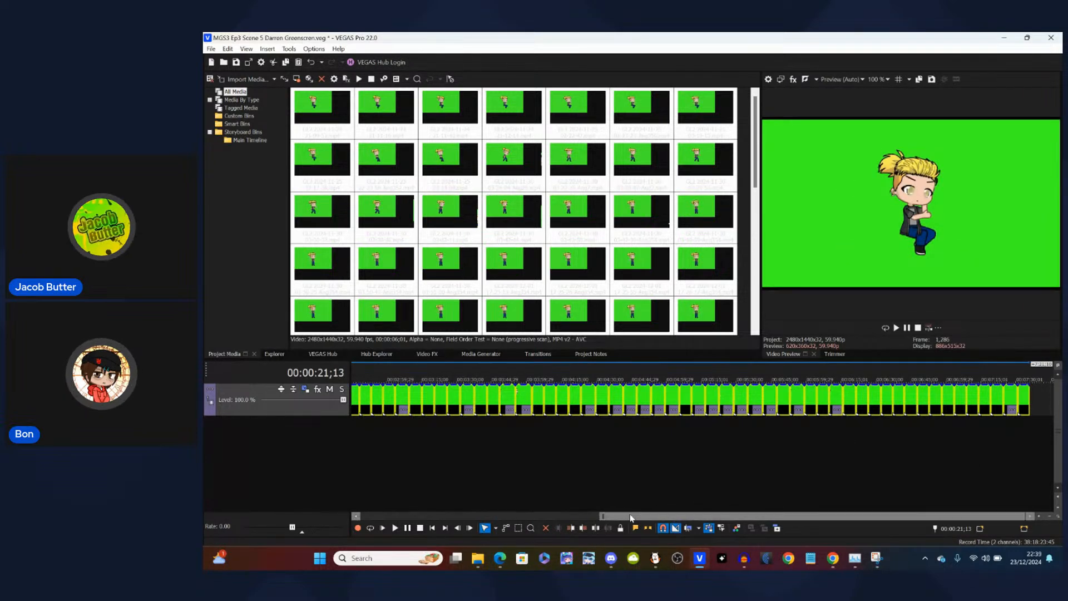
- Place the playhead at the start of the first clip and insert a new video track above the green-screen track
drag(632, 516, 359, 517)
click(383, 440)
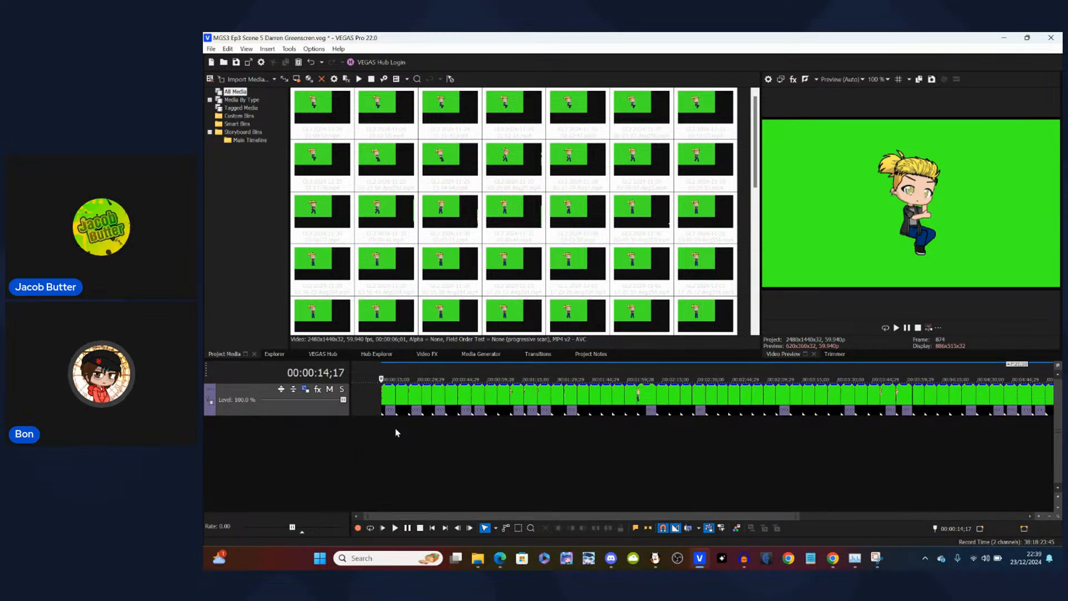
right_click(263, 393)
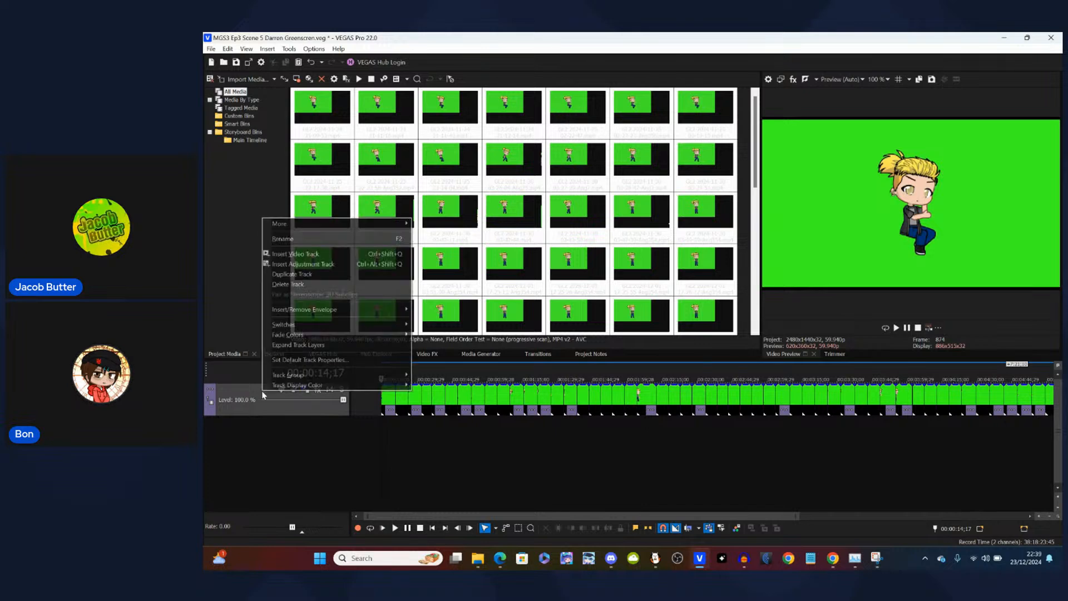
click(288, 256)
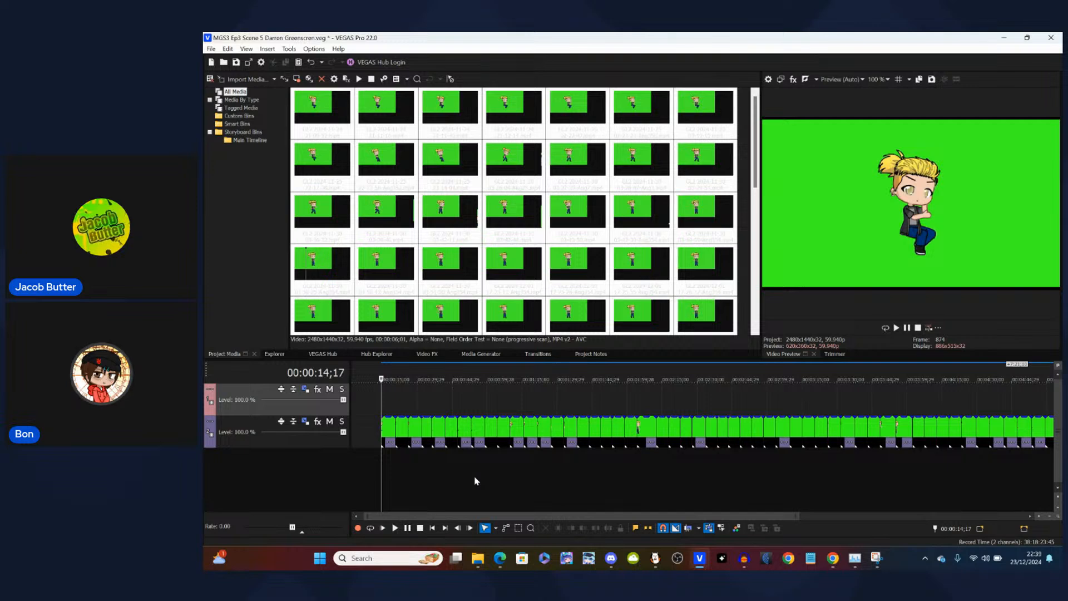
- Switch to File Explorer and look through the Props folder inside The Mutant Girl folder in Pictures
mouse_move(475, 565)
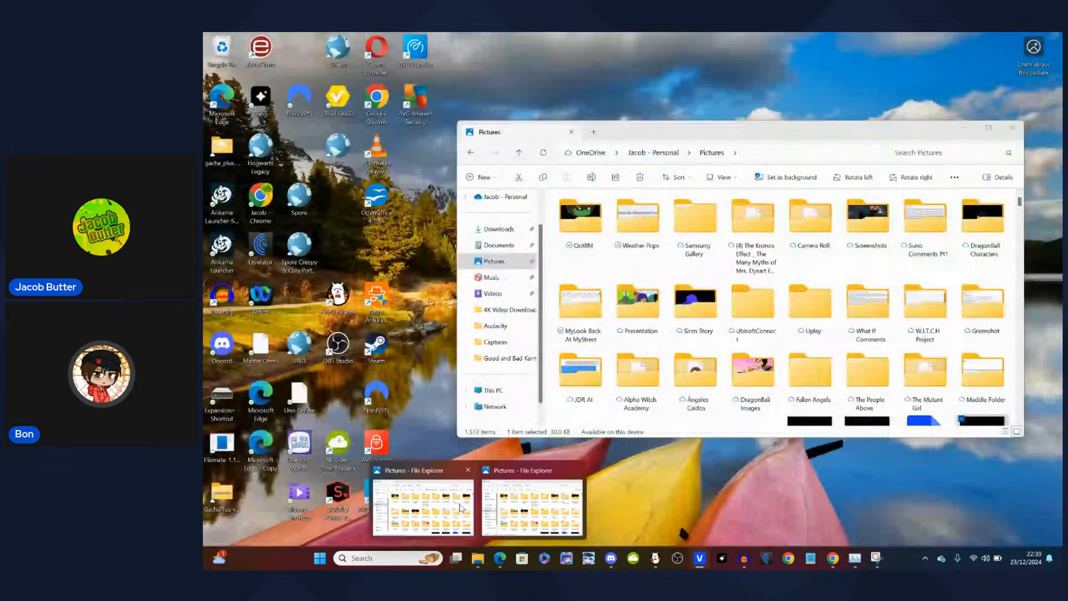
click(452, 490)
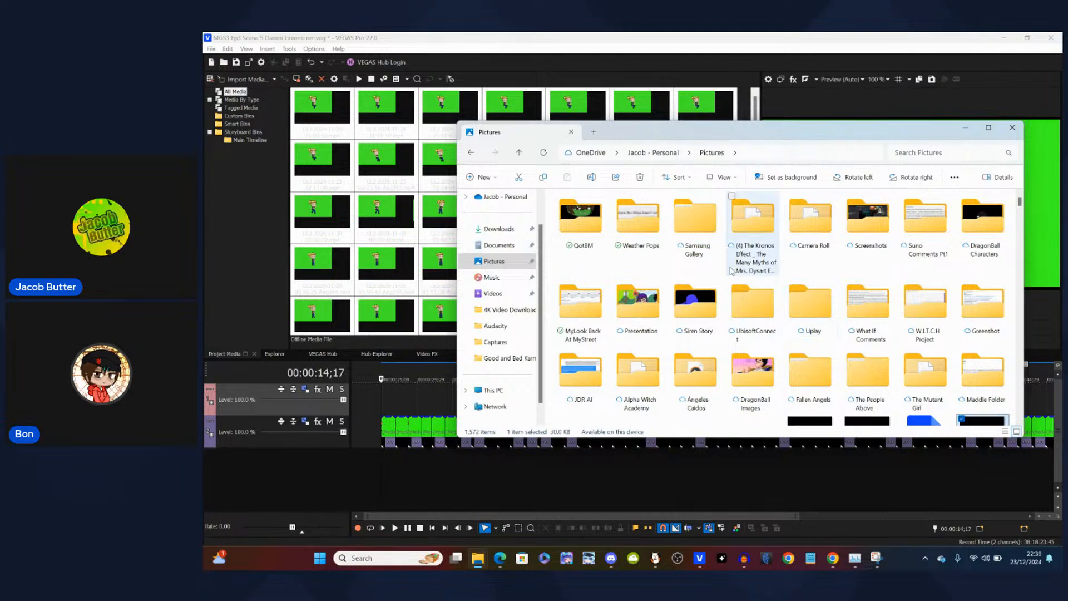
double_click(923, 370)
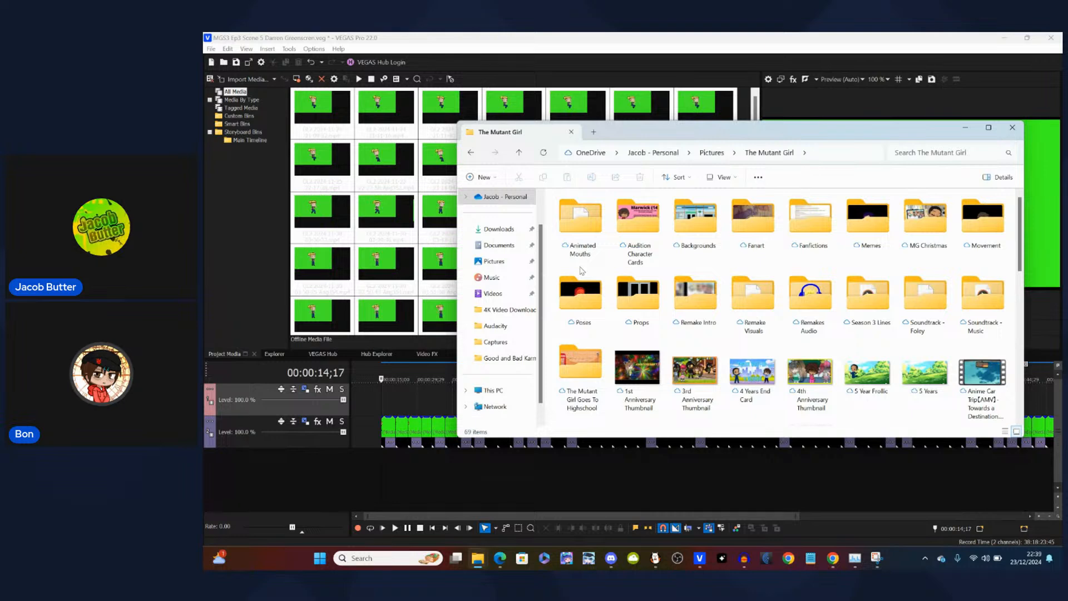
double_click(638, 298)
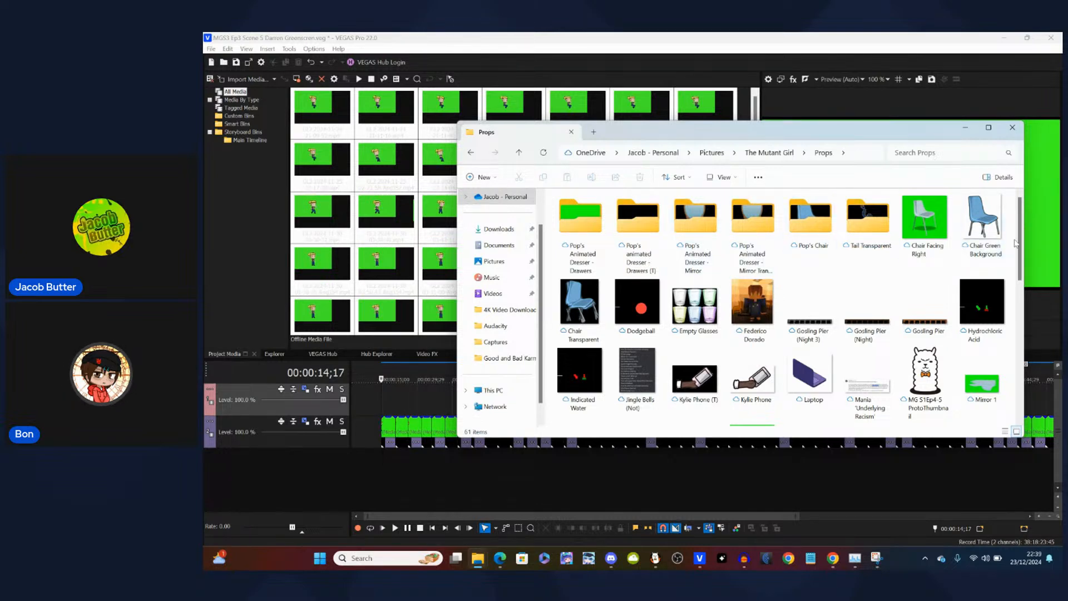
drag(1021, 252, 1017, 410)
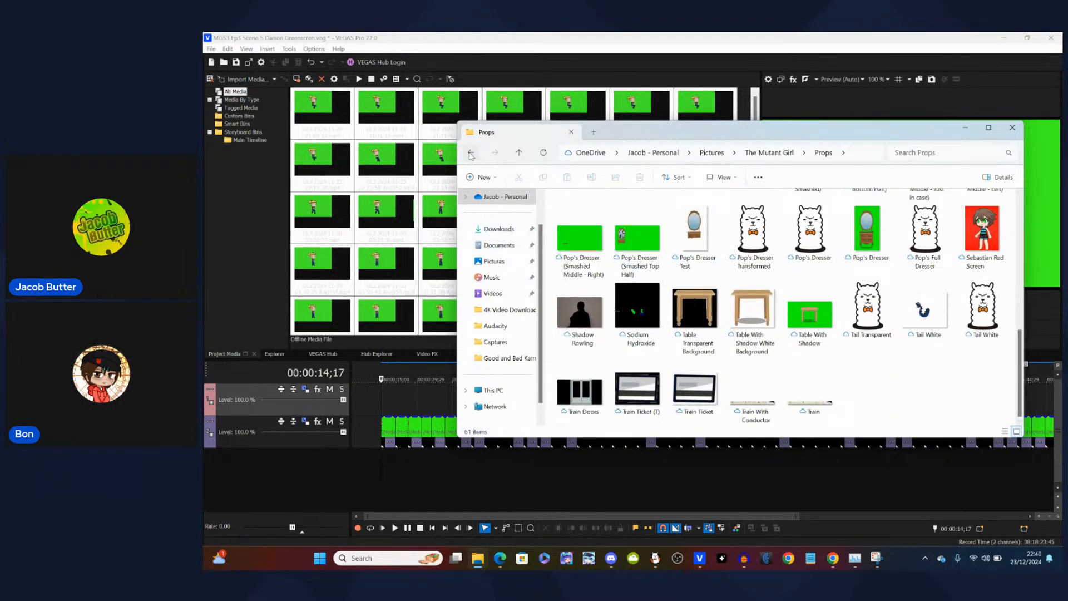
click(471, 153)
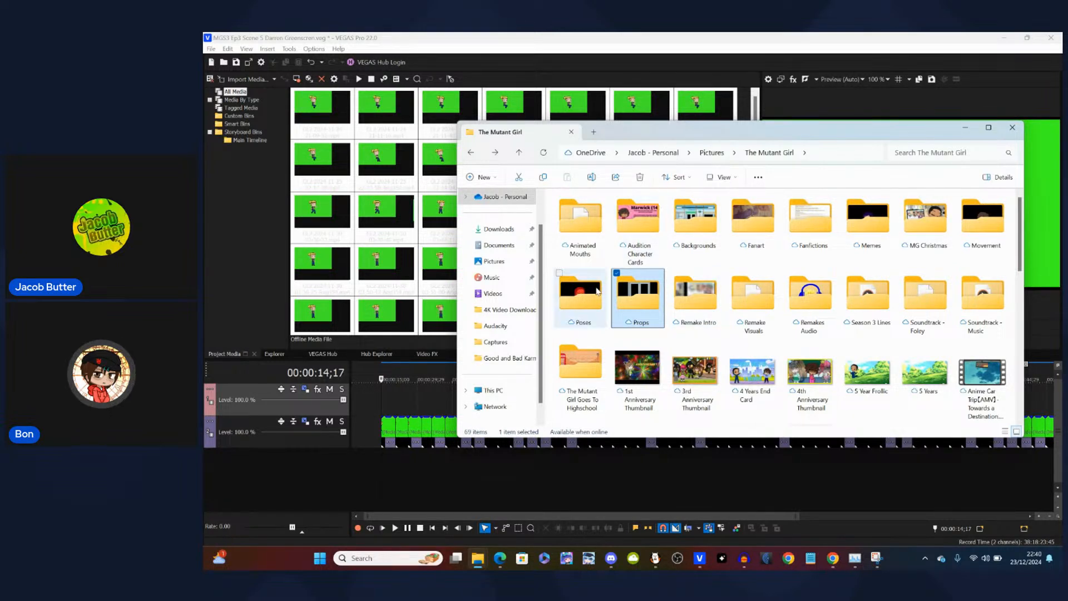
- Check the Poses folder, and look through The Mutant Girl Goes To Highschool folder for media for the scene
double_click(590, 299)
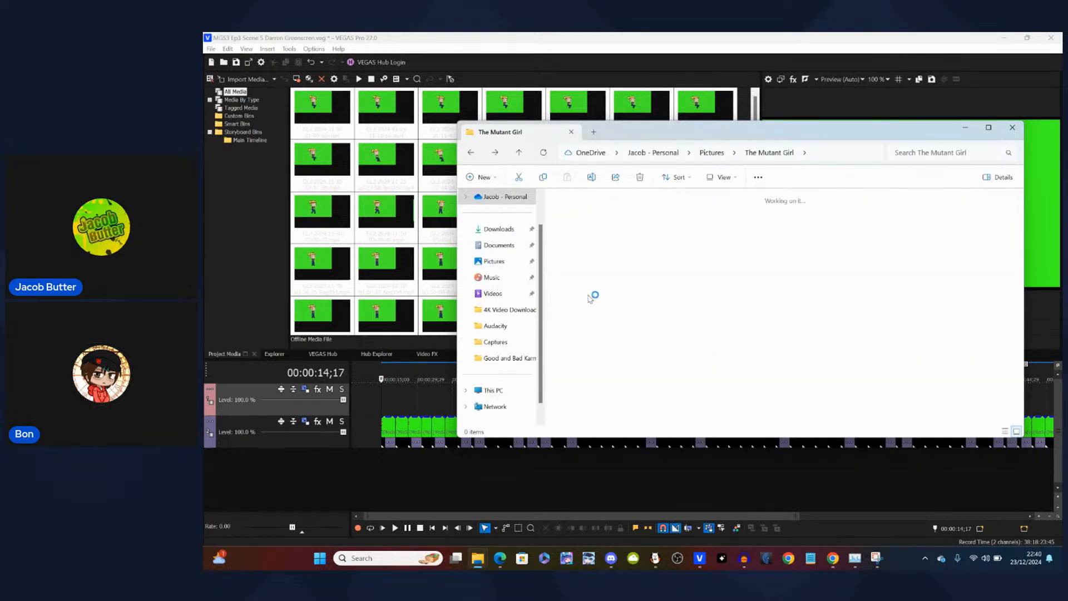
click(471, 154)
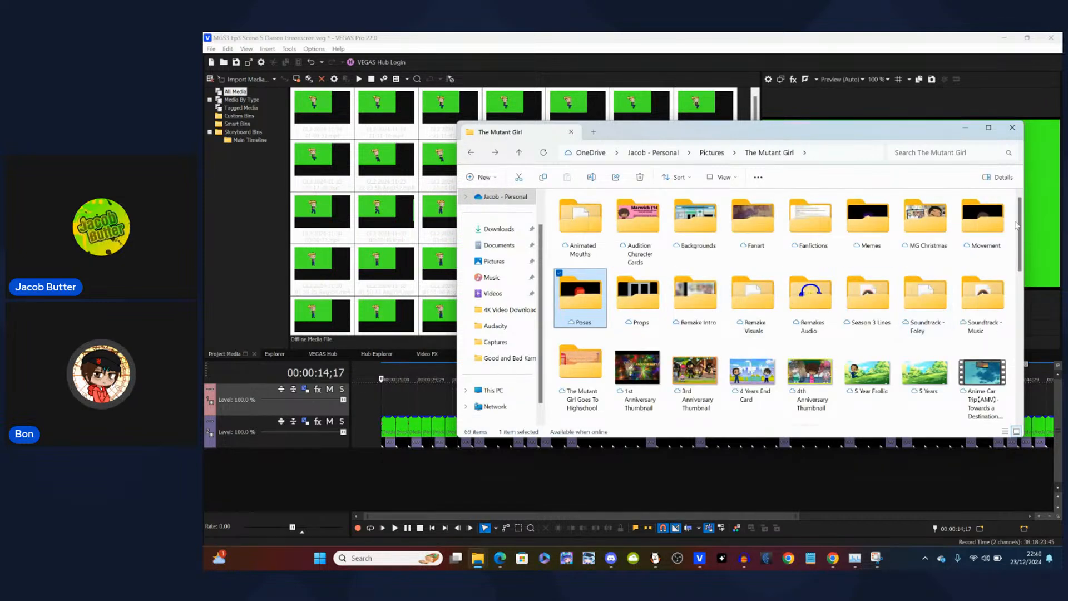
scroll(1016, 224, down, 1)
scroll(1019, 236, down, 1)
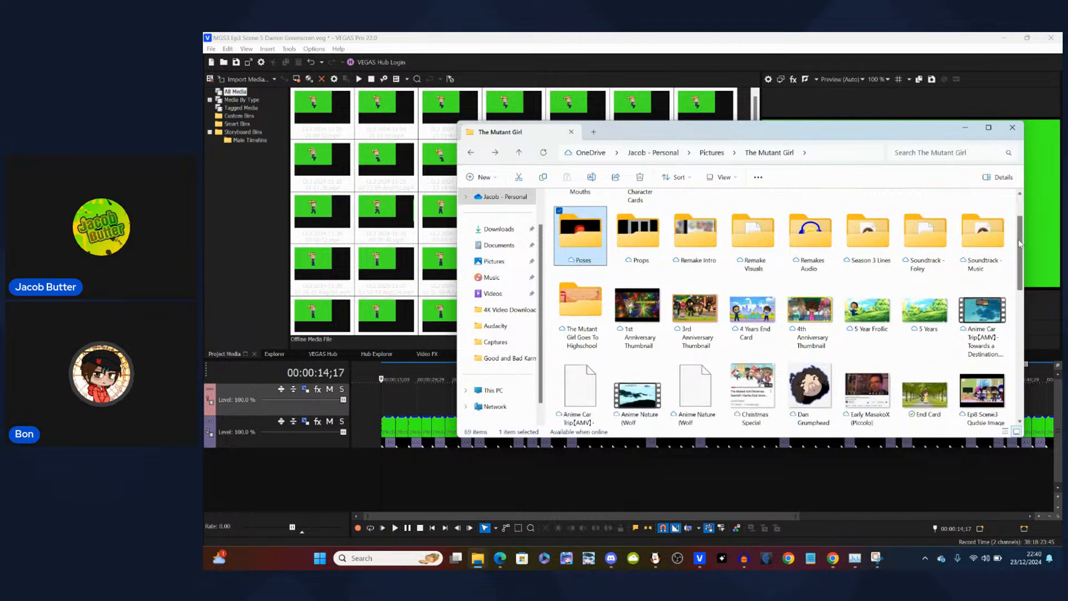
scroll(1018, 248, down, 1)
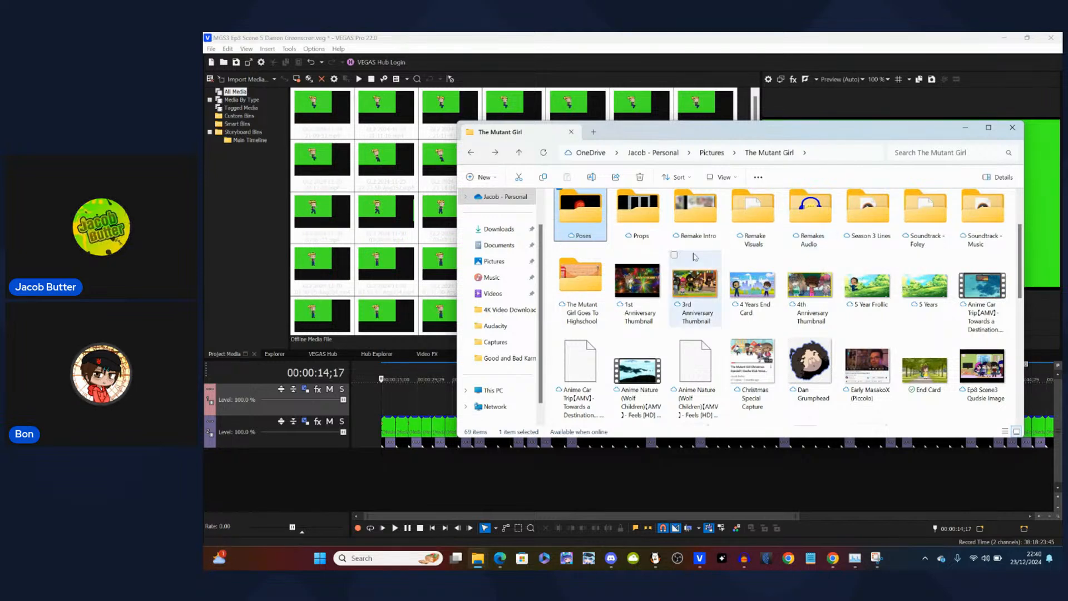
click(583, 268)
double_click(583, 268)
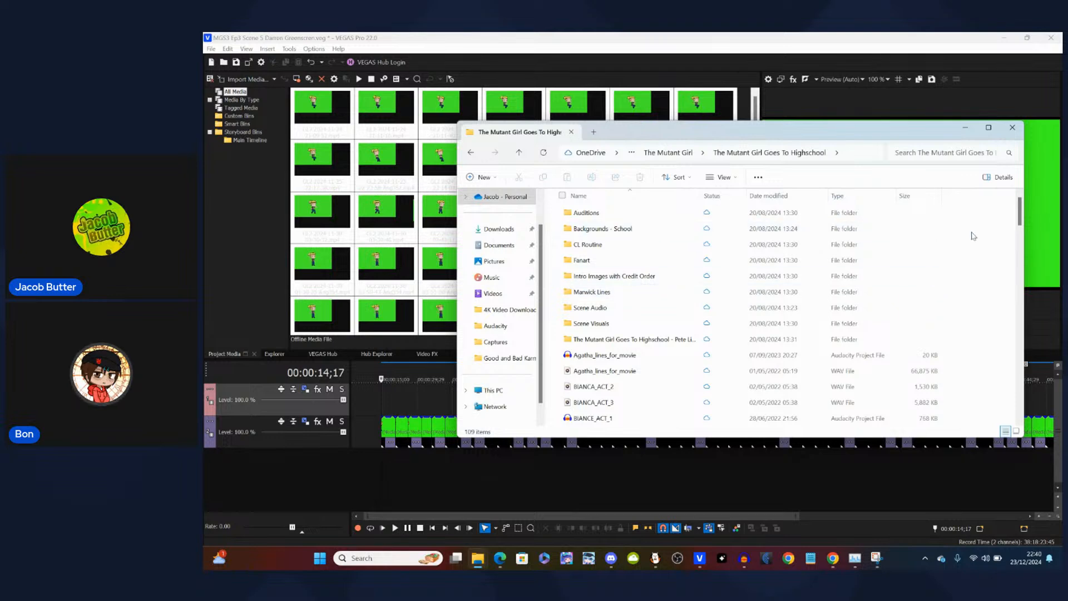
drag(1022, 221, 994, 399)
scroll(660, 254, up, 15)
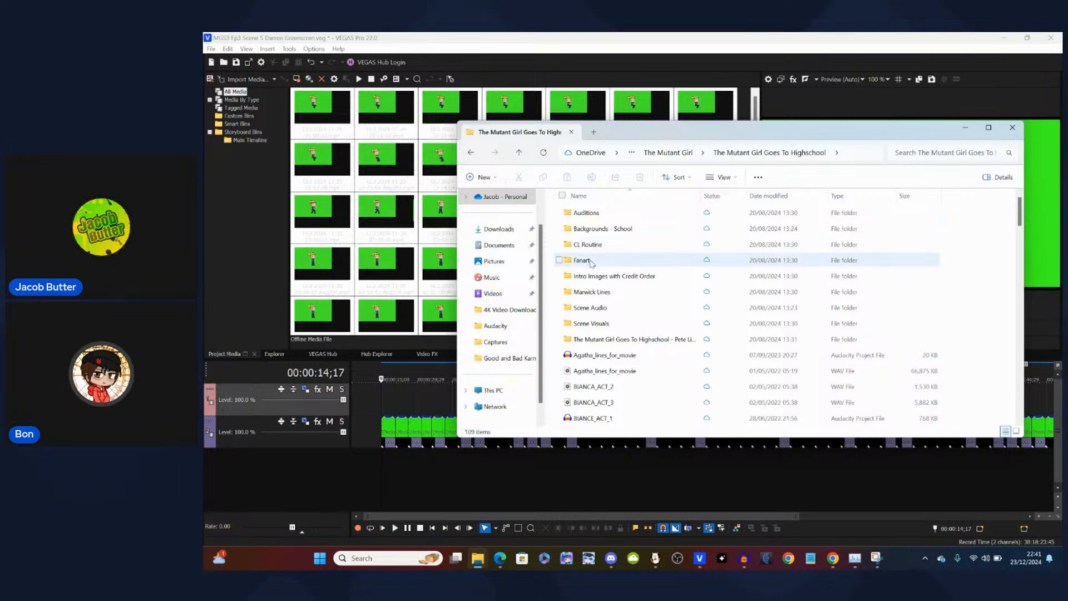
- Look through the Scene Visuals folder and its Ep3 subfolder for usable media, and return to The Mutant Girl Goes To Highschool folder
mouse_move(591, 265)
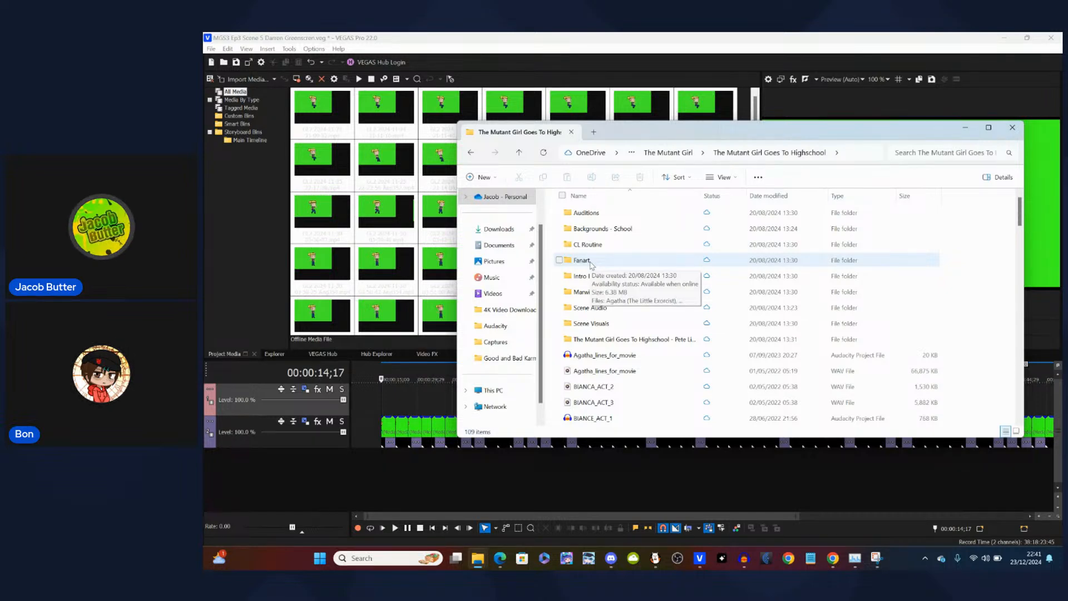
double_click(592, 325)
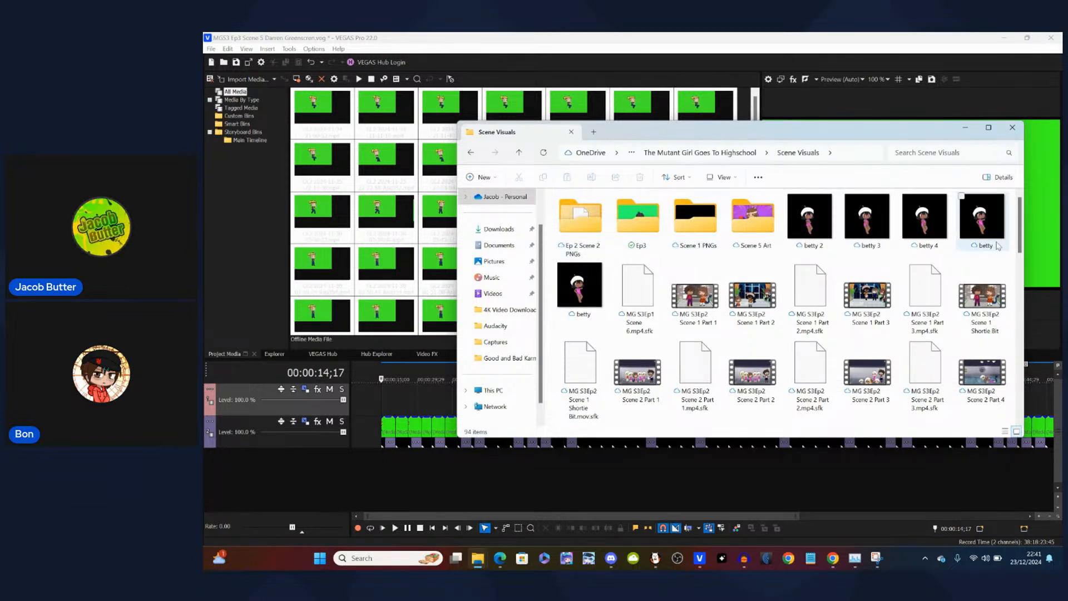
drag(1019, 242, 1008, 199)
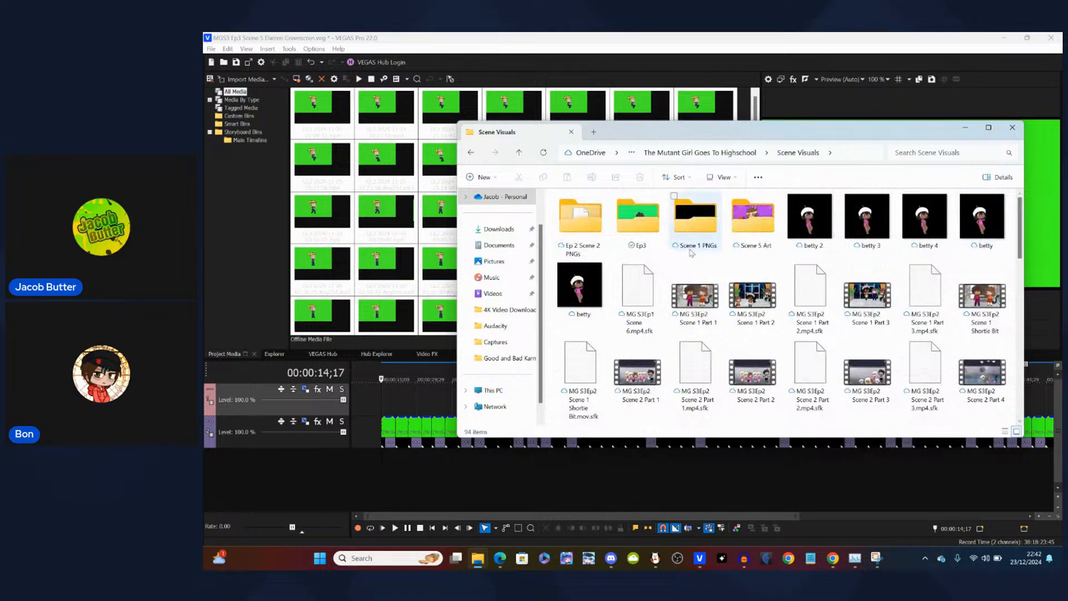
mouse_move(647, 228)
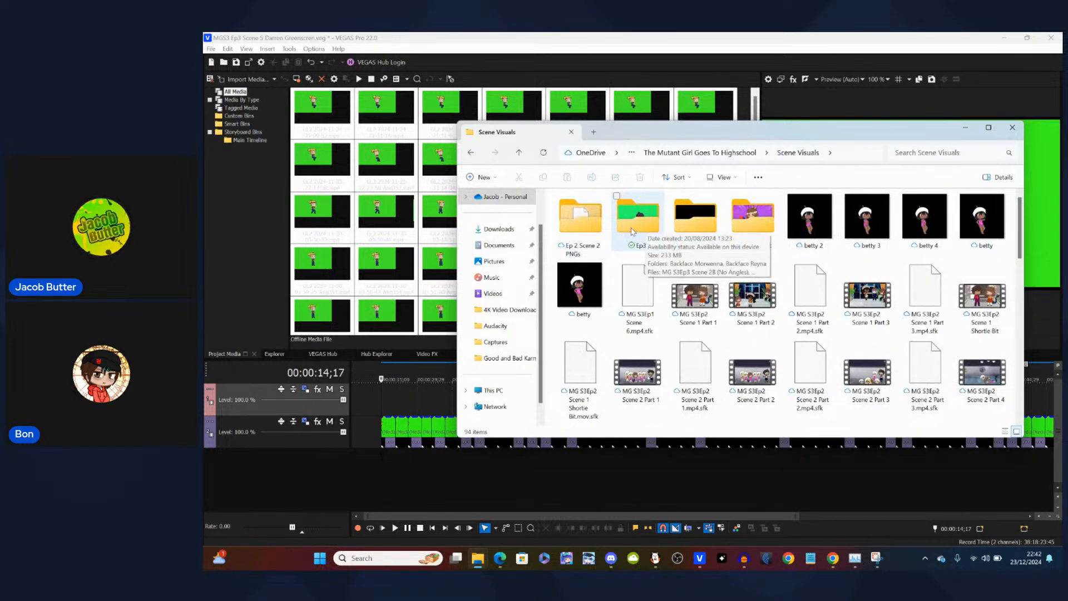
double_click(633, 231)
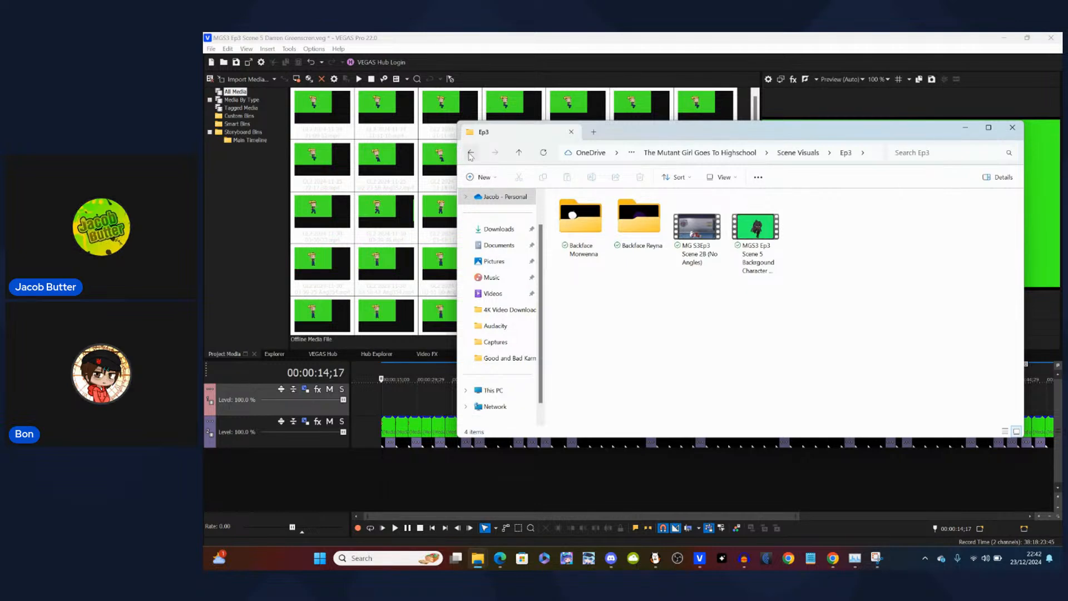
click(470, 155)
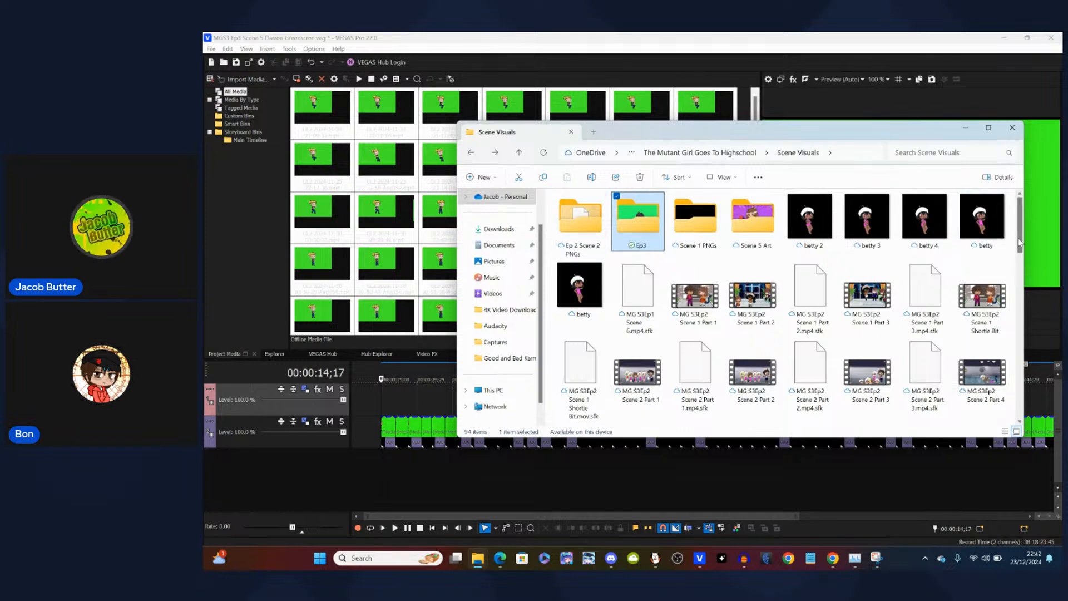
drag(1021, 250, 1012, 187)
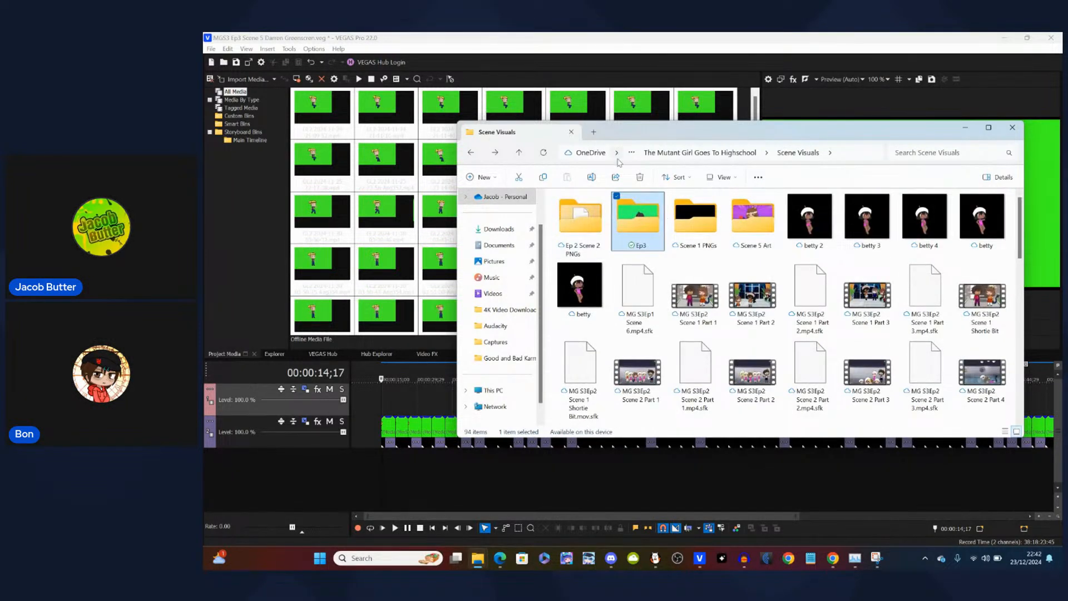
click(470, 153)
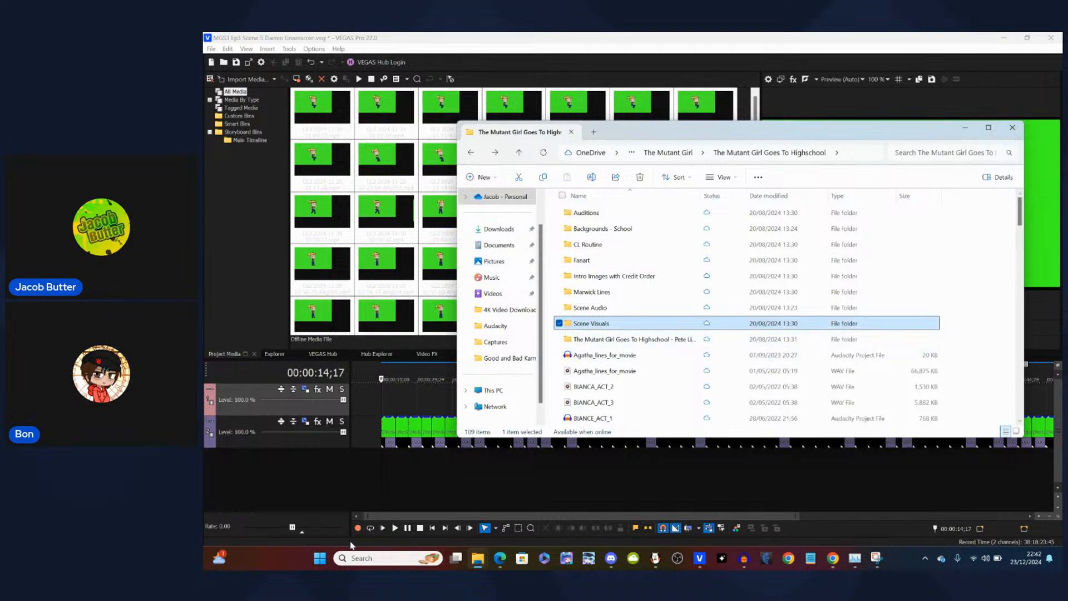
- Search Windows for "gacha mouth", open the file location of Gacha Mouth 1.mp4 and show the folder's files as large thumbnails
click(374, 559)
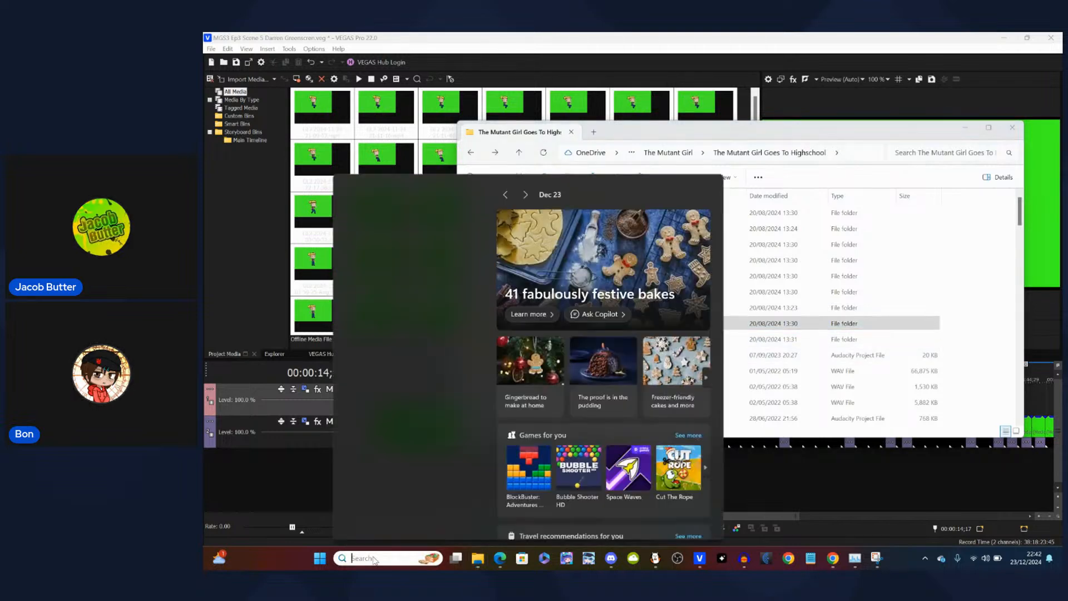
text(gacha mout)
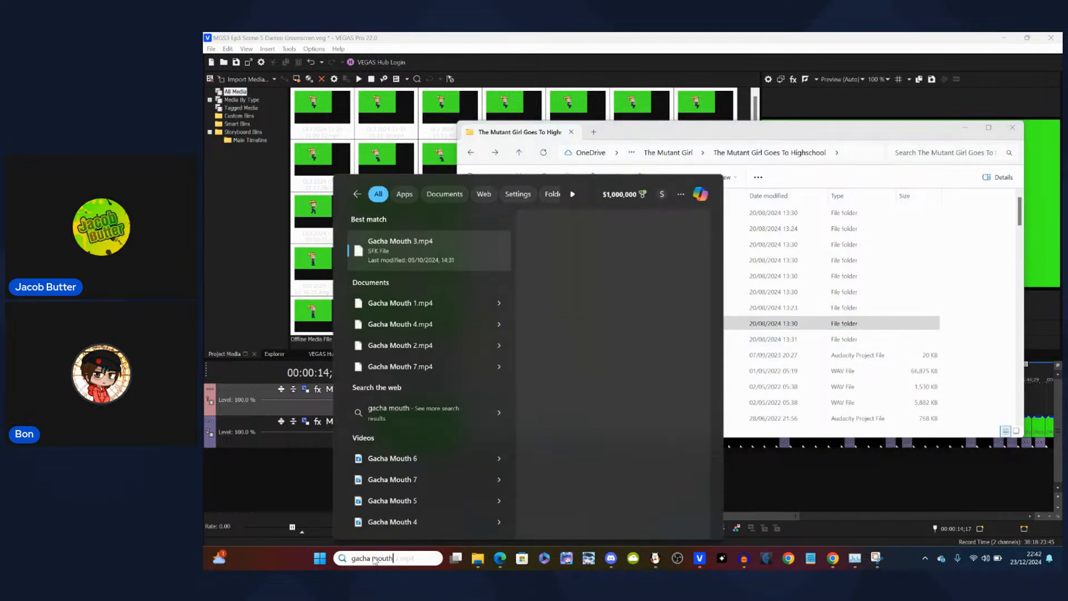
text(h)
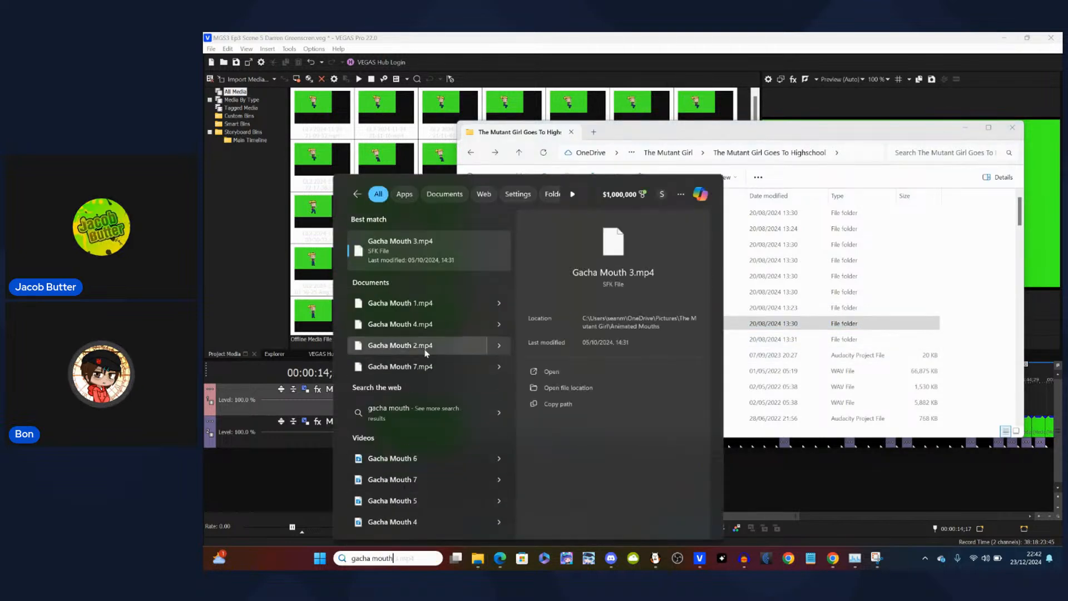
click(496, 304)
click(498, 305)
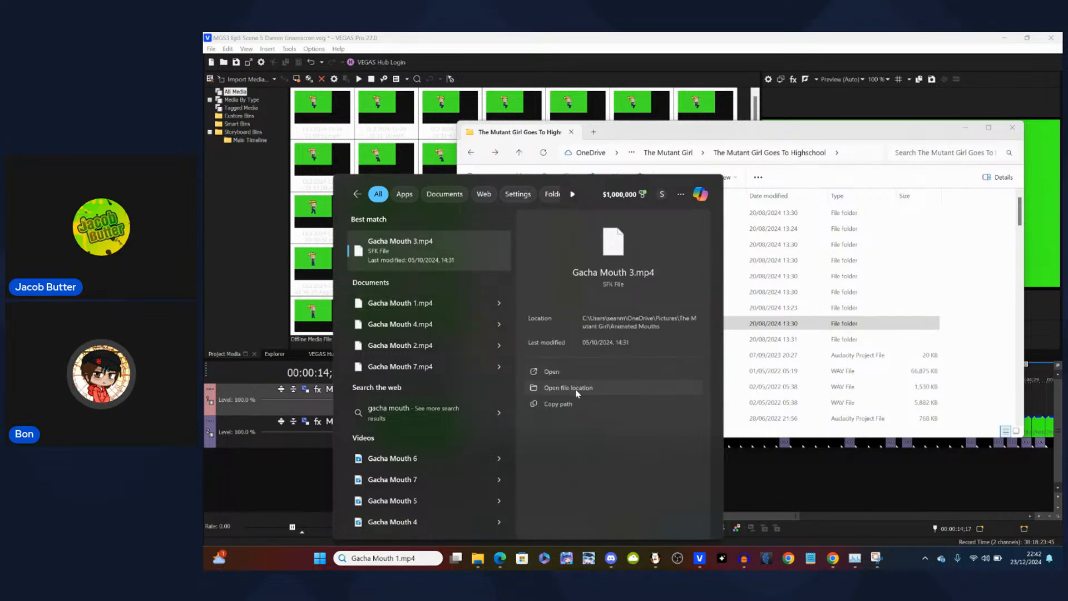
click(577, 392)
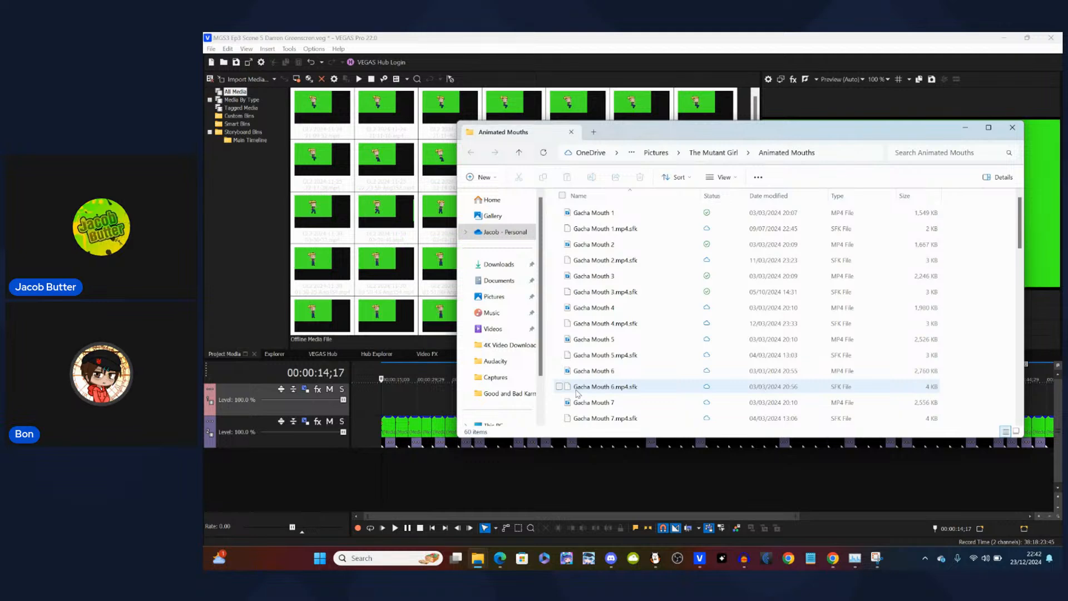
click(1017, 432)
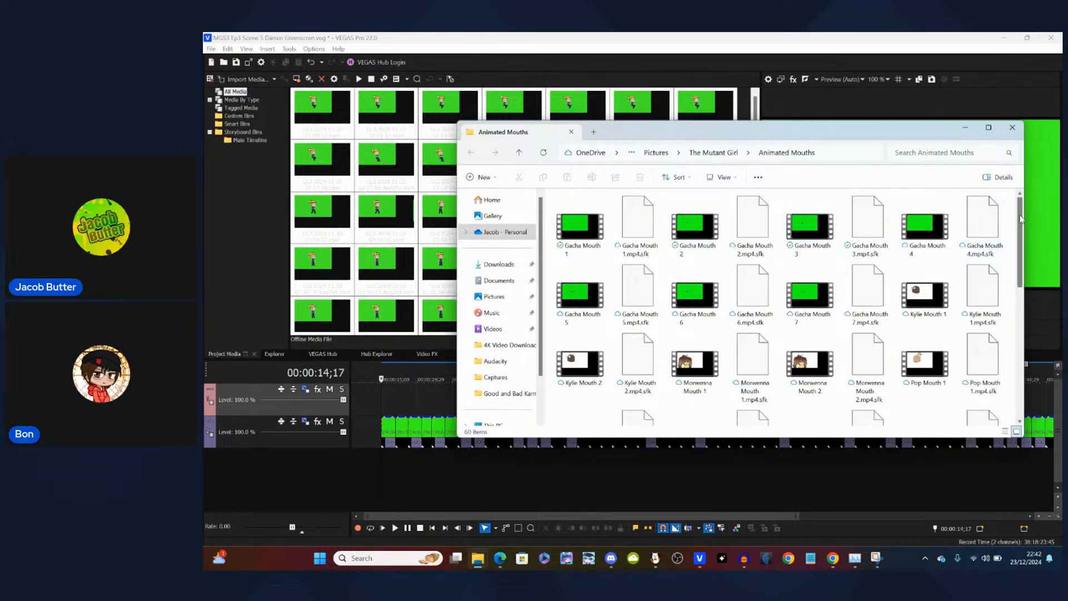
drag(1022, 219, 1022, 218)
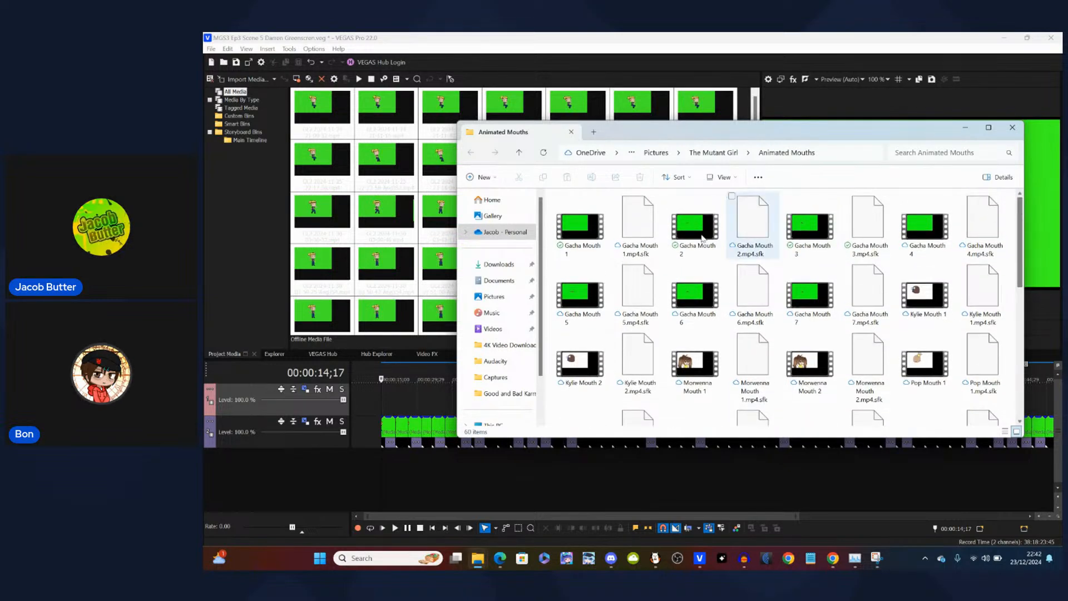
- Add the Gacha Mouth 1 to Gacha Mouth 7 videos from the Animated Mouths folder to the new video track in VEGAS Pro
click(573, 232)
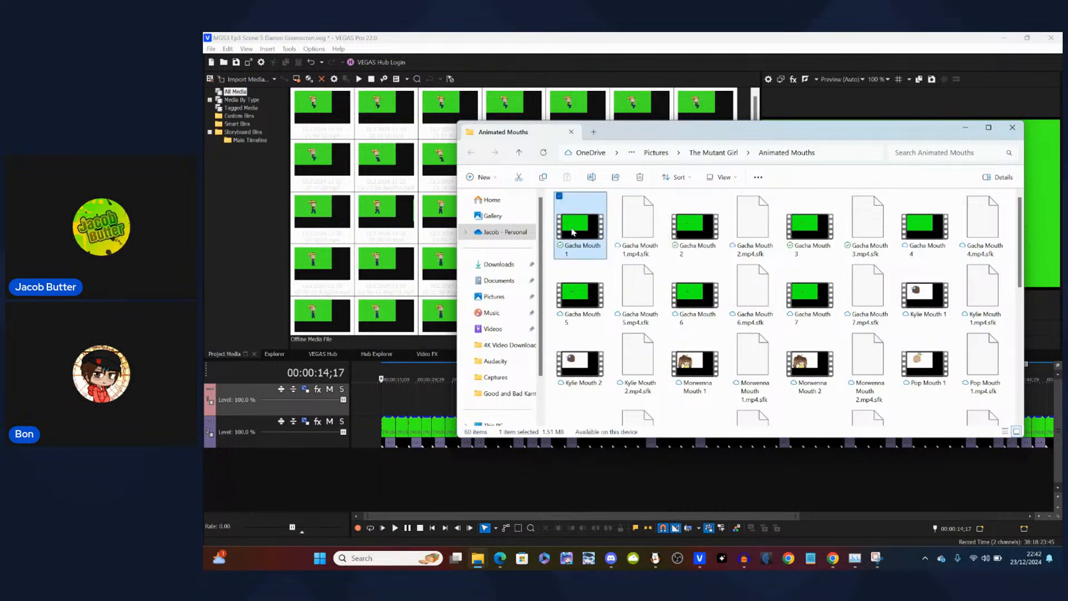
ctrl+click(690, 228)
ctrl+click(809, 226)
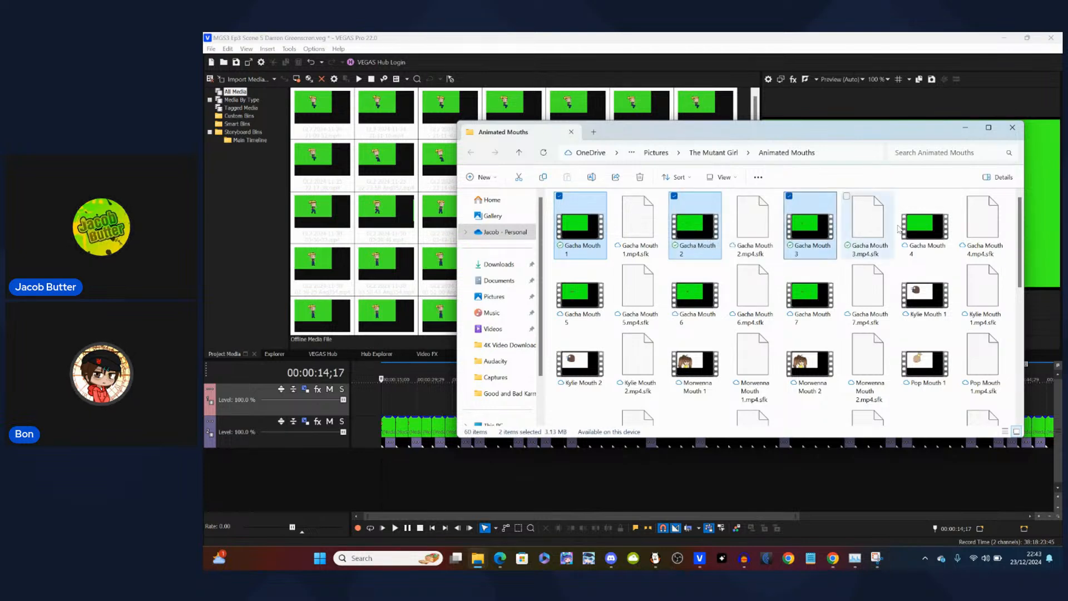
ctrl+click(924, 225)
ctrl+click(578, 295)
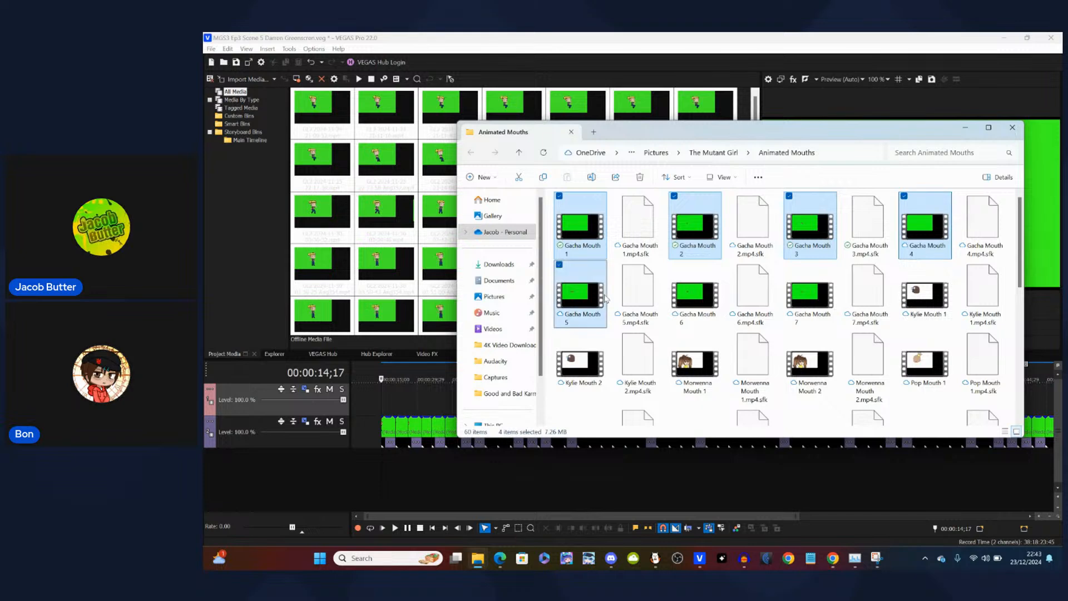
ctrl+click(690, 304)
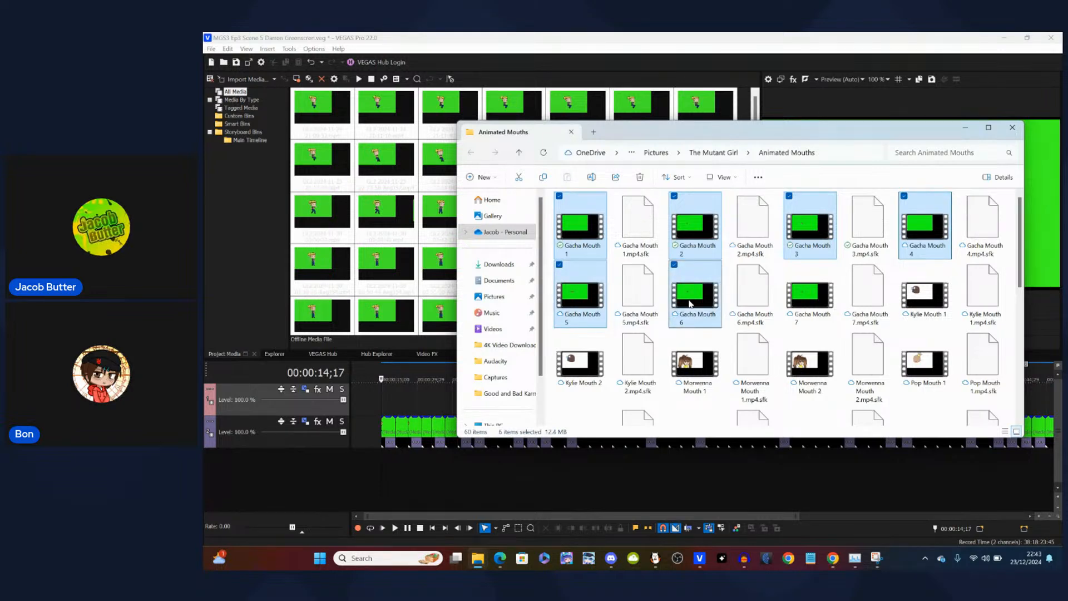
ctrl+click(796, 301)
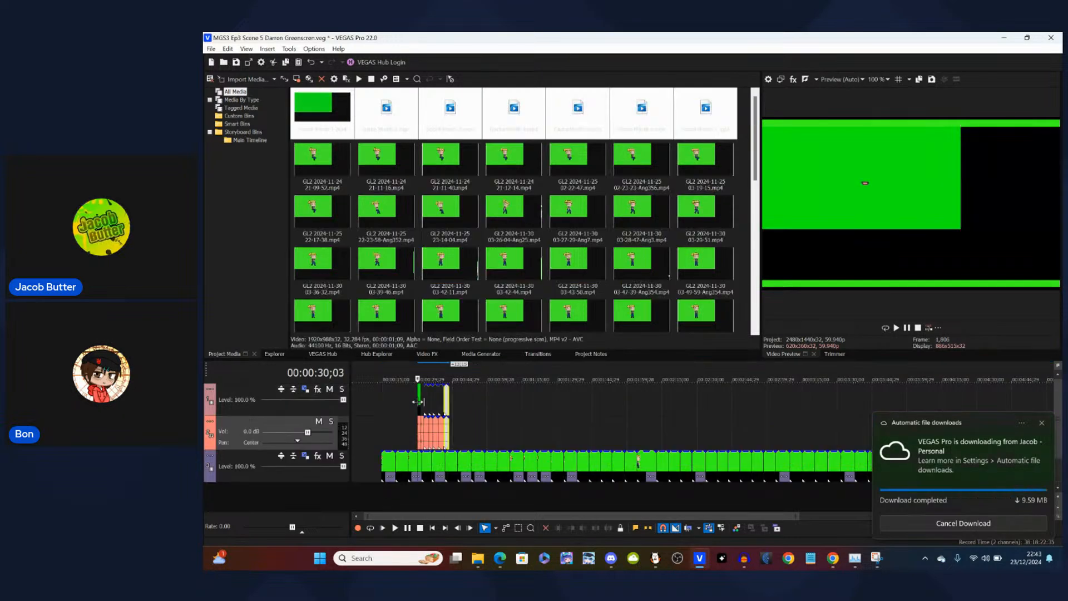
- Delete the audio track holding the mouth clips' sound, keeping their video events
click(412, 432)
scroll(412, 432, up, 8)
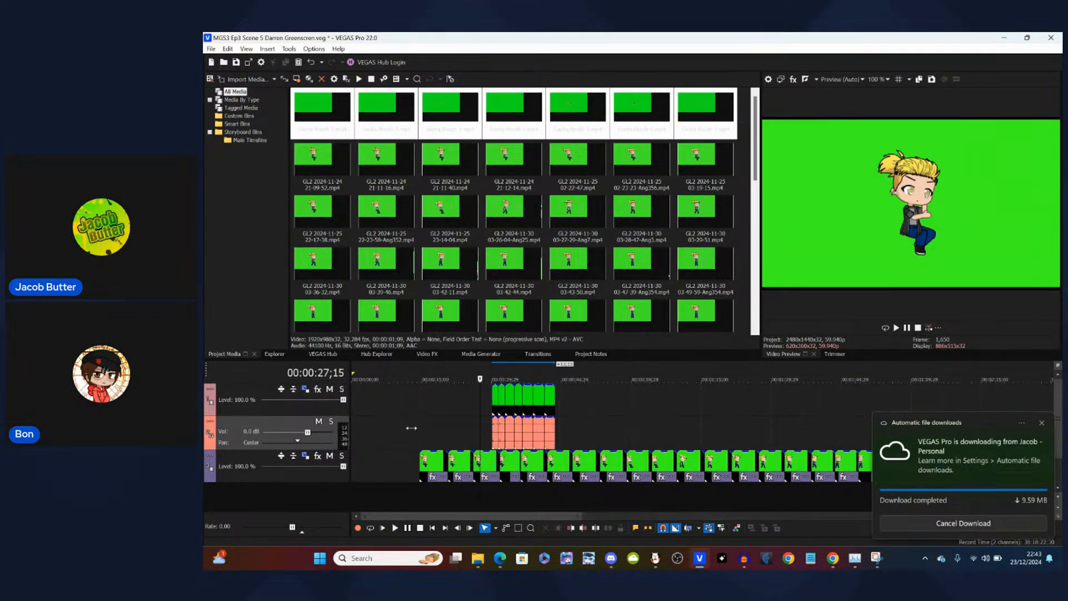
click(740, 429)
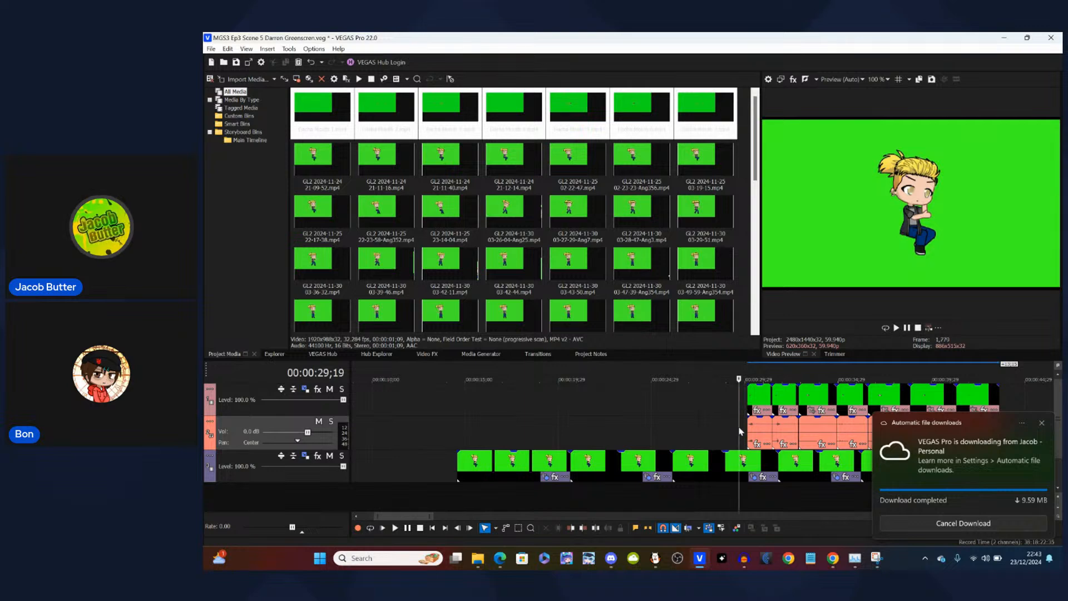
right_click(739, 428)
click(751, 359)
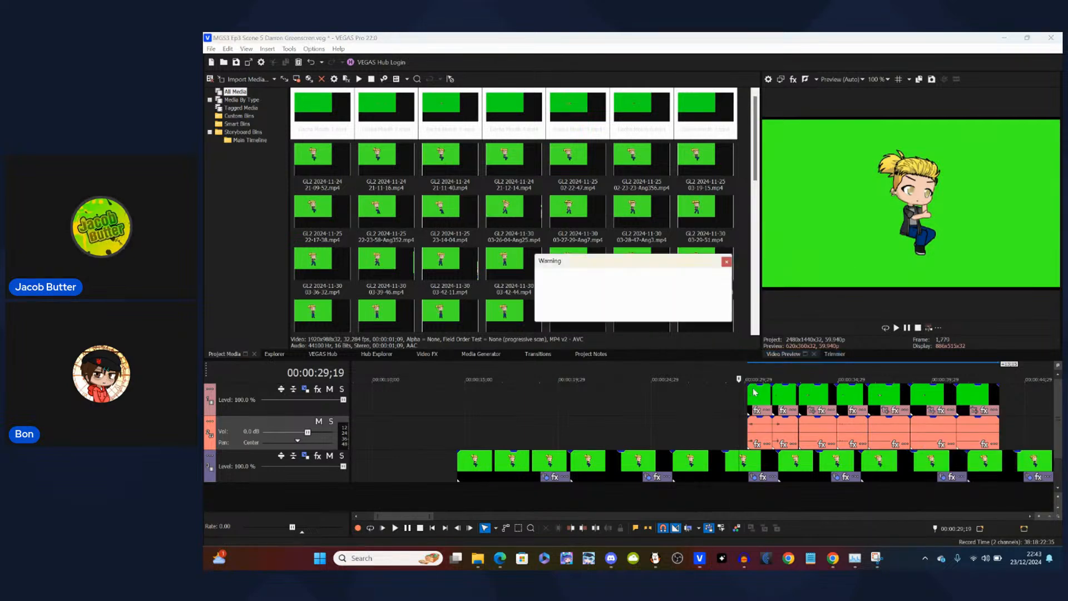
click(649, 313)
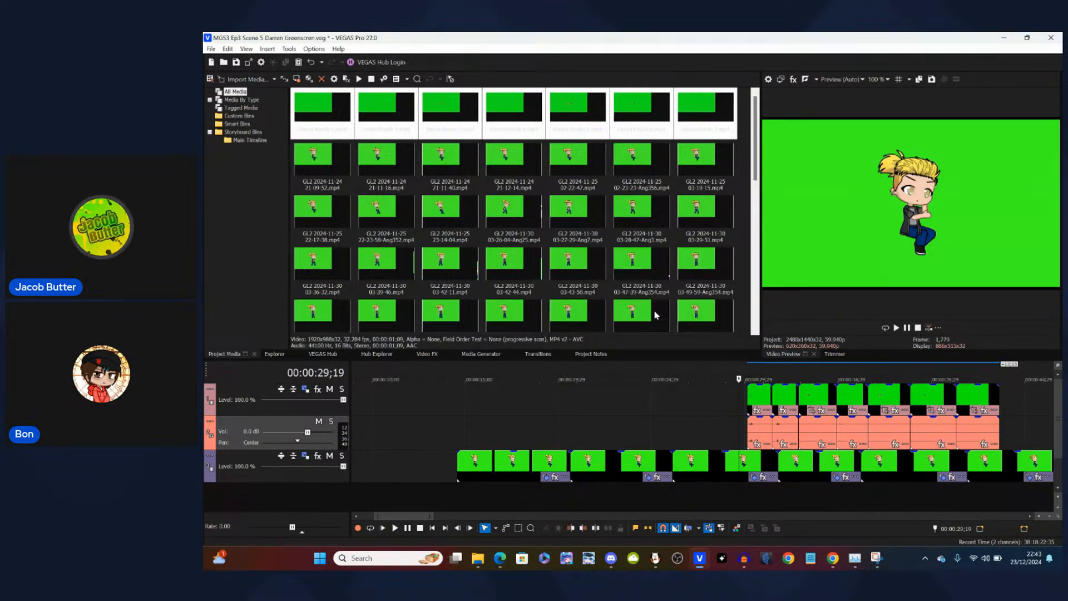
- Place the playhead at the start of the Gacha Mouth 1 event and apply the Gacha Capture Fix Pan/Crop preset to it
click(756, 393)
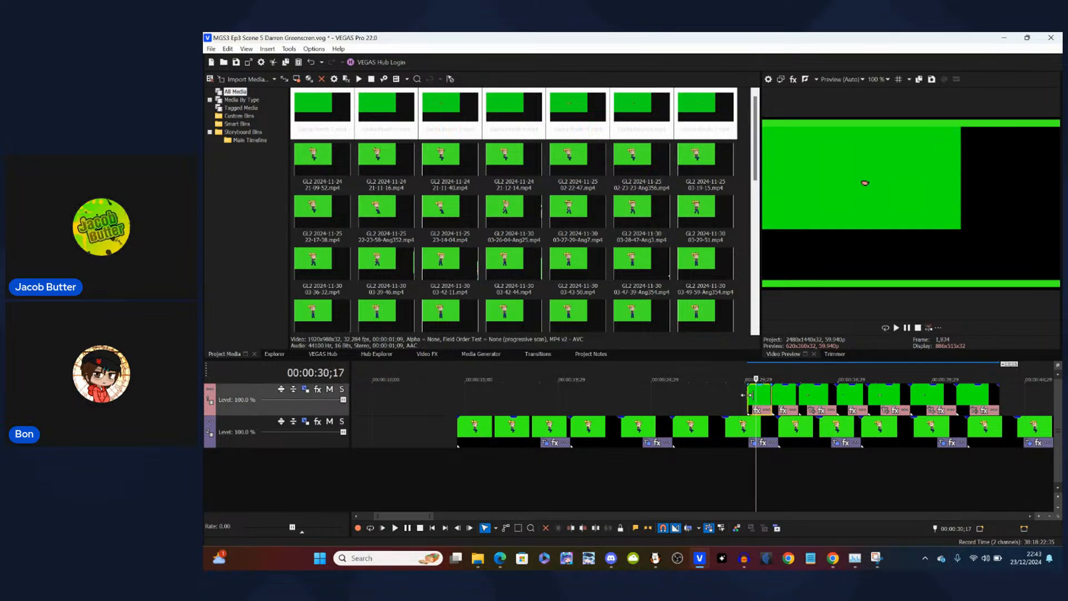
click(746, 395)
scroll(745, 395, up, 3)
scroll(747, 395, up, 2)
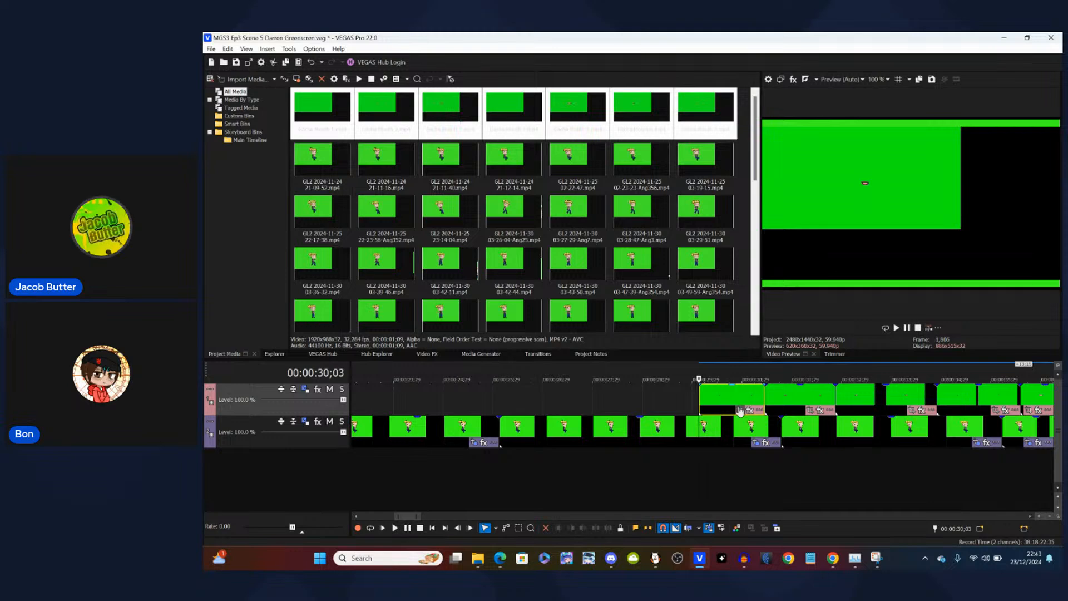
click(741, 410)
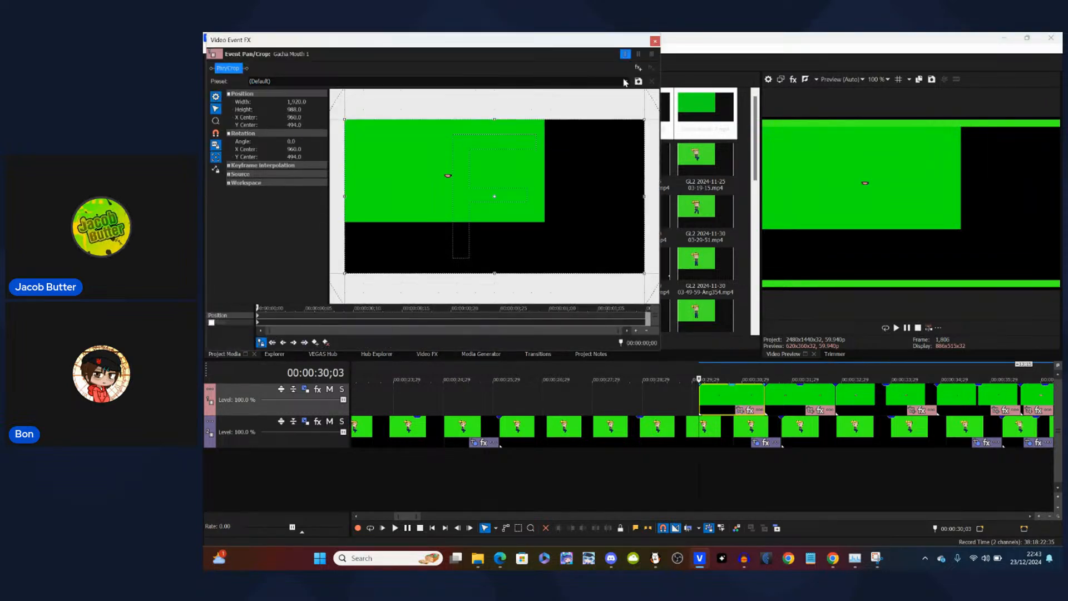
click(624, 81)
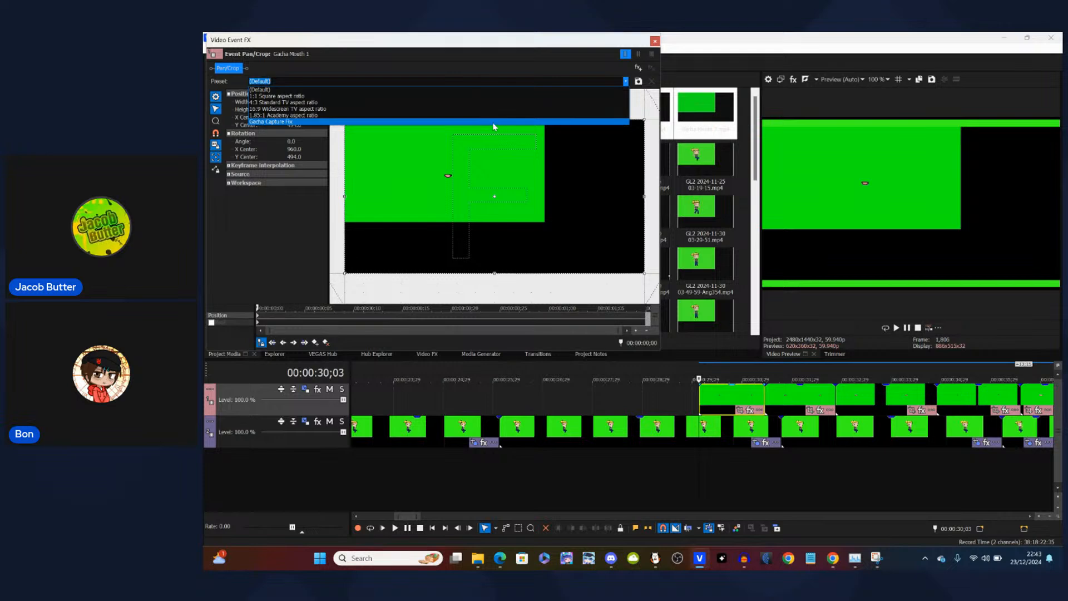
click(494, 123)
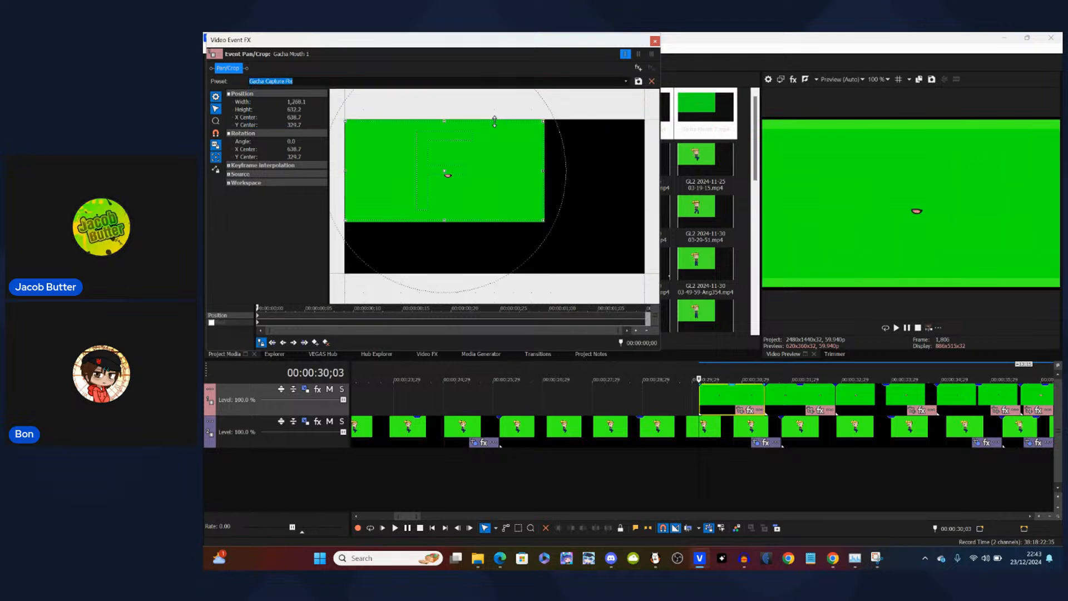
- Close the Pan/Crop window, copy the cropped Gacha Mouth 1 event and paste its event attributes onto all the mouth events
click(655, 42)
click(723, 401)
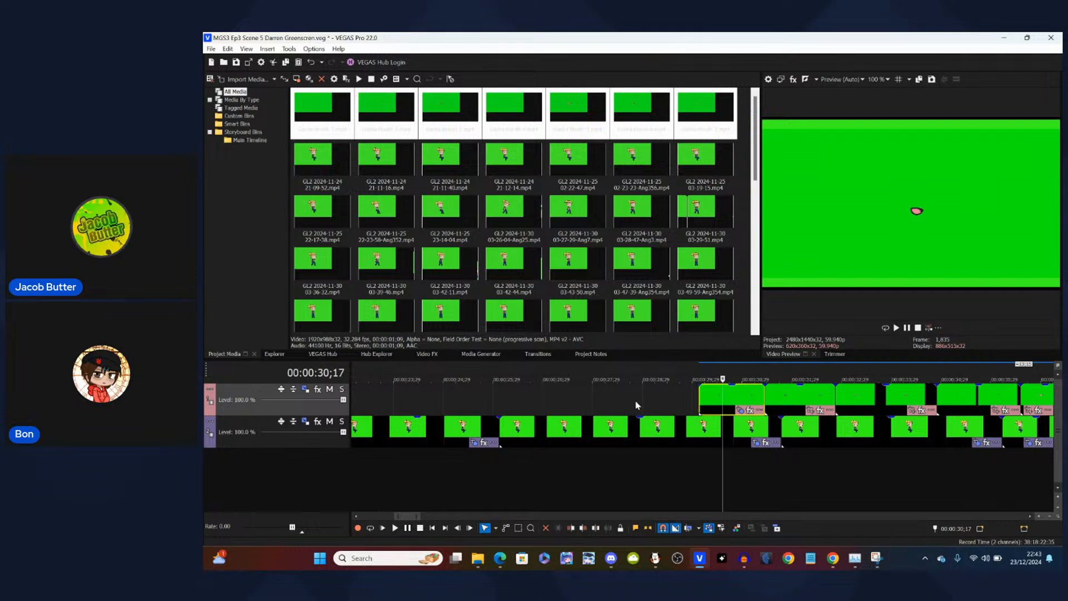
scroll(635, 399, down, 3)
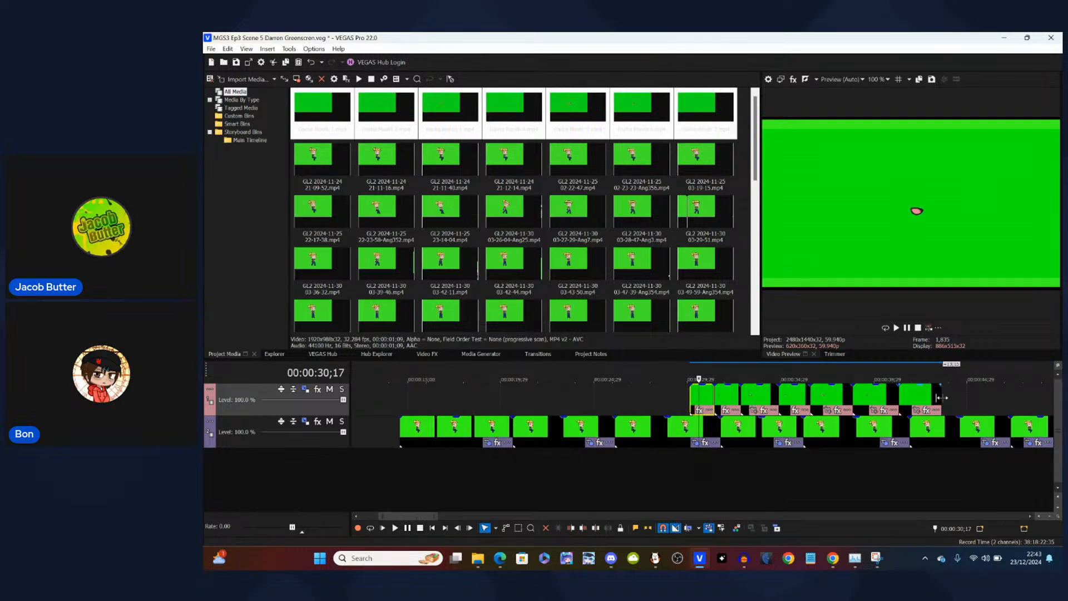
click(519, 528)
drag(957, 397, 693, 401)
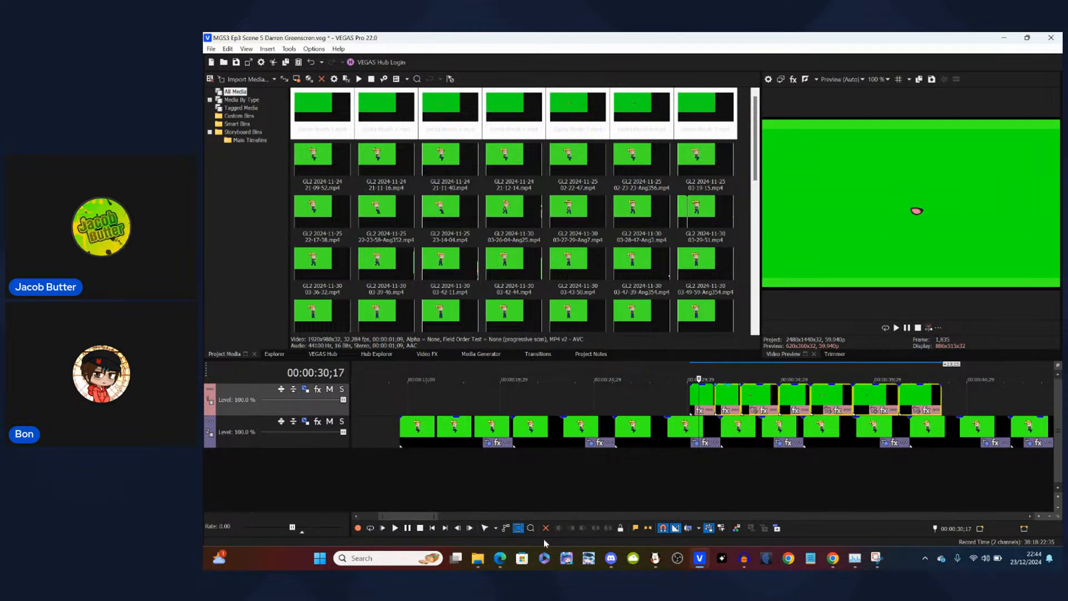
click(484, 528)
right_click(729, 398)
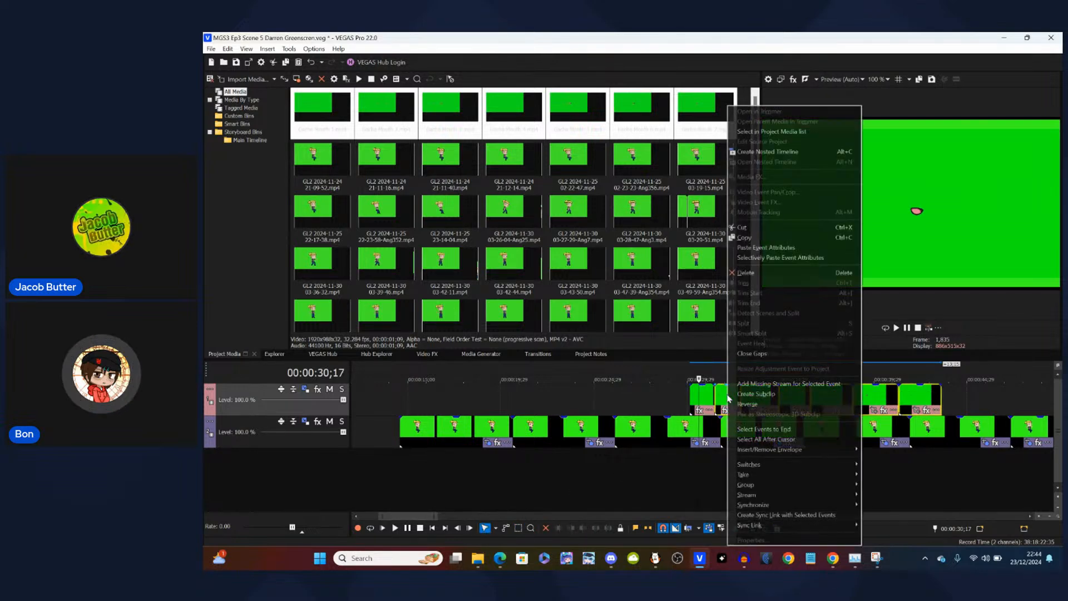
click(764, 248)
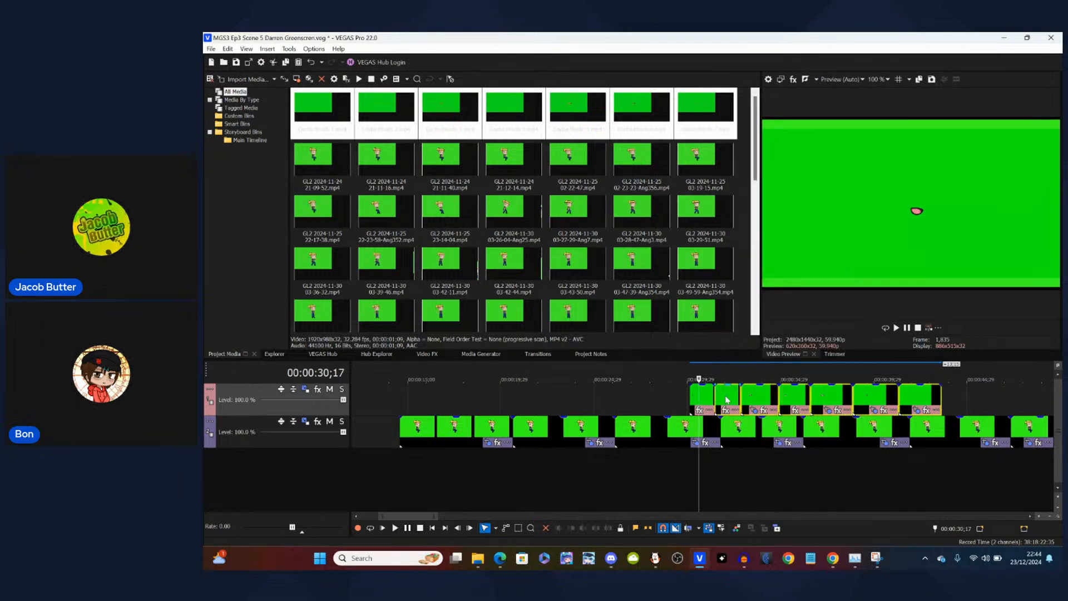
- Check the preview of each cropped mouth event in turn, and of the character clips before them
click(728, 400)
click(752, 396)
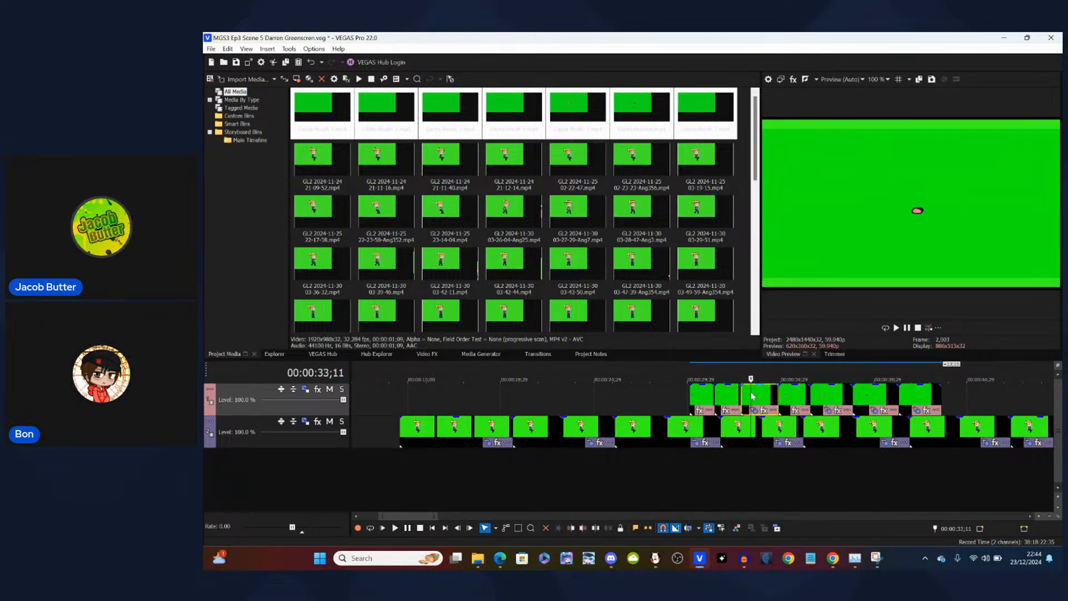
click(787, 398)
click(832, 397)
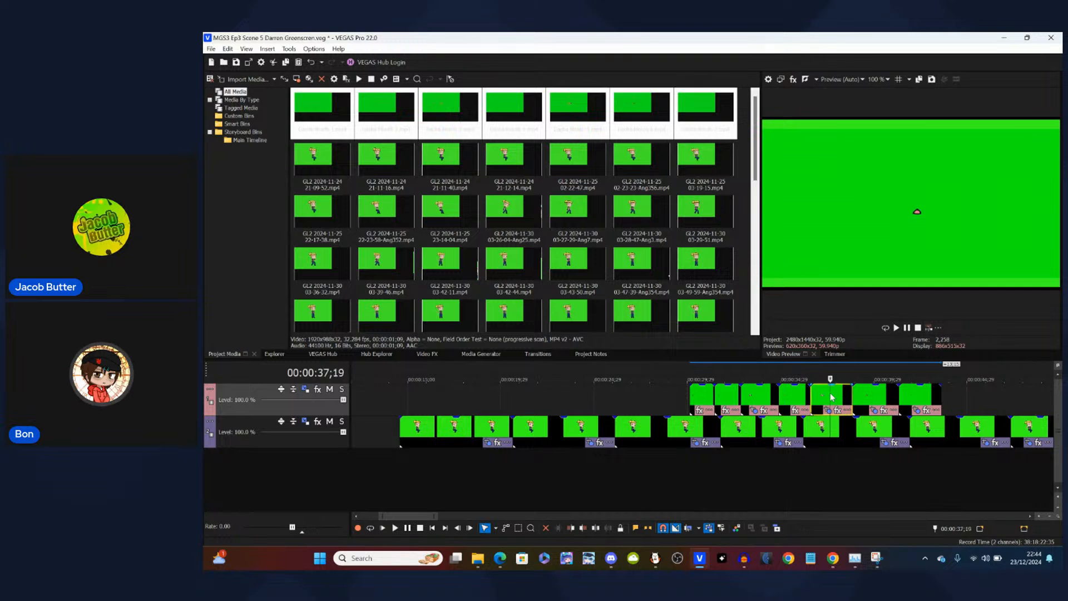
click(858, 396)
click(923, 397)
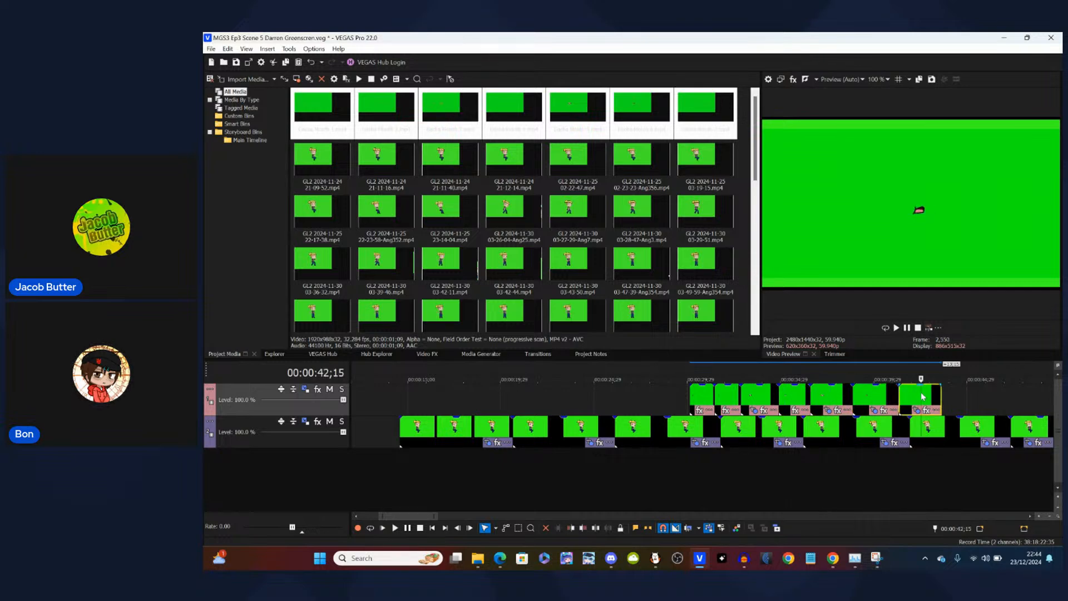
click(703, 397)
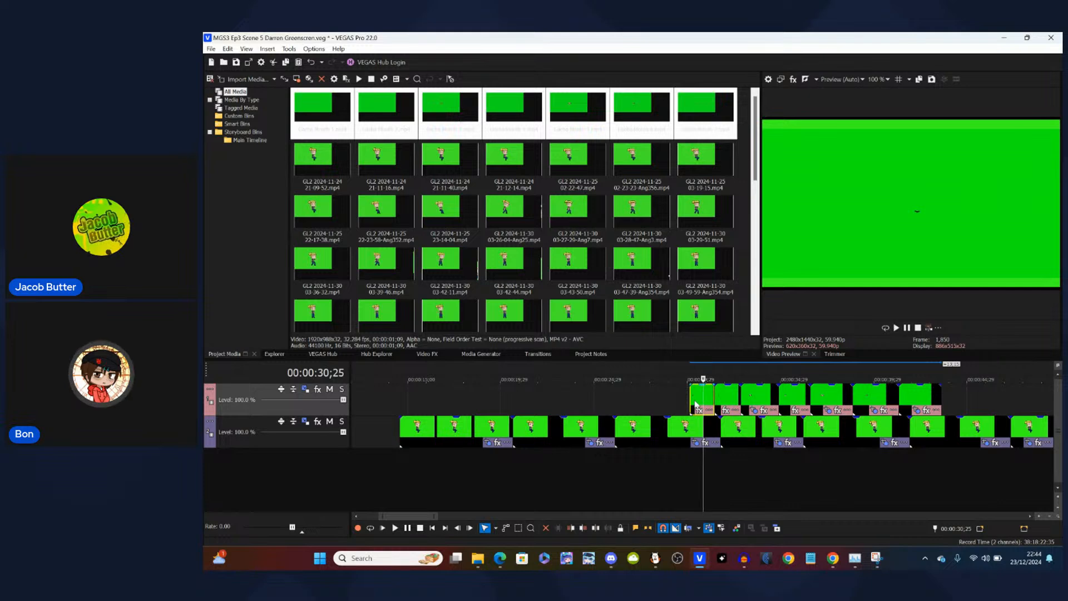
click(426, 402)
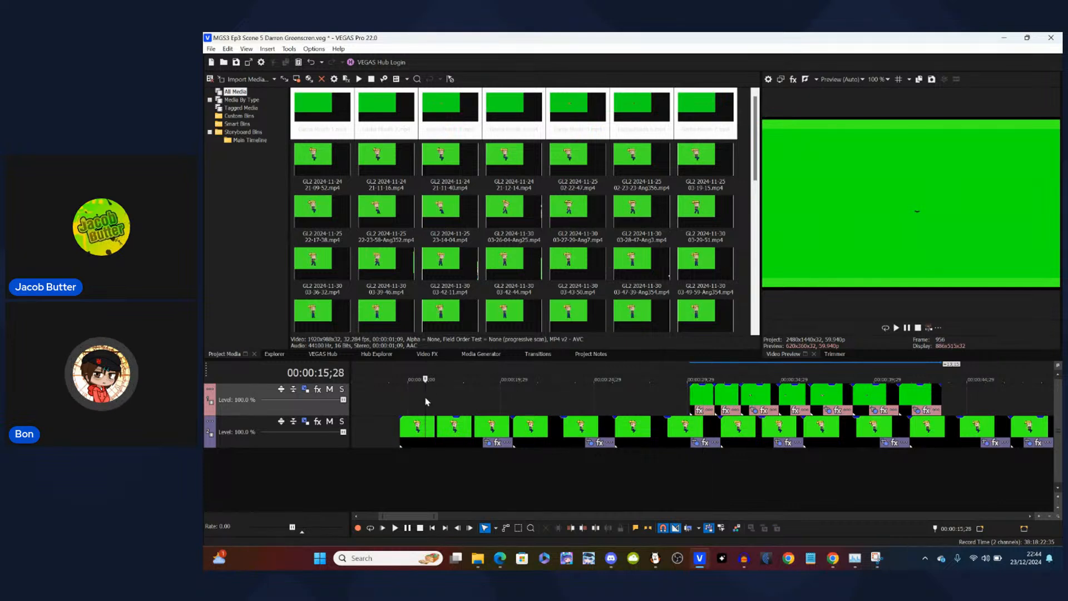
click(524, 400)
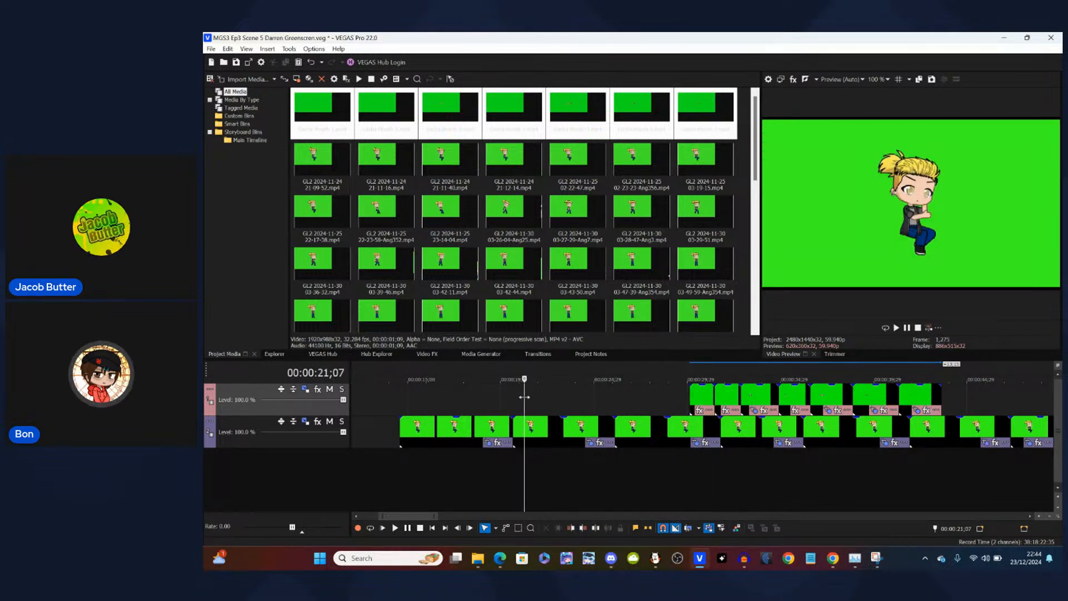
click(630, 396)
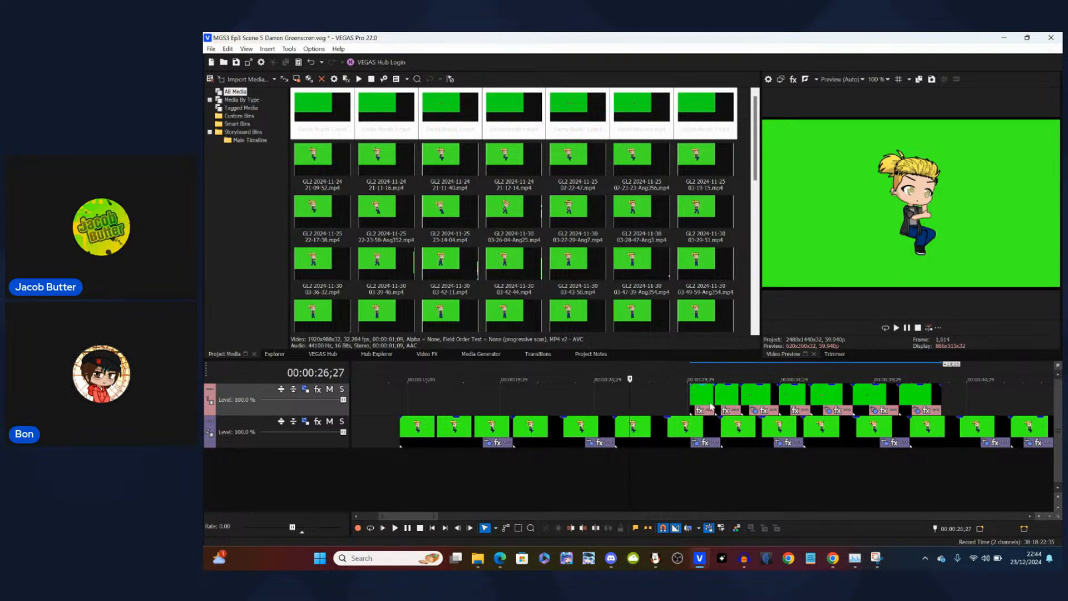
- Select all the mouth events together and move them along their track to just before the one-minute mark
scroll(694, 402, down, 5)
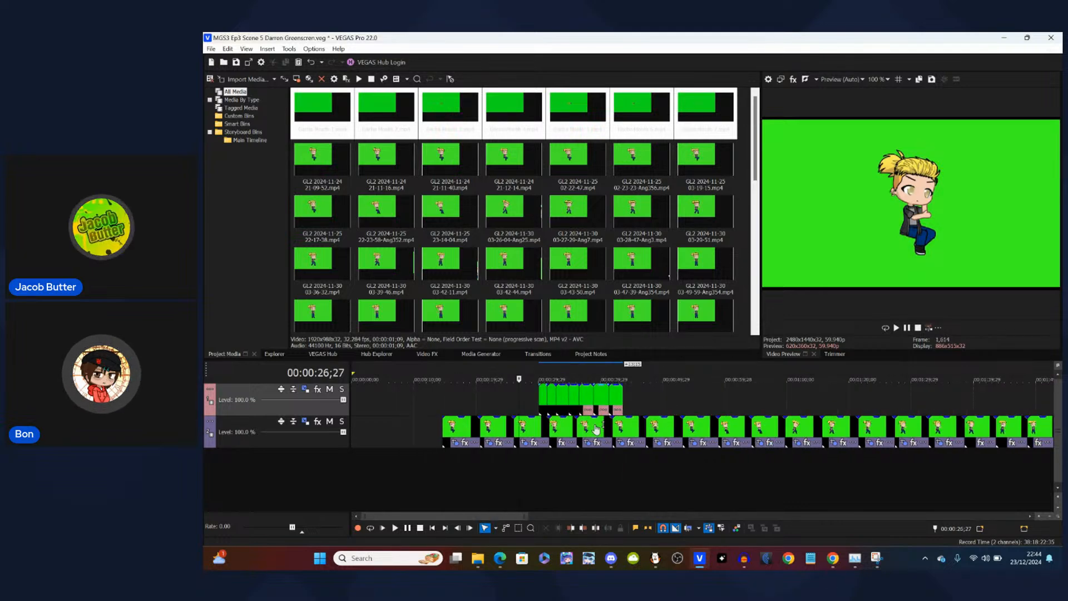
click(519, 529)
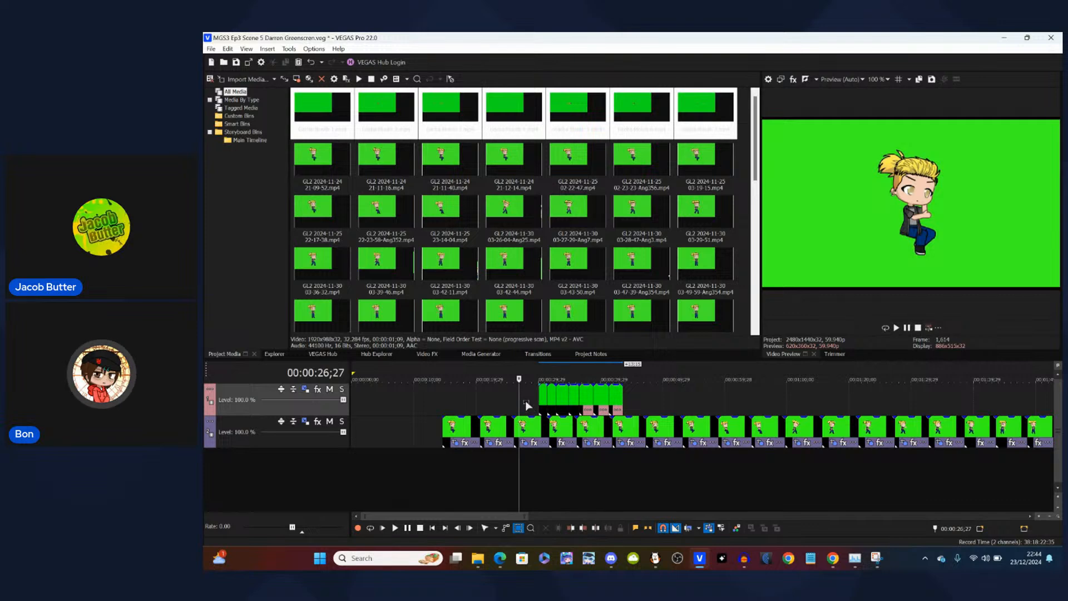
drag(626, 405, 532, 423)
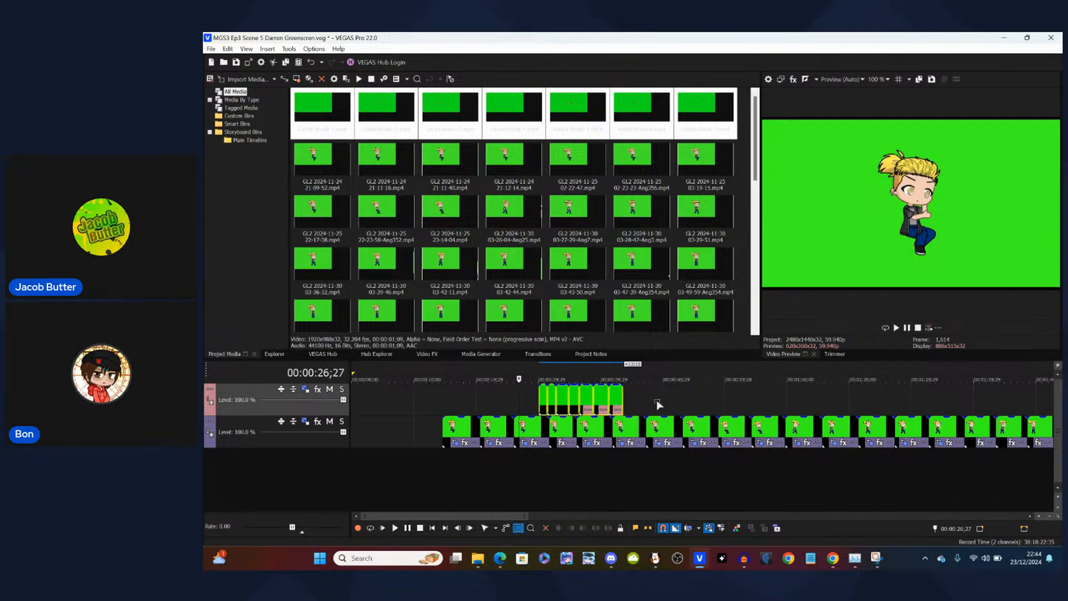
click(486, 526)
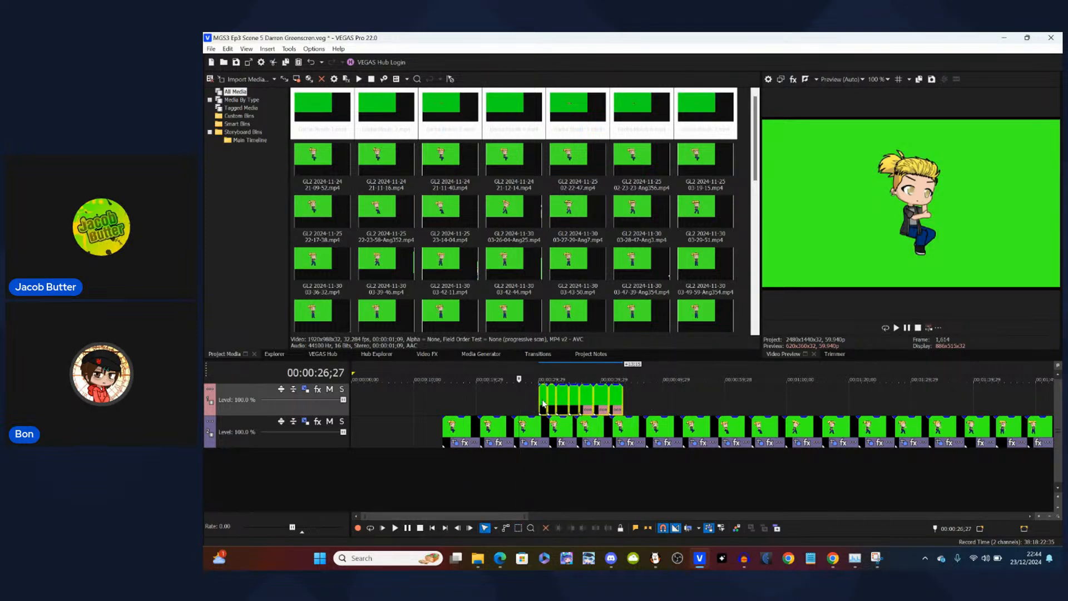
drag(544, 409, 715, 417)
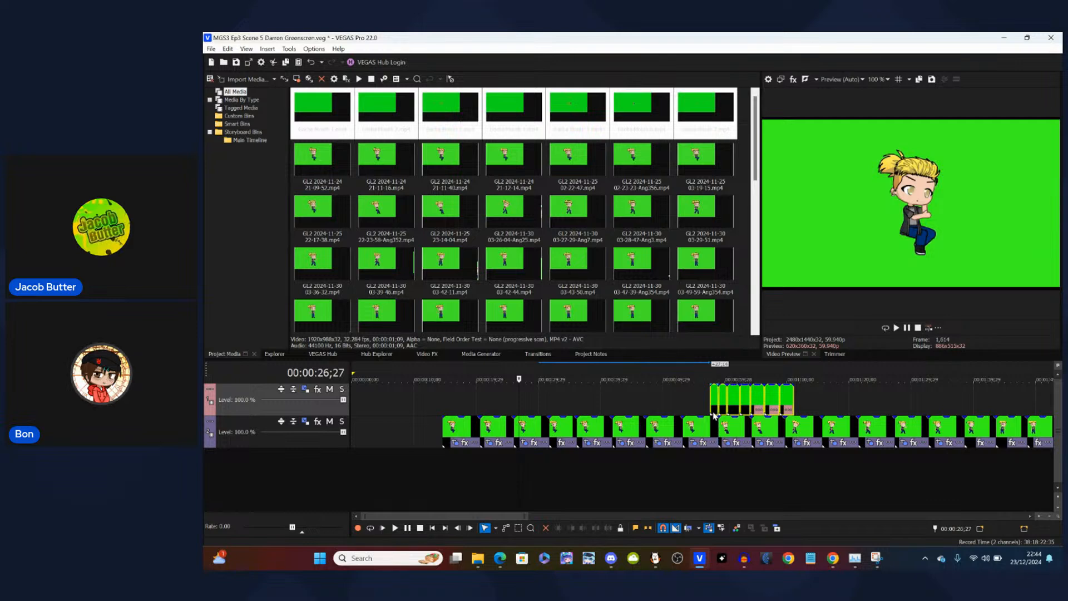
click(562, 393)
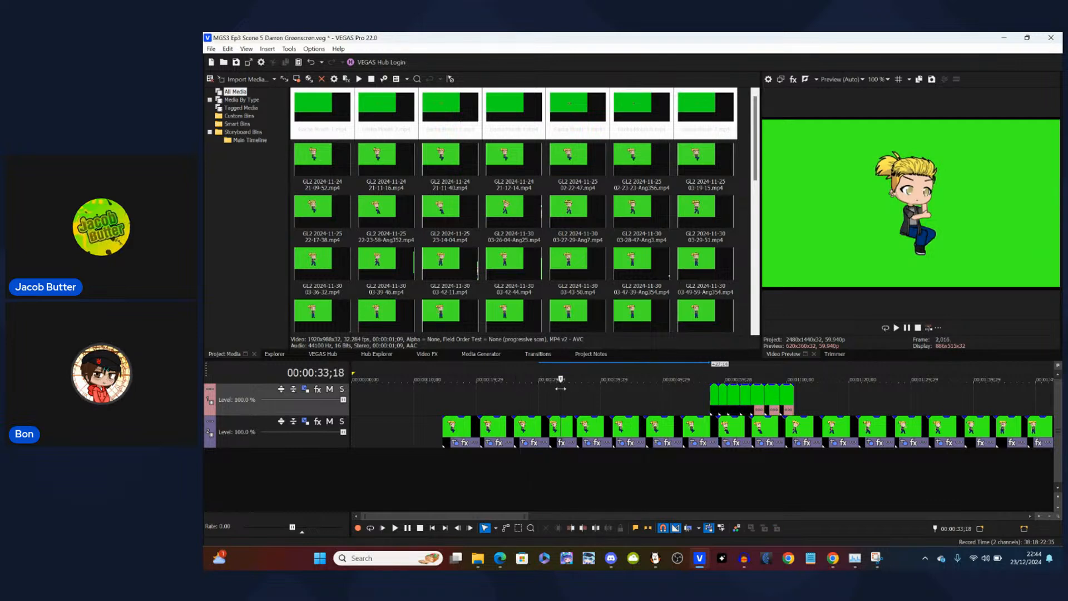
- In File Explorer, open the Ep3 folder inside Pictures, The Mutant Girl, The Mutant Girl Goes To Highschool, Scene Audio
mouse_move(476, 564)
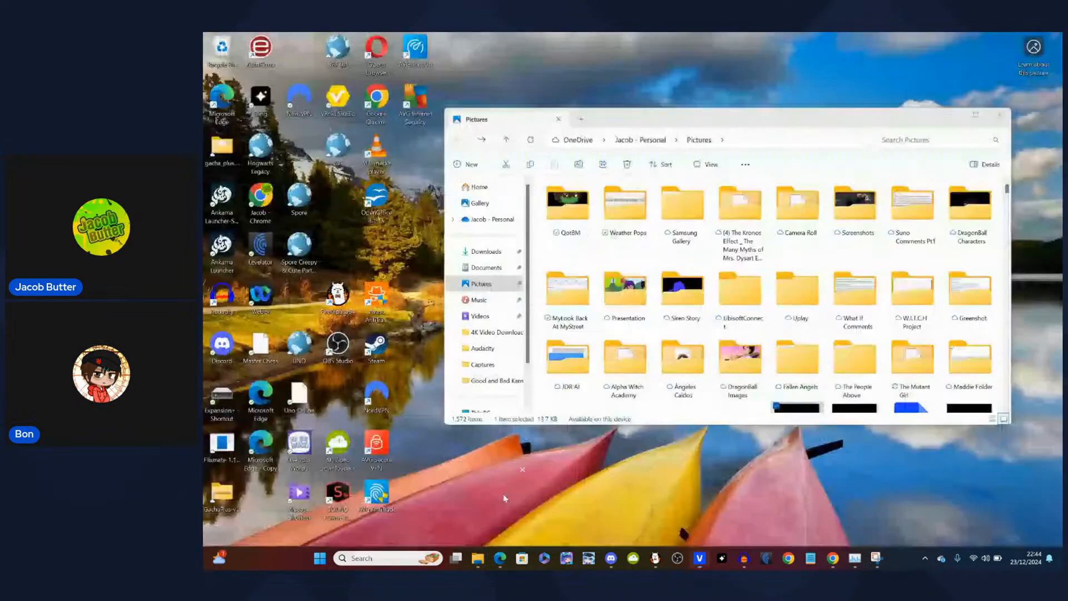
click(478, 503)
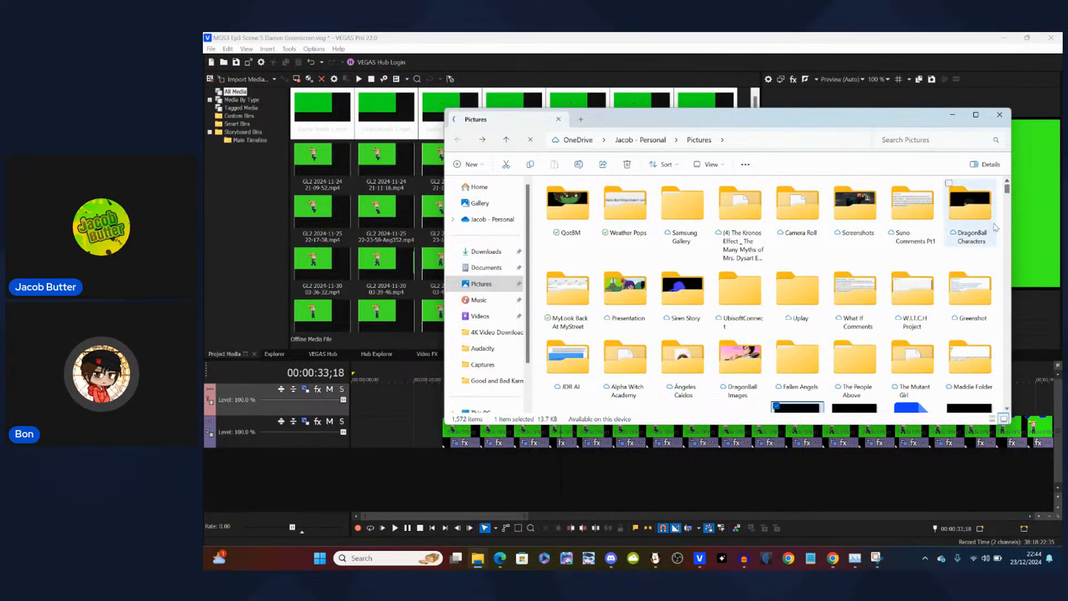
click(932, 365)
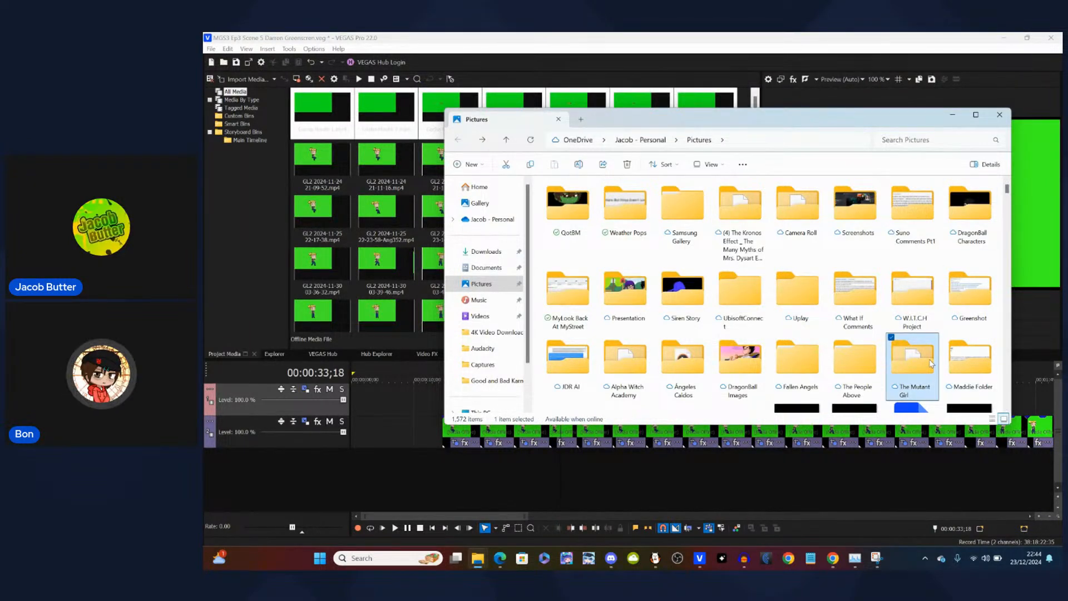
double_click(917, 368)
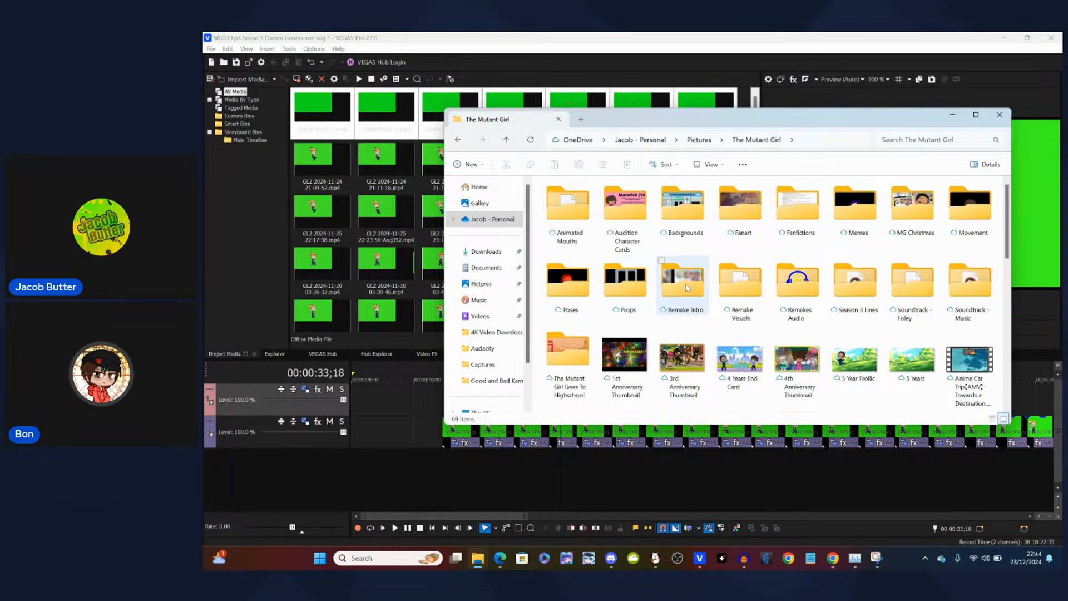
mouse_move(688, 287)
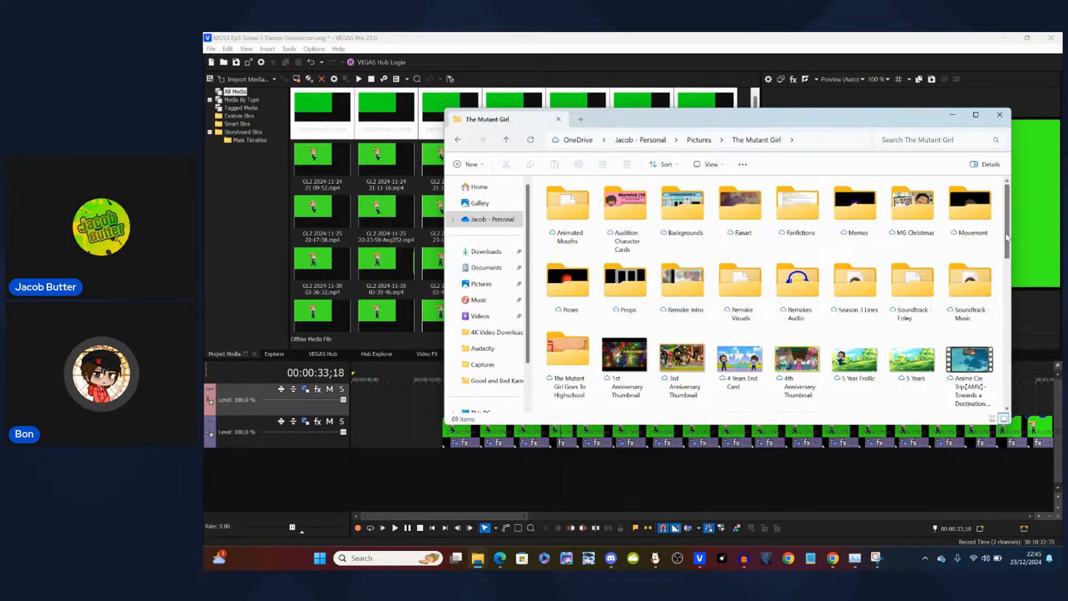
scroll(1005, 238, down, 1)
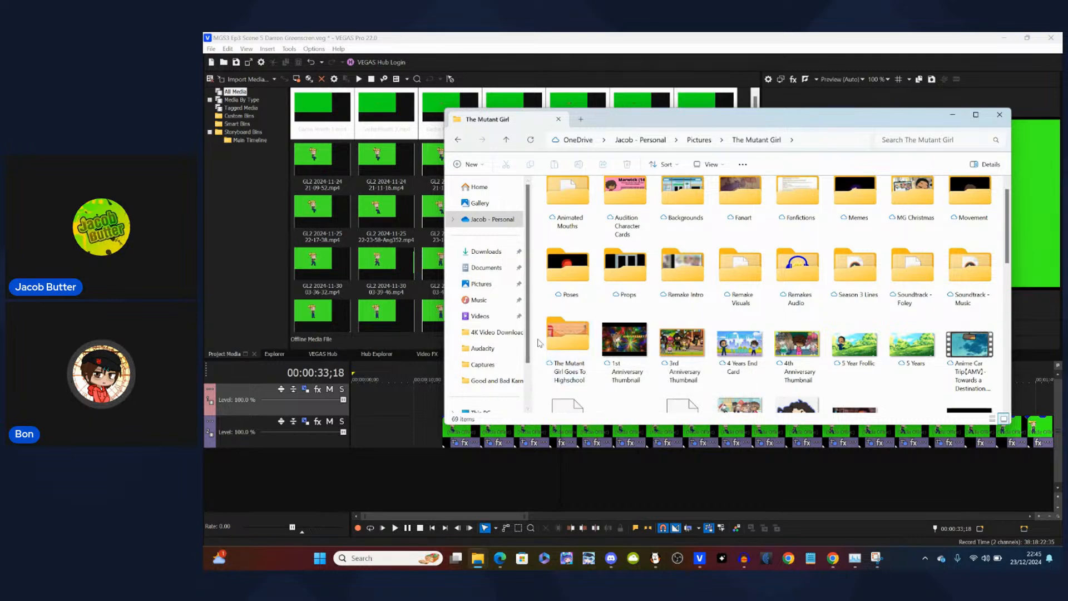
double_click(561, 340)
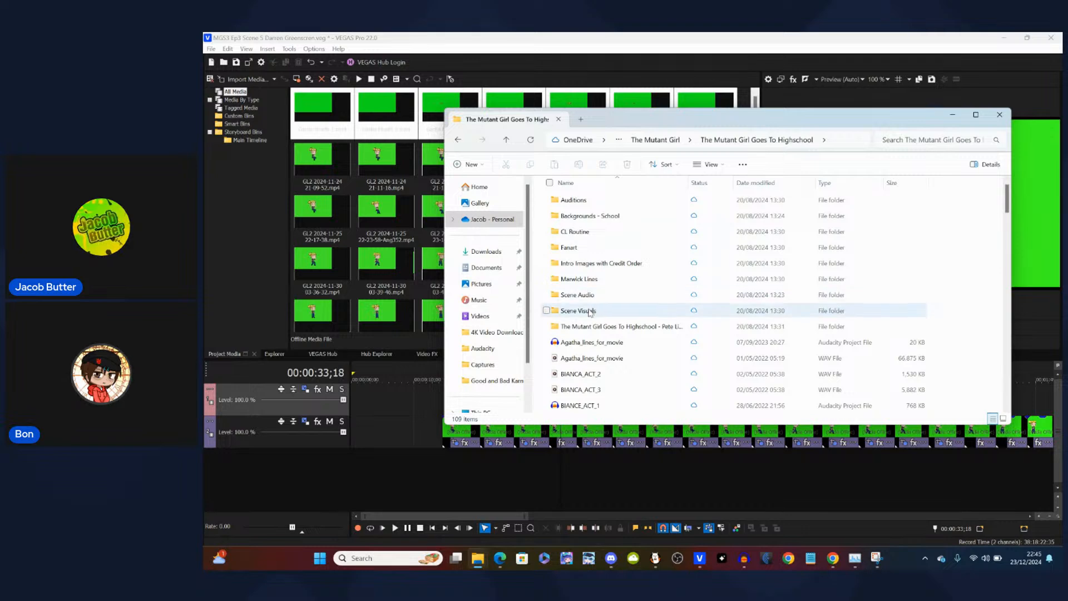
double_click(578, 295)
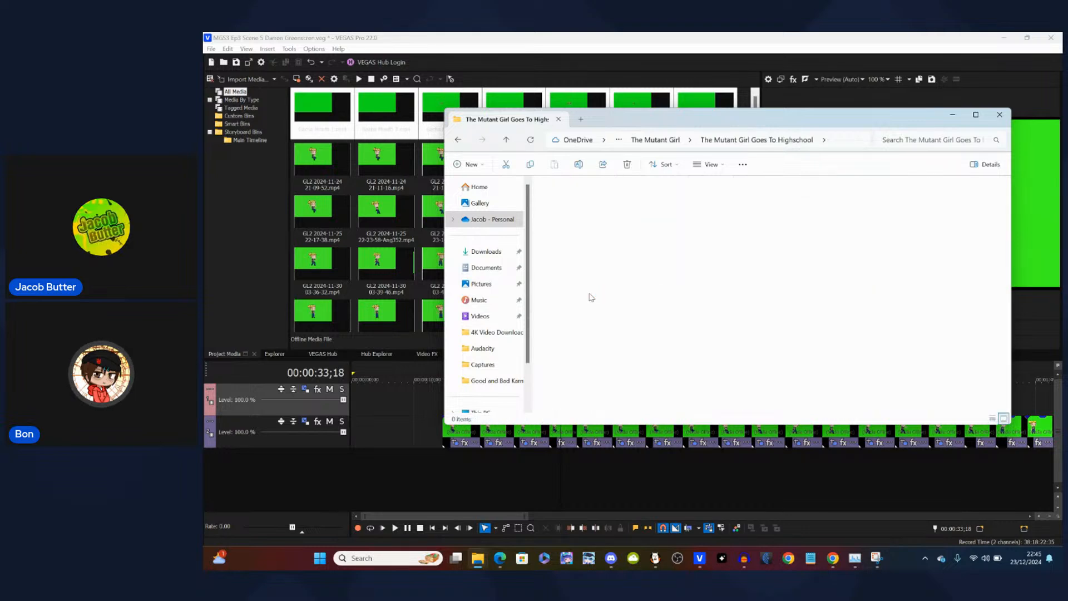
double_click(577, 200)
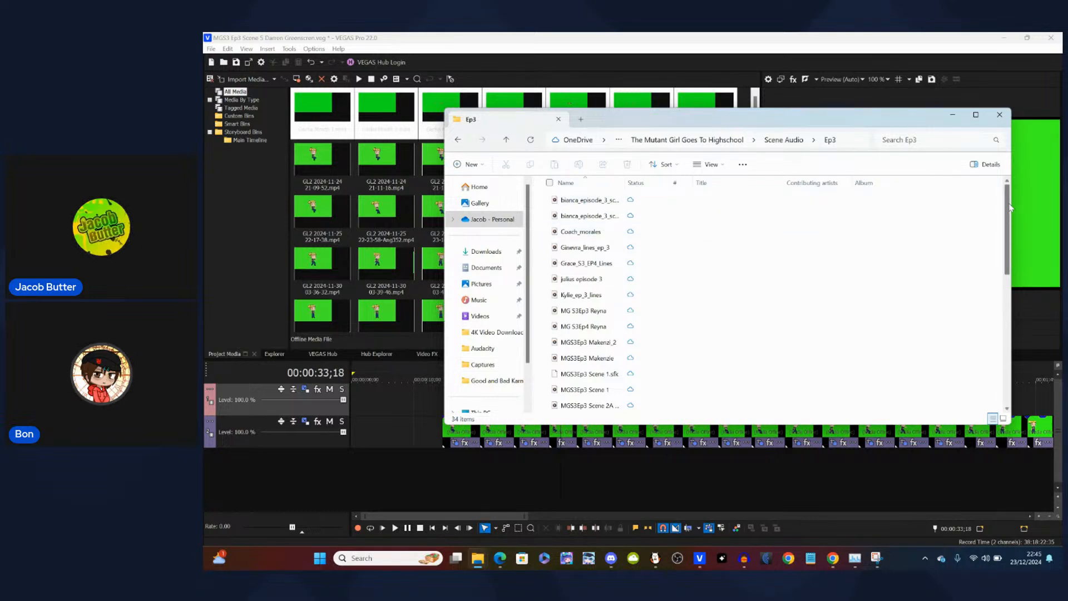
- Add the MGS3Ep3 Scene 5 audio file to a new VEGAS Pro audio track, aligned with the start of the character clips
drag(1011, 207, 999, 307)
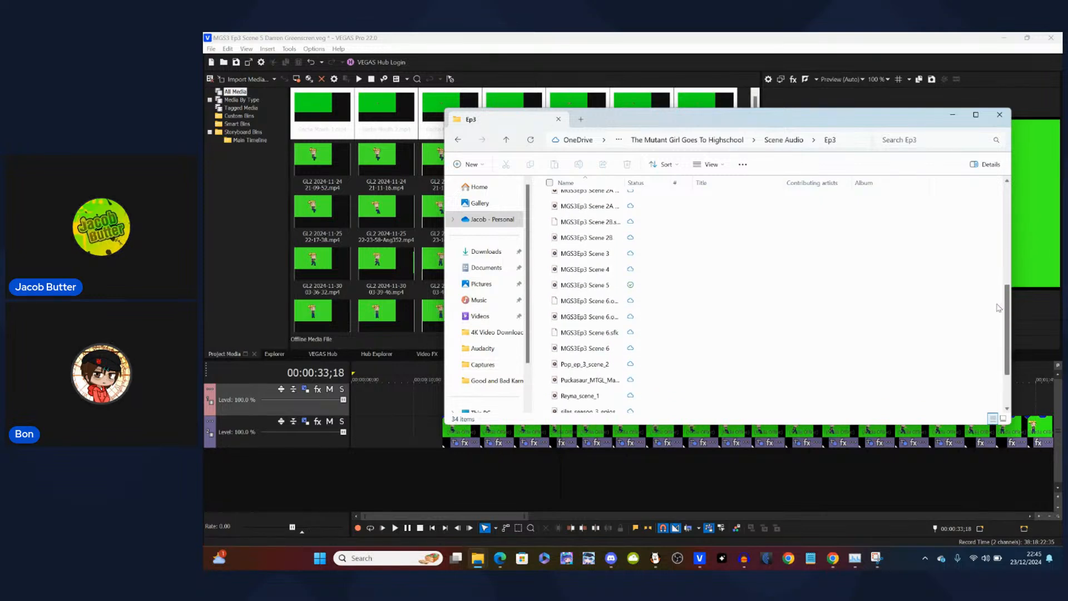
click(582, 286)
drag(499, 459, 449, 471)
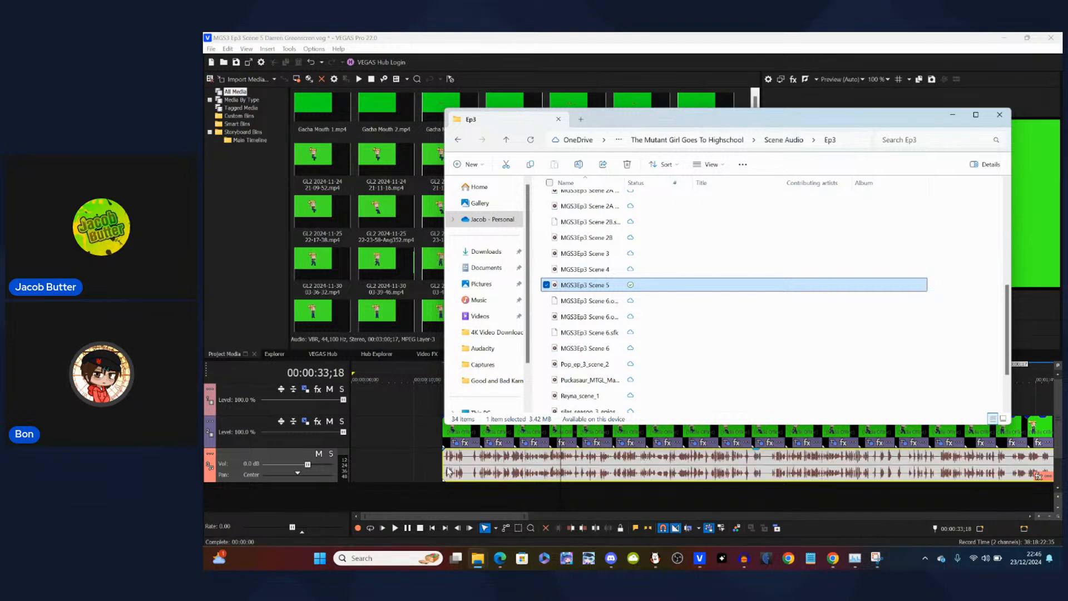
- Return to VEGAS Pro and place the playhead exactly at the start of the scene audio event, 00:00:14;17
click(448, 472)
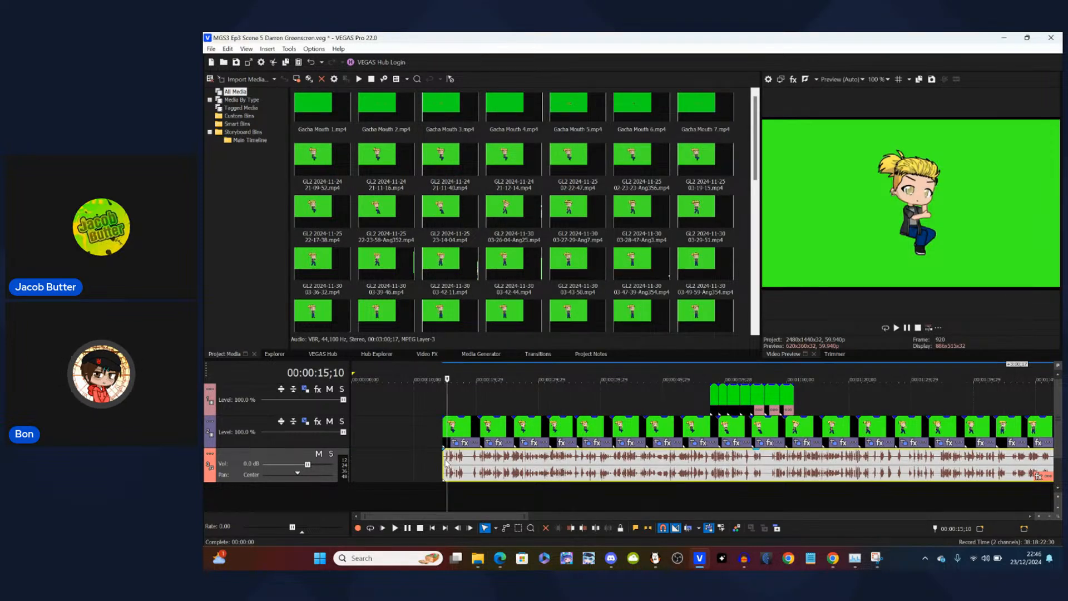
click(446, 462)
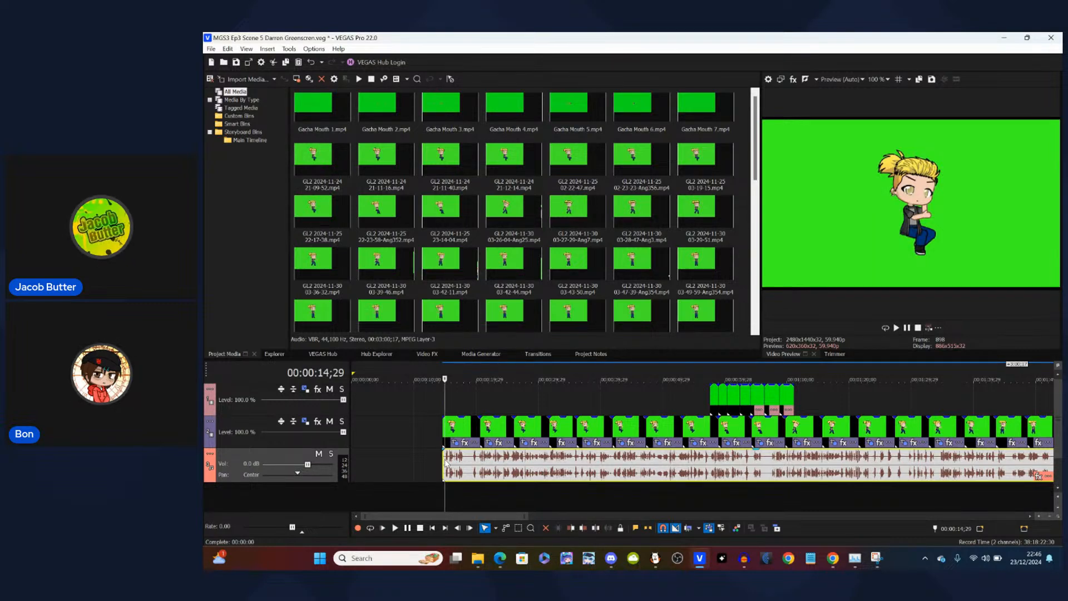
scroll(445, 462, up, 5)
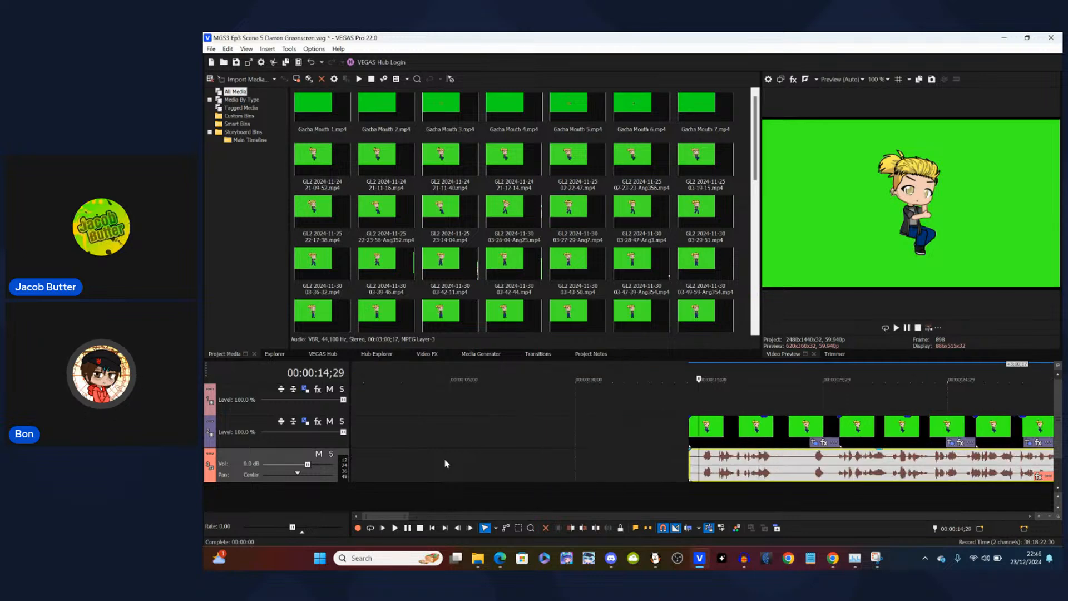
click(690, 459)
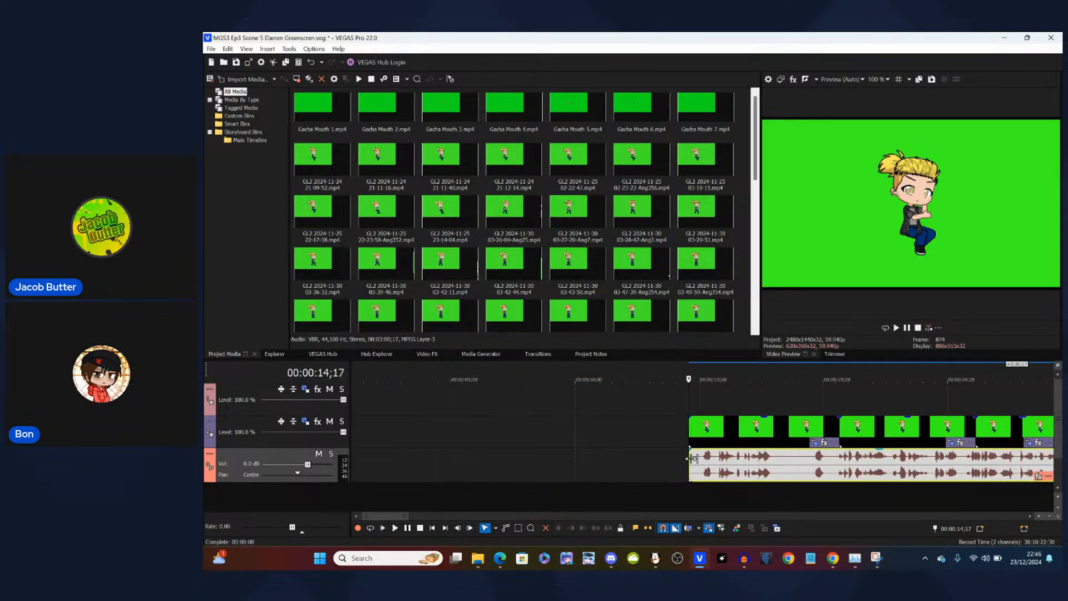
scroll(690, 459, down, 5)
scroll(690, 458, down, 3)
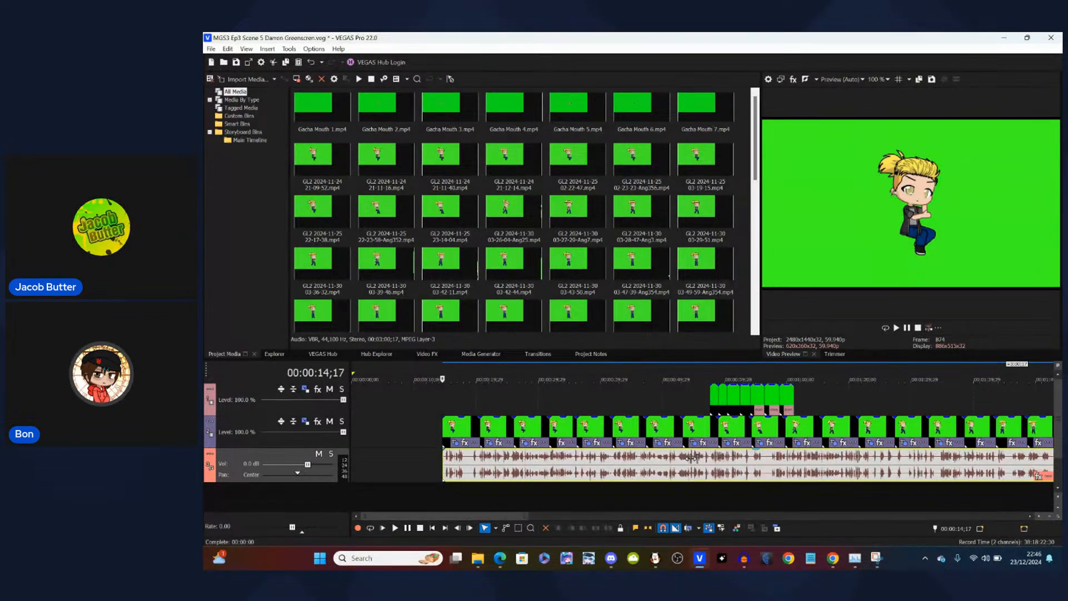
scroll(691, 458, up, 6)
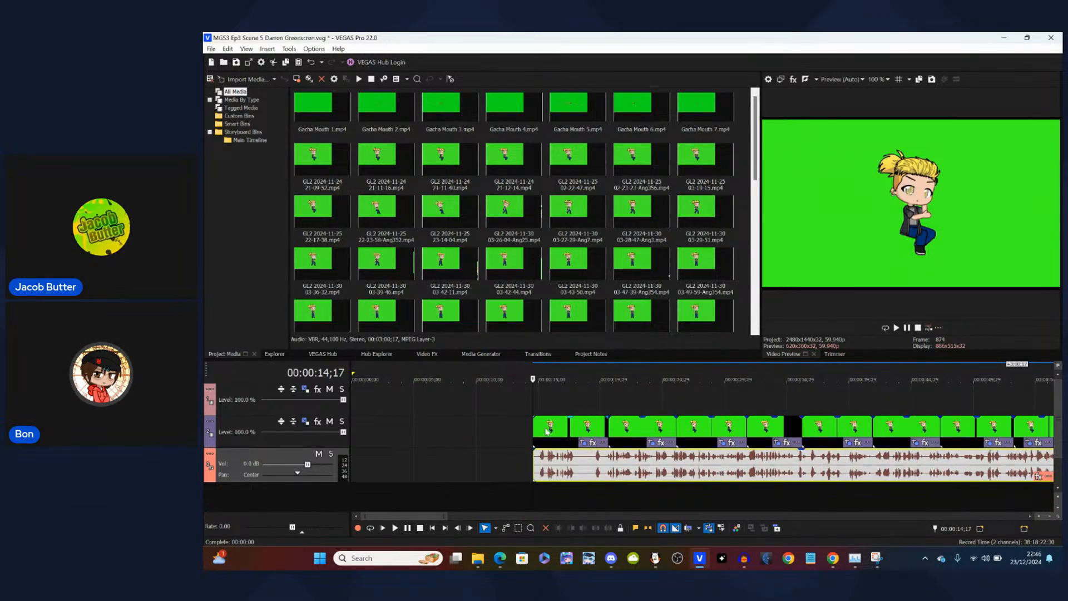
- Move the first character clip to the very start of the timeline and play it from there
drag(546, 431, 346, 447)
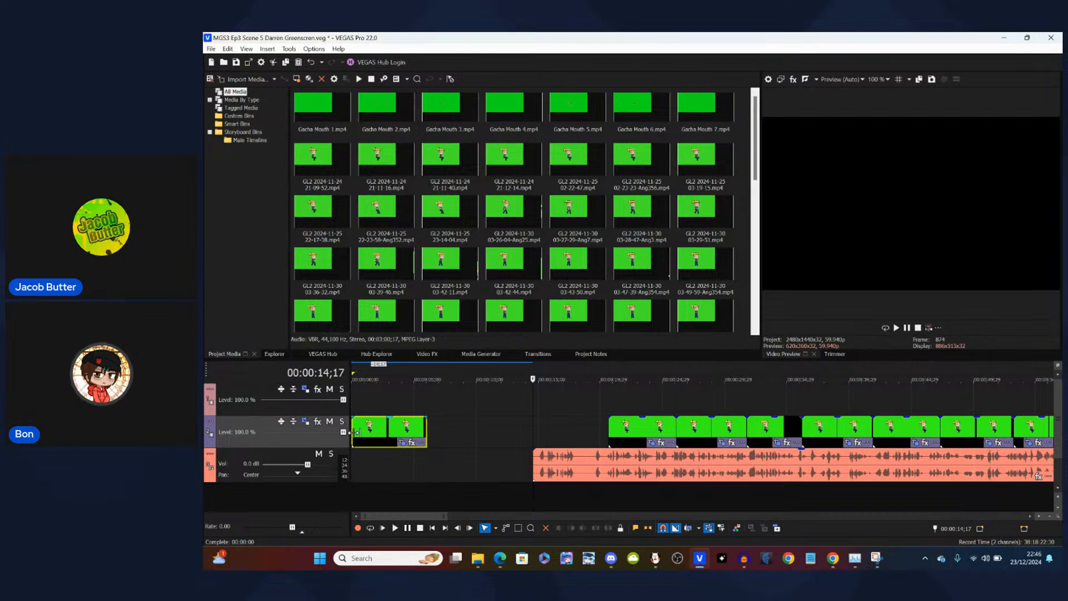
key(Home)
key(space)
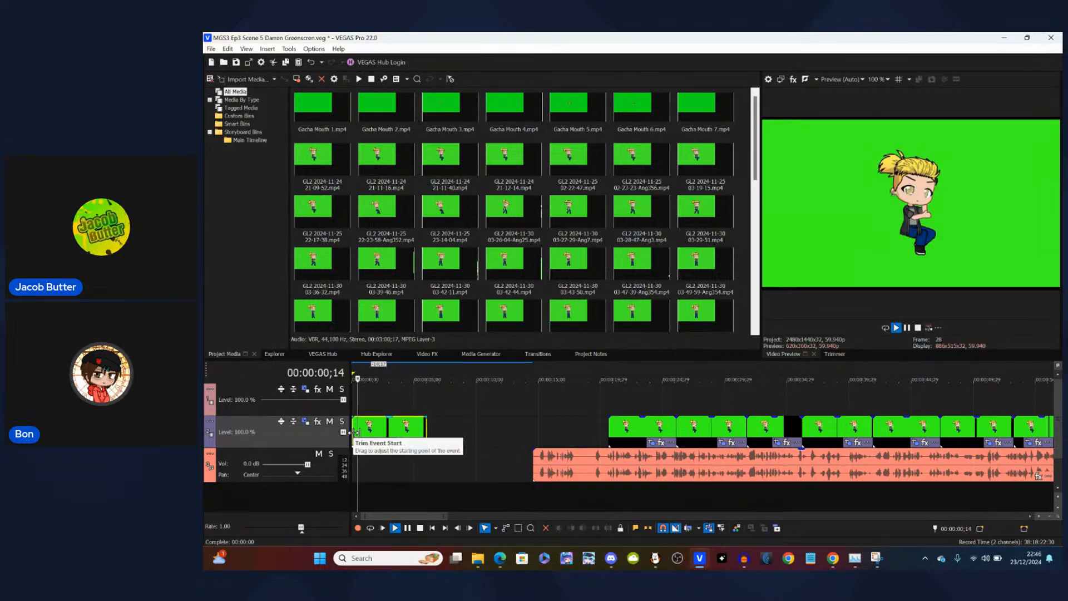
key(space)
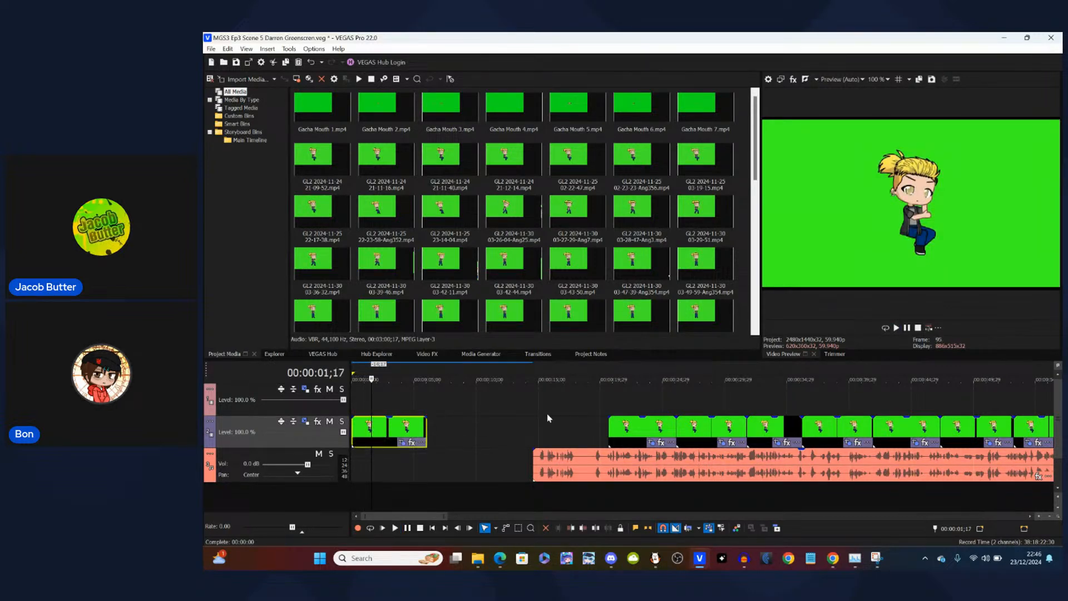
- Compare the character's pose in the next three clips on the track in the video preview
click(623, 430)
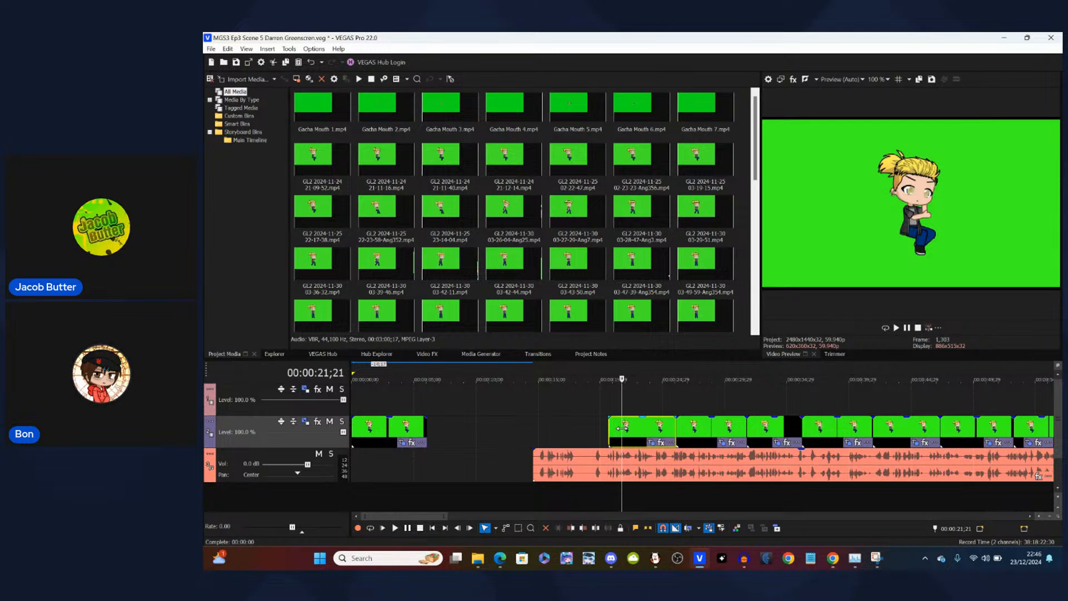
click(698, 437)
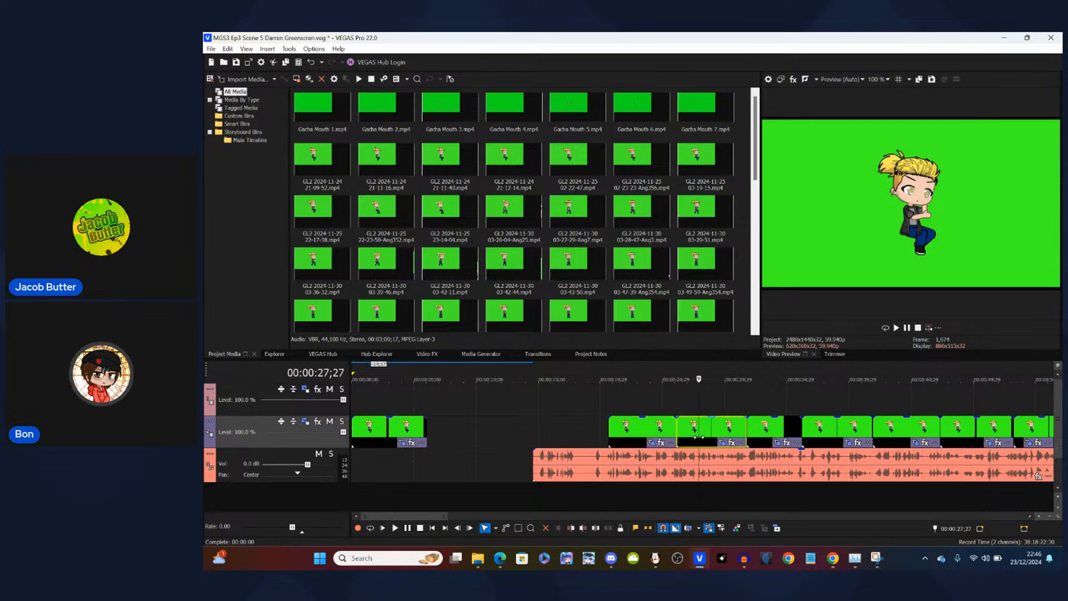
click(756, 429)
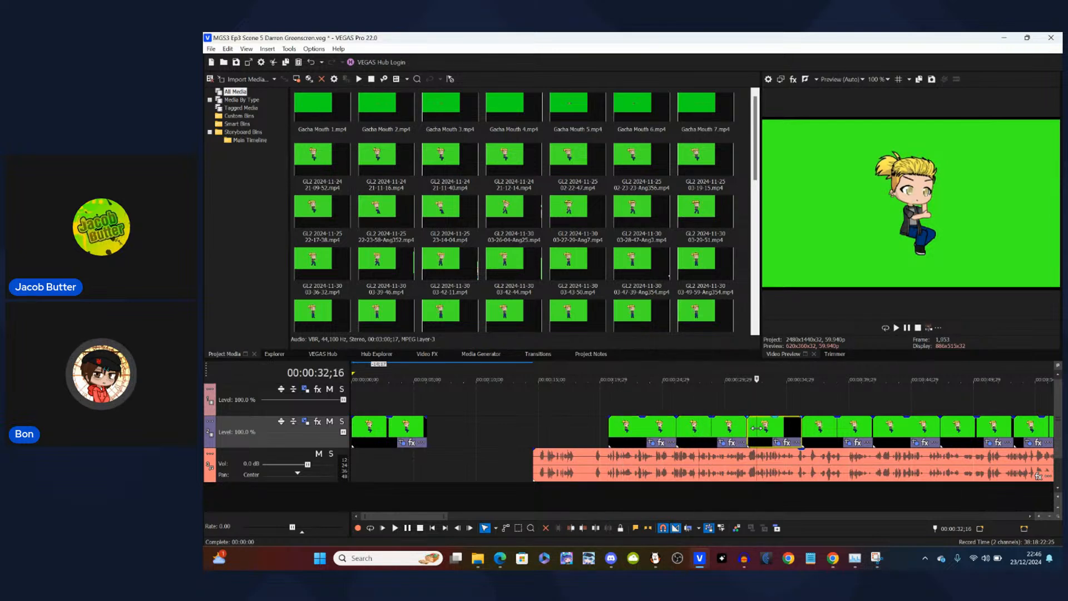
click(646, 432)
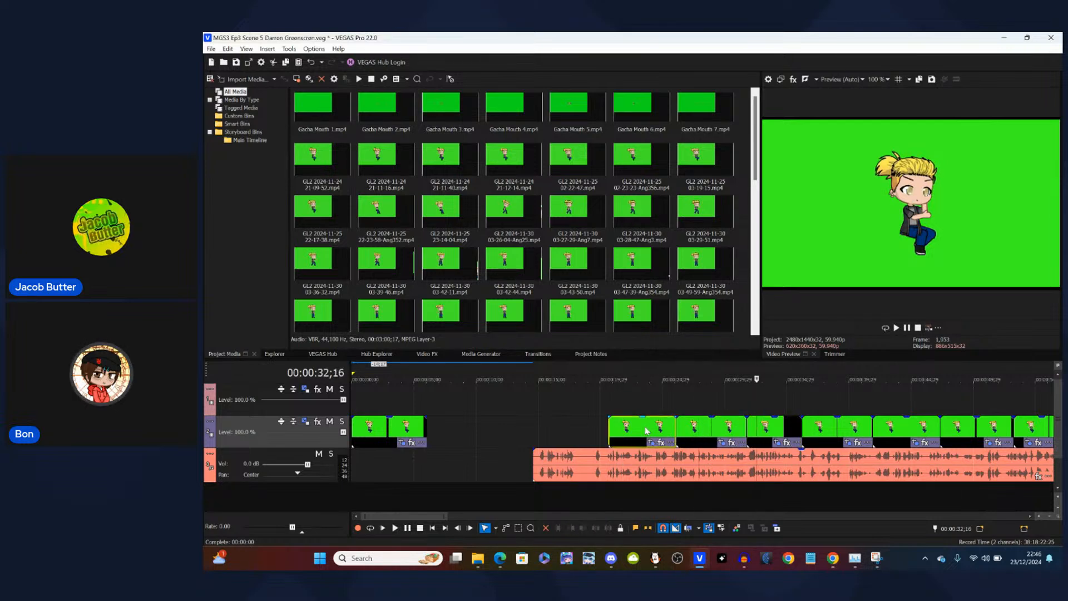
click(702, 429)
click(701, 428)
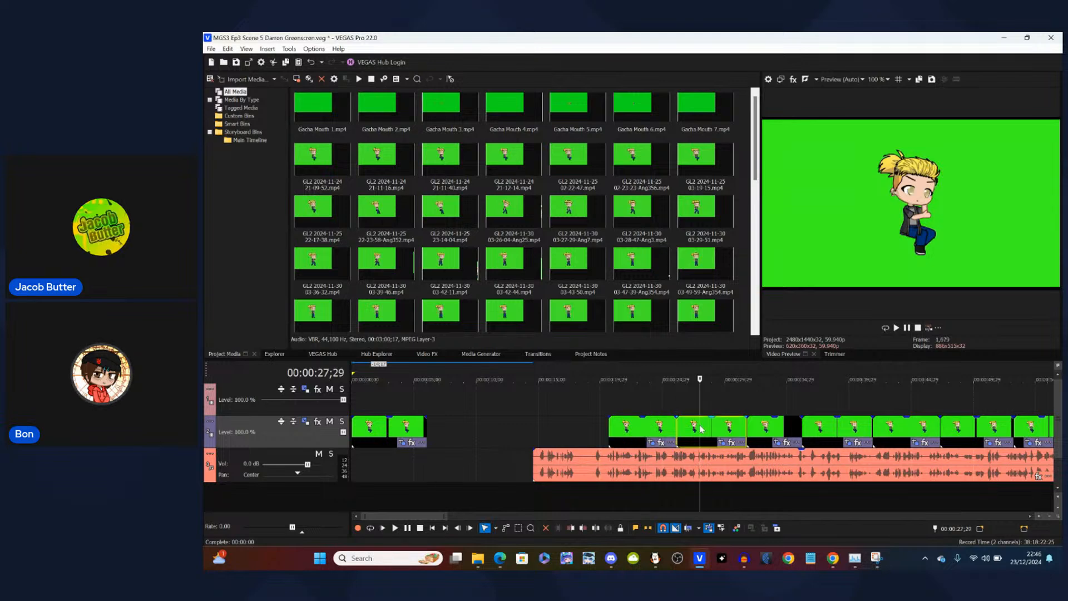
click(537, 442)
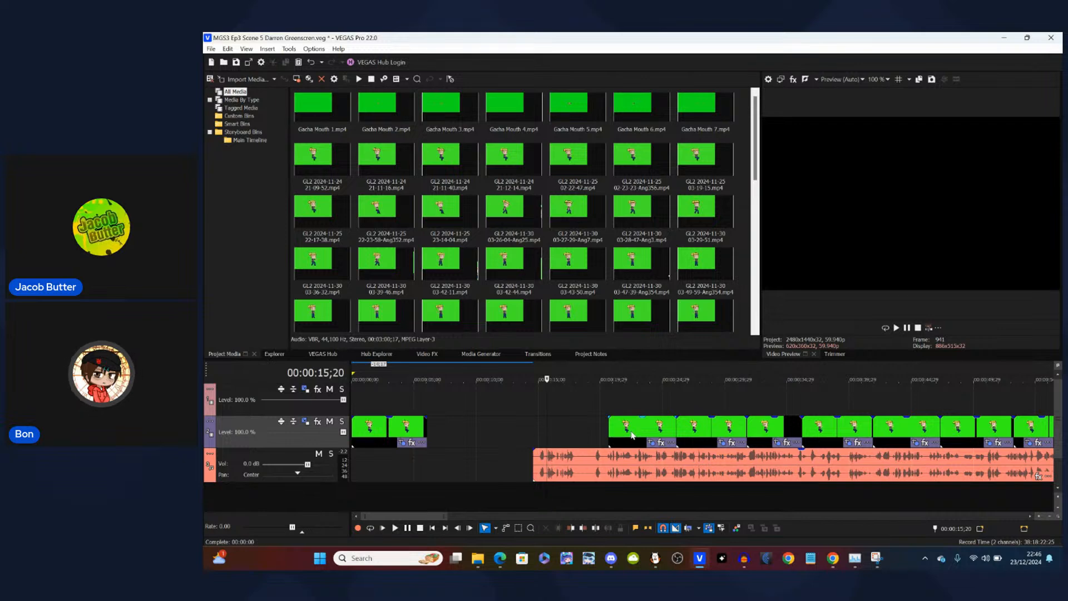
- Move the second character clip closer to the first and extend the first clip's end to meet it
drag(634, 436, 519, 437)
click(374, 441)
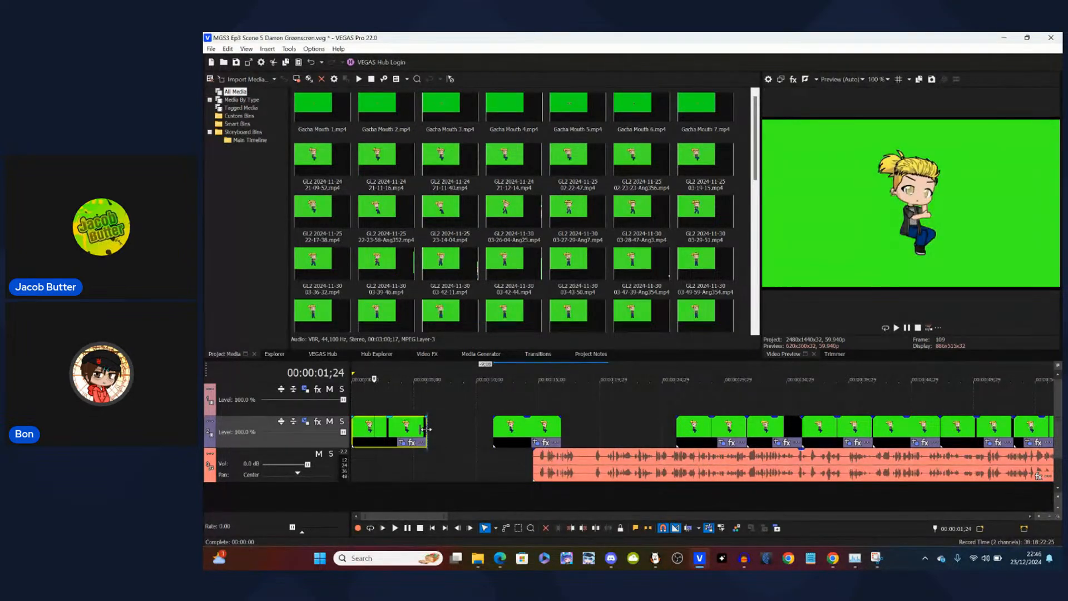
drag(427, 433, 559, 434)
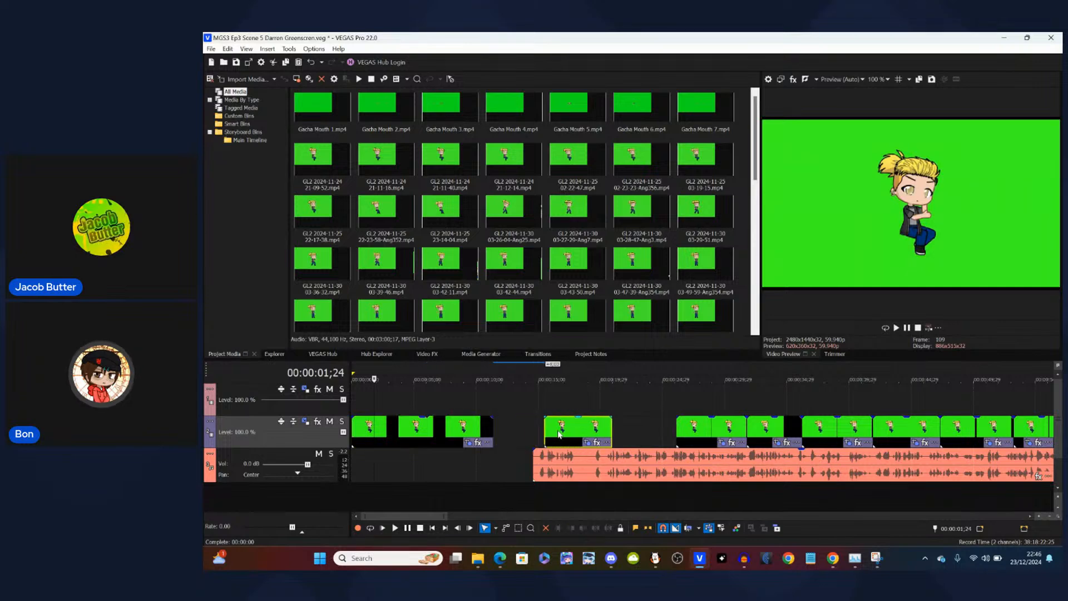
- Play the first character clip, split it at 00:00:05;05 and delete the part after the cut
click(354, 432)
key(space)
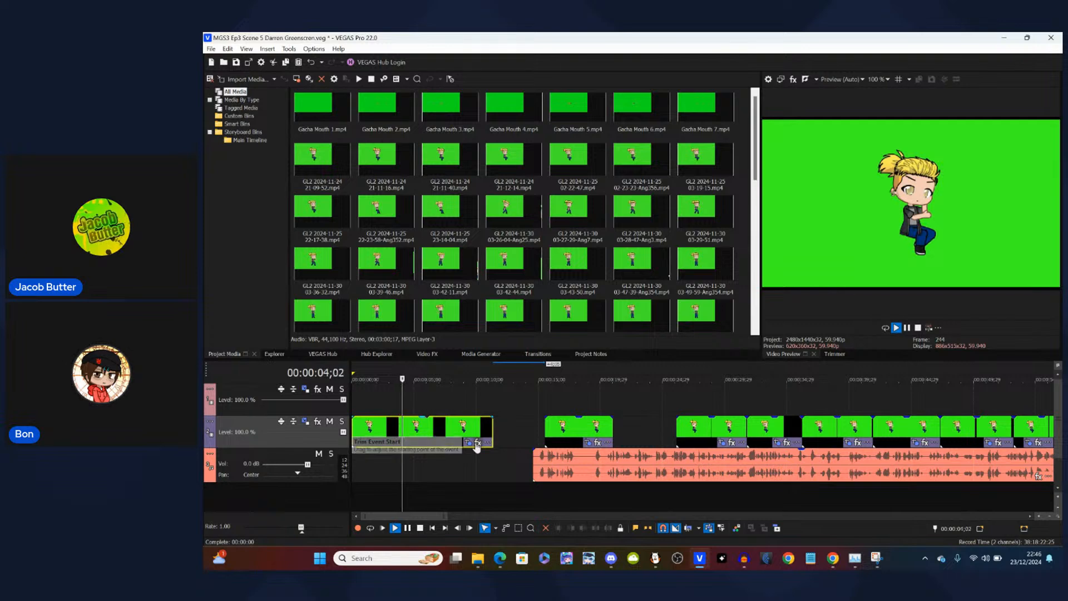
key(Return)
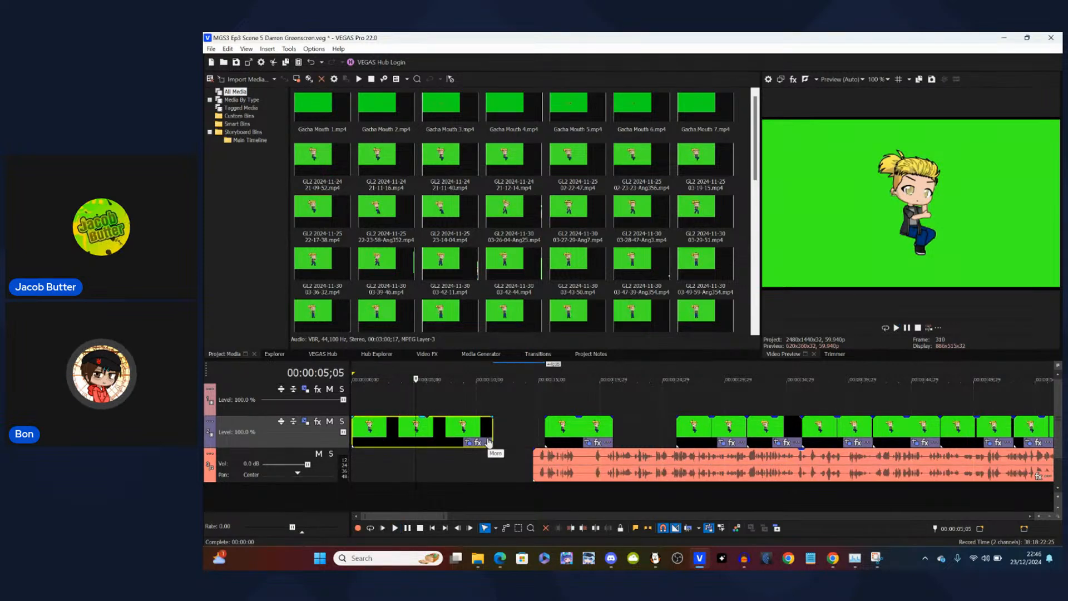
key(s)
key(Delete)
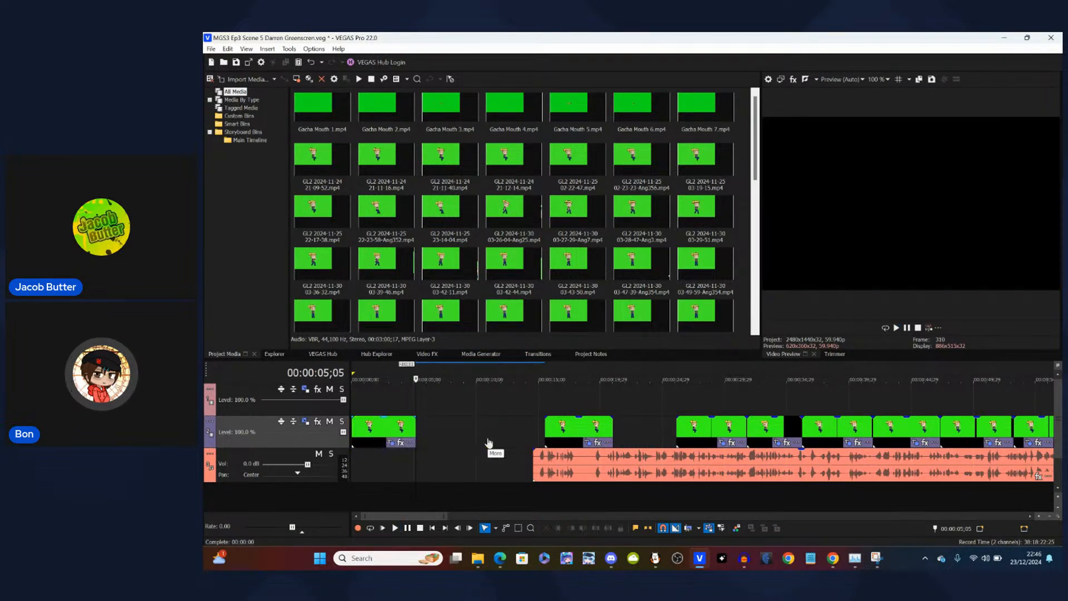
- Place the second character clip against the end of the first clip with a very short crossfade
drag(569, 437, 439, 436)
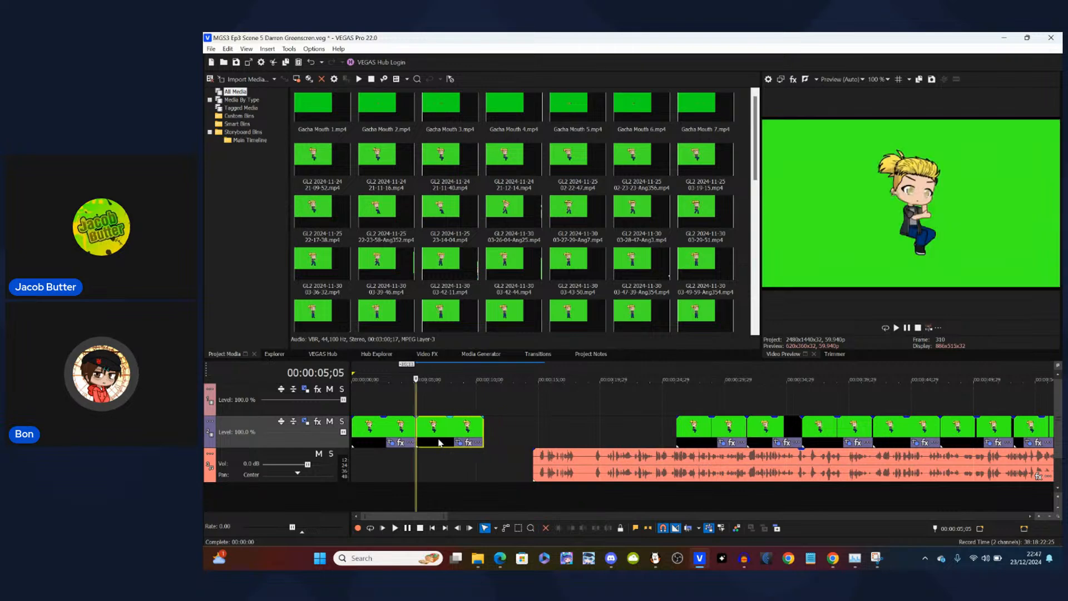
scroll(578, 437, up, 5)
drag(637, 432, 631, 434)
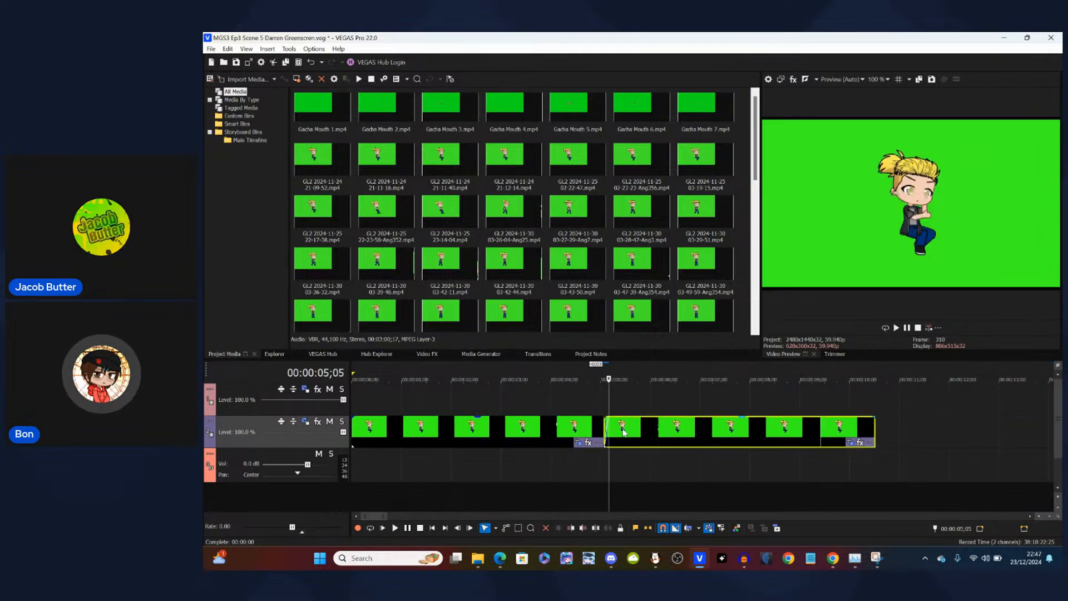
scroll(601, 426, up, 4)
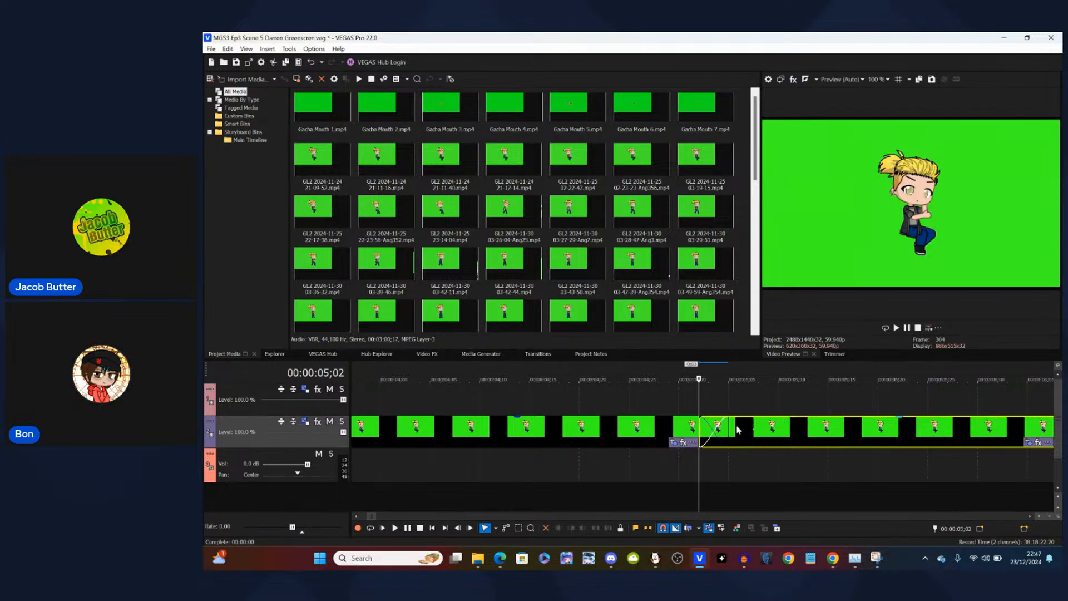
drag(744, 428, 757, 431)
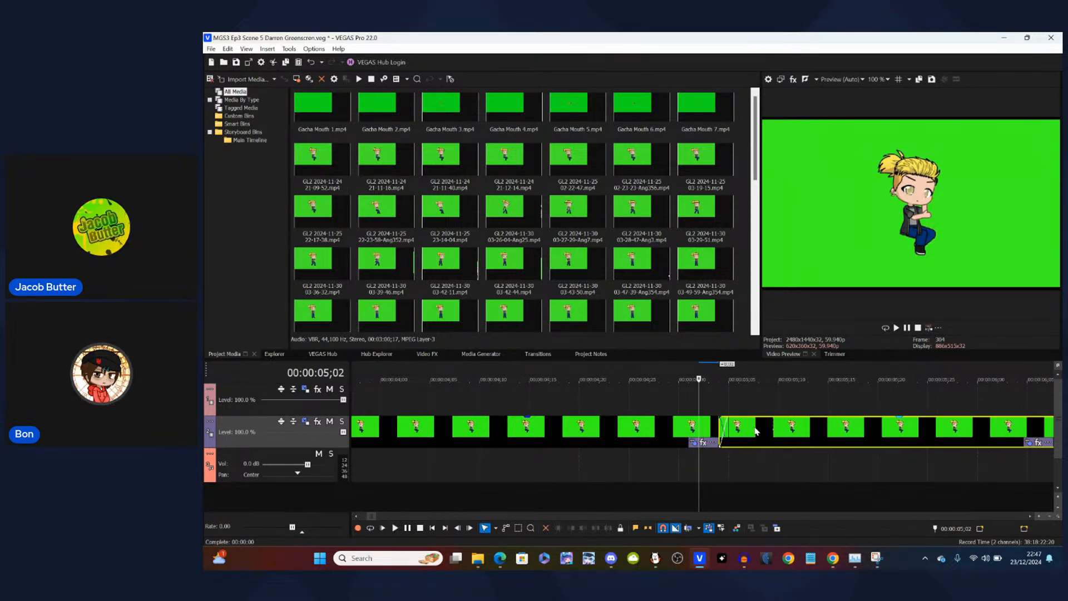
- Preview the join into the second clip, then split that clip at 00:00:05;16 and delete its remainder
key(space)
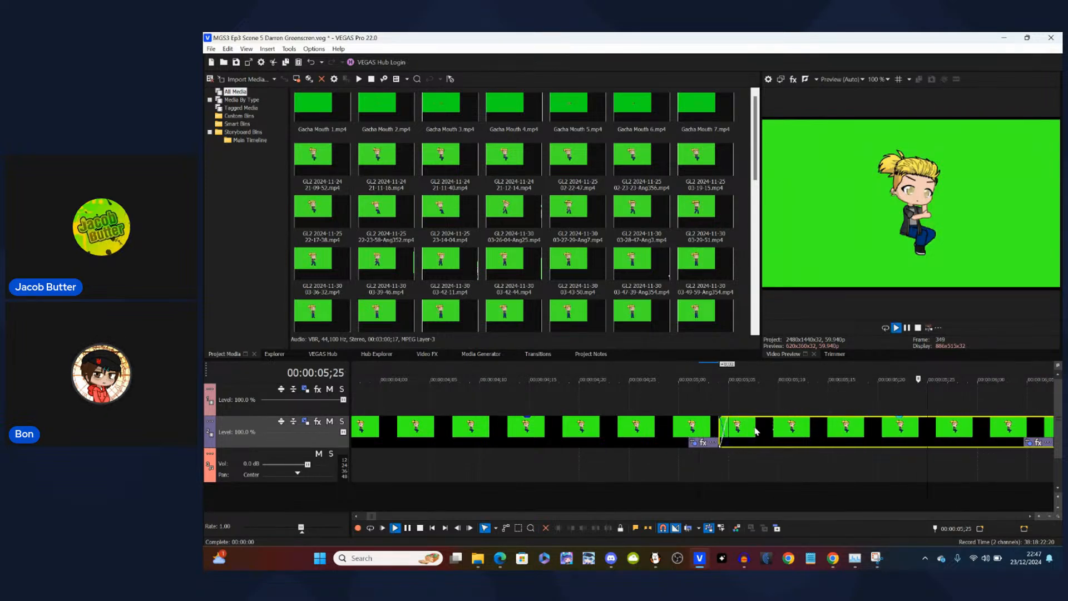
key(space)
click(719, 433)
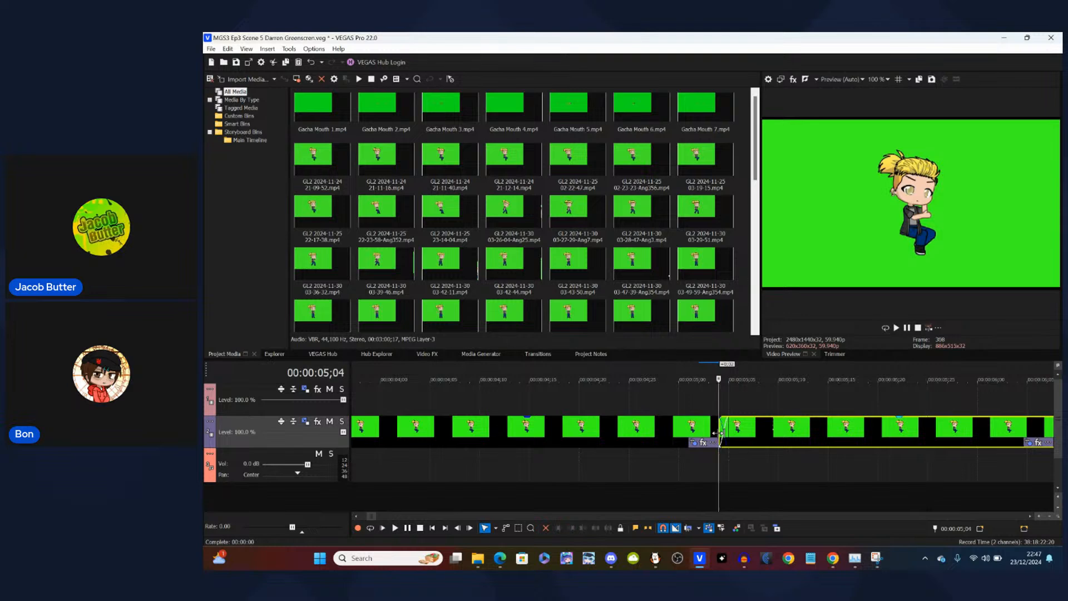
key(space)
key(space)
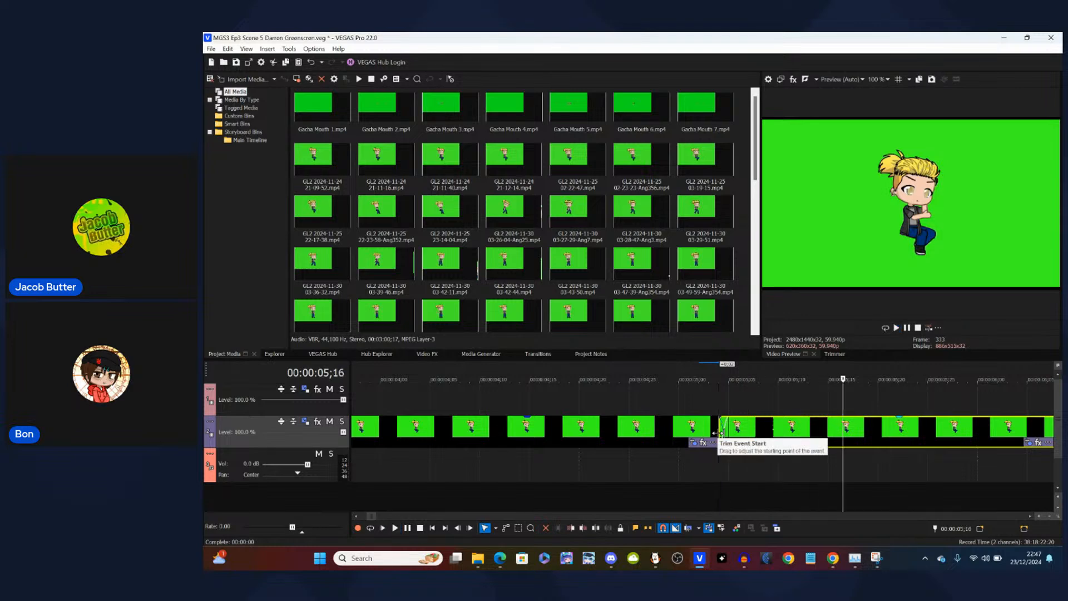
key(s)
key(Delete)
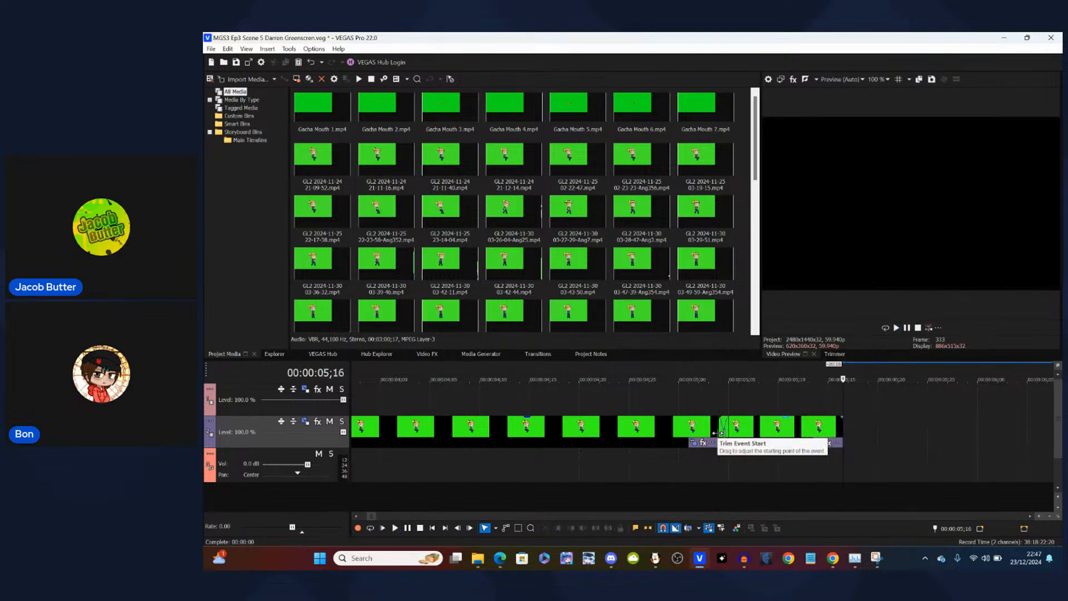
- Bring the third character clip to the end of the shortened second clip with only a tiny overlap
scroll(878, 438, down, 6)
scroll(877, 438, down, 5)
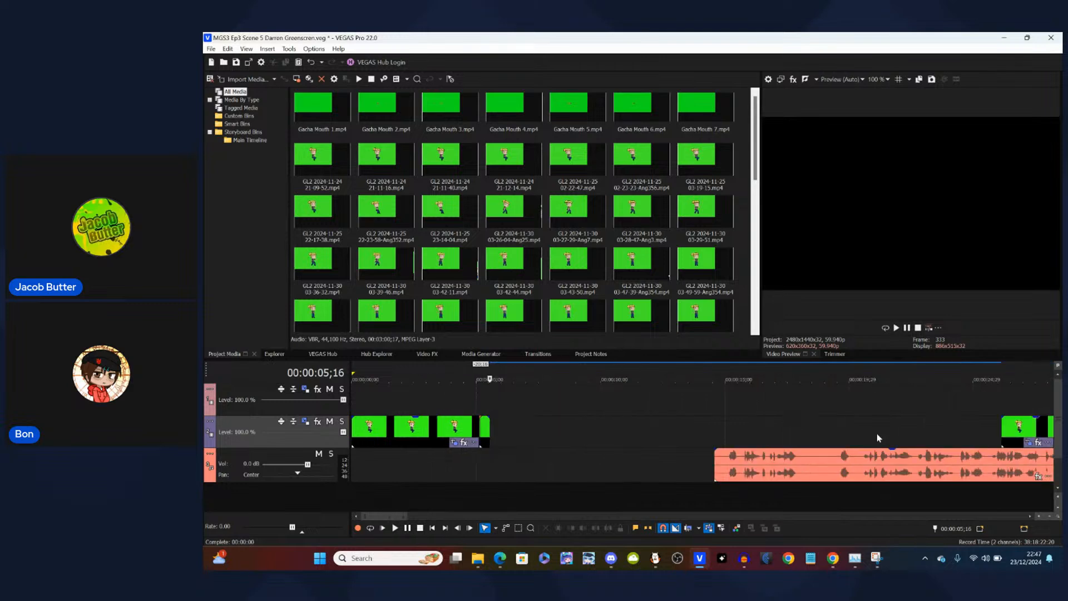
drag(878, 434, 495, 437)
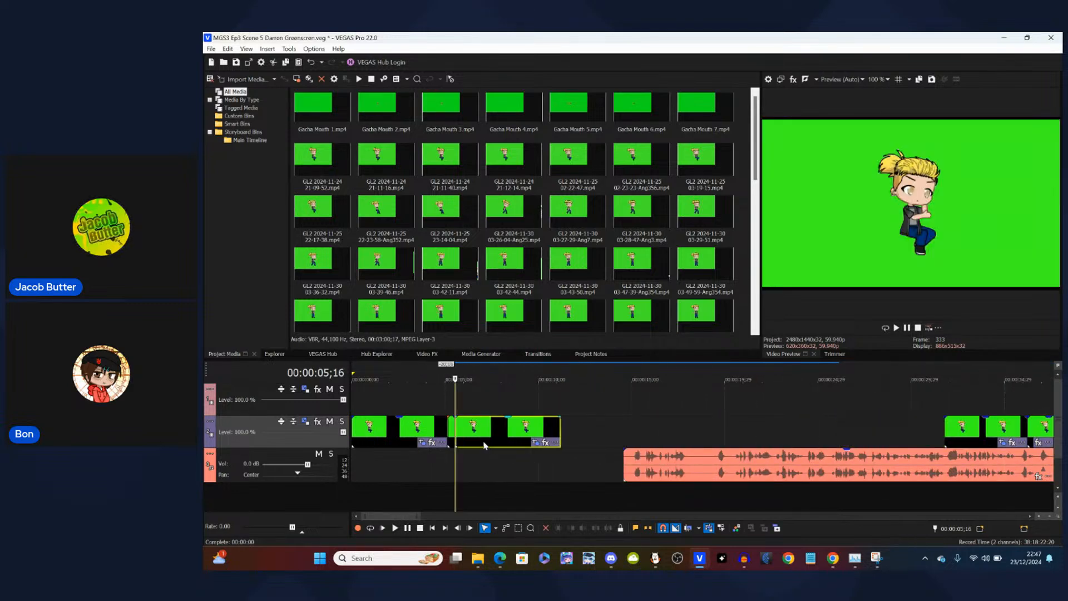
scroll(696, 431, up, 8)
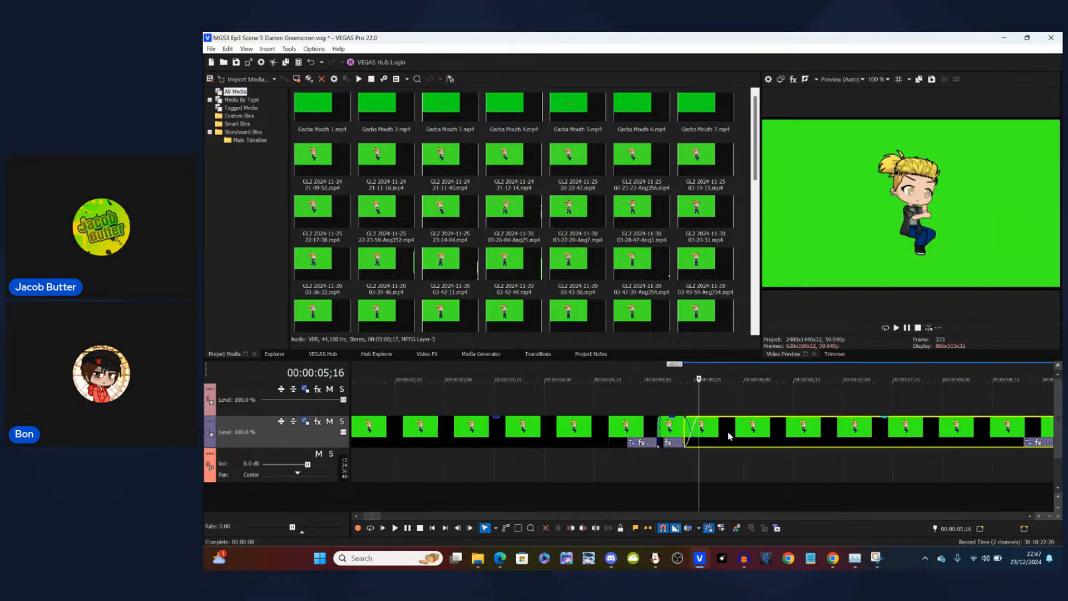
drag(698, 432, 718, 424)
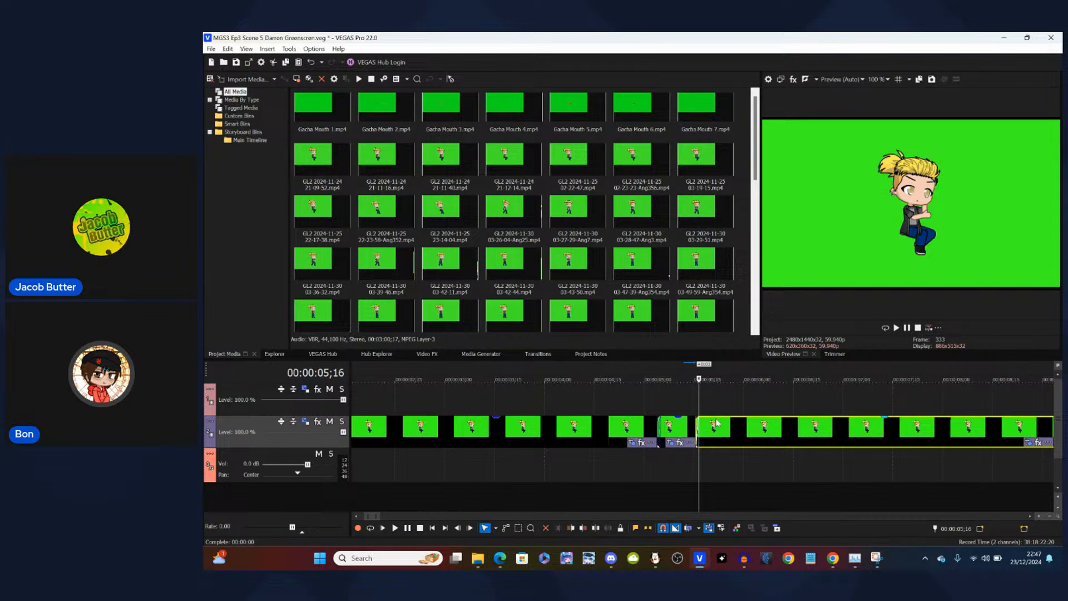
- Play across the third clip's join, then cut that clip at 00:00:05;26 and delete the rest
click(649, 407)
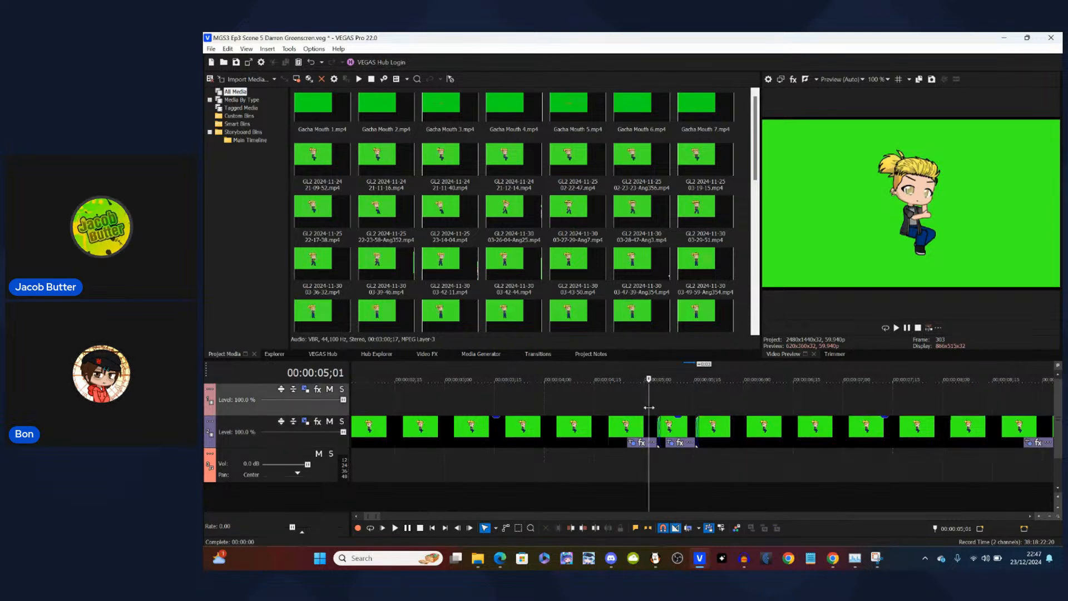
key(space)
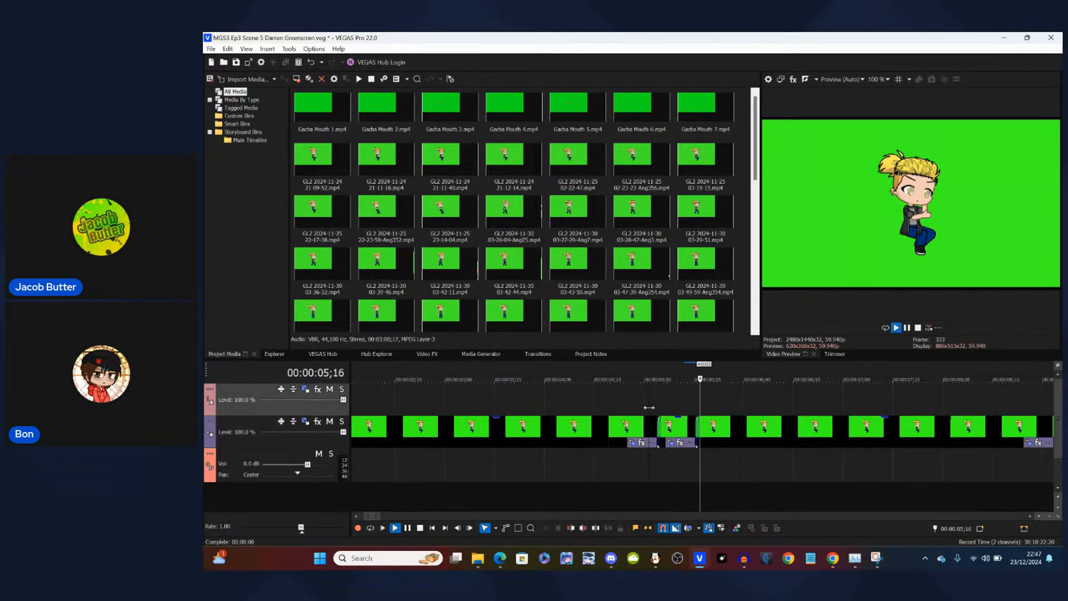
key(space)
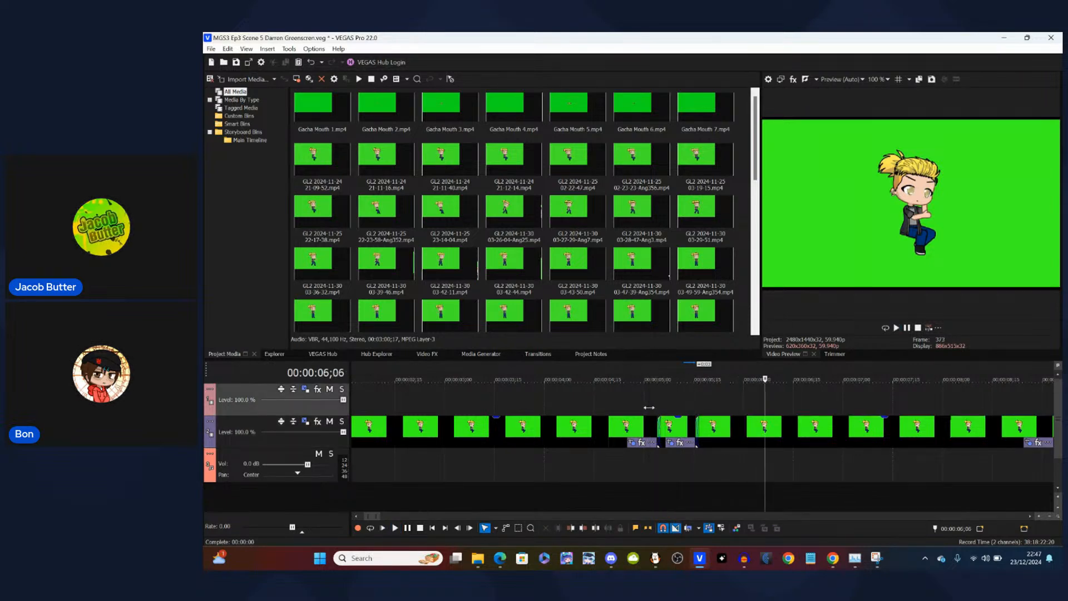
click(741, 436)
key(Left)
key(Left)
key(Left)
key(Left)
key(Left)
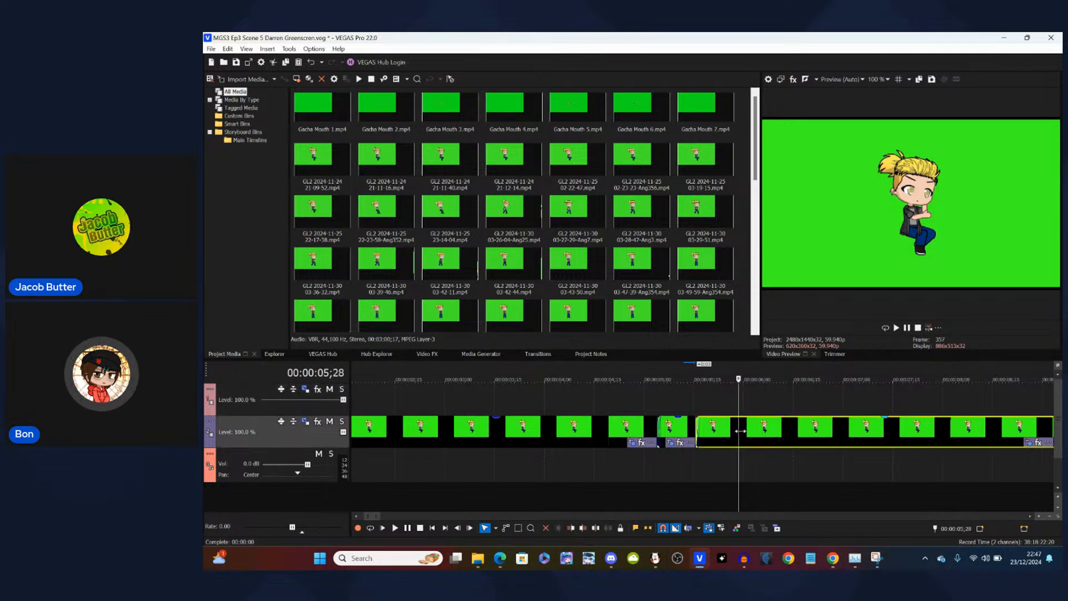
key(Delete)
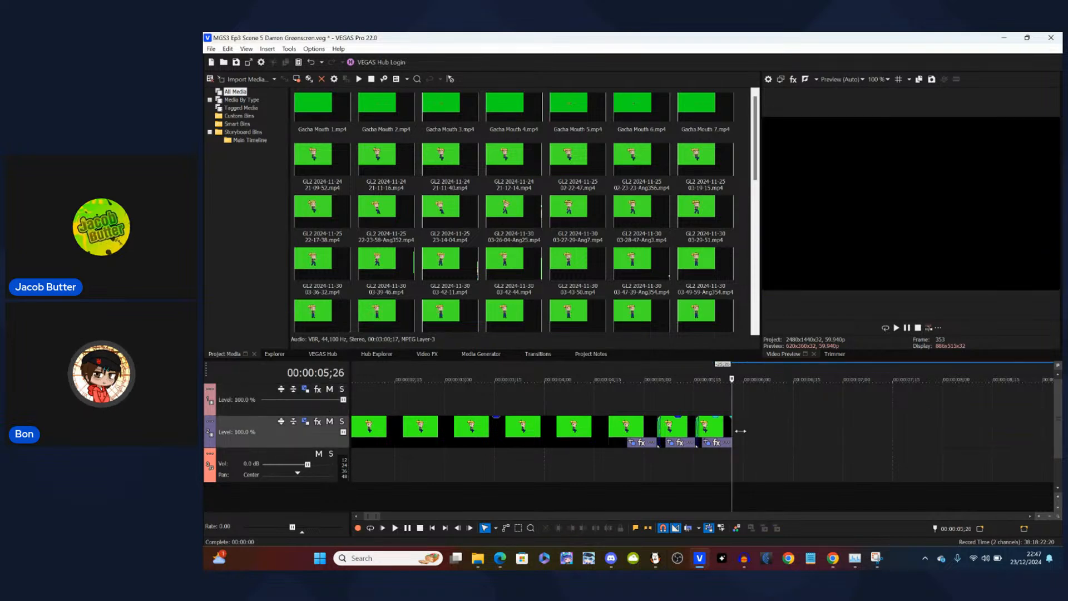
- Move the fourth character clip to the end of the third with a slight overlap and play the joins from 00:00:05;03
scroll(774, 432, down, 5)
drag(973, 441, 489, 445)
scroll(490, 445, up, 5)
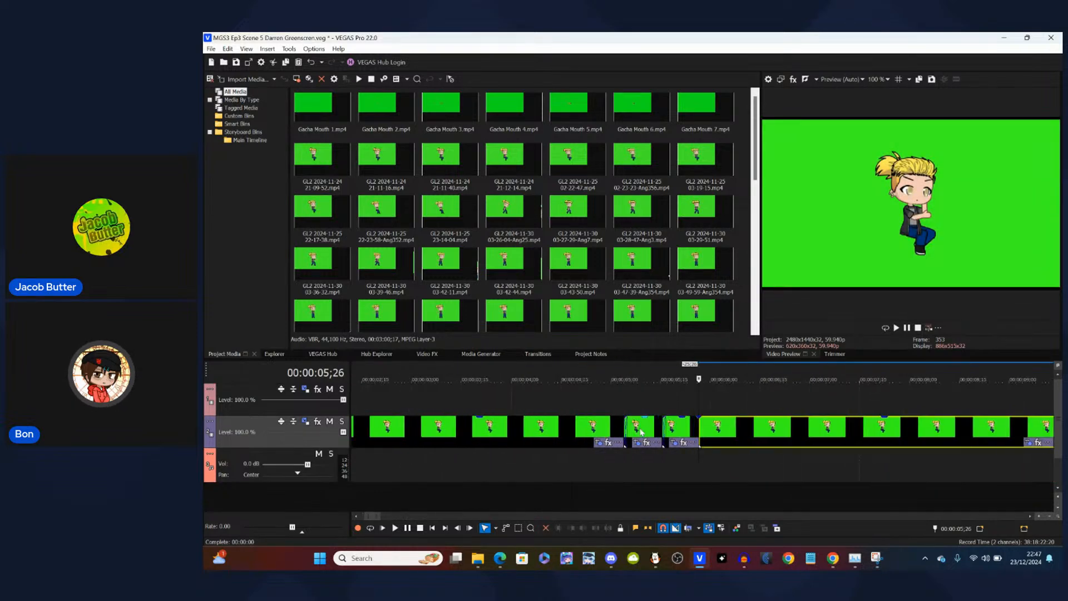
scroll(723, 442, up, 4)
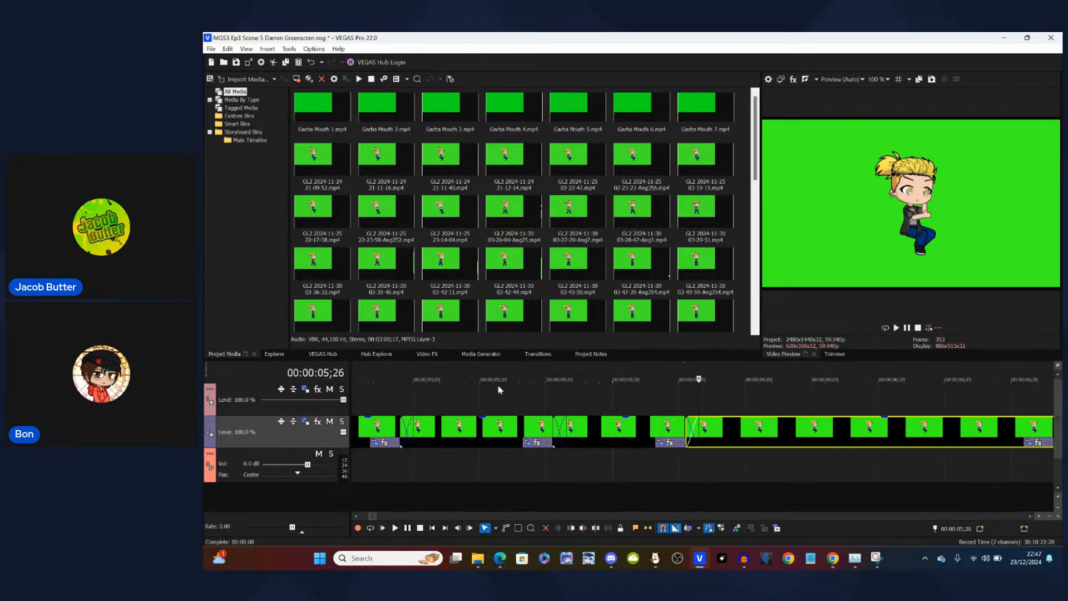
click(386, 404)
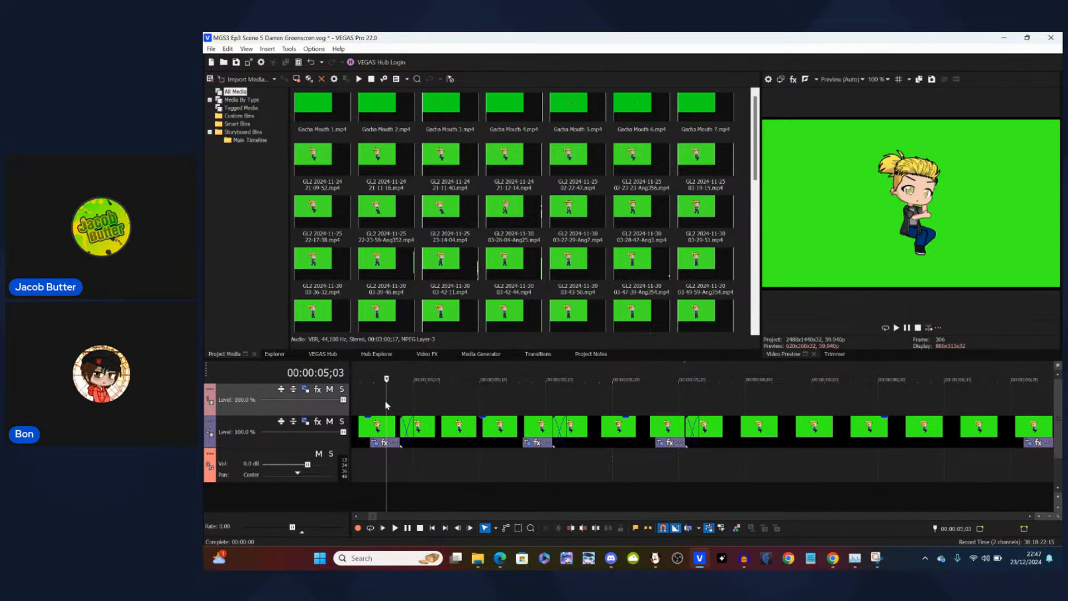
key(space)
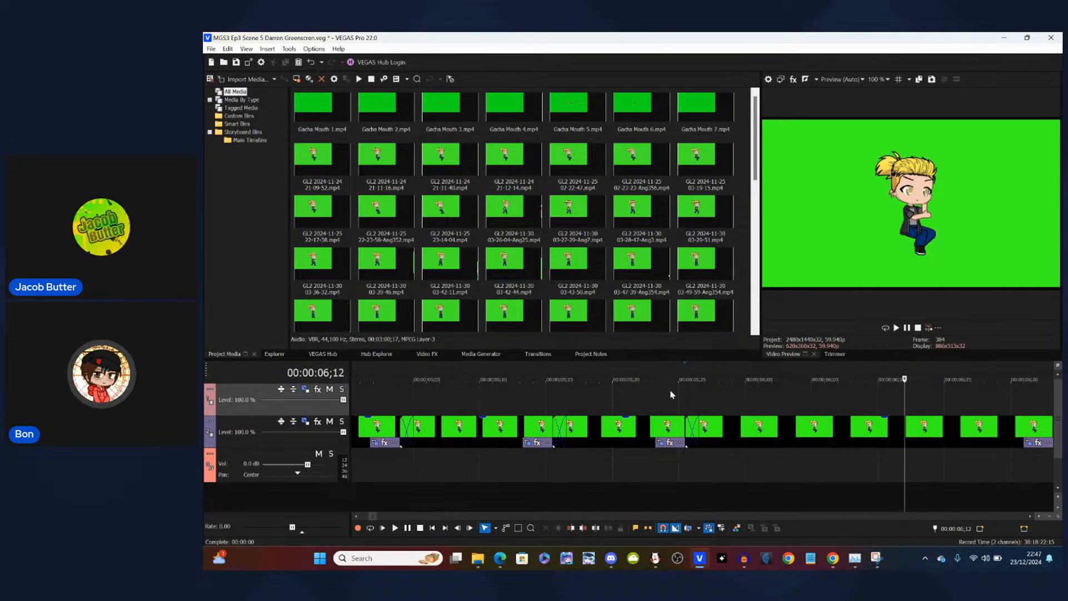
- Play the joined character clips from 00:00:05;00 to check the transitions into the fourth clip
scroll(671, 393, down, 1)
scroll(670, 394, down, 1)
click(562, 399)
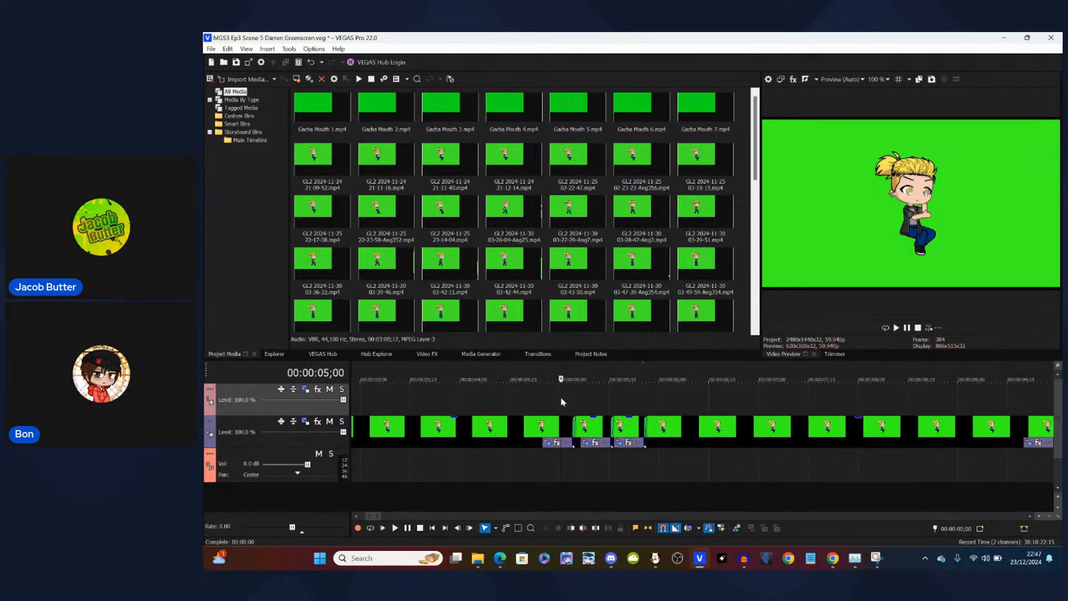
key(space)
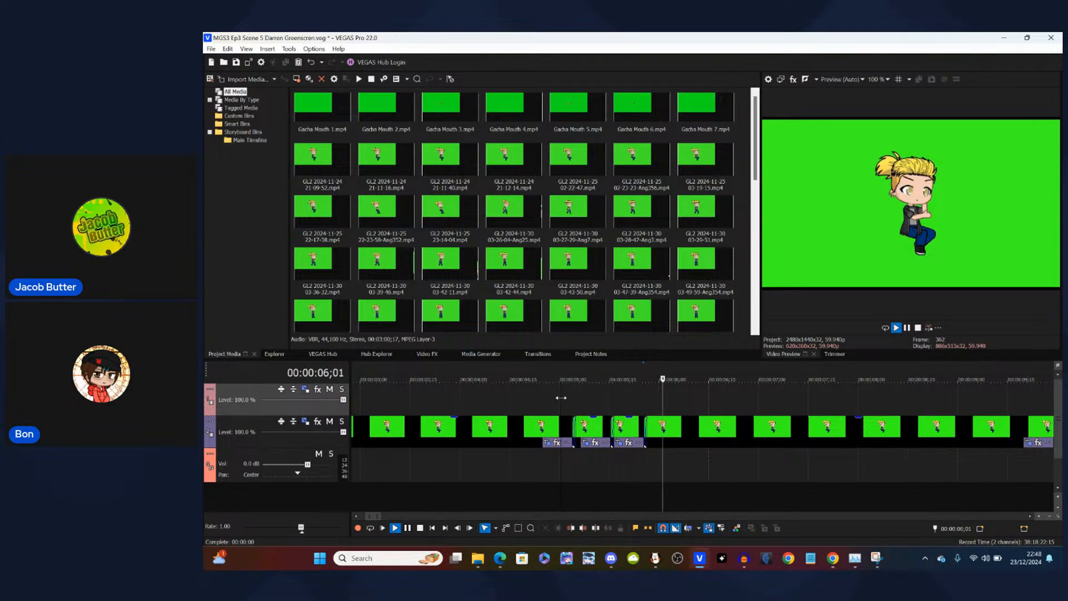
key(Return)
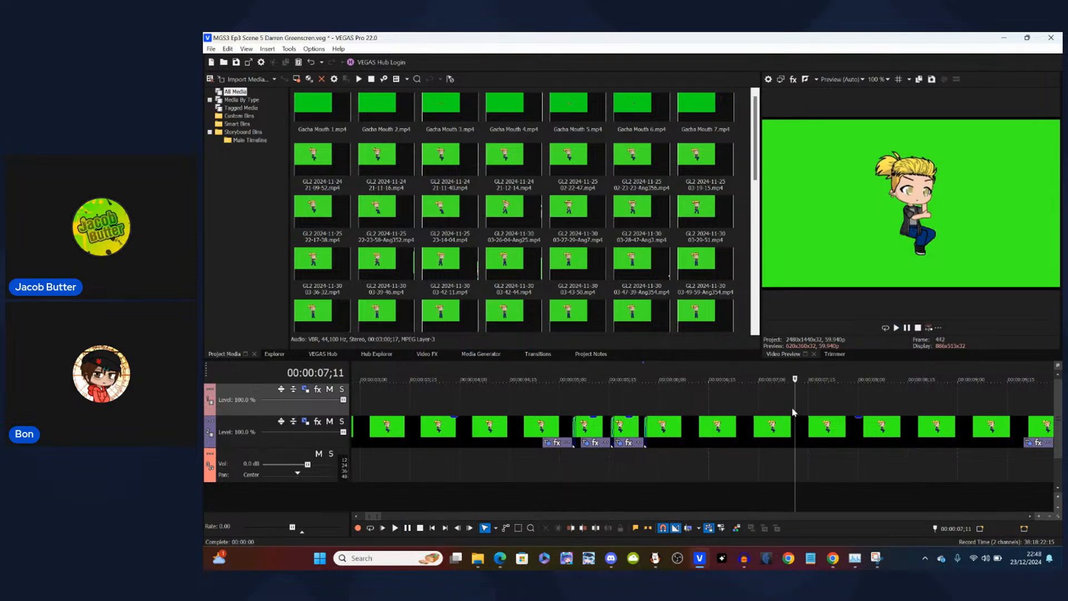
scroll(792, 412, down, 1)
key(Return)
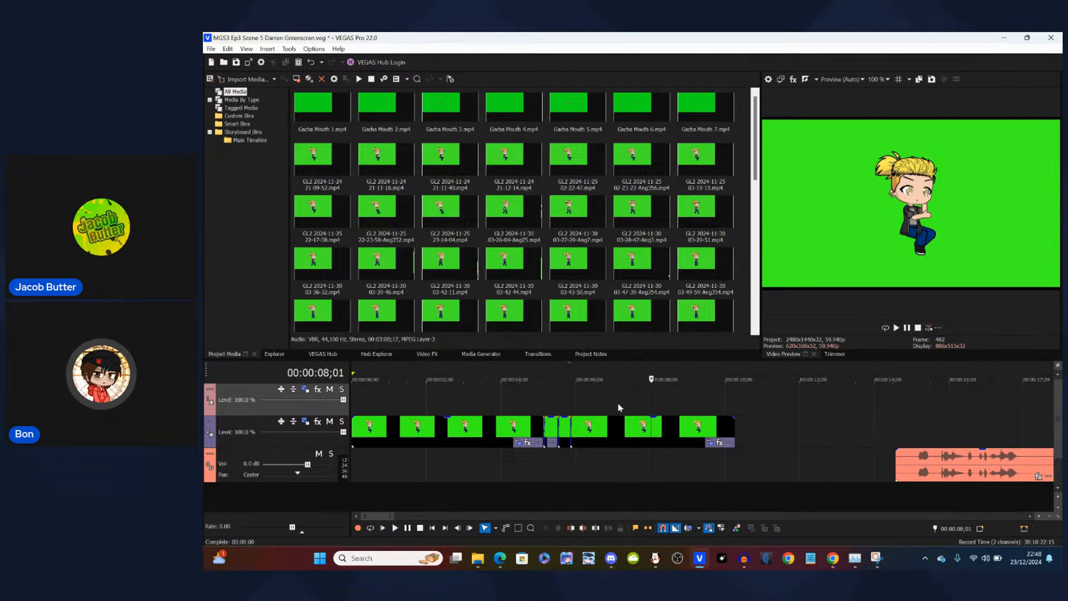
- Replay the joins from just before the second clip and trim the end of the fourth clip at 00:00:06;29
click(536, 400)
key(Return)
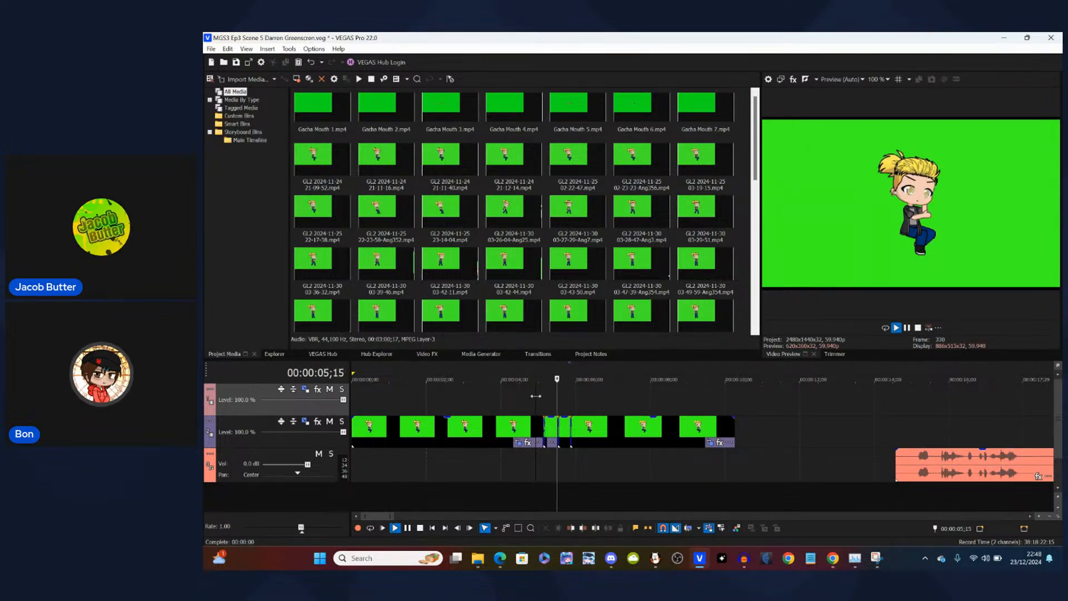
key(Return)
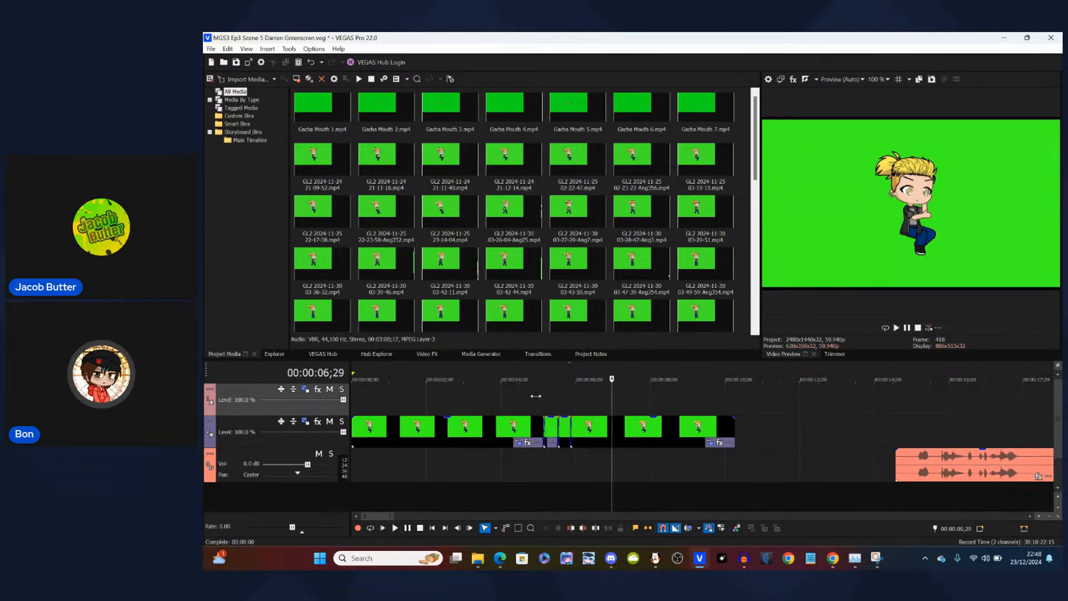
right_click(615, 431)
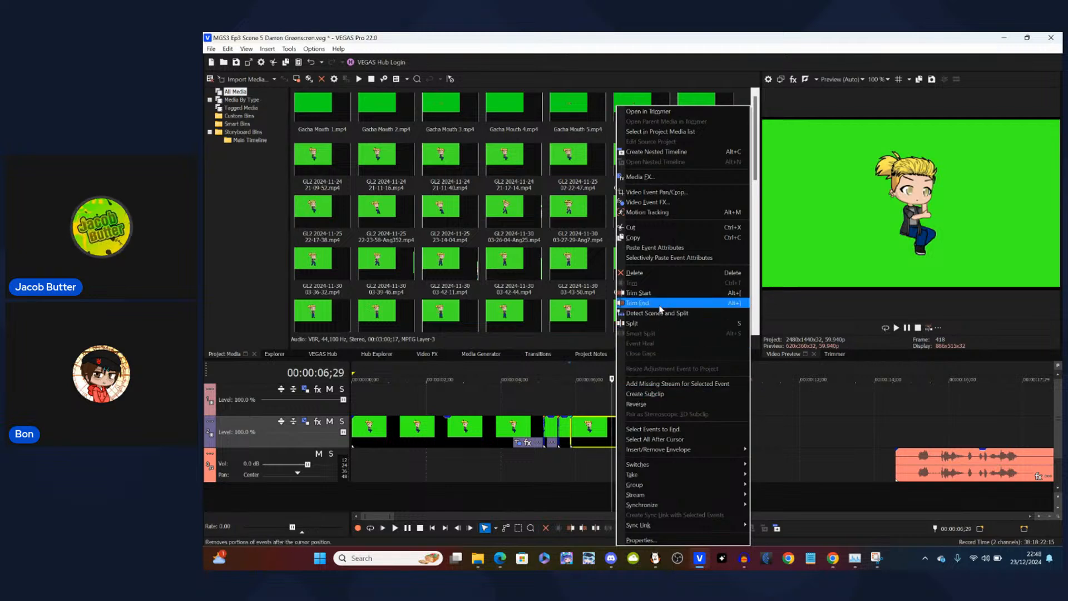
click(662, 304)
- Move the fifth character clip to the end of the trimmed fourth clip with about a one-frame overlap
scroll(679, 421, down, 5)
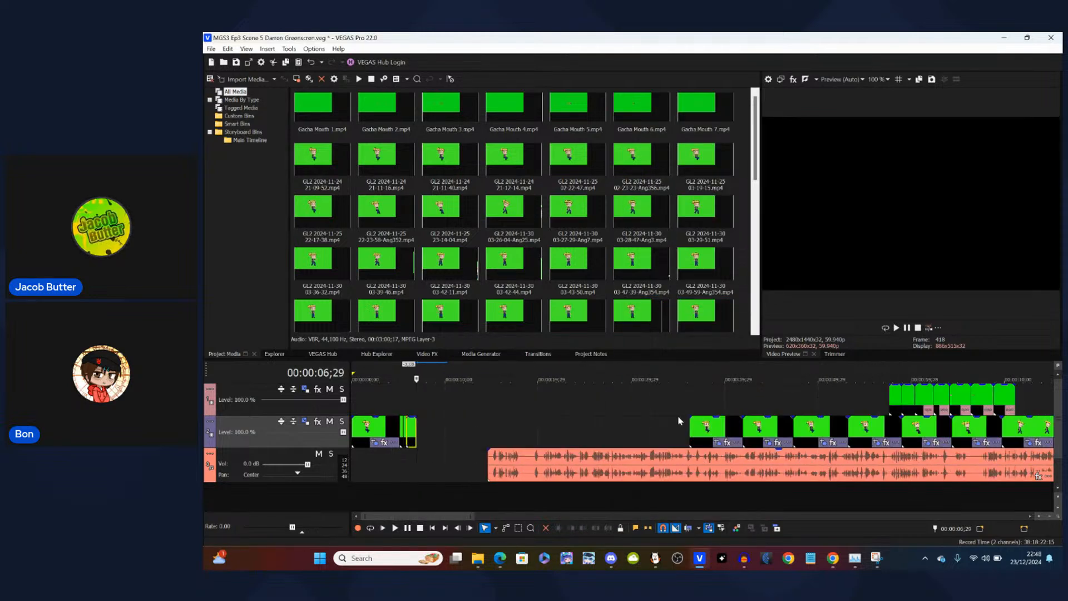
drag(709, 429, 439, 434)
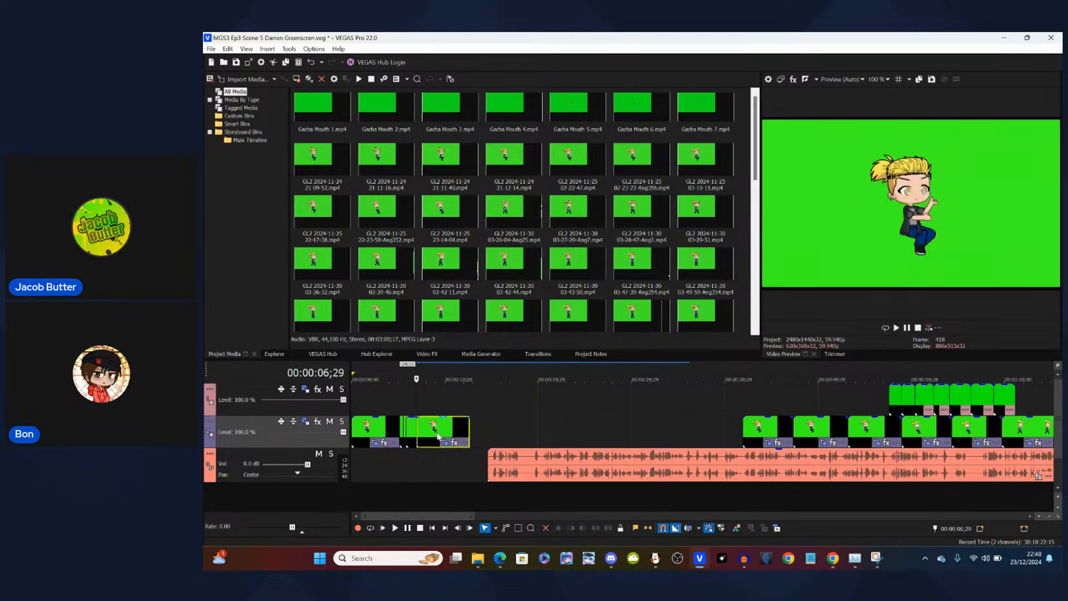
scroll(438, 437, up, 4)
scroll(639, 438, up, 2)
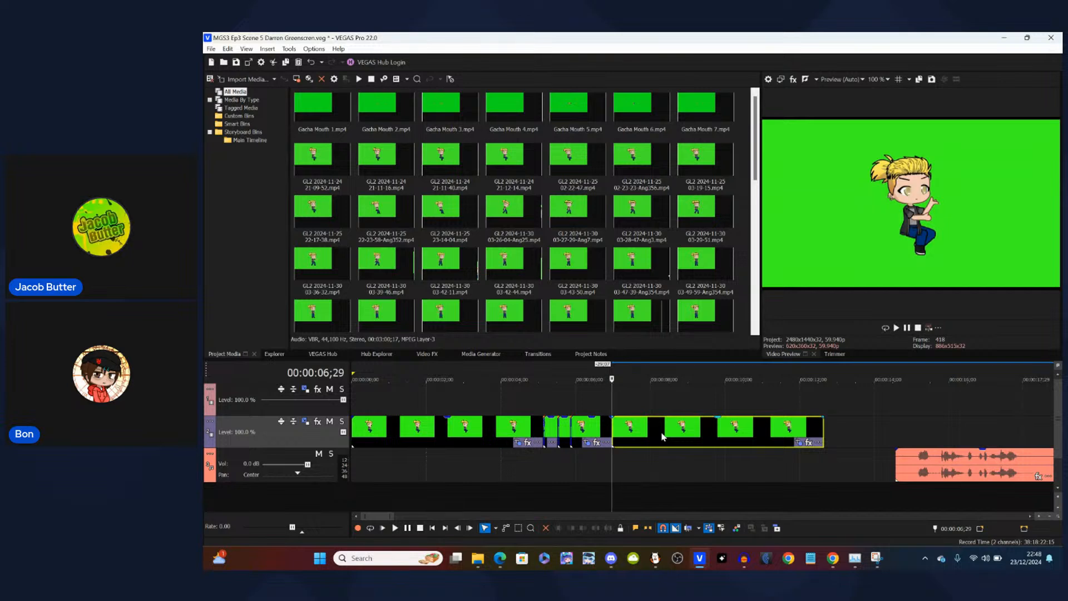
click(662, 437)
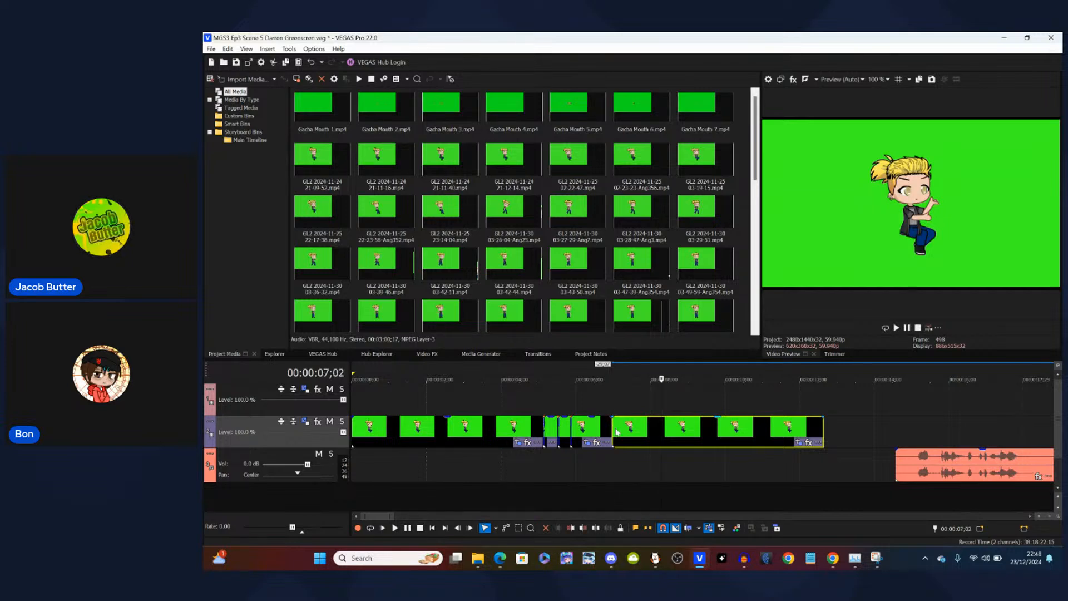
scroll(616, 432, up, 5)
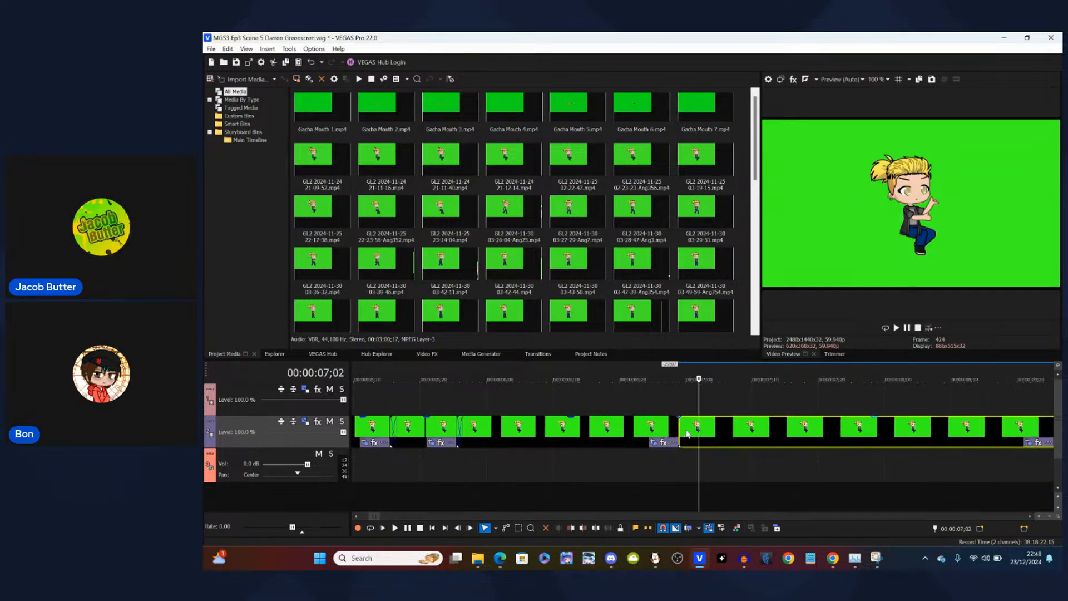
scroll(686, 435, up, 3)
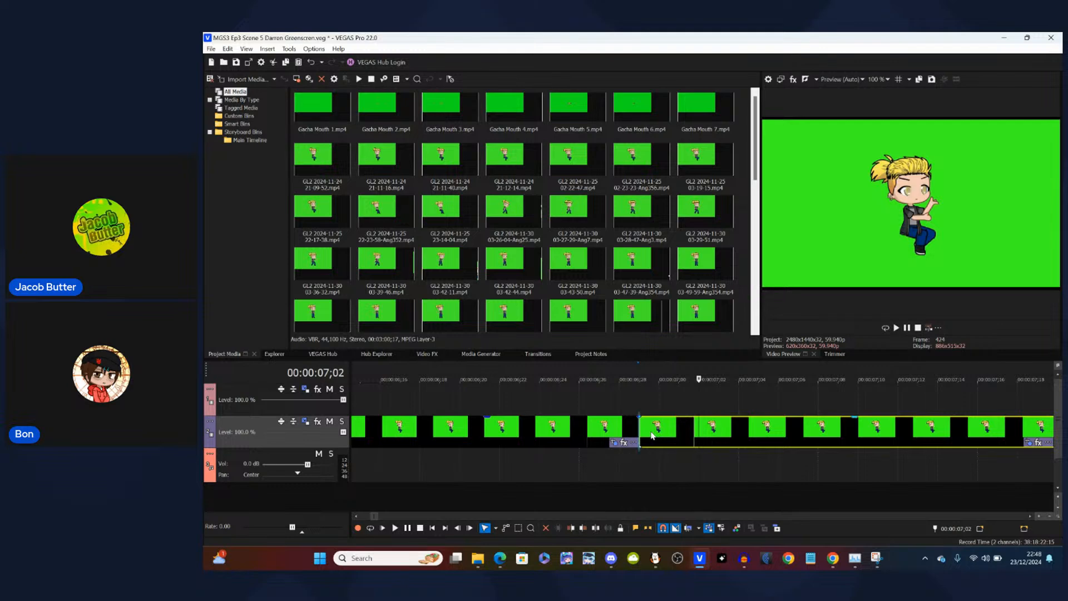
drag(653, 435, 648, 435)
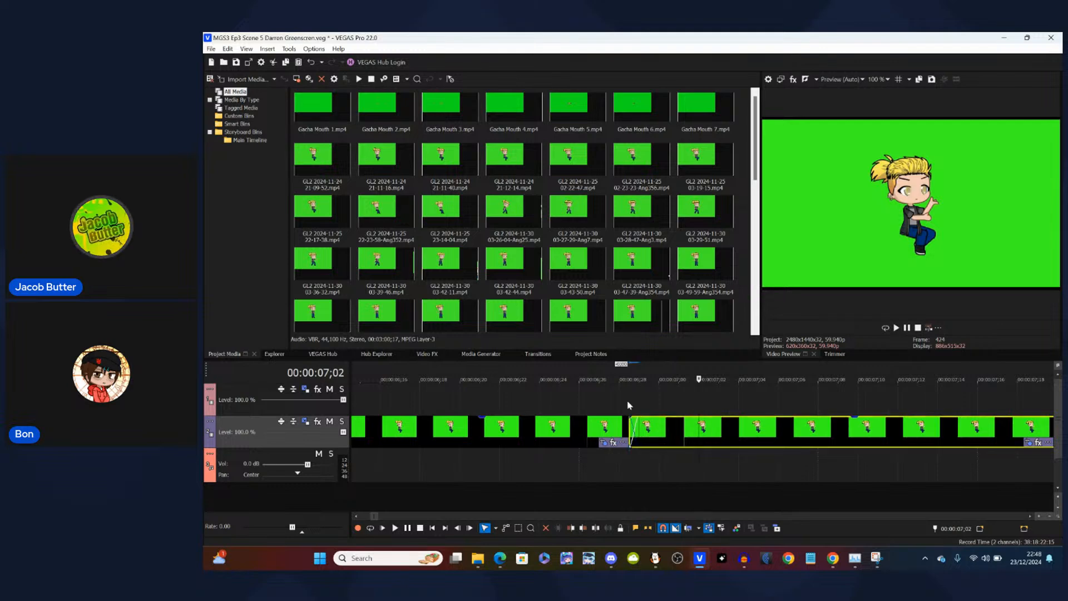
- Save the project, then play the fifth clip's join from 00:00:06;28 and trim that clip's end at 00:00:07;12
click(629, 404)
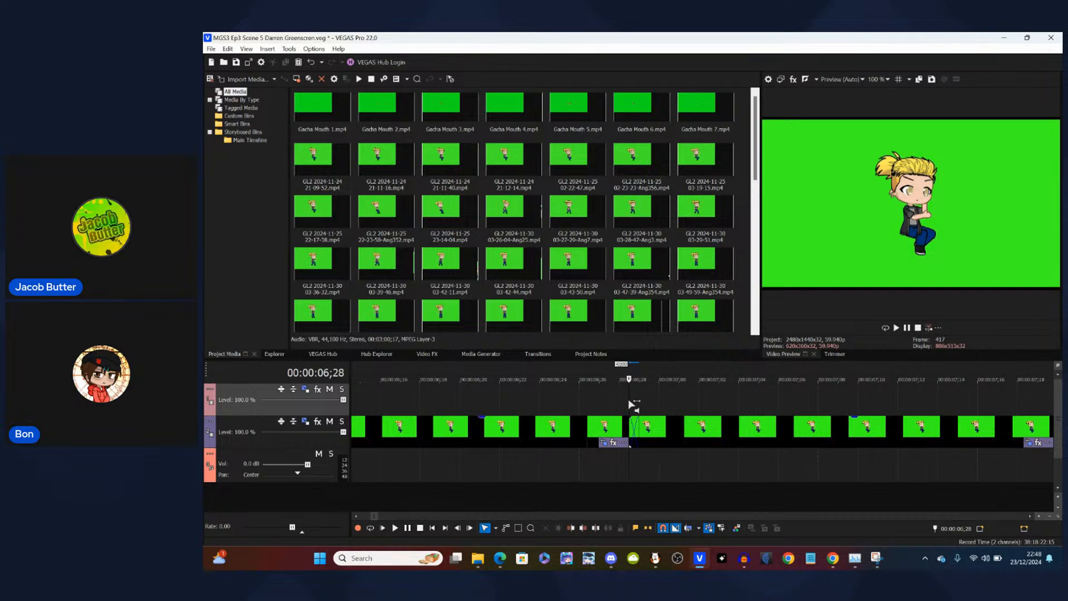
key(ctrl+s)
key(space)
key(space)
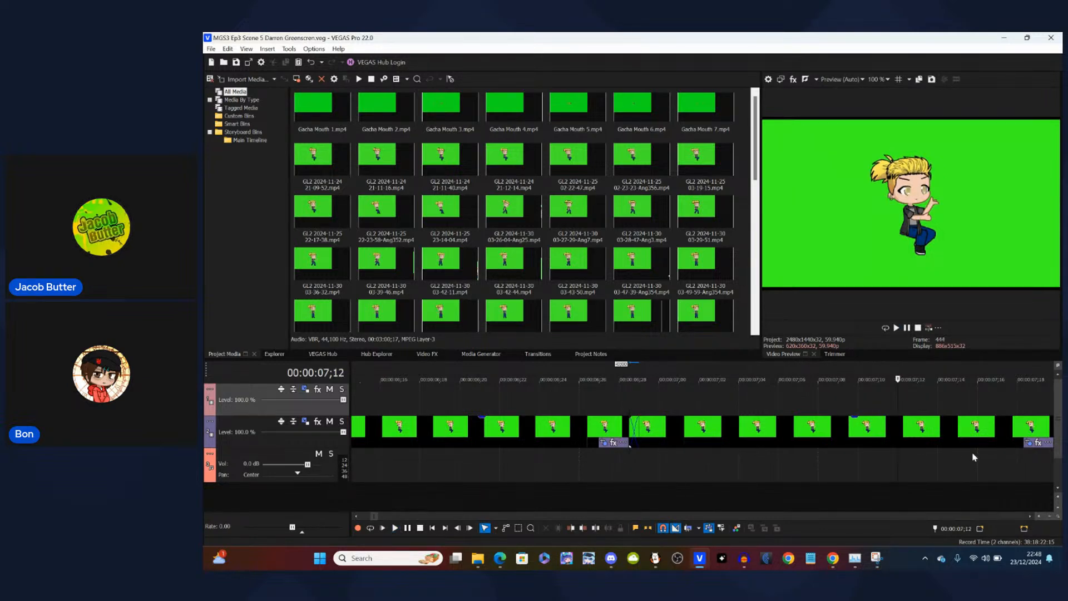
right_click(903, 435)
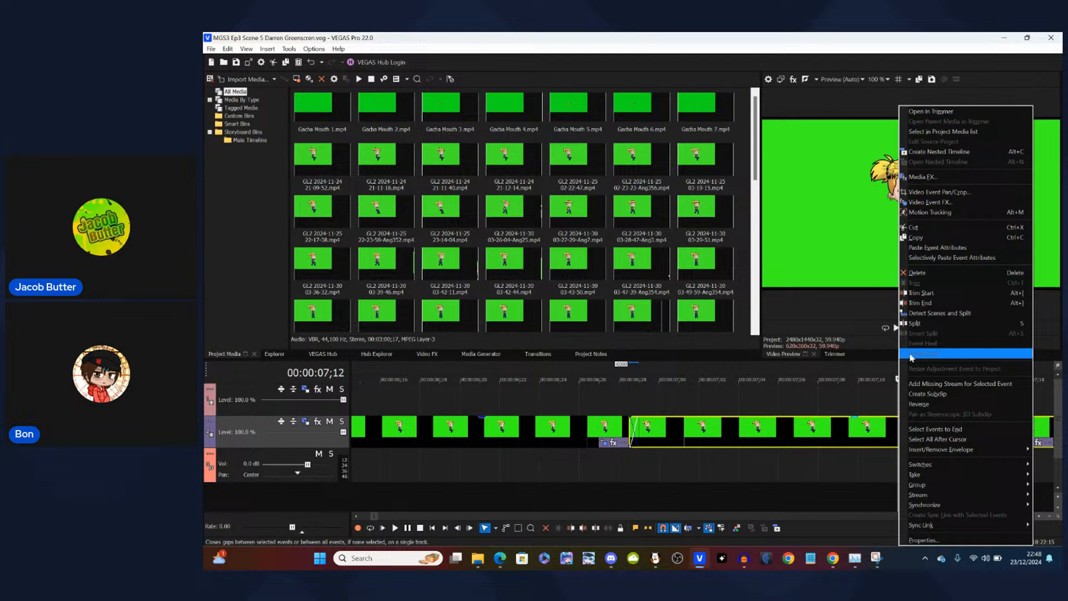
click(924, 306)
- Move the sixth character clip to the end of the fifth with a tiny overlap and play the join from 00:00:07;11
scroll(781, 435, down, 10)
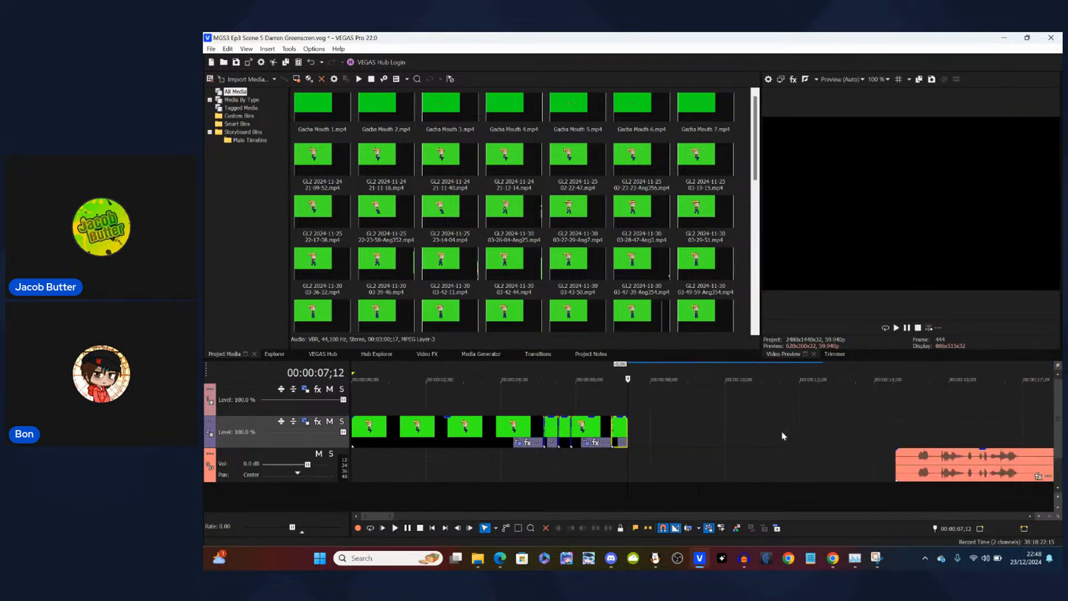
scroll(781, 436, down, 5)
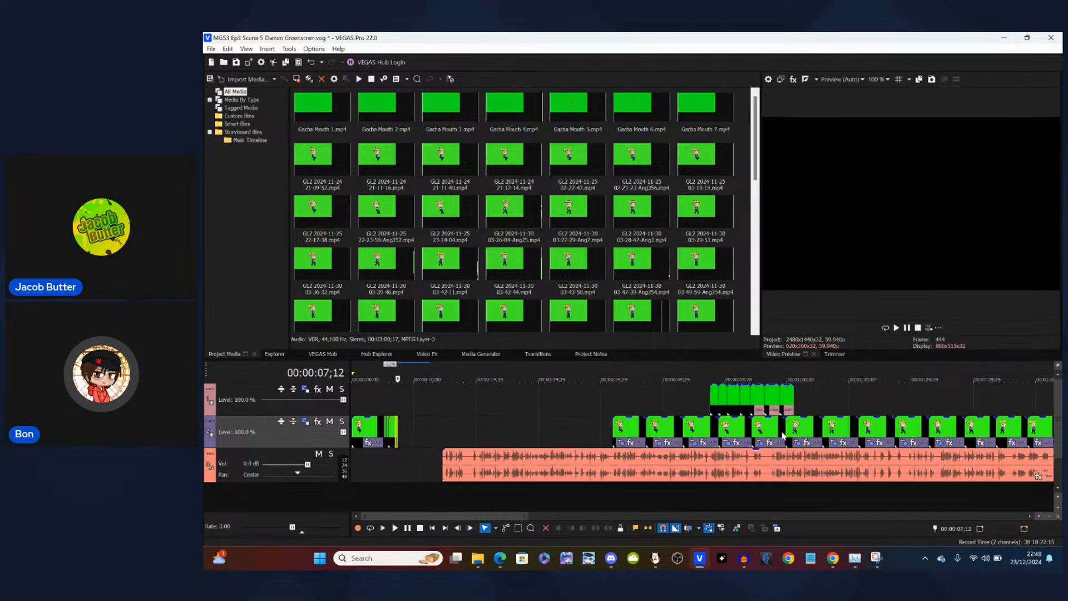
drag(626, 435, 412, 439)
scroll(412, 439, up, 12)
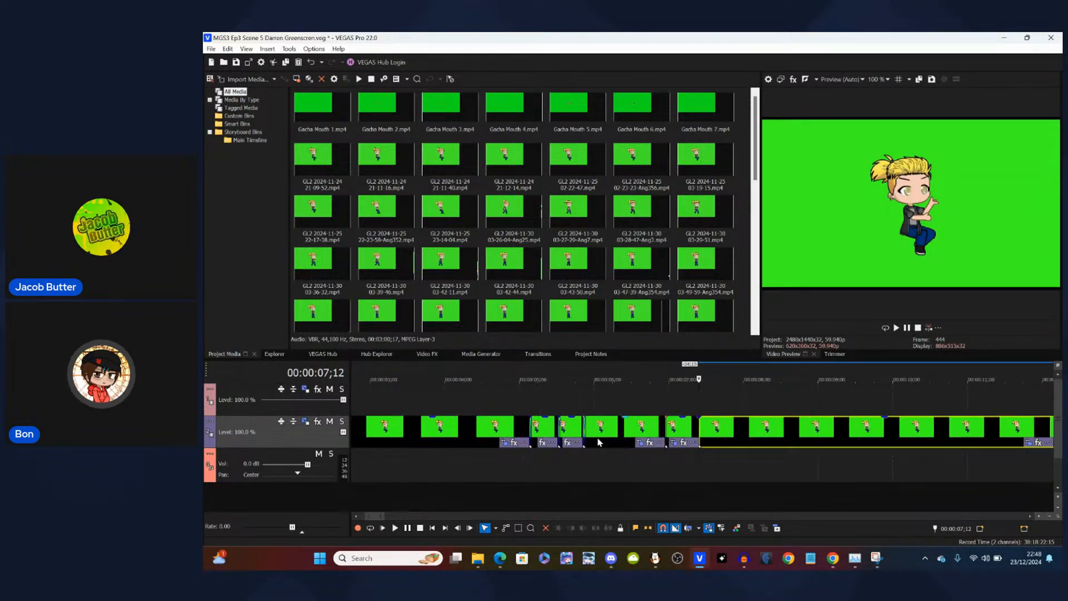
scroll(717, 432, up, 5)
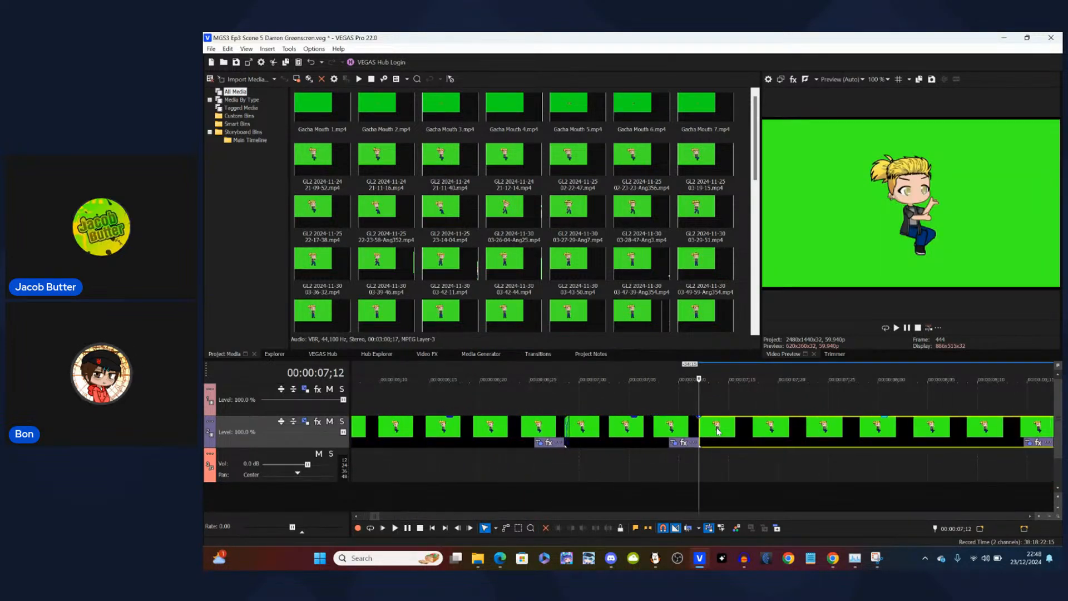
drag(725, 431, 720, 431)
click(694, 405)
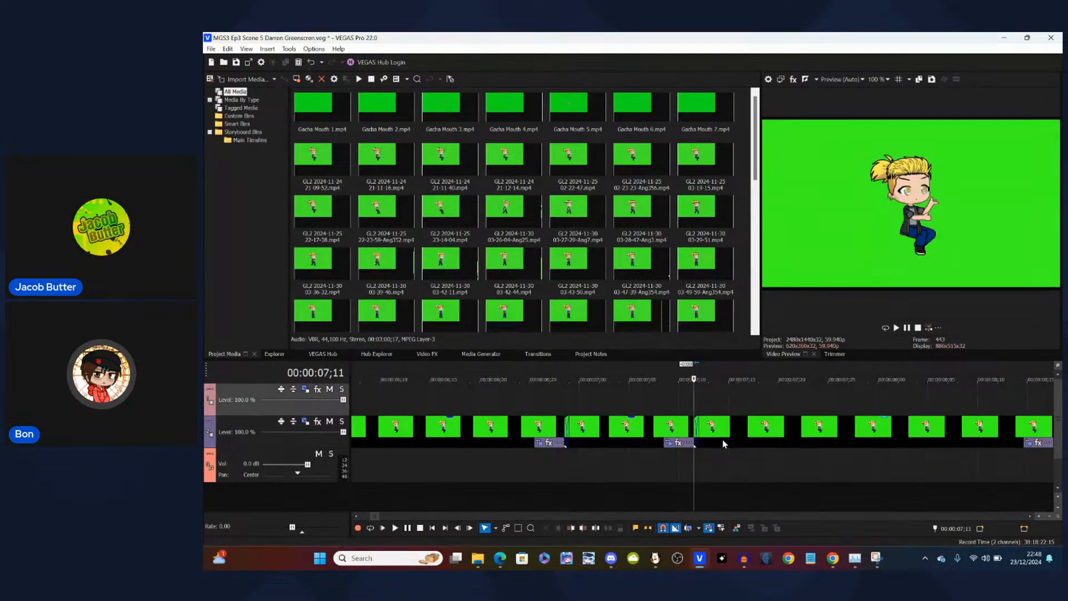
key(space)
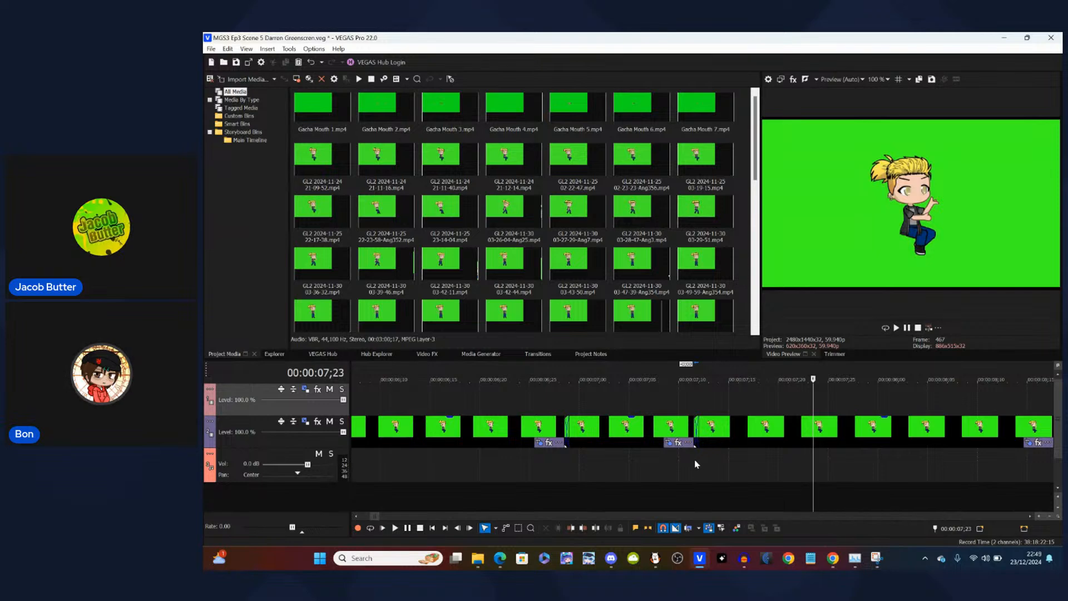
key(space)
- Move the audio event earlier so its first speech begins just after the start of the sixth character clip
scroll(694, 459, down, 5)
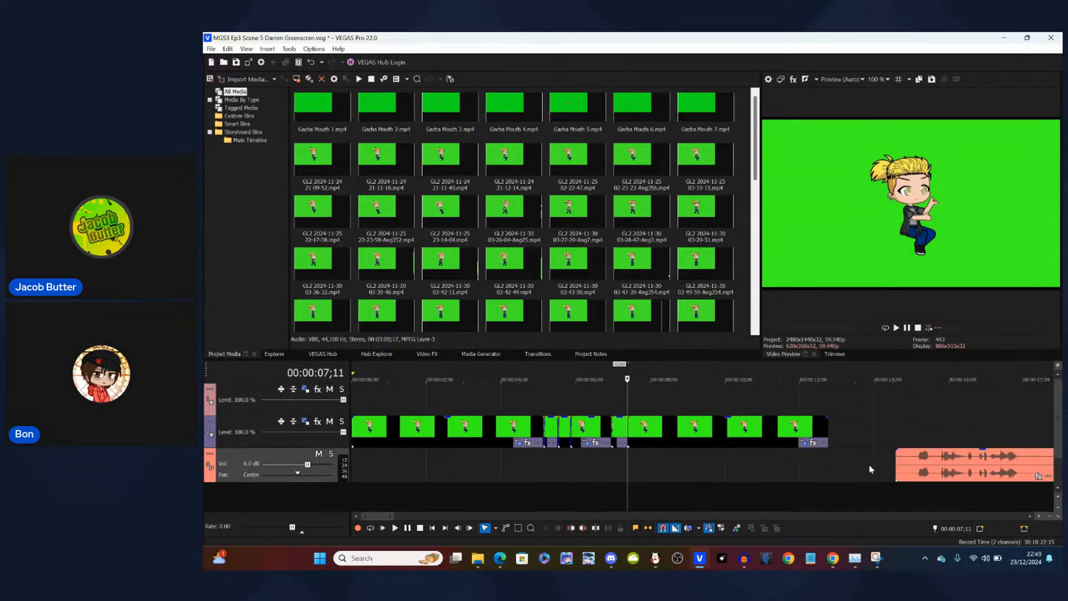
drag(914, 467, 626, 465)
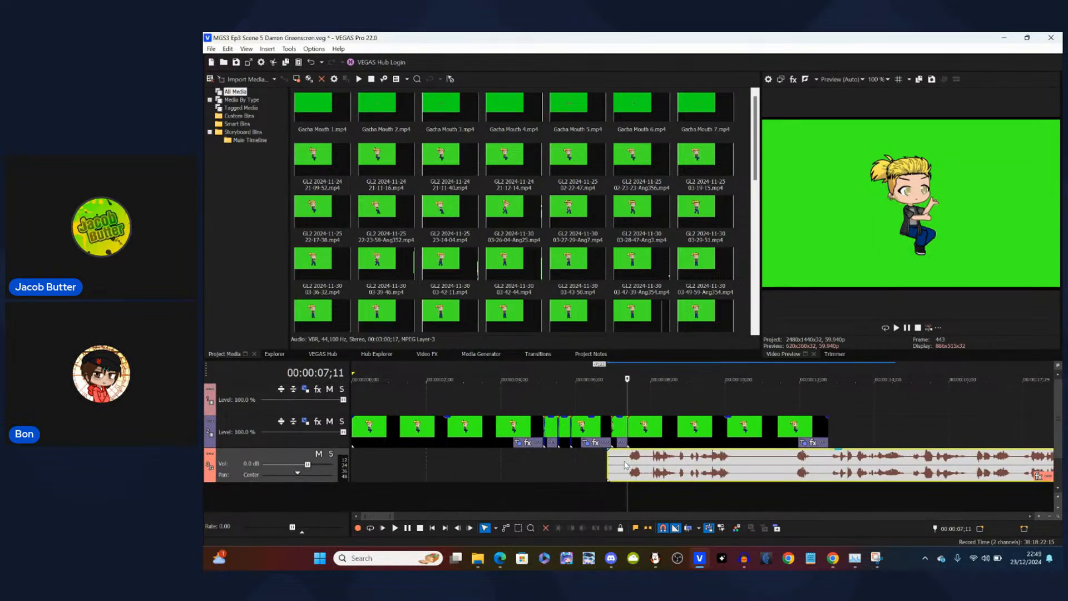
scroll(624, 463, up, 5)
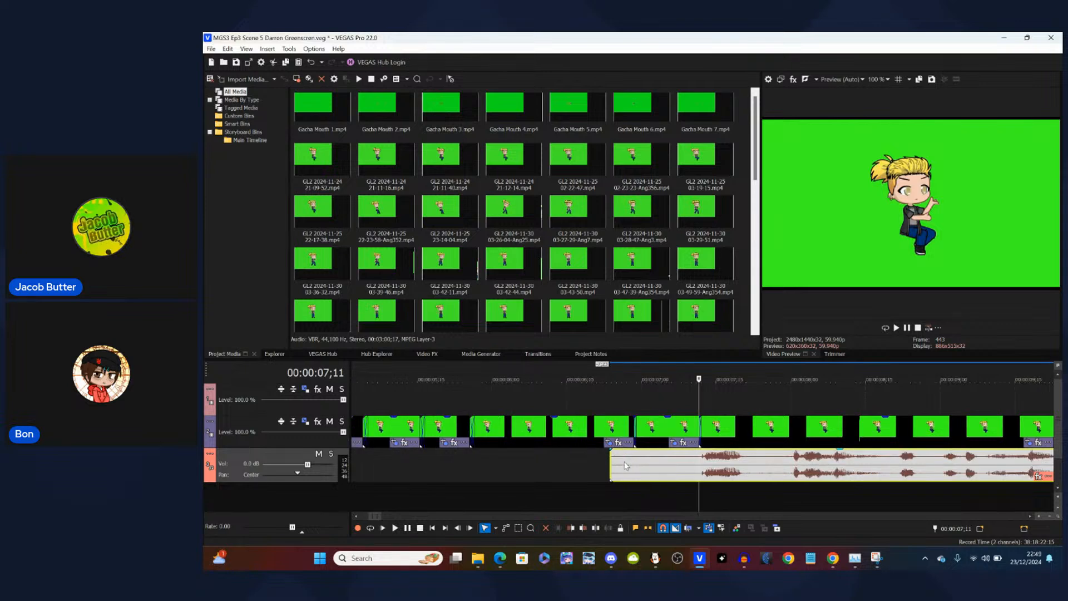
- Trim the silent beginning of the audio to the start of the fifth character clip and save the project
scroll(625, 466, up, 2)
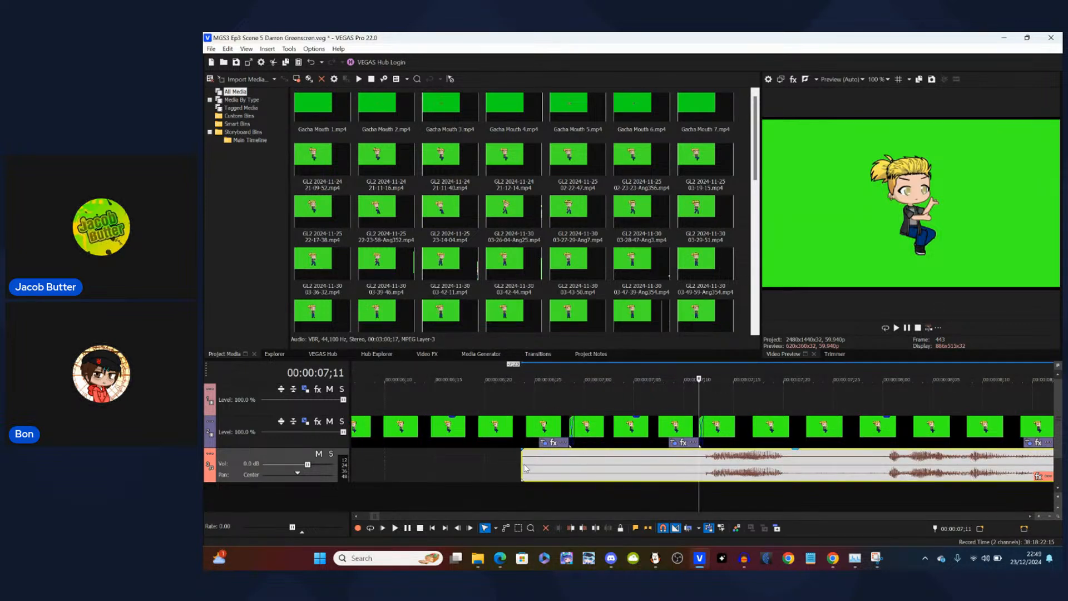
drag(521, 461, 570, 460)
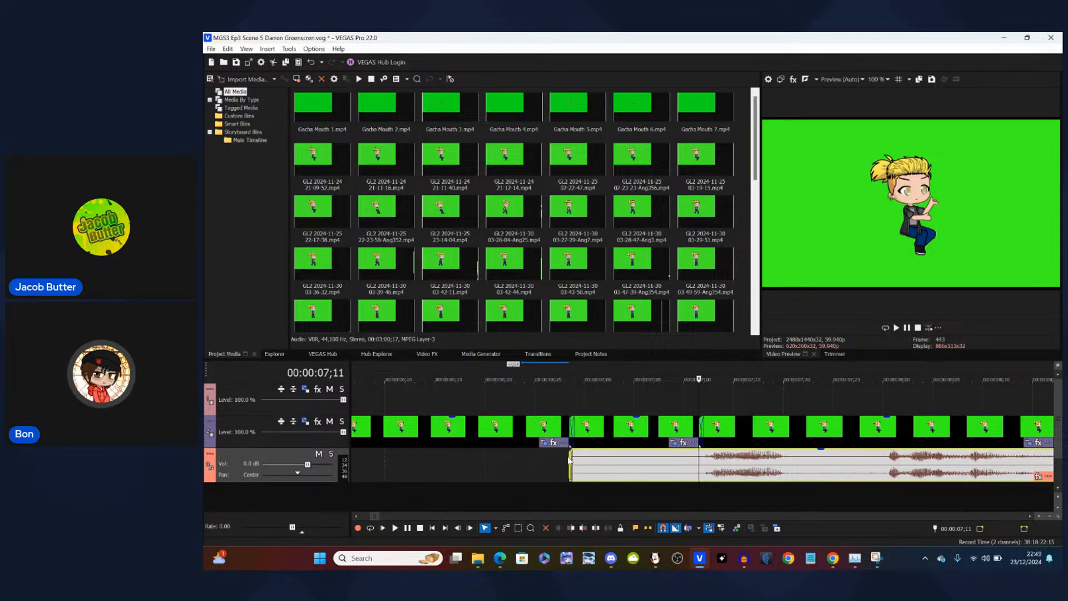
click(698, 395)
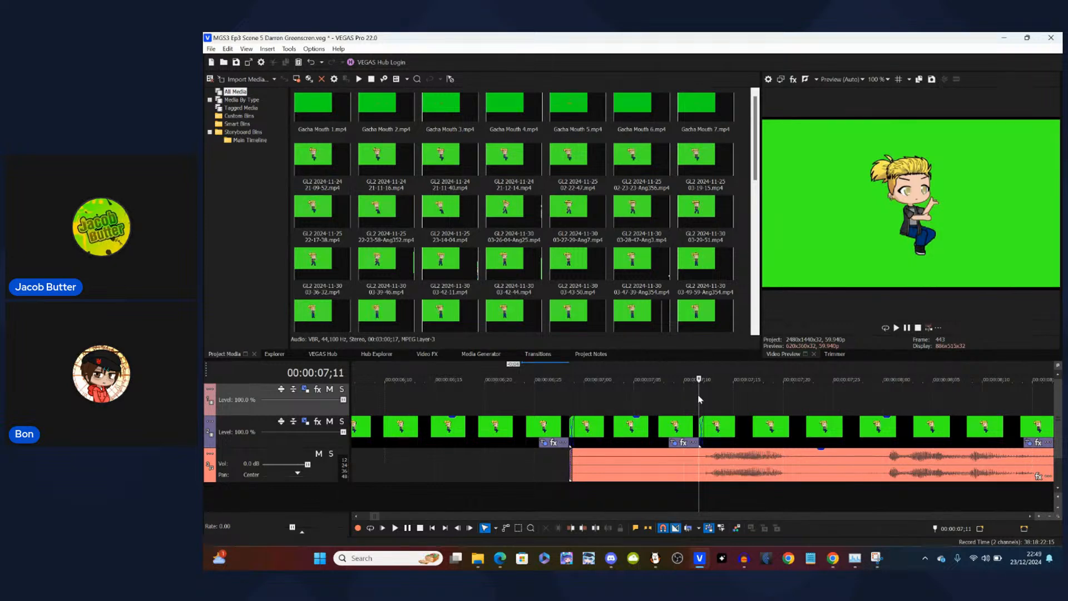
key(ctrl+s)
- Play the sixth clip with the audio from 00:00:07;11 and stop at 00:00:08;20, after the first spoken phrase
click(704, 404)
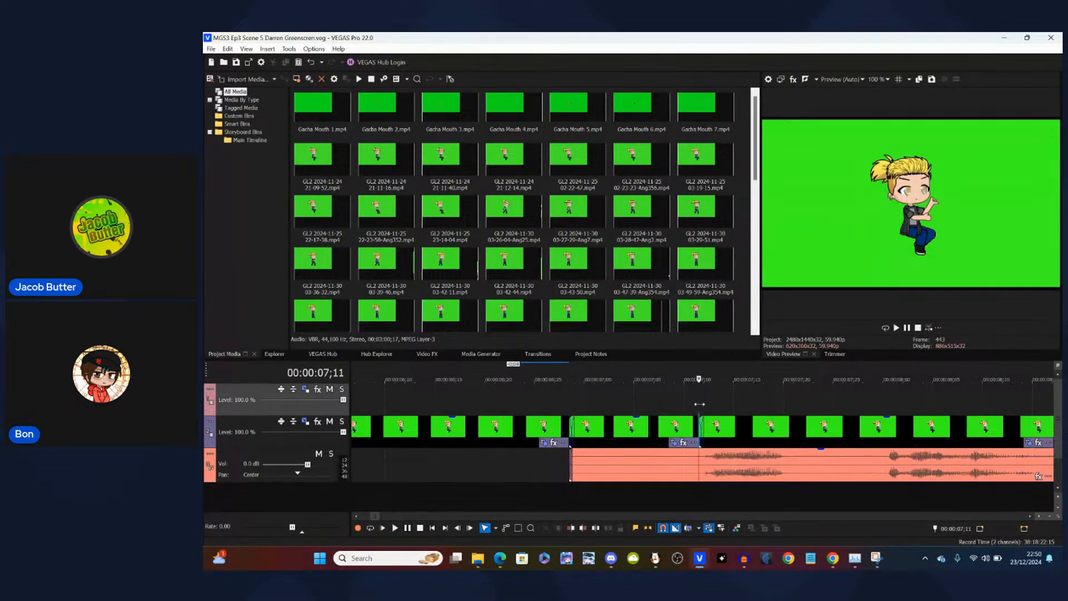
key(Right)
key(Right)
key(Right)
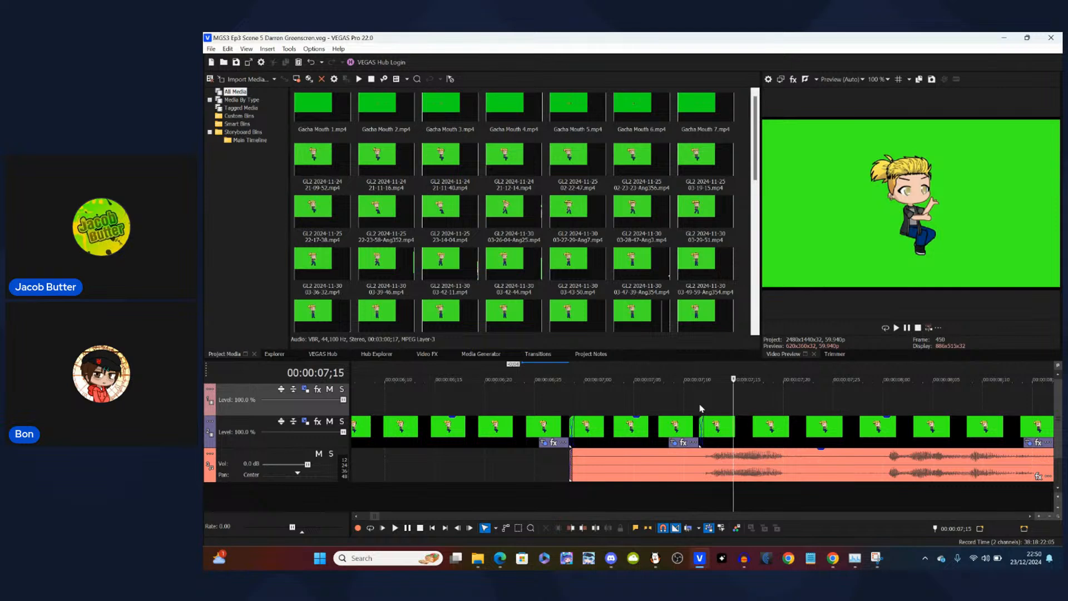
click(699, 404)
scroll(699, 405, down, 3)
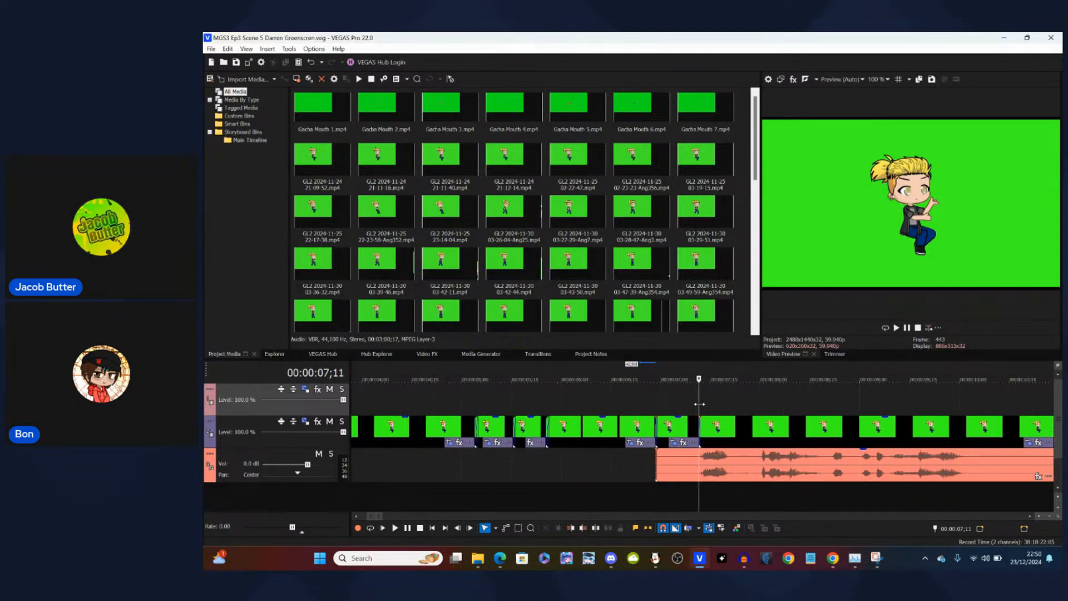
key(space)
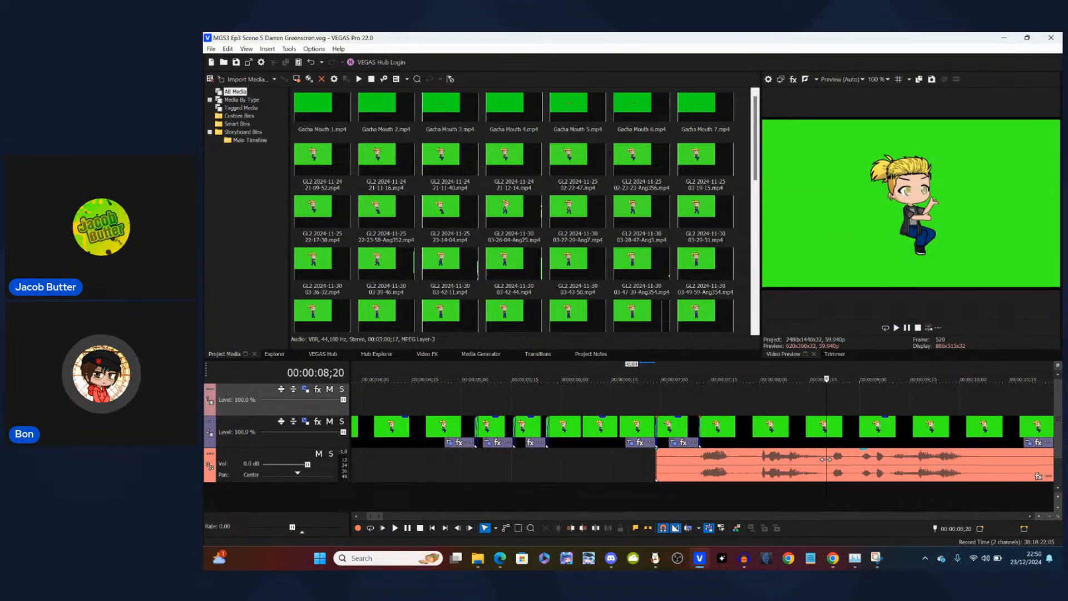
- Shorten the end of the sixth character clip to the cursor at 00:00:08;20
scroll(673, 422, down, 4)
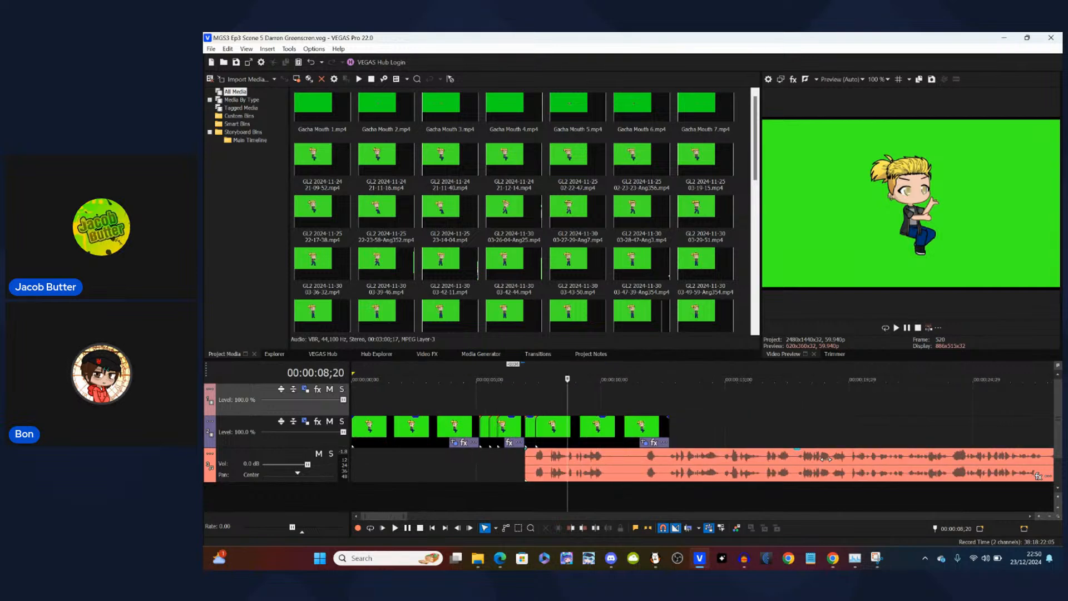
drag(672, 422, 565, 437)
scroll(568, 438, up, 4)
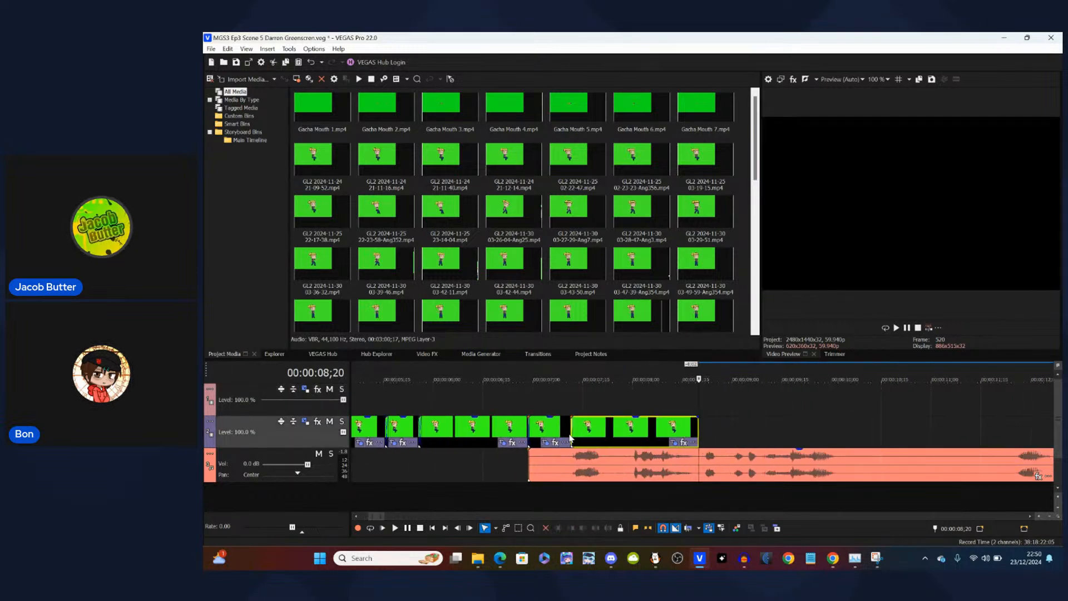
- Save the project and move the next character clip earlier so it starts at the end of the sixth clip, 00:00:08;20
key(ctrl+s)
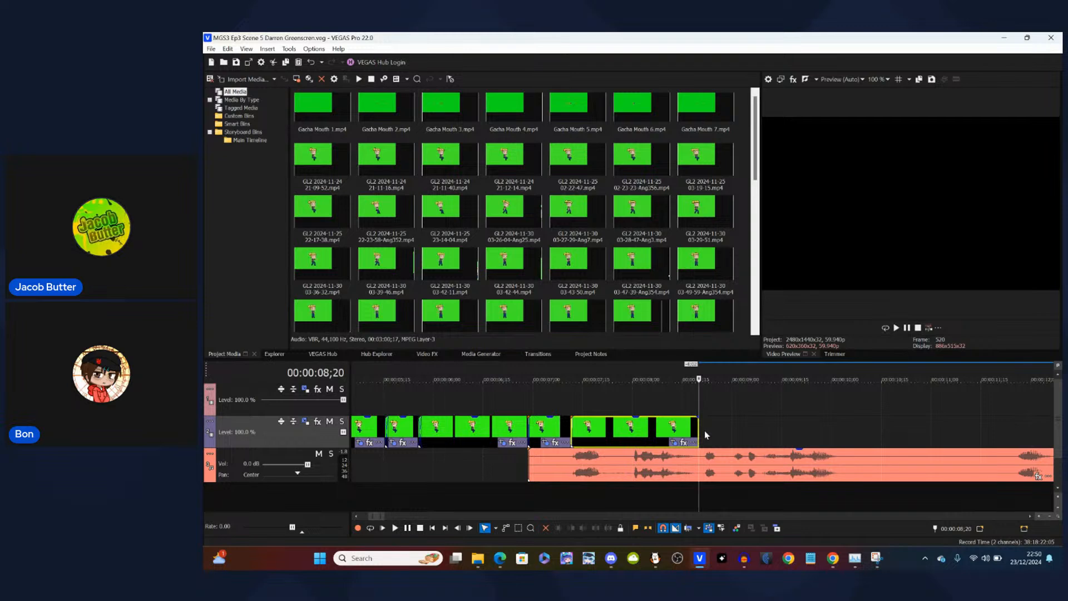
scroll(705, 431, down, 2)
scroll(704, 431, down, 4)
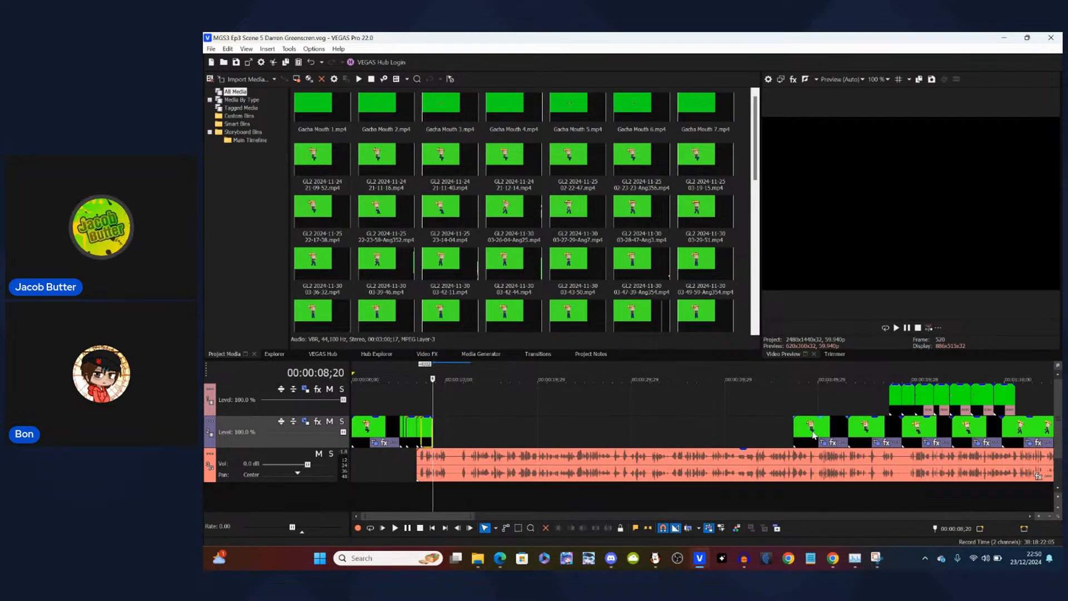
drag(549, 449, 447, 448)
scroll(452, 443, up, 4)
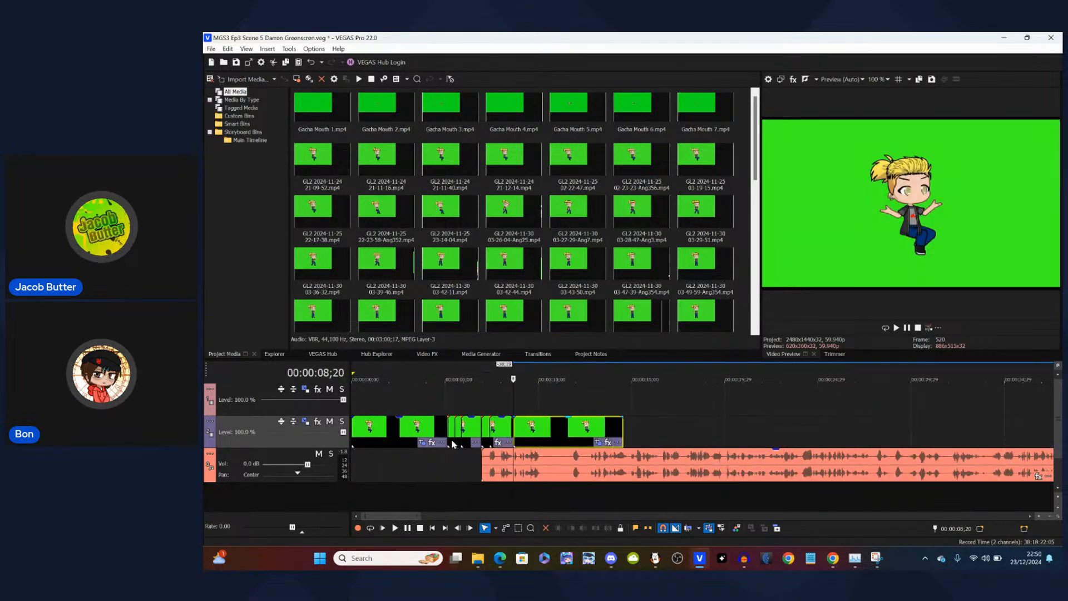
scroll(452, 444, up, 2)
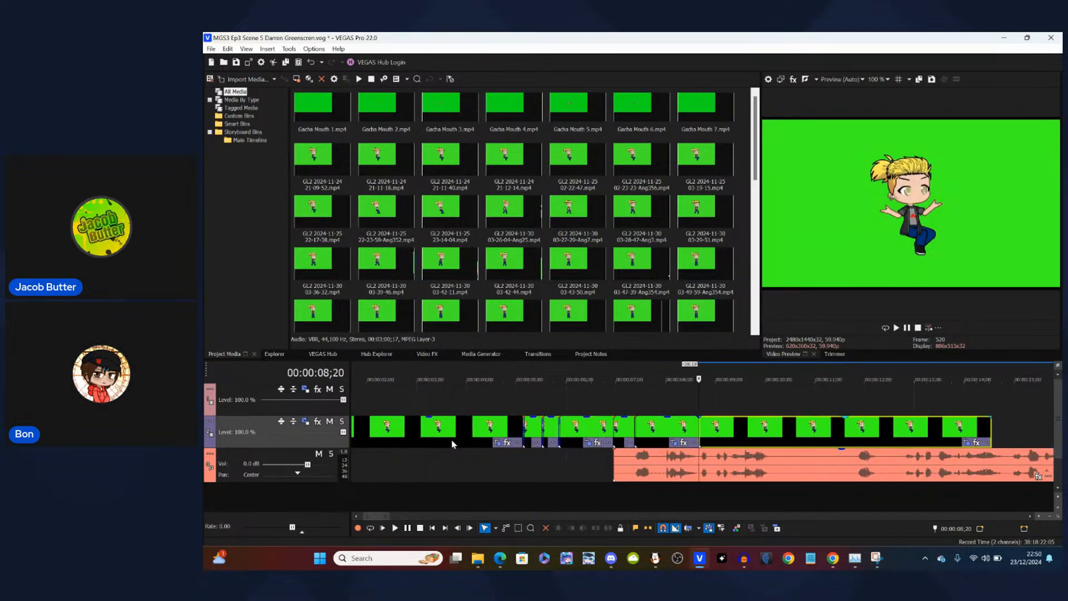
- Examine the mouth clips on the upper video track in order, from the first at 00:00:57;17 to the last
click(691, 427)
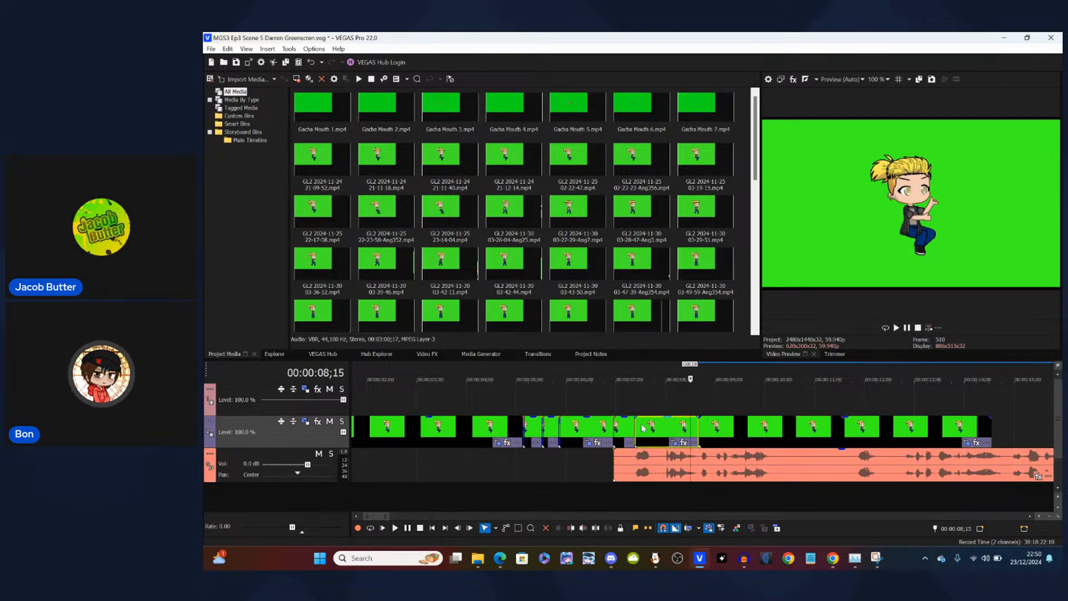
click(638, 405)
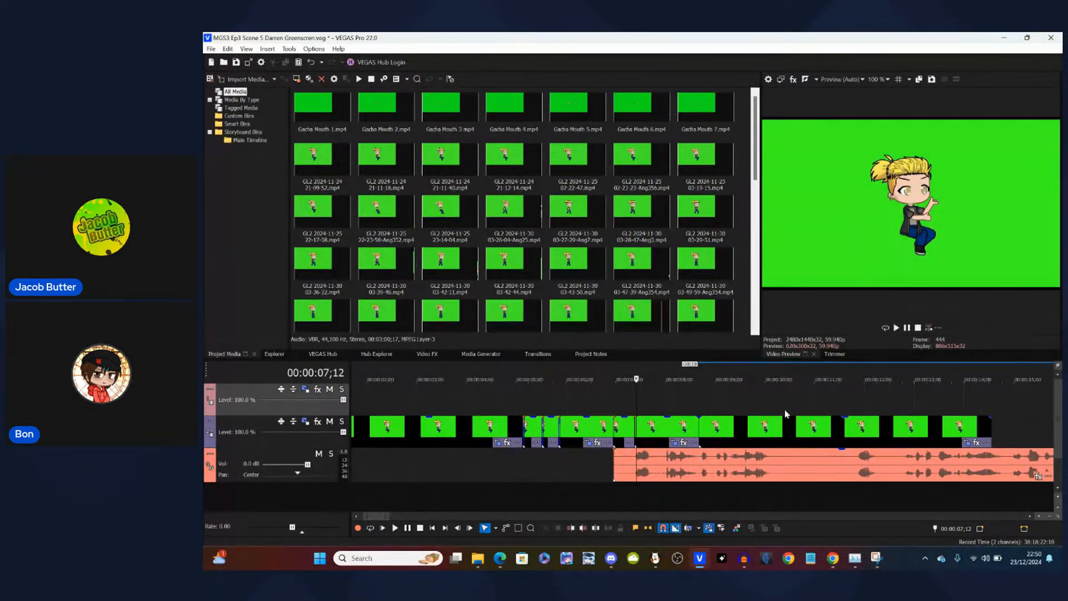
scroll(785, 414, down, 8)
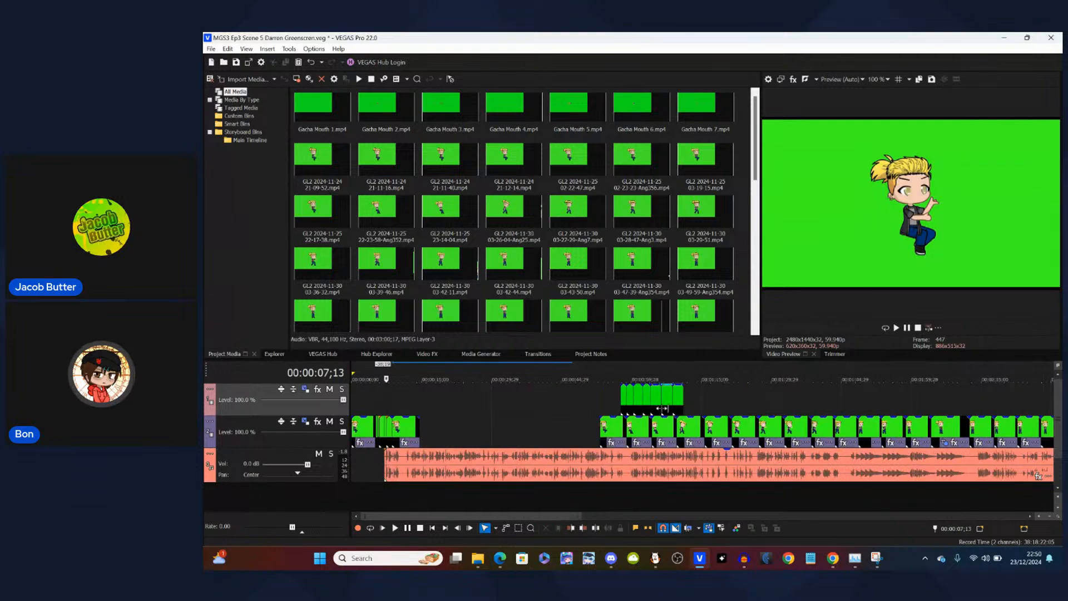
click(621, 406)
scroll(668, 399, up, 5)
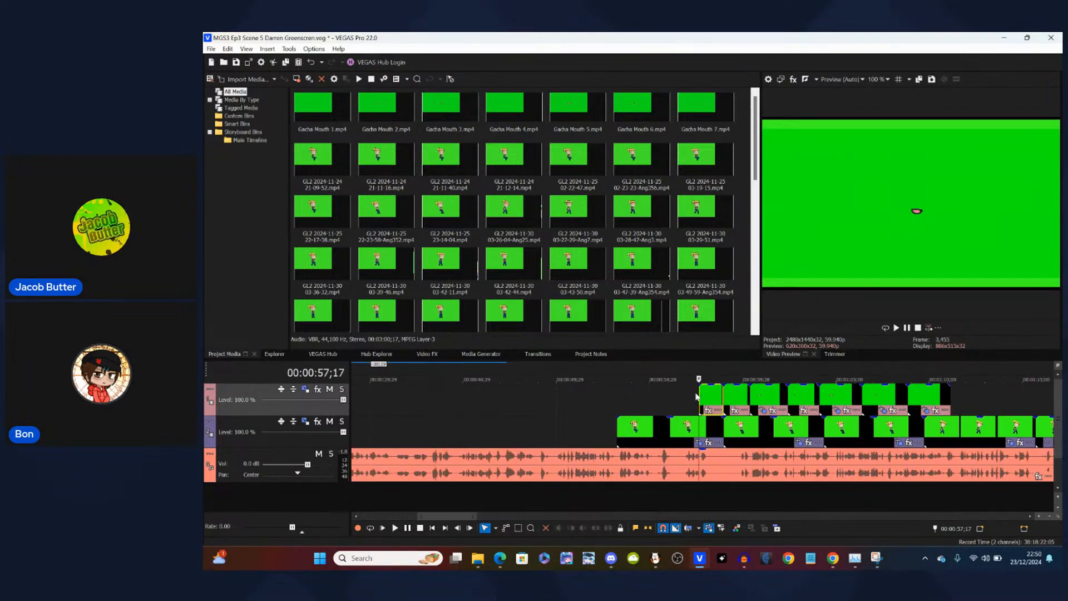
click(736, 397)
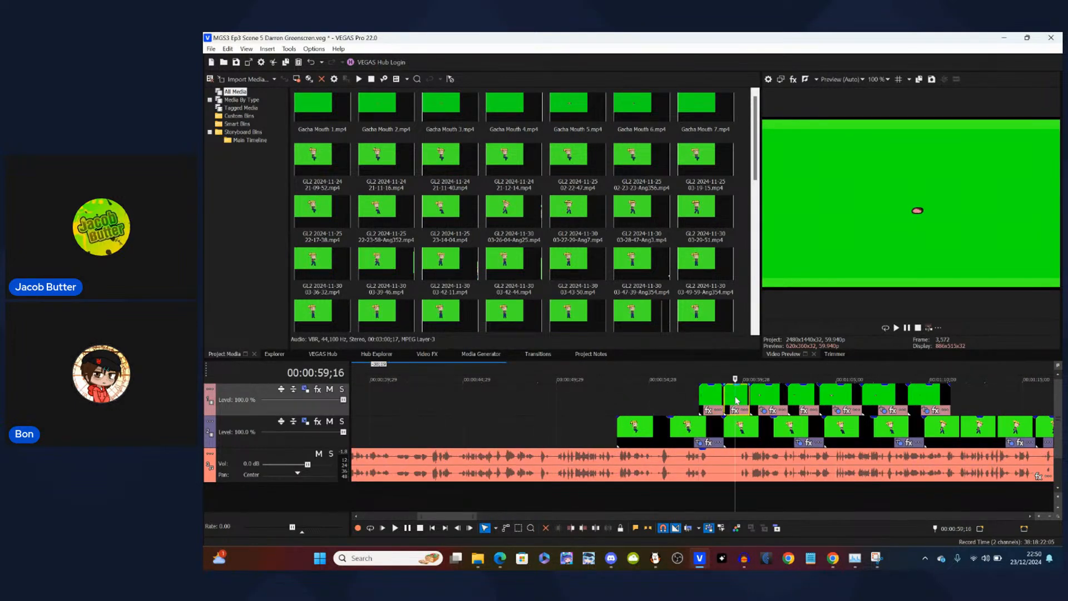
click(764, 399)
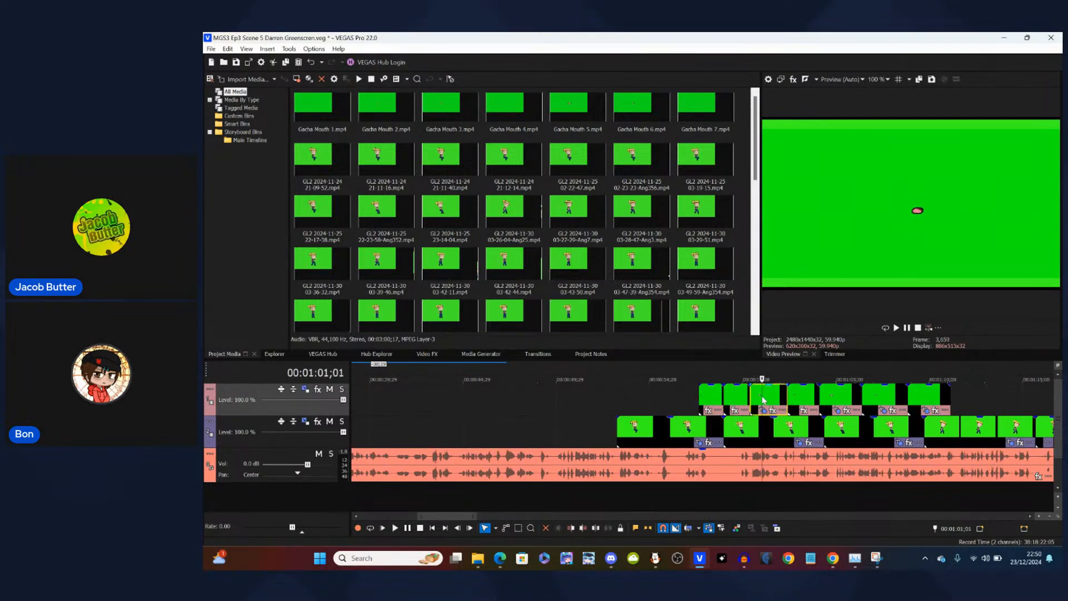
click(814, 399)
click(839, 397)
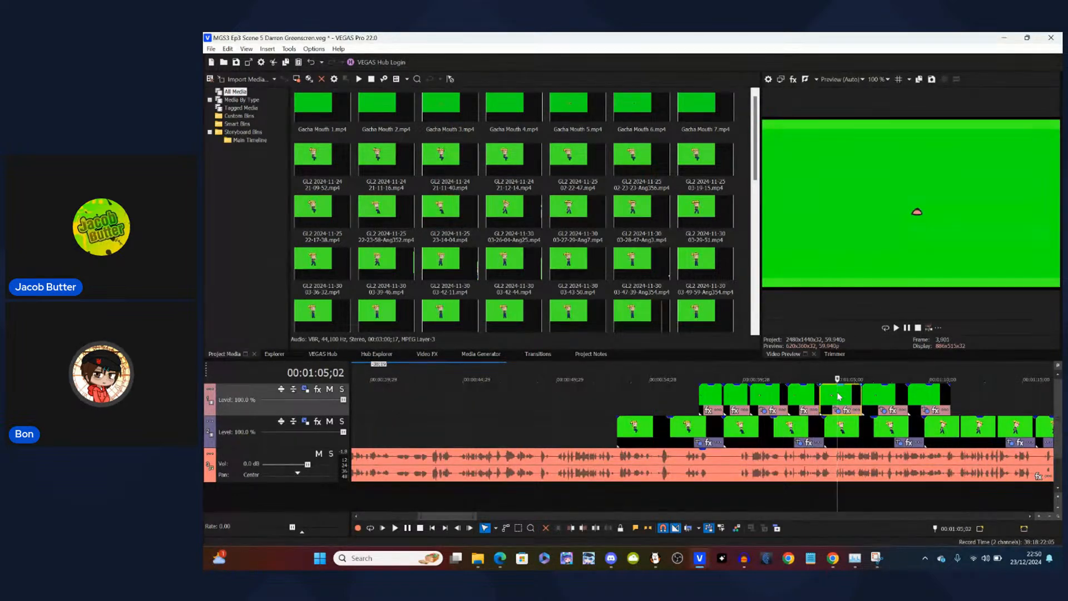
click(924, 399)
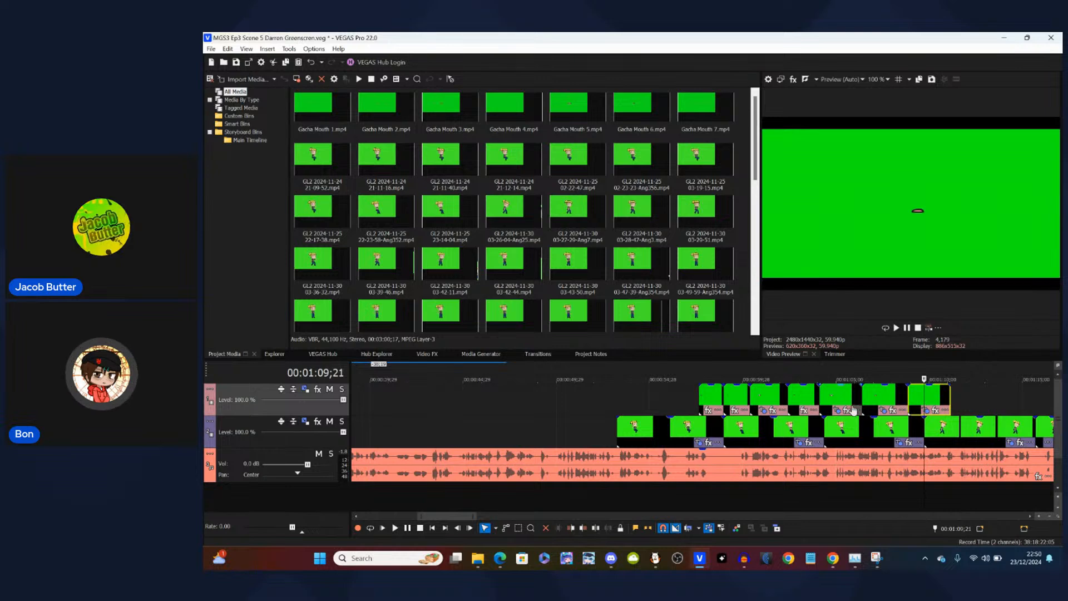
- Compare the mouth shapes again by previewing several frames across the mouth clips, finishing on the first clip at 00:00:58;03
click(771, 399)
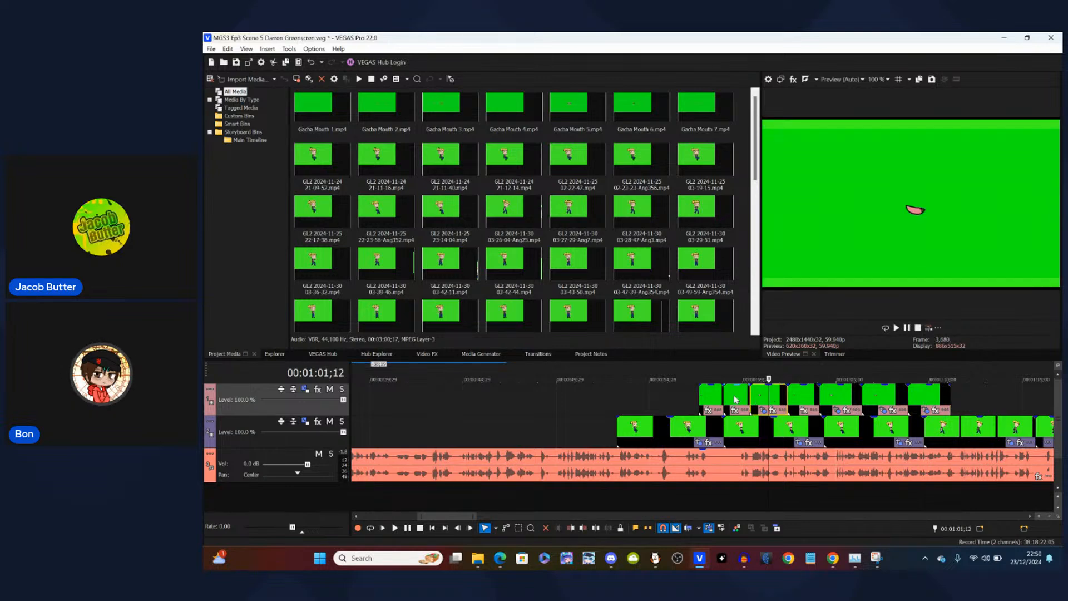
click(735, 399)
click(710, 401)
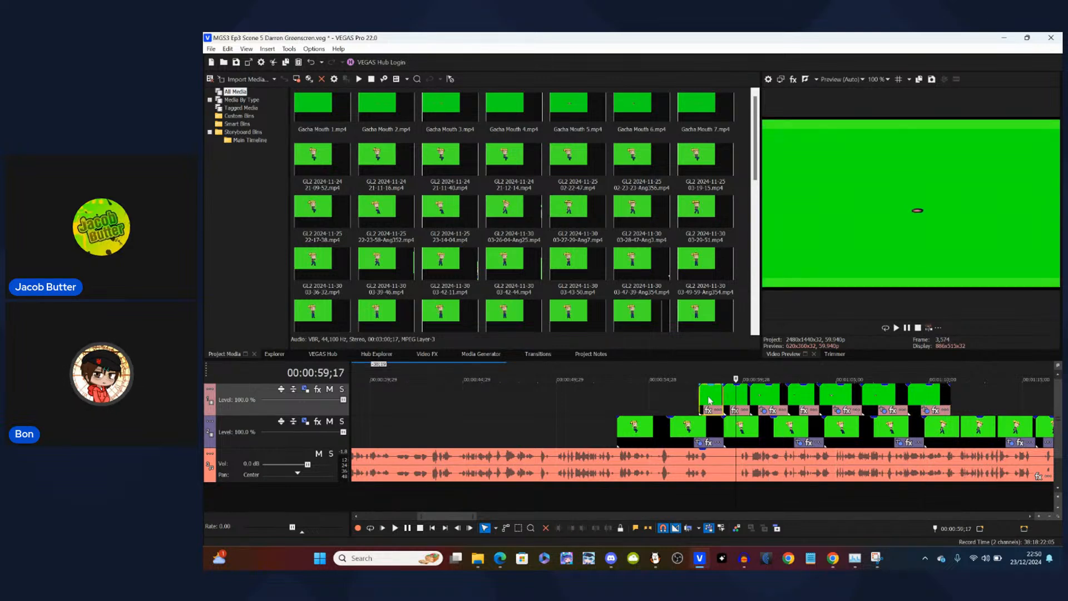
click(803, 399)
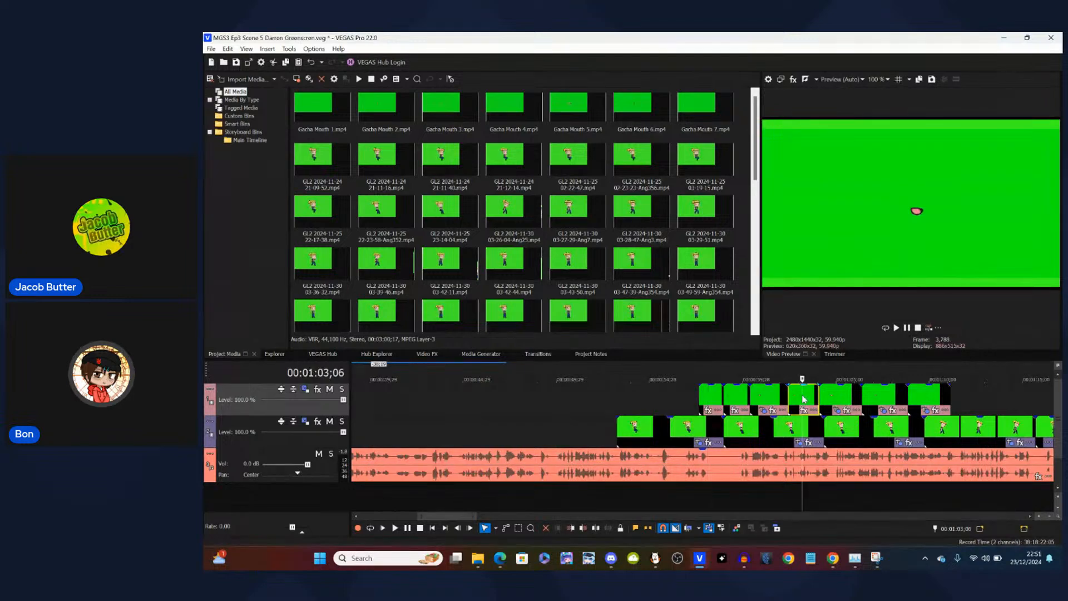
click(845, 397)
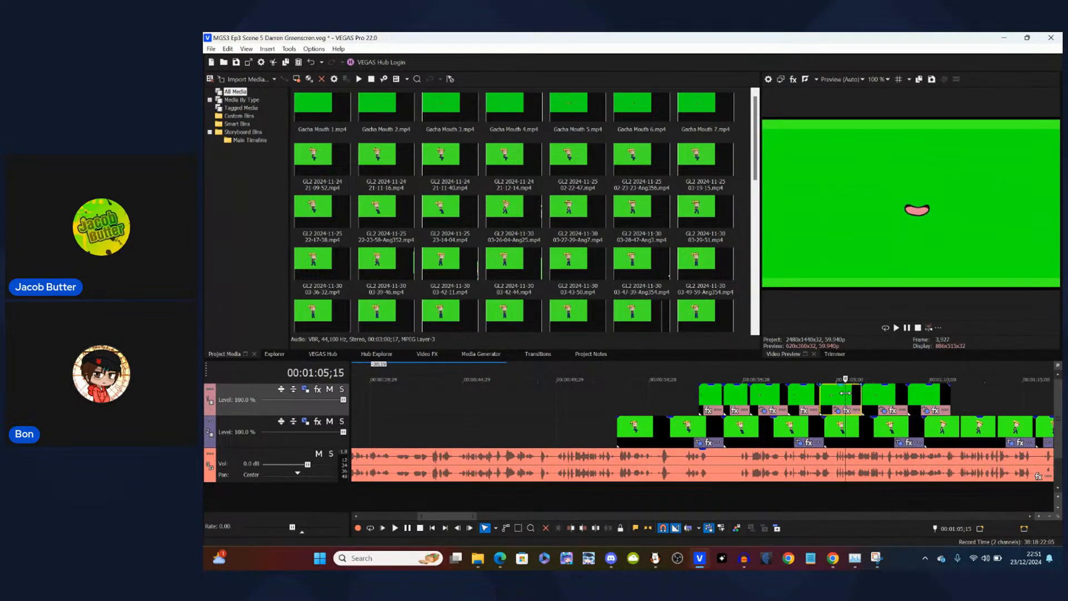
click(873, 393)
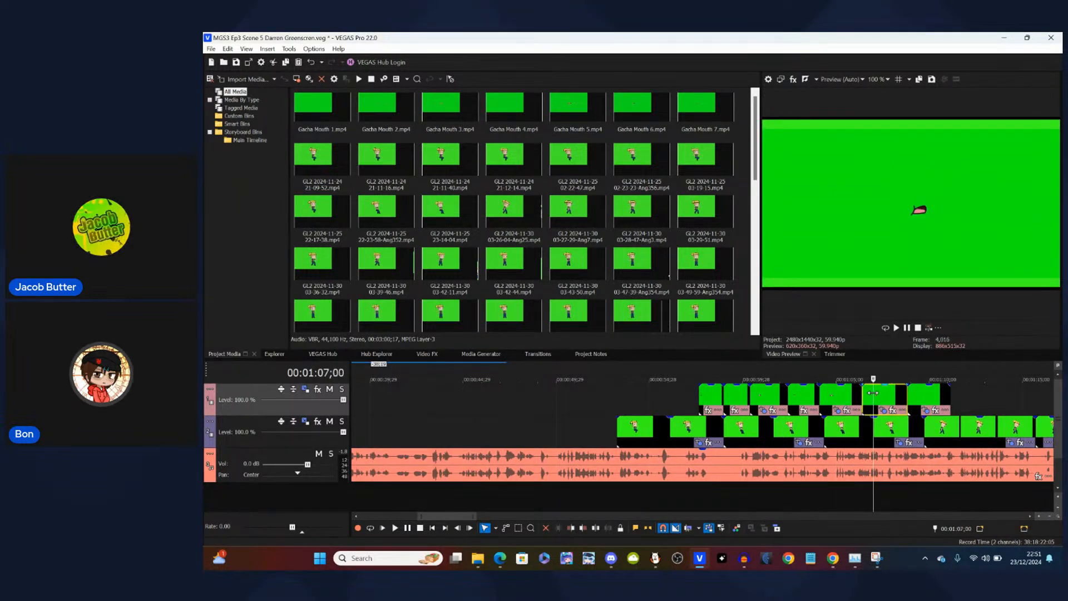
click(922, 399)
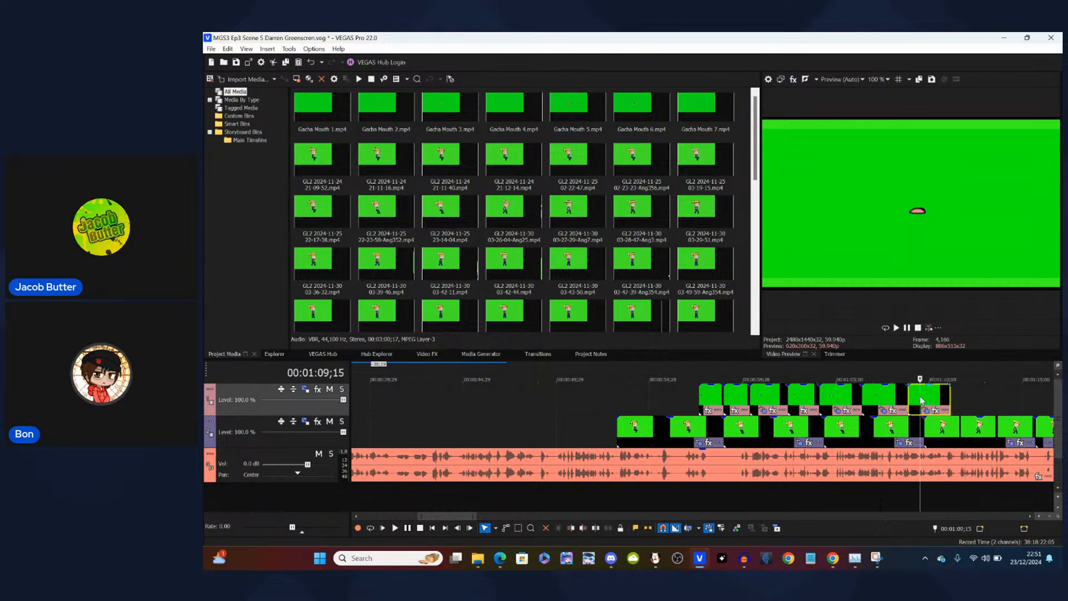
click(806, 396)
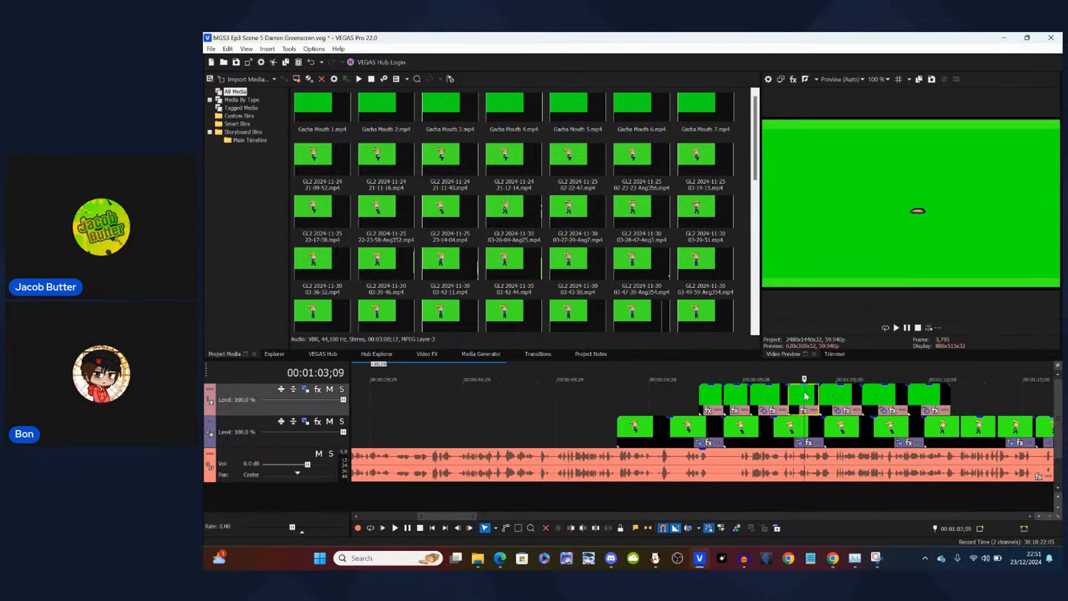
click(764, 397)
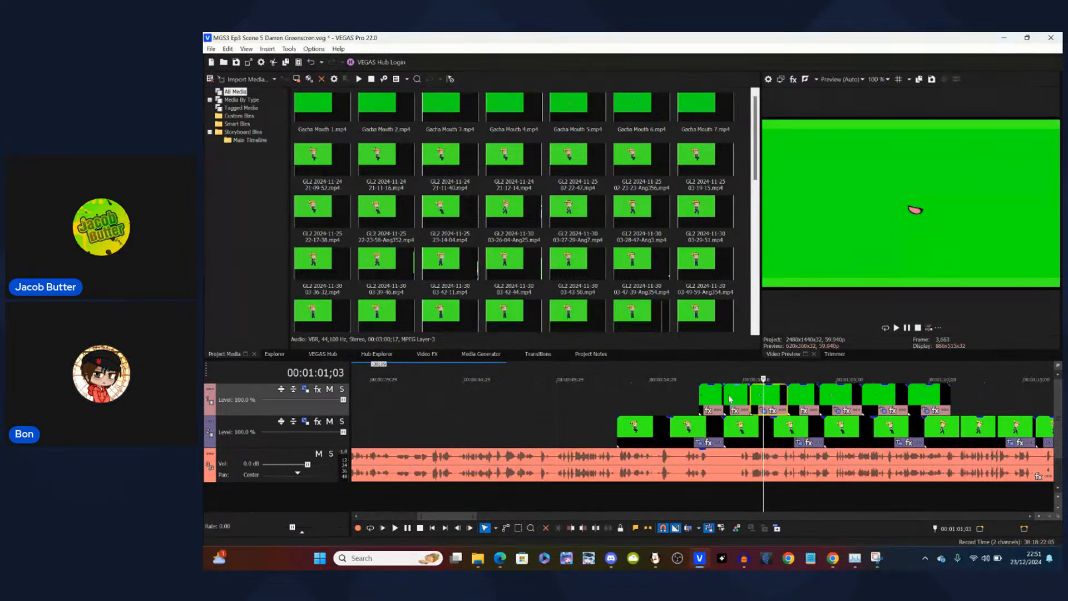
click(730, 399)
click(711, 397)
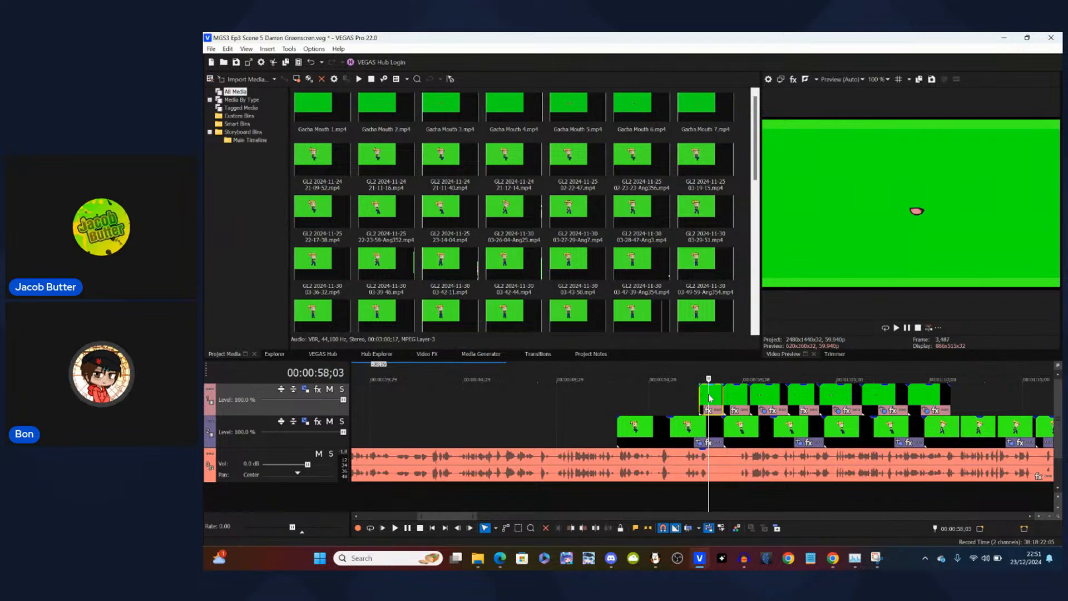
- Step backward frame by frame through the first mouth clip to 00:00:57;23
key(Left)
key(Left)
key(Left)
key(Left)
key(Left)
key(Left)
key(Left)
key(Left)
key(Left)
key(Left)
key(Left)
scroll(708, 394, down, 3)
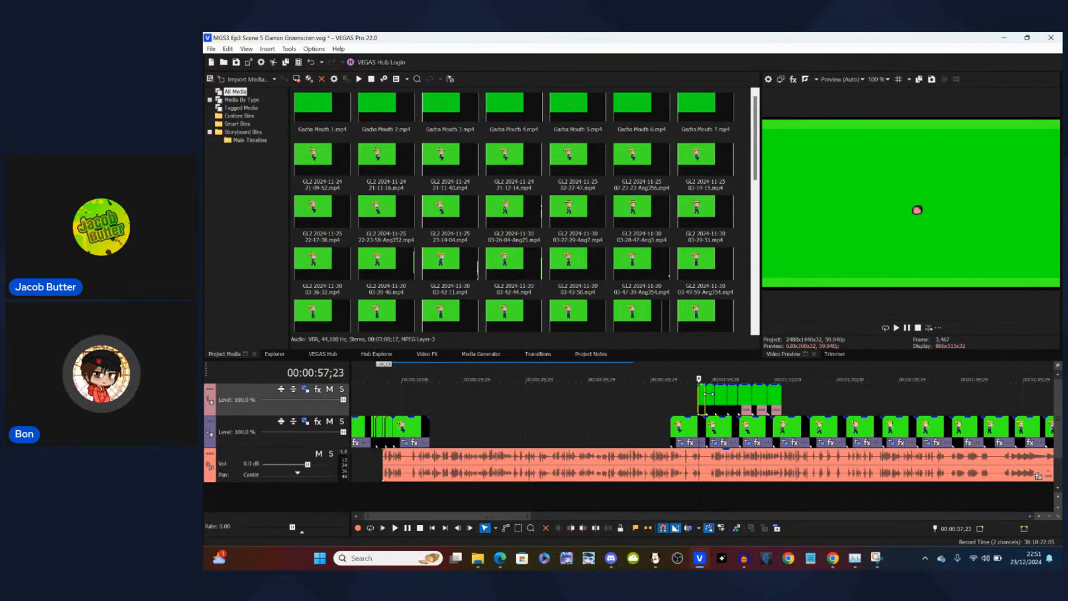
scroll(709, 394, down, 3)
- Place the cursor at the end of the seventh character clip, 00:00:14;16
click(414, 396)
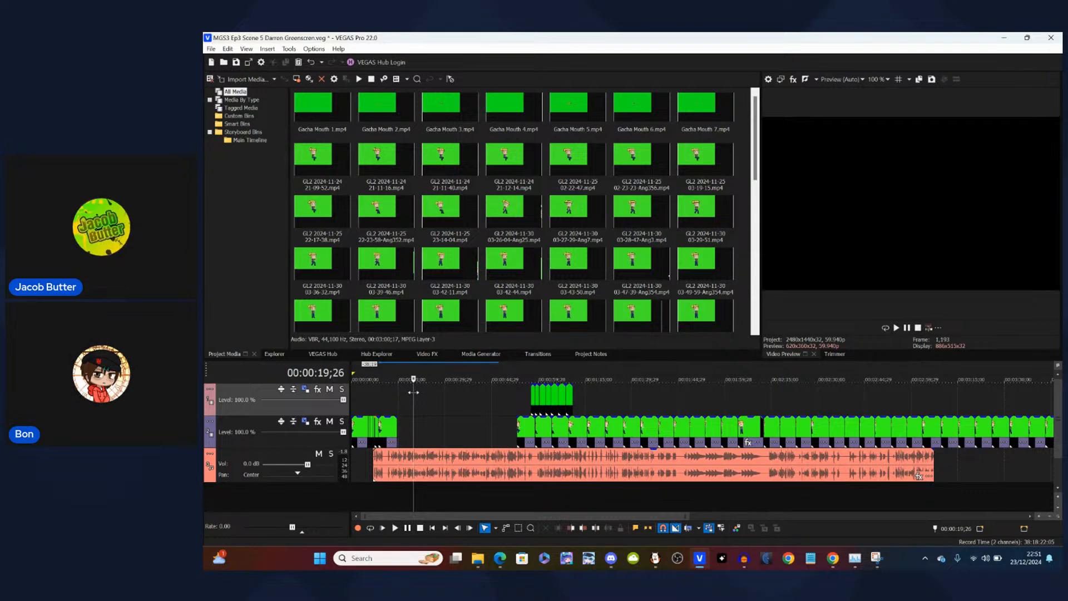
scroll(414, 392, up, 8)
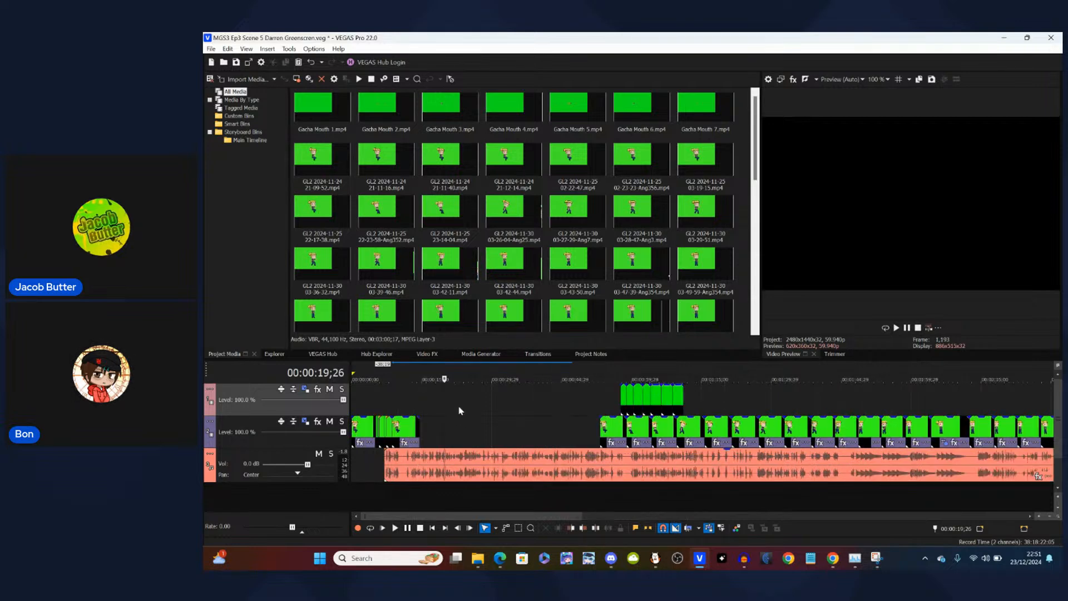
click(599, 407)
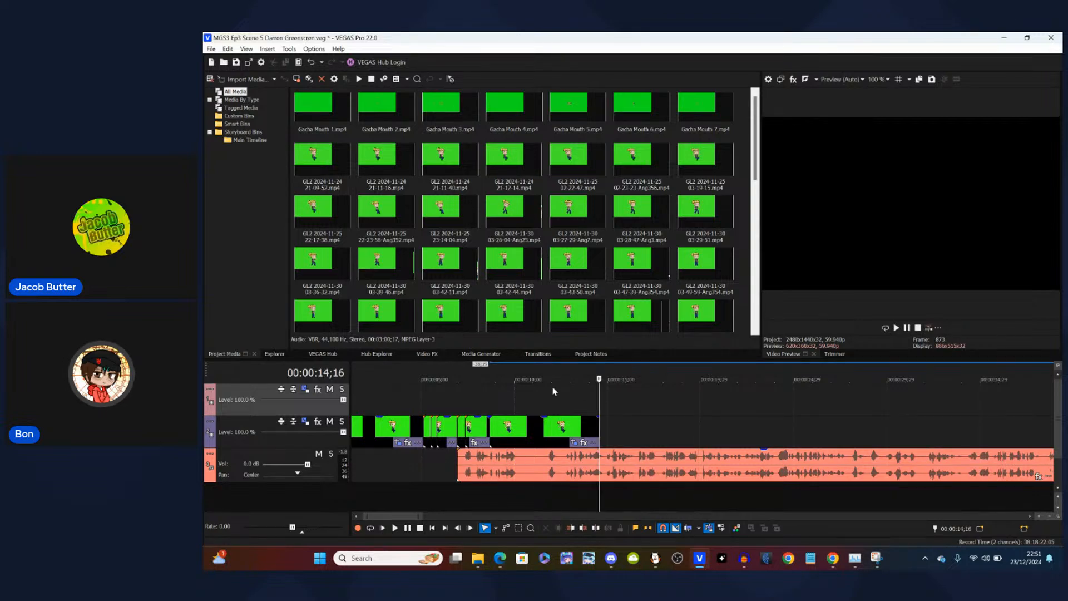
- Switch to Gacha Club, enter its character editor, and show the Swap Characters list in a maximized window
click(566, 561)
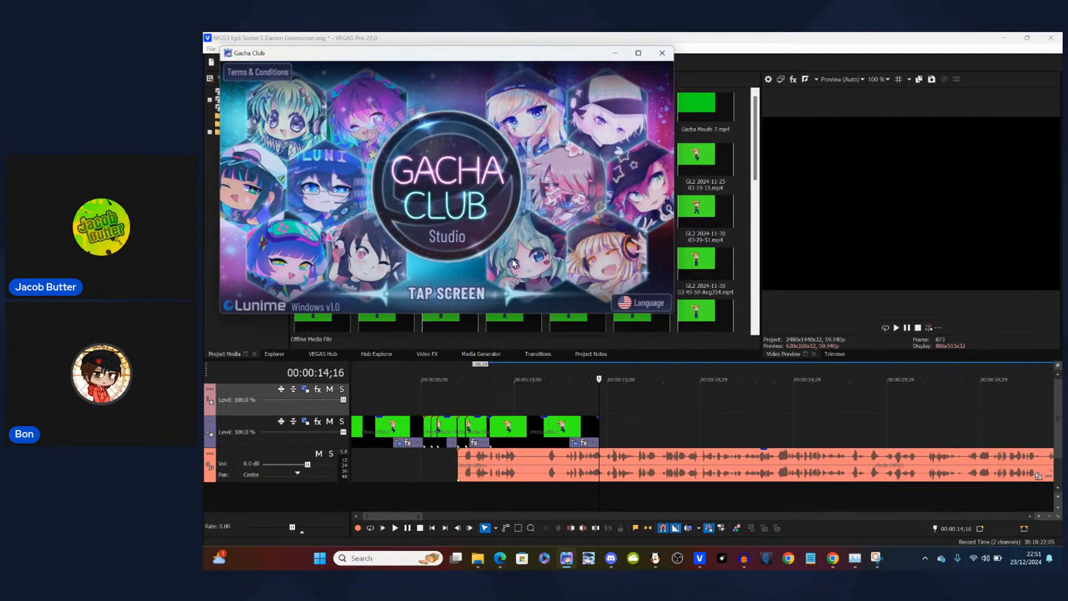
click(506, 204)
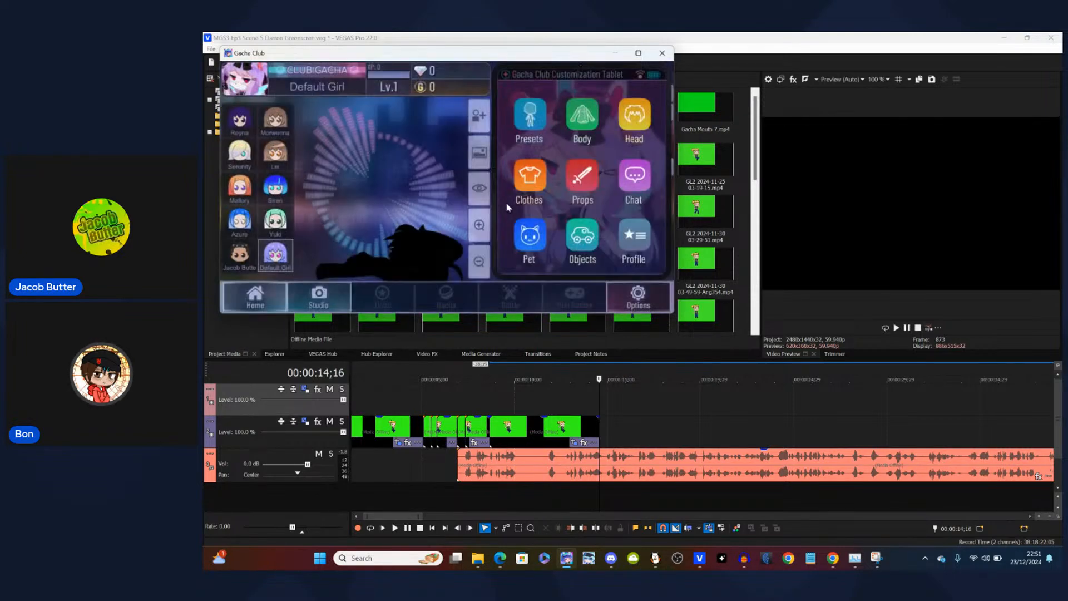
click(475, 115)
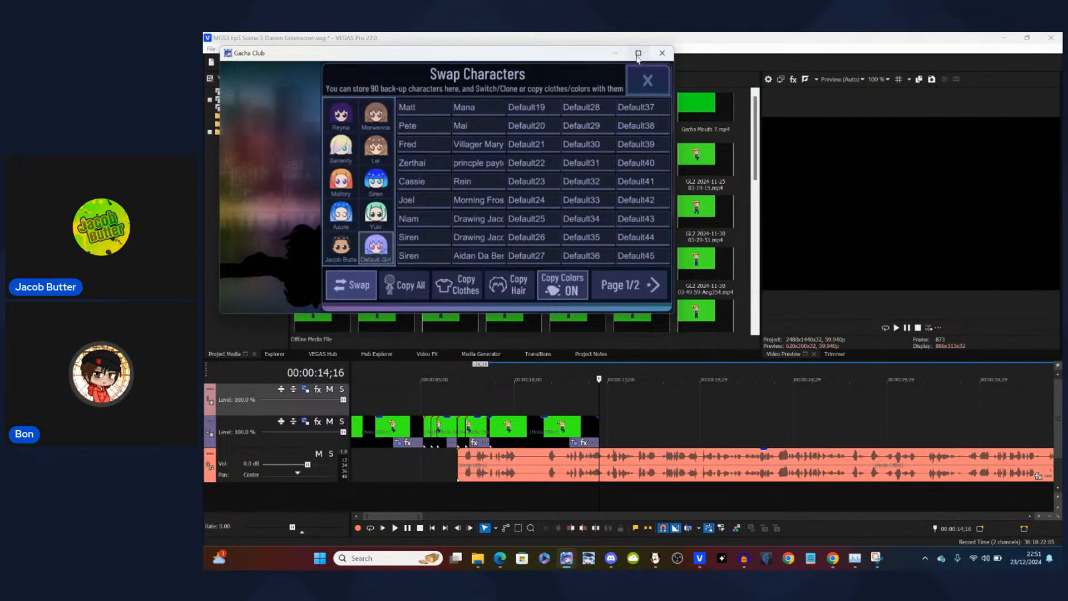
click(638, 54)
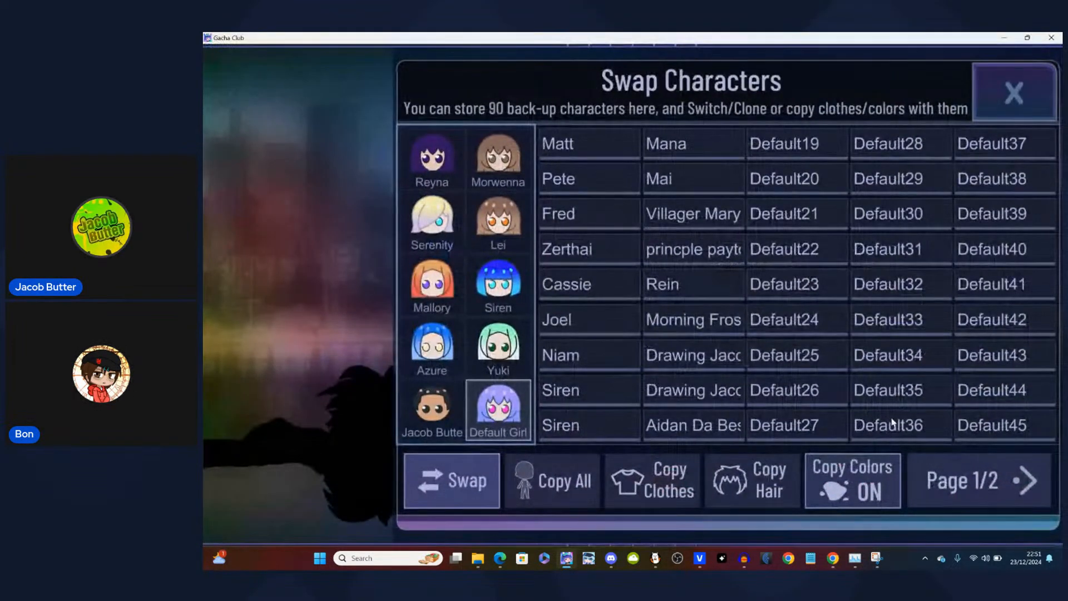
- Look through both pages of stored characters, swap Default19 into the Default Girl slot, and return to the character editor
click(983, 482)
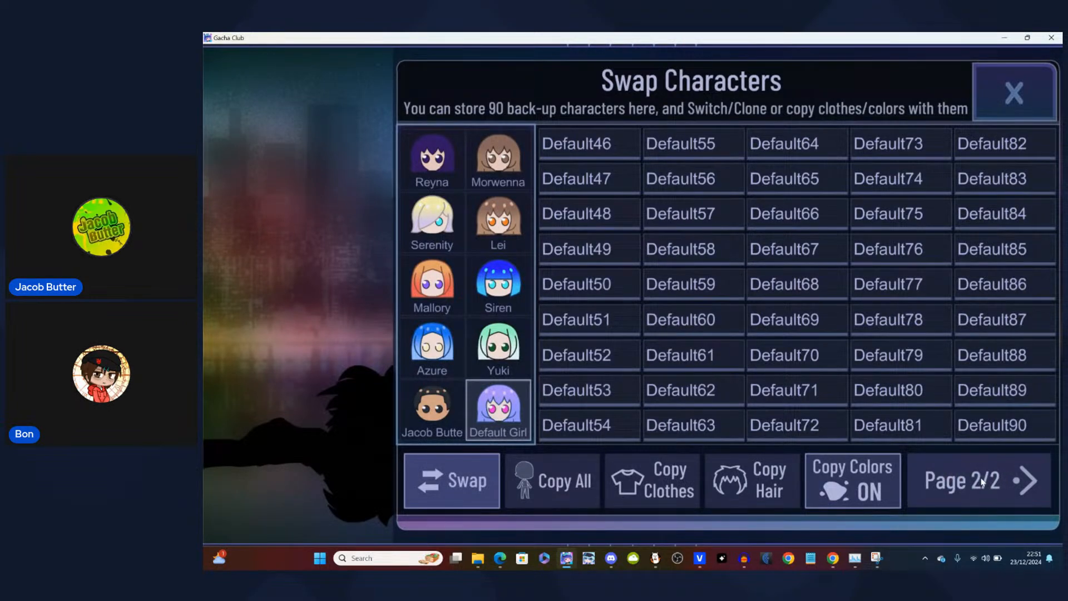
click(982, 482)
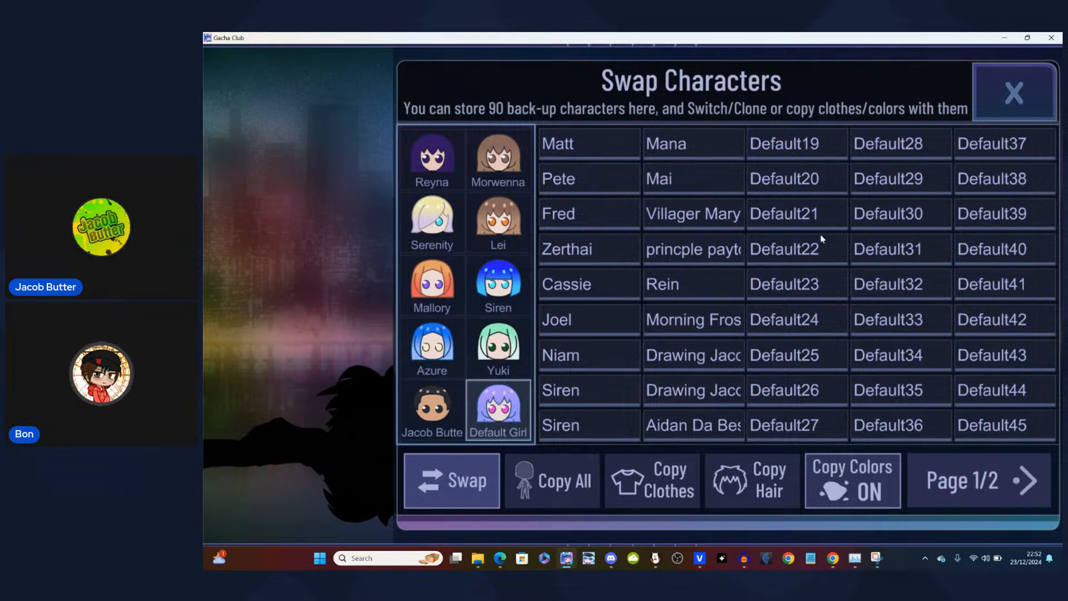
click(801, 144)
click(1014, 92)
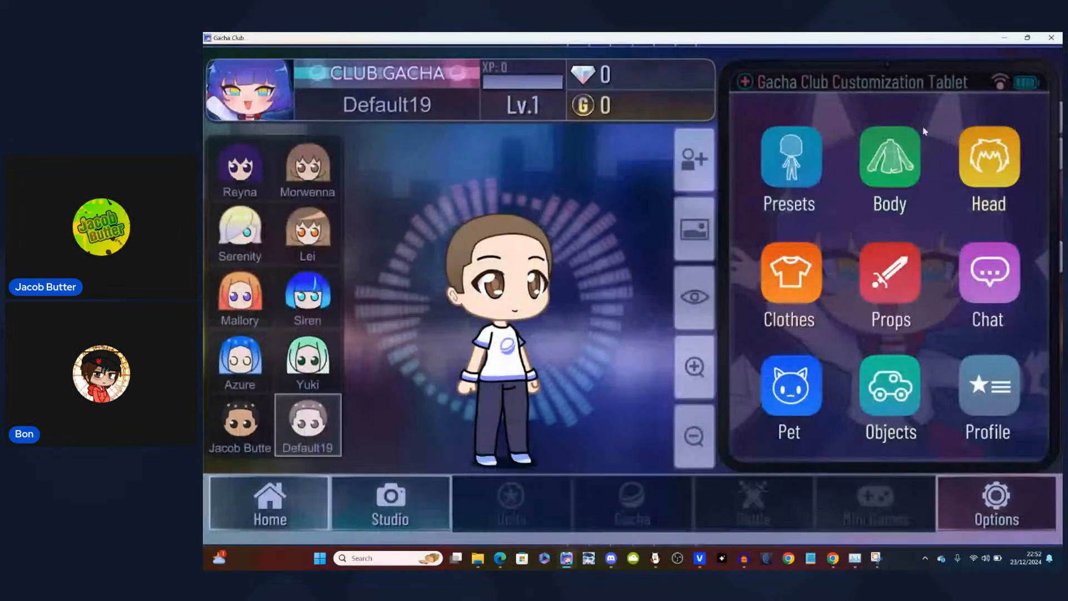
- Set both the main and outline skin colours of Default19 to bright green in the body settings
click(986, 159)
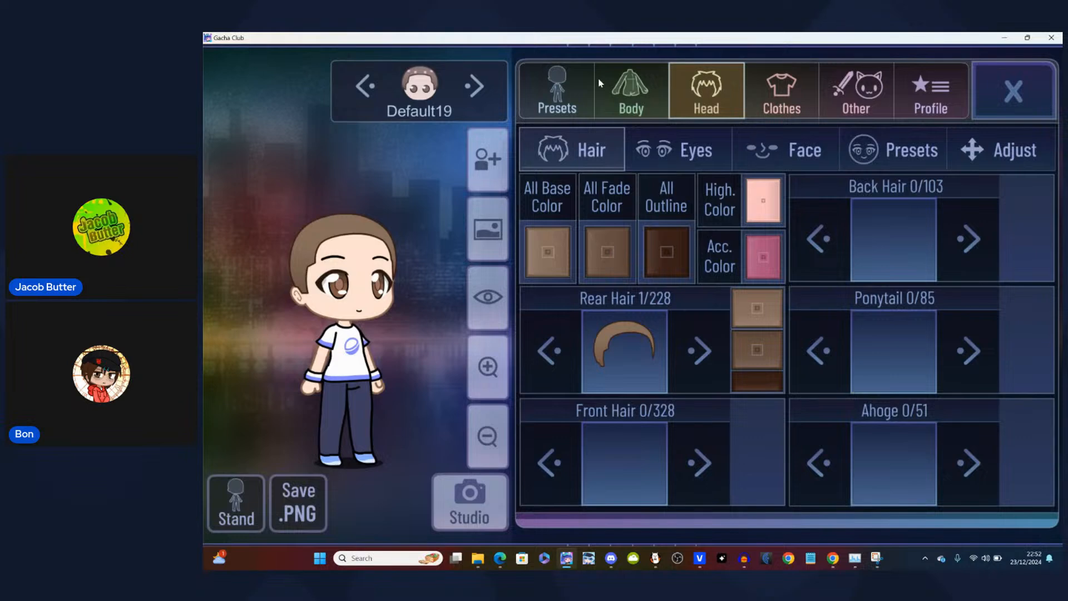
click(629, 92)
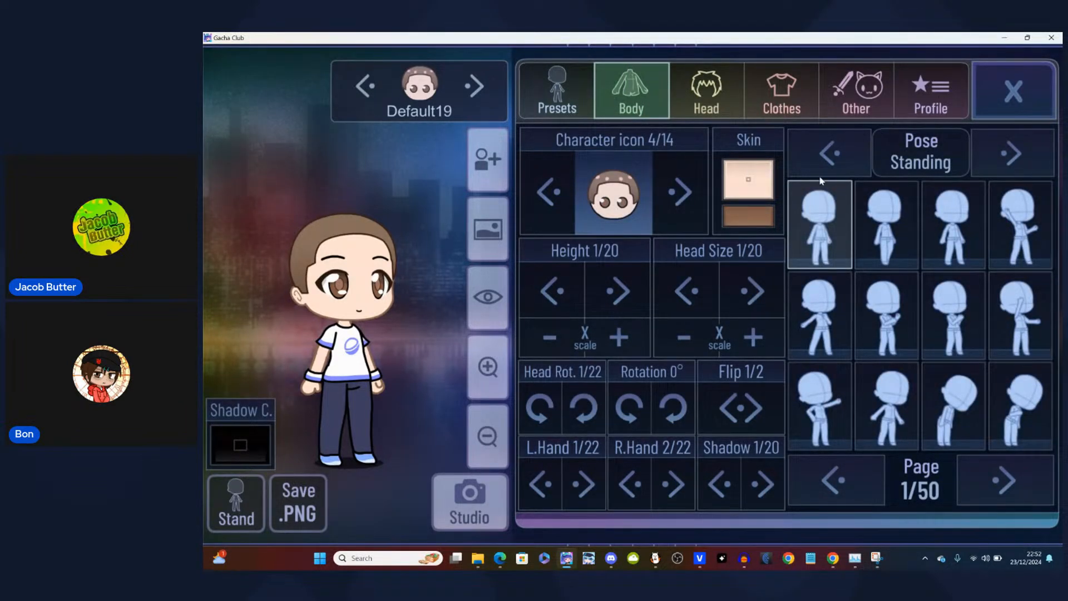
click(749, 181)
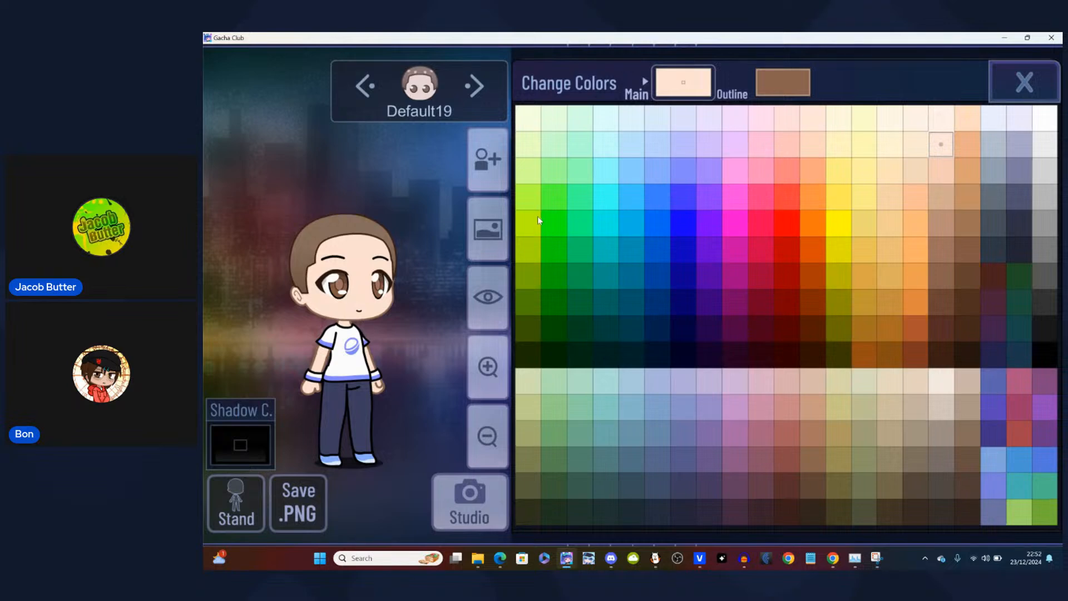
click(553, 221)
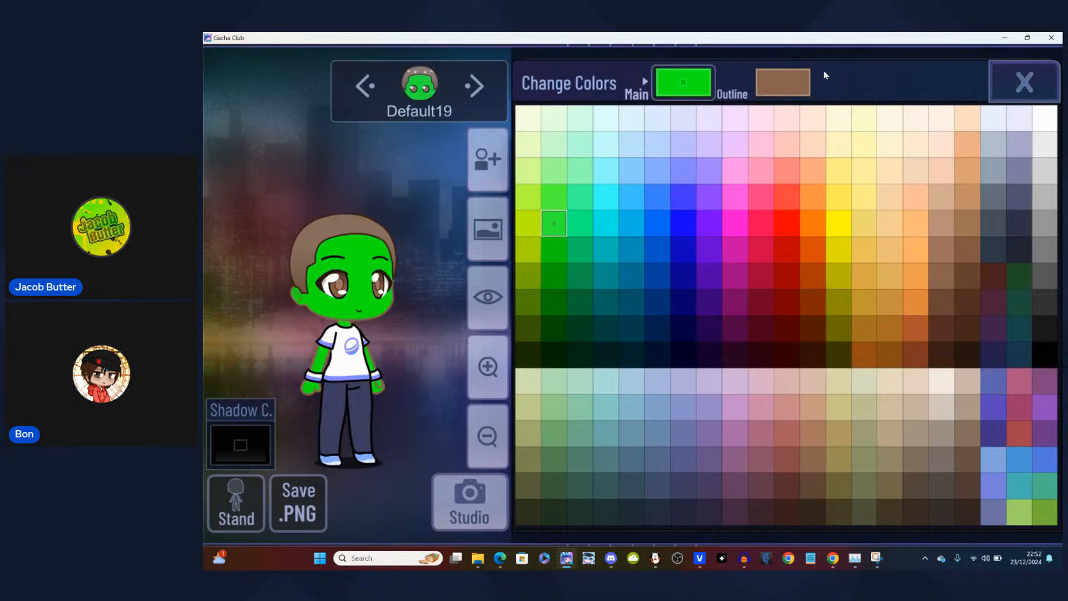
click(799, 76)
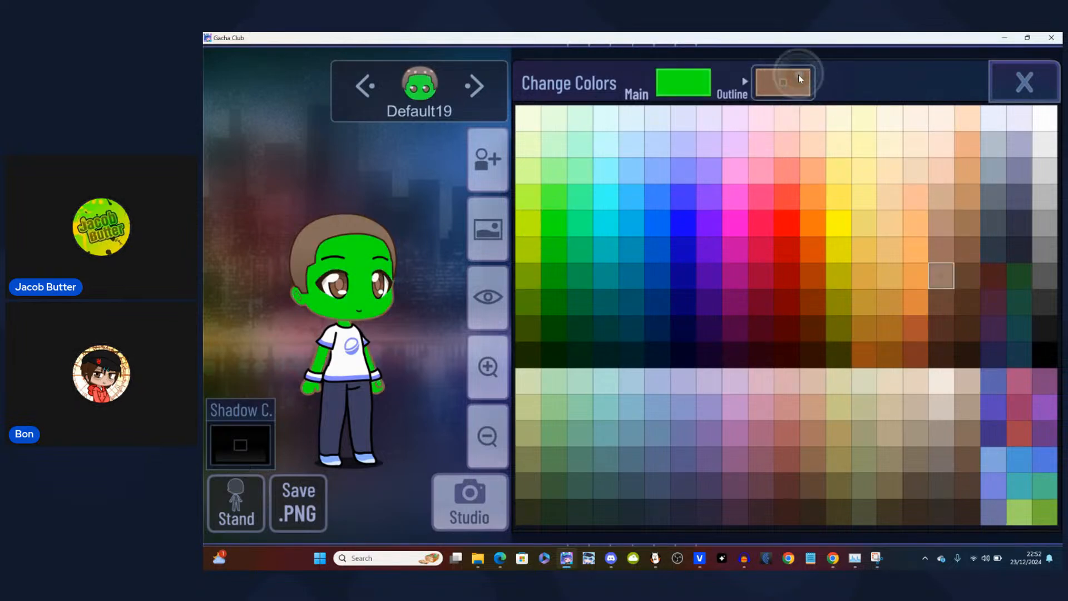
click(557, 223)
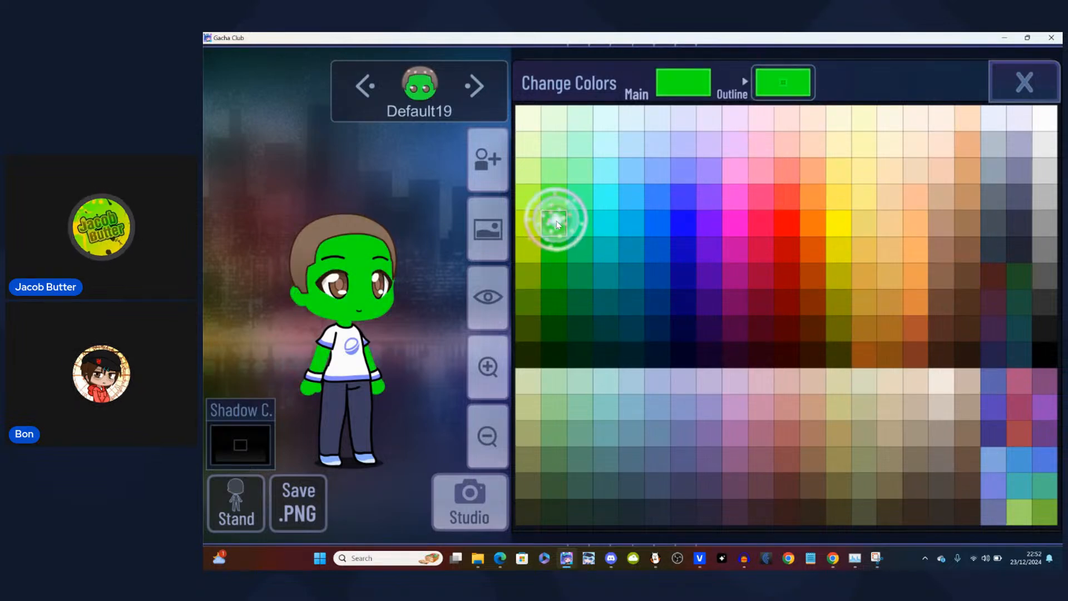
- Switch to VEGAS Pro and preview the mouth clips on the top track one by one, up to the last at 00:01:09;07
click(1007, 39)
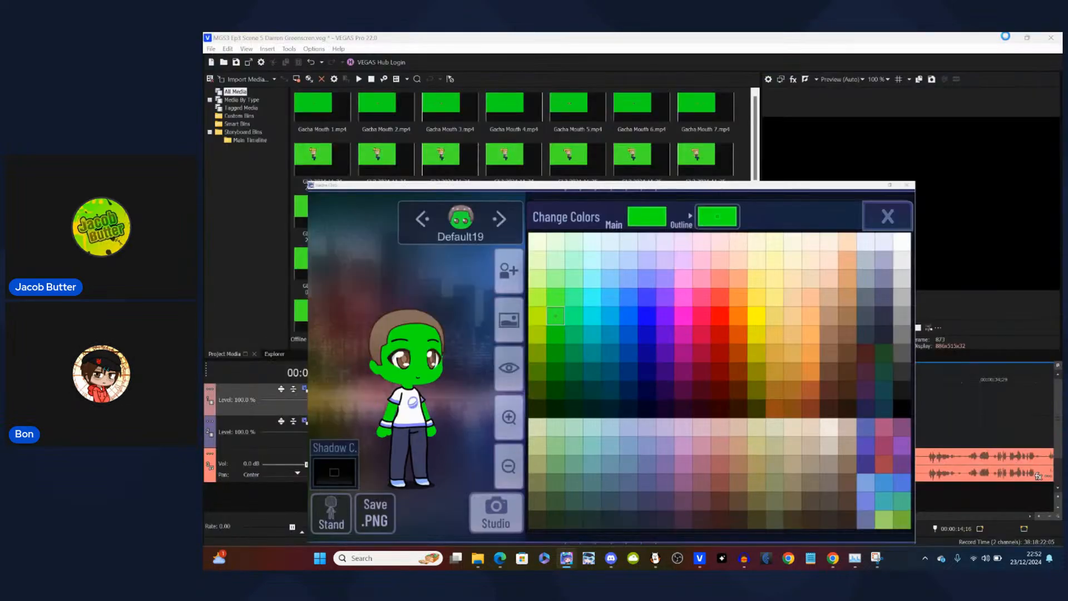
click(470, 396)
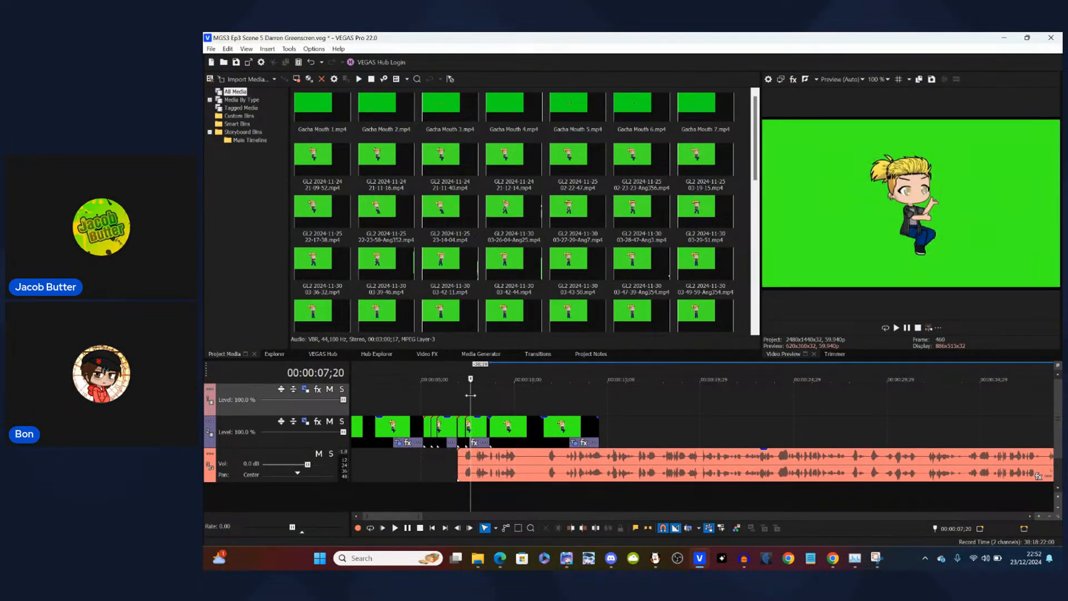
scroll(471, 395, down, 5)
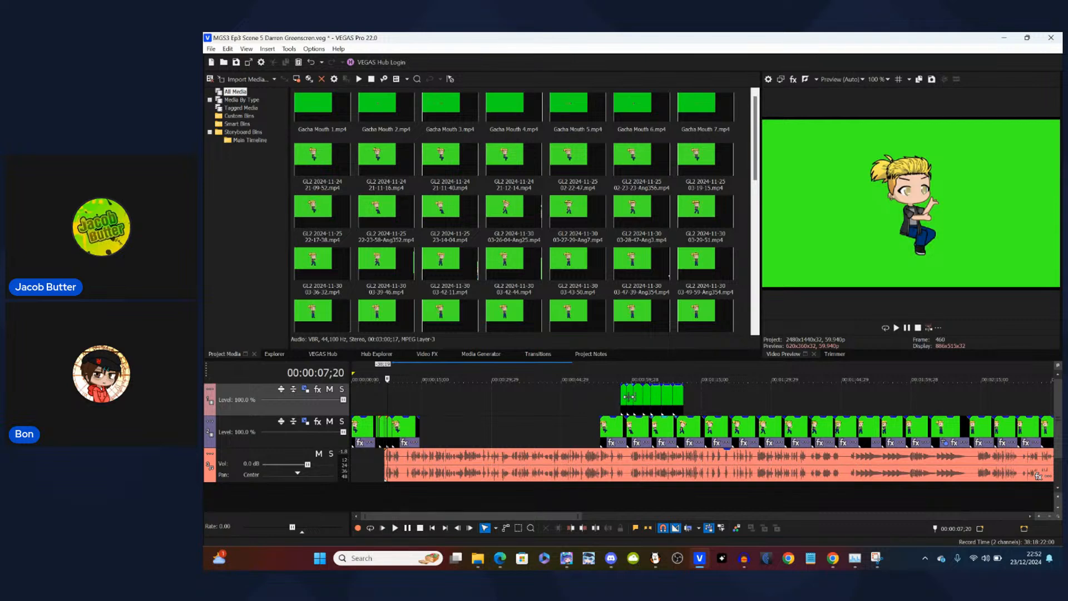
click(630, 397)
click(631, 396)
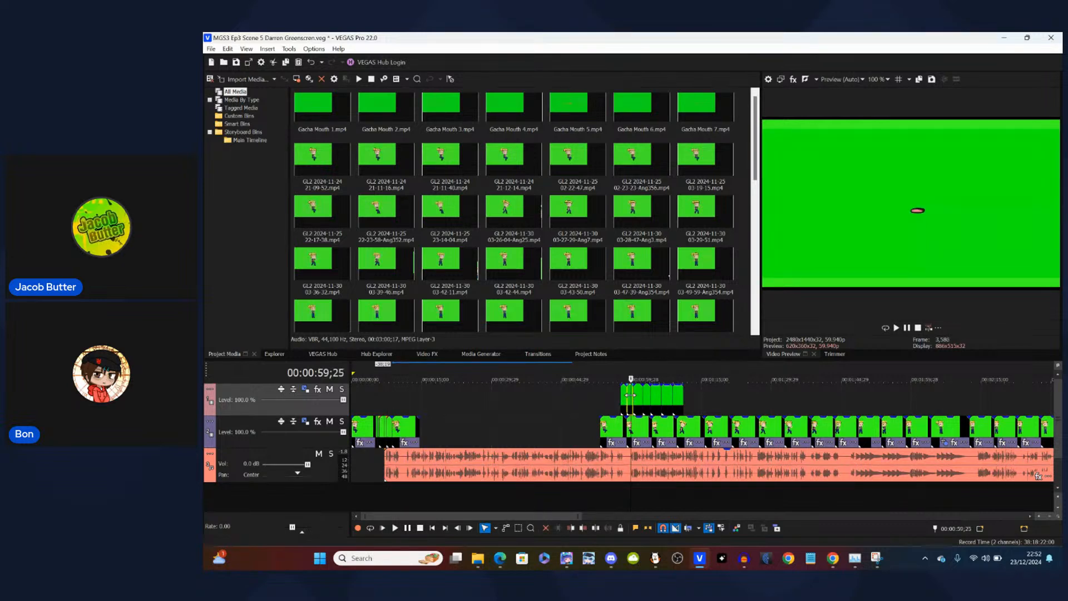
scroll(631, 396, up, 3)
click(720, 396)
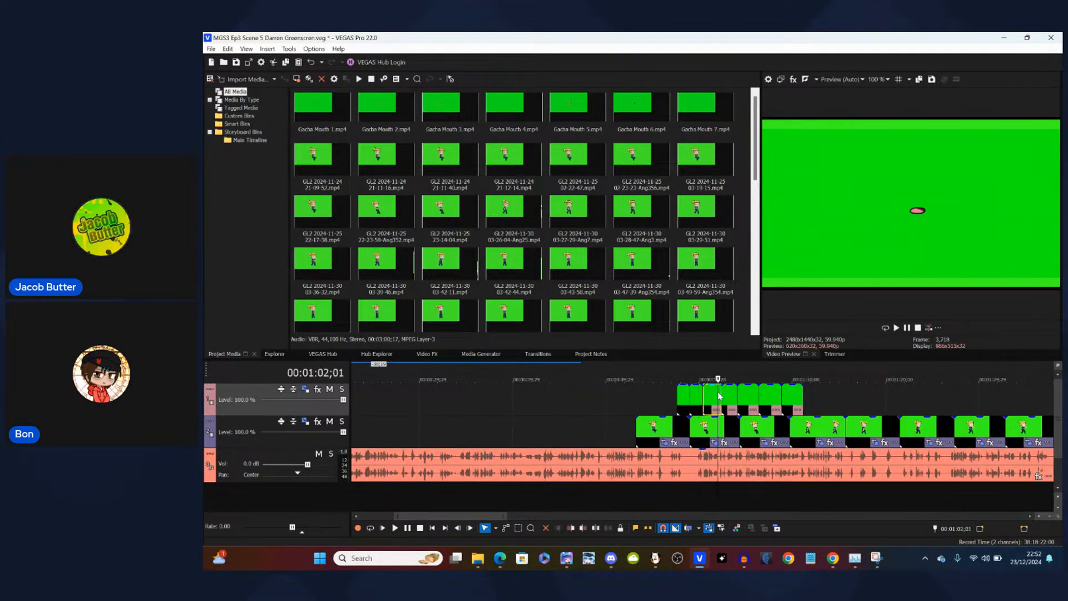
click(731, 395)
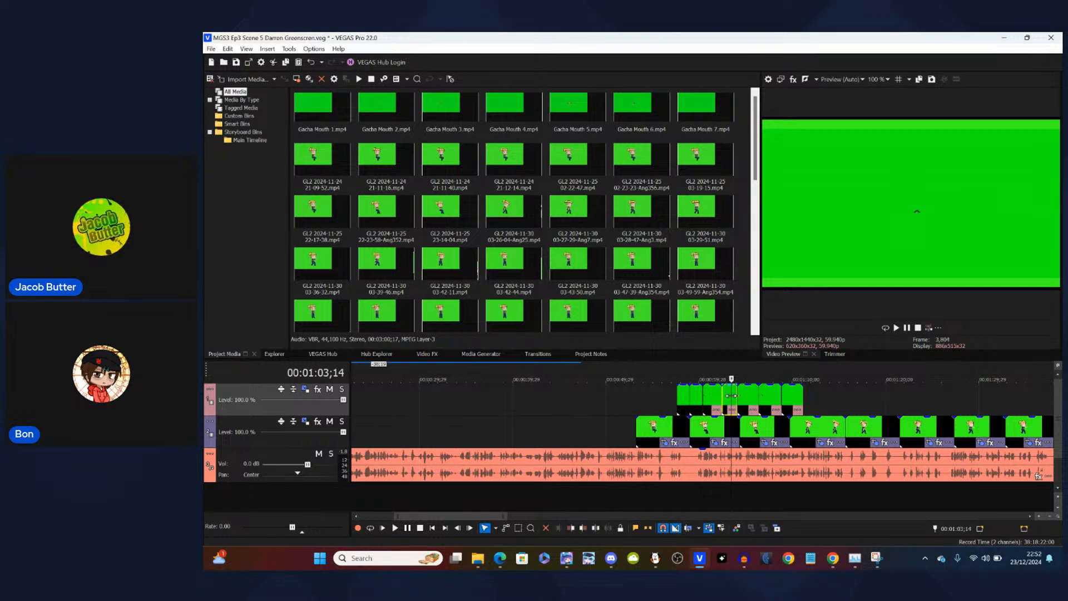
click(749, 397)
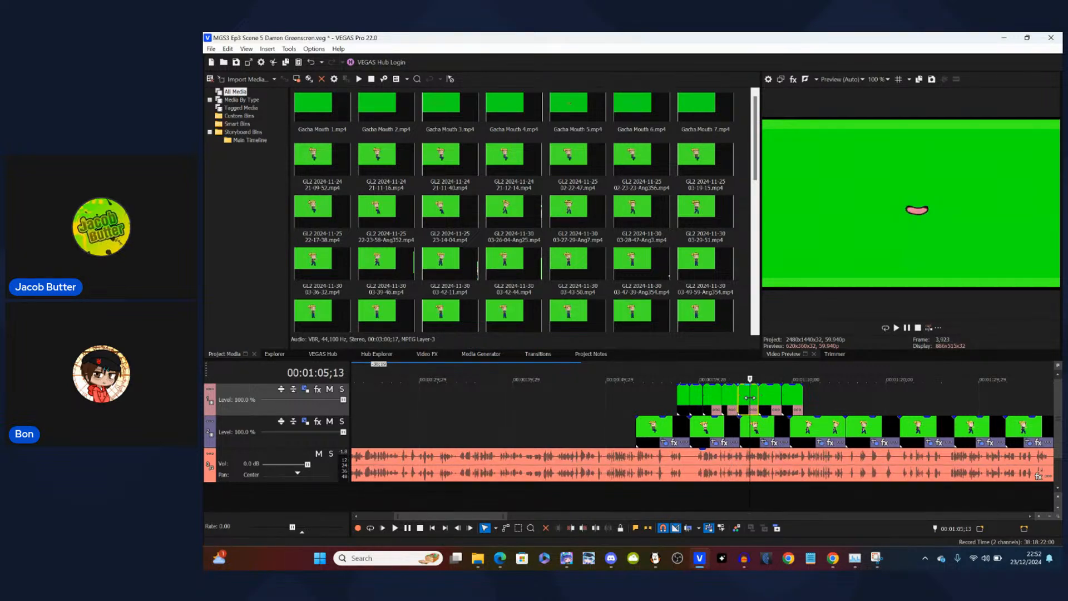
click(769, 398)
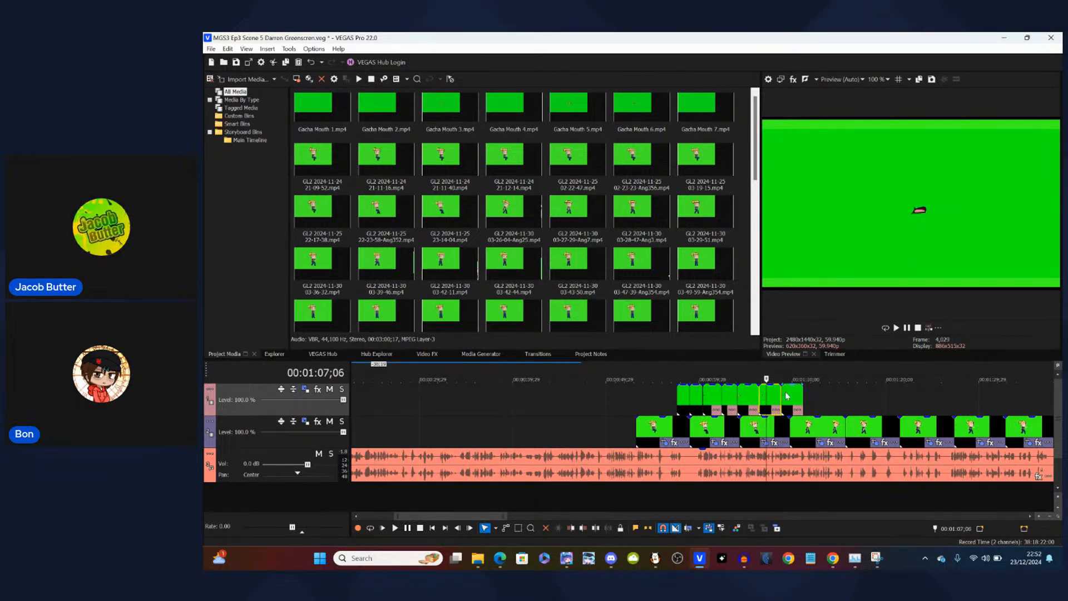
click(786, 396)
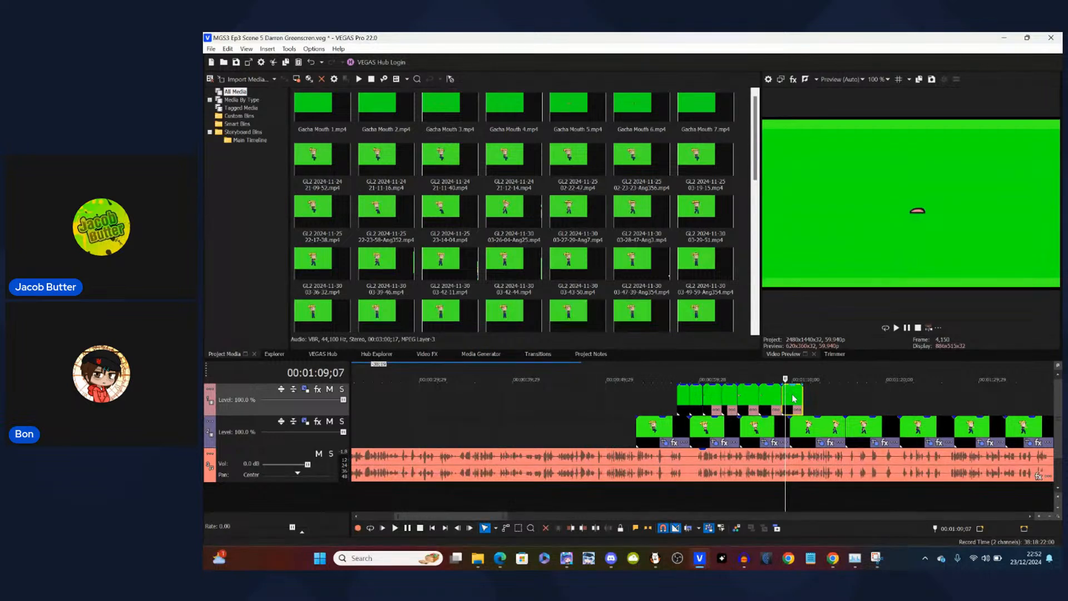
- Move the last mouth clip of the group forward on the top track to about 00:00:07;12, above the beginning of the audio
drag(789, 393, 455, 402)
click(455, 403)
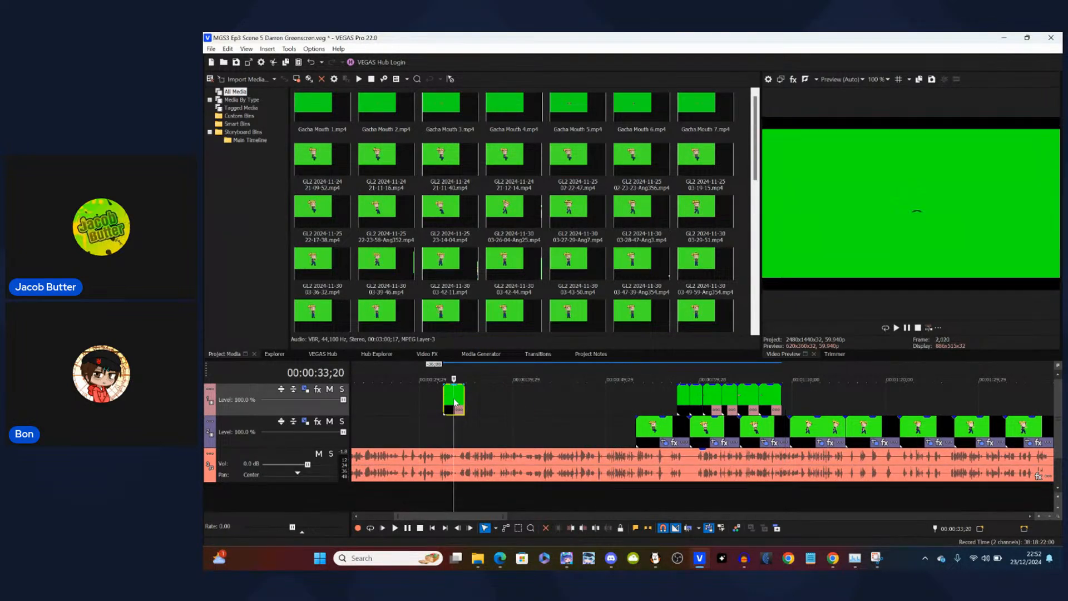
scroll(453, 403, down, 5)
scroll(452, 405, up, 8)
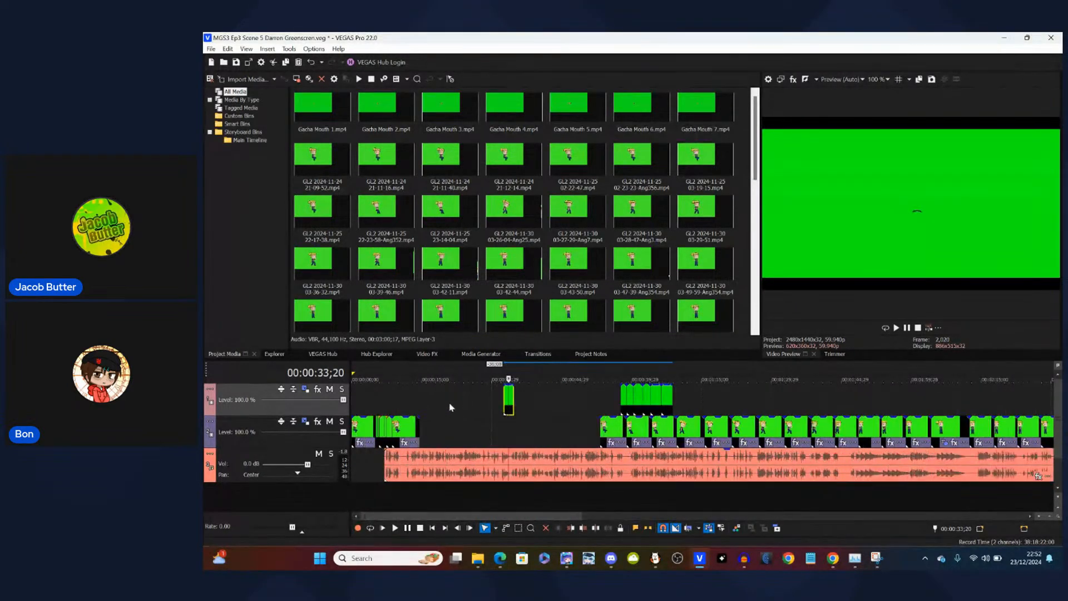
drag(692, 402, 367, 402)
click(368, 402)
scroll(367, 402, down, 3)
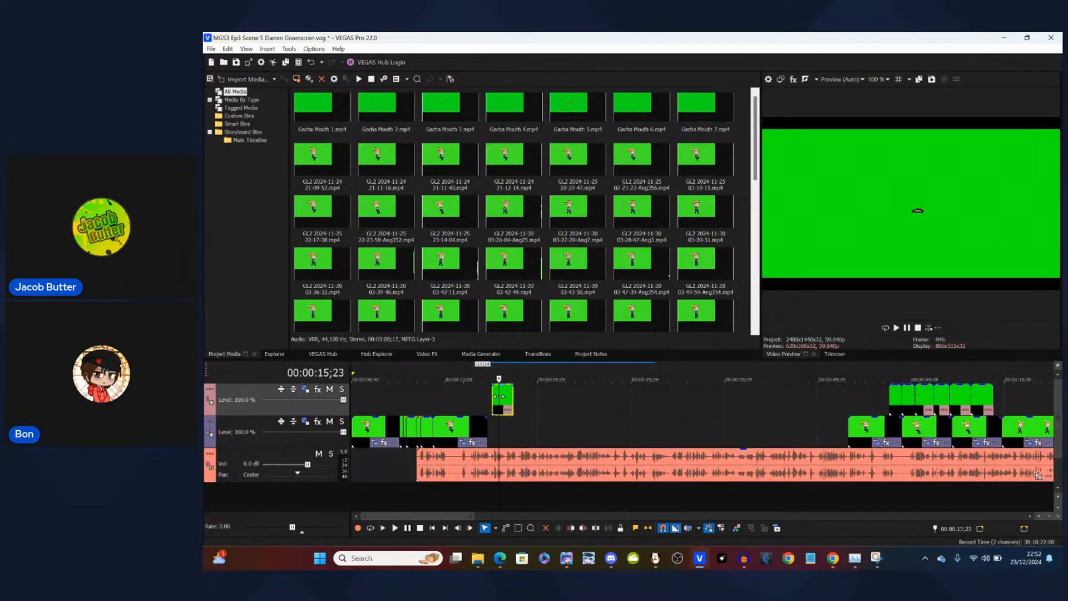
drag(509, 399, 437, 400)
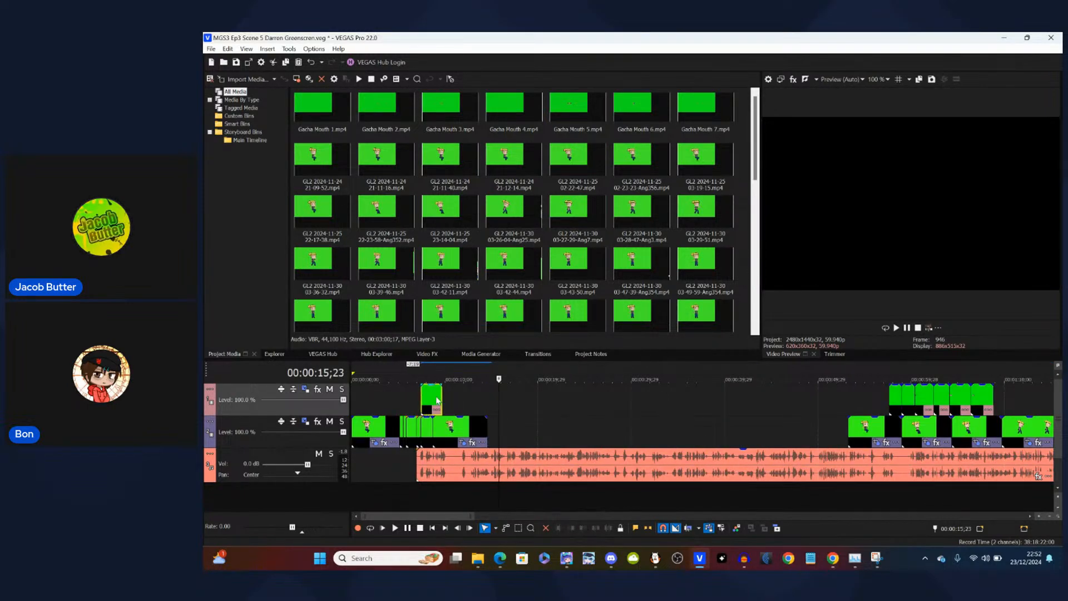
click(424, 399)
scroll(424, 395, up, 4)
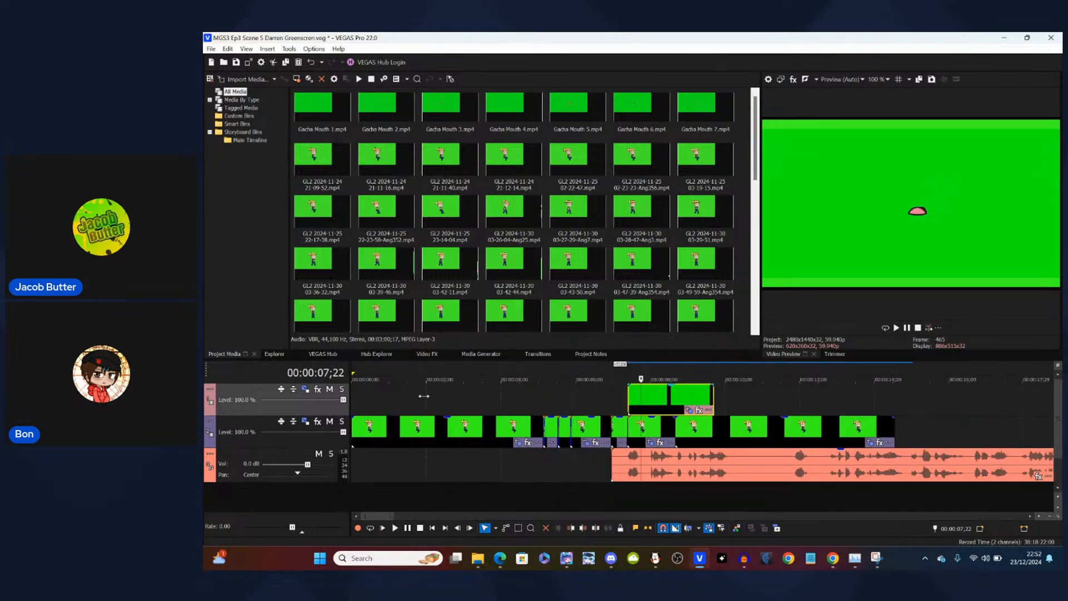
- Shift the moved mouth clip earlier so it starts at 00:00:07;00, and place the cursor at its start
scroll(590, 394, up, 2)
click(678, 405)
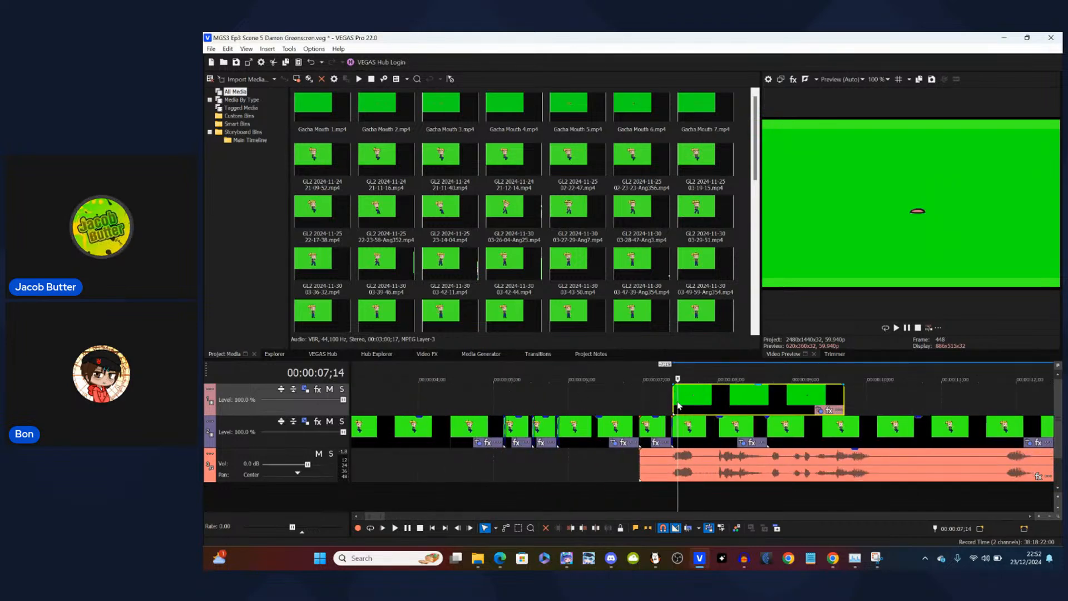
click(675, 404)
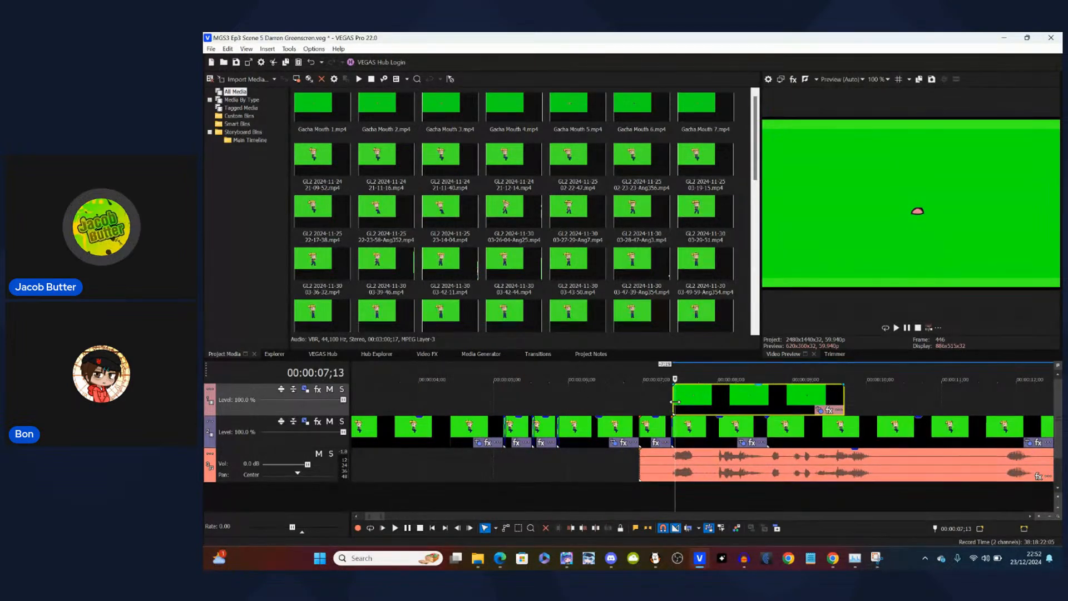
click(673, 395)
scroll(675, 395, up, 3)
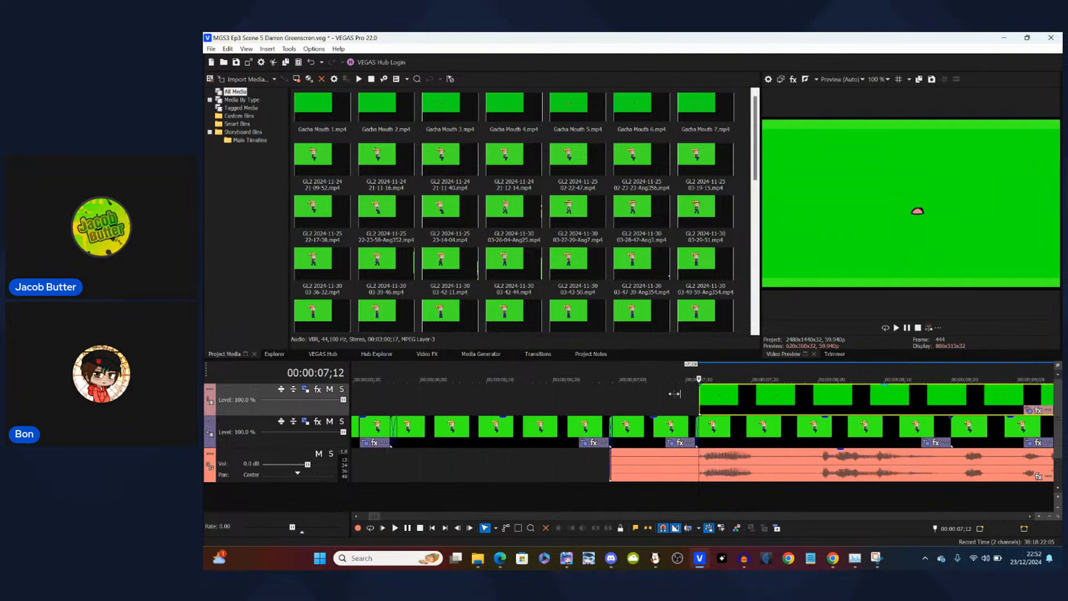
drag(728, 407, 558, 403)
click(595, 410)
click(540, 404)
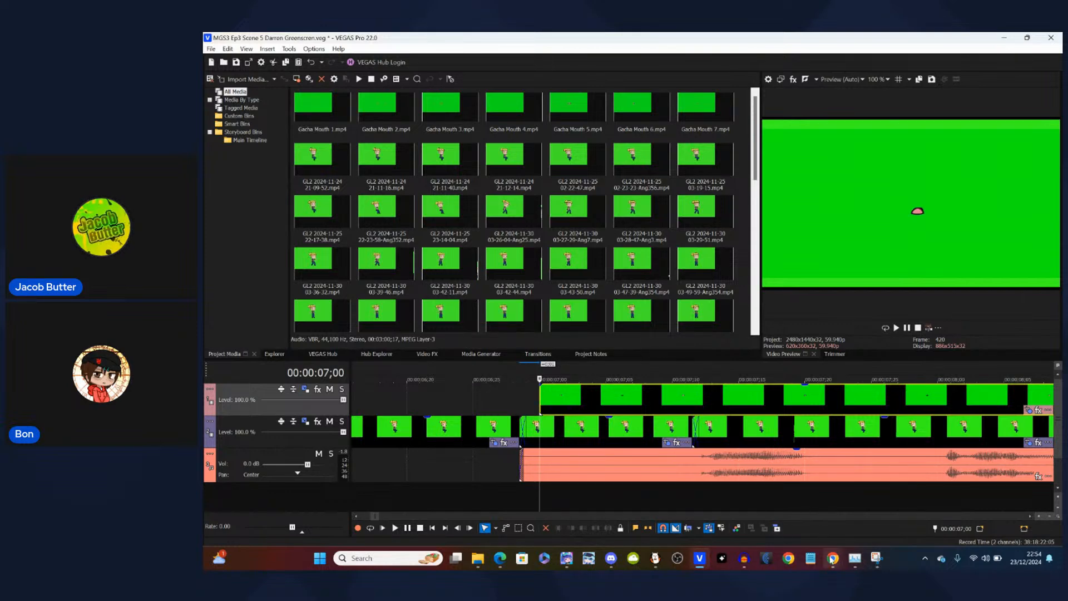
- Switch to the StreamYard studio in the browser and remove the shared screen from the stage
mouse_move(832, 559)
click(668, 498)
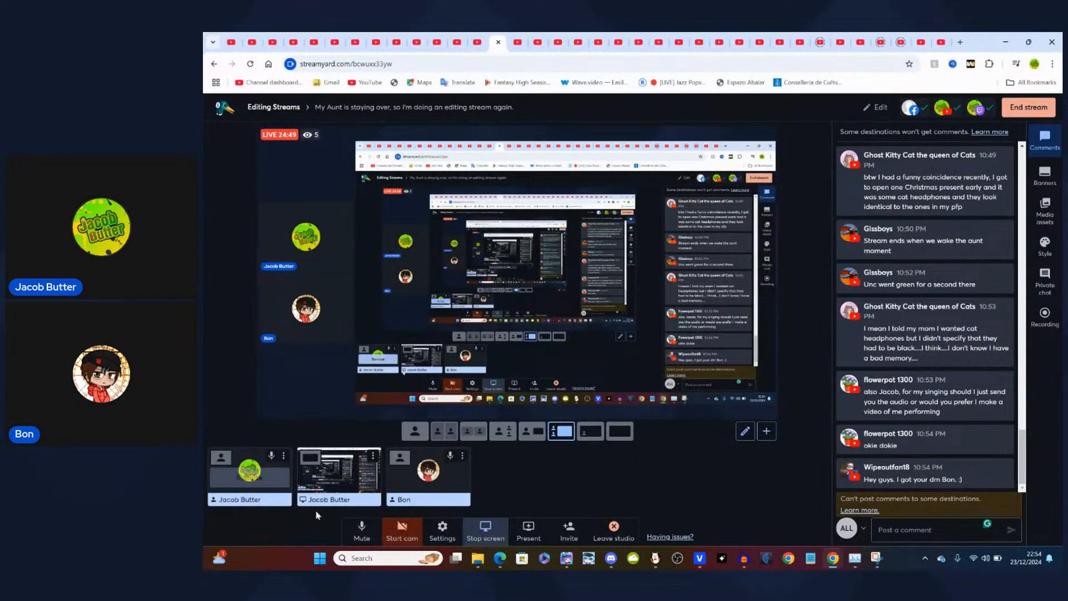
click(339, 477)
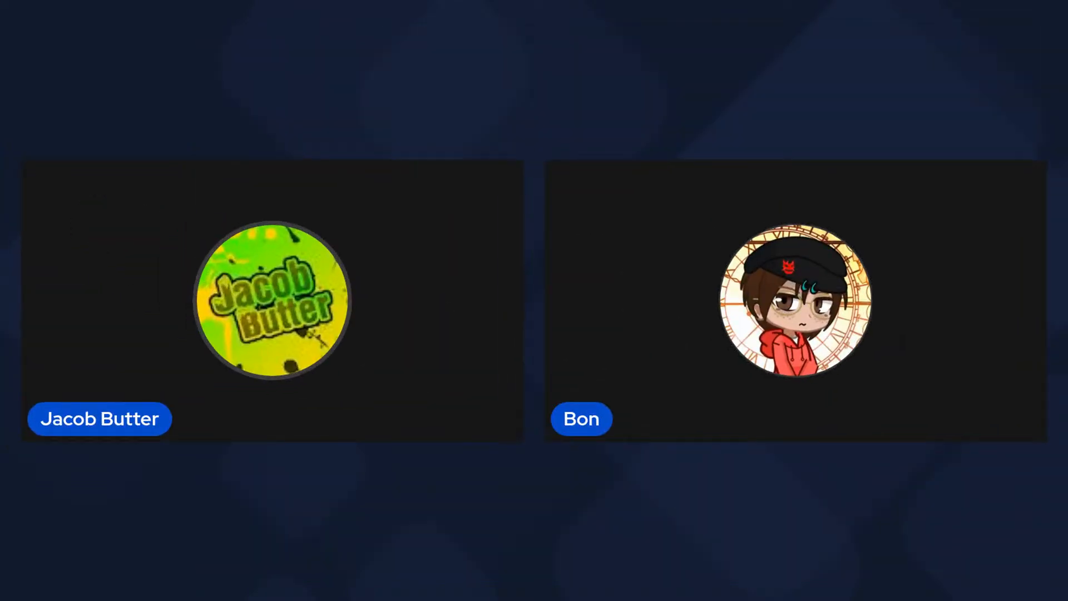
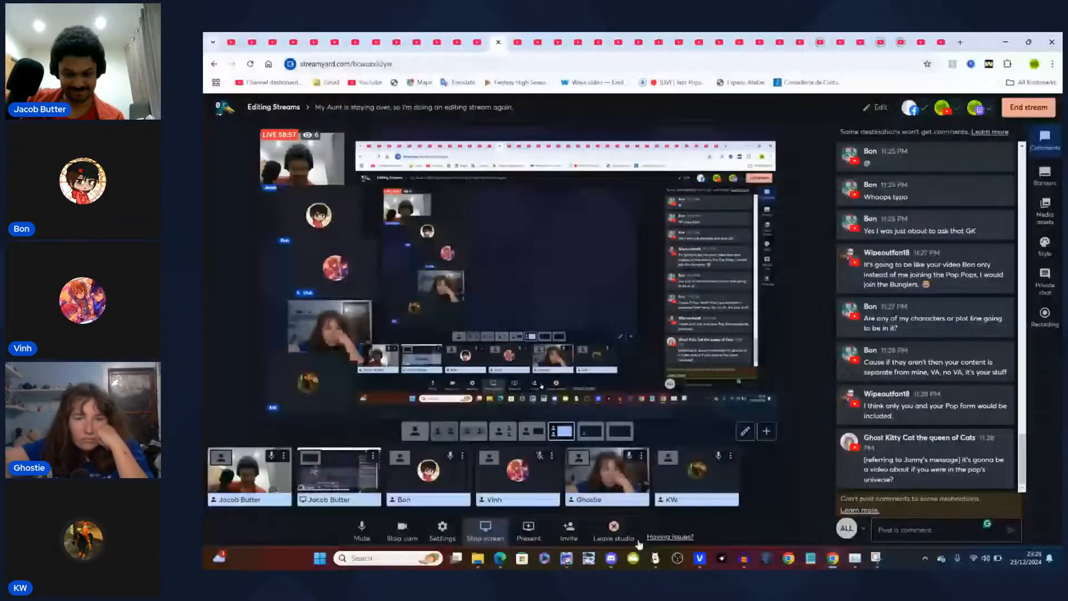
- Bring up VEGAS Pro briefly, return to the StreamYard studio, and turn off the host's camera
click(700, 558)
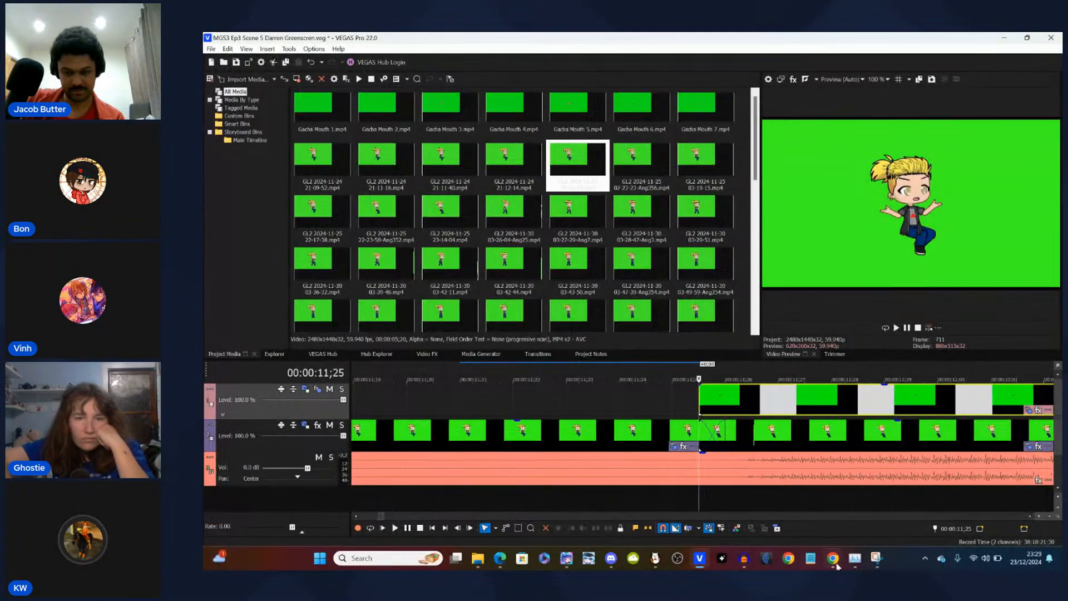
mouse_move(833, 558)
click(640, 503)
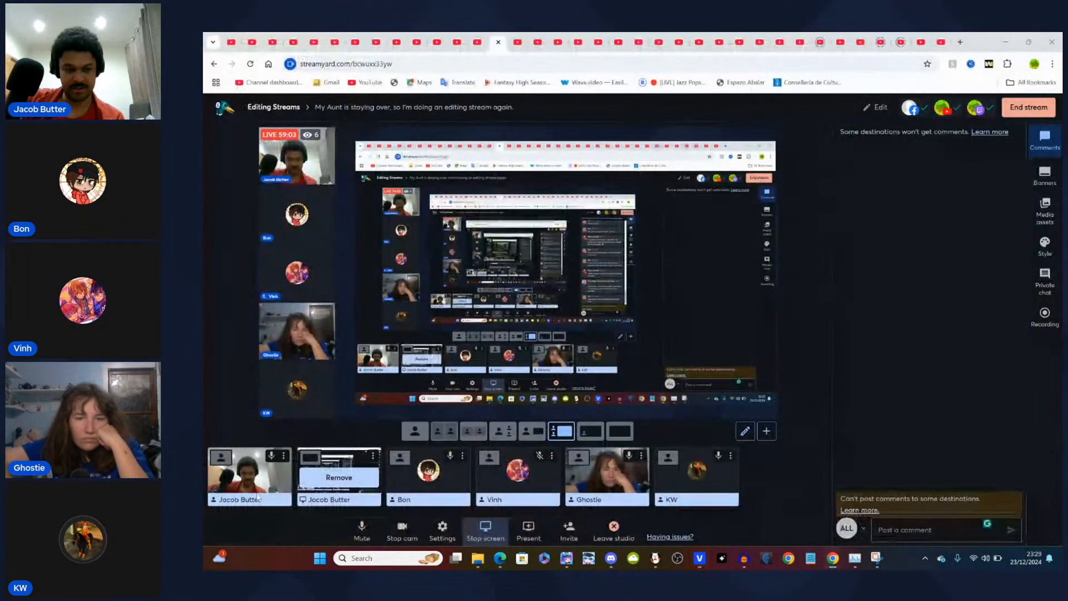
click(398, 543)
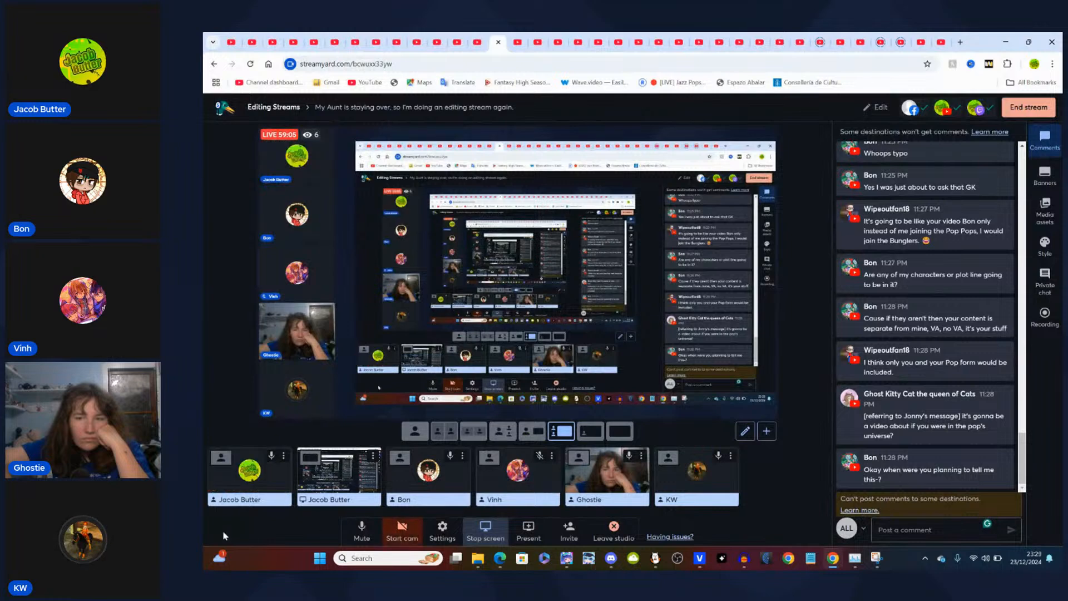
- Switch to VEGAS Pro, deselect the mouth clip at 00:00:11;25, and place the cursor just after the preceding mouth clip at 00:00:10;15
click(700, 559)
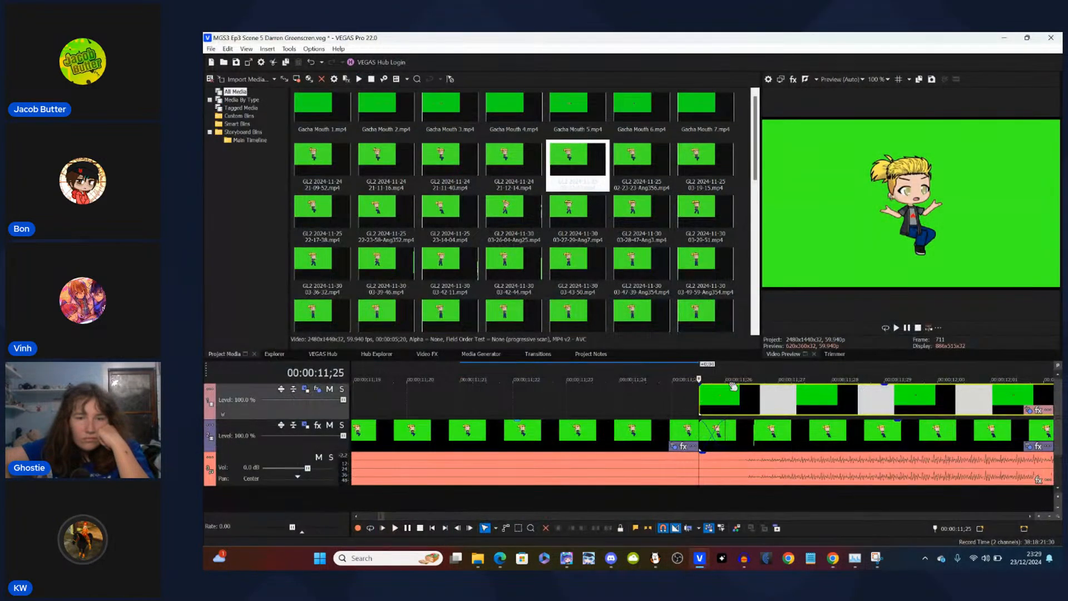
click(765, 398)
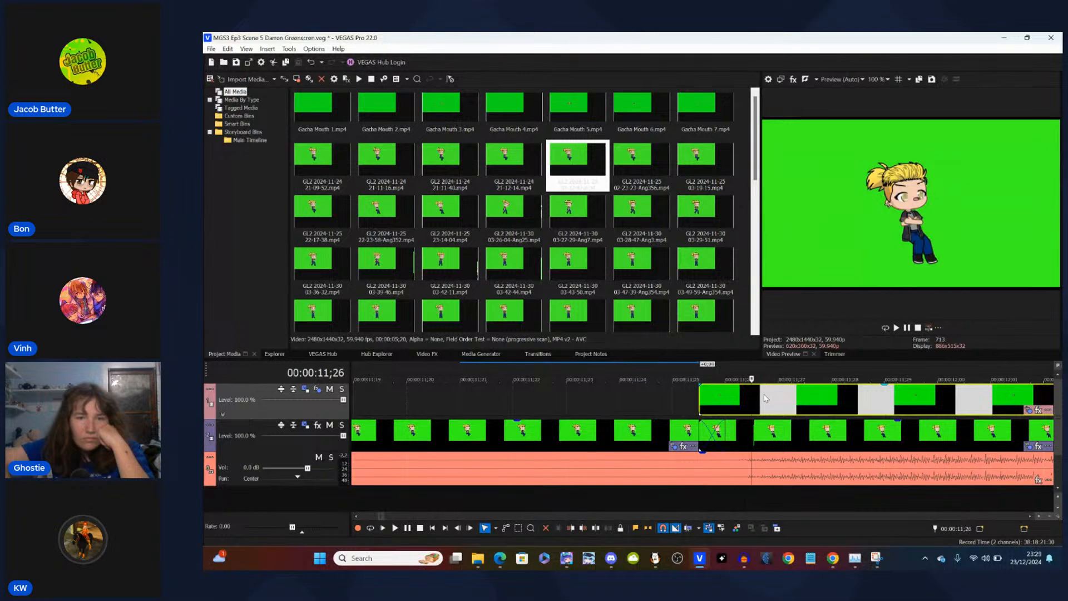
click(698, 399)
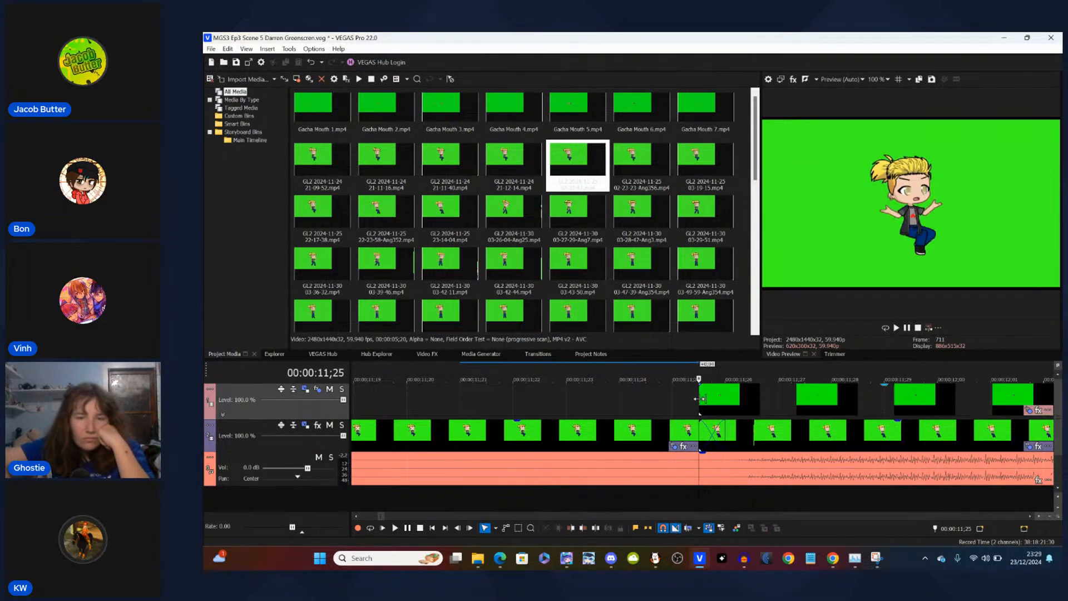
scroll(576, 408, down, 6)
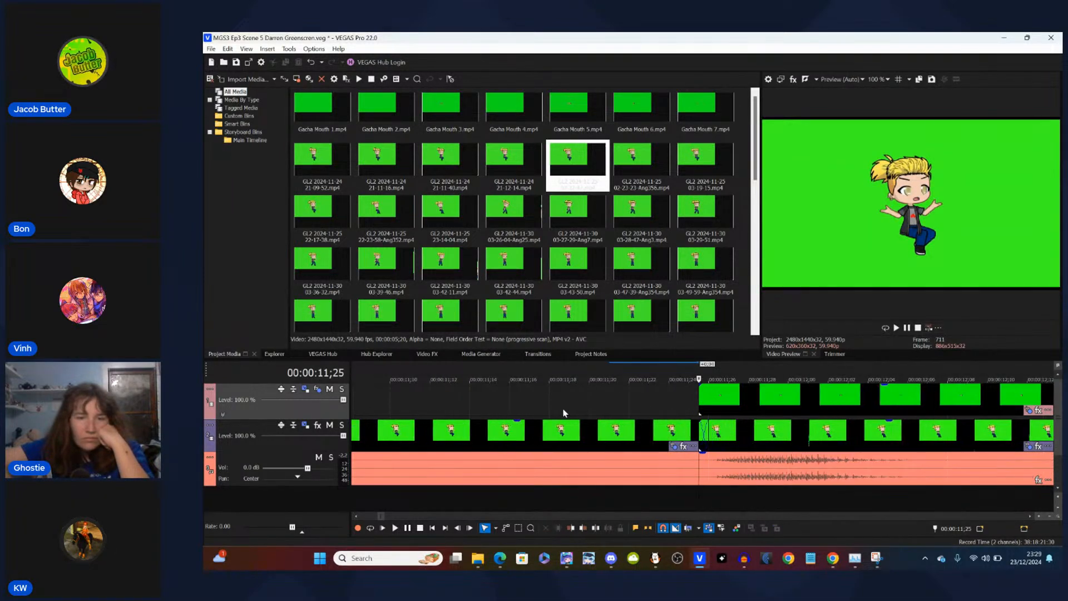
scroll(564, 413, down, 3)
click(568, 408)
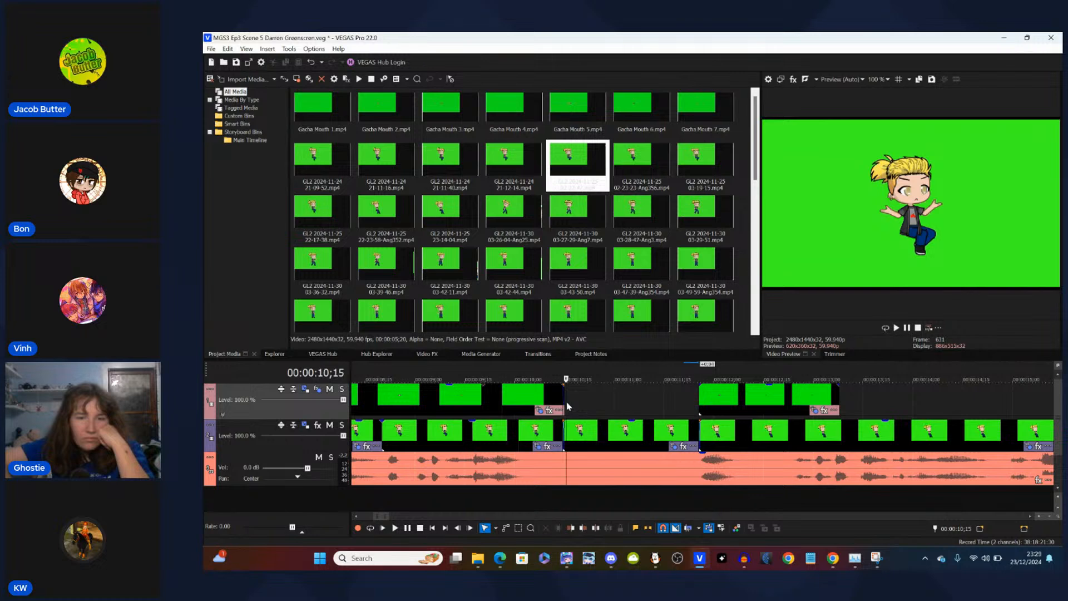
- Place the cursor at the end of the mouth clip at 00:00:10;15 and open track motion for the mouth track
scroll(567, 408, up, 8)
click(685, 403)
click(304, 392)
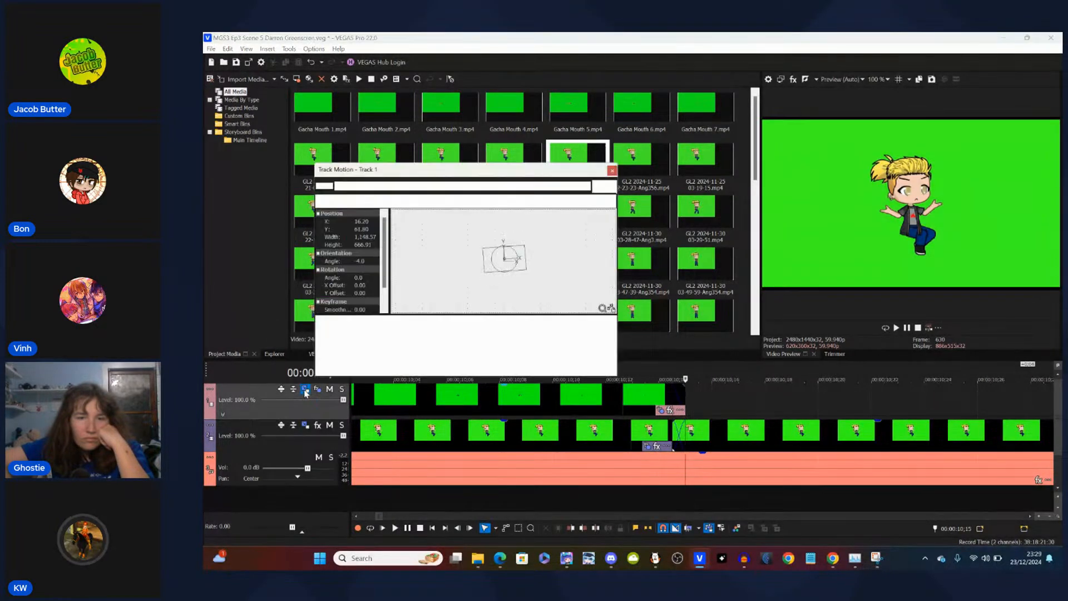
click(426, 369)
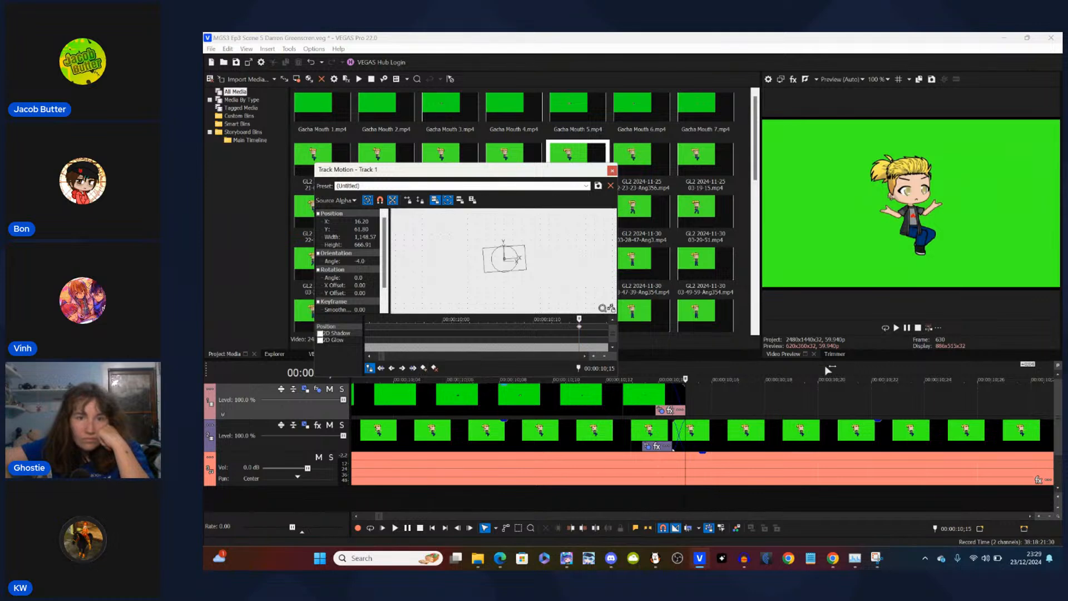
- Make the mouth clip at 00:00:11;25 start slightly later, at 00:00:11;26, and place the cursor at its new start
click(855, 394)
scroll(855, 394, down, 8)
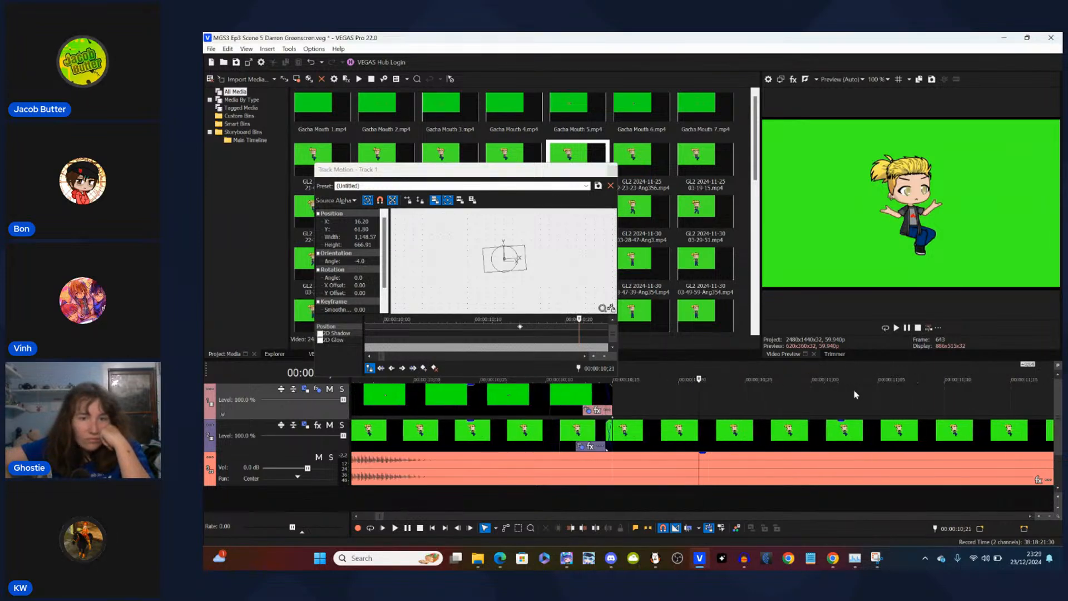
click(783, 397)
scroll(782, 396, up, 2)
scroll(783, 396, up, 3)
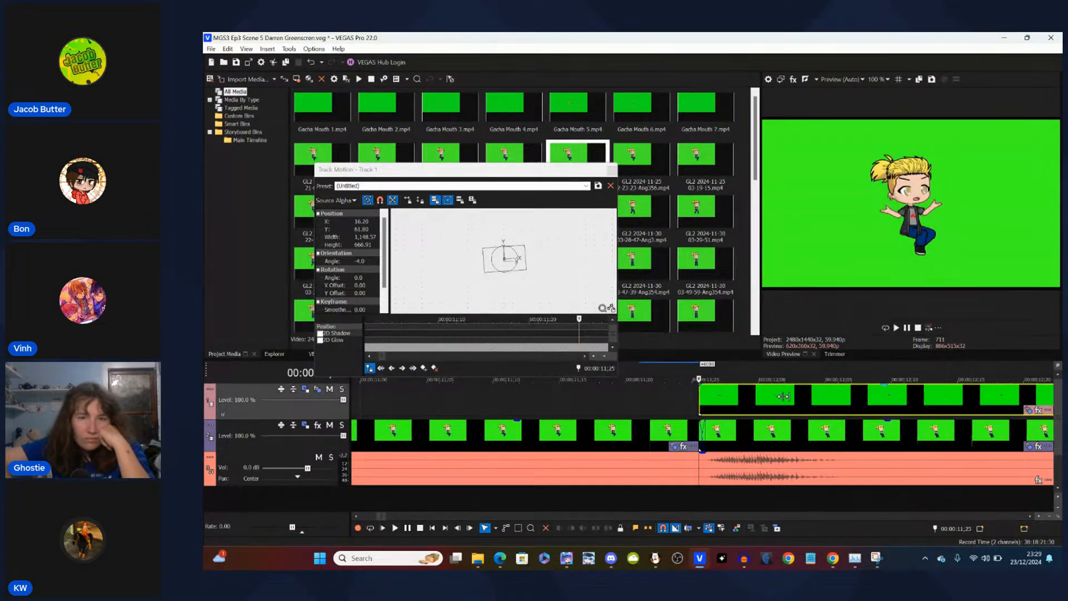
drag(721, 406, 734, 406)
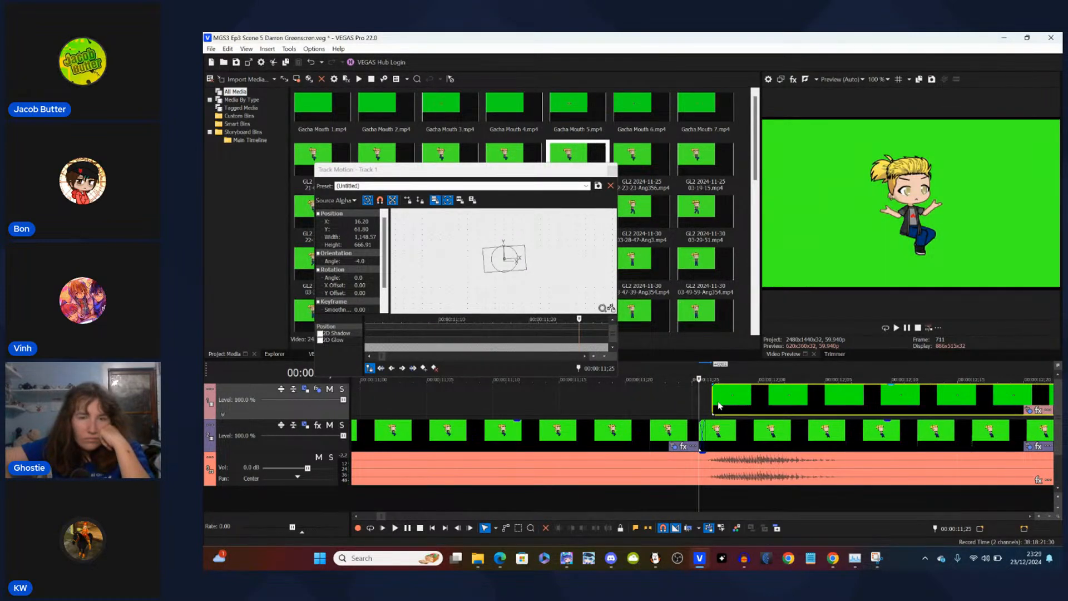
click(714, 403)
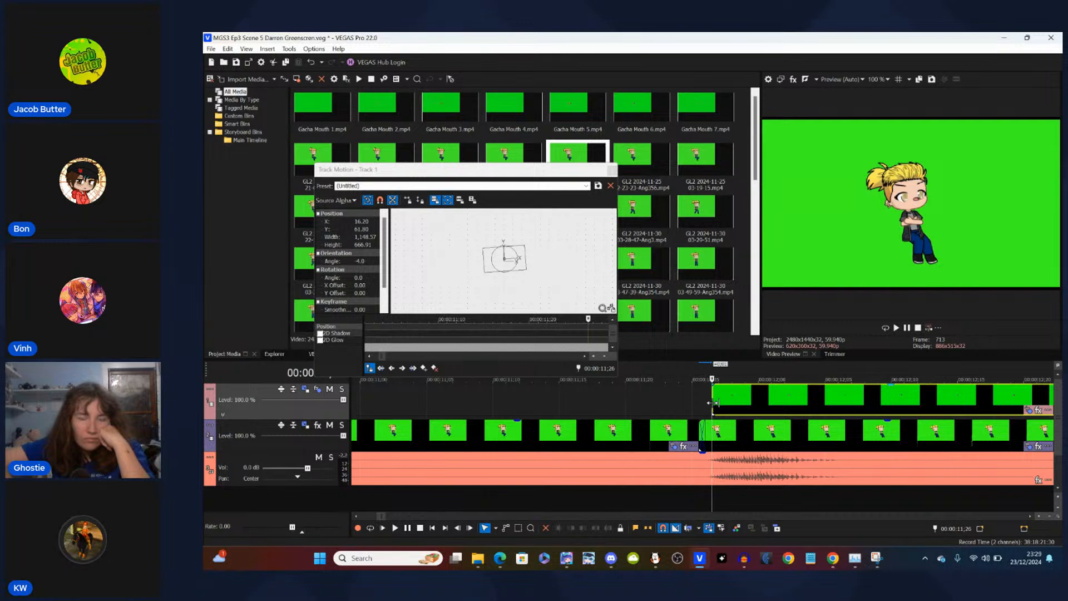
- Move a later crossed-arms character clip back into the gap after the first group and place the cursor over it at 00:00:20;09
scroll(714, 405, down, 5)
key(space)
scroll(813, 409, down, 4)
scroll(799, 401, down, 3)
drag(765, 436, 476, 441)
click(478, 408)
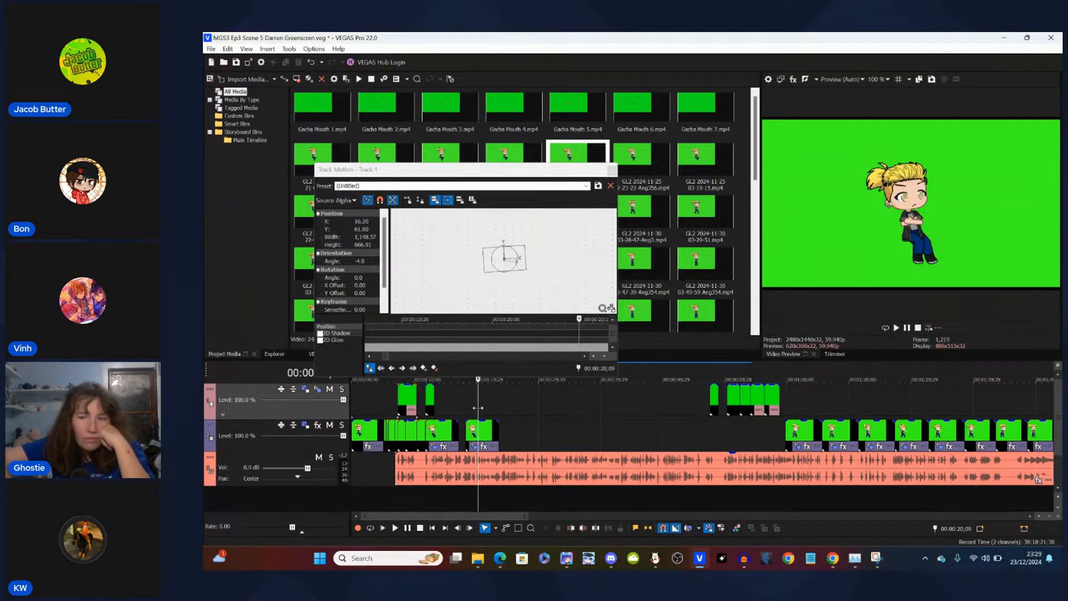
- Move the mouth clip from 00:00:11;26 to start at 00:00:20;09 and zoom the video preview to 800%
scroll(478, 409, up, 5)
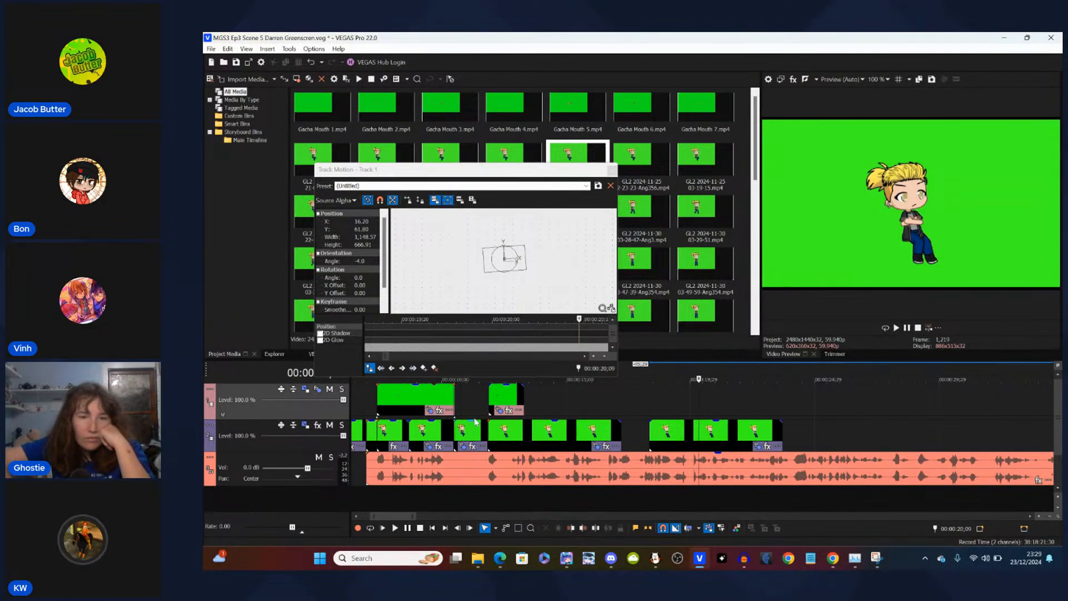
drag(506, 398, 717, 399)
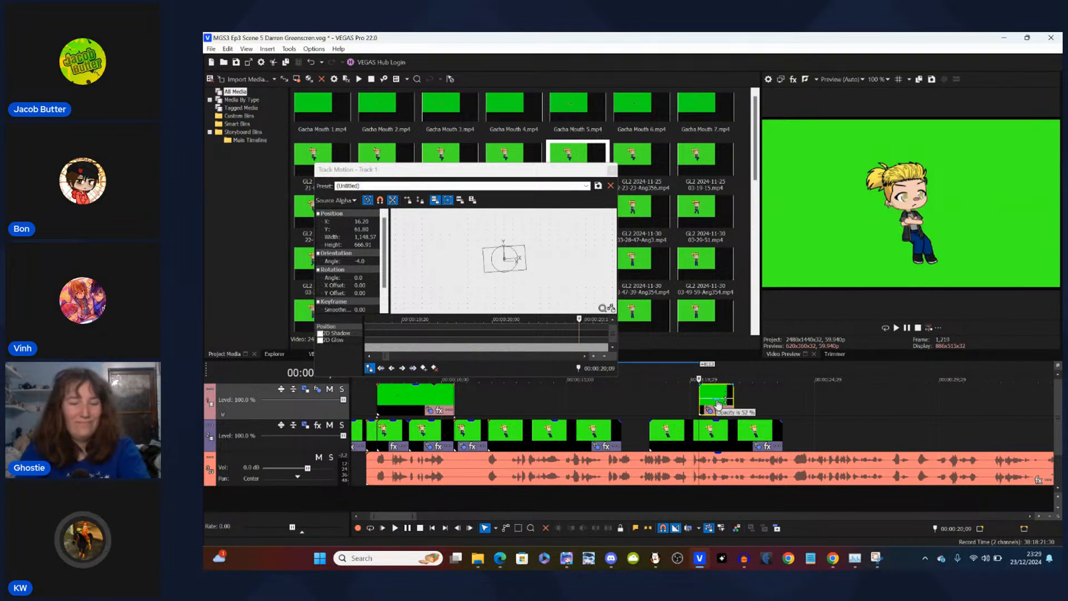
click(878, 79)
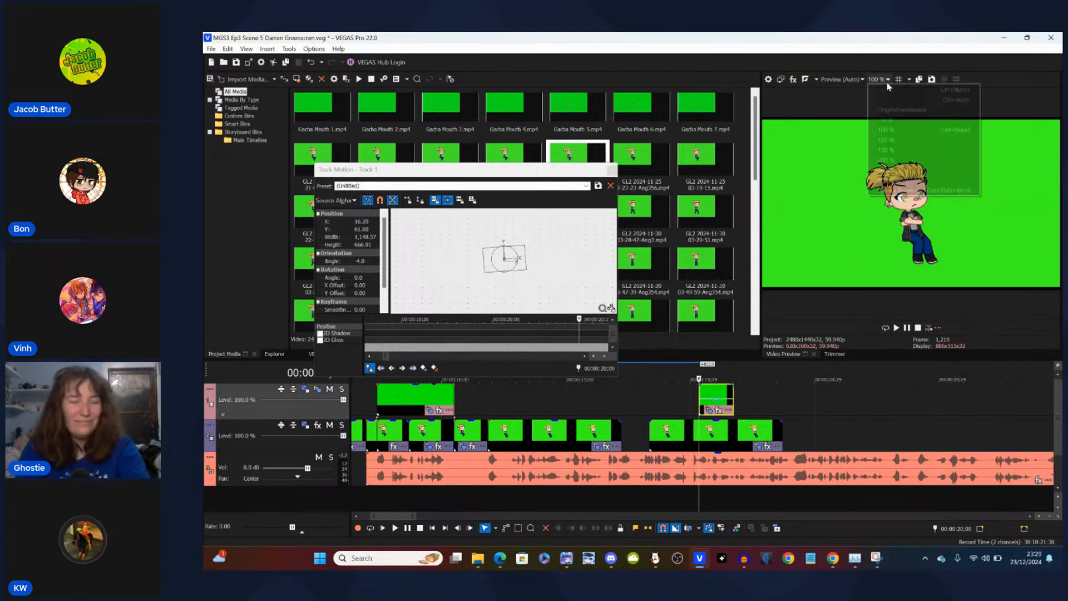
click(896, 180)
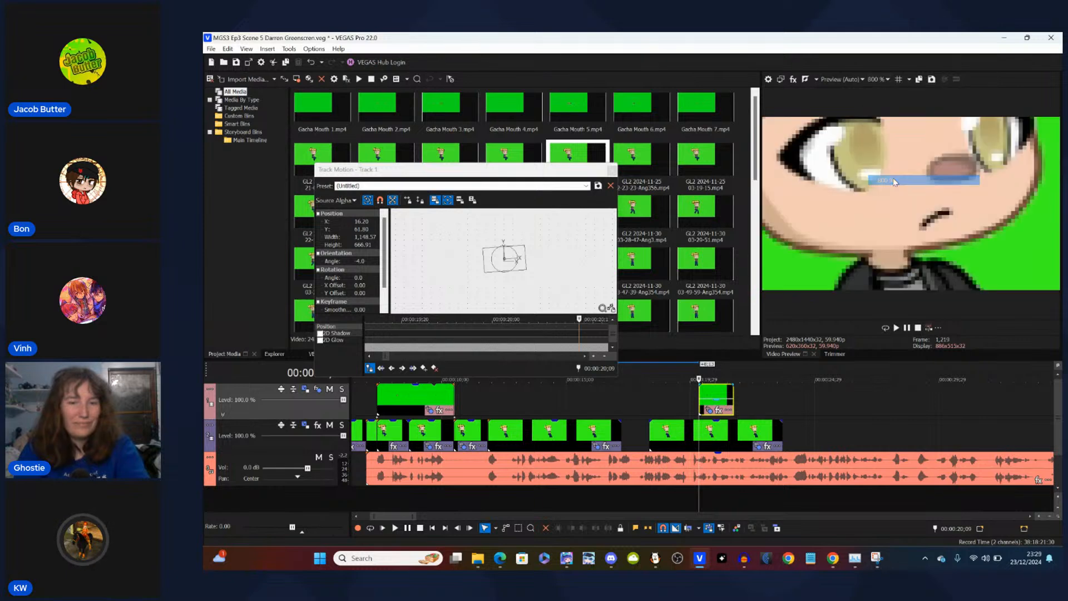
- Reposition the mouth track at 00:00:20;09 to X -2.20, Y 6.59 in track motion and restore its rotation
click(512, 260)
drag(512, 260, 512, 261)
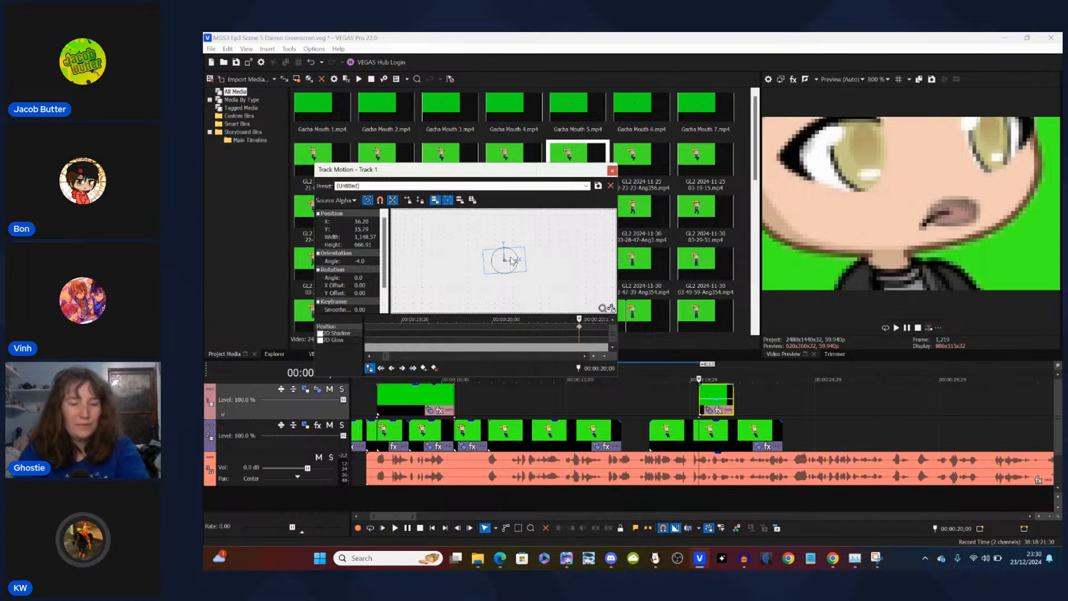
drag(512, 260, 511, 260)
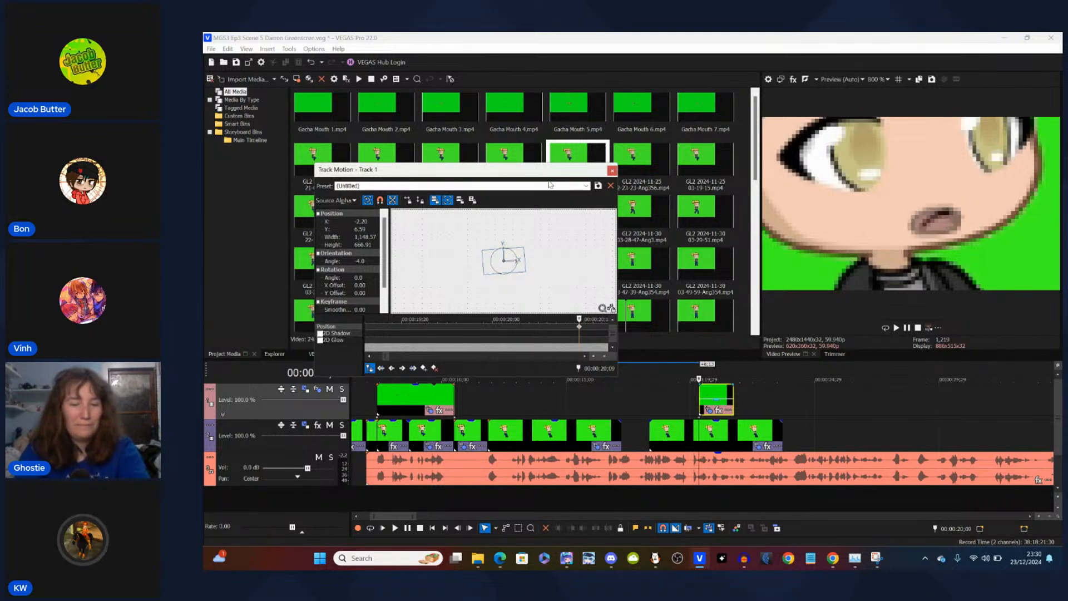
drag(559, 180, 415, 146)
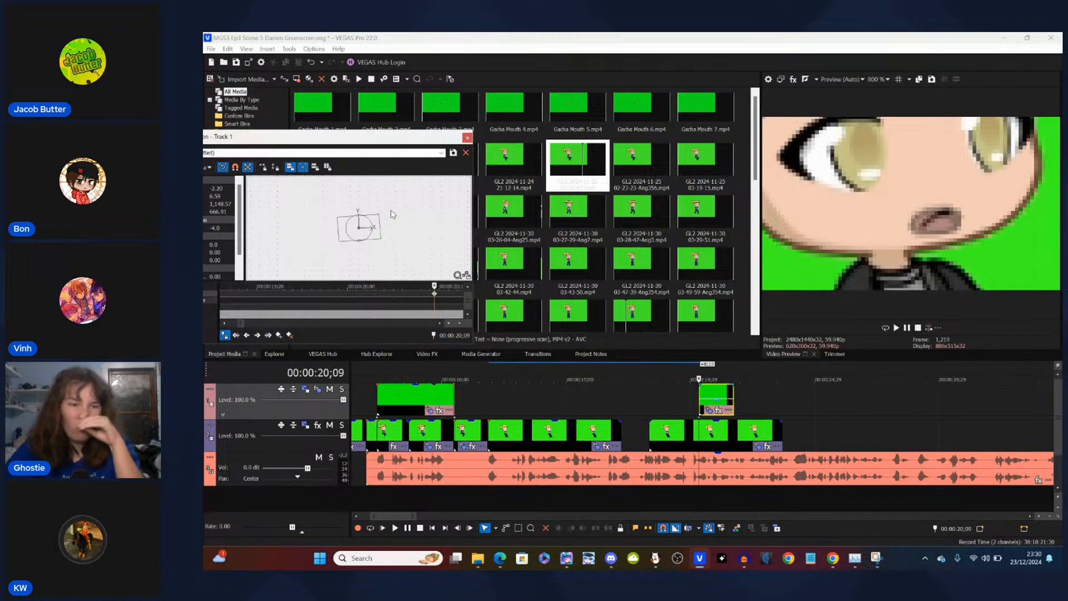
right_click(358, 234)
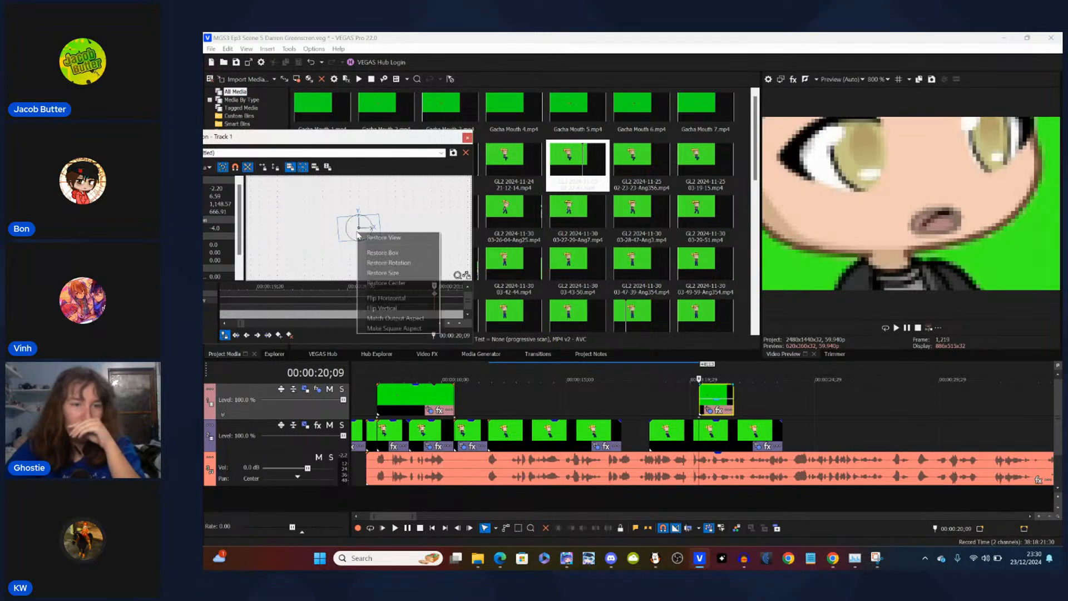
click(410, 264)
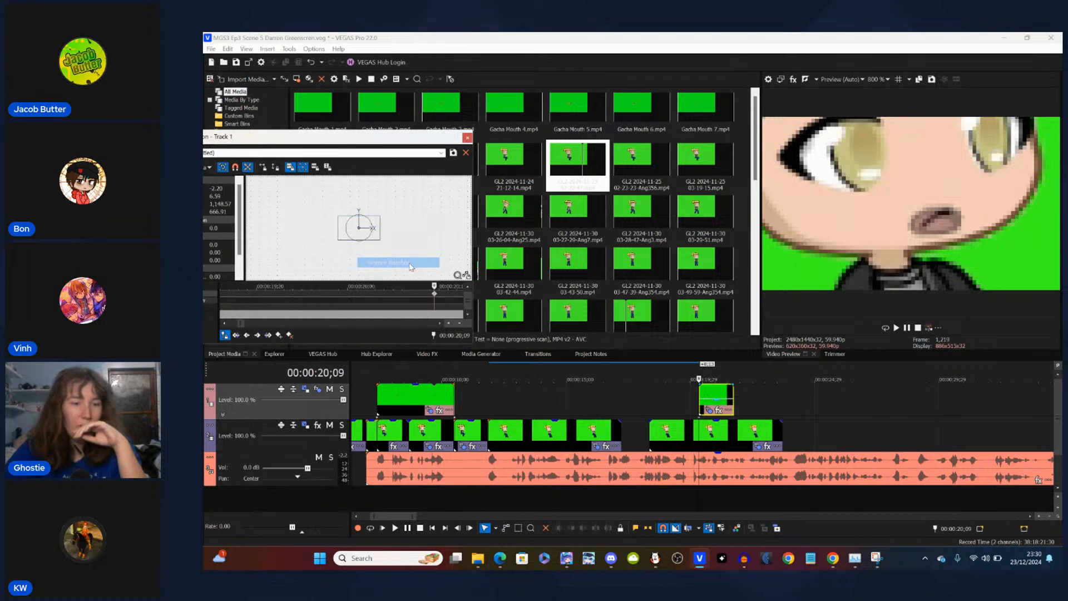
- Check the Pan/Crop settings and presets of the Gacha Mouth 2 clip, and close the Pan/Crop and track motion windows
click(713, 416)
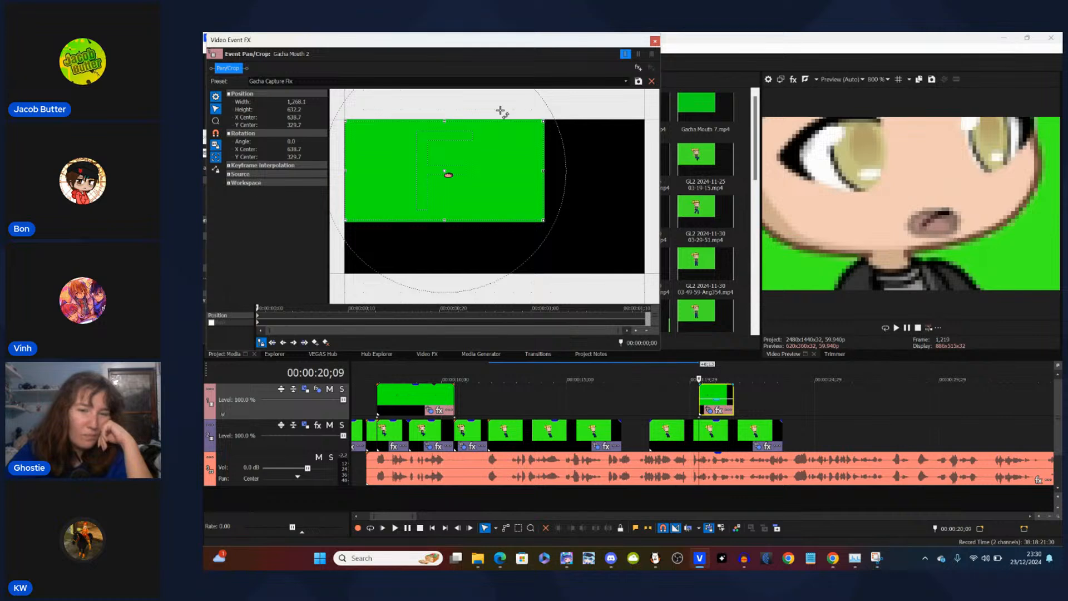
click(626, 81)
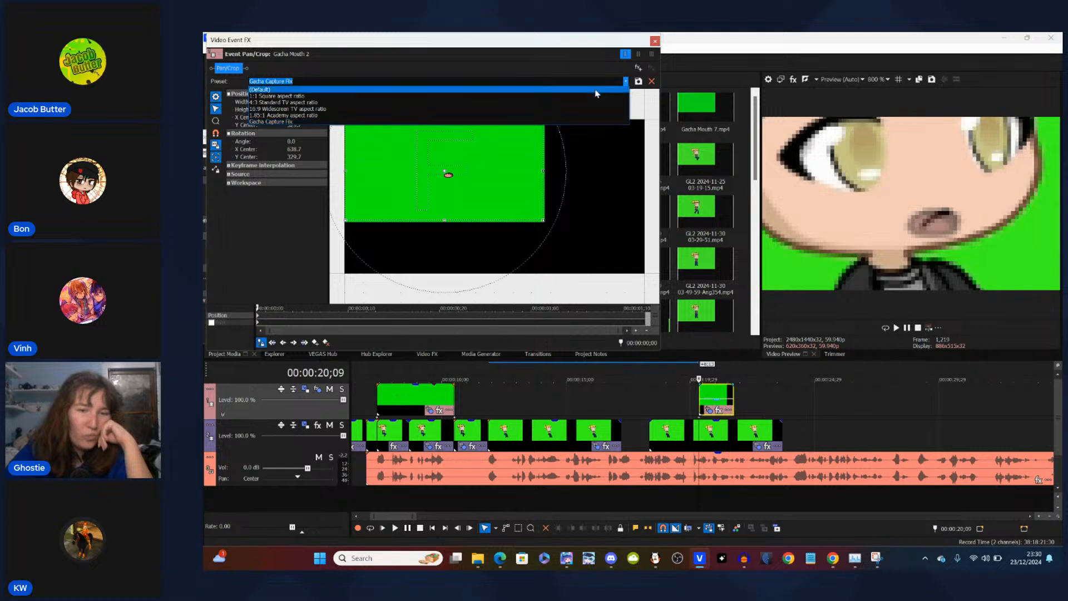
click(655, 42)
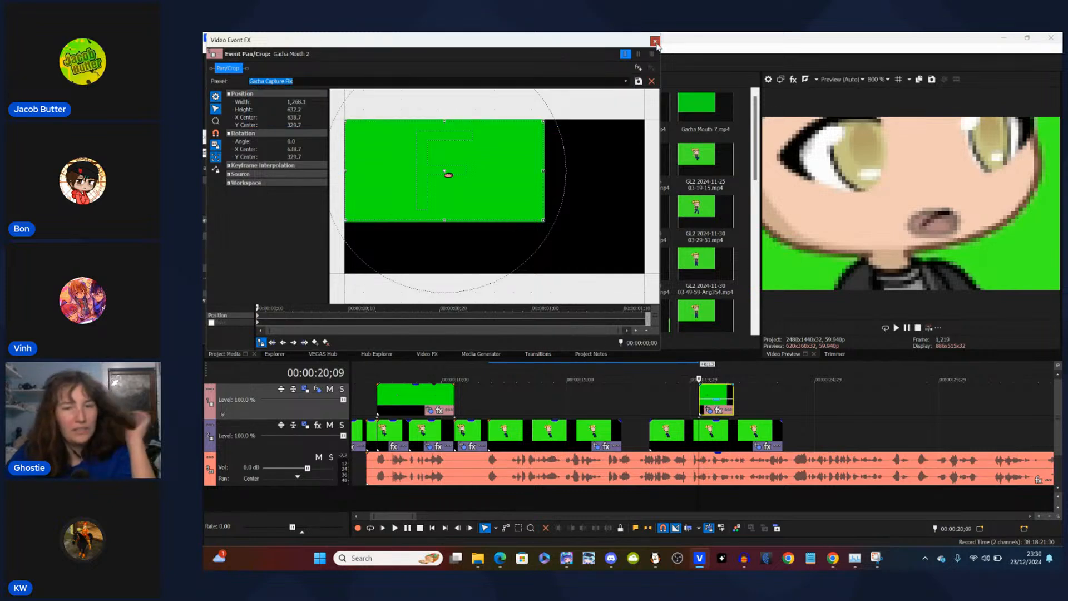
click(655, 41)
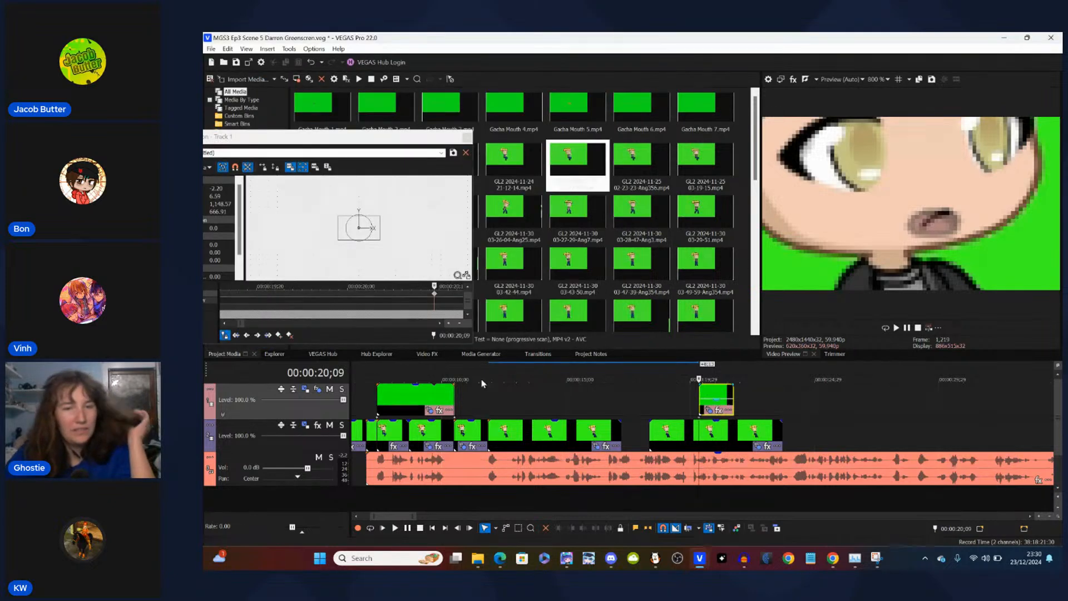
click(468, 138)
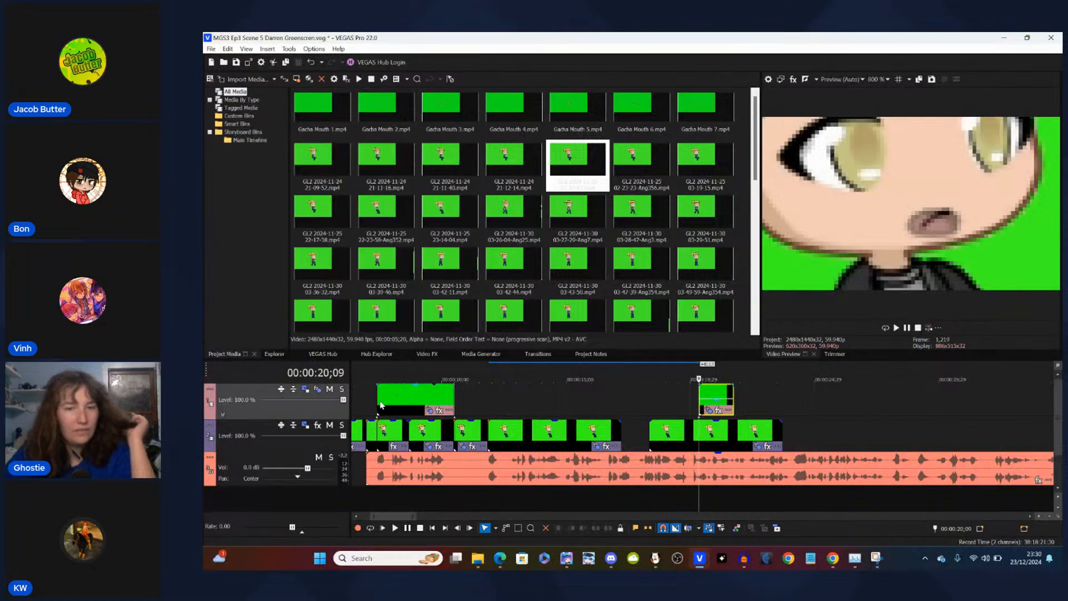
- Check the track motion at 00:00:07;11 and the Pan/Crop framing of the Gacha Mouth 7 clip
click(382, 405)
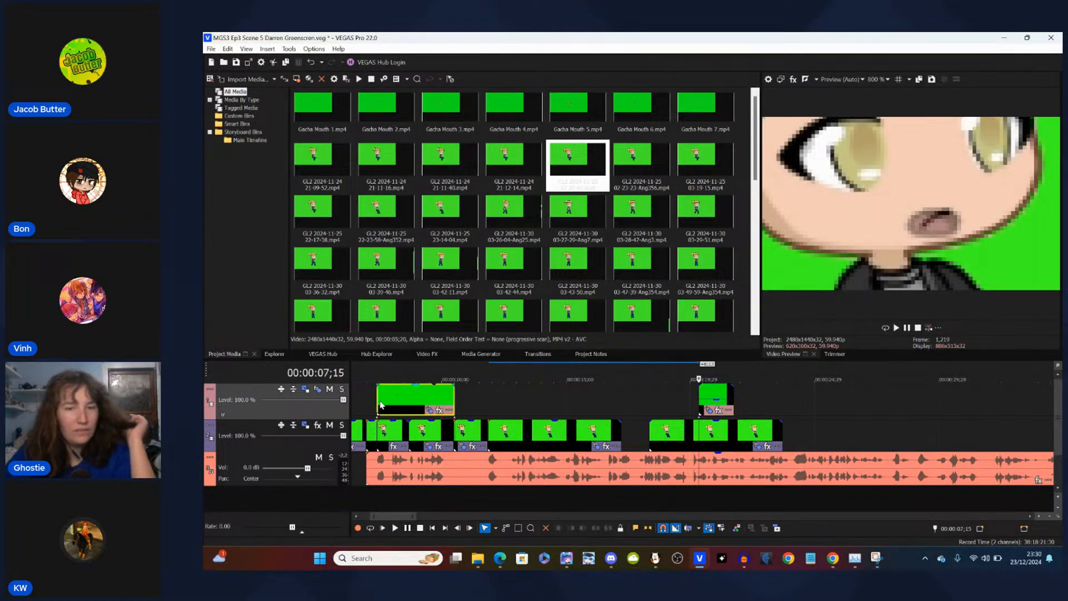
scroll(381, 405, up, 5)
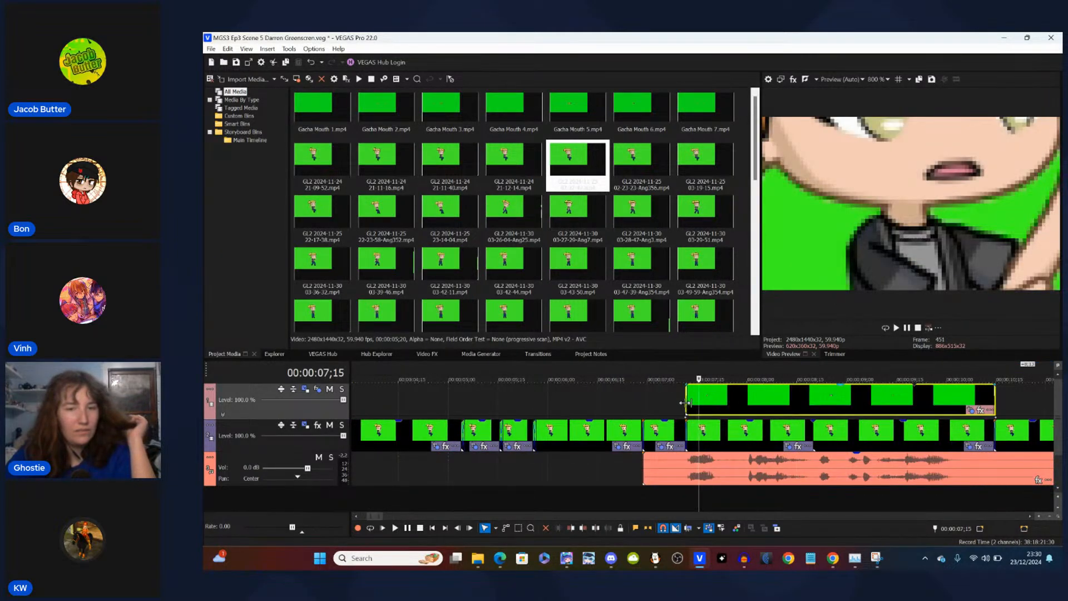
click(684, 403)
click(306, 389)
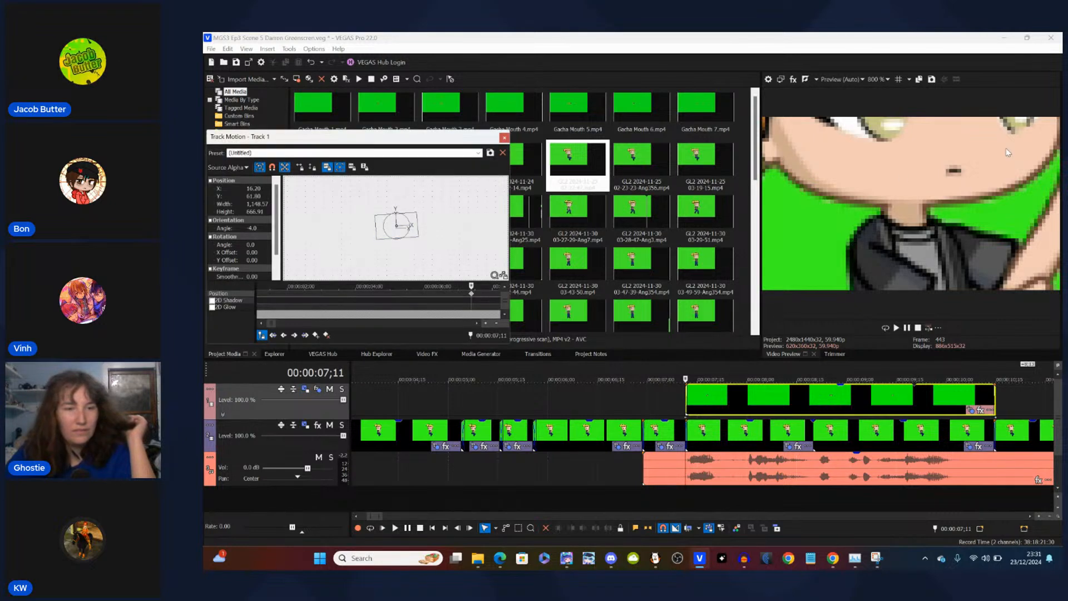
click(504, 137)
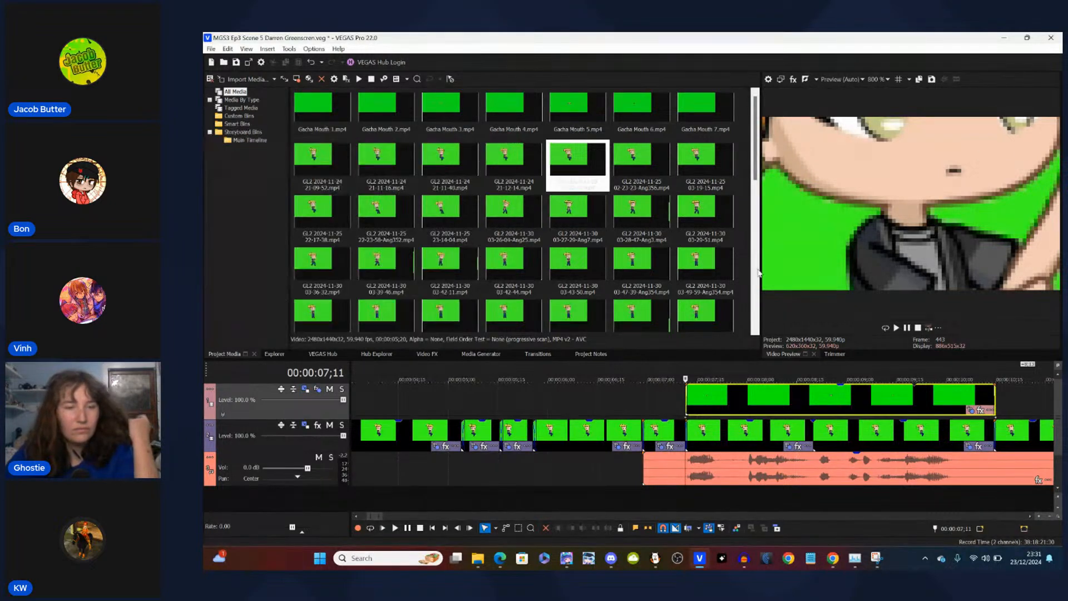
click(971, 412)
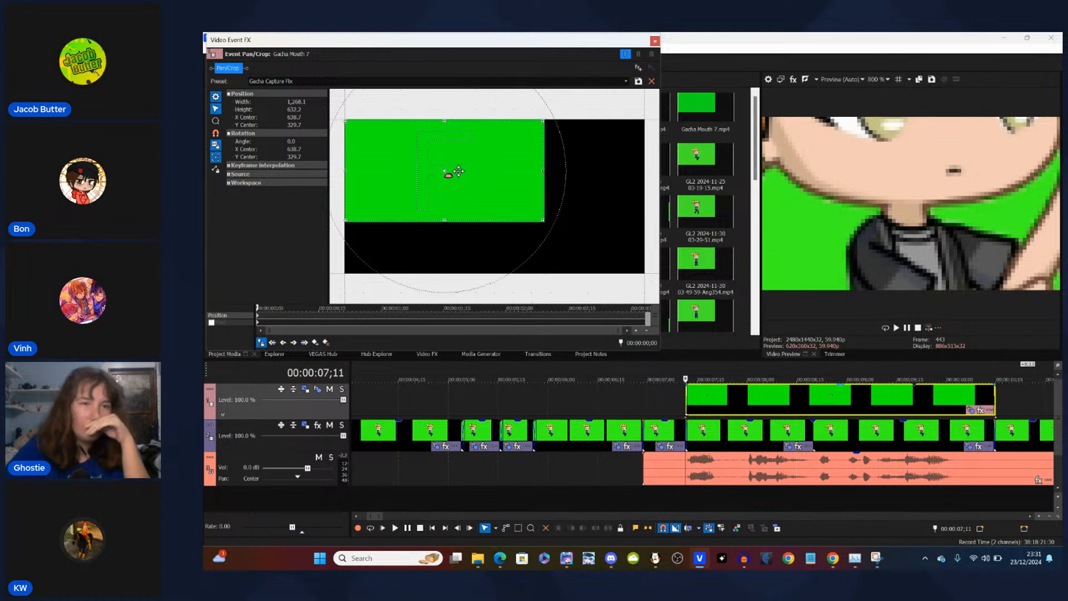
click(655, 41)
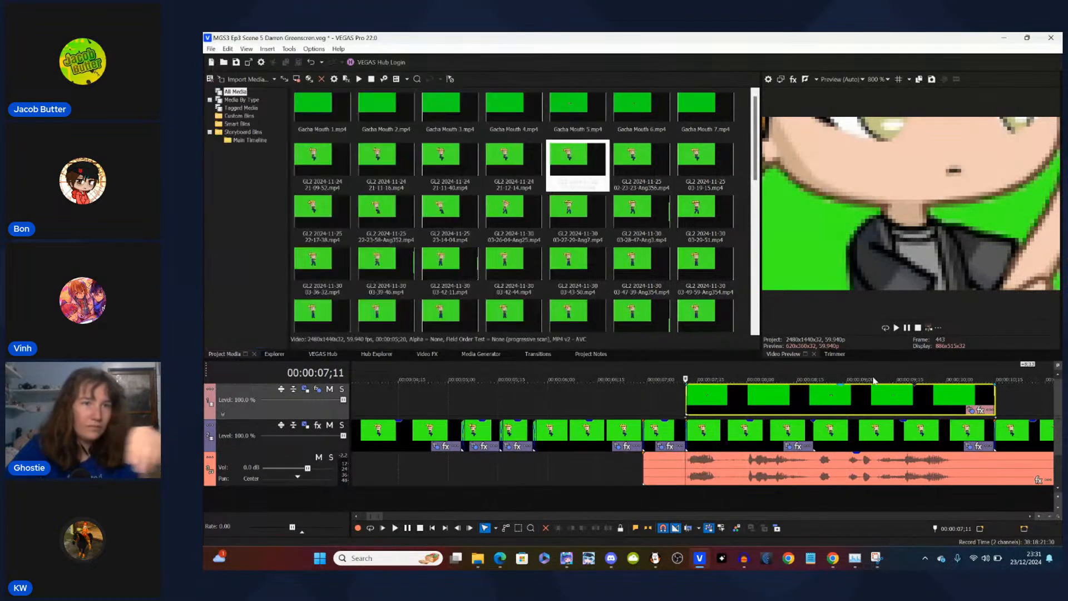
- Compare the preview just after the first mouth clip, at 00:00:10;20, with the moved mouth clip at 00:00:20;17
click(1017, 405)
scroll(834, 407, down, 10)
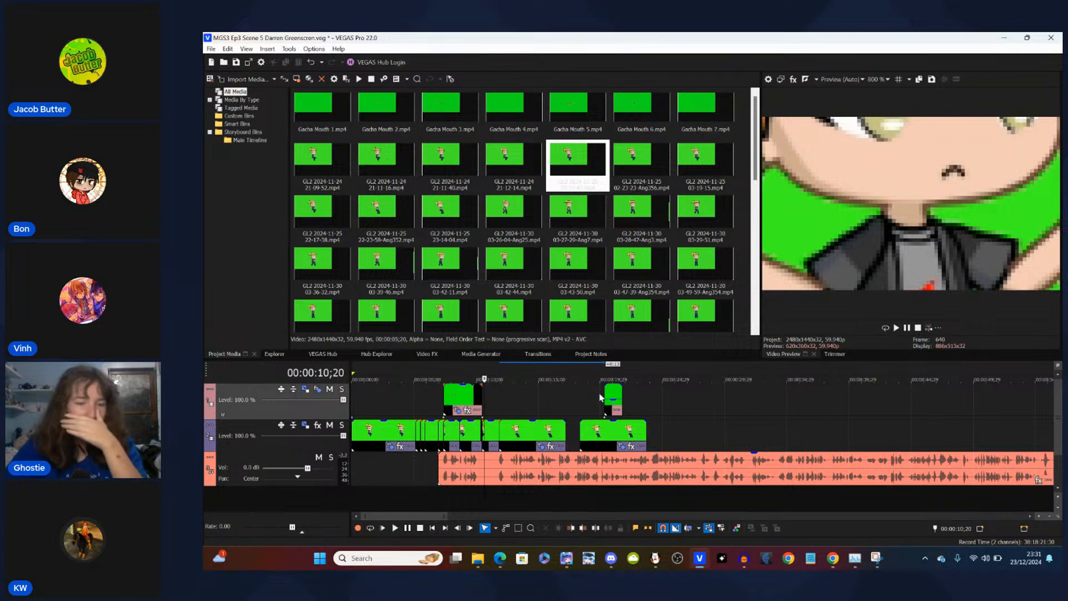
click(612, 394)
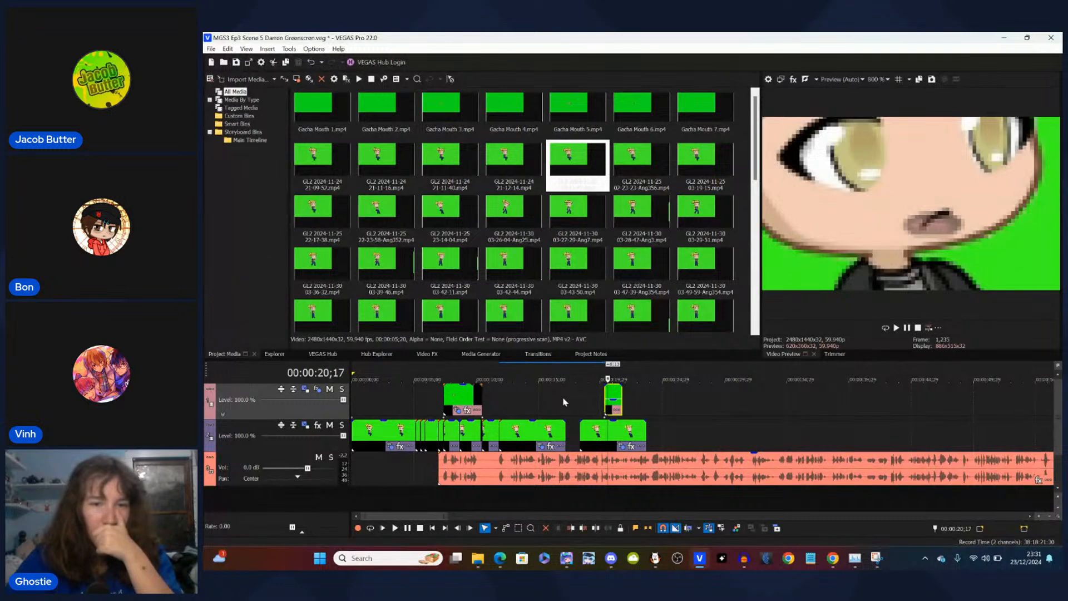
scroll(564, 402, up, 4)
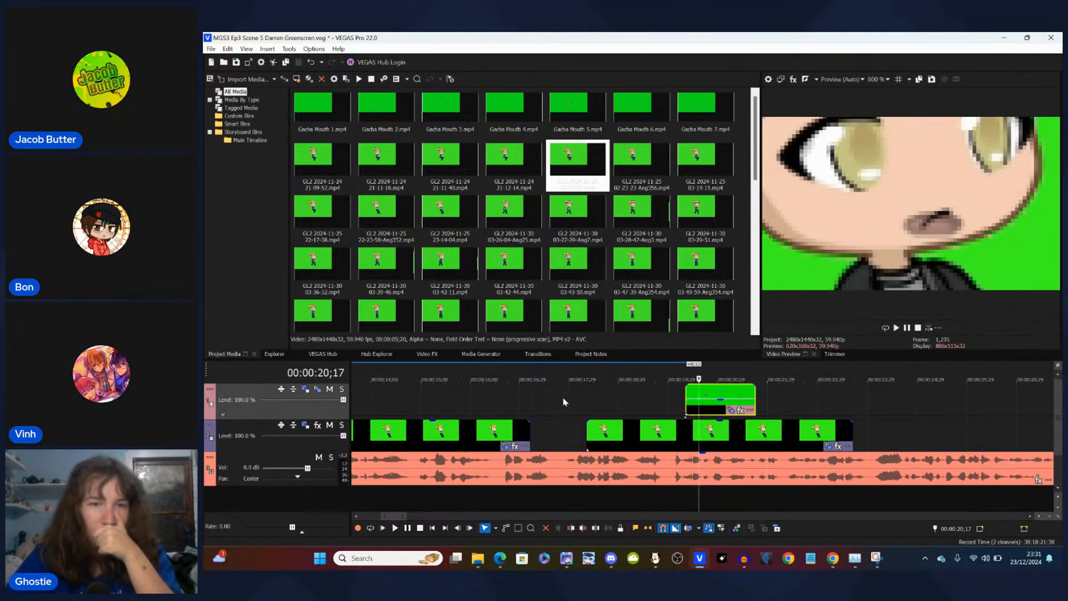
scroll(563, 401, down, 4)
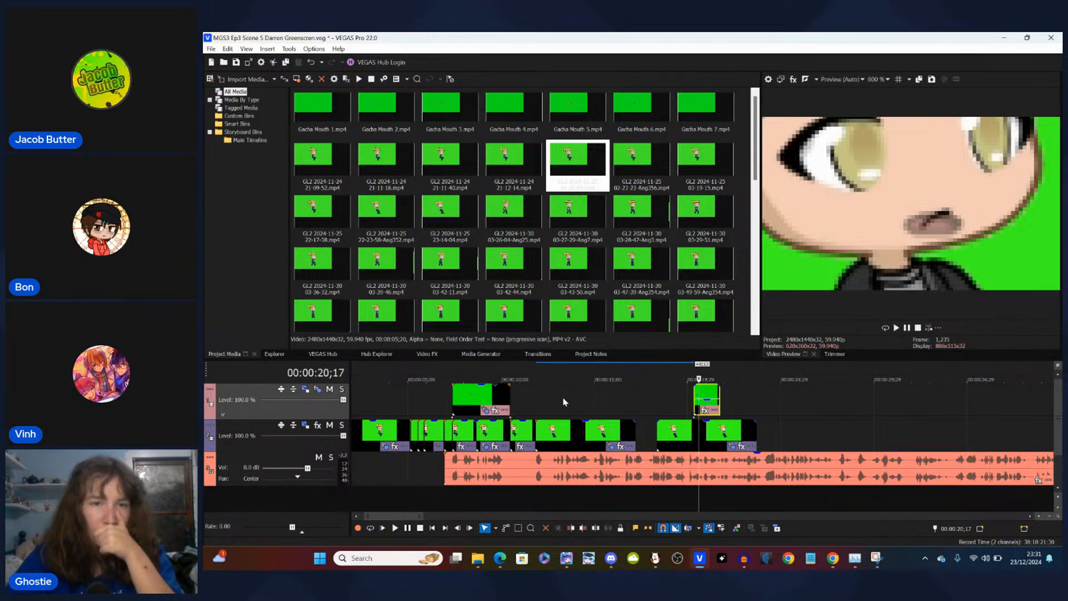
scroll(653, 420, up, 3)
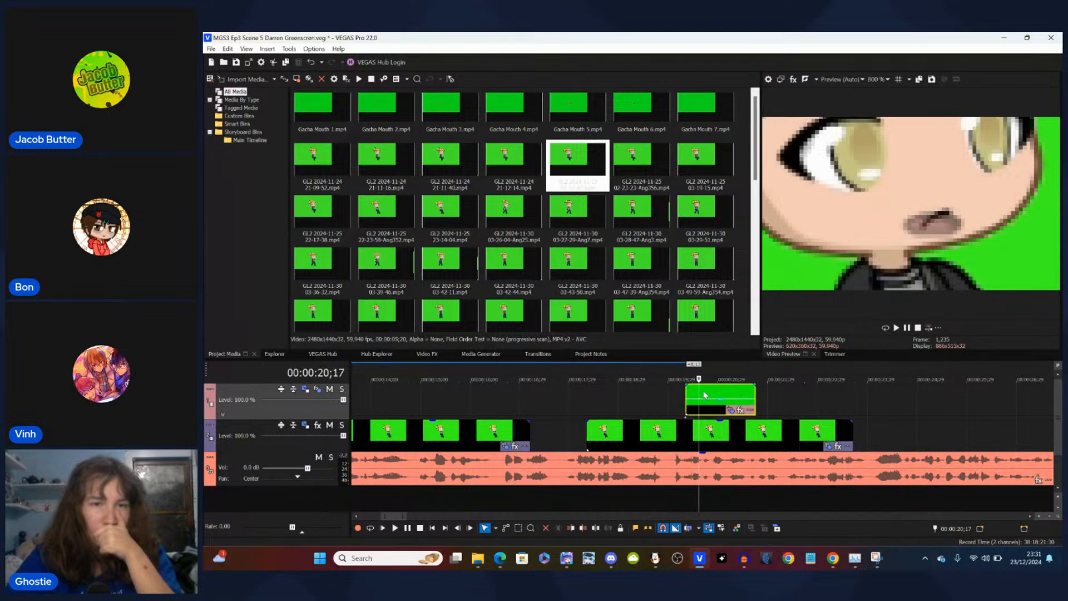
click(502, 393)
scroll(503, 395, down, 3)
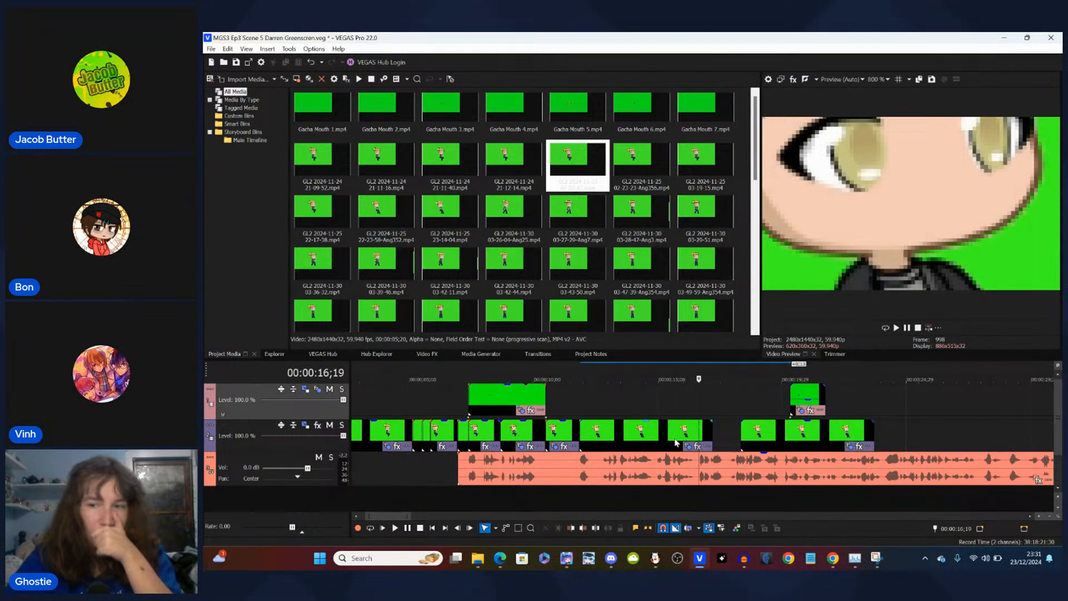
click(638, 402)
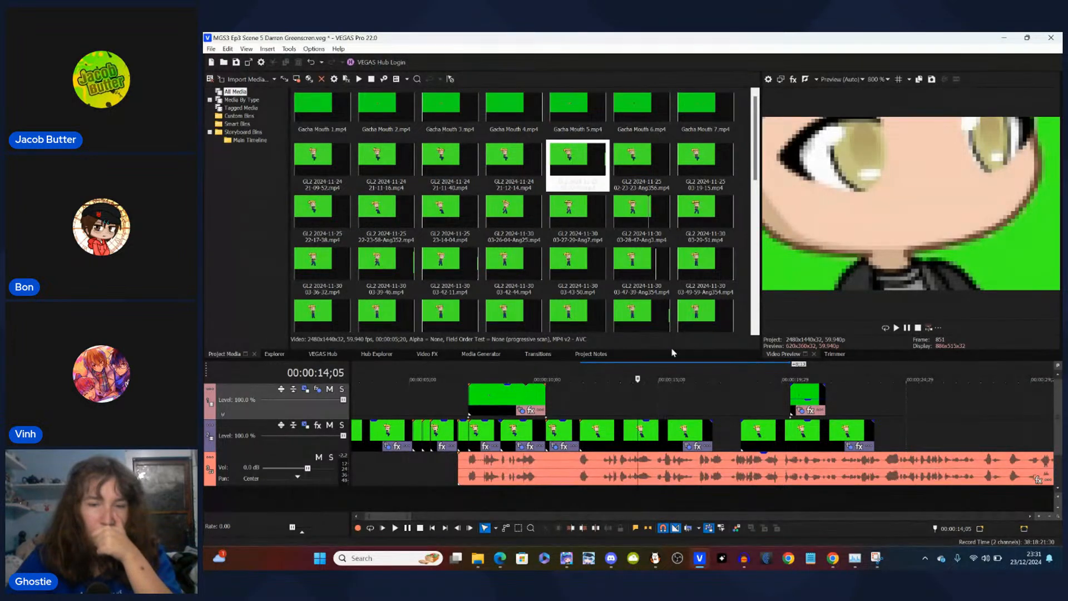
click(371, 238)
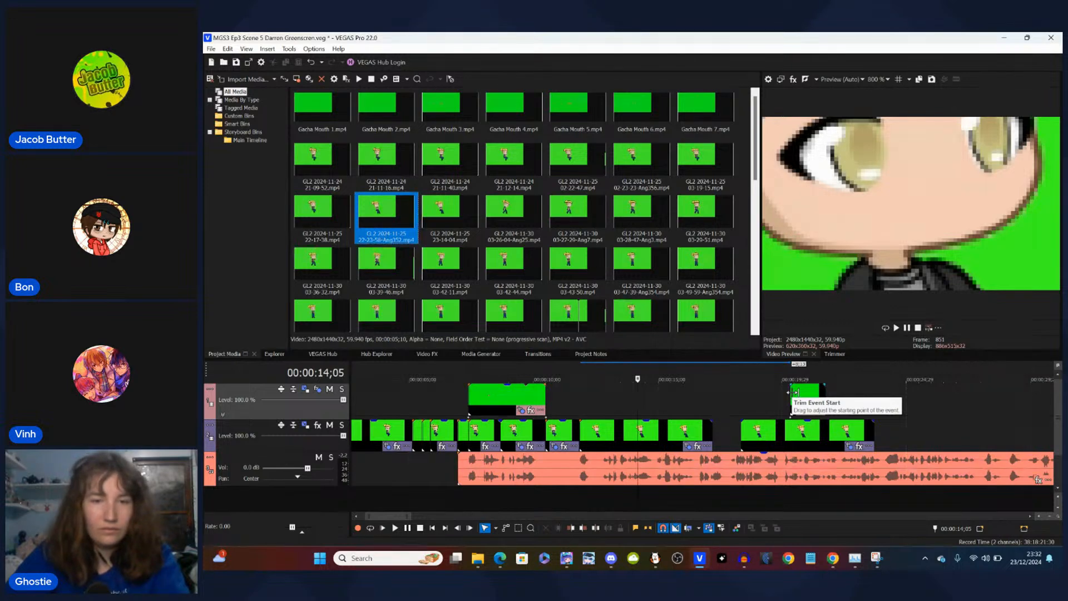
- Select the mouth clip at 00:00:20;09 and set its track motion orientation angle to 352 degrees
click(795, 392)
click(789, 418)
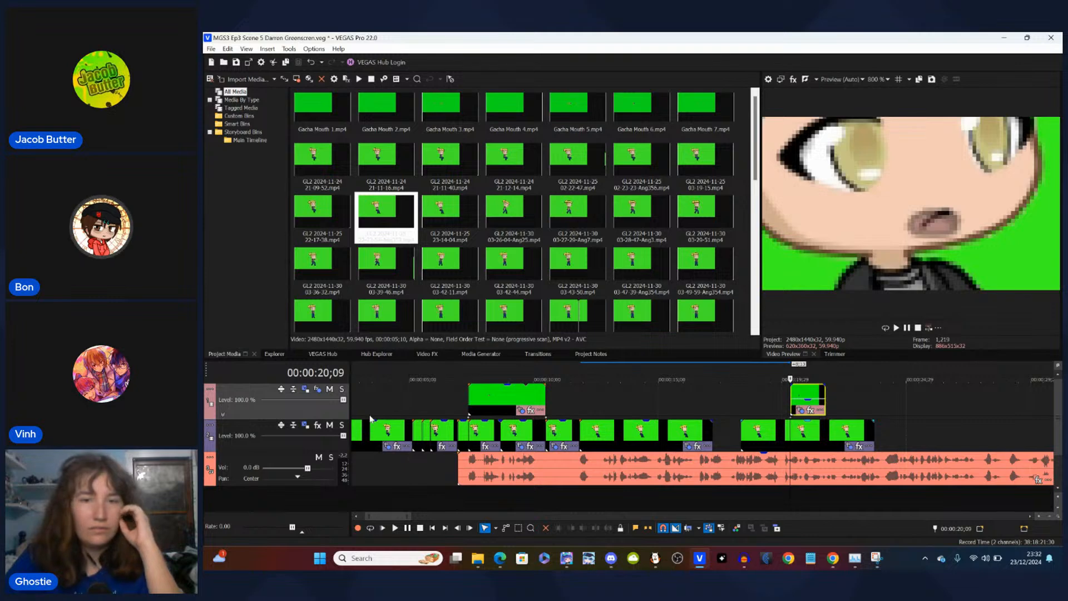
click(305, 389)
click(252, 228)
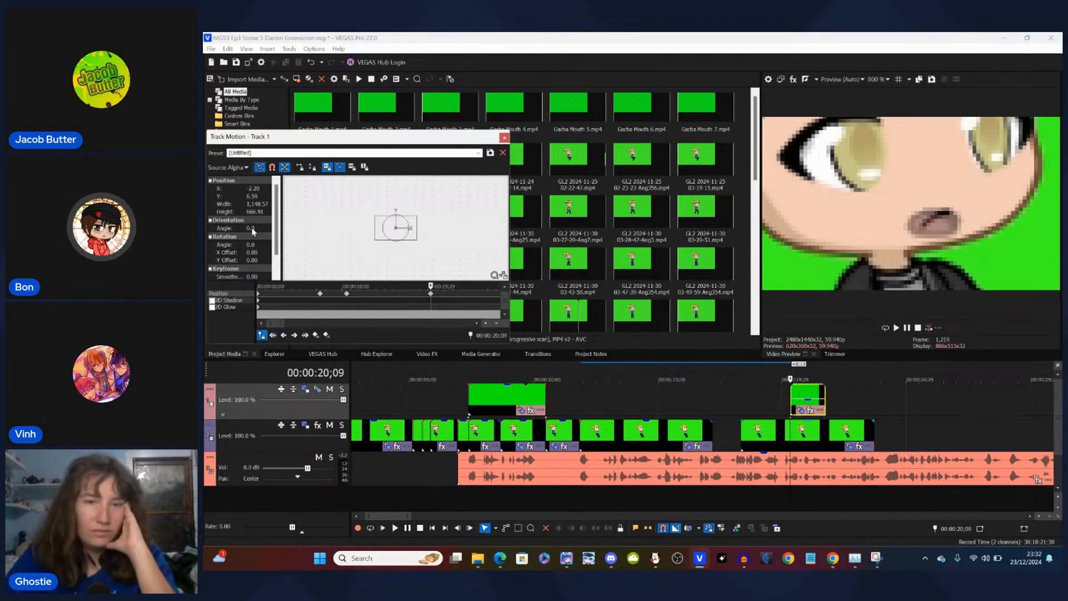
text(62)
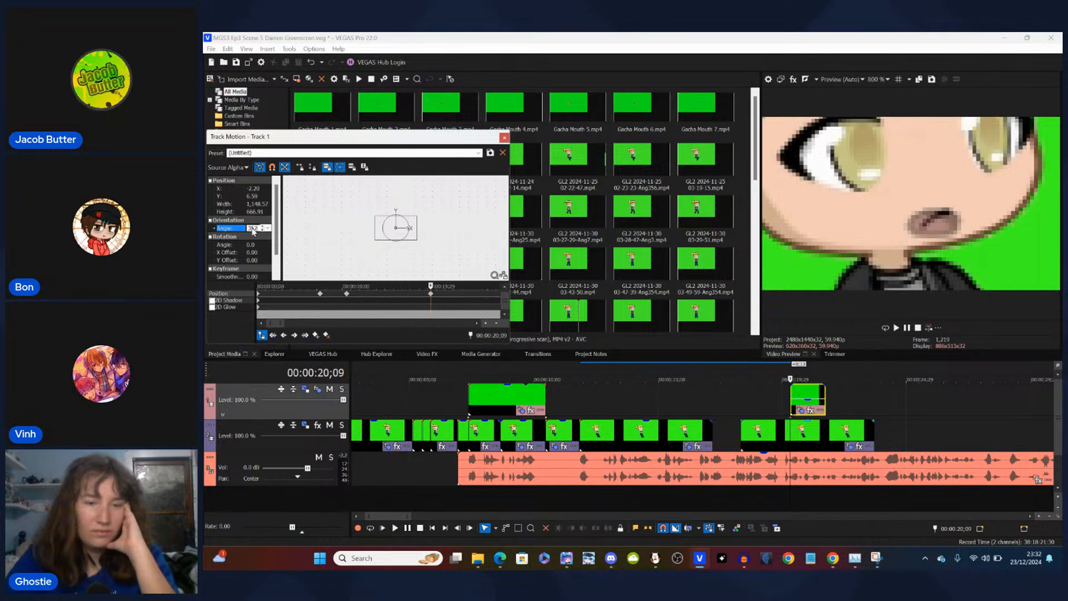
key(Return)
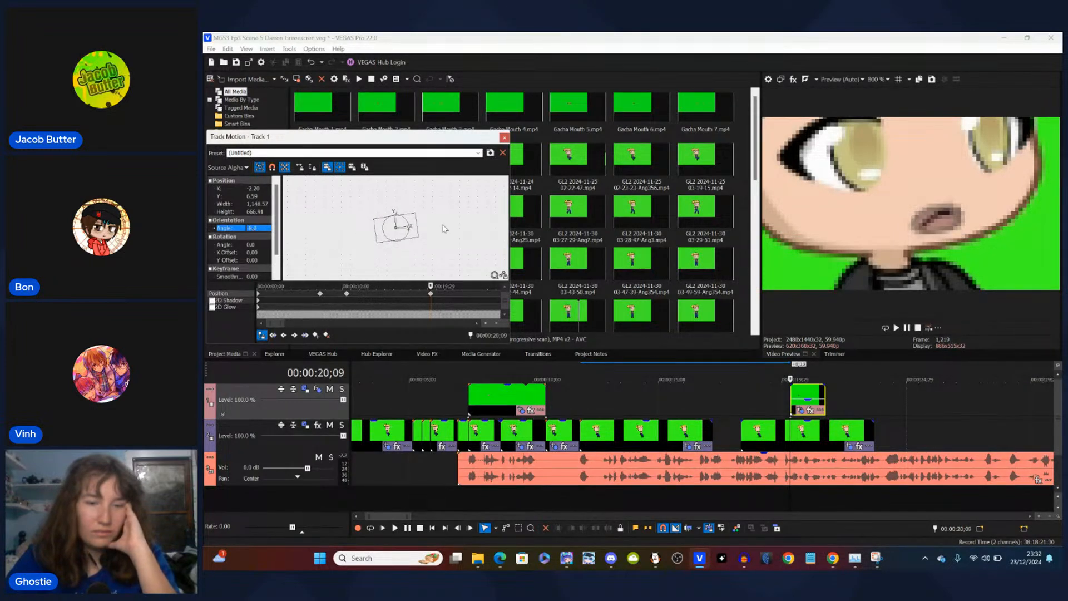
click(505, 139)
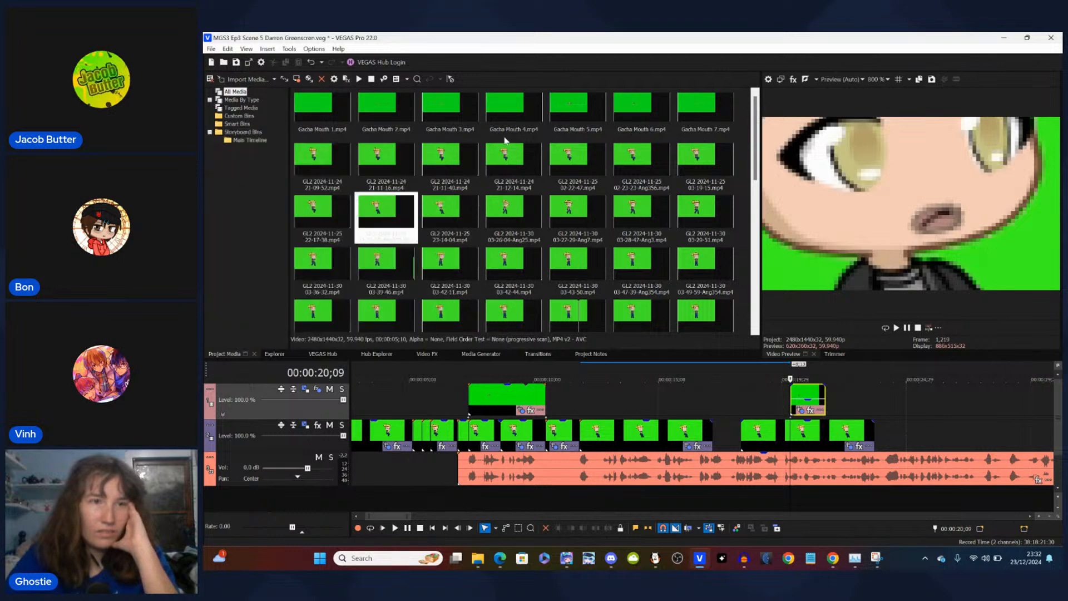
- Step through the frames around 00:00:20;23 to examine how the rotated mouth lines up with the face
click(802, 395)
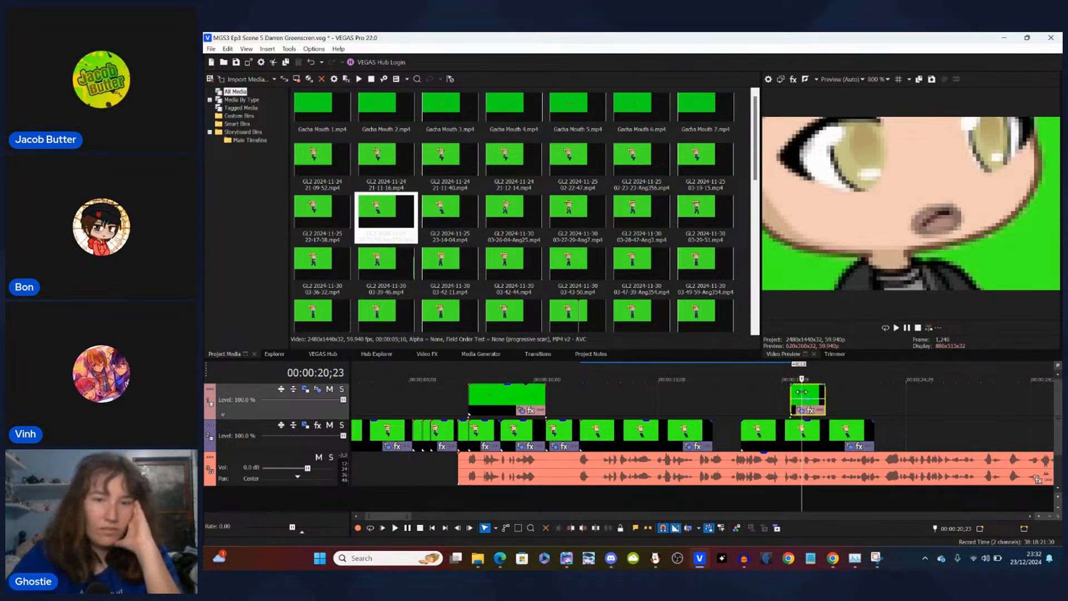
key(alt+Right)
key(alt+Right)
key(alt+Right)
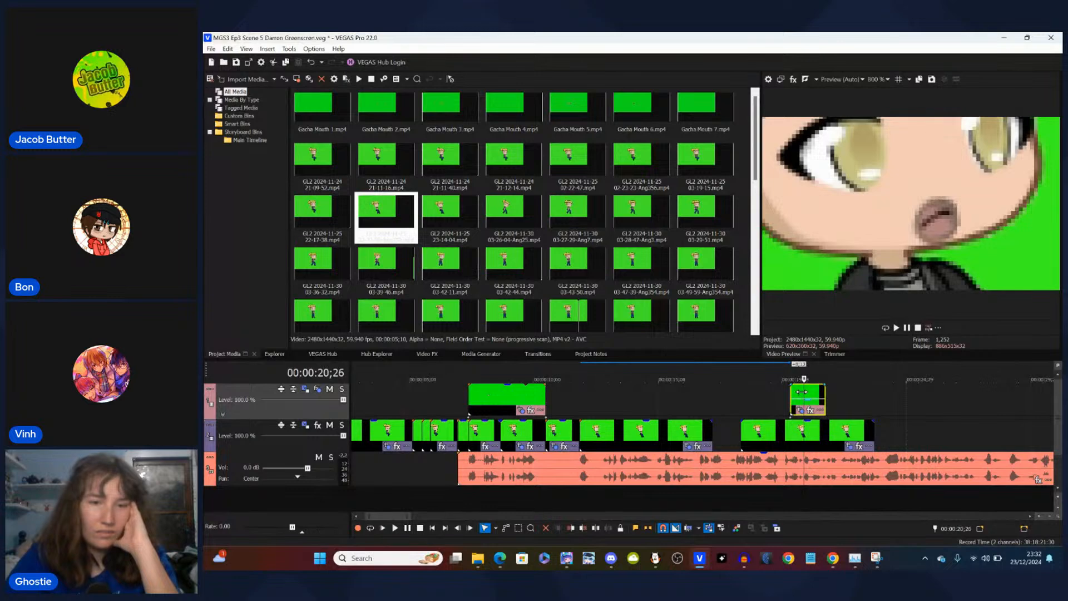
key(alt+Left)
key(alt+Left)
key(alt+Left)
key(alt+Left)
key(alt+Left)
key(alt+Left)
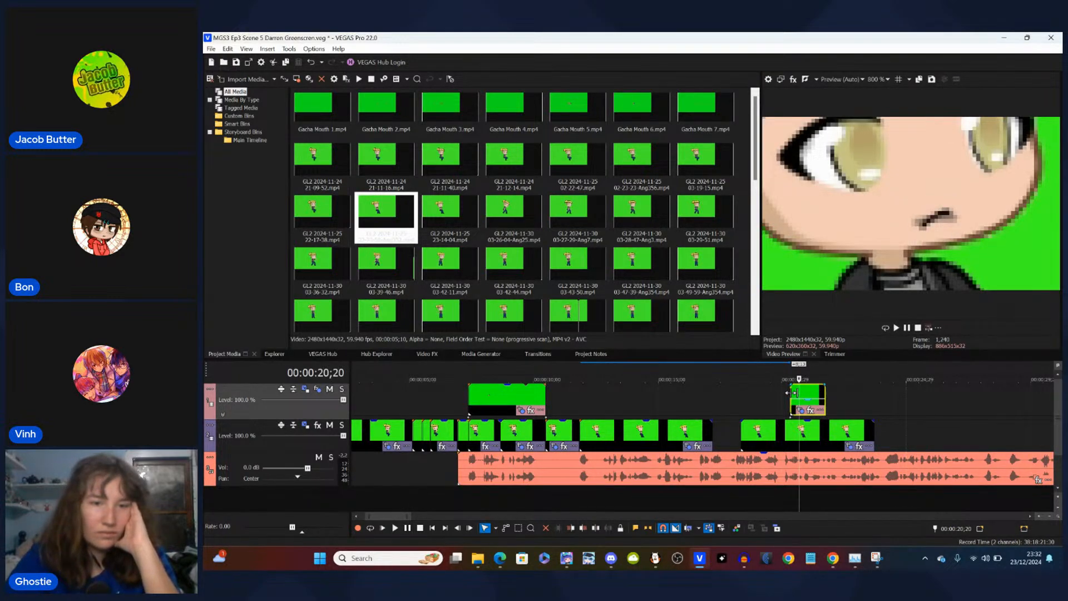
key(alt+Right)
key(alt+Right)
key(alt+Right)
- Move the mouth clip to start at 00:00:18;10 and set its track motion Y position to 8.60
click(794, 392)
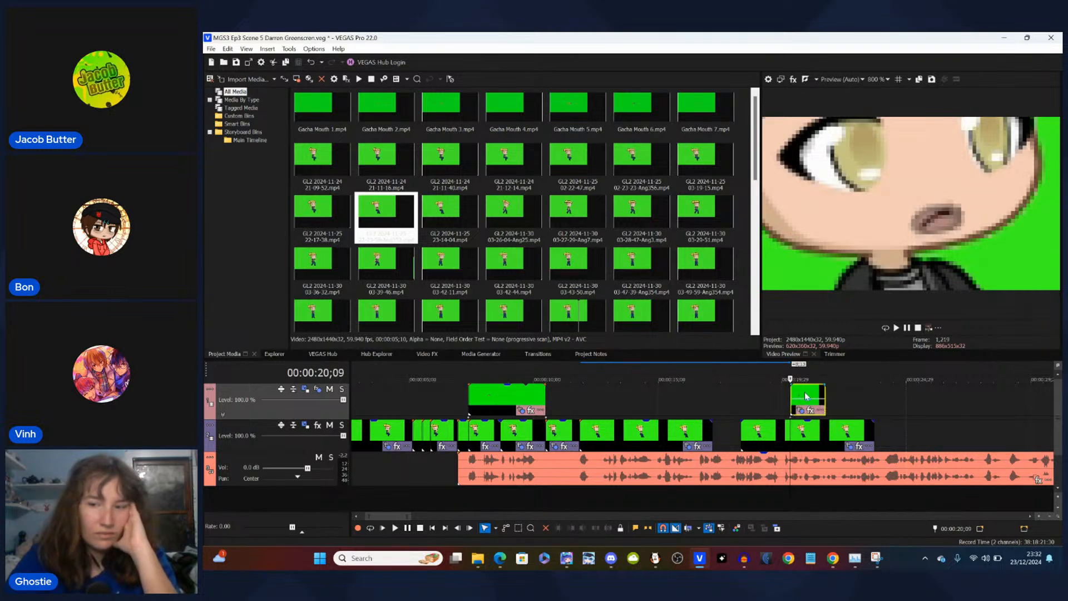
drag(806, 396, 744, 397)
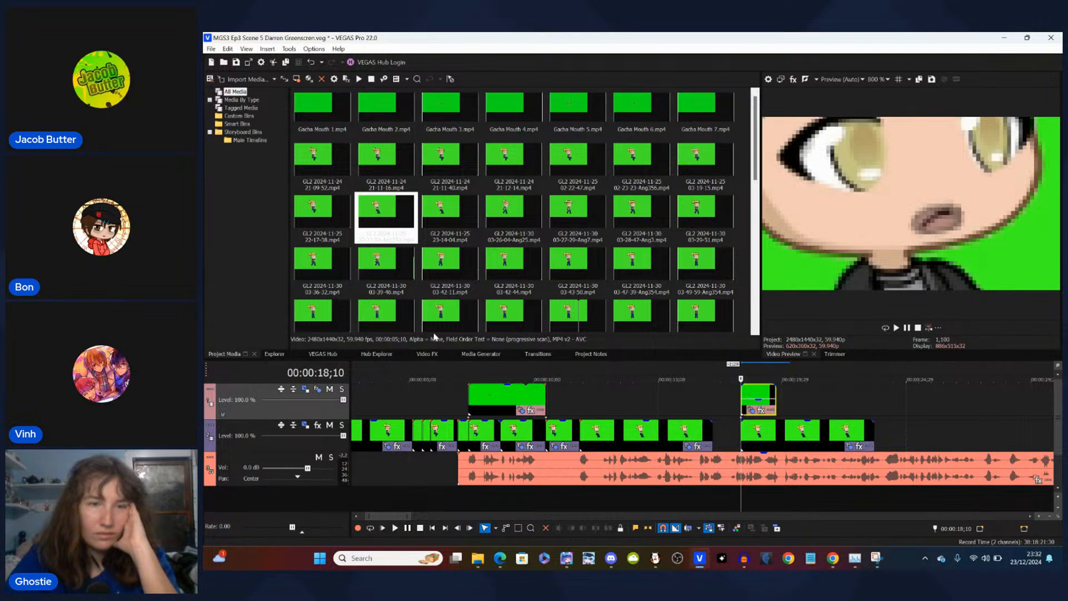
click(306, 390)
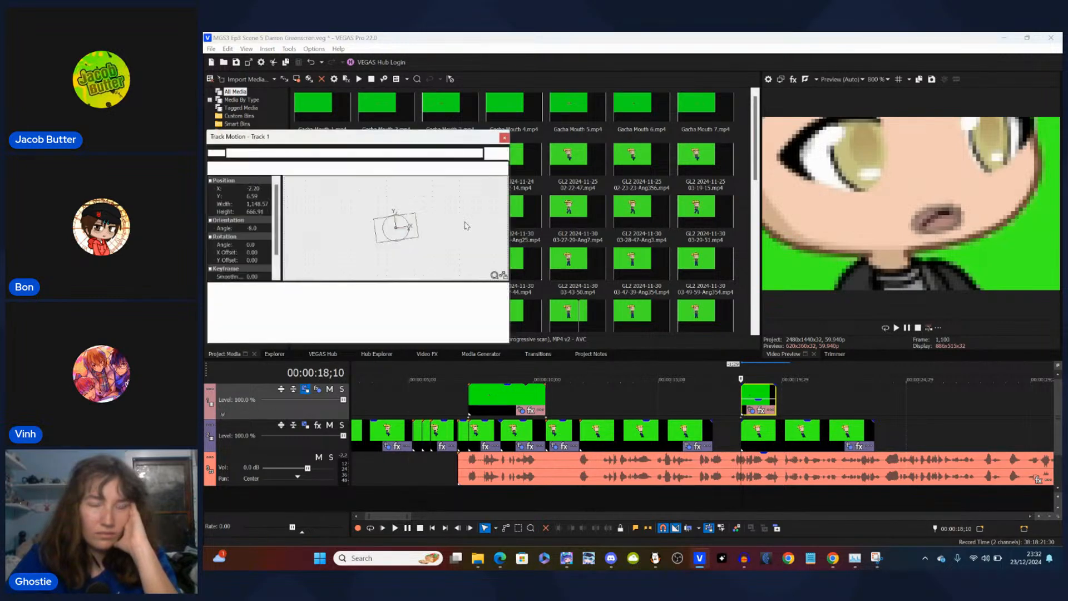
click(254, 196)
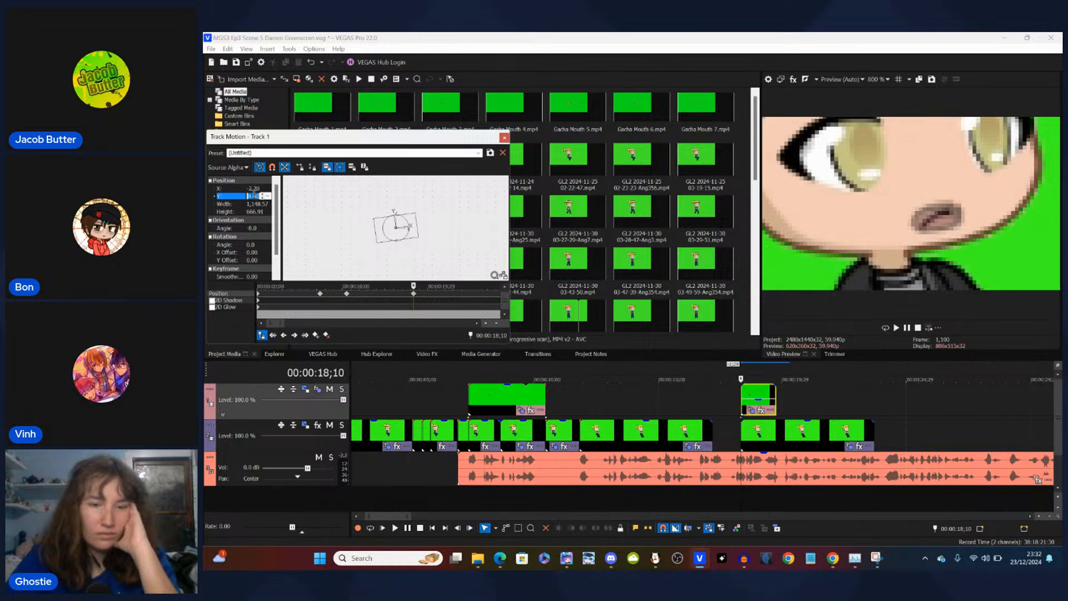
click(504, 137)
- Play the moved mouth clip, step through the frames around 00:00:19;12, and view the whole character at 100% preview zoom
key(space)
key(space)
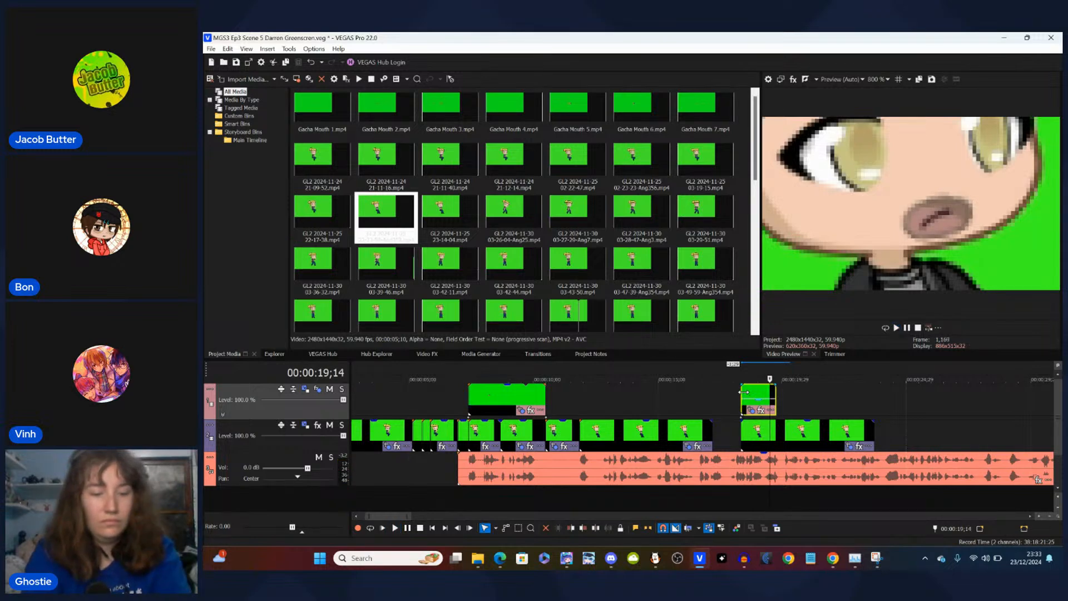
key(Right)
key(Right)
key(Left)
key(Left)
key(Left)
key(Left)
key(Left)
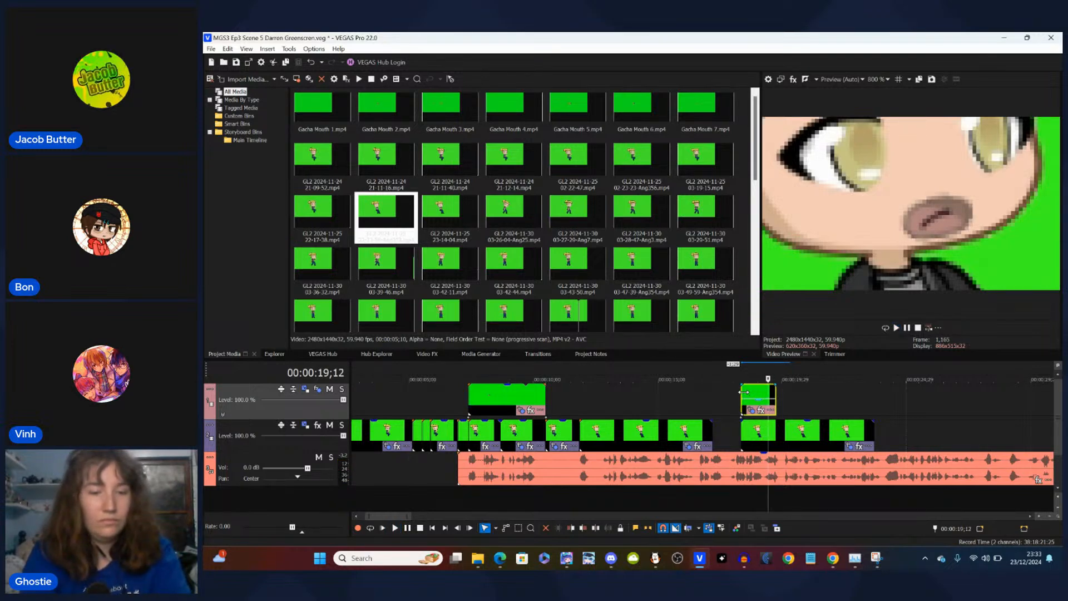
click(884, 80)
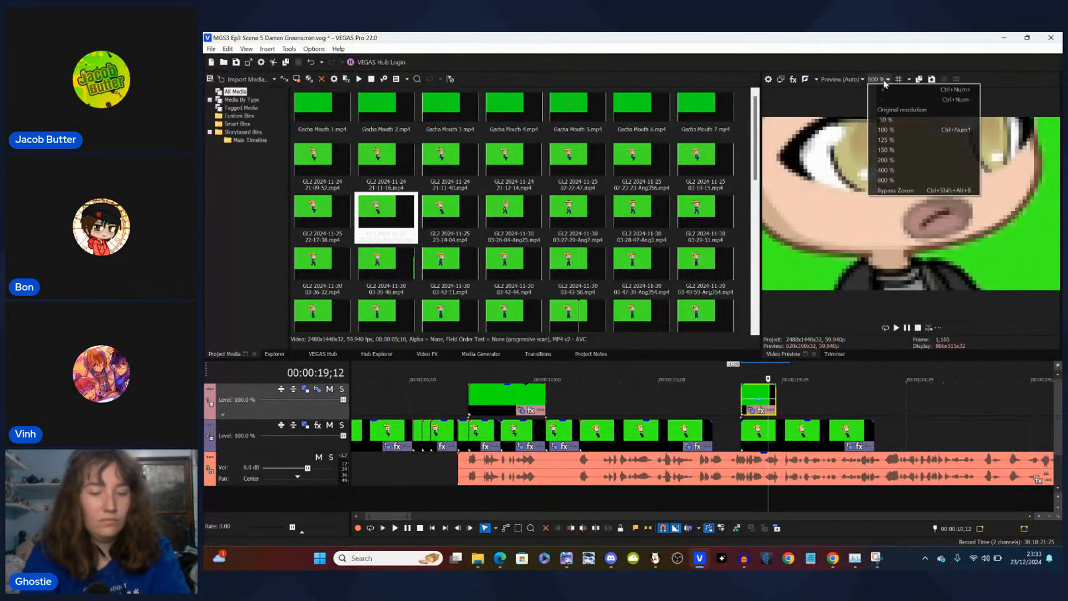
click(890, 133)
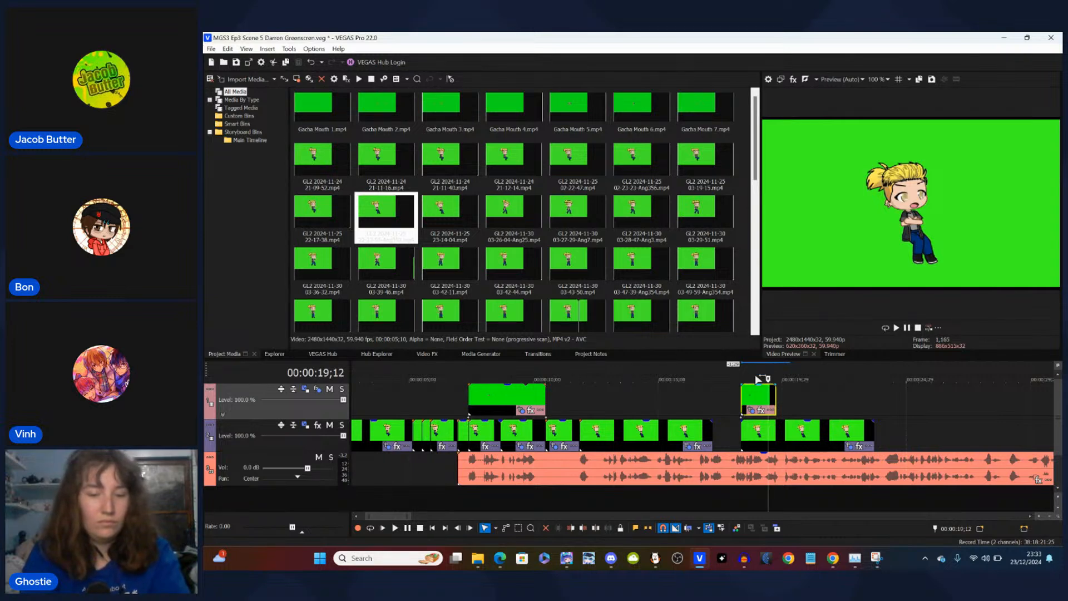
- Switch to the StreamYard studio to check the stream, and return to VEGAS Pro
mouse_move(833, 559)
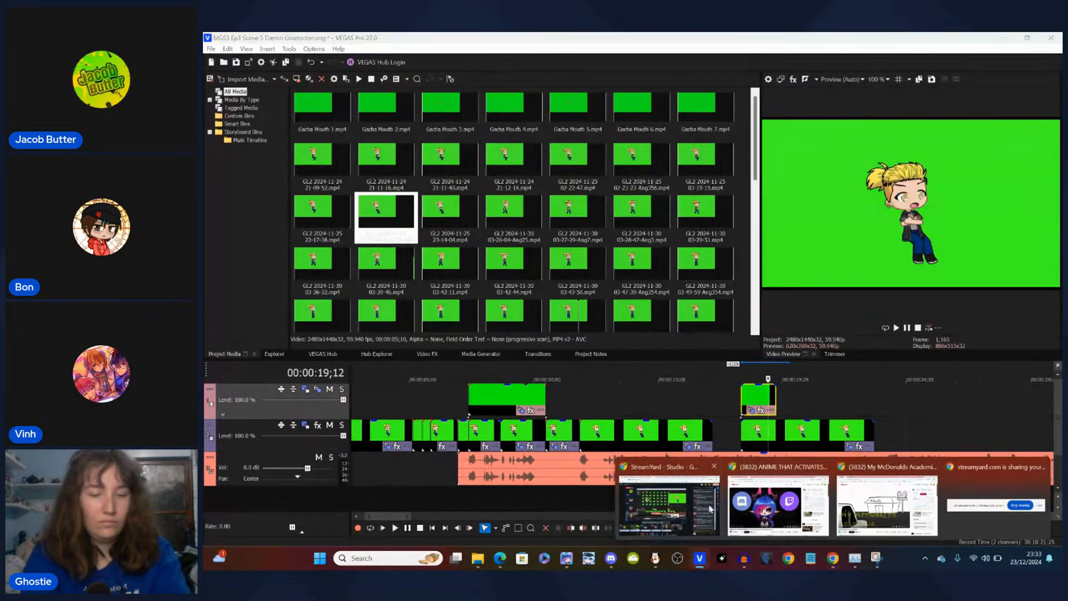
click(694, 484)
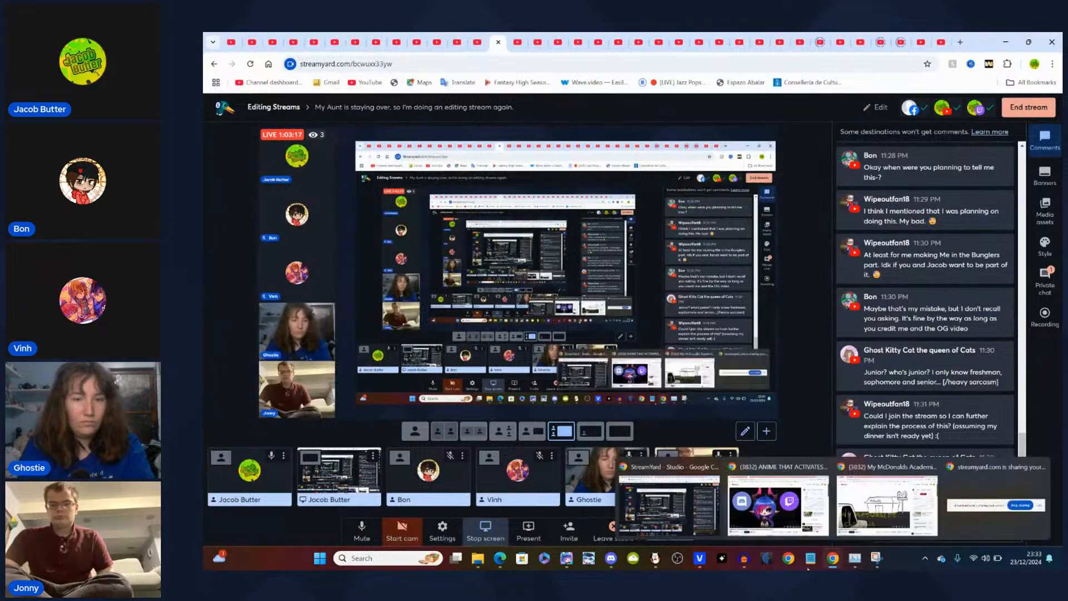
click(701, 559)
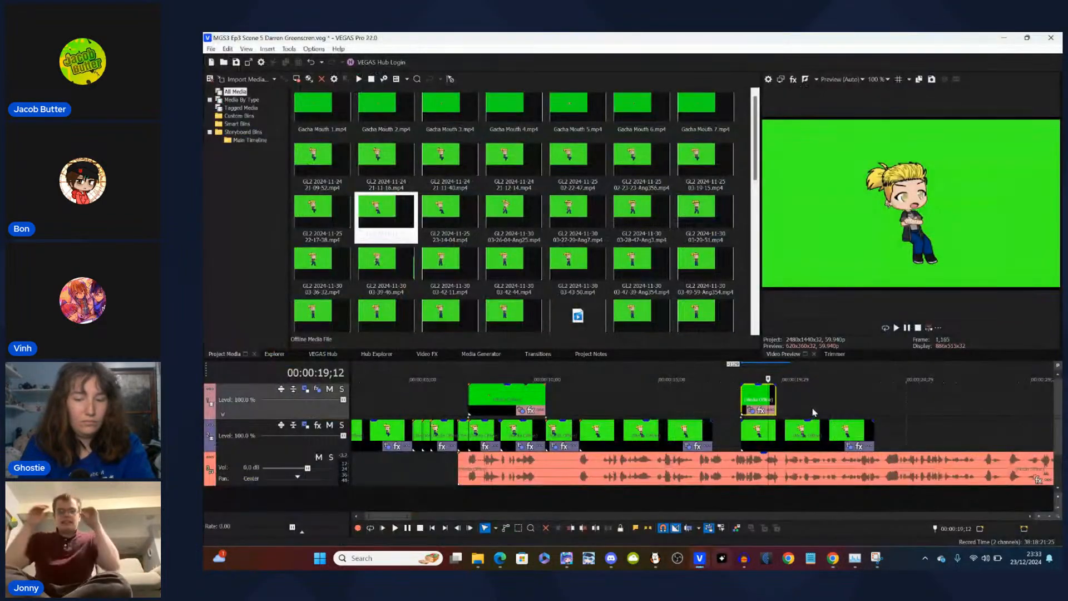
- Zoom the preview to 800% and fine-tune the mouth track's Y position in track motion at 00:00:18;10
click(888, 79)
click(893, 181)
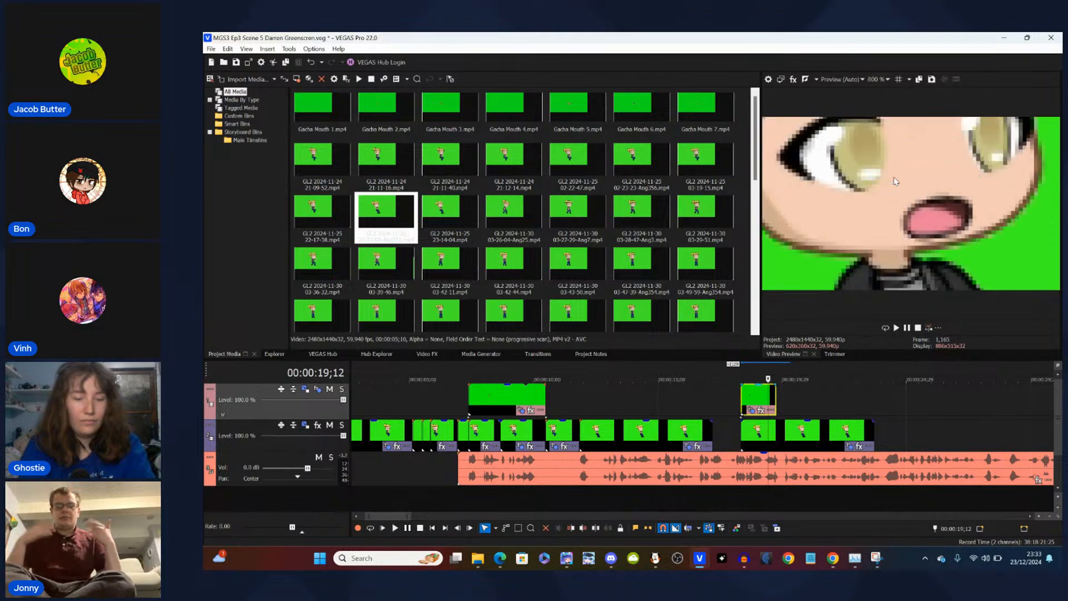
click(742, 401)
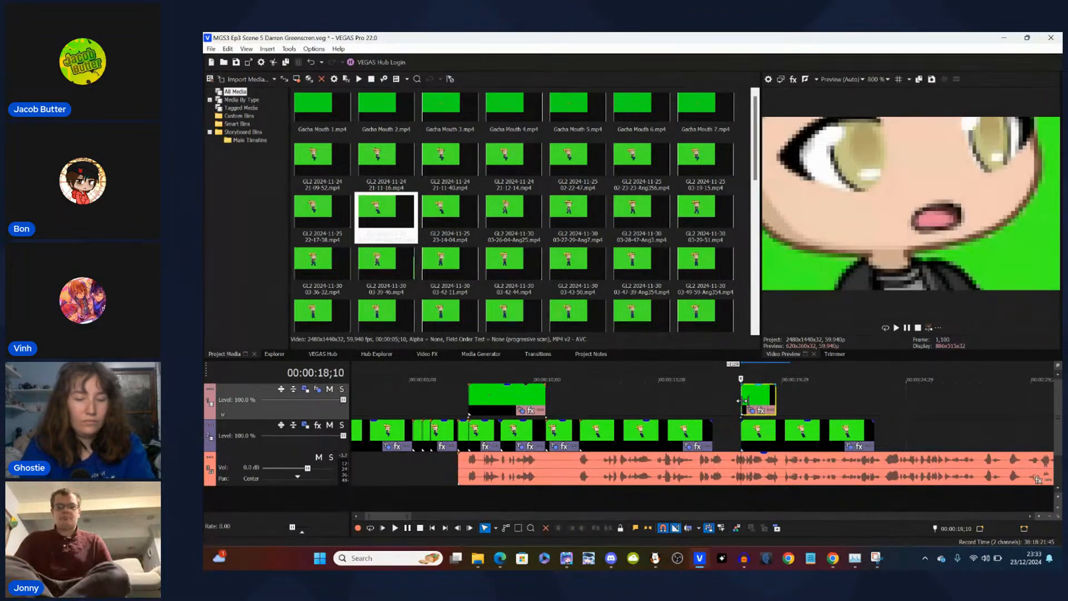
click(306, 390)
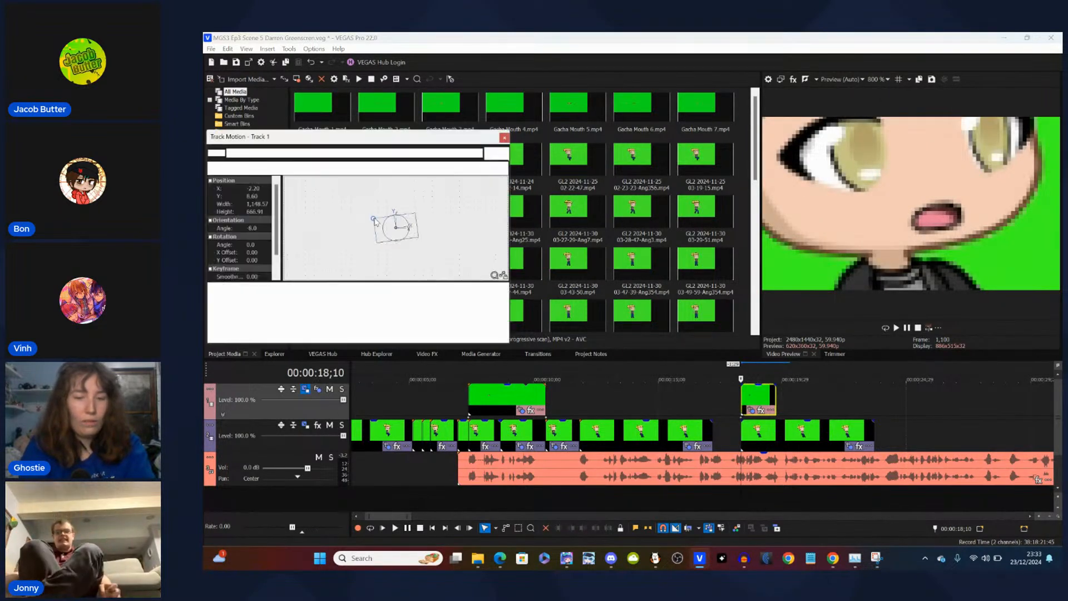
click(255, 197)
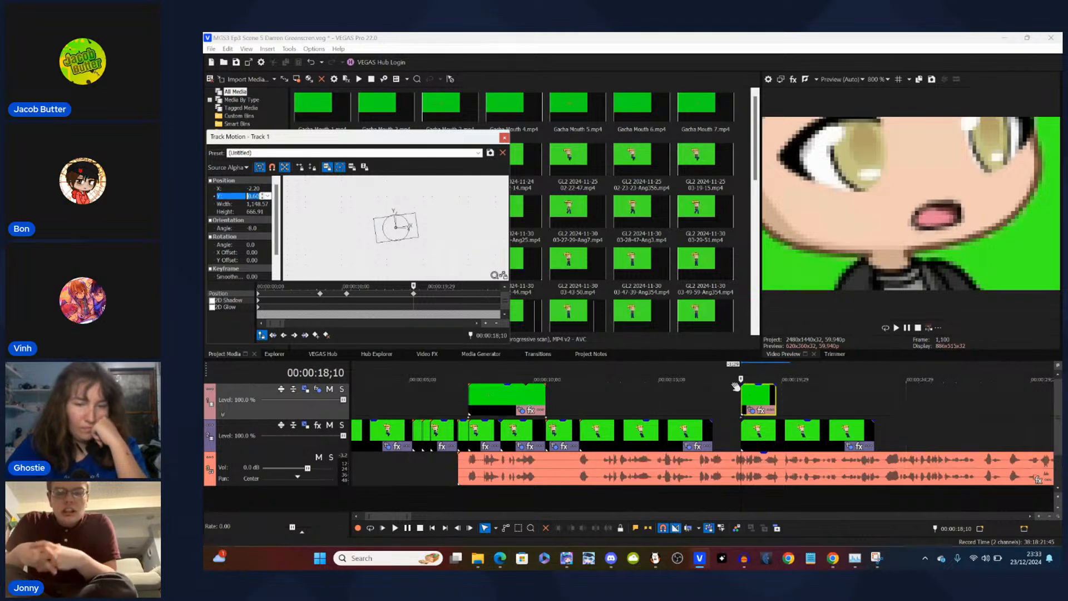
click(504, 137)
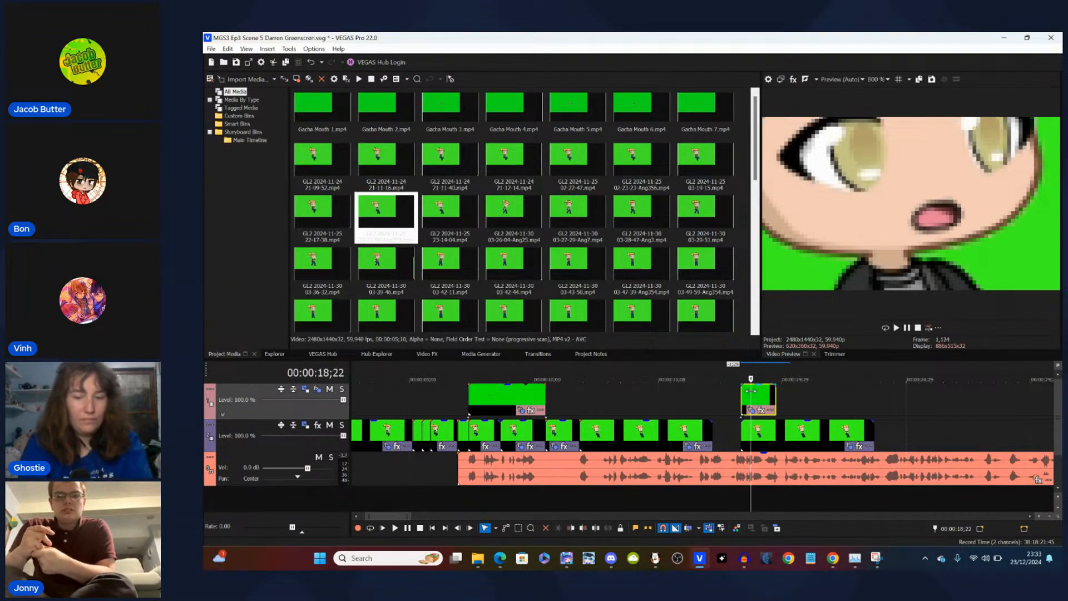
- Play the mouth clip and check the mouth placement frame by frame around 00:00:19;14, including at 100% preview zoom
key(space)
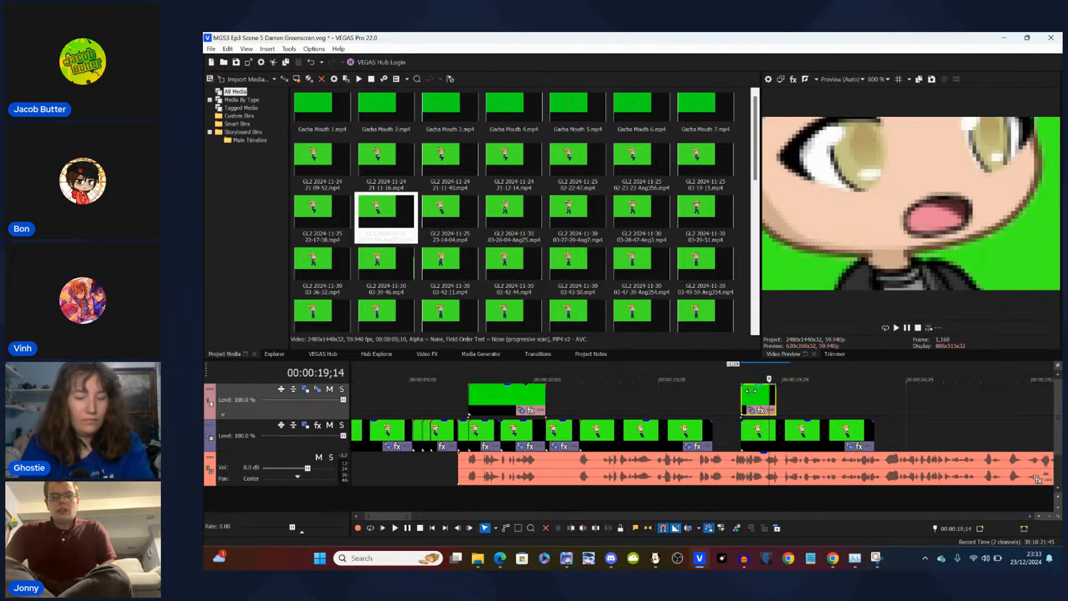
key(Right)
key(Right)
key(Left)
key(Left)
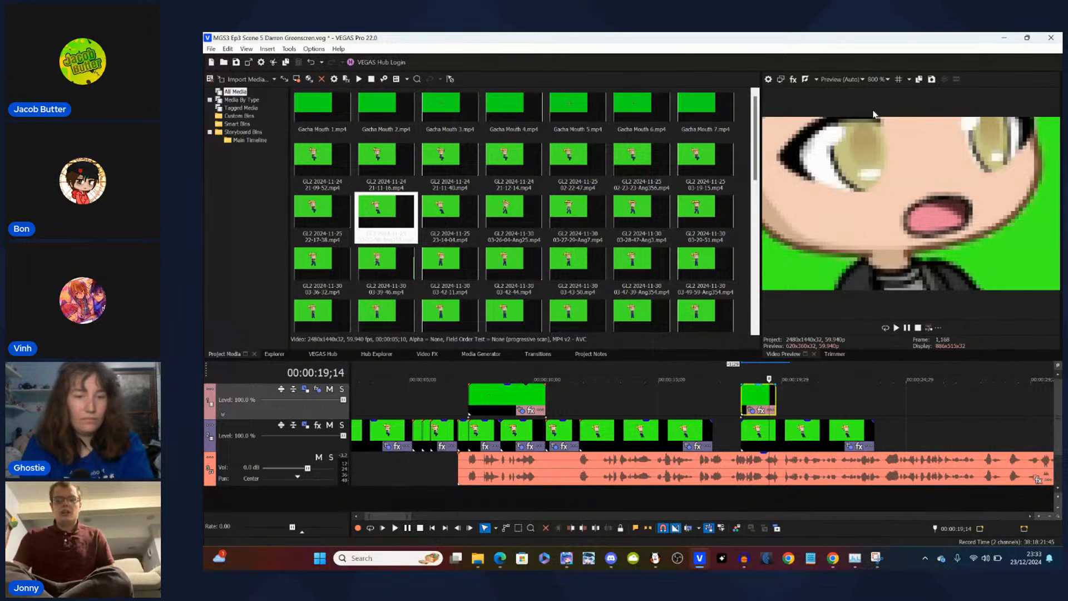
click(887, 79)
click(890, 130)
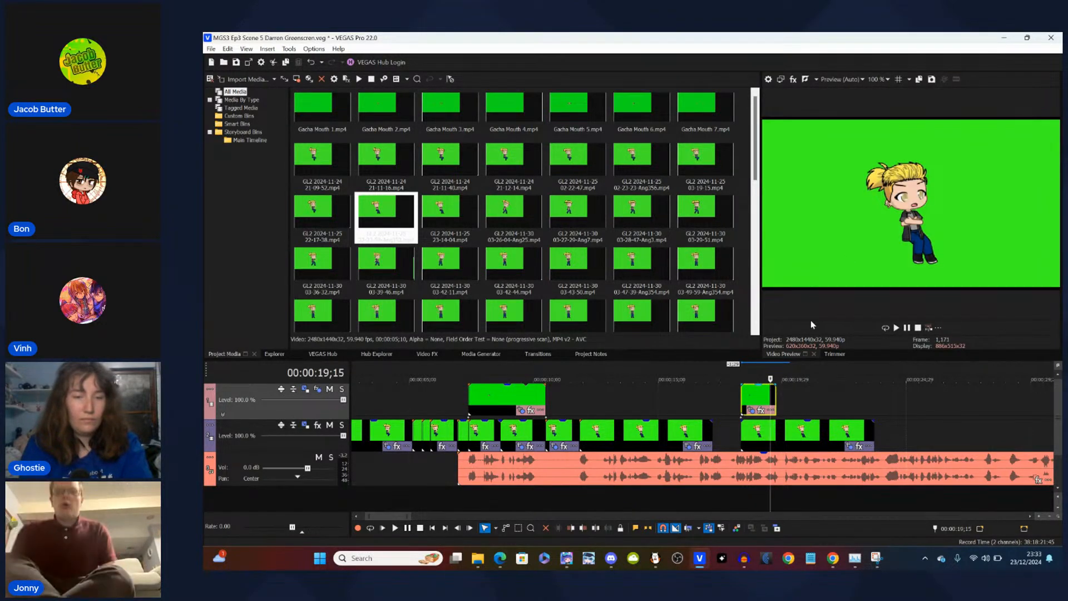
key(Left)
key(Left)
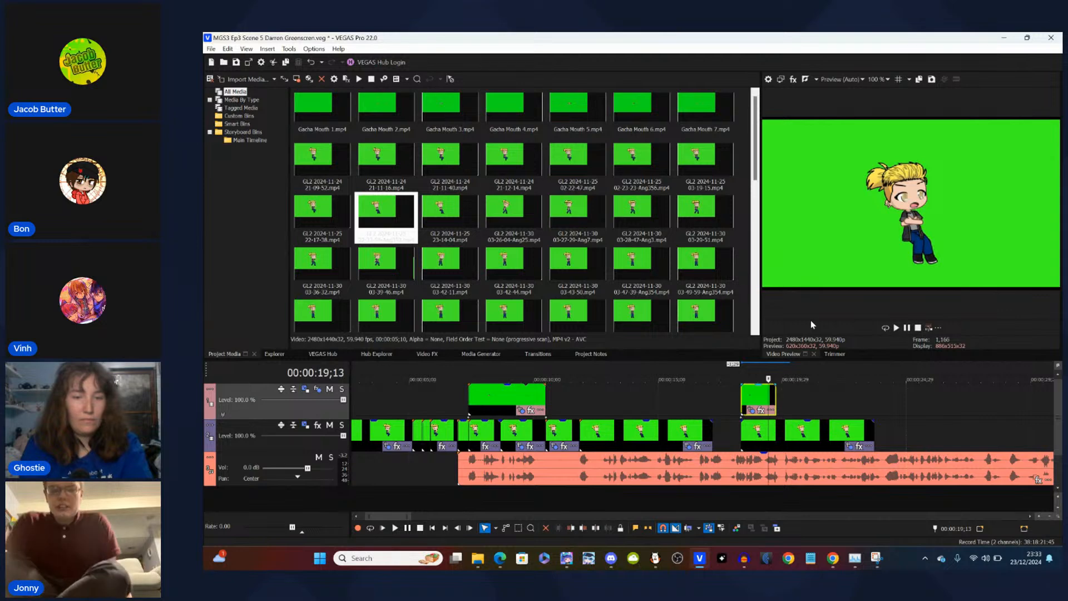
key(Left)
key(Left)
key(Left)
key(Left)
key(Left)
key(Left)
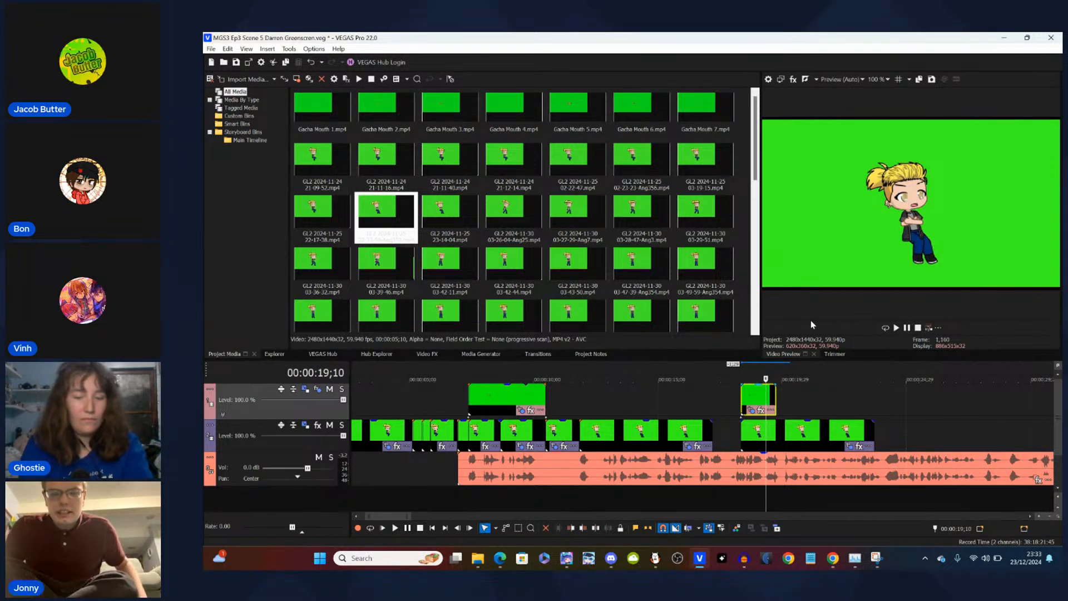
- Return to 00:00:18;10 and readjust the mouth track's vertical position in track motion
click(741, 400)
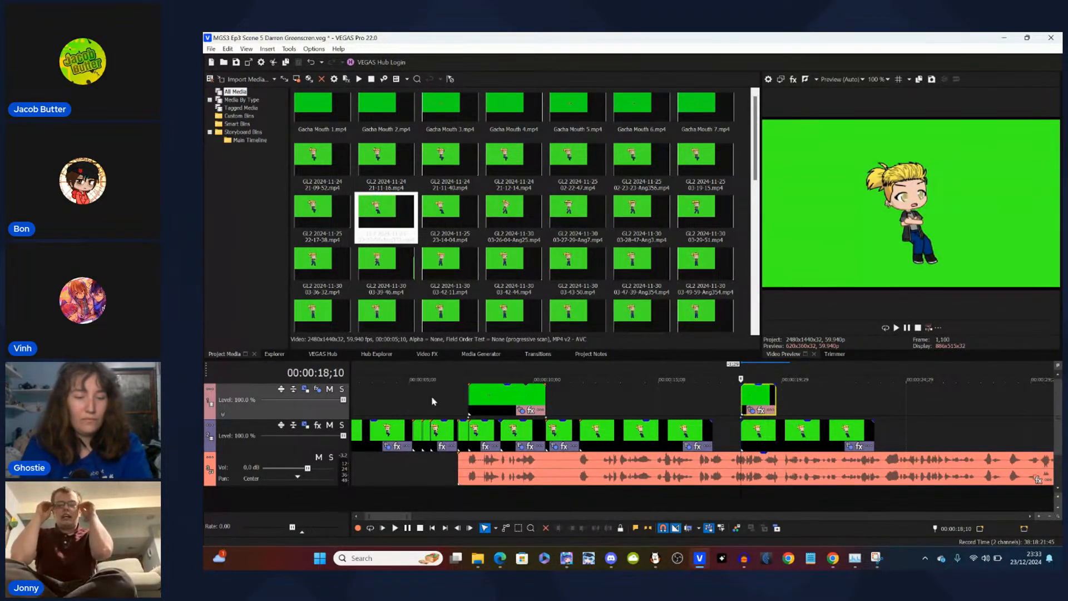
click(307, 391)
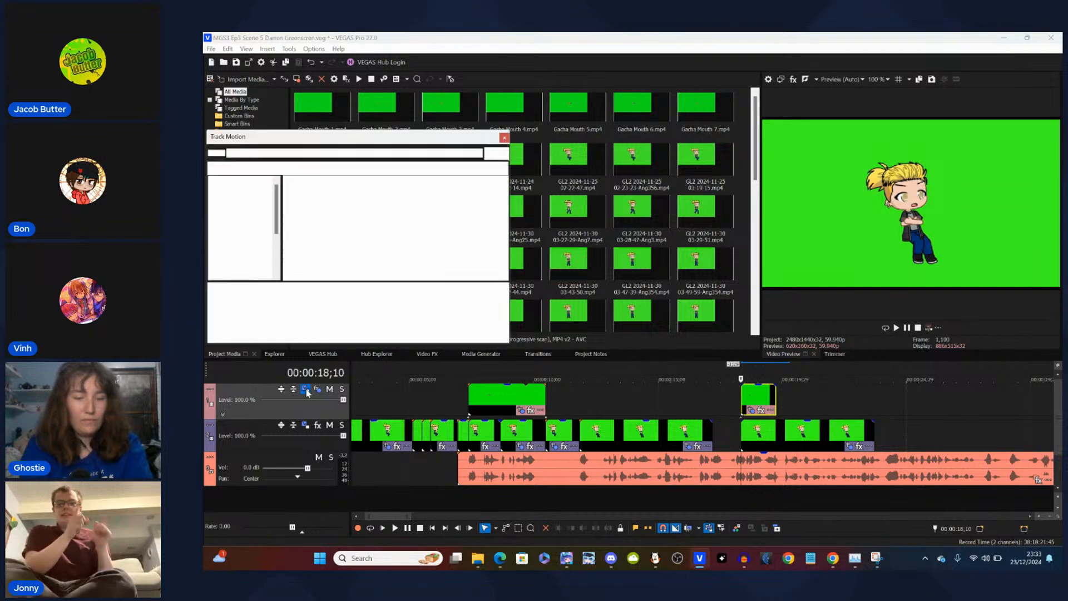
double_click(257, 196)
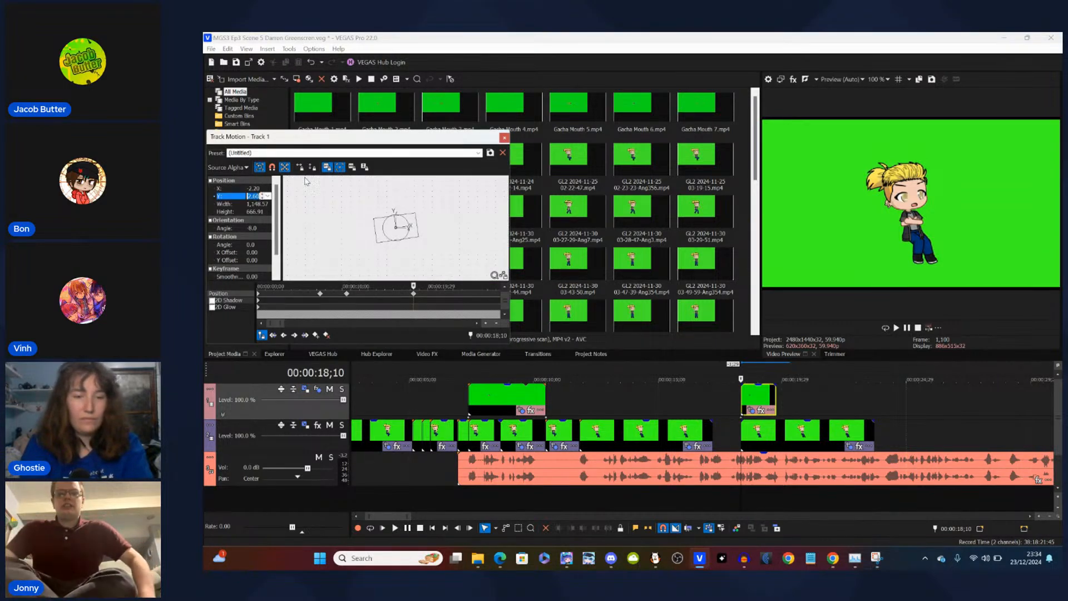
click(504, 139)
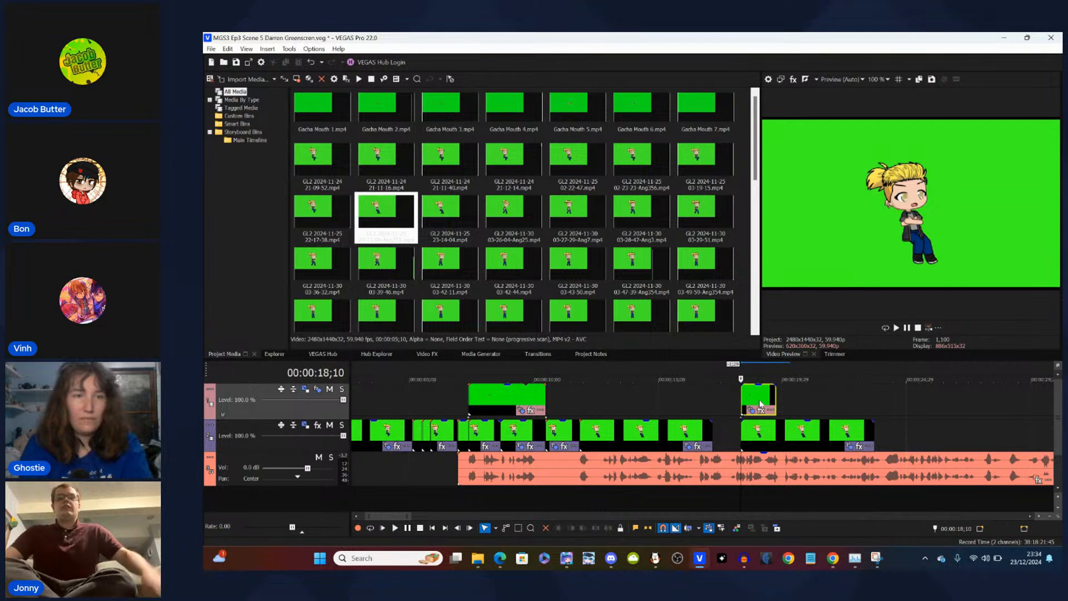
- Step back through the mouth clip from 00:00:19;08 to 00:00:19;01 to examine the adjusted mouth position
click(760, 404)
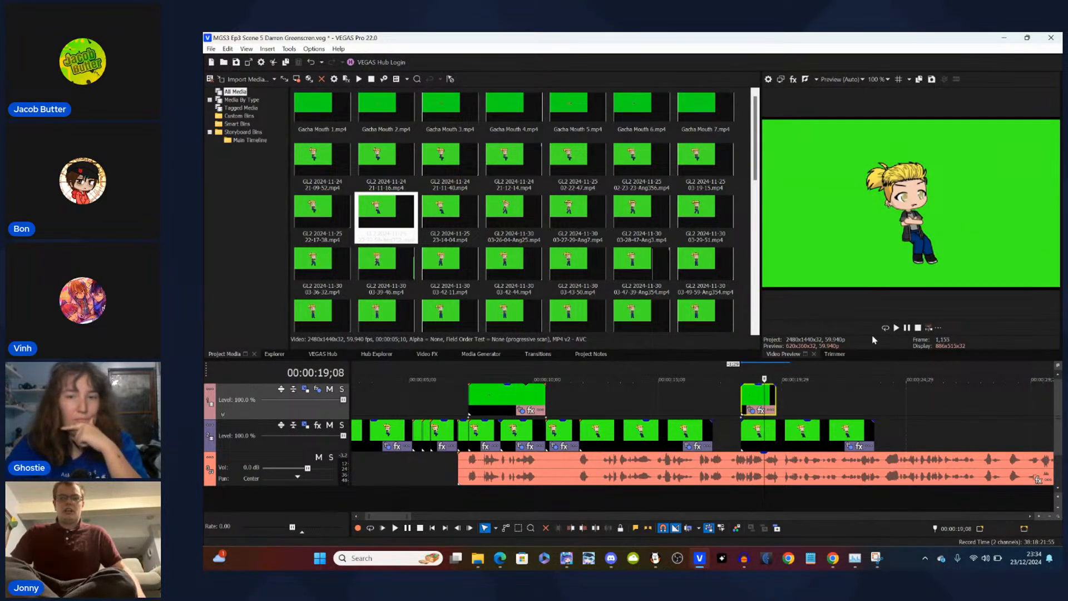
key(Left)
key(Left)
key(Left)
key(Left)
key(Left)
key(Left)
key(Left)
key(Left)
key(Left)
key(Left)
key(Left)
key(Left)
key(Left)
key(Left)
key(Left)
key(Left)
key(Left)
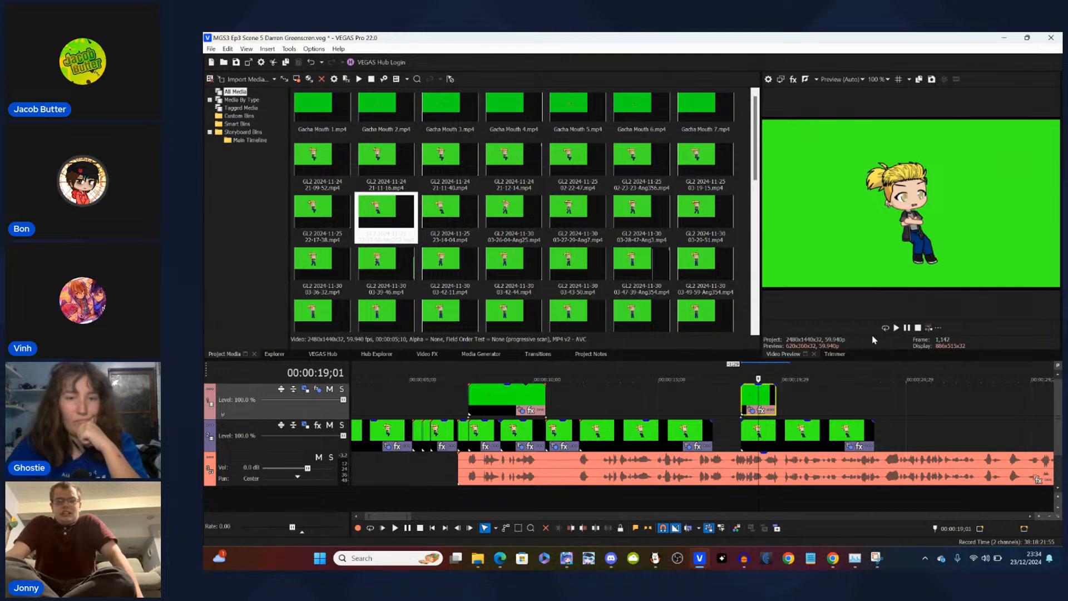
- Step frame by frame through the mouth clip between 00:00:18;23 and 00:00:19;14 to check the mouth placement
key(Left)
key(Left)
key(Left)
key(Left)
key(Left)
key(Left)
key(Left)
key(Left)
key(Left)
key(Left)
key(Left)
key(Left)
key(Left)
key(Left)
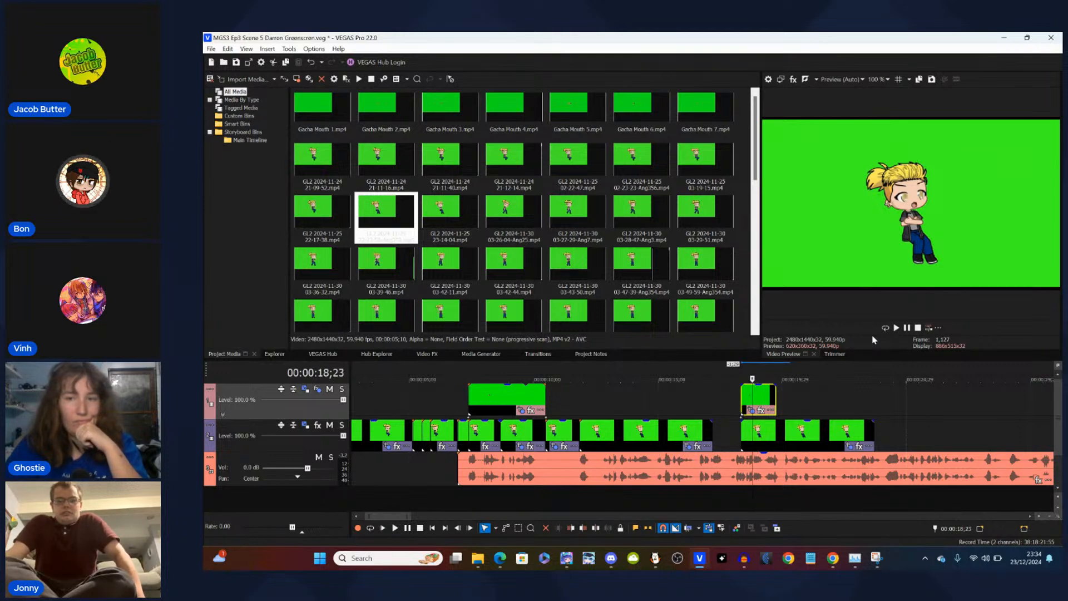
key(Right)
key(Right)
key(Right)
key(Right)
key(Right)
key(Right)
key(Right)
key(Right)
key(Right)
key(Right)
key(Right)
key(Right)
key(Right)
key(Right)
key(Right)
key(Right)
key(Right)
key(Right)
key(Right)
key(Right)
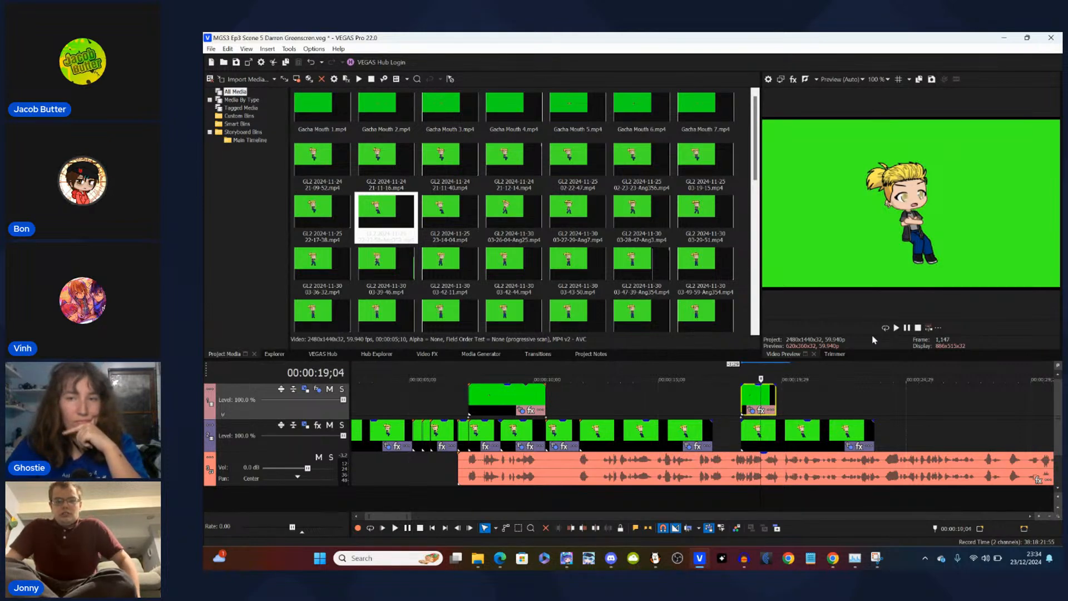
key(Right)
key(Right)
key(Right)
key(Right)
key(Right)
key(Right)
key(Right)
key(Right)
key(Right)
key(Right)
key(Right)
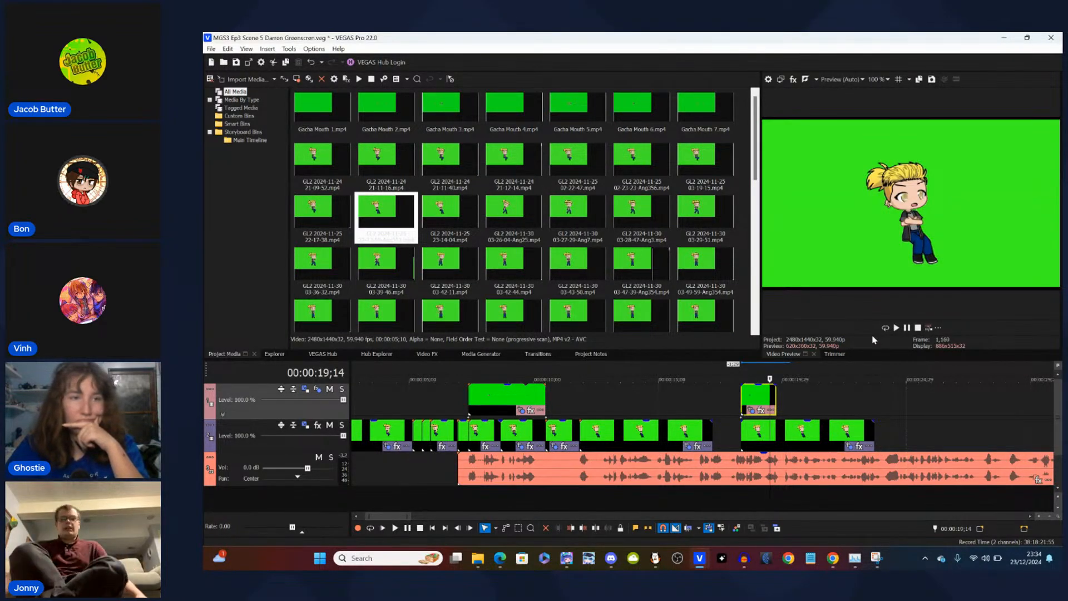
- Zoom the preview to 800% and examine the mouth frame by frame between 00:00:19;12 and 00:00:19;18
click(885, 81)
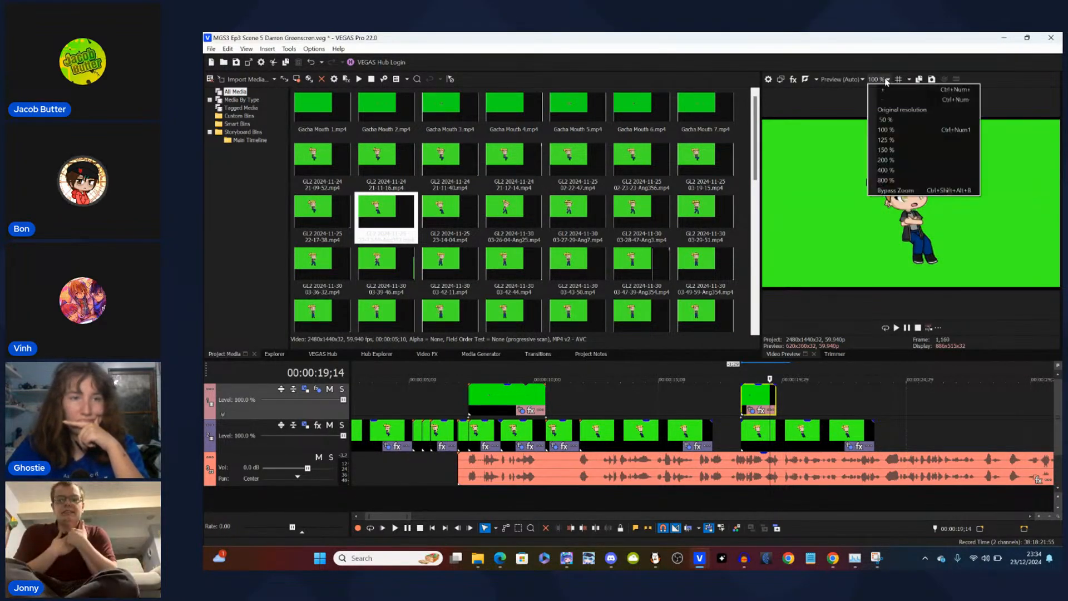
click(890, 179)
key(Right)
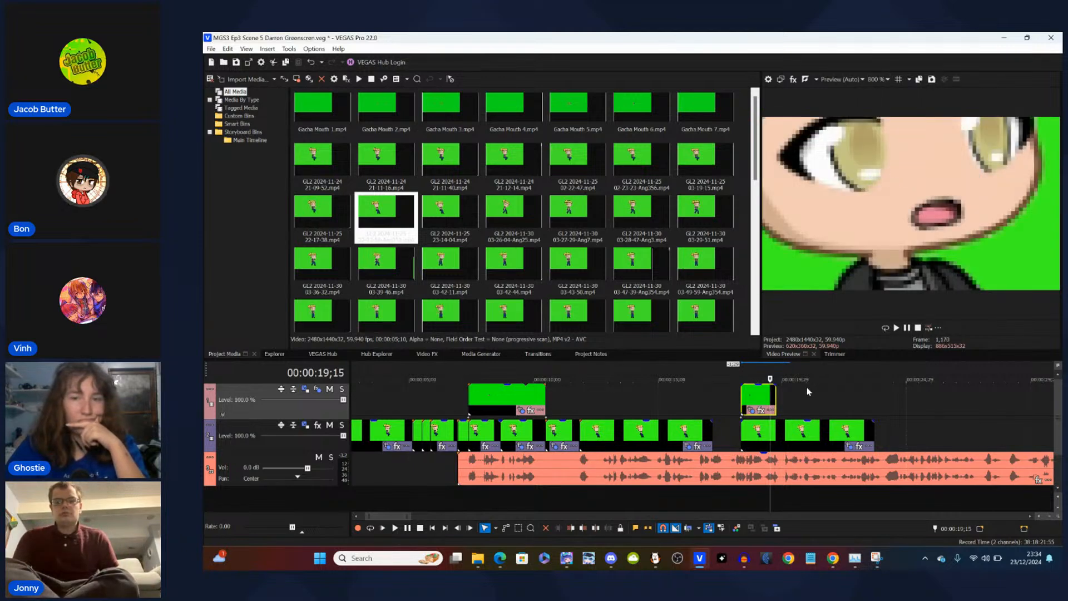
key(Right)
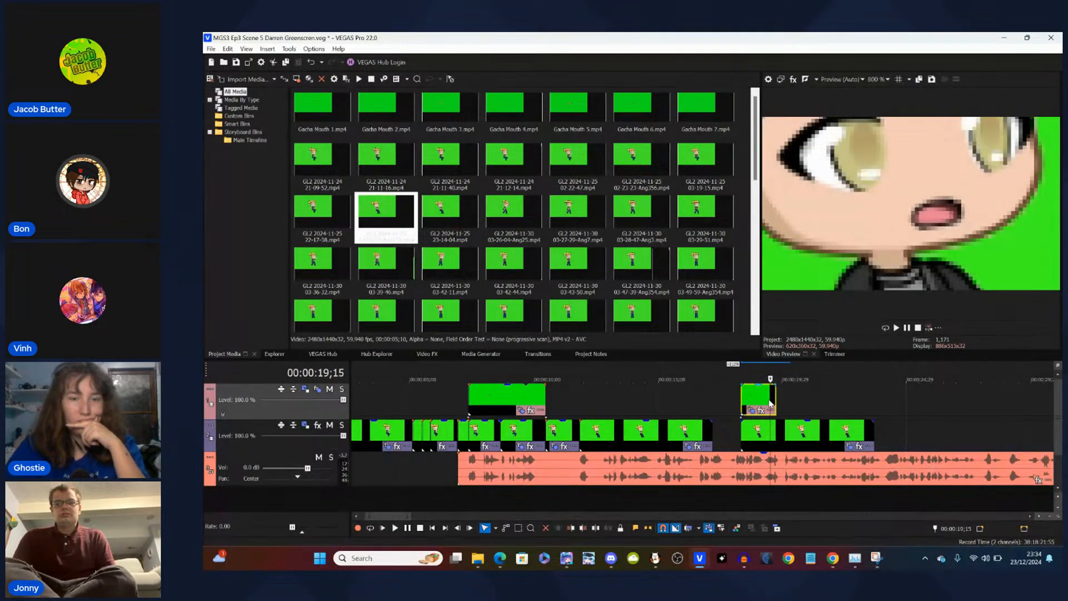
key(Right)
key(Right)
key(Right)
key(Right)
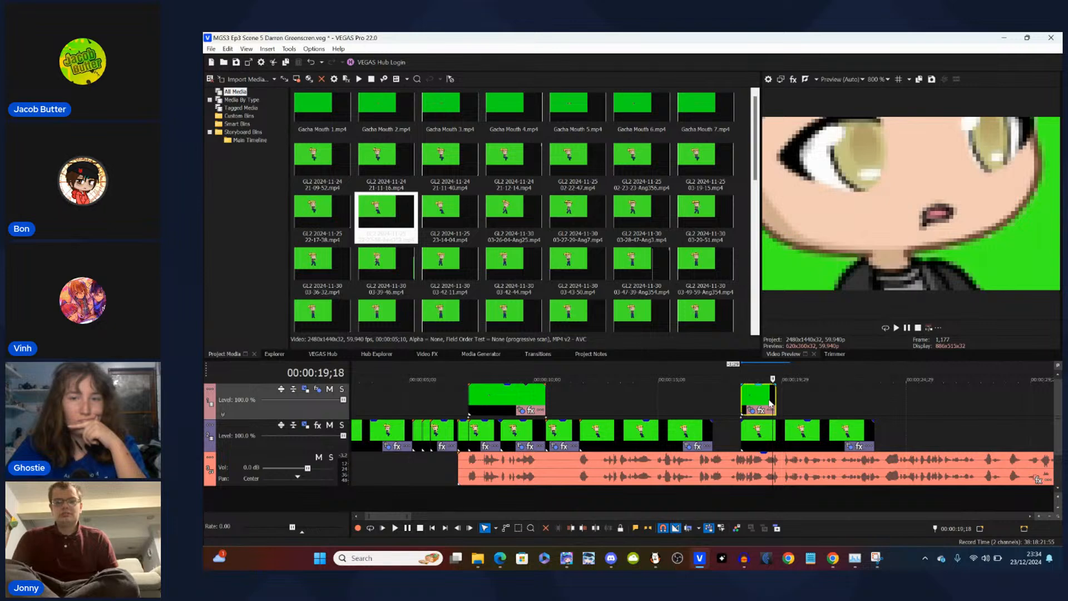
key(Left)
key(Left)
key(Left)
key(Left)
key(Left)
key(Left)
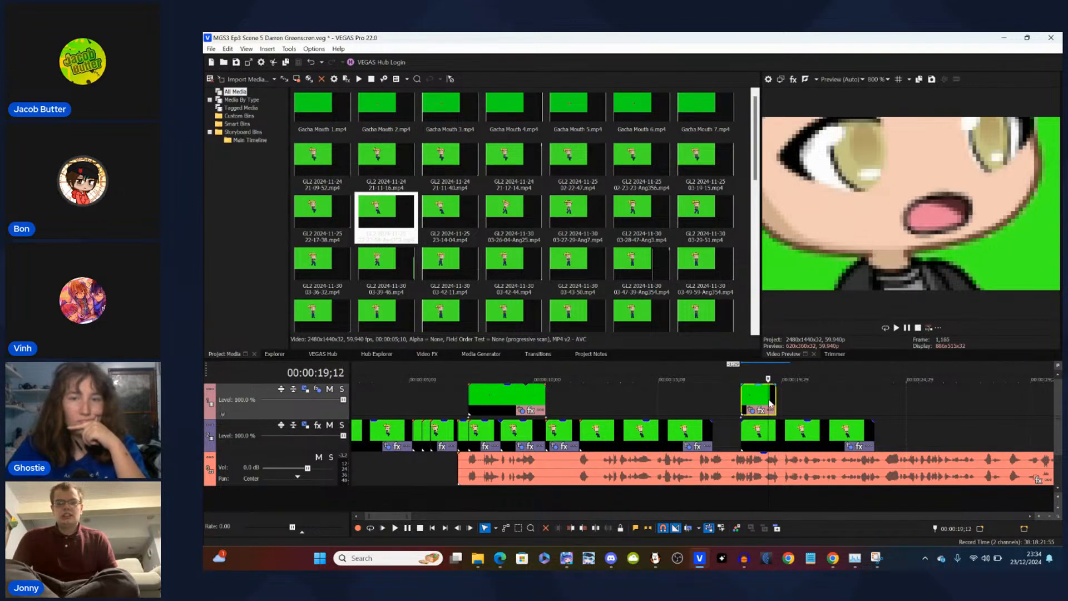
key(Right)
key(Left)
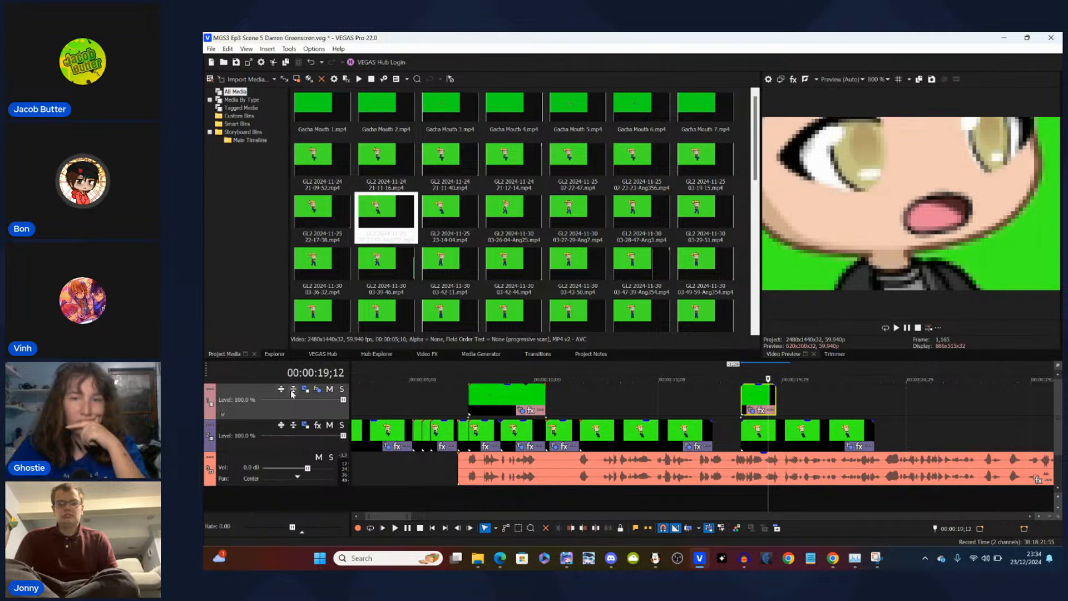
- Set the mouth track's X position to -4.20 in track motion at 00:00:19;12
click(305, 389)
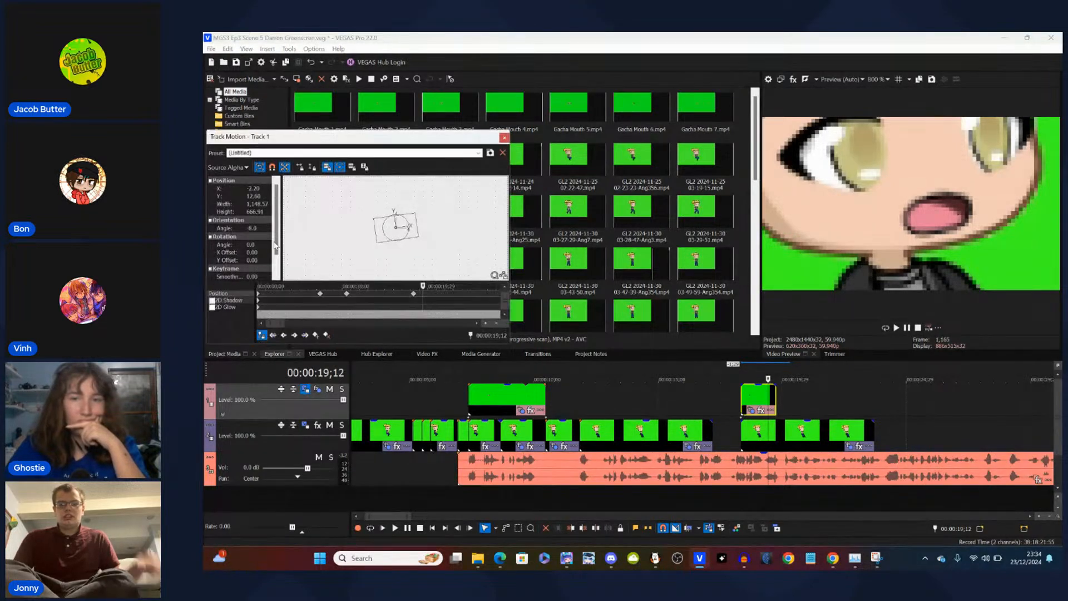
click(260, 189)
text(4.2)
key(Return)
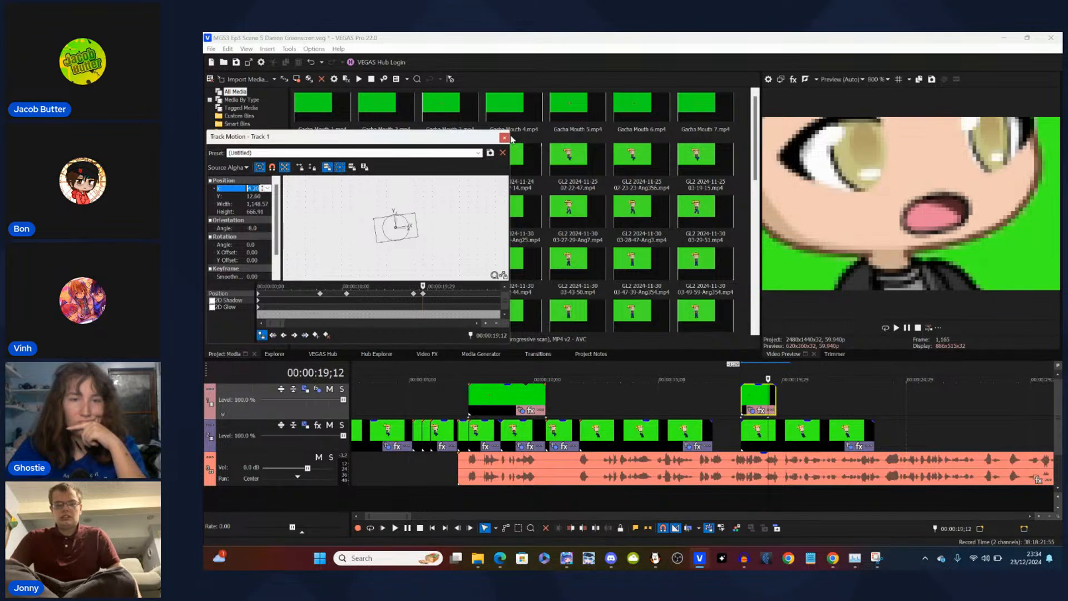
- Lower the mouth clip's opacity to compare it with the mouth underneath and shift the track's X position to -6.20
click(762, 388)
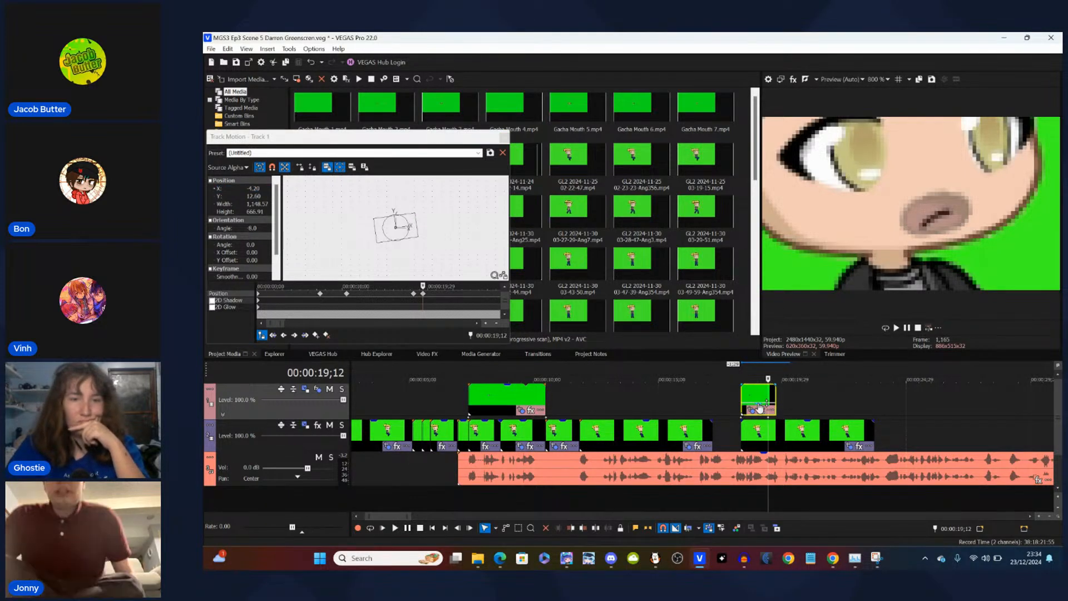
click(389, 234)
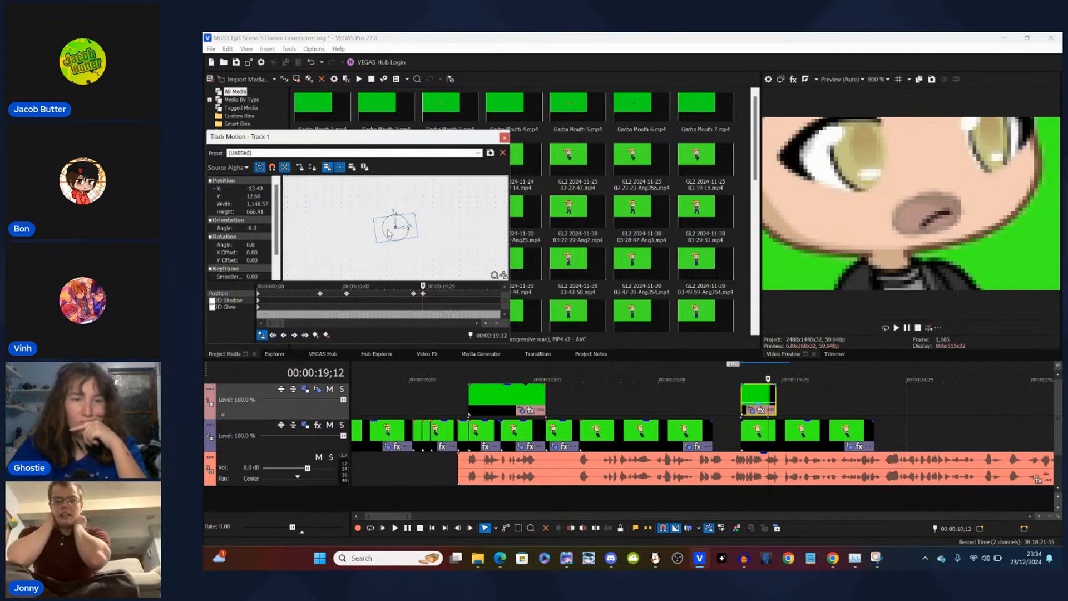
key(Right)
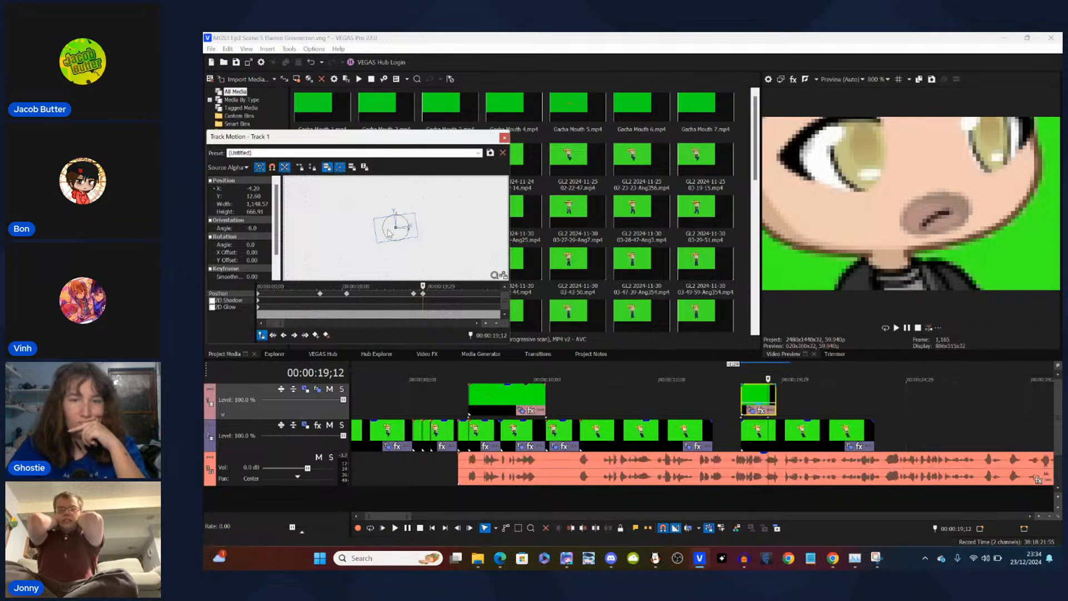
click(264, 195)
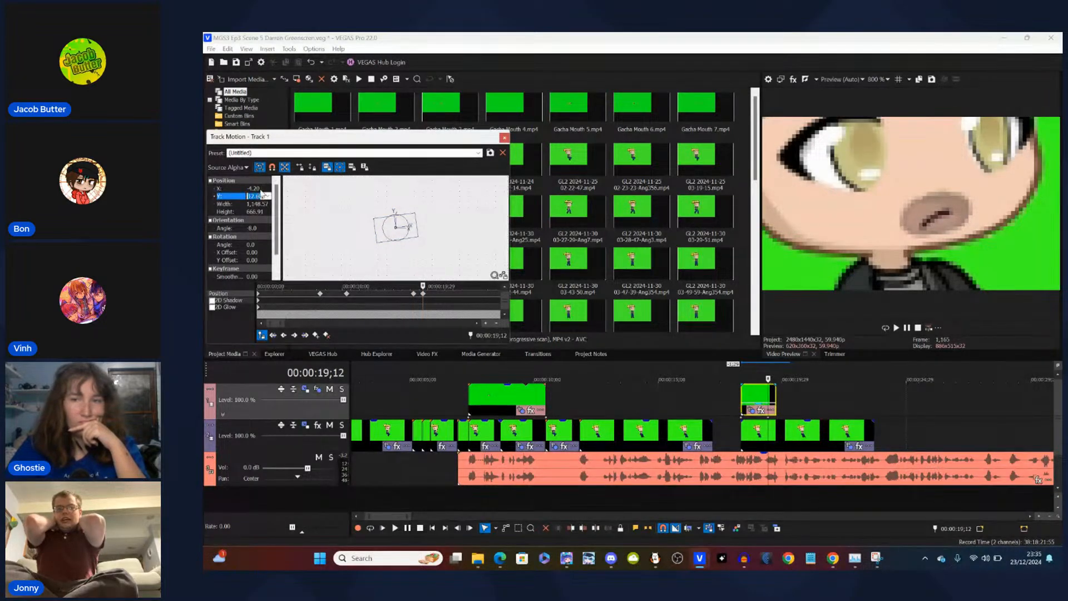
click(262, 189)
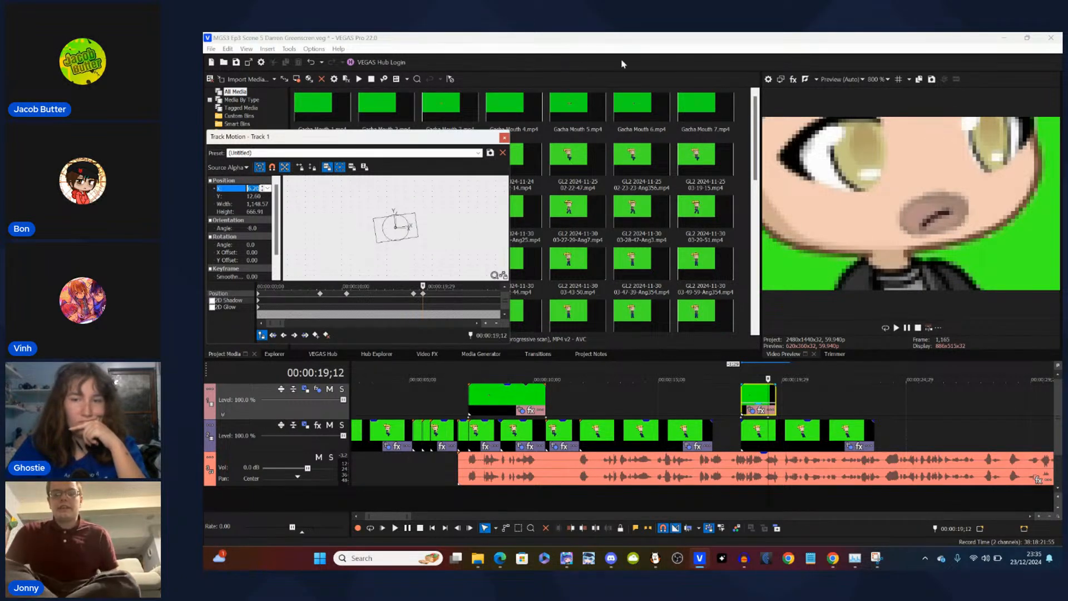
- Return the preview zoom to 100% and restore the mouth clip to full opacity
click(889, 79)
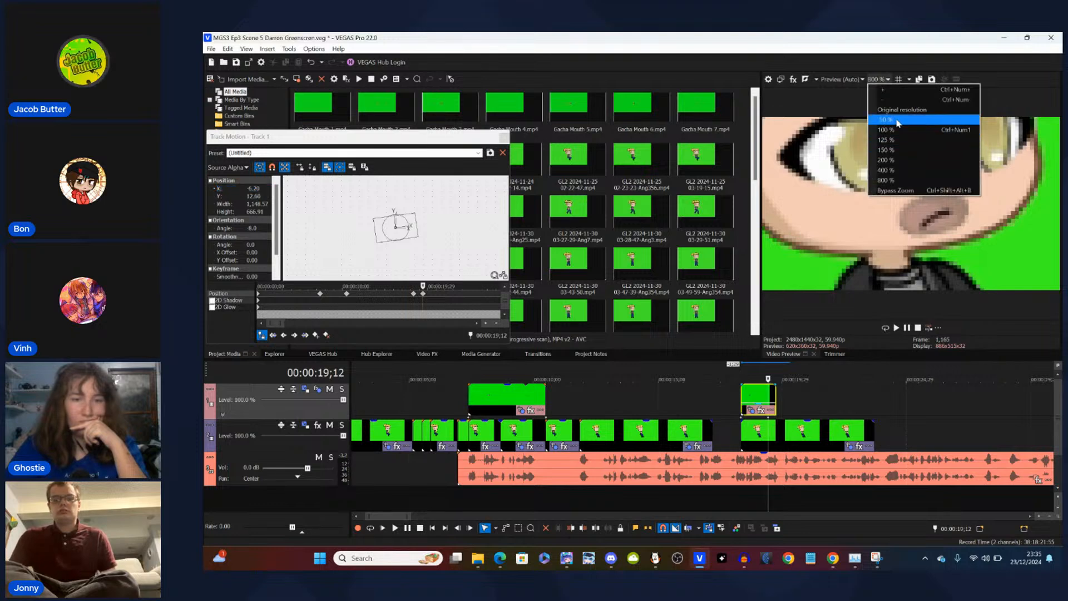
click(898, 130)
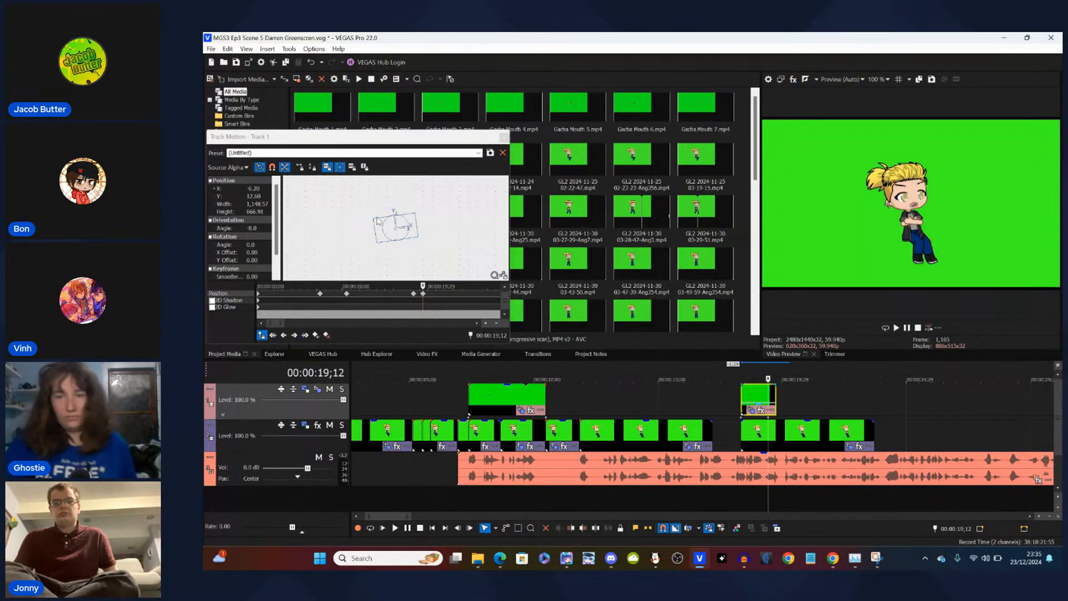
click(259, 189)
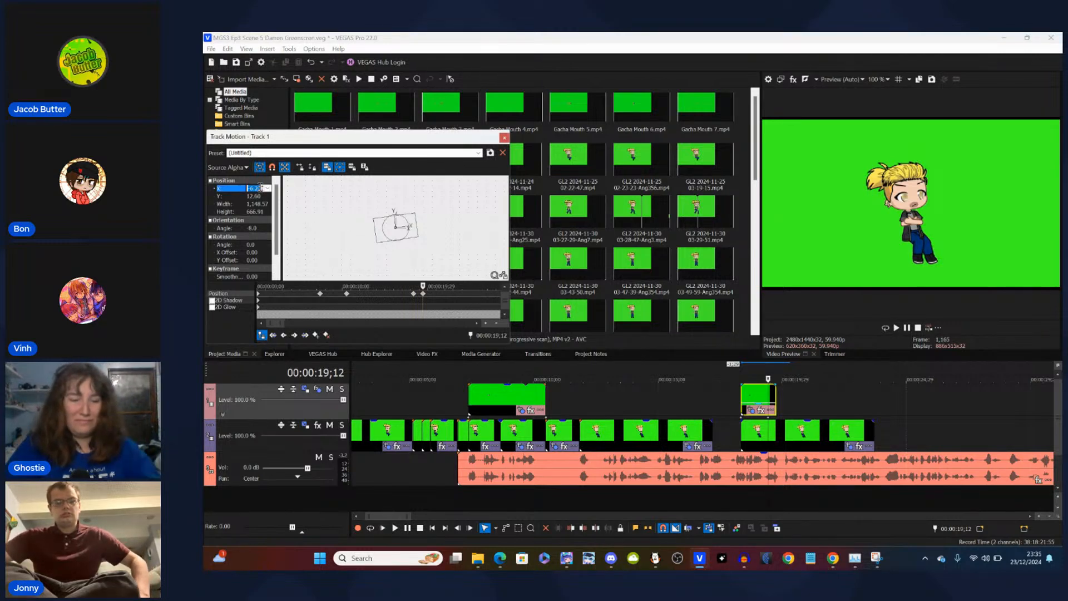
click(759, 406)
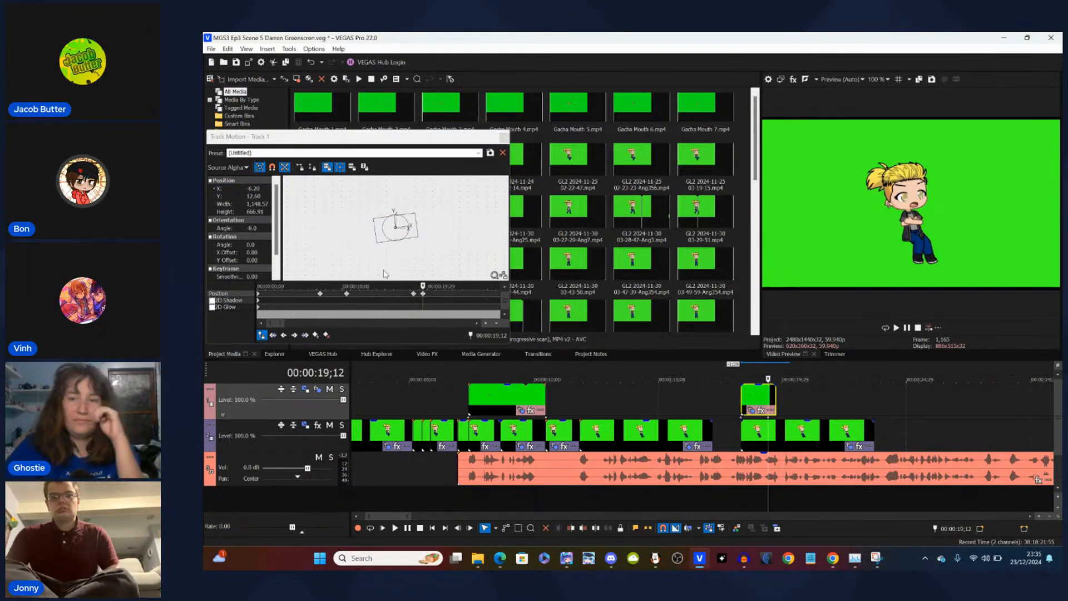
- Go back to the keyframe at 00:00:18;10, remove the mouth track's keyframe at 00:00:19;12 and close track motion
click(414, 295)
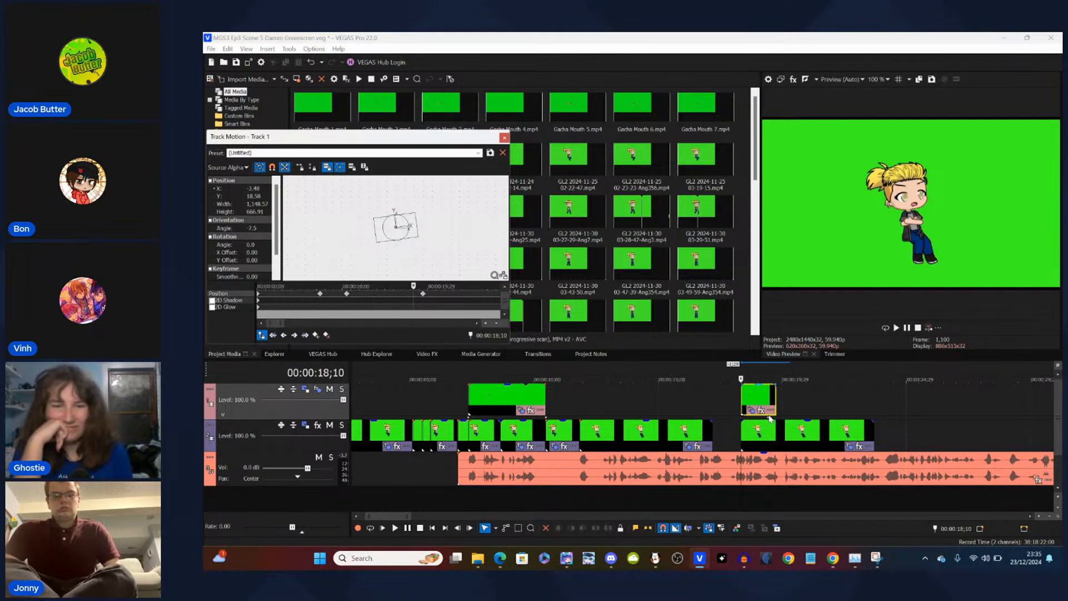
drag(768, 418, 741, 420)
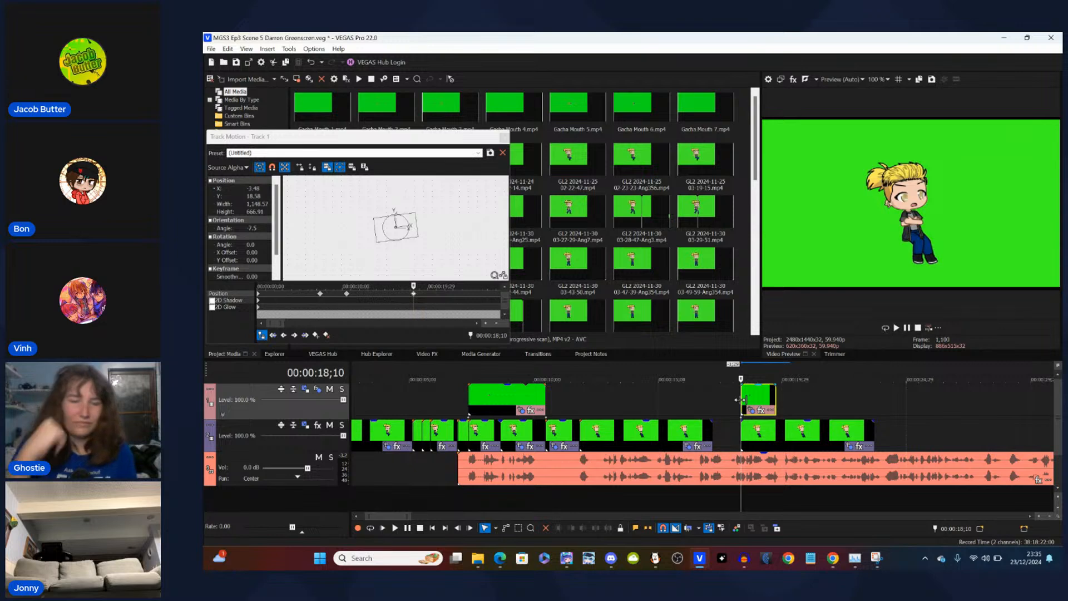
click(503, 139)
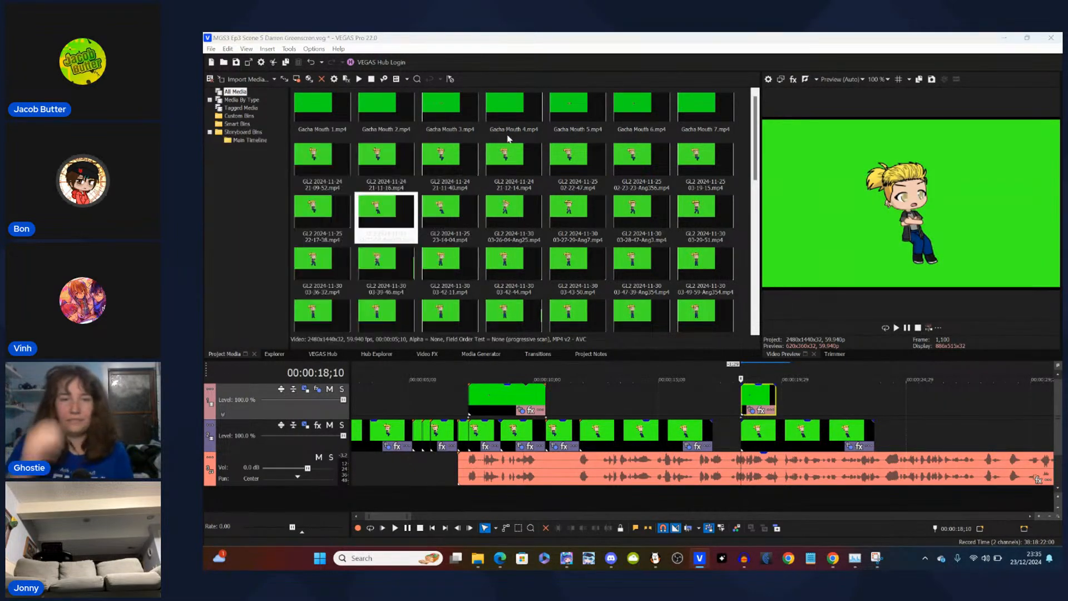
- Step forward frame by frame from 00:00:18;10 to 00:00:19;11 to review the mouth clip at 100% preview zoom
key(Right)
key(Right)
key(Right)
key(Right)
key(Right)
key(Right)
key(Right)
key(Right)
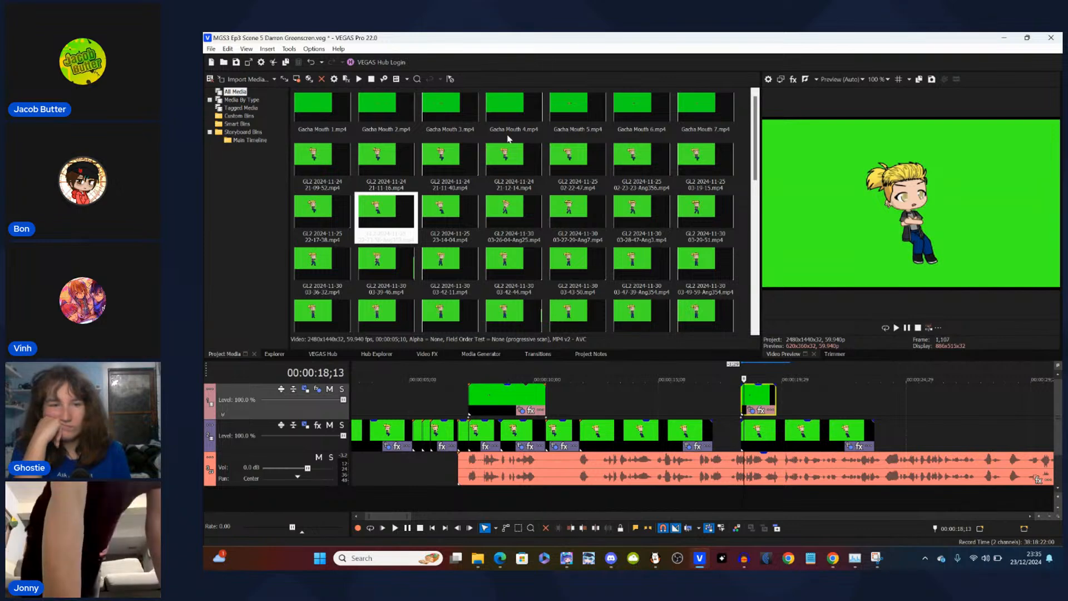
key(Right)
key(Right)
key(Right)
key(Right)
key(Right)
key(Right)
key(Right)
key(Right)
key(Right)
key(Right)
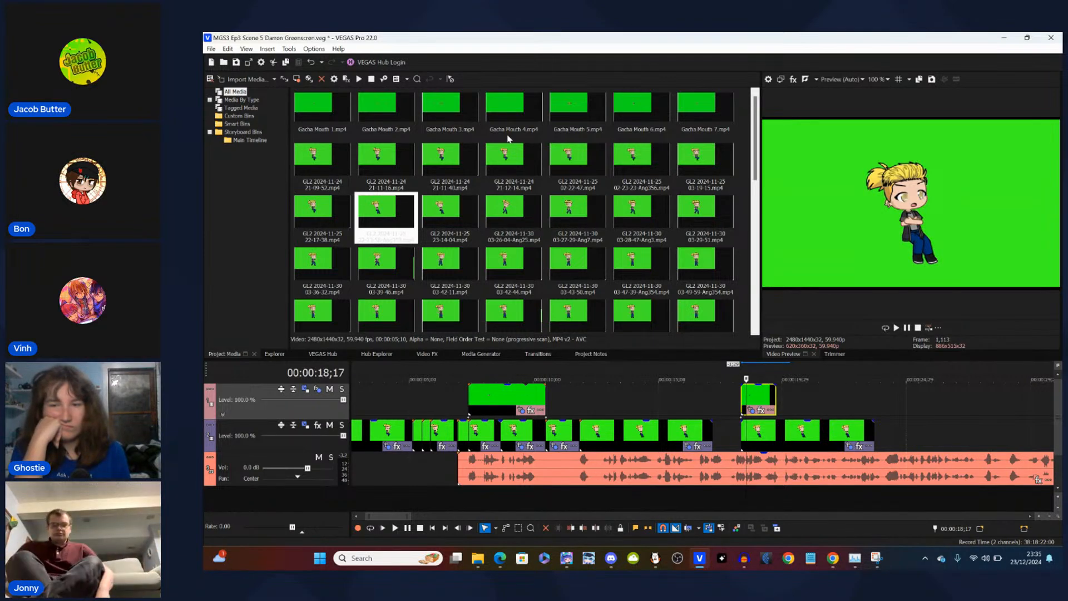
key(Right)
key(Right)
key(Right)
key(Right)
key(Right)
key(Right)
key(Right)
key(Right)
key(Right)
key(Right)
key(Right)
key(Right)
key(Right)
key(Right)
key(Right)
key(Right)
key(Right)
key(Right)
key(Right)
key(Right)
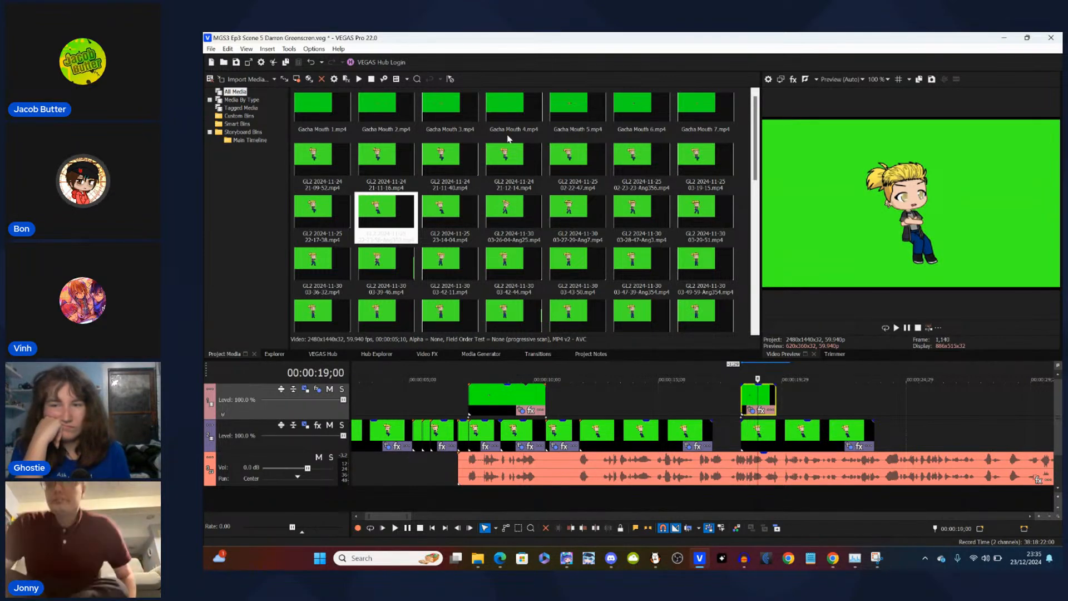
key(Right)
key(Right)
key(Right)
key(Right)
key(Right)
key(Right)
key(Right)
key(Right)
key(Right)
key(Right)
key(Right)
key(Right)
key(Right)
key(Right)
key(Right)
key(Right)
key(Right)
key(Right)
key(Right)
key(Right)
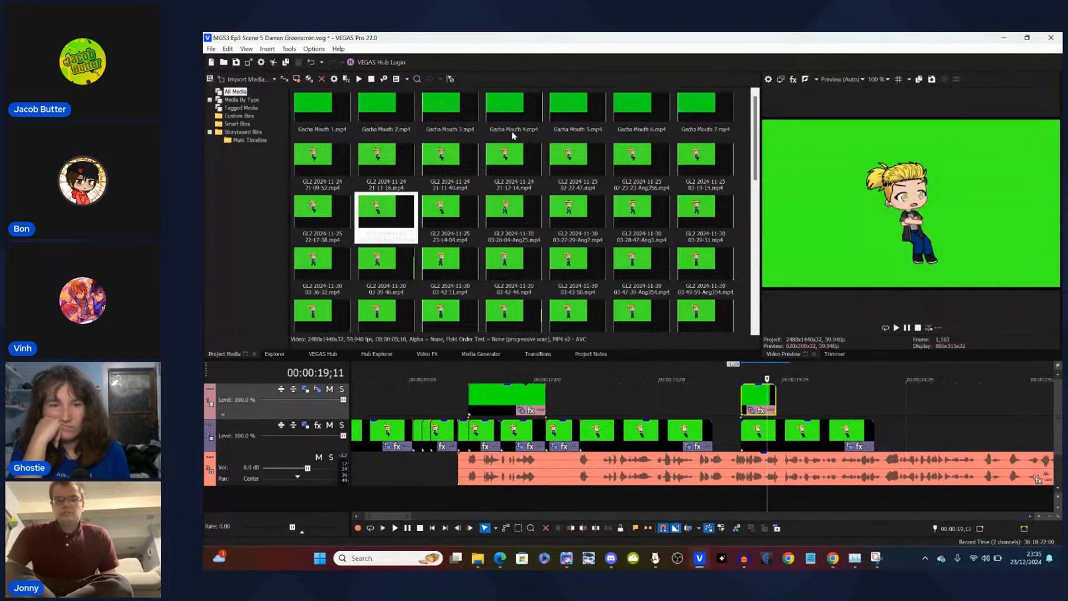
- Move the mouth clip from 00:00:18;10 to start at 00:00:11;26 above the character clip
drag(750, 403, 589, 404)
click(583, 400)
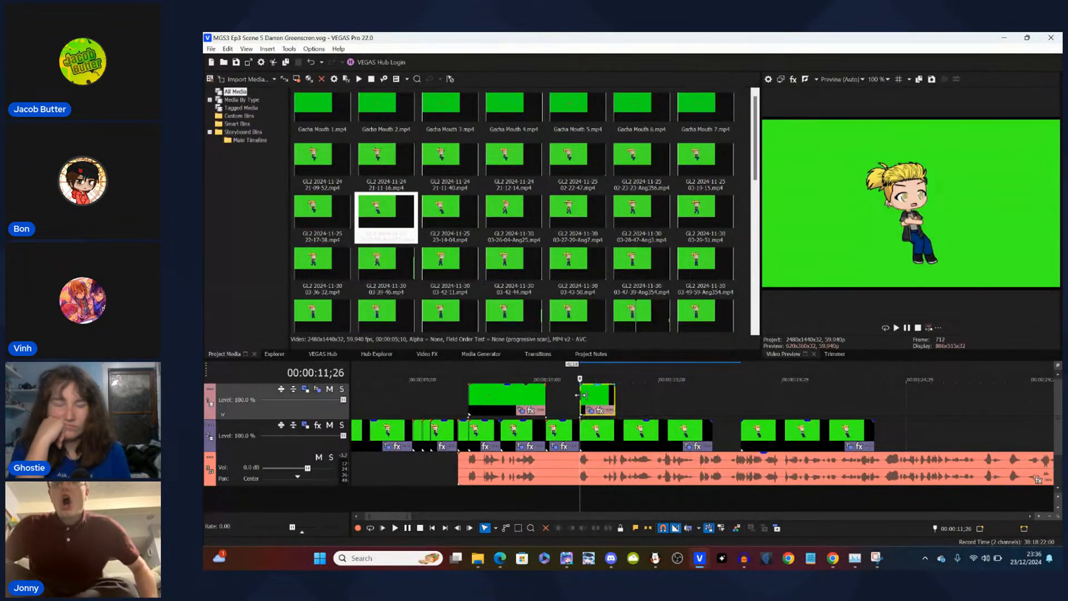
scroll(581, 396, up, 4)
scroll(581, 395, up, 3)
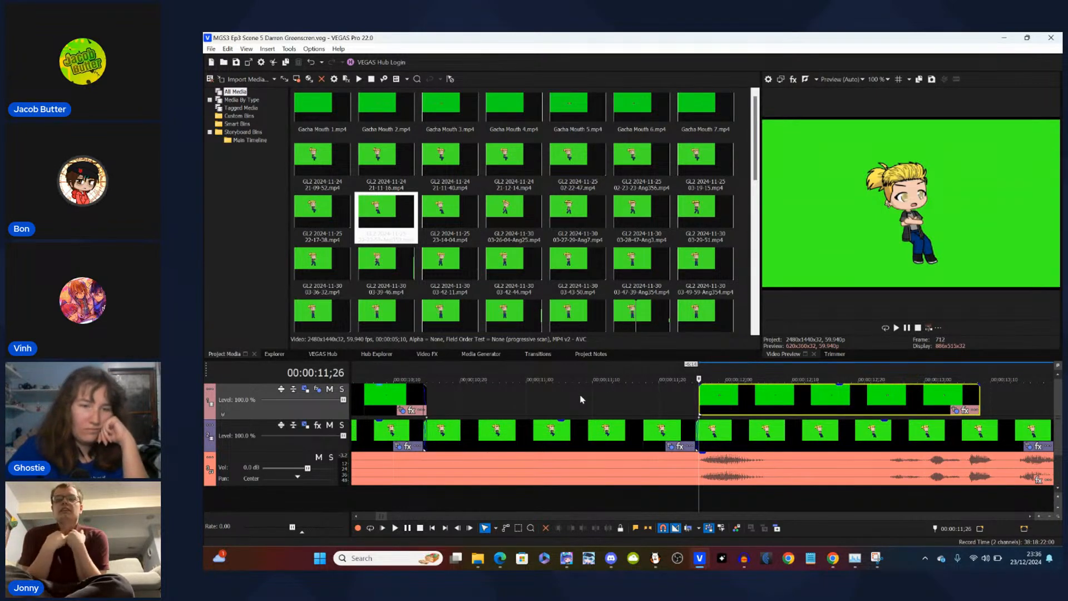
- Play the timeline from 00:00:11;26 and again from 00:00:13;22 to check the moved mouth clip against the audio
scroll(581, 399, down, 2)
key(space)
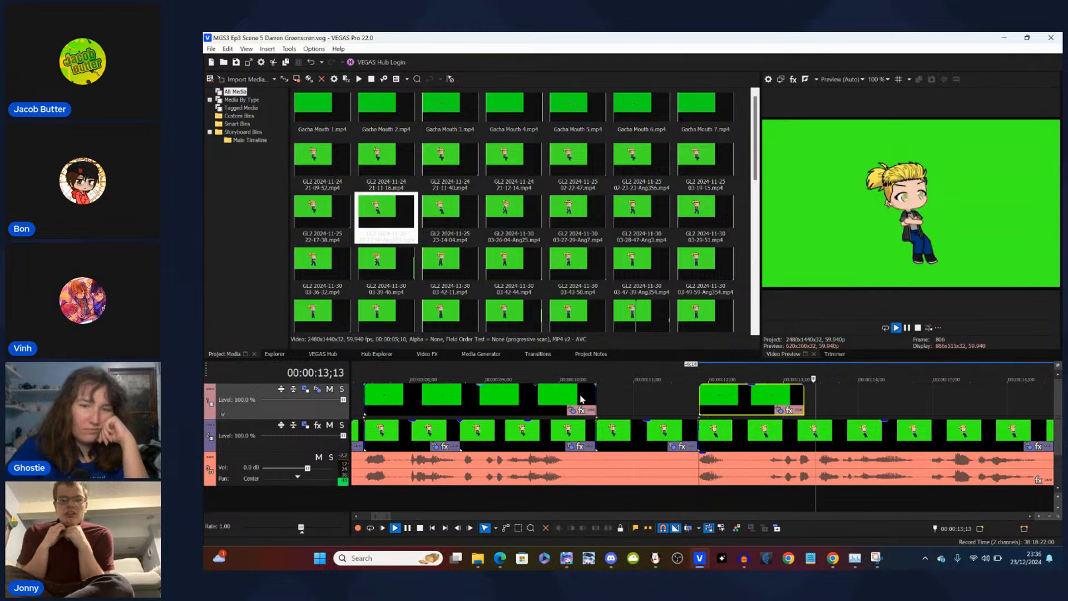
scroll(581, 399, down, 2)
key(space)
click(859, 417)
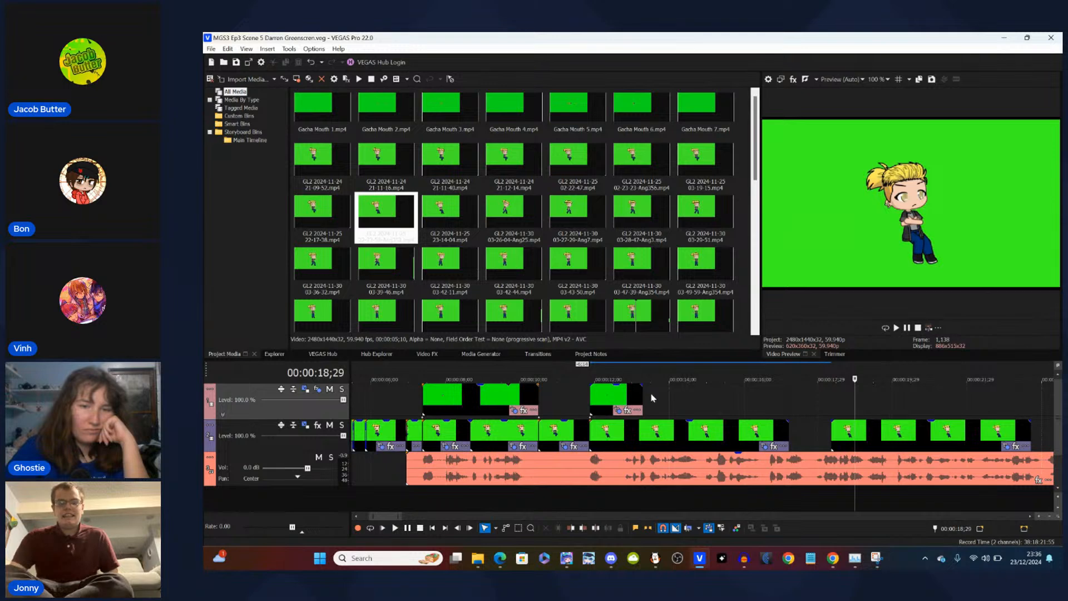
click(660, 440)
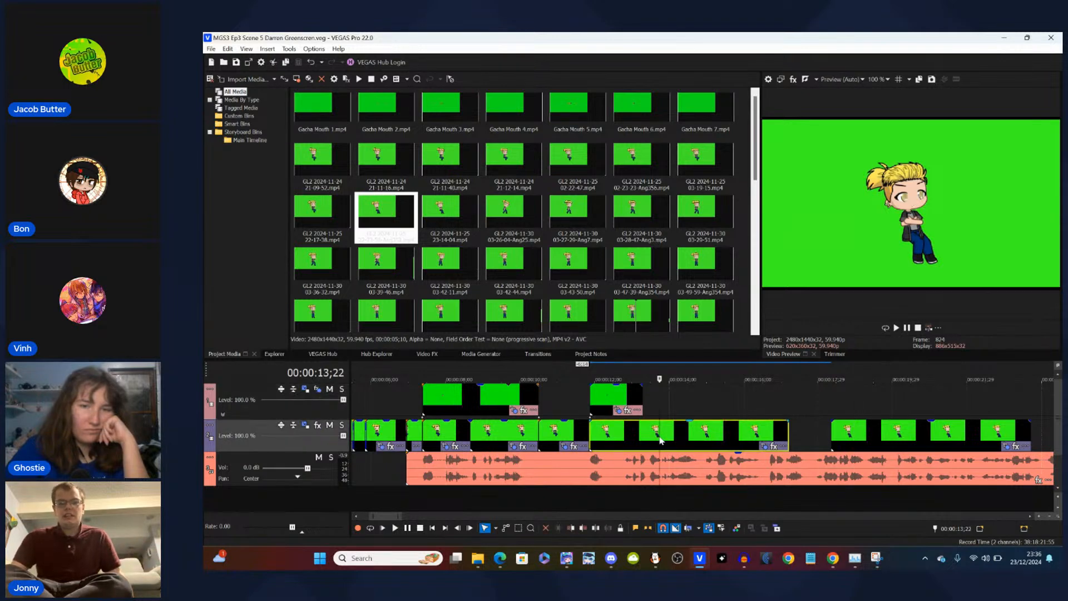
key(space)
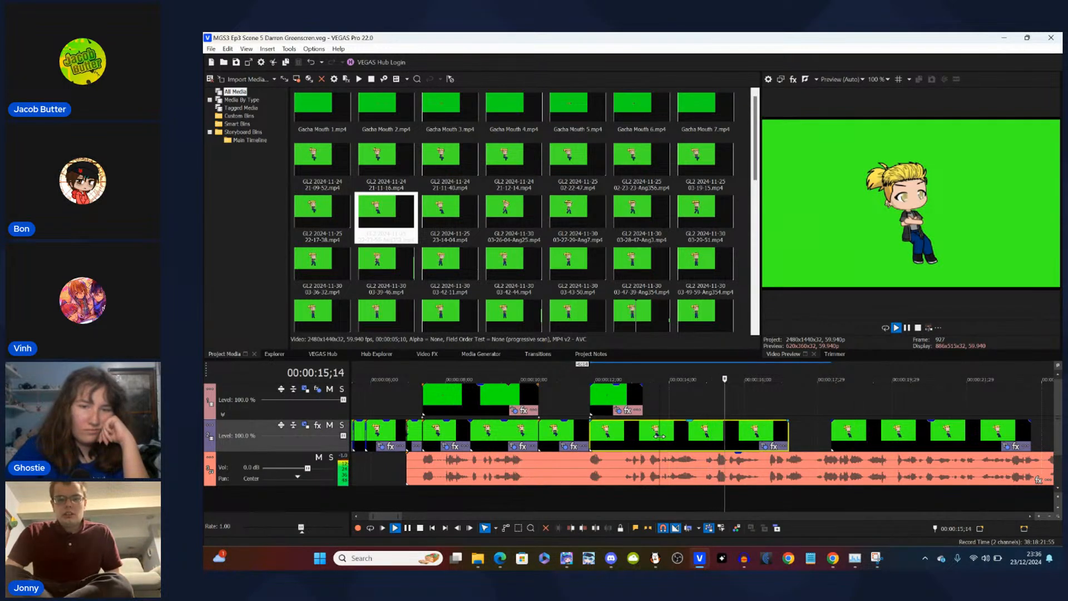
- Trim the end of the character clip that starts at 00:00:11;26 back to 00:00:14;26
key(Return)
key(Left)
key(Left)
key(Left)
key(Left)
key(Left)
key(Left)
key(Left)
key(Left)
key(Left)
key(Left)
key(Left)
key(Left)
key(Left)
key(Left)
key(Left)
key(Left)
key(Left)
key(Left)
key(Left)
key(Left)
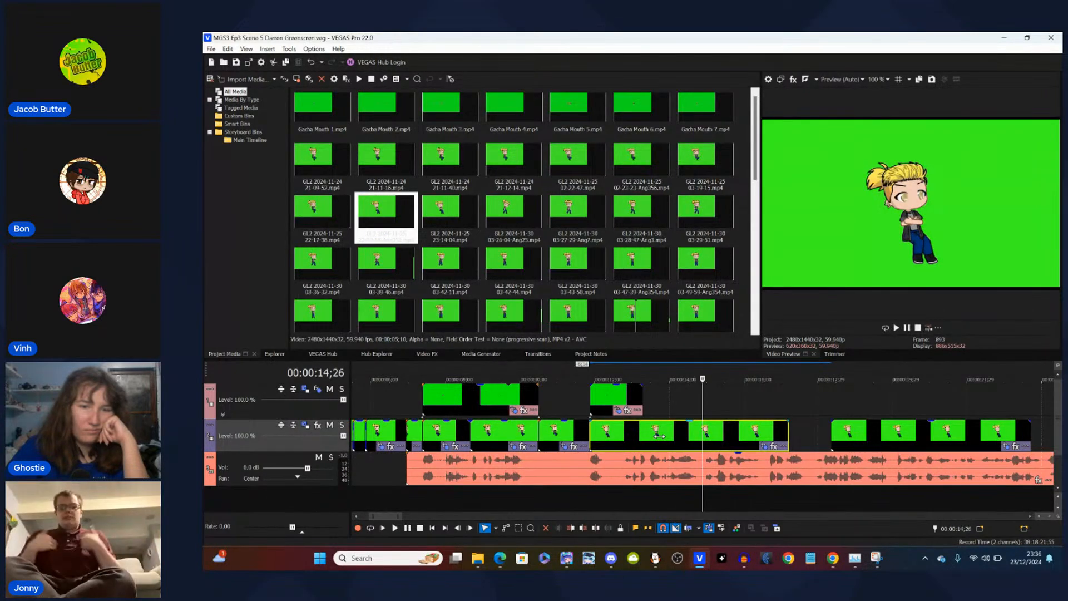
drag(788, 437, 705, 438)
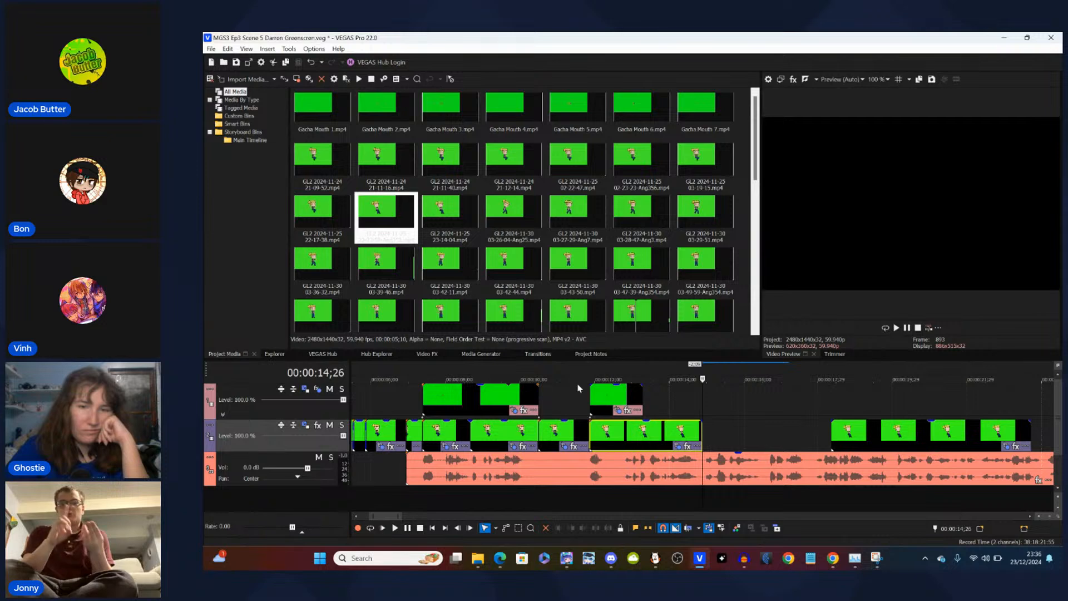
- Select the mouth clip above the trimmed character clip and return to its start at 00:00:11;26
click(590, 393)
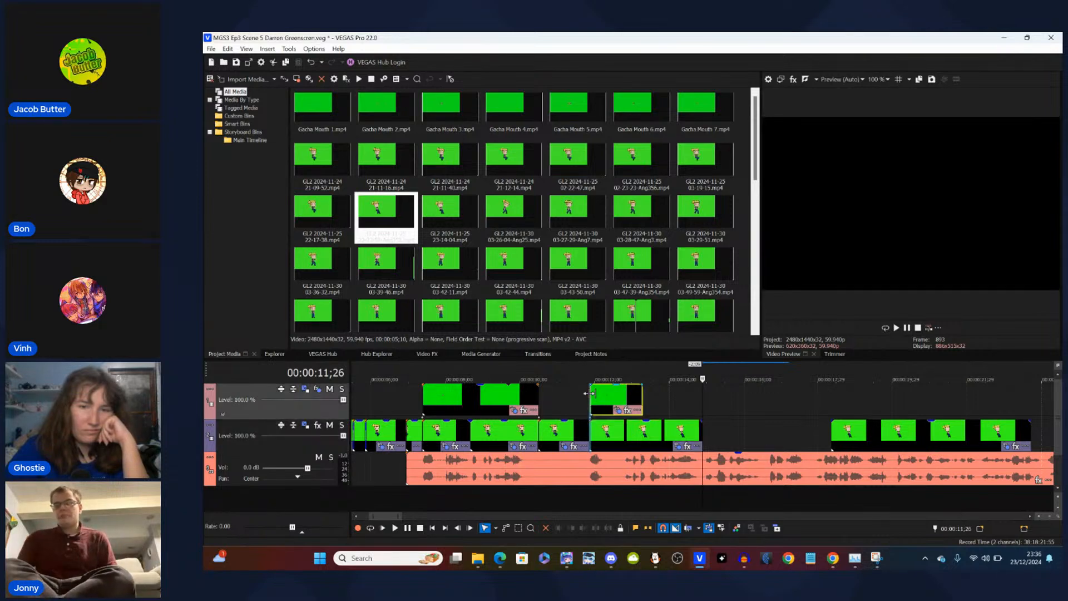
- Extend the start of the upper-track mouth clip to the crossfade below it and add a short fade-in ending at 00:00:11;26
scroll(590, 393, up, 8)
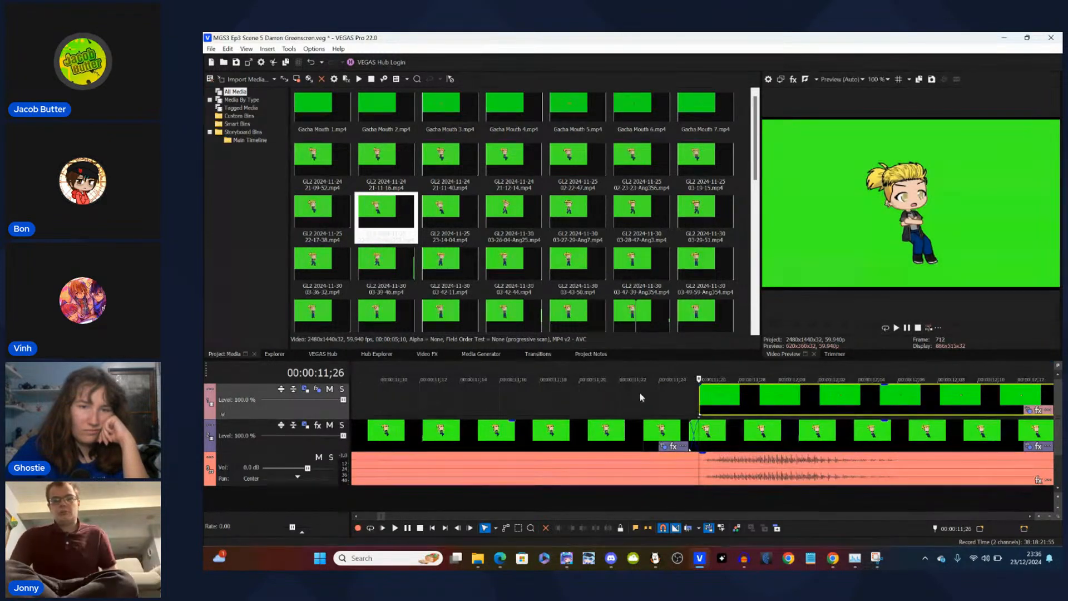
drag(731, 400, 698, 387)
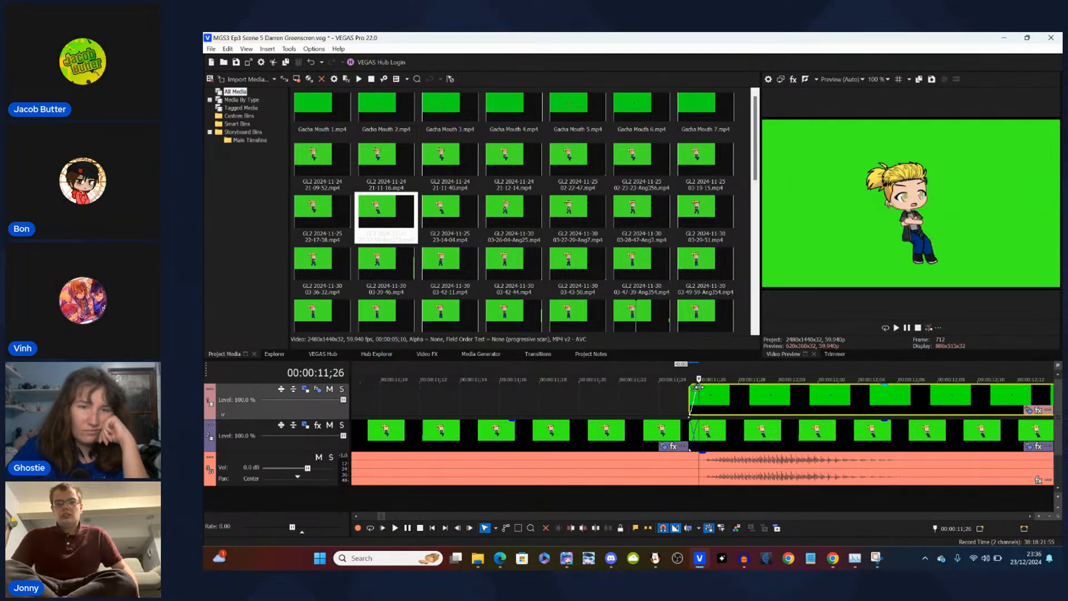
- Extend the end of the same upper-track mouth clip to 00:00:14;26 and check the frames around its edge
scroll(699, 387, down, 10)
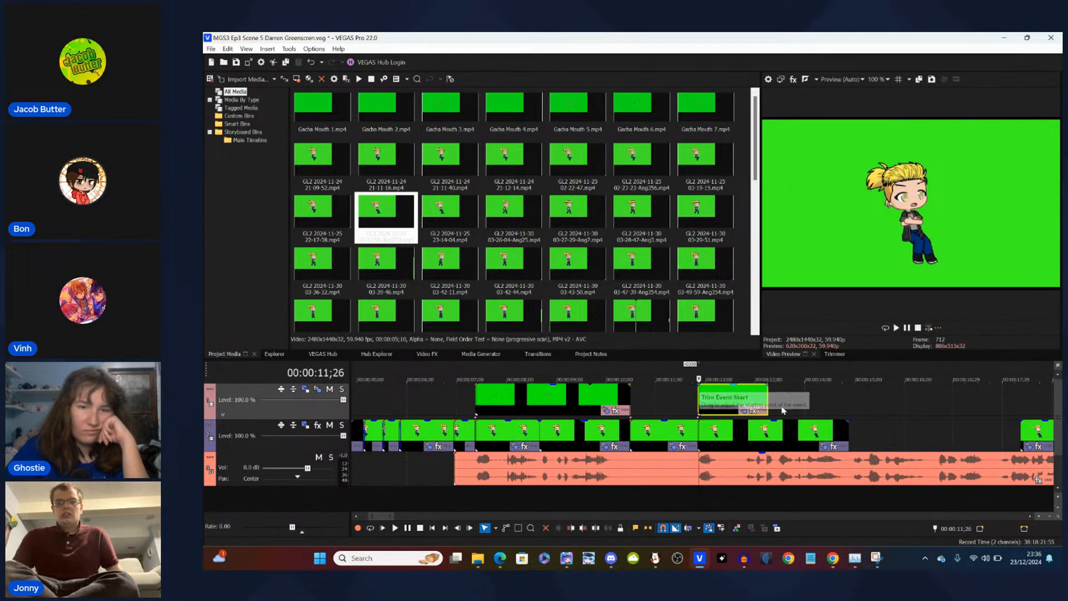
drag(768, 406, 845, 406)
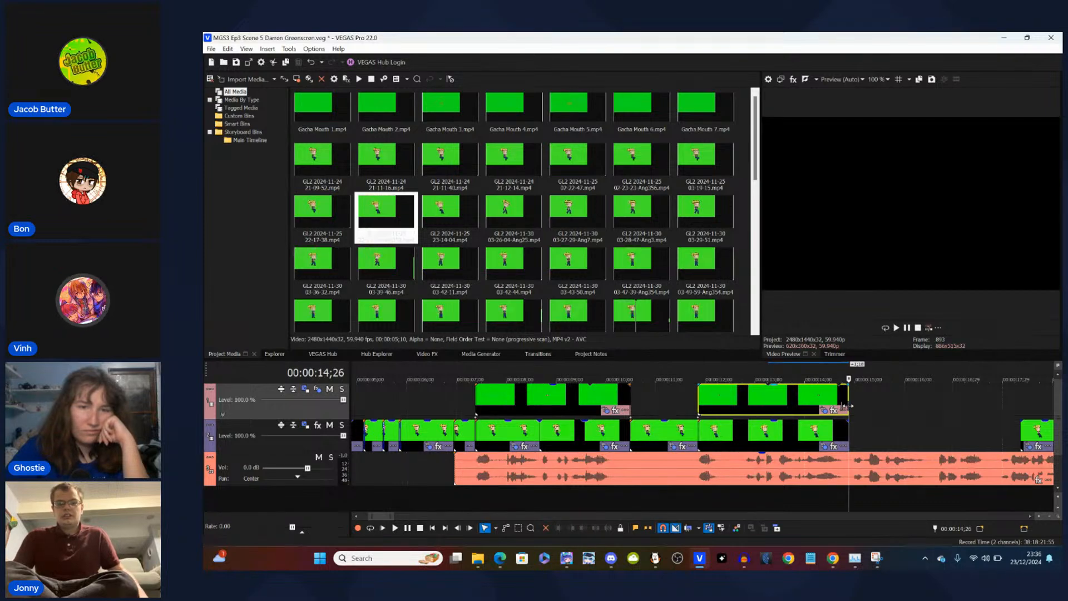
scroll(846, 407, up, 8)
key(Left)
key(Left)
key(Left)
key(Left)
key(Left)
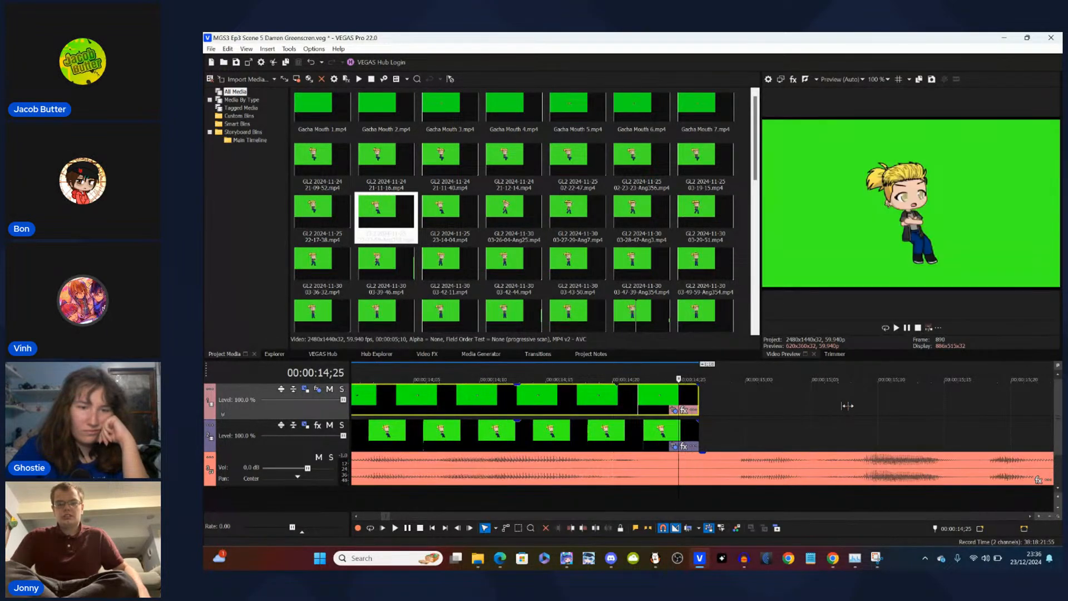
key(Right)
key(Right)
key(Right)
key(Right)
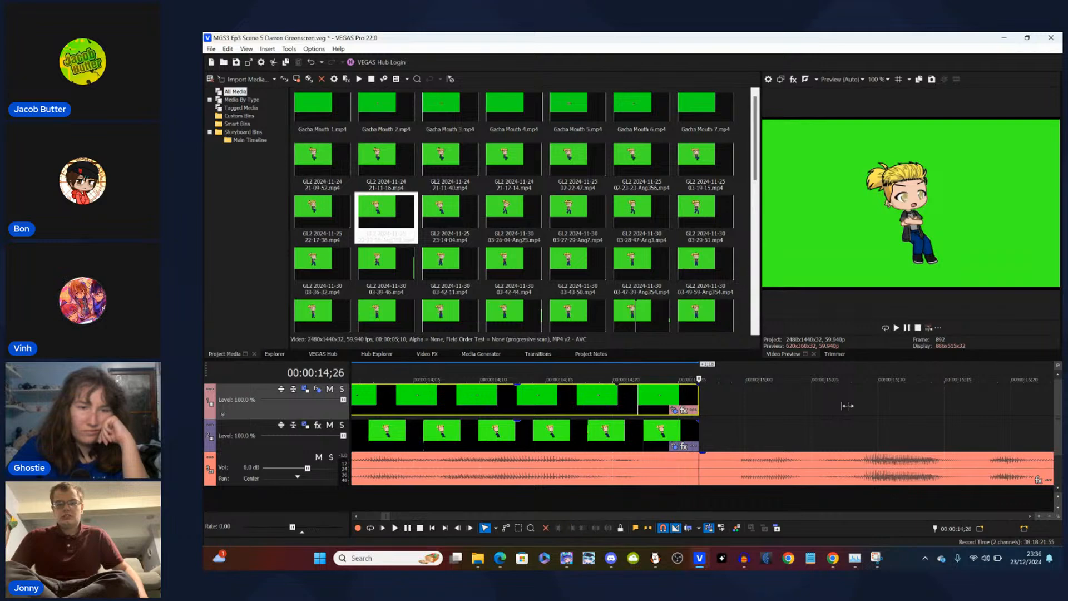
- Move the next character clip on the lower track to about 00:00:14;26, slightly overlapping the preceding clip for a short crossfade
scroll(847, 406, down, 6)
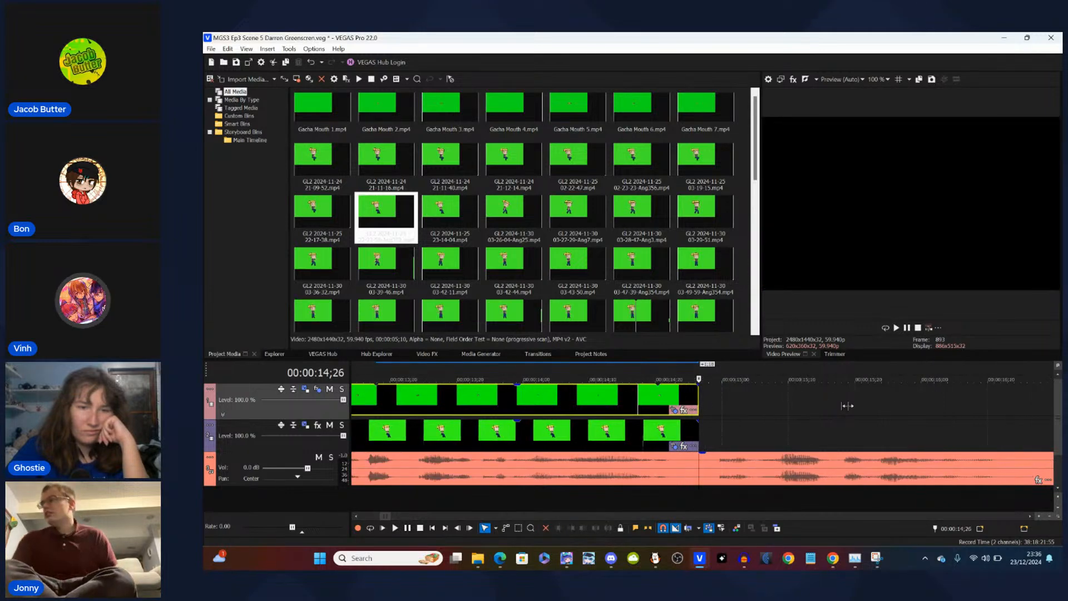
drag(885, 441, 718, 440)
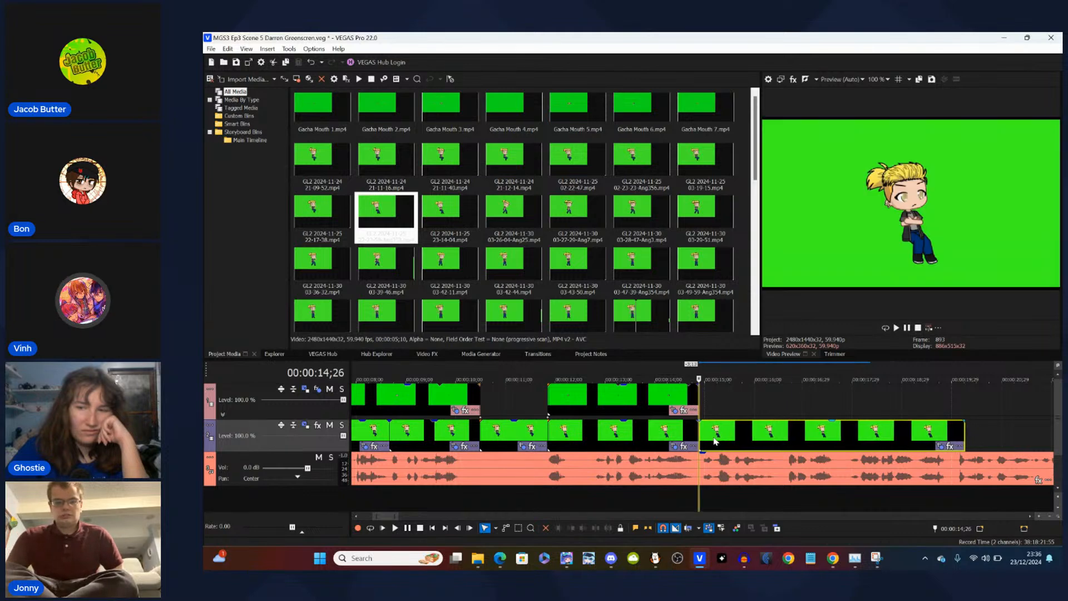
scroll(715, 441, up, 3)
drag(715, 441, 711, 441)
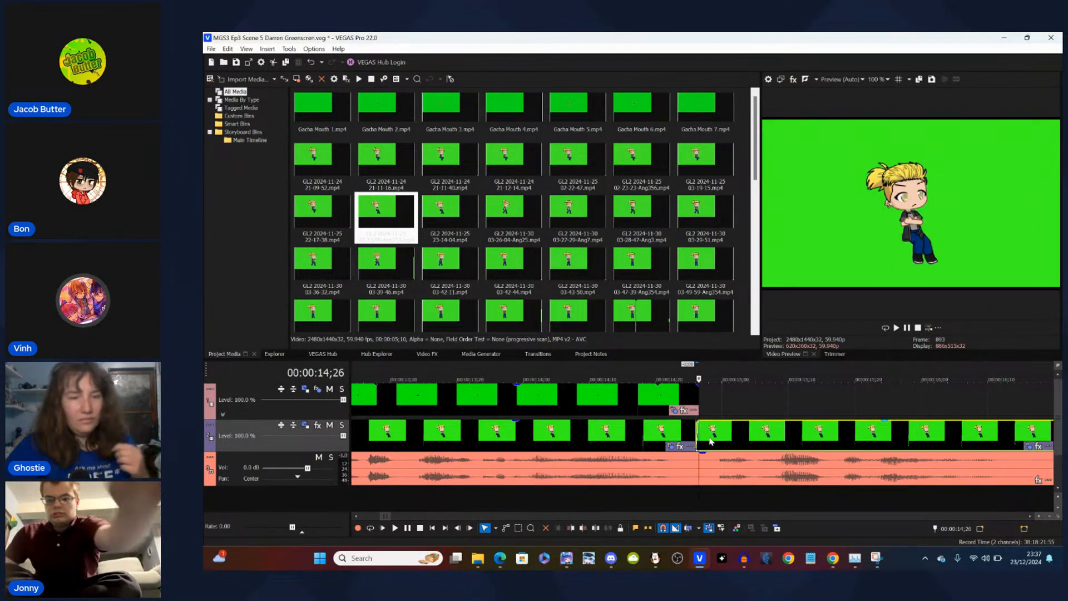
- Add a short fade-out to the end of the upper-track mouth clip, matching the crossfade below, and step through its frames
scroll(711, 441, up, 3)
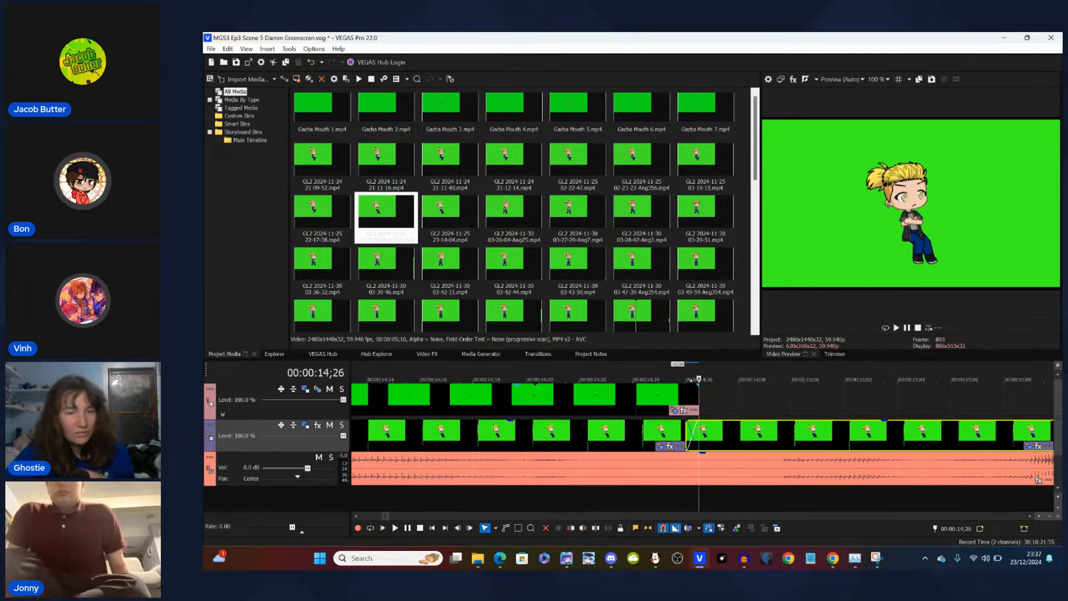
click(690, 398)
drag(688, 386, 687, 393)
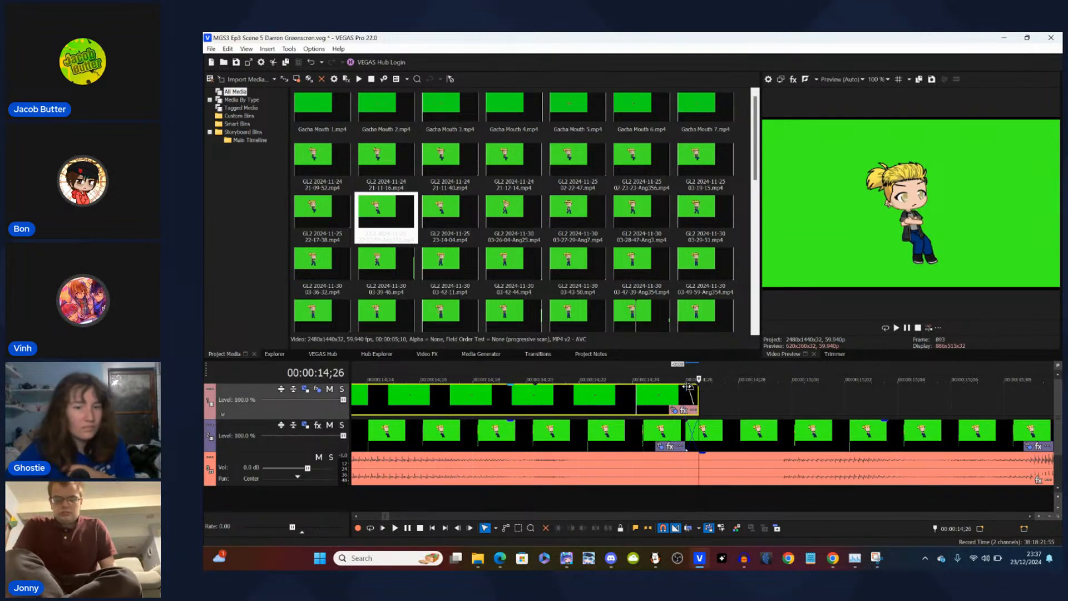
key(Left)
key(Right)
key(Right)
key(Right)
key(Right)
key(Right)
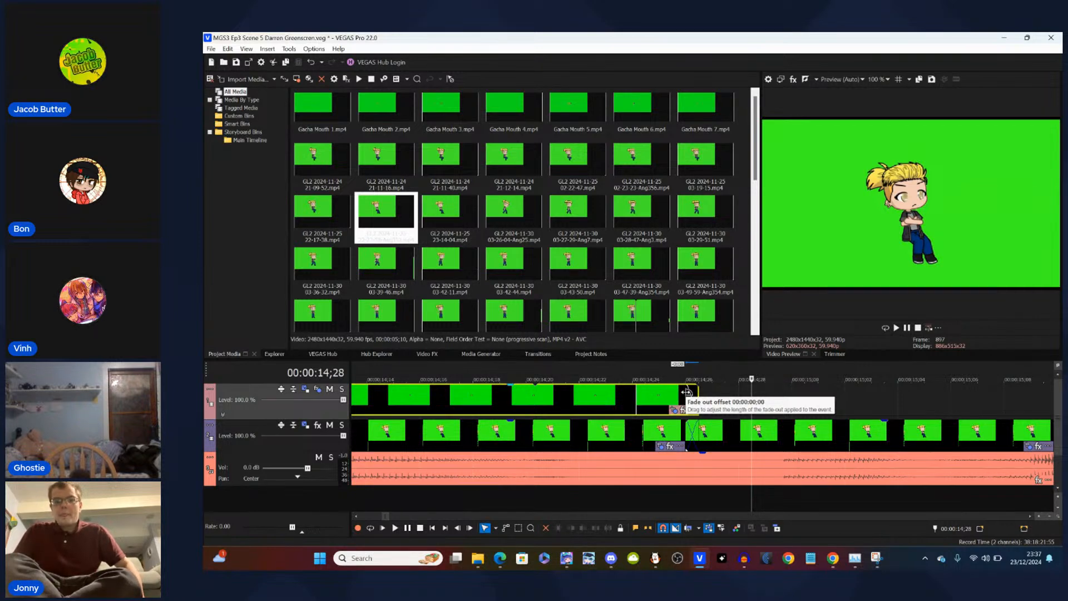
- Play the timeline from 00:00:14;28 and step back frame by frame to find where the last lower-track clip should end
scroll(687, 391, down, 5)
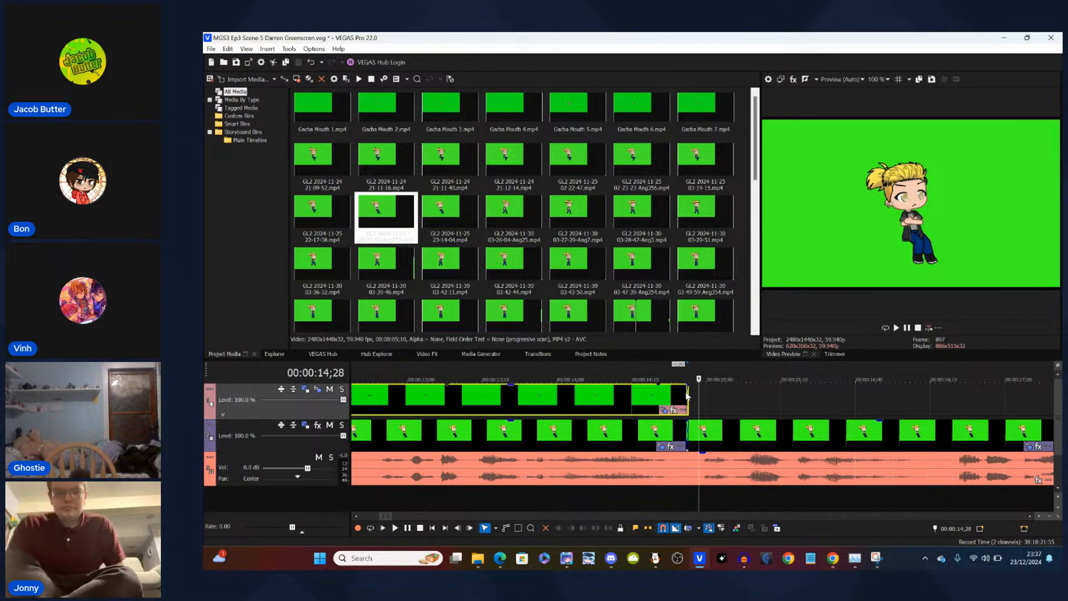
scroll(687, 395, down, 5)
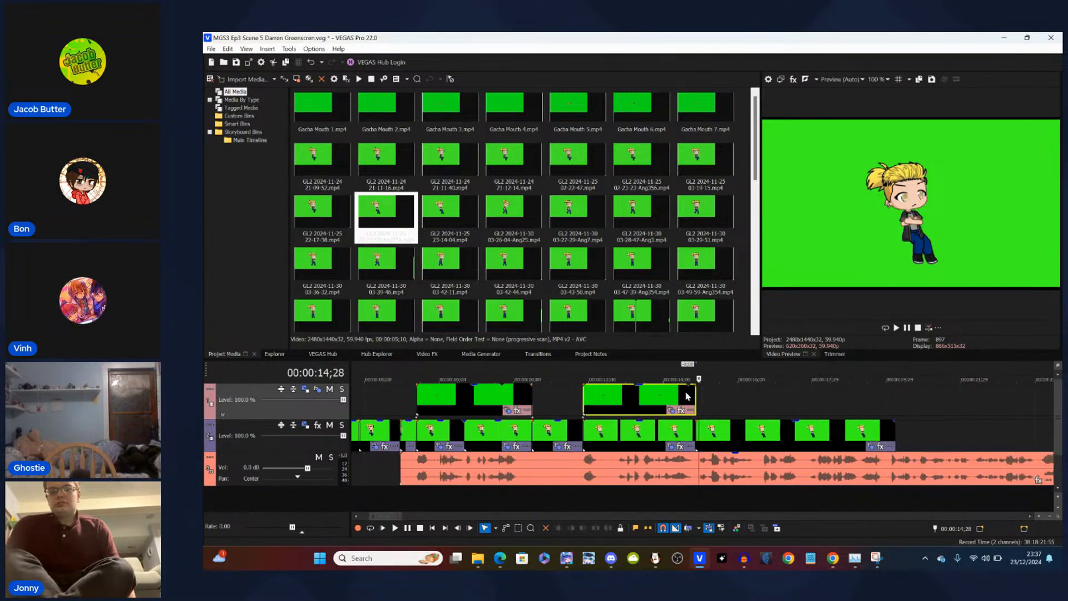
key(space)
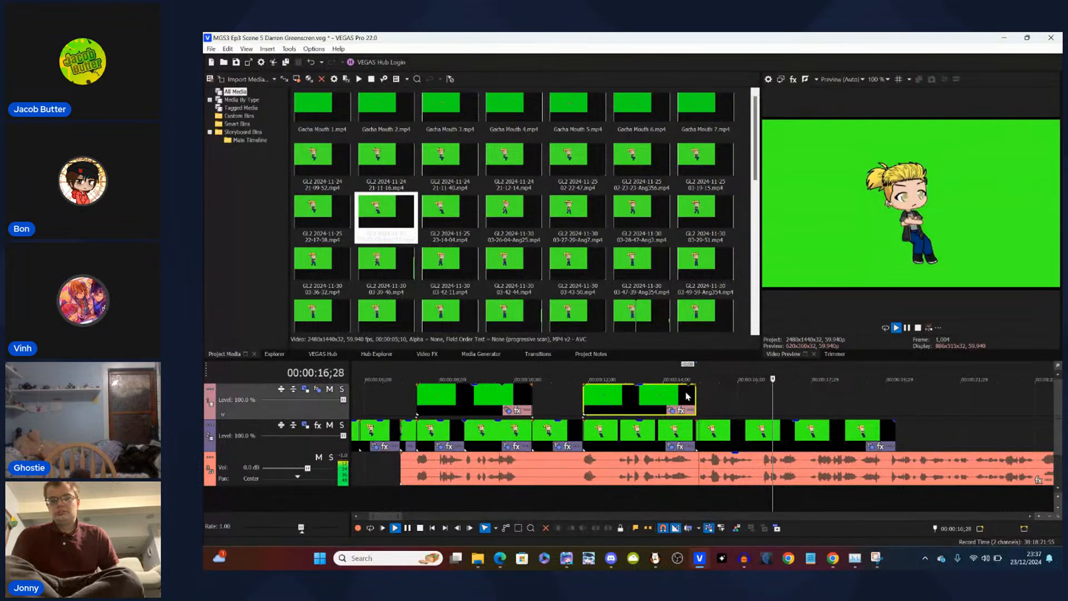
key(space)
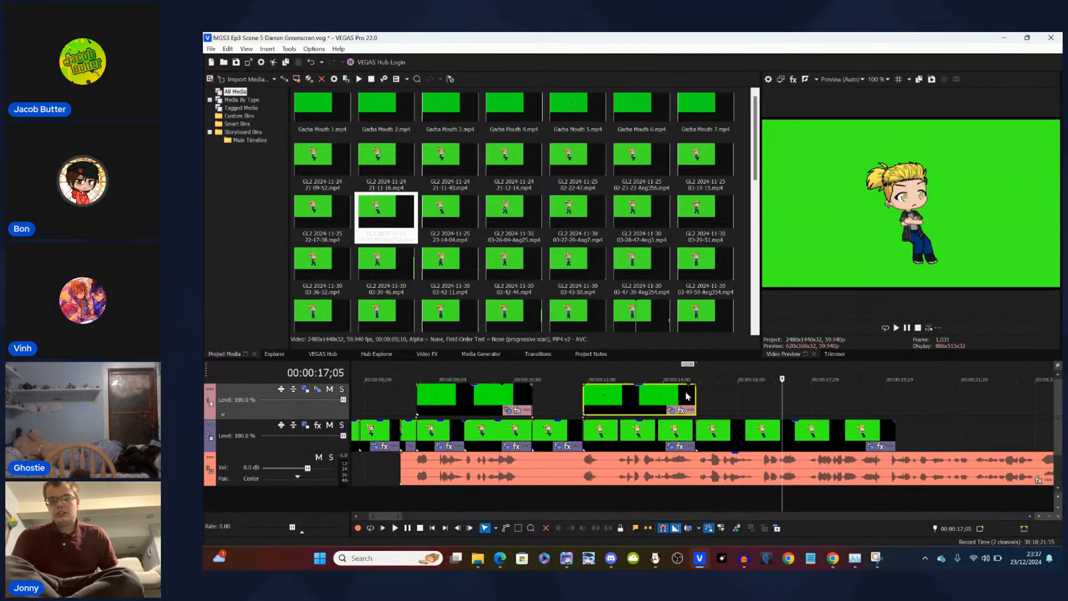
key(space)
key(space)
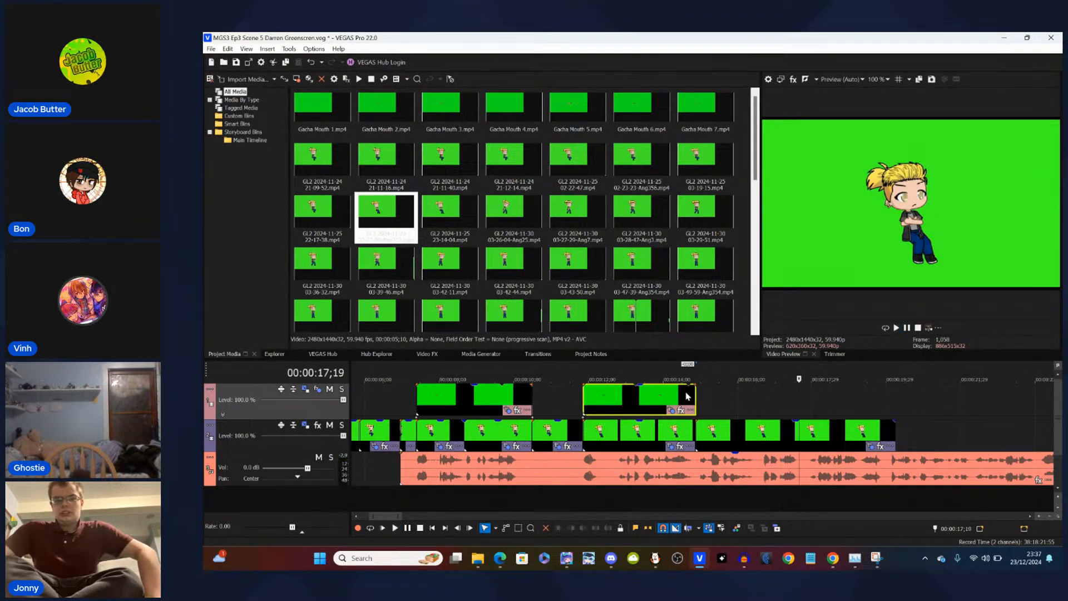
key(Left)
key(Left)
key(Left)
key(Left)
key(Left)
key(Left)
key(Left)
key(Left)
key(Left)
key(Left)
key(Left)
key(Left)
key(Left)
key(Left)
key(Left)
key(Left)
key(Left)
key(Left)
key(Left)
key(Left)
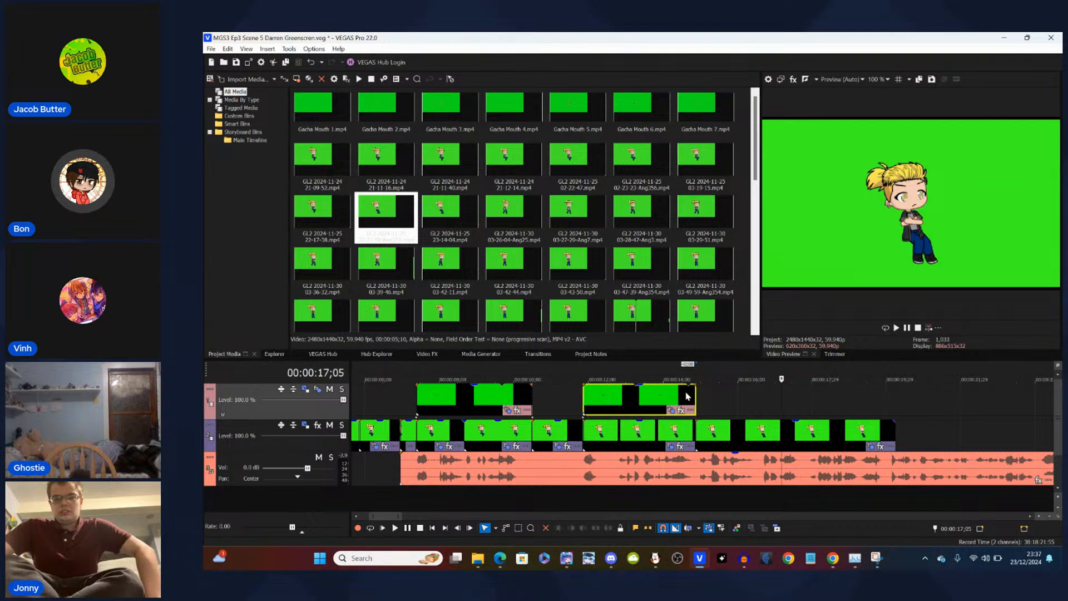
- Trim the end of the last character clip in the opening lower-track sequence to 00:00:16;20, dismissing the battery saver notification
scroll(688, 396, up, 3)
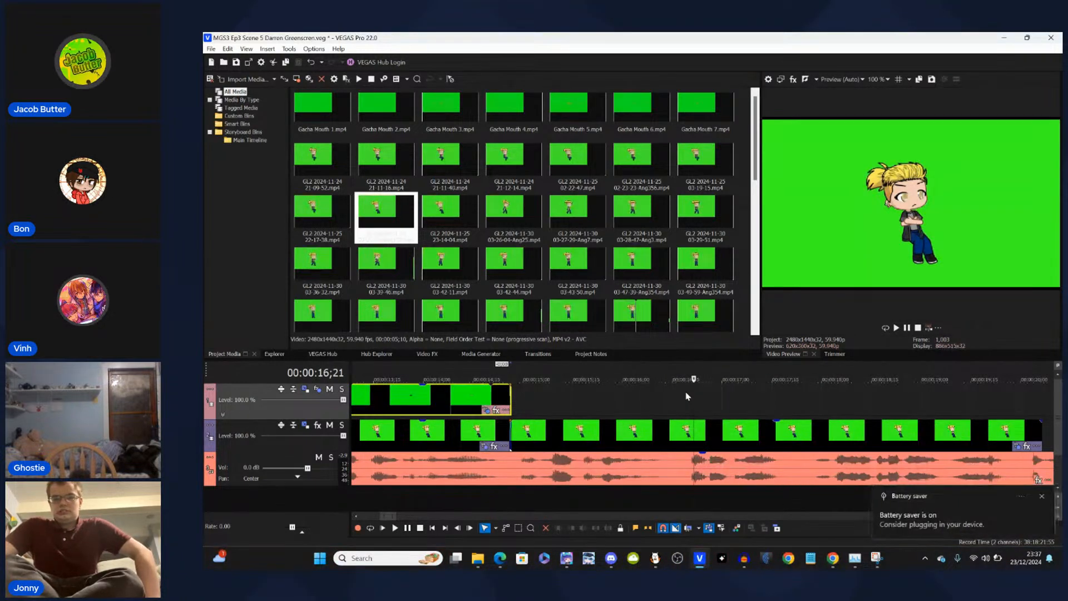
click(688, 397)
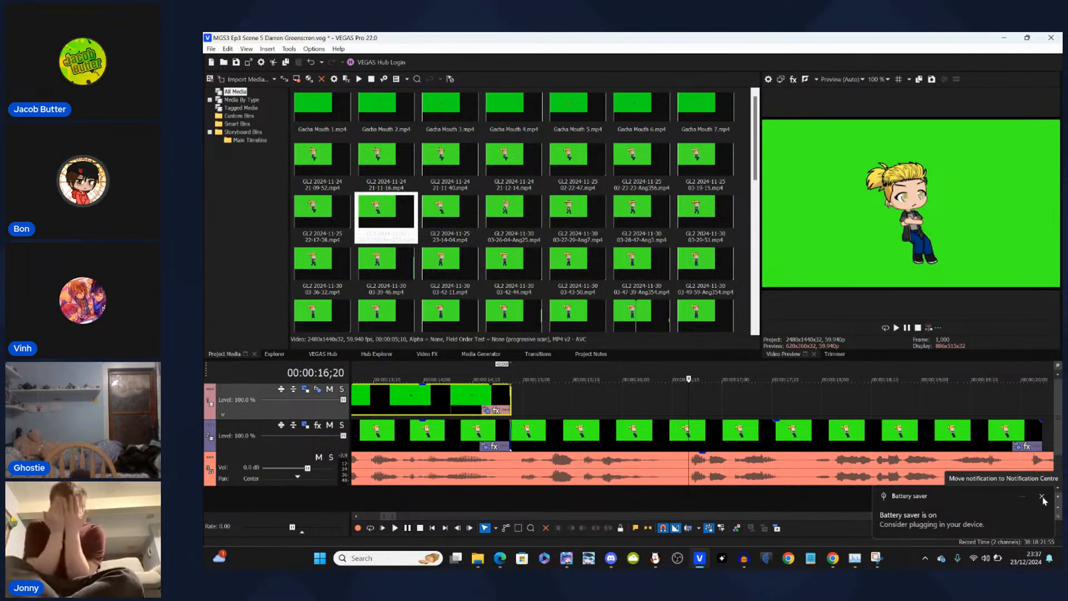
click(1043, 497)
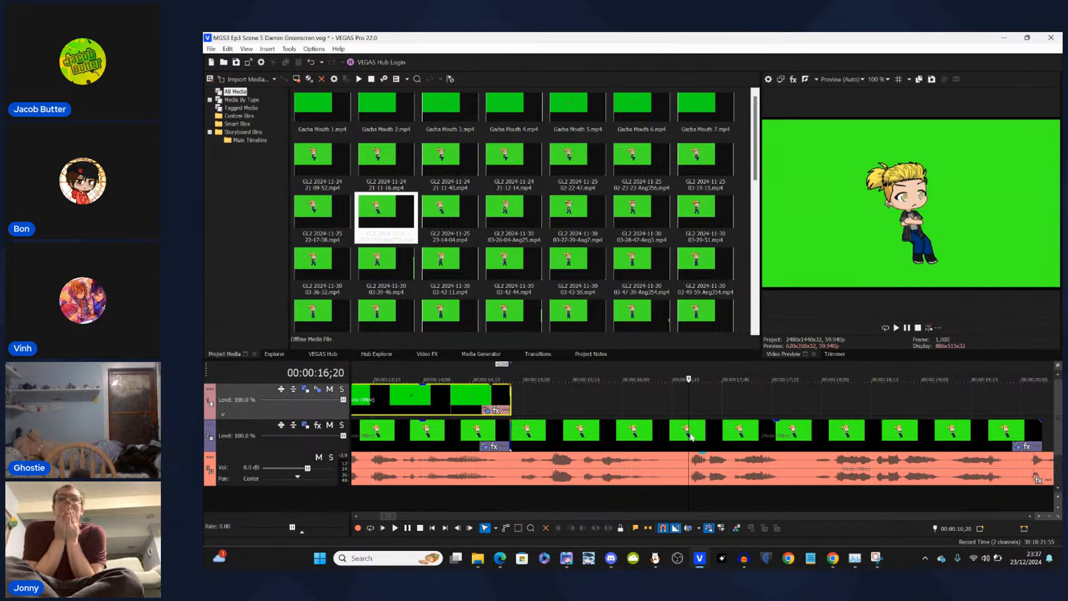
drag(1044, 437, 693, 438)
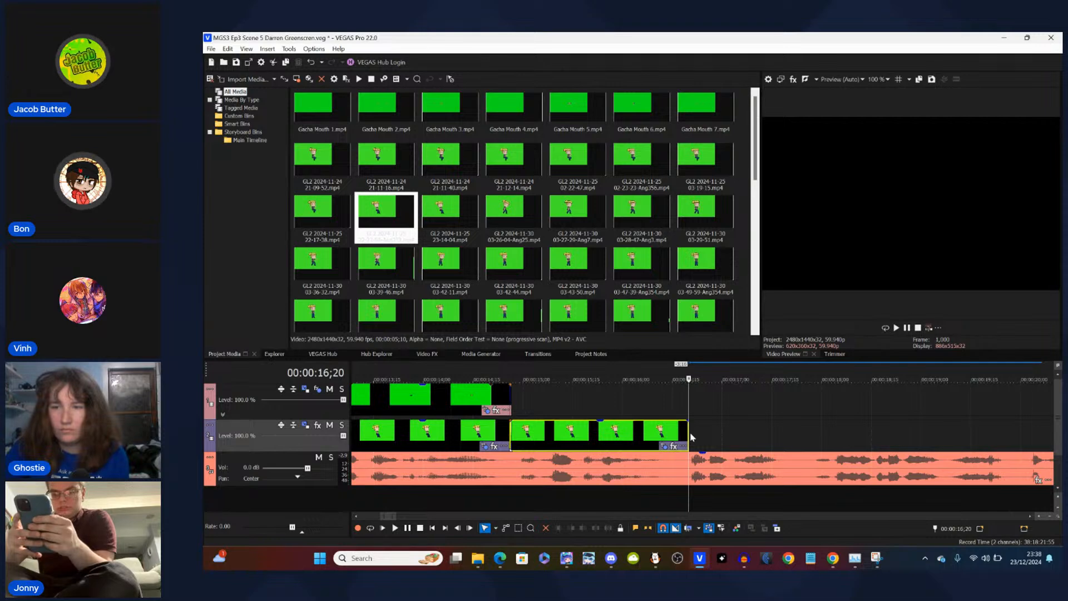
- Bring the next walking-pose character clip forward on the lower track so that it starts at 00:00:16;20
scroll(692, 438, down, 5)
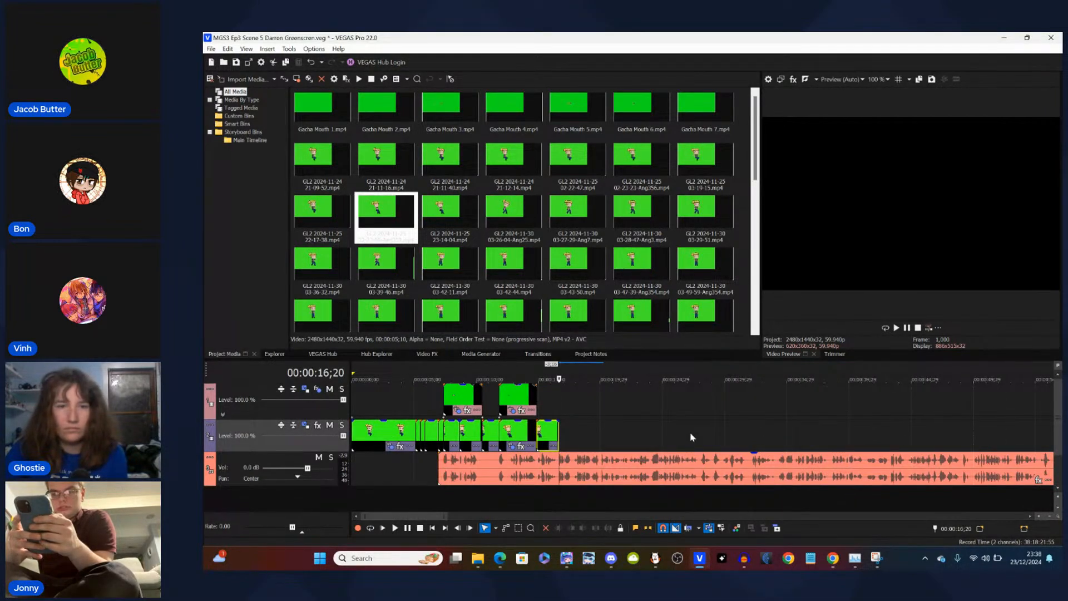
scroll(691, 438, down, 5)
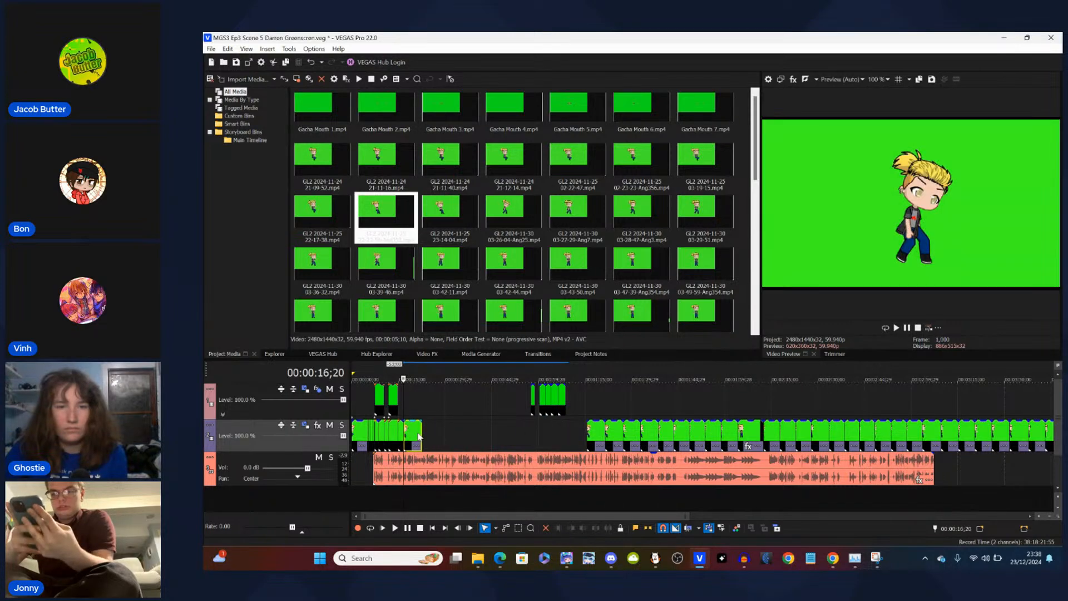
scroll(419, 437, up, 5)
scroll(419, 437, up, 3)
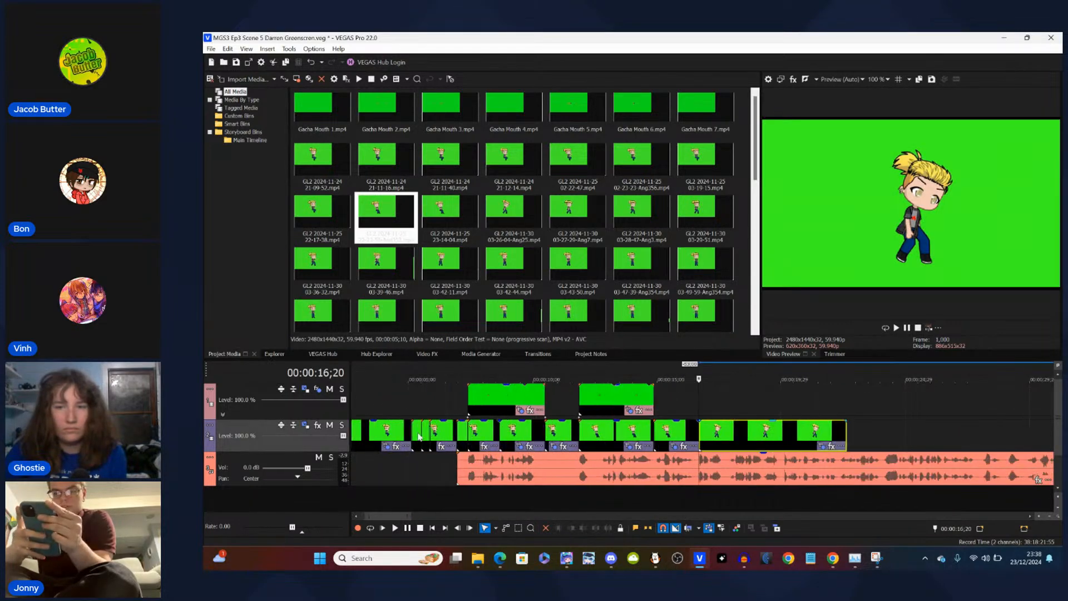
scroll(419, 437, up, 3)
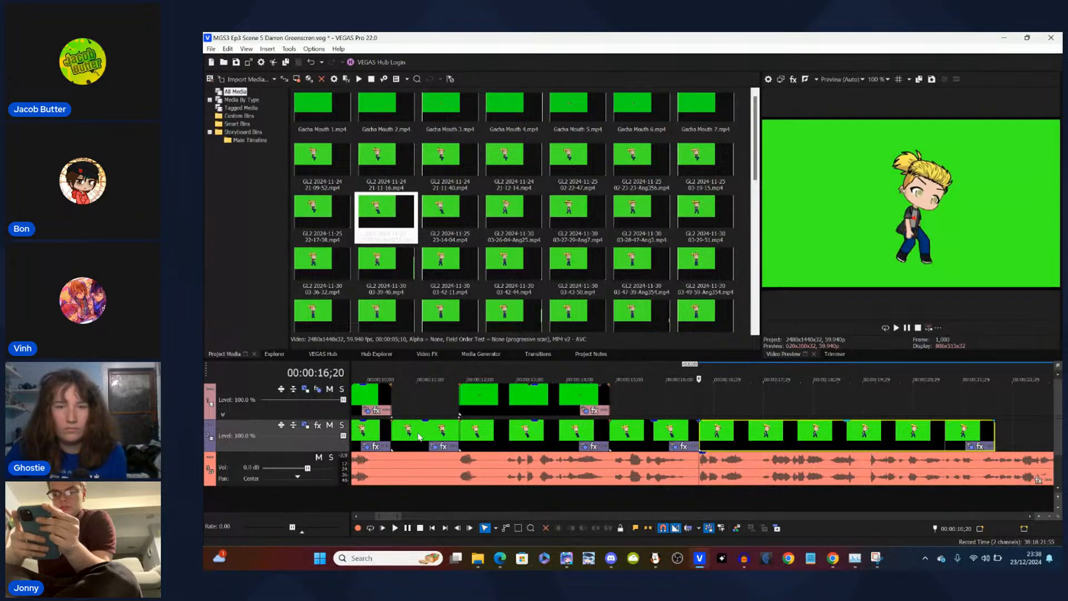
scroll(419, 437, up, 3)
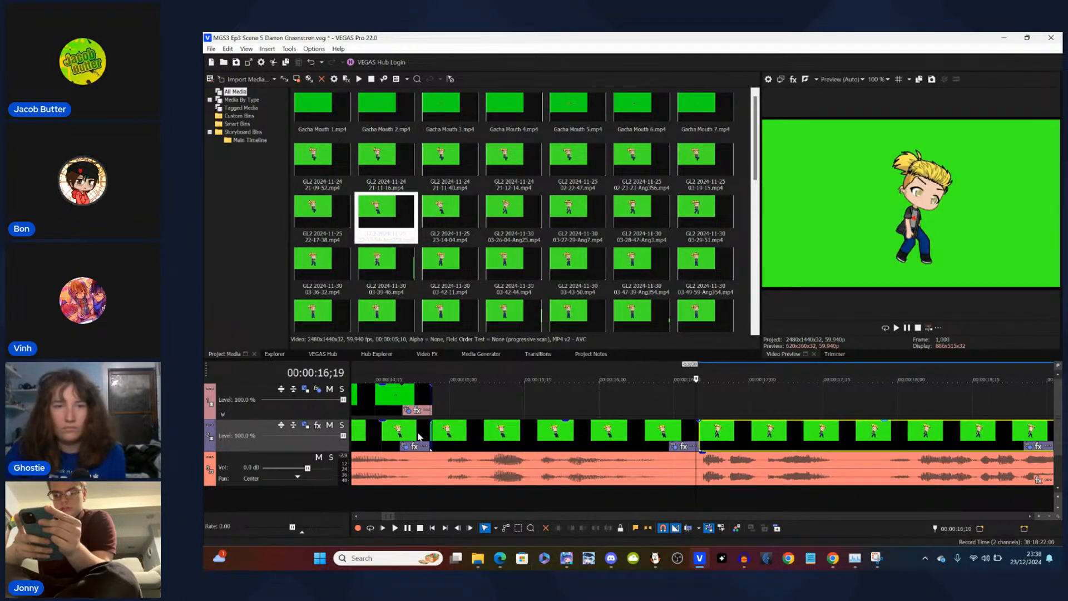
scroll(385, 436, up, 3)
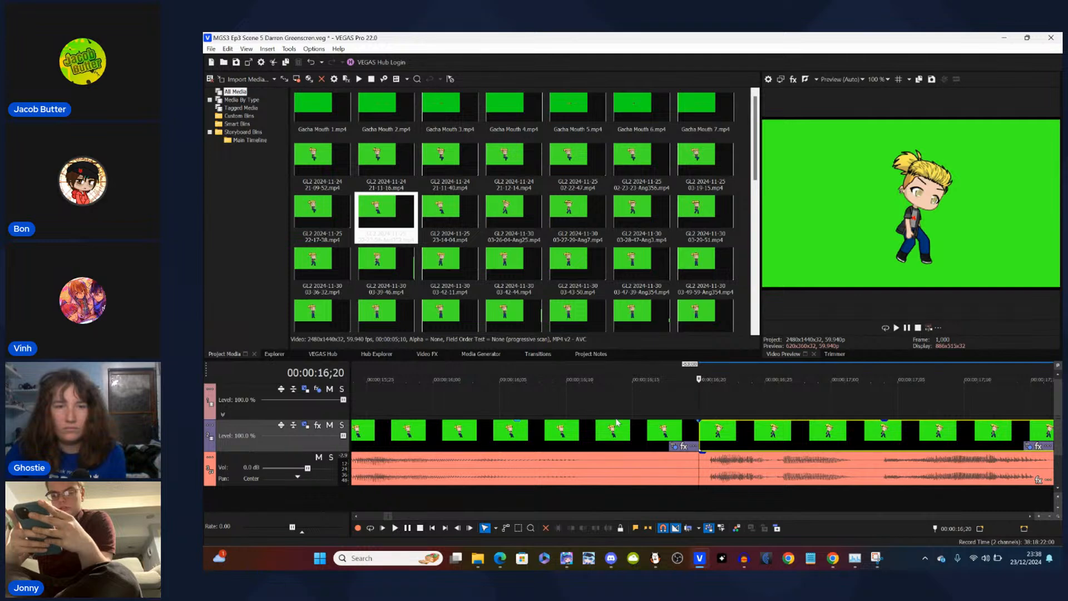
- Extend the preceding lower-track clip slightly past 00:00:16;20 for a short crossfade and return the playhead to 00:00:16;20
click(693, 435)
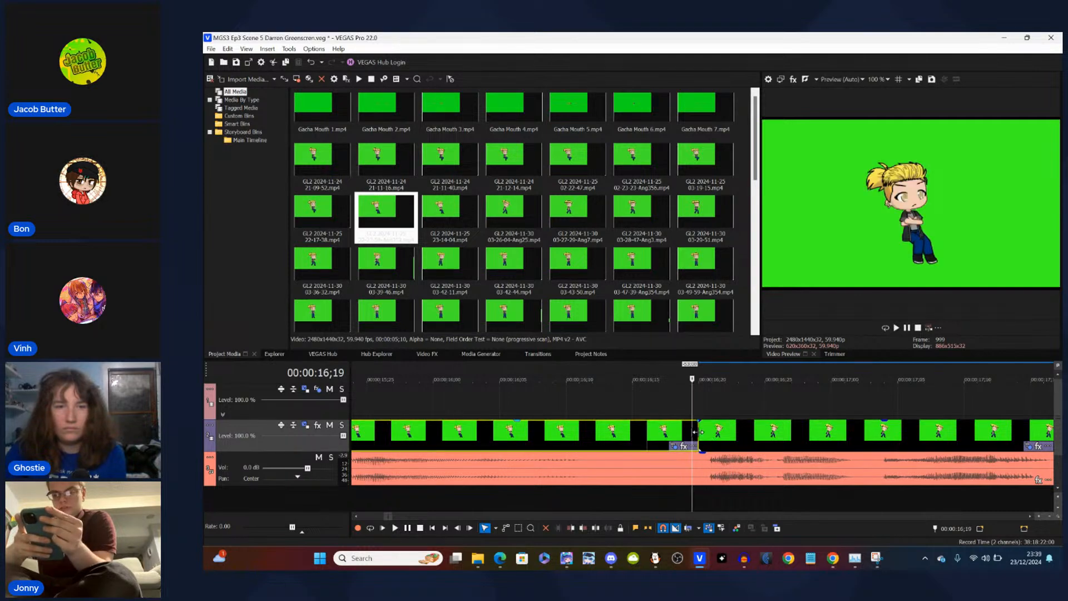
drag(694, 432, 702, 429)
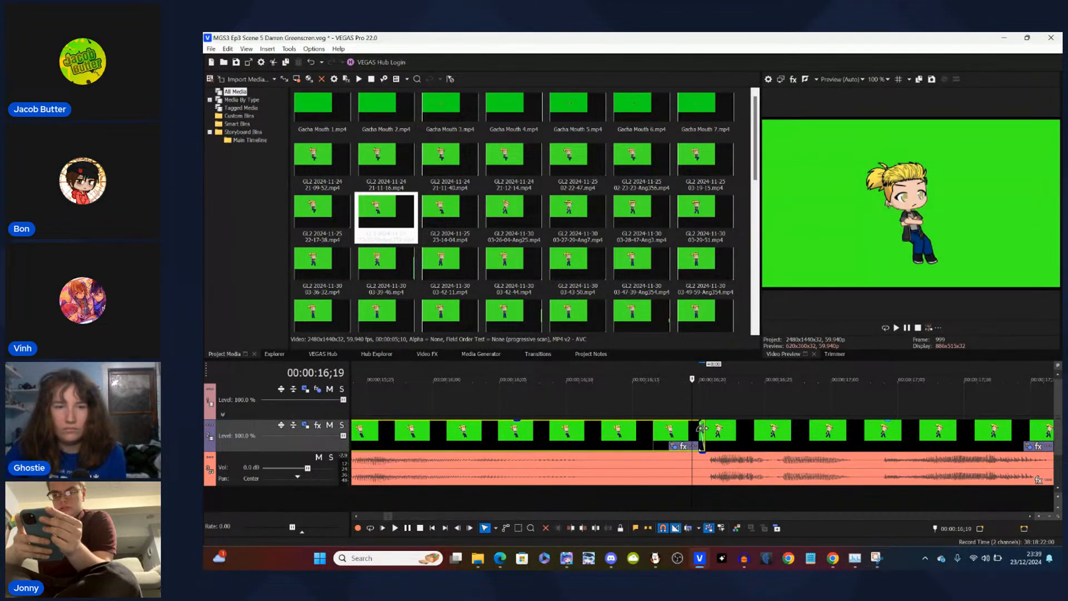
key(Return)
key(Return)
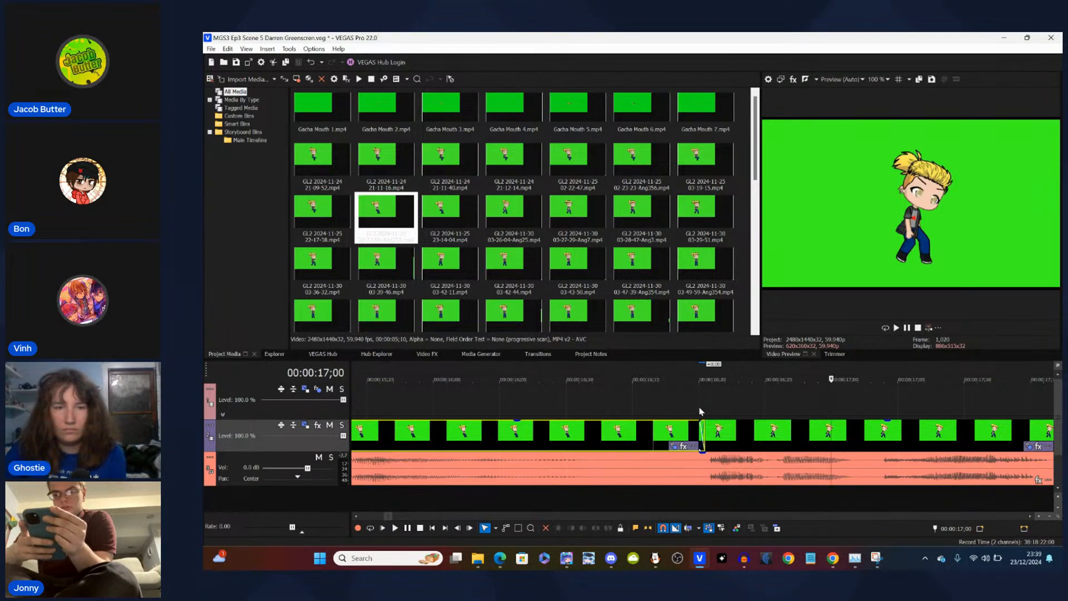
click(699, 410)
- Review the clip layout around 00:00:16;20, and switch to Gacha Club
scroll(699, 407, down, 5)
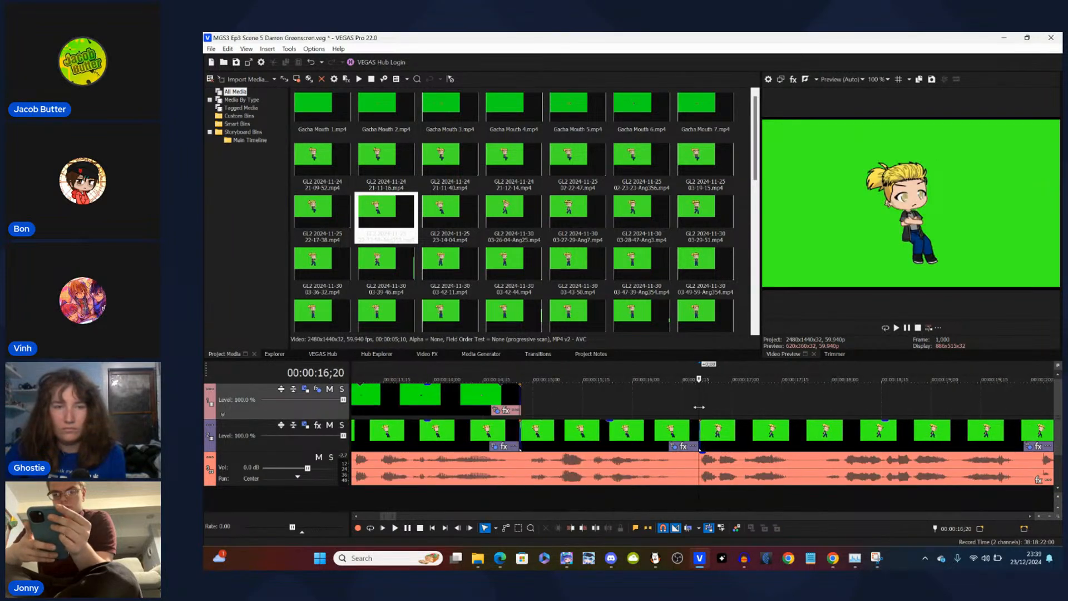
scroll(832, 378, down, 5)
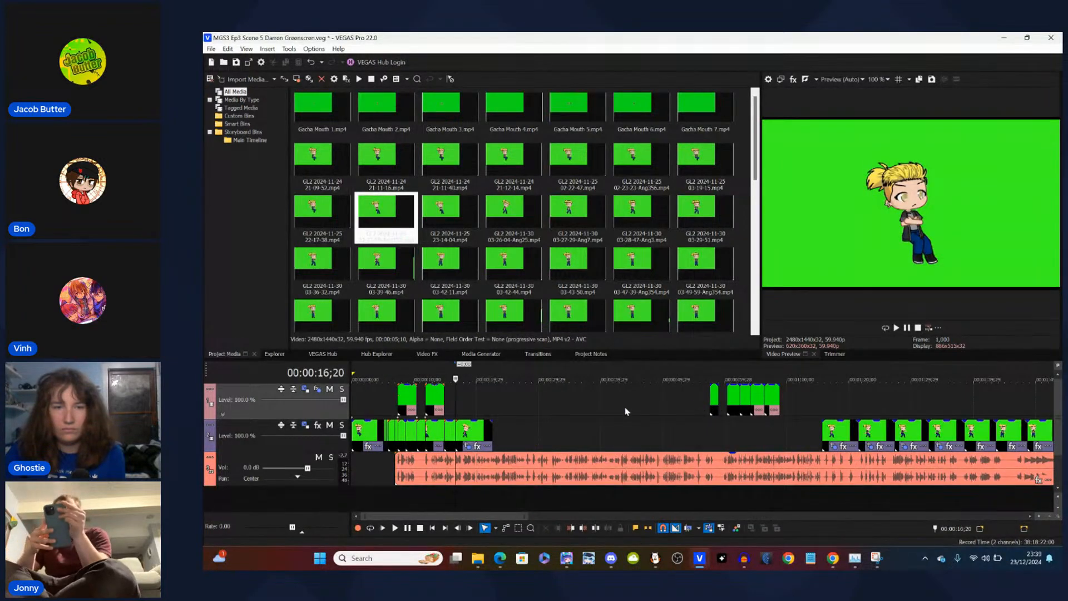
scroll(626, 412, up, 10)
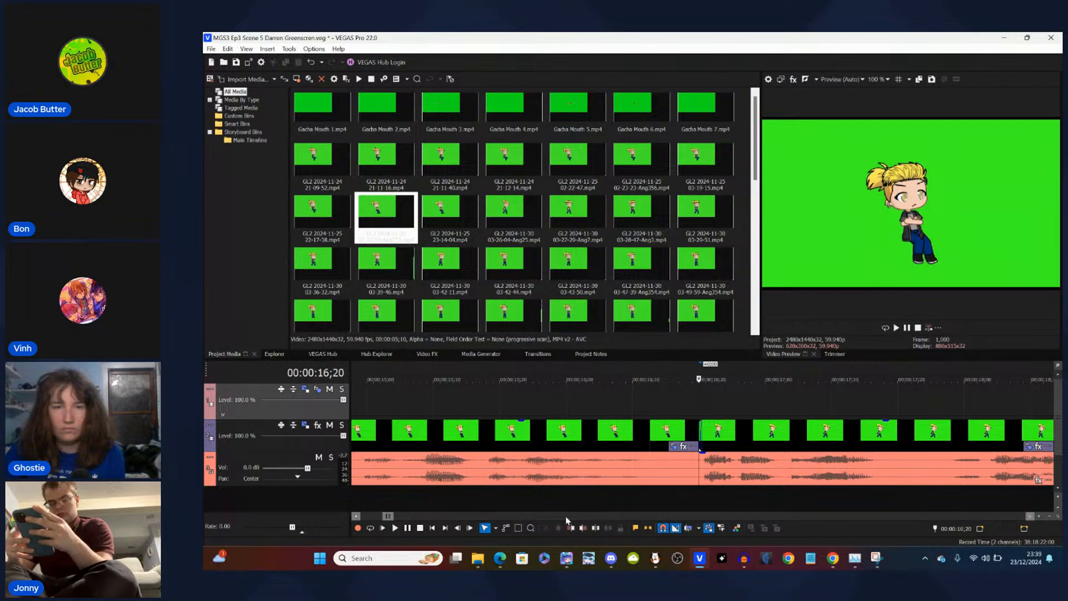
click(566, 558)
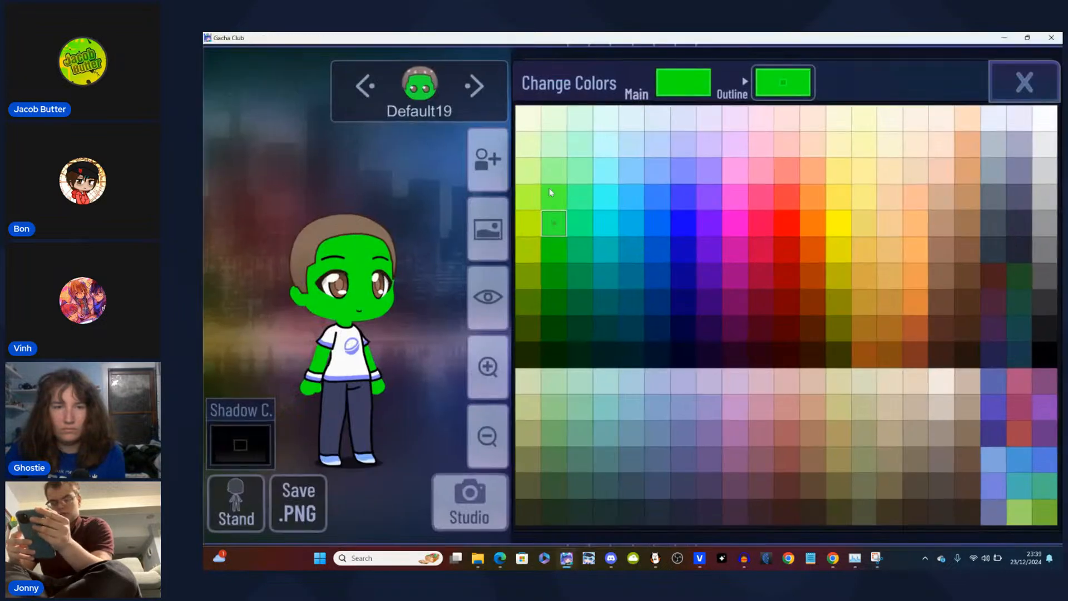
- Leave the skin colours as set and turn off the display of the character's face
click(1001, 81)
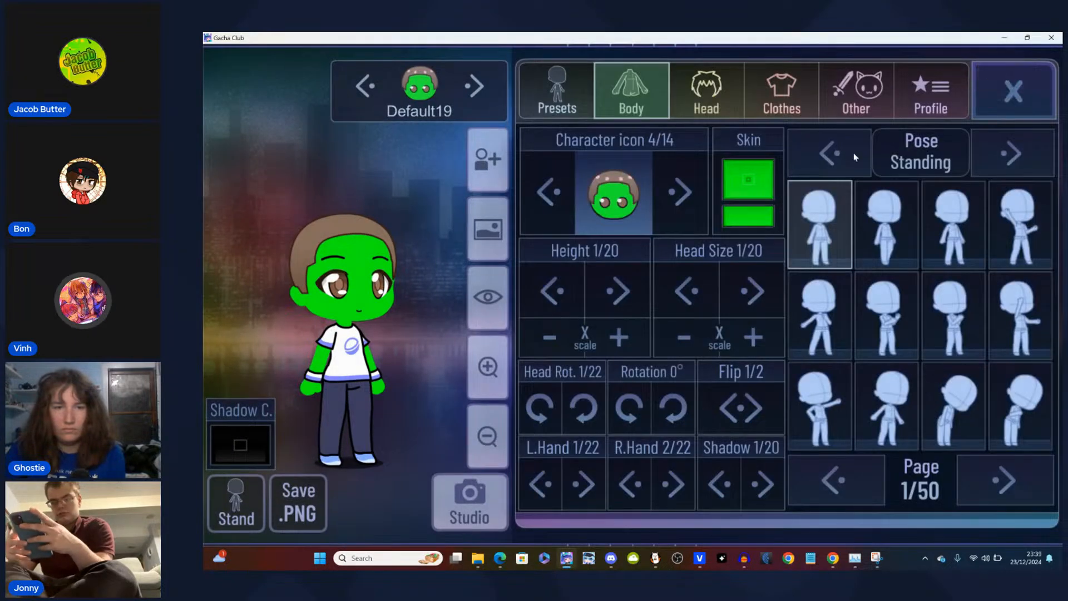
click(839, 97)
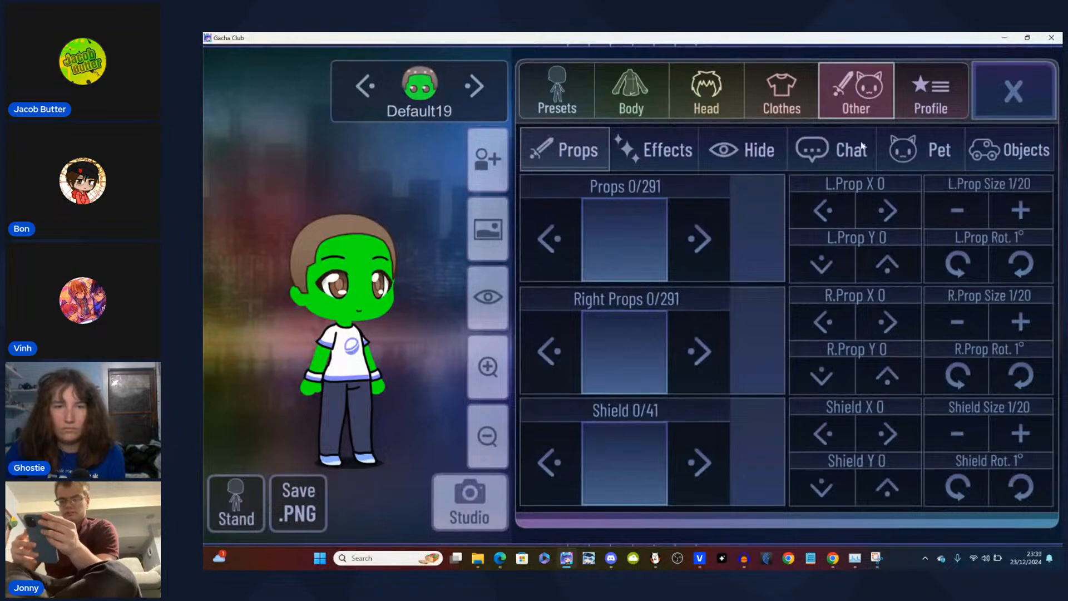
click(748, 149)
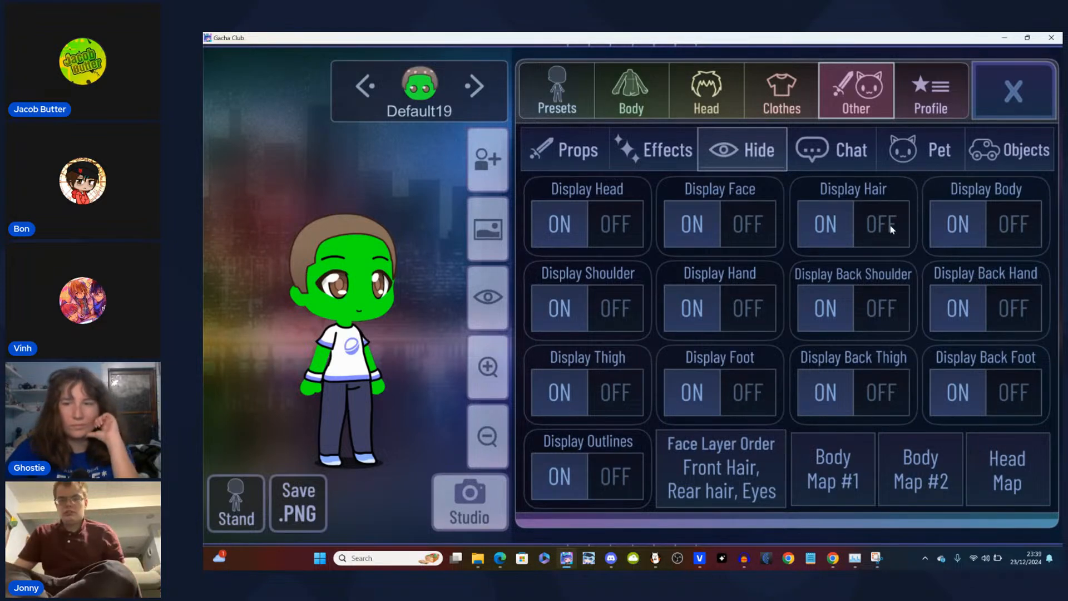
click(730, 223)
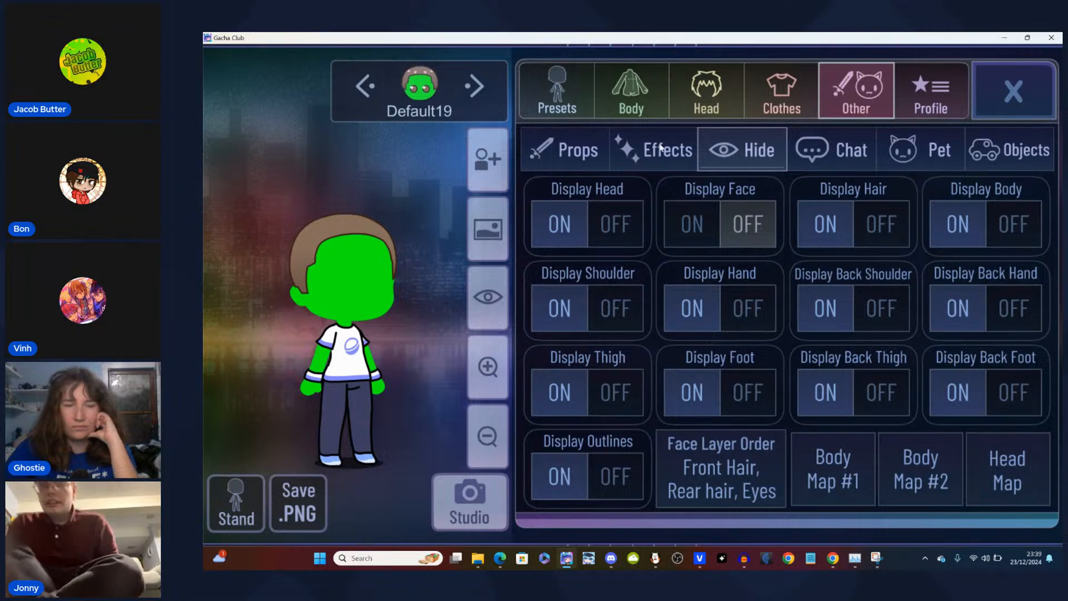
- Remove both sleeves from the character's outfit
click(643, 114)
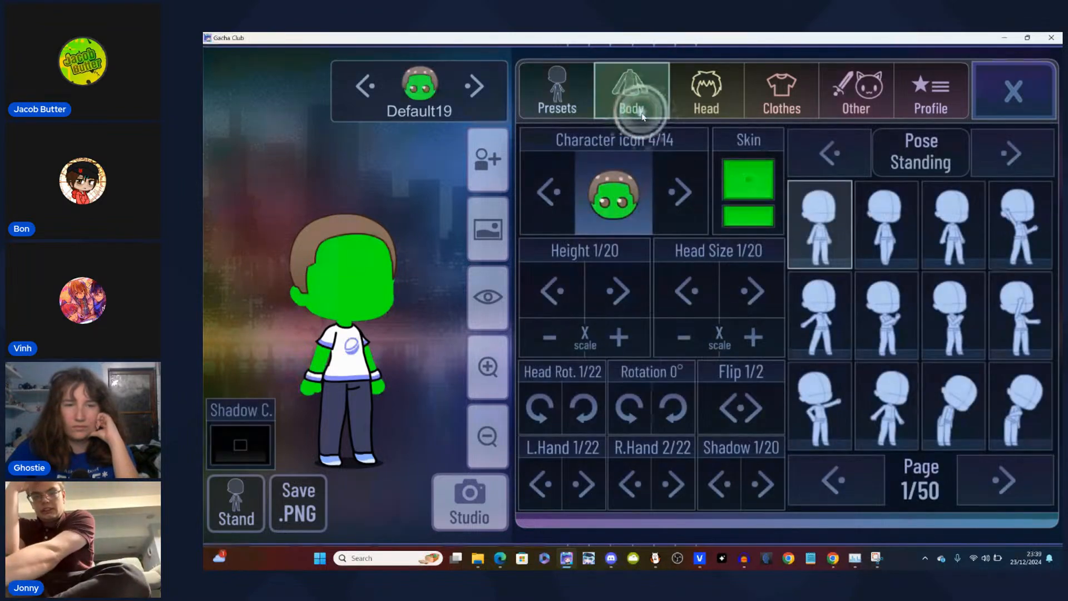
click(769, 96)
click(793, 149)
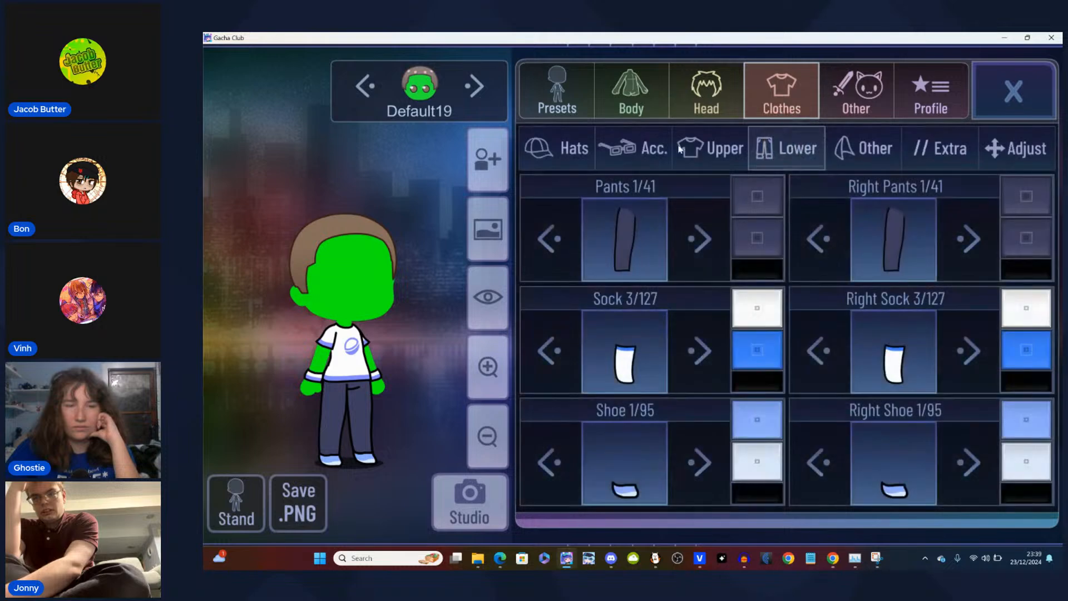
click(693, 150)
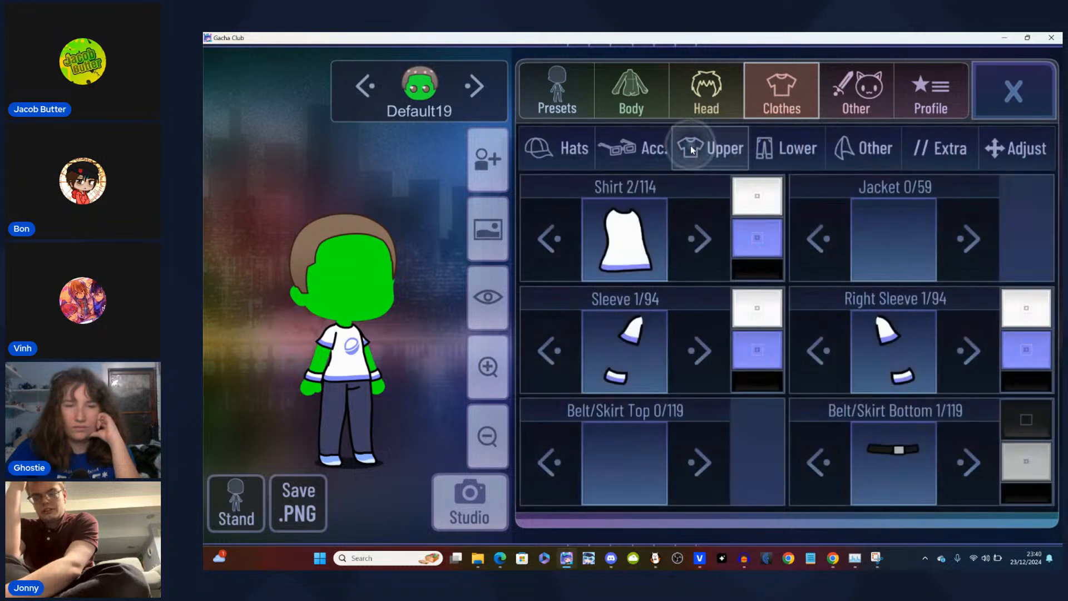
click(559, 353)
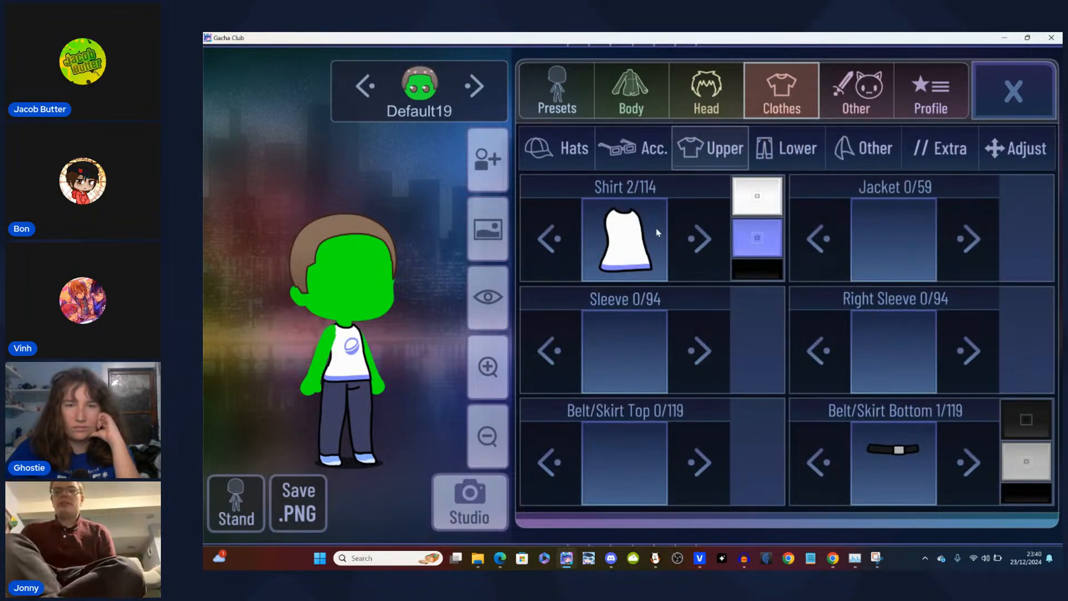
- Change both pant legs to the very short style 22 of 41
click(770, 157)
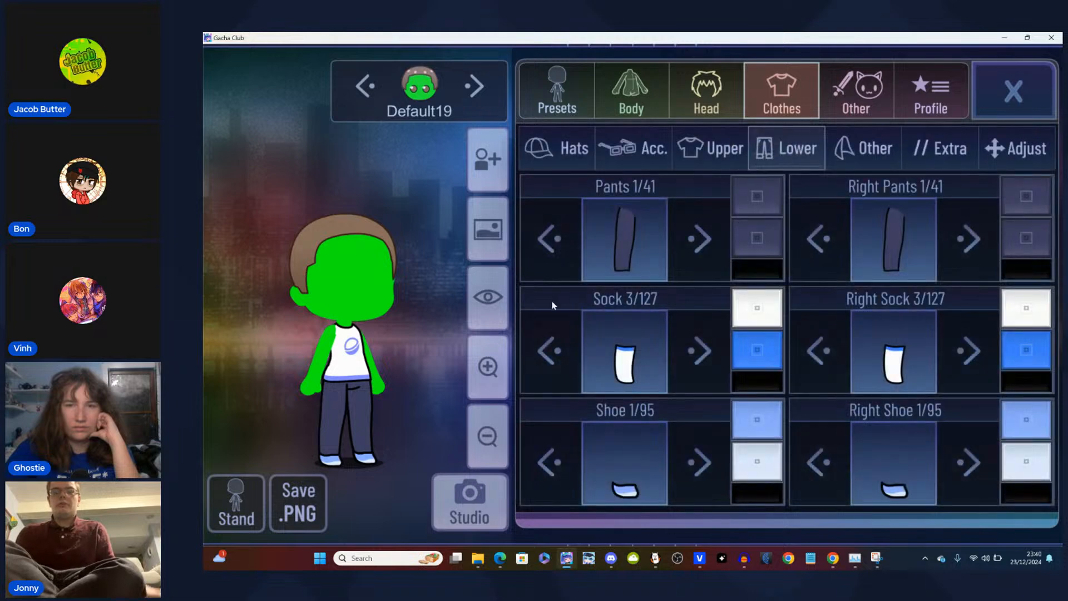
click(615, 236)
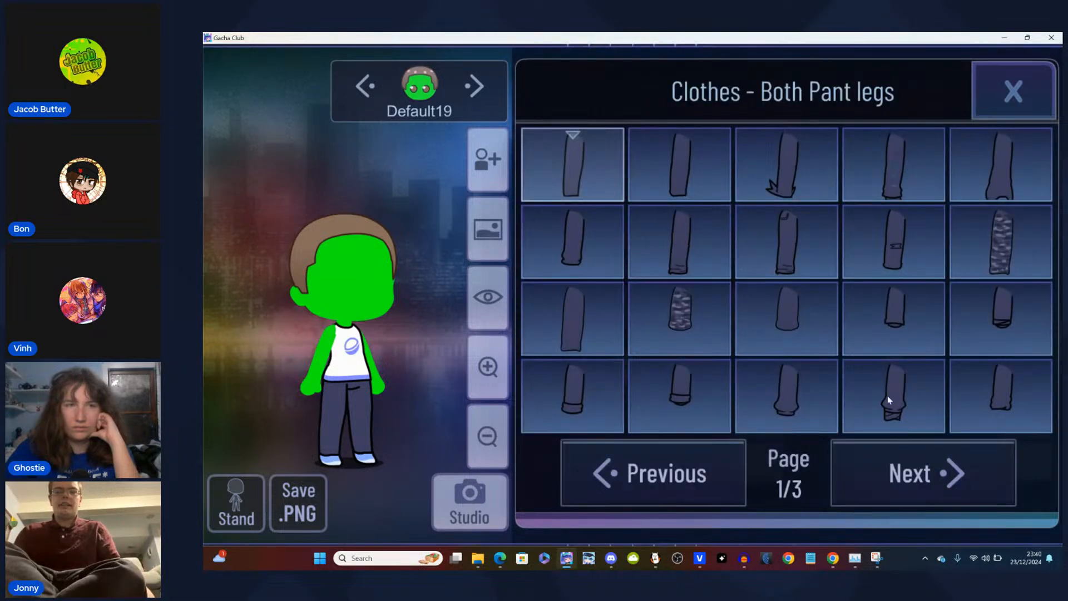
click(905, 467)
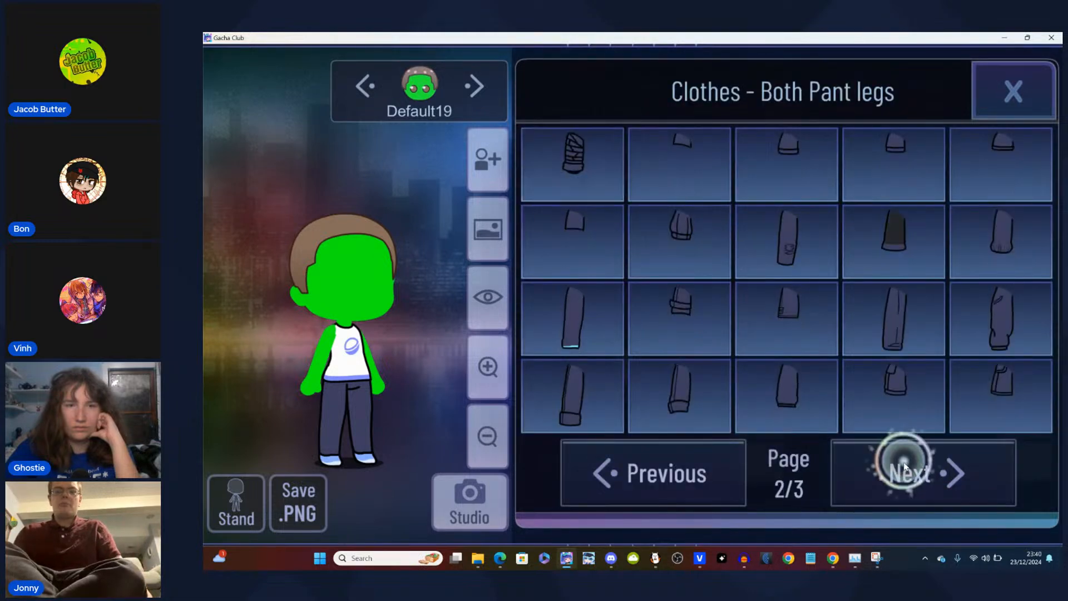
click(705, 173)
click(1008, 91)
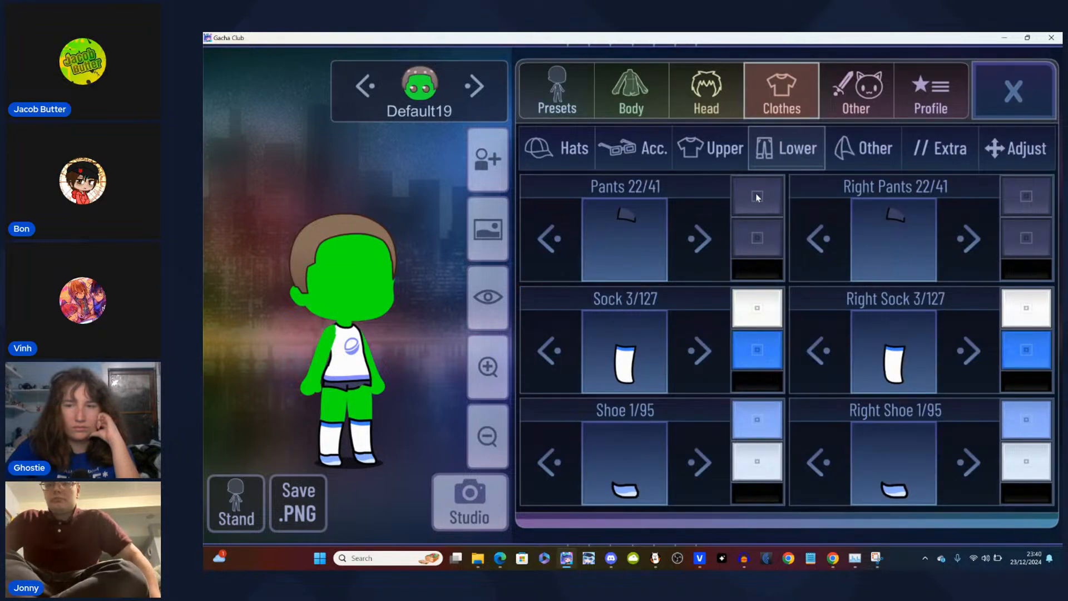
- Remove the socks and shoes from both of the character's feet
click(556, 351)
click(556, 351)
click(557, 353)
click(558, 355)
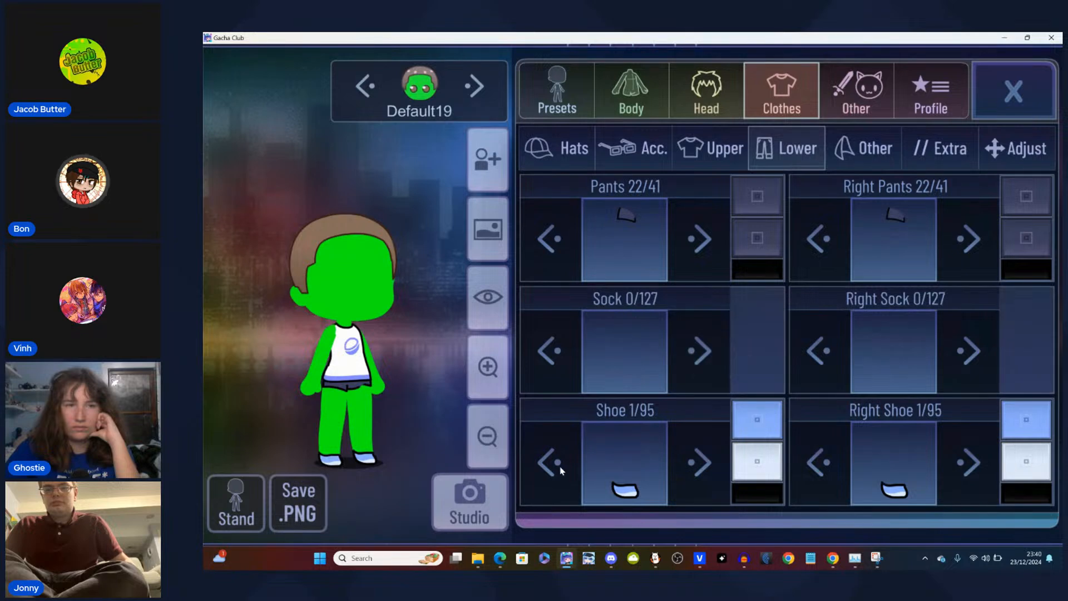
click(547, 474)
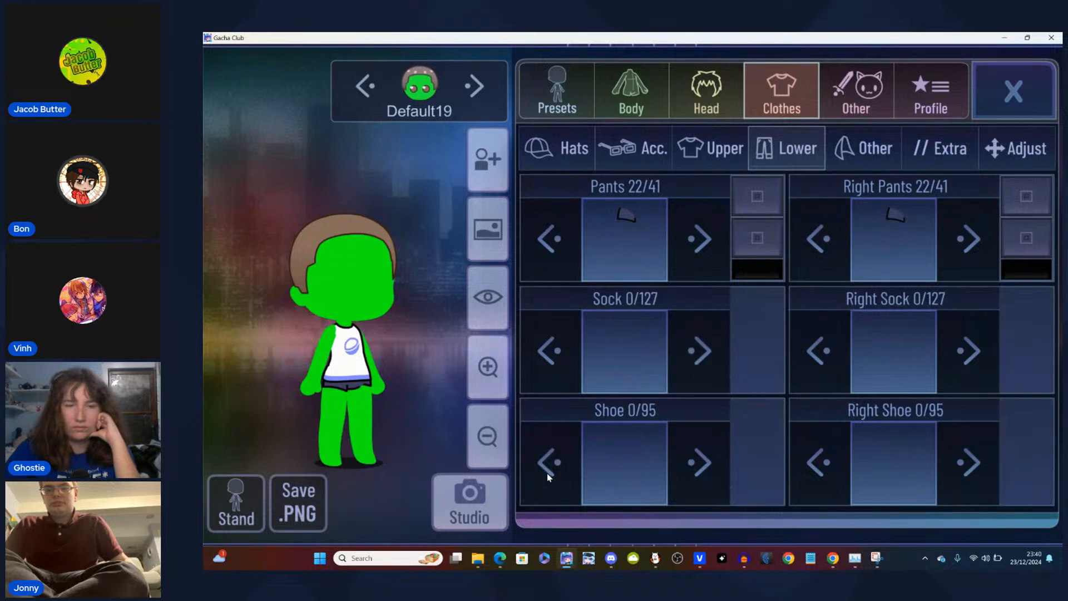
- Colour the pants' main, sub and outline colours the same bright green as the skin
click(748, 192)
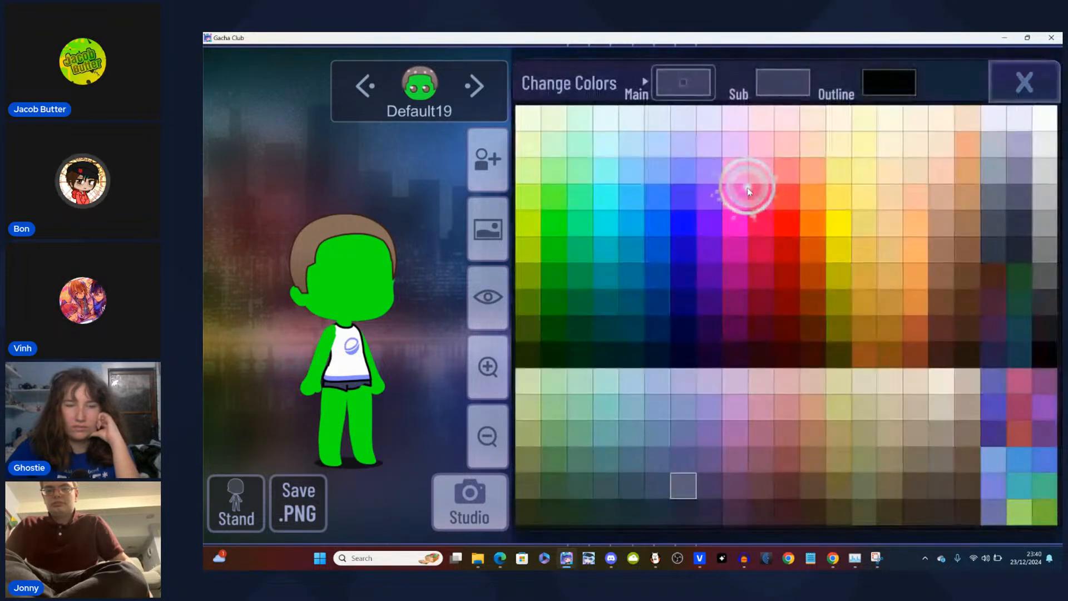
click(562, 221)
click(801, 81)
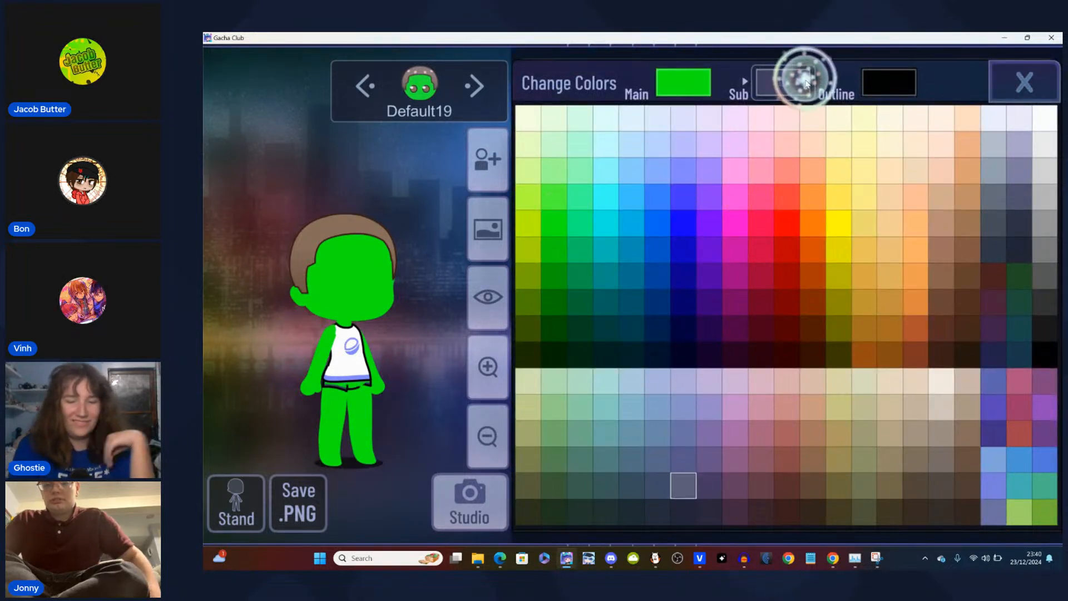
click(555, 220)
click(889, 87)
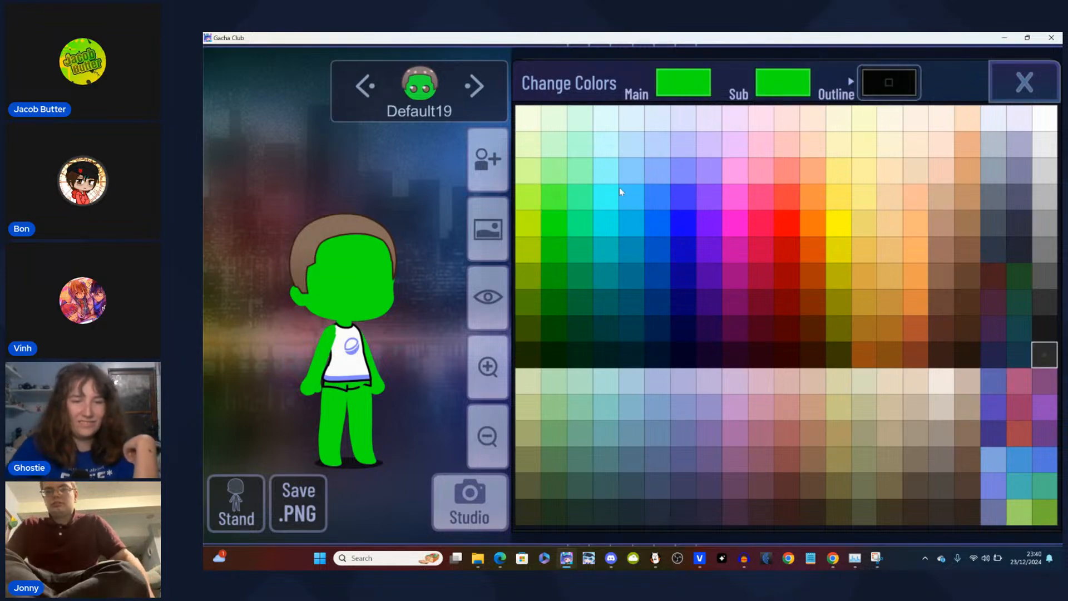
click(553, 222)
click(1000, 99)
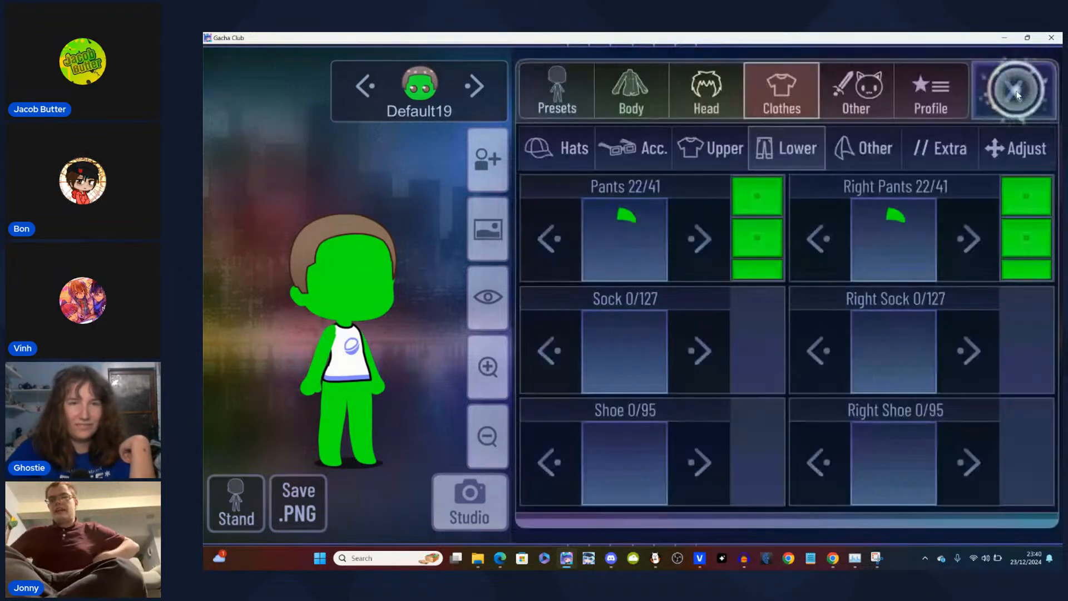
- Colour the shirt's main, sub and outline colours the same bright green as the skin
click(710, 148)
click(744, 199)
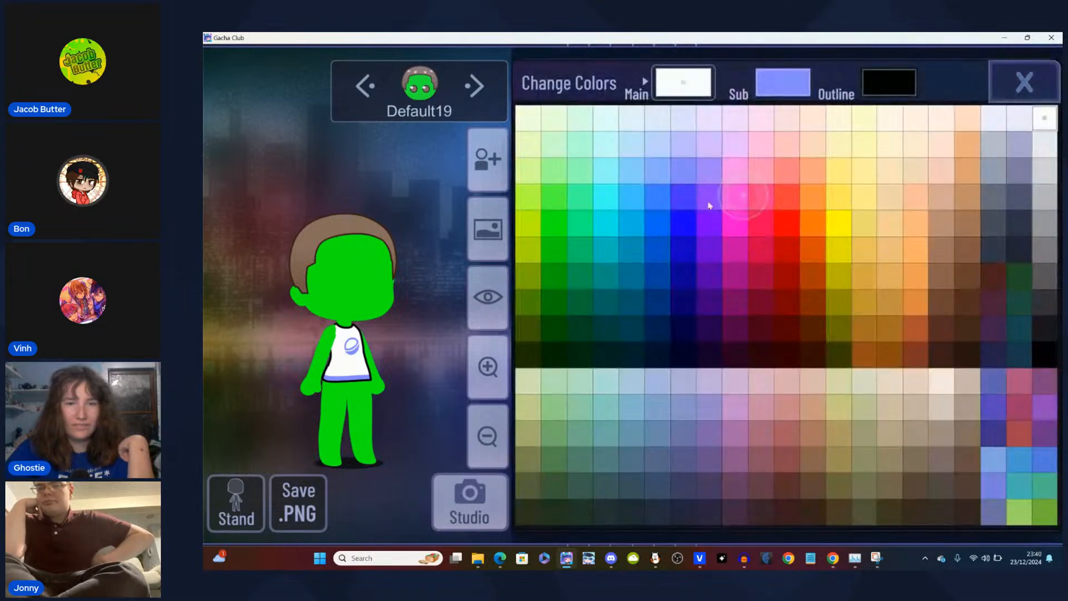
click(554, 223)
click(785, 82)
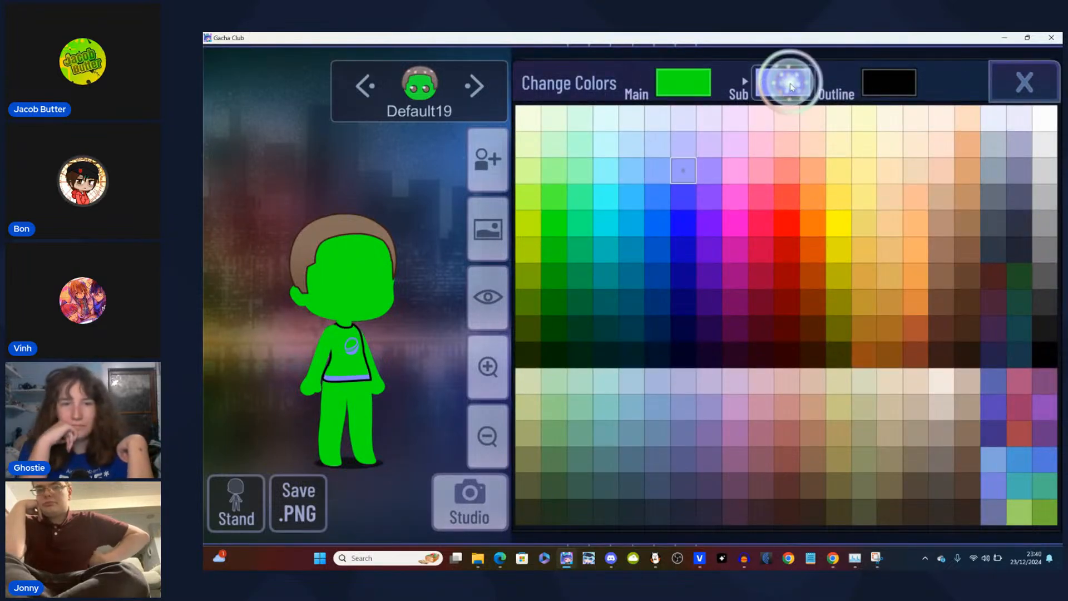
click(554, 223)
click(874, 79)
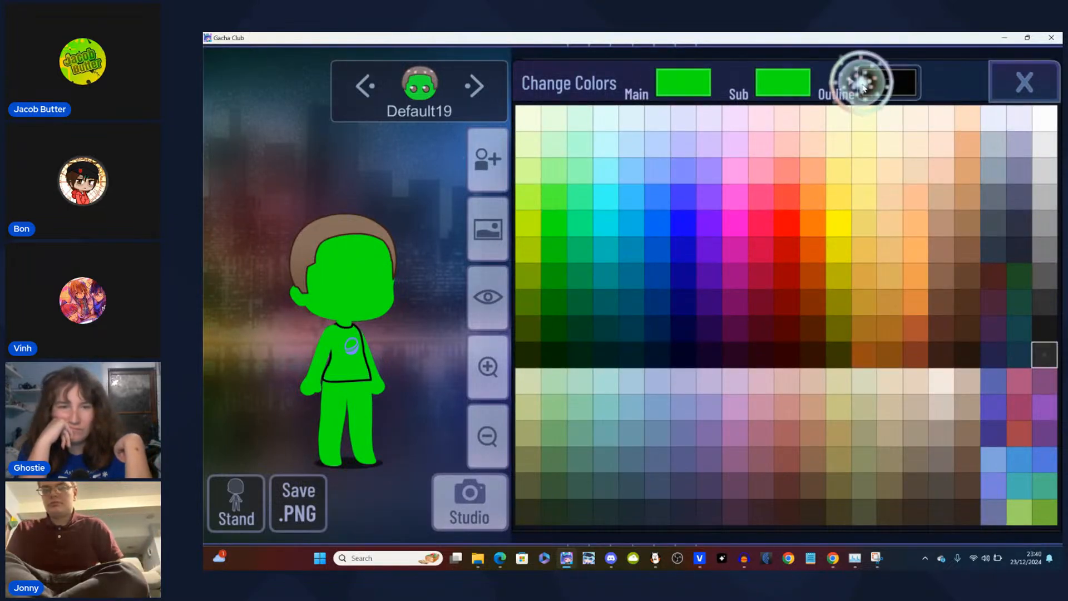
click(554, 223)
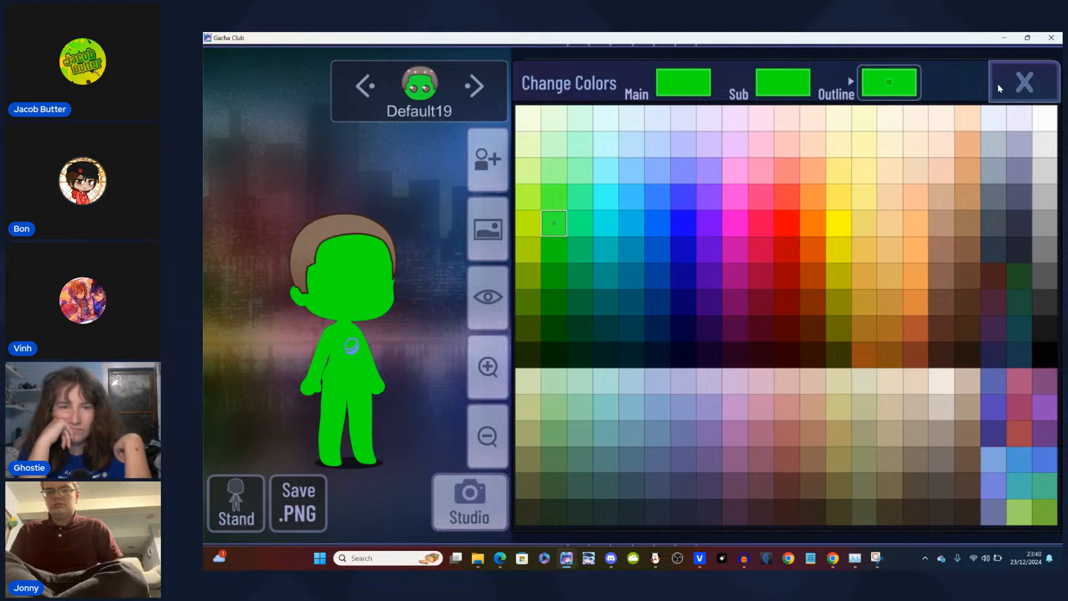
click(1000, 87)
- Remove the bottom belt and the shirt logo from the character's outfit
click(842, 460)
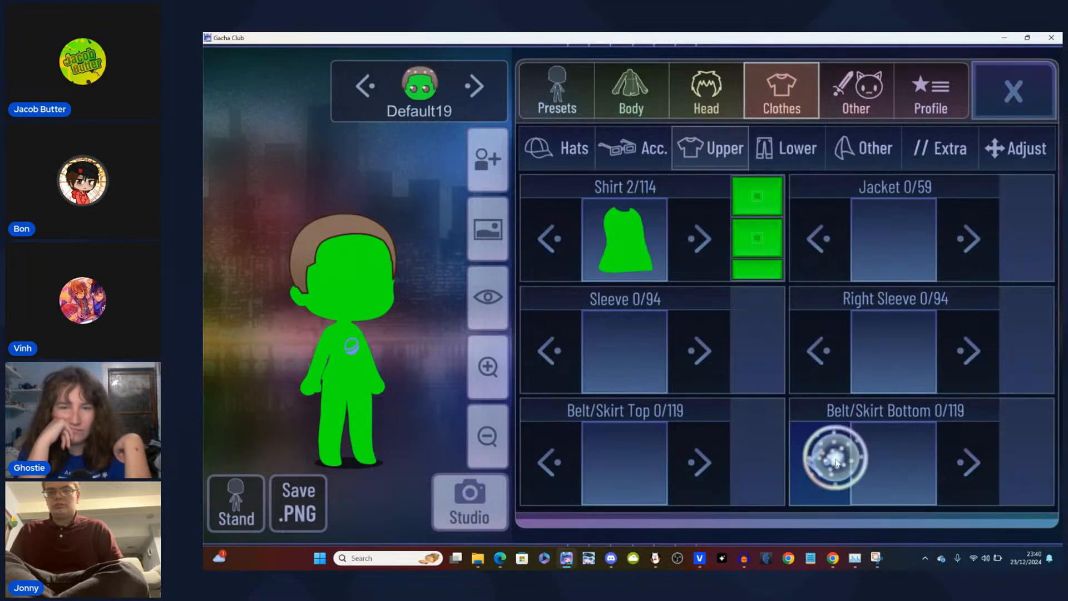
click(810, 158)
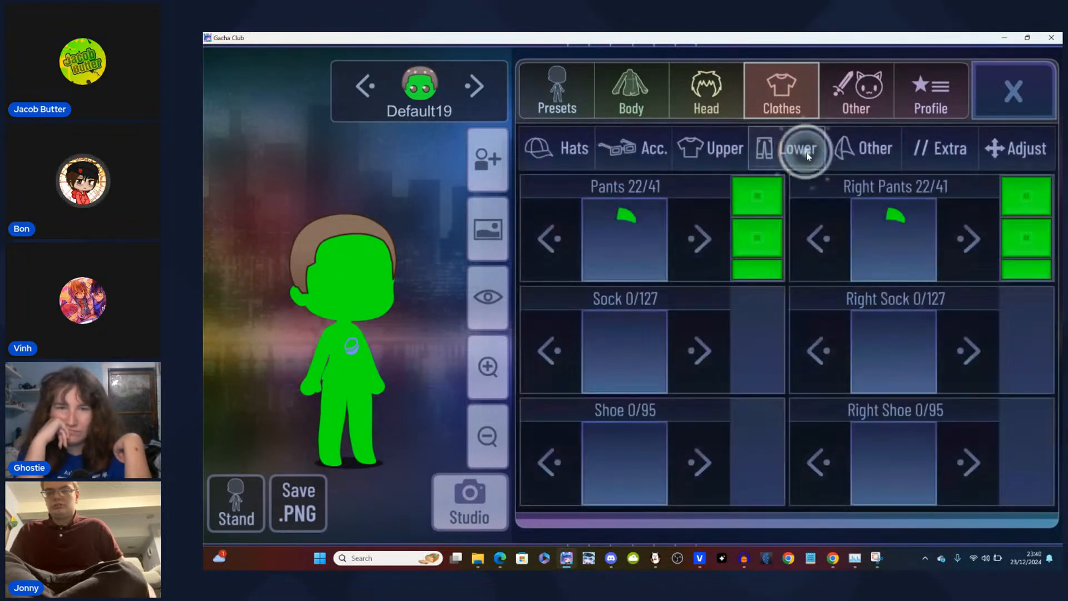
click(861, 158)
click(935, 148)
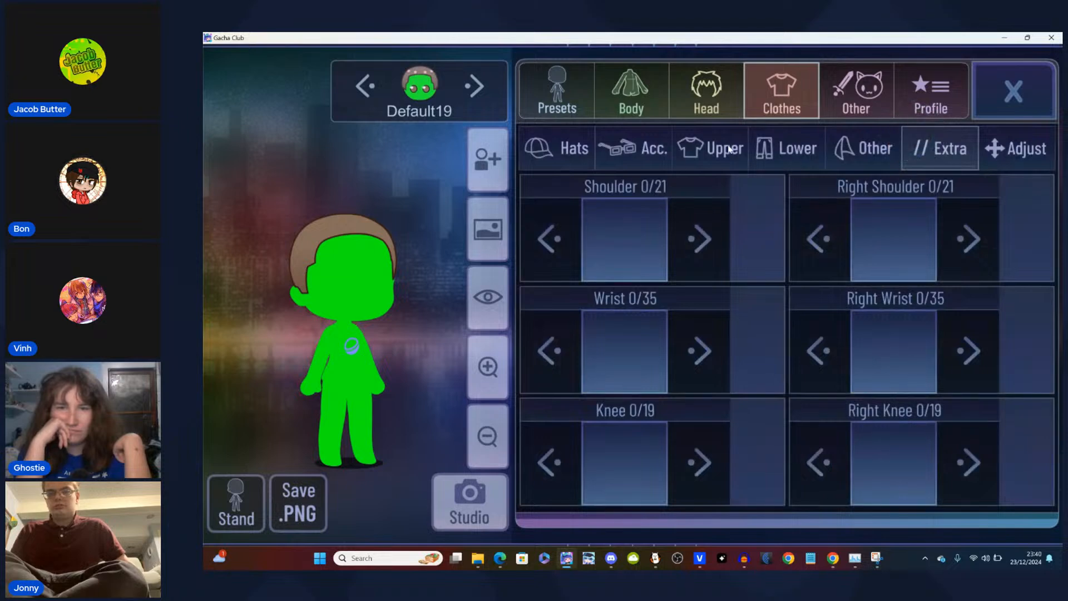
click(663, 158)
click(805, 440)
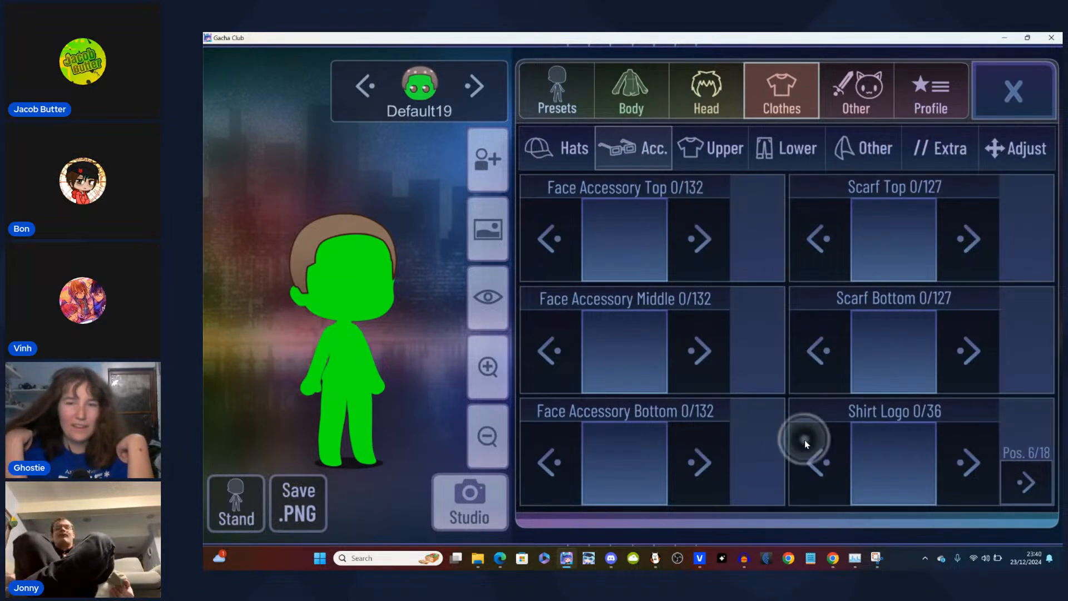
- Turn off the display of the character's hair and remove the shadow under its feet
click(861, 110)
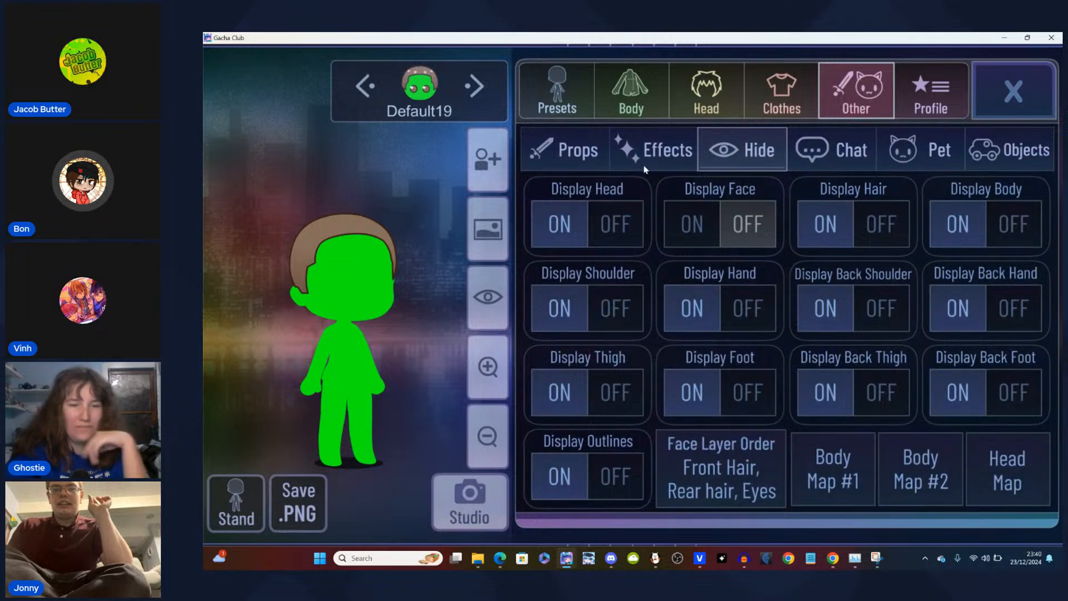
click(614, 238)
click(559, 224)
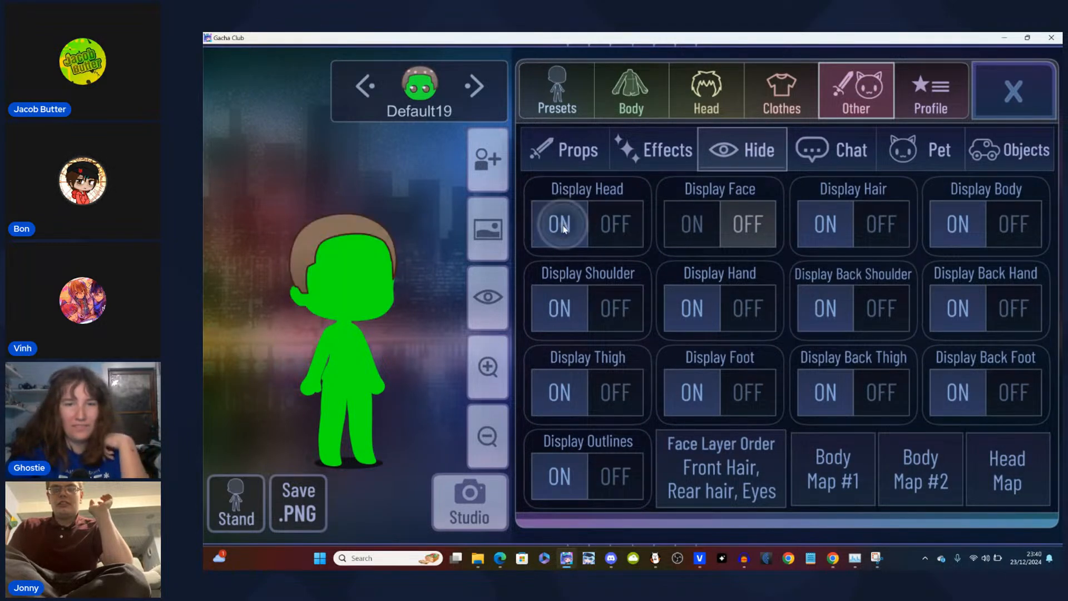
click(883, 231)
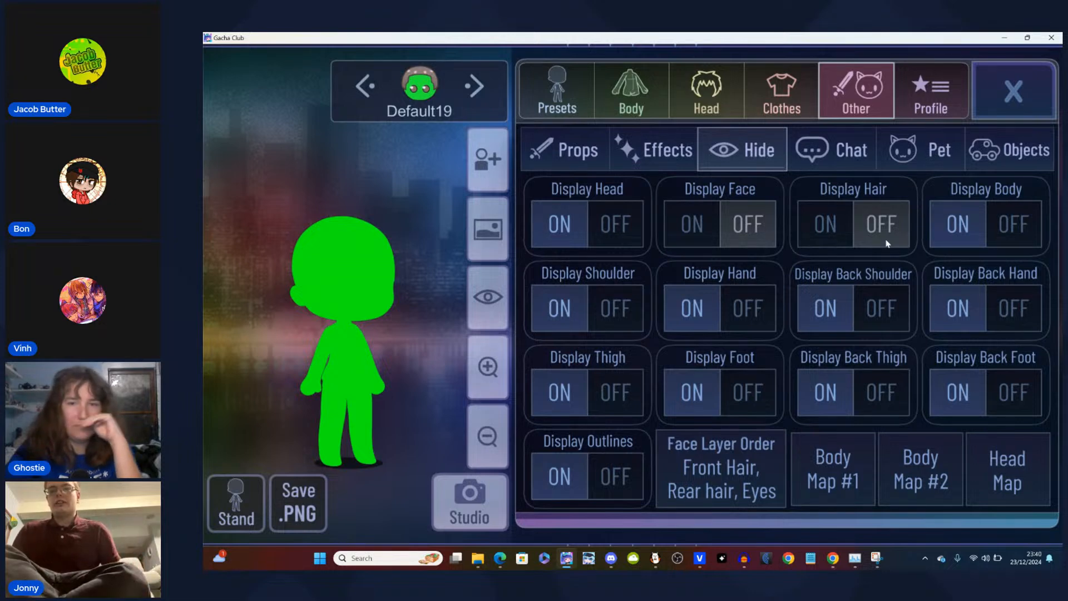
click(662, 111)
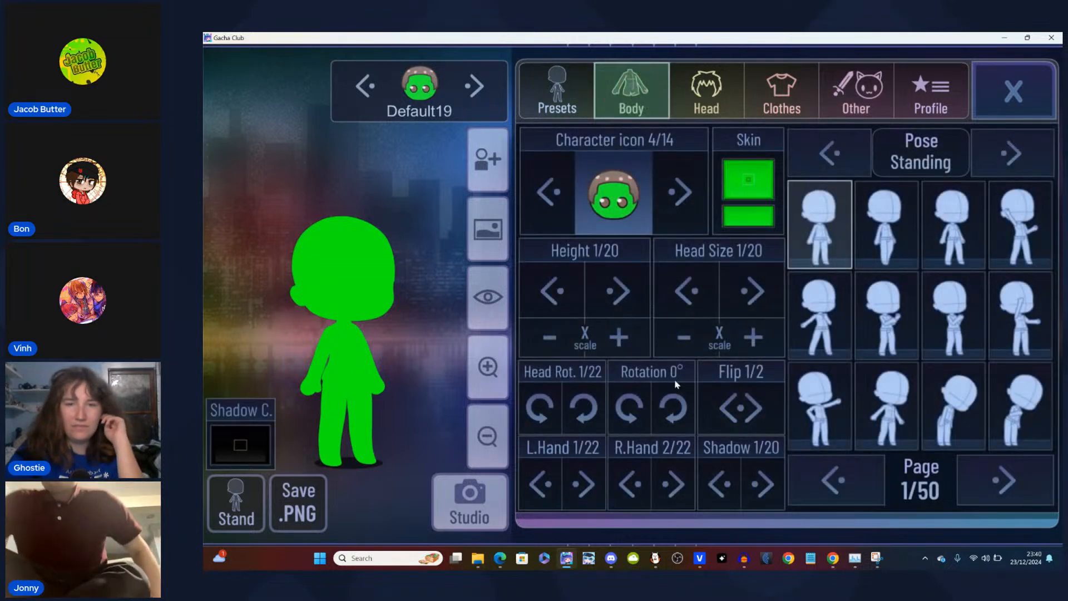
click(723, 474)
click(731, 105)
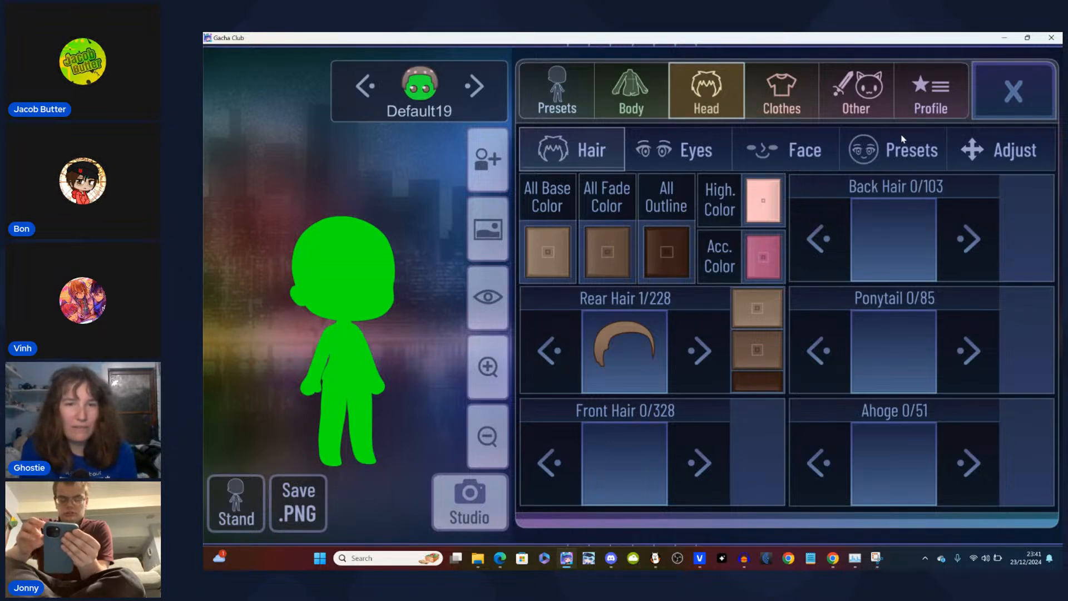
click(949, 110)
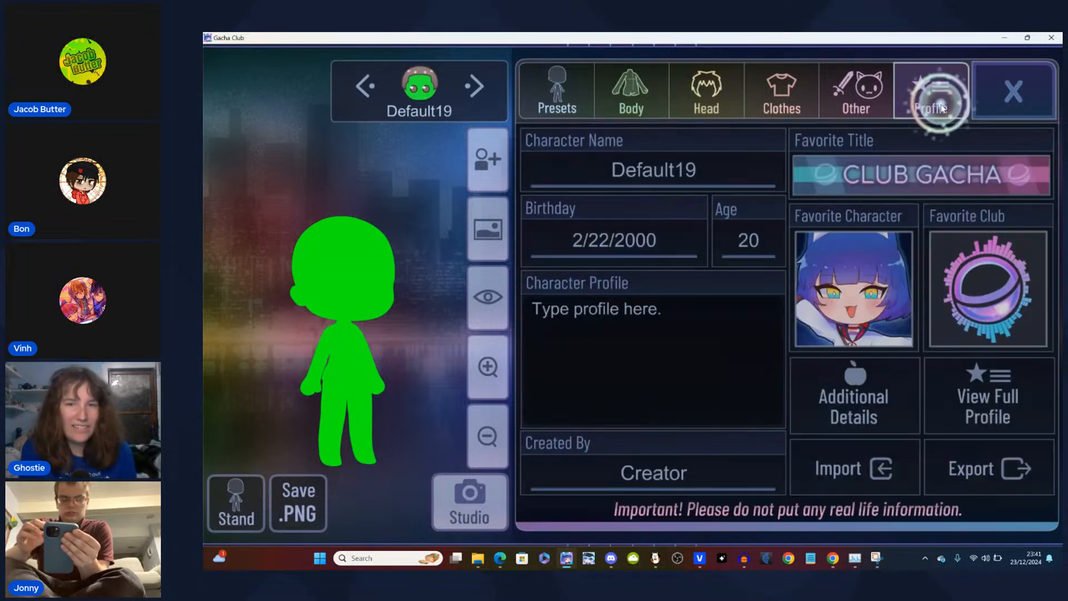
click(991, 99)
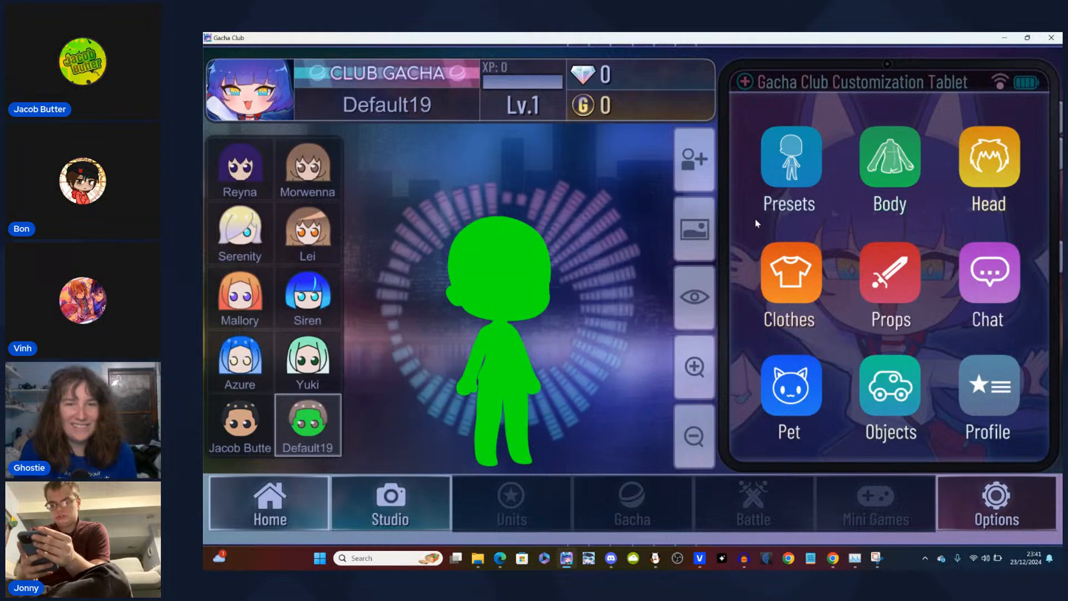
- Name the character Invis and fill in the creator's name in its profile
click(970, 404)
click(683, 175)
text(Invis)
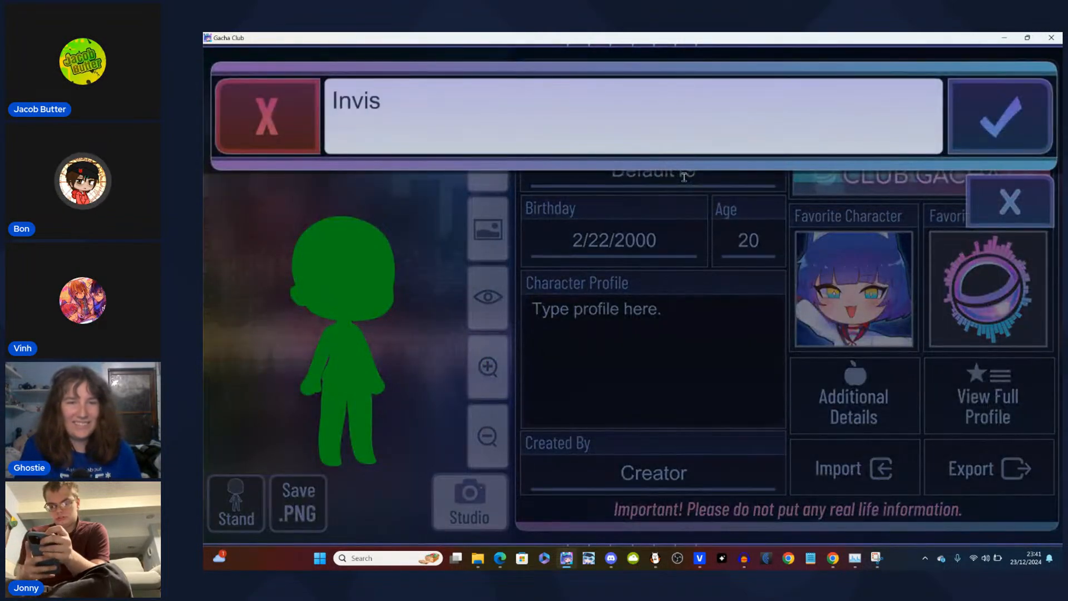
click(971, 111)
click(643, 474)
text(Jacob Butter)
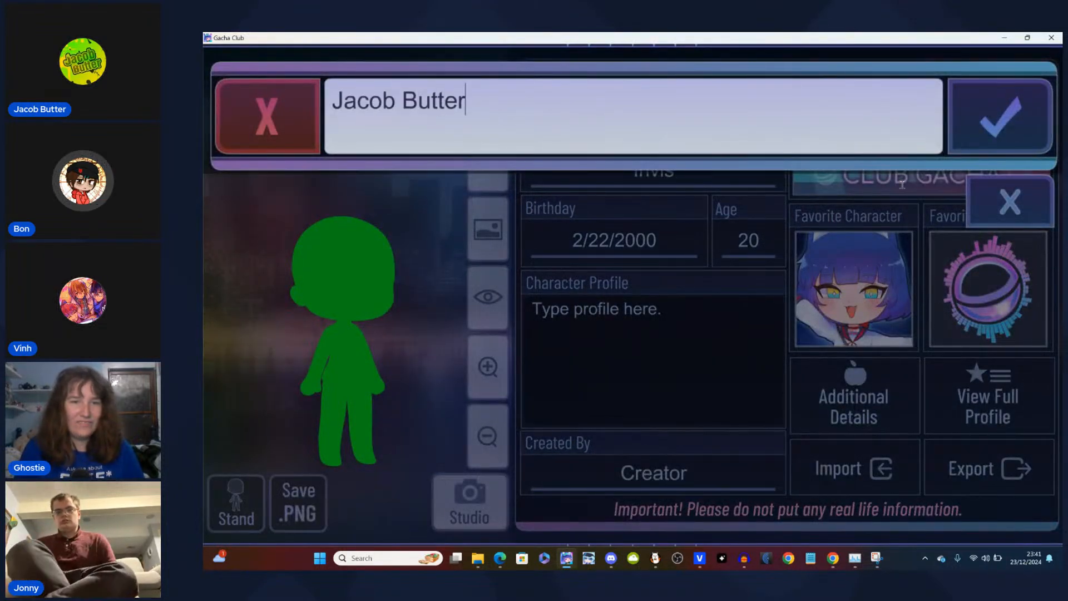
click(958, 114)
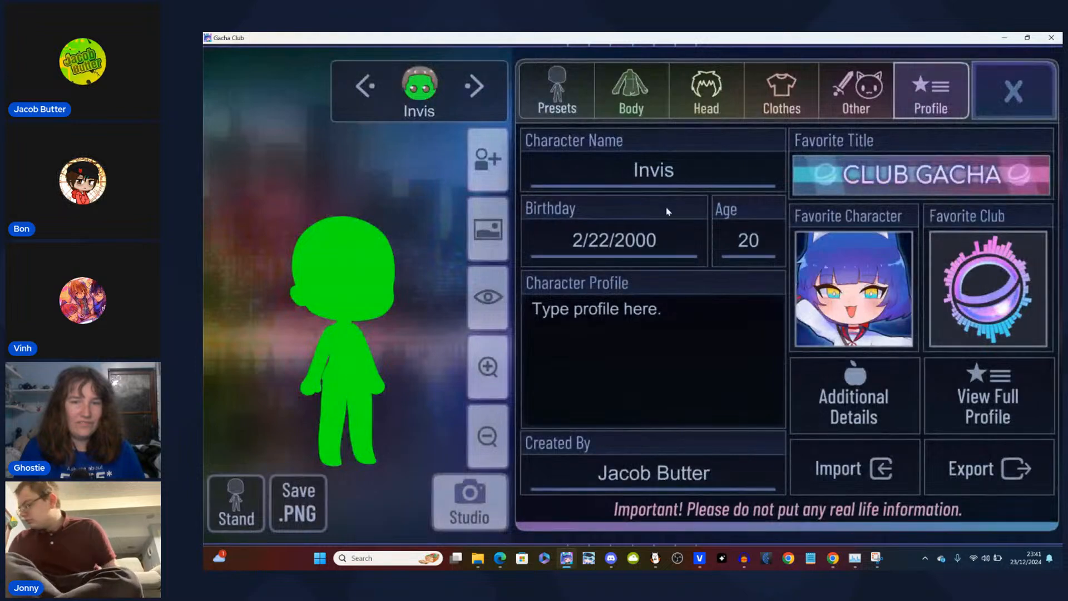
click(646, 106)
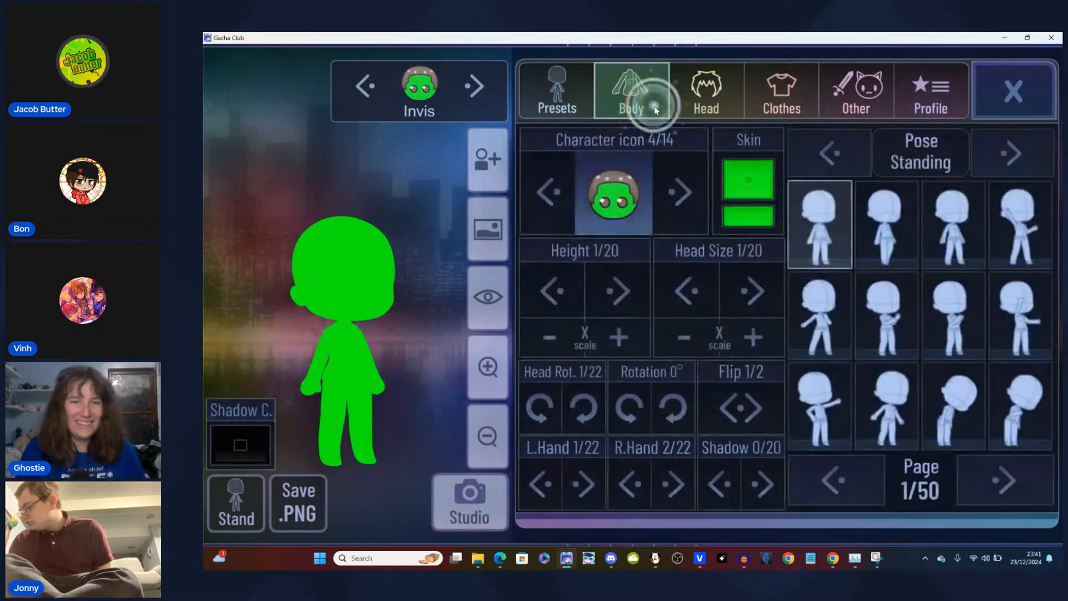
click(497, 148)
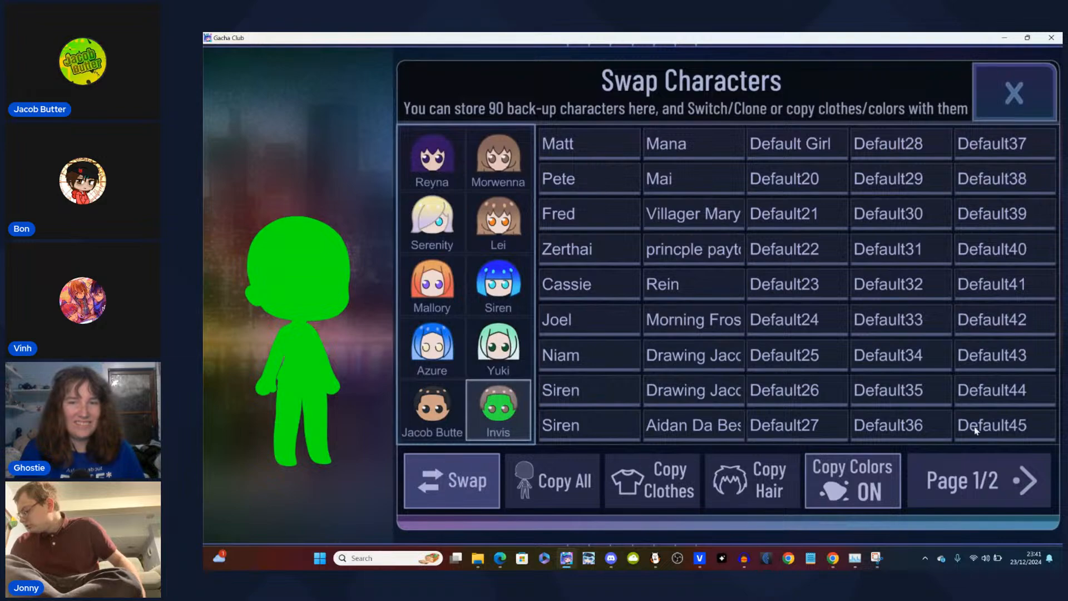
key(Escape)
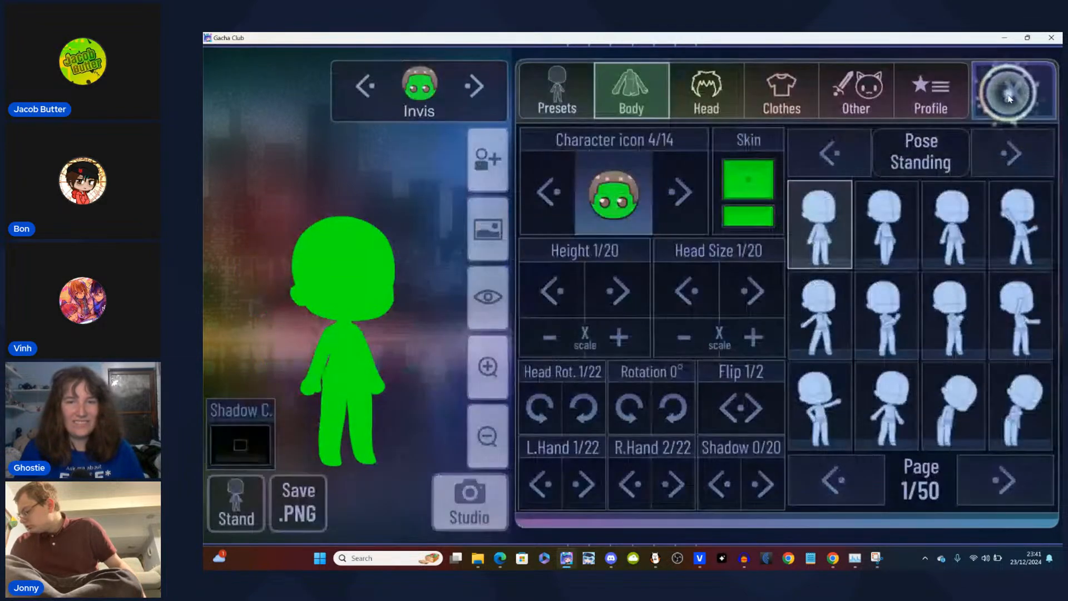
click(785, 95)
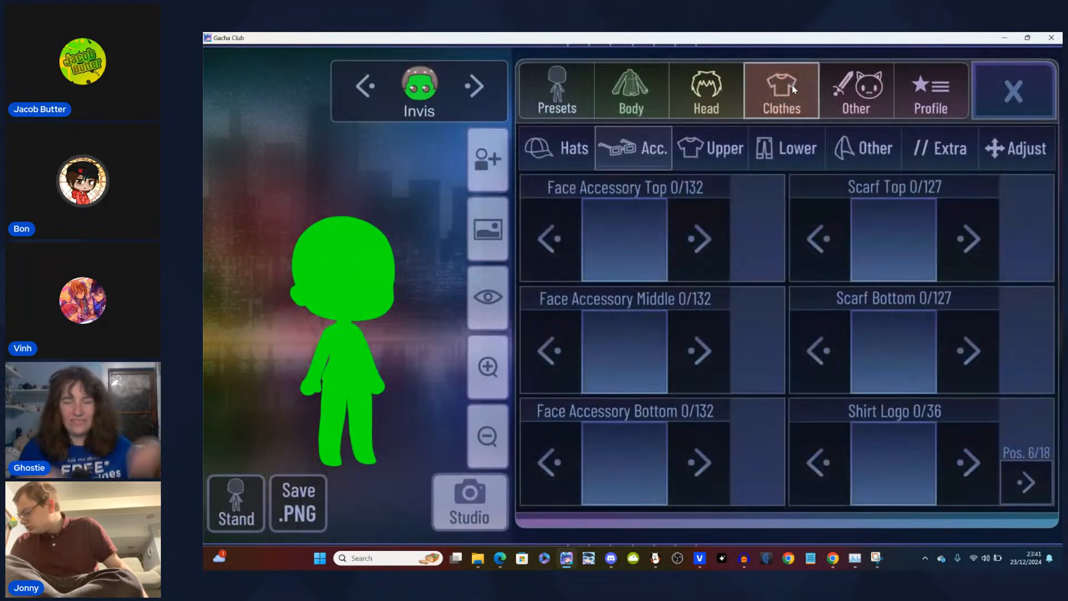
click(846, 146)
click(1024, 148)
click(931, 111)
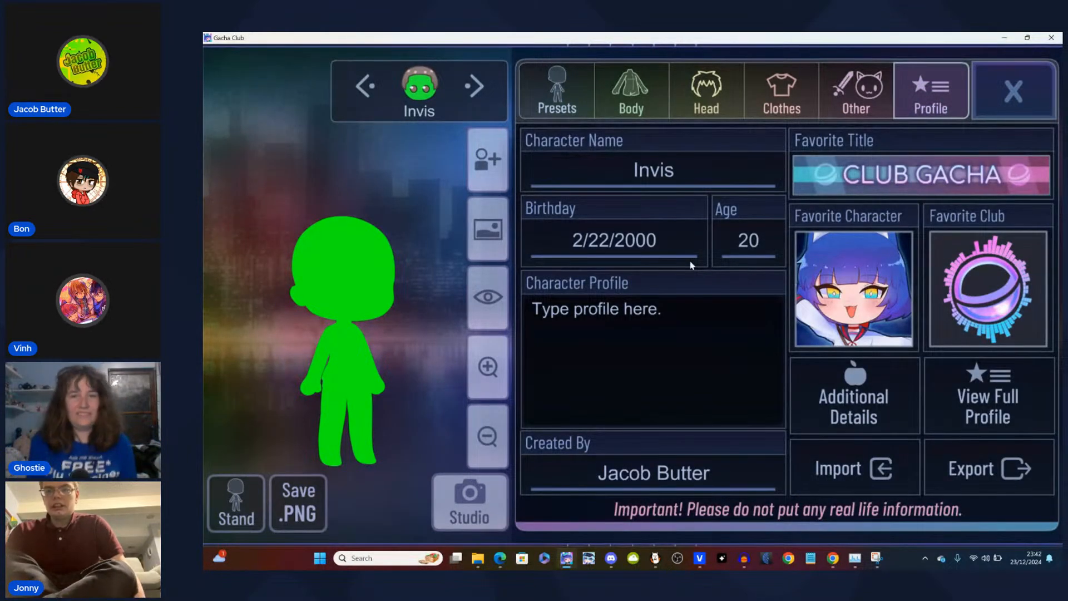
click(994, 92)
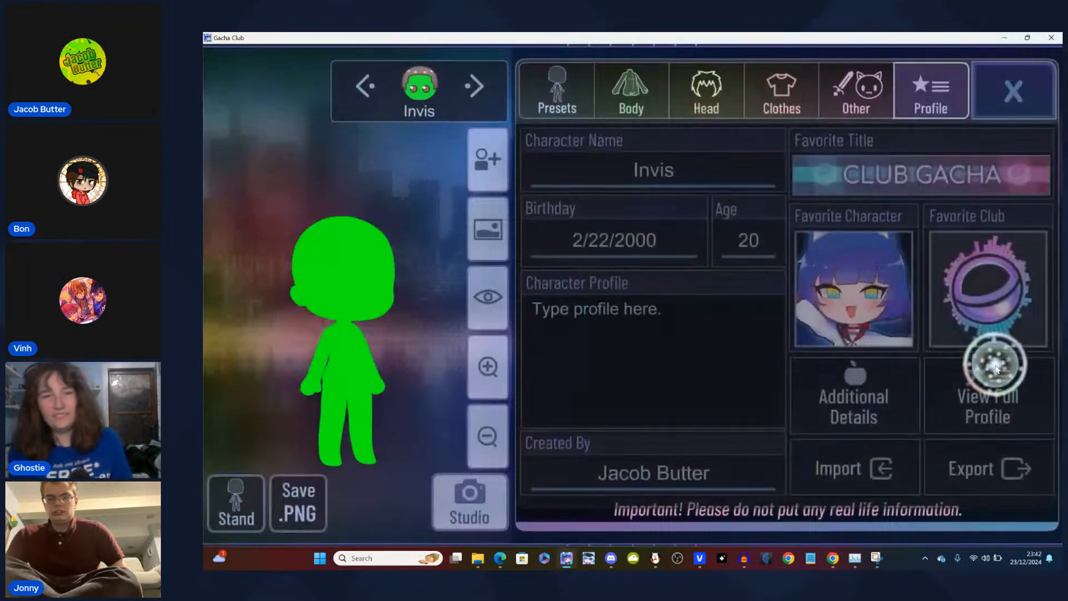
click(994, 368)
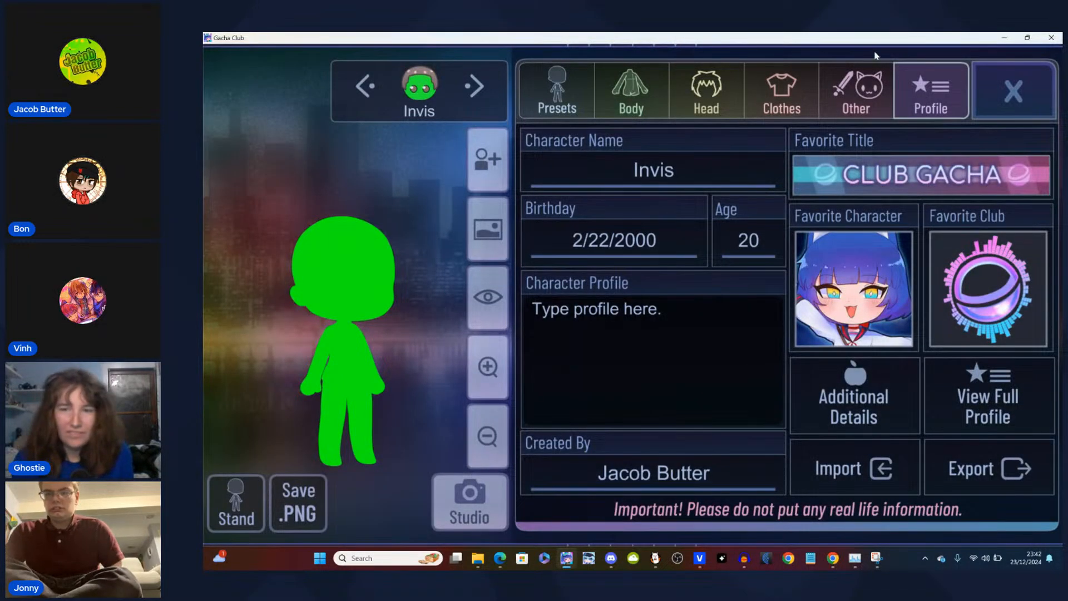
- Turn the character's face display on and remove both eyes, pupils and eyebrows, leaving only the mouth
click(856, 92)
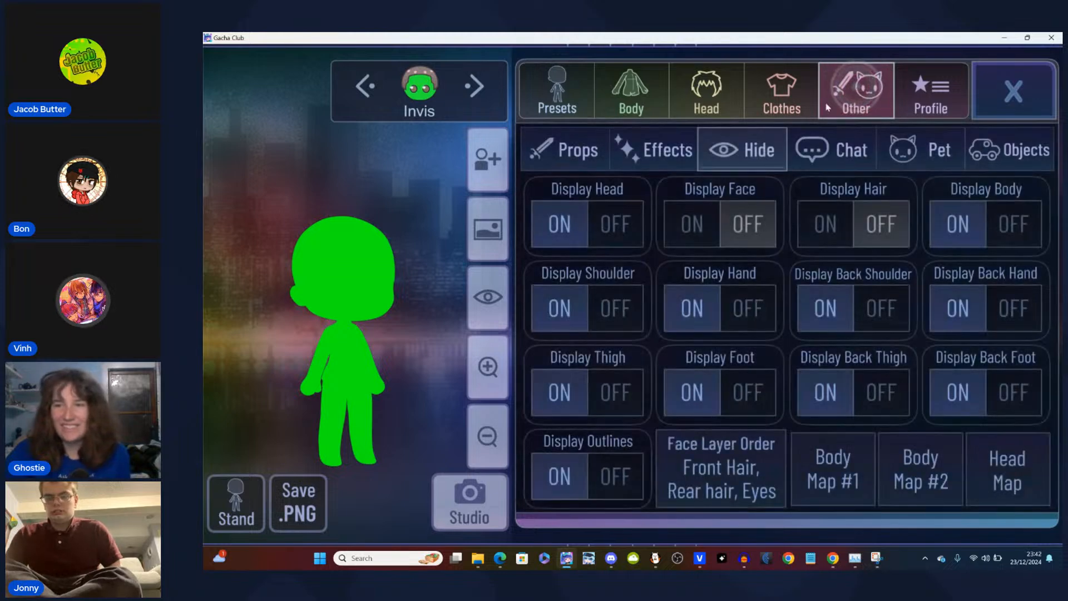
click(692, 225)
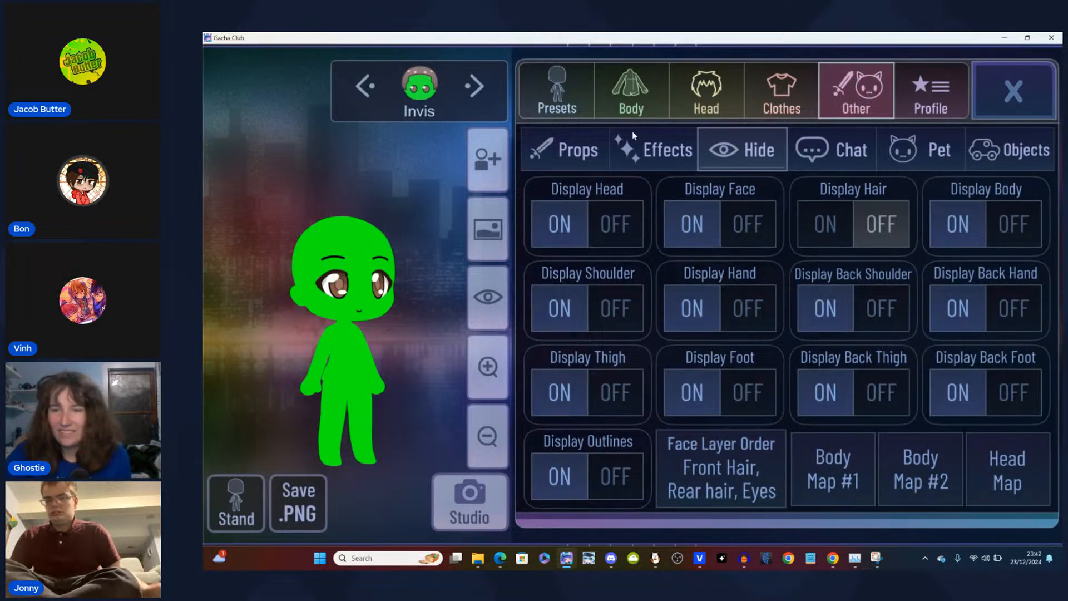
click(690, 81)
click(672, 148)
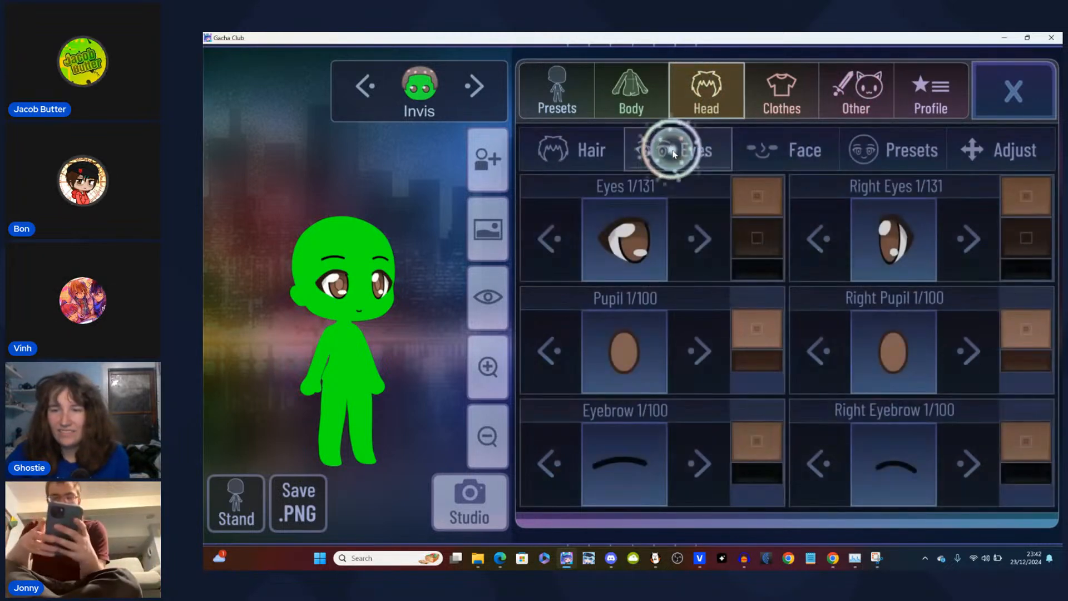
click(568, 256)
click(552, 342)
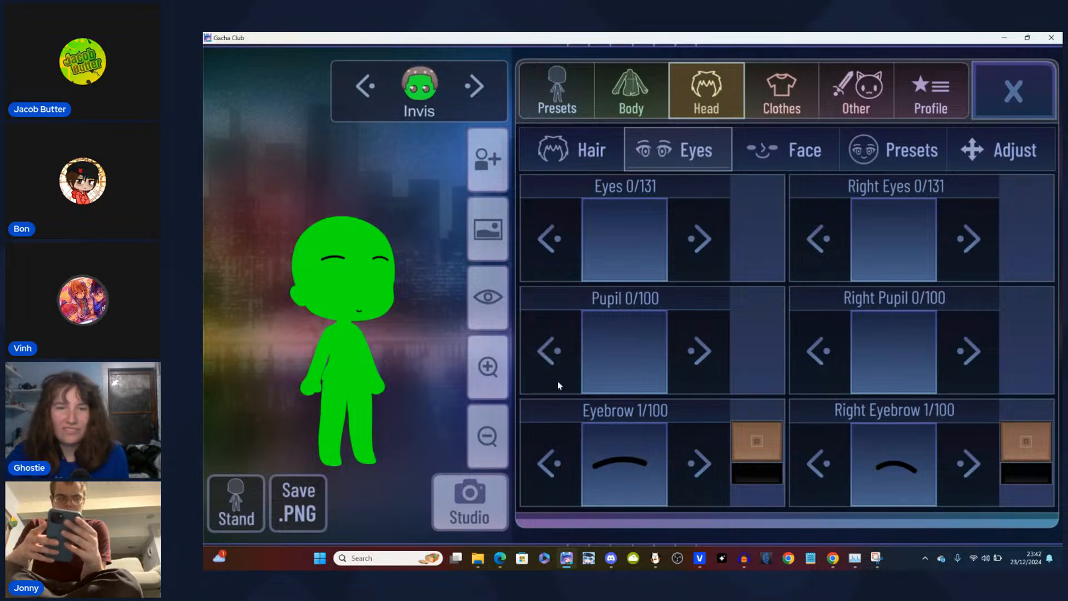
click(559, 448)
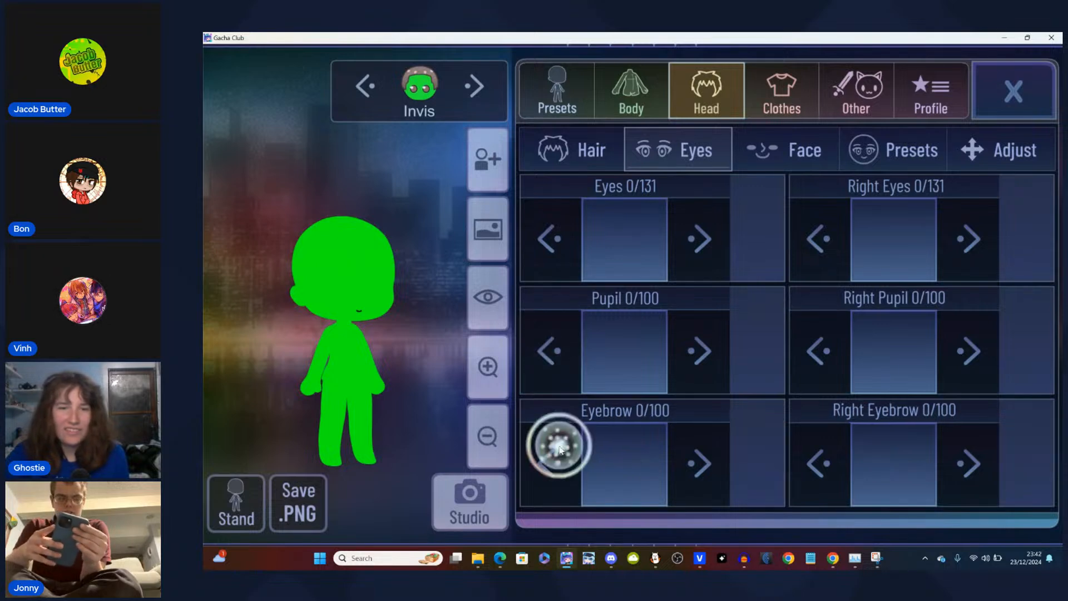
- Change the character's mouth to animated style 234, the slanted open talking mouth on page 12
click(803, 157)
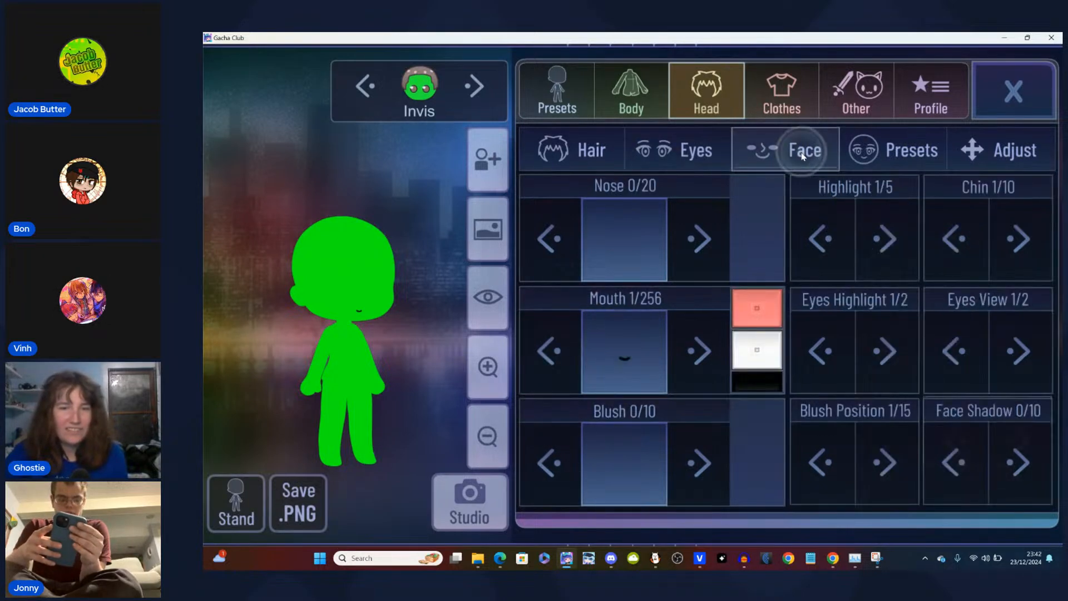
click(643, 344)
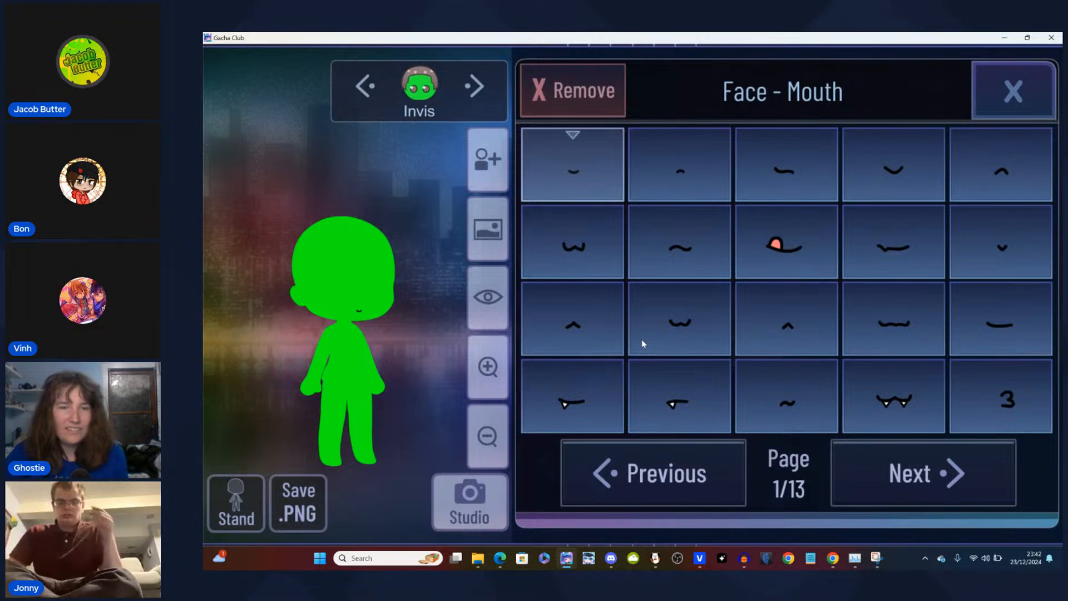
click(700, 475)
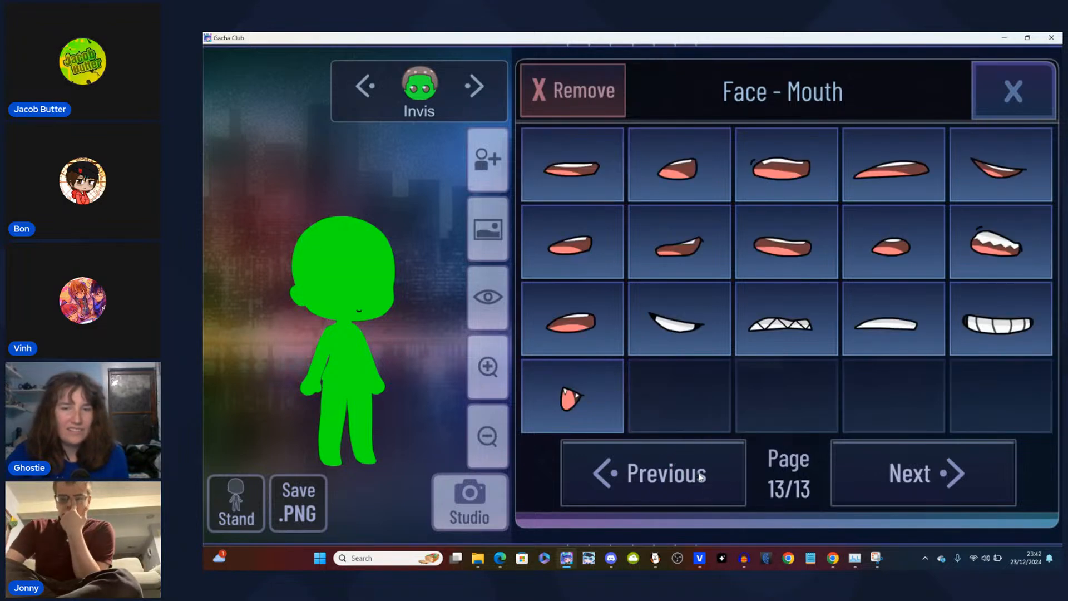
click(700, 475)
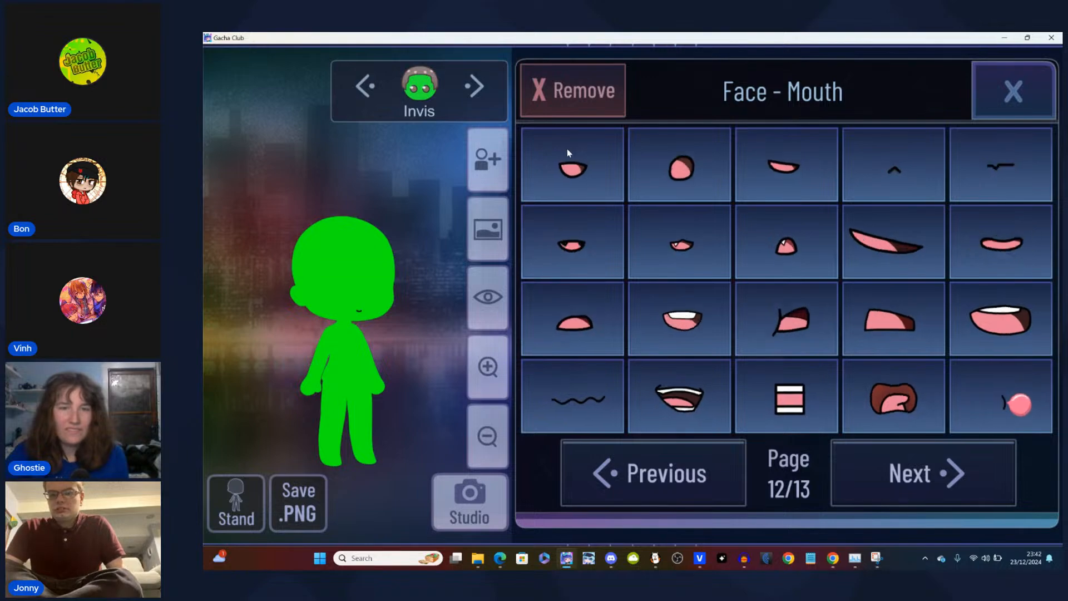
click(890, 320)
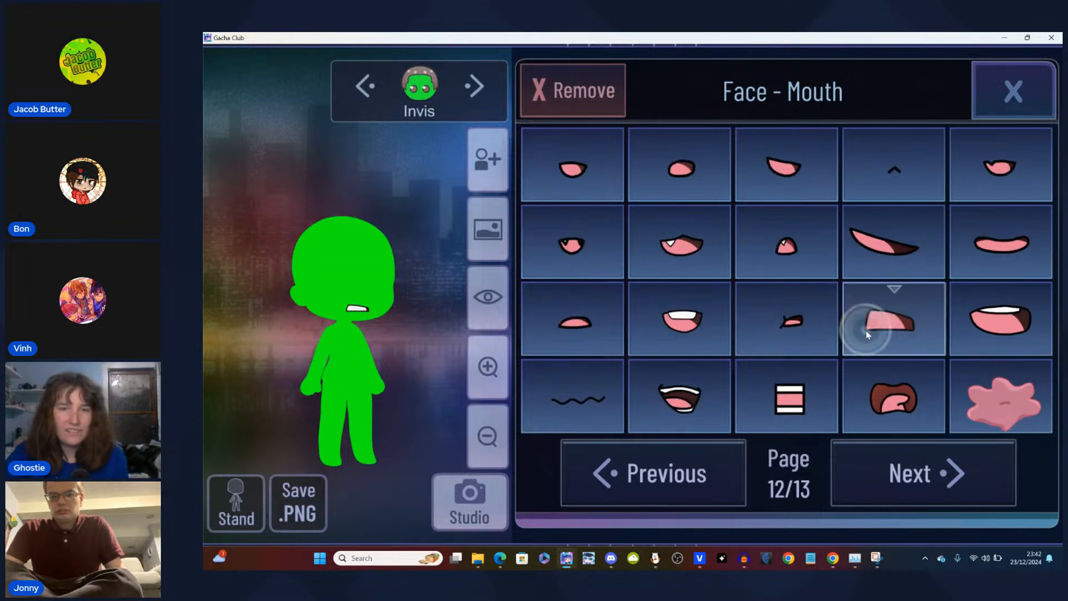
click(1013, 90)
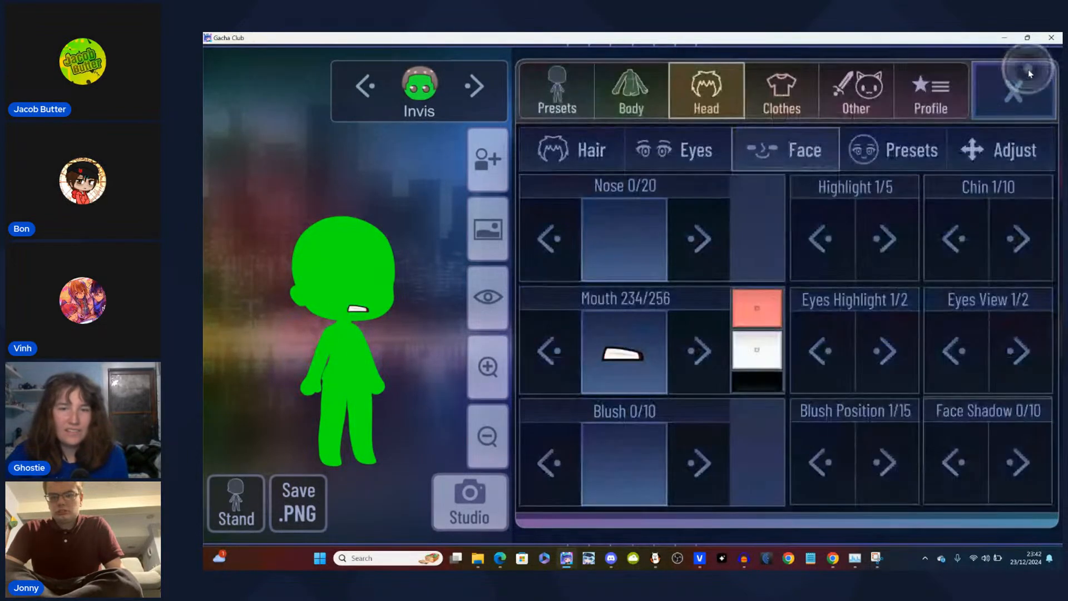
- Turn off the display of the character's body, shoulder, hand, back shoulder and back hand
click(863, 102)
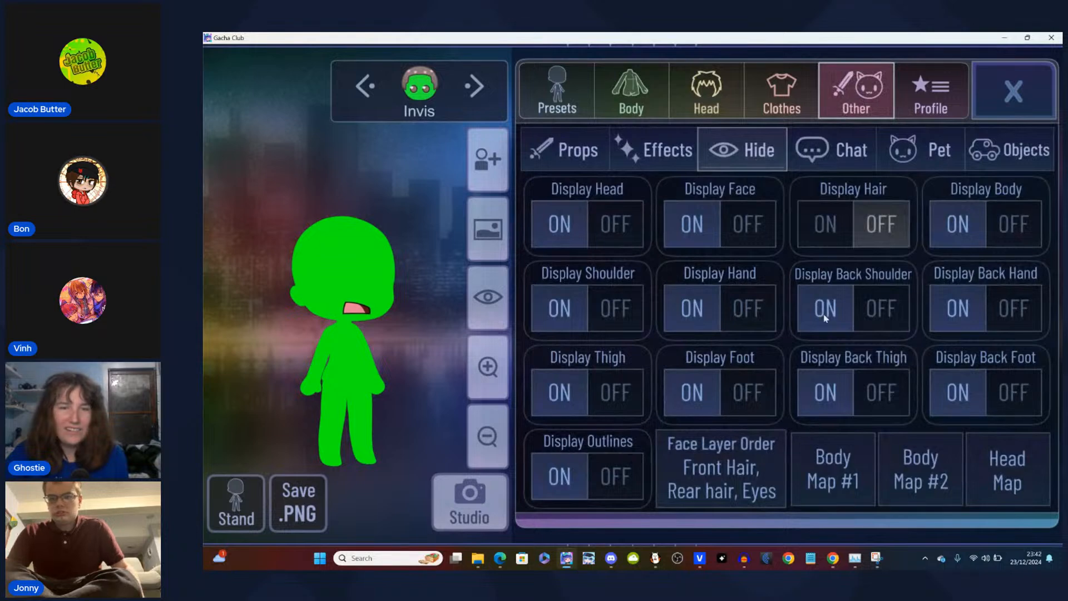
click(1006, 236)
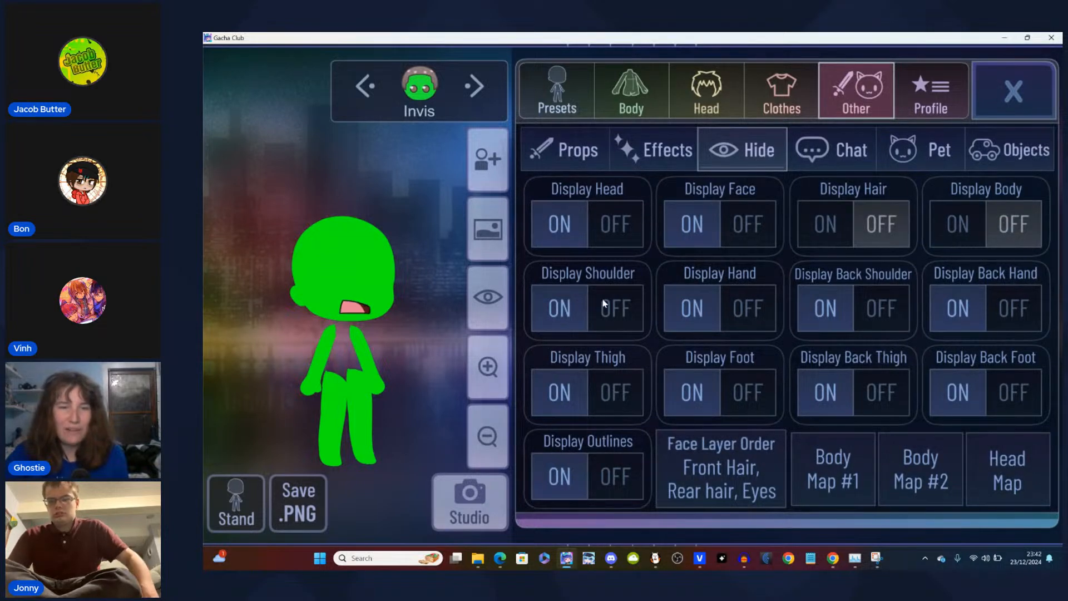
click(615, 307)
click(739, 305)
click(878, 306)
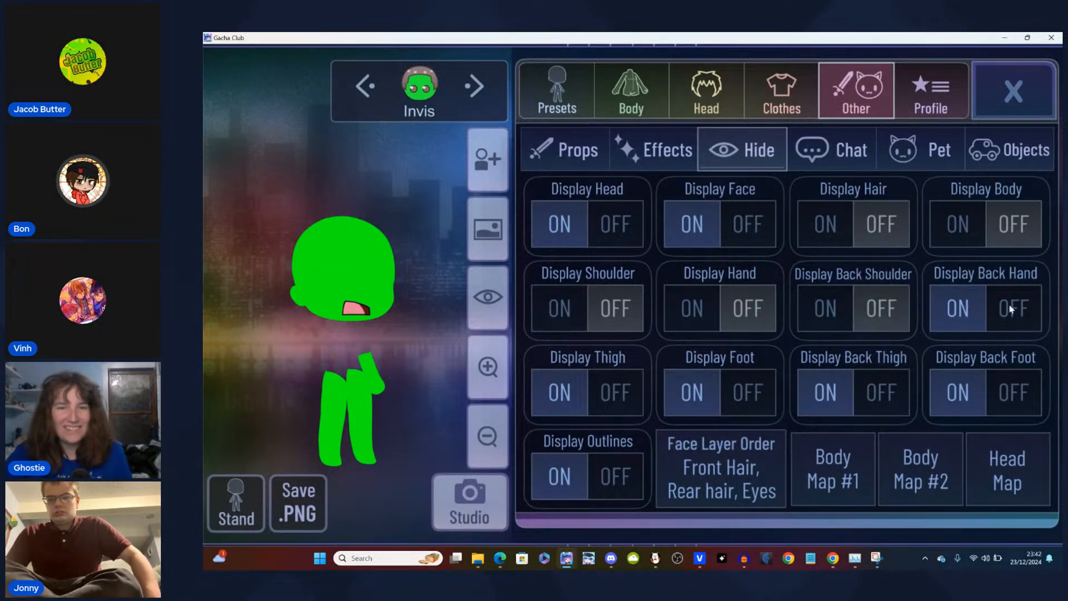
click(1012, 306)
- Turn off the display of the thigh, foot, back thigh, back foot and outlines
click(625, 405)
click(752, 403)
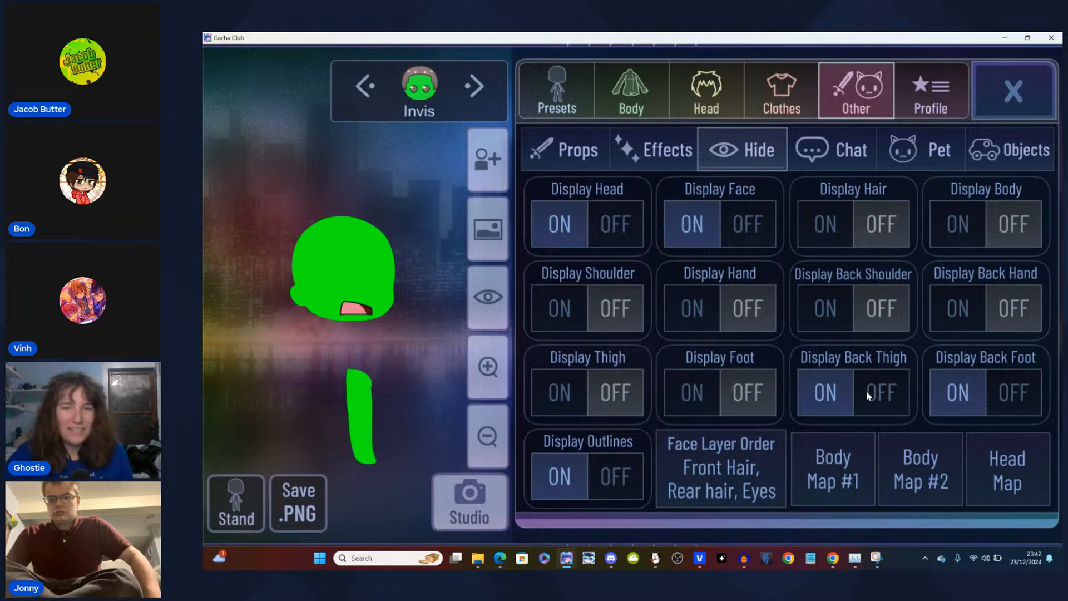
click(871, 395)
click(1004, 390)
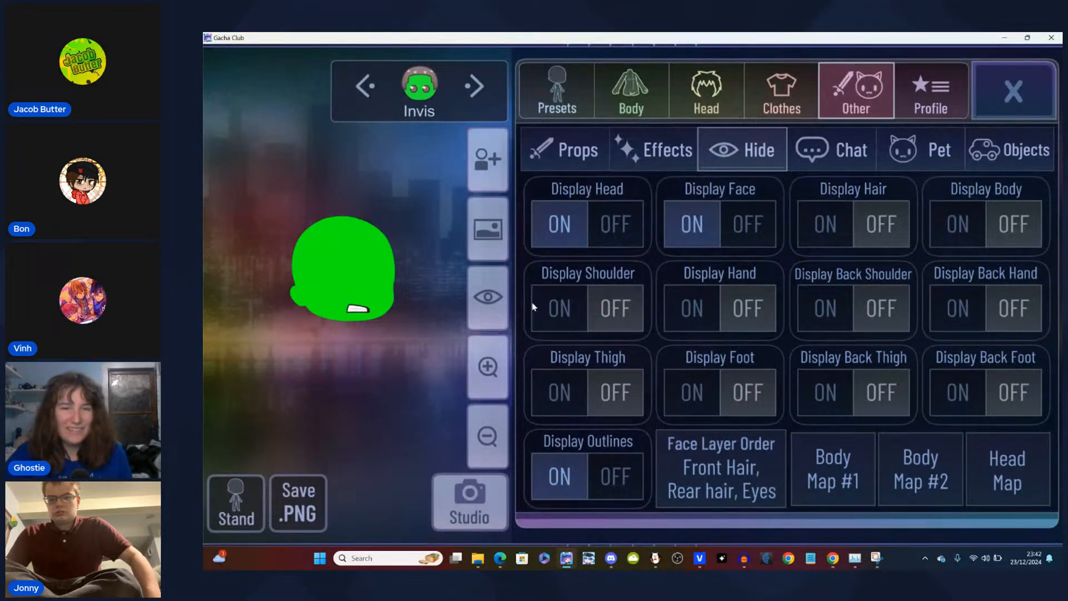
click(609, 472)
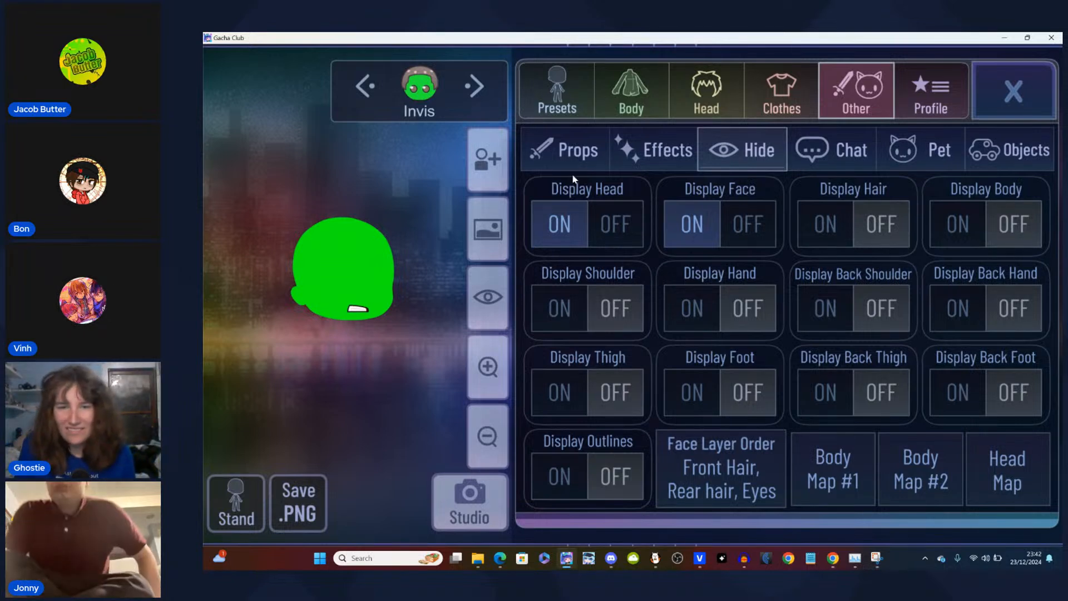
- Tint the background fully with the same bright green as the character and hide the interface around it
click(491, 232)
click(735, 410)
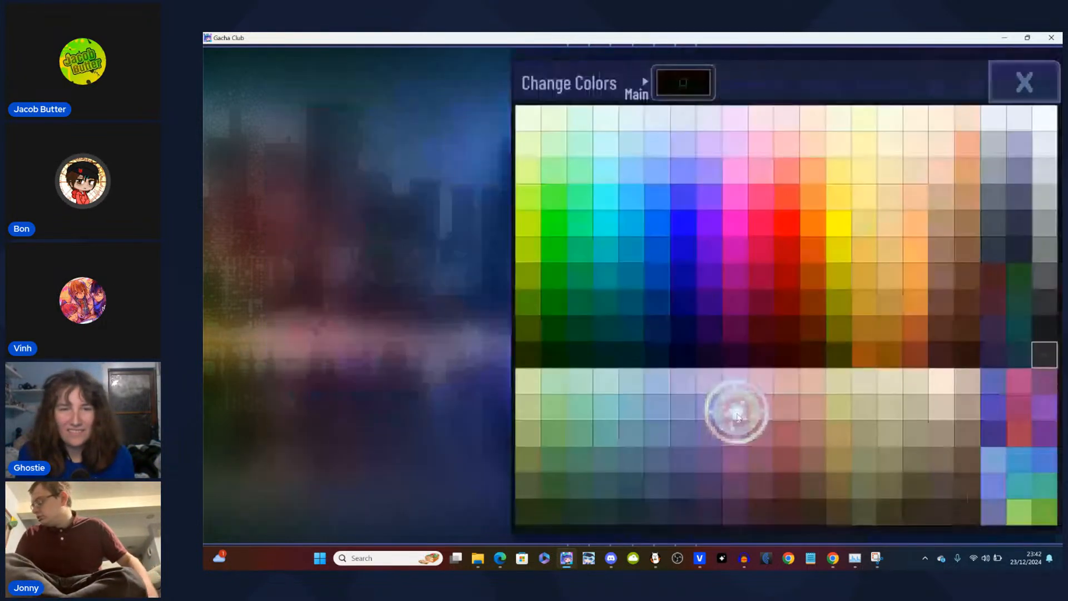
click(557, 223)
click(1024, 82)
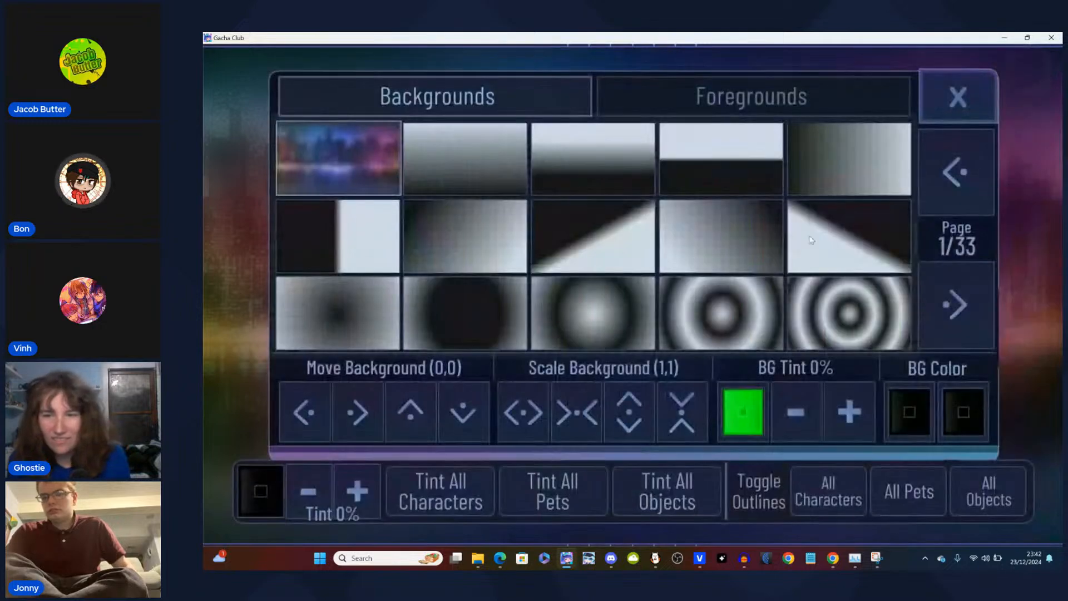
click(814, 386)
click(954, 95)
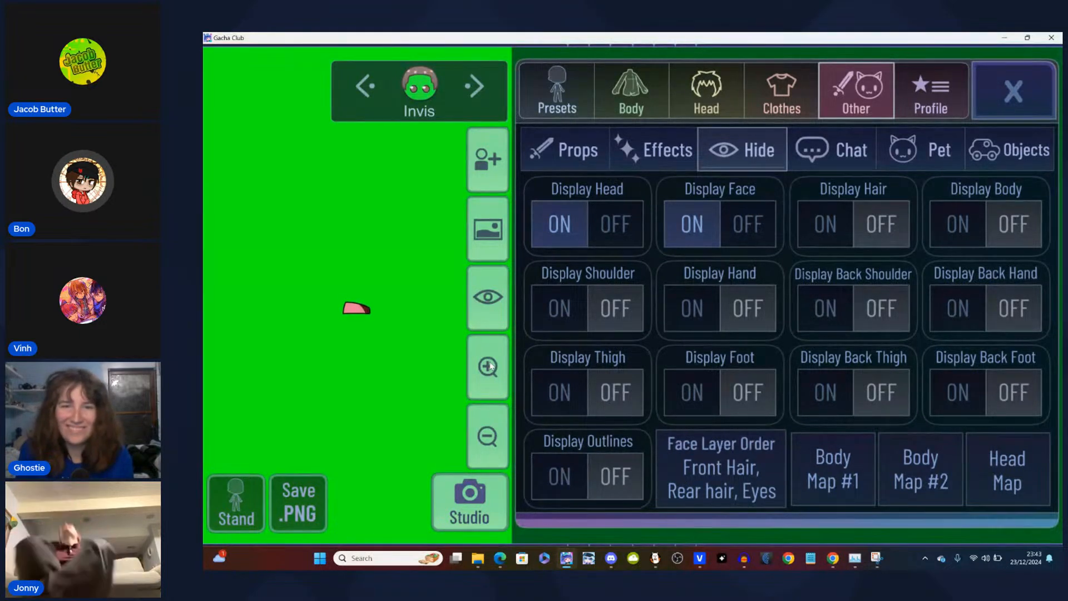
click(490, 308)
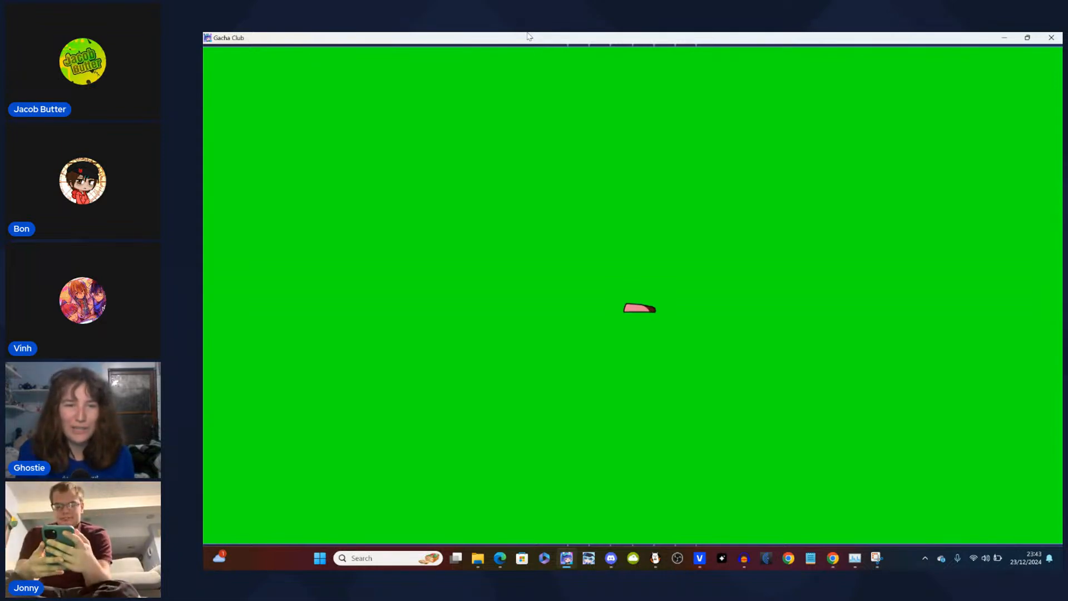
- Switch to the Ep3 window in File Explorer and open the Pictures folder
mouse_move(474, 562)
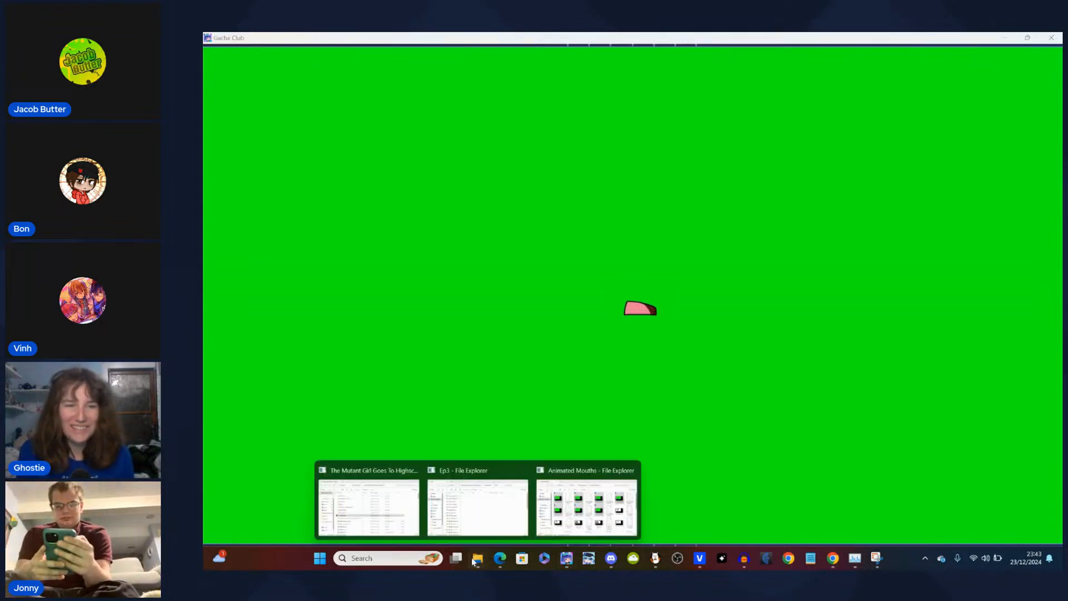
mouse_move(558, 494)
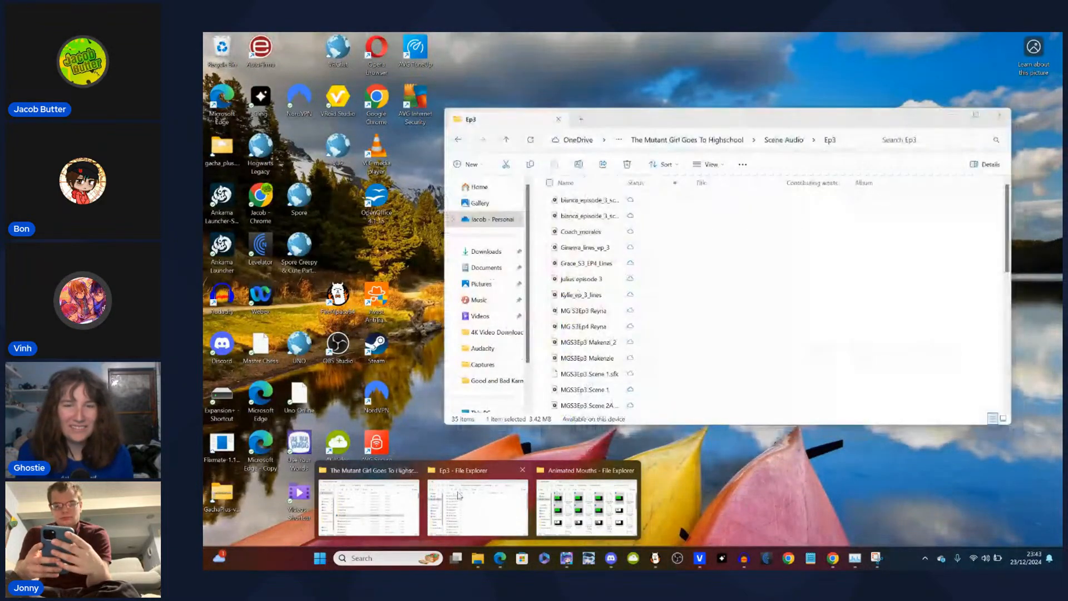
click(459, 495)
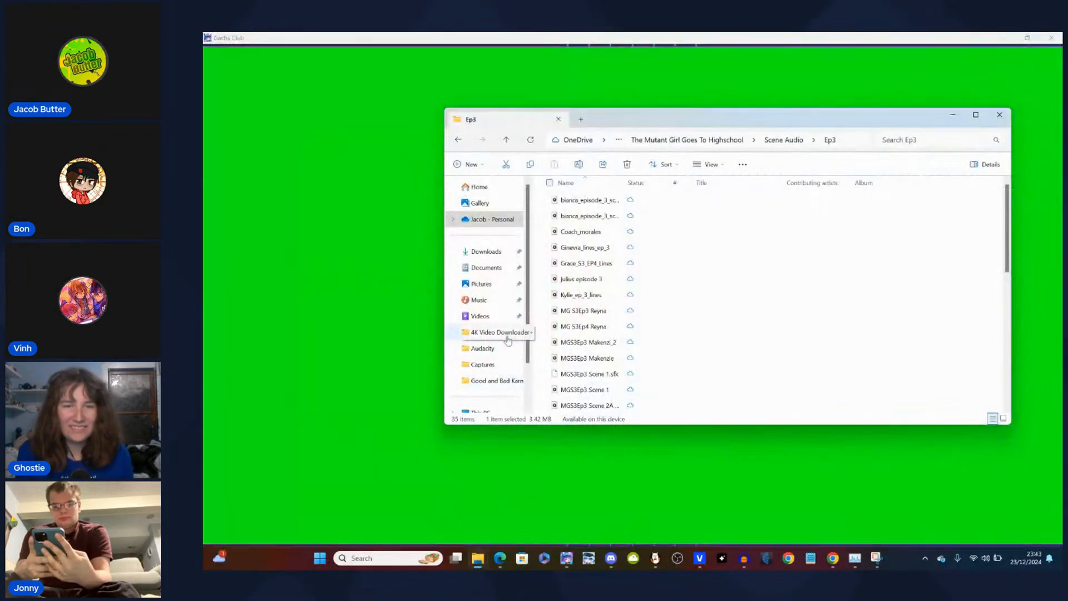
click(494, 287)
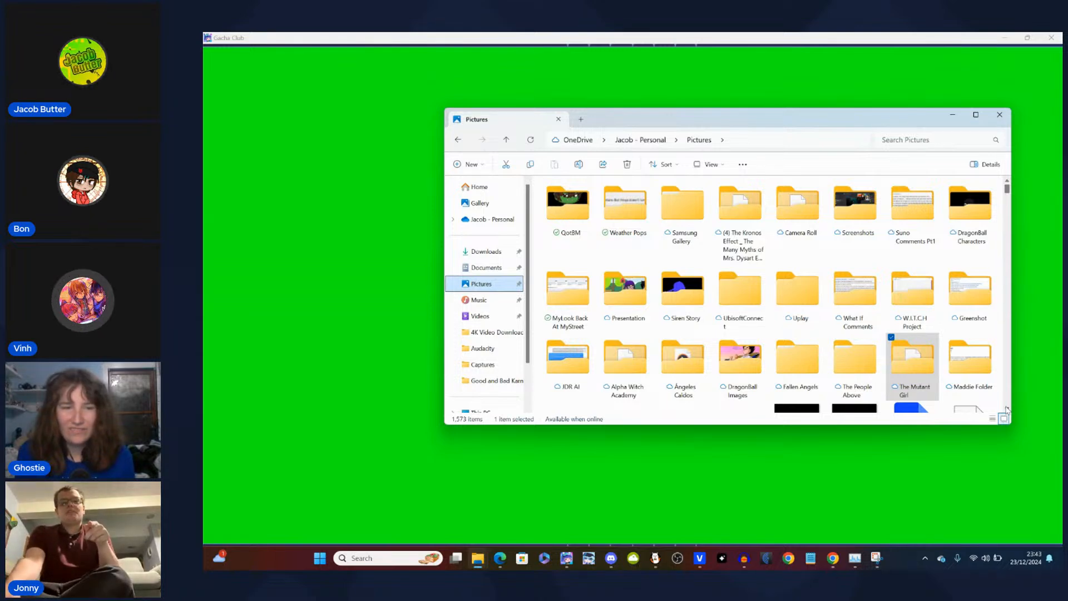
click(482, 364)
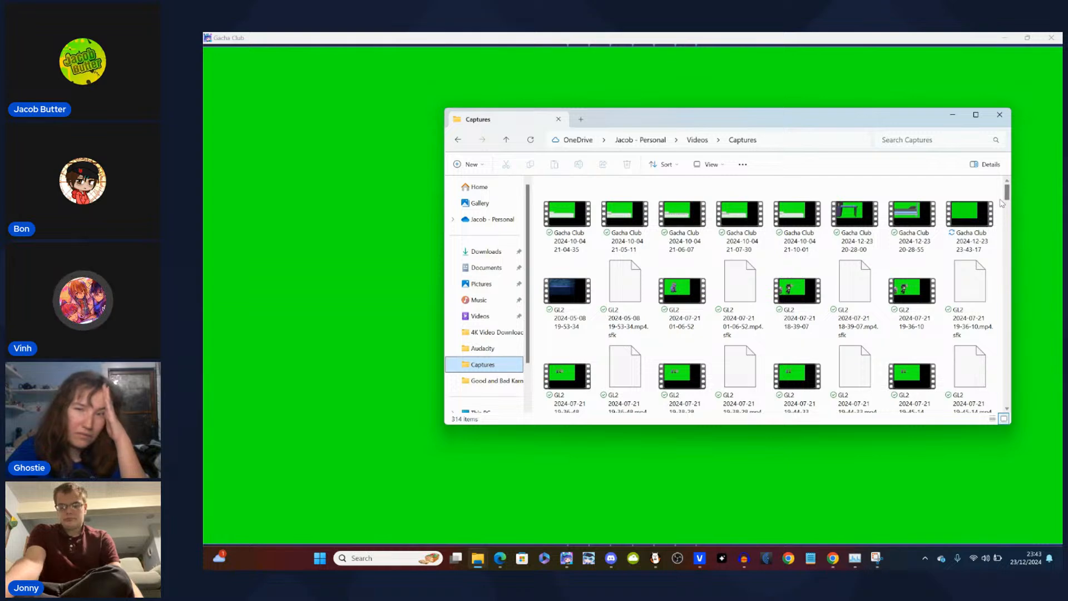
drag(1007, 193, 1002, 399)
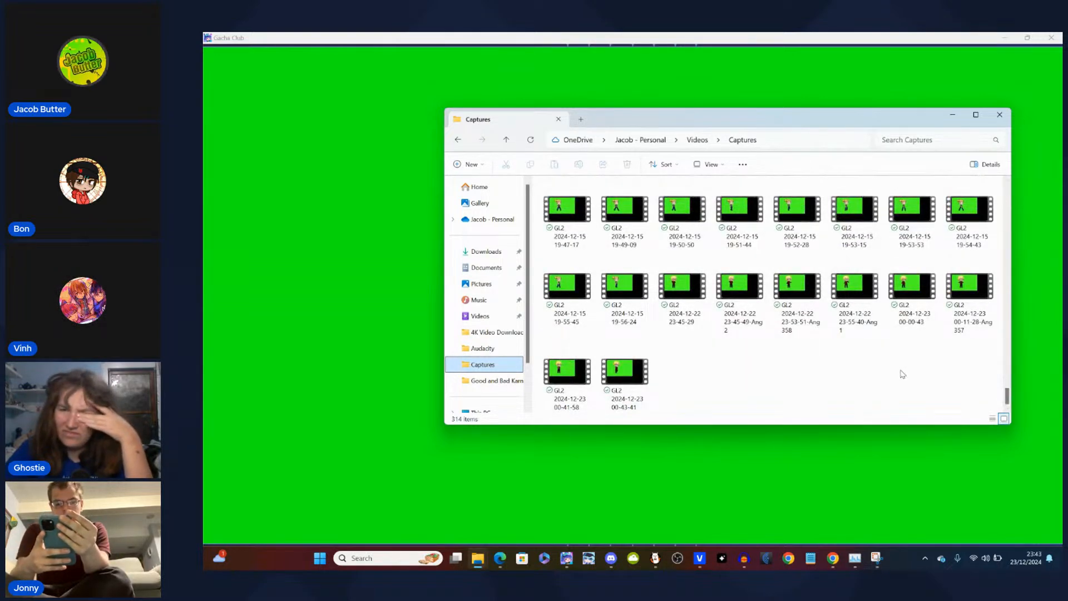
drag(1008, 400, 1008, 198)
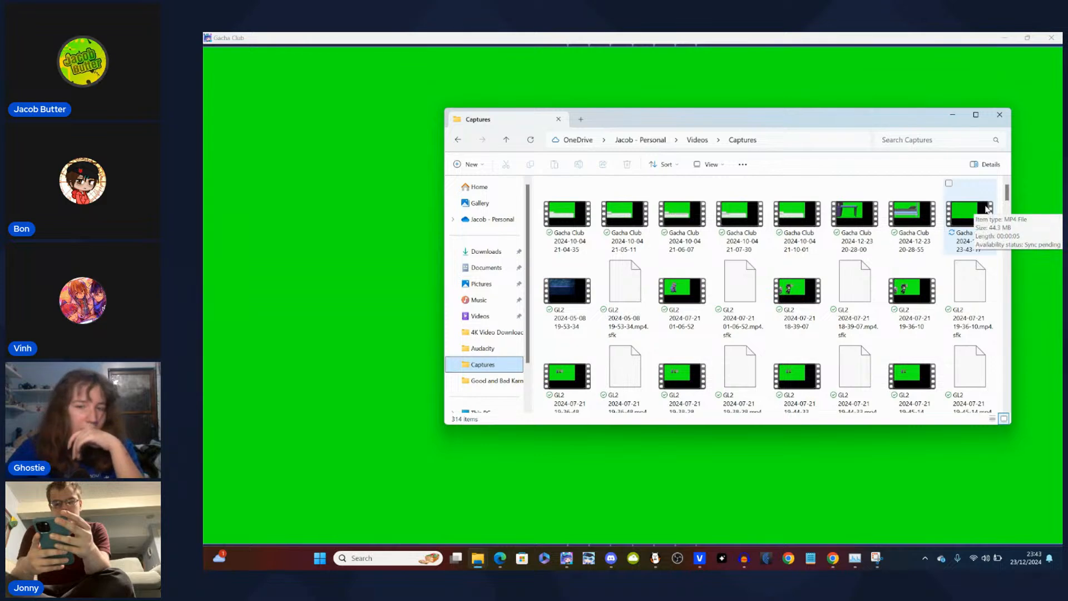
click(987, 209)
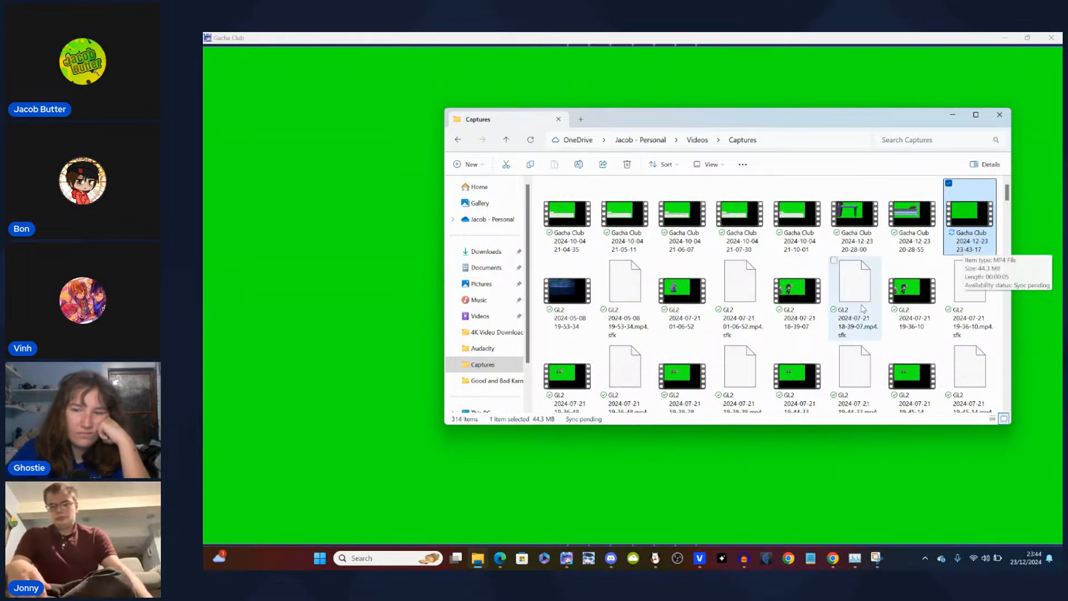
- Rename the selected recording as Gacha Mouth 8
mouse_move(478, 554)
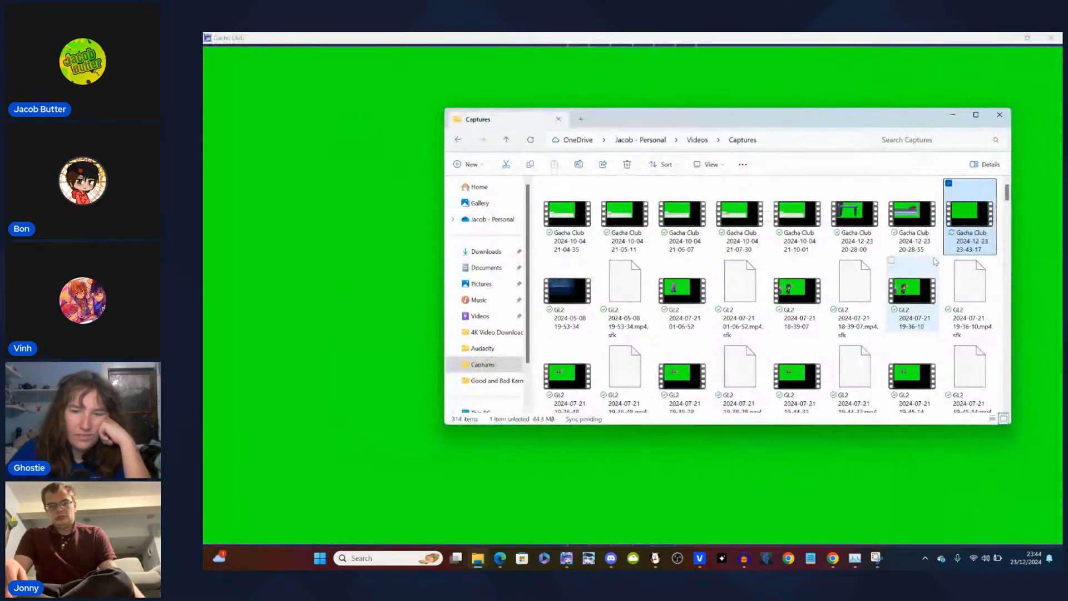
click(962, 249)
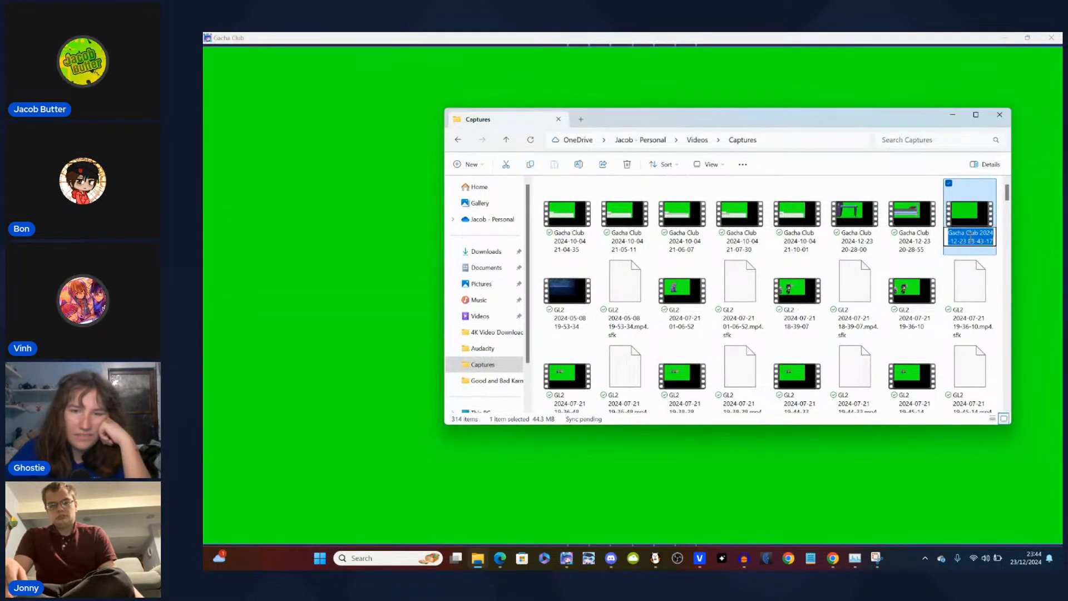
text(Gacha)
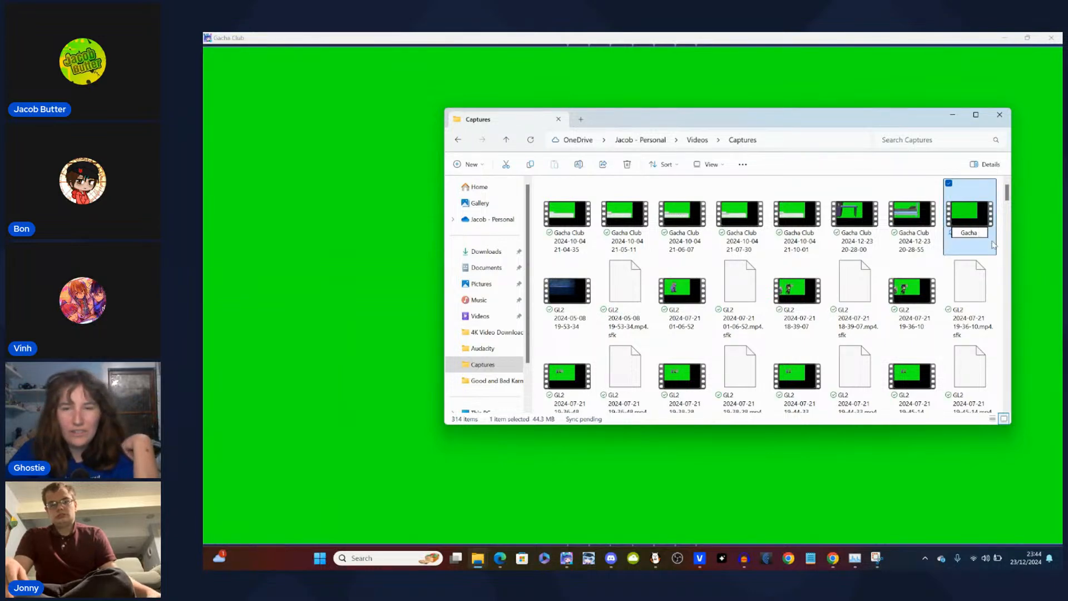
text( CMouth 8)
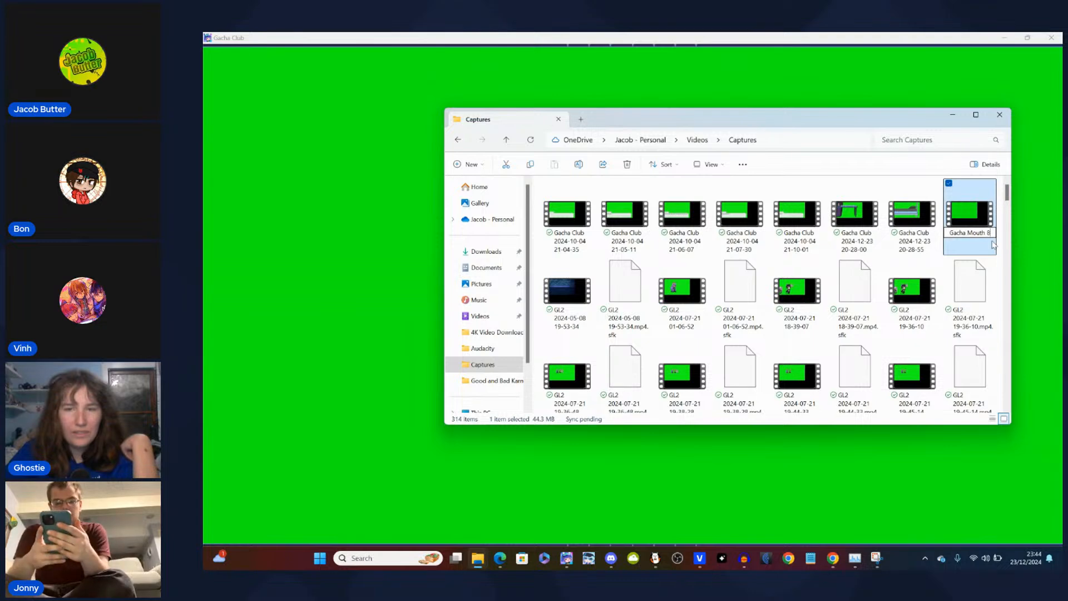
key(Return)
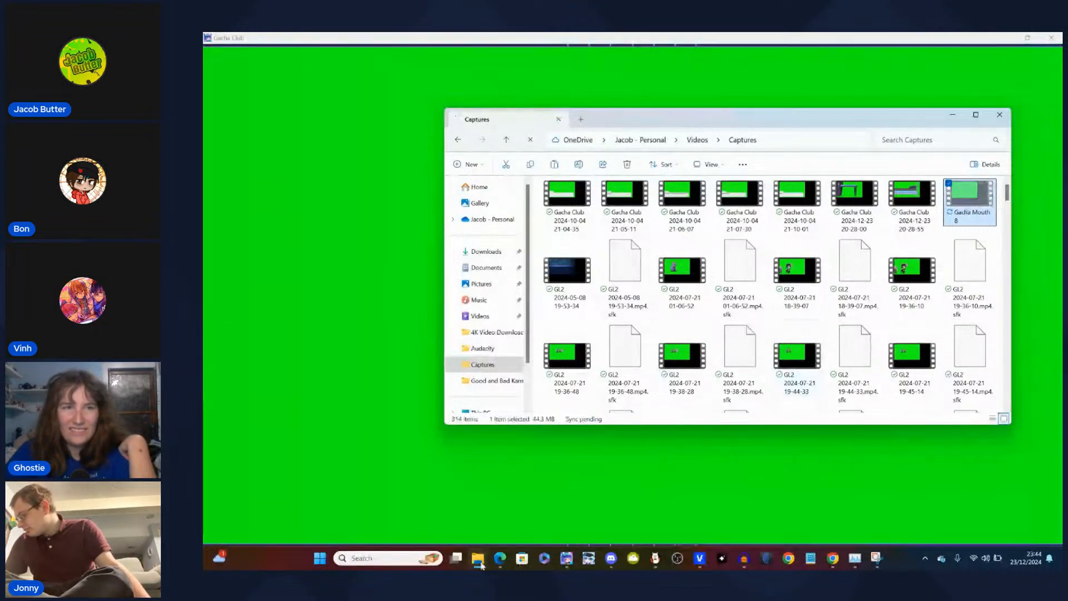
- Move the Gacha Mouth 8 clip from Captures into The Mutant Girl's Animated Mouths folder
mouse_move(481, 564)
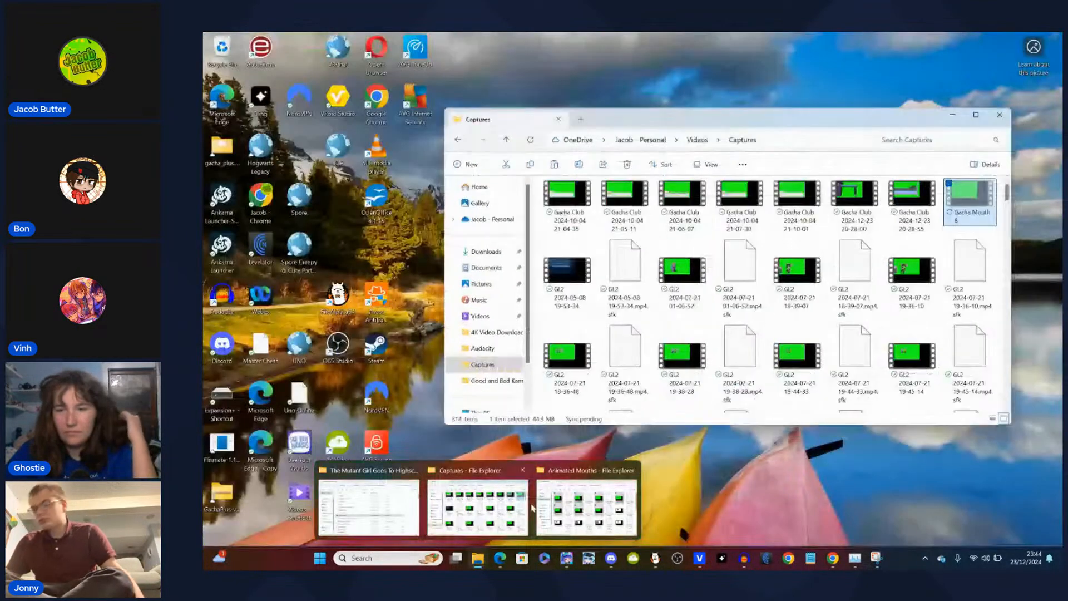
click(576, 509)
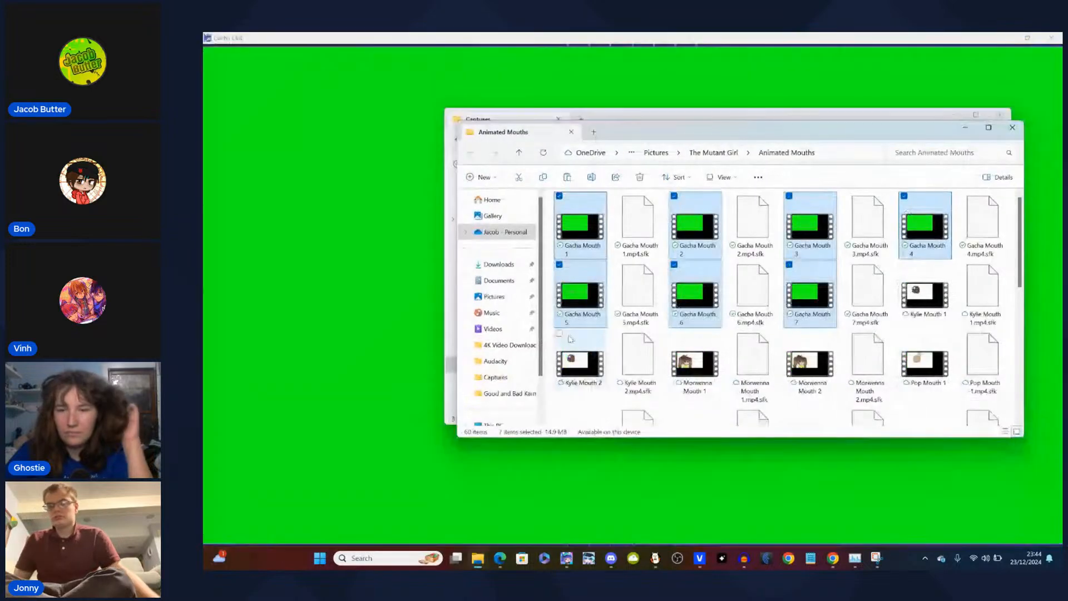
click(553, 325)
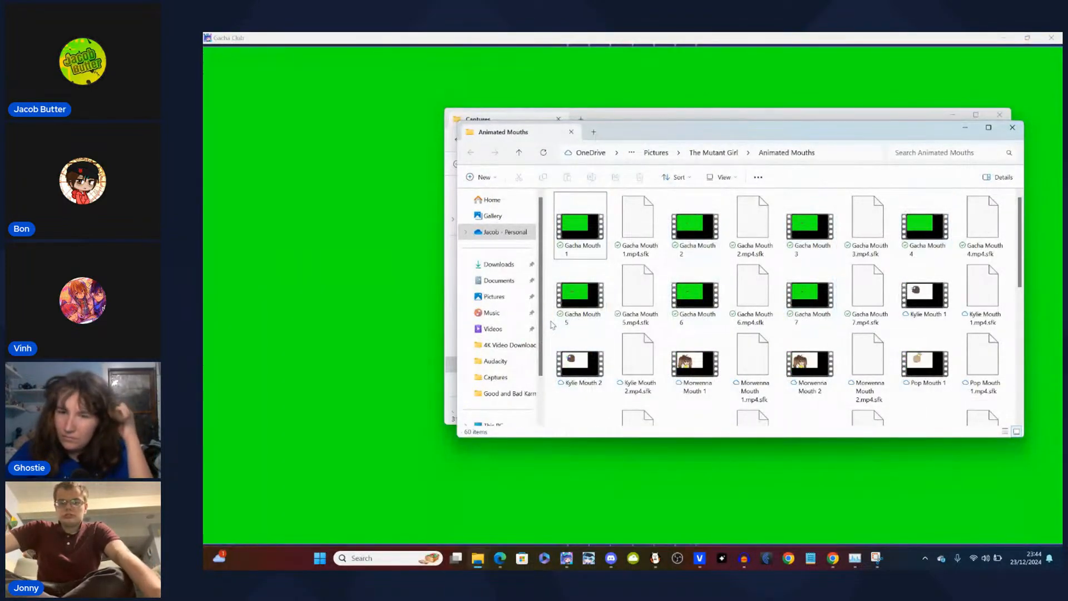
key(ctrl+v)
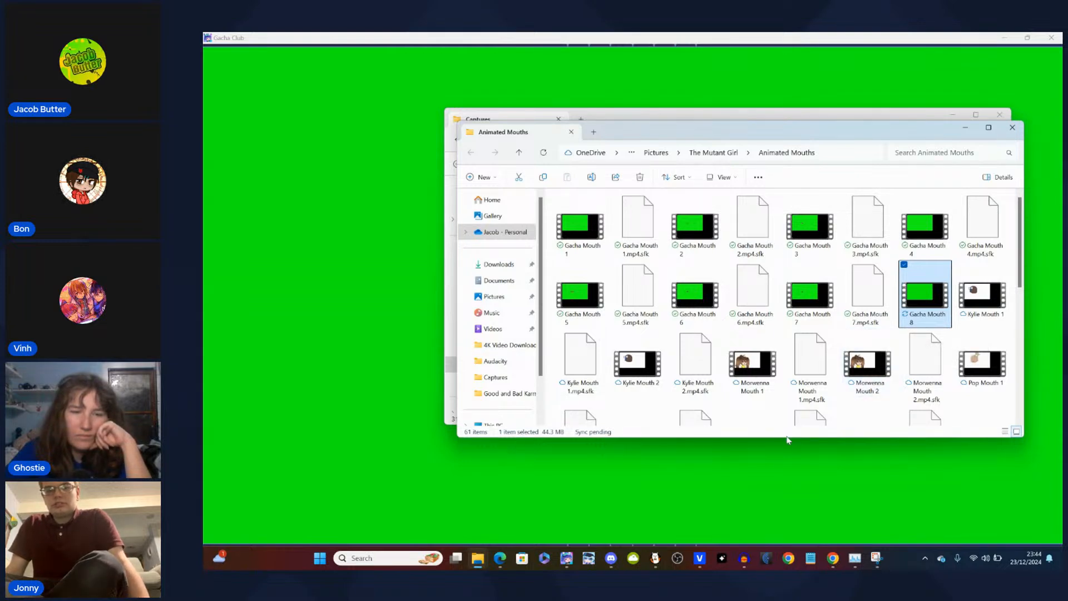
- Glance at the StreamYard studio, switch to VEGAS Pro and save the MGS3 Ep3 Scene 5 Darren Greenscreen project
mouse_move(833, 555)
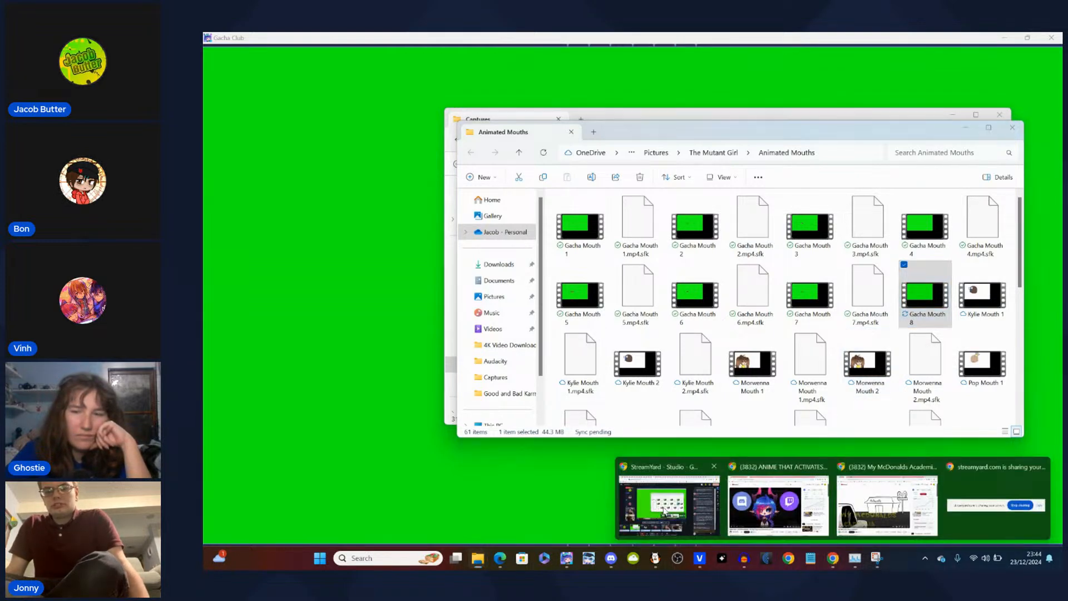
click(768, 475)
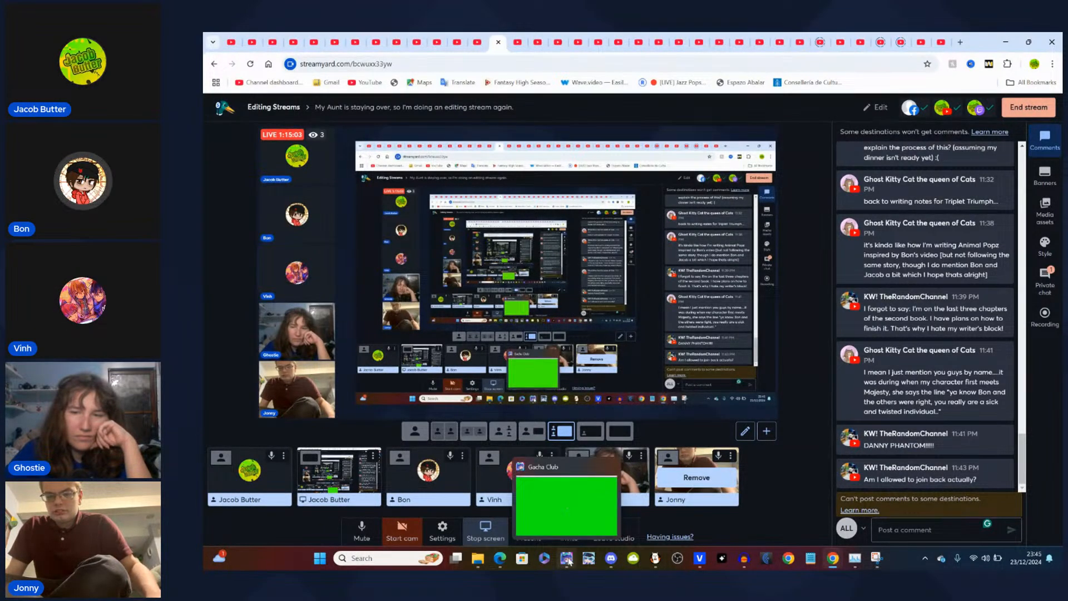
click(699, 560)
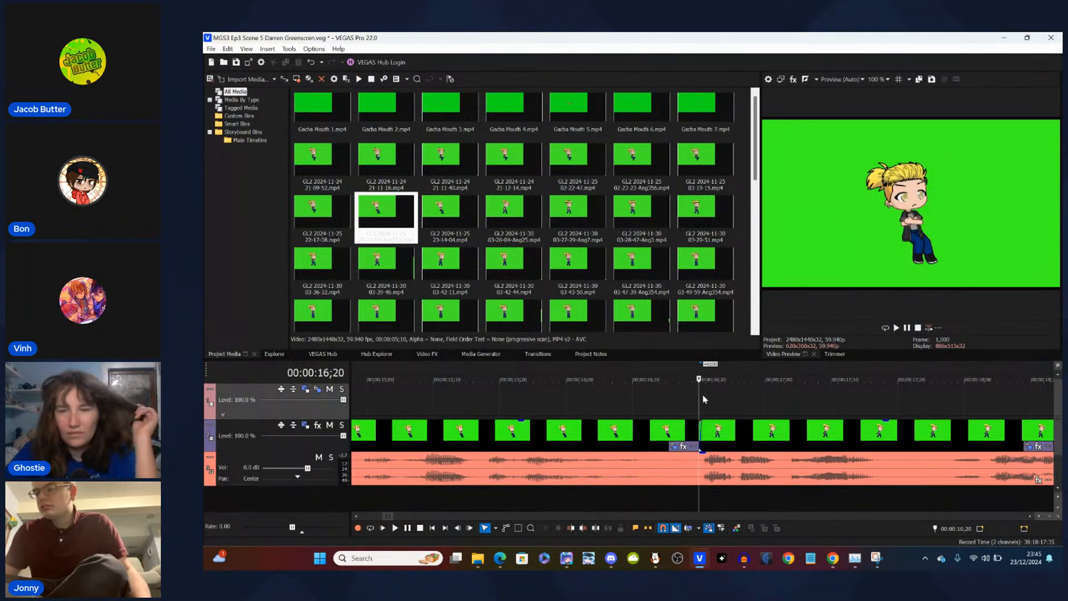
key(ctrl+s)
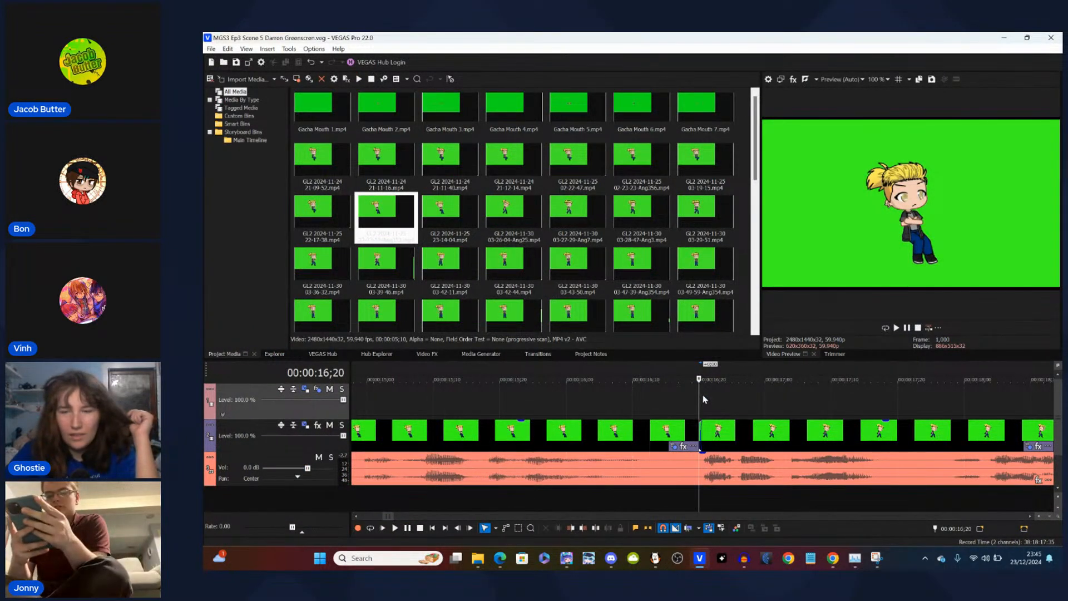
- Examine the character and mouth clips along the timeline, finishing with the playhead at 00:00:16;22
click(666, 410)
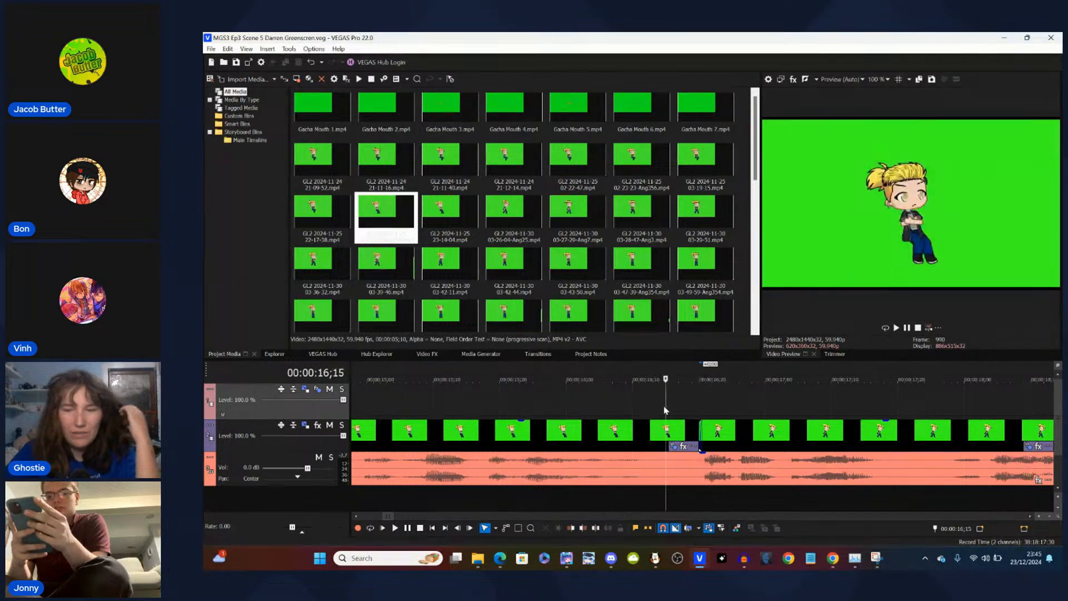
scroll(665, 410, down, 4)
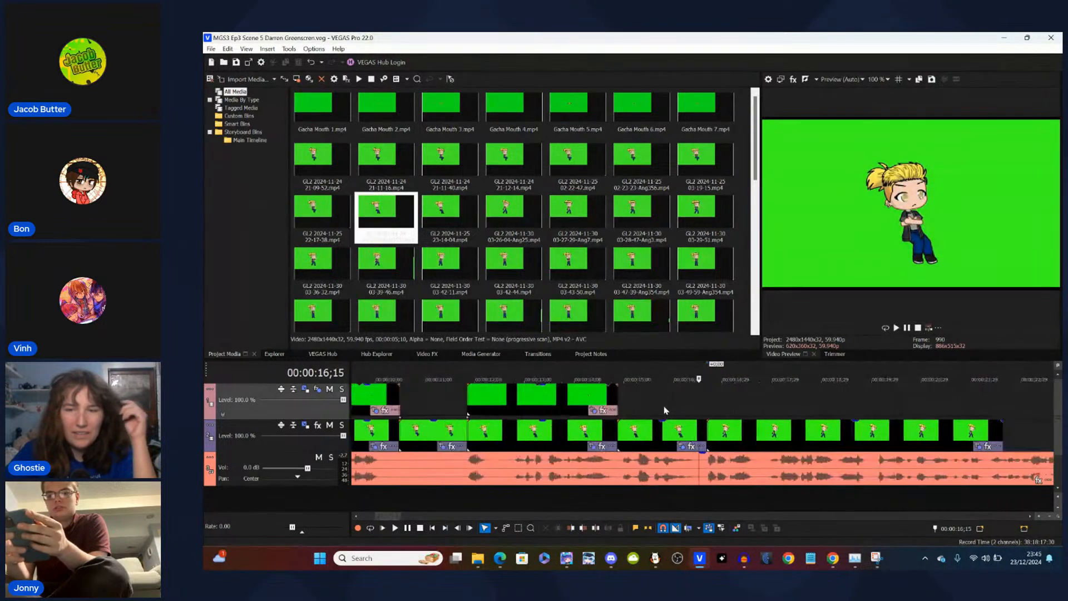
click(709, 407)
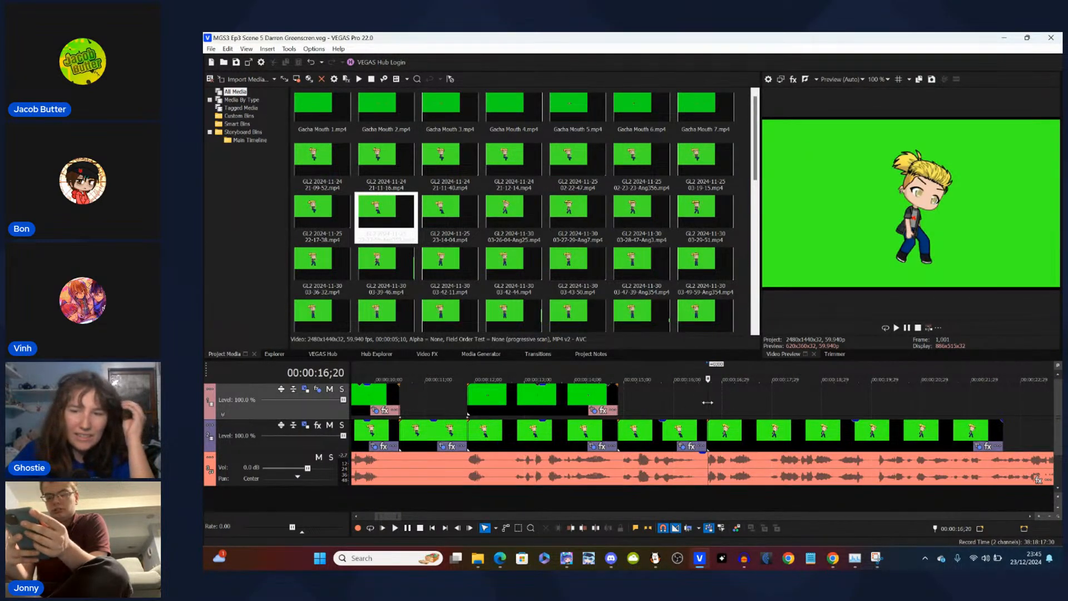
scroll(707, 402, up, 4)
click(610, 407)
scroll(754, 423, down, 5)
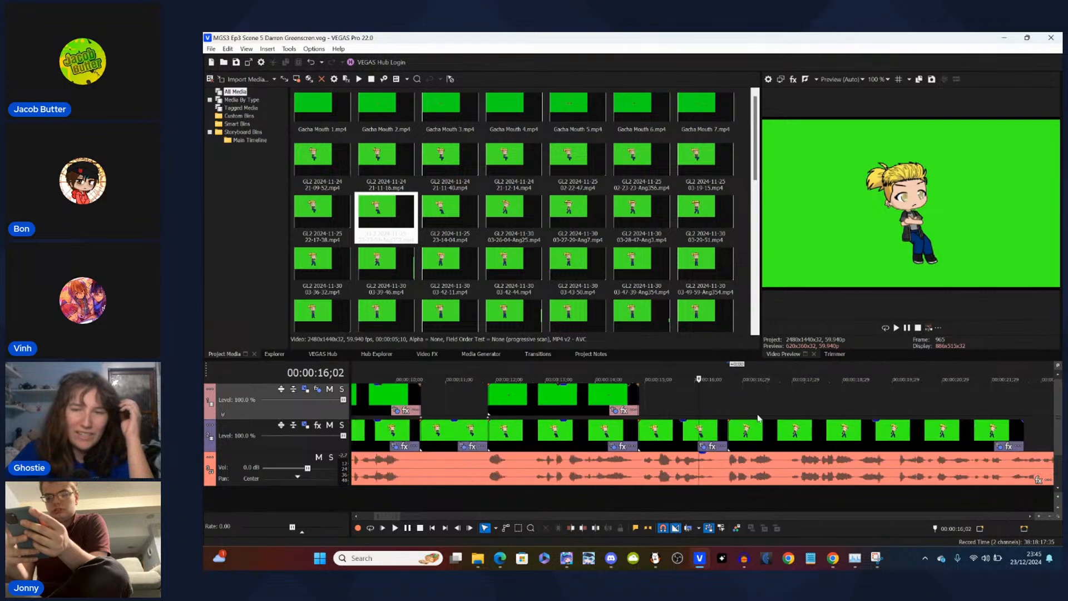
scroll(821, 408, down, 5)
click(839, 412)
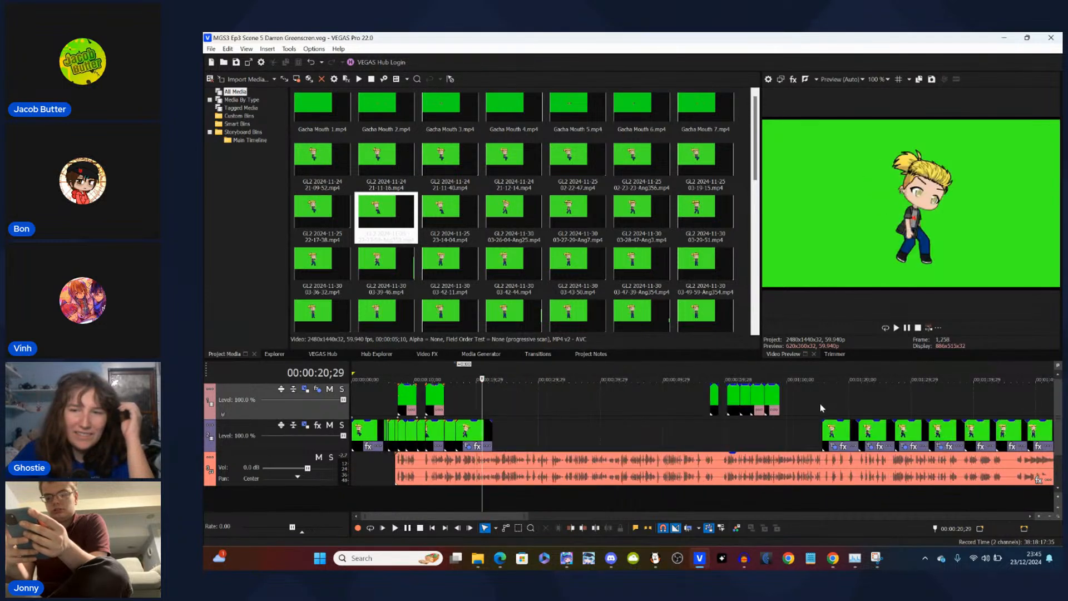
click(877, 409)
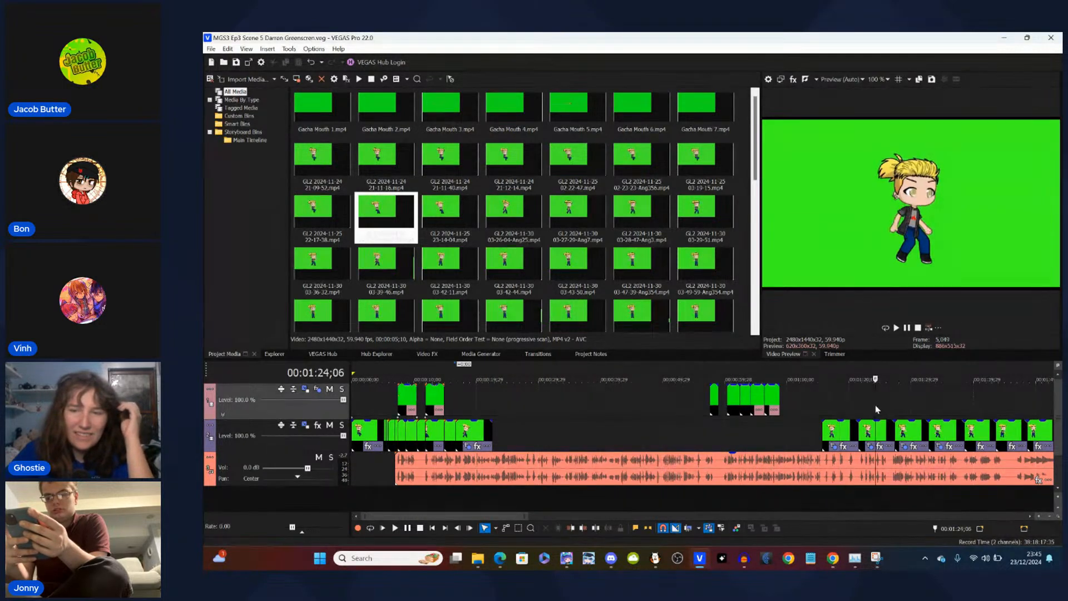
click(460, 414)
scroll(611, 396, up, 8)
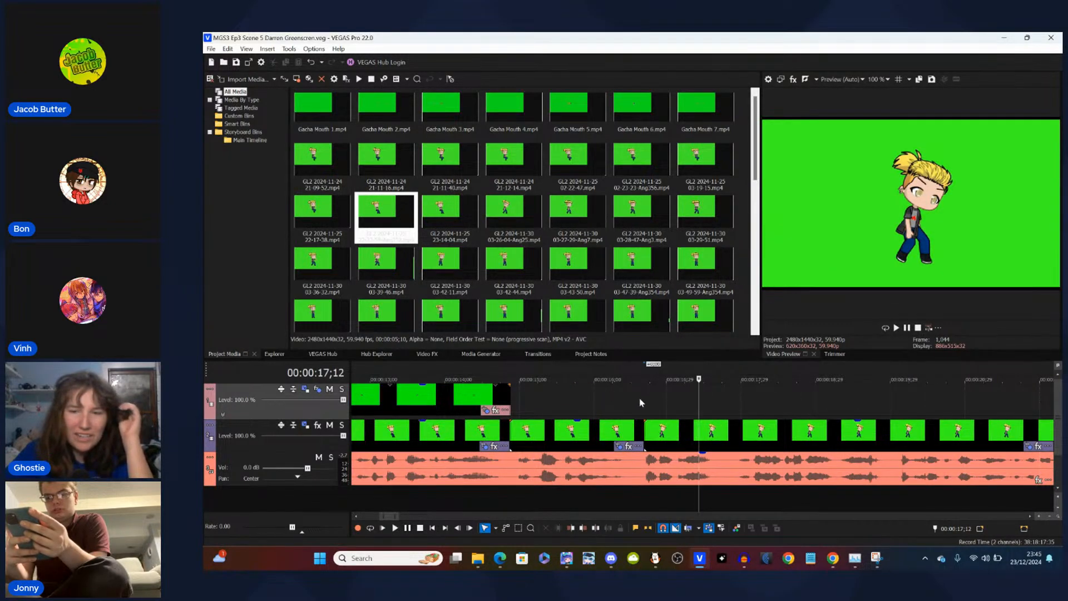
scroll(652, 402, up, 3)
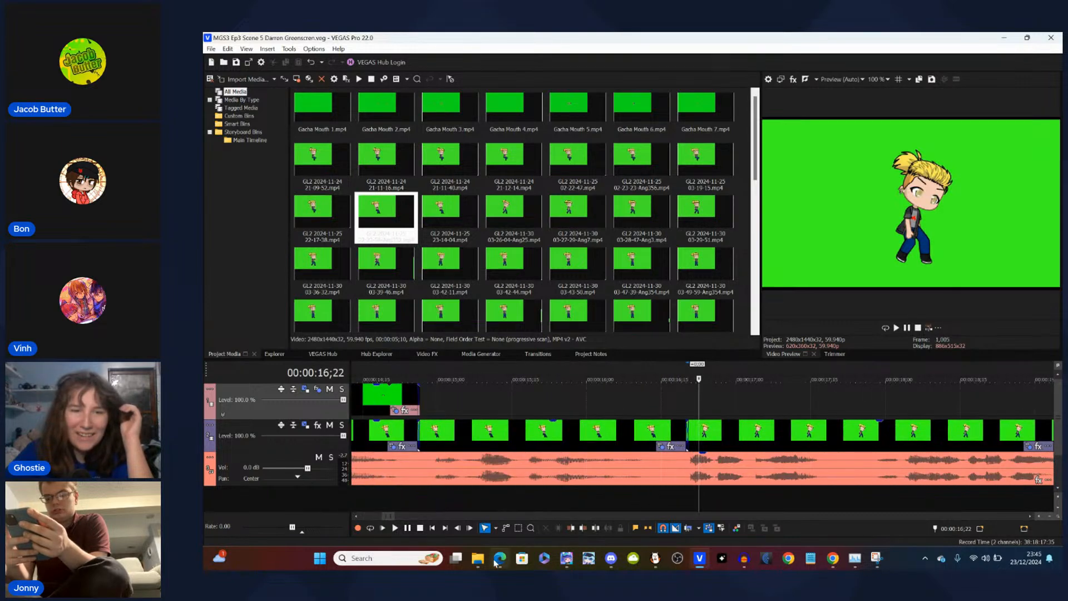
- Add Gacha Mouth 8 from the Animated Mouths folder to the mouth track above the character, starting at 00:00:16;22
mouse_move(482, 562)
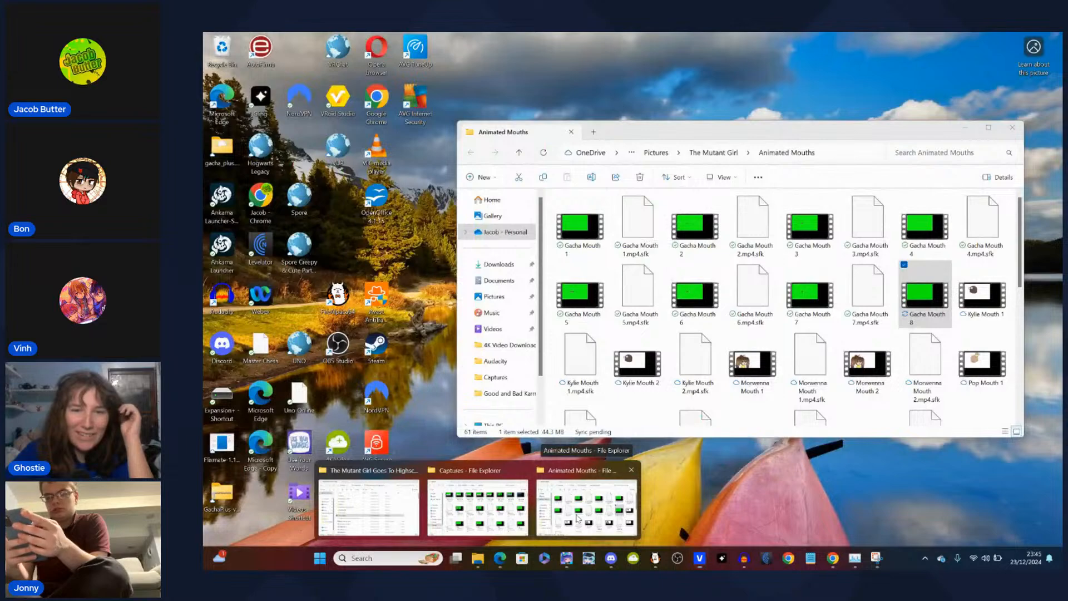
click(578, 519)
drag(834, 135, 395, 121)
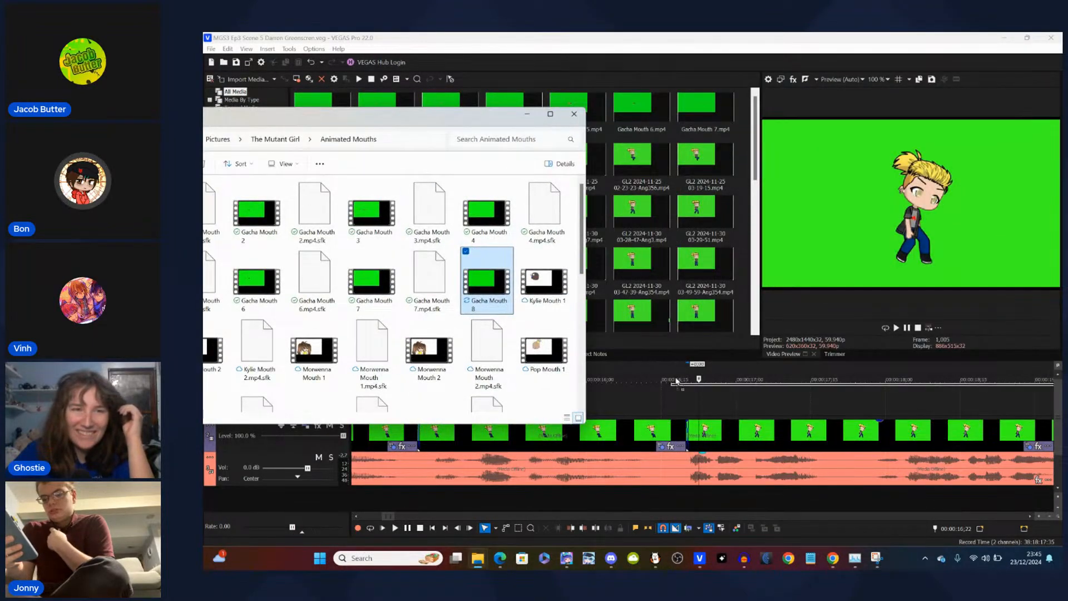
drag(702, 412, 702, 411)
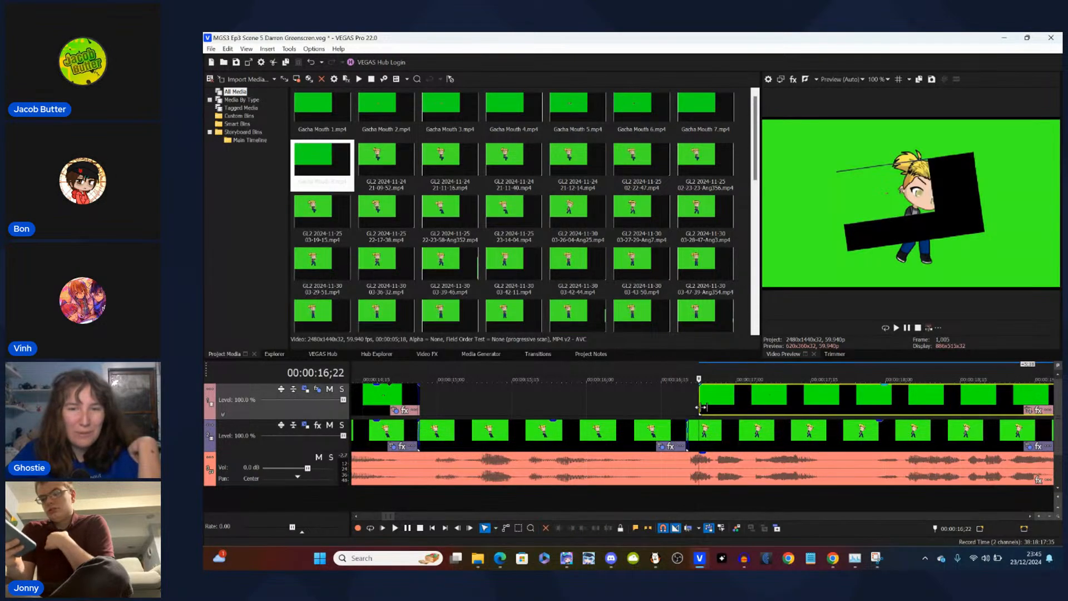
- Copy the existing mouth clip near 00:00:58 and paste its event attributes onto the new Gacha Mouth 8 clip
click(386, 403)
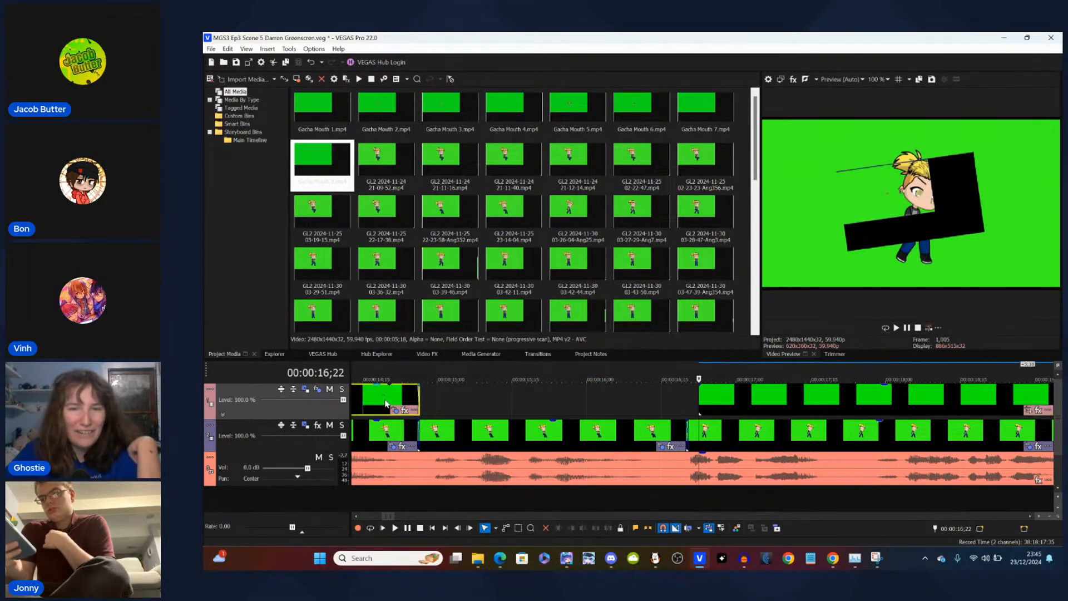
scroll(385, 404, down, 6)
scroll(783, 411, down, 2)
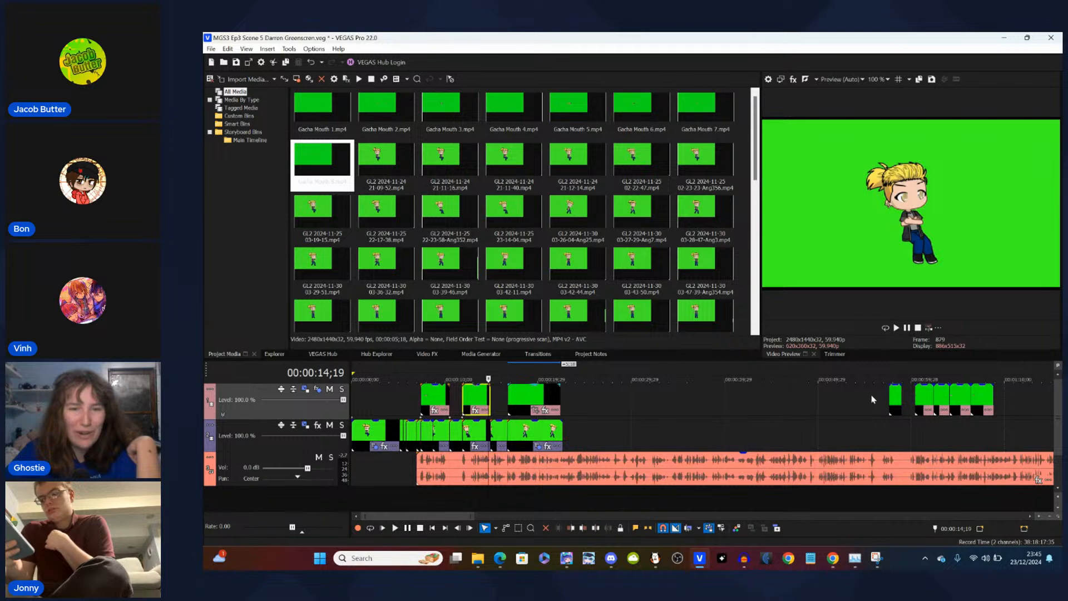
click(896, 401)
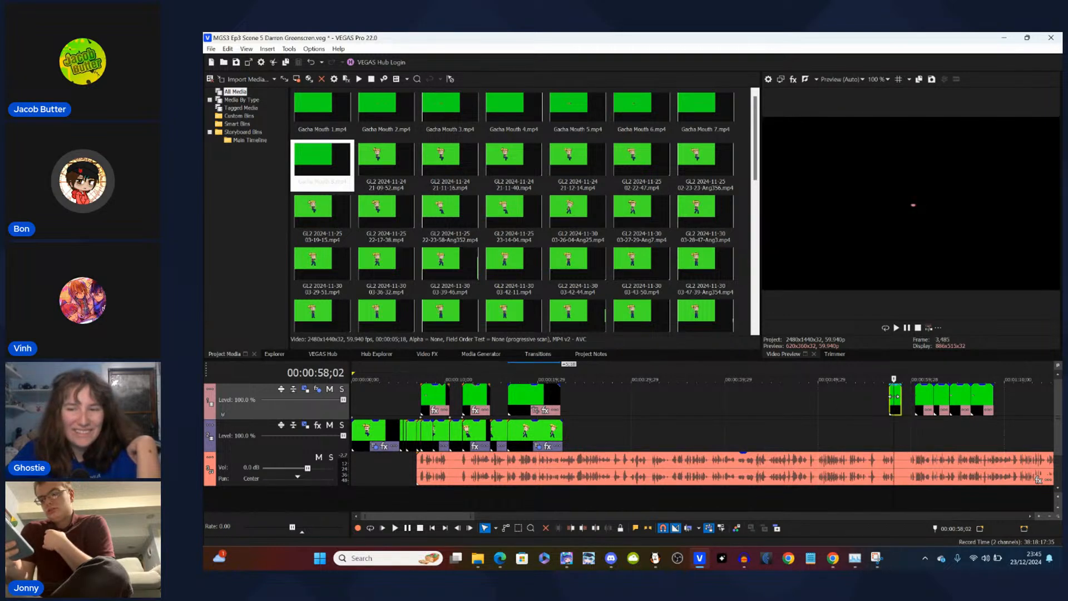
click(509, 410)
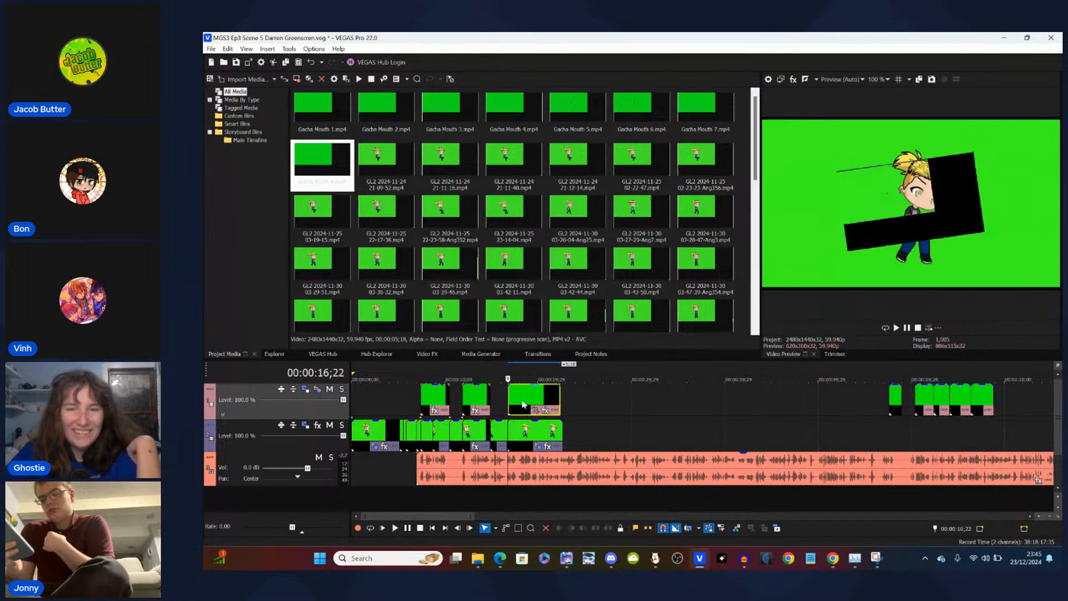
right_click(523, 405)
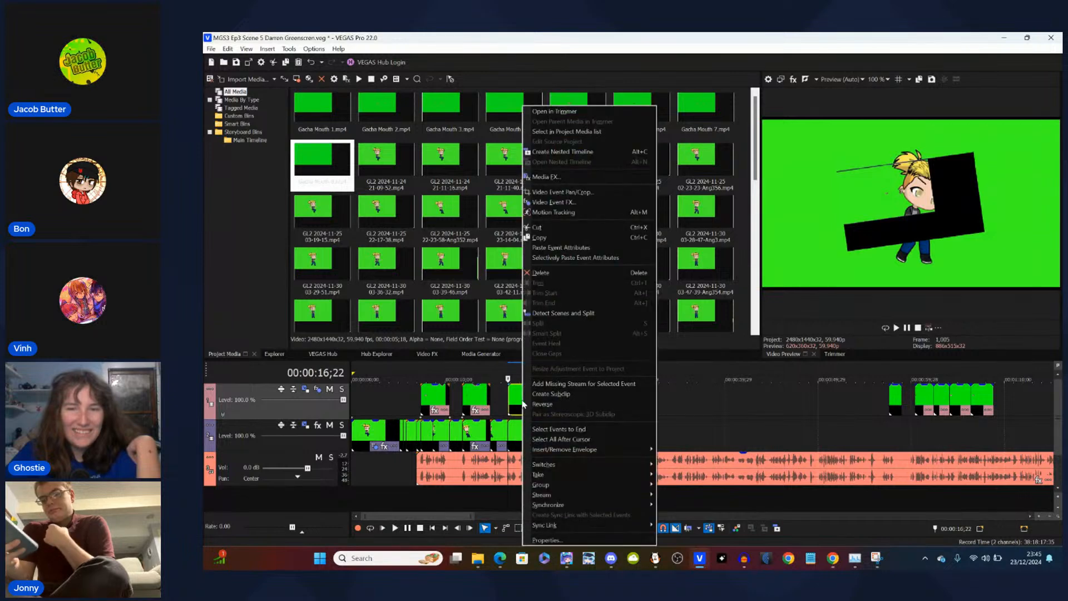
click(561, 251)
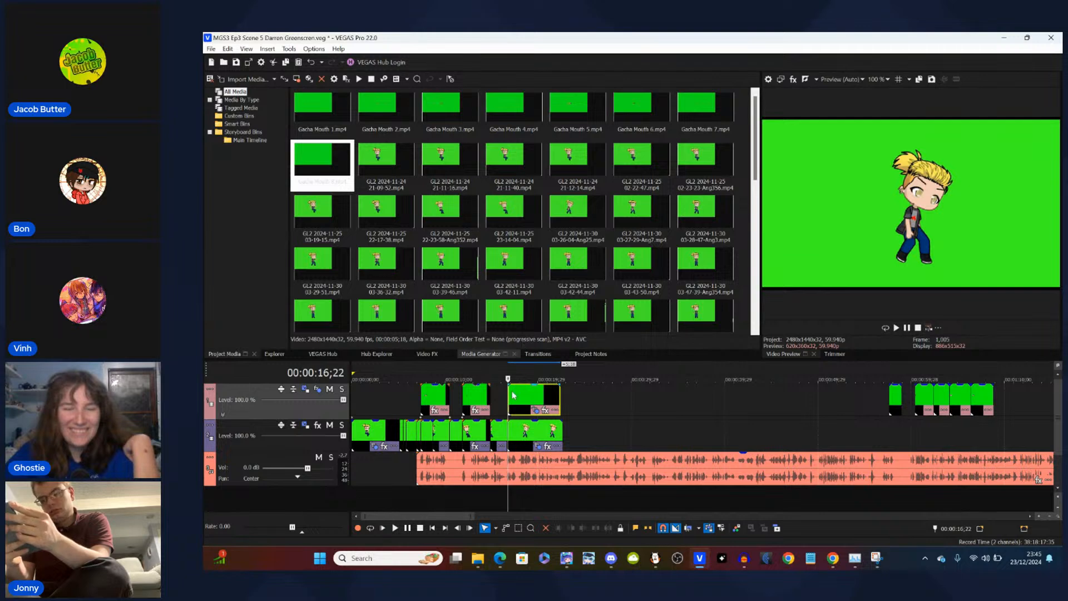
scroll(512, 400, up, 6)
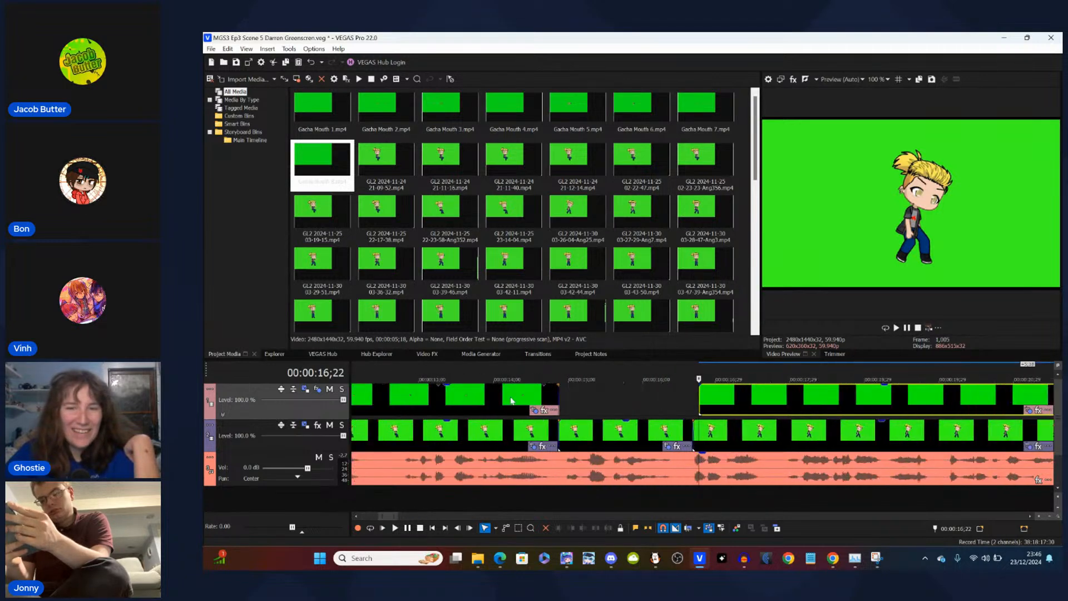
- Compare the earlier mouth clip near 00:00:14 with the Gacha Mouth 8 clip by playing from 00:00:17;22
click(496, 400)
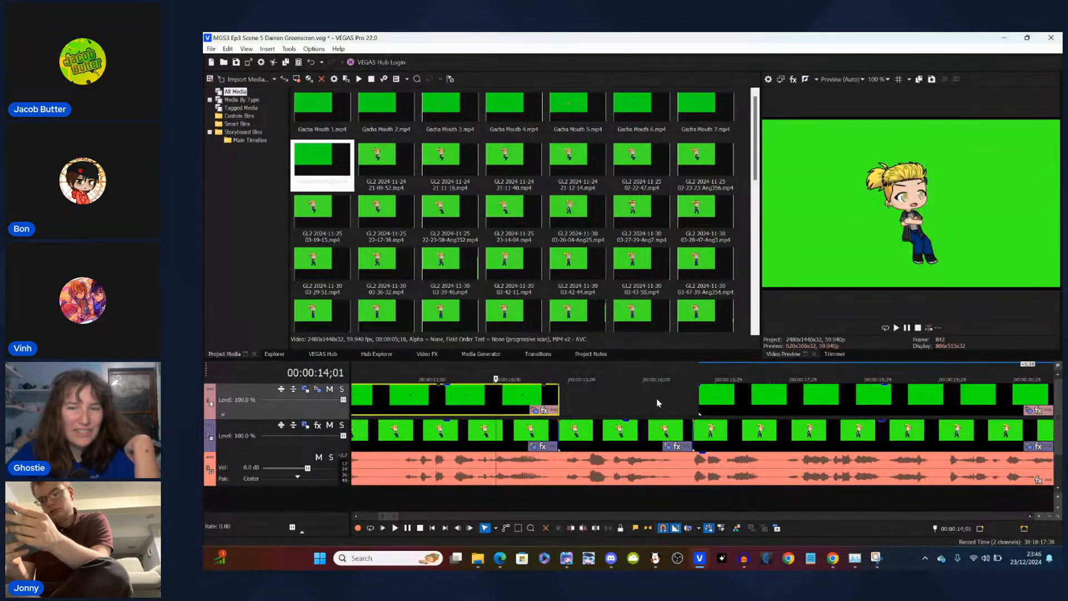
click(773, 399)
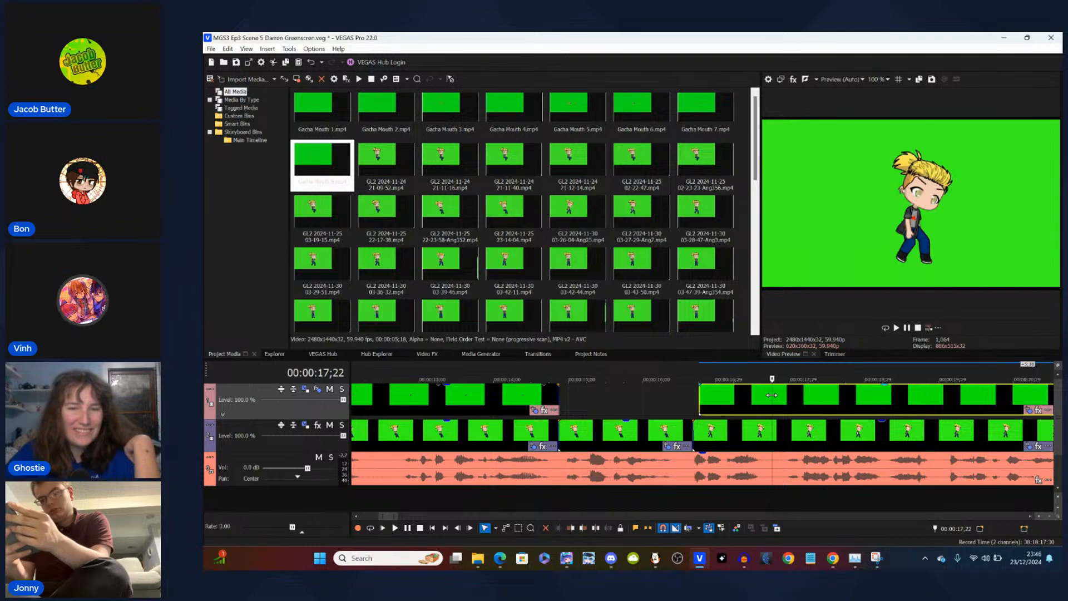
key(space)
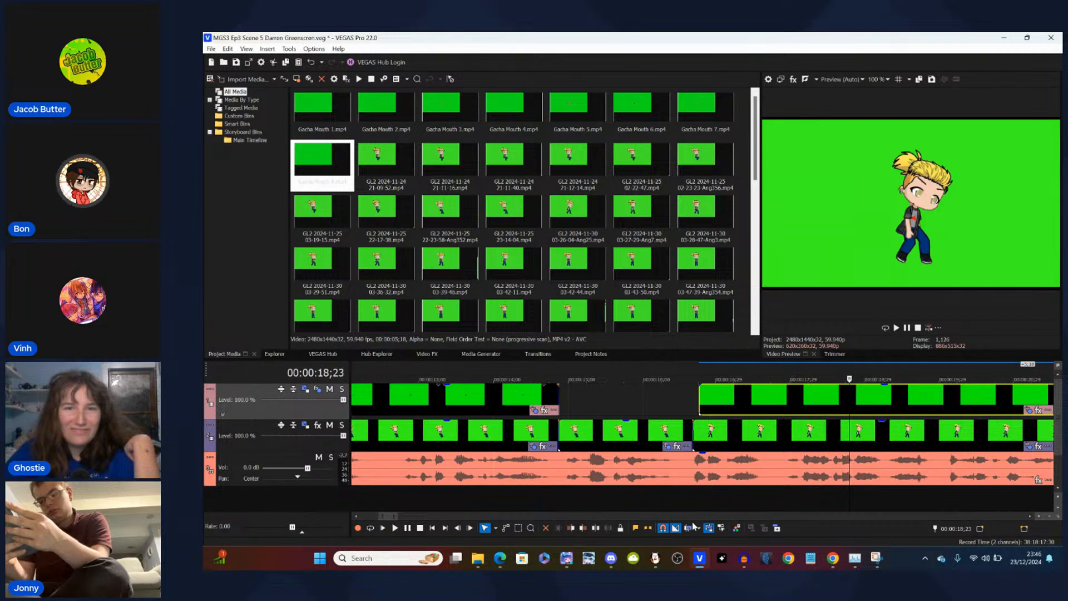
- Switch to Gacha Club, bring back the character editor and set the green background tint to 0% so the head shape stands out
click(566, 561)
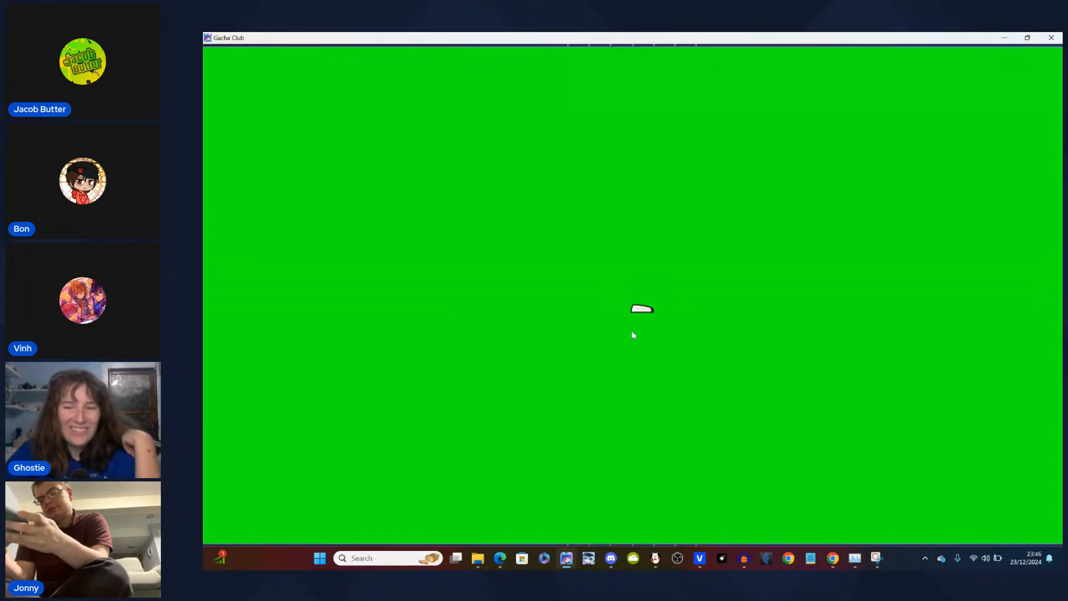
click(632, 332)
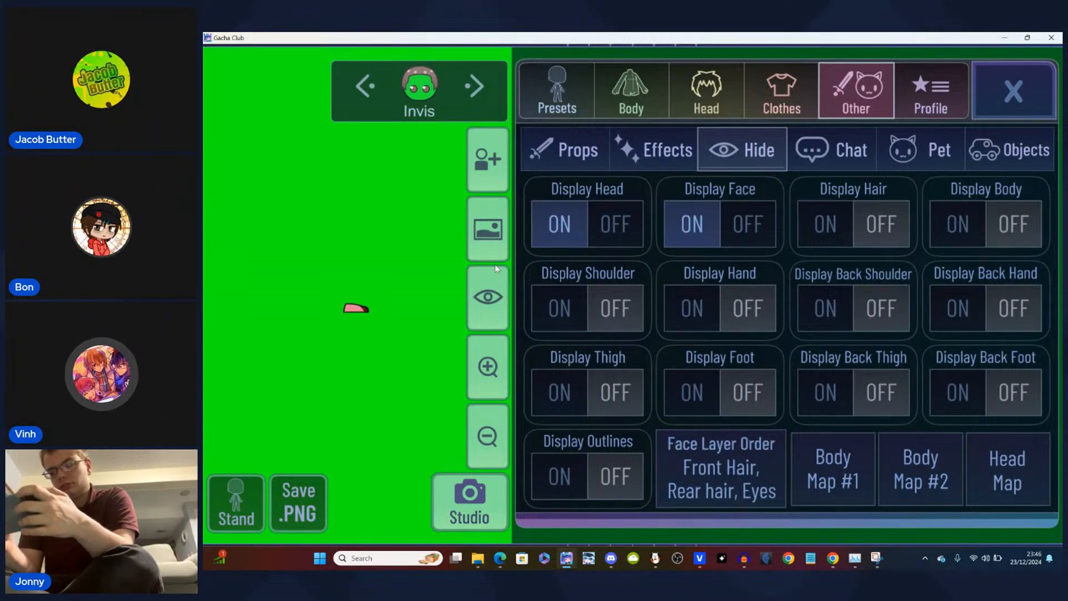
click(496, 249)
click(838, 413)
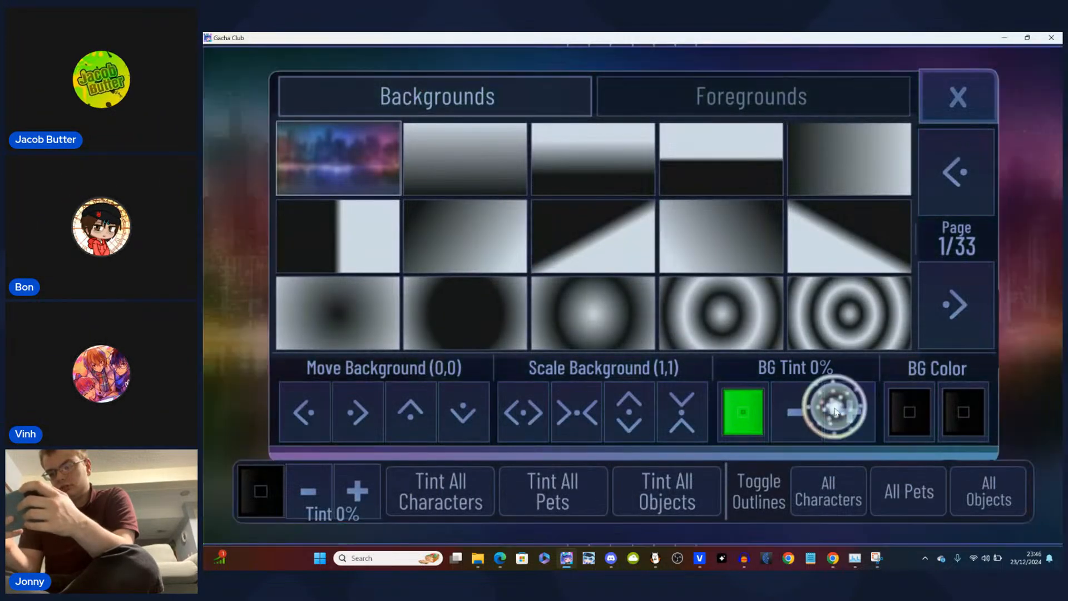
click(934, 85)
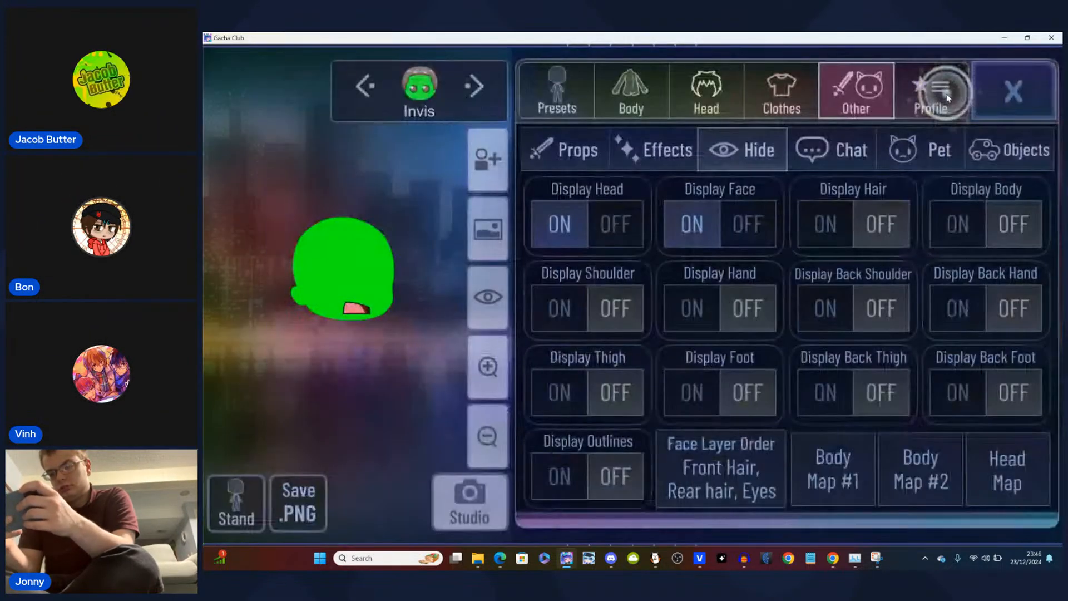
- Cycle the character zoom until the green head and its mouth are shown at the largest size
click(493, 364)
click(494, 365)
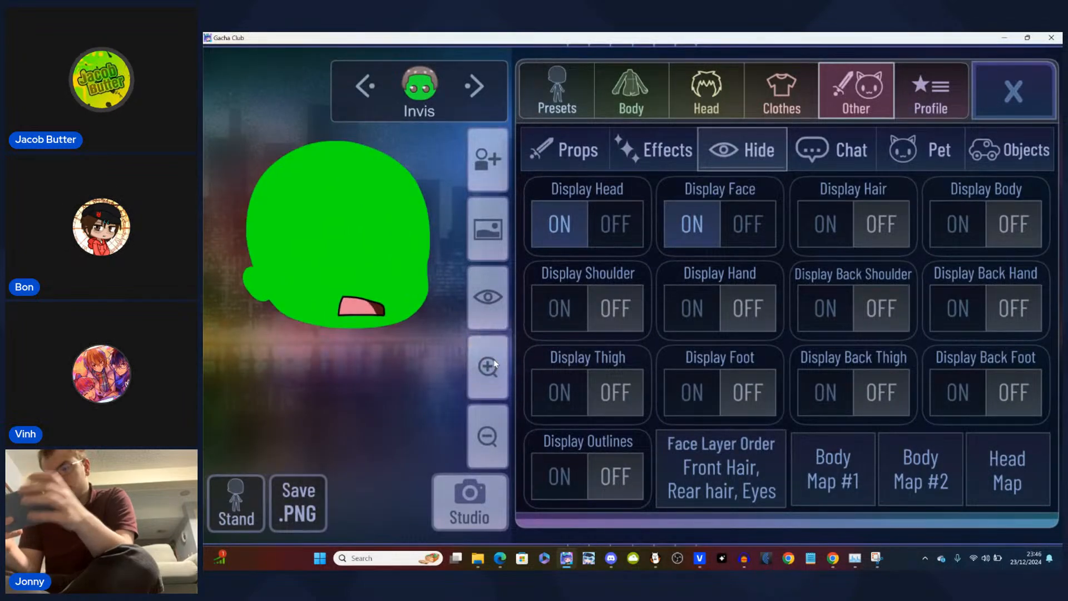
click(493, 364)
click(494, 364)
click(494, 365)
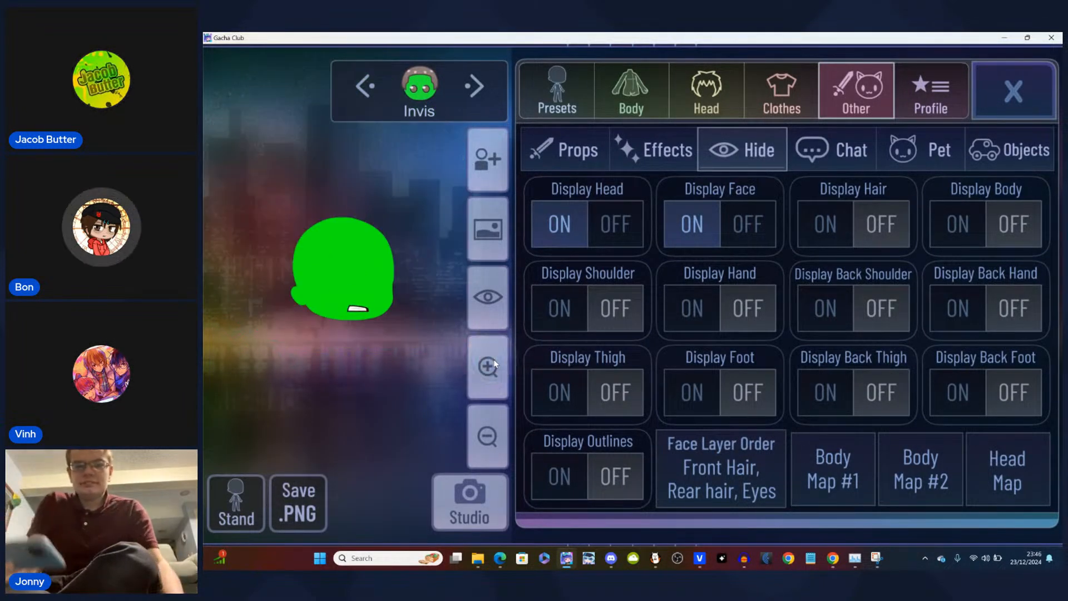
click(487, 437)
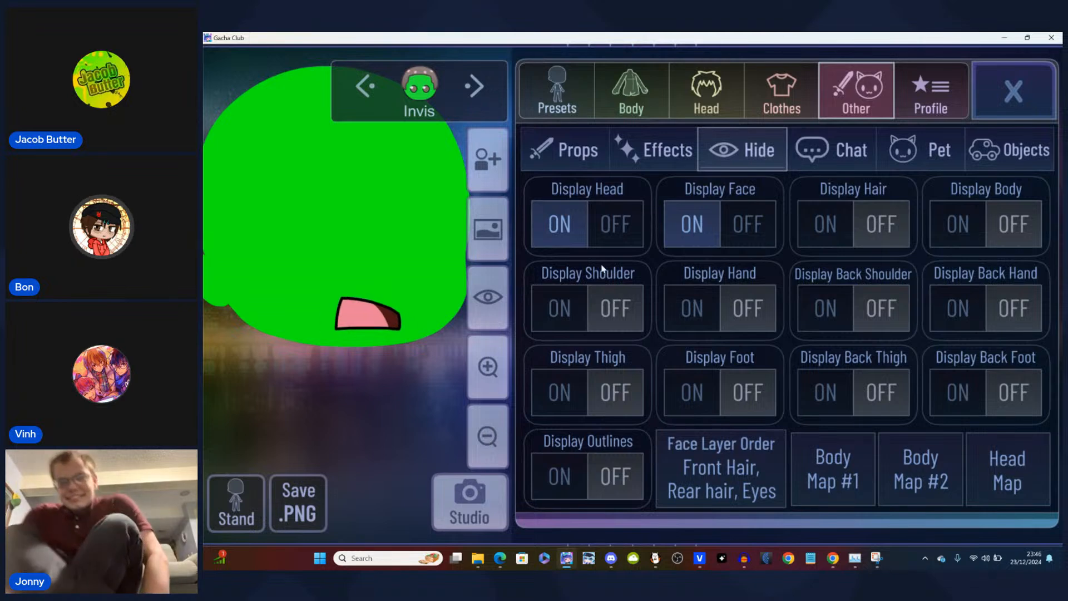
- Restore the green background tint and hide the editor interface, leaving only the enlarged mouth on green
click(494, 253)
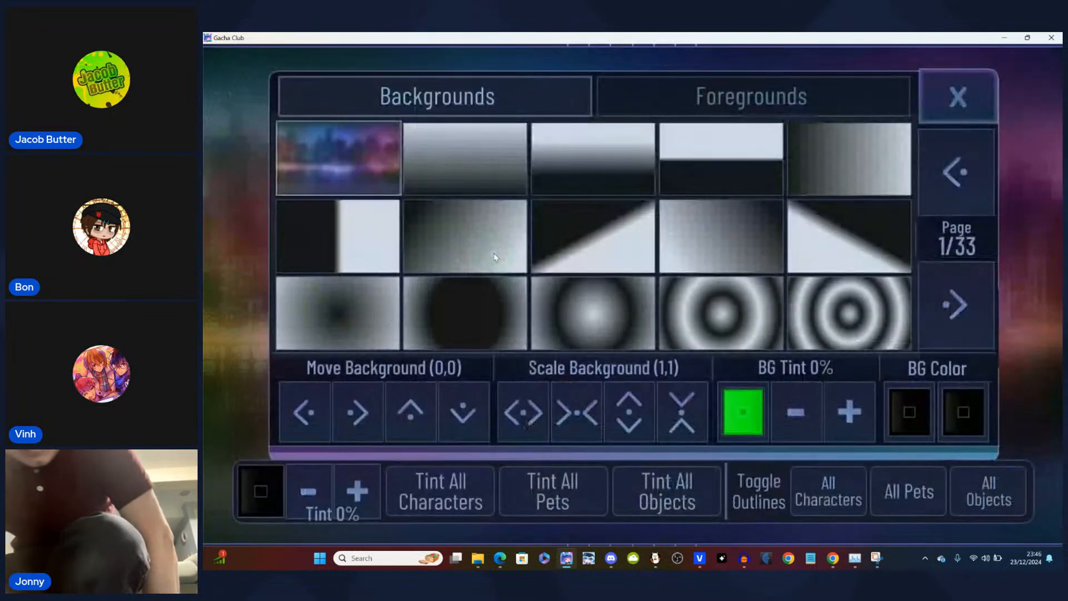
click(804, 407)
click(941, 113)
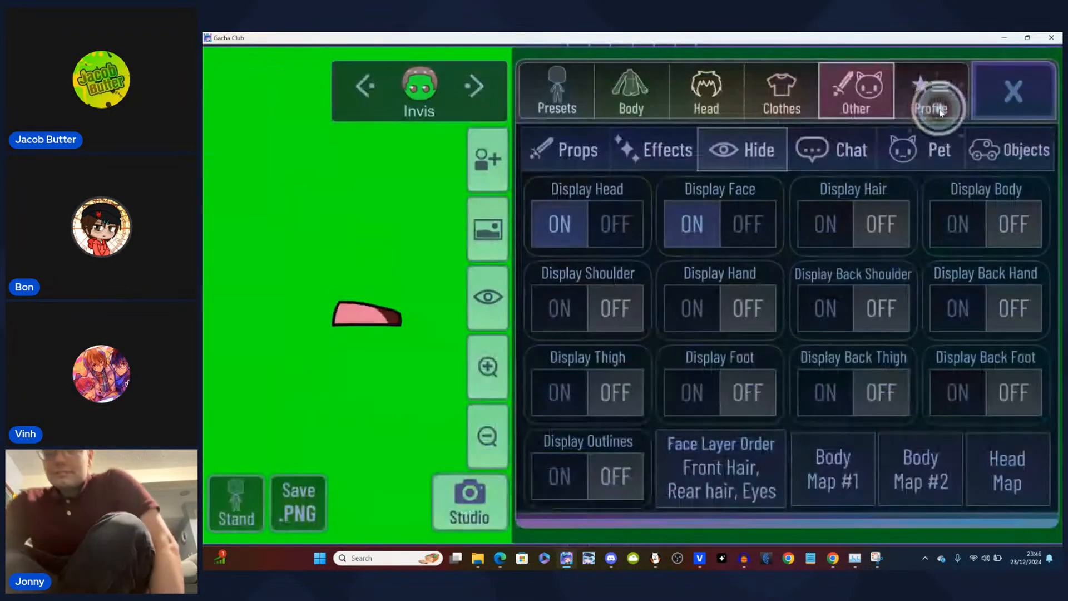
click(500, 299)
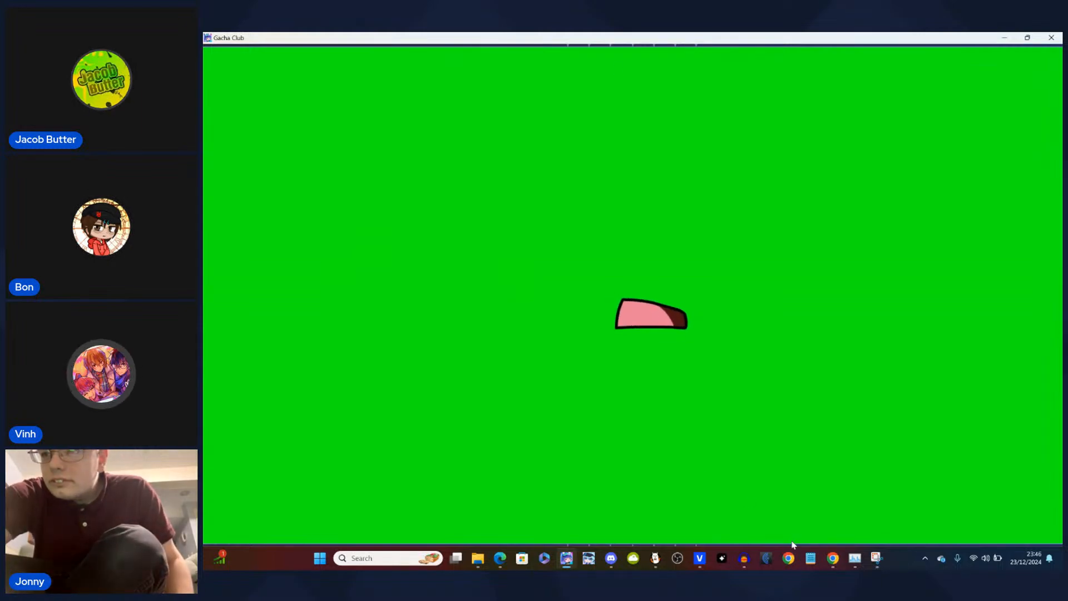
- Add the waiting guest to the stage in the StreamYard studio and return to the enlarged mouth in Gacha Club
click(834, 560)
click(670, 500)
click(697, 478)
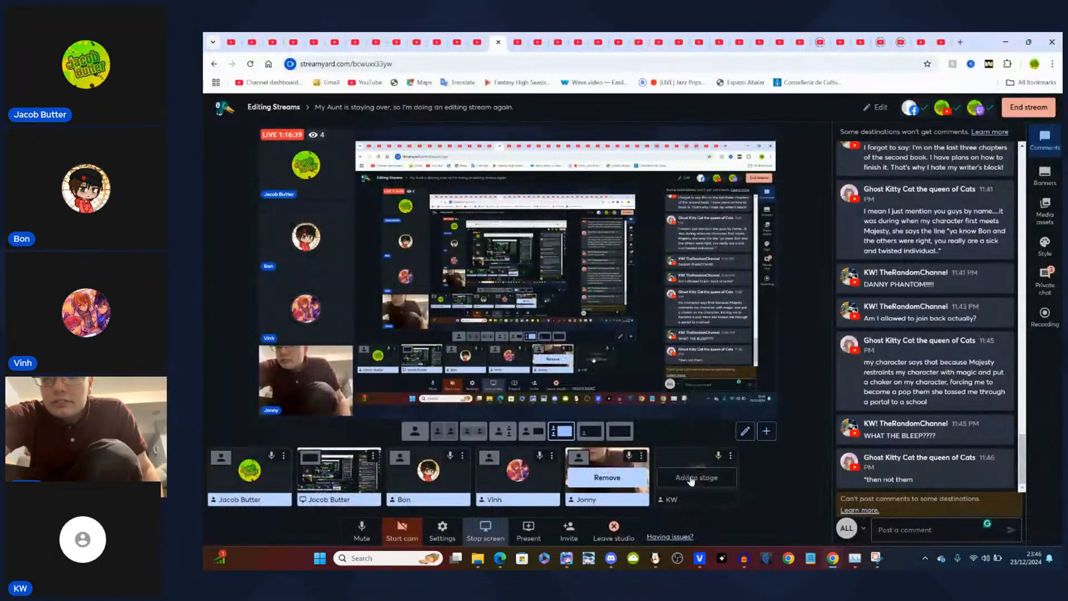
click(700, 558)
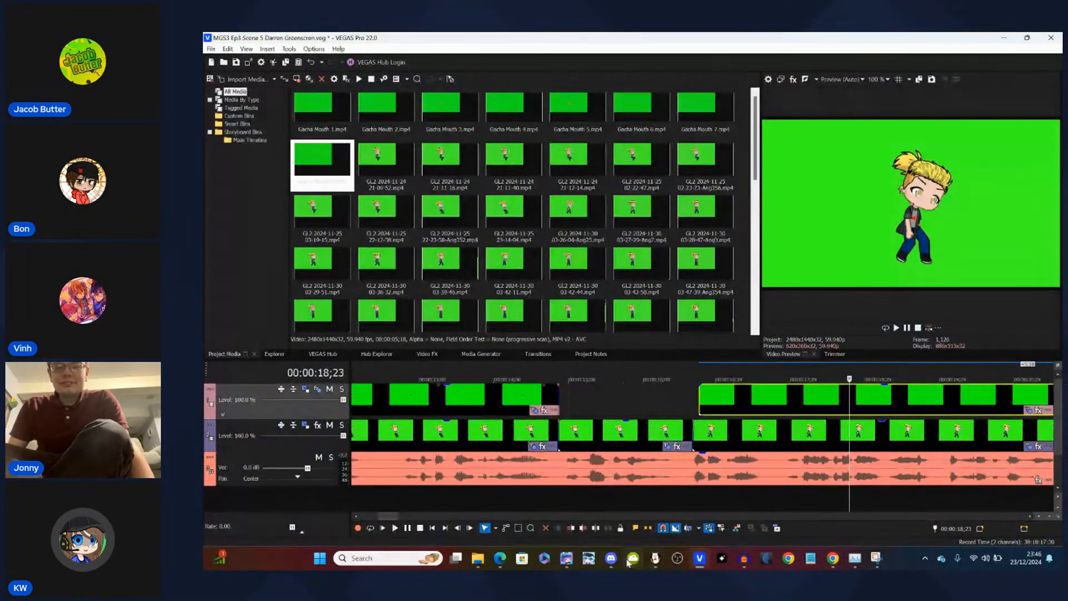
click(566, 558)
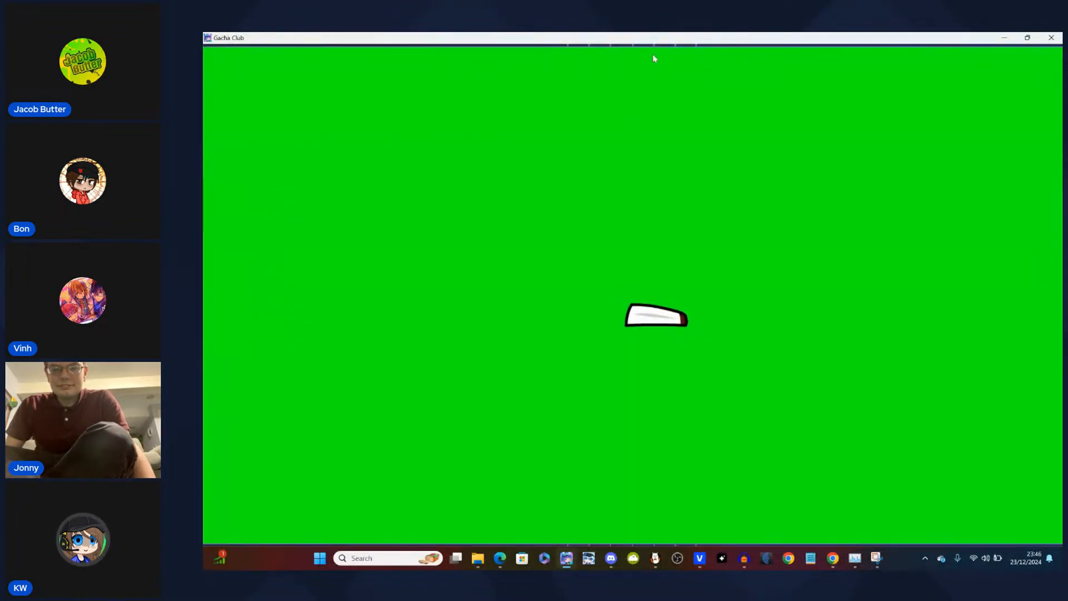
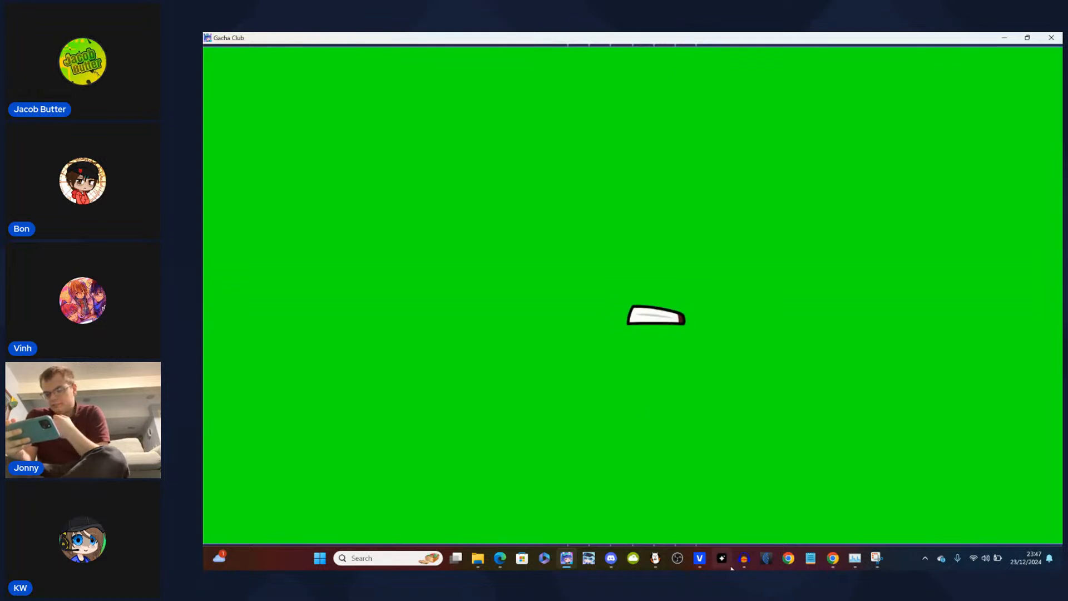
- Switch to VEGAS Pro and delete the Gacha Mouth 8 clip starting near 00:00:16;22 from the mouth track
mouse_move(700, 558)
click(704, 528)
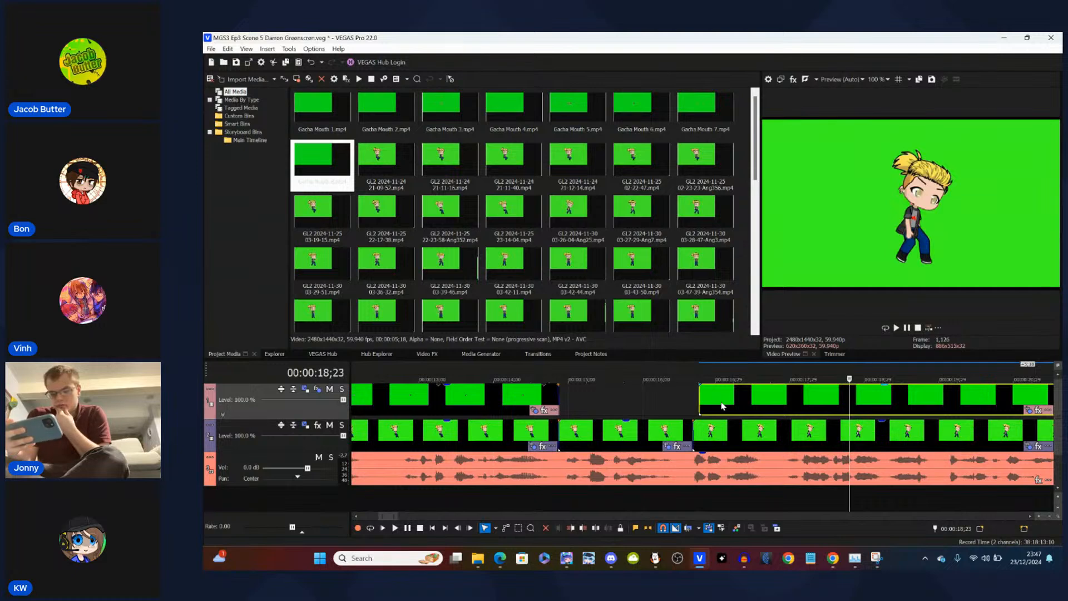
click(769, 402)
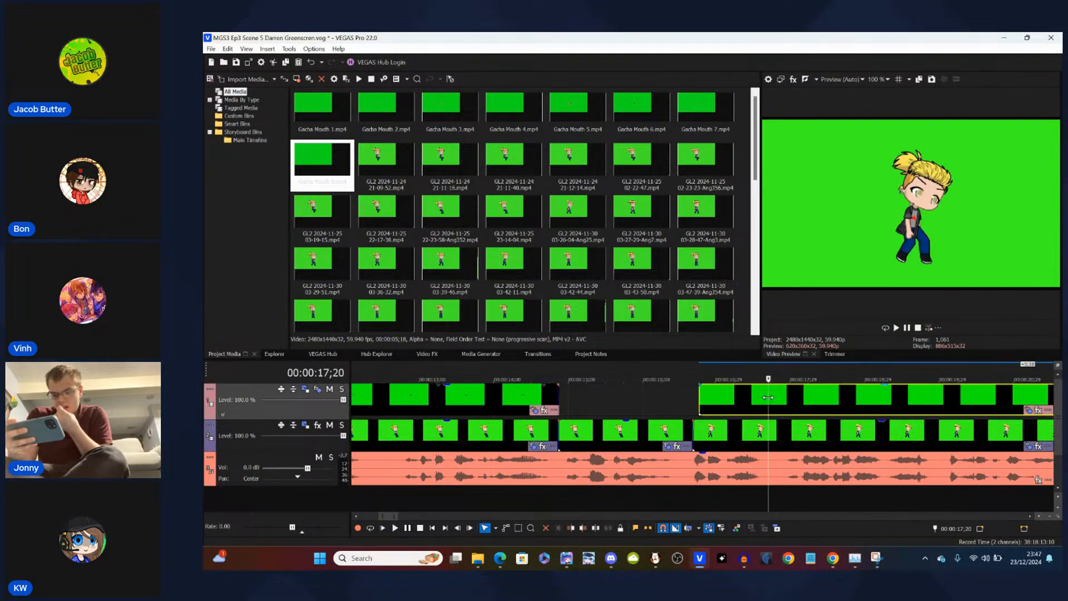
scroll(768, 397, down, 6)
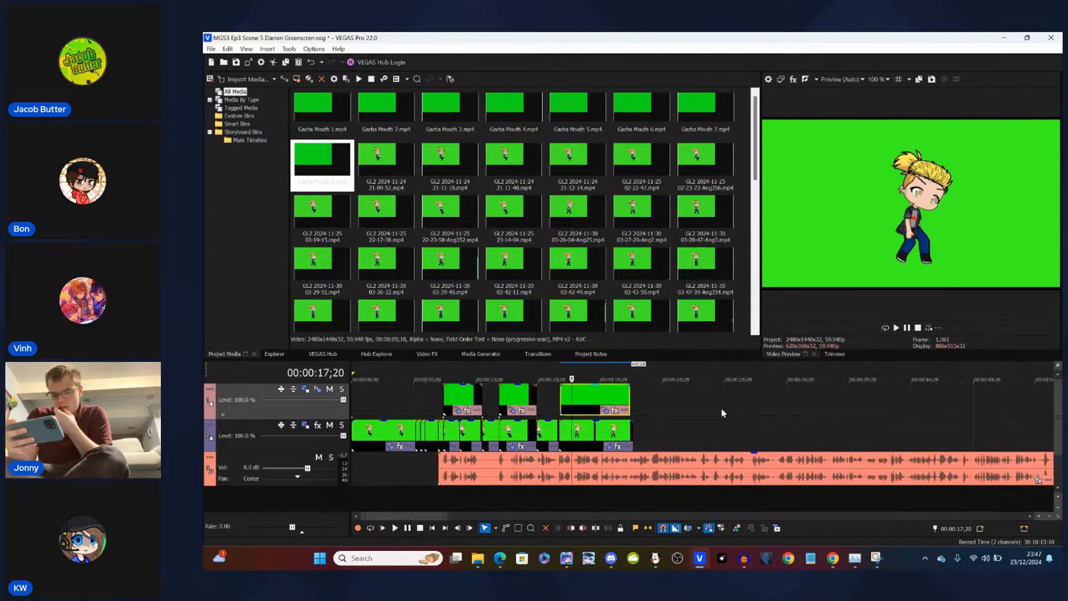
click(576, 404)
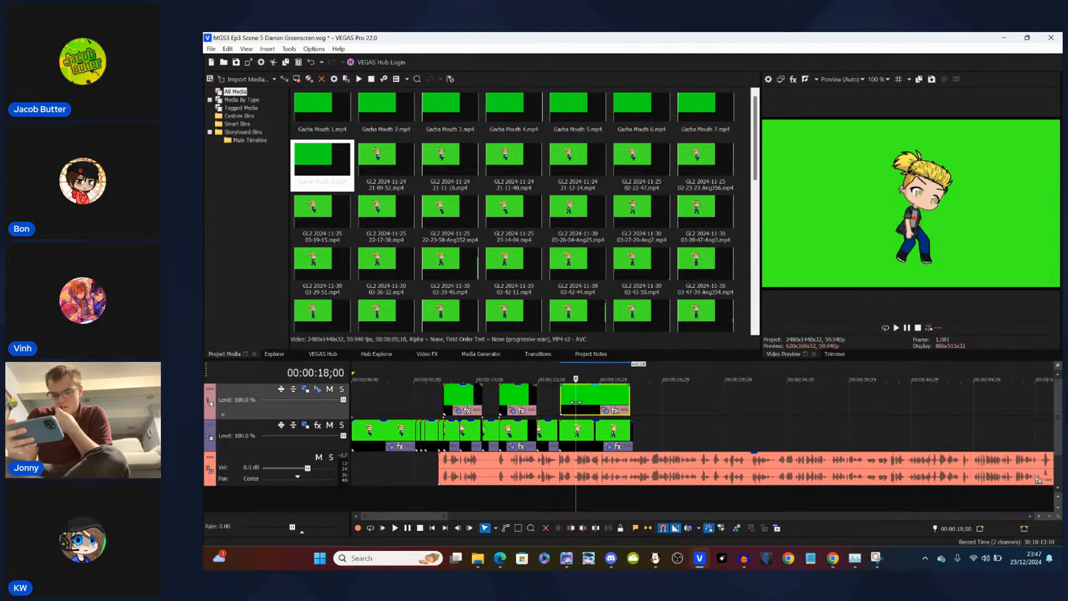
scroll(576, 402, up, 6)
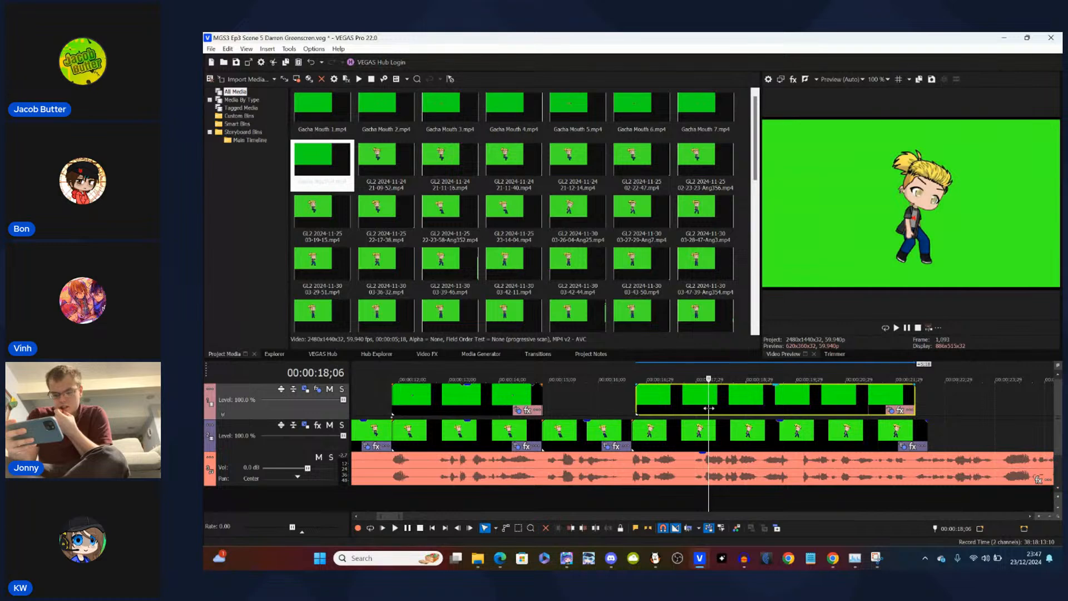
click(670, 403)
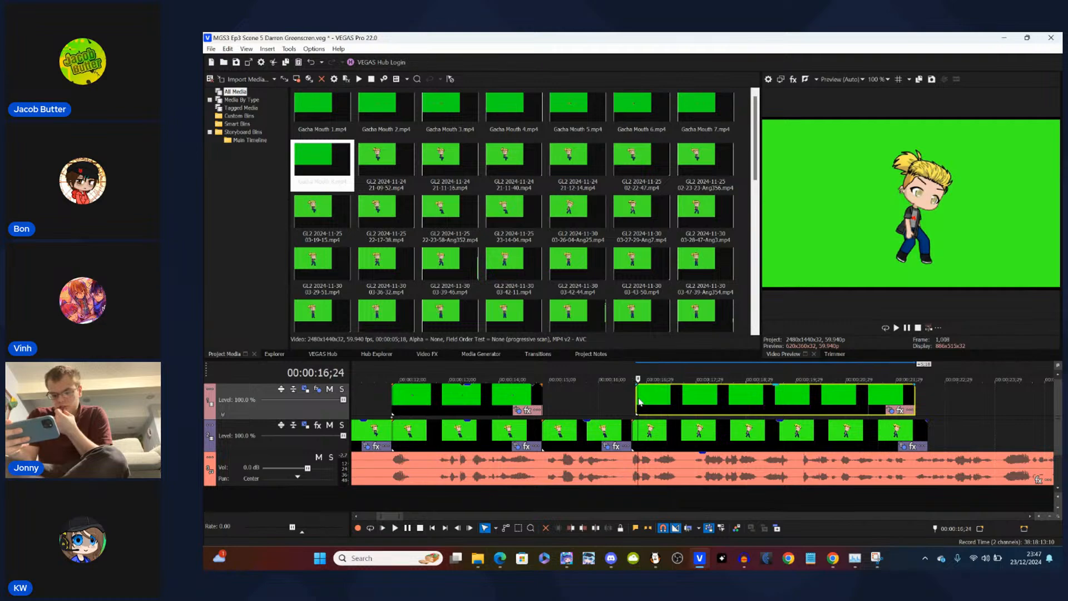
key(Delete)
- Rename the newest Gacha Club recording in the Captures folder as Gacha Mouth 8
mouse_move(484, 562)
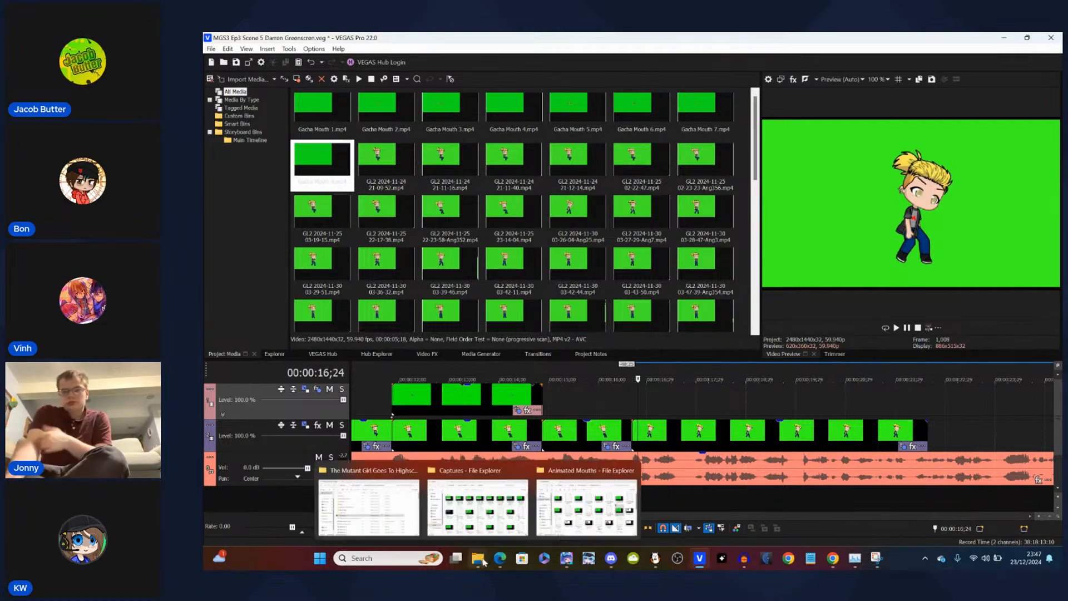
click(498, 513)
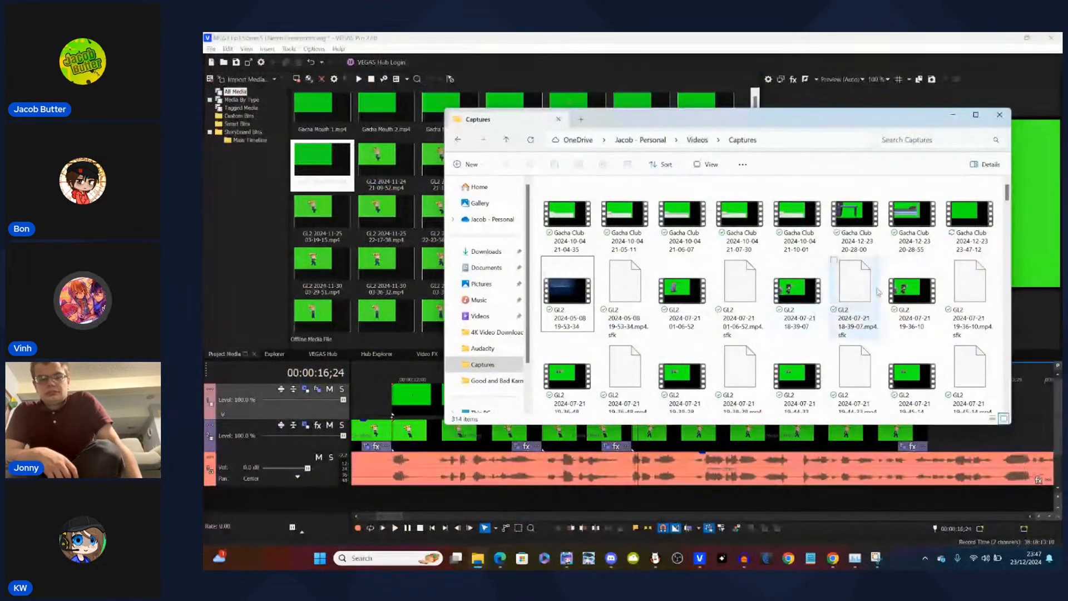
click(976, 251)
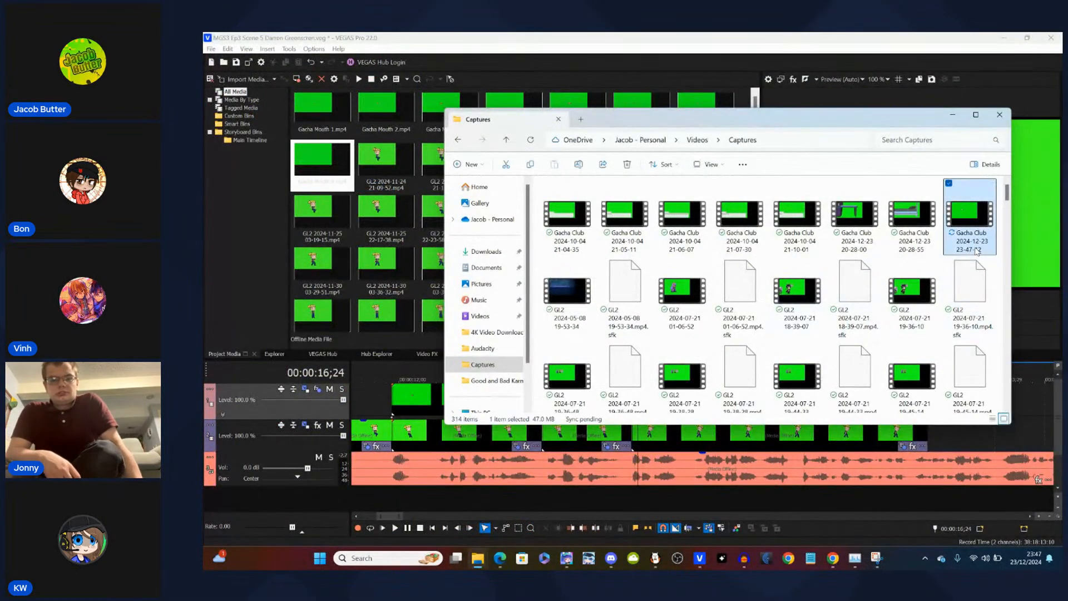
click(977, 251)
click(980, 238)
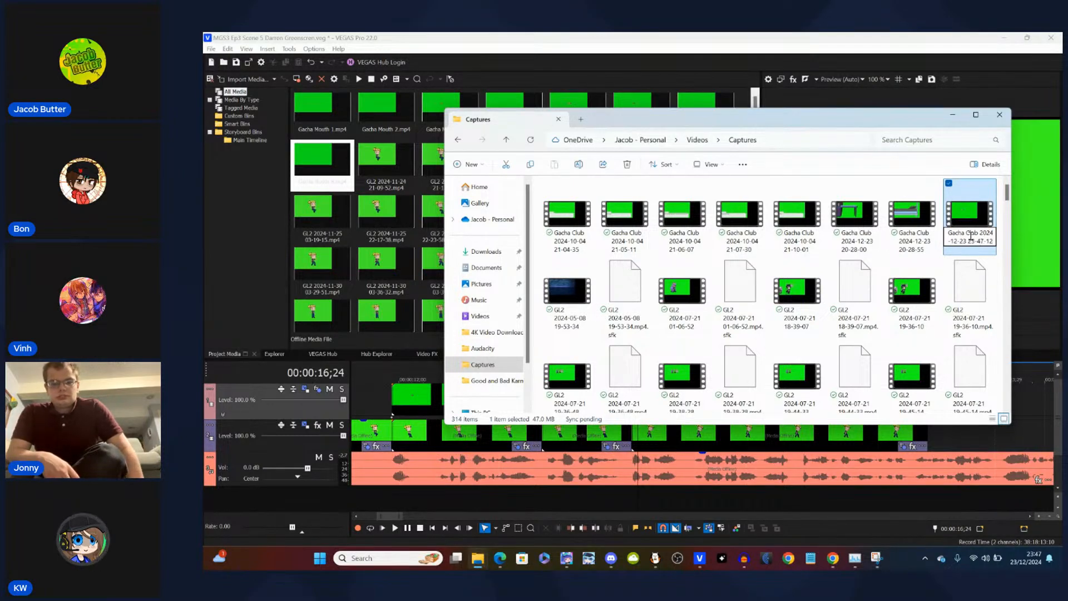
key(ctrl+a)
text(Gacha Mouth 8)
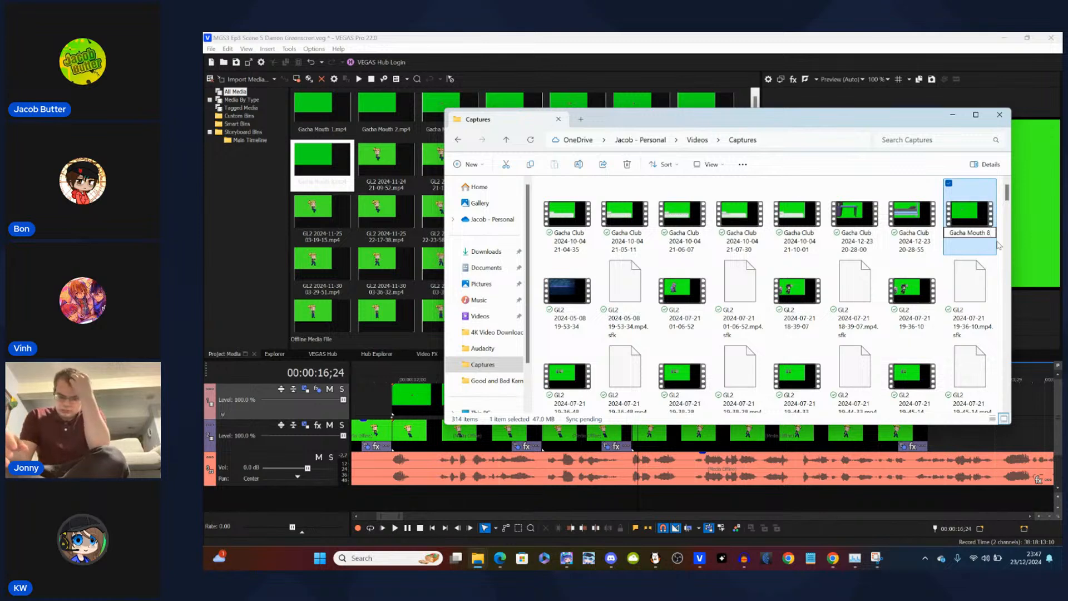
- Move the new Gacha Mouth 8 file into the Animated Mouths folder, replacing the older one, and return to the VEGAS Pro timeline
click(957, 225)
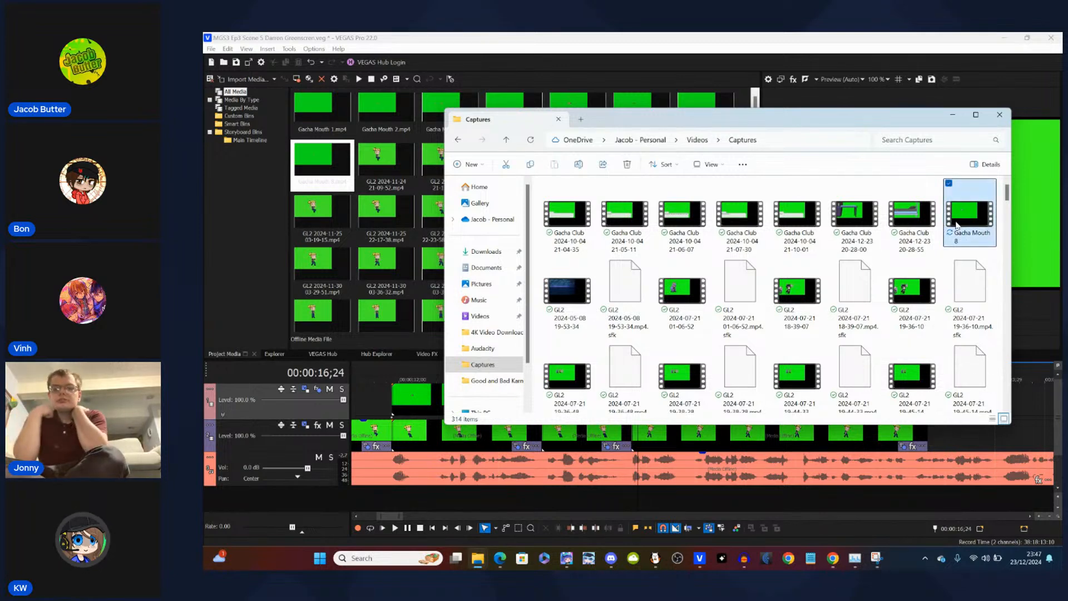
key(ctrl+x)
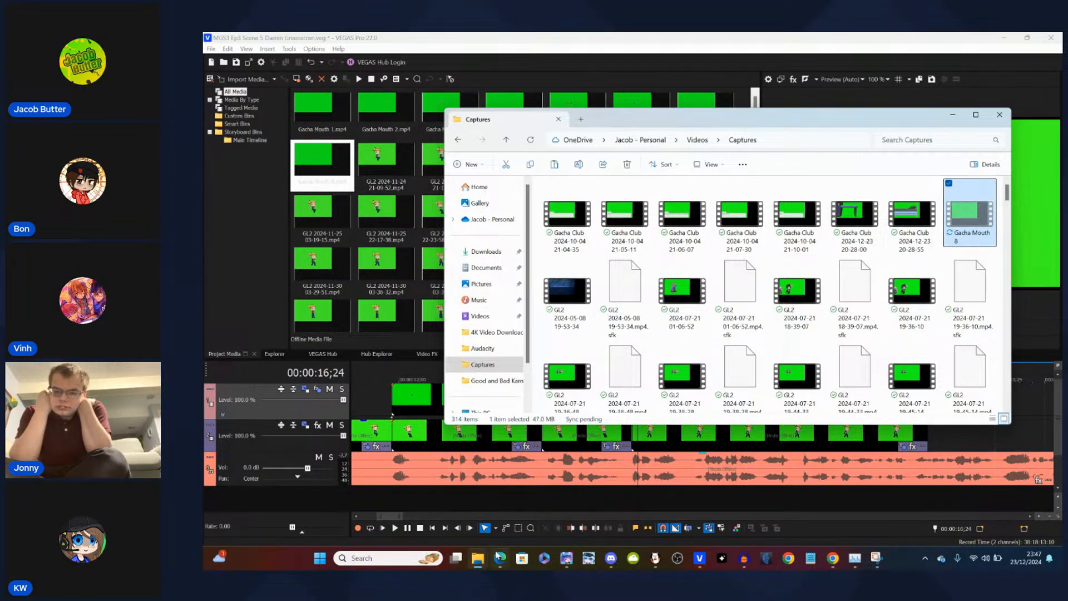
click(478, 558)
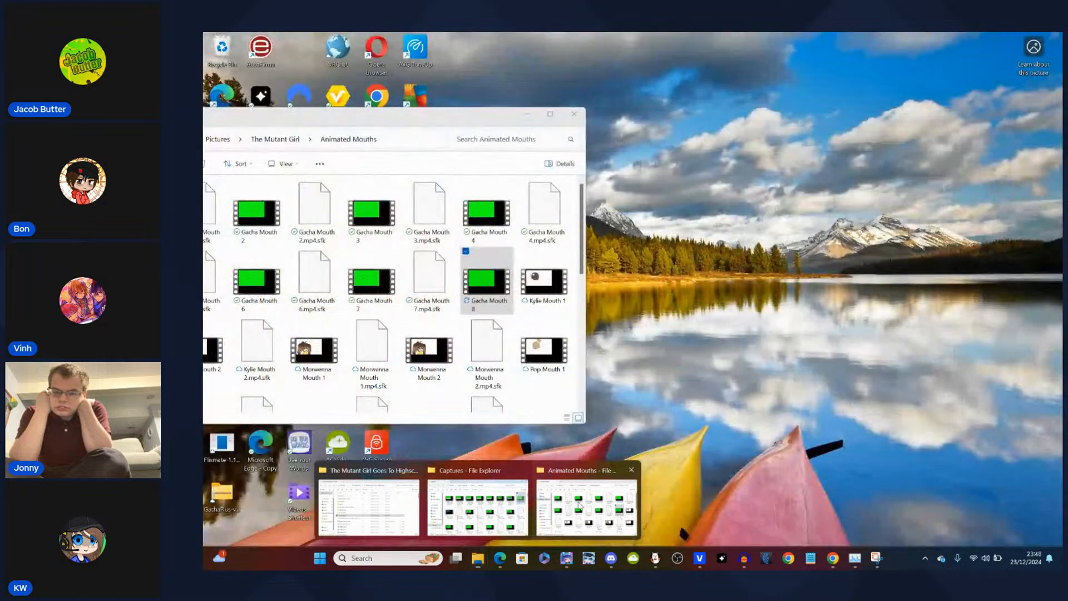
click(578, 506)
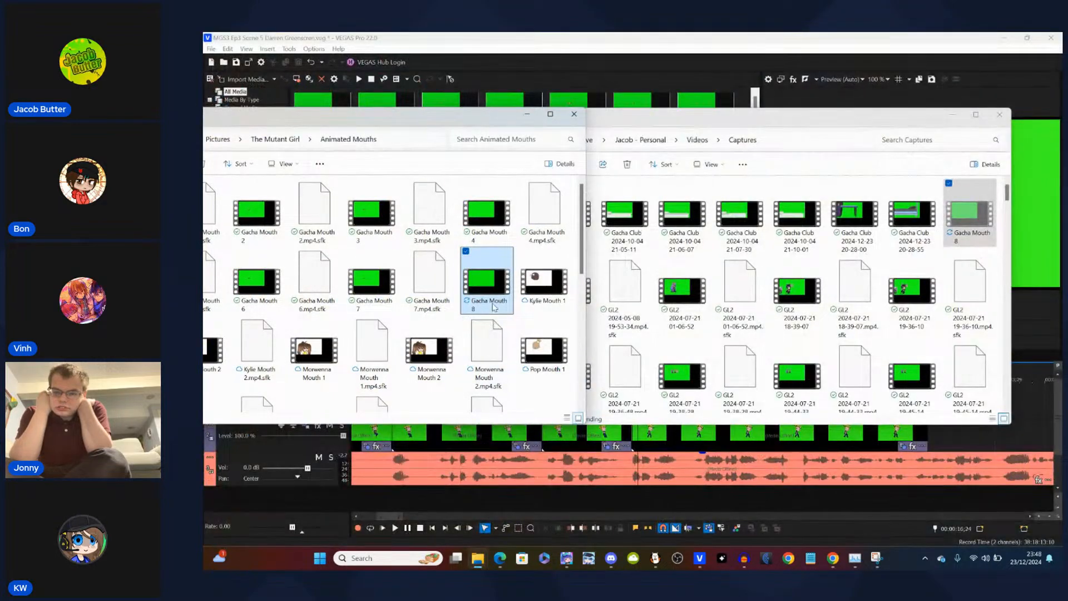
key(ctrl+v)
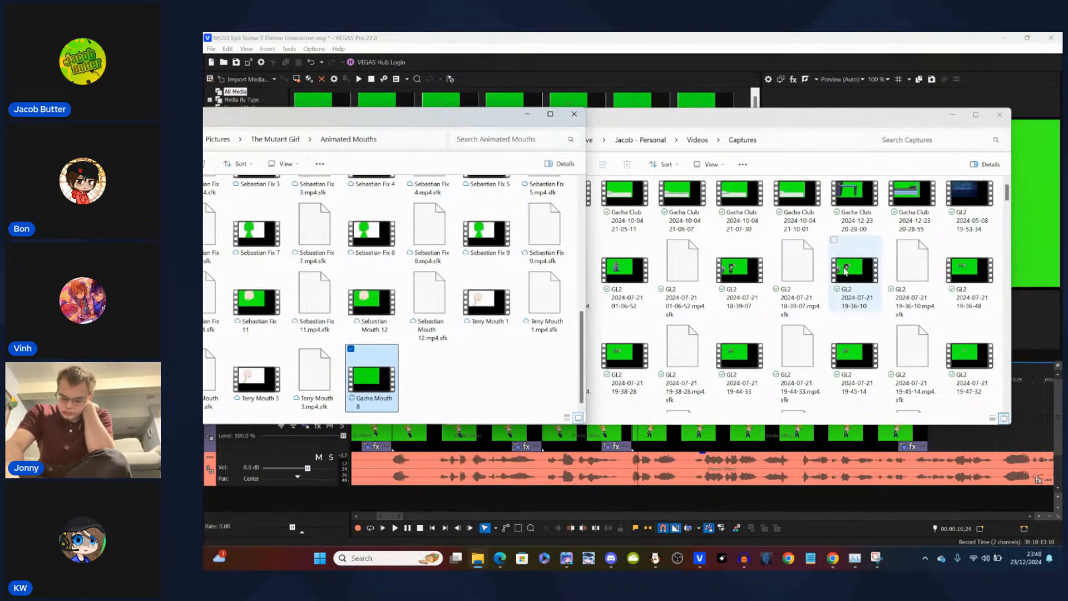
click(953, 116)
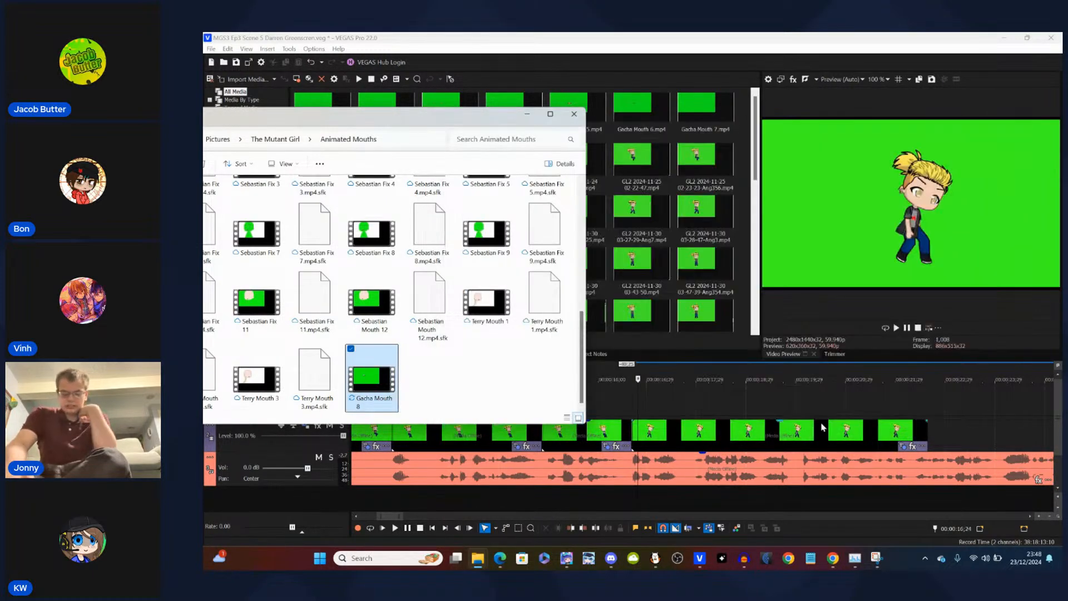
click(686, 417)
click(685, 412)
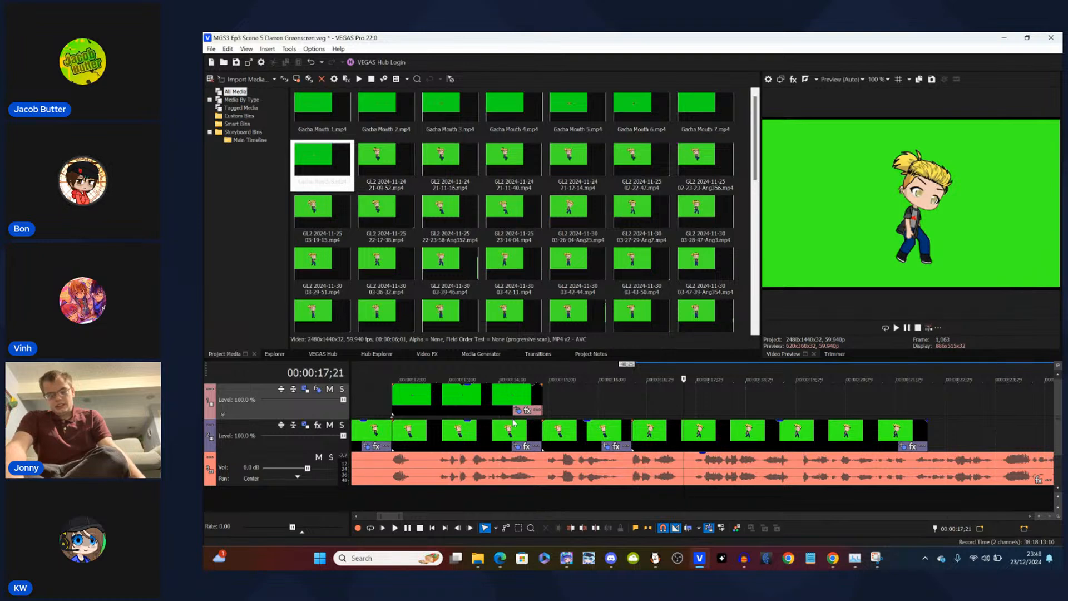
- Place the Gacha Mouth 8 clip from the project media on the mouth track at 00:00:17;16
click(496, 409)
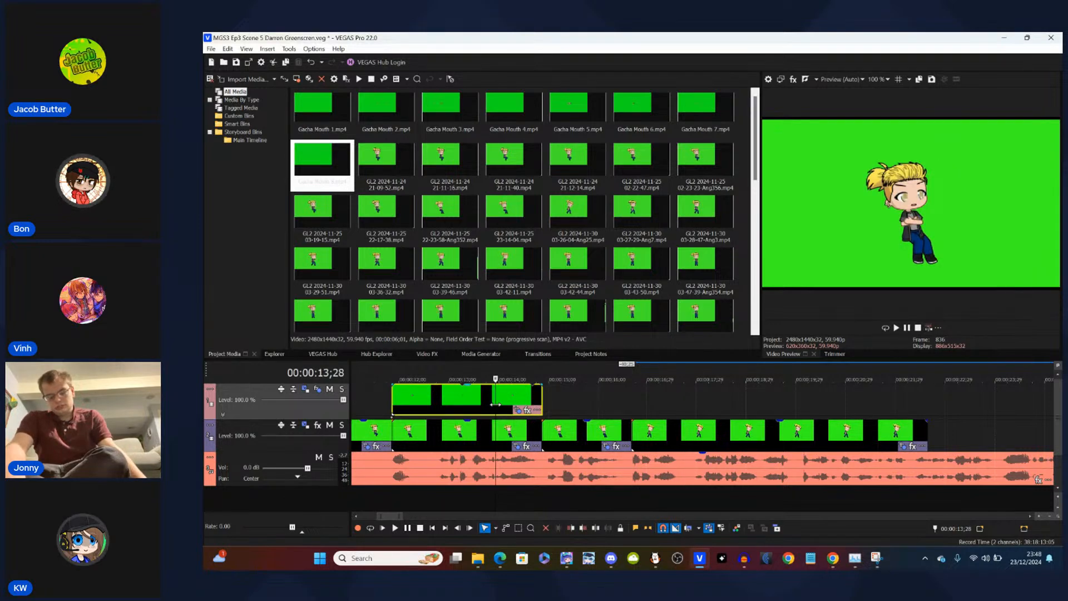
click(628, 398)
click(675, 399)
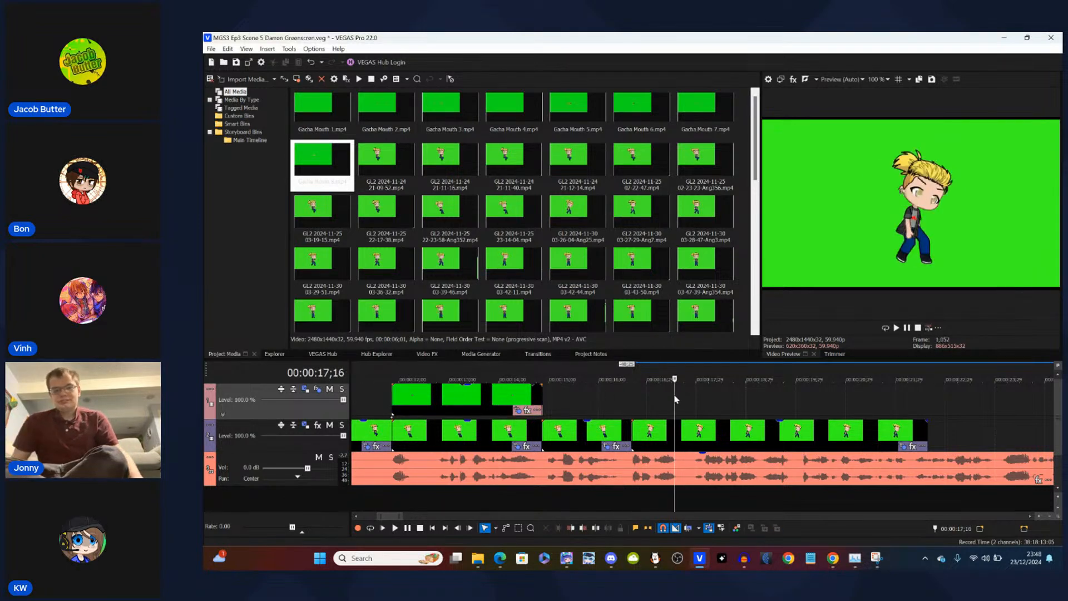
scroll(675, 399, down, 5)
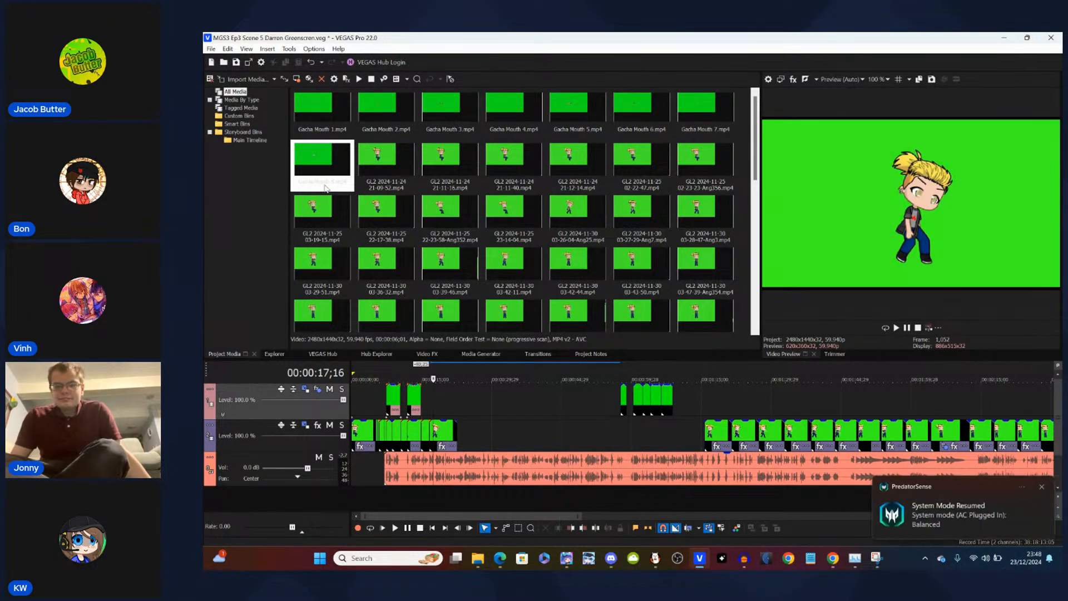
drag(451, 380, 437, 402)
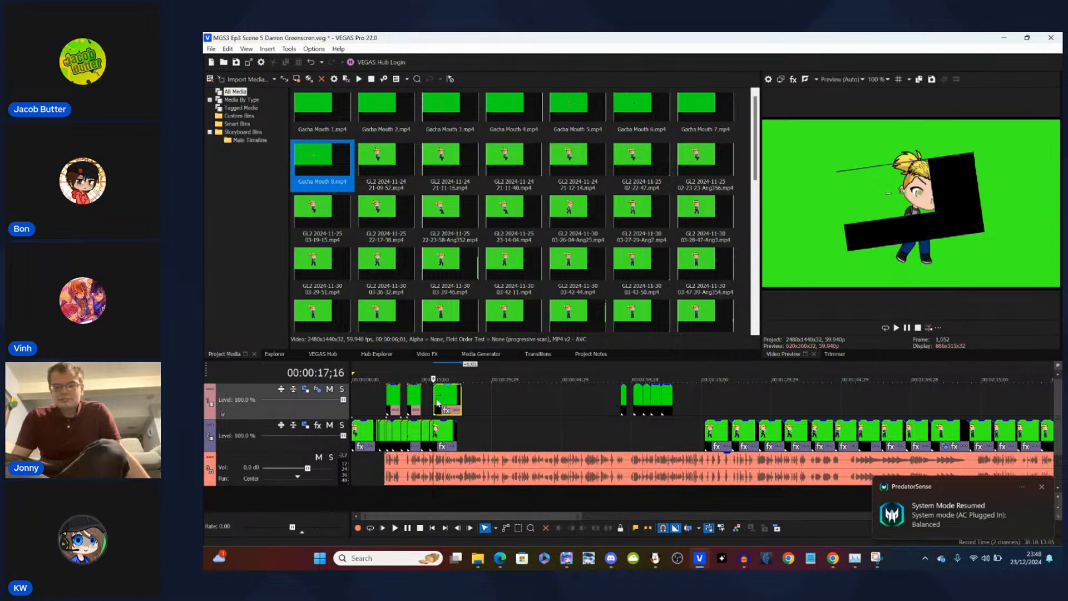
scroll(437, 402, up, 5)
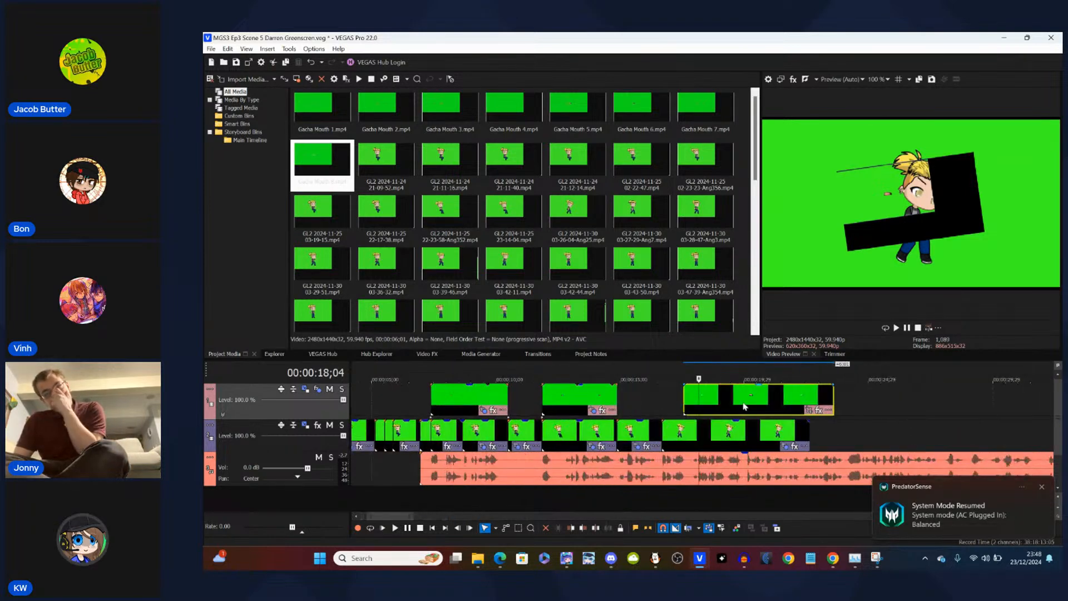
click(685, 396)
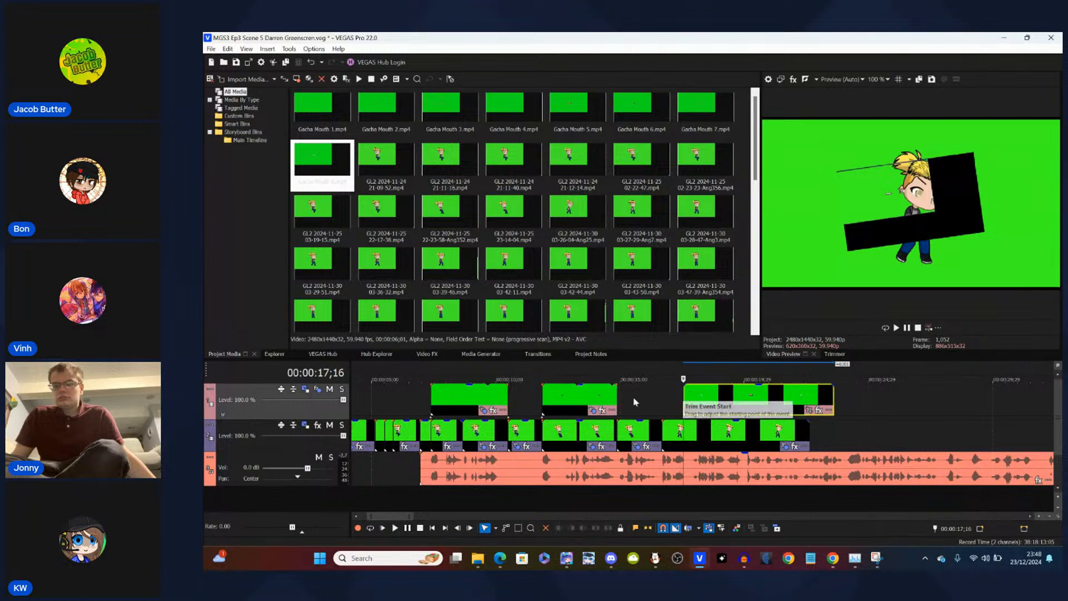
right_click(709, 400)
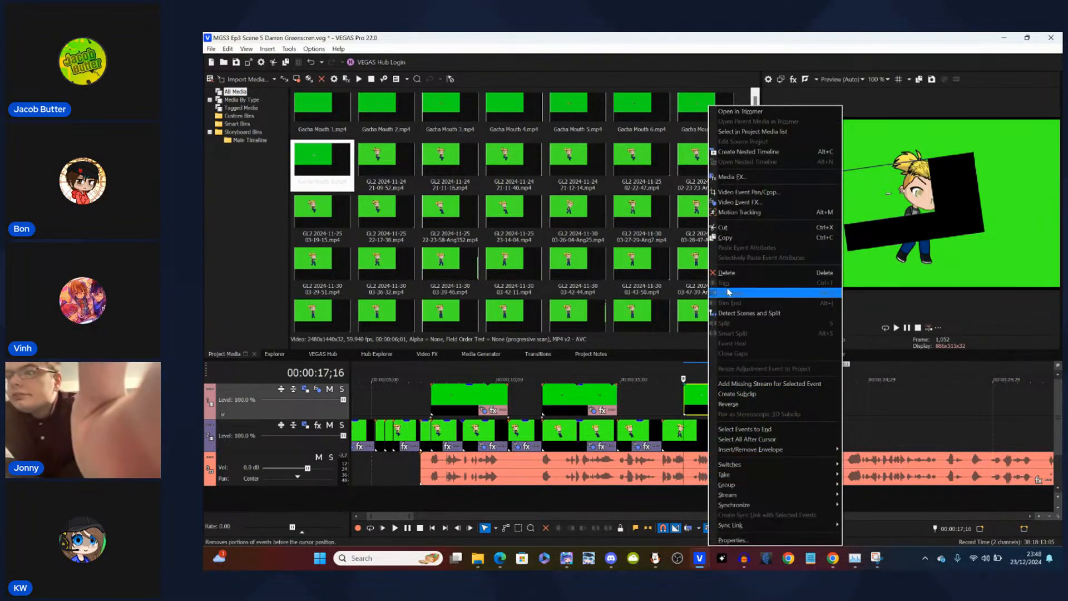
click(667, 409)
click(668, 409)
- Copy the last mouth clip near 00:01:07;16 and paste its event attributes onto the new Gacha Mouth 8 clip
scroll(667, 406, down, 6)
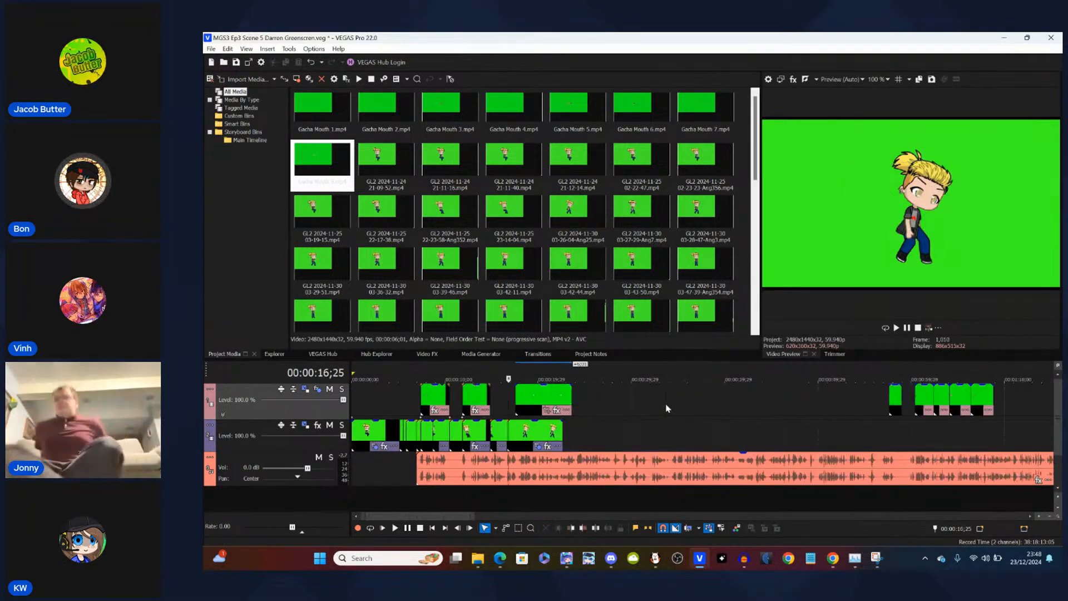
click(668, 402)
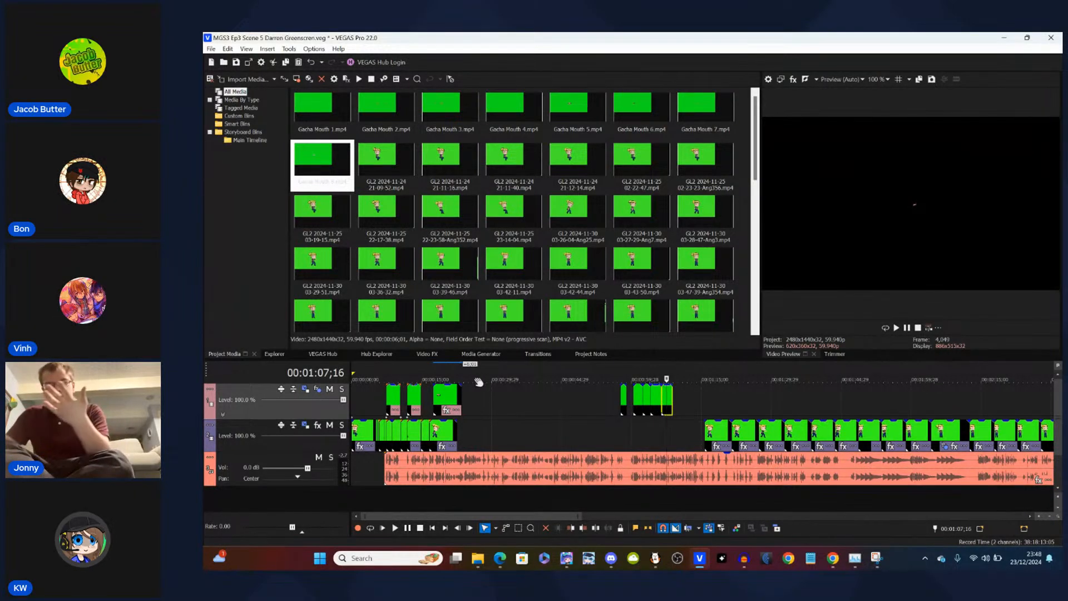
click(437, 397)
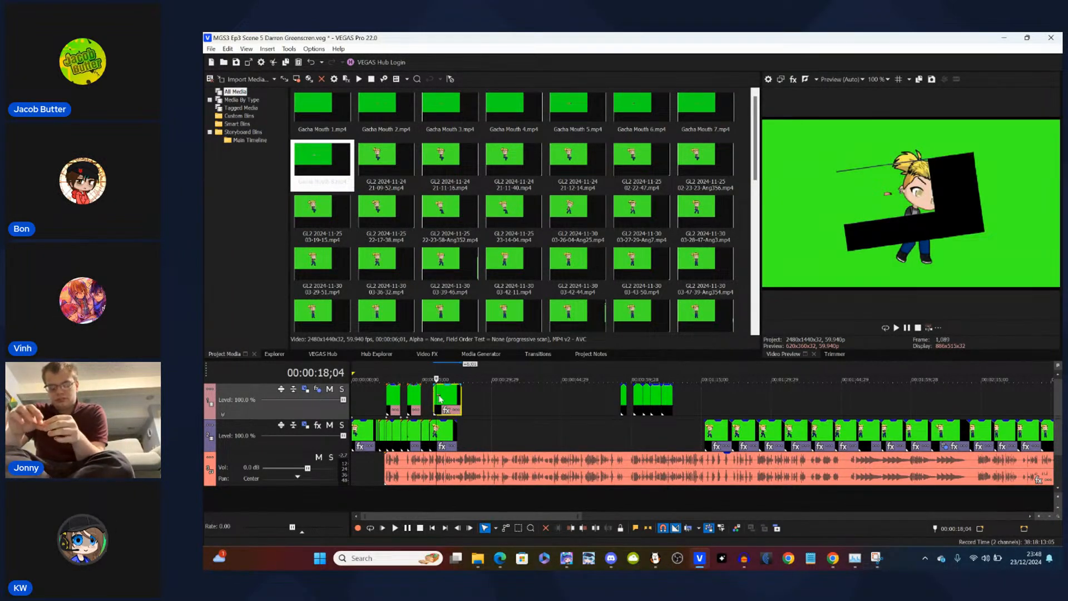
right_click(443, 400)
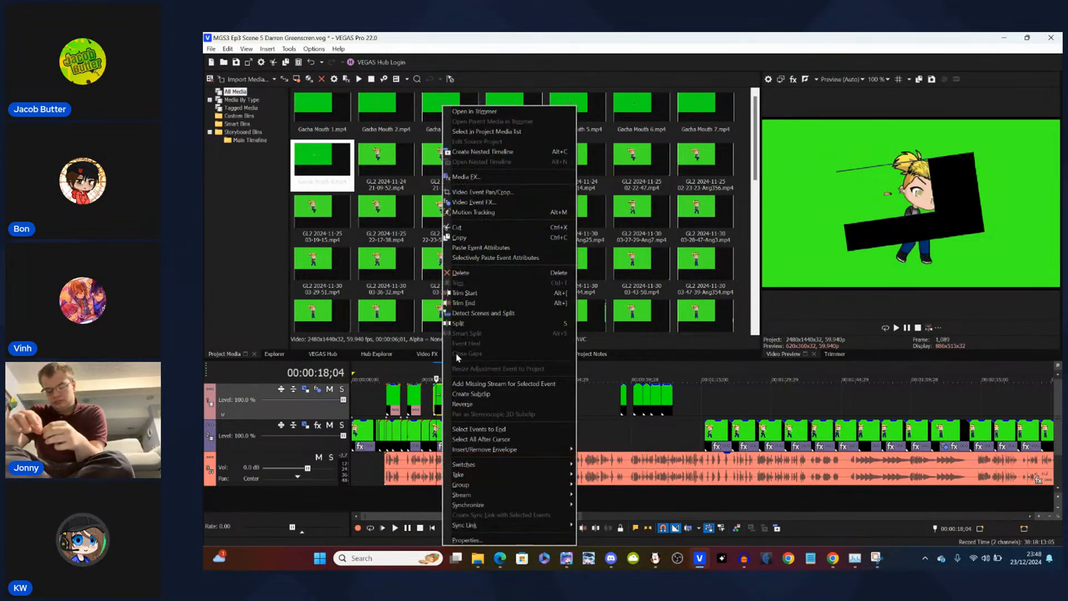
click(478, 248)
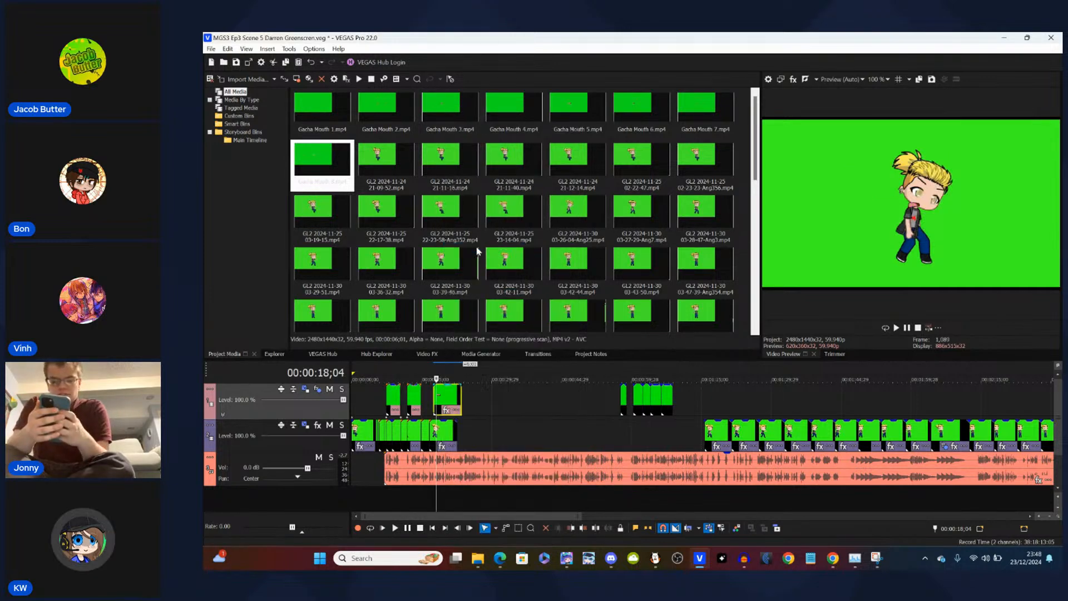
scroll(456, 407, up, 6)
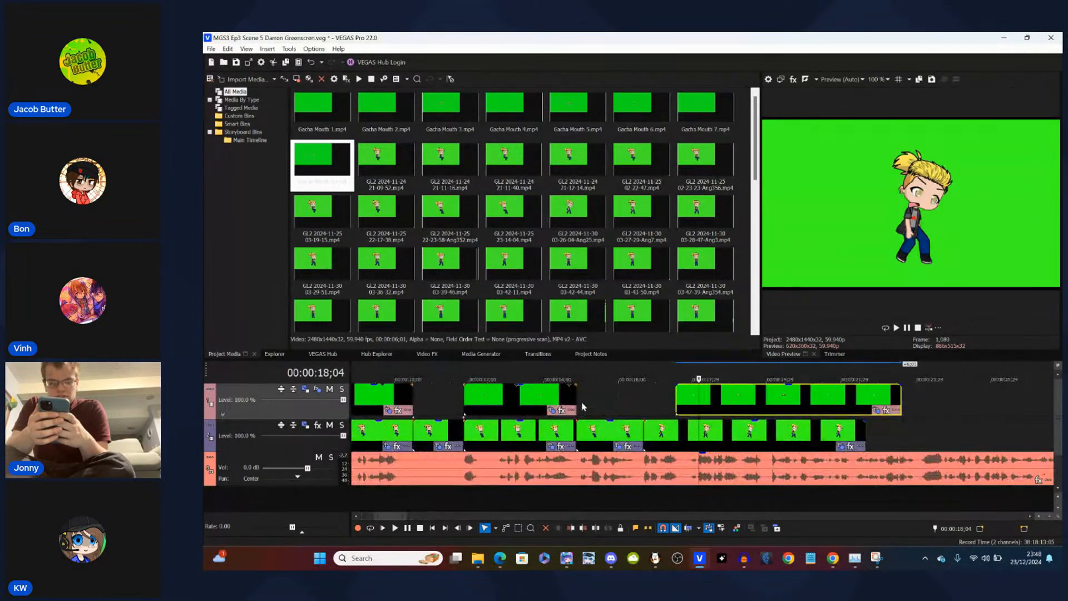
- Try moving the new mouth clip onto an added video track over the earlier clip near 00:00:13;00, and undo it all
click(532, 405)
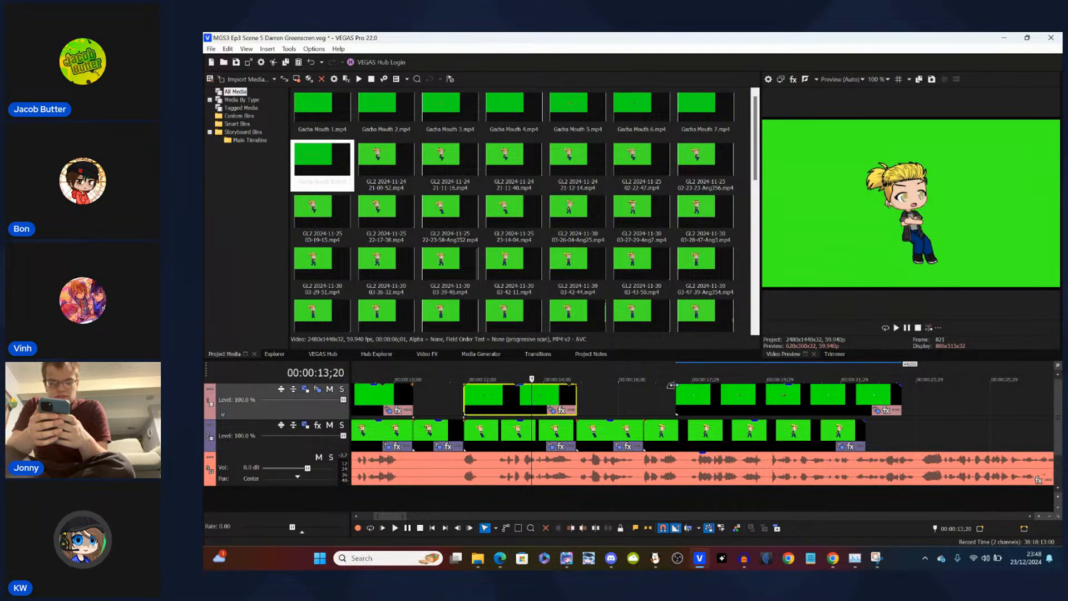
click(694, 400)
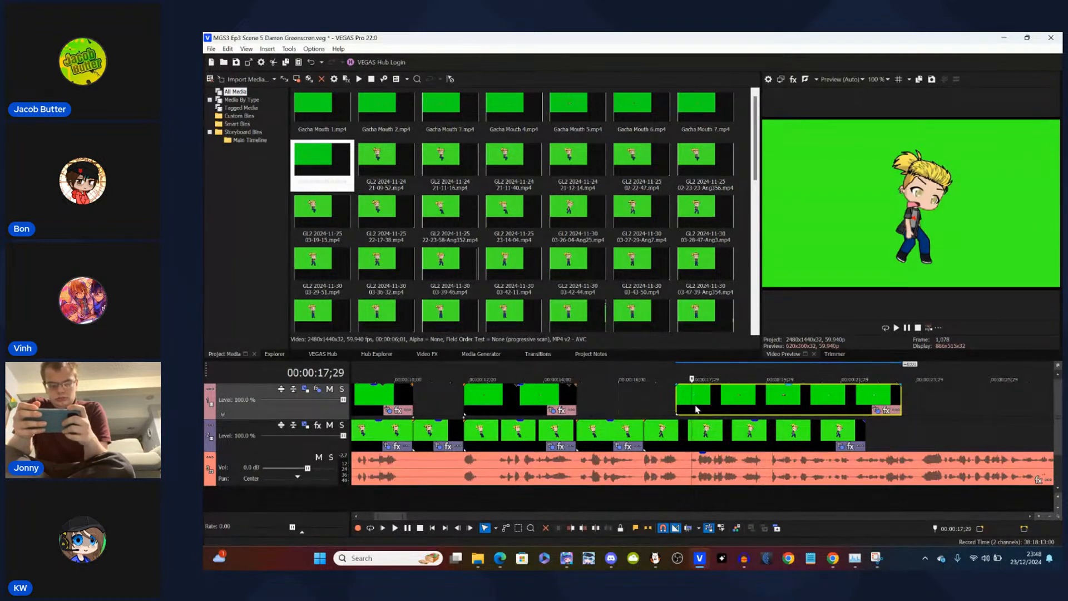
right_click(614, 406)
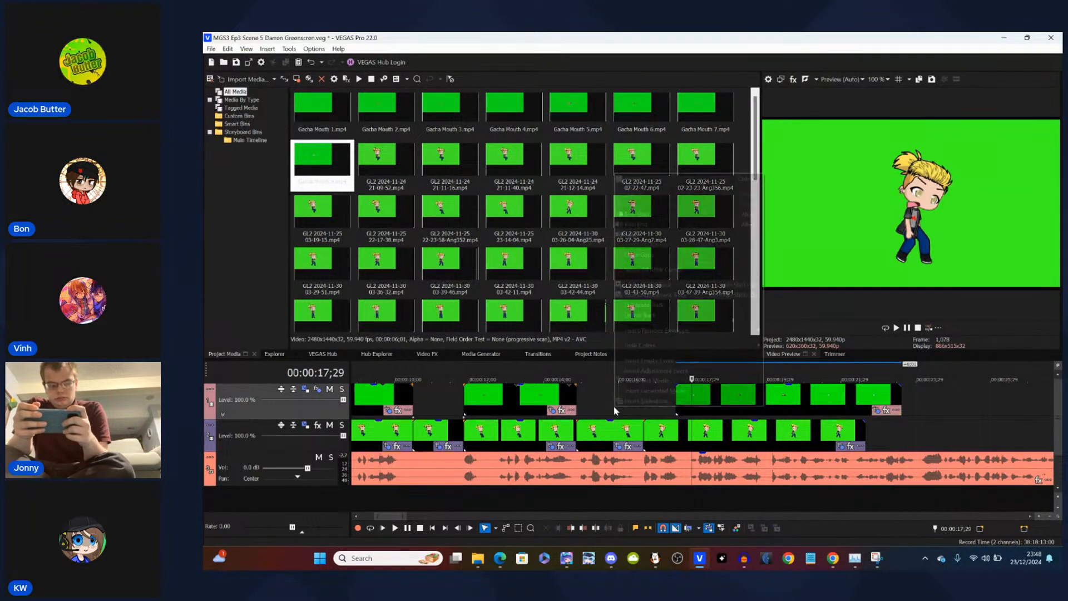
click(646, 284)
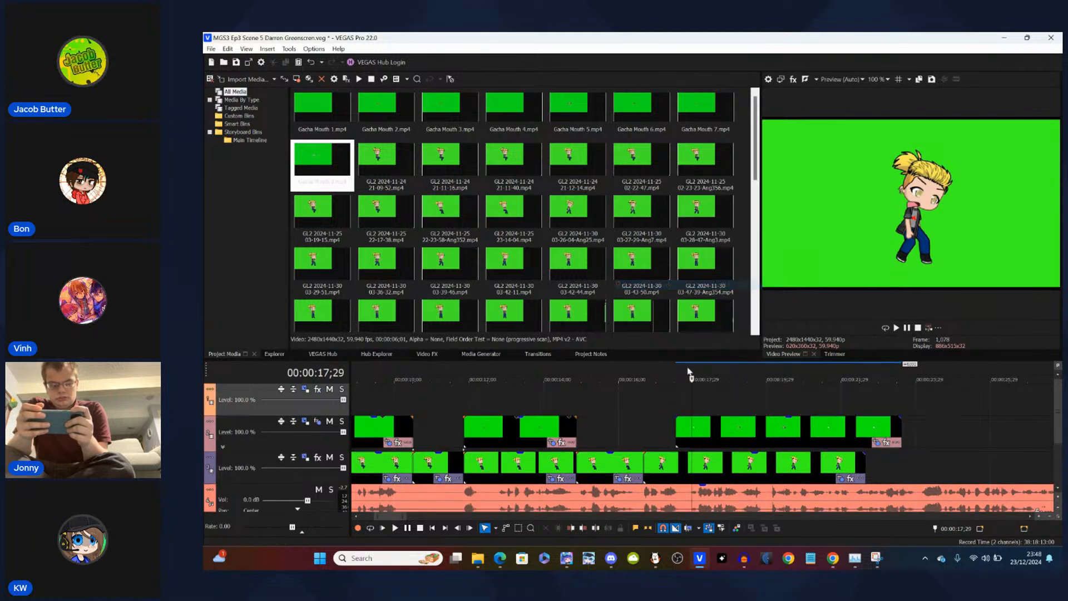
drag(710, 435, 507, 404)
click(508, 405)
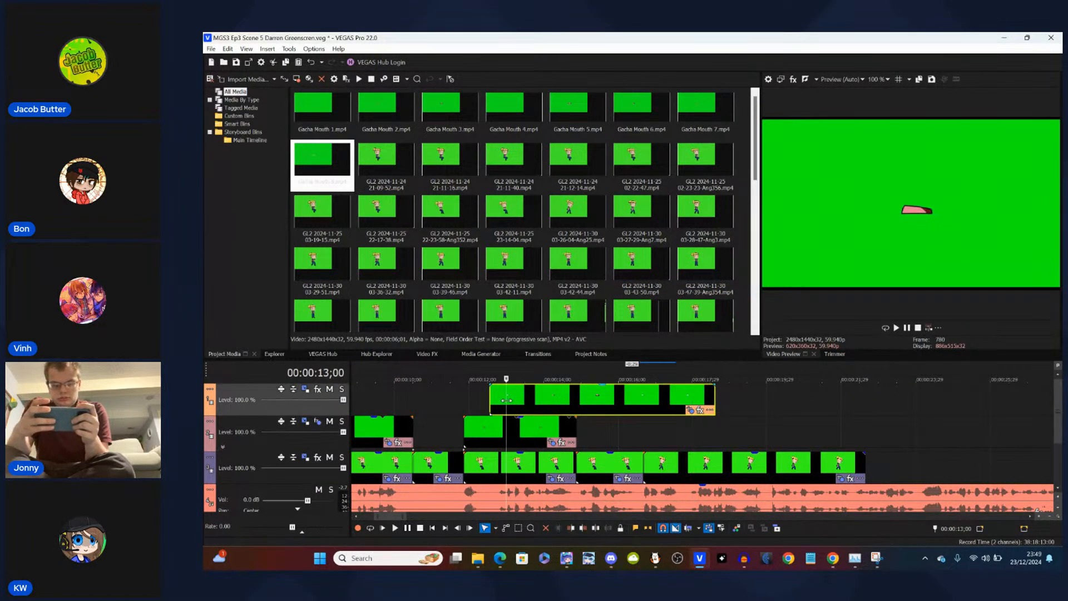
drag(567, 407, 683, 439)
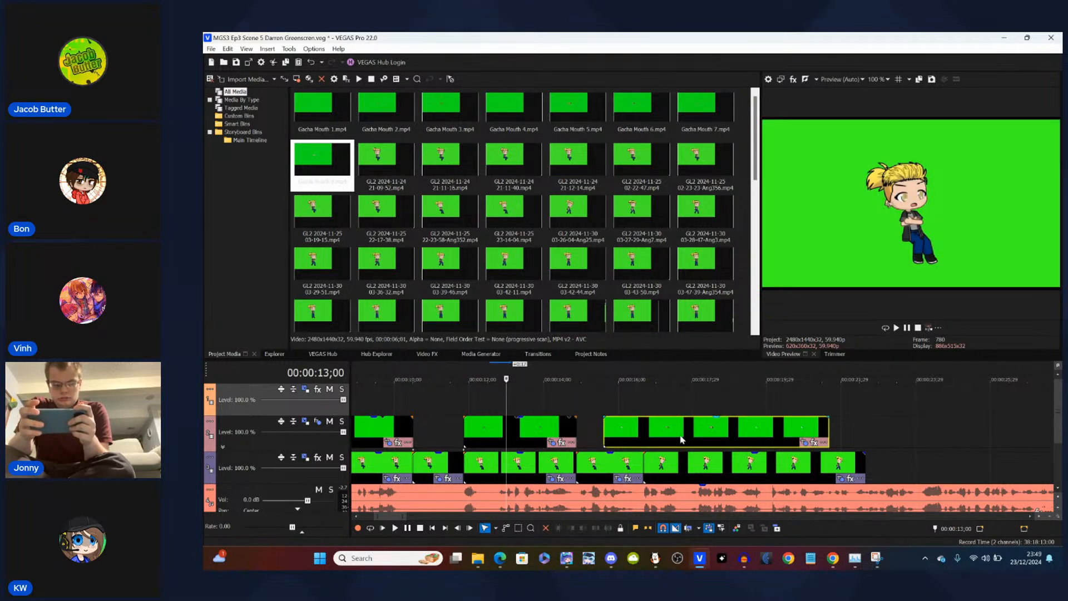
key(ctrl+z)
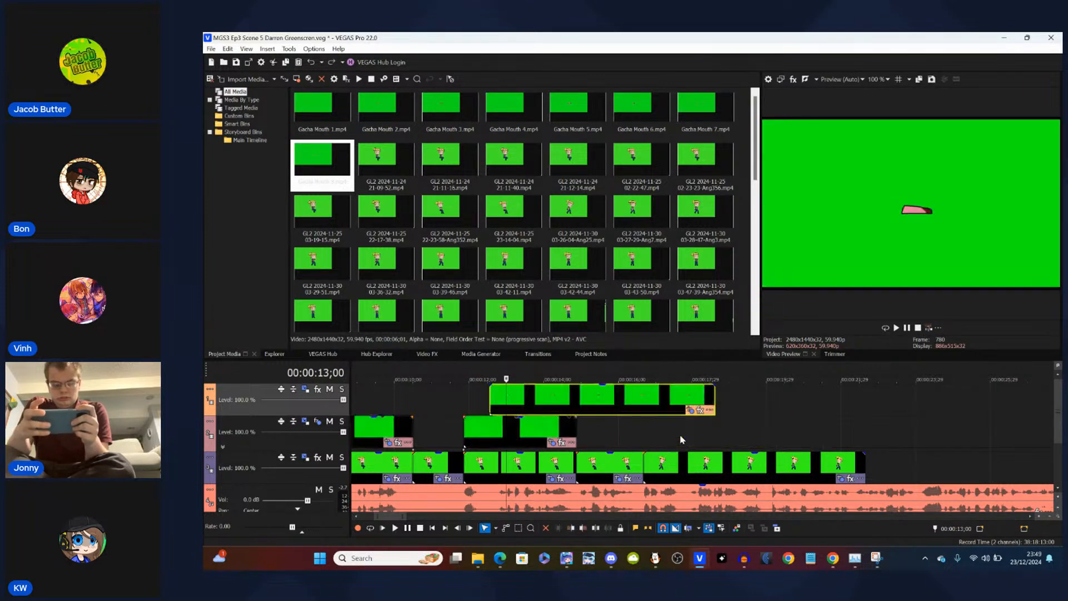
key(ctrl+z)
key(ctrl+z)
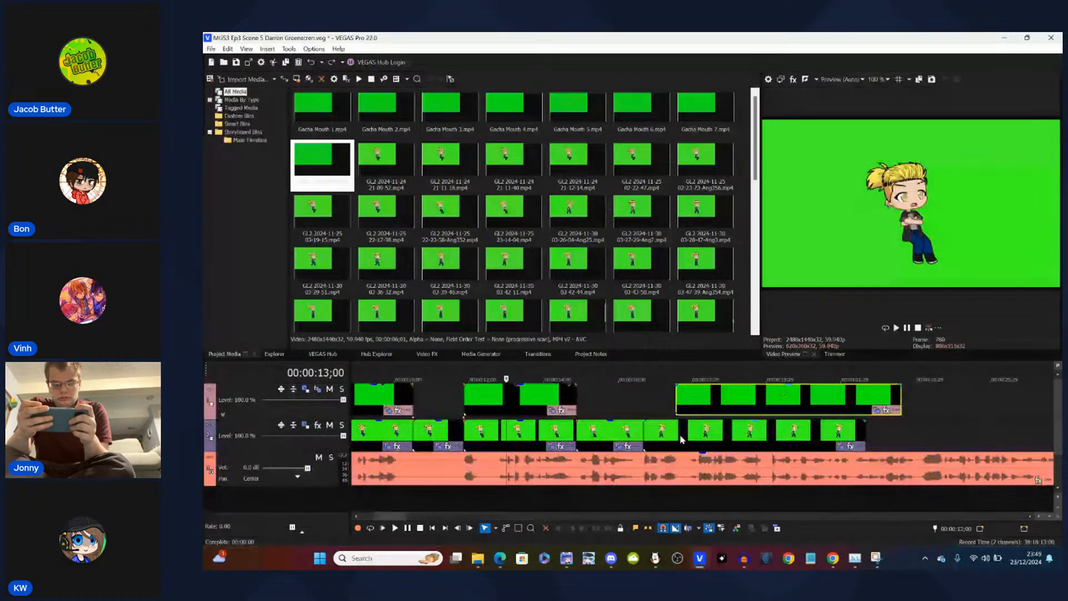
- Select the new Gacha Mouth 8 clip and set the playhead to its start at 00:00:17;16
click(716, 405)
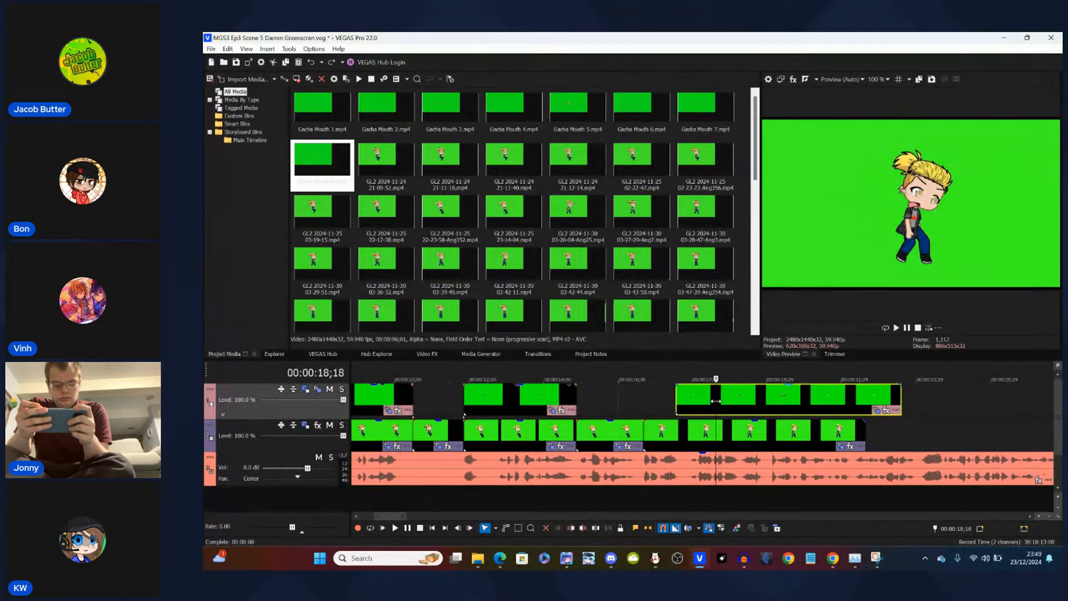
click(676, 397)
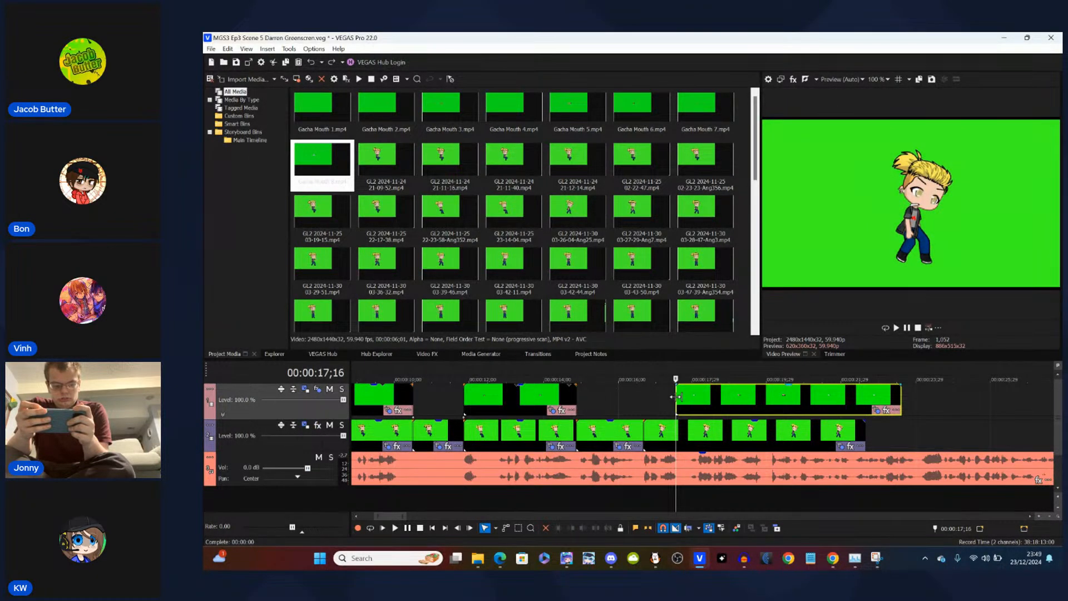
scroll(690, 401, up, 3)
scroll(696, 405, down, 3)
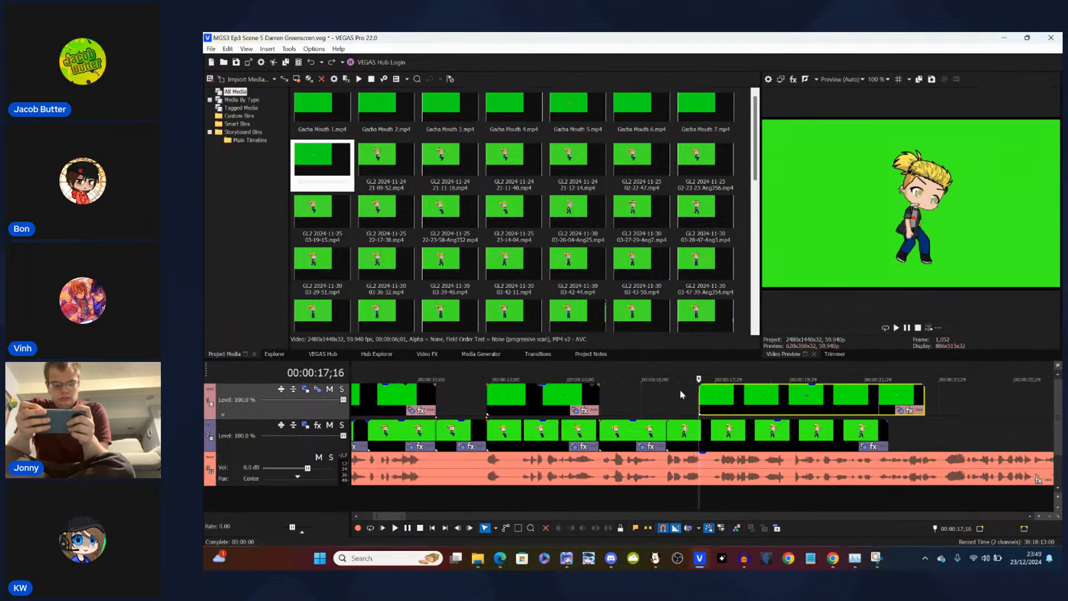
- Switch to Gacha Club, set the background tint to 0%, and zoom out the Invis character preview by two levels
click(571, 563)
click(631, 324)
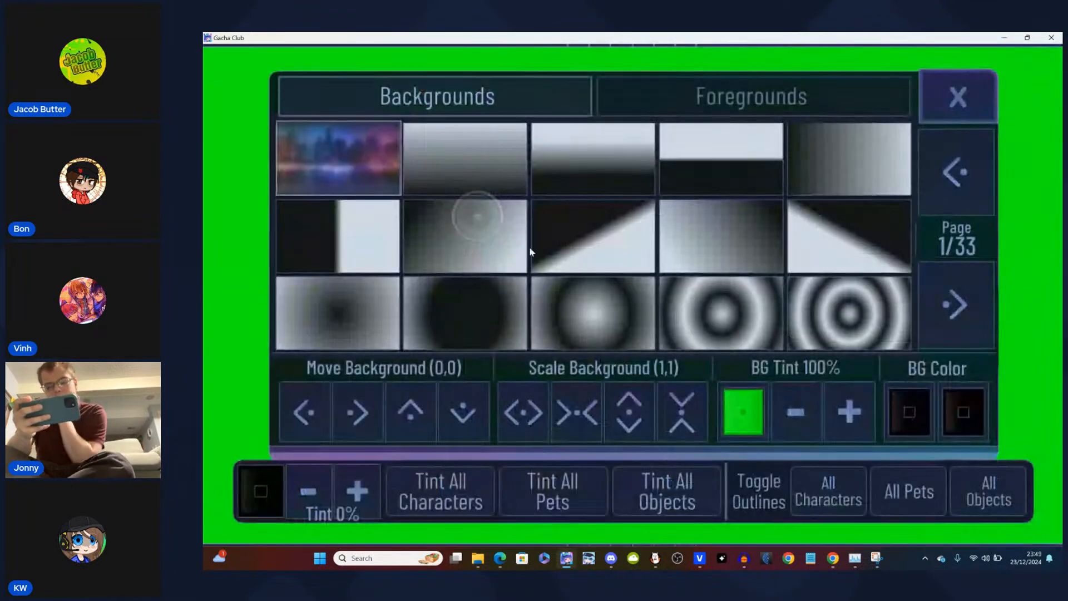
click(487, 229)
click(849, 412)
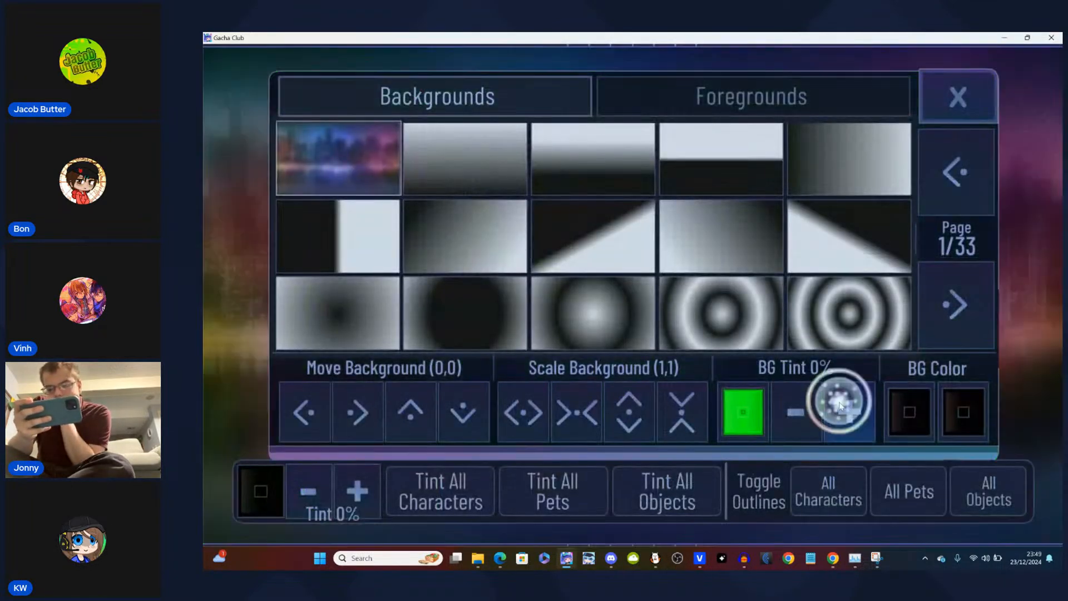
click(955, 106)
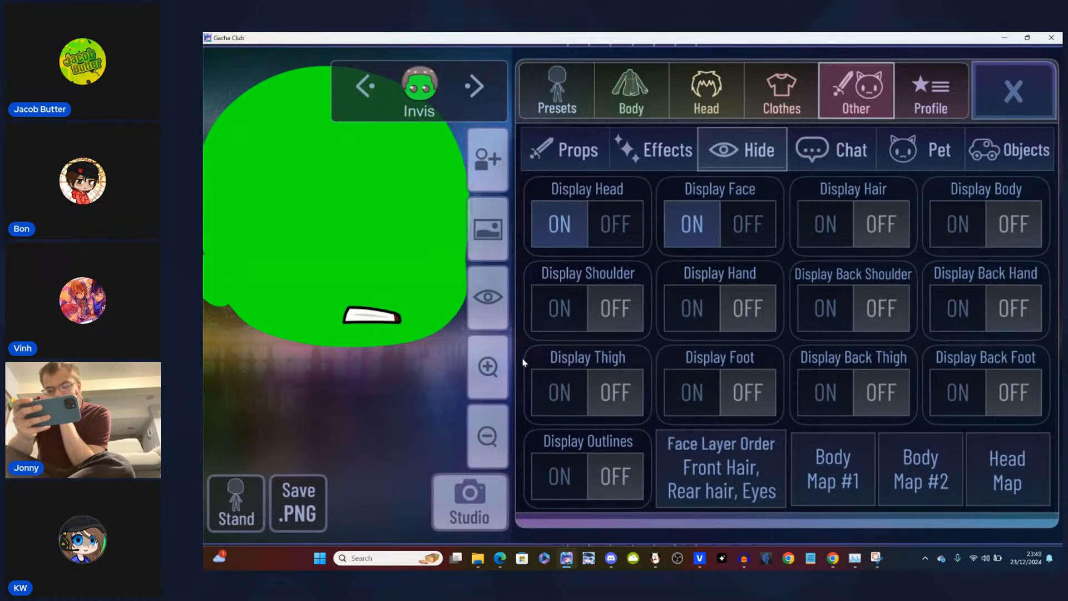
click(489, 435)
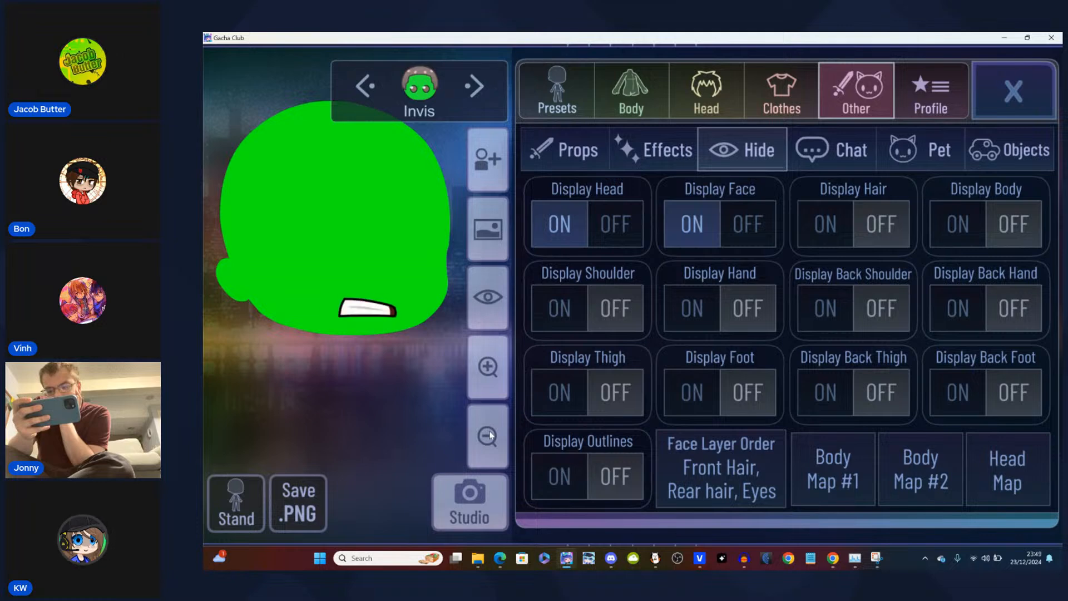
click(490, 435)
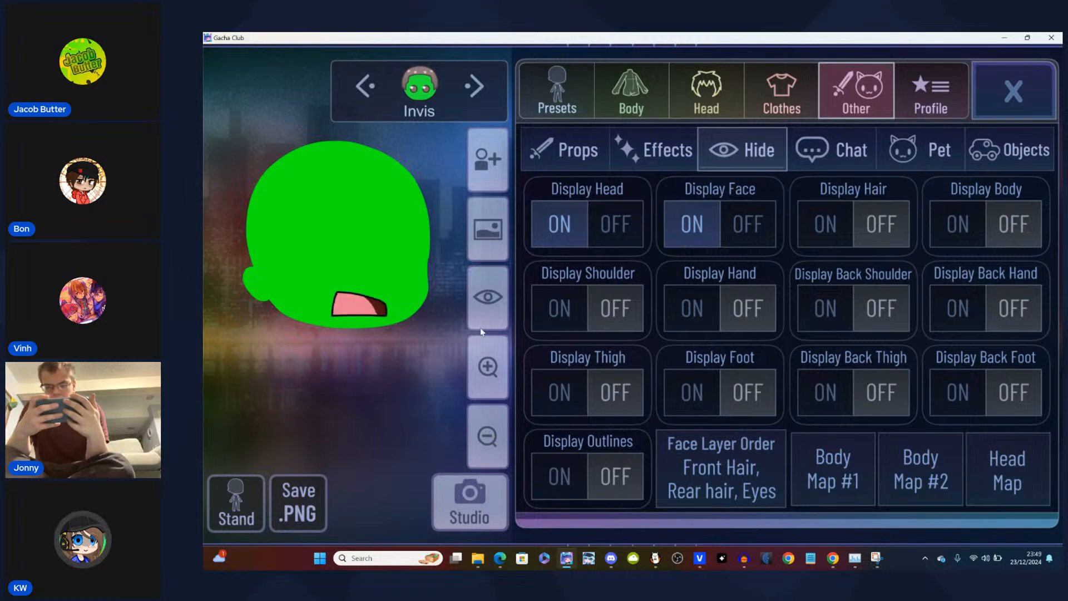
click(491, 227)
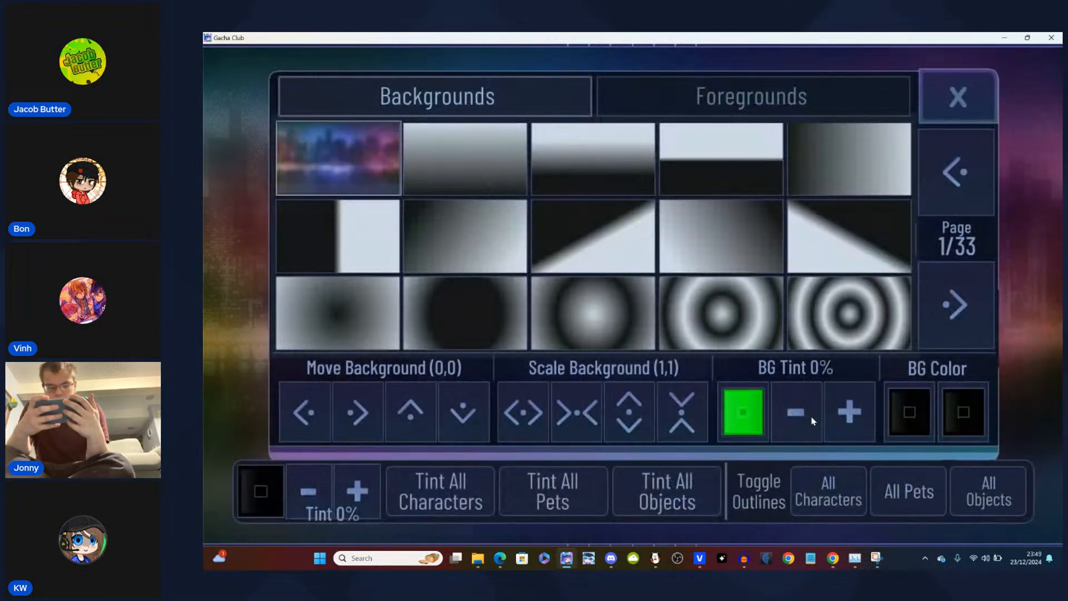
click(744, 413)
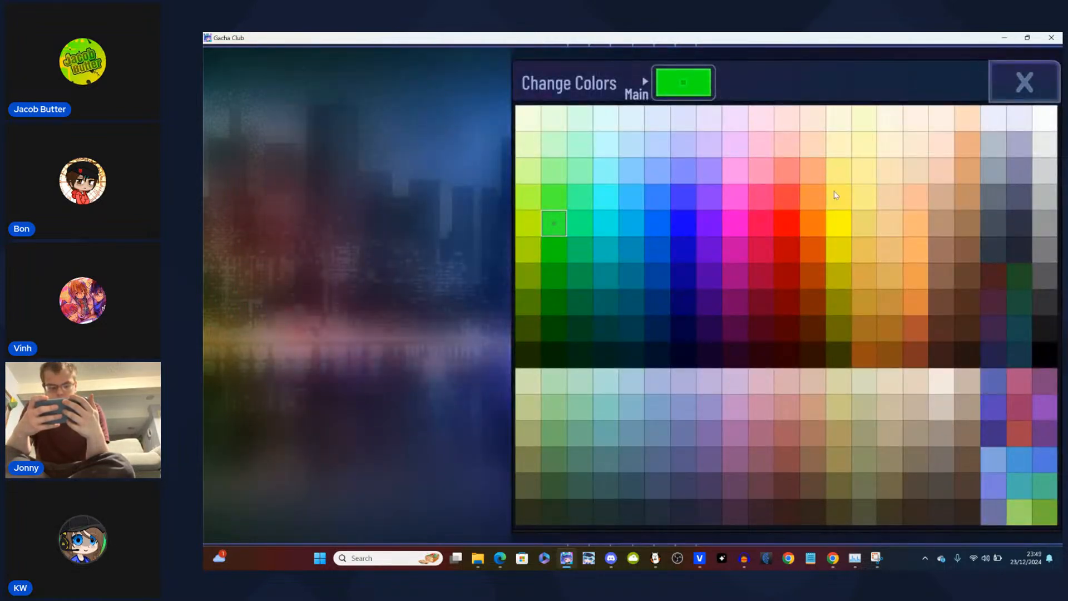
click(1026, 96)
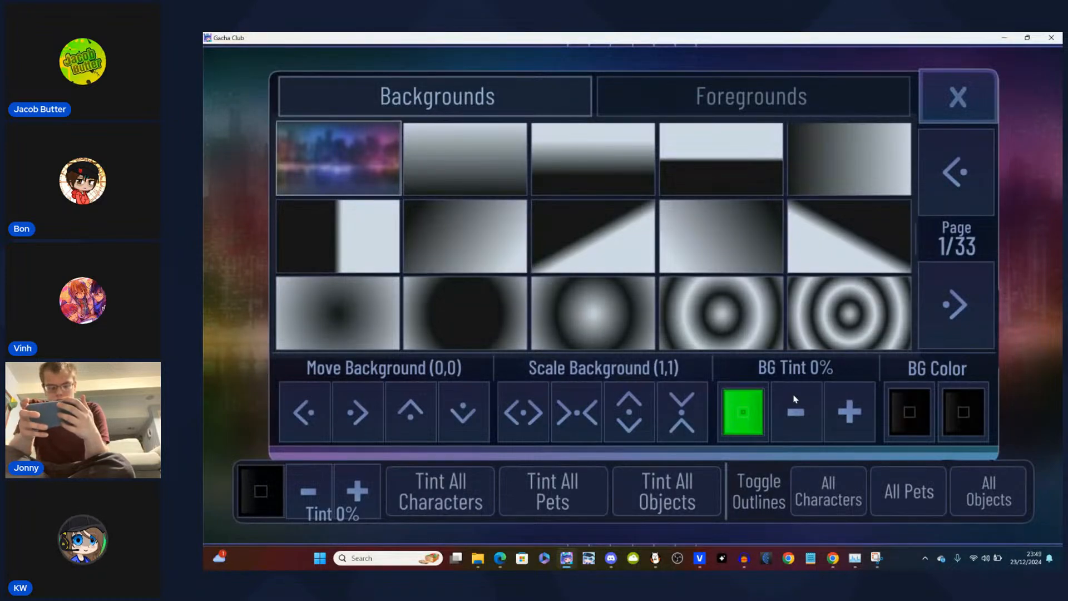
click(1016, 356)
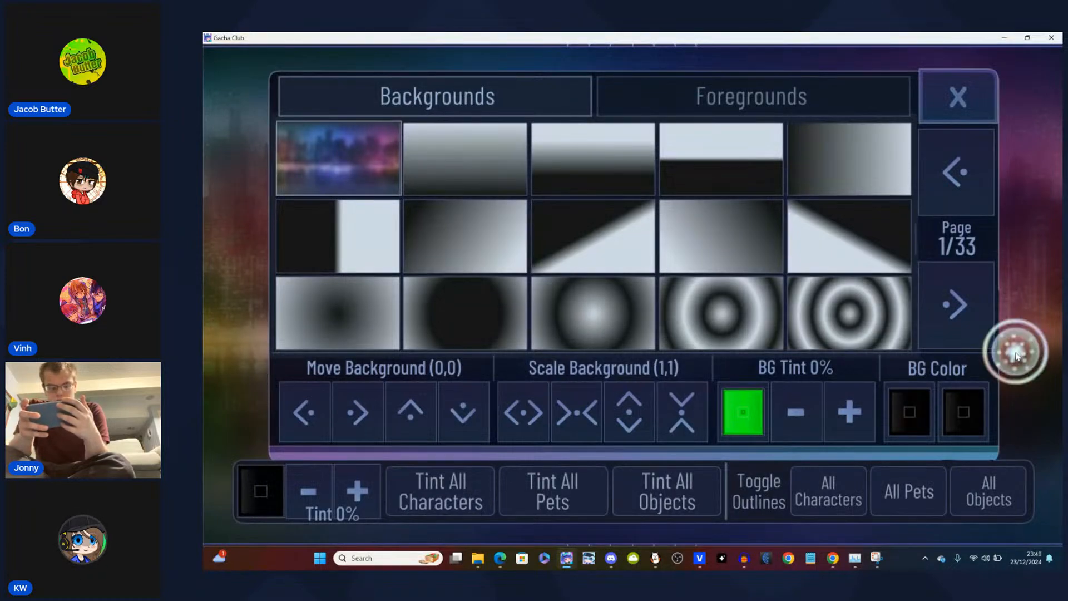
- Switch to VEGAS Pro and save the MGS3 Ep3 Scene 5 Darren Greenscreen project
click(700, 558)
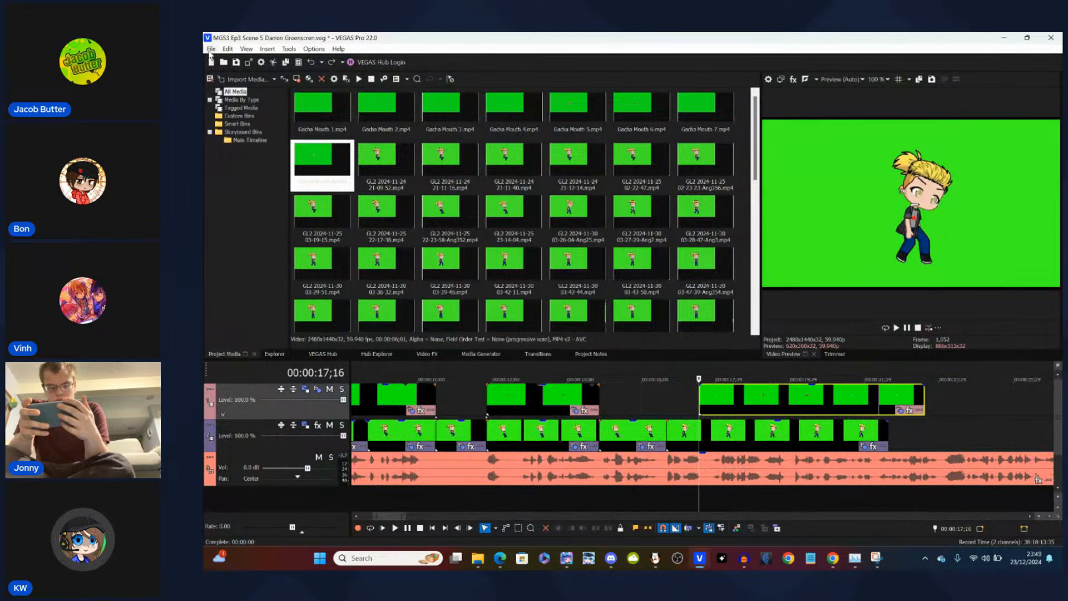
key(ctrl+s)
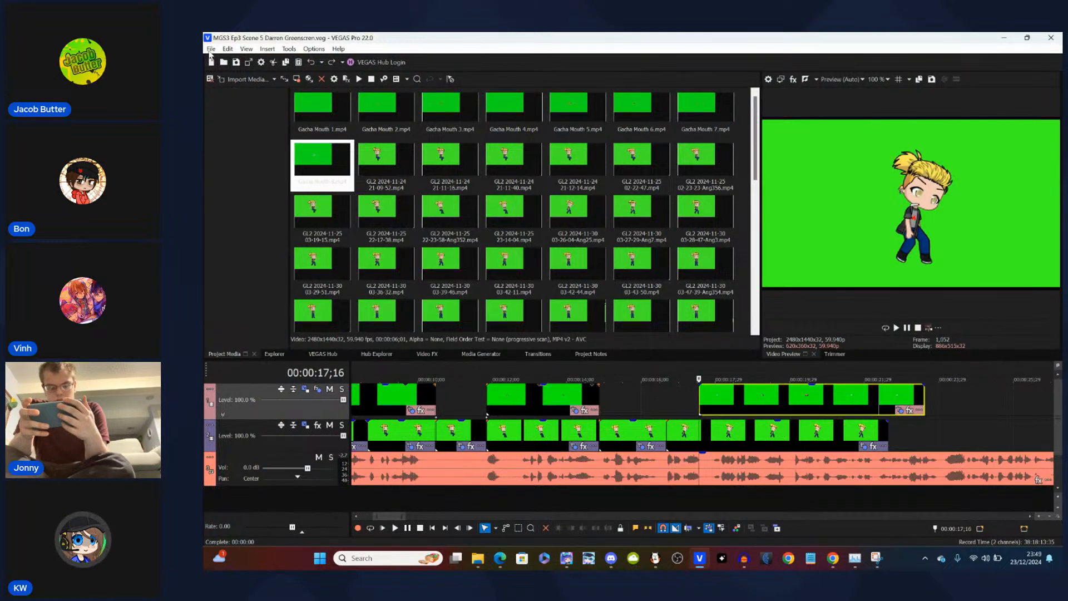
- Open a second VEGAS Pro 22.0 window with an empty untitled project, leaving the scene project open
click(211, 49)
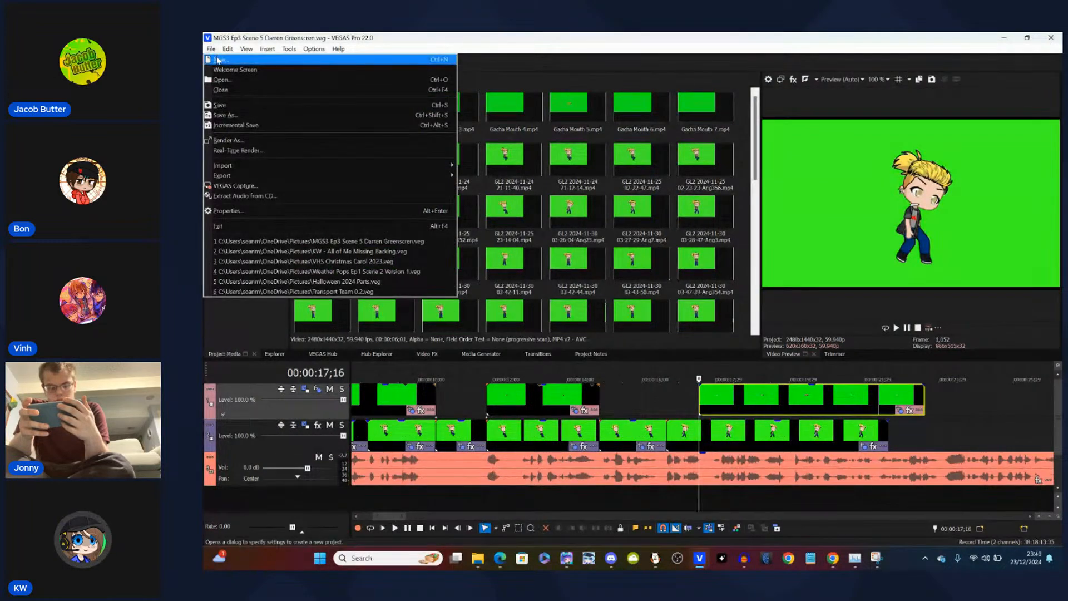
key(Escape)
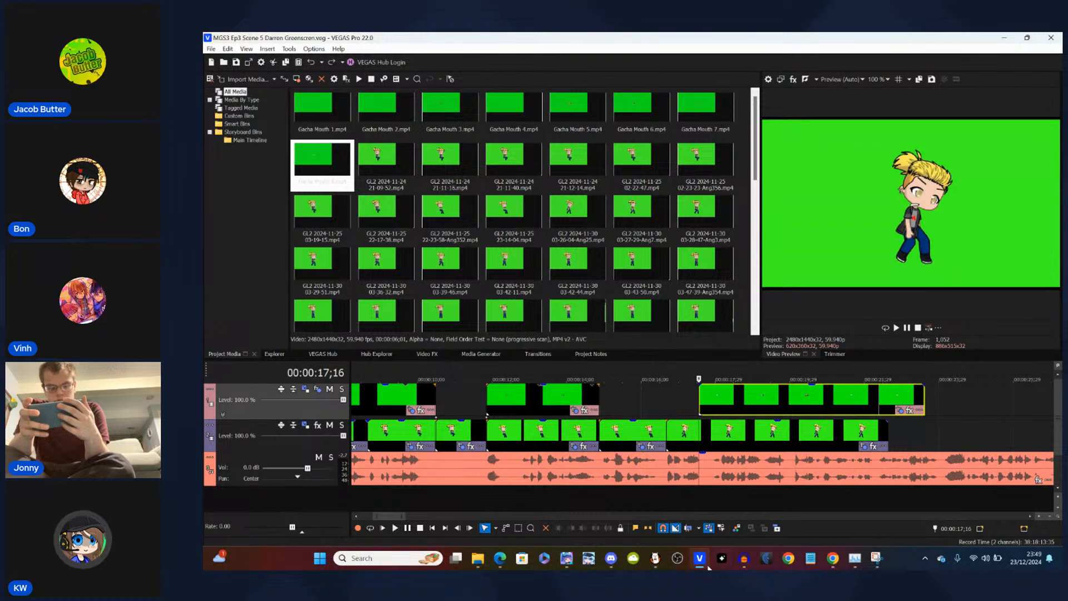
right_click(705, 565)
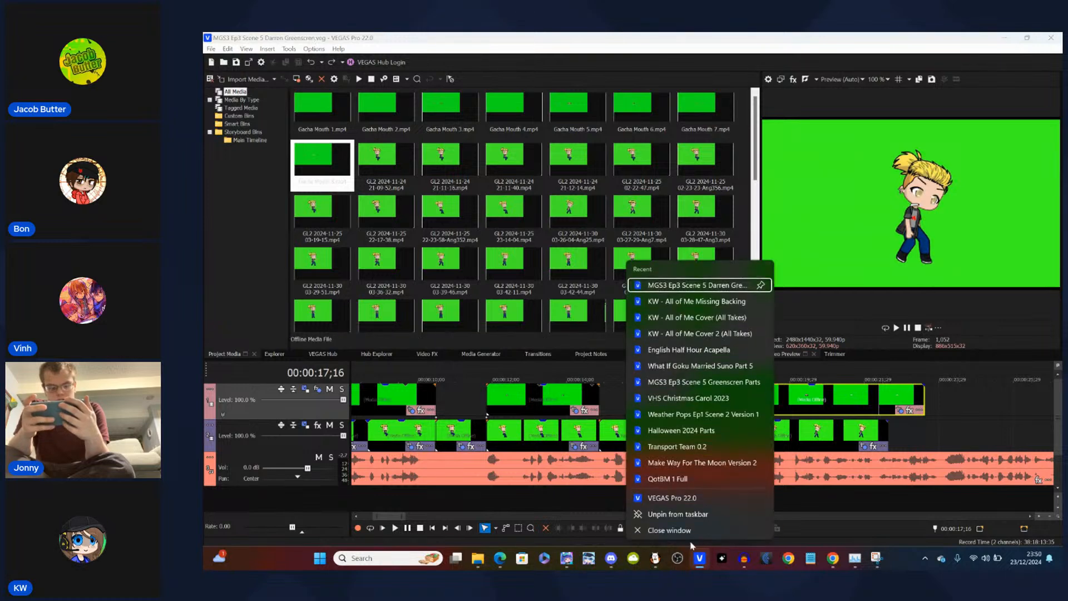
click(674, 498)
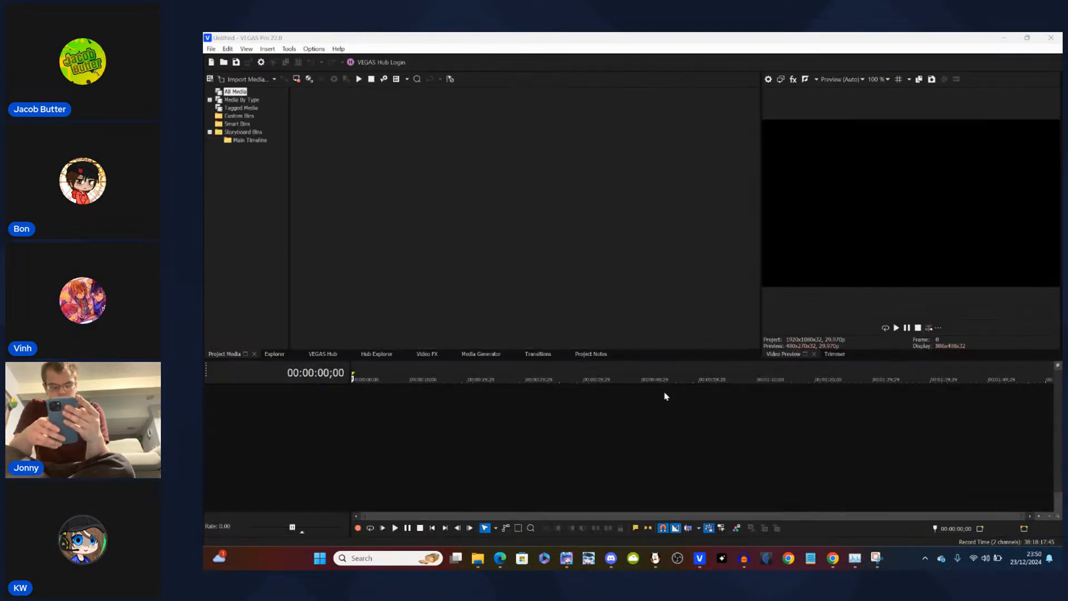
- Add the Gacha Mouth 8 video from the Animated Mouths folder to the empty timeline and match the project video settings to it
click(478, 558)
mouse_move(558, 504)
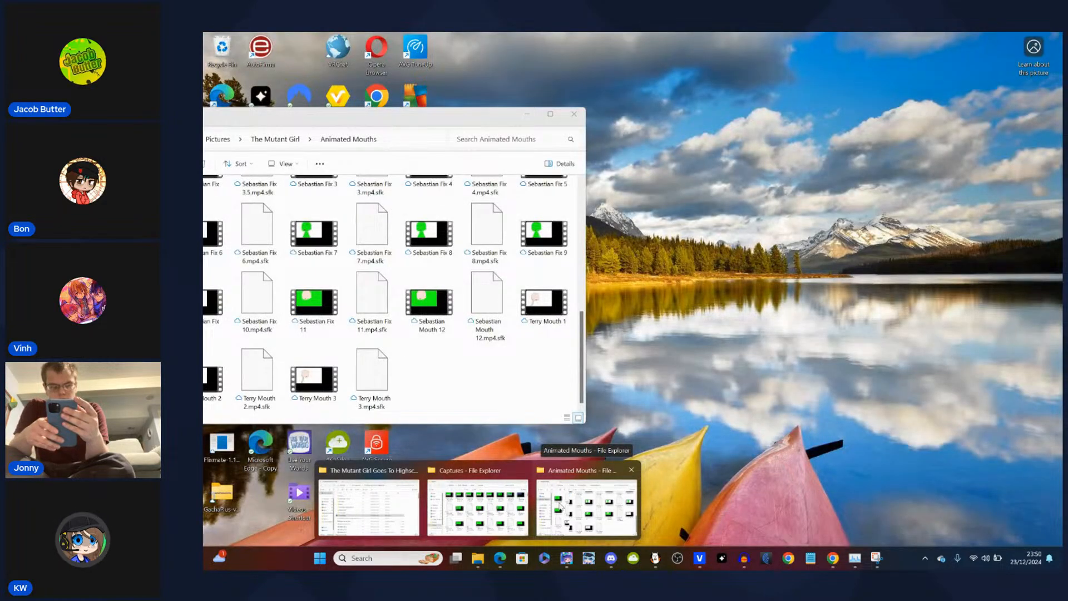
mouse_move(506, 505)
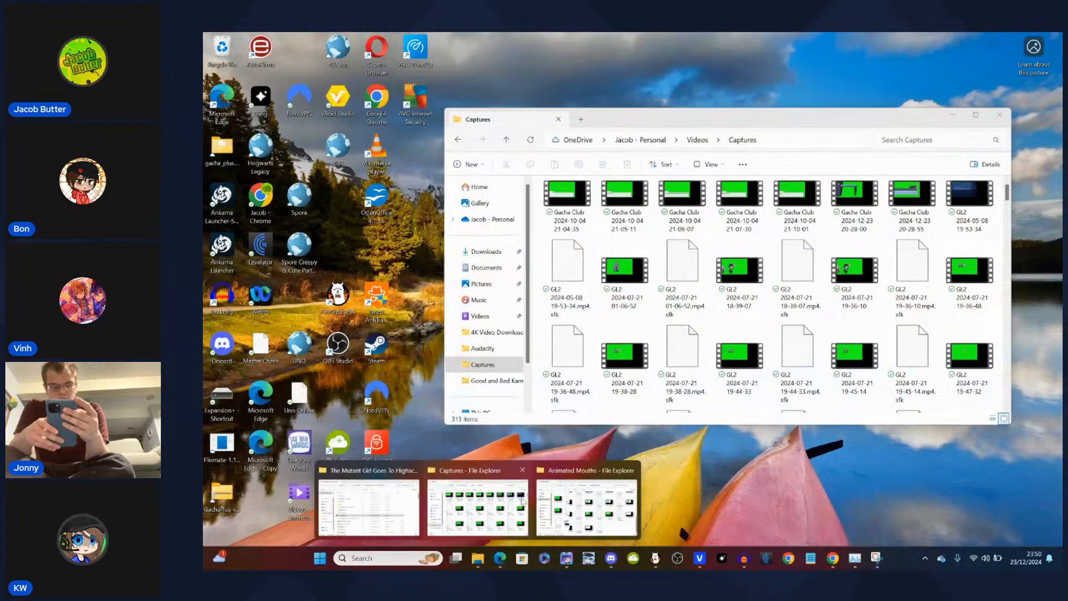
mouse_move(583, 492)
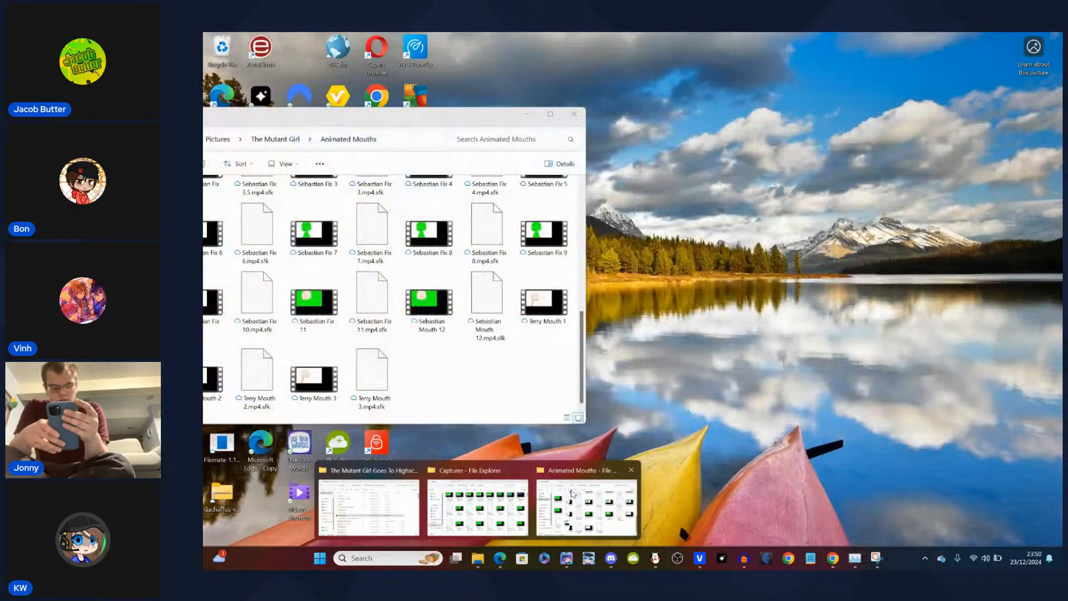
click(587, 503)
drag(402, 122, 525, 108)
drag(708, 327, 707, 196)
click(599, 289)
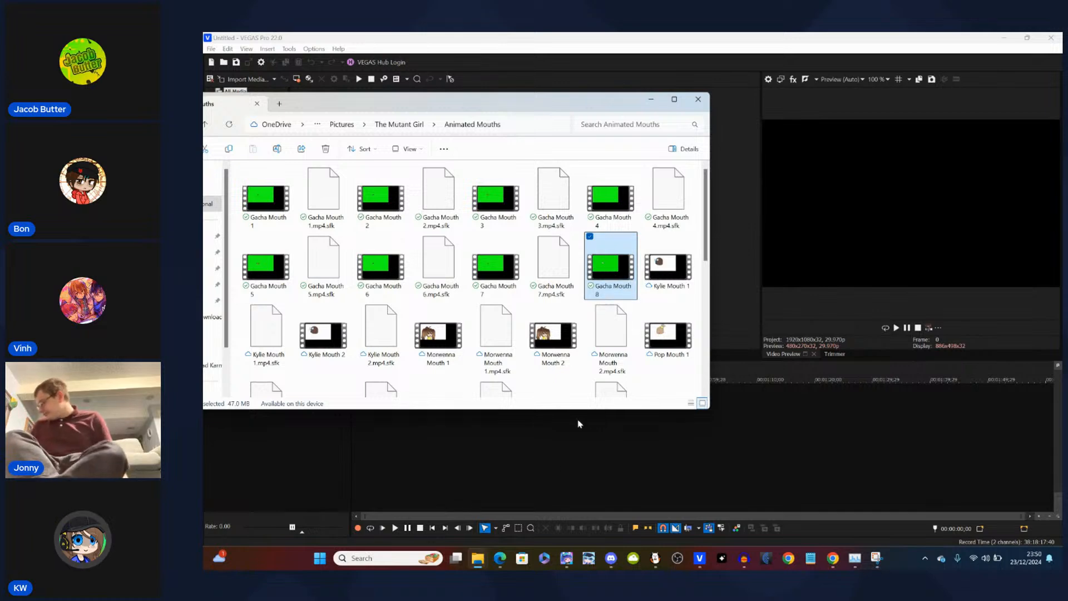
drag(514, 447, 516, 442)
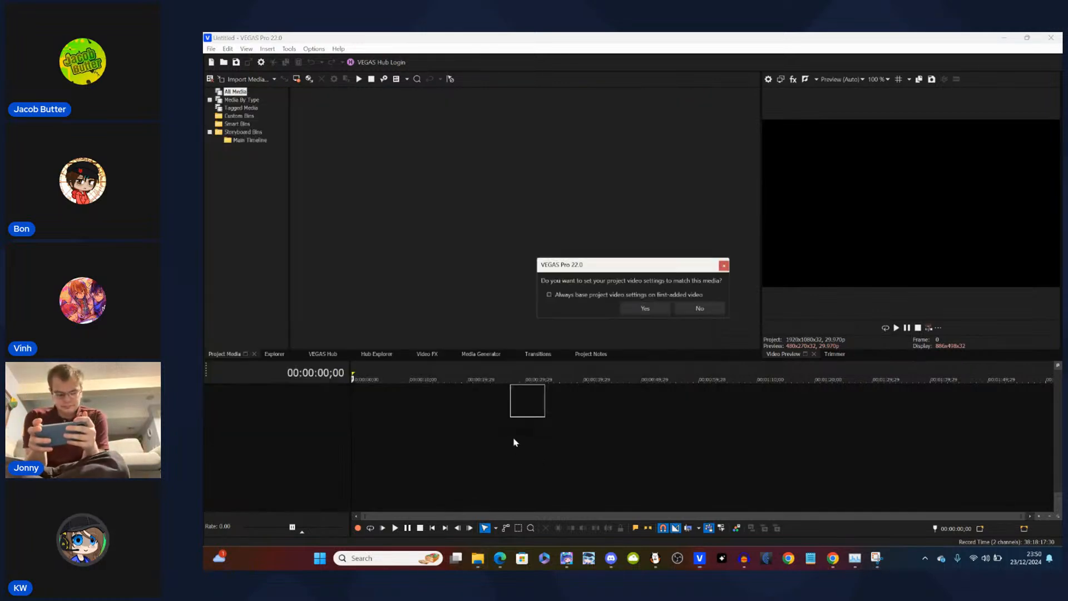
click(661, 308)
- Add the Gacha Mouth 7 video from the Animated Mouths folder to the timeline on a track beneath Gacha Mouth 8
mouse_move(478, 558)
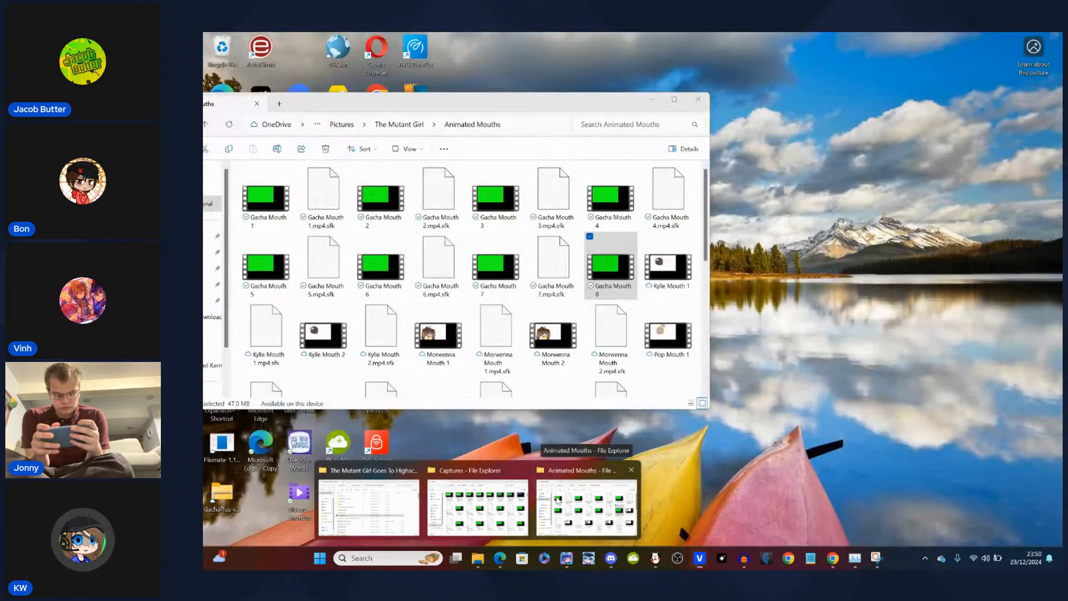
click(558, 501)
click(496, 272)
drag(503, 313, 517, 445)
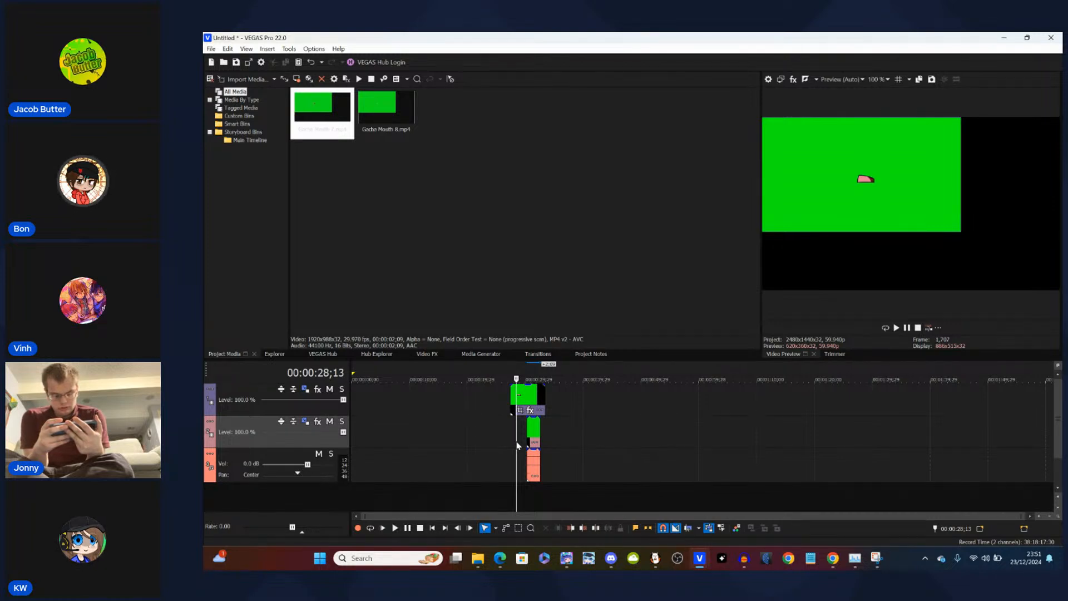
- Make the Gacha Mouth 8 clip semi-transparent, compare it frame by frame with Gacha Mouth 7, and shift it slightly earlier to line up the mouths
drag(524, 384, 525, 402)
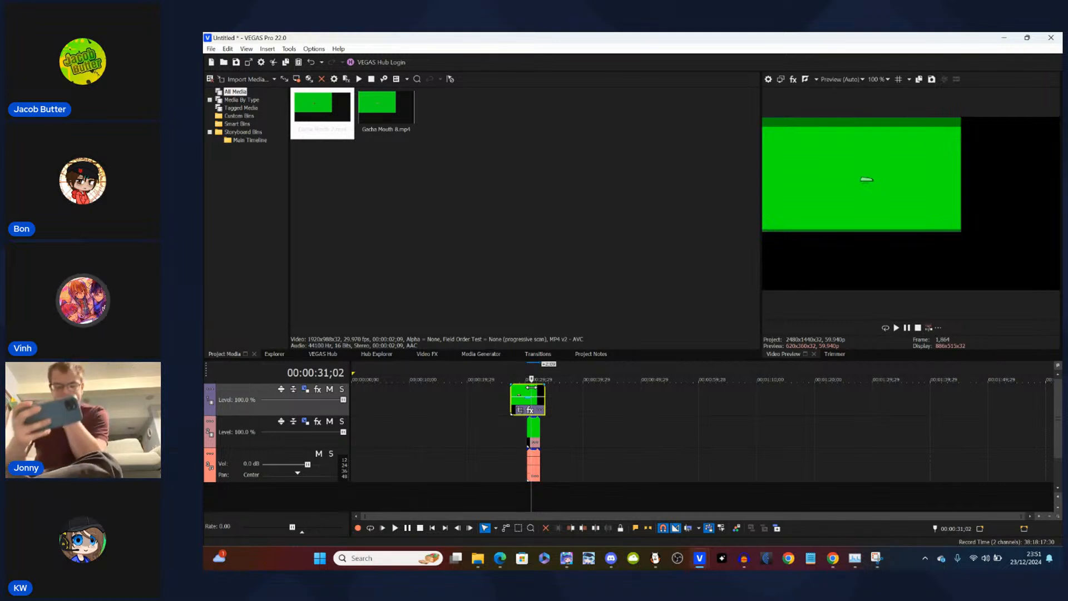
scroll(532, 387, up, 10)
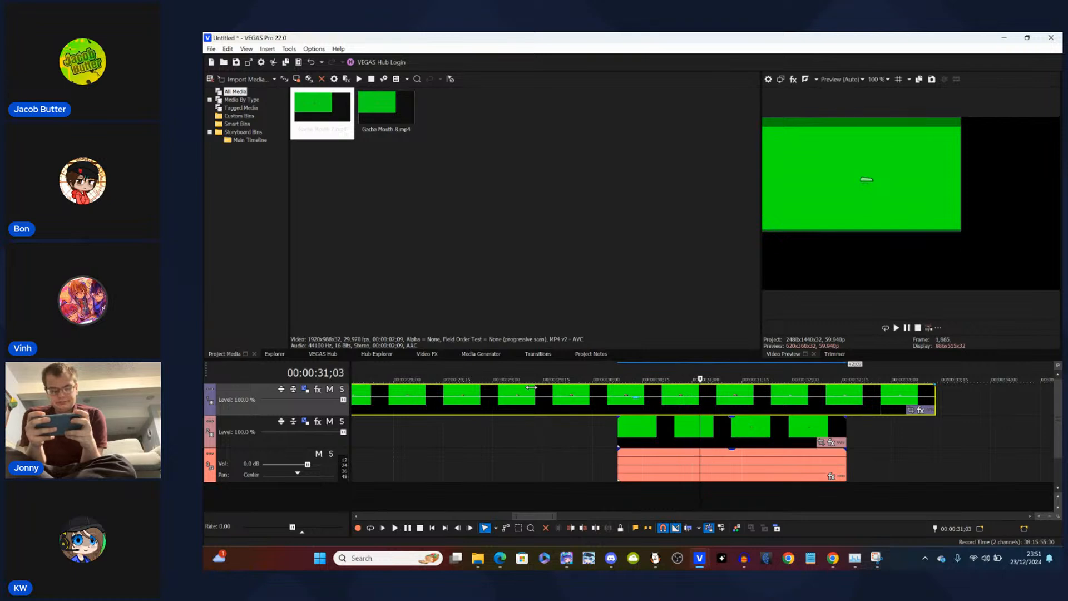
key(Right)
key(Right)
key(Right)
key(Right)
key(Right)
key(Right)
key(Right)
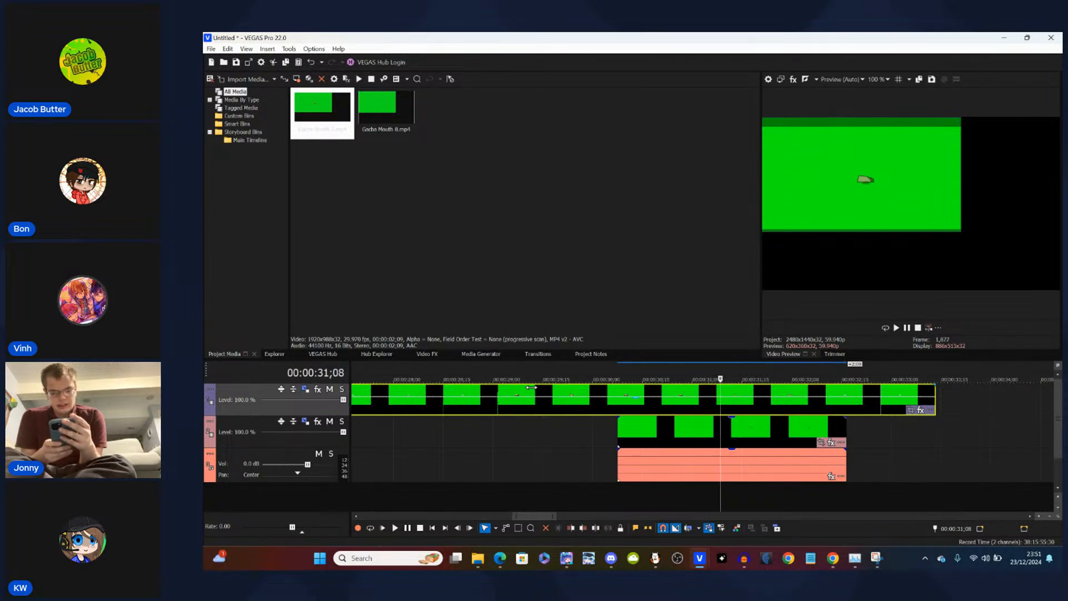
key(Left)
key(Left)
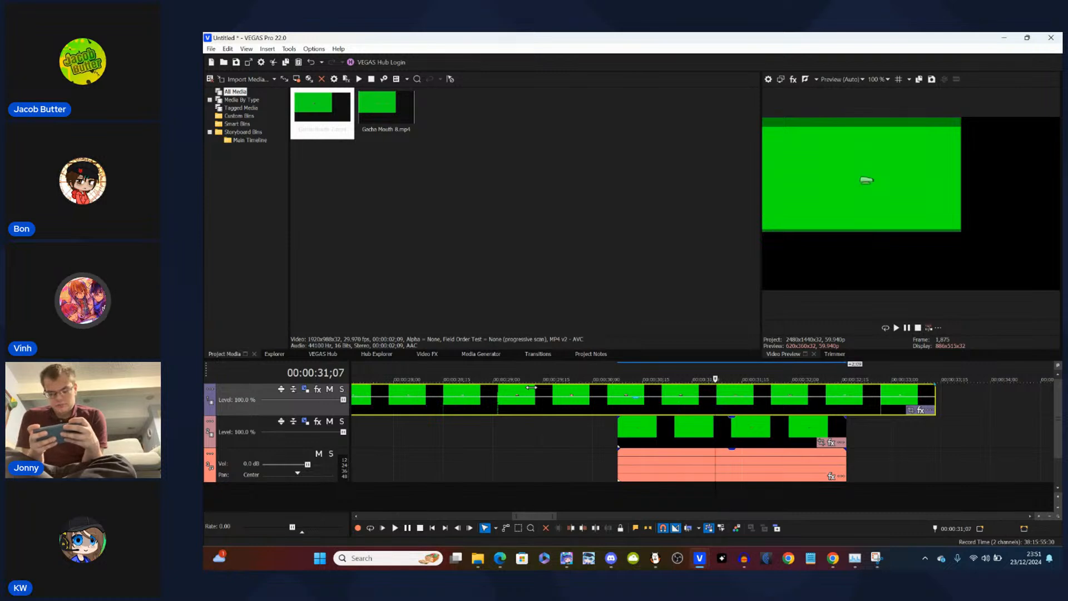
key(Right)
key(Right)
key(Right)
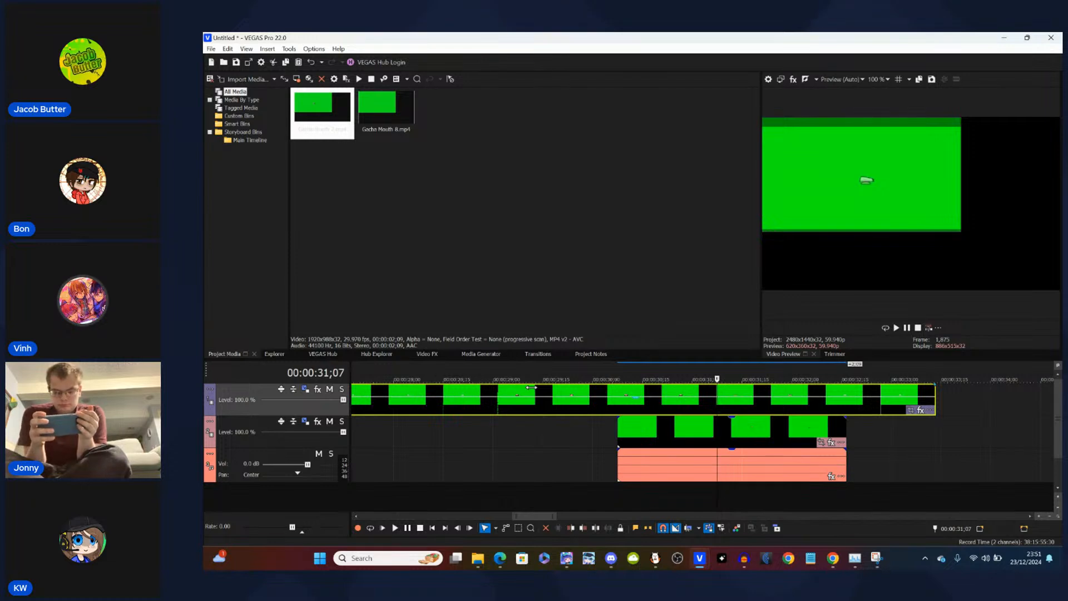
drag(708, 392, 704, 393)
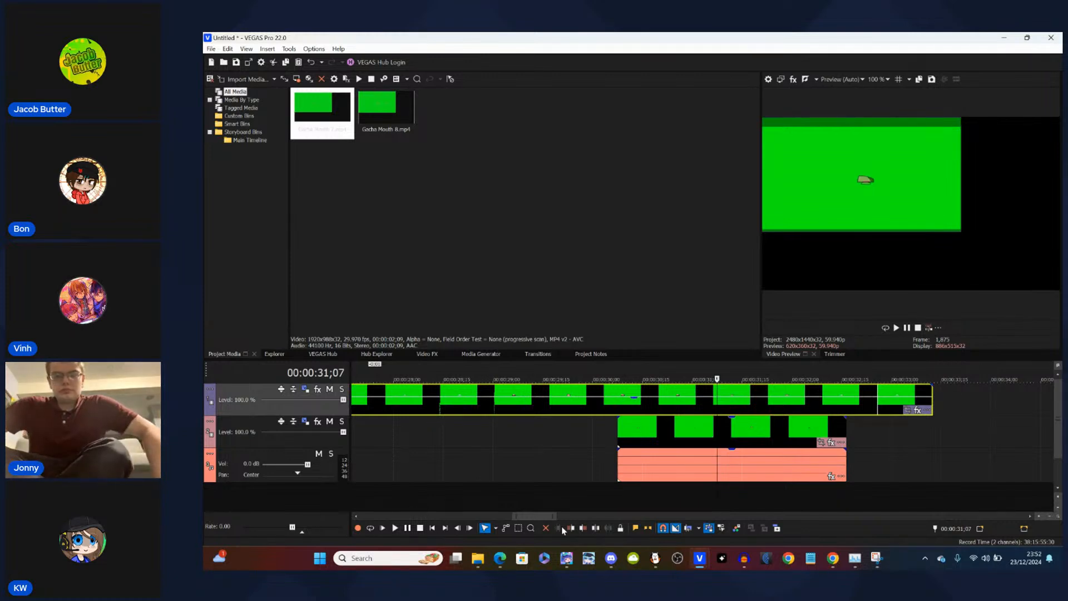
- Switch to Gacha Club, tint the background solid green, and hide the interface so only the Invis character's mouth remains
click(566, 560)
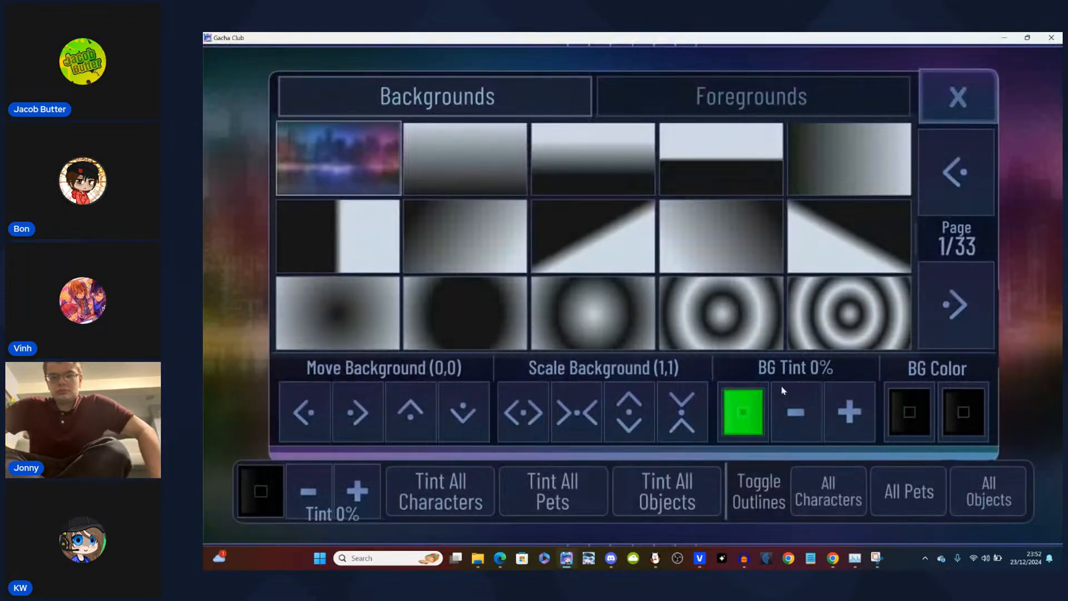
click(796, 409)
click(947, 104)
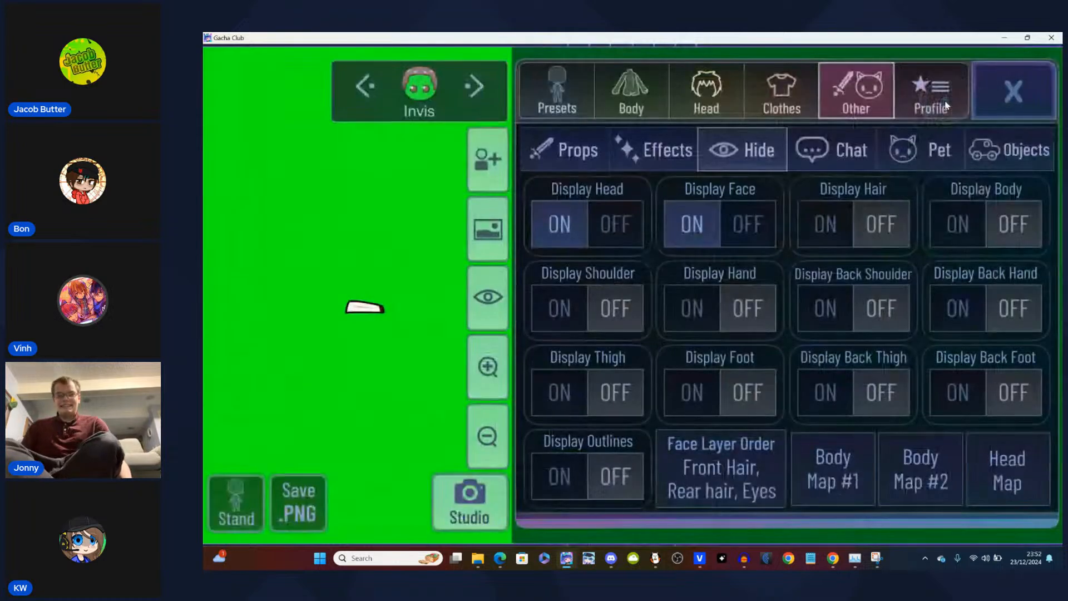
click(487, 296)
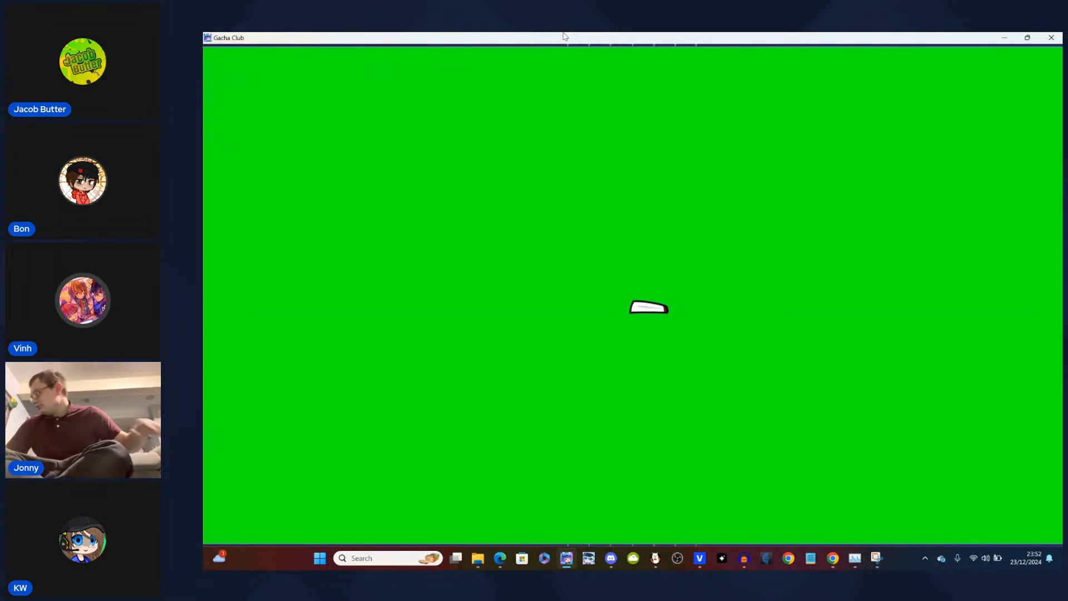
- Switch to the untitled VEGAS Pro project and open the Captures folder over it, clear of the timeline's empty end
mouse_move(702, 553)
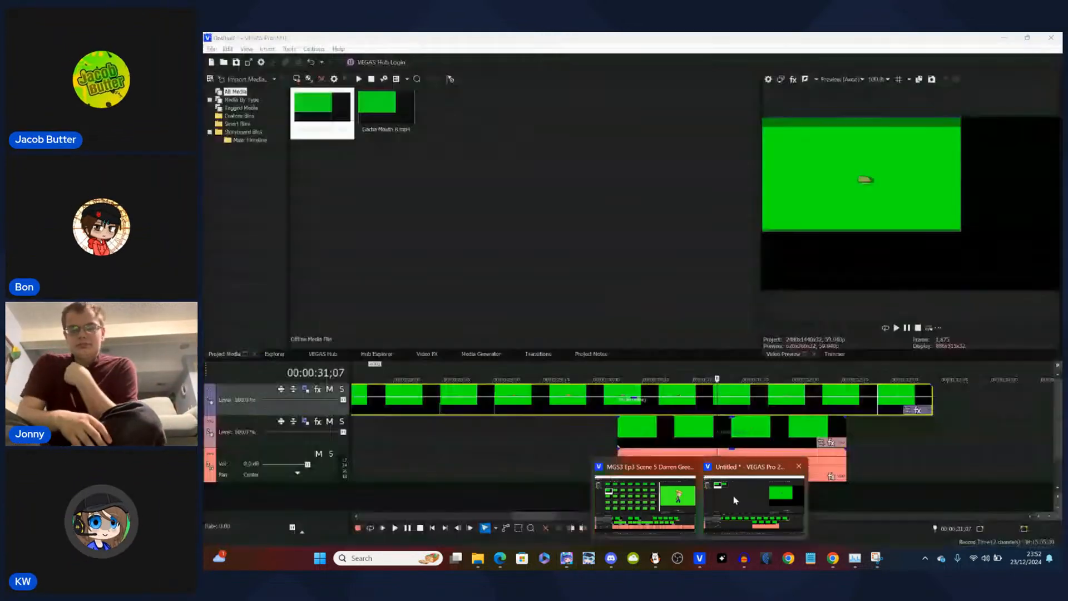
click(735, 499)
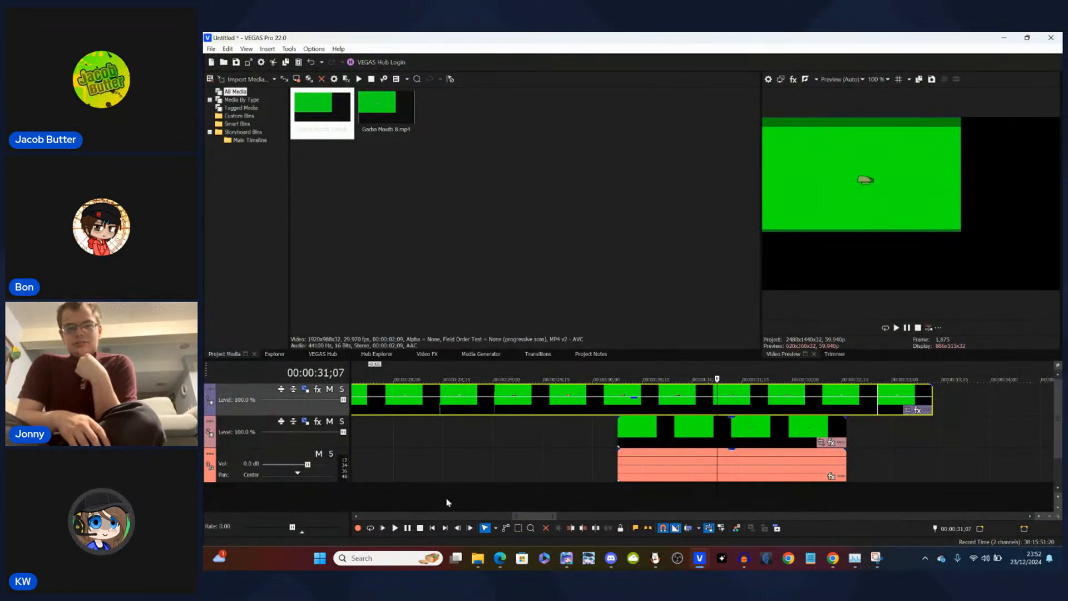
mouse_move(476, 557)
mouse_move(559, 520)
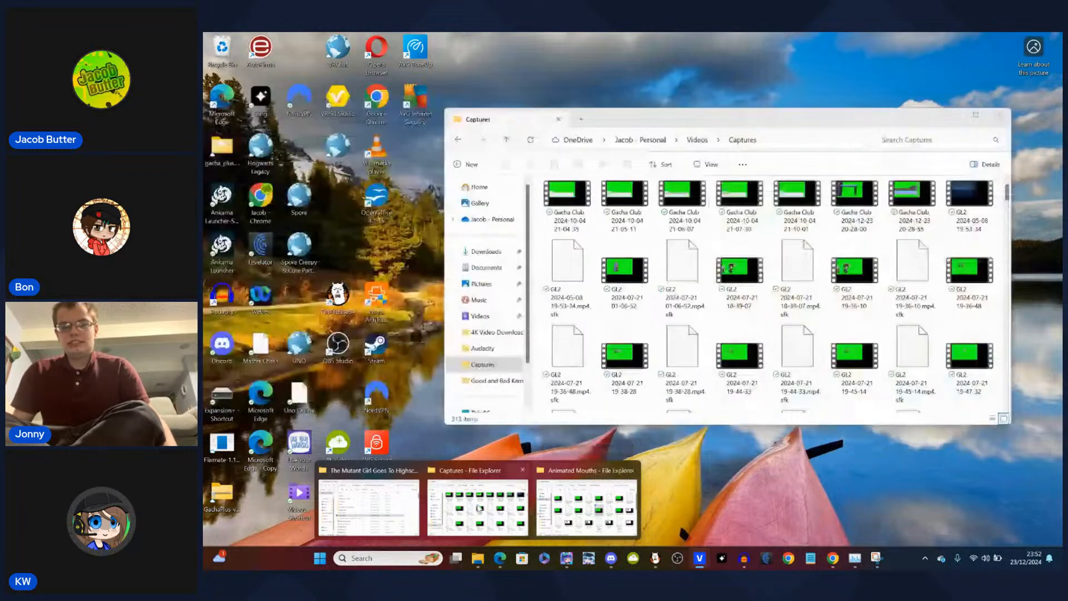
click(480, 508)
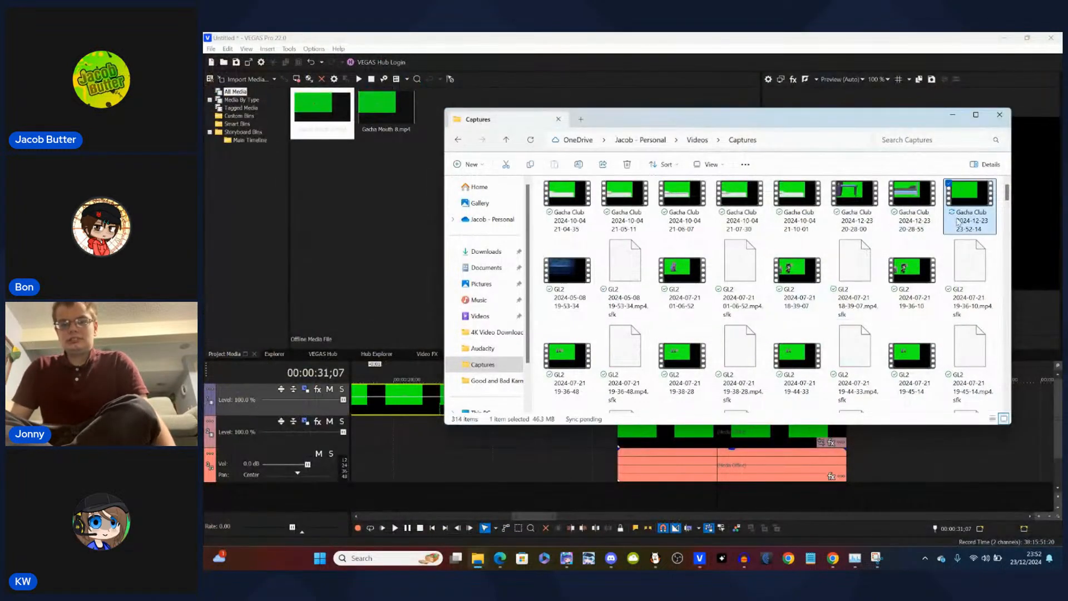
drag(908, 116, 552, 130)
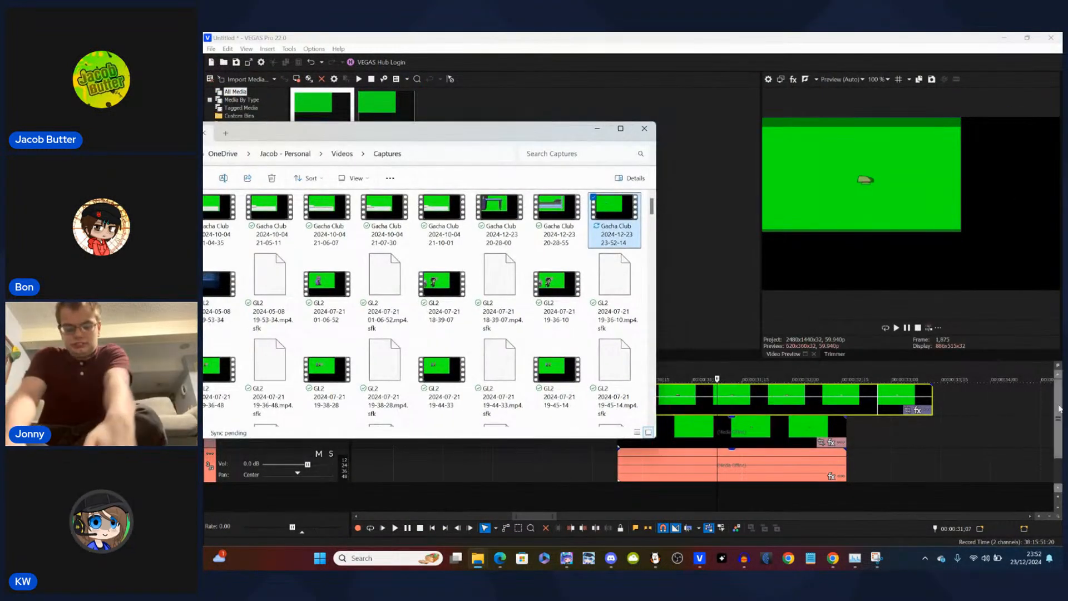
right_click(978, 402)
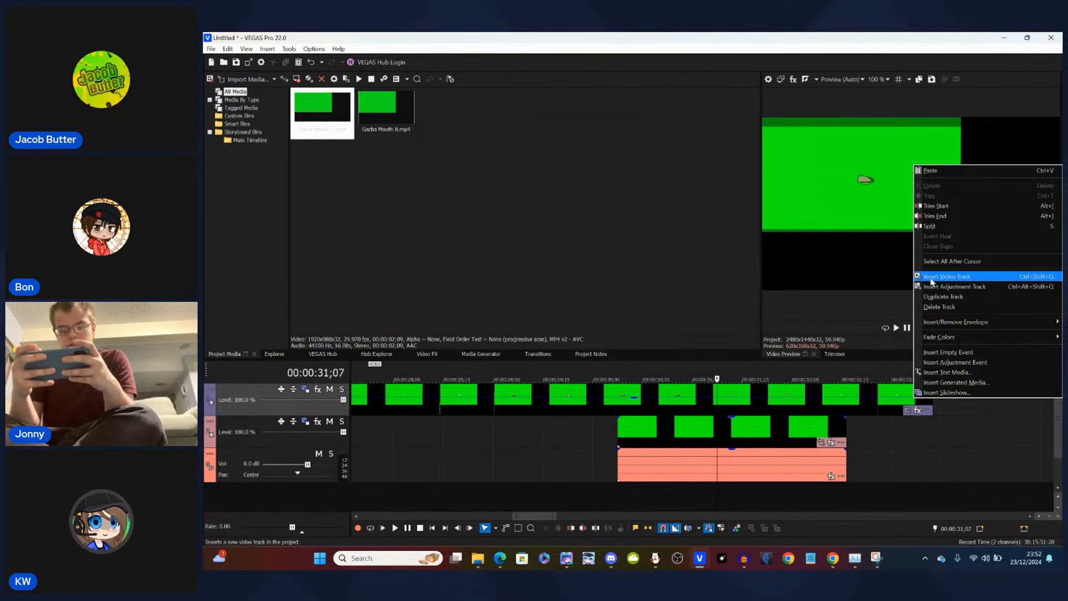
click(946, 274)
mouse_move(478, 558)
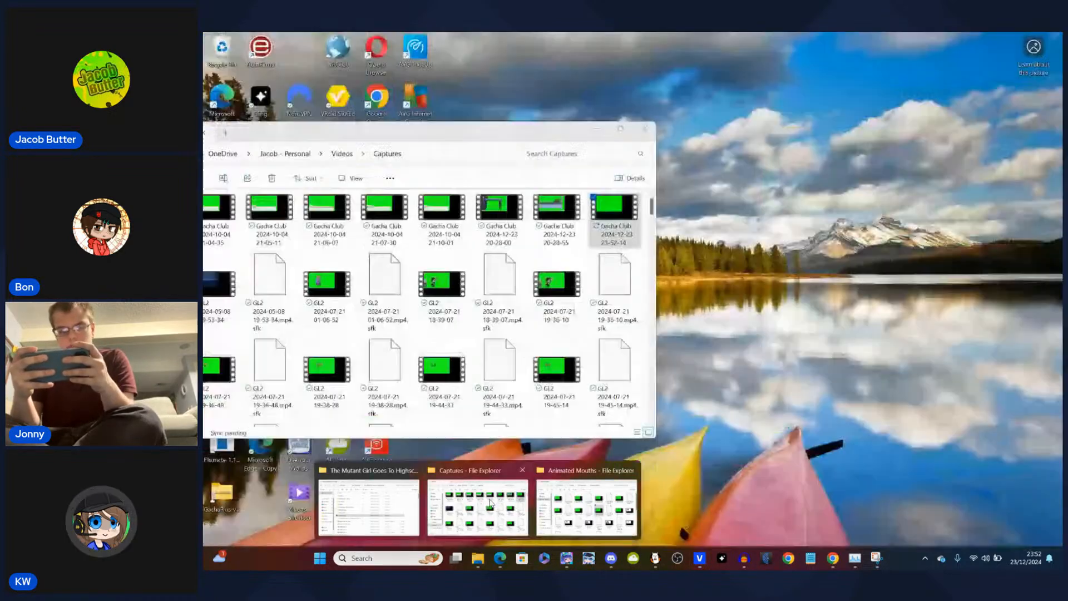
click(491, 503)
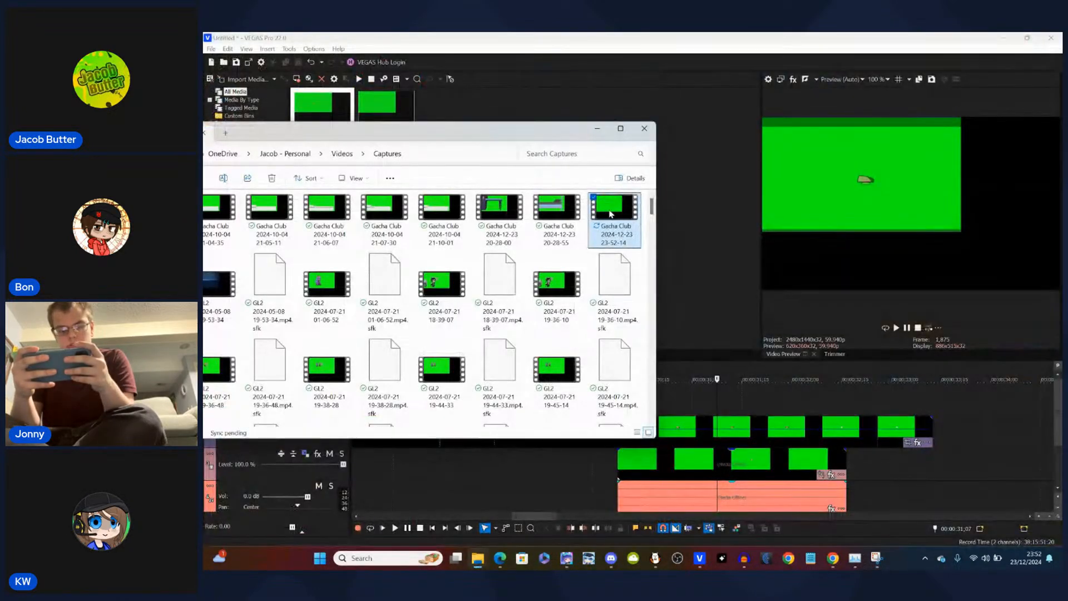
click(719, 410)
drag(721, 410, 721, 411)
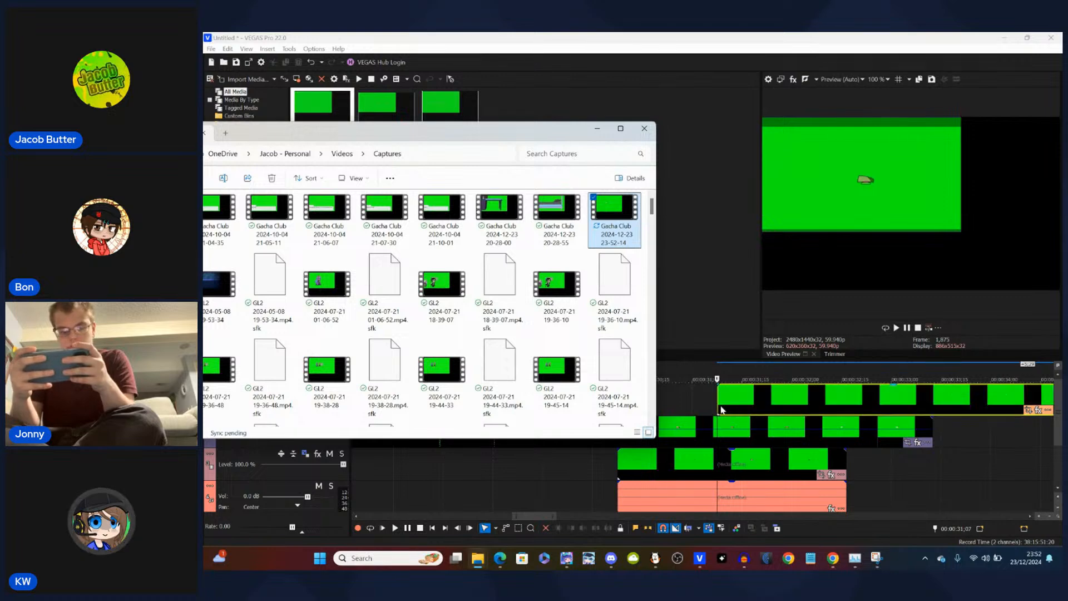
- Move the new Gacha Club capture clip about five frames earlier and set the playhead to 00:00:31;25
click(717, 397)
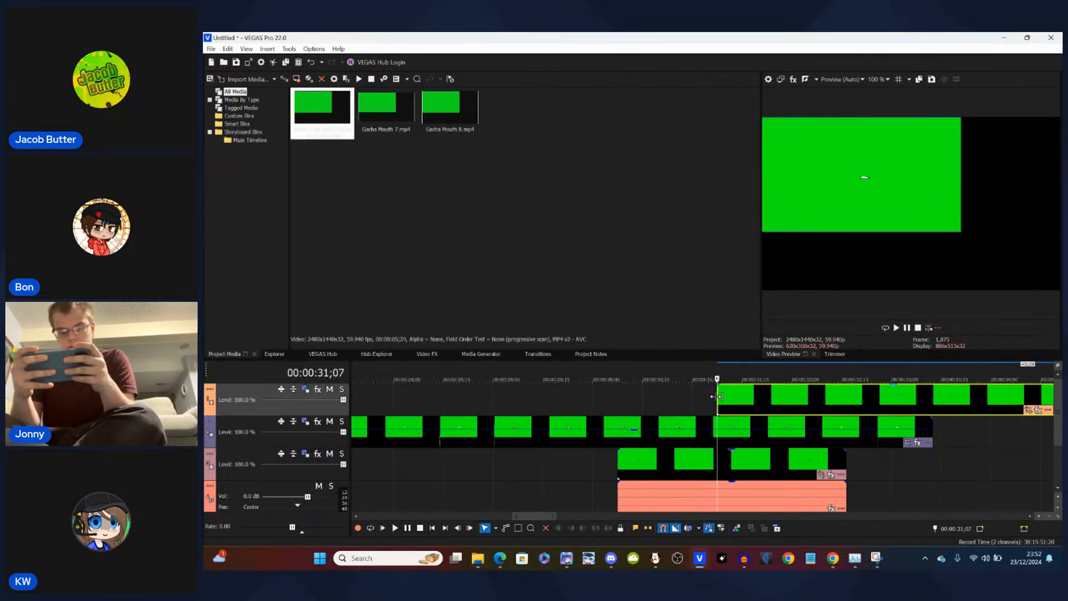
click(734, 399)
click(776, 396)
mouse_move(799, 399)
mouse_down()
mouse_move(765, 397)
mouse_move(783, 397)
mouse_up()
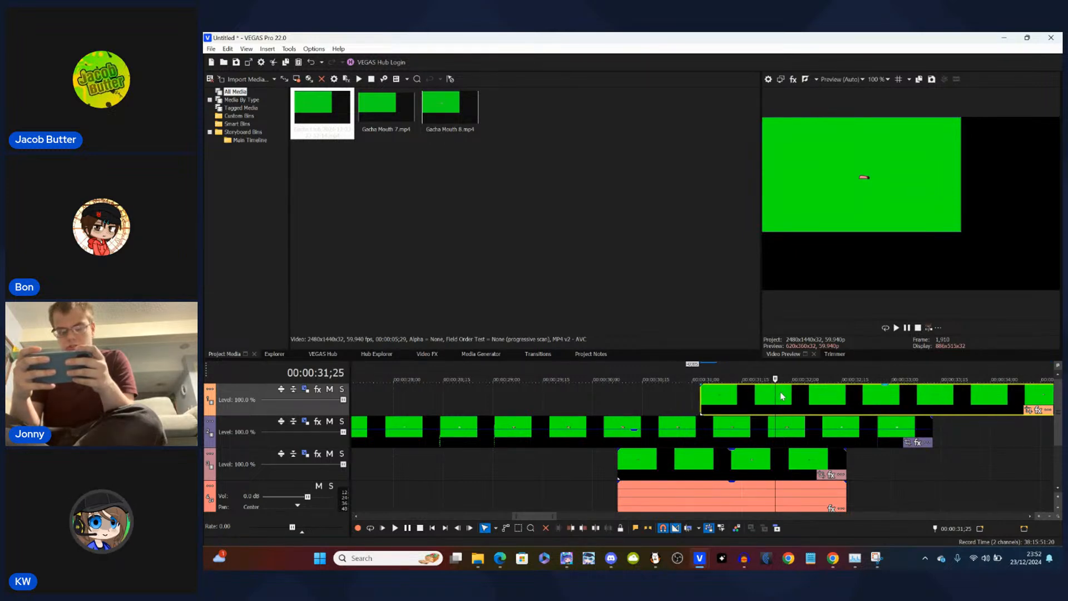
- Mute the Gacha Mouth 8 track and lower the new capture clip's opacity to about half to compare it with Gacha Mouth 7
mouse_move(886, 389)
mouse_down()
mouse_move(896, 403)
mouse_move(901, 382)
mouse_up()
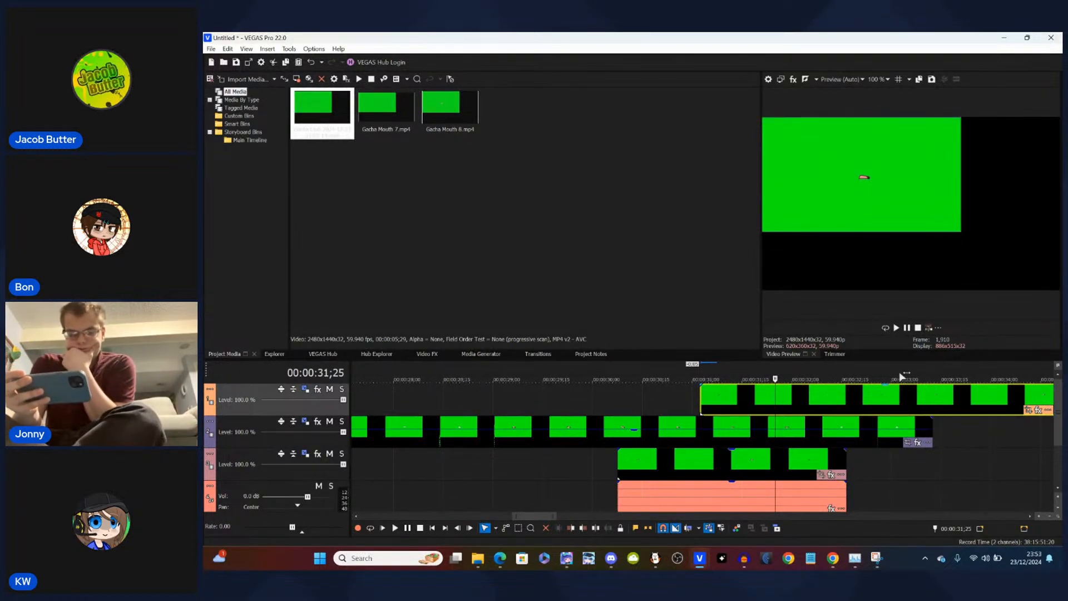
click(331, 421)
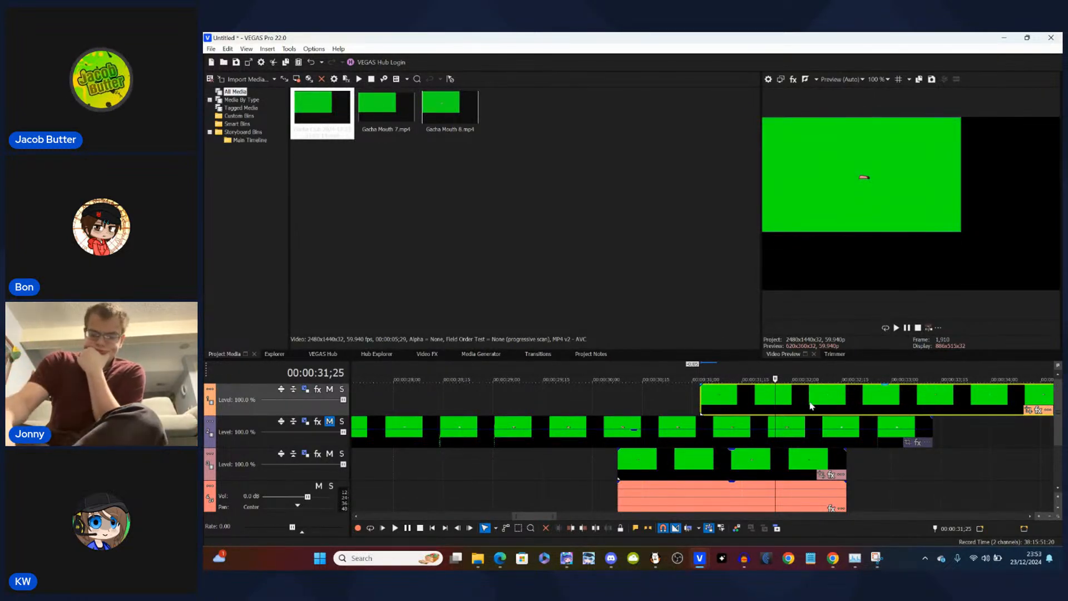
mouse_move(886, 390)
mouse_down()
mouse_move(887, 408)
mouse_move(892, 399)
mouse_up()
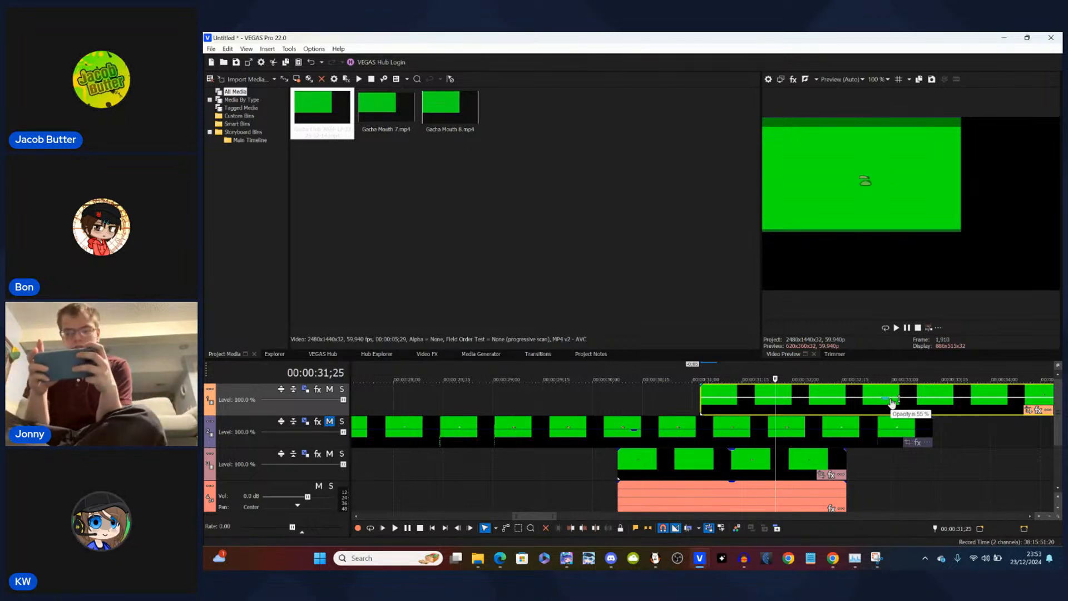
key(Right)
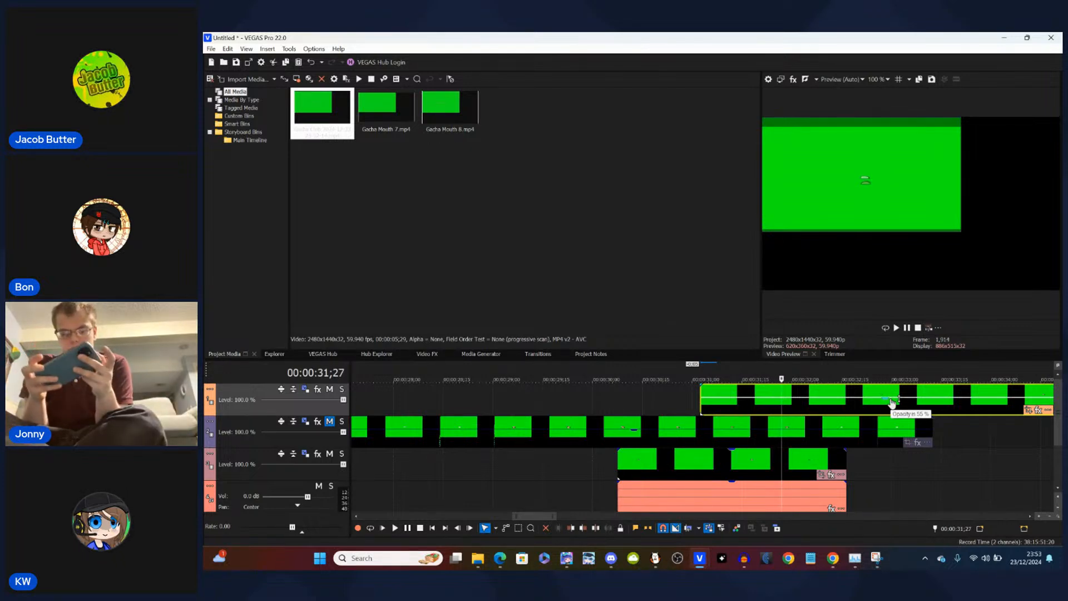
- Step frame by frame around 00:00:31;24 to compare the overlaid capture's mouth size with the Gacha Mouth 7 clip
key(Left)
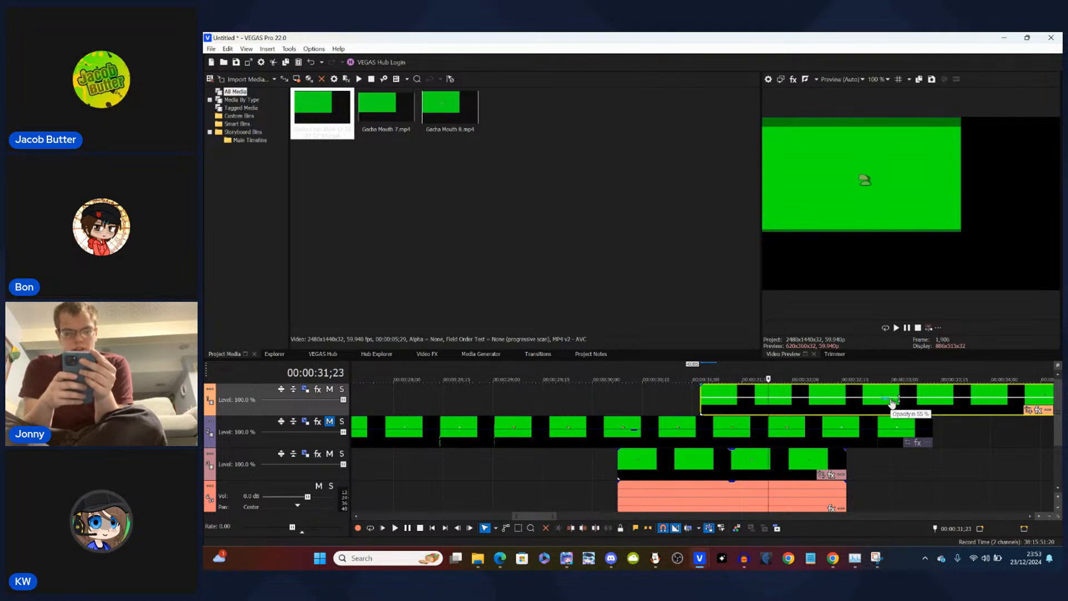
key(Right)
key(Right)
key(Right)
key(Right)
key(Left)
key(Left)
key(Right)
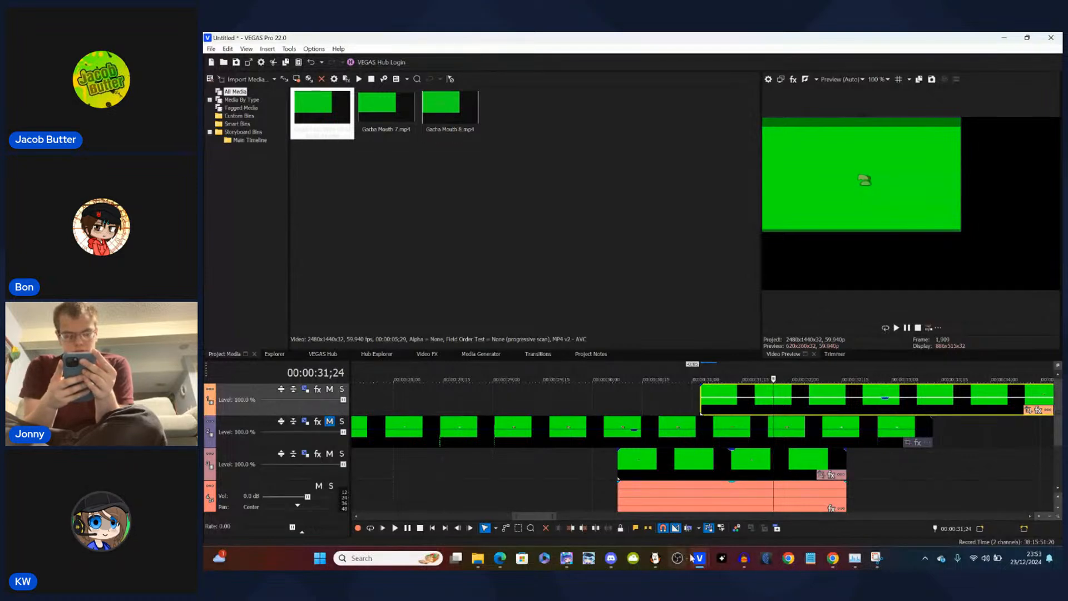
- Switch to the MGS3 Ep3 Scene 5 Darren Greenscreen project, delete its last Gacha Mouth 8 clip and remove that media from the project
mouse_move(700, 558)
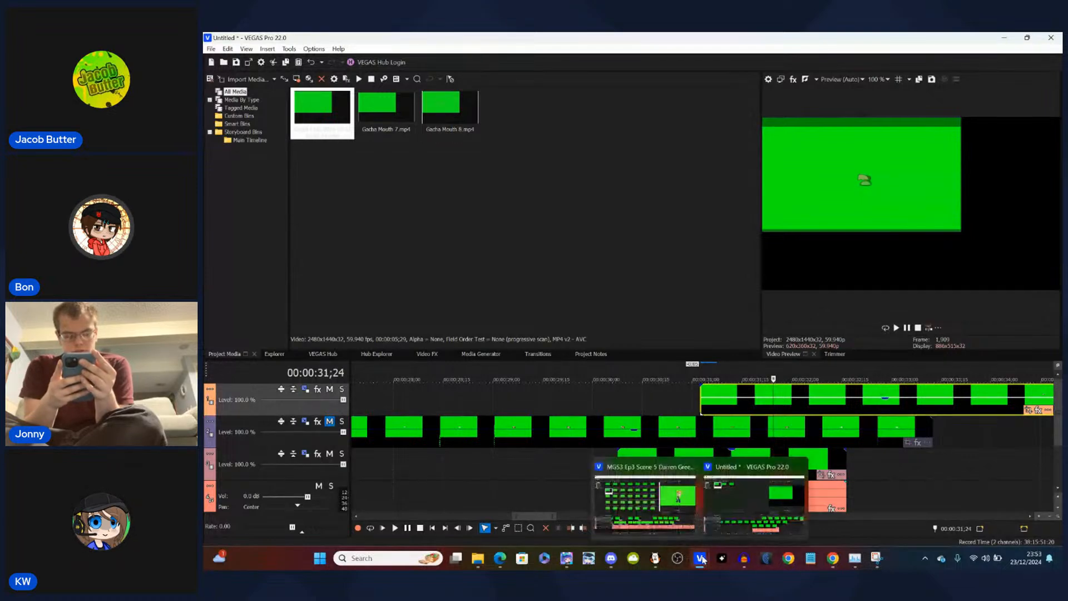
click(698, 504)
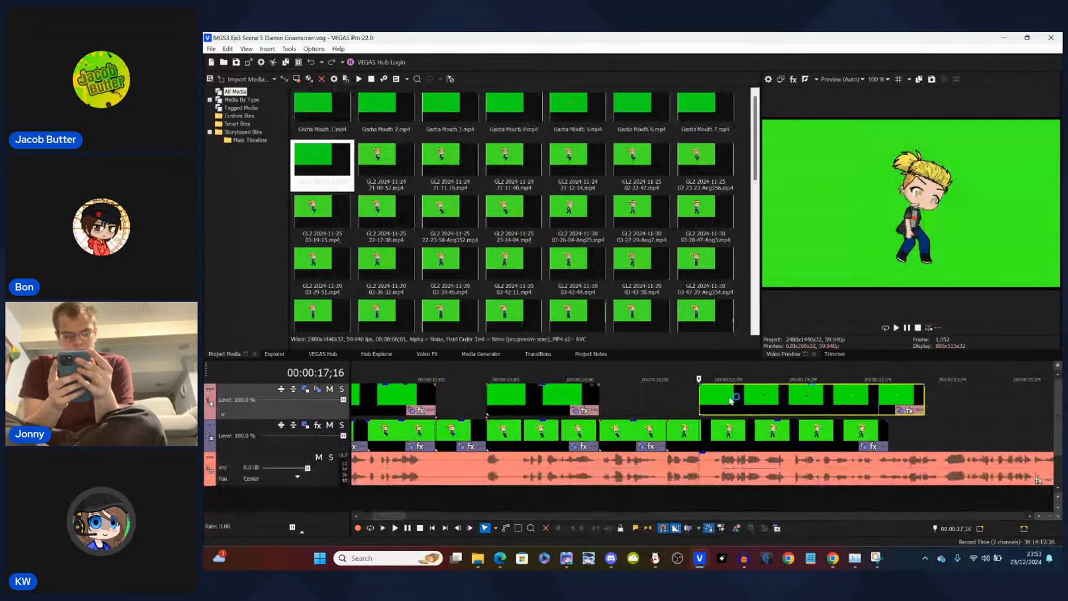
click(731, 401)
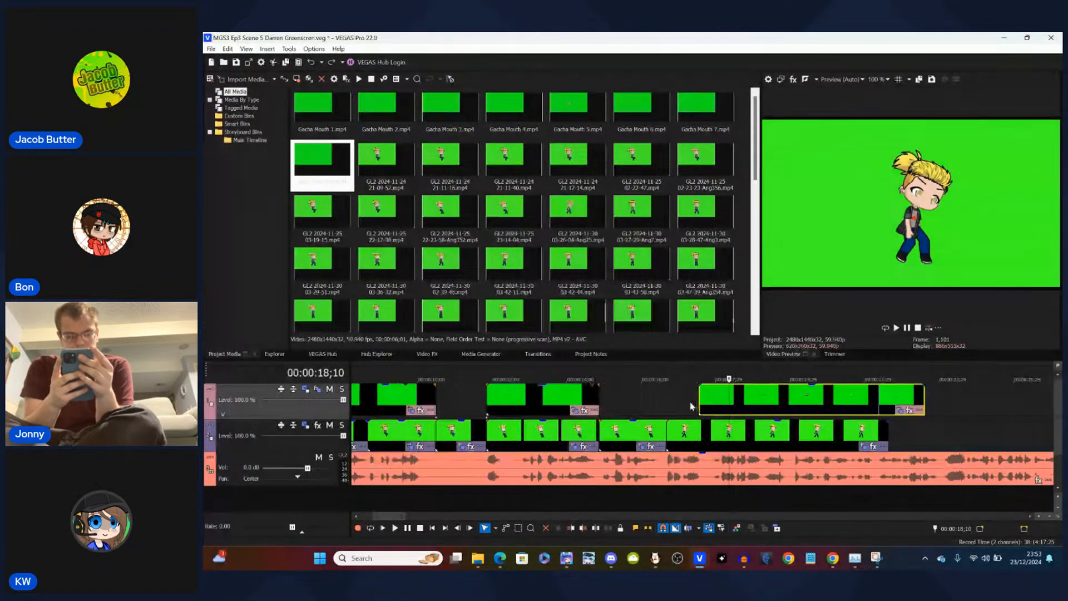
key(Delete)
right_click(309, 181)
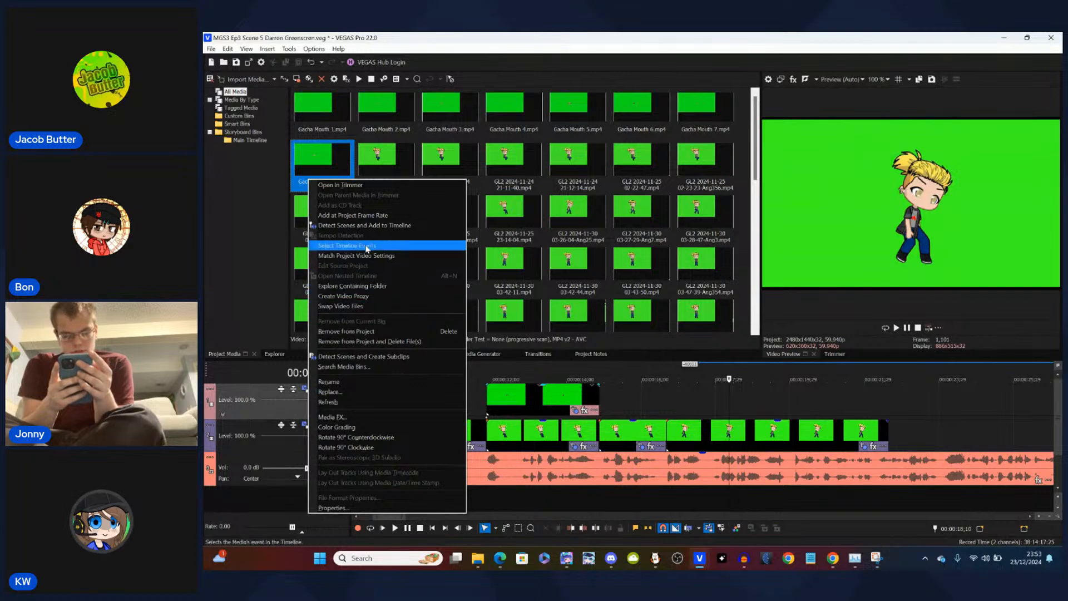
click(383, 332)
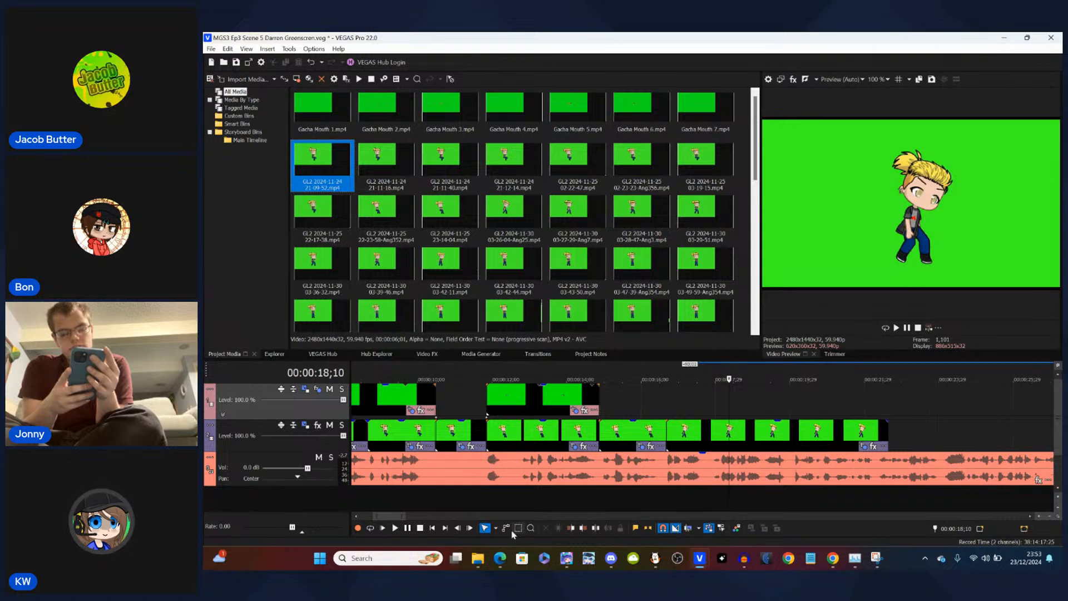
- Delete the old Gacha Mouth 8 video from the Animated Mouths folder, keeping the Captures folder open as well
mouse_move(478, 558)
mouse_move(505, 509)
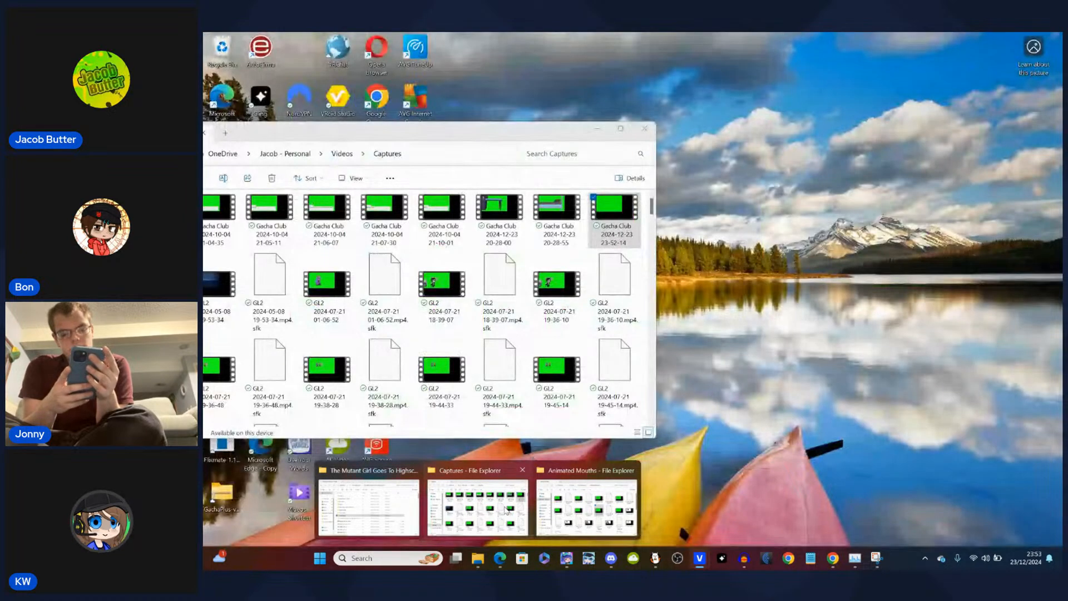
click(506, 509)
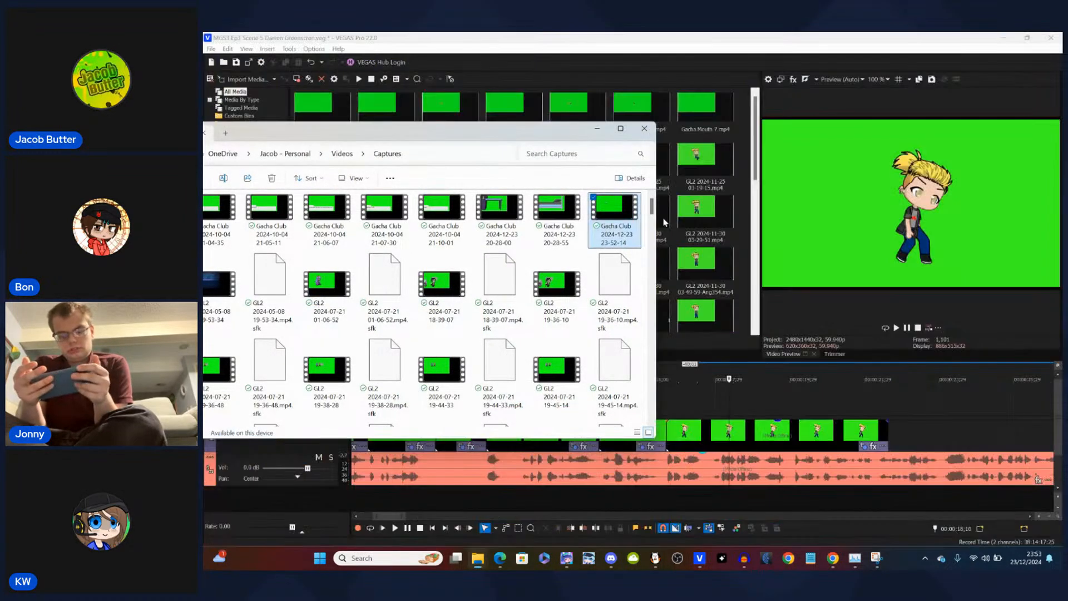
mouse_move(478, 560)
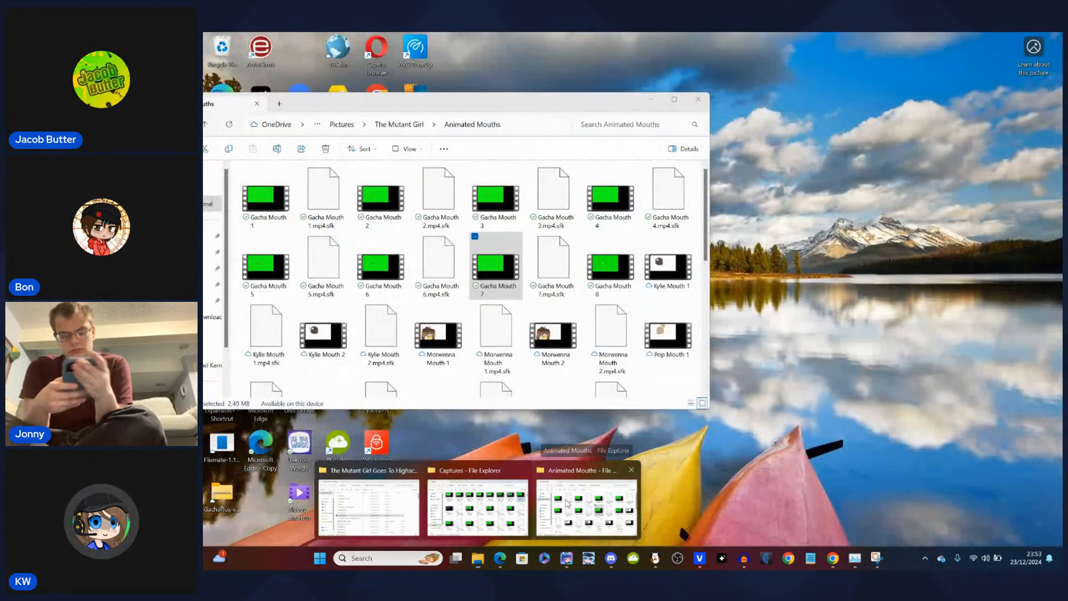
click(568, 503)
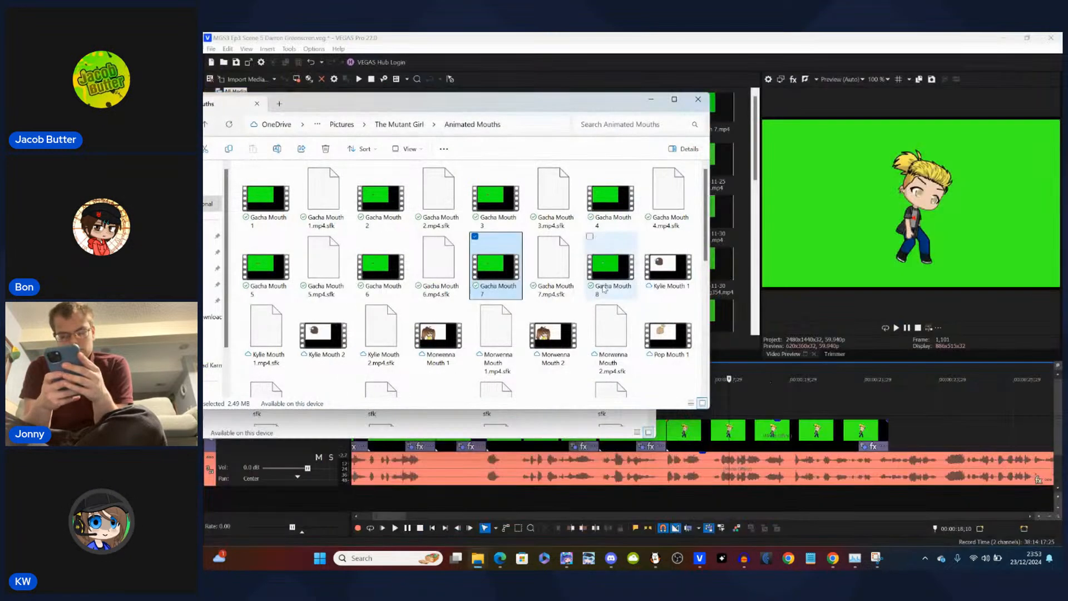
click(607, 278)
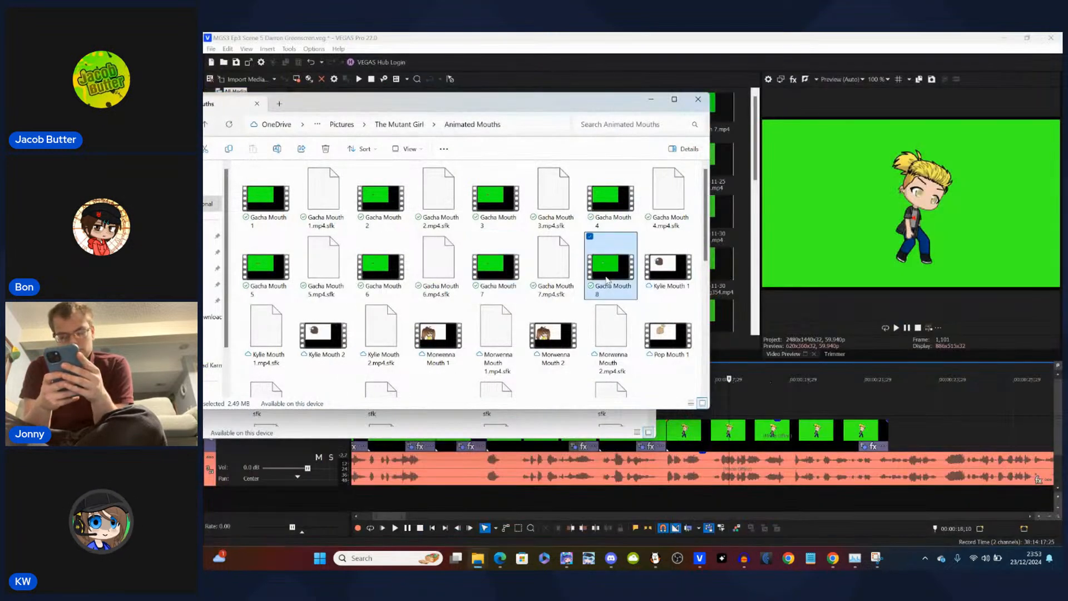
mouse_move(478, 561)
click(501, 508)
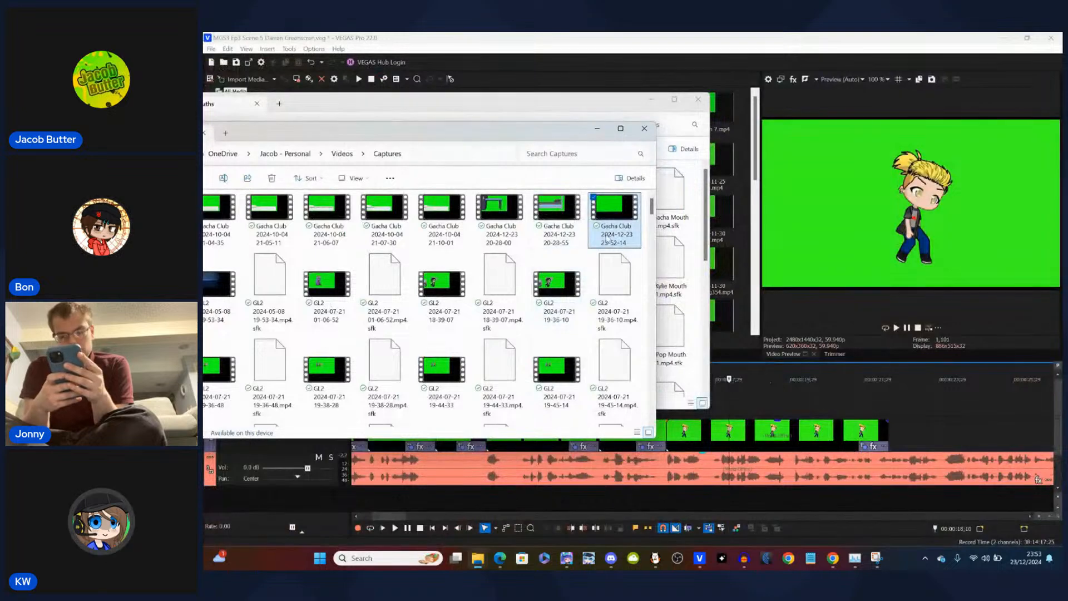
click(626, 240)
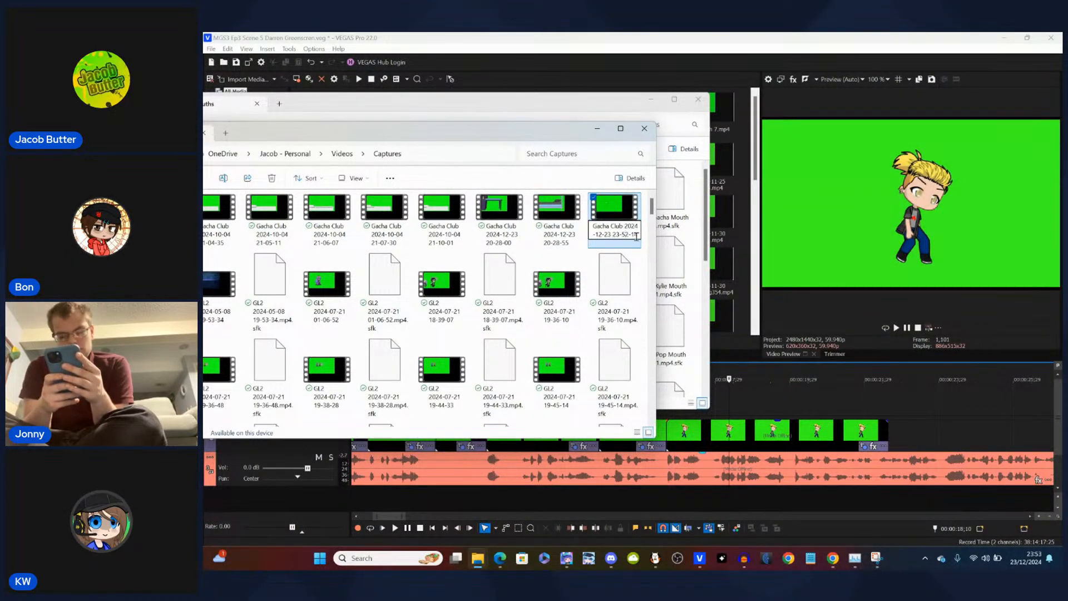
drag(633, 237, 613, 228)
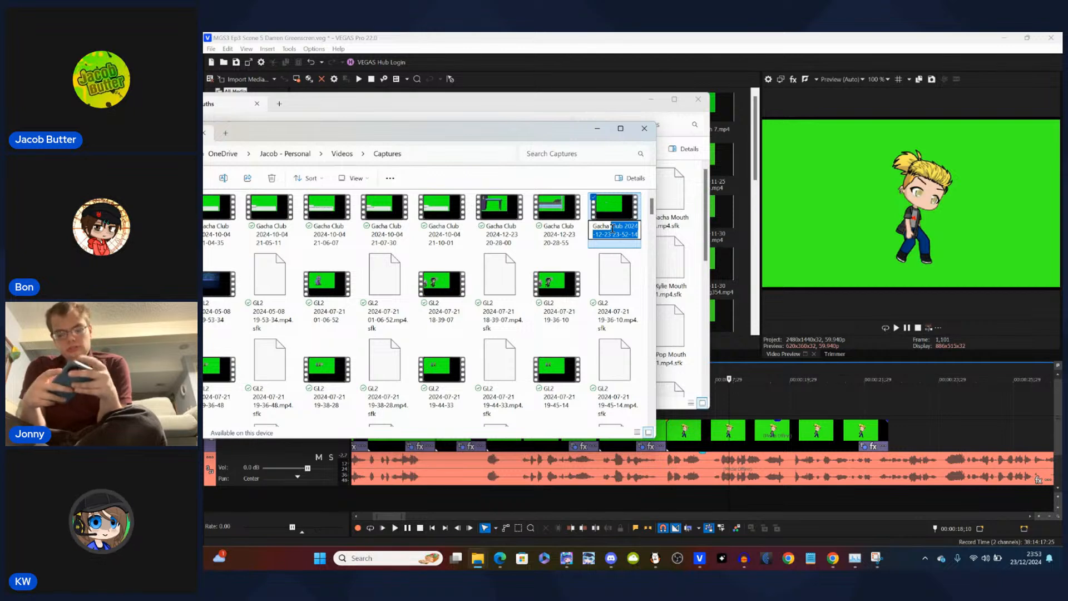
text(Mouth)
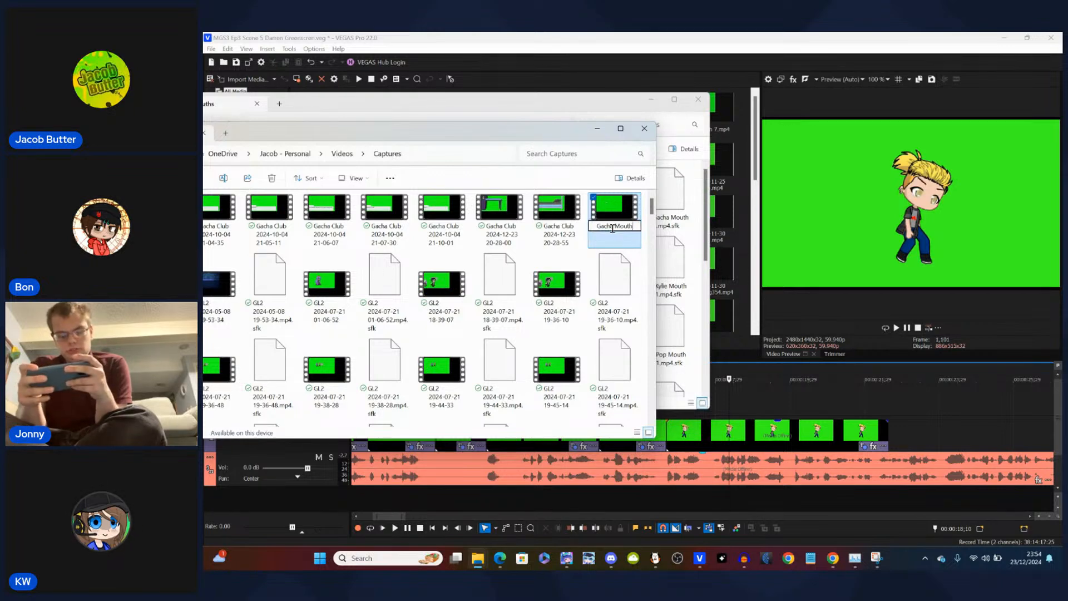
text( 8)
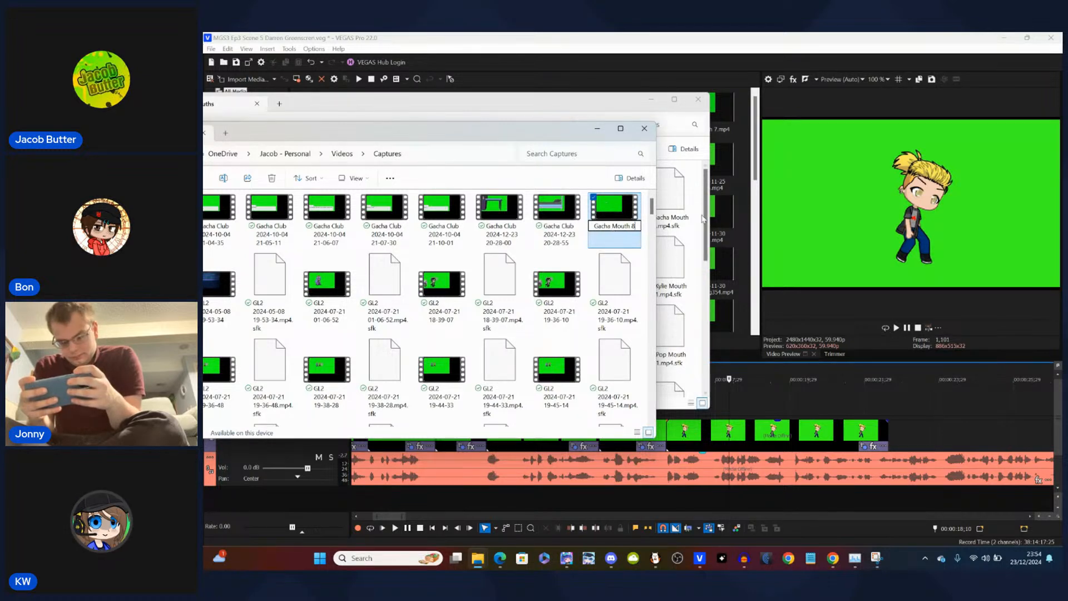
click(588, 219)
click(588, 218)
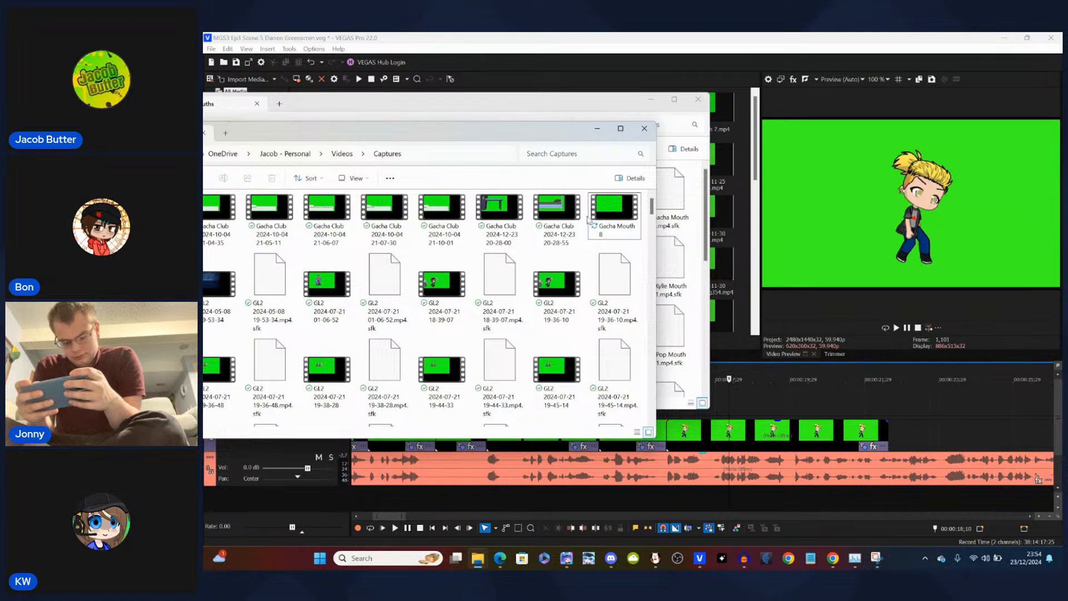
- Move the new Gacha Mouth 8 video into the Animated Mouths folder and place it on the mouth track at 00:00:18;10
click(611, 219)
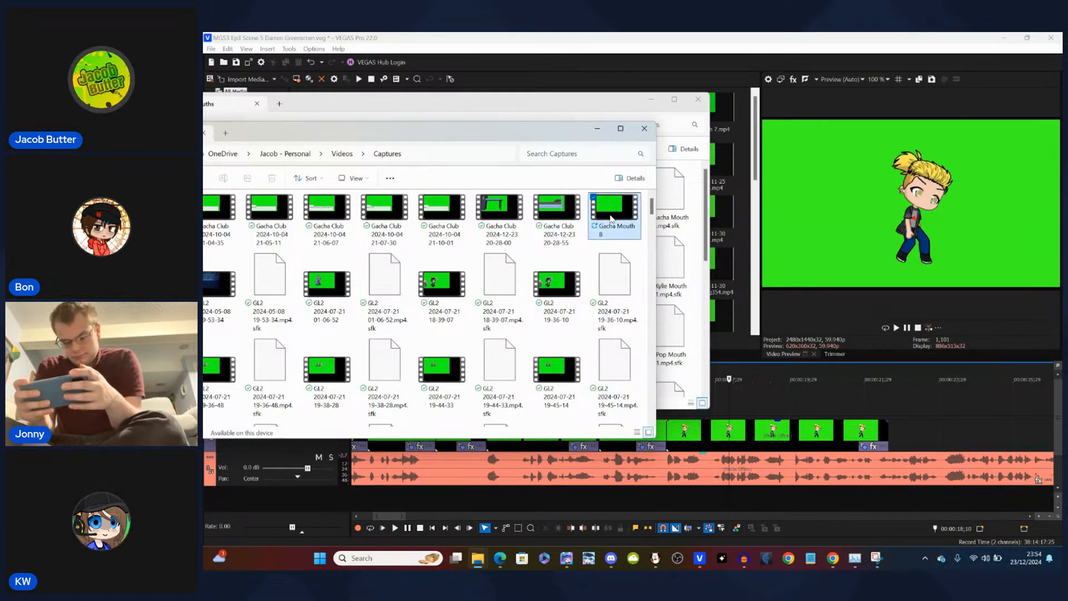
key(ctrl+x)
click(478, 558)
click(546, 508)
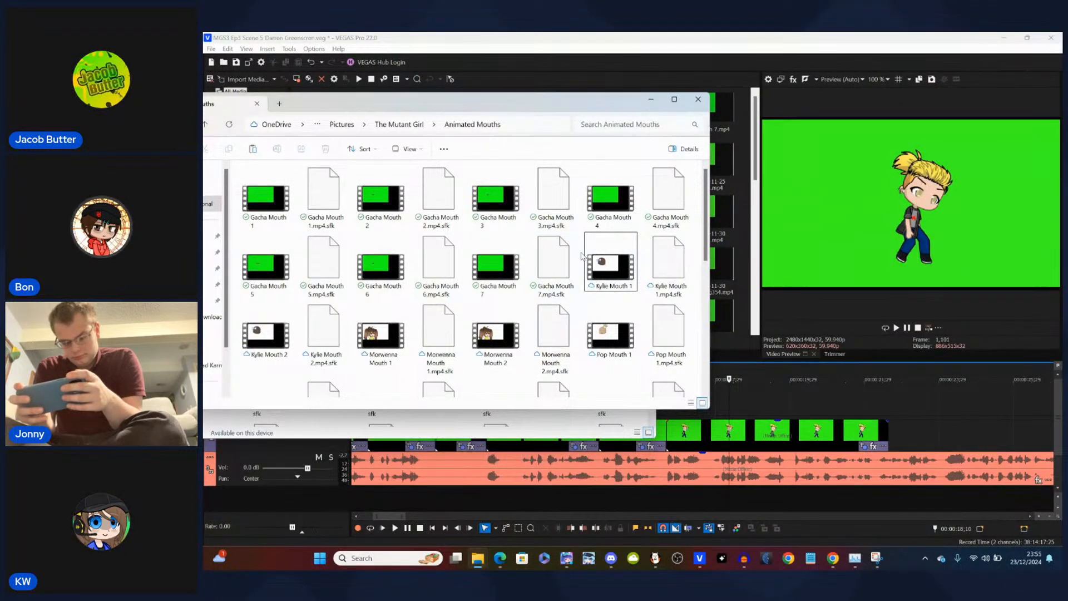
key(ctrl+v)
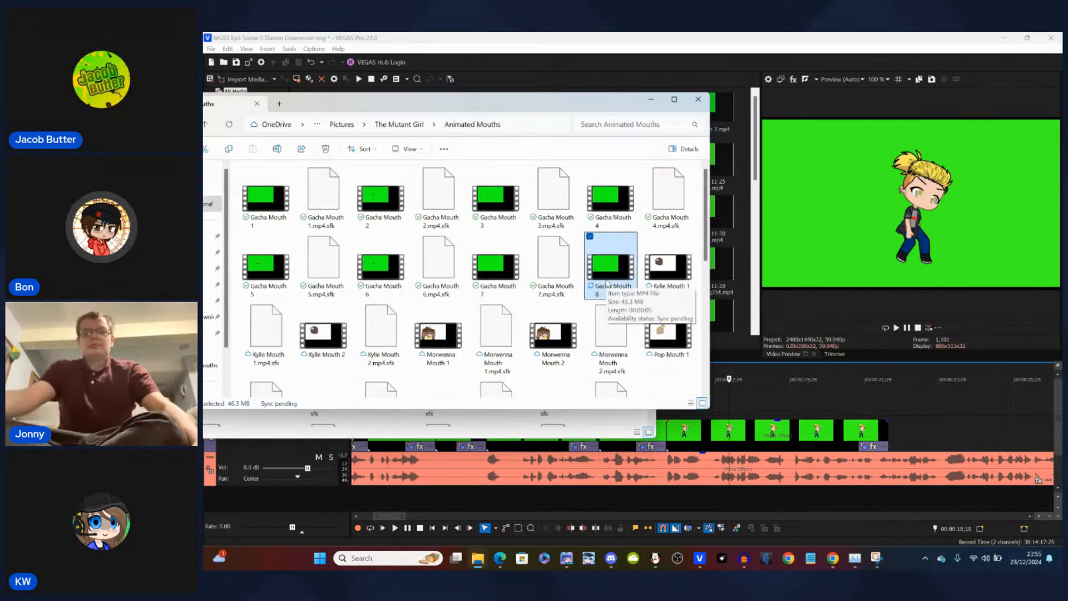
drag(608, 283, 730, 395)
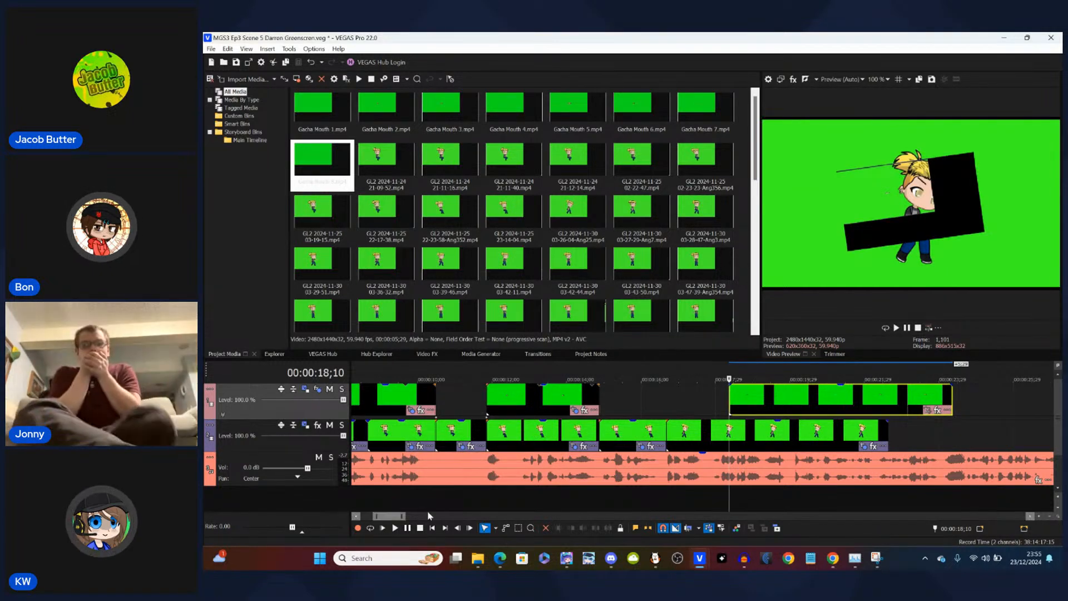
- Copy the mouth clip at 00:00:57;26 and paste its event attributes onto the new Gacha Mouth 8 clip
drag(393, 517, 457, 512)
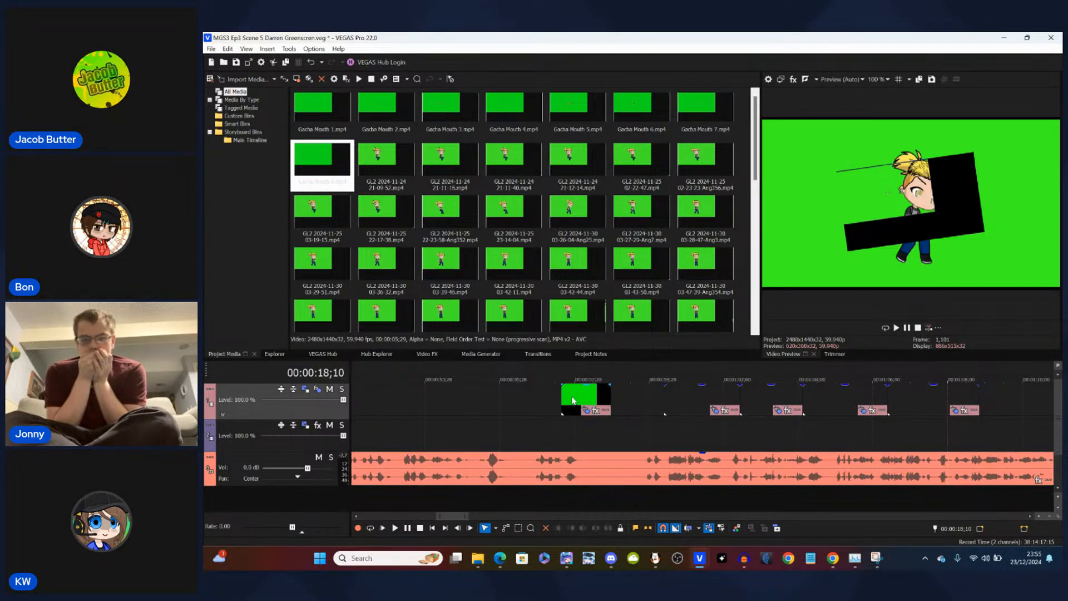
click(572, 396)
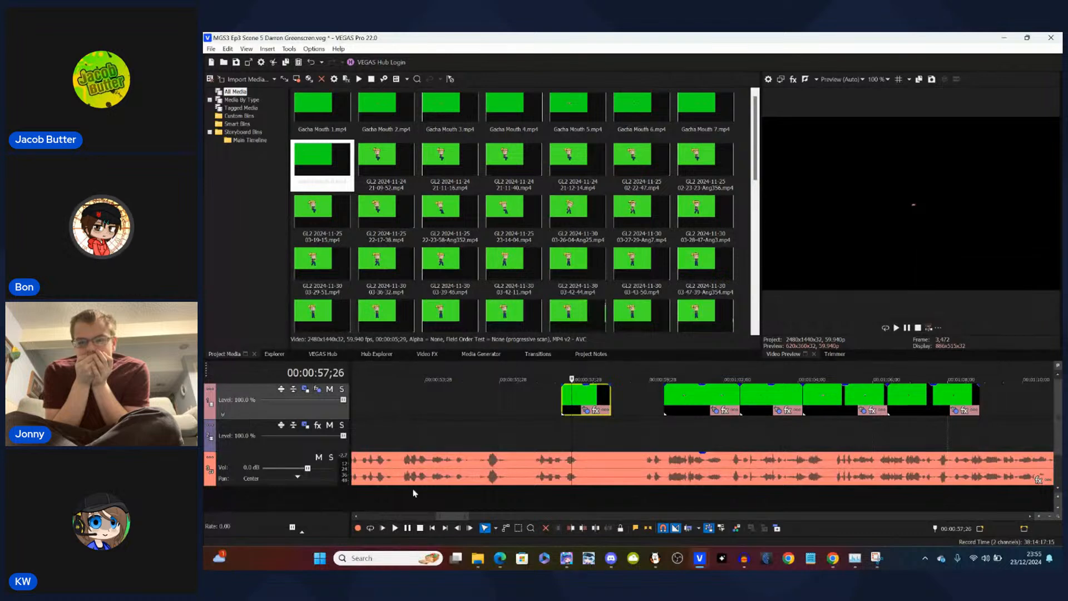
drag(460, 521, 405, 519)
click(491, 403)
right_click(513, 401)
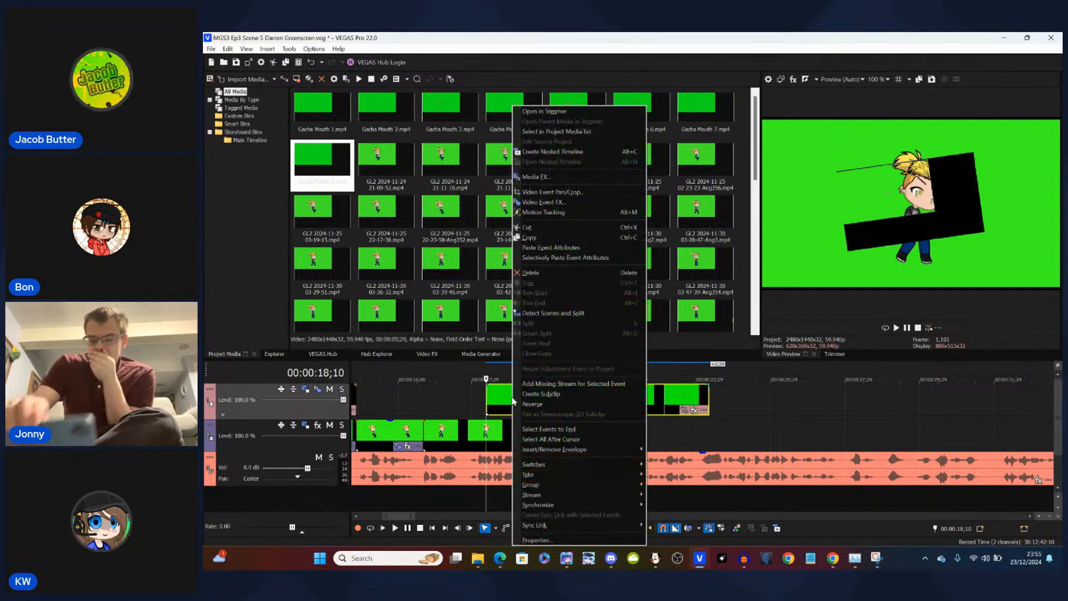
click(562, 248)
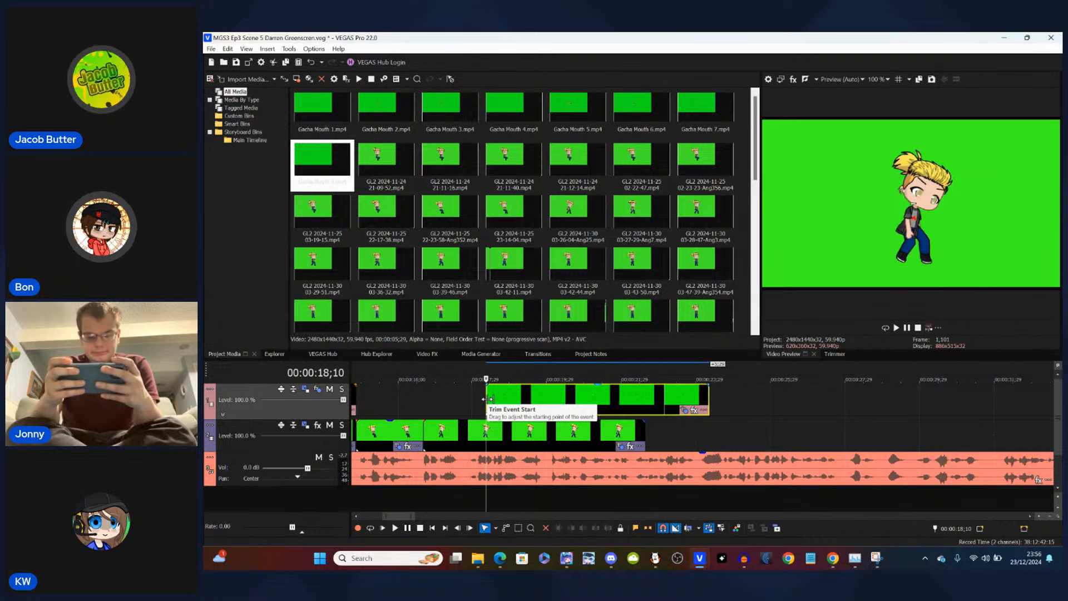
- Open Track Motion for the mouth track and add a position keyframe at 00:00:14;26, the end of the second mouth clip
click(305, 389)
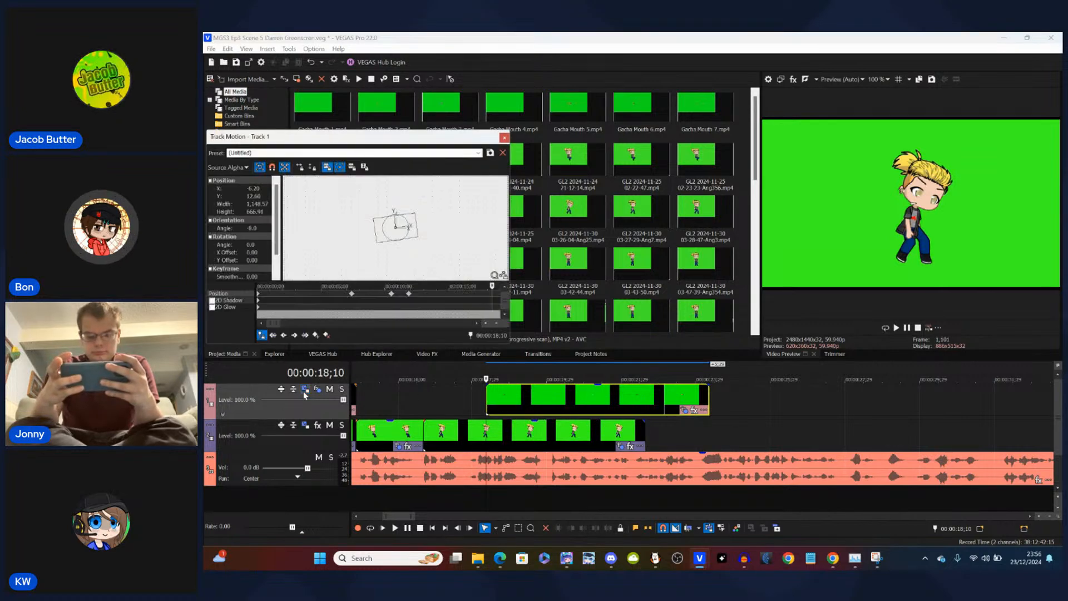
click(453, 395)
scroll(453, 399, down, 5)
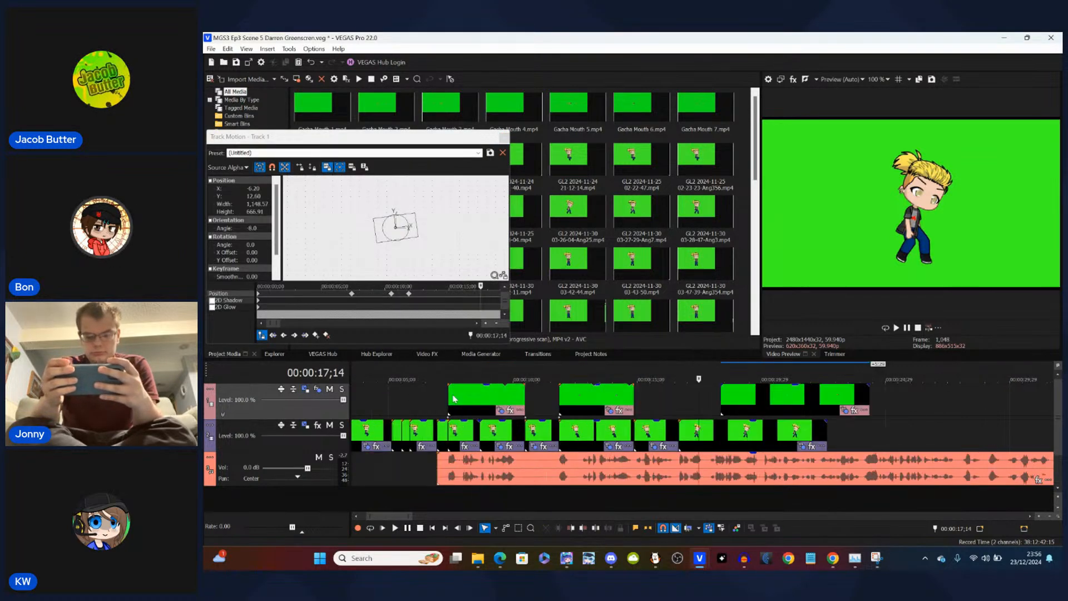
click(537, 396)
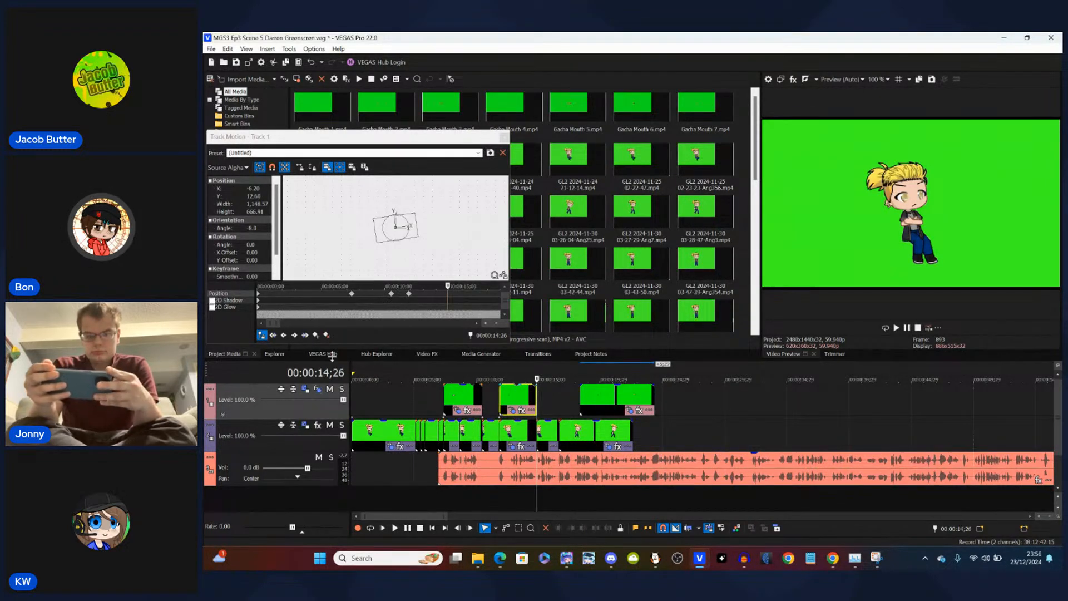
click(316, 336)
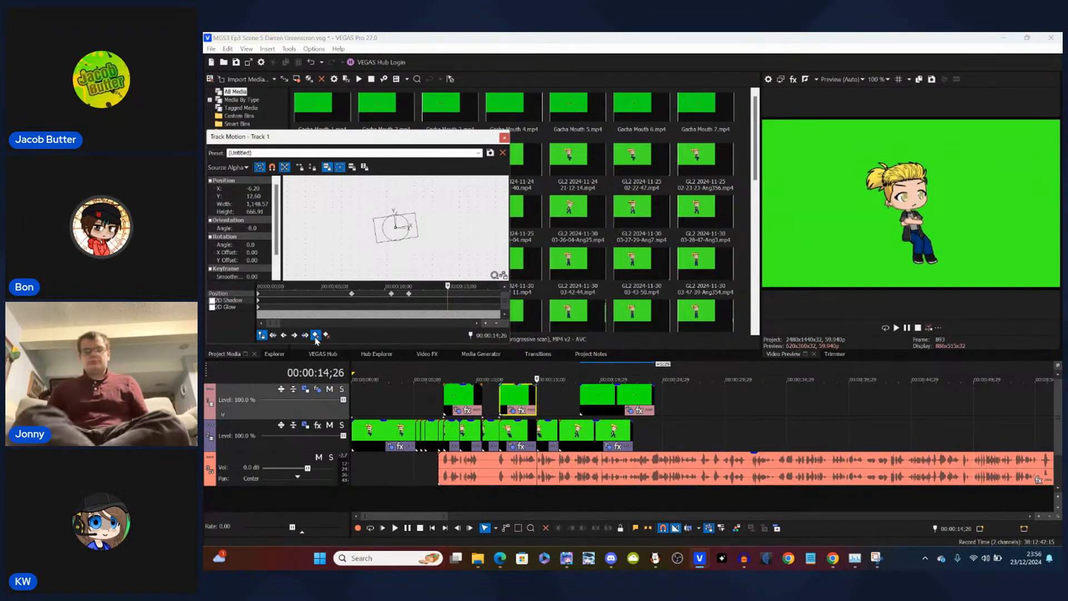
- Set the mouth track's orientation angle to 25 at 00:00:18;10 and zoom the video preview to 800%
click(581, 399)
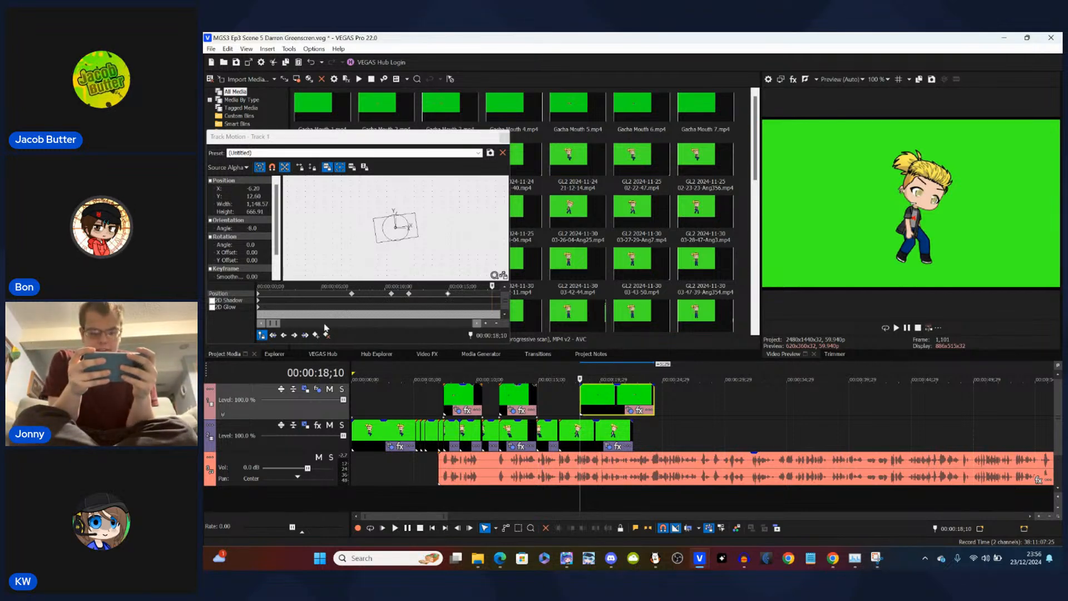
click(258, 228)
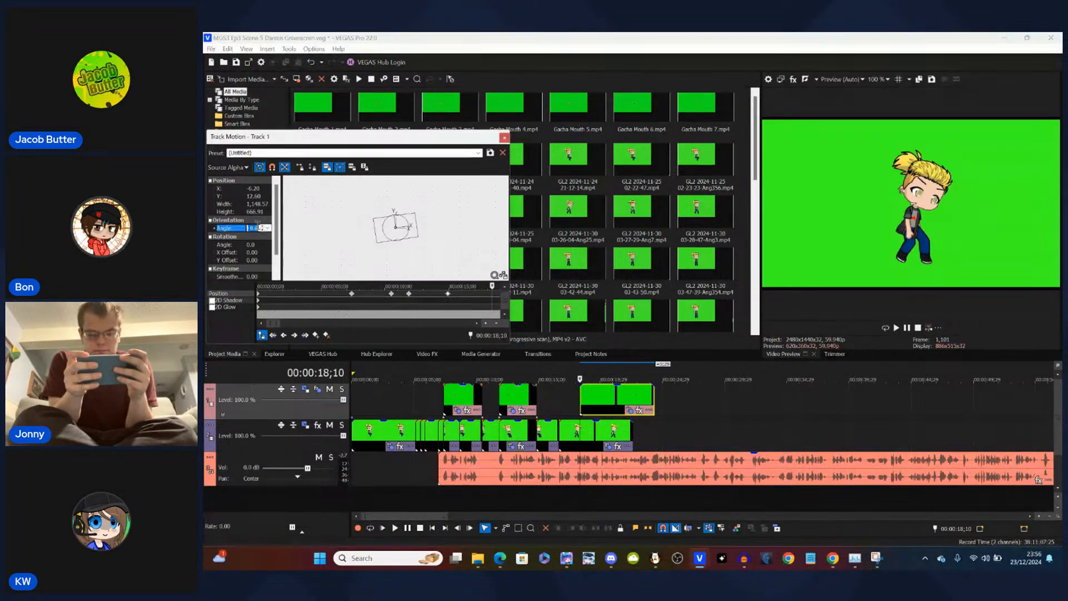
text(25)
key(Return)
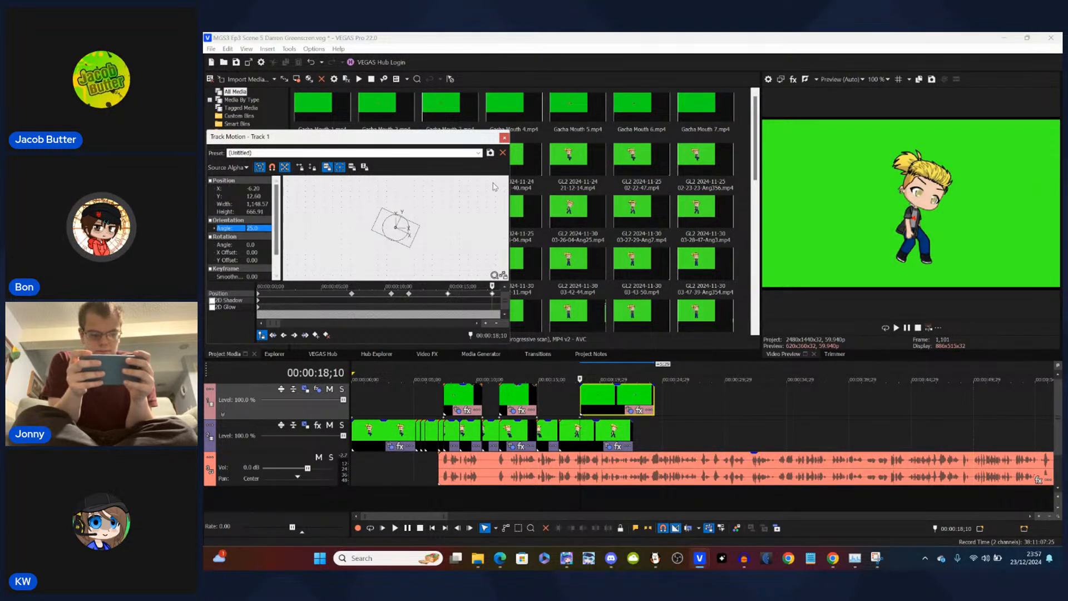
click(890, 82)
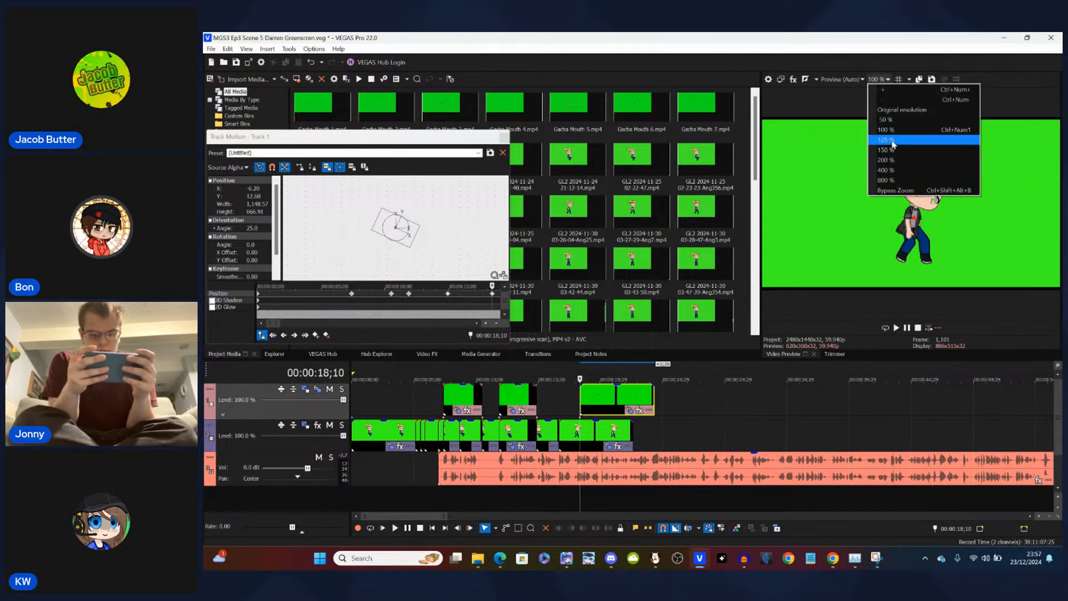
click(890, 180)
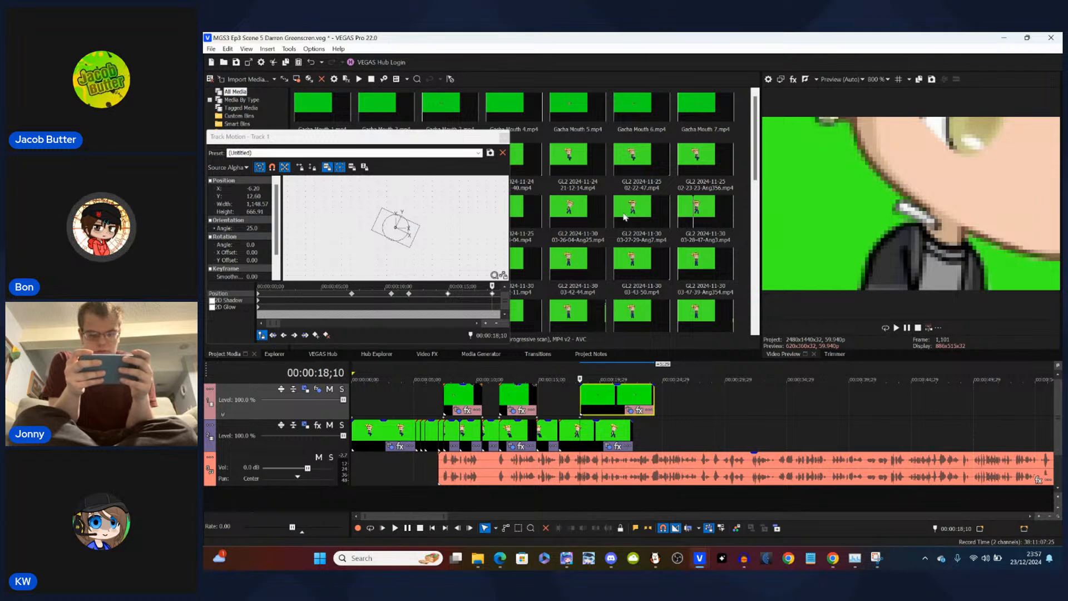
- Nudge the mouth track horizontally toward the character's face at 00:00:18;10 until its X position is 76.61
click(403, 234)
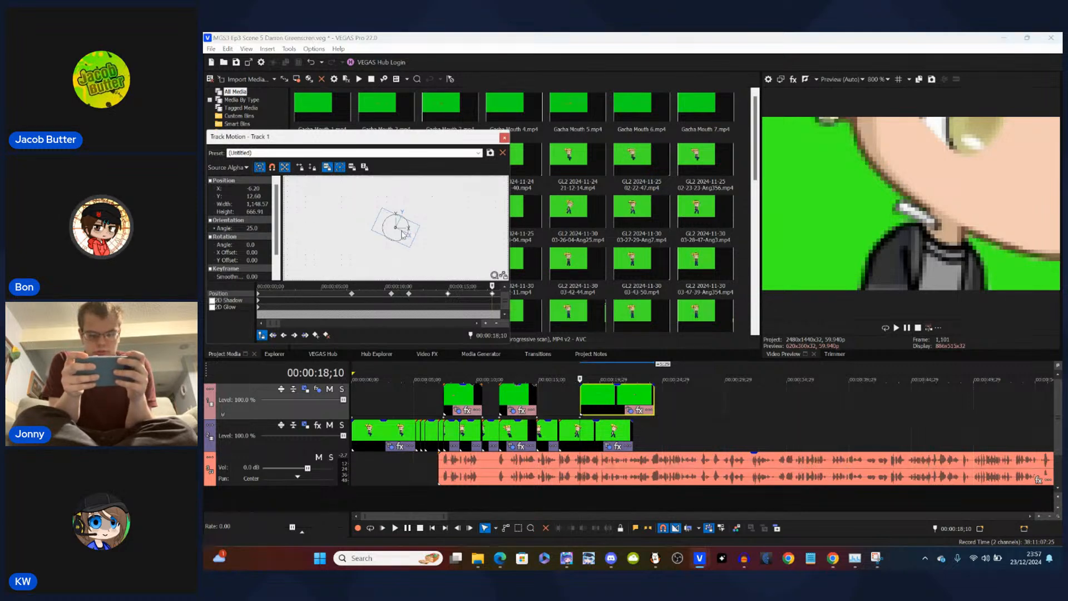
key(Right)
key(Right)
key(Right)
key(Right)
key(Right)
key(Right)
key(Right)
key(Right)
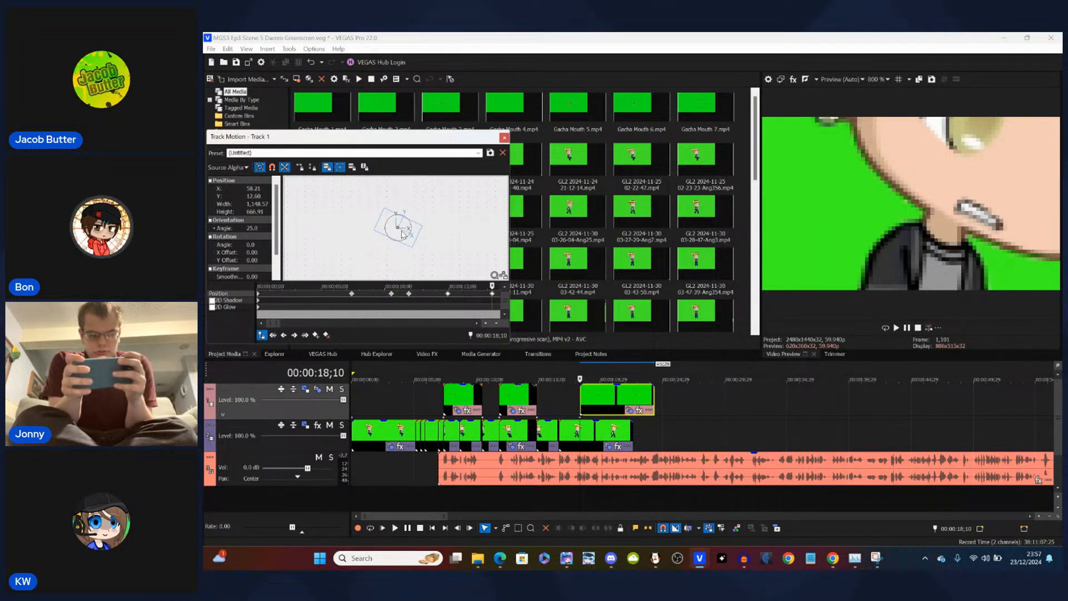
key(Right)
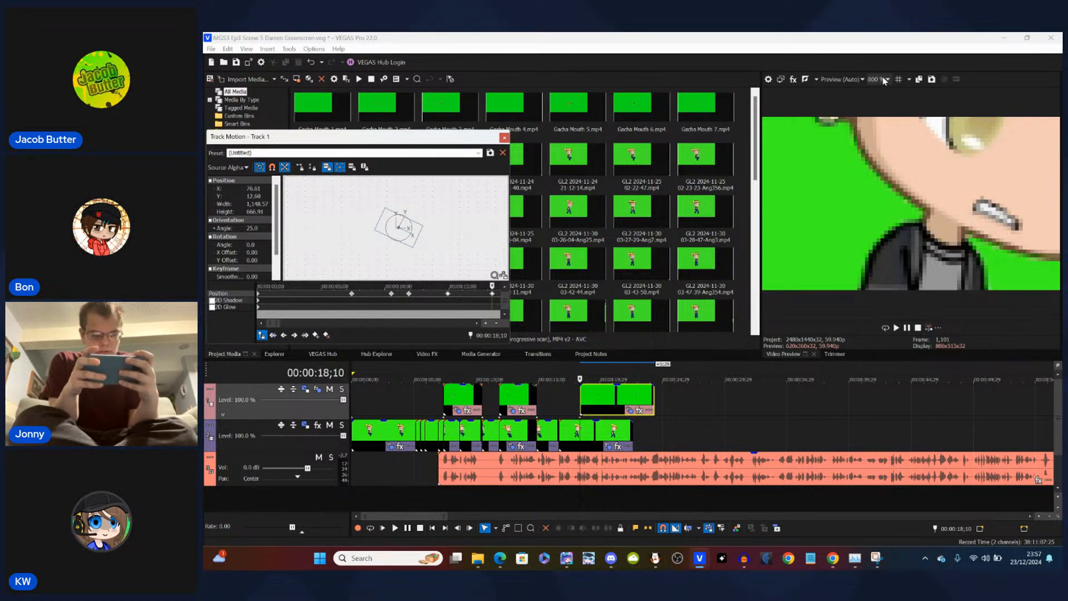
- Step through the first frames of the Gacha Mouth 8 clip to check the mouth placement, and return the preview zoom to 100%
click(579, 395)
key(Right)
key(Right)
key(Right)
key(Right)
key(Right)
key(Right)
key(Right)
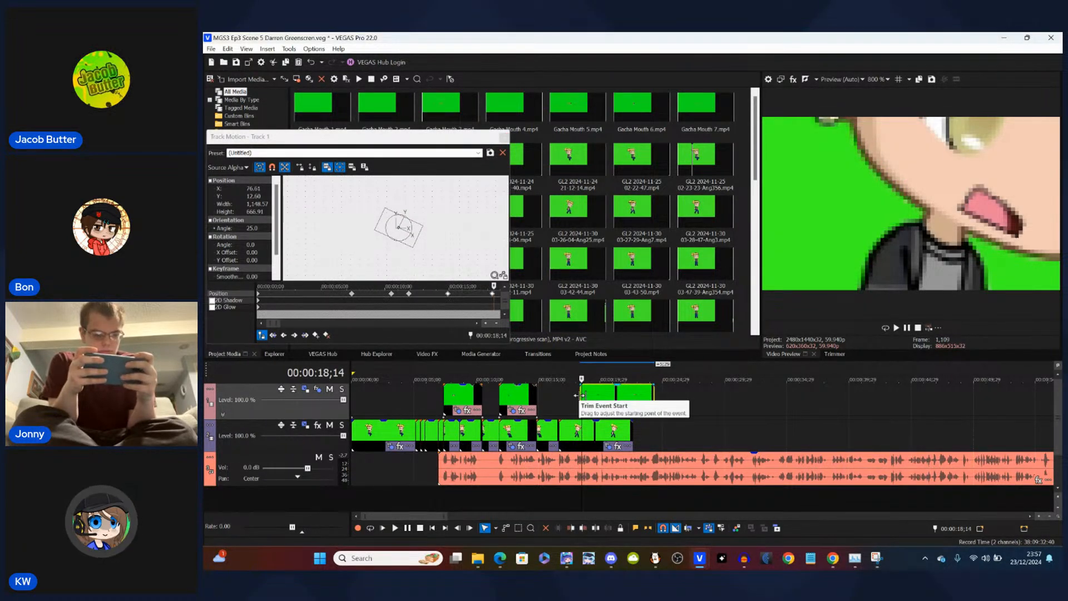
click(579, 395)
click(889, 81)
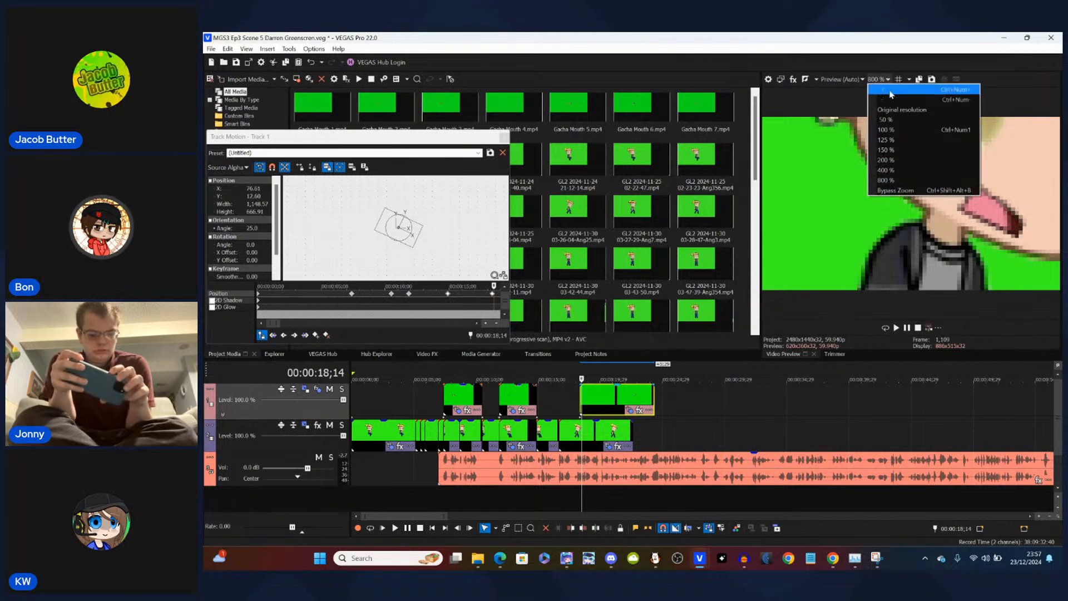
click(893, 125)
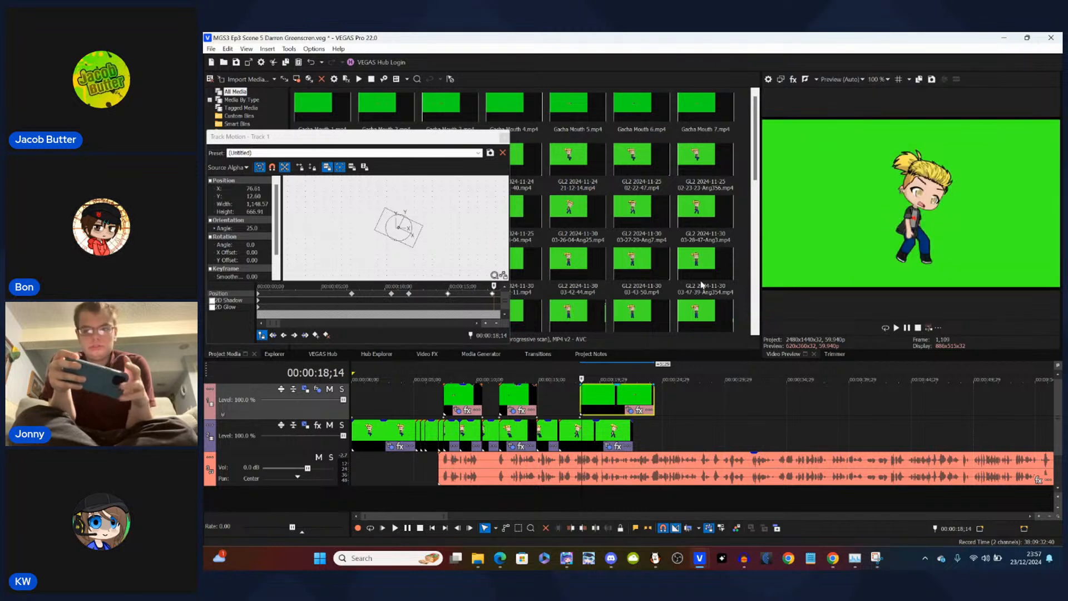
- Compare the mouth placement at the third mouth clip's start with earlier frames at 00:00:15;25 and 00:00:13;11, keeping the preview at 100%
click(580, 398)
key(Right)
key(Right)
key(Right)
key(Right)
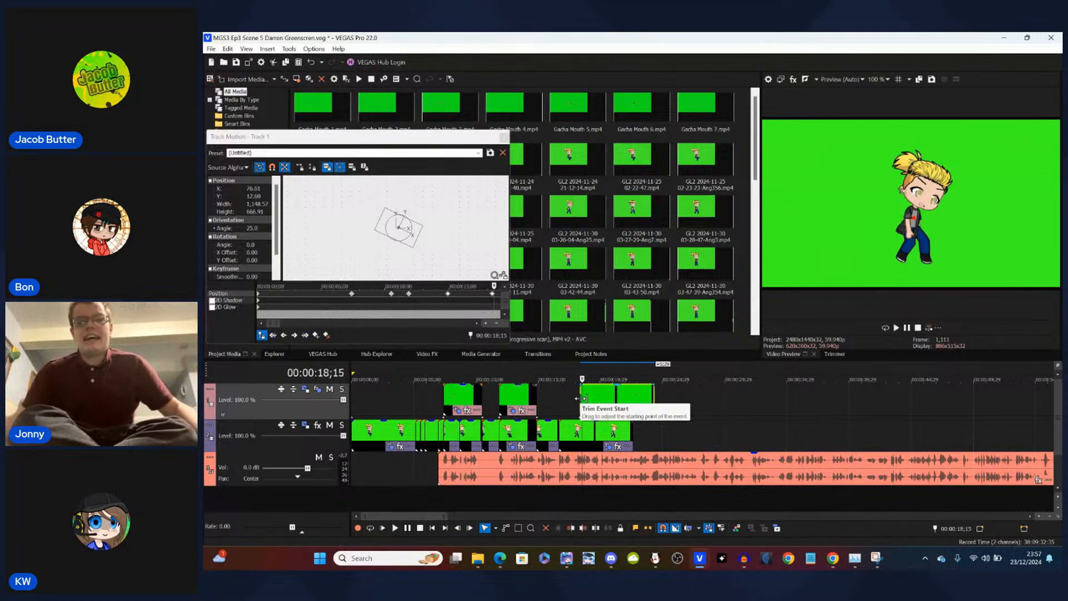
key(Right)
key(Right)
key(Right)
click(549, 406)
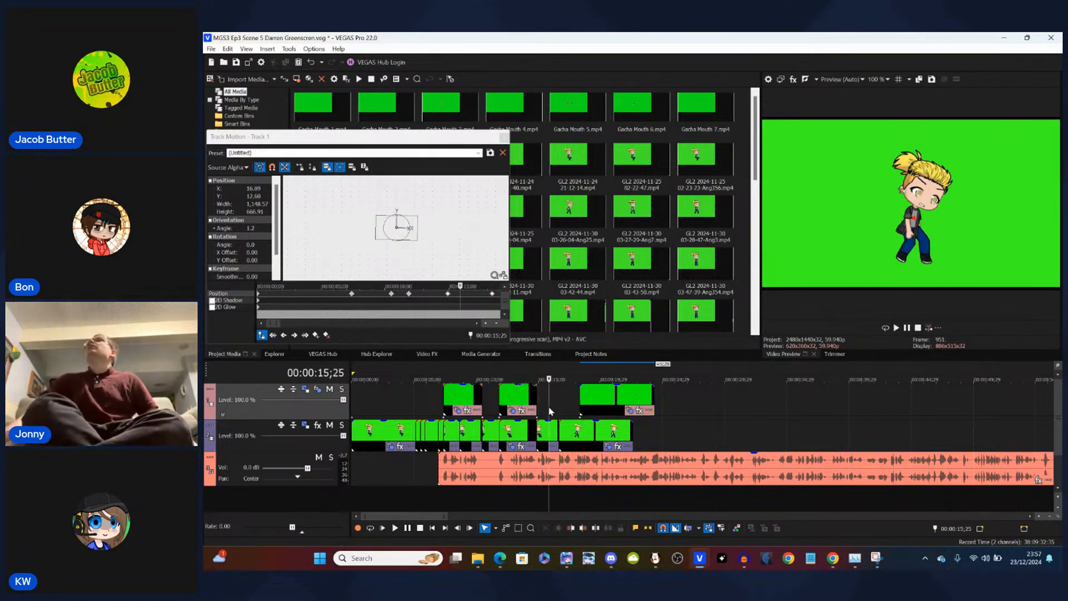
click(581, 397)
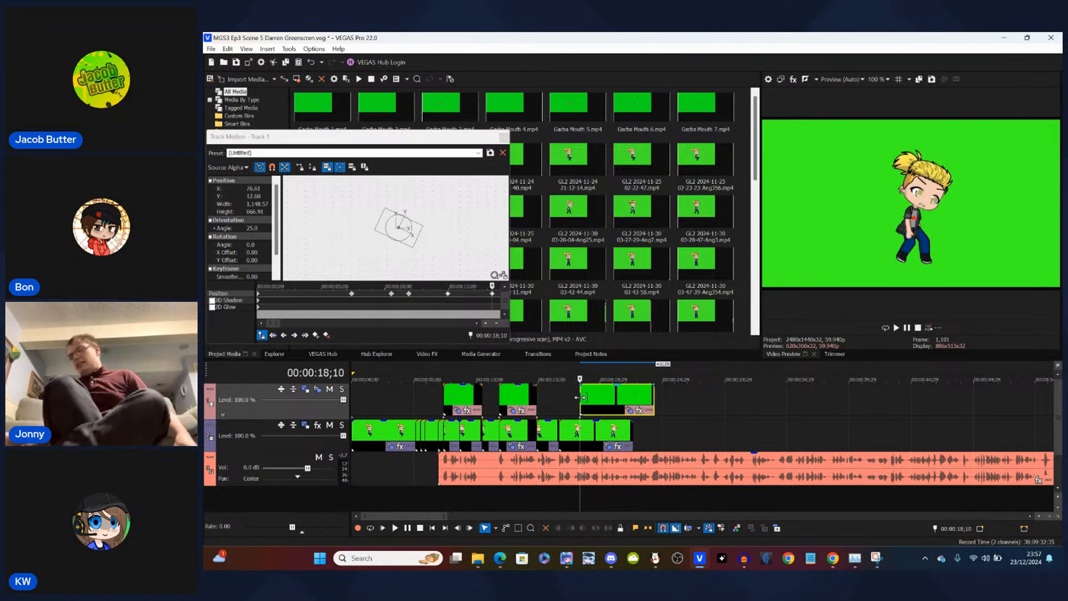
click(517, 394)
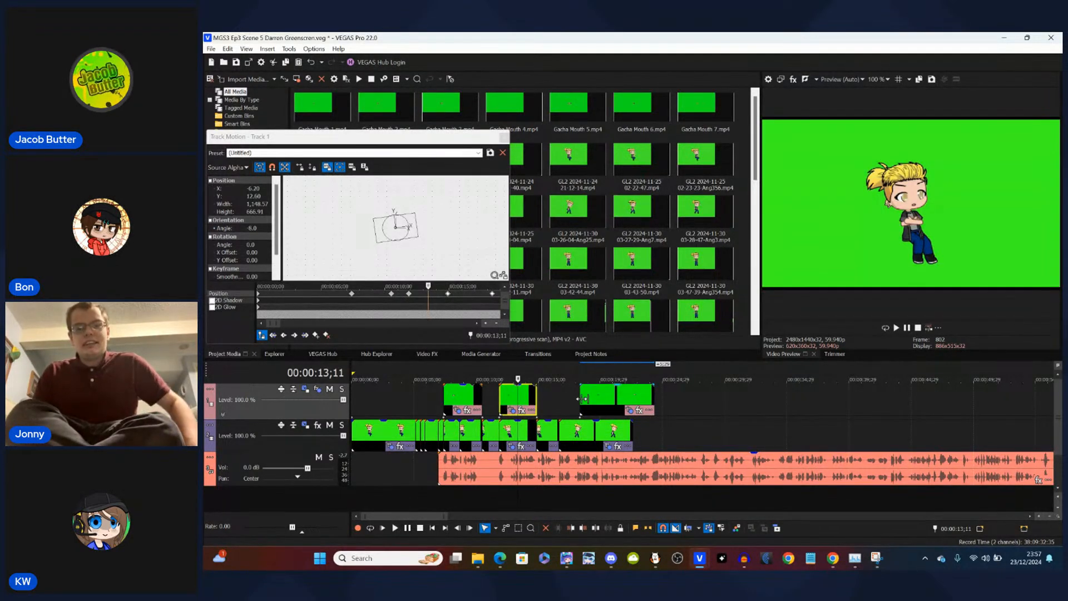
click(581, 399)
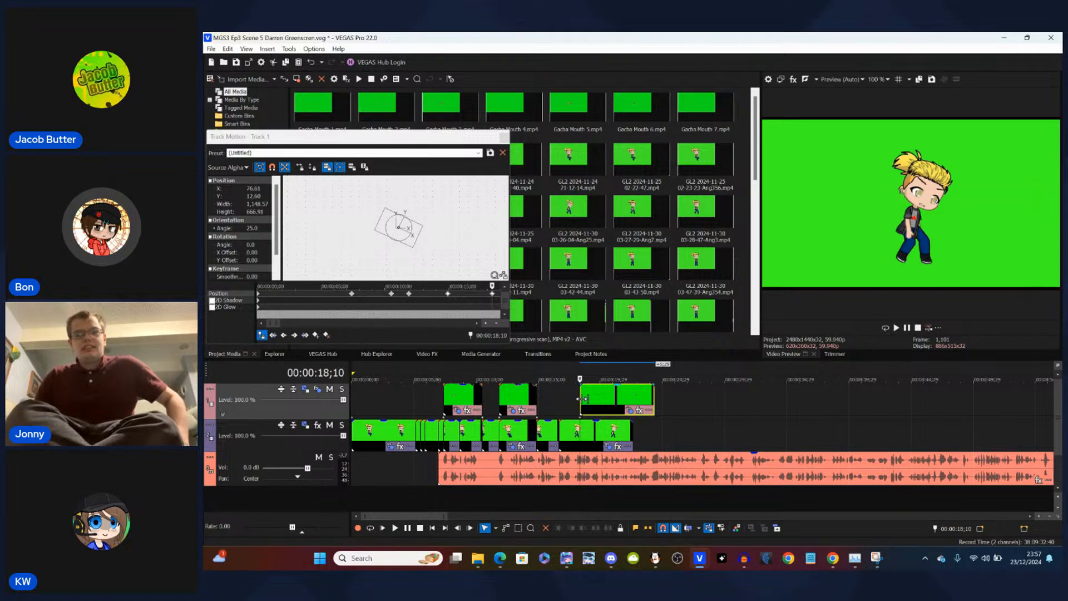
click(889, 82)
click(887, 128)
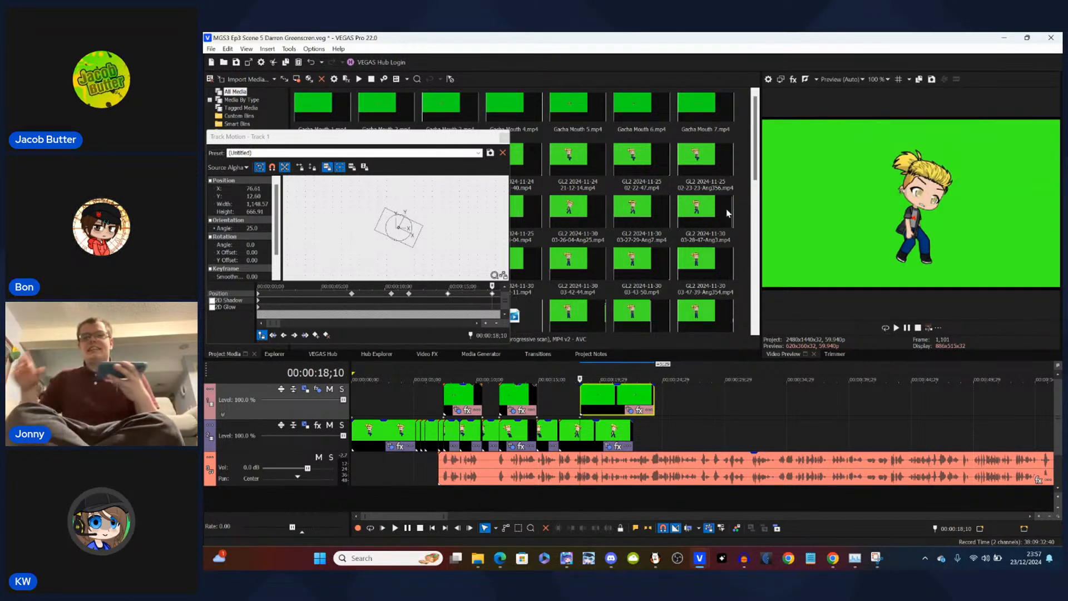
- Set the mouth track's position at 00:00:18;10 to X 81.60 and Y 15.60 using an 800% preview, and restore the preview to 100%
click(880, 79)
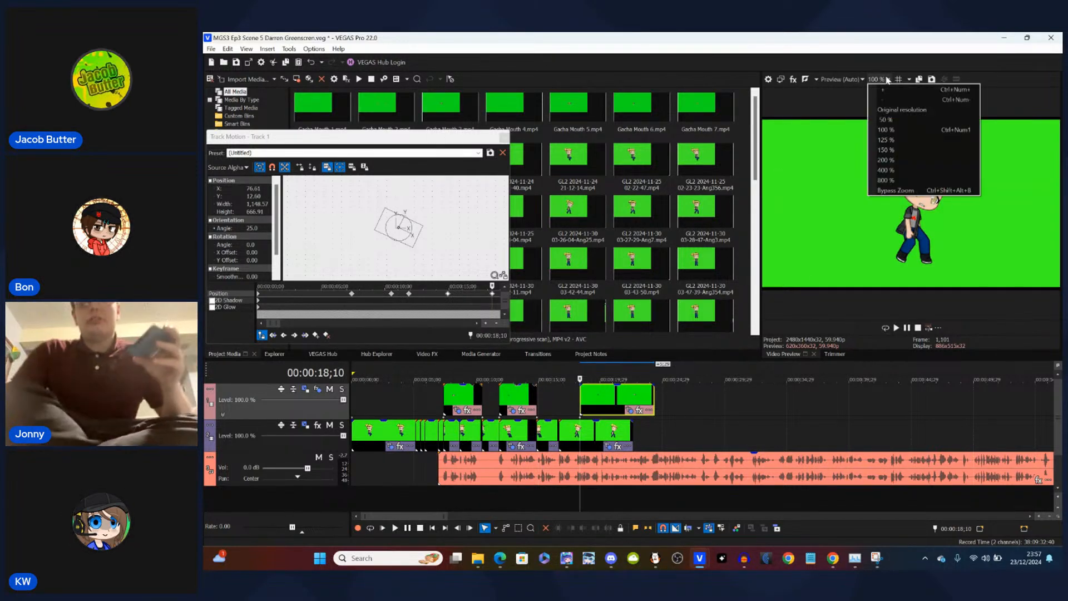
click(885, 180)
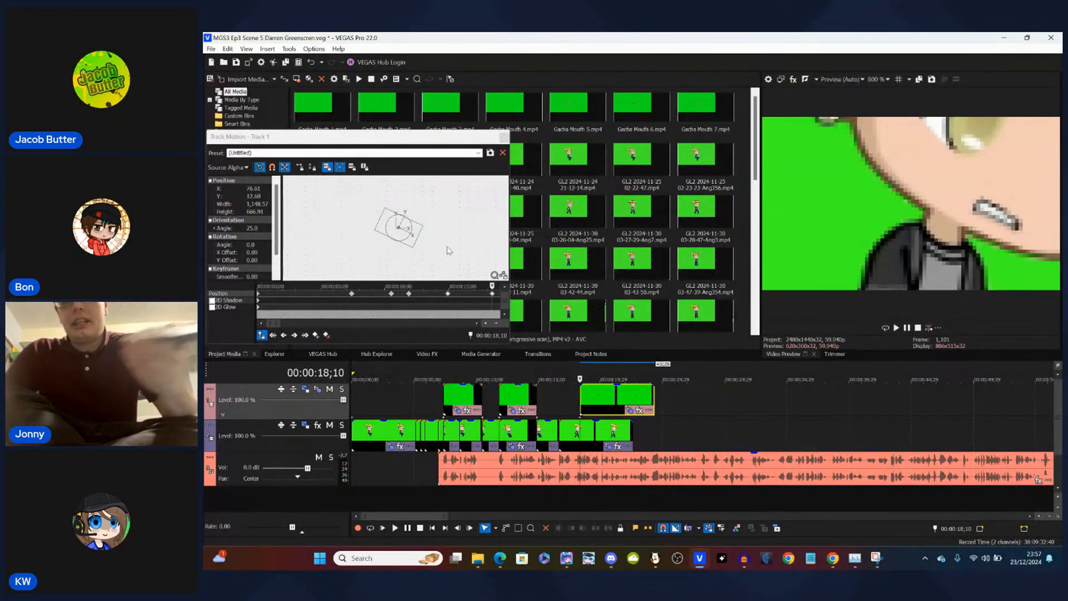
click(398, 224)
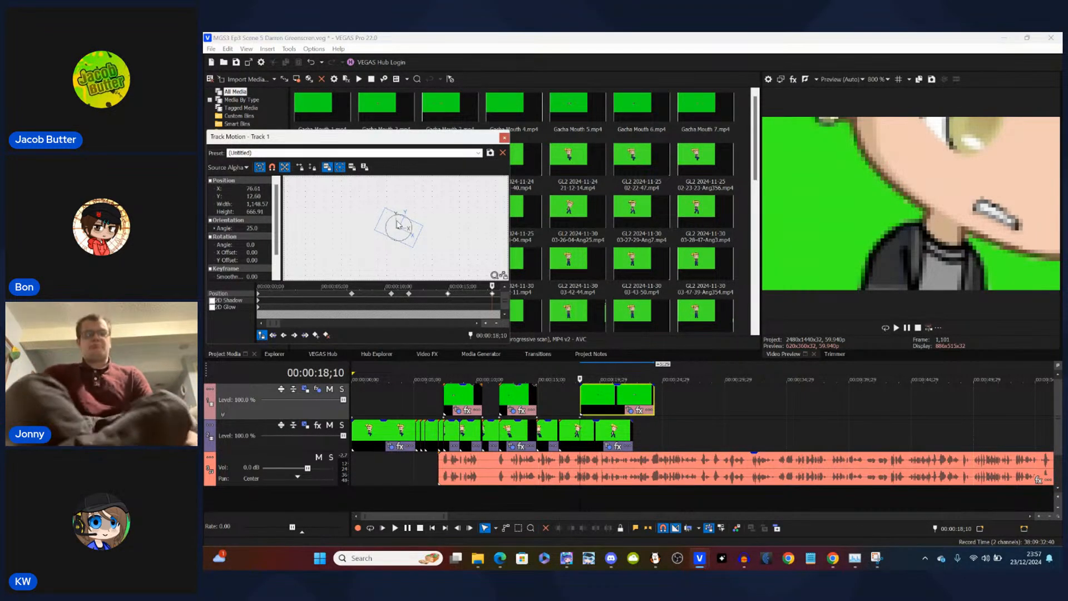
key(Right)
key(Up)
key(Down)
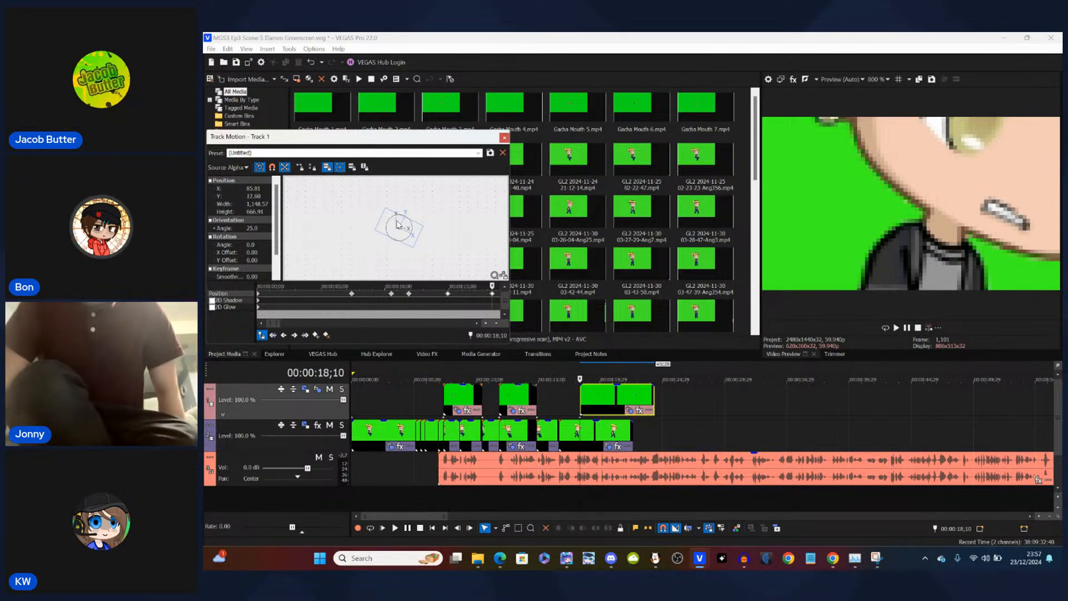
key(Left)
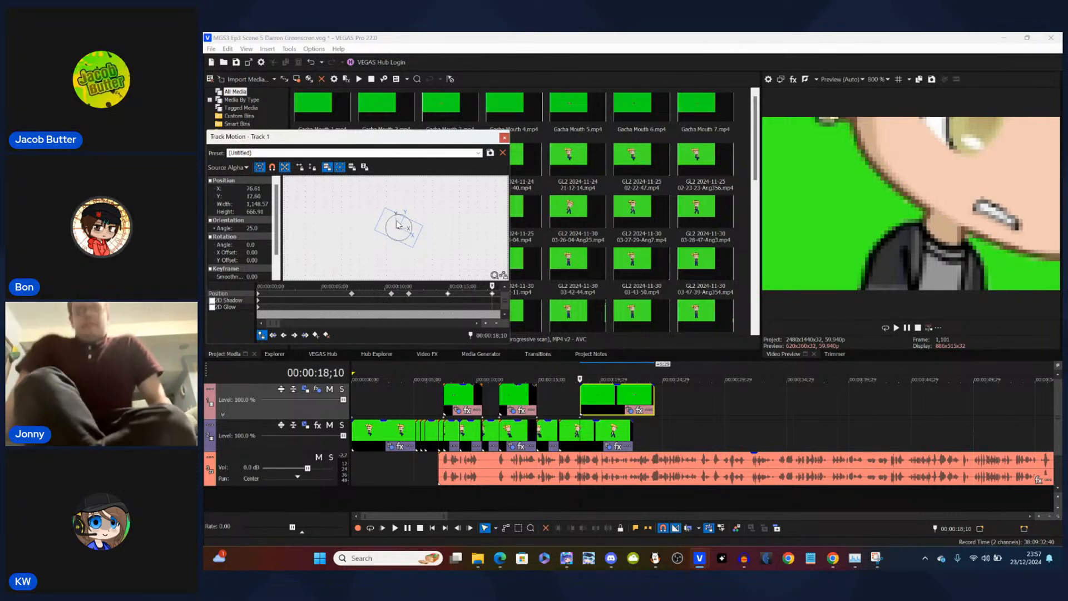
double_click(255, 195)
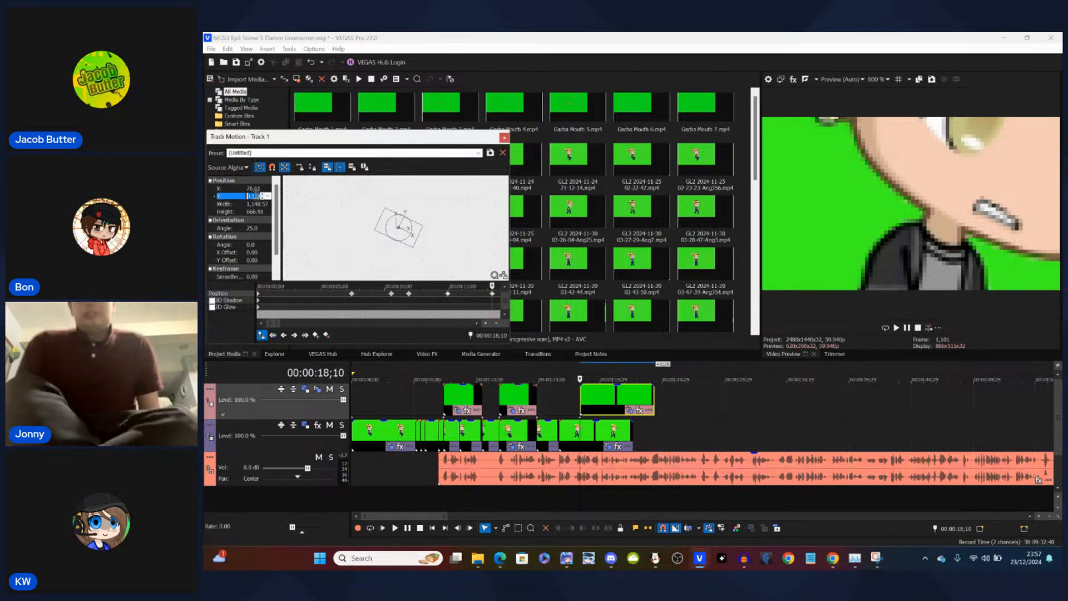
double_click(254, 188)
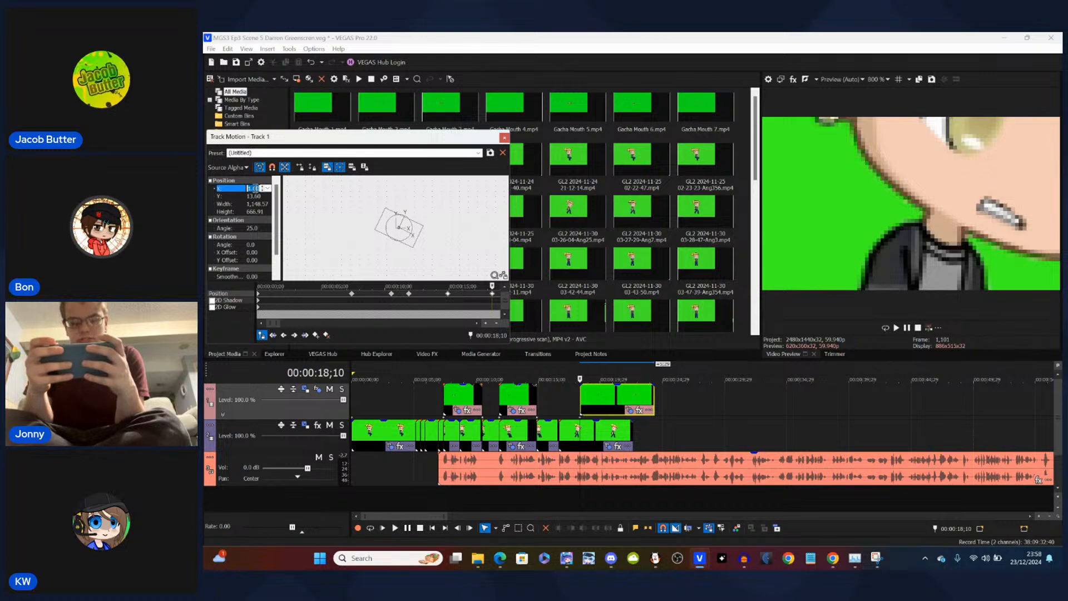
double_click(257, 196)
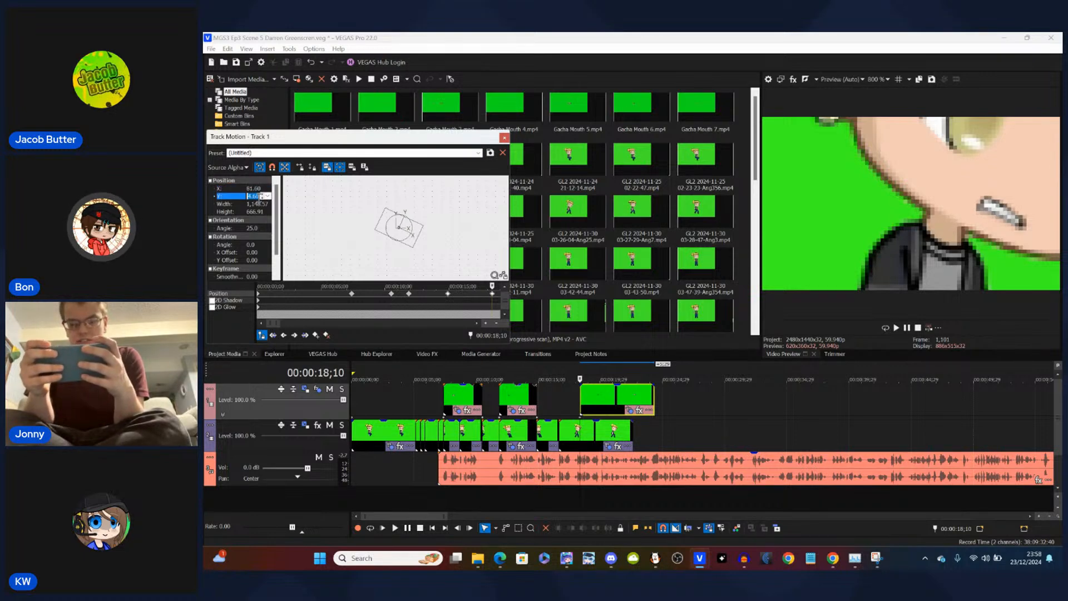
click(883, 80)
click(884, 132)
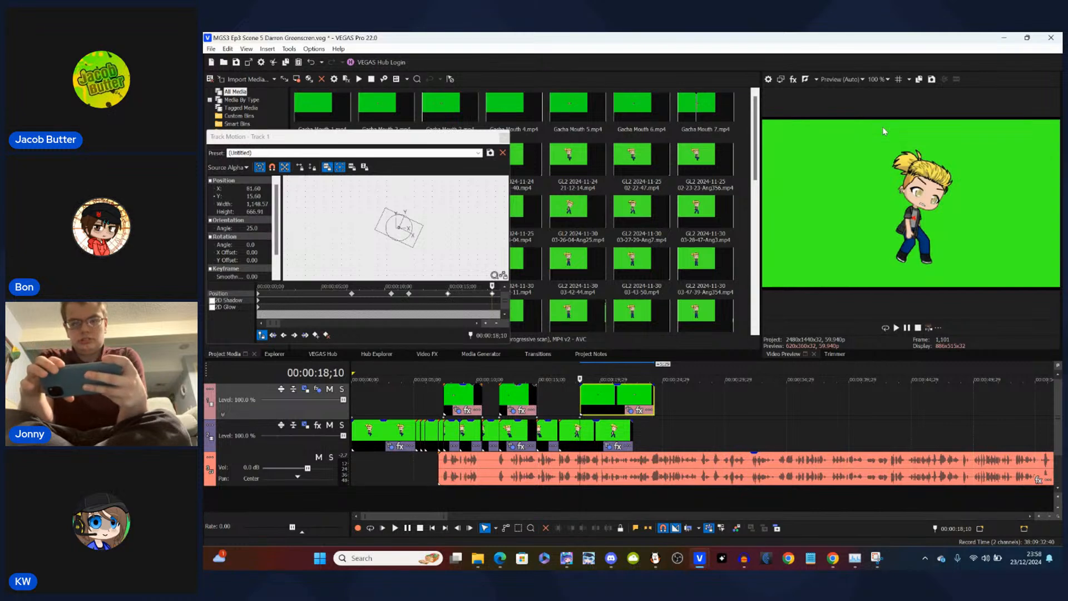
- Move the mouth track's position keyframe from the clip start to 00:00:18;25 and zoom in on the timeline there
click(586, 407)
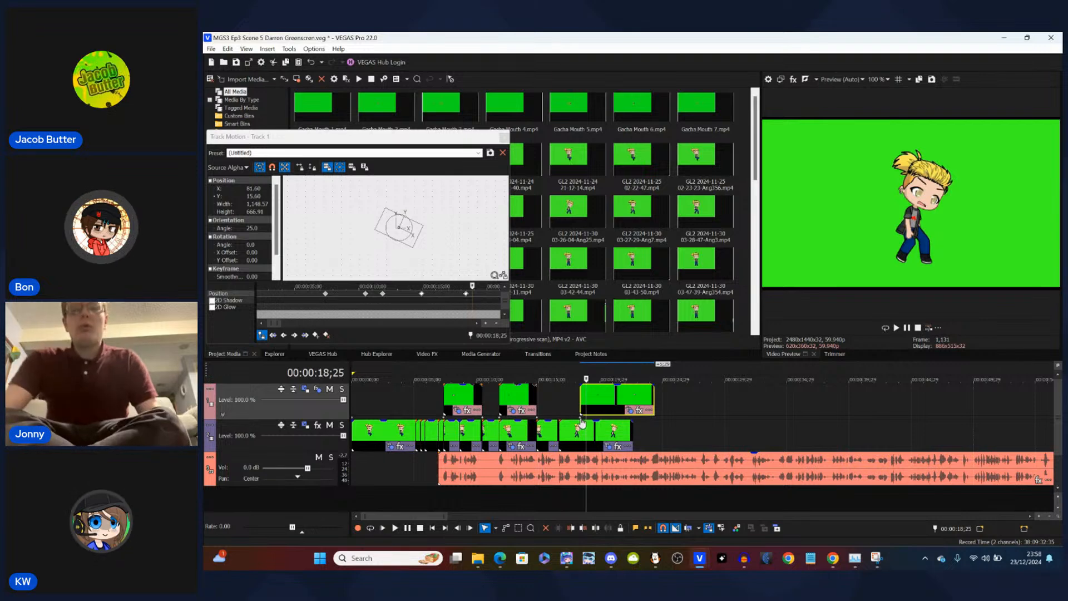
drag(581, 419, 586, 418)
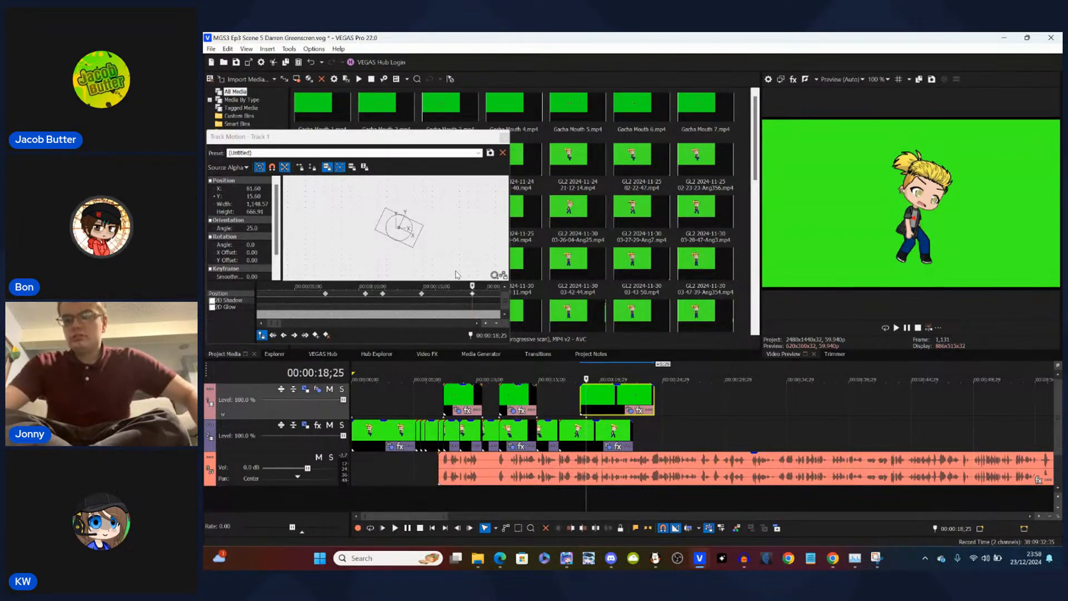
key(Right)
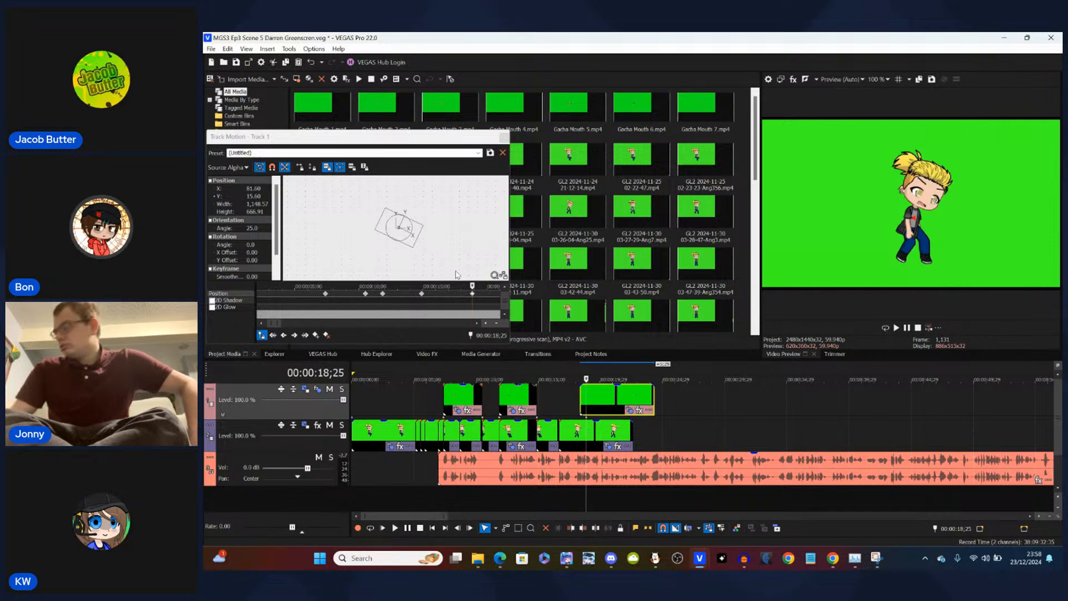
scroll(682, 426, up, 6)
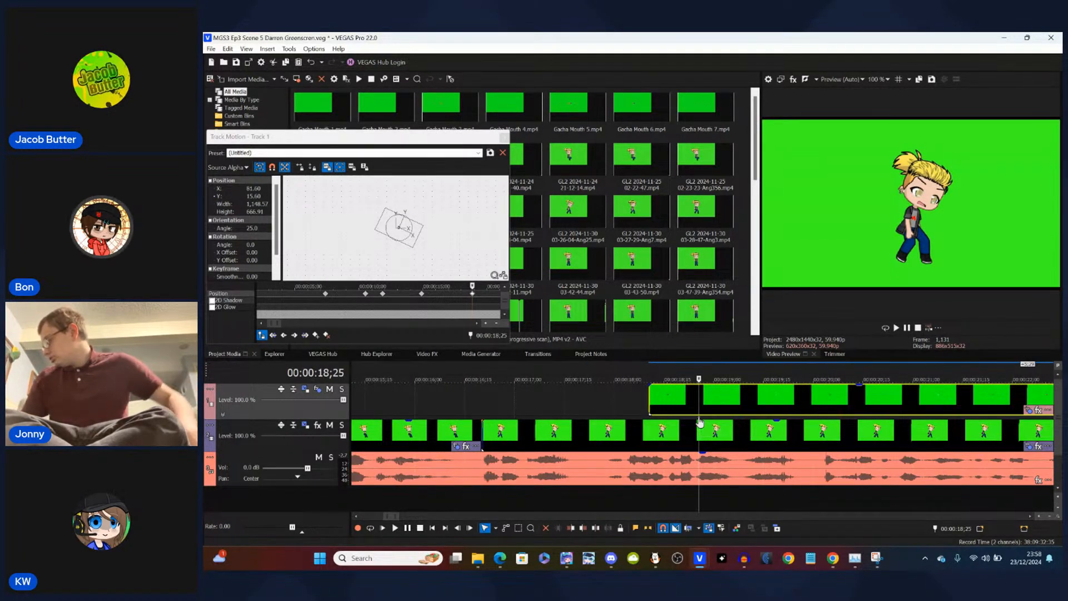
- Fine-tune the mouth track's X position to 83.60 and its Y position at the 00:00:18;25 keyframe, and close Track Motion
click(259, 188)
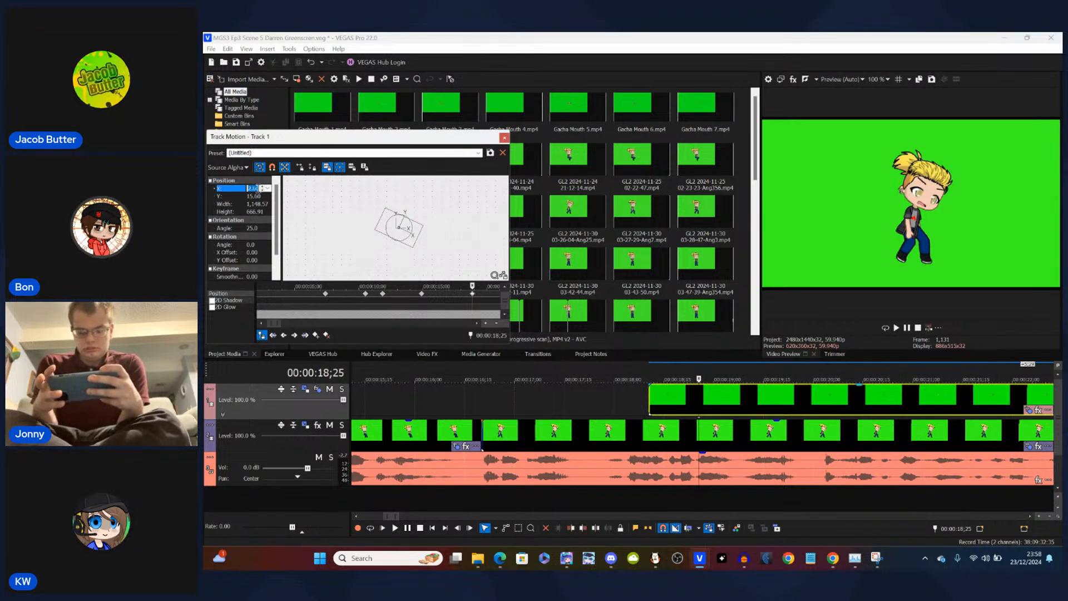
click(257, 196)
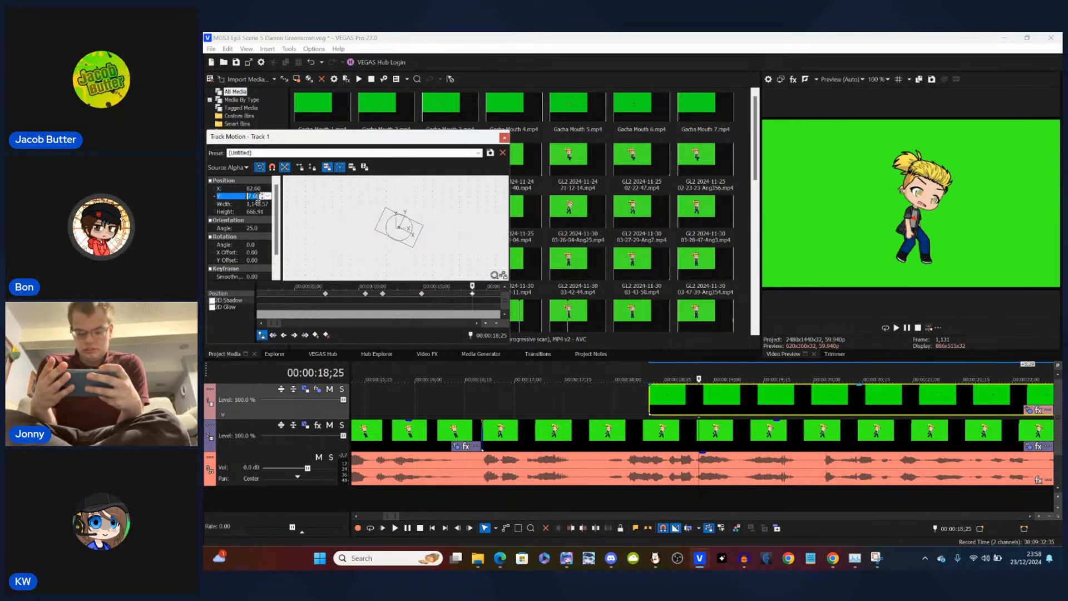
click(259, 189)
click(257, 197)
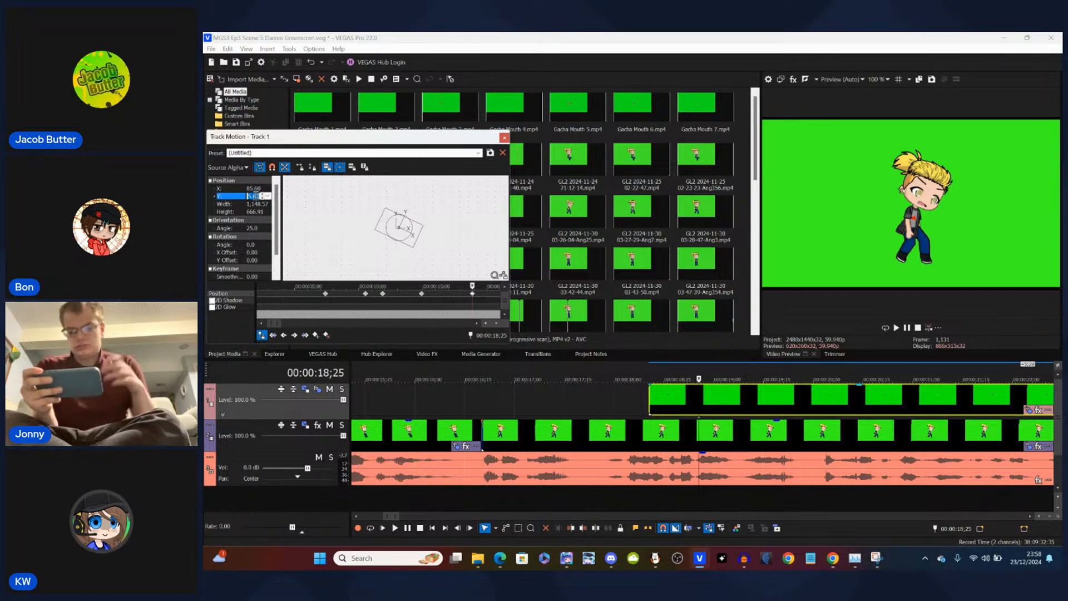
click(256, 190)
click(255, 189)
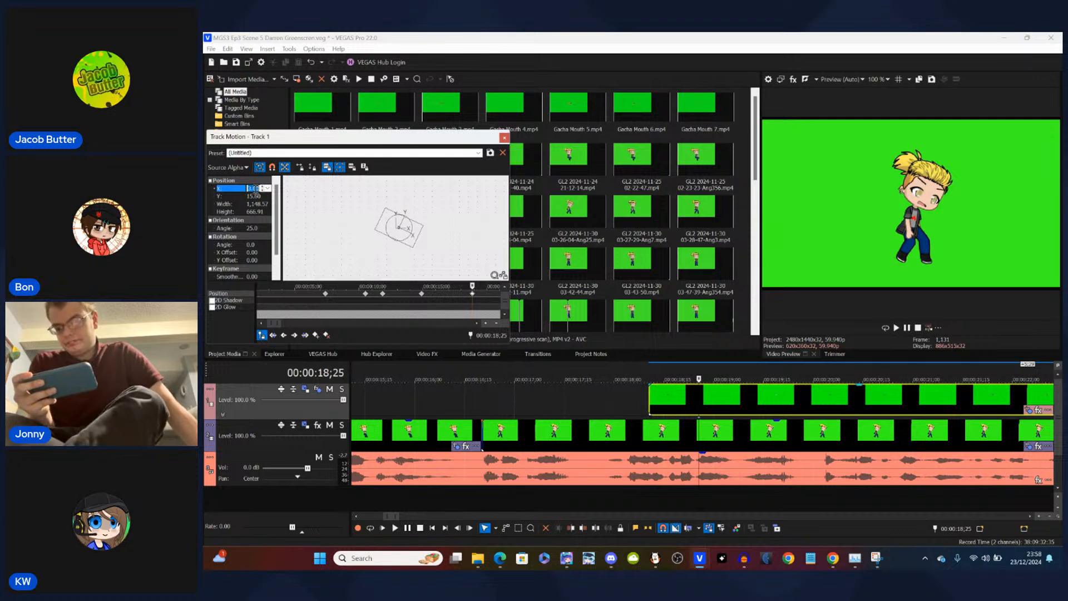
click(254, 197)
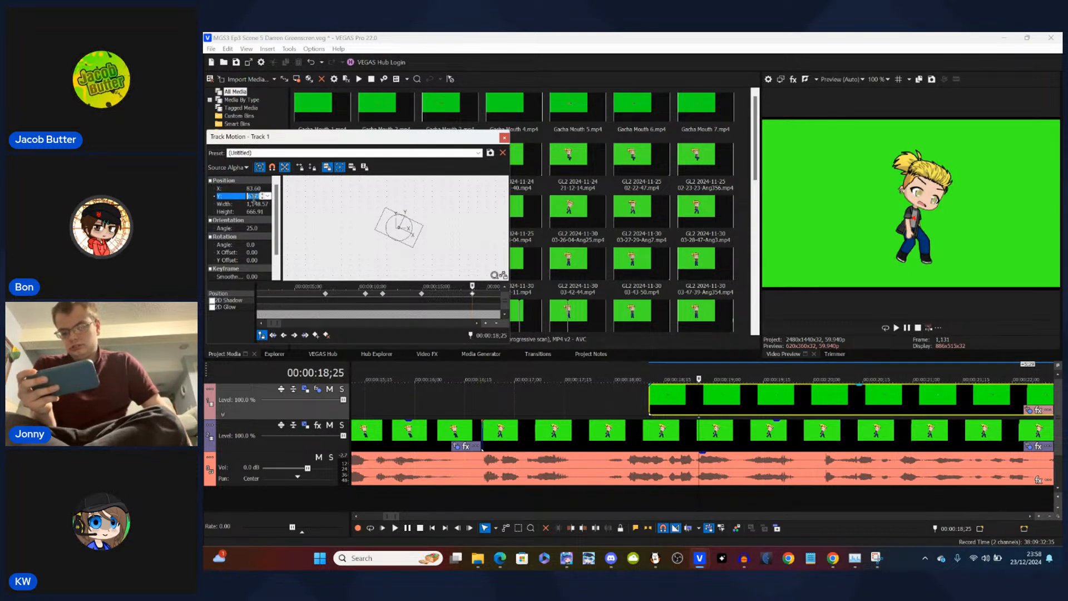
click(505, 137)
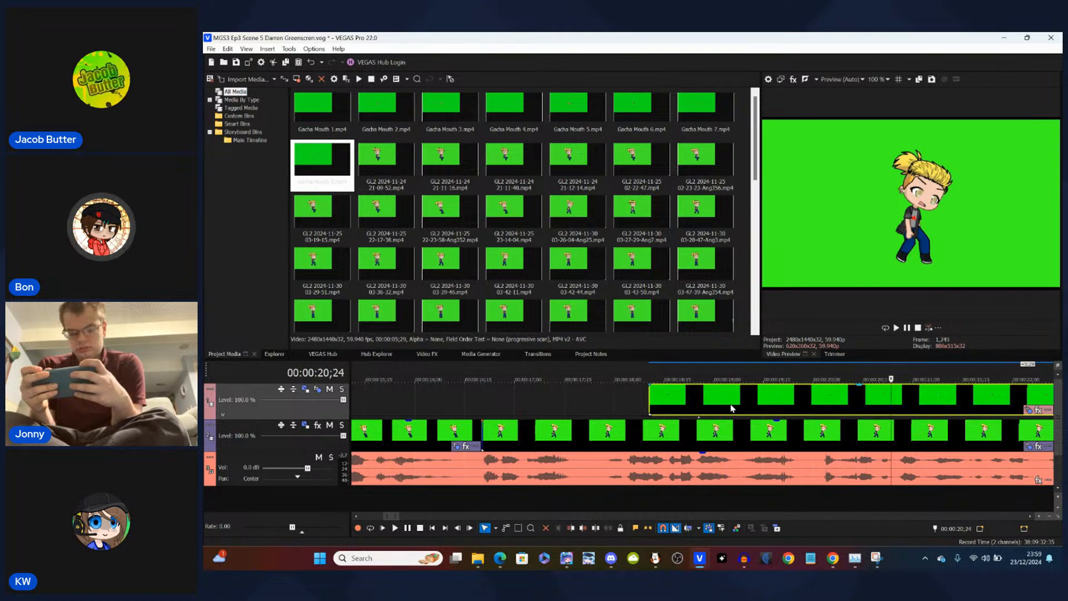
- Move the Gacha Mouth 8 clip earlier to line up with the character clip starting at about 00:00:16;20, and play it back
key(Right)
scroll(732, 409, down, 5)
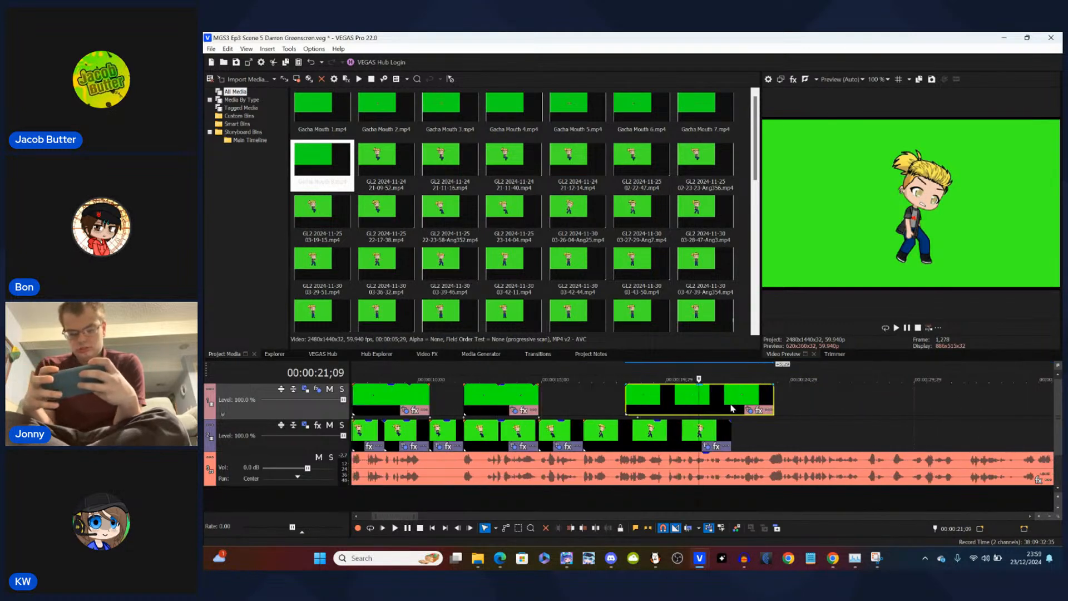
drag(637, 404, 594, 405)
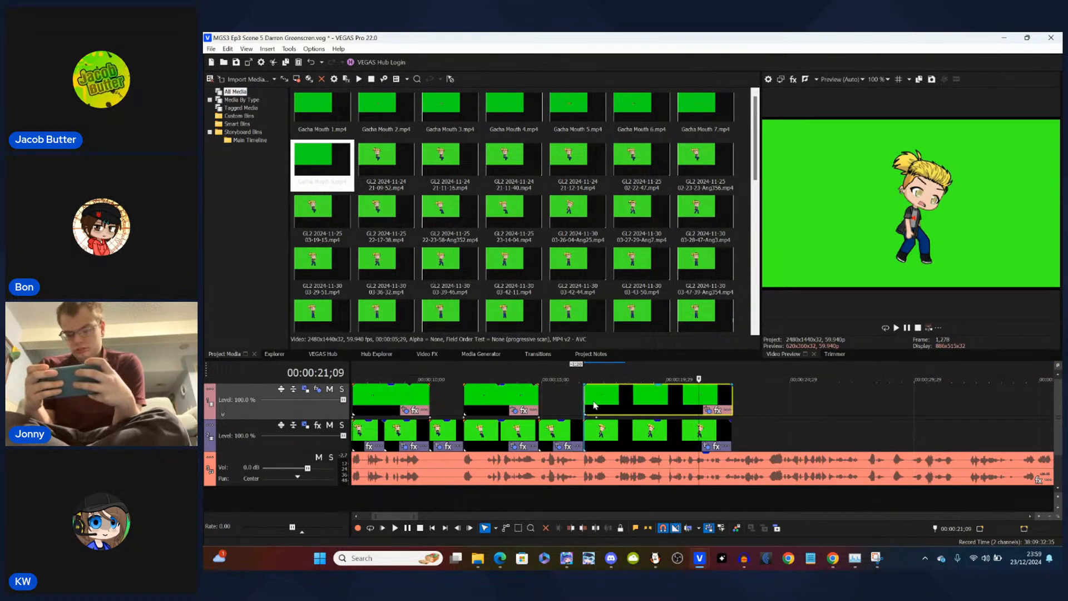
click(587, 405)
scroll(587, 404, up, 5)
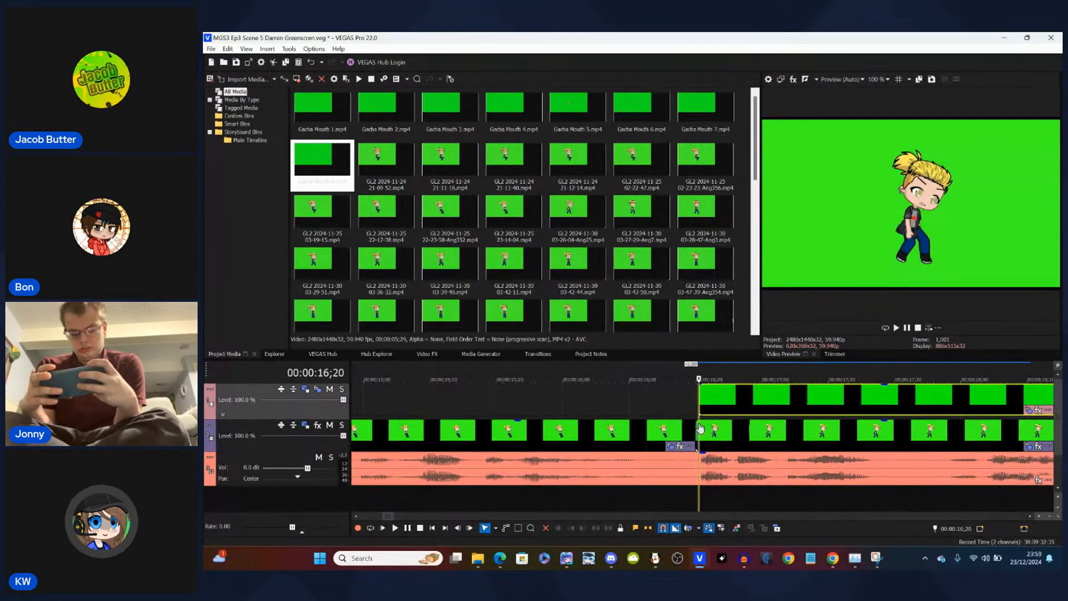
drag(718, 407, 716, 403)
key(space)
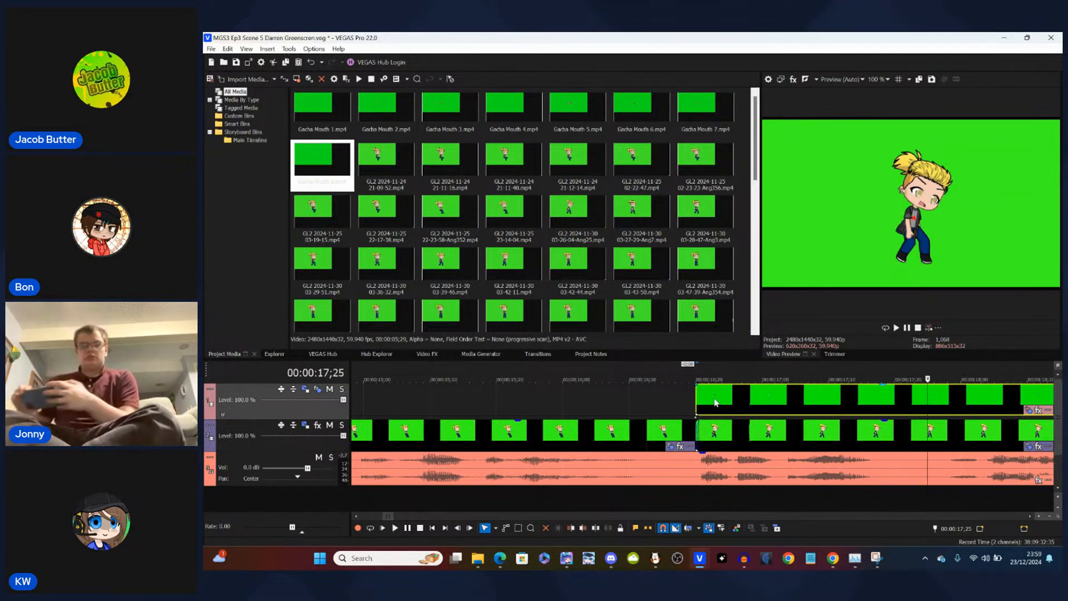
- Add a one-frame fade-in to the start of the Gacha Mouth 8 clip at 00:00:16;20 and save the project
key(space)
scroll(684, 405, down, 6)
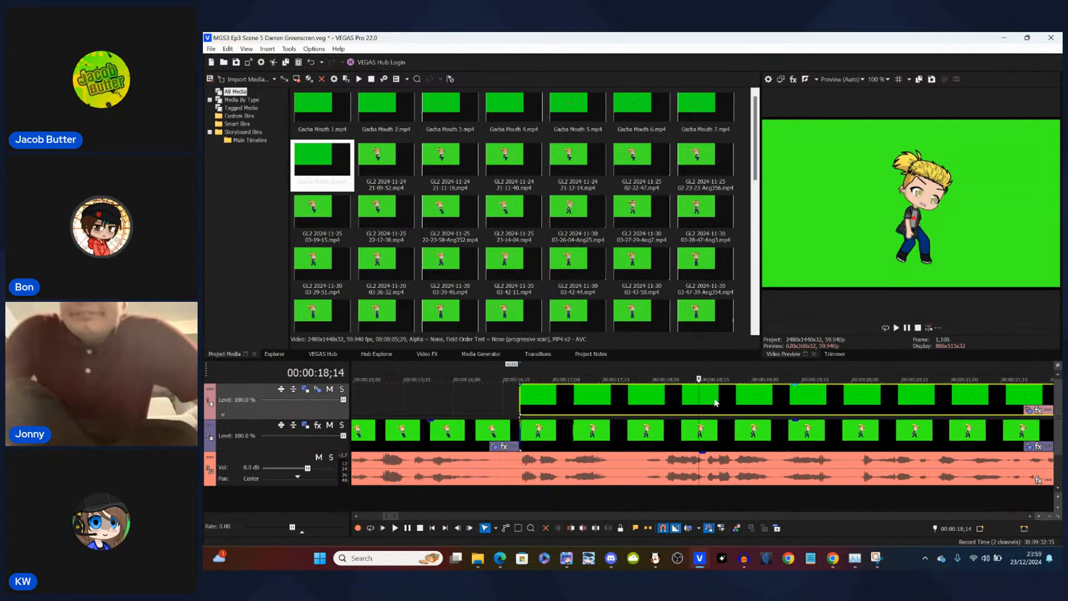
click(652, 401)
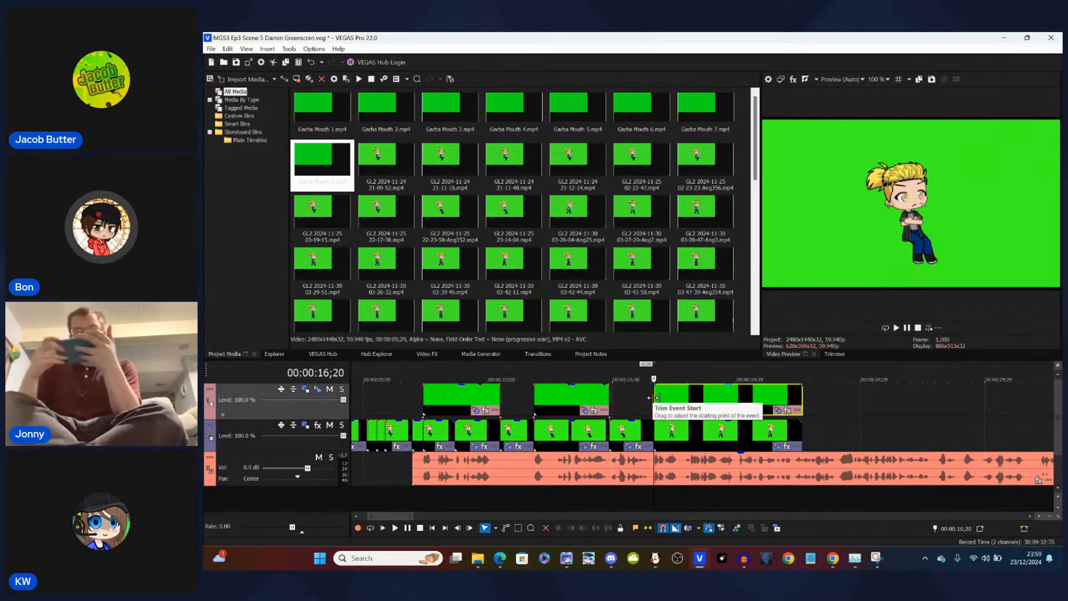
scroll(652, 400, up, 10)
drag(700, 384, 719, 387)
key(ctrl+s)
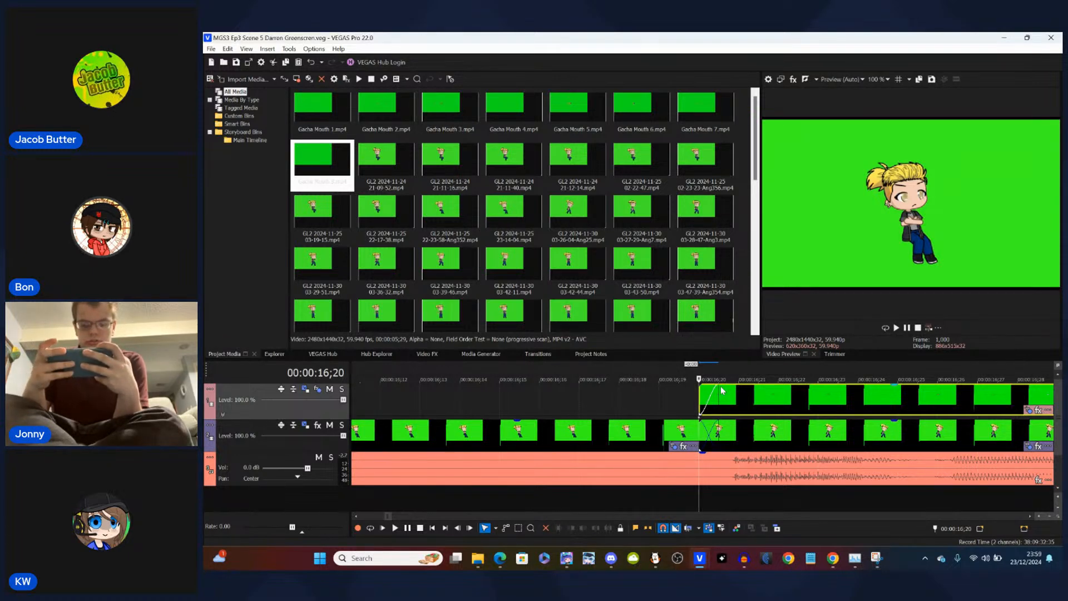
- Play back the section from 00:00:16;20 and examine the mouth and character clips against the voice audio
key(space)
key(Return)
scroll(722, 391, down, 3)
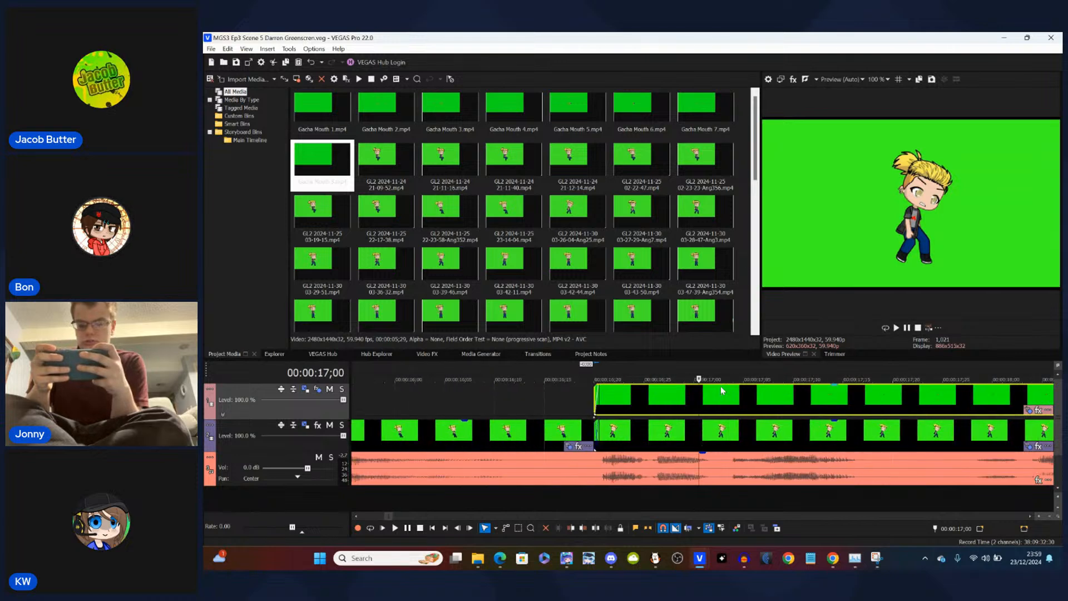
scroll(721, 391, down, 2)
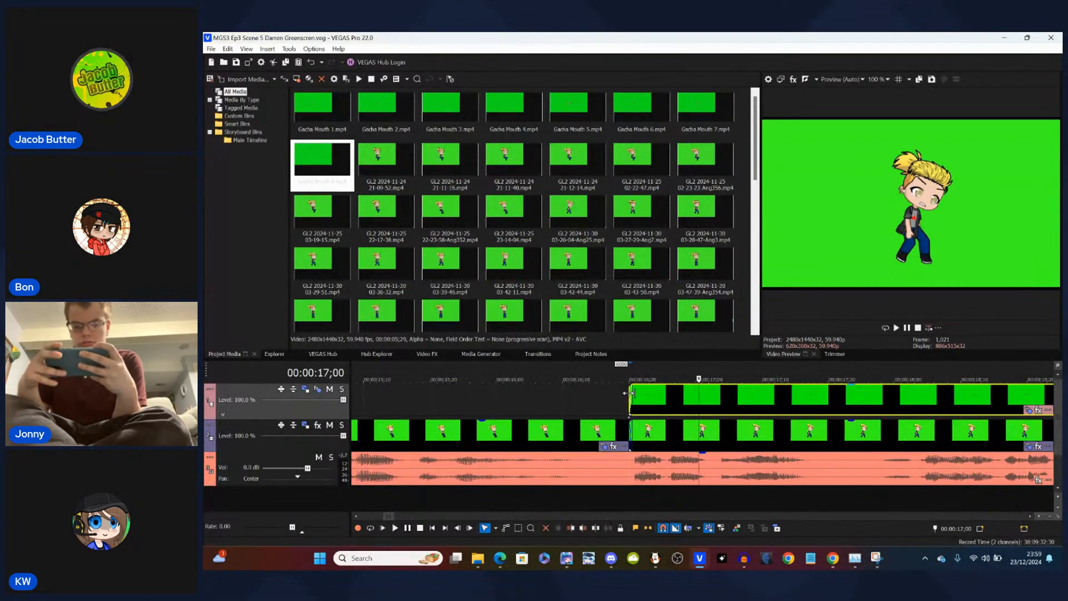
click(630, 394)
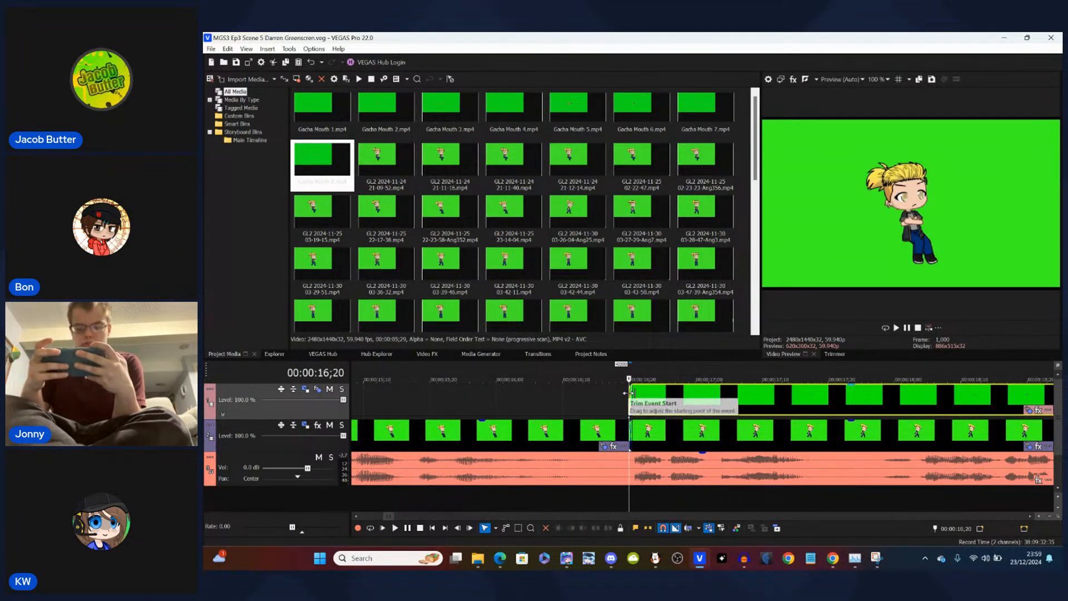
scroll(626, 392, up, 4)
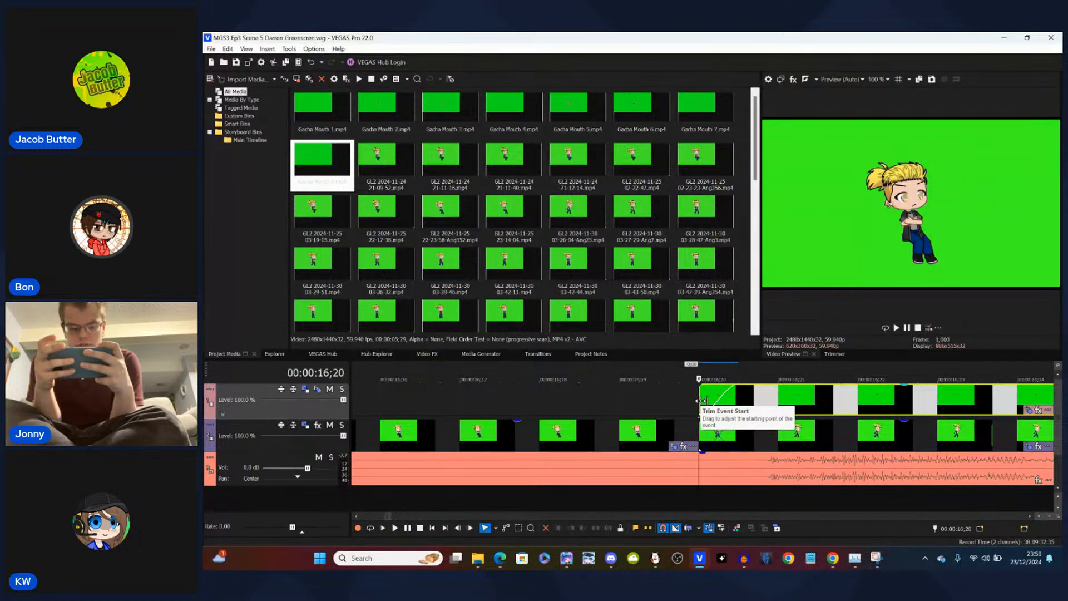
scroll(700, 401, down, 4)
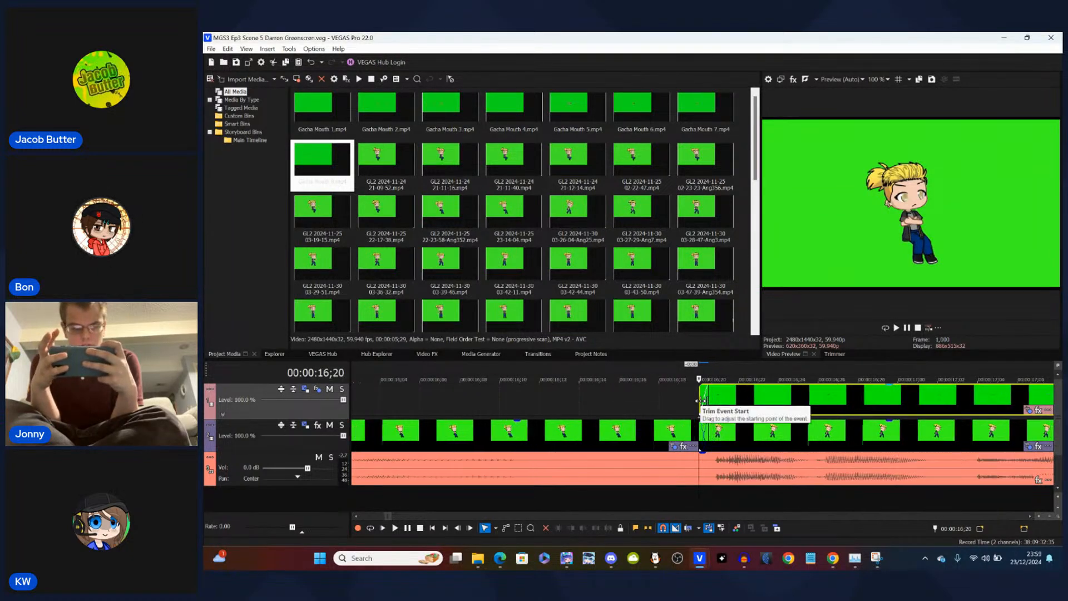
key(space)
key(space)
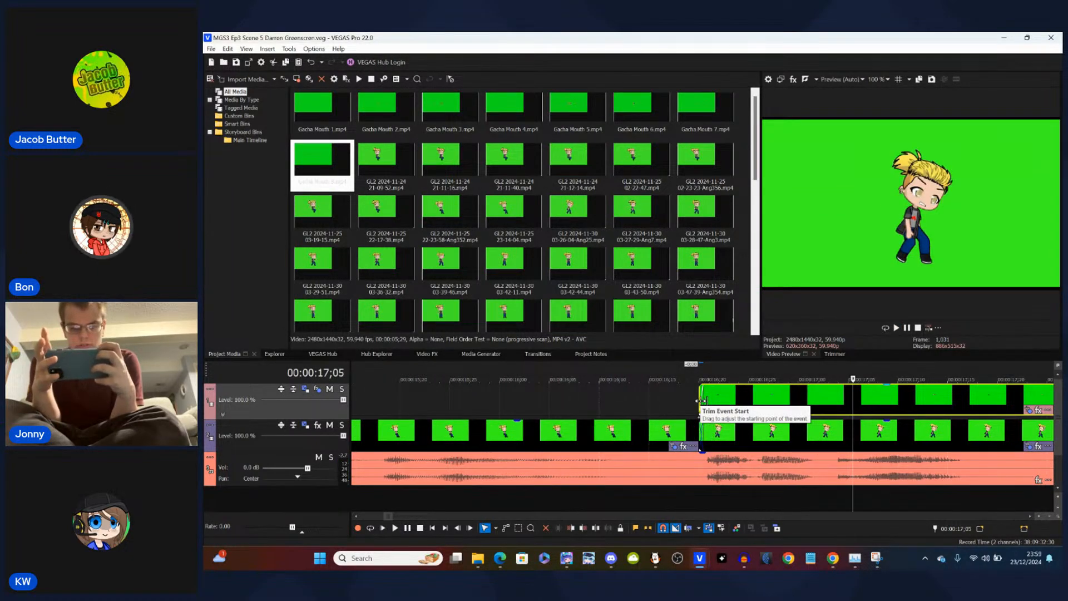
click(822, 406)
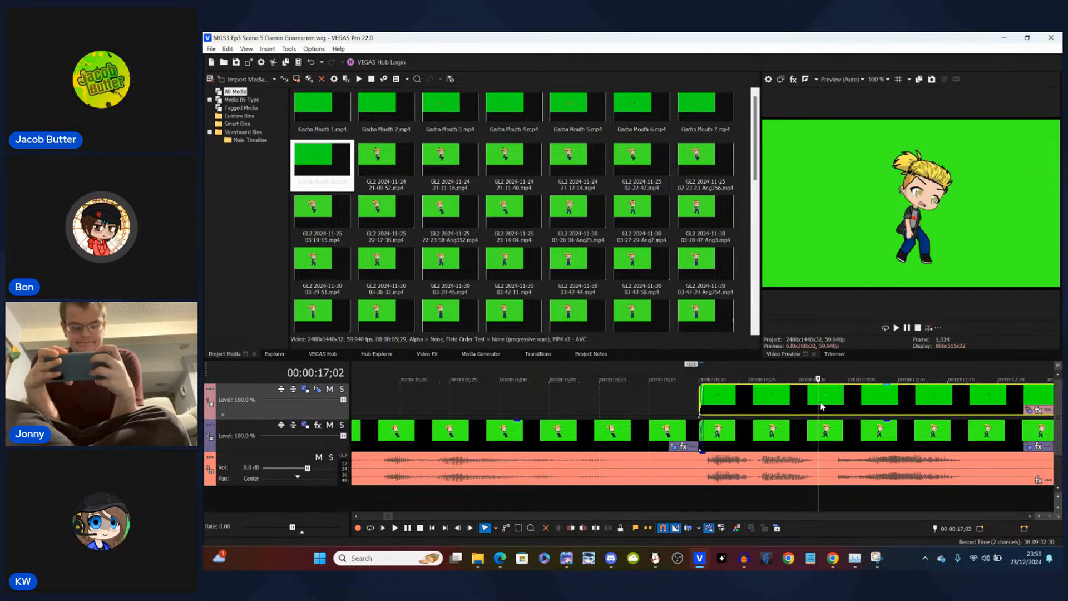
- Trim the ends of the character clip and the Gacha Mouth 8 clip above it to 00:00:16;25
click(698, 405)
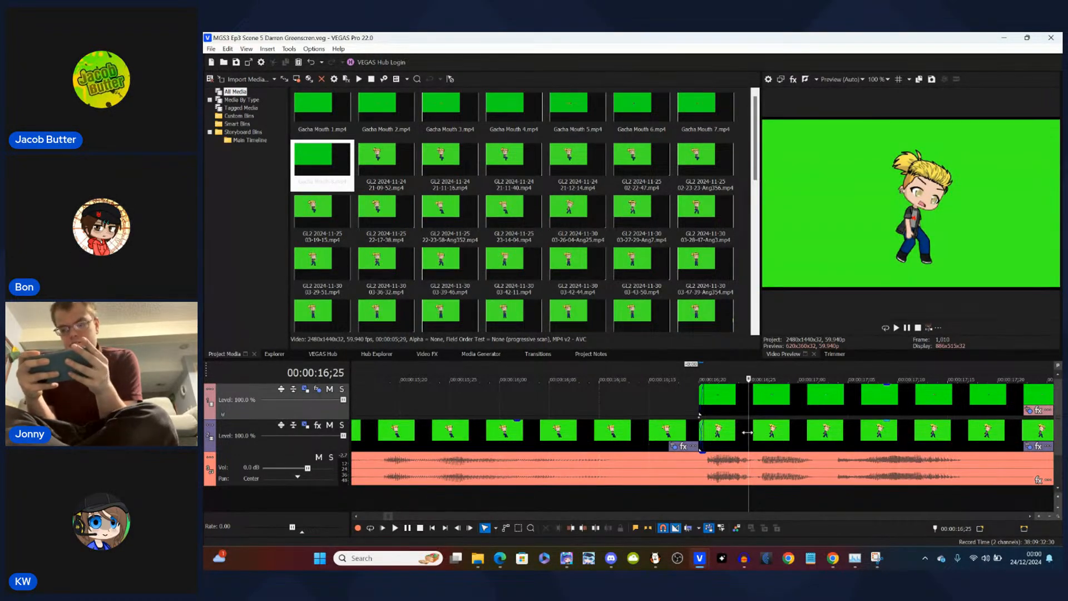
right_click(748, 432)
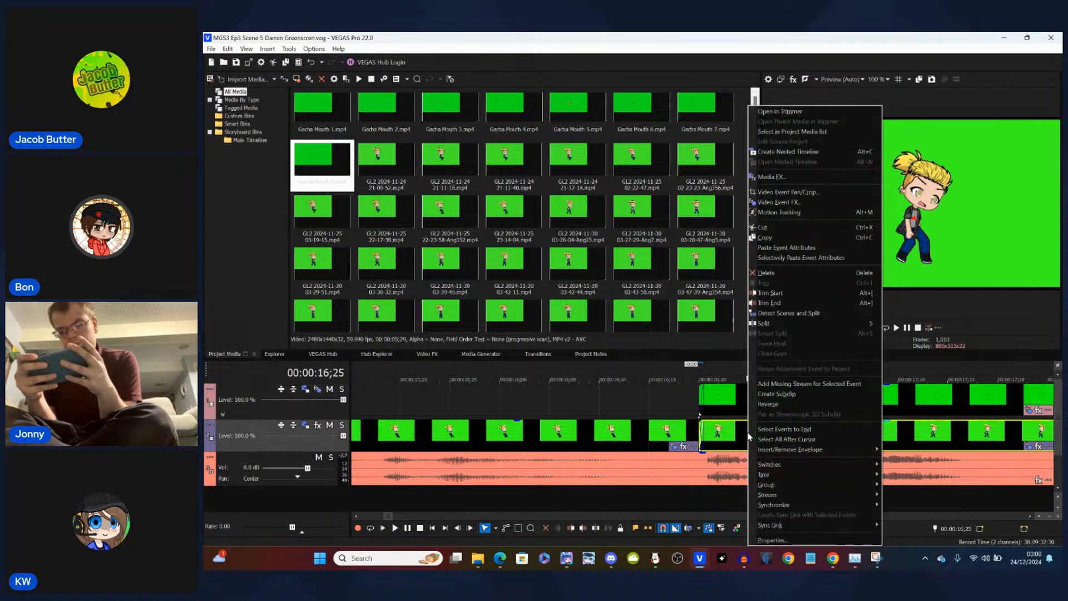
click(772, 305)
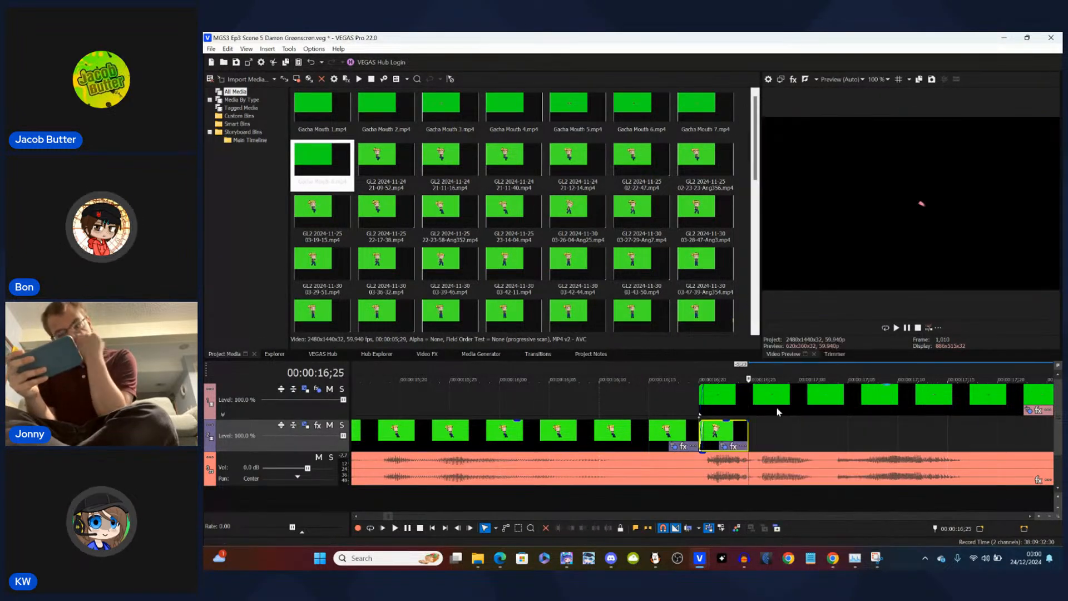
click(747, 396)
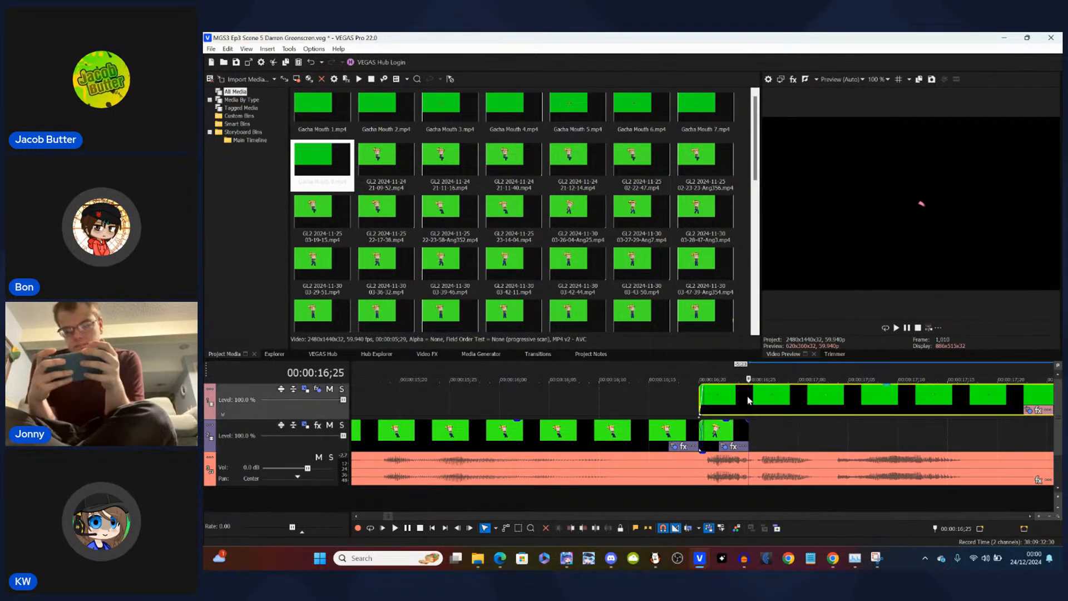
right_click(747, 396)
click(773, 304)
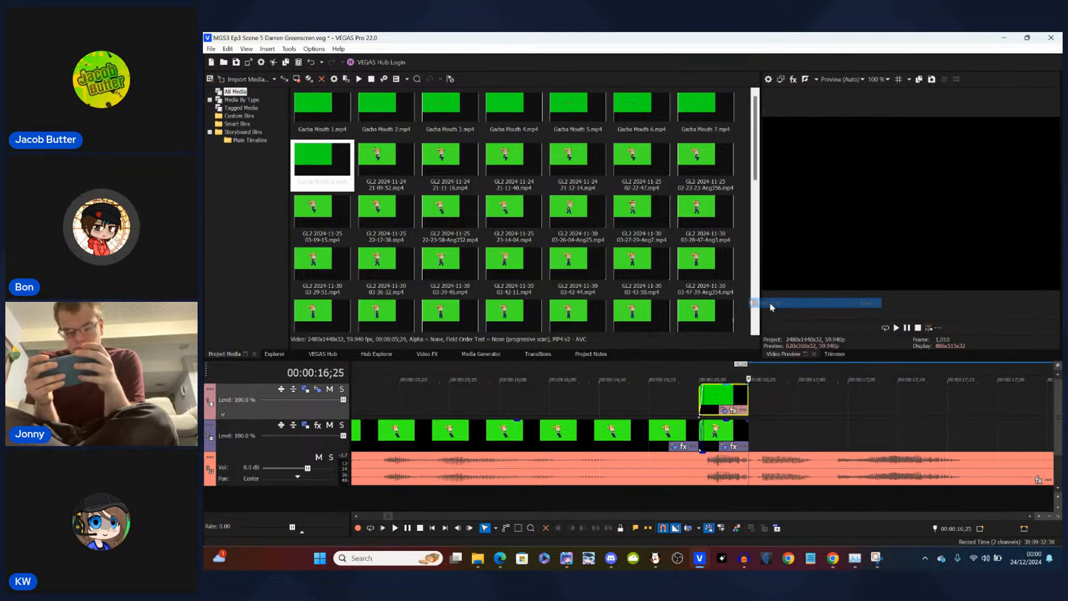
- Move the next character clip from further along its track to start at 00:00:16;25, against the trimmed clip
scroll(802, 400, down, 10)
scroll(801, 400, down, 3)
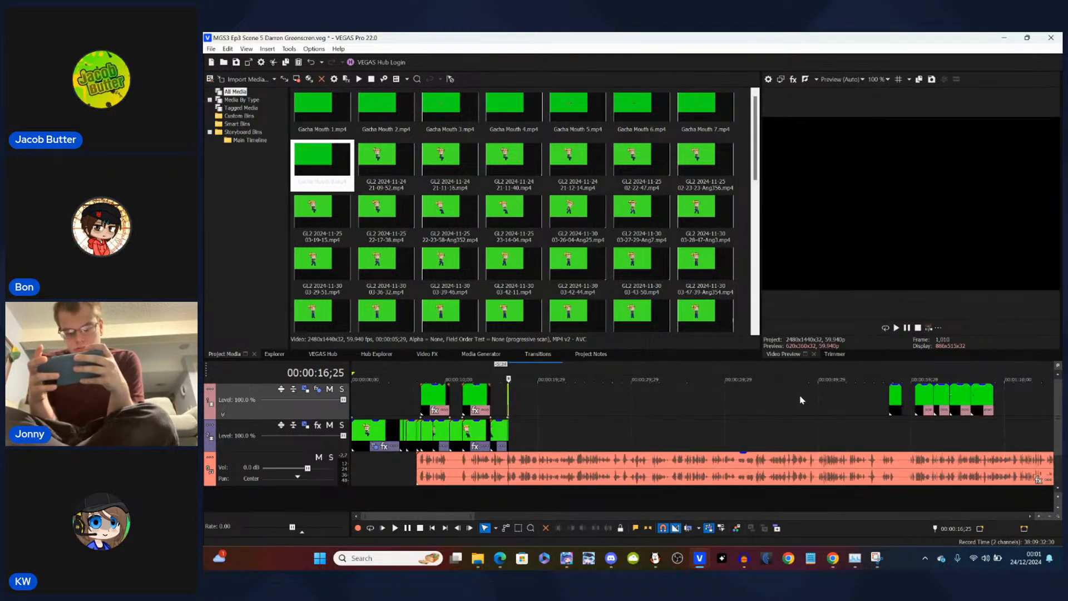
scroll(881, 405, down, 3)
drag(718, 435, 445, 440)
scroll(445, 442, up, 3)
scroll(445, 442, up, 10)
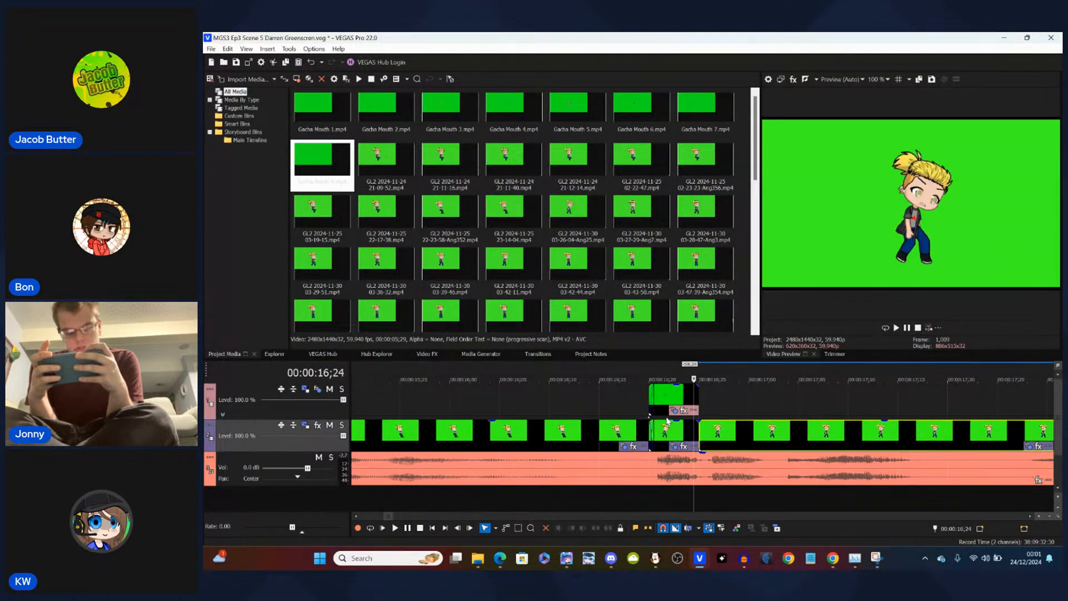
- Compare the character's pose on the frames before and after the cut at 00:00:16;25
key(Right)
key(Left)
key(Right)
key(Left)
key(Right)
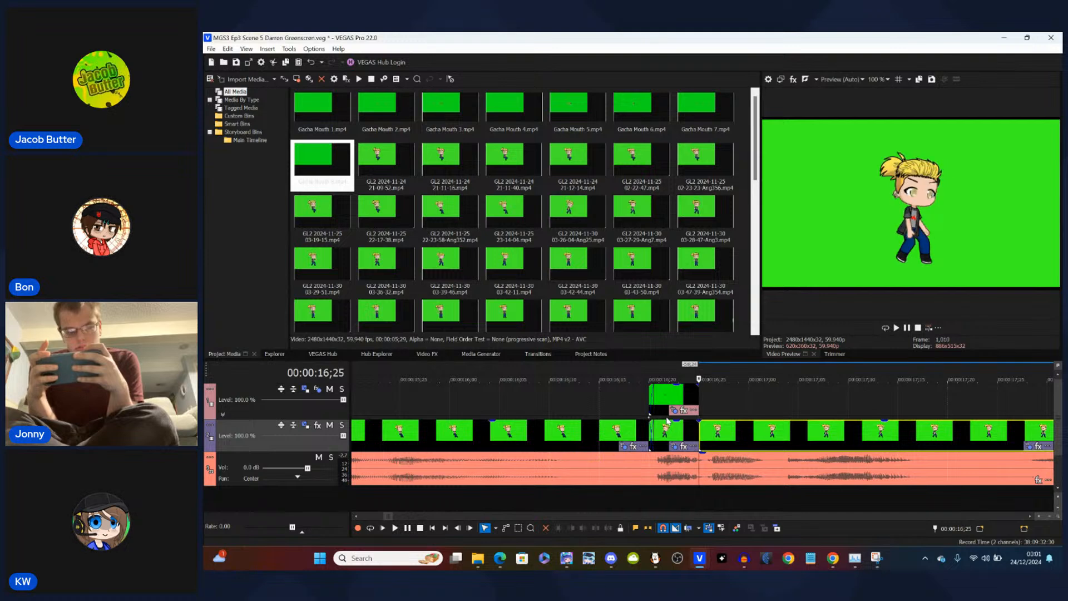
key(Left)
key(Right)
key(Left)
key(Right)
- Move the second character clip one frame earlier to 00:00:16;24 so it crossfades with the preceding clip
scroll(700, 432, up, 2)
click(715, 437)
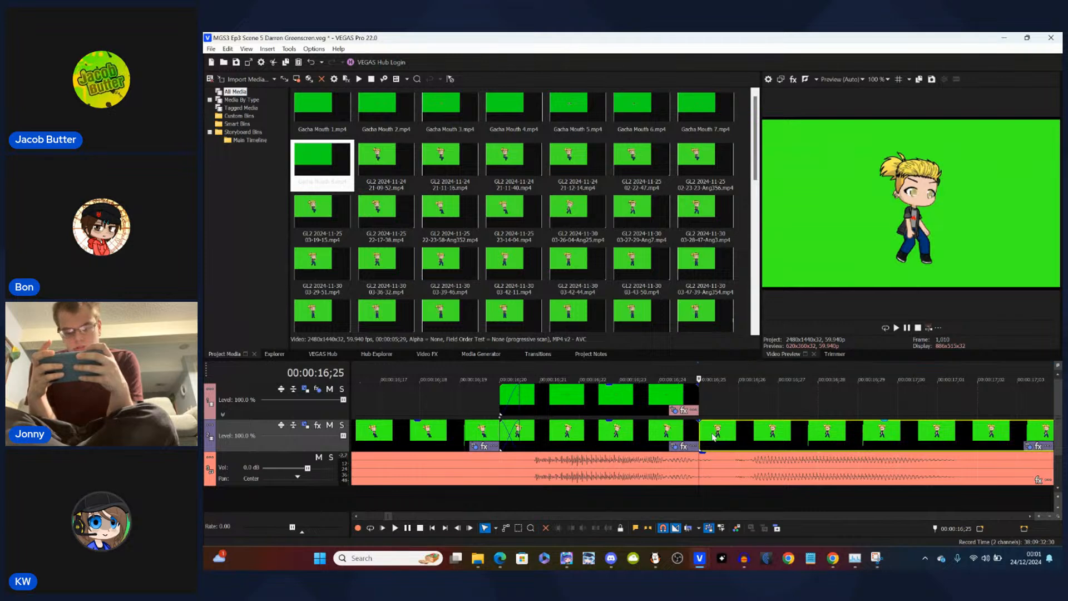
drag(715, 437, 705, 440)
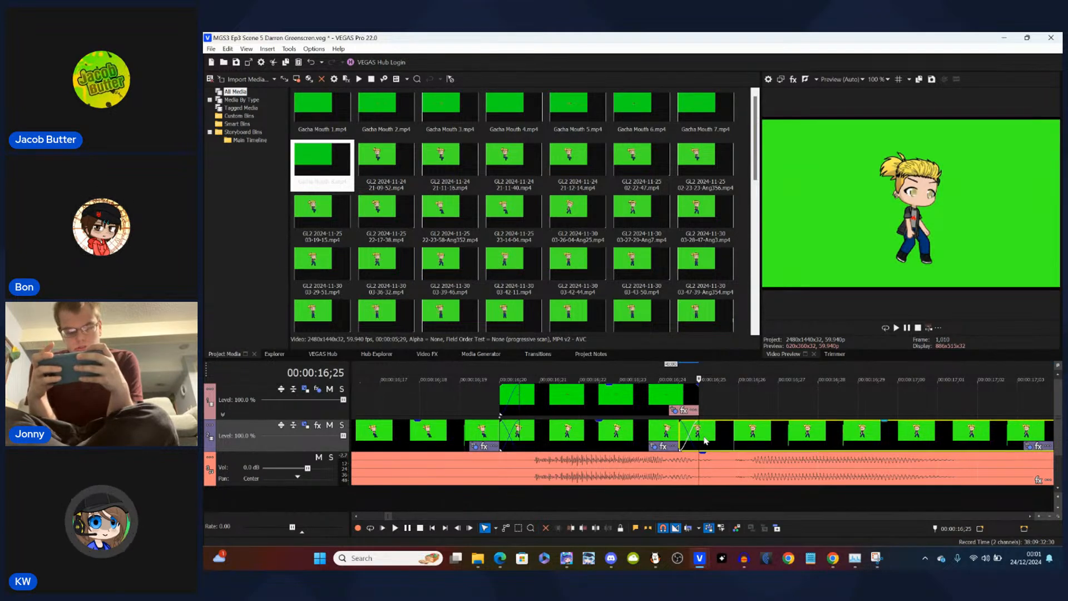
- Paste a copy of the short Gacha Mouth 8 clip at 00:00:16;24, overlapping the original by one frame
click(683, 398)
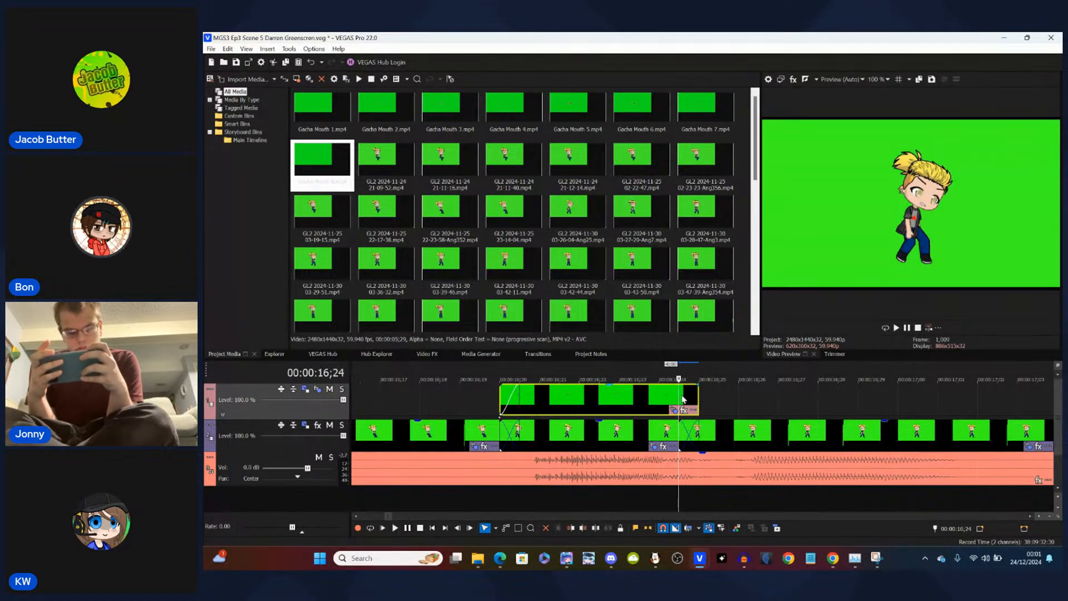
click(615, 402)
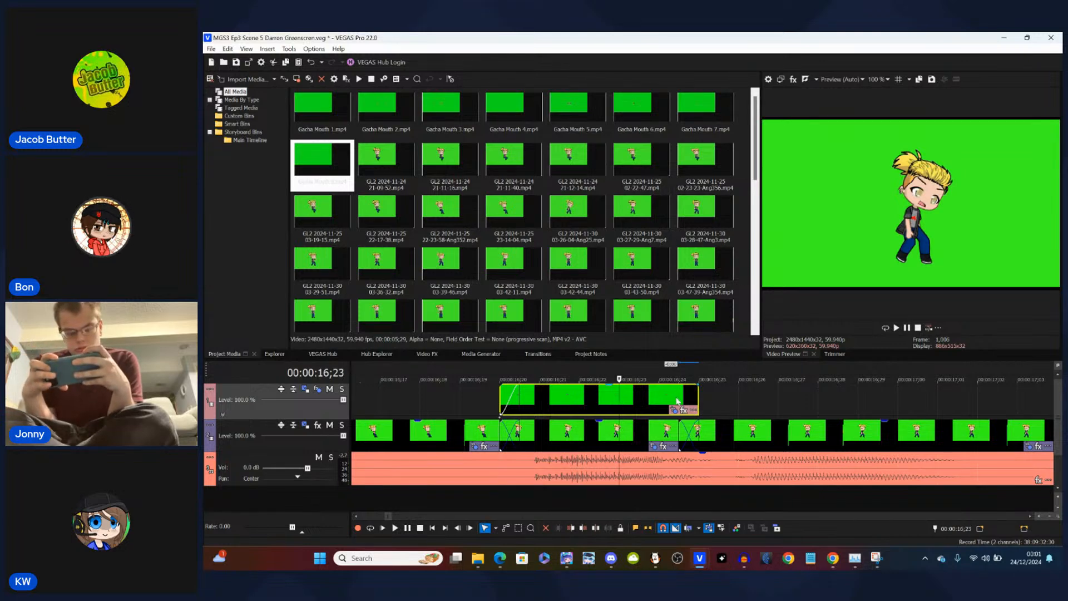
click(677, 402)
key(ctrl+v)
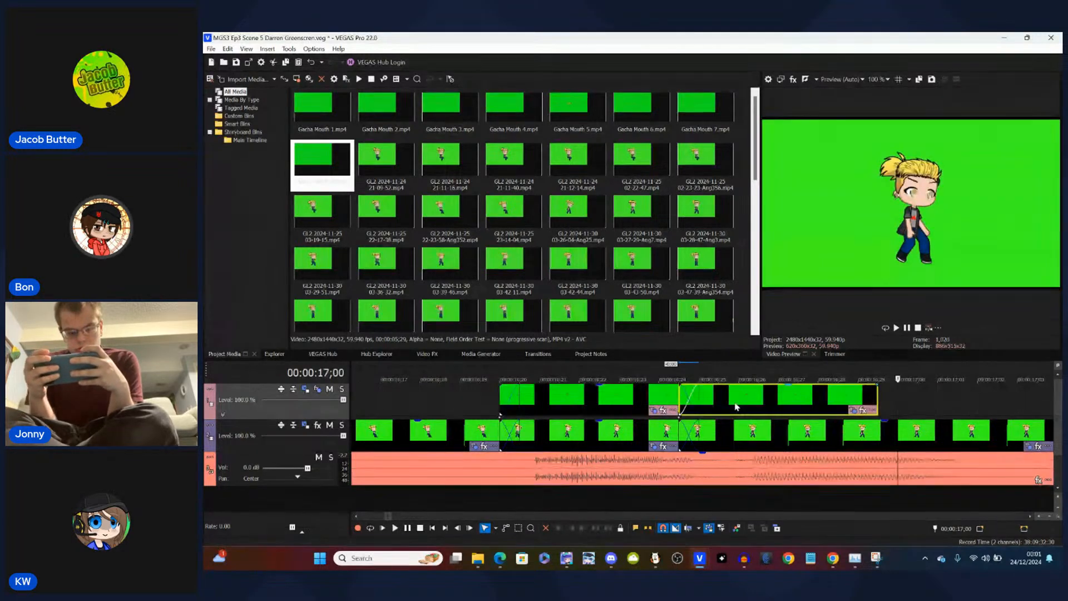
click(700, 422)
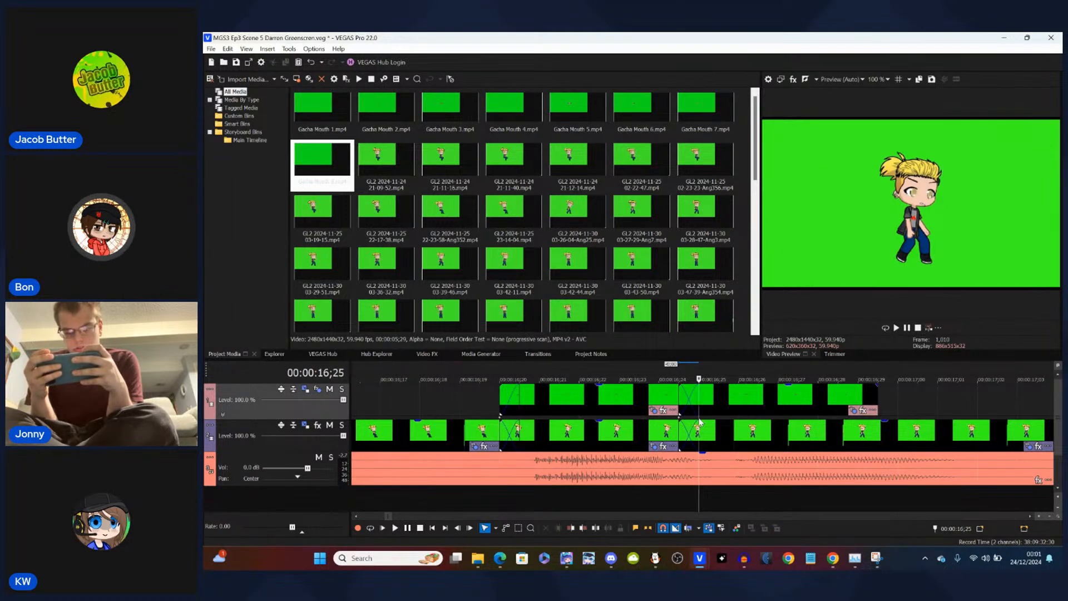
click(723, 417)
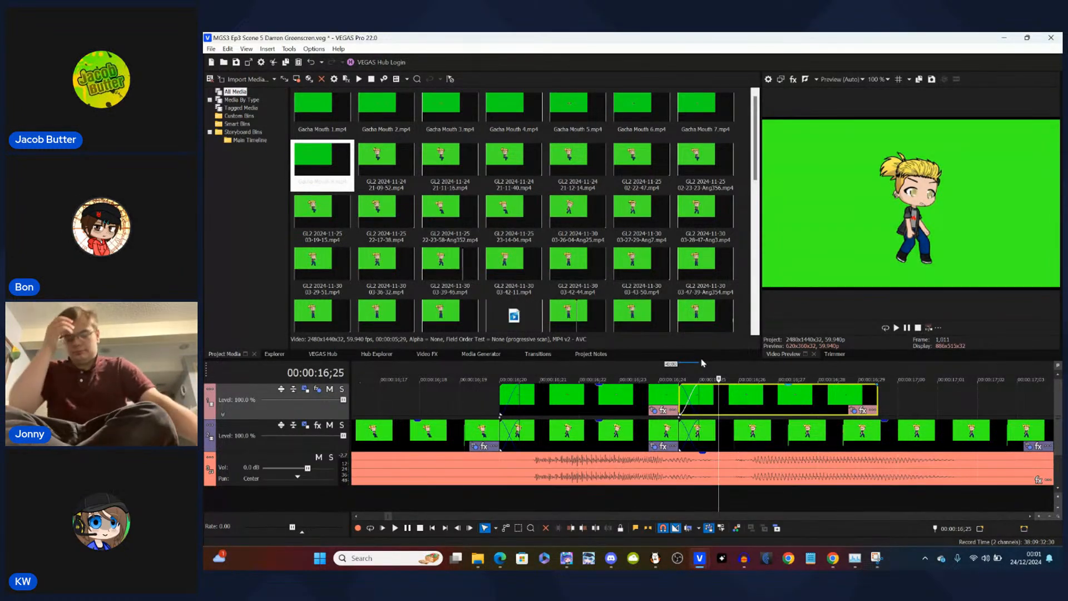
- Locate the source file of the second character clip in the project media list
drag(757, 146, 756, 196)
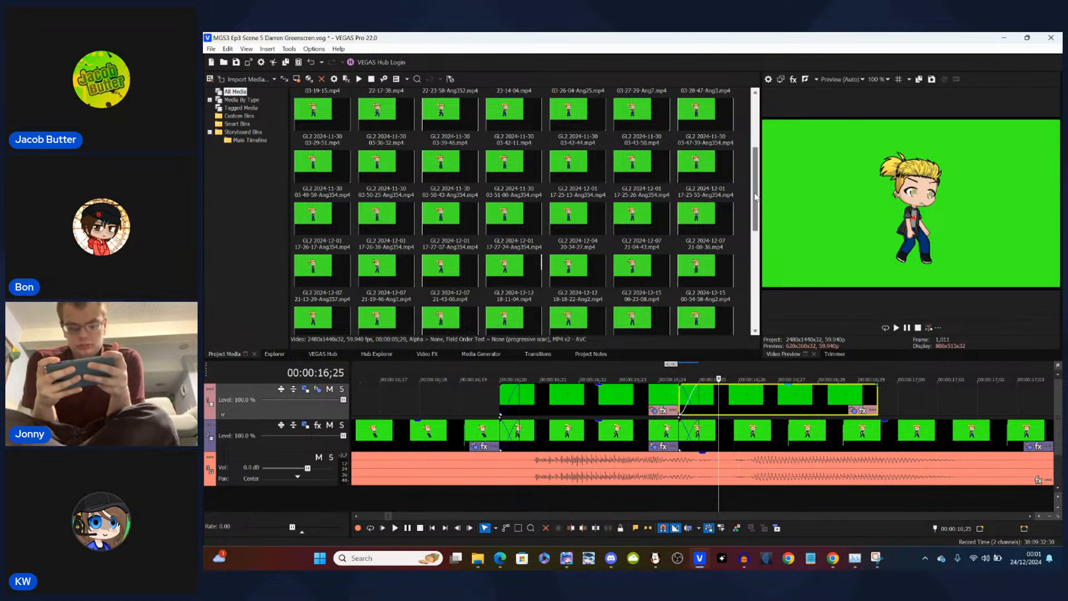
click(740, 445)
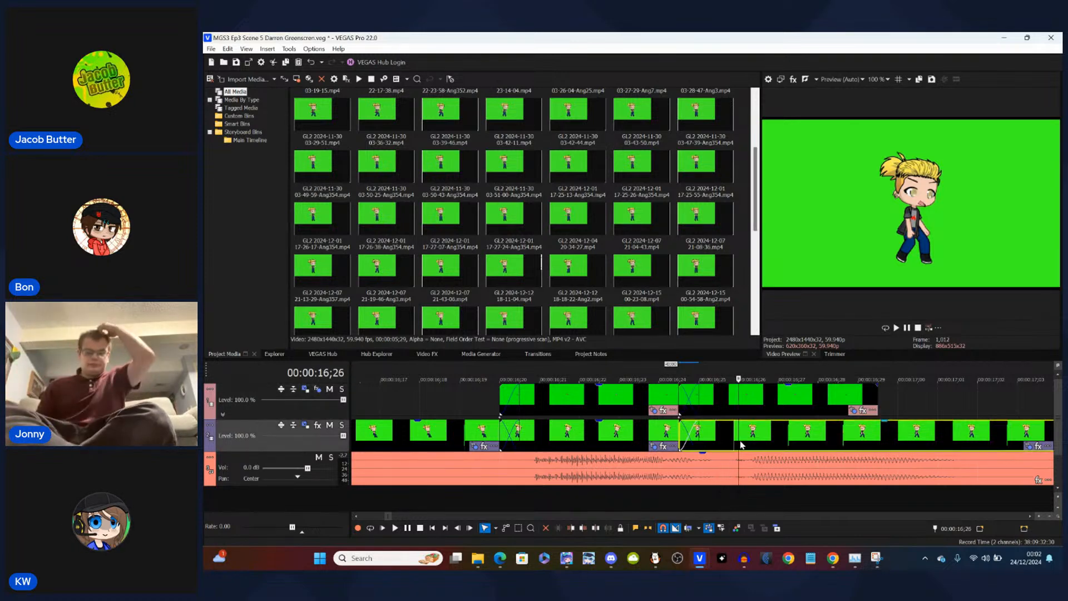
right_click(741, 445)
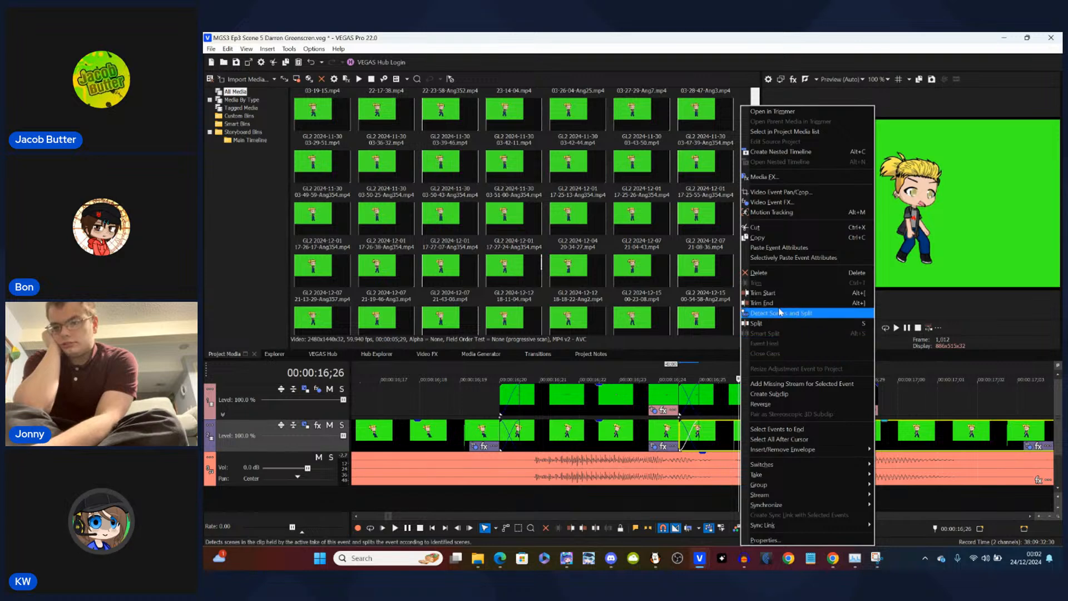
click(772, 132)
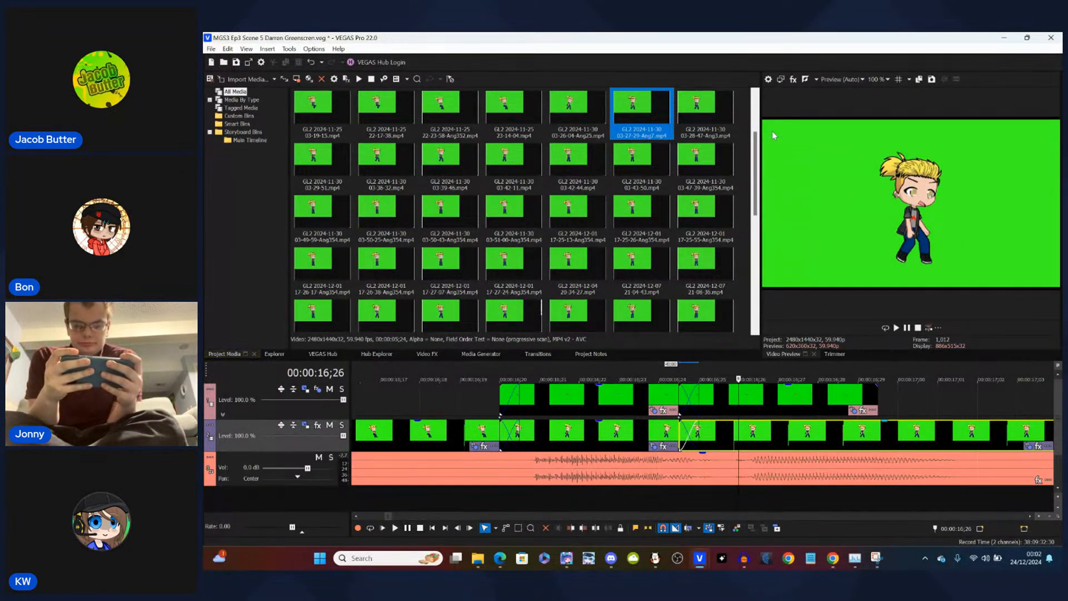
- Open the Event Pan/Crop settings of the pasted Gacha Mouth 8 clip
click(741, 396)
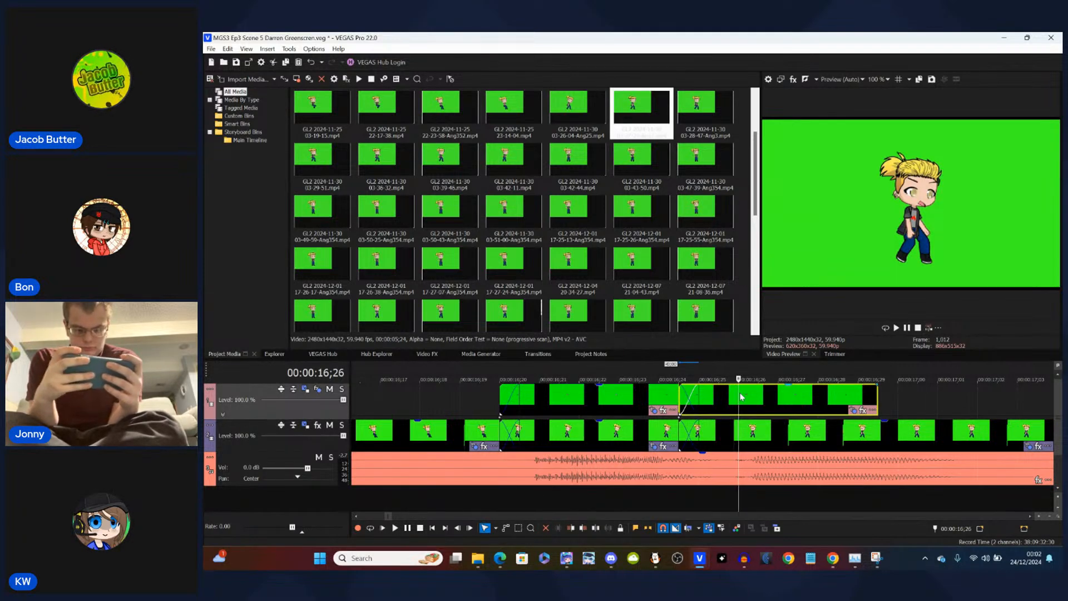
click(854, 412)
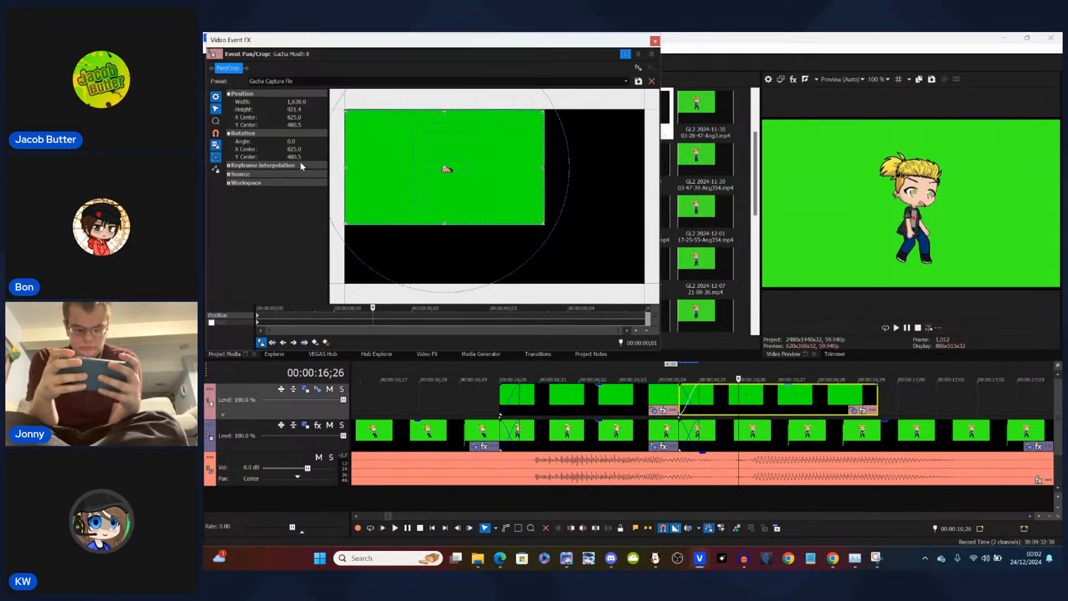
- Close the mouth clip's Pan/Crop window and set Track 1's motion orientation angle to 7 at 00:00:16;26
click(655, 40)
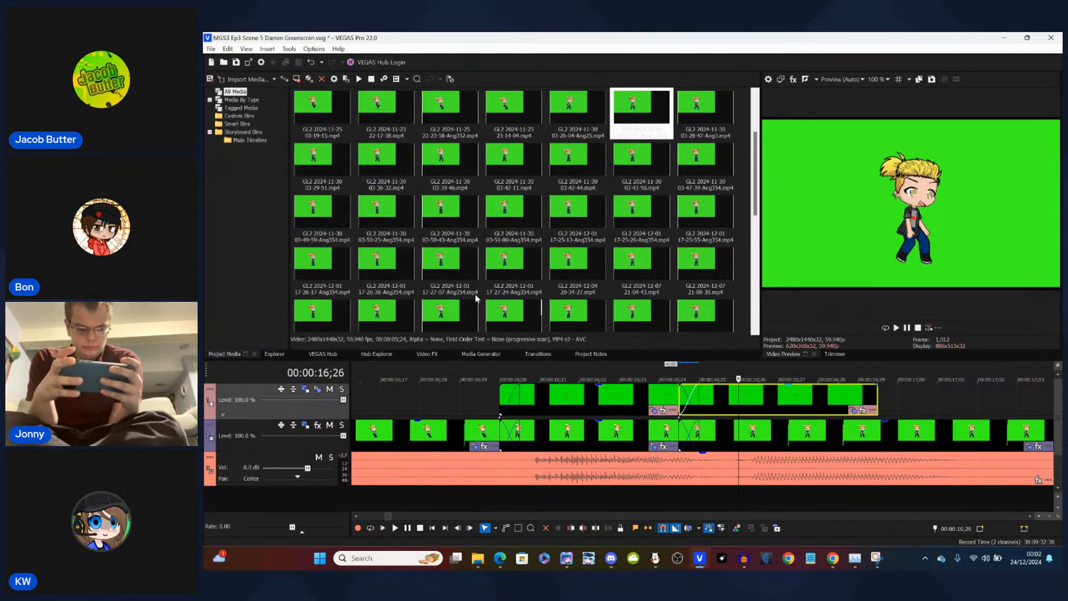
click(306, 390)
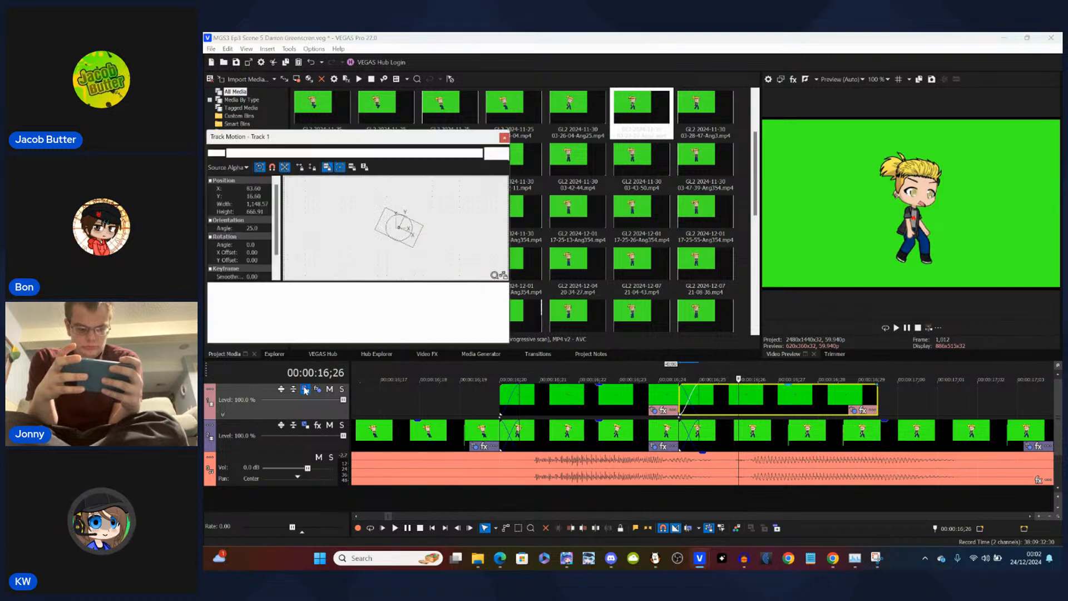
click(253, 228)
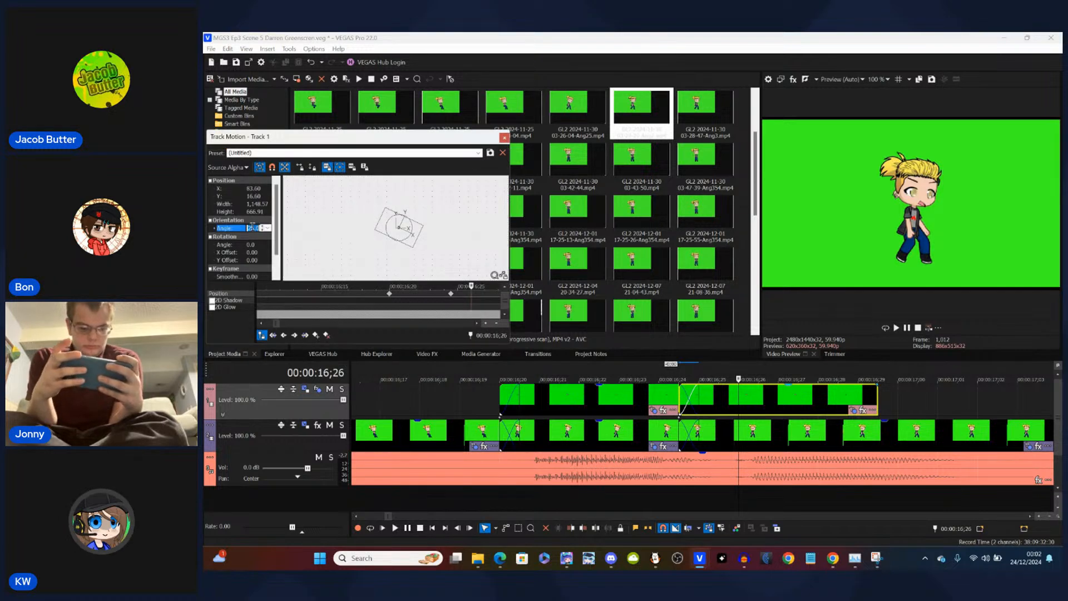
text(7)
key(Return)
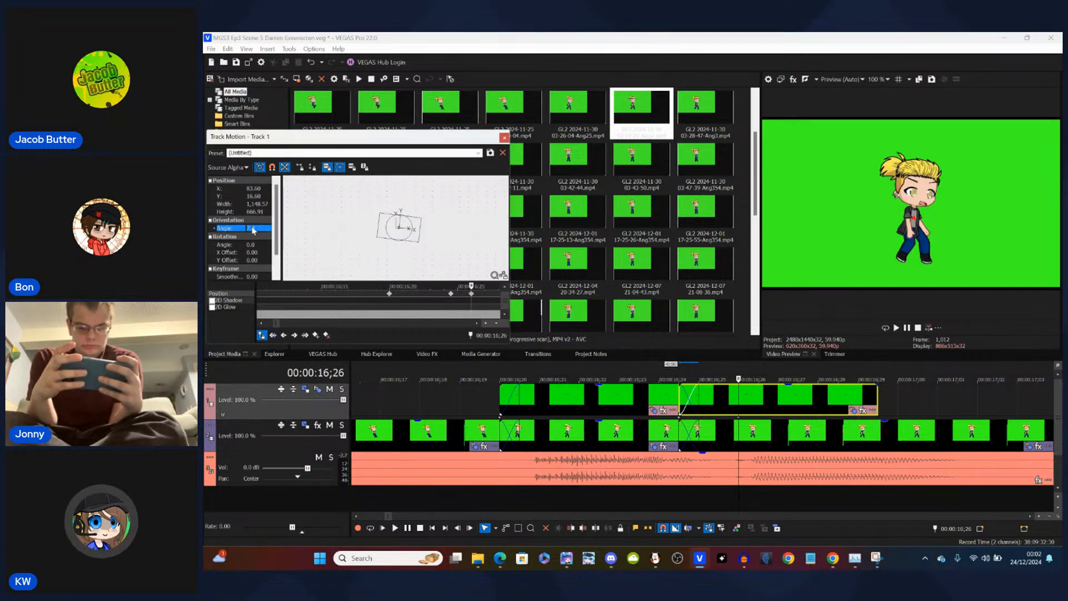
- Set the Track 1 motion position at 00:00:16;26 to X 63.60 and Y 24.60 to fit the mouth
click(879, 79)
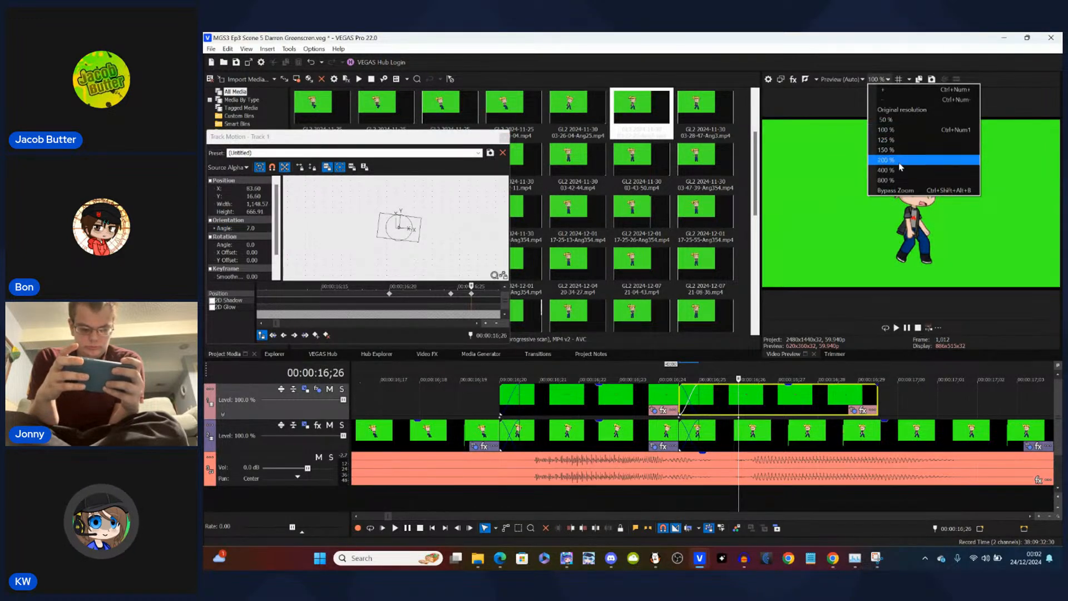
click(899, 180)
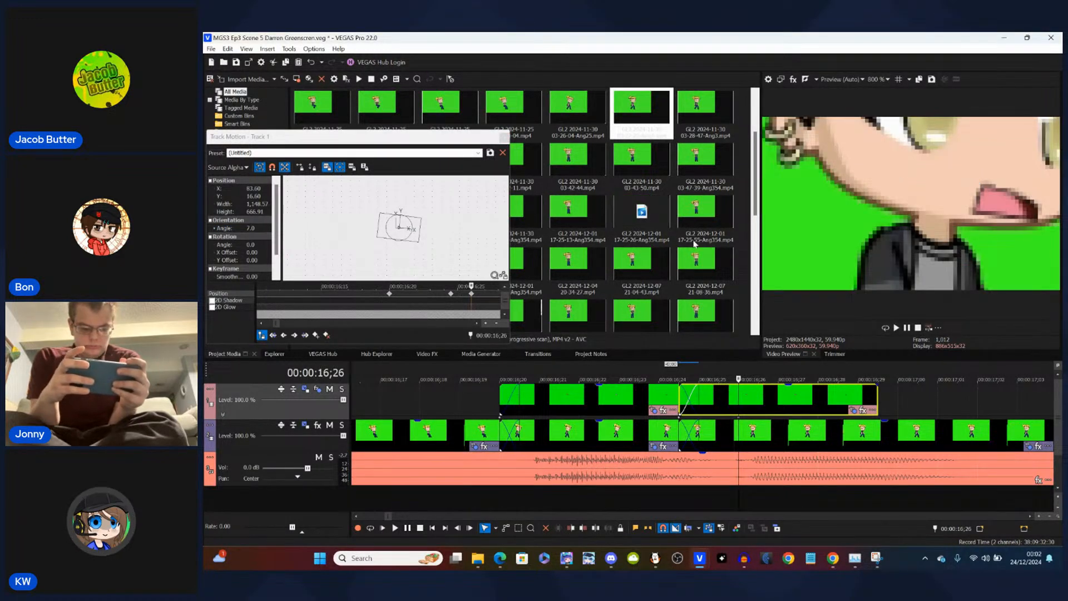
click(254, 193)
click(254, 189)
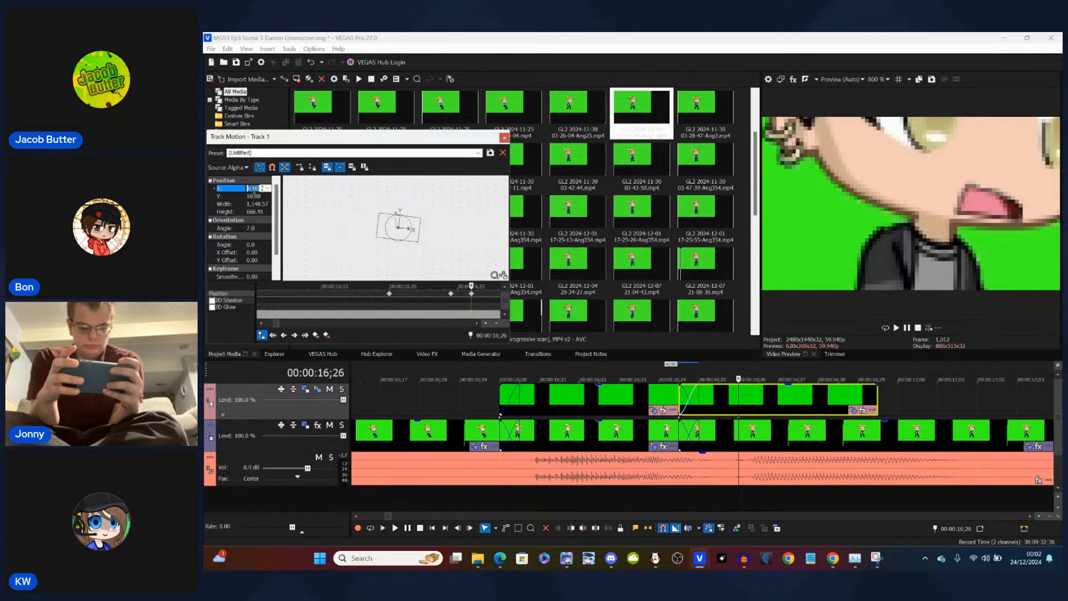
key(Tab)
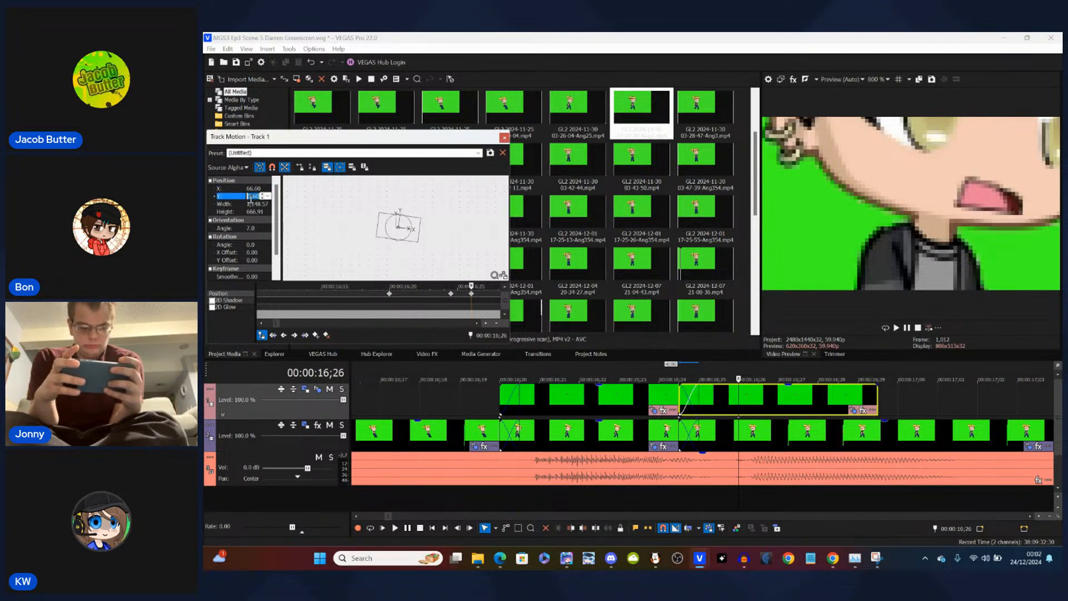
key(shift+Tab)
key(Down)
key(Down)
key(Down)
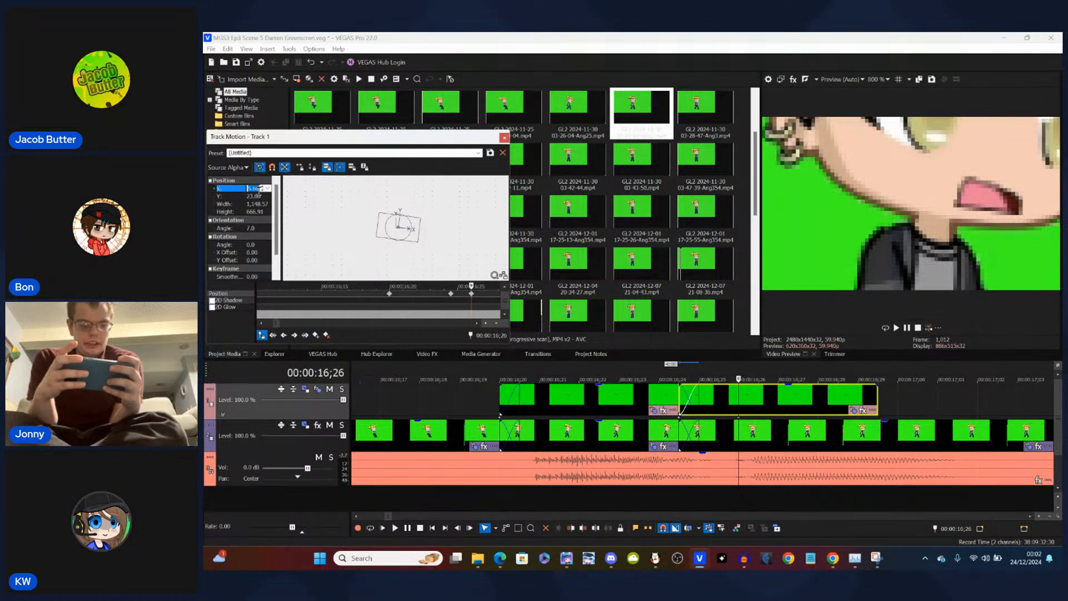
key(Tab)
key(Up)
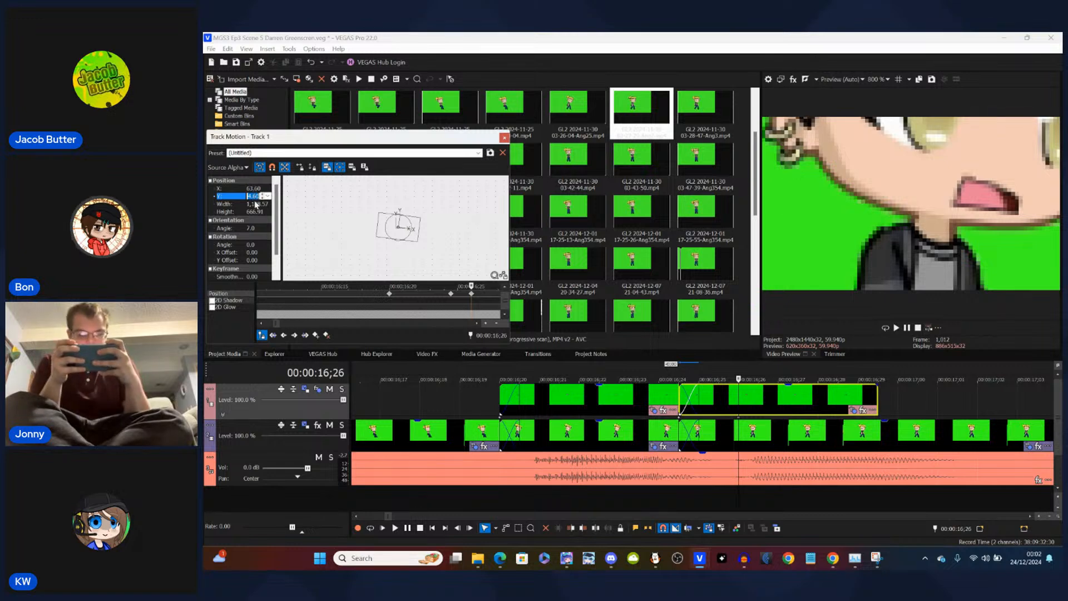
- Adjust the mouth's Track Motion position at 00:00:16;26 to X 64.60 and Y 28.60
click(885, 79)
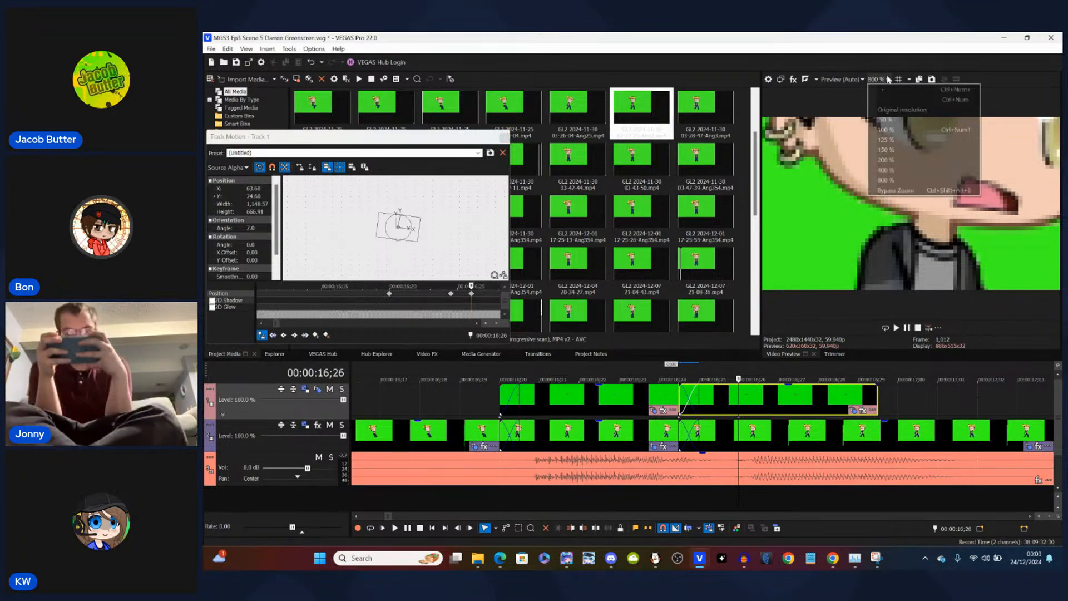
click(890, 130)
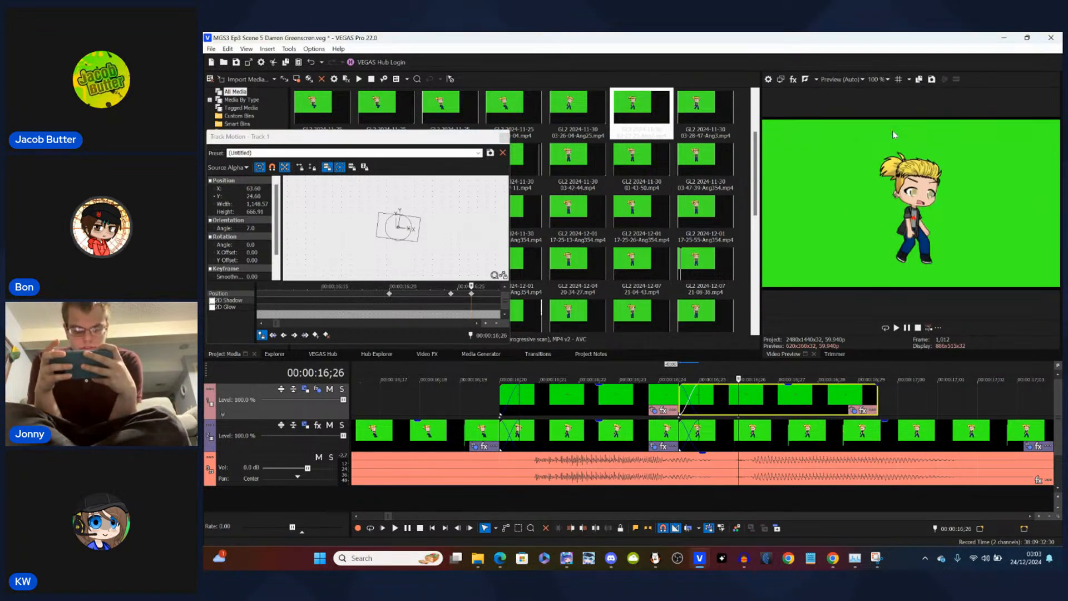
click(251, 196)
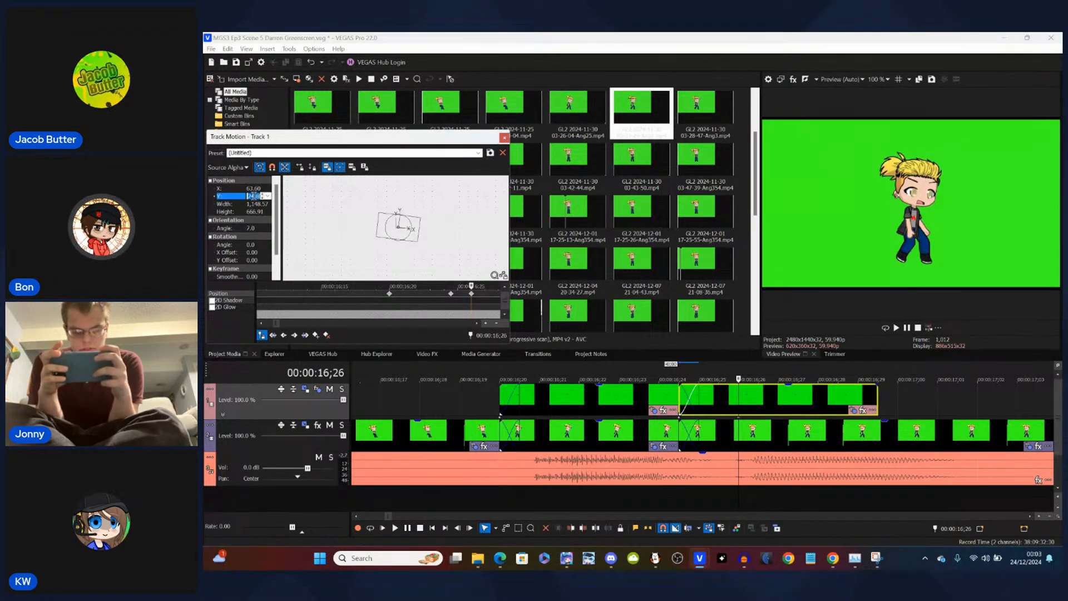
click(256, 189)
key(Up)
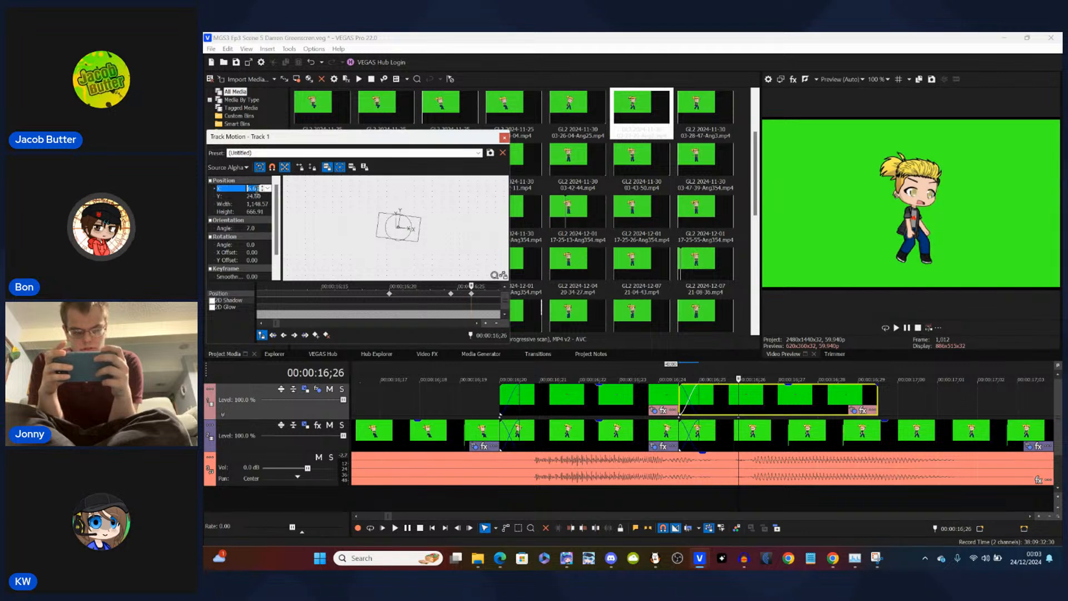
click(258, 196)
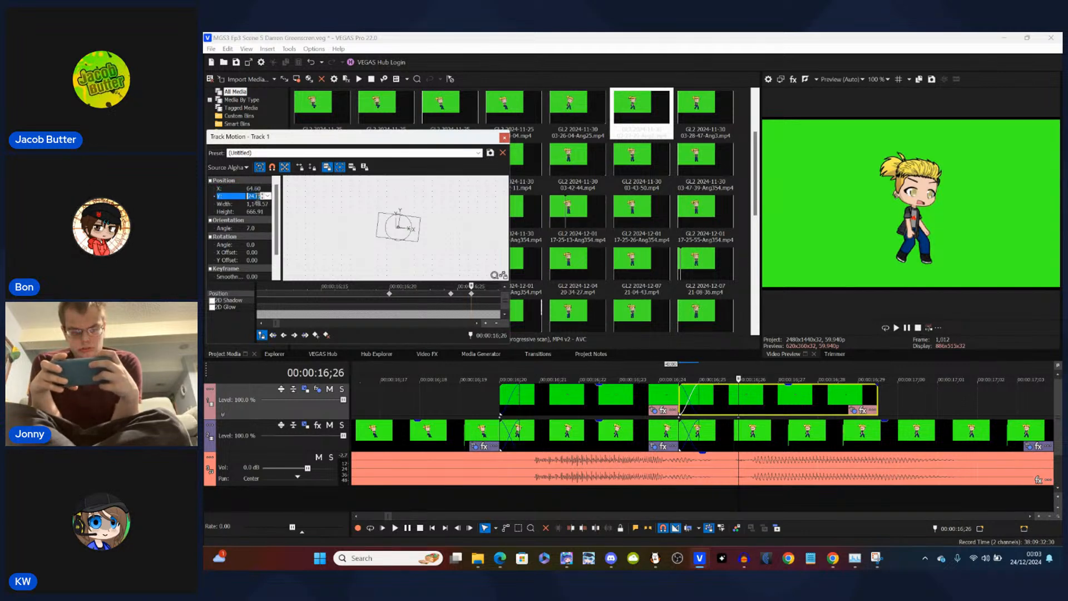
key(Up)
key(Up)
key(Up)
key(Up)
key(Up)
key(Up)
key(Up)
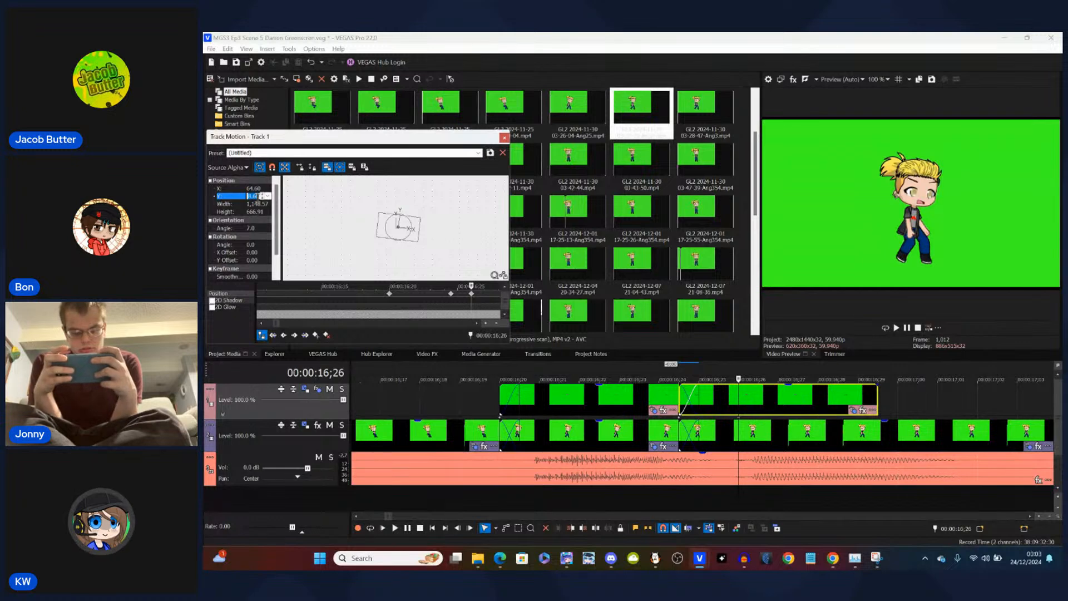
- Compare the mouth's placement on the face across the frames from 00:00:16;23 to 00:00:16;26
click(643, 398)
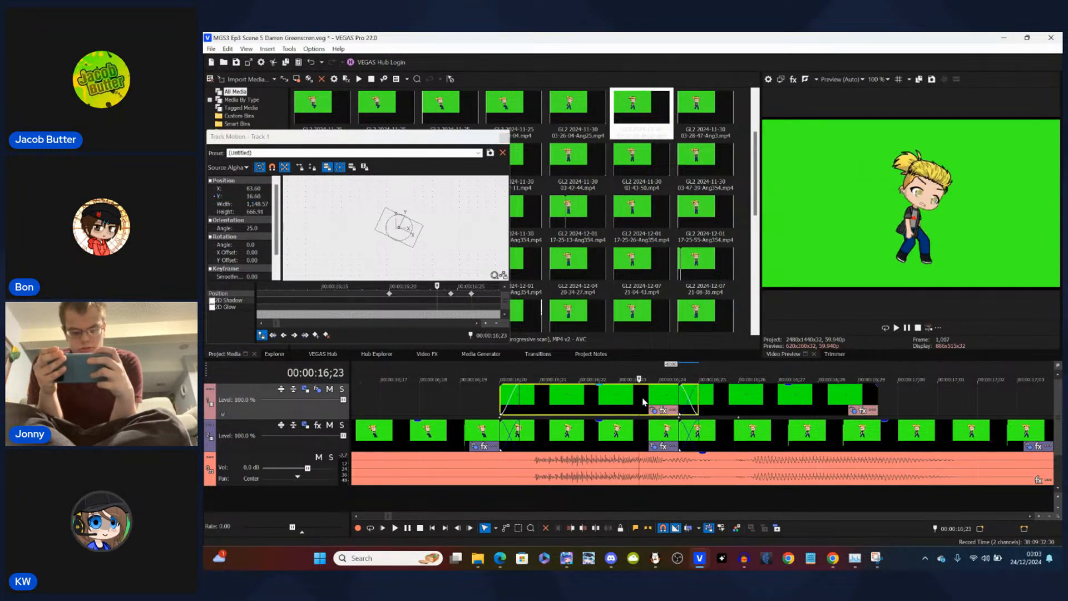
key(Right)
key(Right)
key(Right)
key(Right)
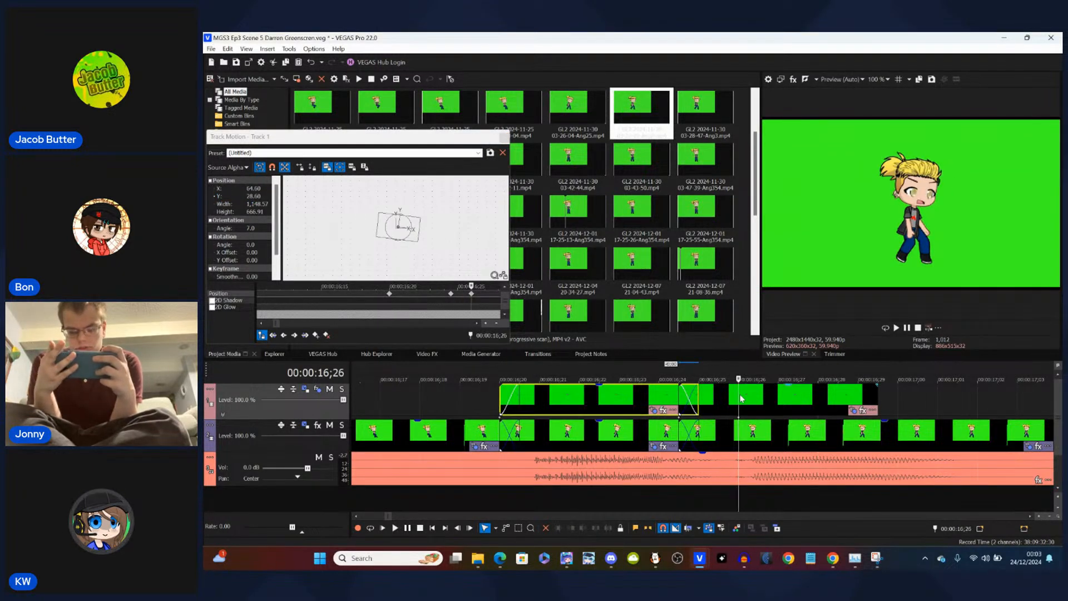
key(Left)
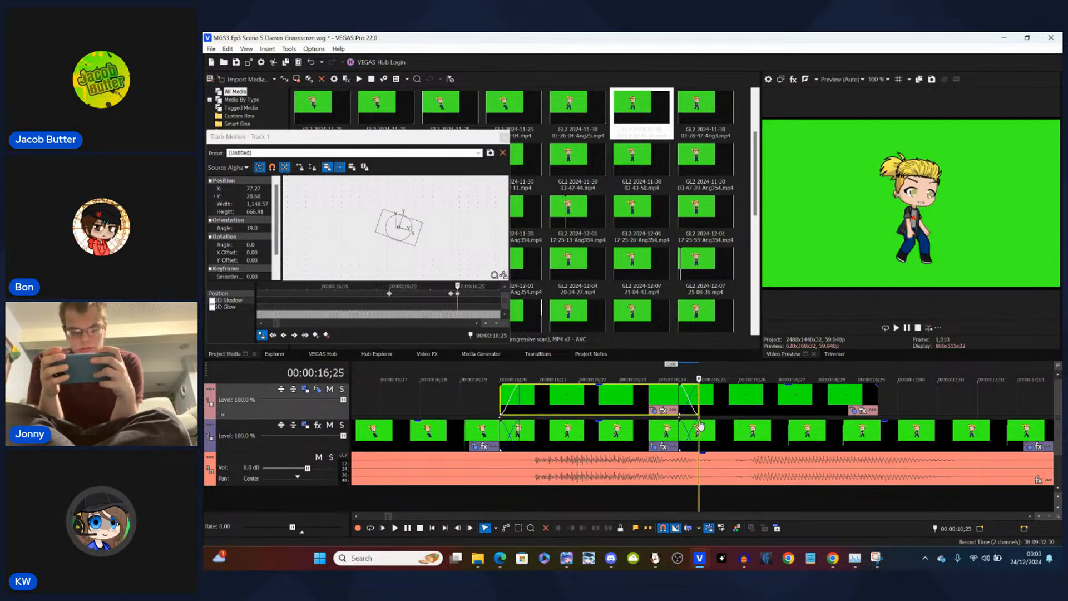
key(Right)
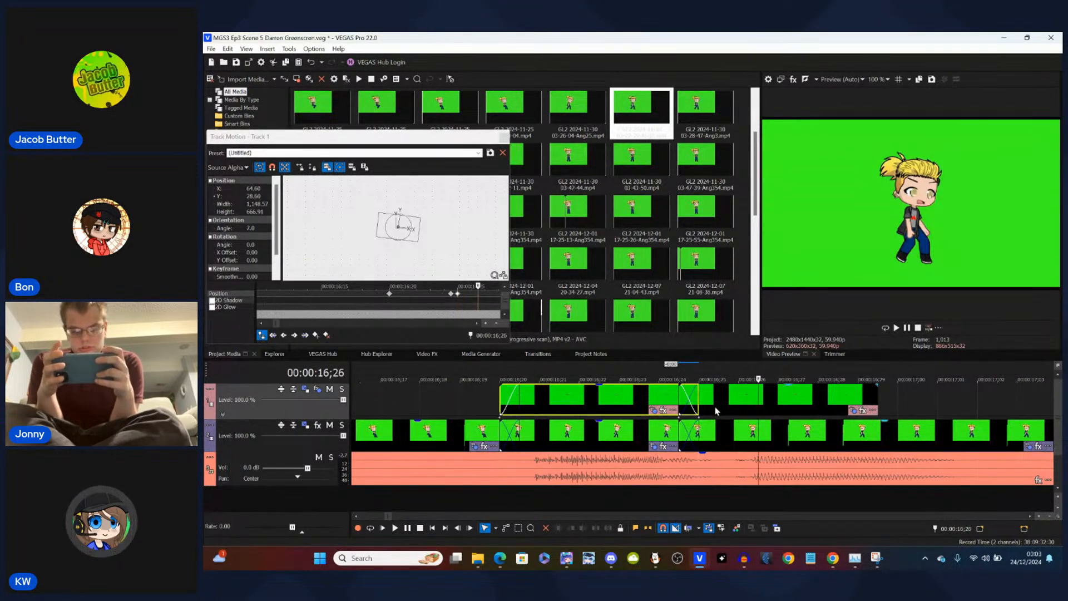
click(738, 426)
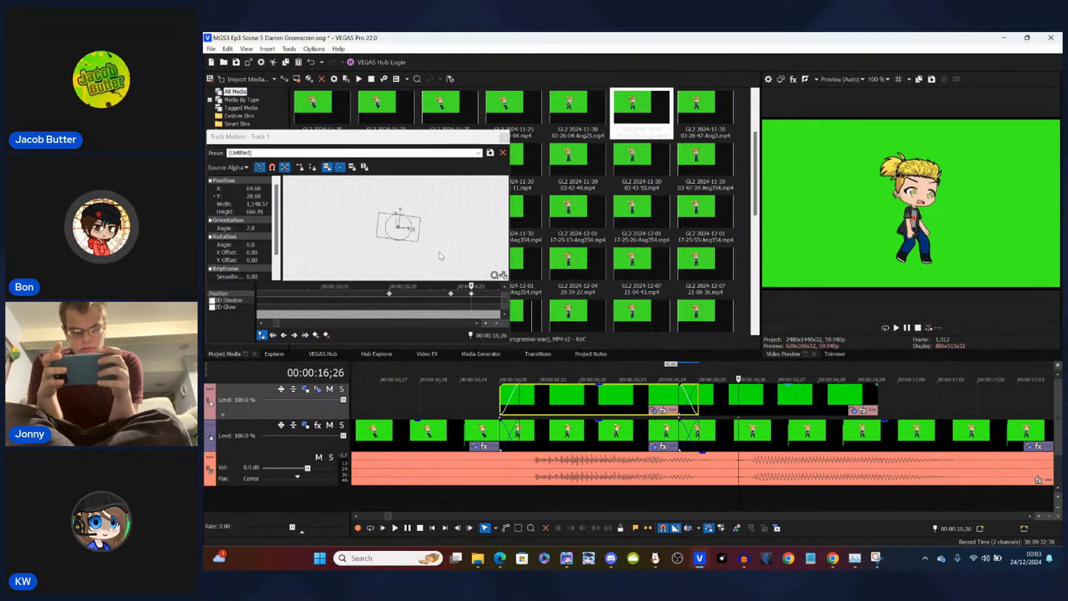
- Set the Track 1 motion position at 00:00:16;26 to X 62.60 and Y 28.60, and close Track Motion
click(260, 197)
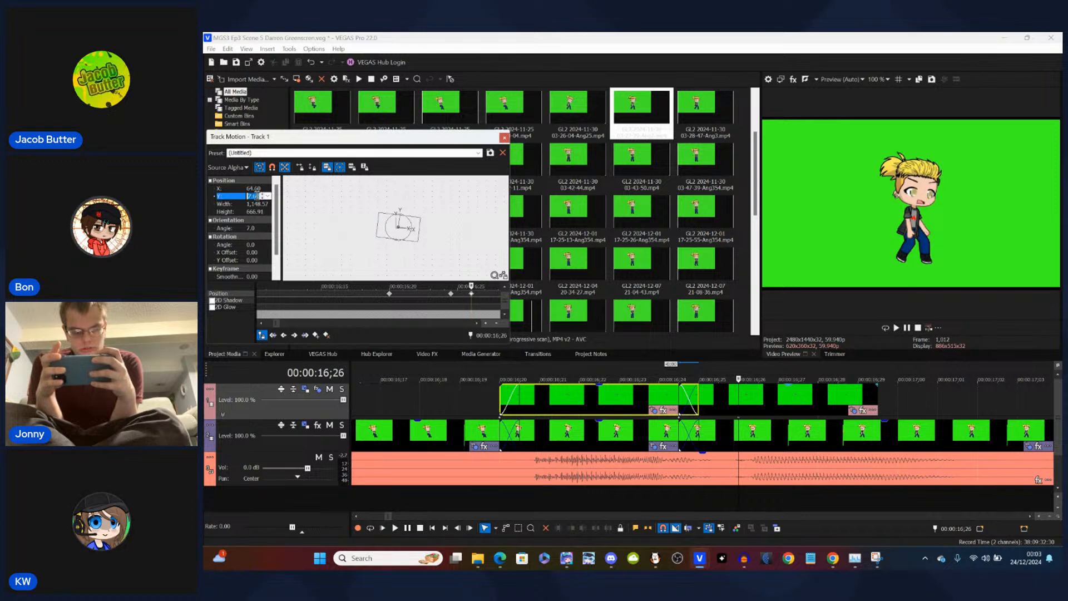
text(9.60)
click(256, 189)
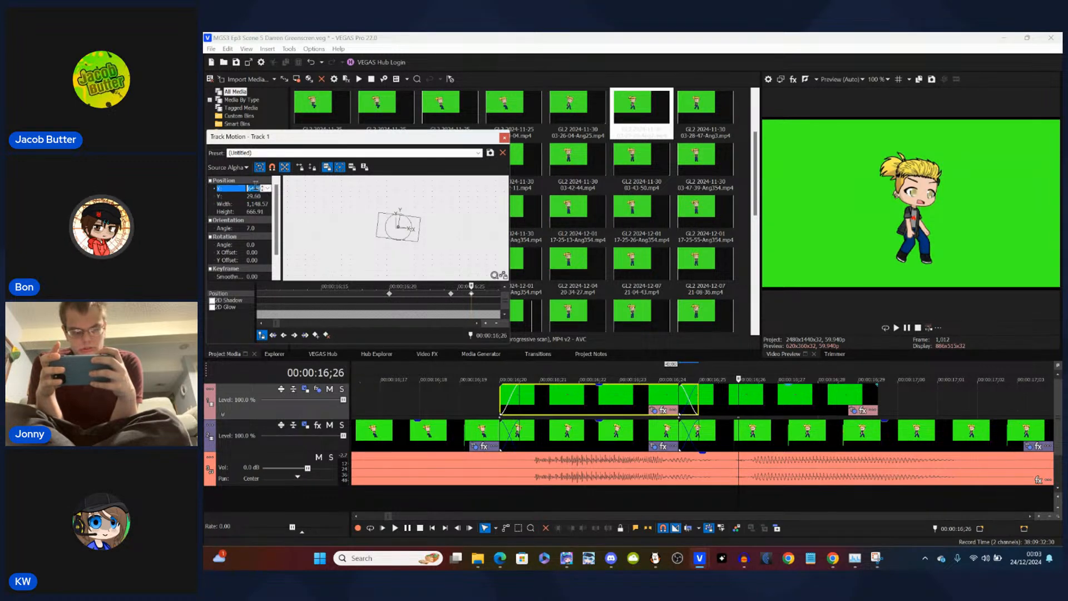
key(Up)
key(Tab)
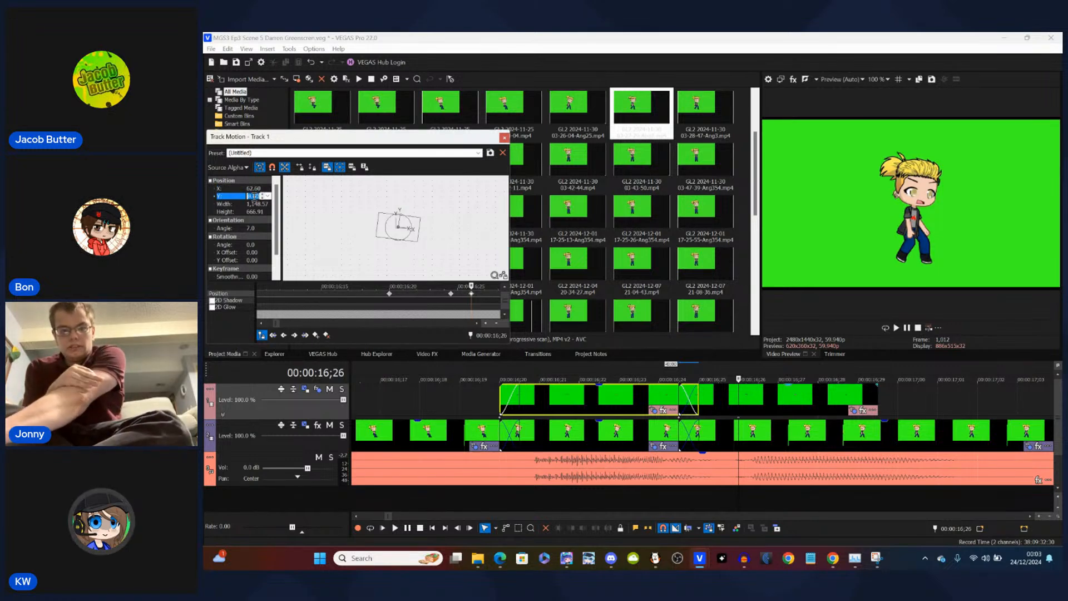
key(Return)
click(504, 139)
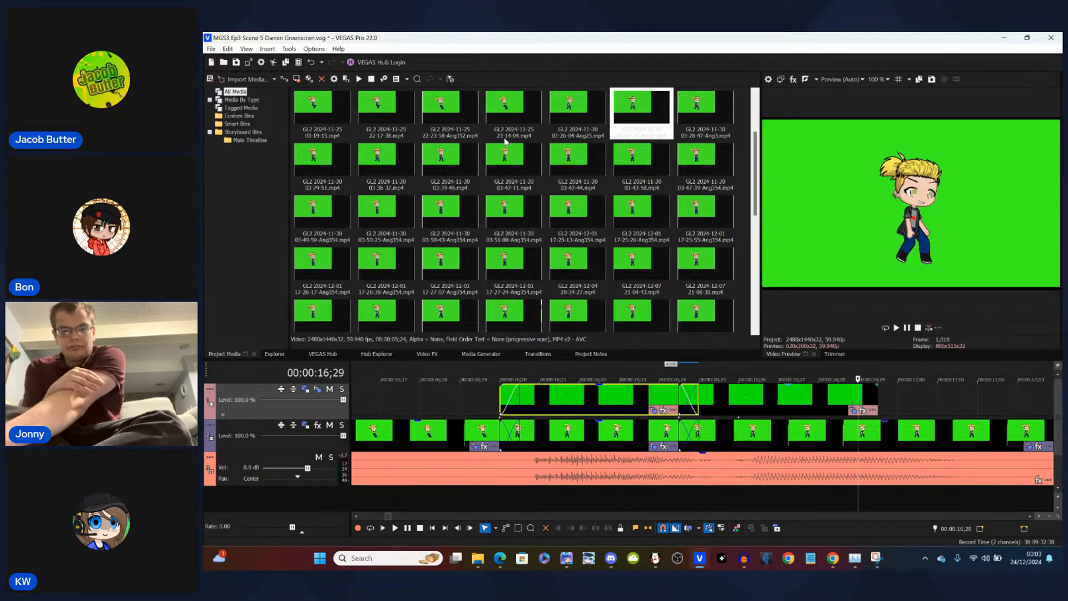
- Reopen Track Motion for Track 1 at 00:00:16;26, set X to 58.60, fine-tune the Y position, and close it
click(740, 421)
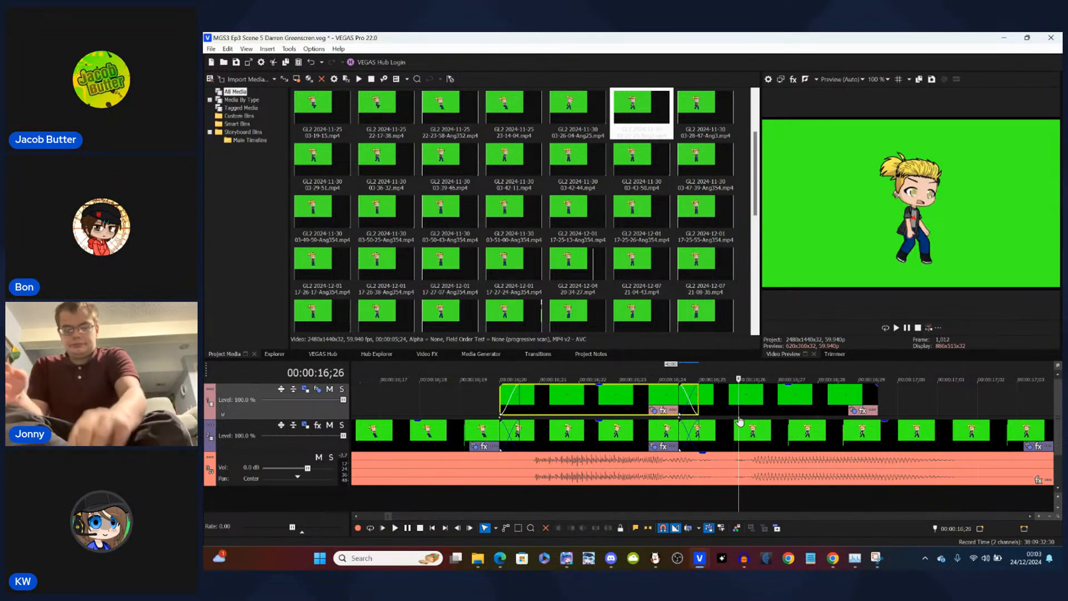
click(305, 390)
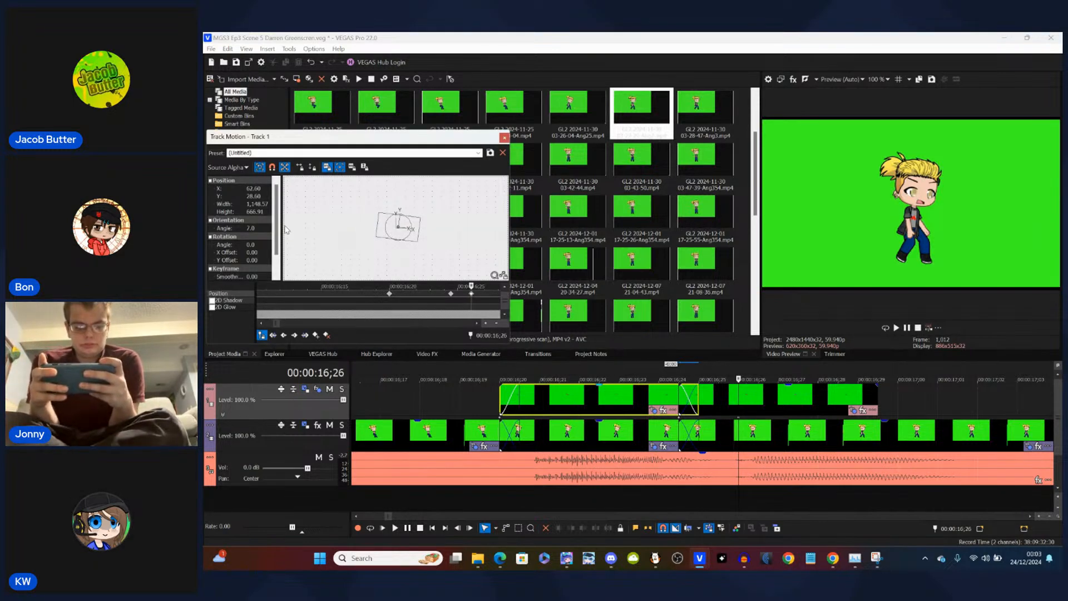
double_click(256, 188)
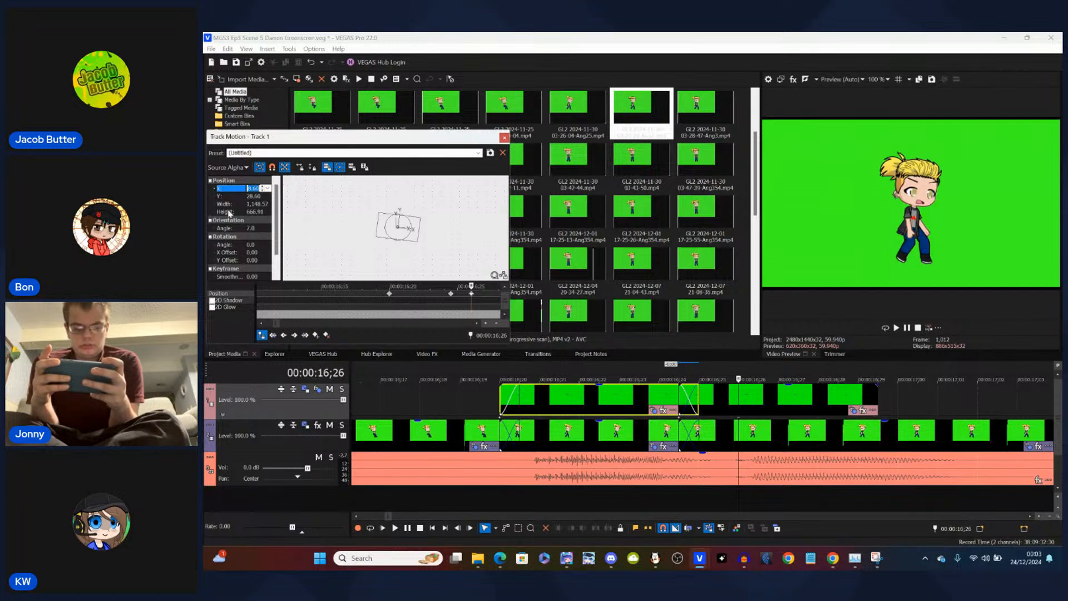
double_click(252, 195)
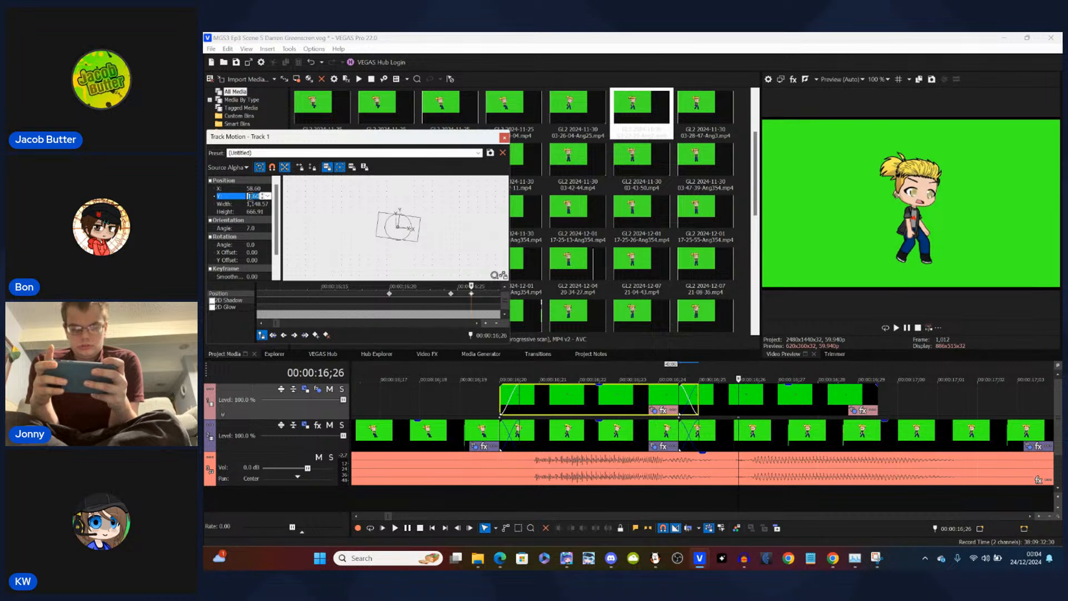
click(504, 137)
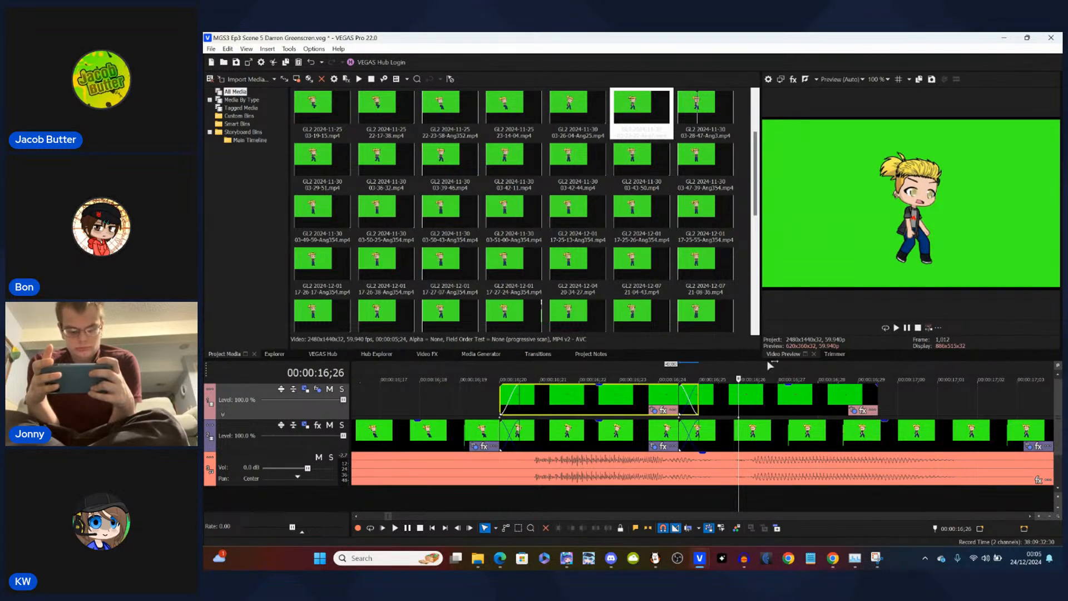
- Select the second mouth clip and examine the mouth's alignment frame by frame between 00:00:16;26 and 00:00:16;28
click(754, 405)
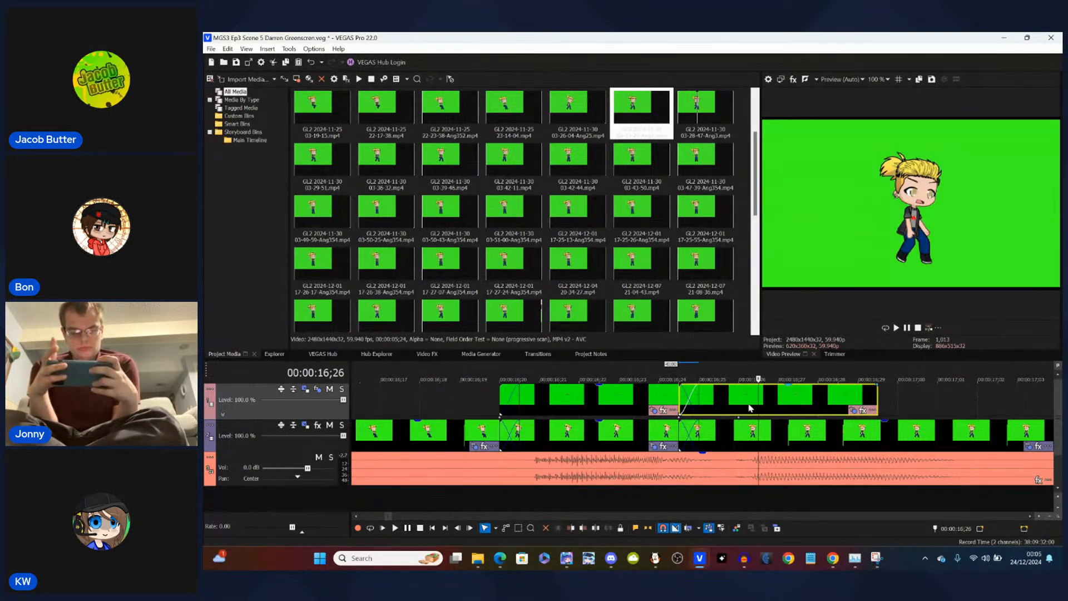
key(Right)
key(Right)
key(Right)
key(Right)
key(Right)
key(Right)
key(Right)
key(Right)
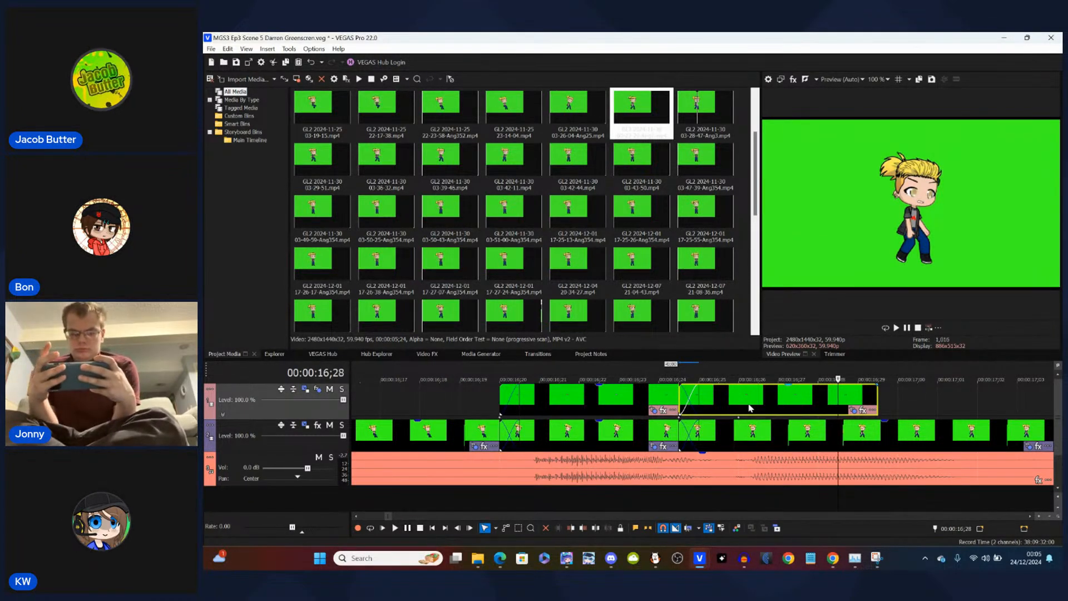
key(Left)
key(Left)
key(Left)
key(Left)
key(Left)
key(Left)
key(Right)
key(Right)
key(Left)
key(Left)
key(Left)
key(Left)
key(Left)
key(Right)
key(Right)
key(Right)
key(Right)
key(Right)
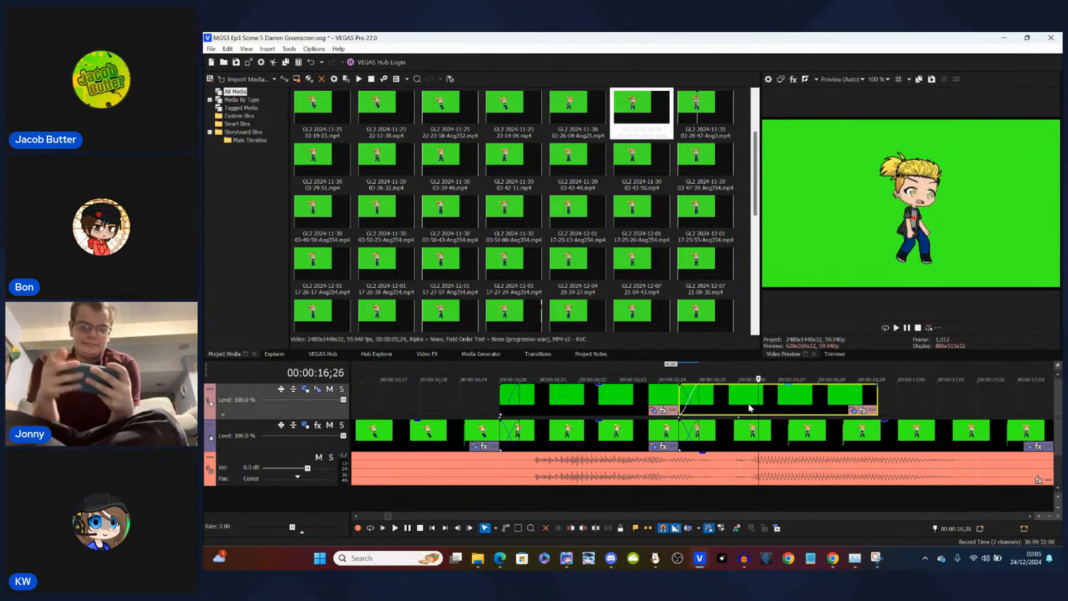
key(Left)
key(Right)
key(Right)
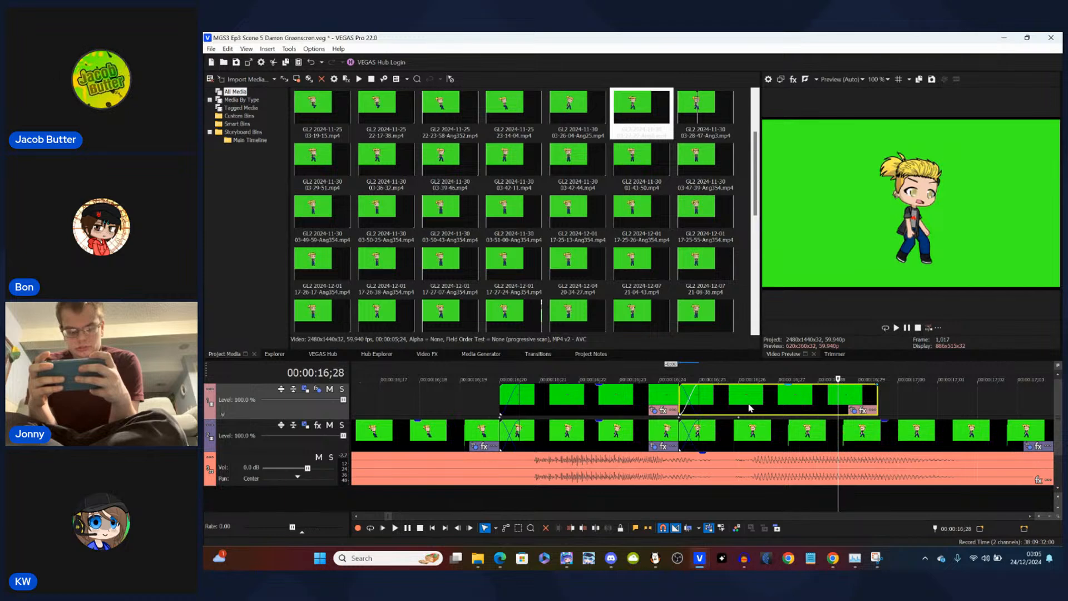
key(Left)
key(Left)
key(Right)
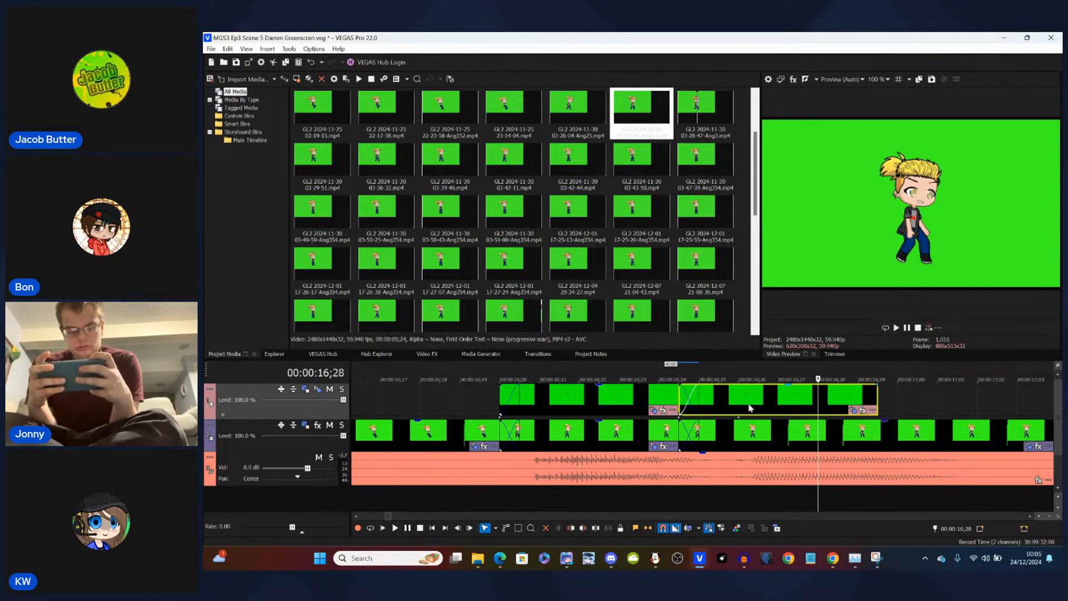
- Examine the mouth's alignment on the face frame by frame between 00:00:16;24 and 00:00:16;29
key(Right)
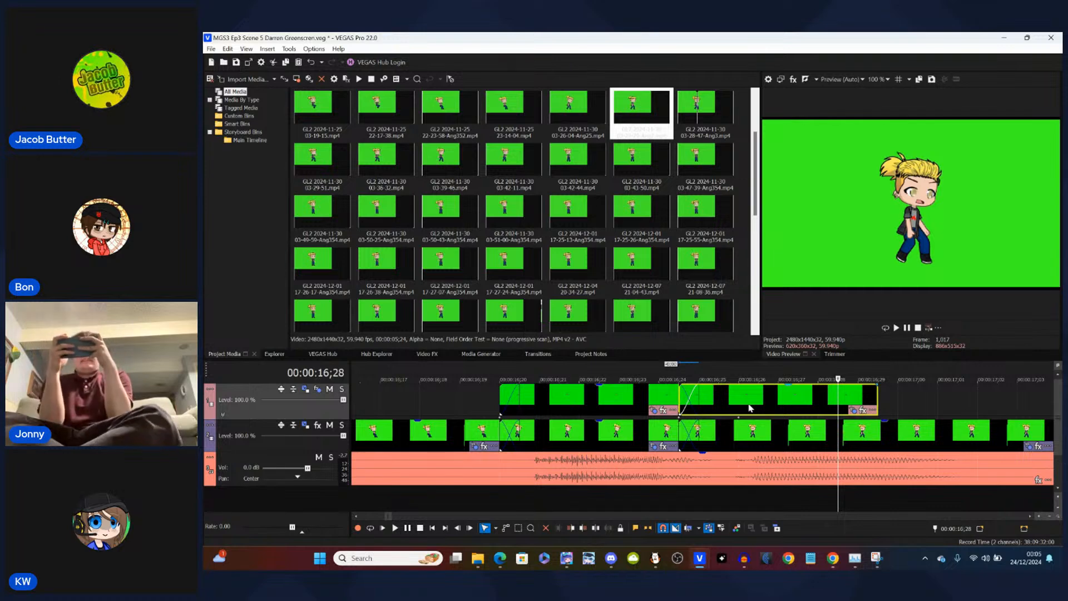
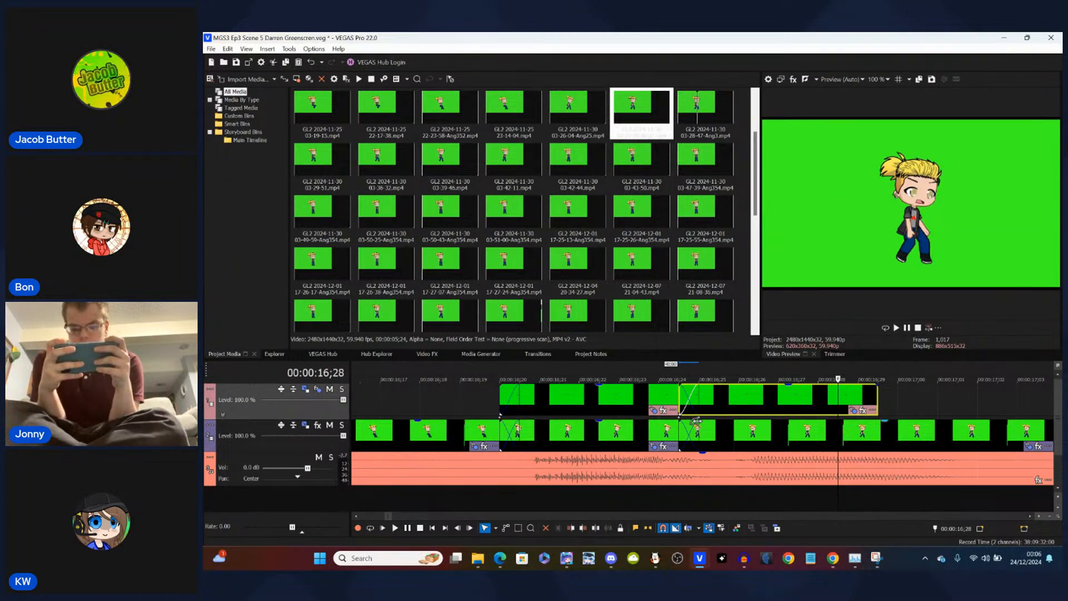
click(679, 398)
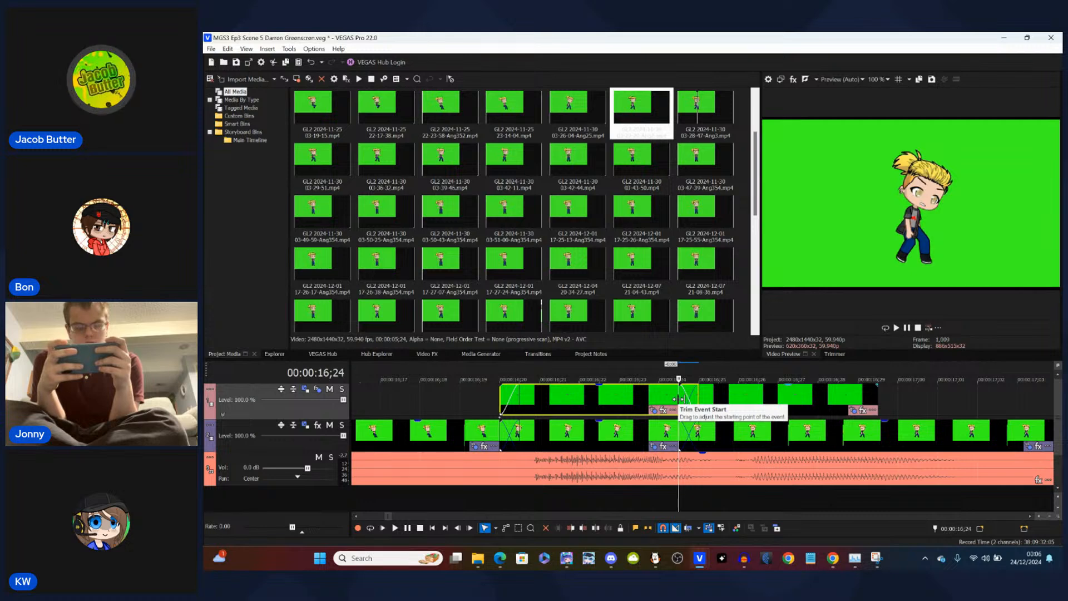
key(Right)
key(Right)
key(Right)
key(Right)
key(Right)
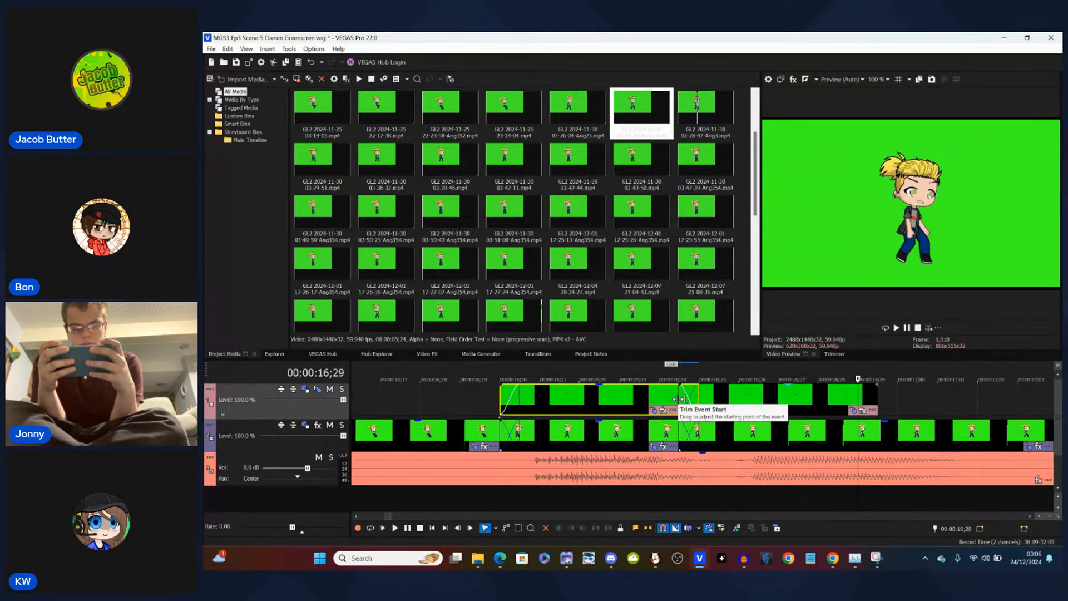
key(Left)
key(Left)
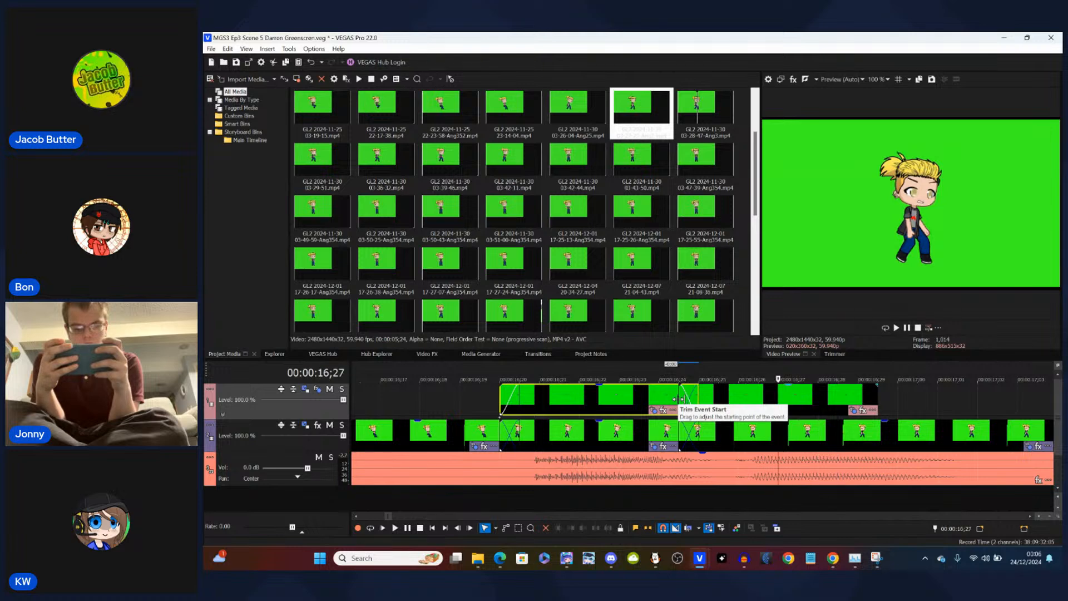
key(Left)
key(Left)
key(Left)
key(Right)
key(Right)
key(Right)
key(Right)
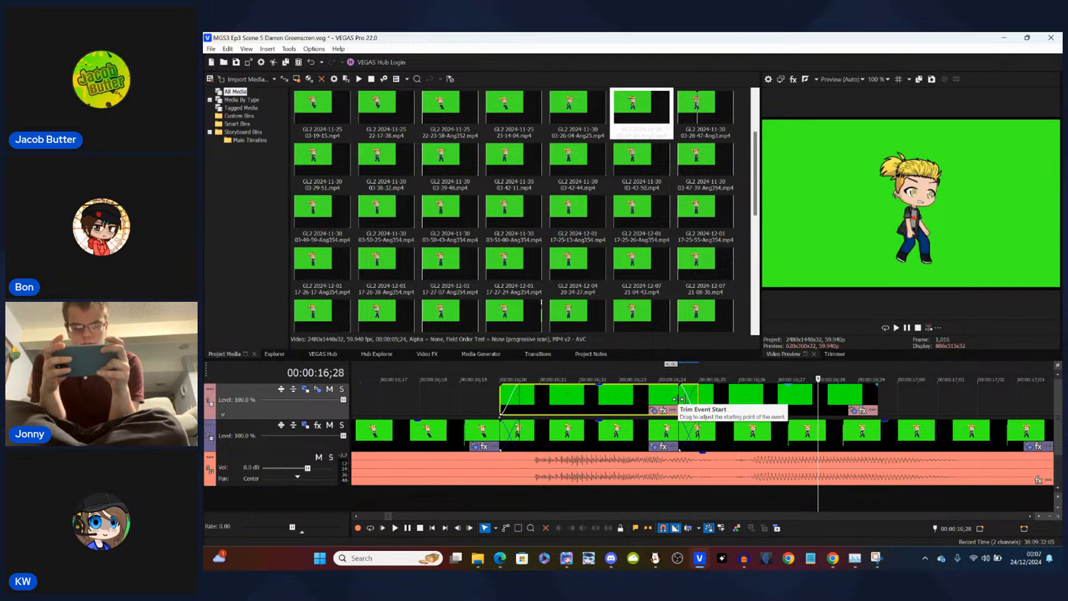
- Save the project and play back the two mouth clips from the start of the first one
click(756, 396)
key(ctrl+s)
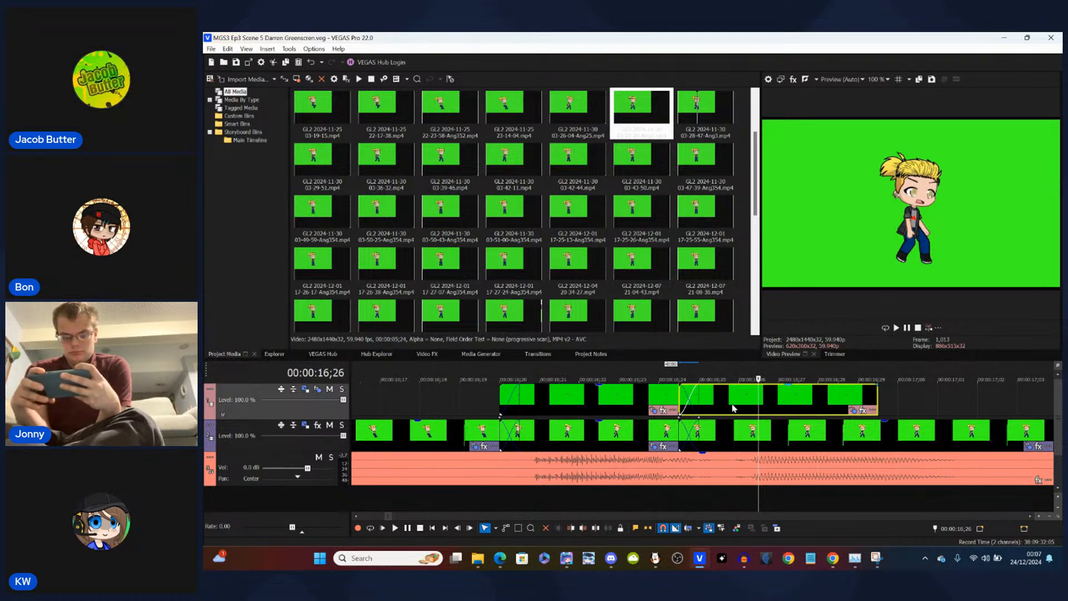
scroll(758, 402, down, 5)
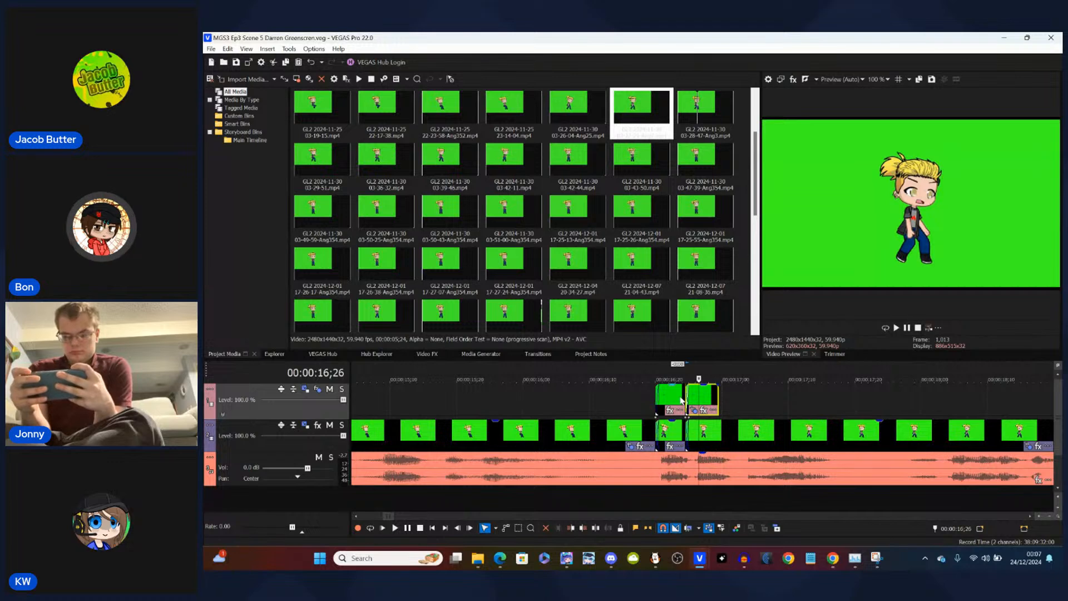
click(657, 395)
key(space)
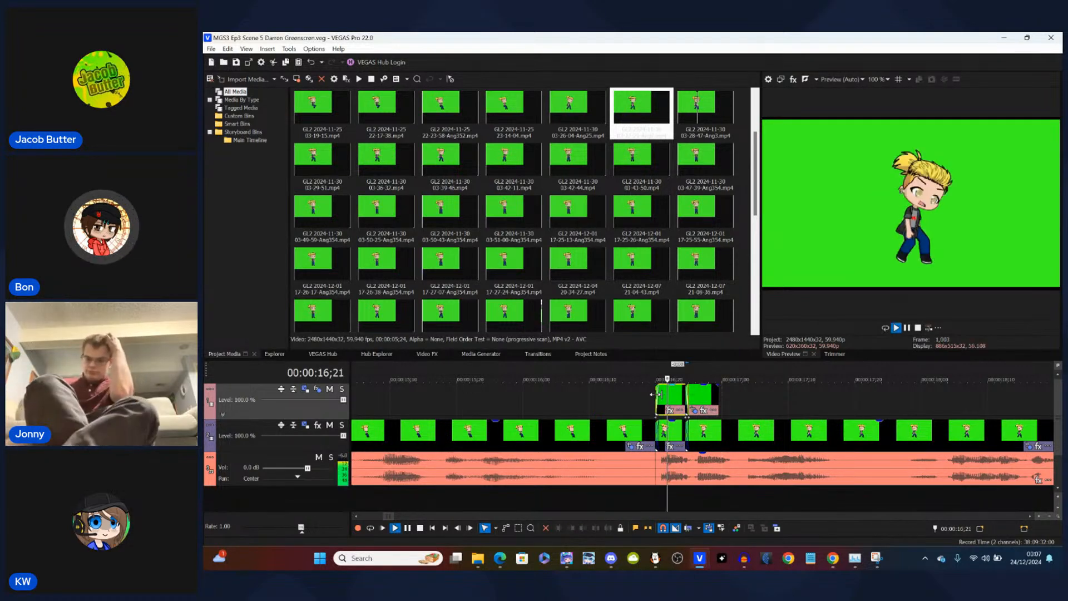
key(space)
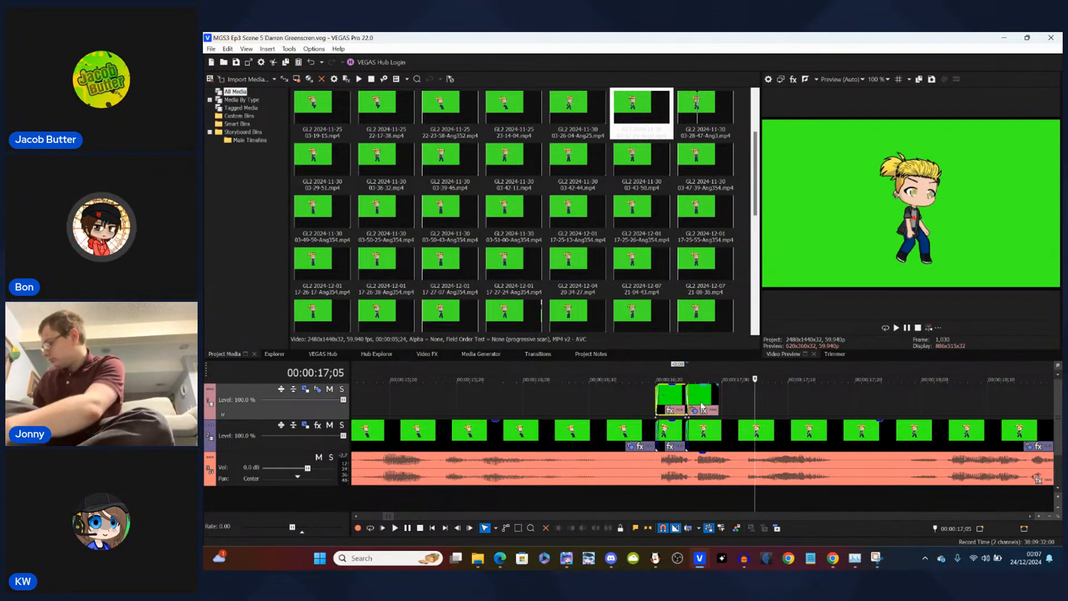
- Split the character clip on the second track at 00:00:16;29, where the mouth clip ends, and delete the part after the split
click(717, 400)
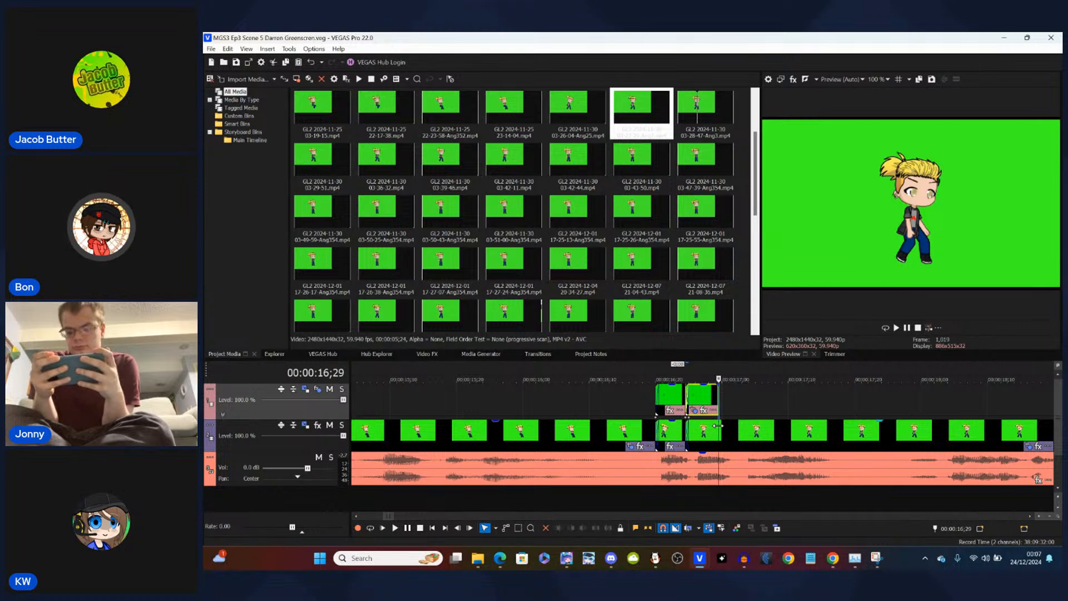
click(719, 429)
key(s)
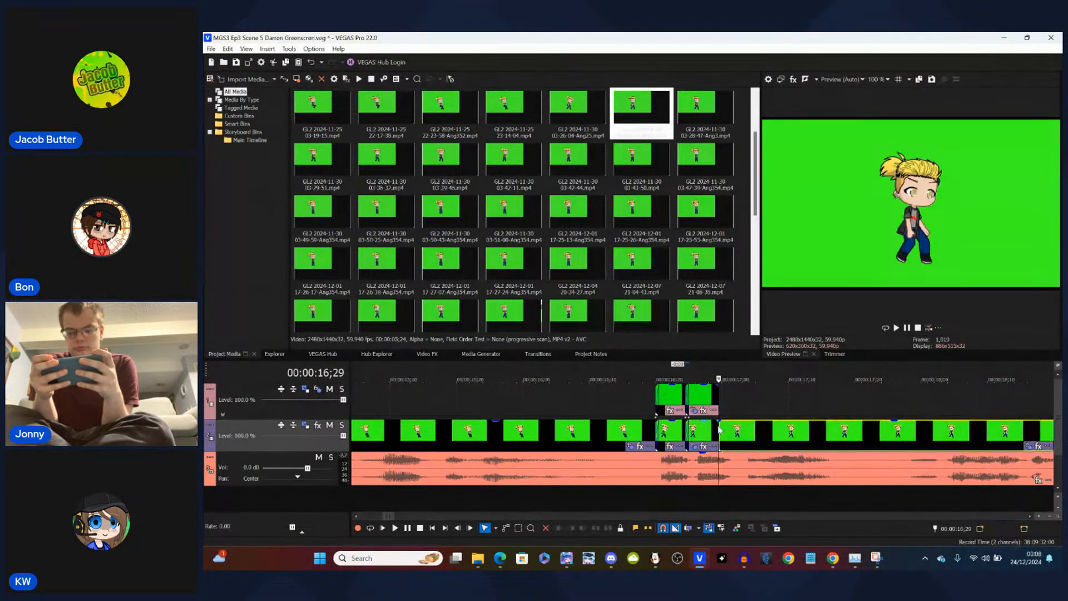
scroll(719, 431, down, 5)
scroll(717, 429, down, 2)
key(Delete)
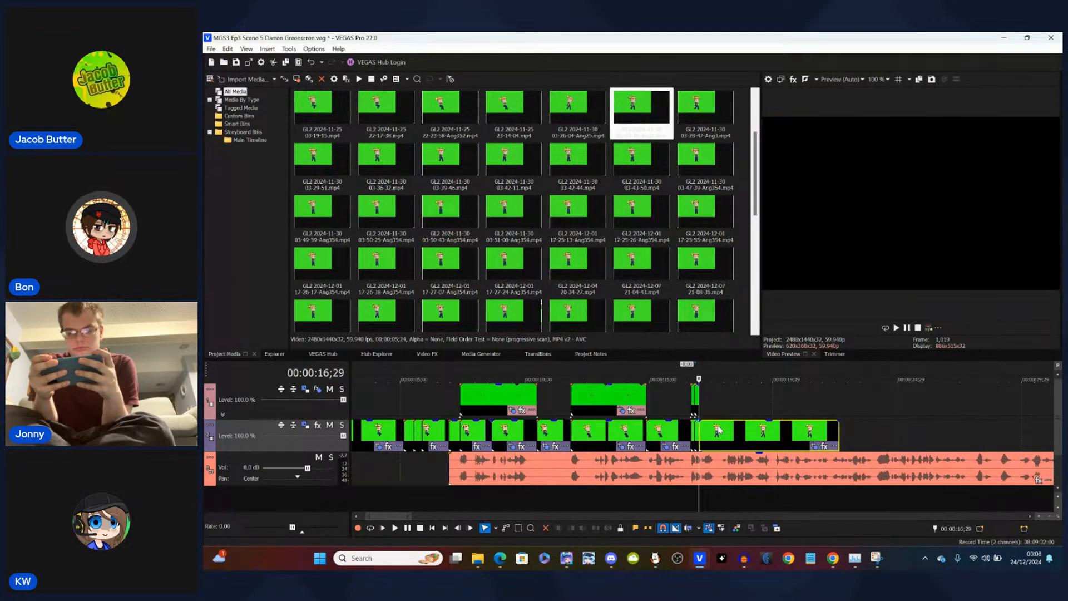
- Move the next character clip to the cut at 00:00:16;29 and overlap it slightly with the preceding clip for a short crossfade
scroll(718, 428, down, 3)
drag(874, 433, 474, 439)
scroll(473, 441, up, 4)
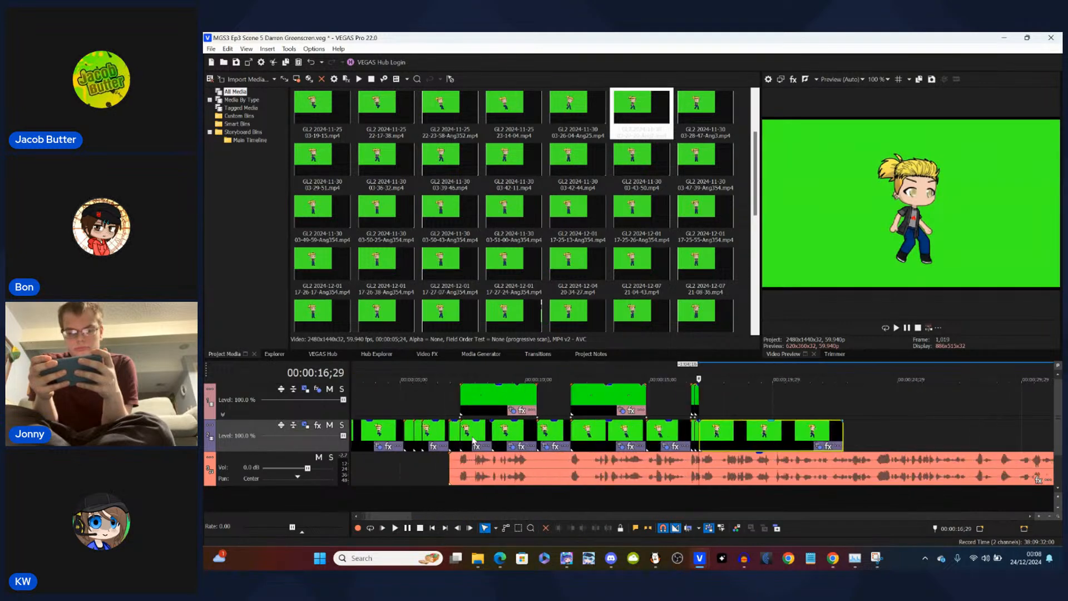
scroll(474, 439, up, 5)
key(Right)
scroll(714, 443, up, 5)
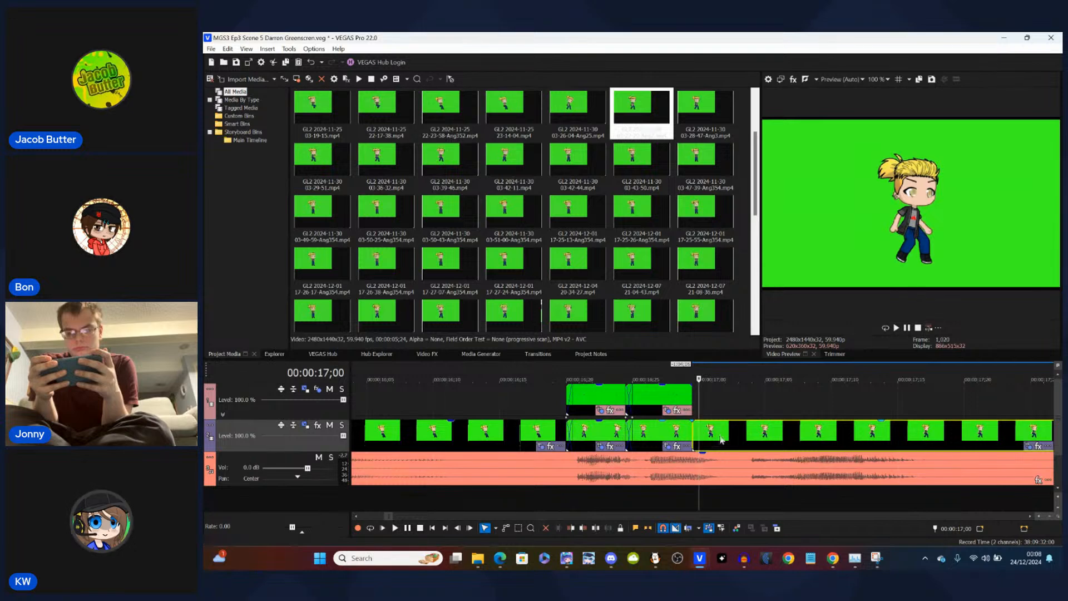
drag(714, 443, 707, 443)
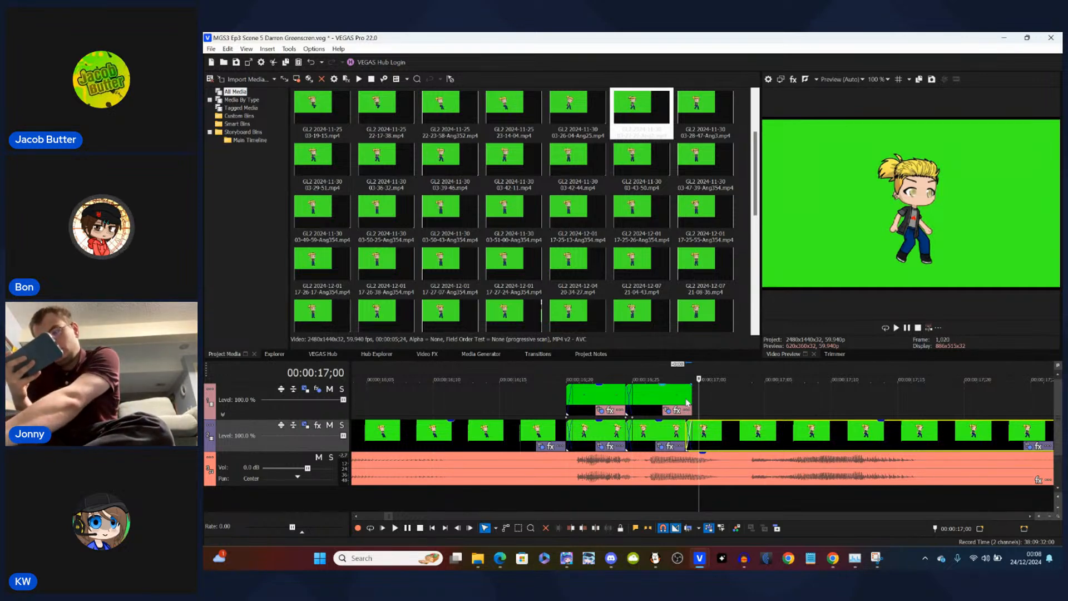
- Add a short fade-out to the end of the second mouth clip and compare the frames around 00:00:16;29
click(688, 402)
scroll(707, 398, up, 3)
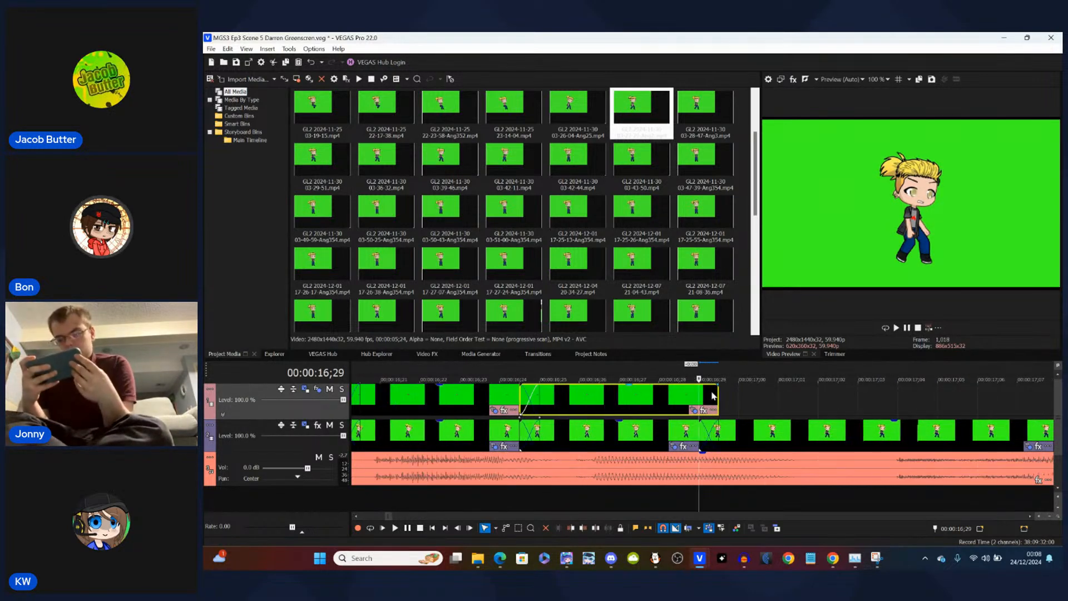
click(718, 390)
drag(718, 386, 702, 387)
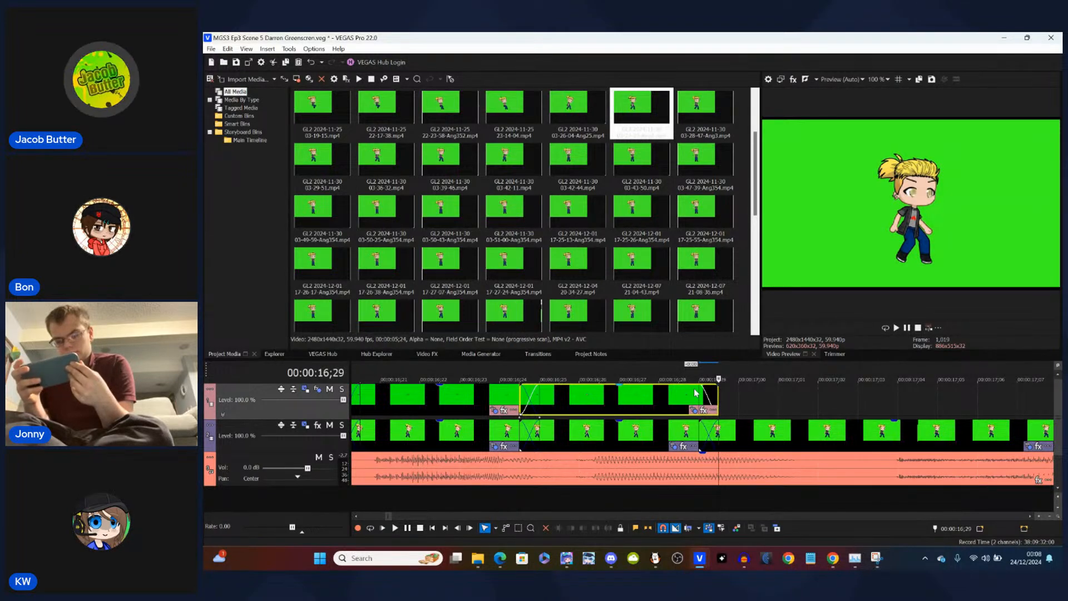
click(700, 390)
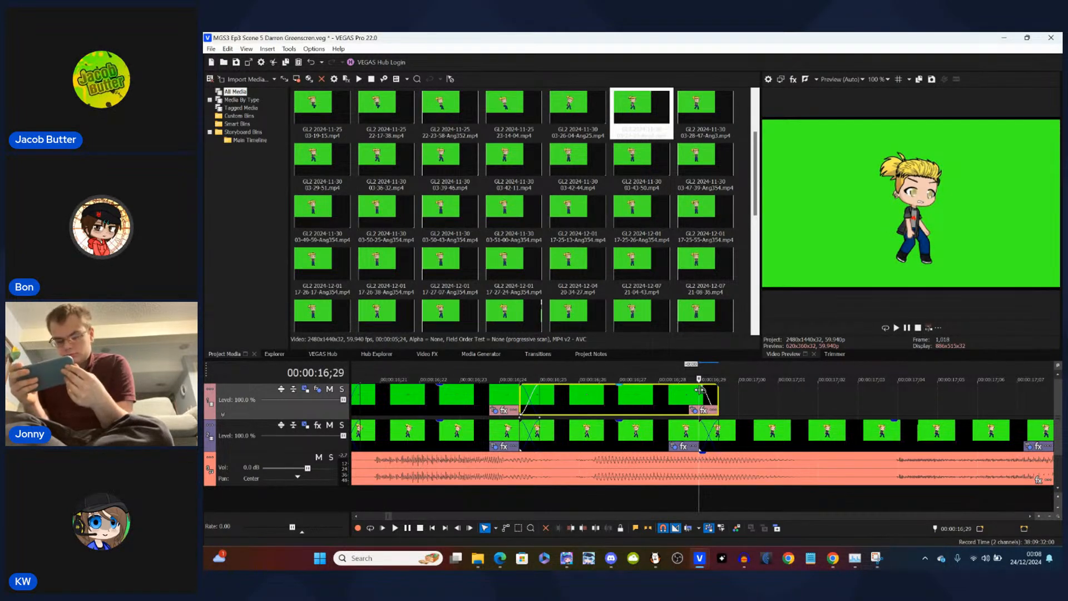
key(Right)
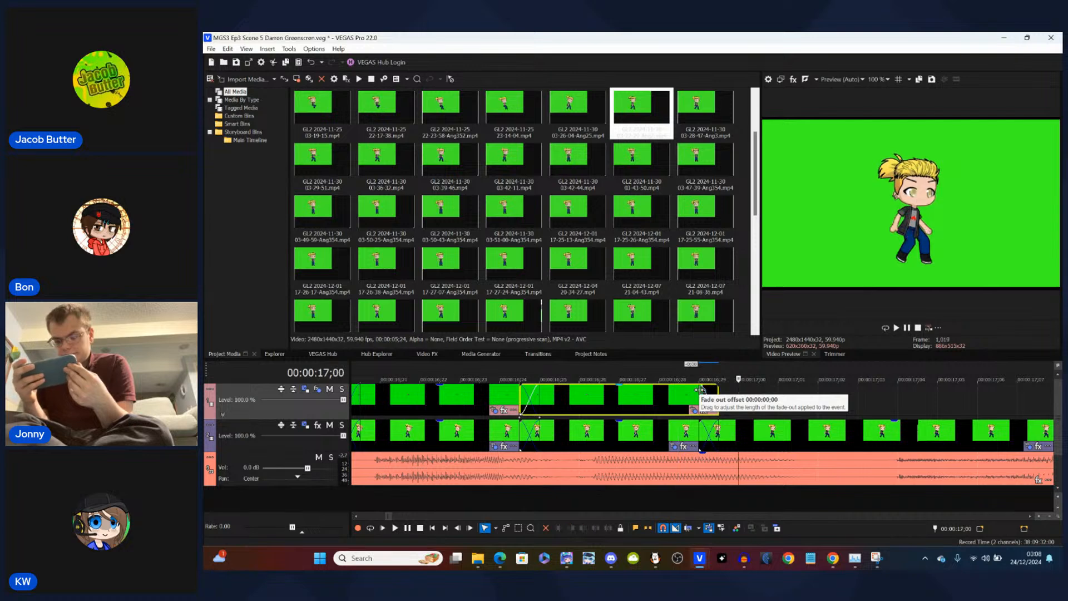
click(727, 404)
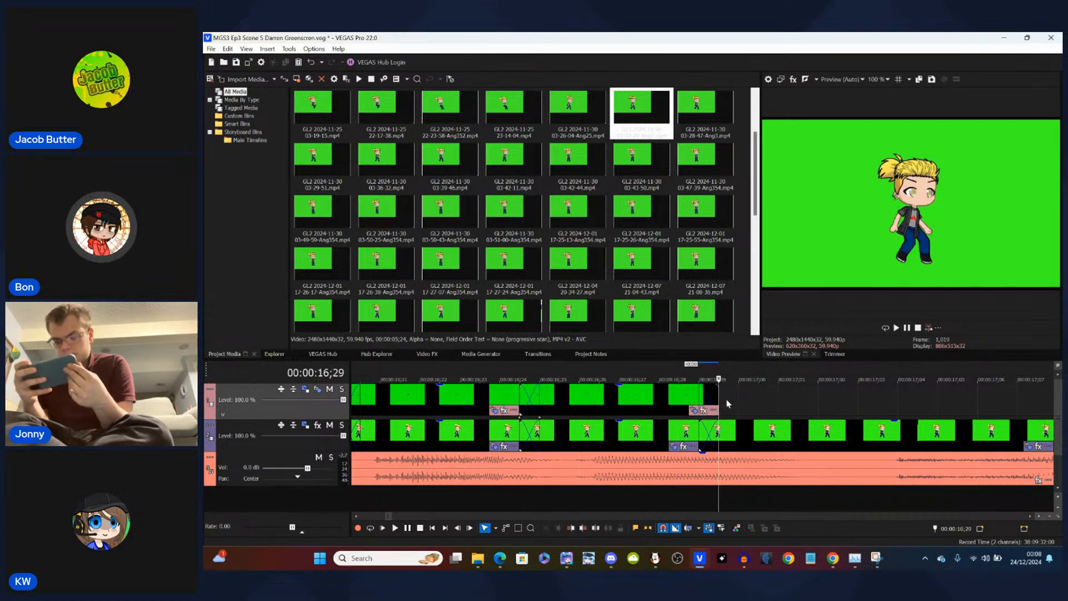
click(694, 400)
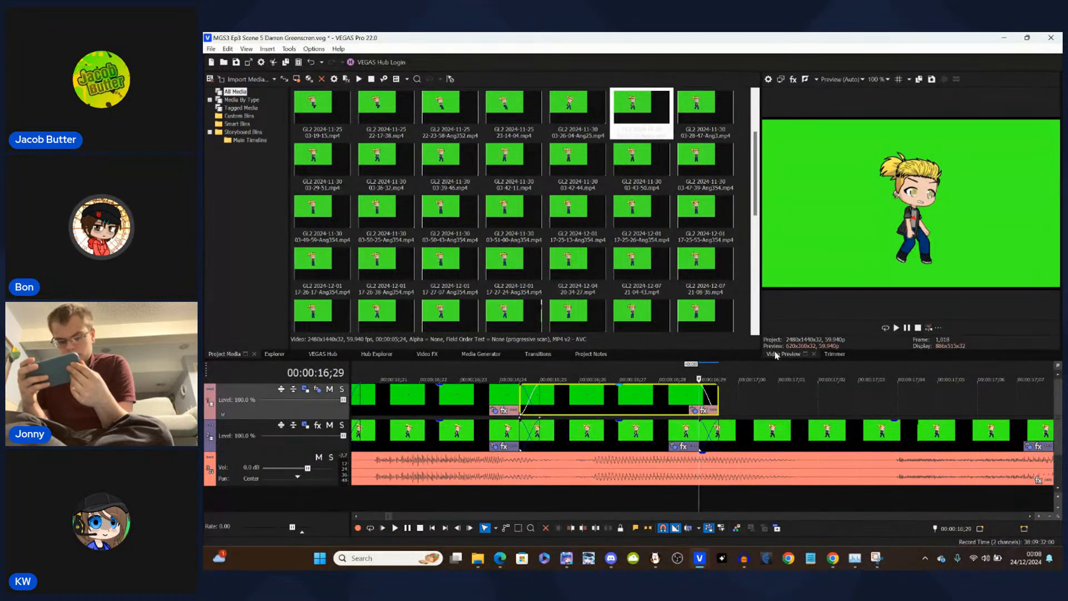
click(737, 396)
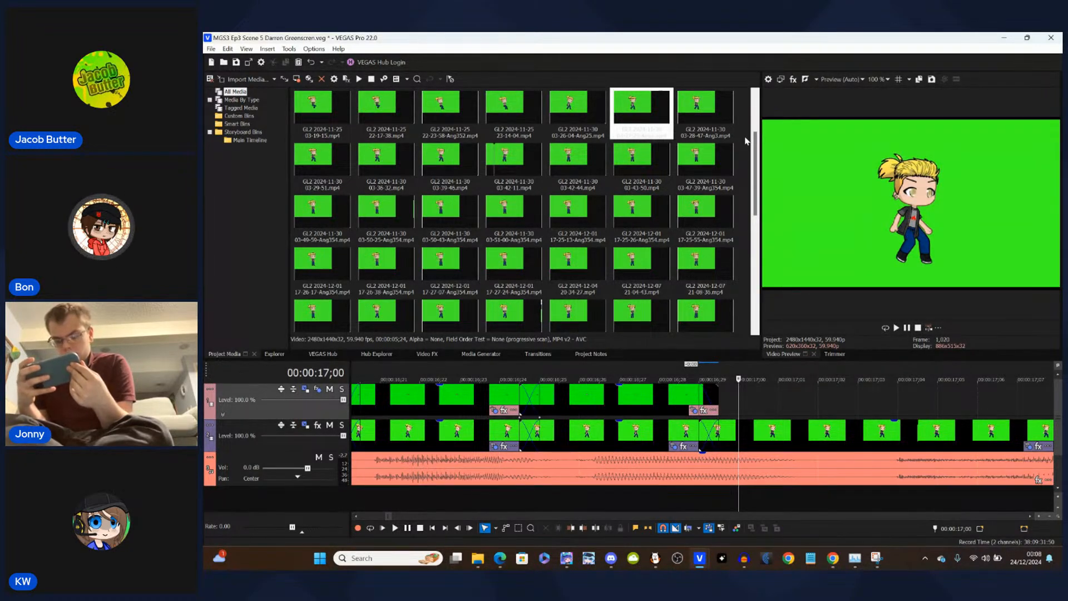
scroll(757, 119, up, 2)
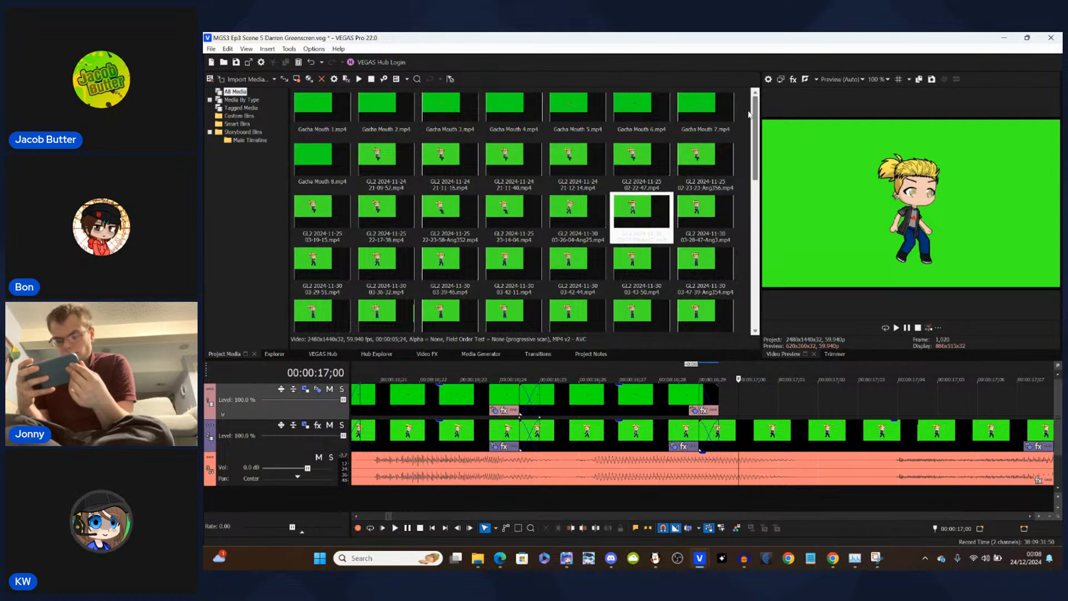
click(305, 182)
drag(304, 182, 748, 389)
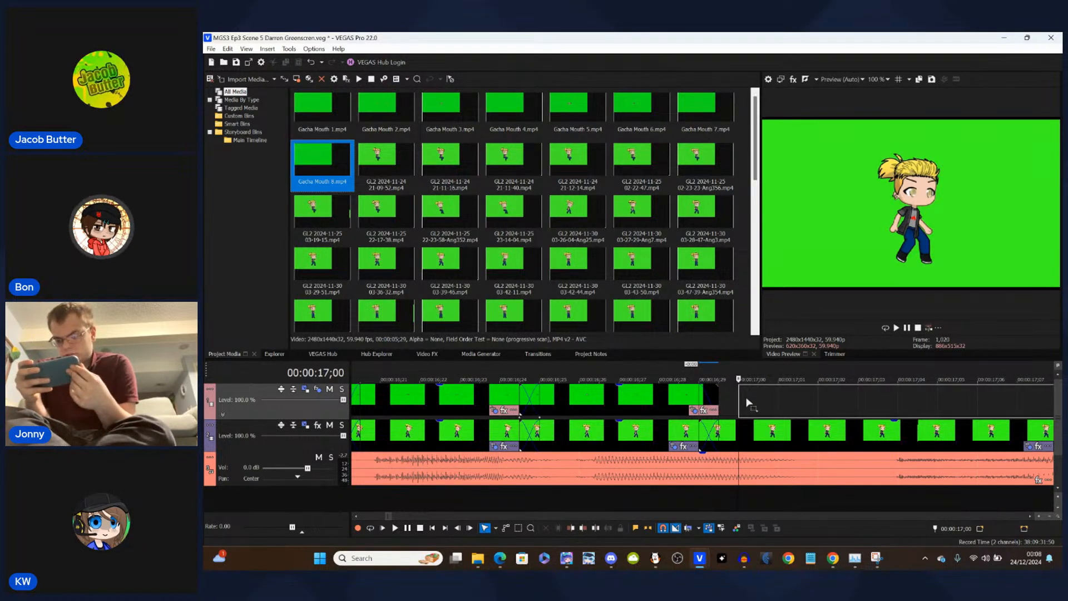
drag(748, 403, 355, 168)
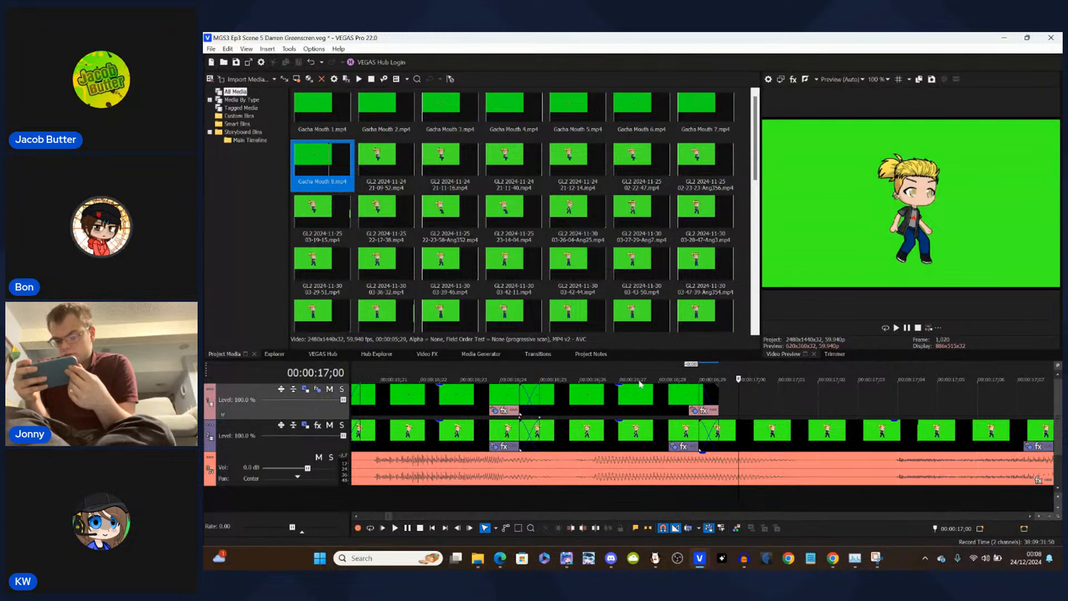
- Duplicate the second mouth clip by copying it and pasting it into the empty space after it on Track 1
click(641, 398)
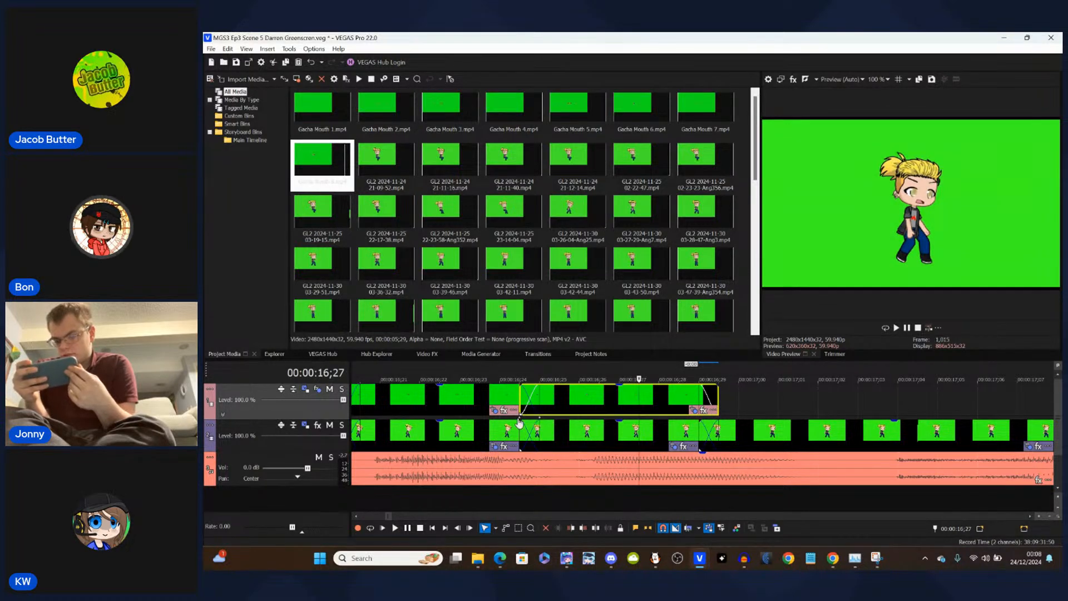
scroll(744, 407, down, 5)
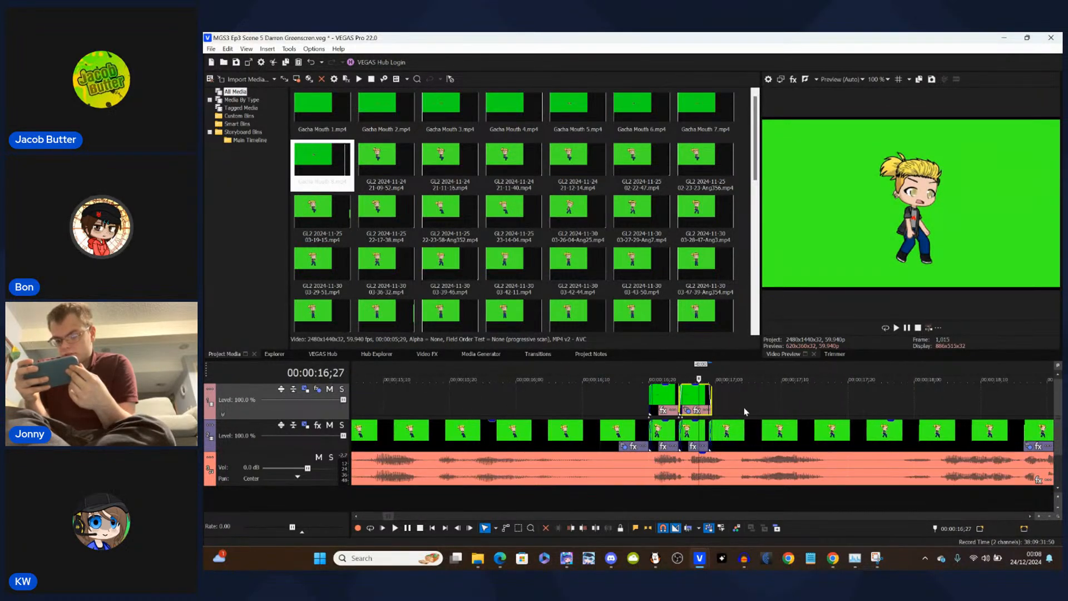
scroll(746, 411, down, 5)
scroll(745, 411, up, 8)
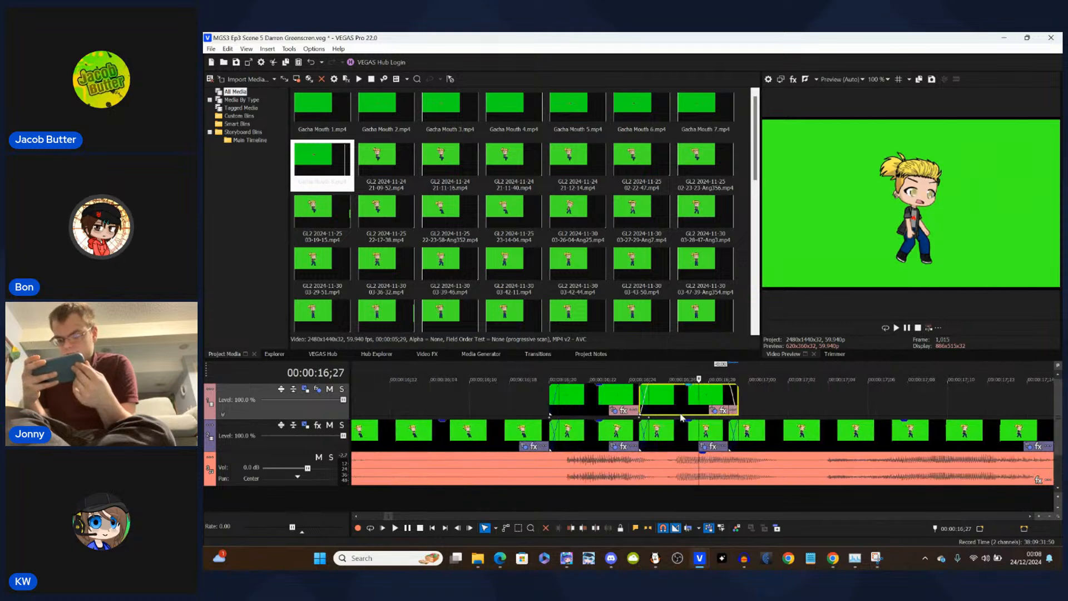
scroll(682, 418, up, 2)
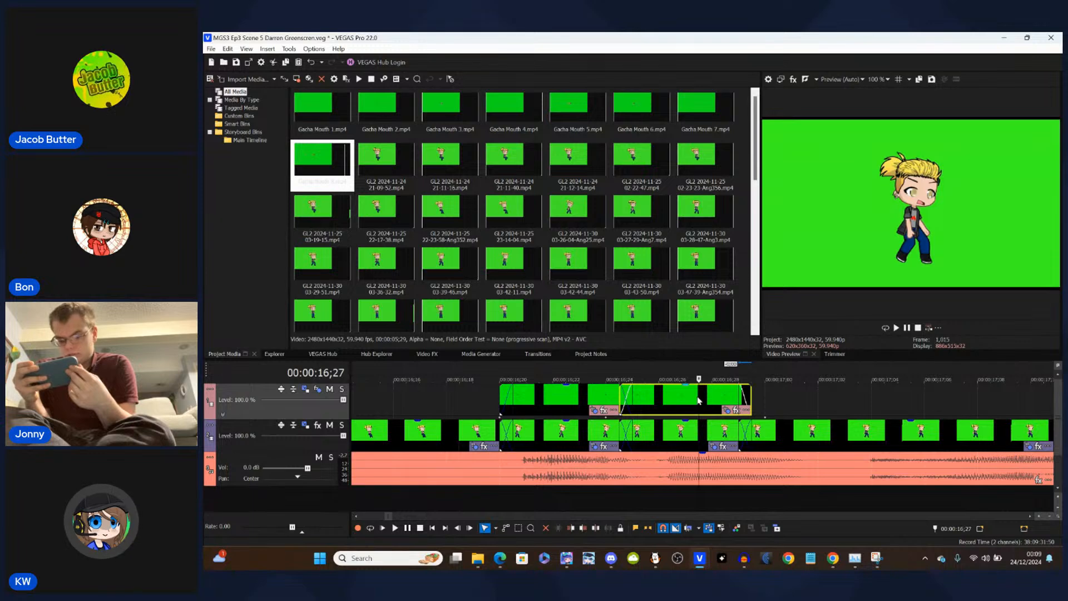
click(769, 402)
click(698, 399)
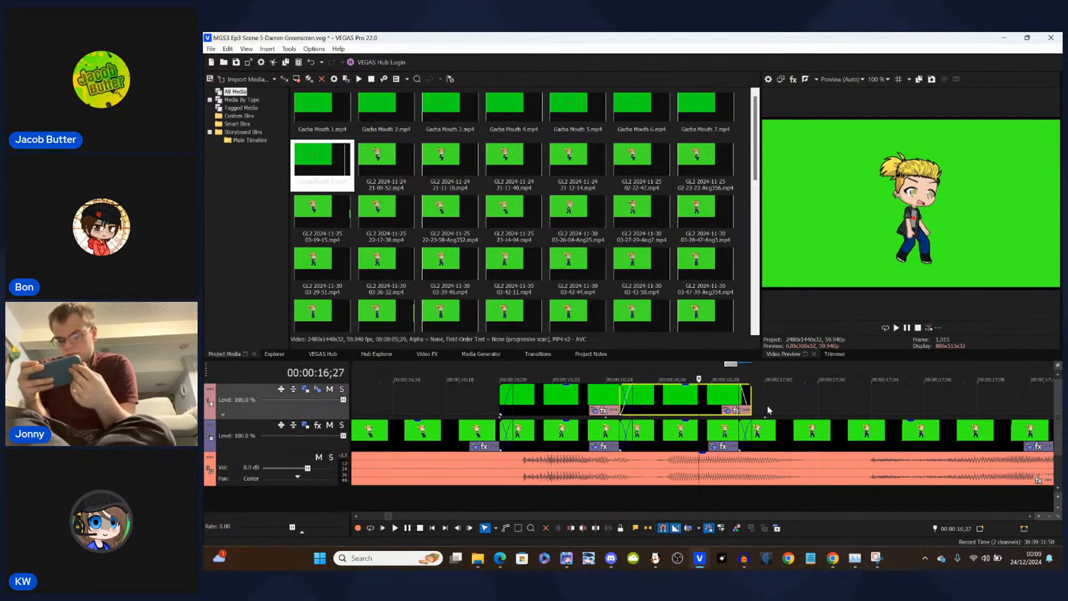
click(768, 406)
key(ctrl+v)
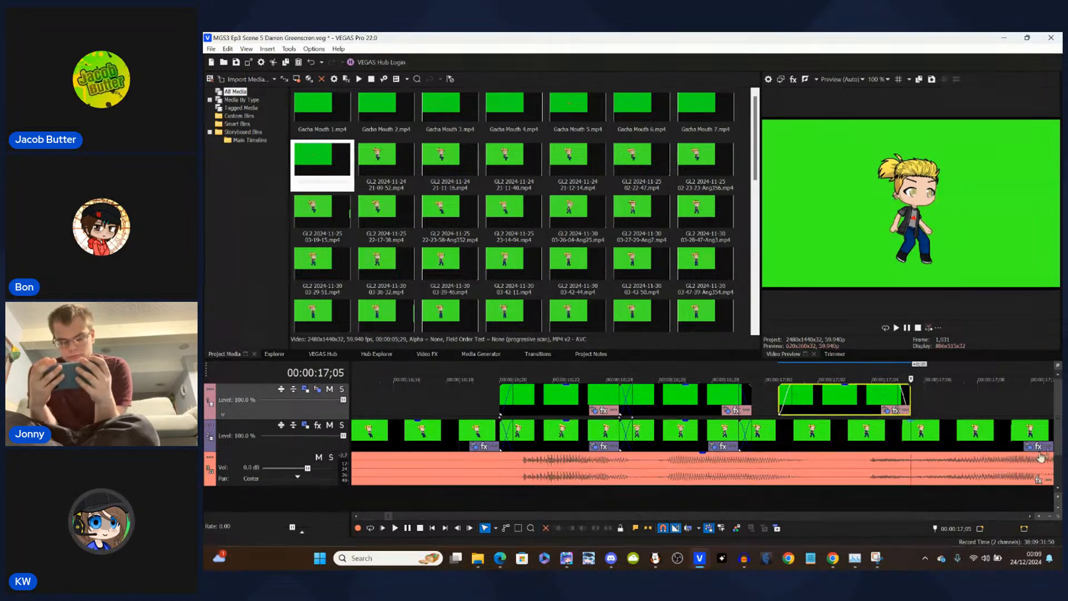
- Move the pasted mouth clip back so it slightly overlaps the end of the second mouth clip, forming a short crossfade around 00:00:16;29
click(832, 410)
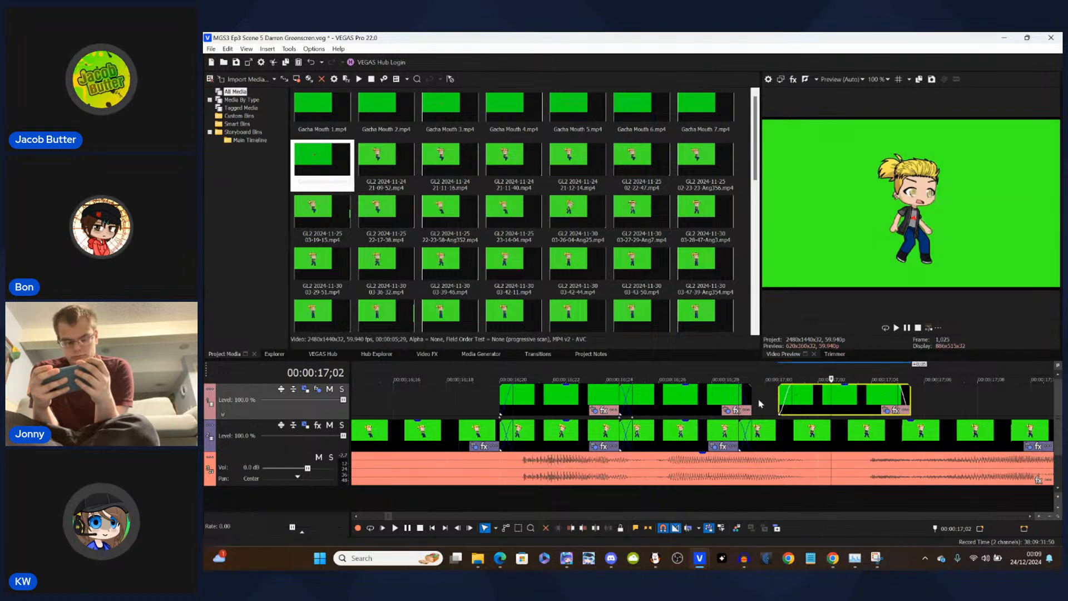
drag(781, 413, 740, 419)
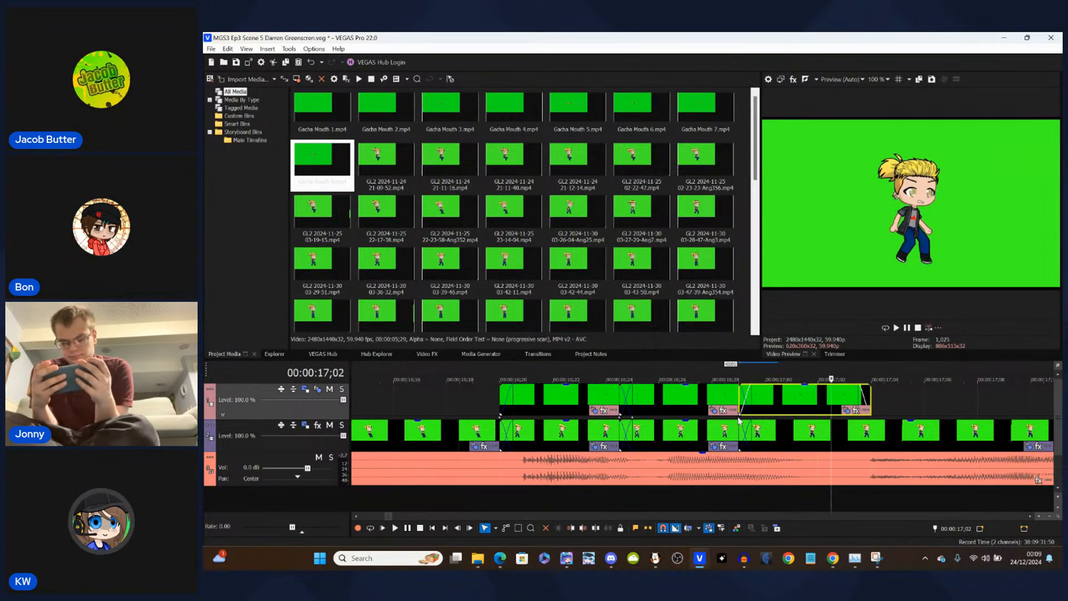
click(740, 422)
- Add a Track 1 motion keyframe one frame after the cut at 00:00:16;29, with the mouth's orientation angle rotated to nearly level
click(305, 389)
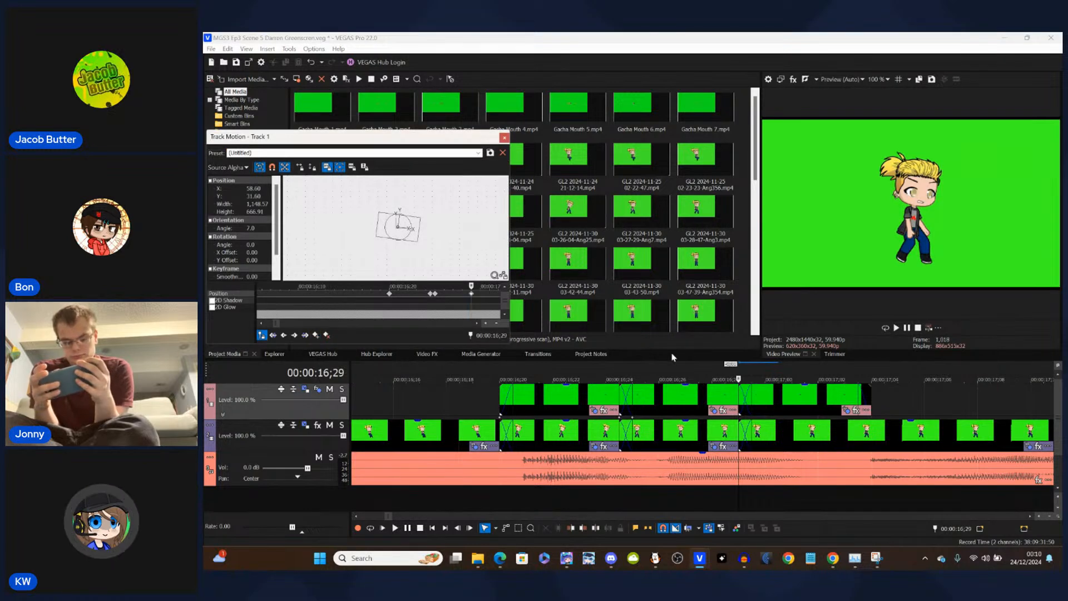
click(751, 422)
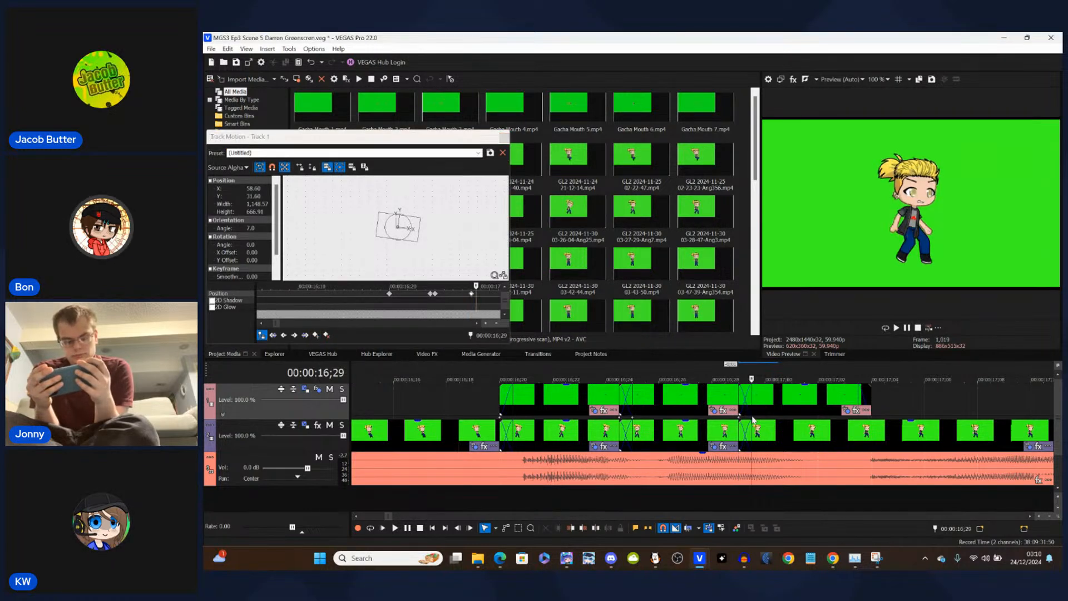
click(257, 227)
text(0)
key(Return)
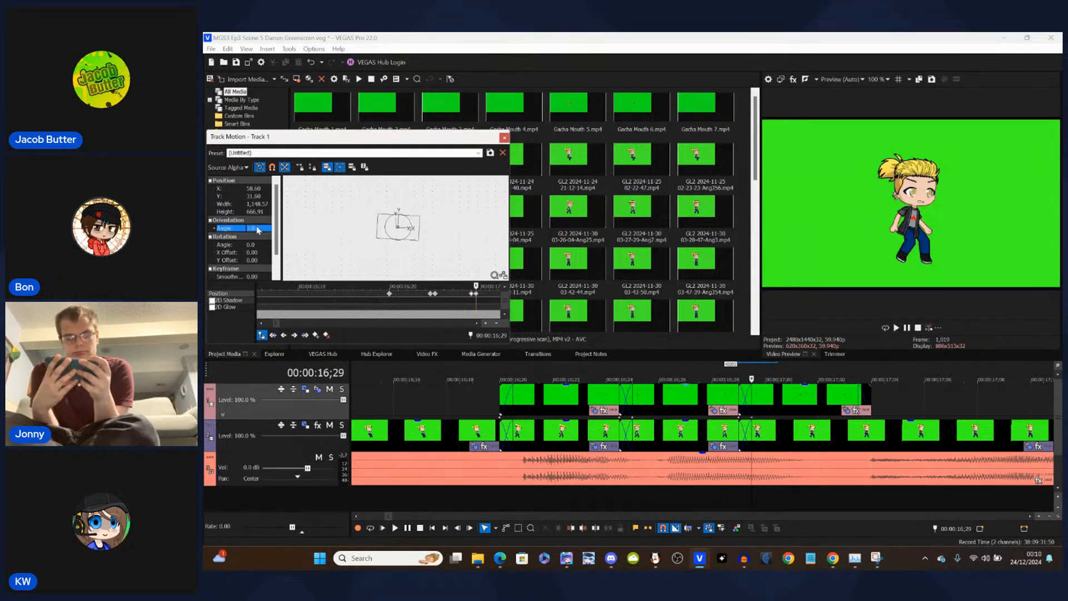
click(503, 140)
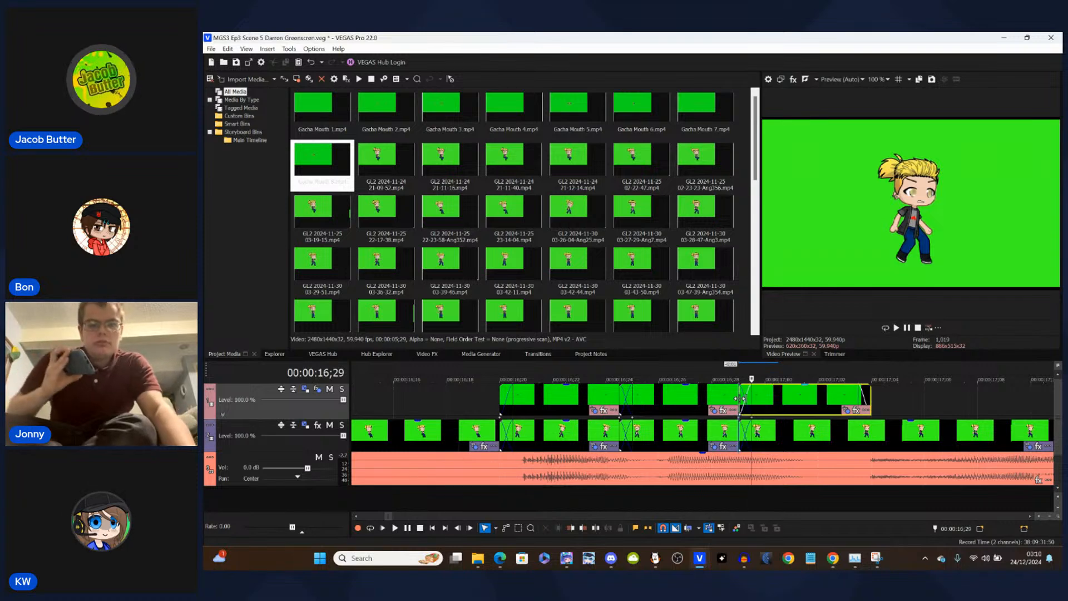
- Check the mouth alignment frame by frame from the crossfade at 00:00:16;29 through the third mouth clip, and play the sequence back
click(741, 398)
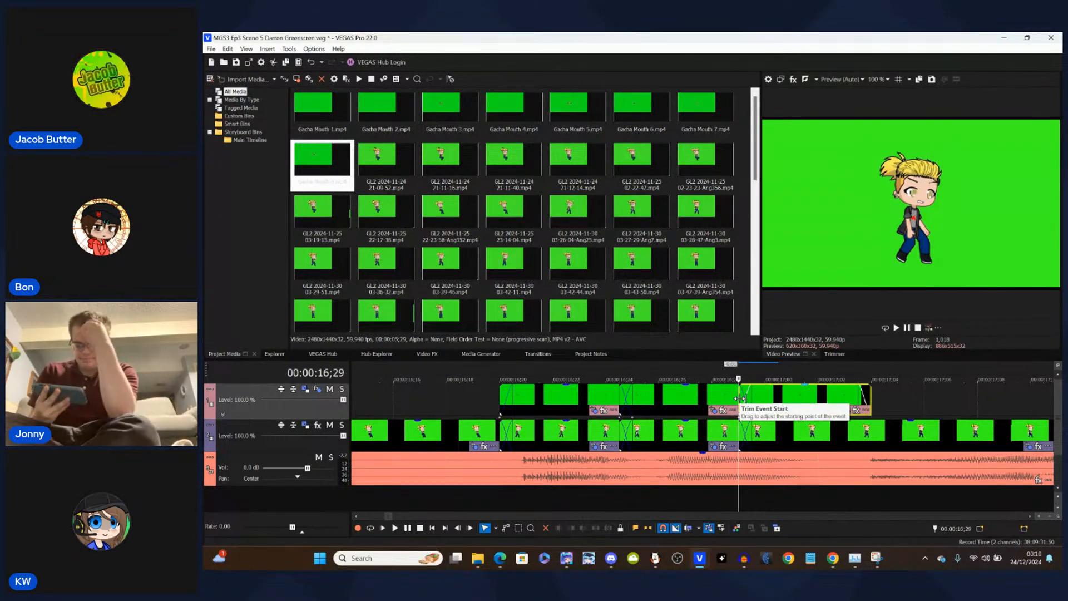
key(Right)
key(Right)
key(Right)
key(Right)
key(Left)
key(Left)
key(Left)
key(Left)
key(Left)
key(Left)
key(Left)
key(Right)
key(Right)
key(Right)
key(Right)
key(Right)
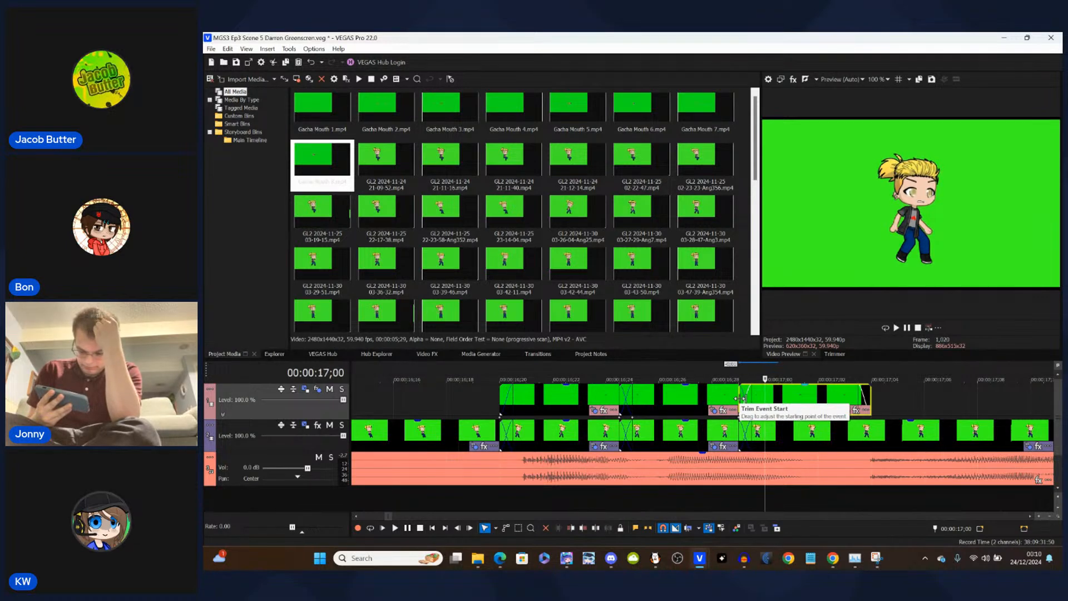
key(Right)
key(Right)
key(Right)
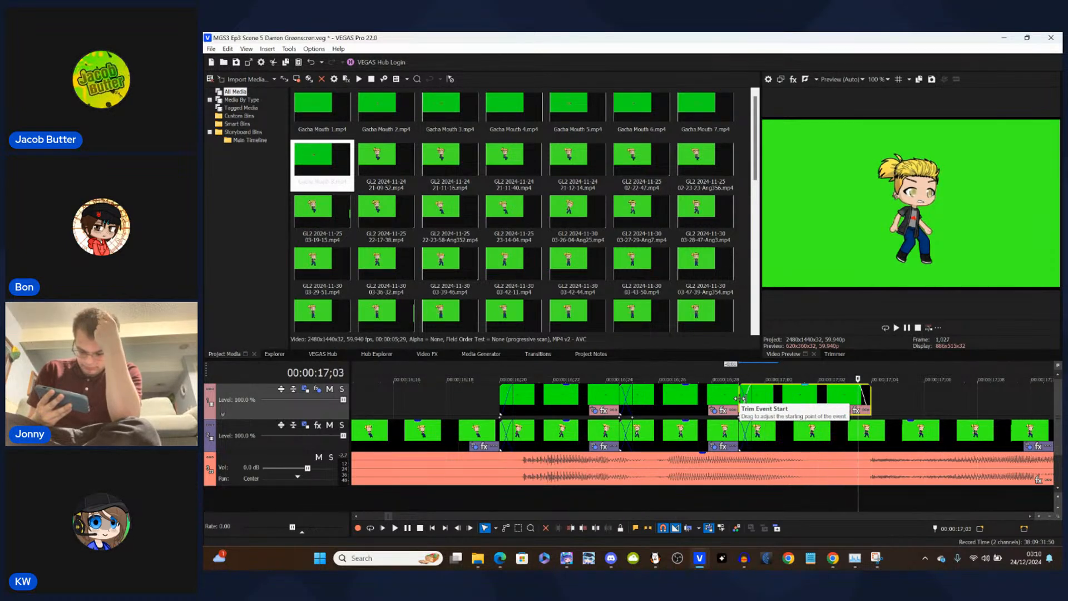
click(477, 394)
key(space)
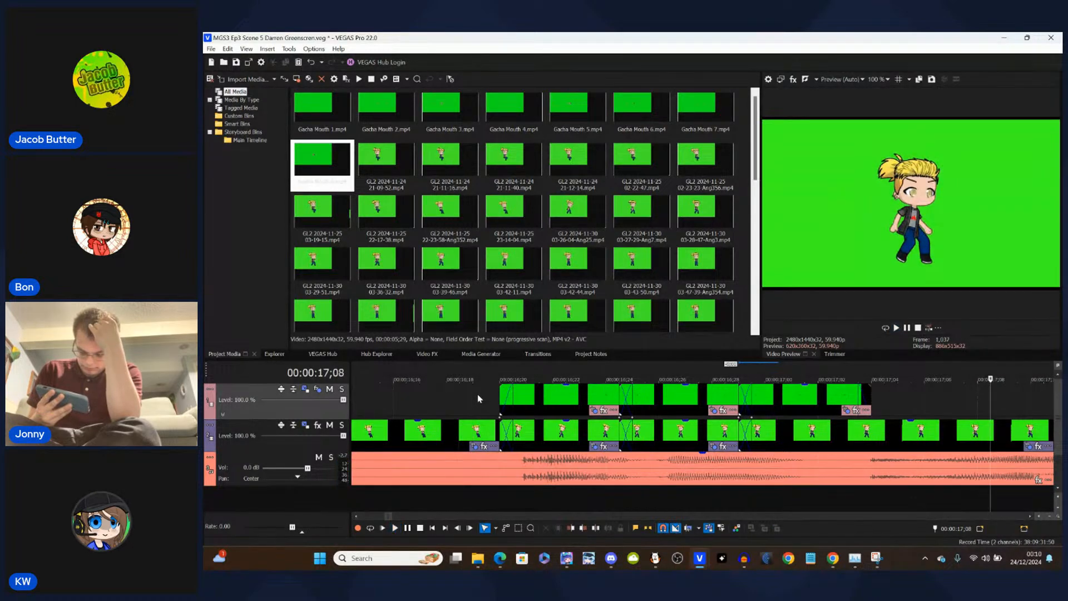
- Compare the frames of the second and third mouth clips up to 00:00:17;00, and replay from just before the first mouth clip
click(750, 400)
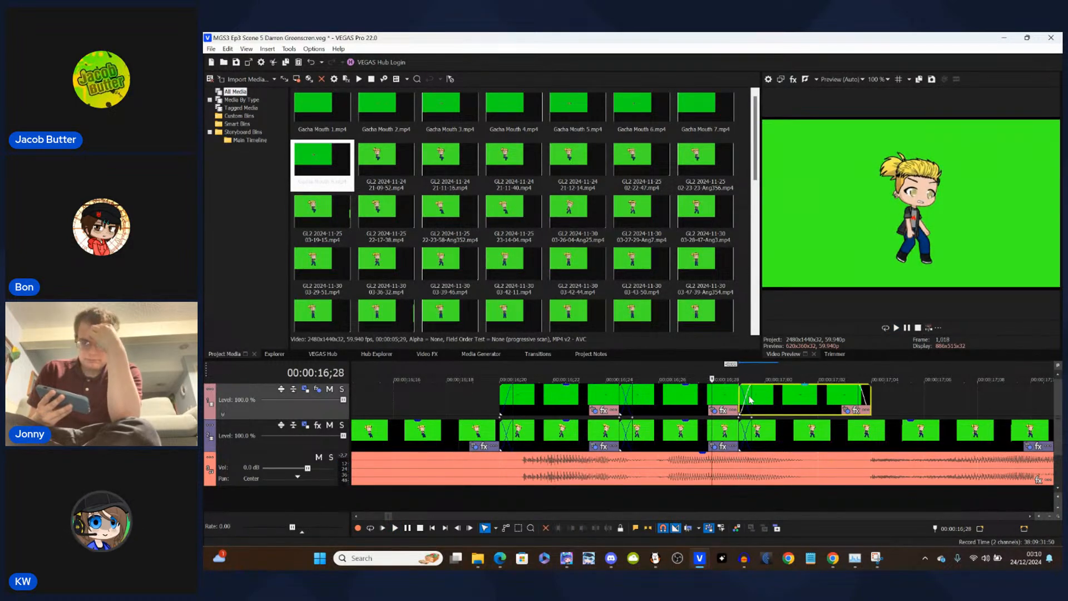
key(Left)
key(Left)
key(Left)
key(Left)
key(Left)
key(Left)
key(Left)
key(Left)
key(Left)
key(Left)
key(Left)
key(Right)
key(Right)
key(Right)
key(Right)
key(Right)
key(Right)
key(Right)
key(Right)
key(Right)
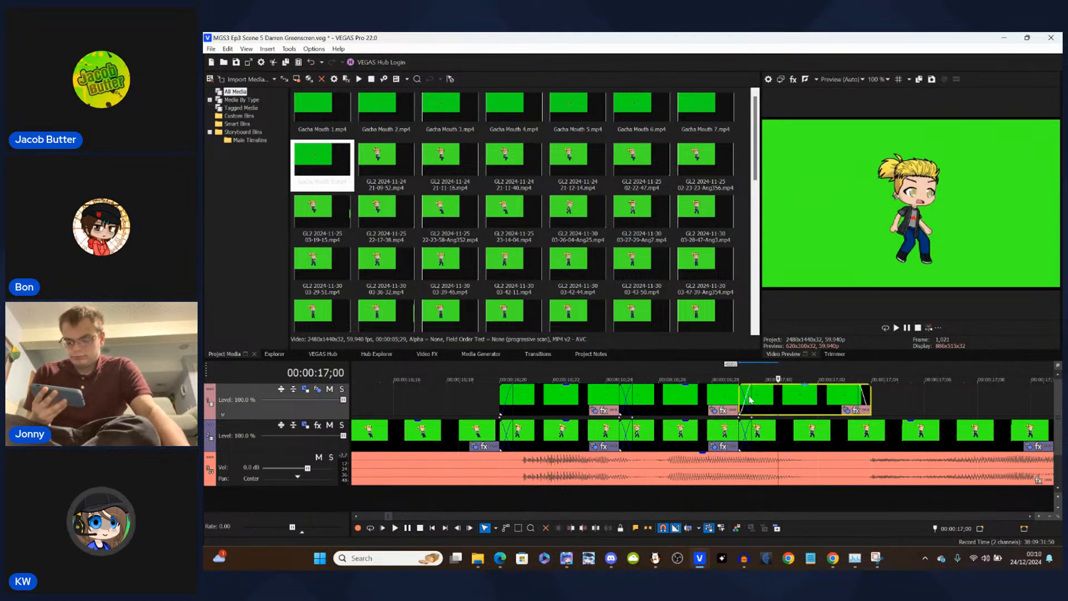
key(space)
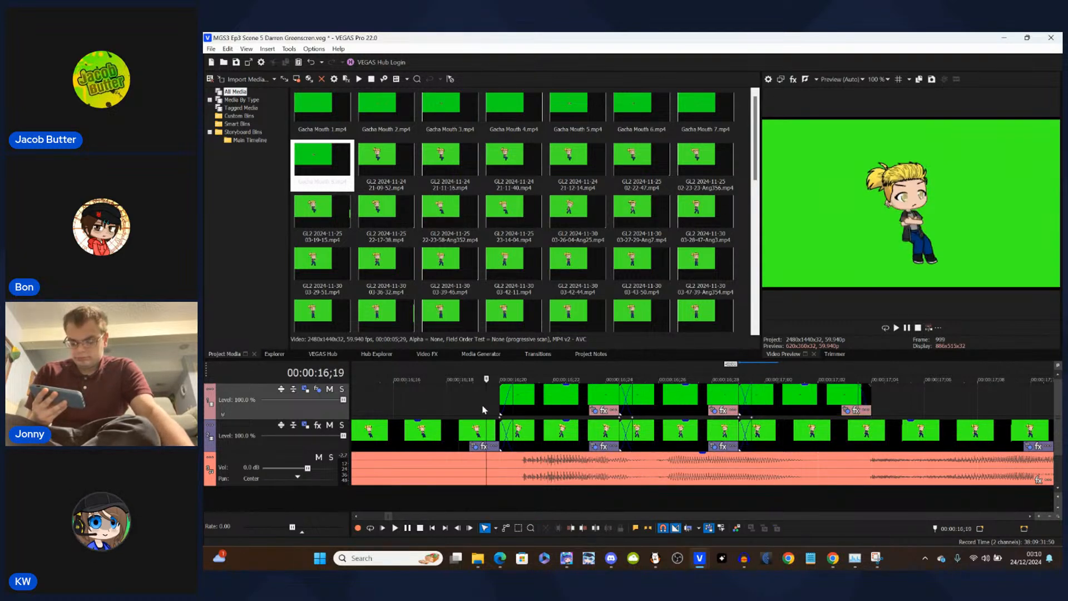
scroll(483, 410, down, 4)
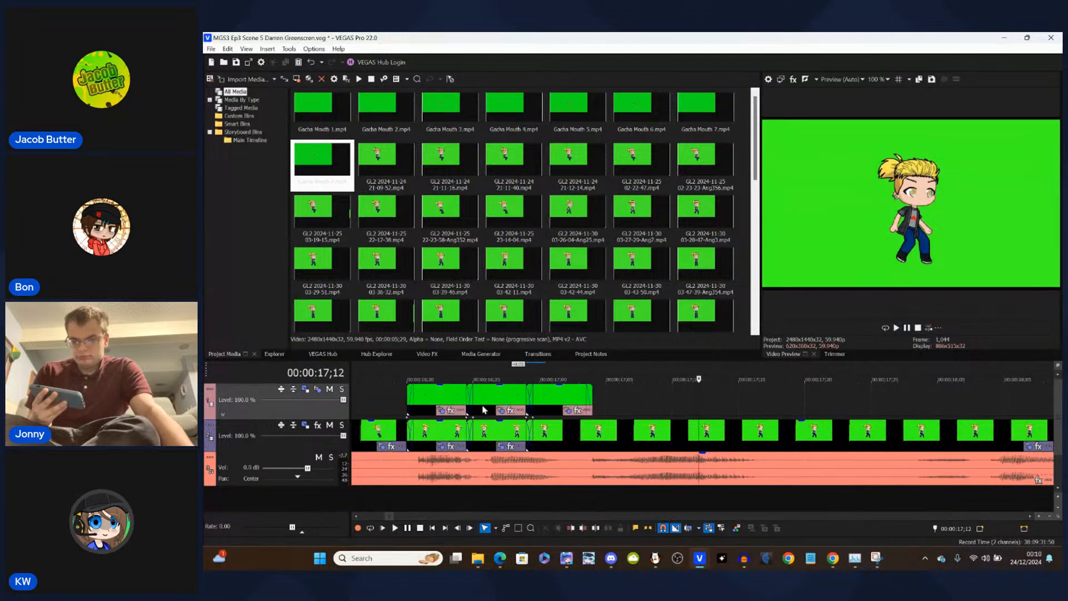
- Inspect the individual frames of the crossfade between the second and third mouth clips at close range
click(614, 399)
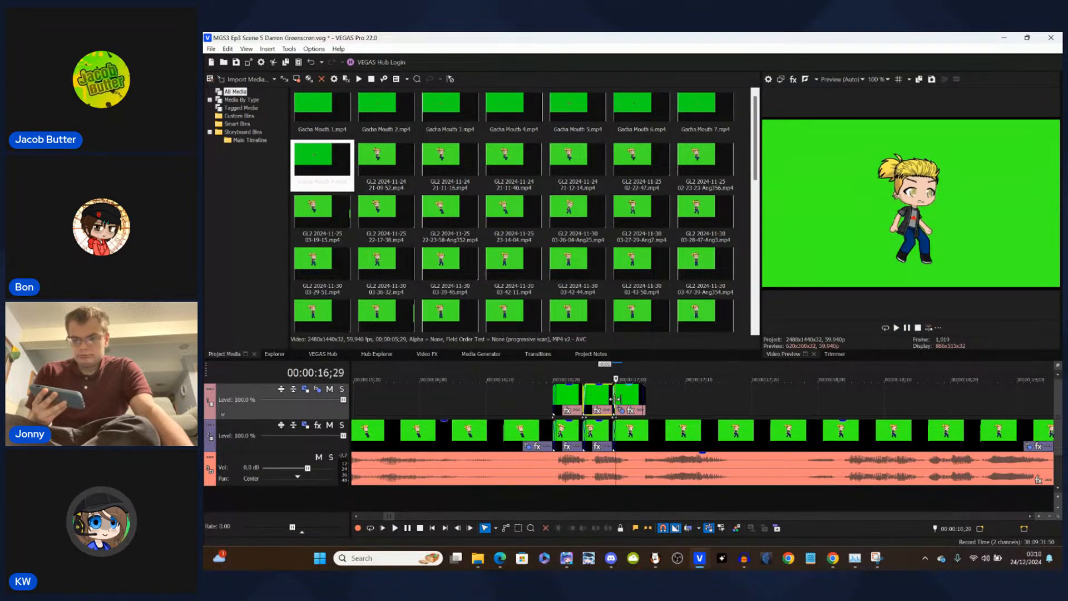
scroll(614, 399, up, 5)
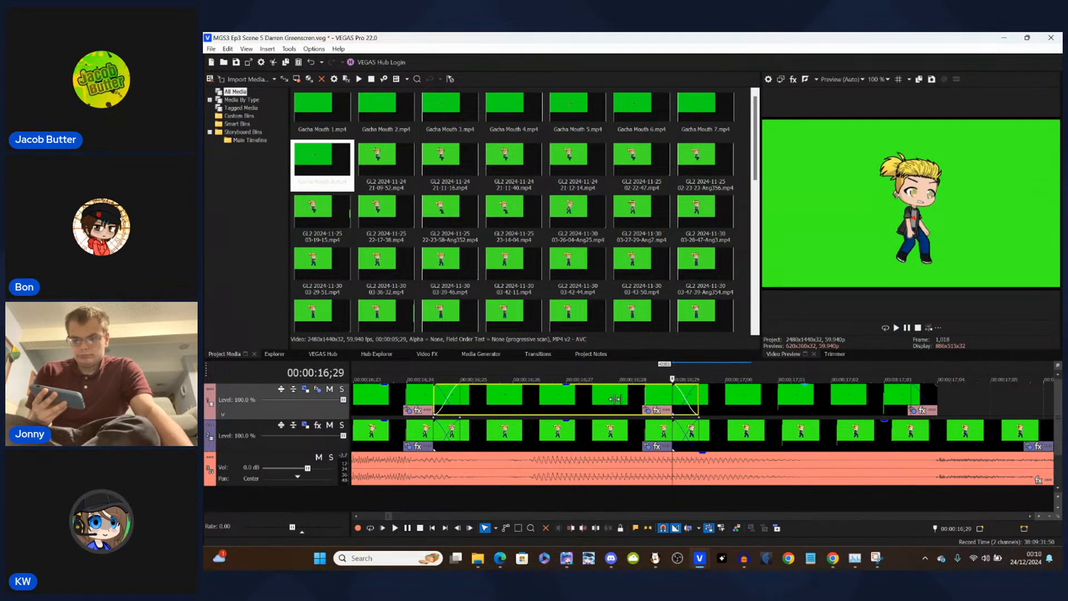
scroll(614, 399, up, 2)
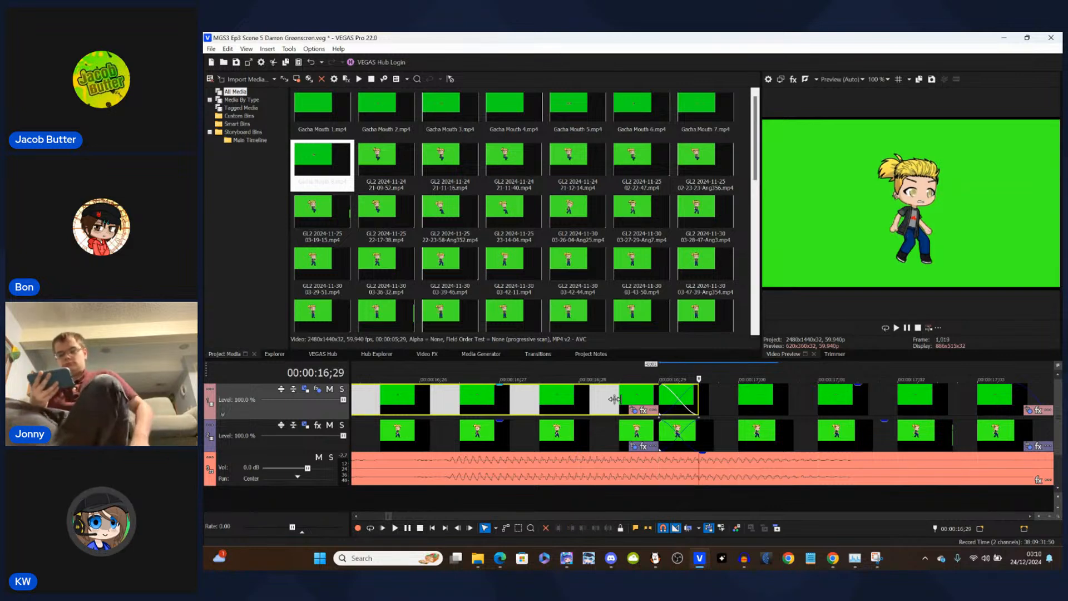
key(Left)
key(Left)
key(Left)
key(Left)
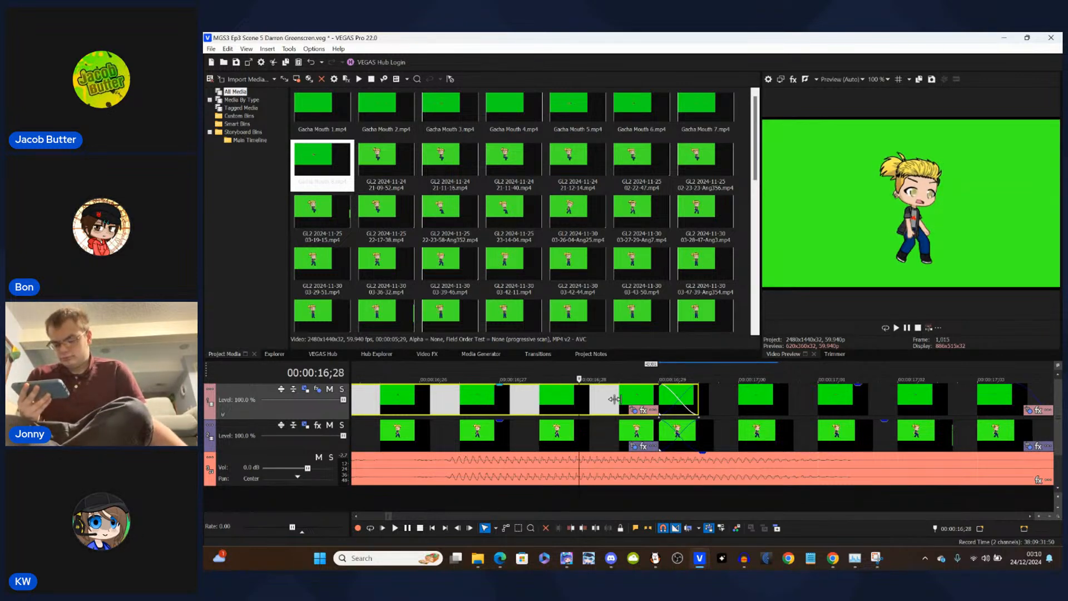
key(Right)
key(Right)
key(Right)
key(Right)
- Play the three mouth clips from the start of the first one and review their frames in both directions
scroll(613, 399, down, 6)
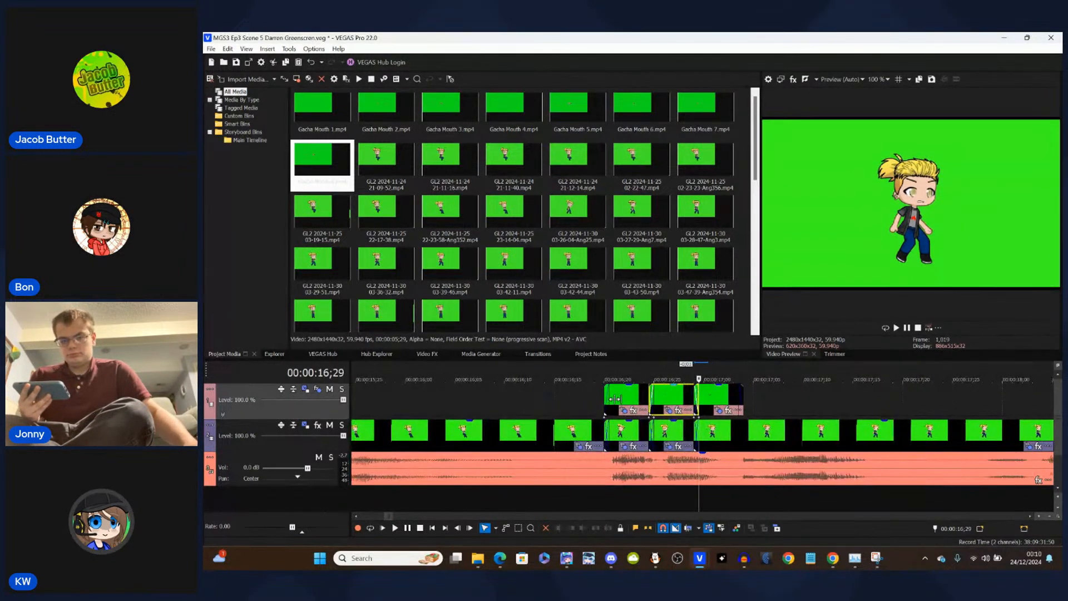
click(603, 399)
key(space)
key(space)
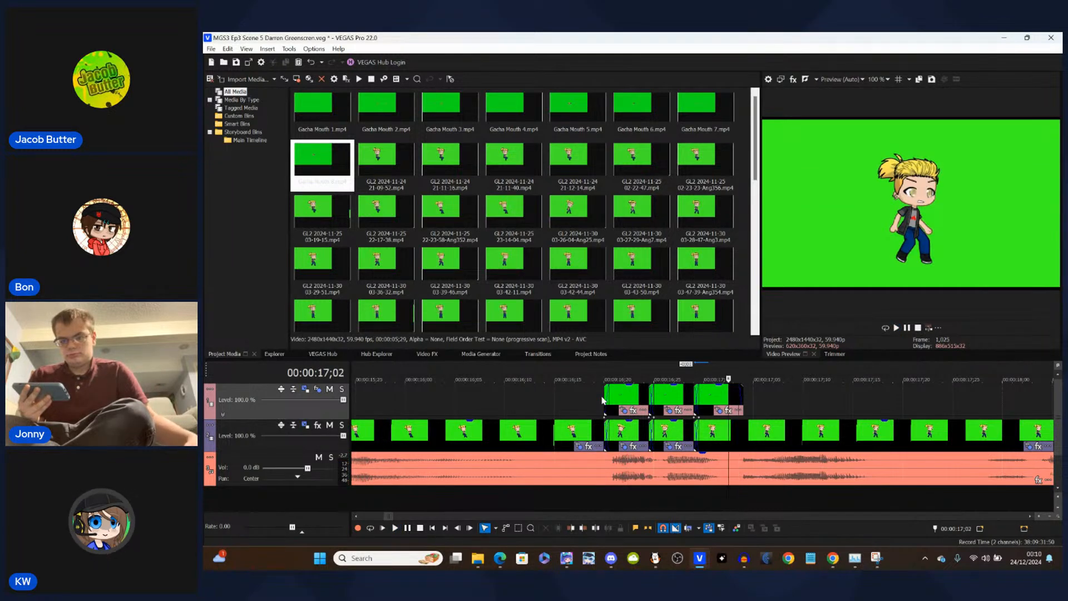
key(Left)
key(Left)
key(Left)
key(Left)
key(Left)
key(Left)
key(Left)
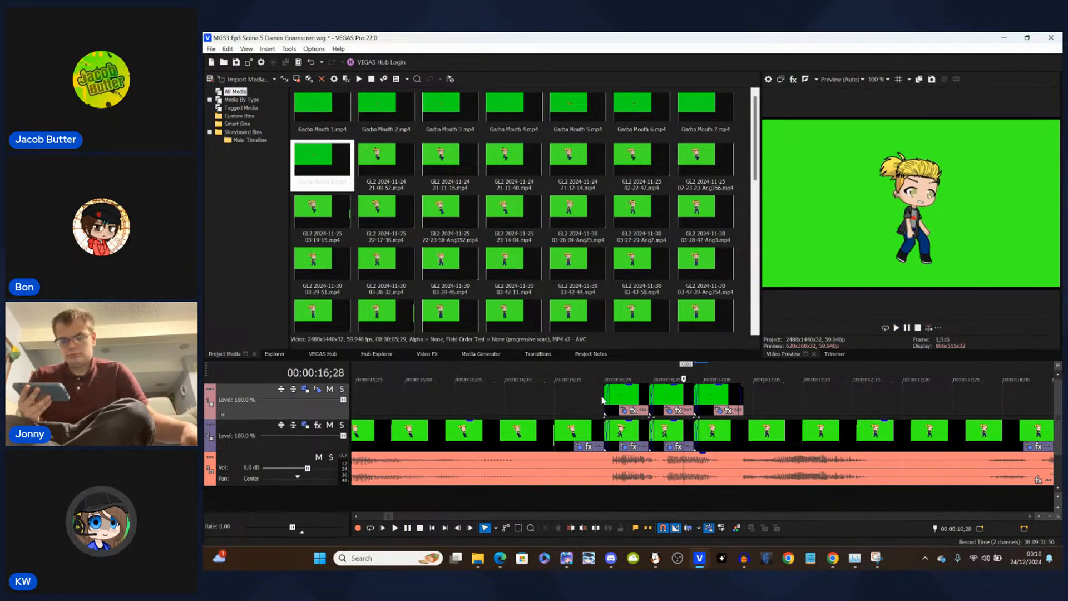
key(Left)
key(Left)
key(Left)
key(Left)
key(Left)
key(Left)
key(Left)
key(Left)
key(Left)
key(Right)
key(Right)
key(Right)
key(Right)
key(Right)
key(Right)
key(Right)
key(Right)
key(Right)
key(Right)
key(Right)
key(Right)
key(Right)
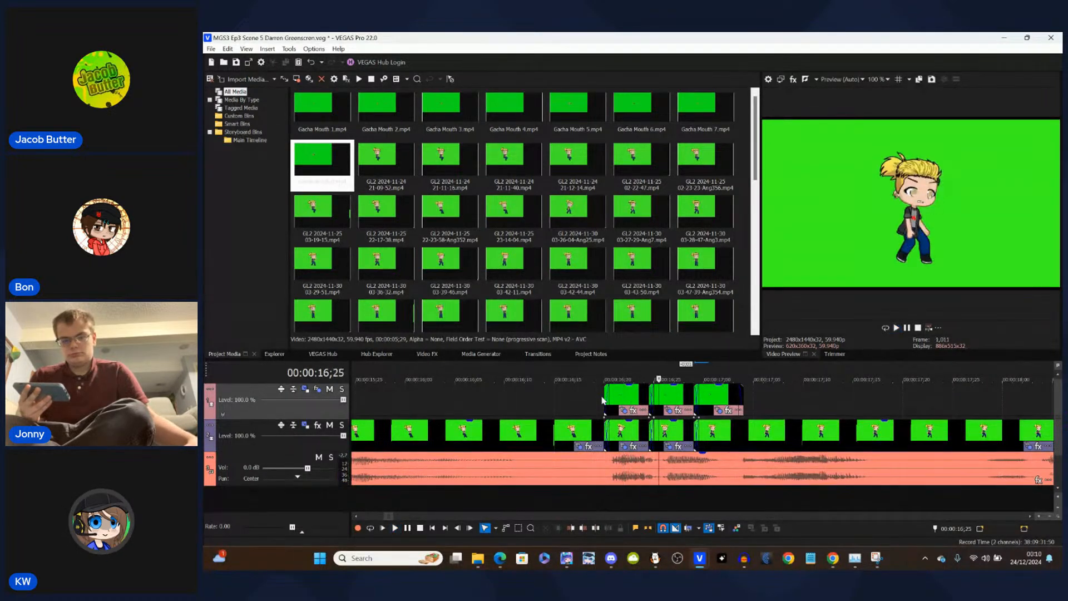
- Examine the frames around 00:00:16;24, where the first mouth clip crossfades into the second
key(Left)
key(Left)
key(Left)
key(Left)
key(Left)
key(Right)
key(Right)
key(Right)
key(Right)
key(Right)
key(Right)
key(Right)
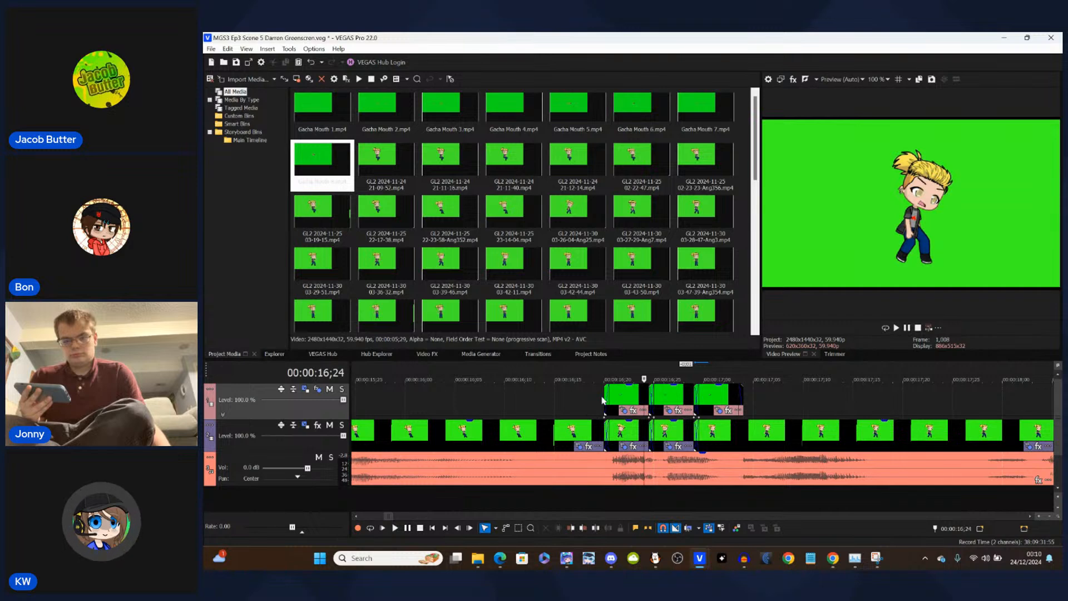
key(Right)
key(Right)
key(Right)
key(Right)
key(Right)
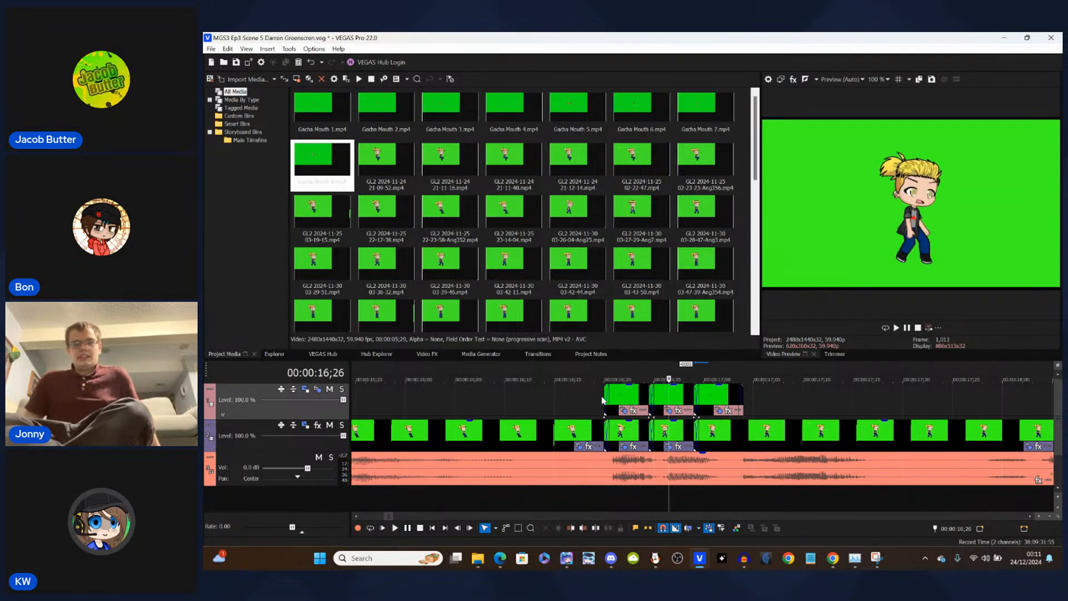
click(648, 397)
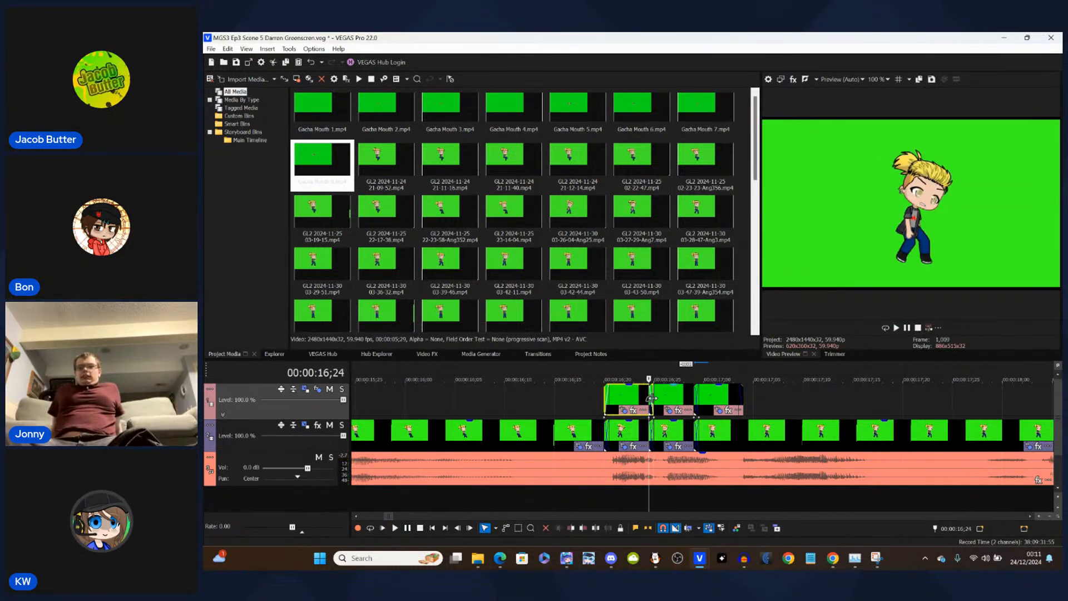
key(Left)
key(Left)
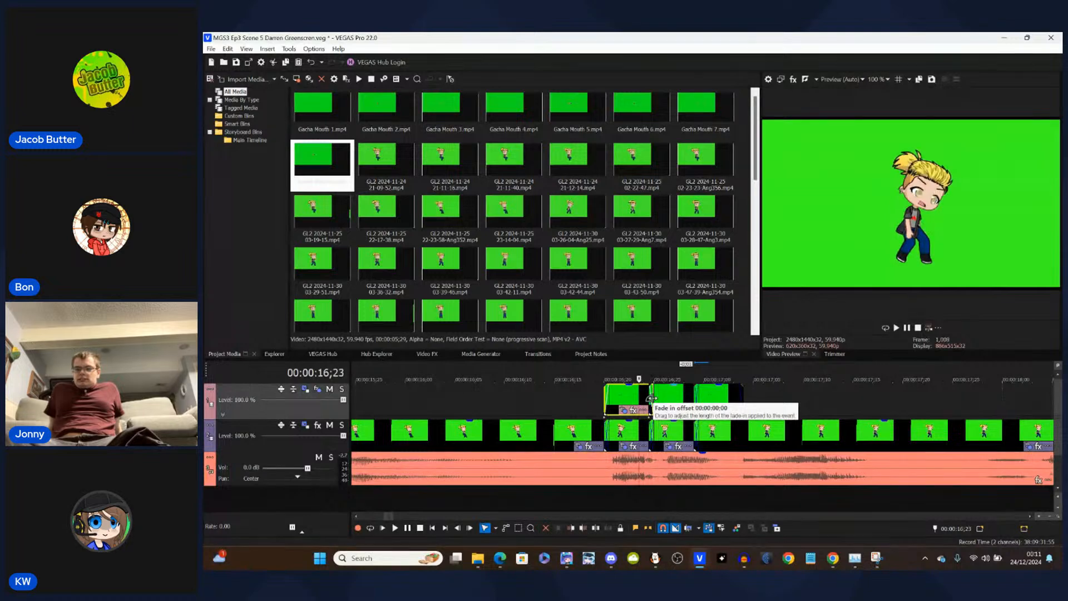
- Split the character clip on the second track at 00:00:17;04, where the third mouth clip ends, and delete the part after the split
click(752, 396)
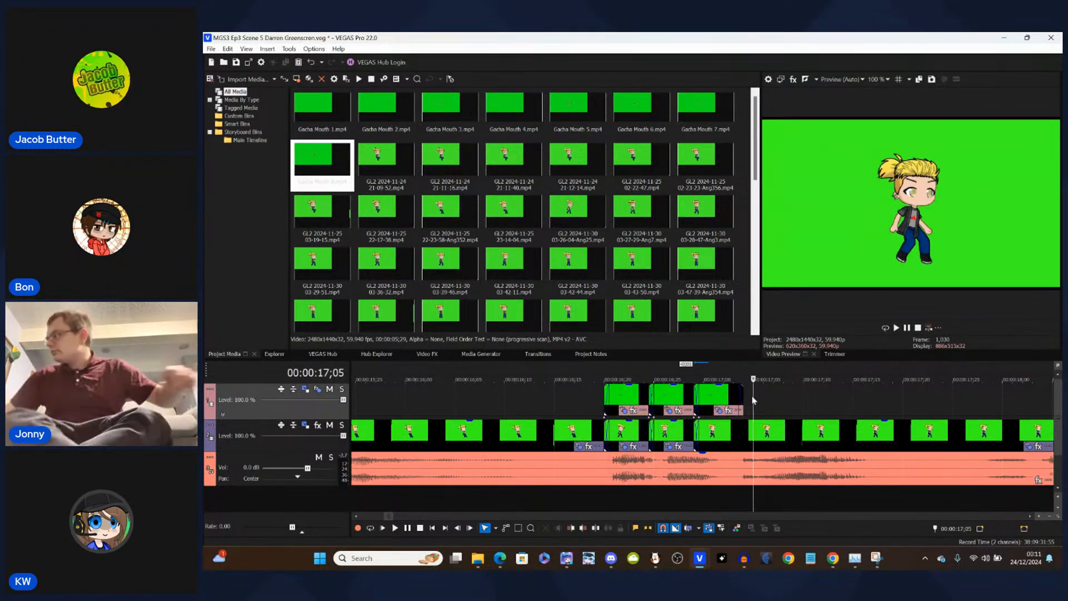
click(743, 406)
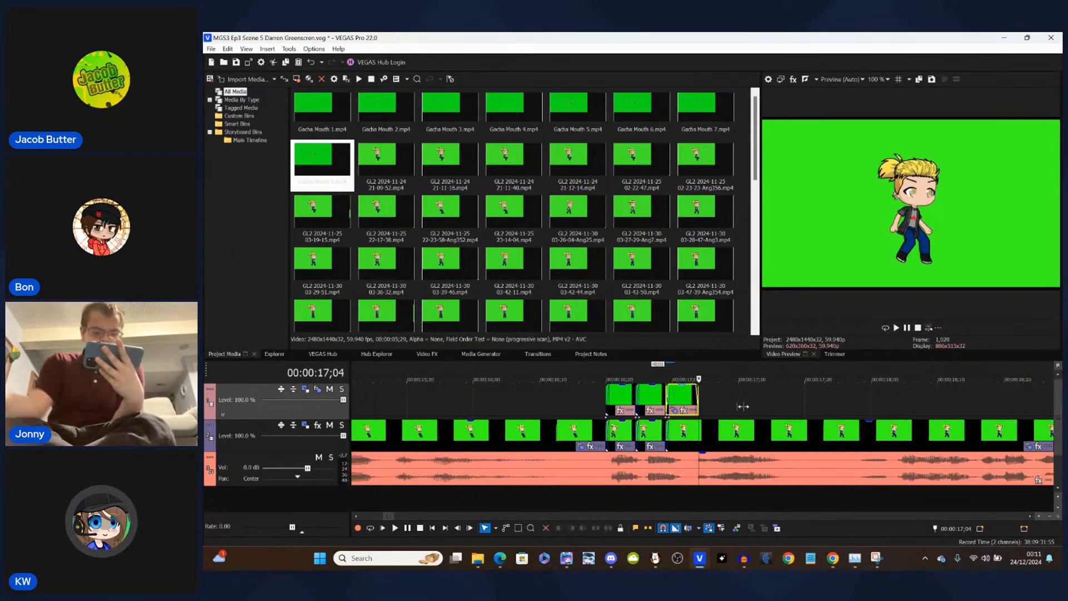
scroll(743, 406, up, 3)
scroll(743, 407, down, 6)
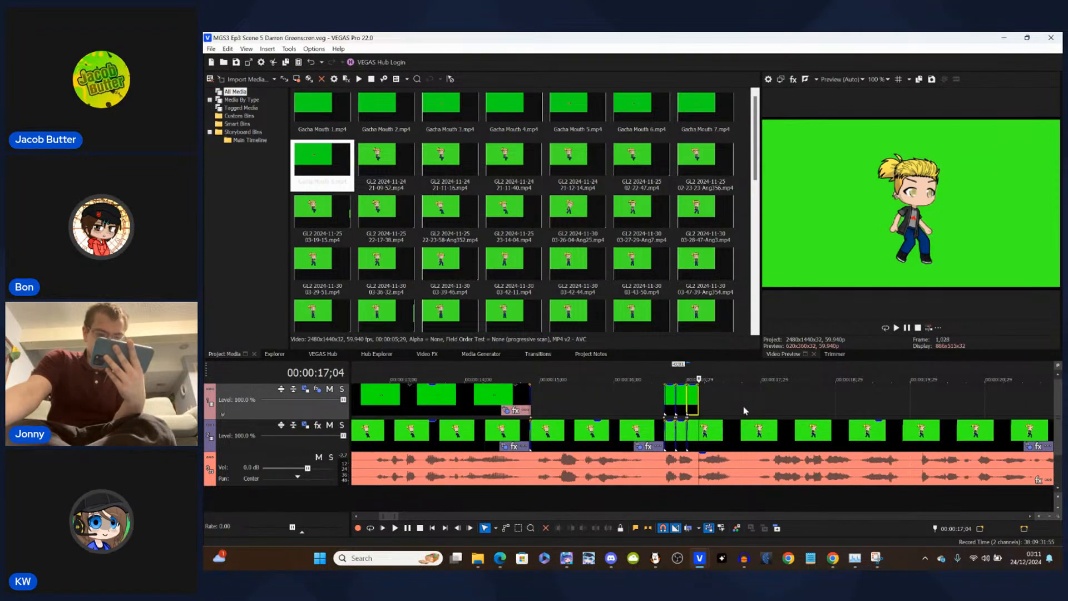
scroll(743, 406, down, 8)
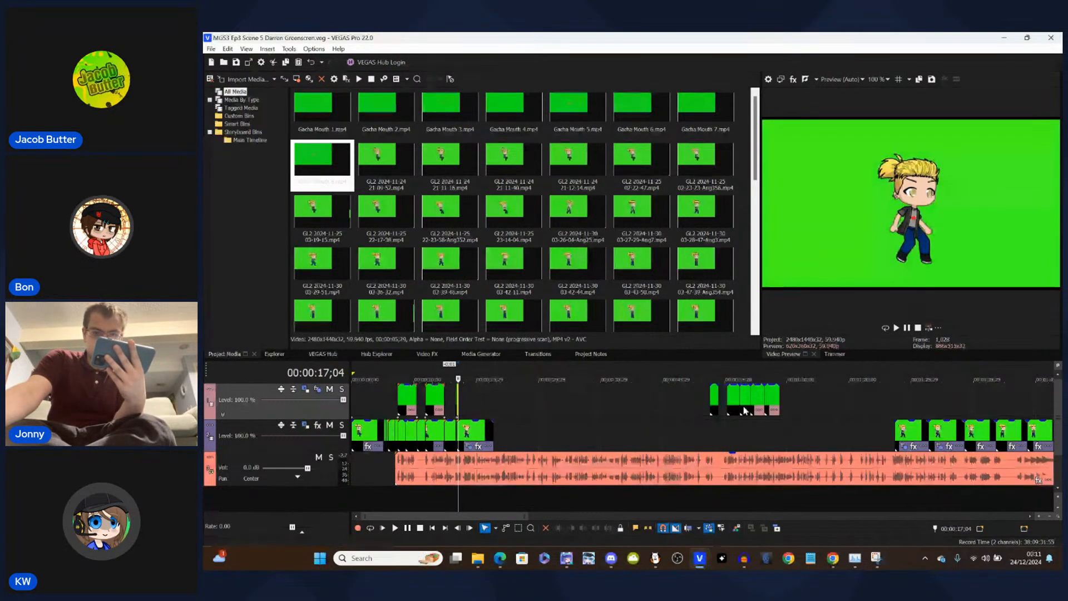
scroll(615, 436, up, 12)
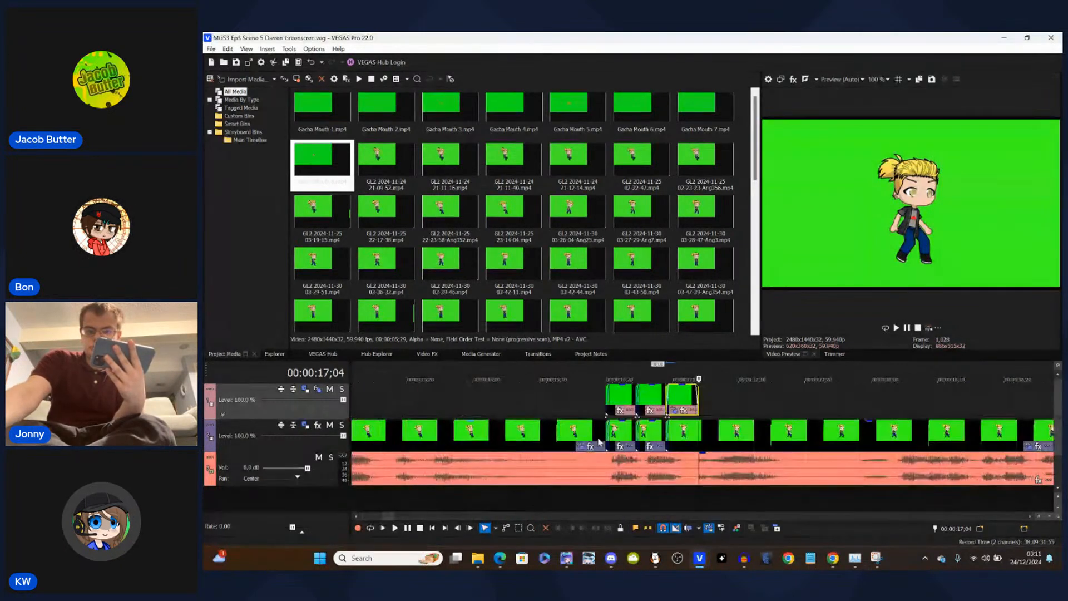
click(699, 436)
key(Delete)
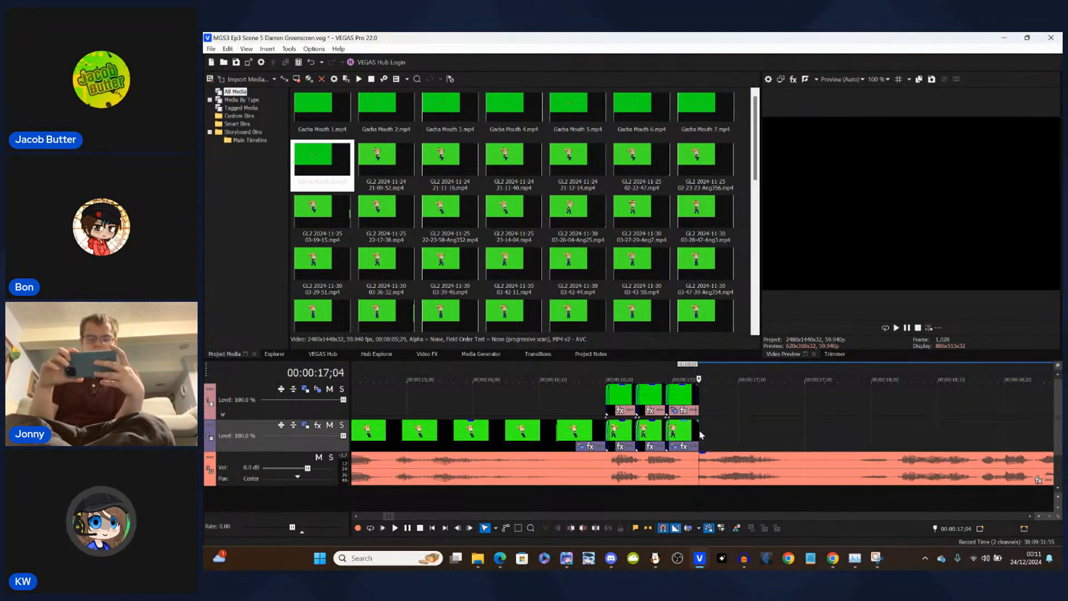
- Move the first character clip of the unused group further along the second track to the cut at 00:00:17;04
scroll(804, 445, down, 6)
scroll(804, 445, down, 8)
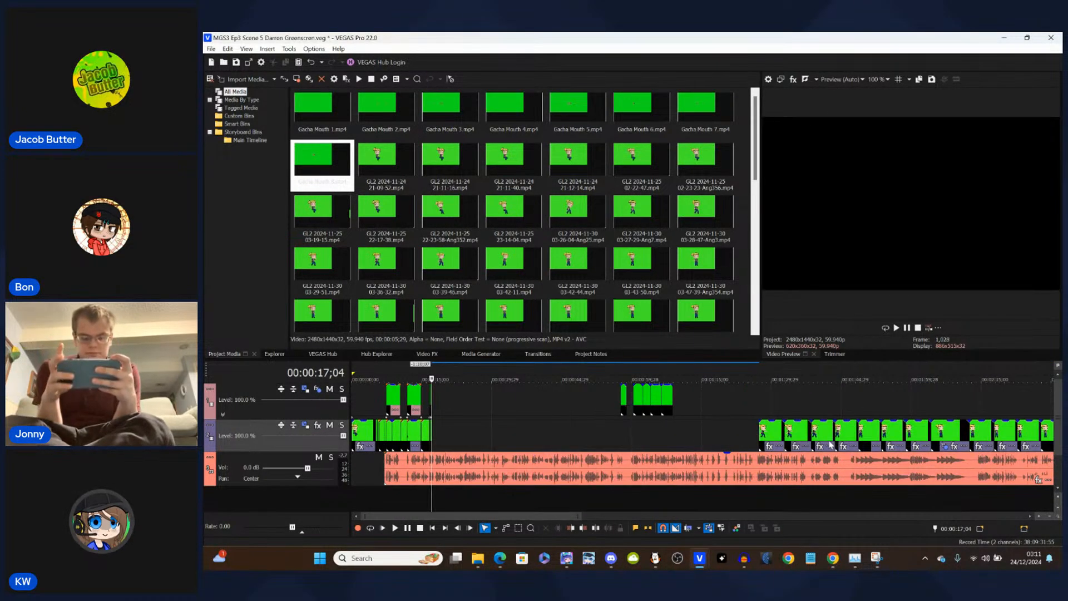
drag(778, 437, 451, 438)
scroll(685, 431, up, 10)
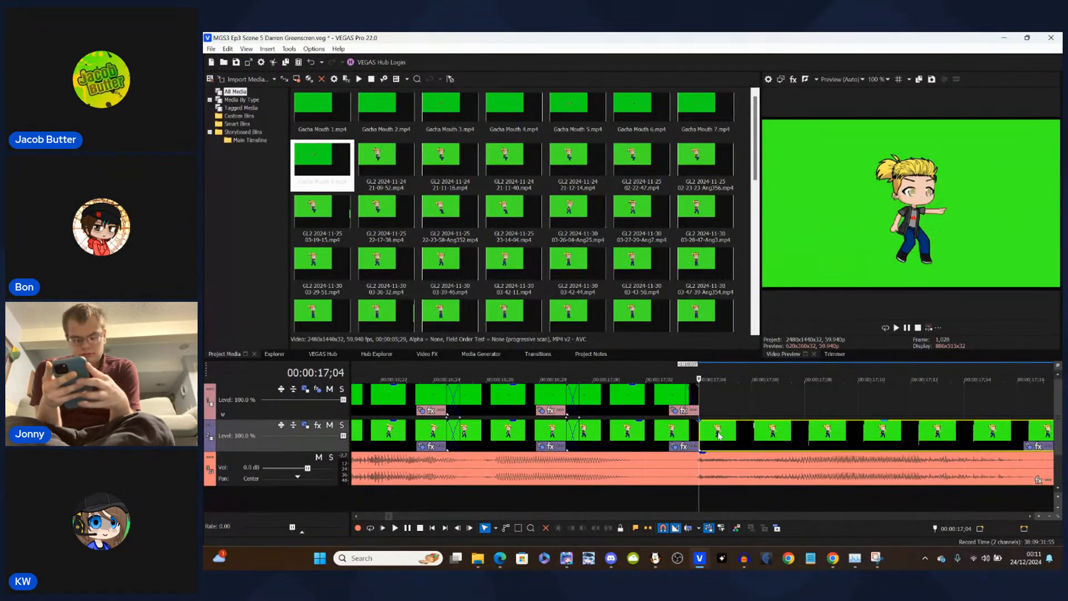
click(687, 398)
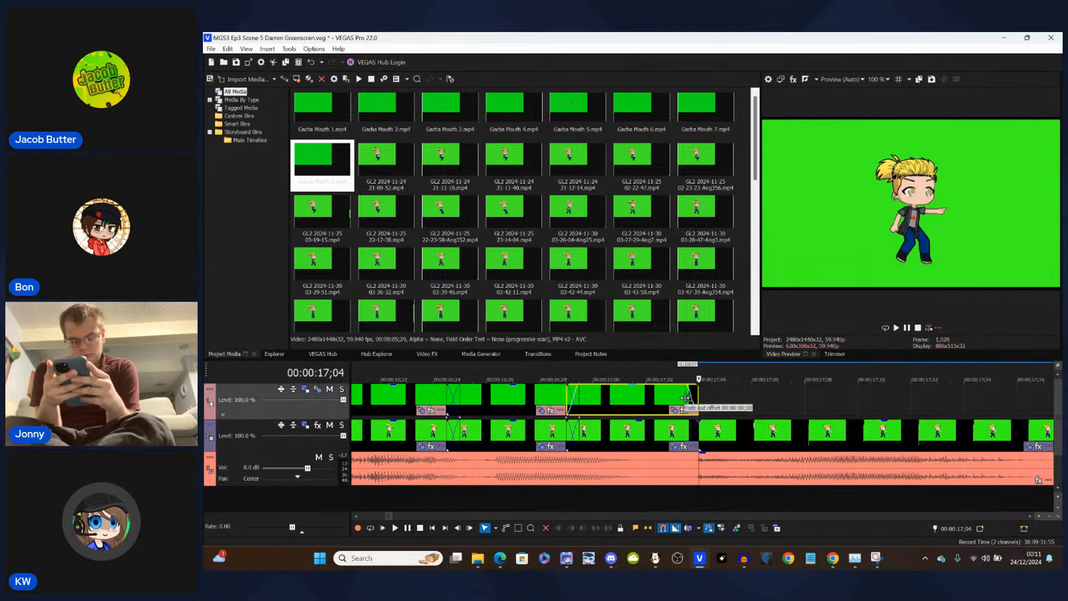
- Shift the newest character clip on the second track back to 00:00:17;03 to crossfade with the preceding clip, and preview the join
drag(730, 441, 713, 444)
key(space)
key(space)
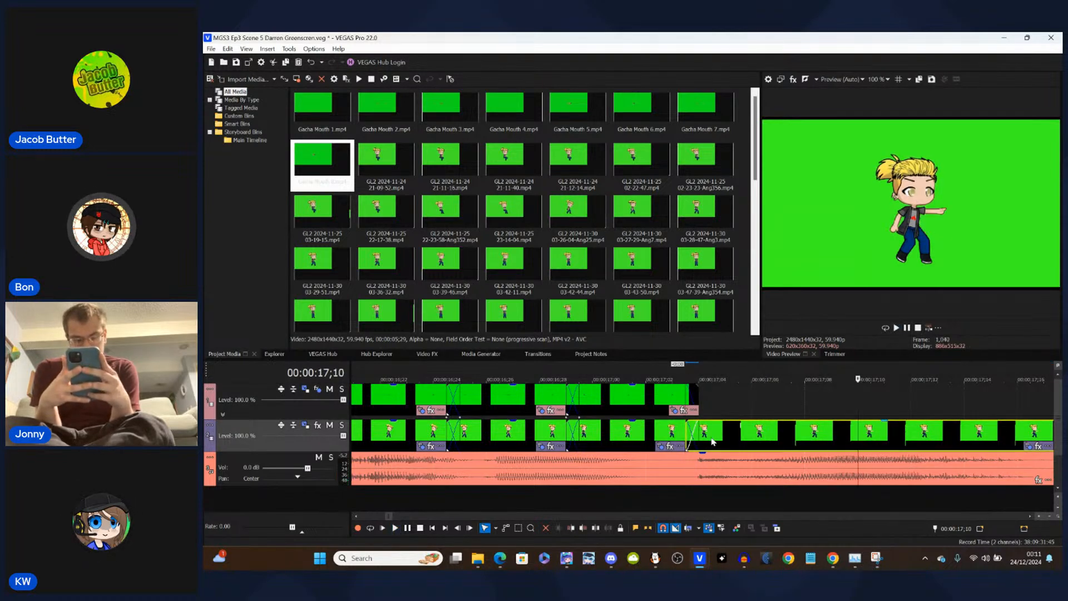
- Add Gacha Mouth 8.mp4 to the first track at 00:00:17;04, directly after the third mouth clip
click(706, 399)
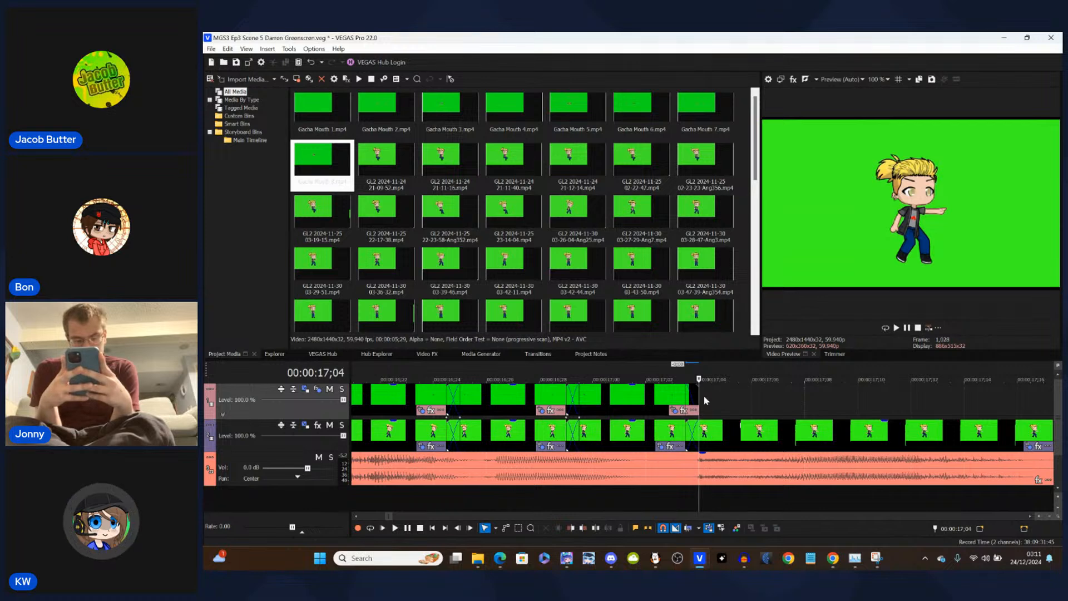
drag(343, 186, 305, 162)
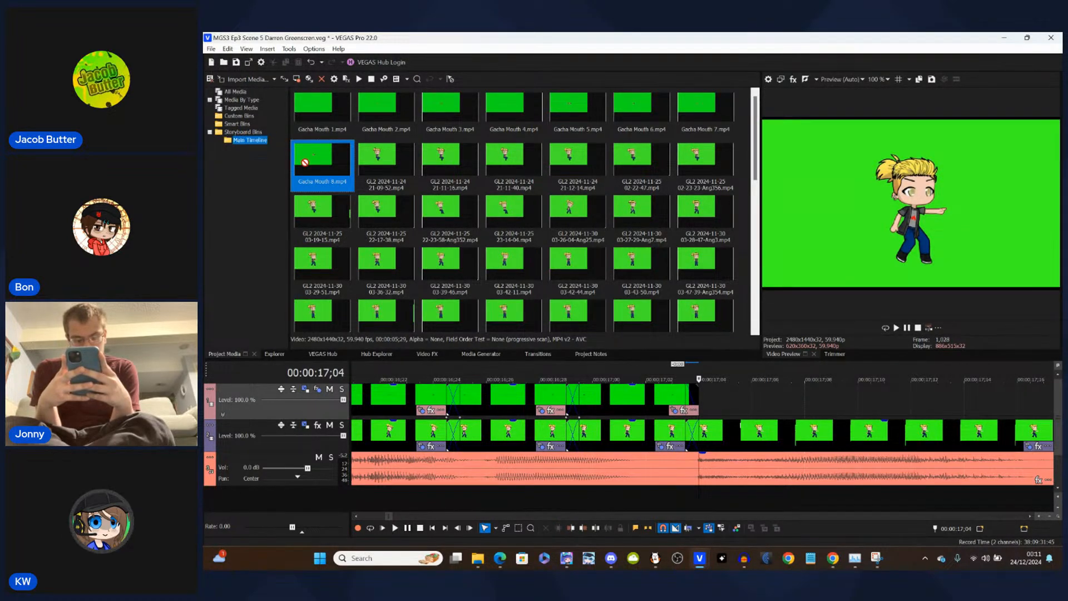
drag(608, 328, 716, 410)
click(735, 402)
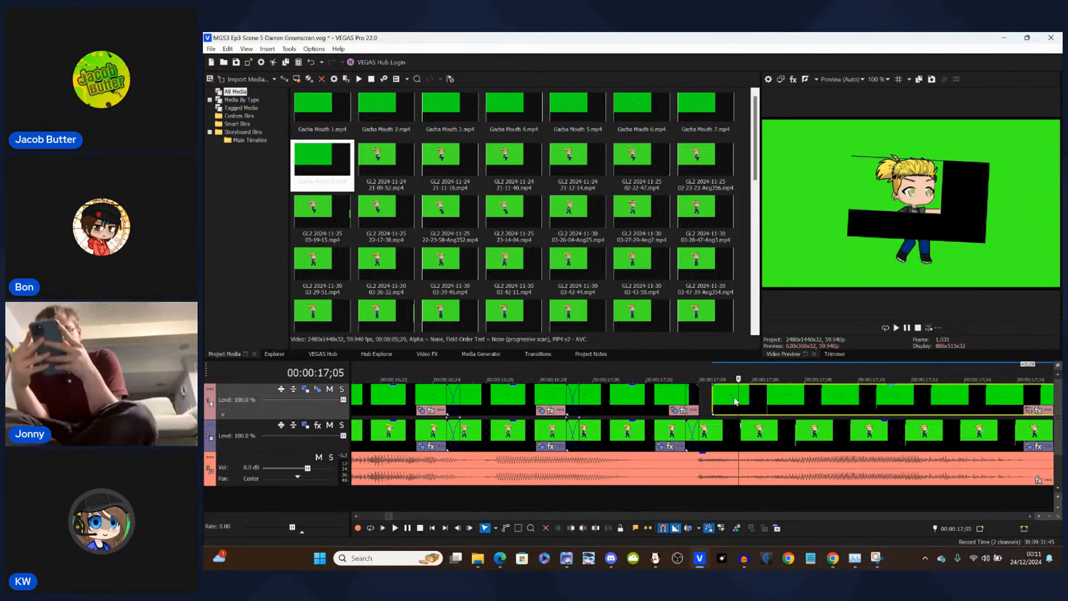
click(712, 397)
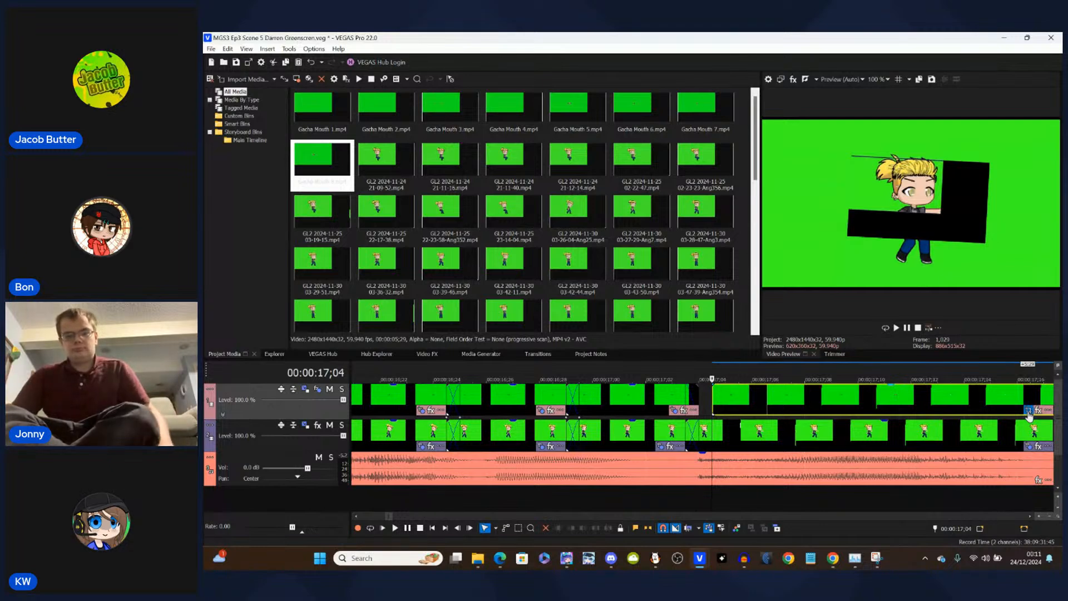
- Apply the Gacha Capture Fix pan/crop preset to the new mouth clip and shift it back to 00:00:17;03, crossfading with the third mouth clip
click(1028, 411)
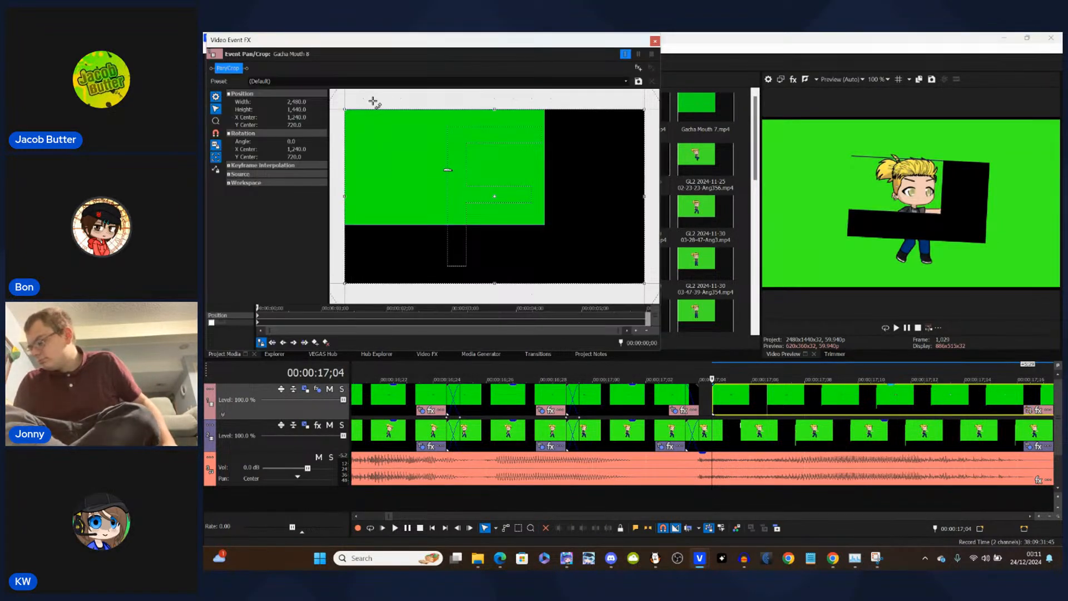
click(626, 82)
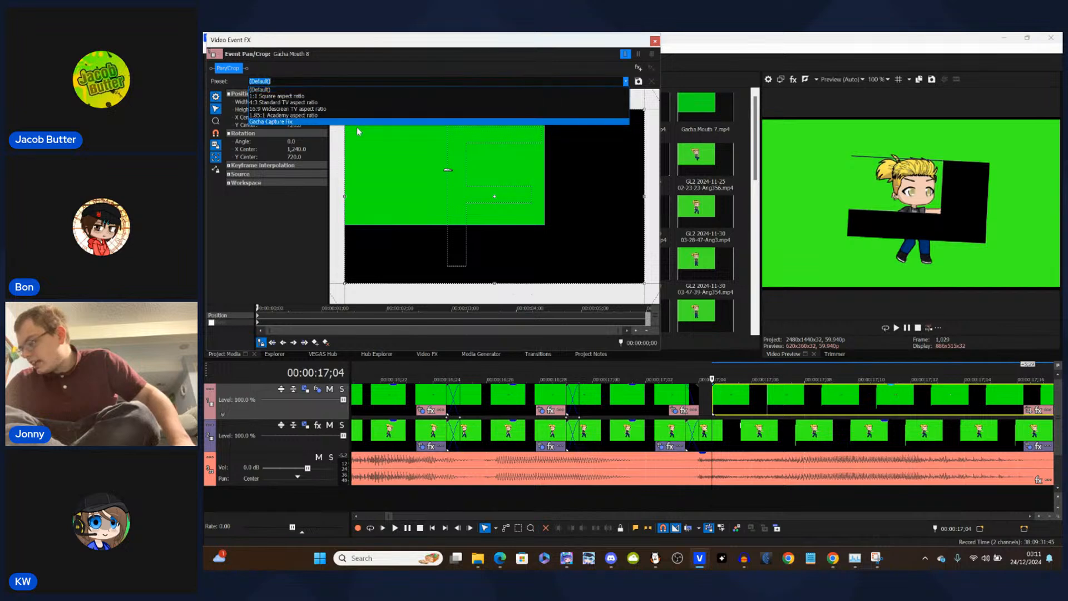
click(328, 121)
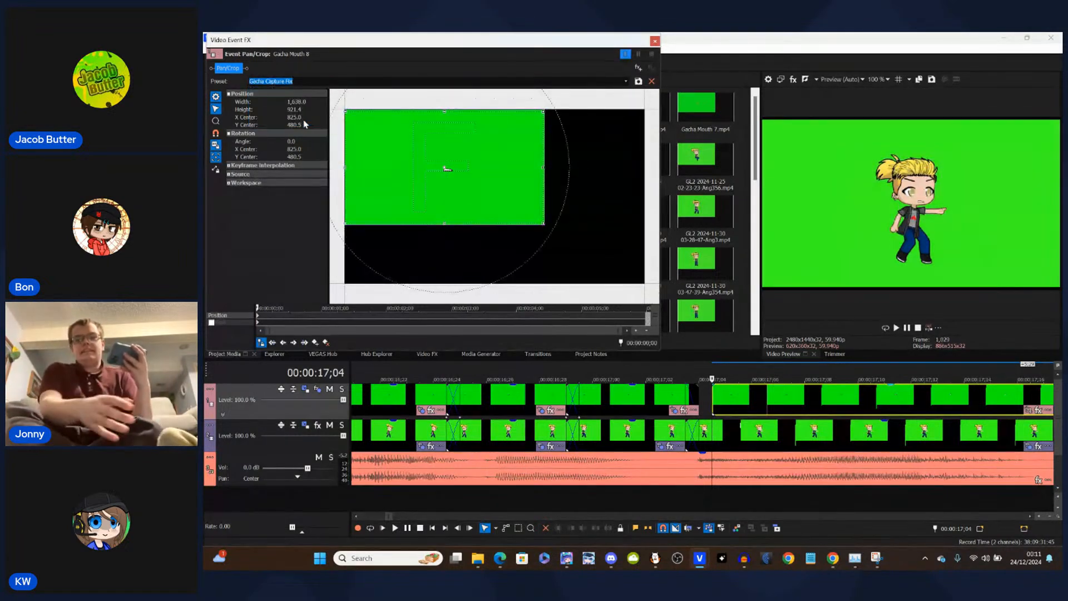
click(655, 41)
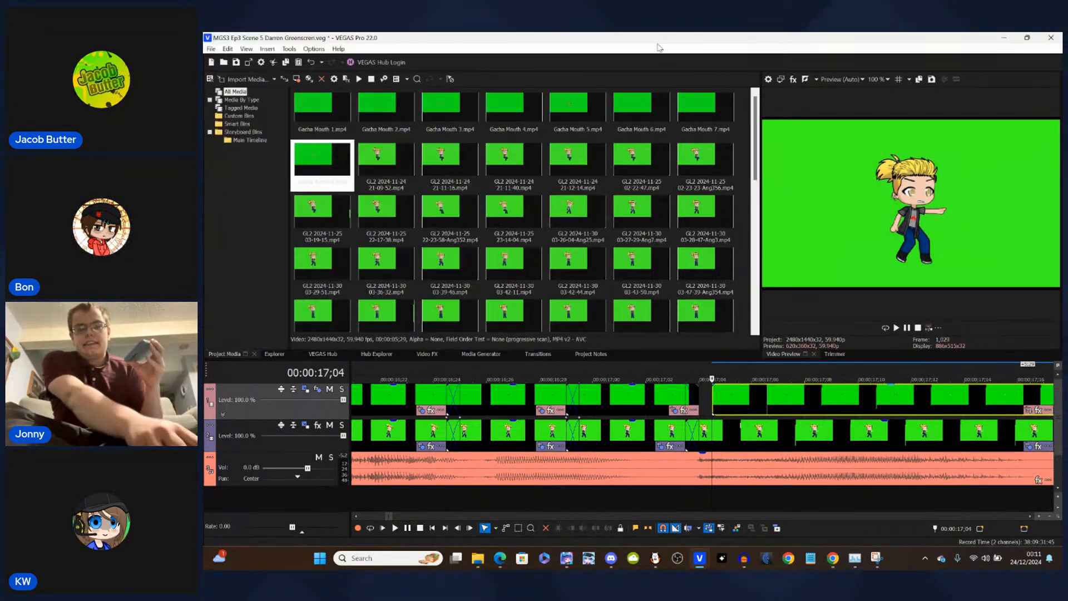
click(685, 397)
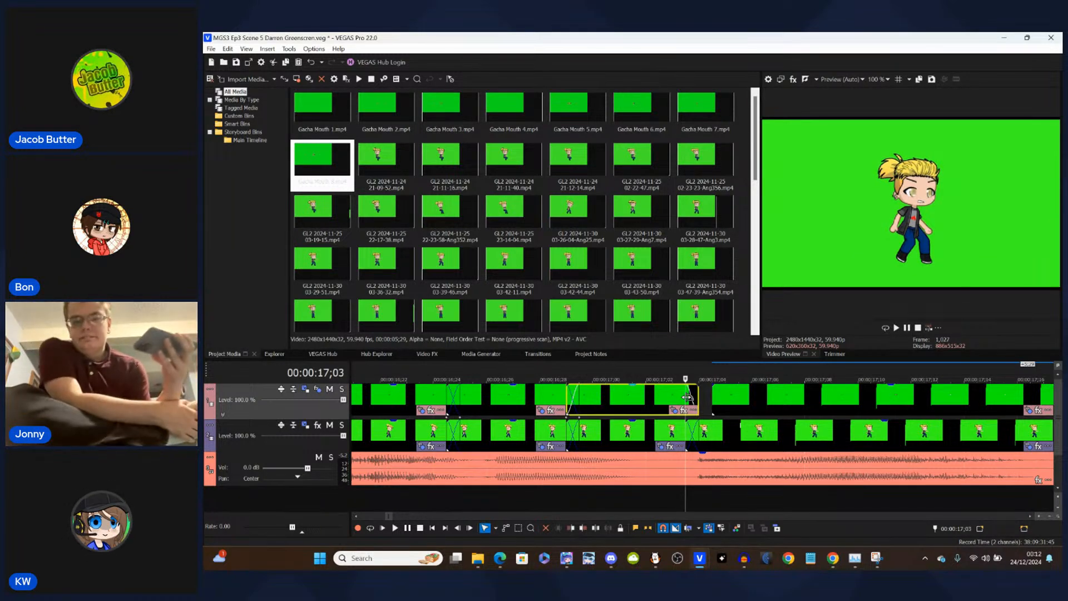
drag(746, 405, 723, 404)
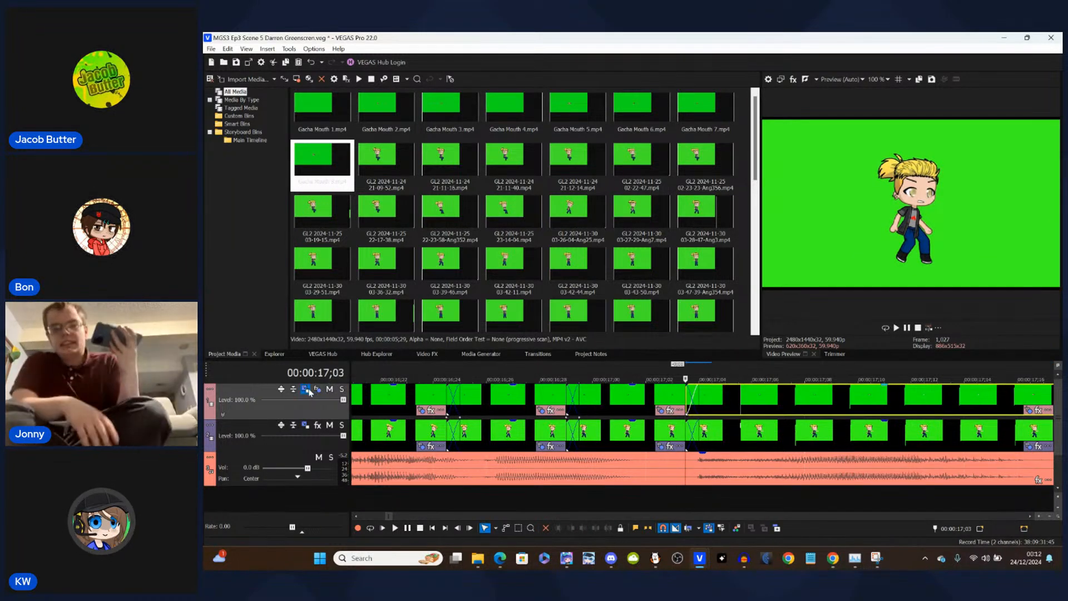
- Add a mouth track motion keyframe at 00:00:17;03, and at 00:00:17;05 set the angle to 0 and adjust the X and Y position
click(308, 390)
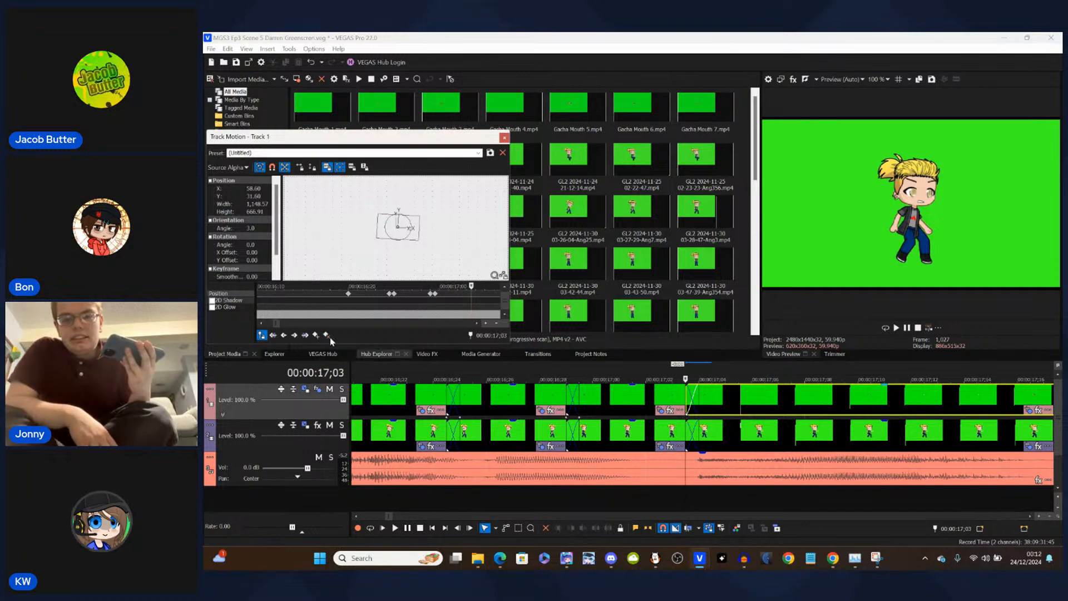
click(696, 398)
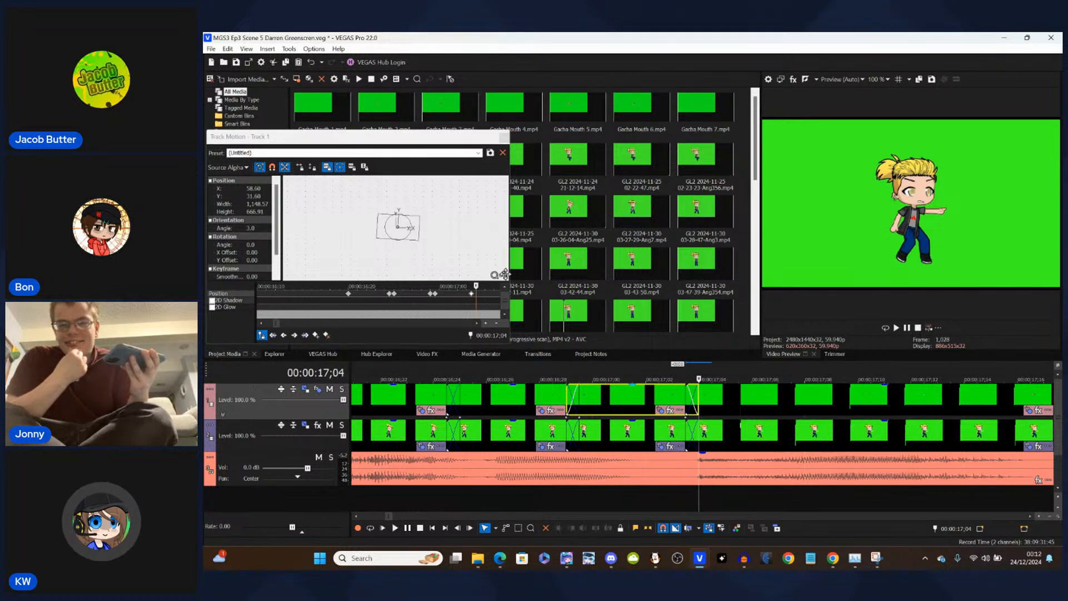
click(741, 405)
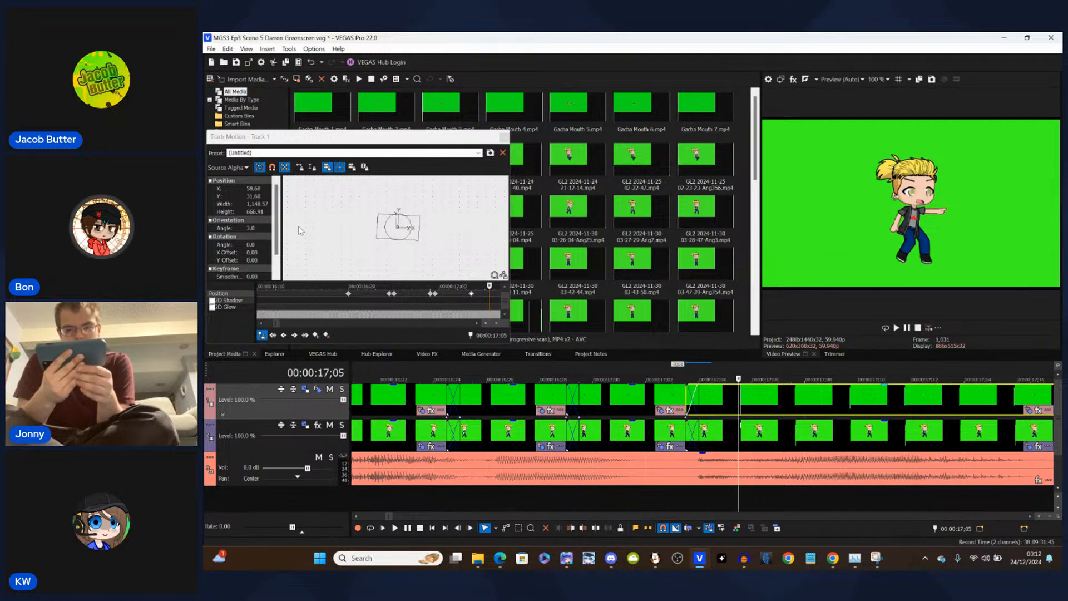
click(253, 228)
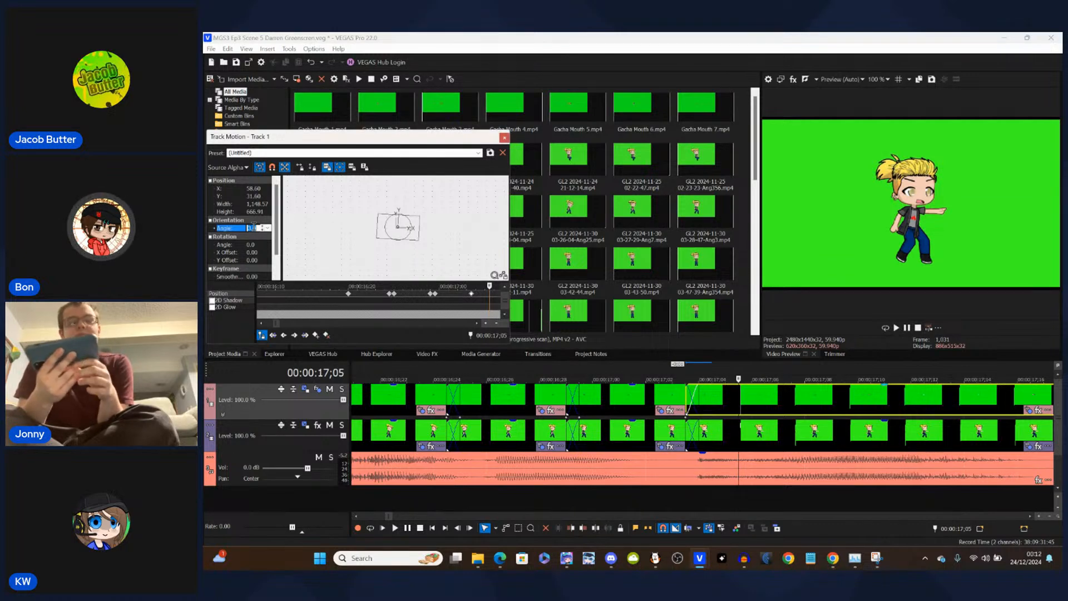
text(0)
key(Return)
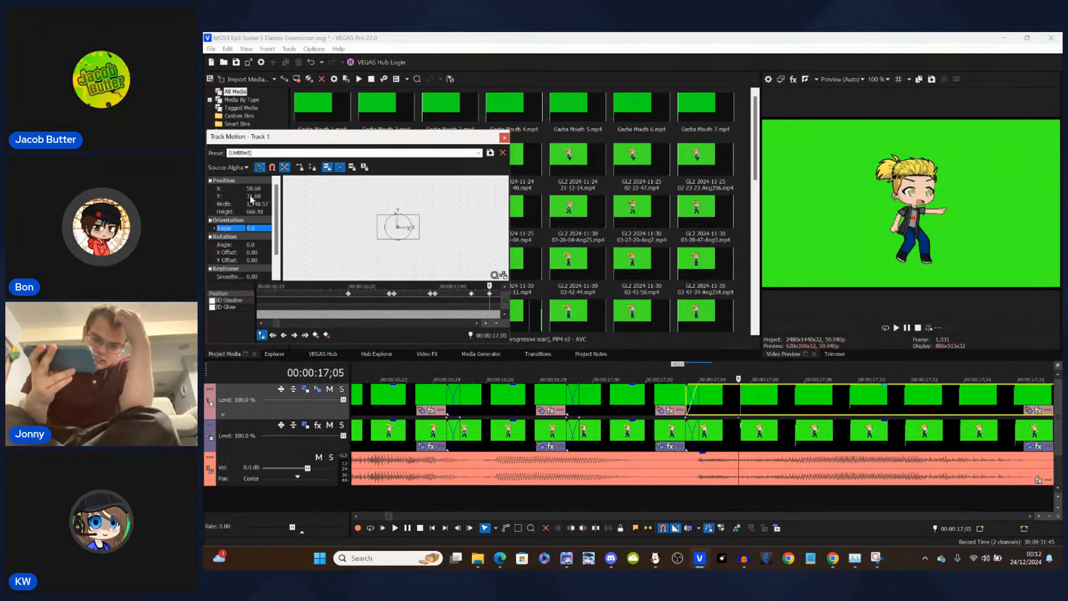
double_click(253, 196)
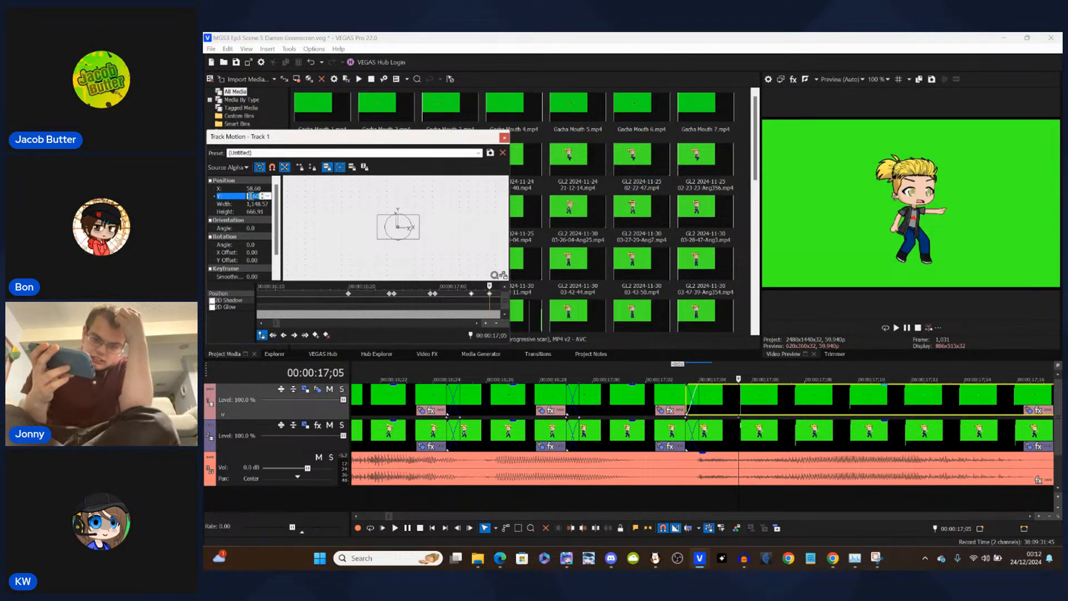
double_click(259, 189)
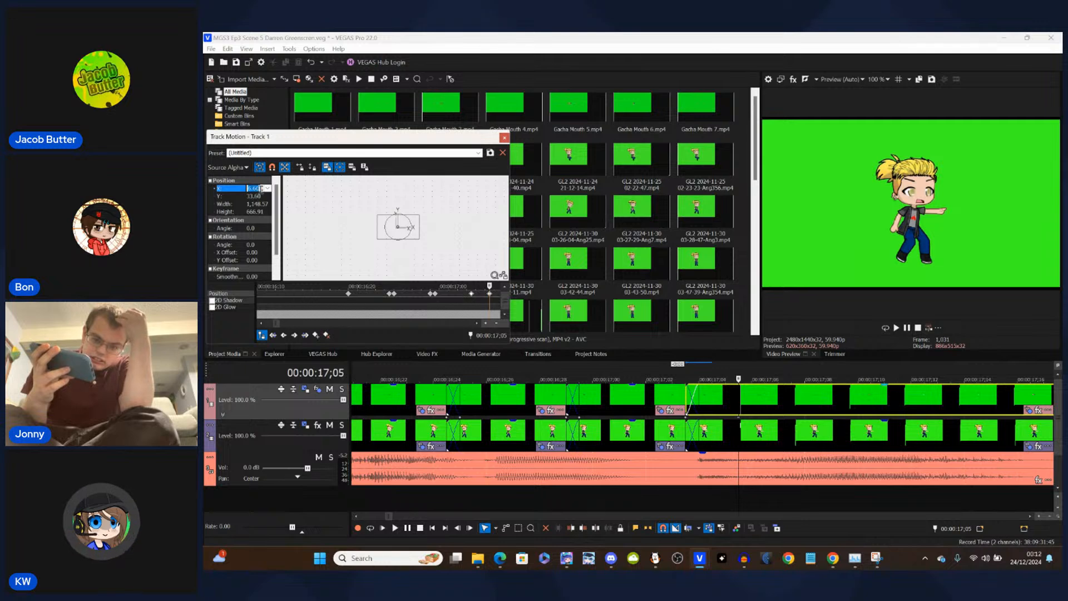
double_click(256, 196)
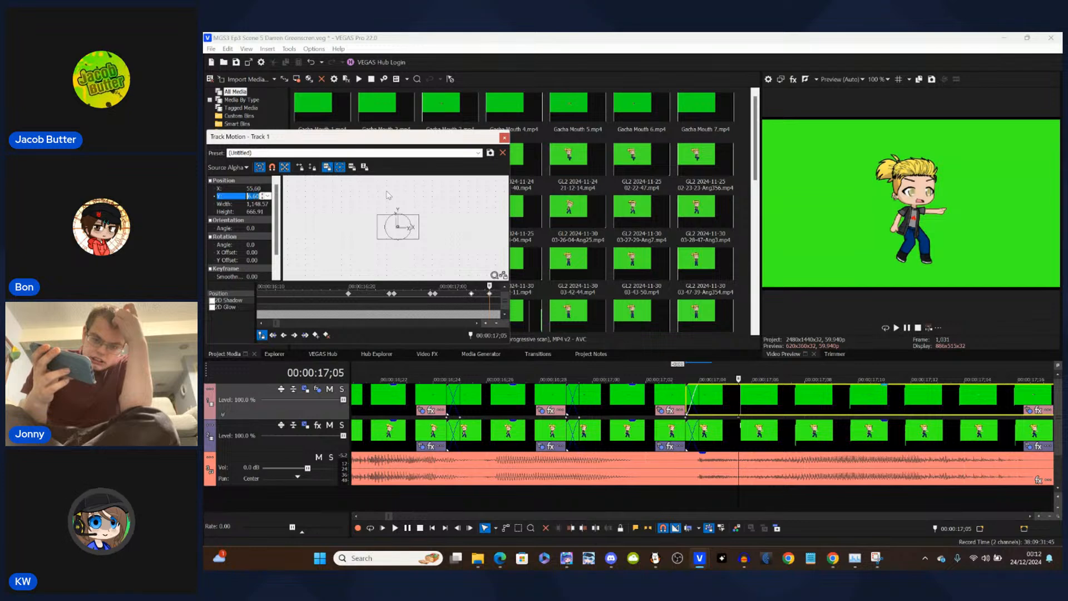
click(503, 138)
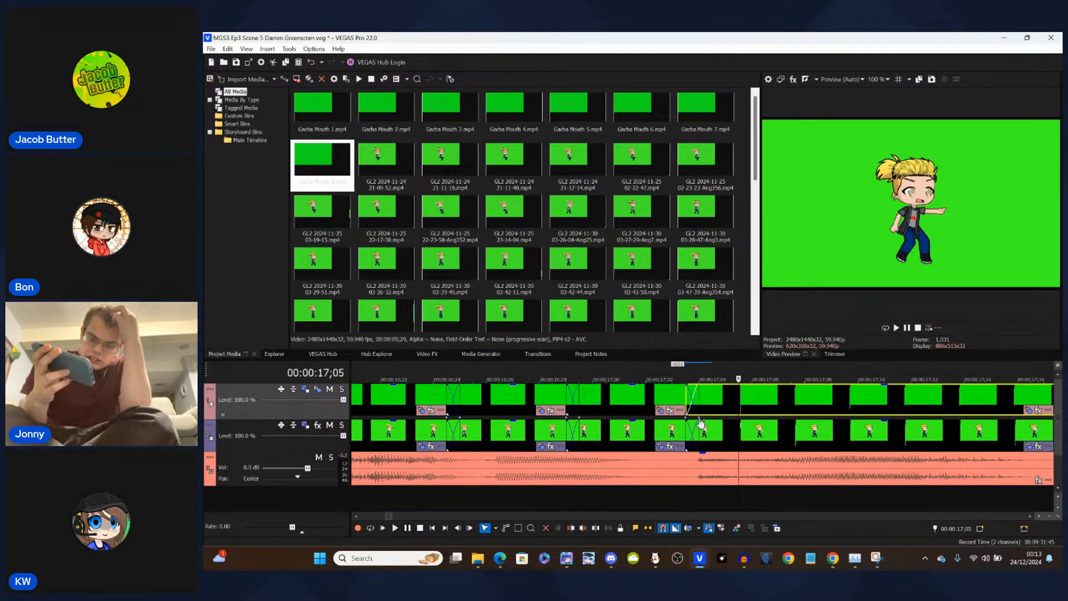
- Play the crossfade into the fourth mouth clip and continue along that clip to review the lip-sync
click(658, 406)
key(space)
key(space)
click(684, 393)
key(space)
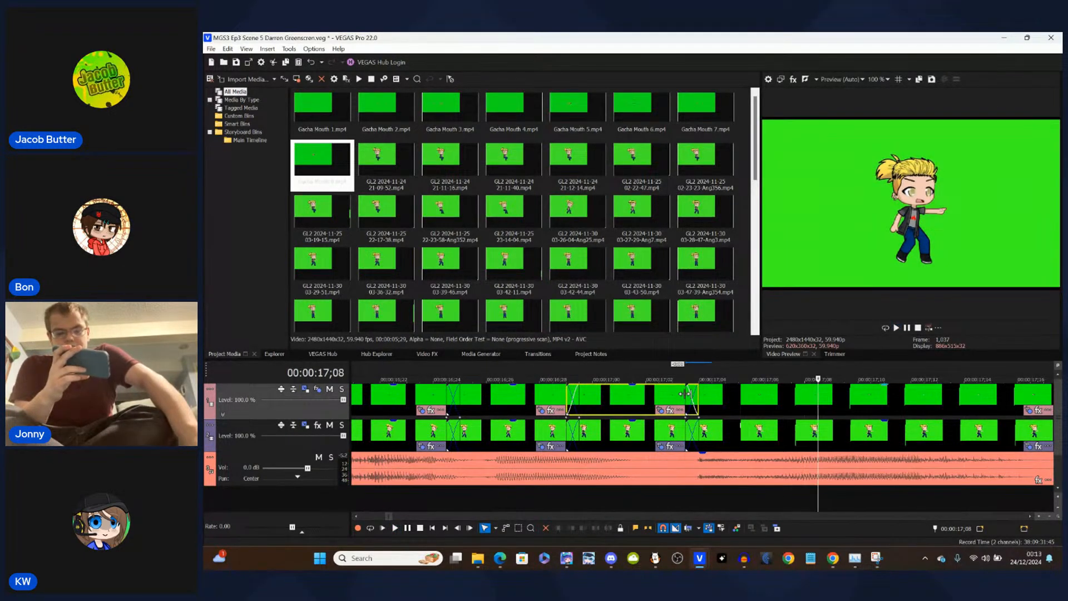
key(Right)
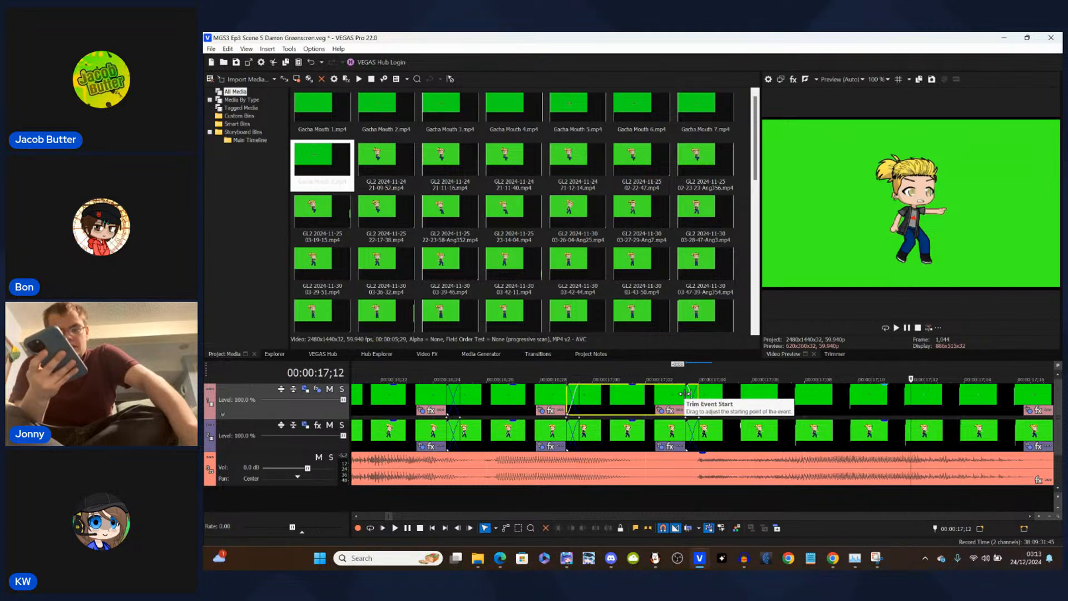
key(space)
scroll(685, 394, down, 4)
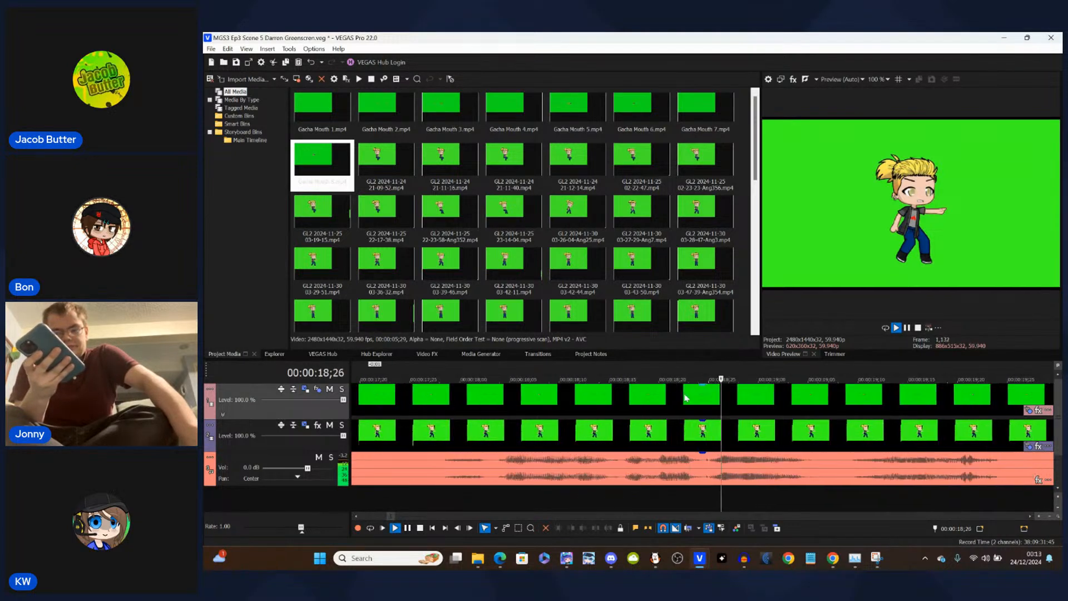
key(space)
scroll(684, 398, down, 3)
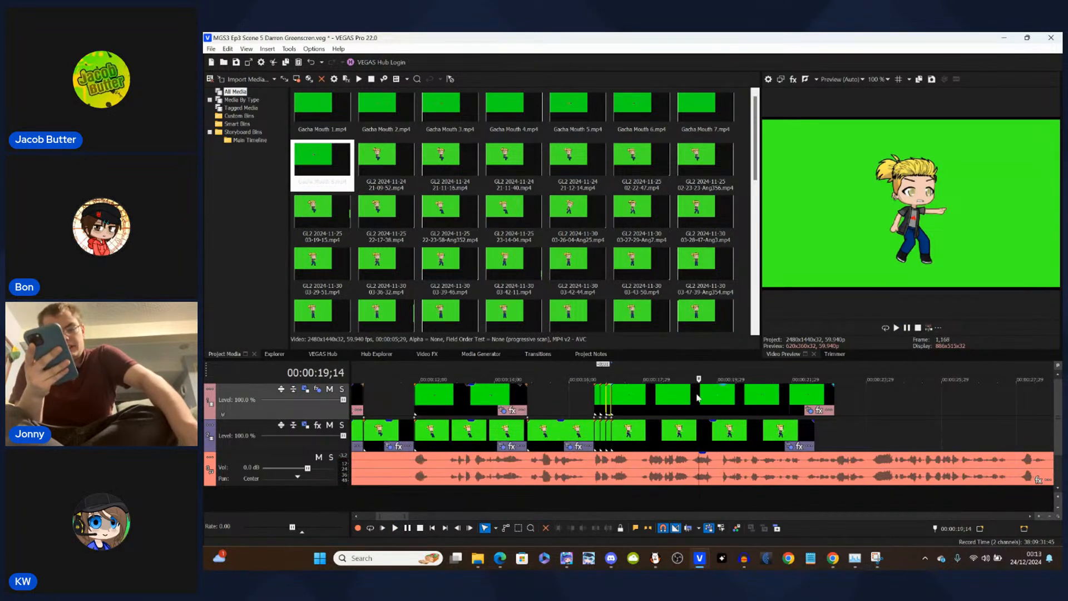
- Find the next mouth change by playback and move the fourth mouth clip so it starts at 00:00:17;27
click(619, 415)
scroll(619, 413, up, 4)
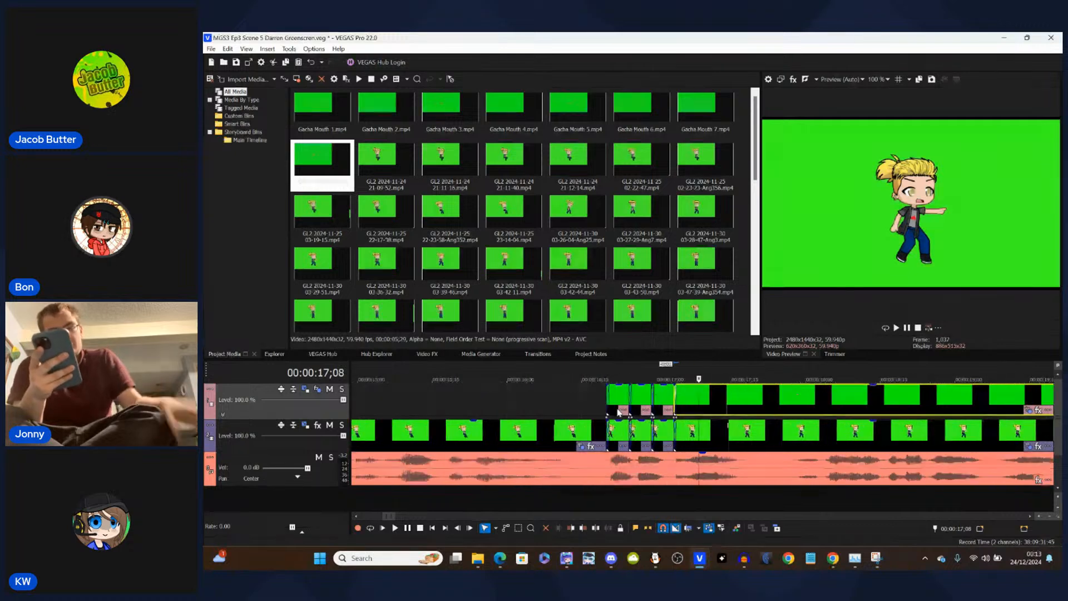
key(space)
key(space)
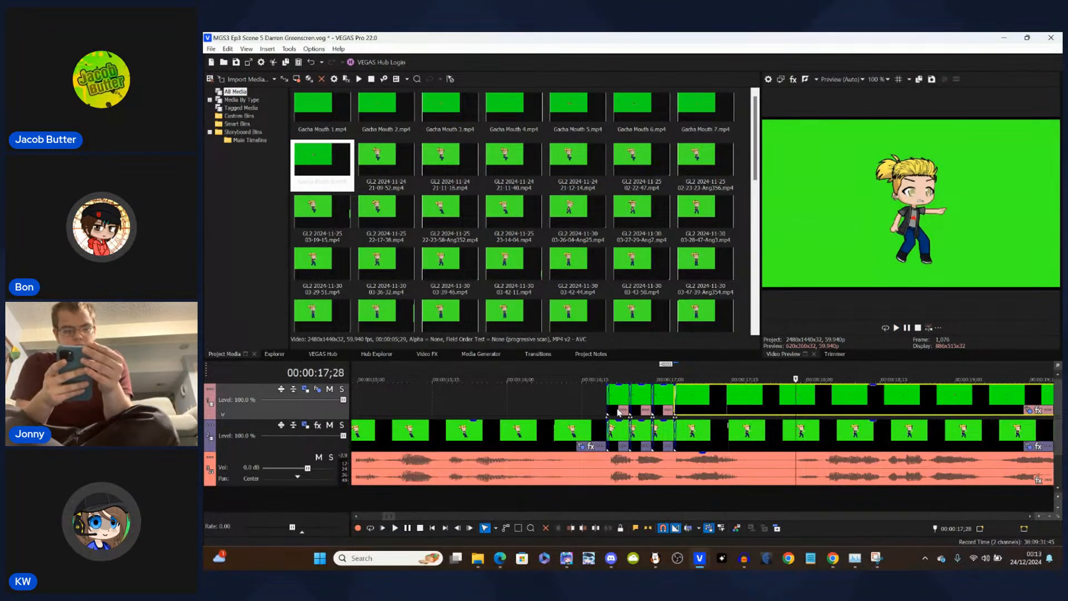
drag(703, 412, 823, 412)
scroll(821, 411, up, 5)
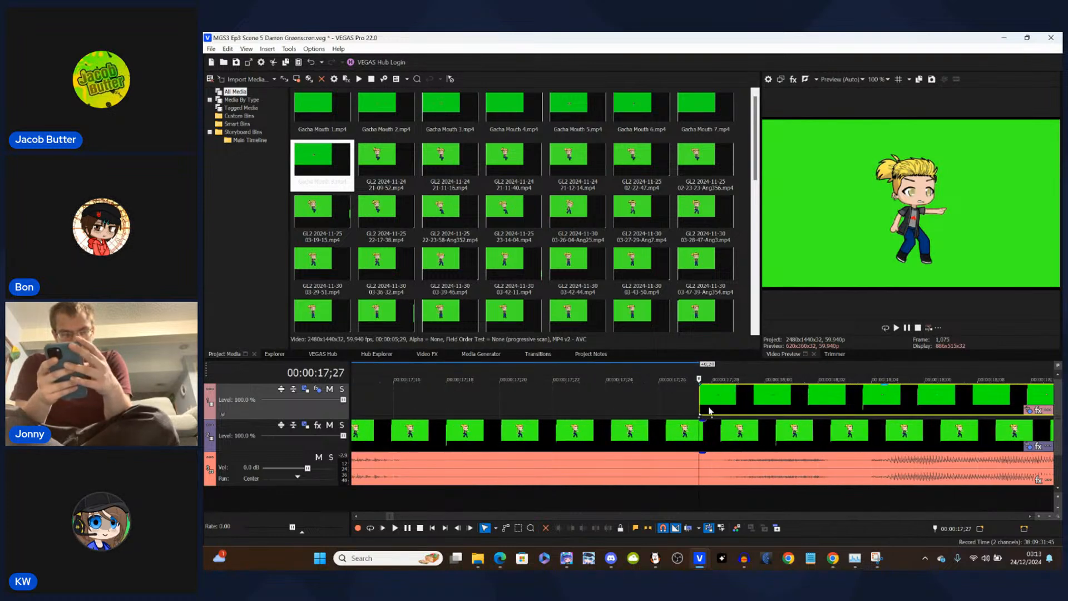
scroll(590, 405, down, 5)
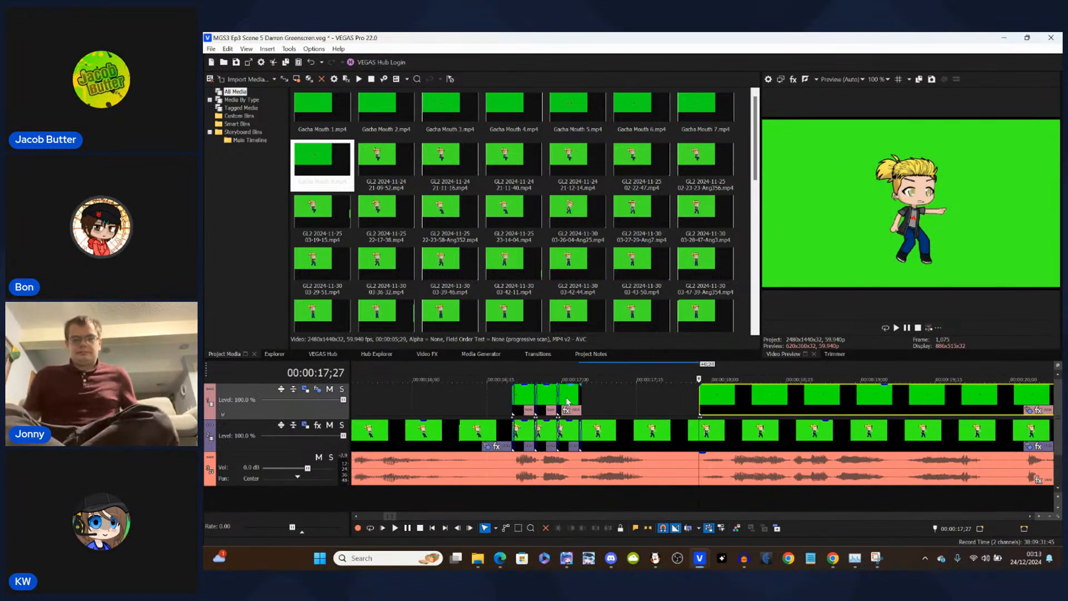
- Move the third and then the second mouth clip further along the first track into the gap before the fourth mouth clip
drag(568, 402, 635, 404)
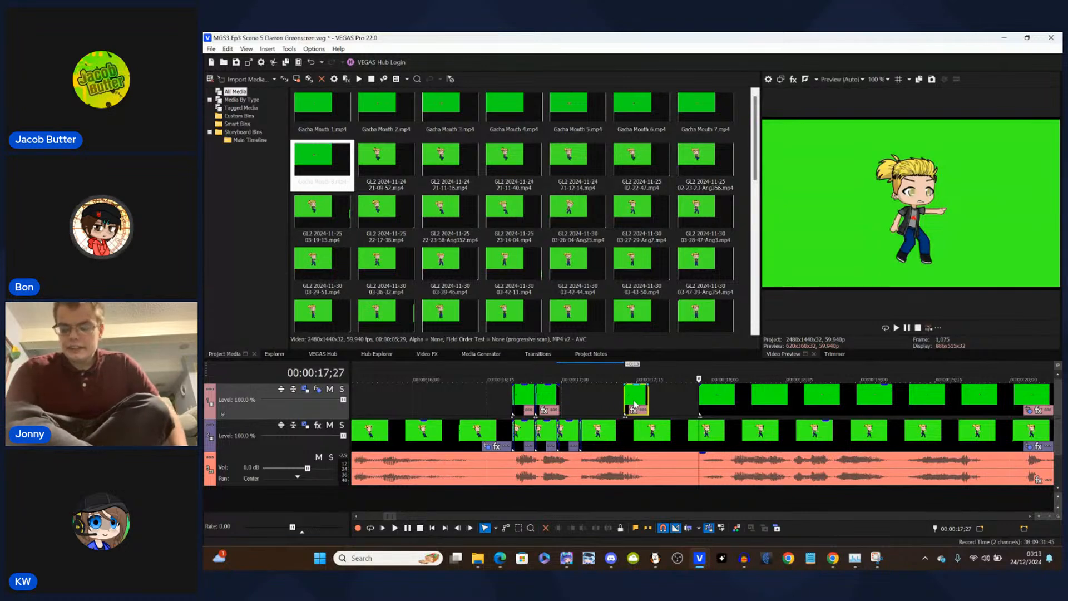
drag(549, 400, 608, 396)
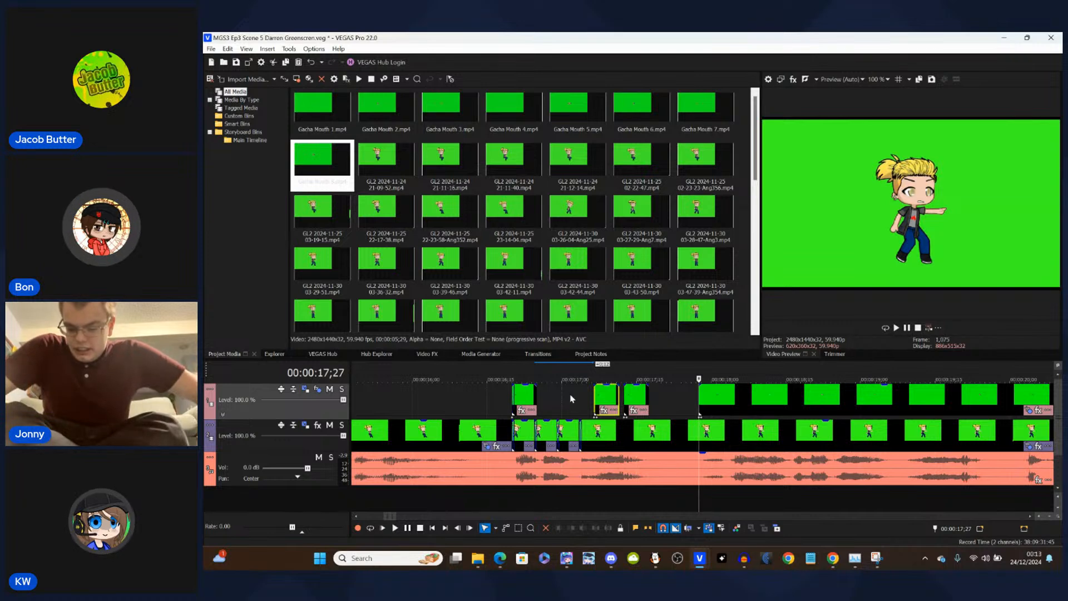
click(583, 398)
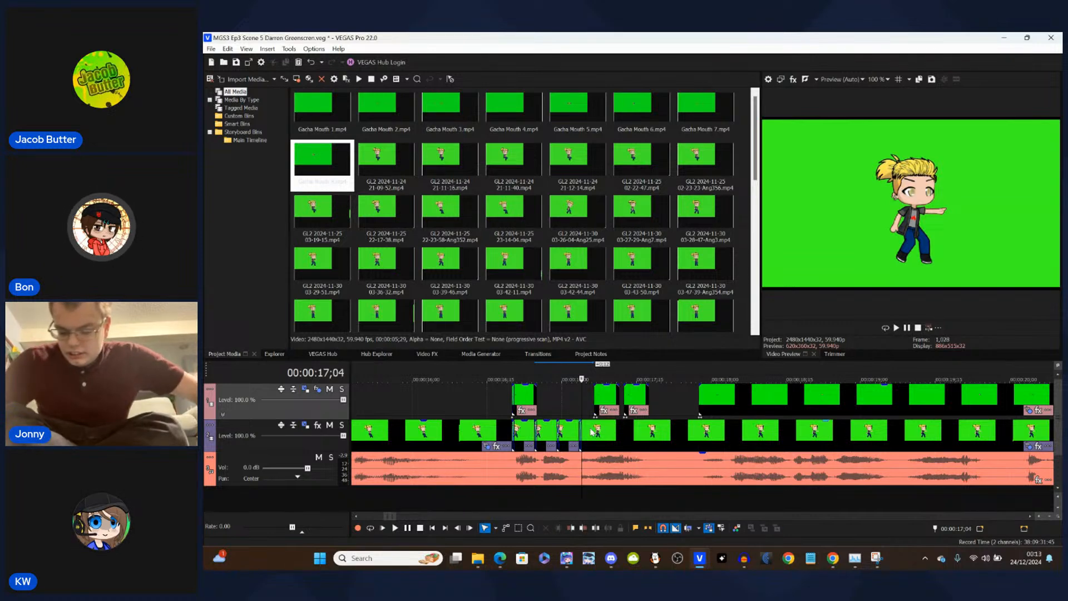
click(559, 408)
key(space)
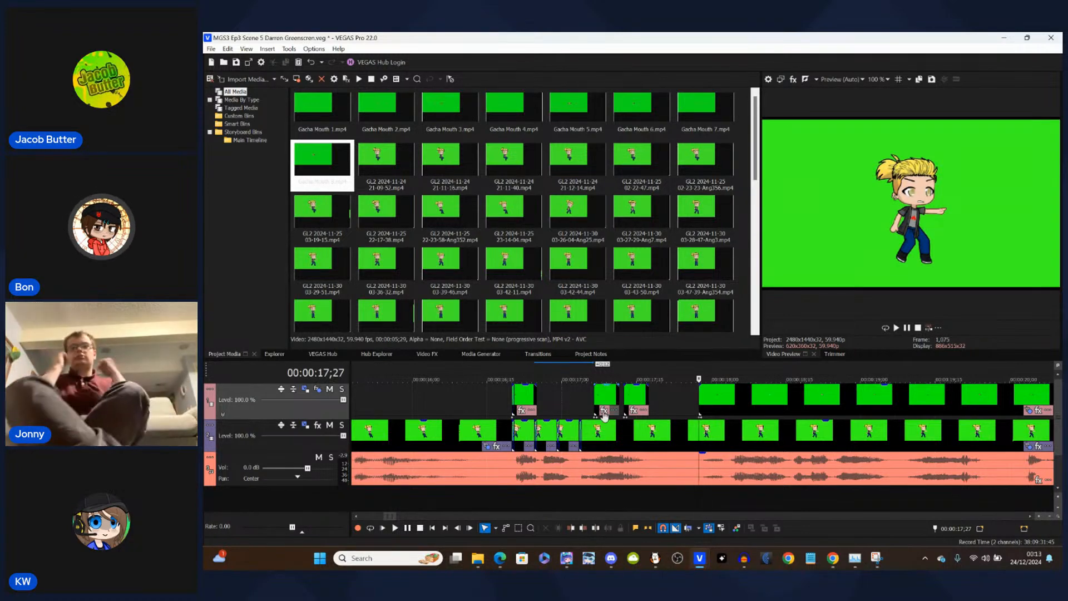
- Extend the end of the moved third mouth clip to 00:00:17;28 so it crossfades into the fourth mouth clip
drag(647, 400, 699, 397)
scroll(700, 396, up, 1)
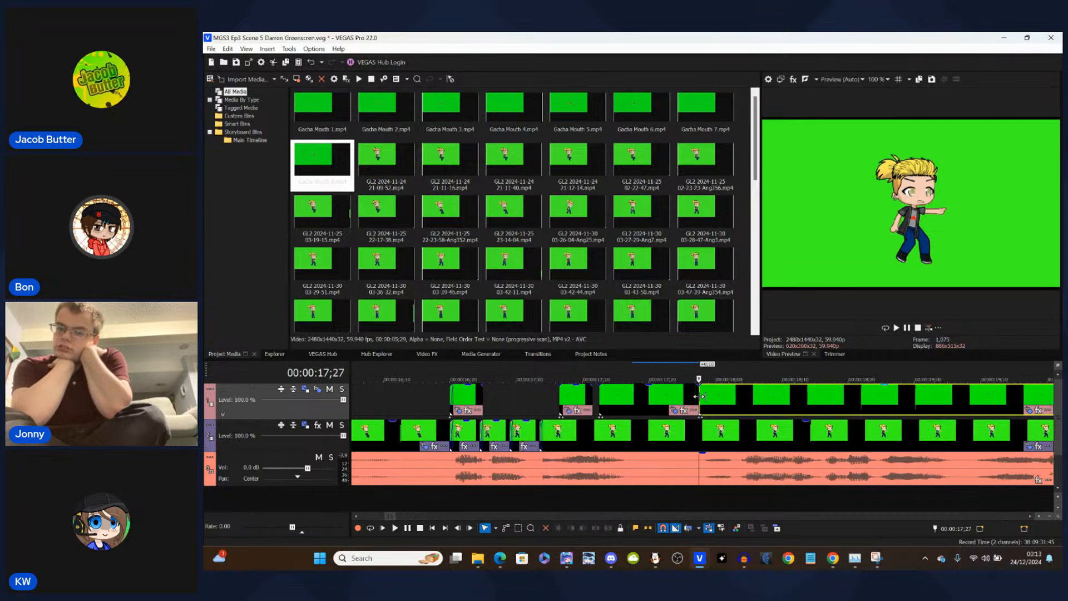
scroll(699, 396, up, 3)
drag(693, 395, 710, 396)
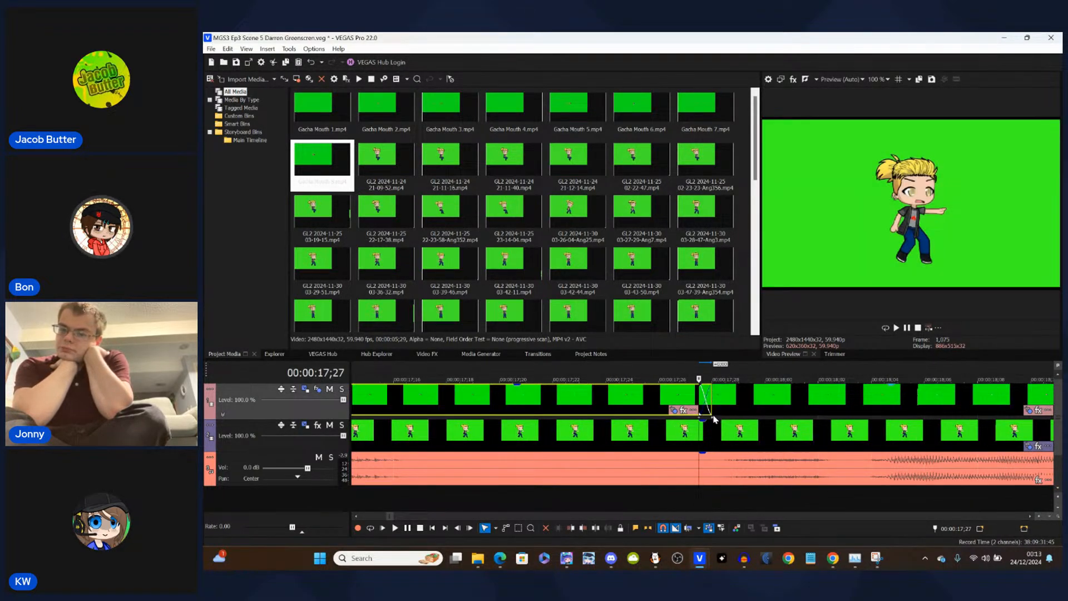
scroll(504, 395, down, 4)
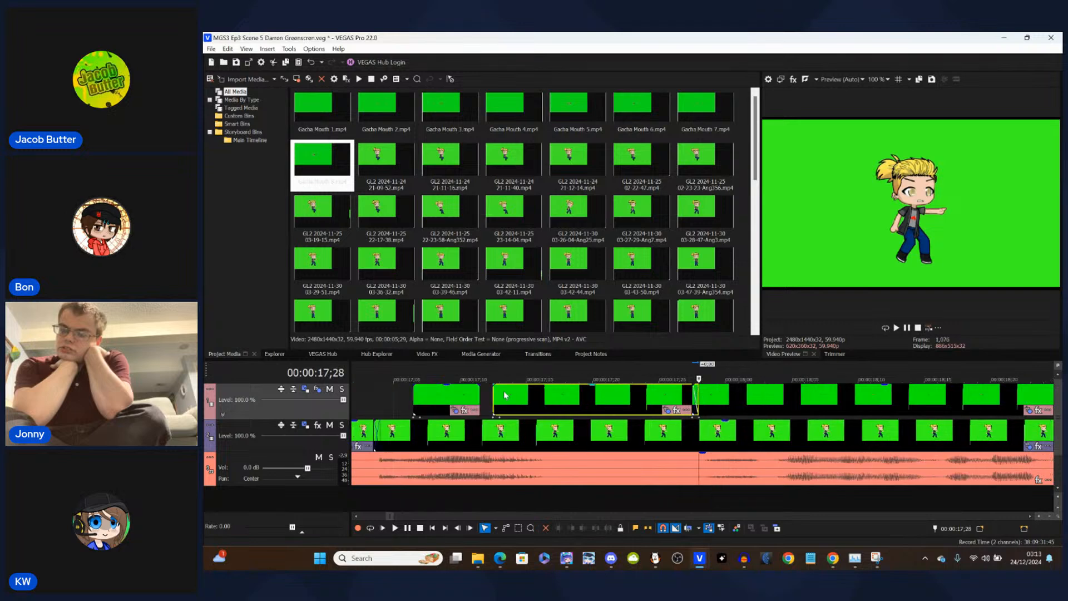
- Move the second mouth clip along the first track so its end crossfades into the third mouth clip at 00:00:17;13
click(611, 398)
scroll(667, 399, up, 4)
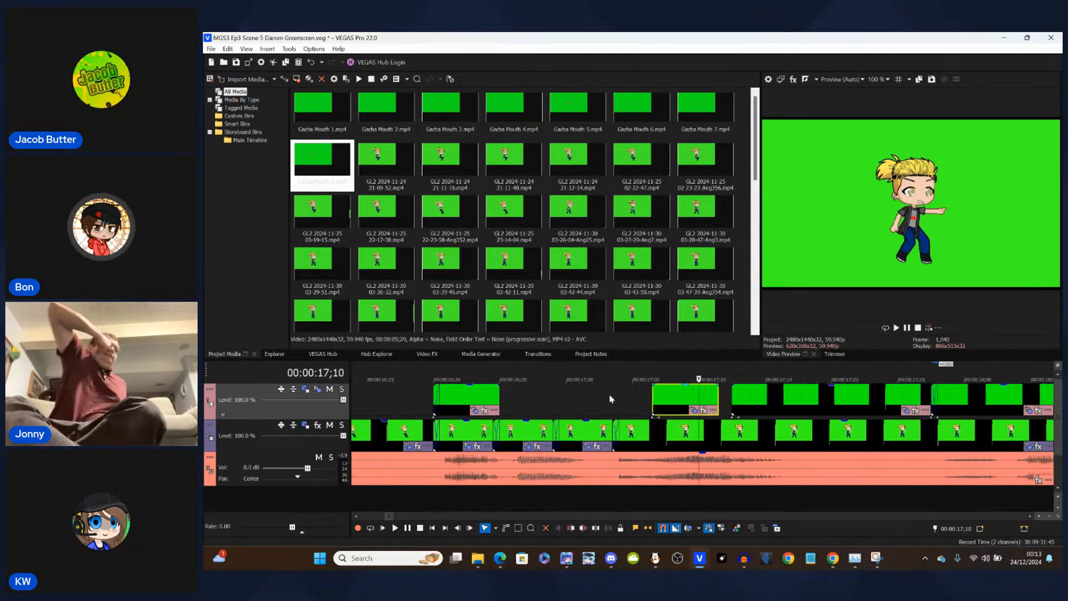
click(779, 423)
drag(705, 405, 744, 404)
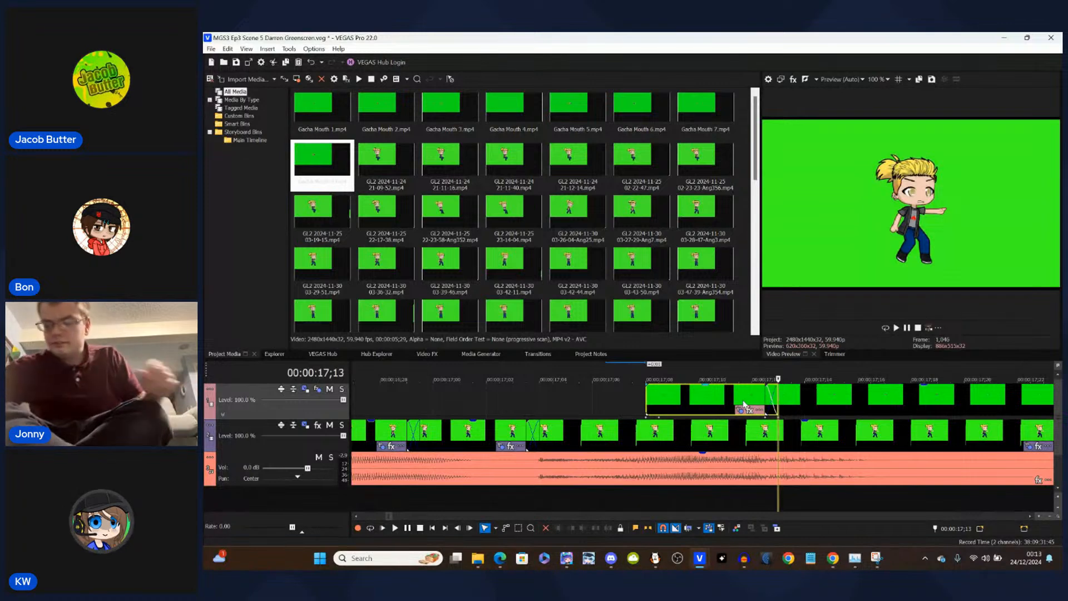
- Trim the long character clip's start to the third mouth clip's start and move the preceding character clip beneath the second mouth clip
click(545, 396)
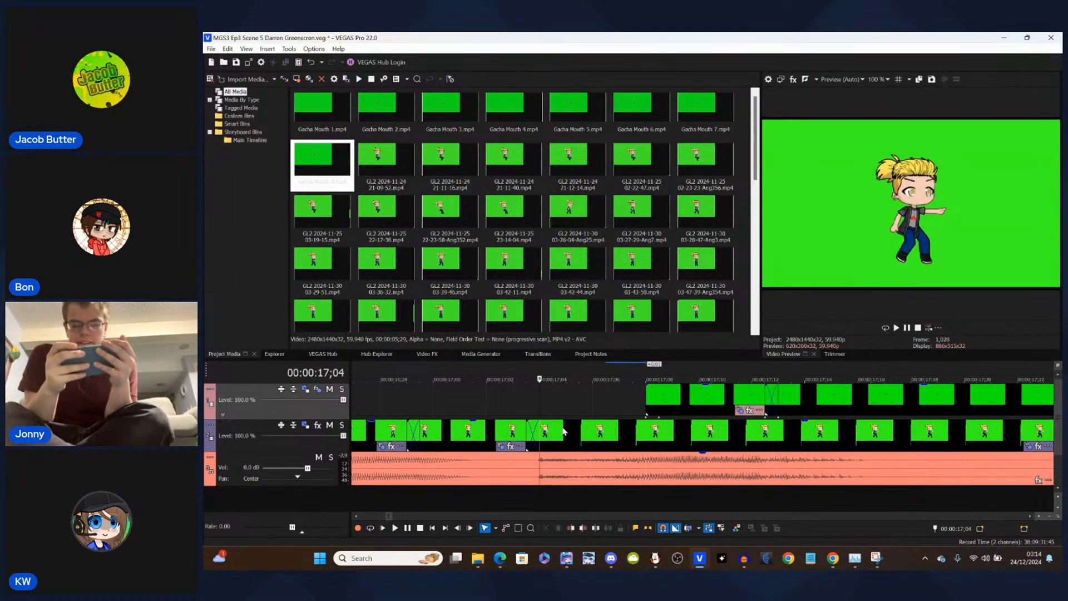
drag(528, 438, 769, 434)
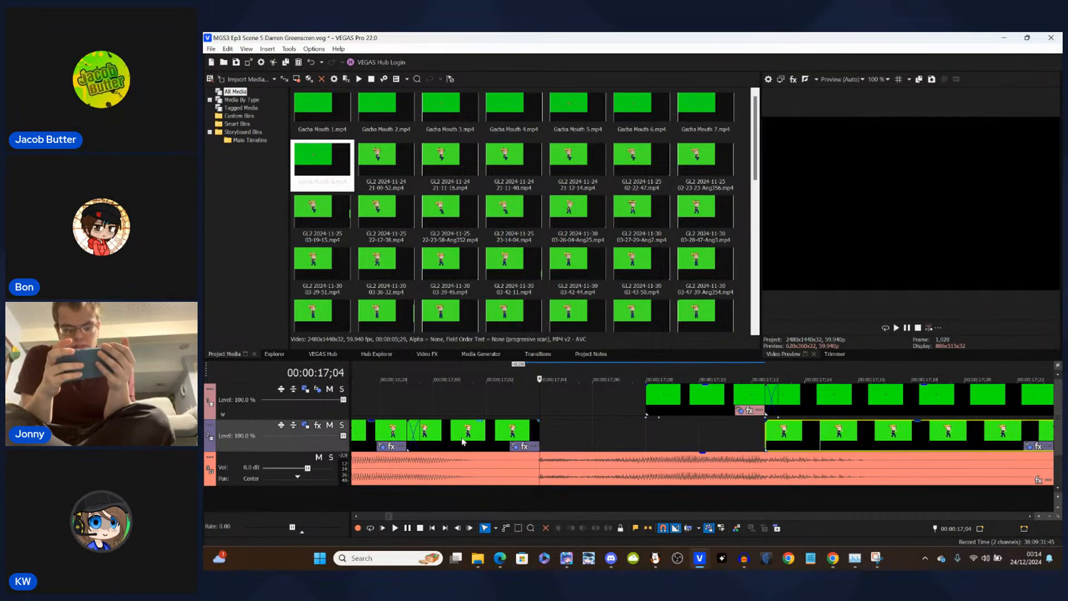
drag(463, 441, 700, 438)
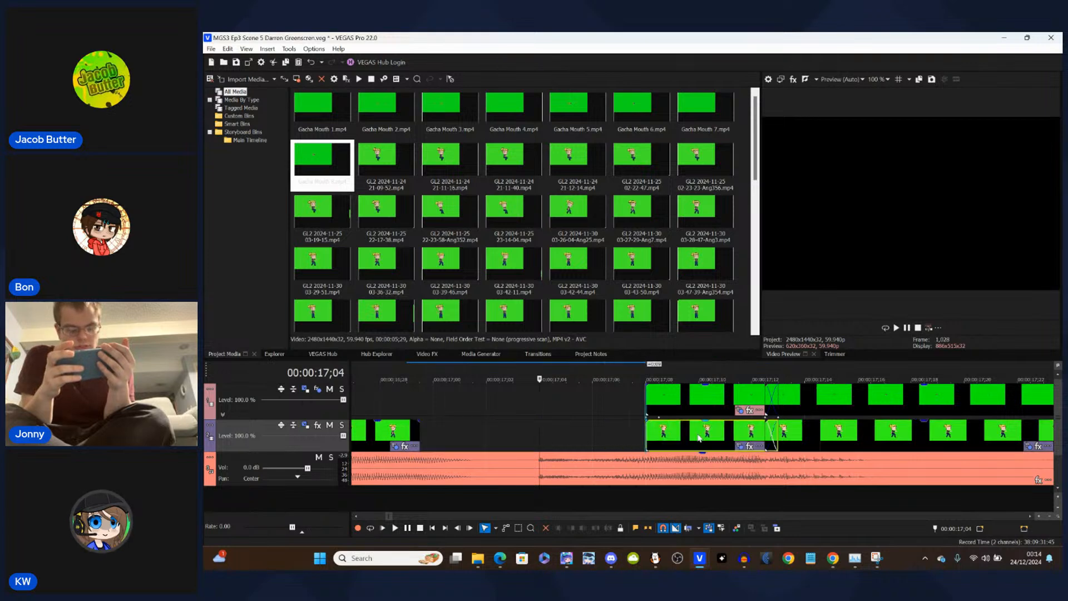
- Play from 00:00:17;08 to check the clip order and trim the long character clip's start to the fourth mouth clip's start
click(424, 444)
scroll(424, 444, down, 2)
scroll(703, 420, up, 1)
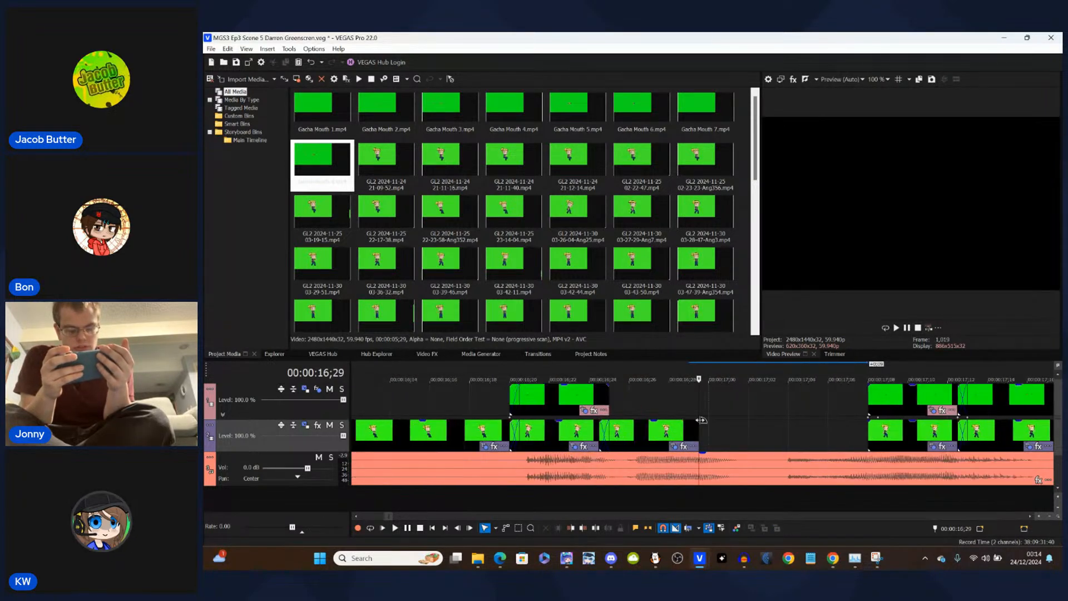
scroll(702, 421, down, 2)
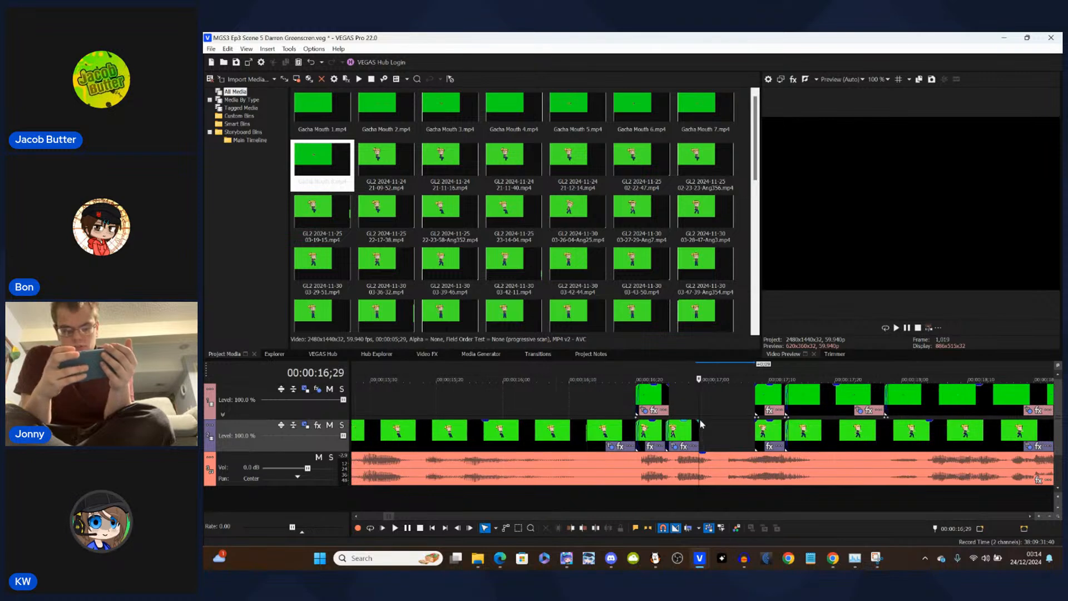
click(755, 431)
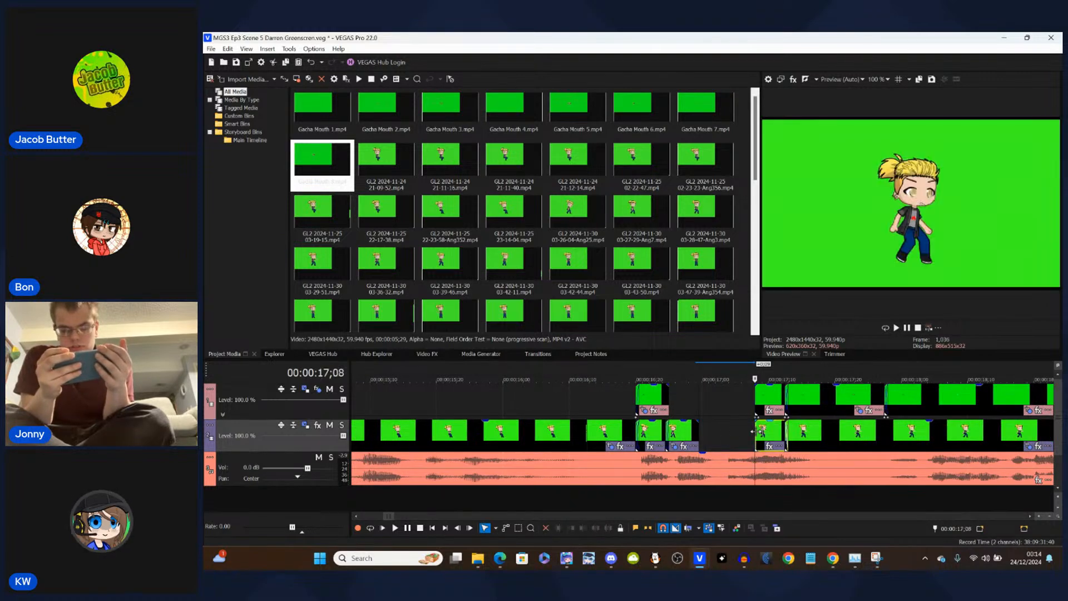
key(Return)
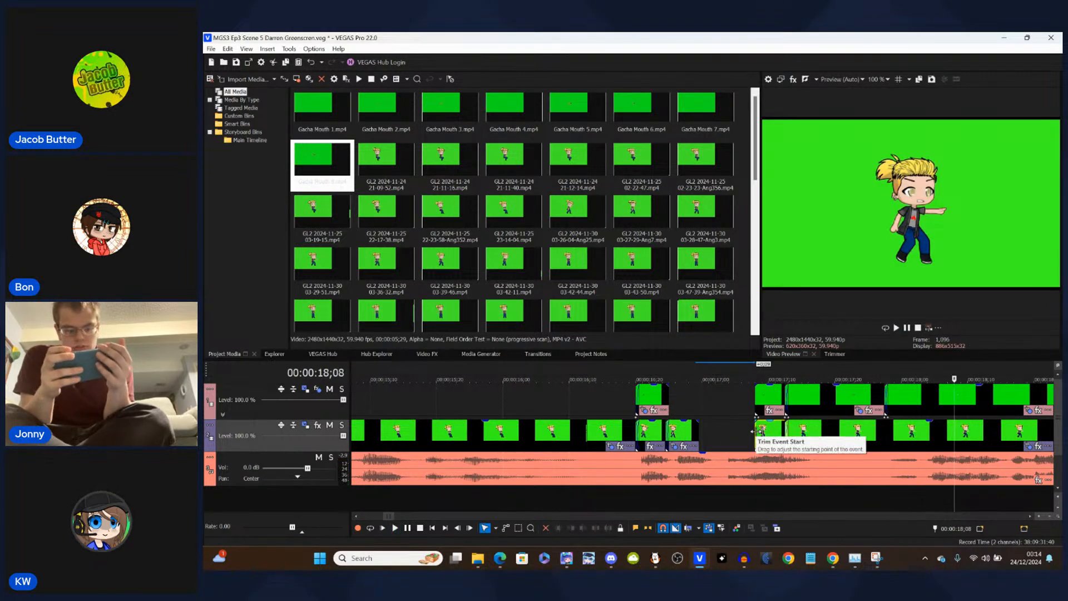
click(835, 438)
drag(785, 434, 881, 439)
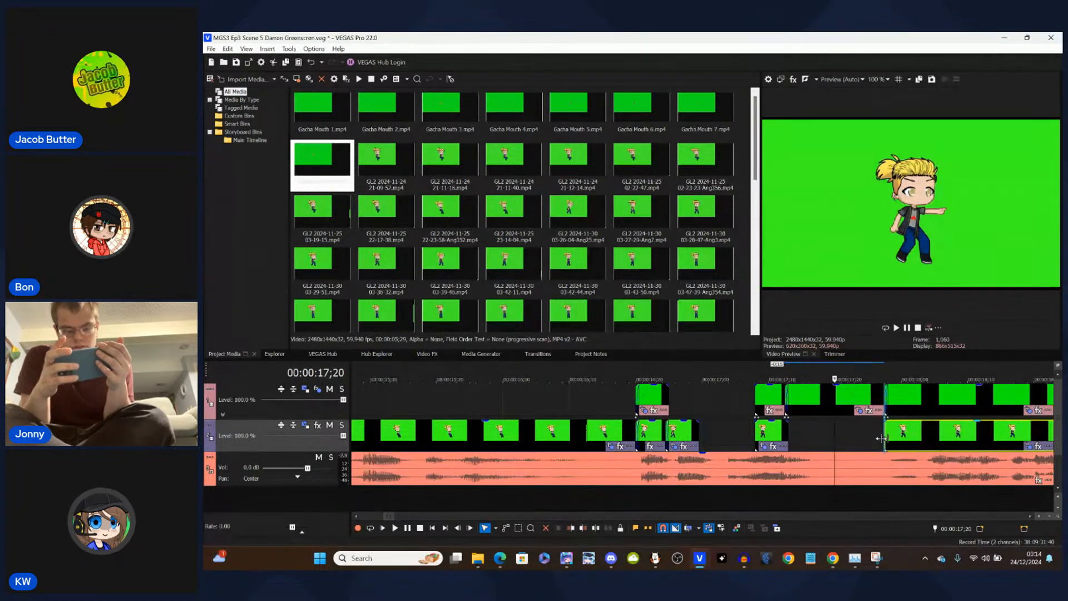
- Move the preceding two character clips beneath the third and second mouth clips and extend the earlier character and mouth clips to close the gaps
drag(765, 436, 787, 437)
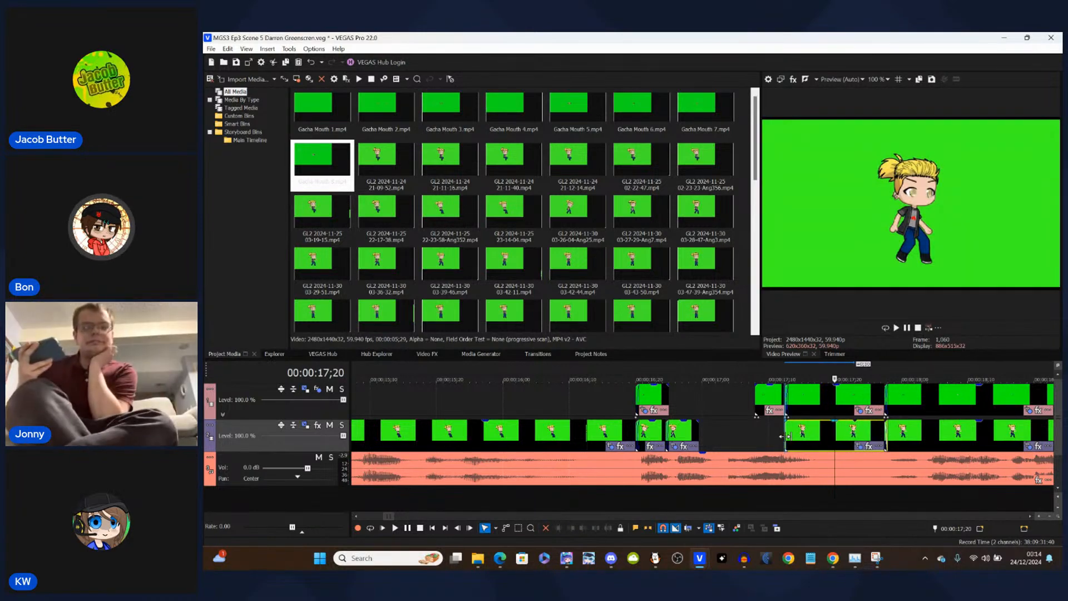
drag(679, 437, 767, 437)
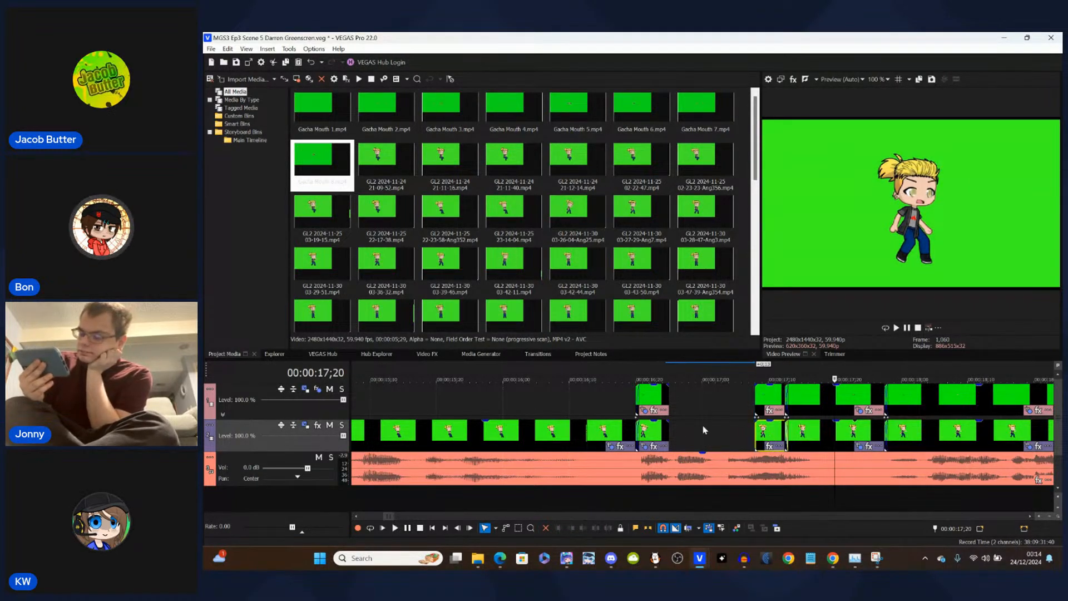
drag(667, 431, 755, 431)
drag(668, 393, 758, 399)
- Play the timeline from before the retimed mouth clips to review the lip-sync
click(627, 398)
key(space)
key(space)
scroll(630, 403, down, 1)
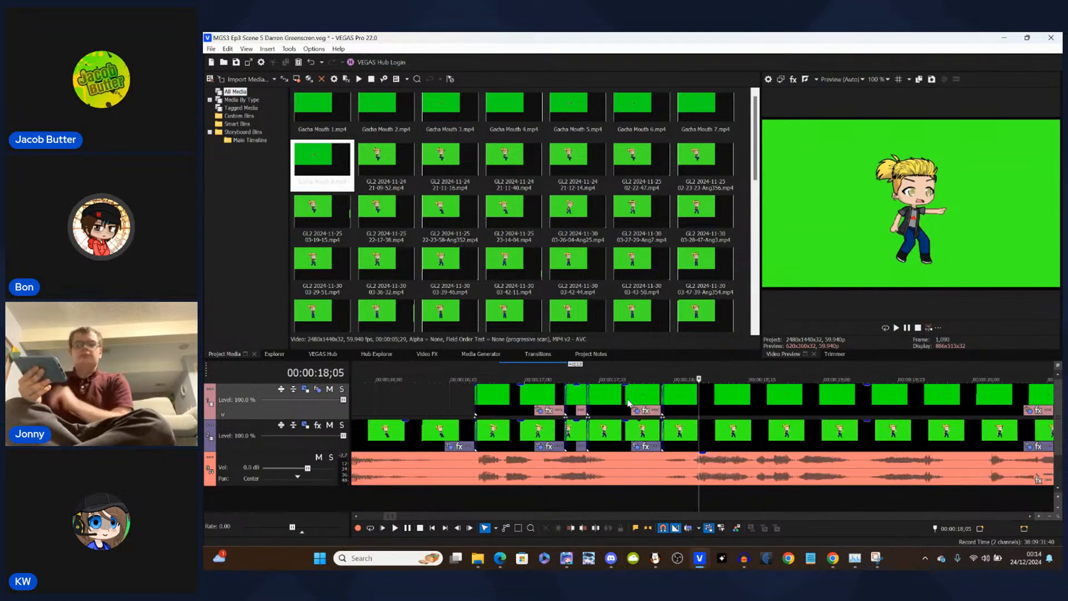
- Replay the section from before the extended mouth clip and step back frame by frame to the next mouth change at 00:00:19;07
click(462, 397)
key(space)
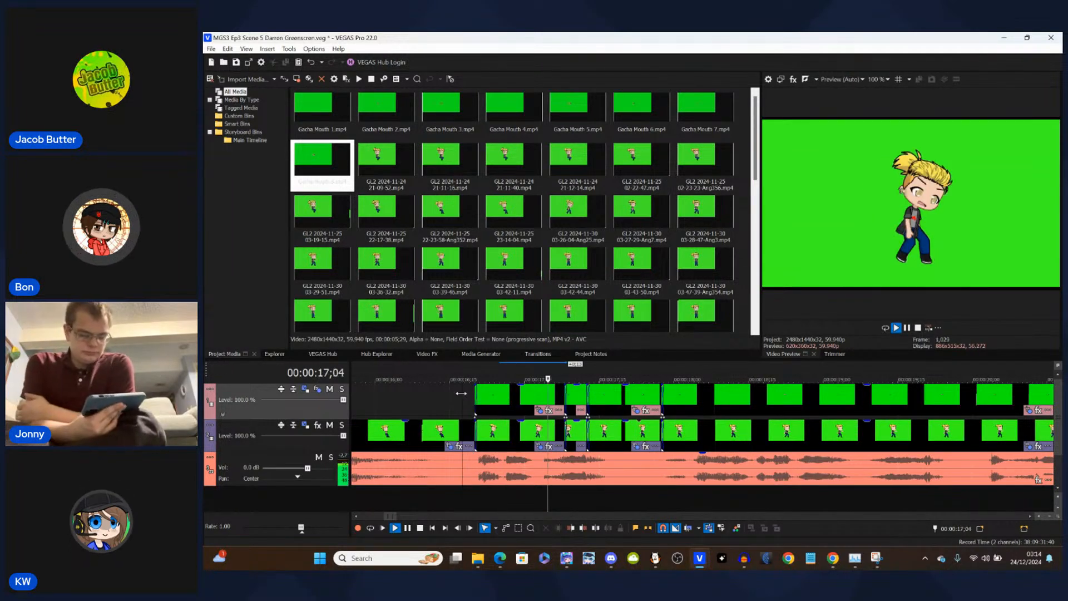
key(space)
key(Left)
key(Left)
key(Left)
key(Left)
key(Left)
key(Left)
key(Left)
key(Left)
key(Left)
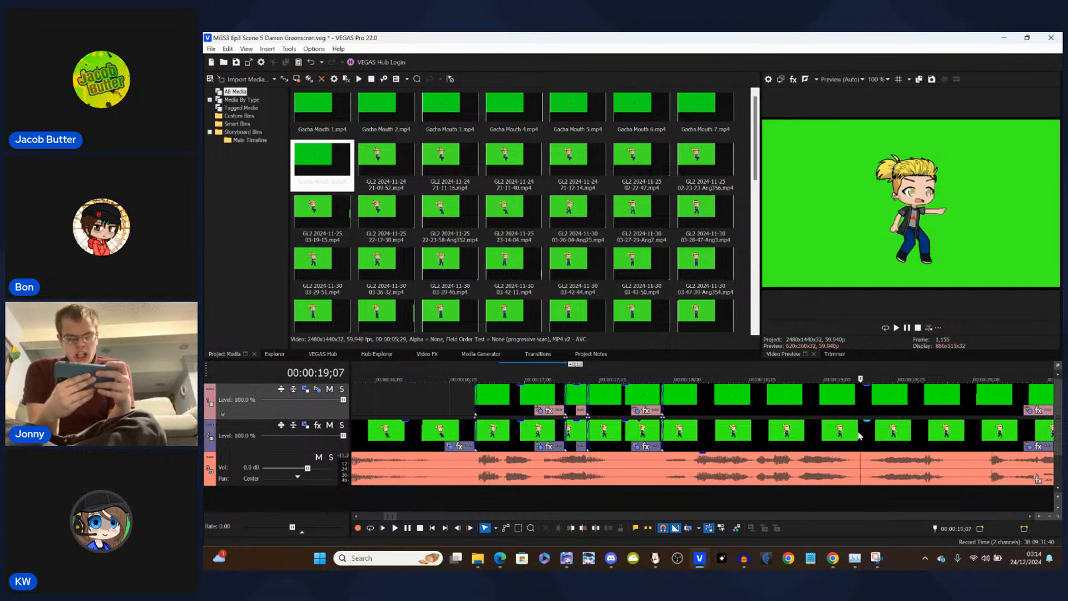
- Split the character clip at 00:00:19;07 and trim the end of the fourth mouth clip to the same point
right_click(860, 436)
click(872, 331)
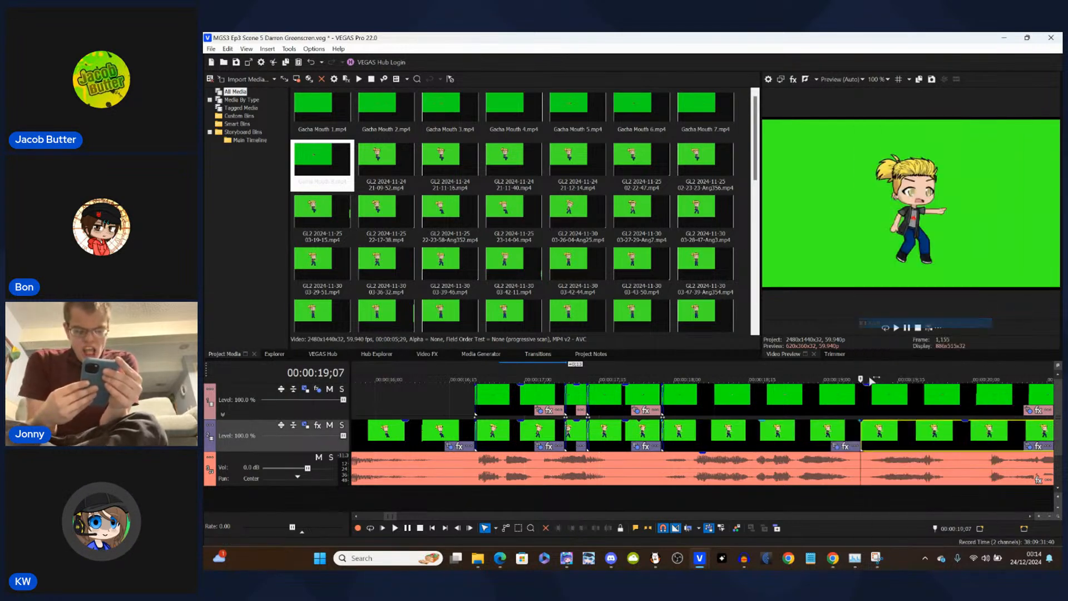
right_click(864, 412)
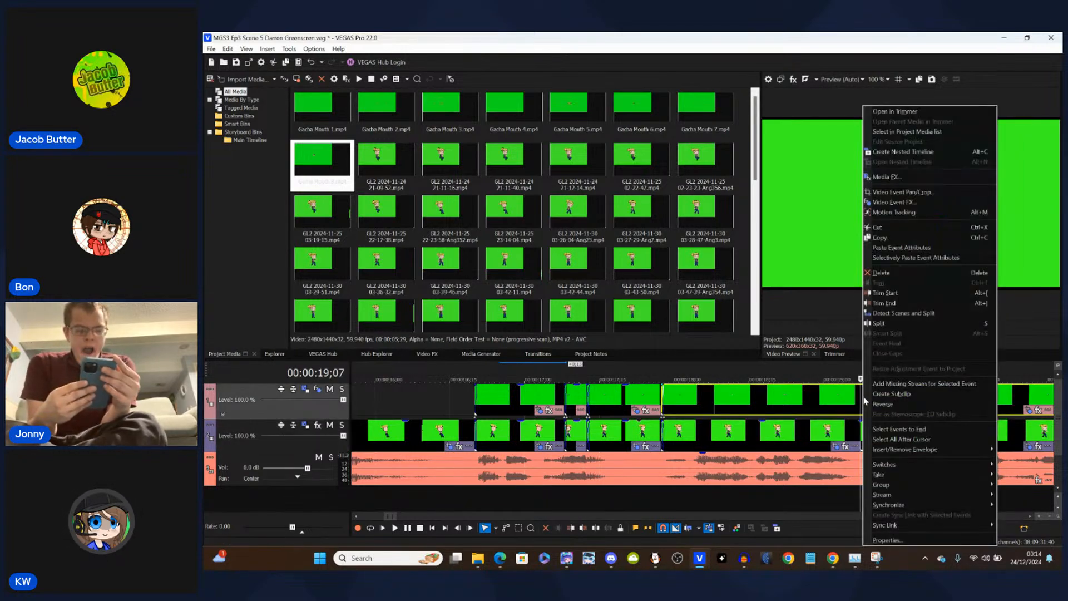
click(891, 306)
- Delete the character clip remainder after 00:00:19;07 and move the next character clip from further along the track to start there
scroll(892, 383, down, 5)
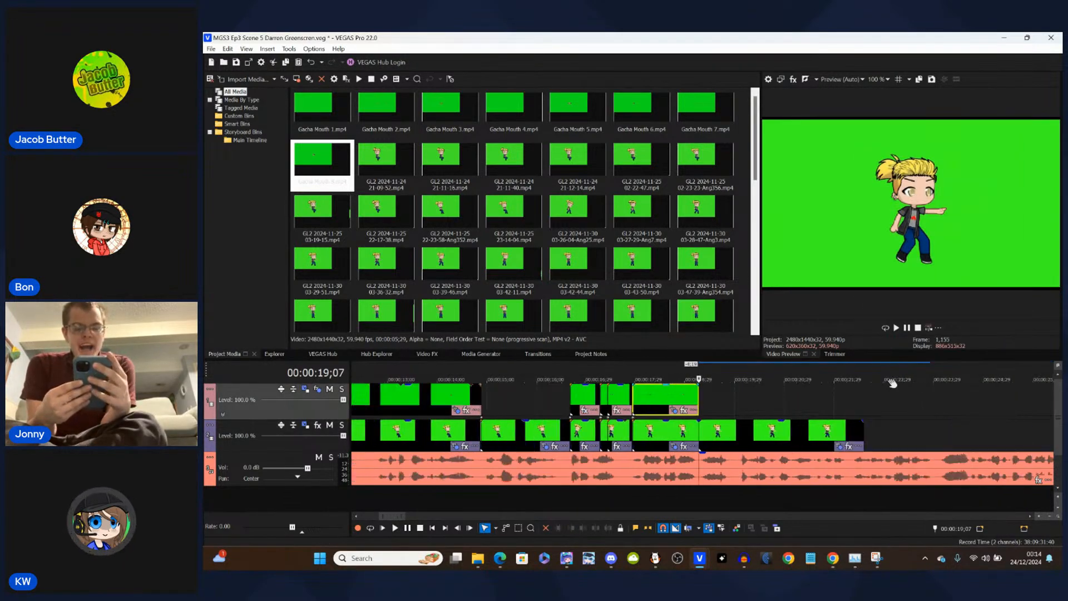
click(766, 426)
key(Delete)
scroll(767, 426, down, 8)
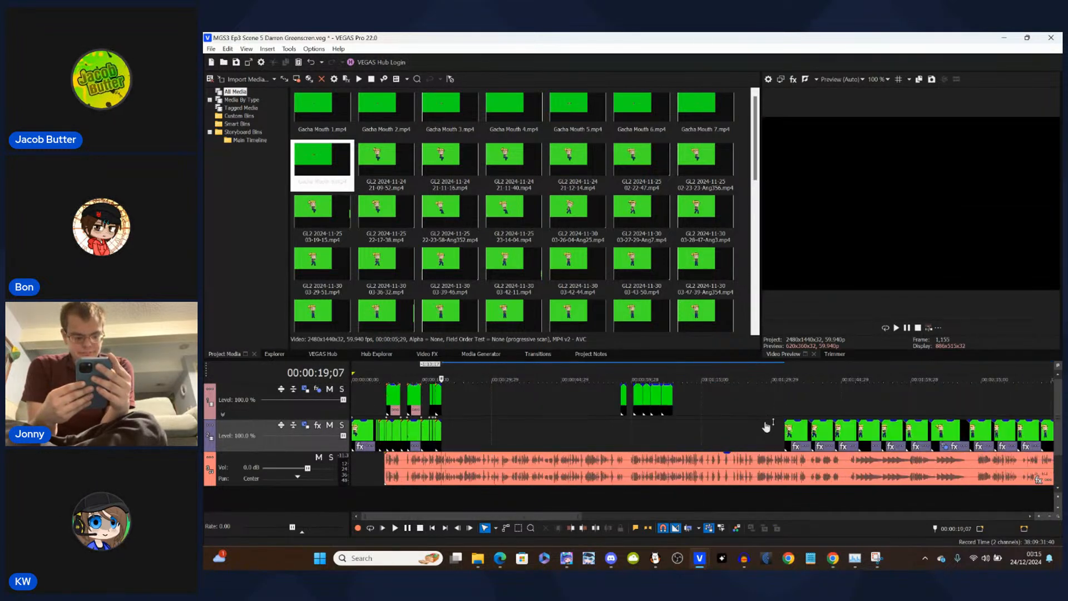
drag(801, 433, 461, 439)
scroll(656, 433, up, 6)
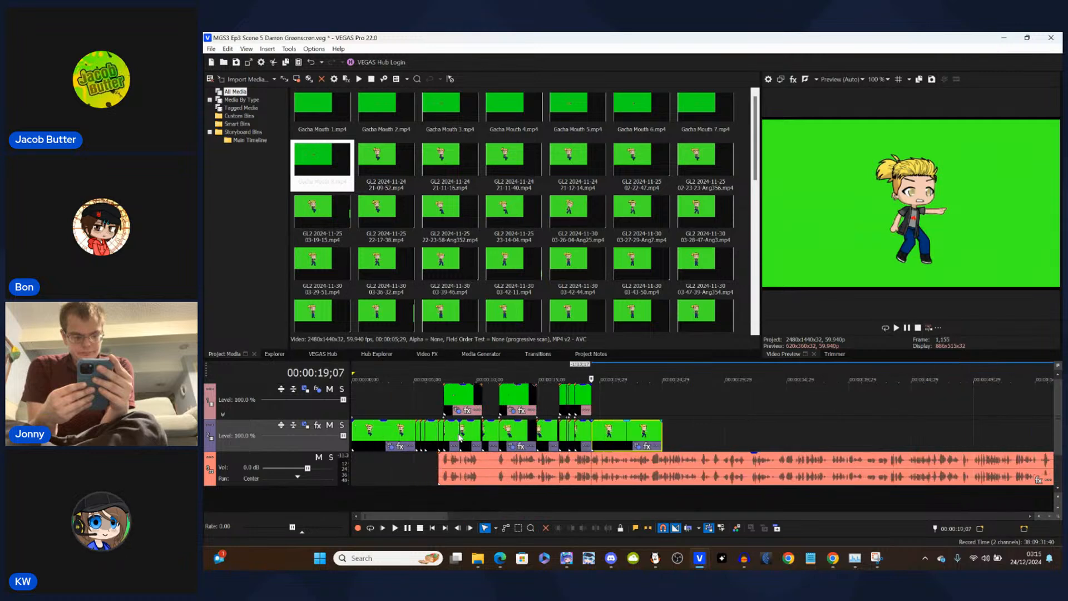
scroll(662, 432, up, 2)
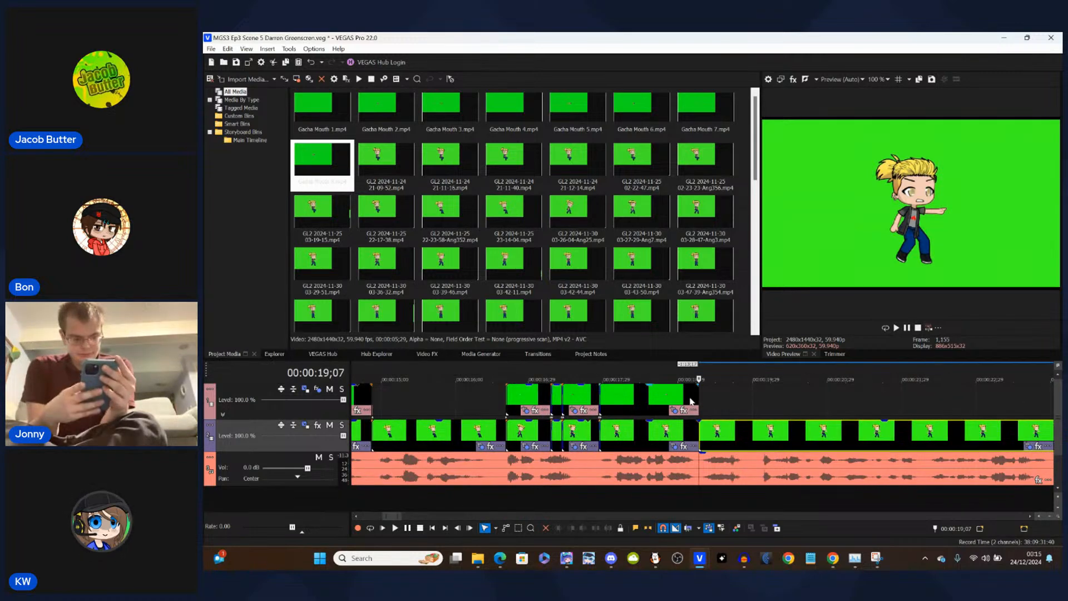
- Shift the fourth mouth clip later so it overlaps 00:00:19;07, and compare mouth positions frame by frame with the preview zoomed to 800%
mouse_move(686, 403)
mouse_down()
mouse_move(704, 399)
mouse_move(668, 394)
mouse_move(669, 413)
mouse_move(682, 373)
mouse_move(698, 398)
mouse_up()
scroll(690, 398, up, 4)
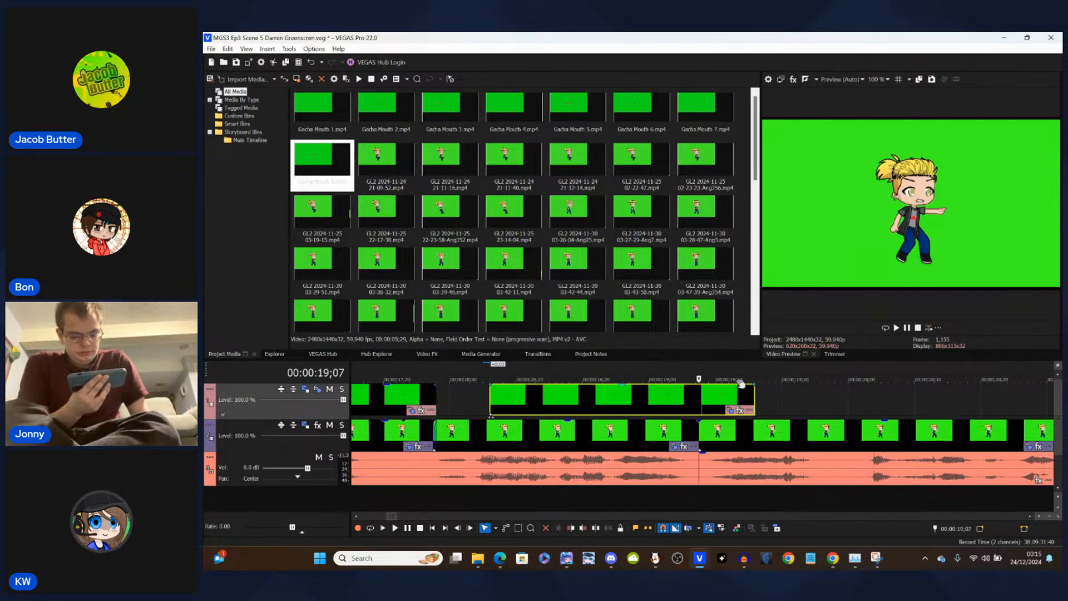
click(888, 79)
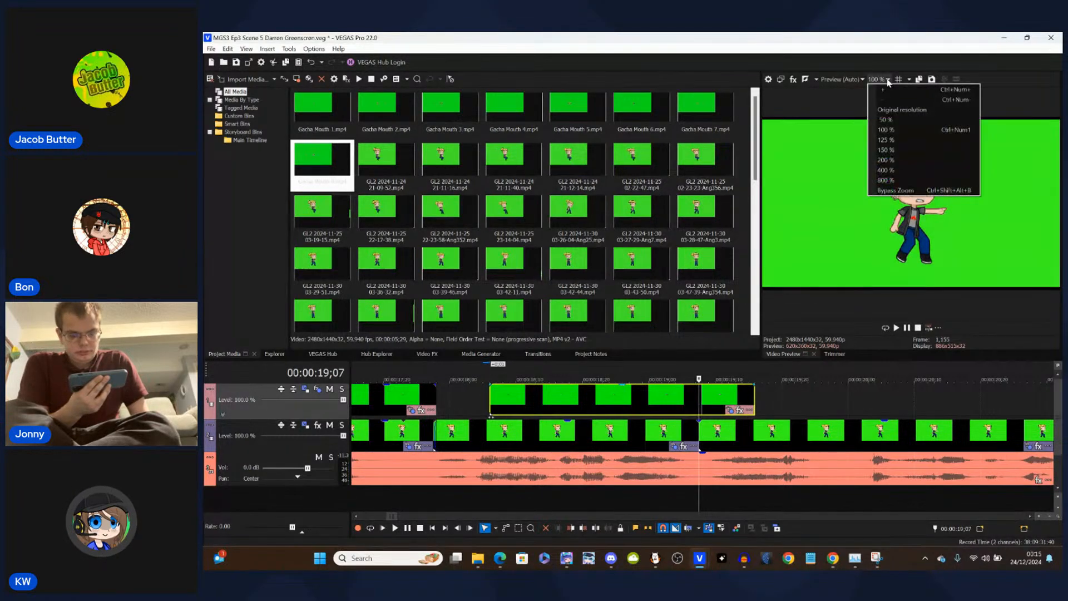
click(888, 181)
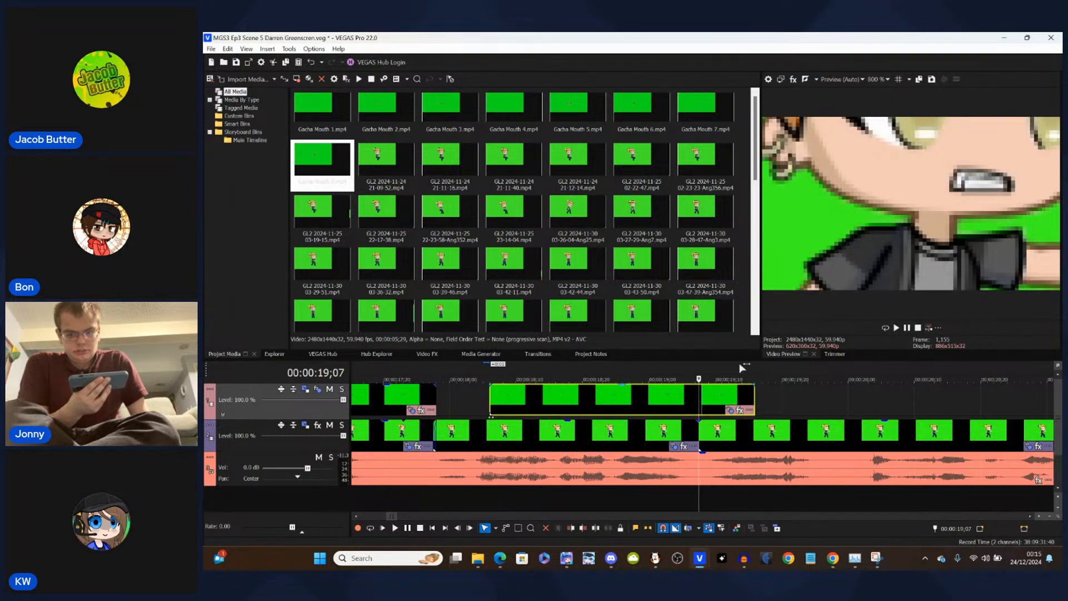
key(Right)
key(Right)
key(Left)
key(Left)
key(Left)
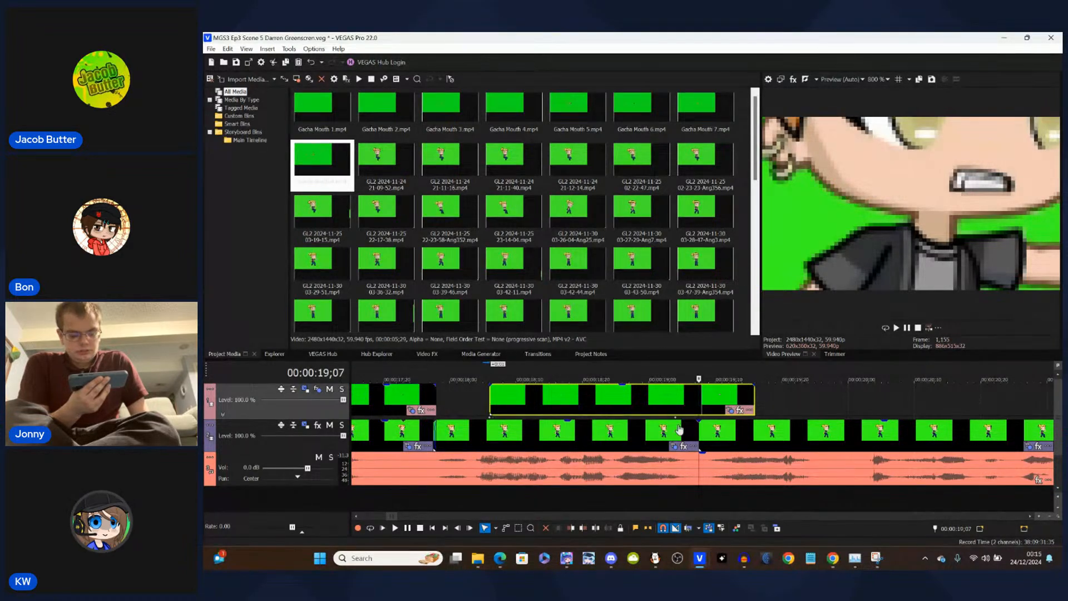
- Adjust the mouth track's Track Motion keyframe at 00:00:19;07, setting Y to 37.60 and changing the X position to align the mouth
click(306, 391)
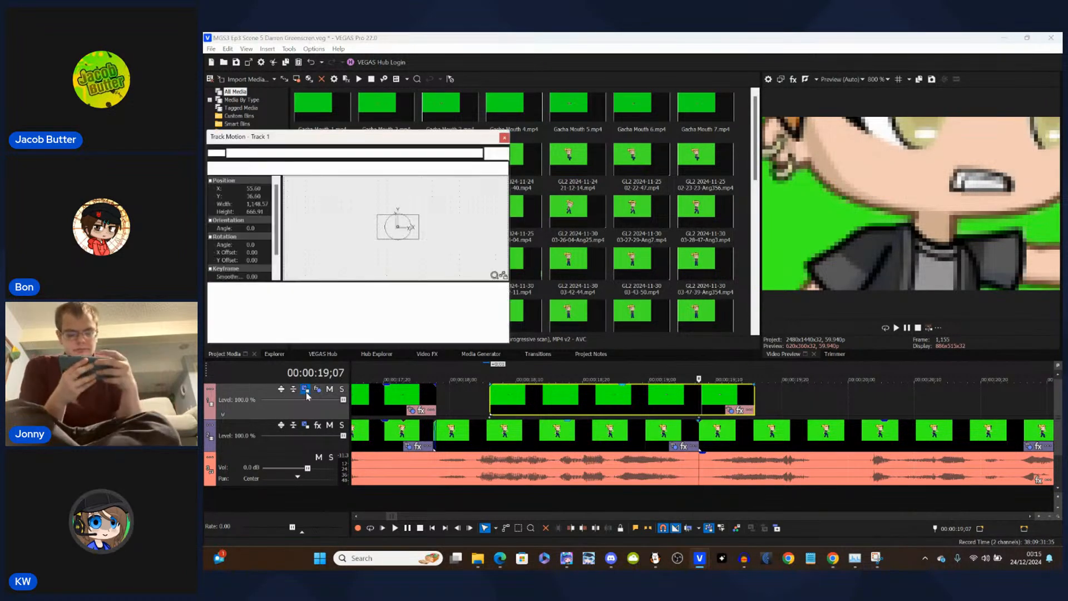
double_click(253, 197)
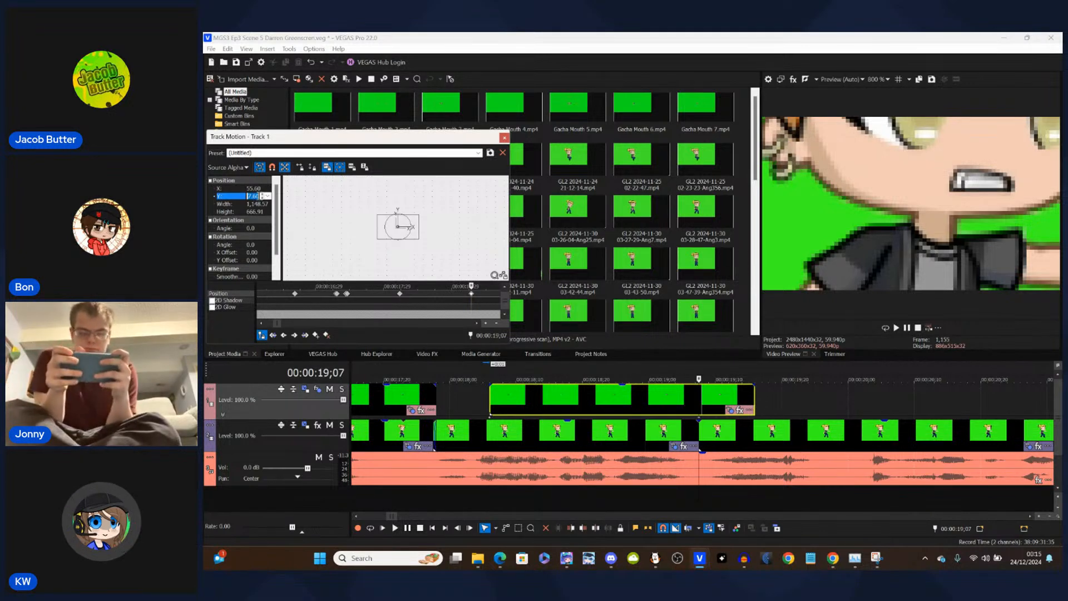
double_click(262, 190)
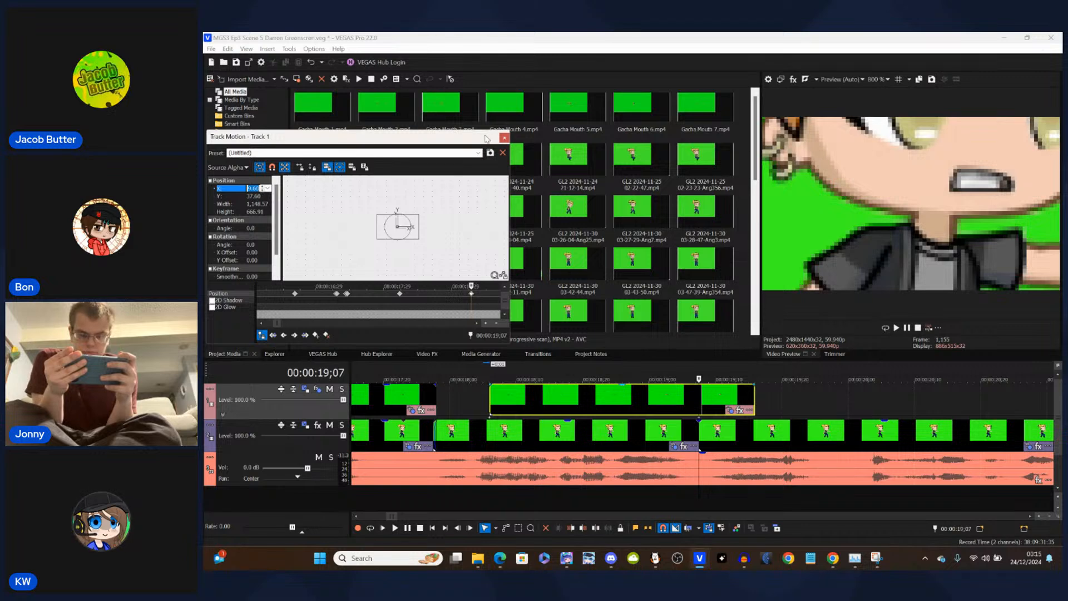
click(506, 139)
- Move the fourth mouth clip back so it starts at 00:00:17;27 and ends at 00:00:19;07
drag(513, 400, 456, 403)
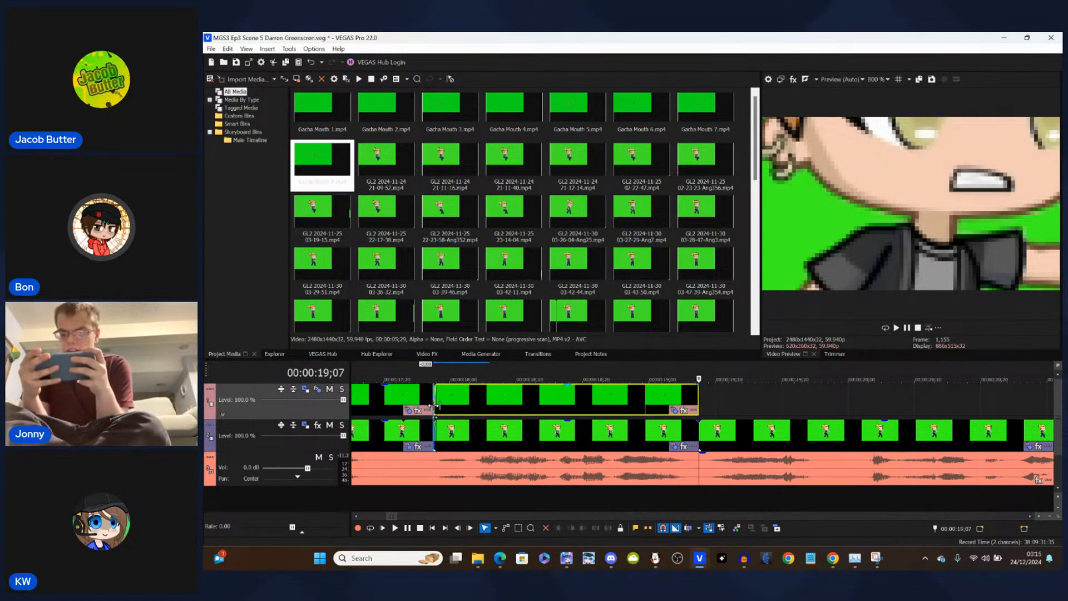
click(435, 405)
scroll(434, 405, up, 3)
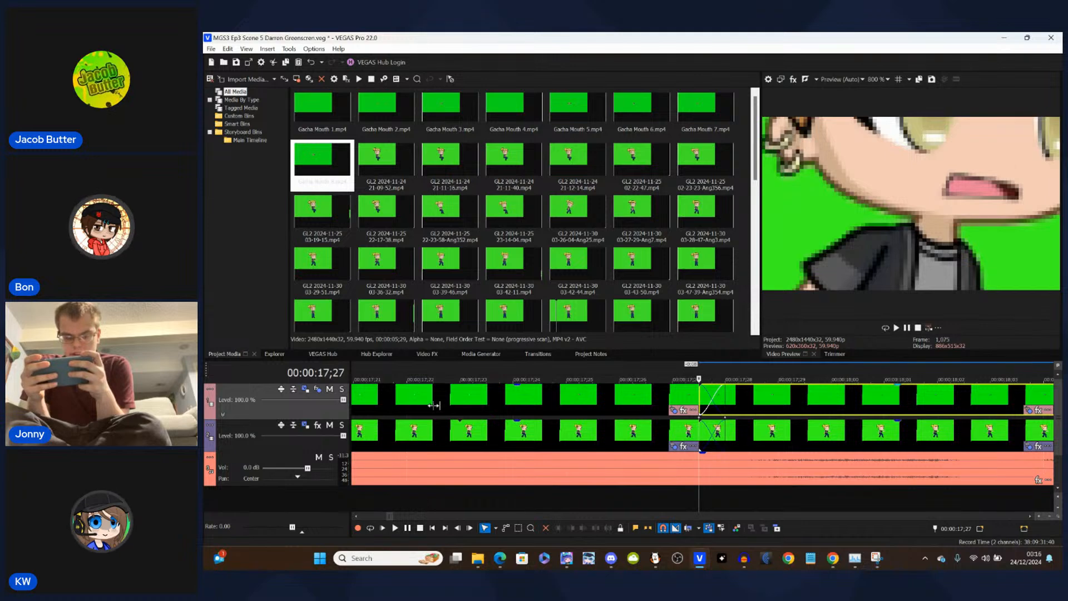
scroll(434, 405, down, 2)
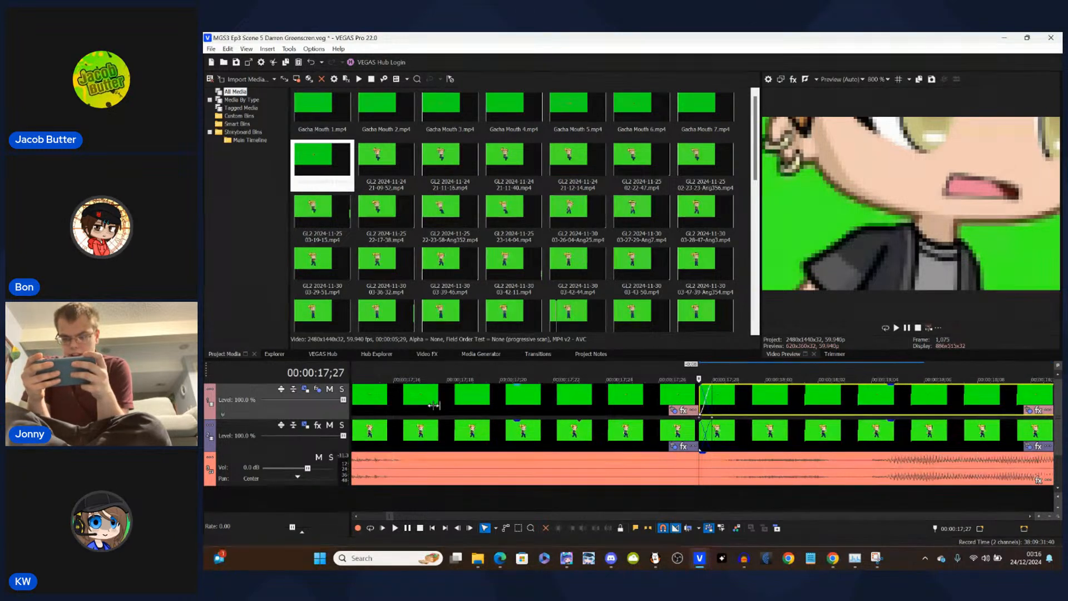
scroll(434, 405, down, 2)
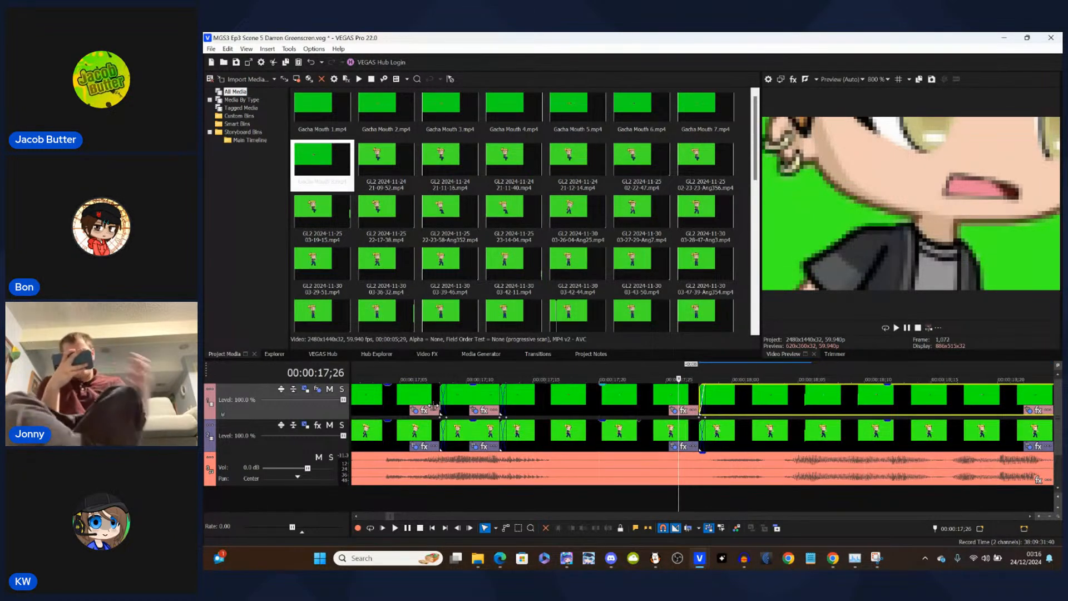
- Step back and forth through the crossfade into the fourth mouth clip and play on to check the mouth alignment
key(Right)
key(Right)
key(Right)
key(Right)
key(Right)
key(Left)
key(Left)
key(Left)
key(Right)
key(Right)
key(Left)
key(Left)
key(space)
key(Return)
- Place the playhead at the end of the fourth mouth clip, 00:00:19;07
scroll(434, 405, down, 4)
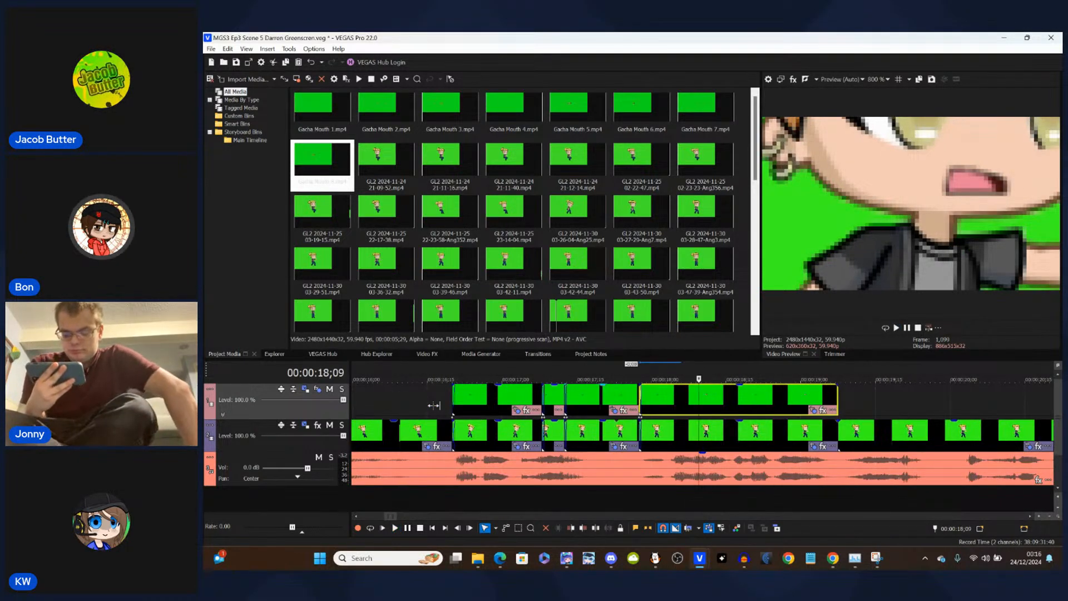
scroll(434, 406, down, 3)
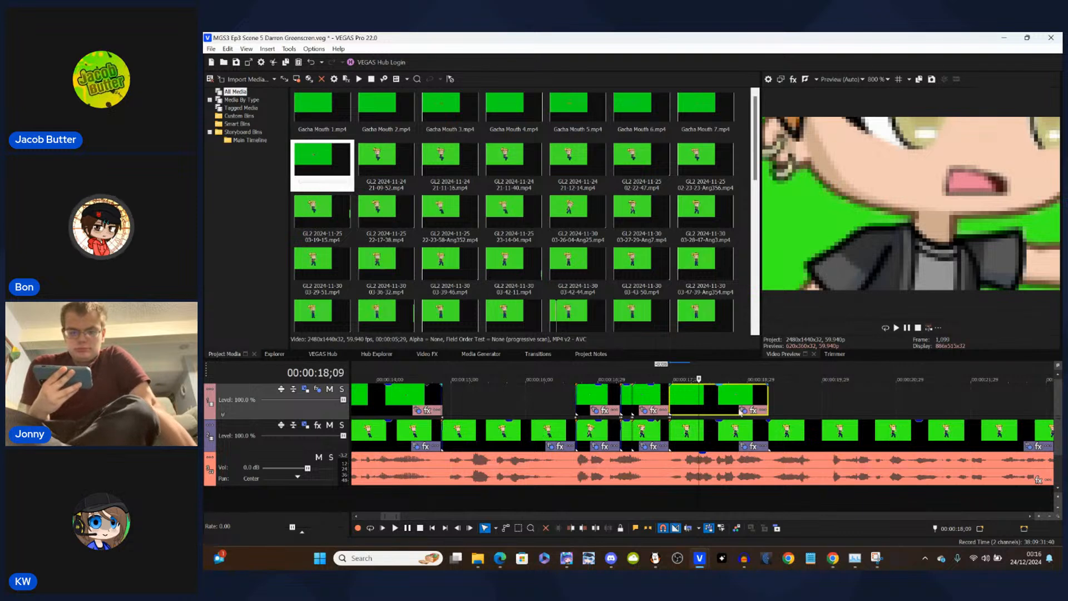
click(768, 399)
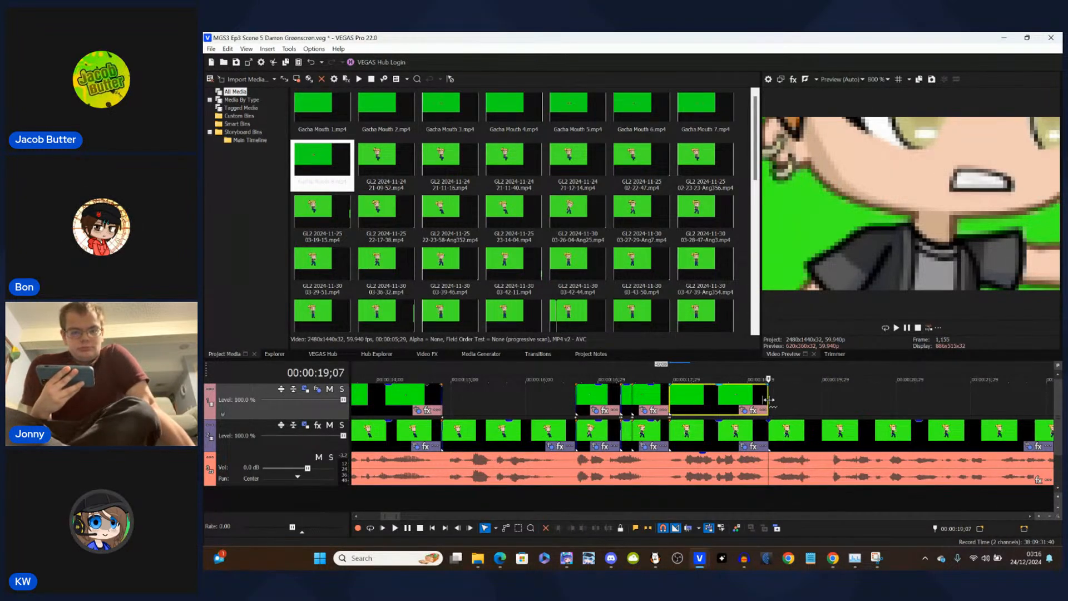
- Play the timeline on from 00:00:19;07 in short stretches to listen for the speech after the fourth mouth clip
scroll(770, 401, down, 6)
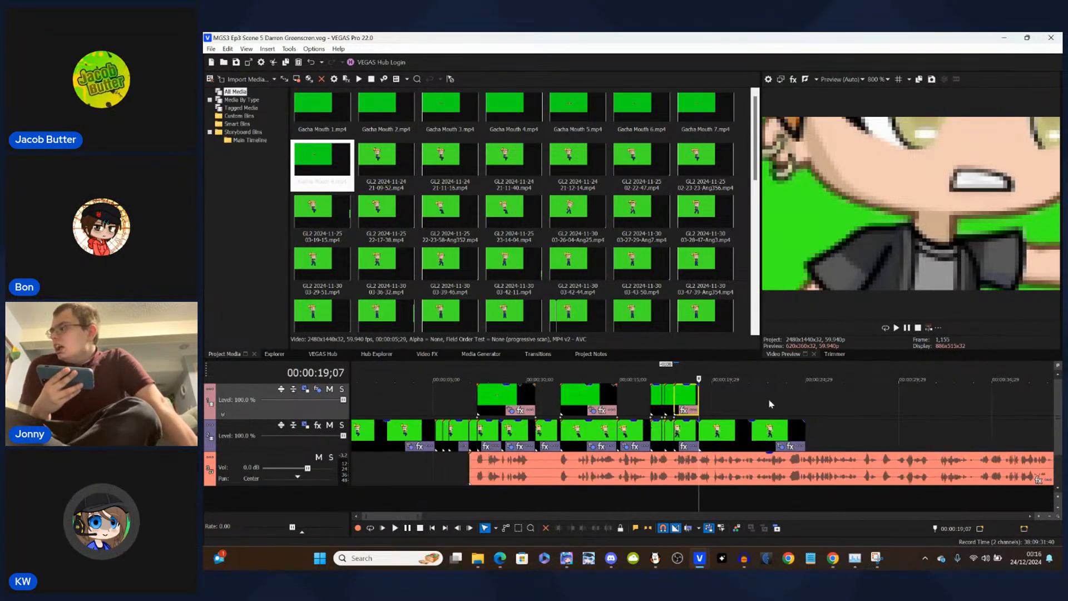
key(space)
key(space)
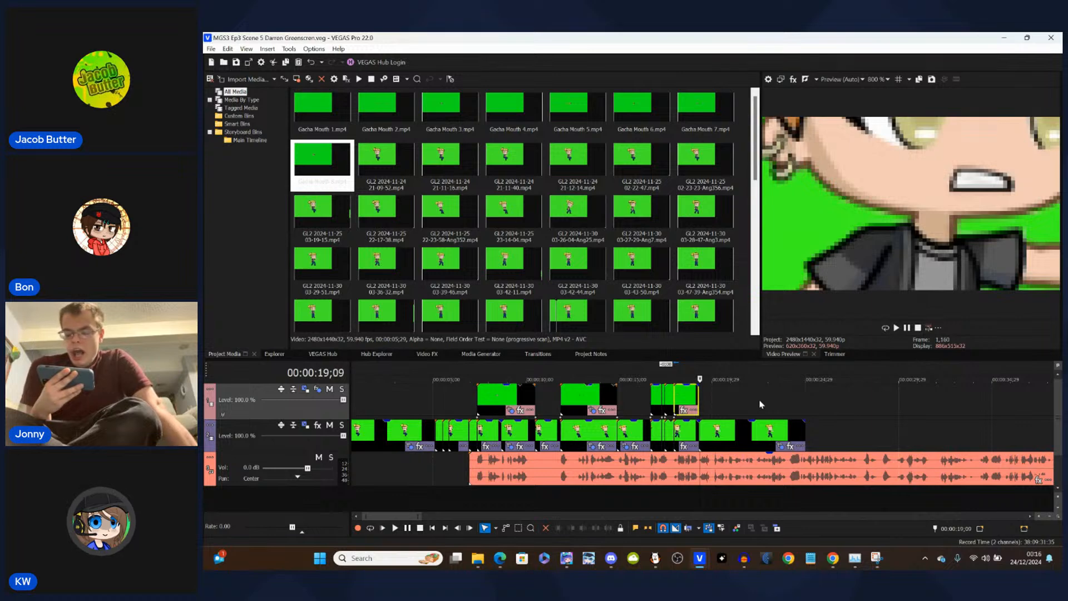
key(space)
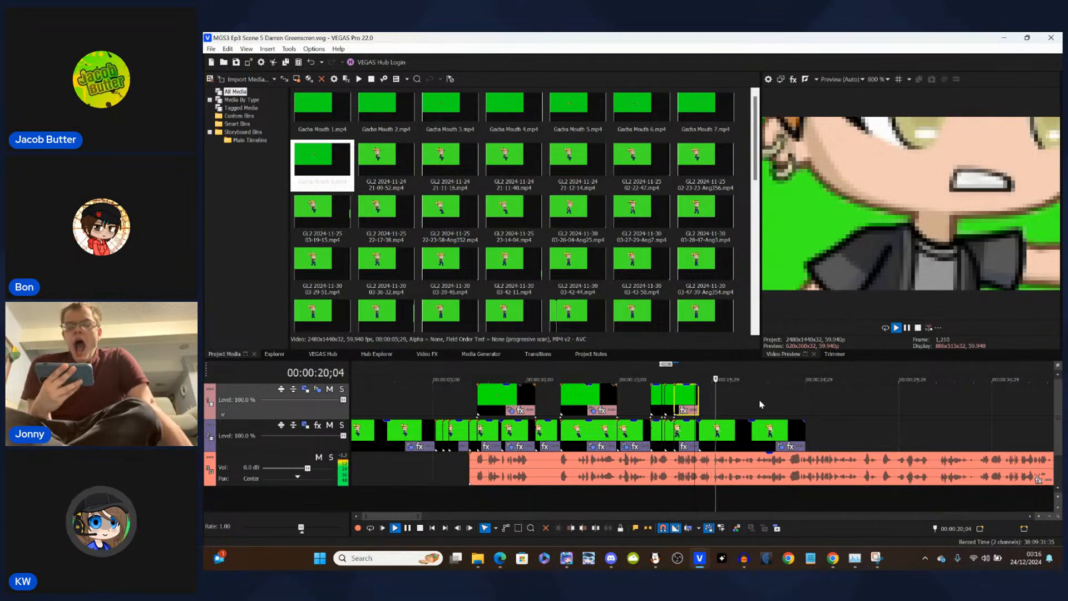
key(space)
scroll(723, 420, up, 2)
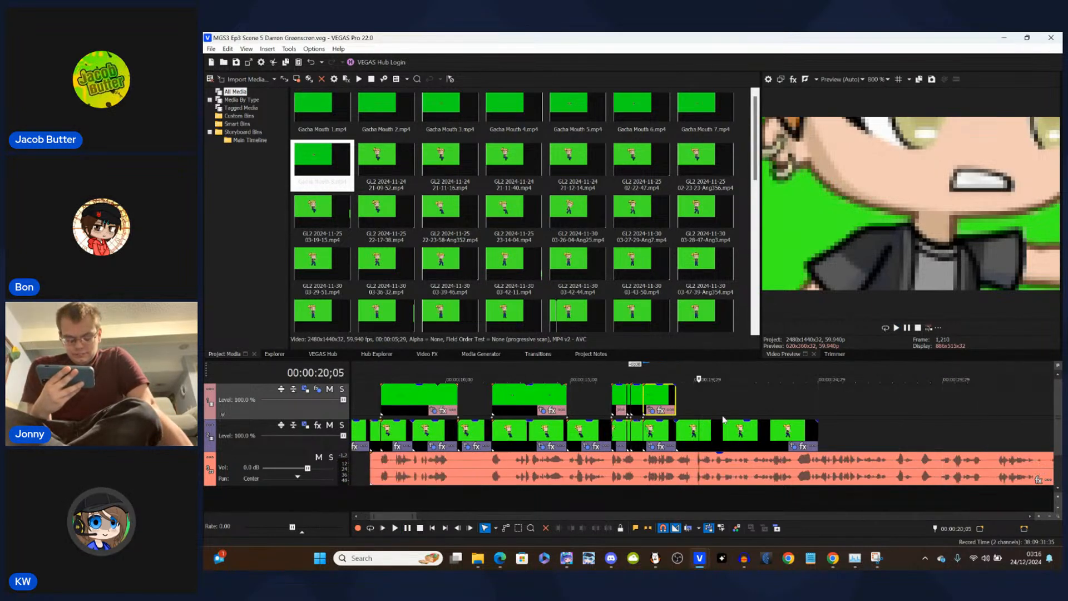
scroll(723, 420, down, 2)
key(space)
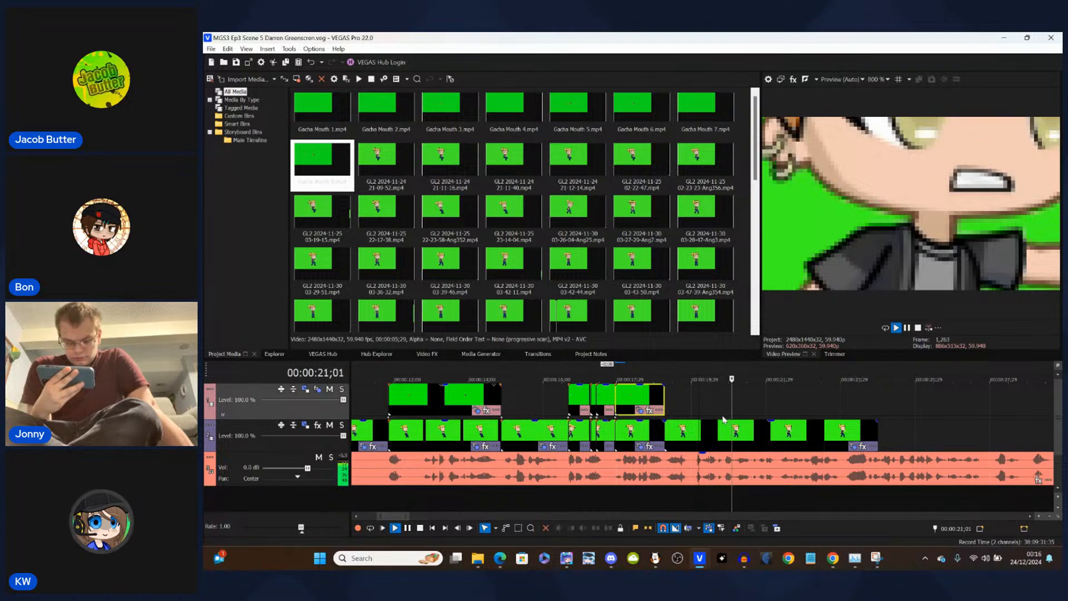
key(space)
- Split the long character clip after the fourth mouth clip at 00:00:19;29 and delete the part behind the cut
click(693, 443)
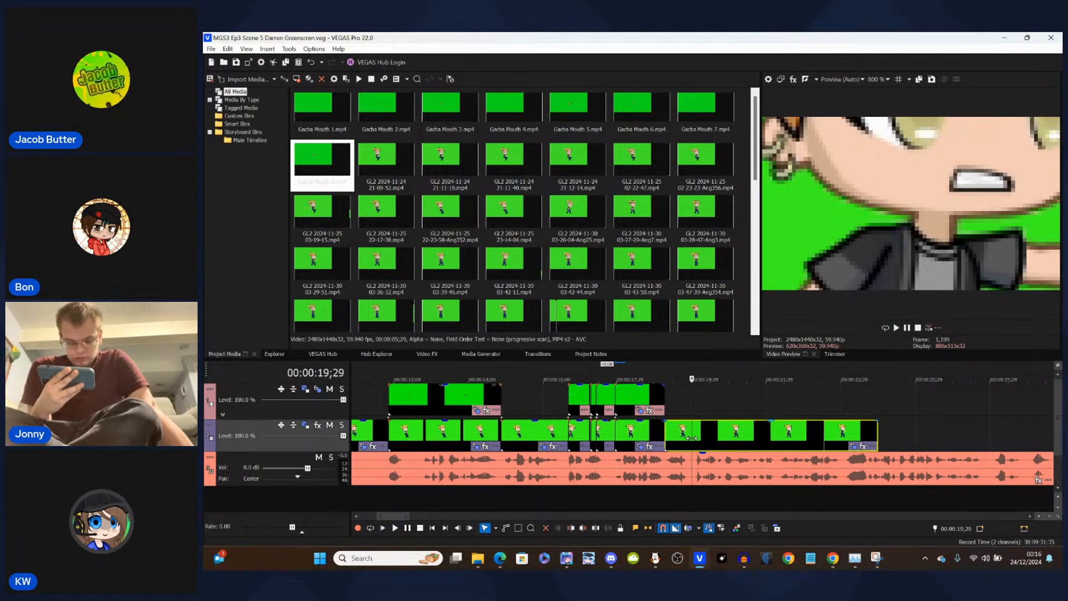
key(s)
key(Delete)
- Move the next character clip from further along the timeline so it starts at the cut at 00:00:19;29
scroll(693, 438, down, 8)
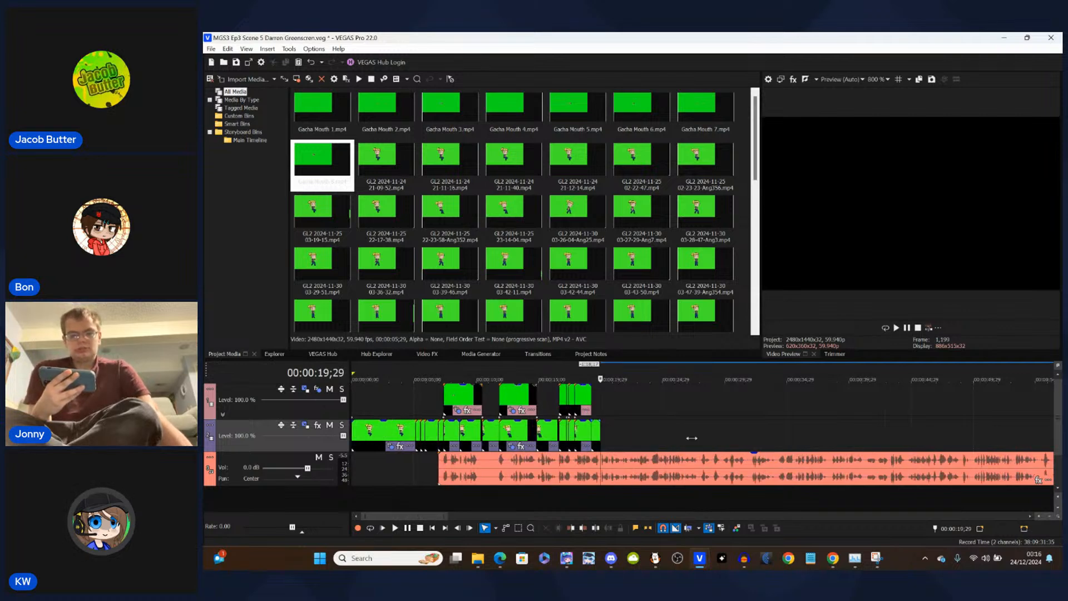
drag(821, 435, 455, 429)
scroll(455, 429, up, 2)
scroll(455, 429, up, 4)
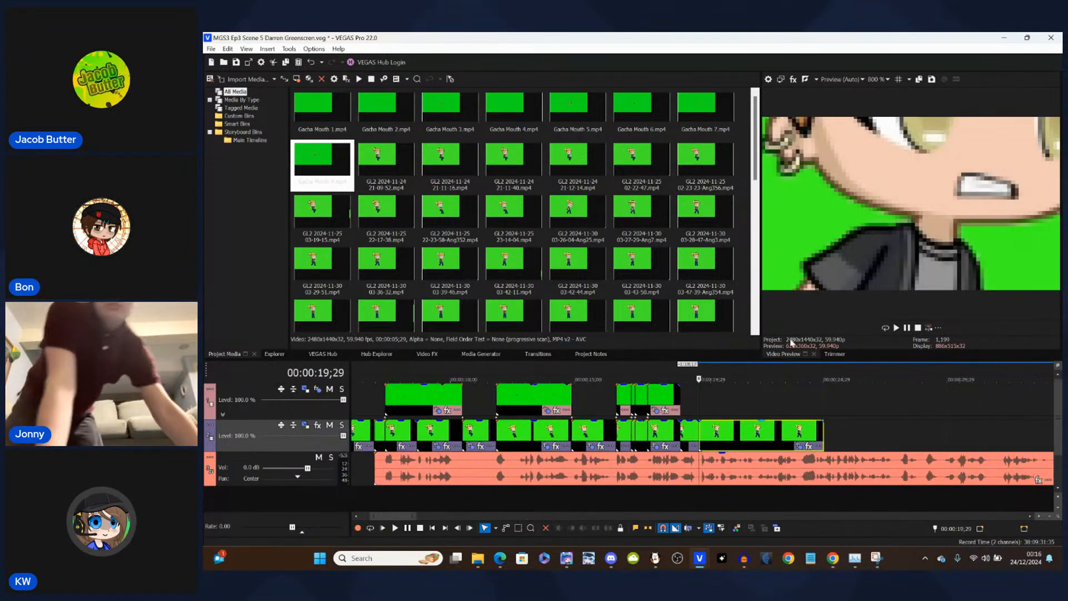
- Set the preview zoom to 100% and shift the moved character clip slightly earlier to crossfade briefly with the clip before it
click(885, 79)
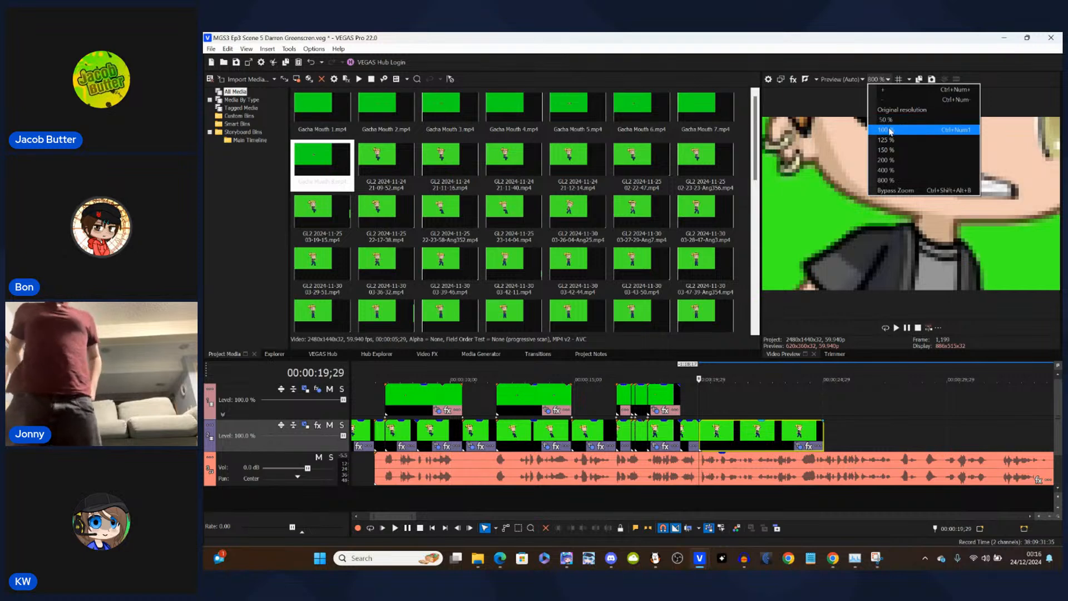
click(889, 127)
scroll(717, 439, up, 6)
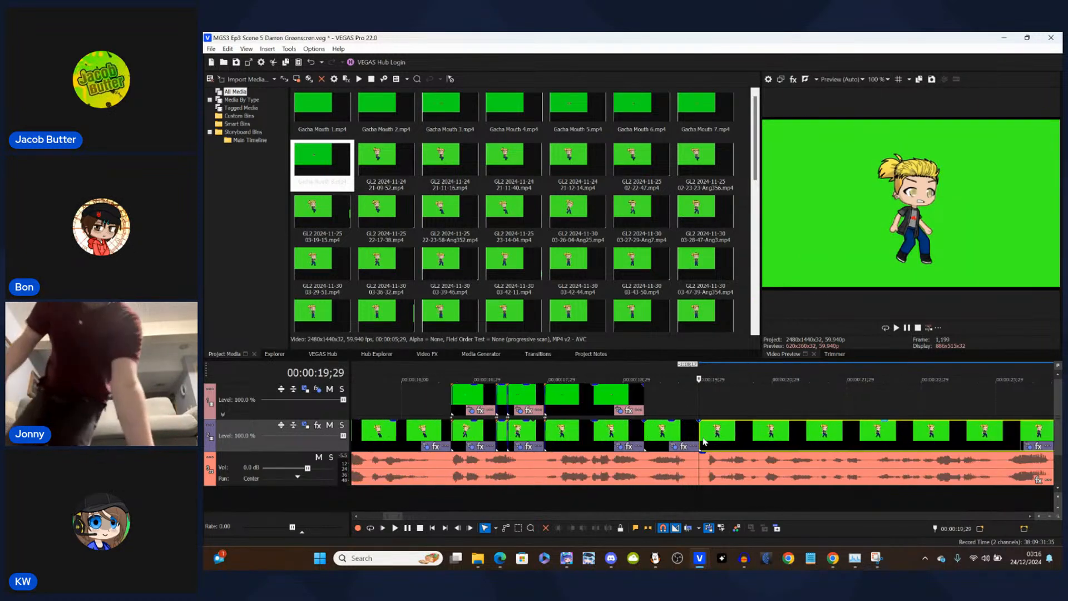
drag(716, 439, 713, 438)
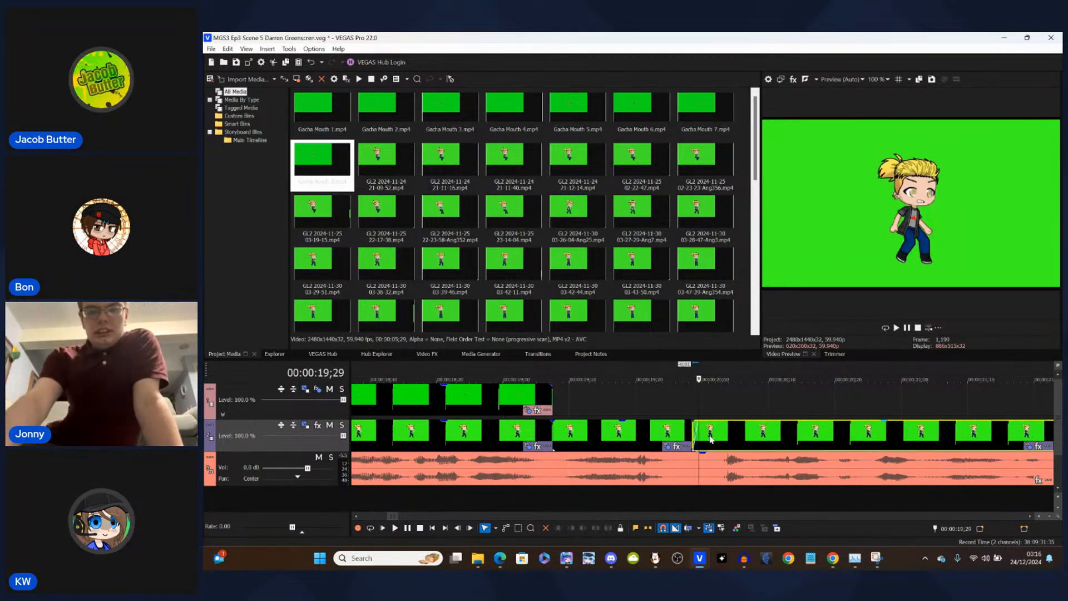
- Play from about 00:00:19;02 through the new crossfade to check the character's change of pose
click(643, 403)
key(space)
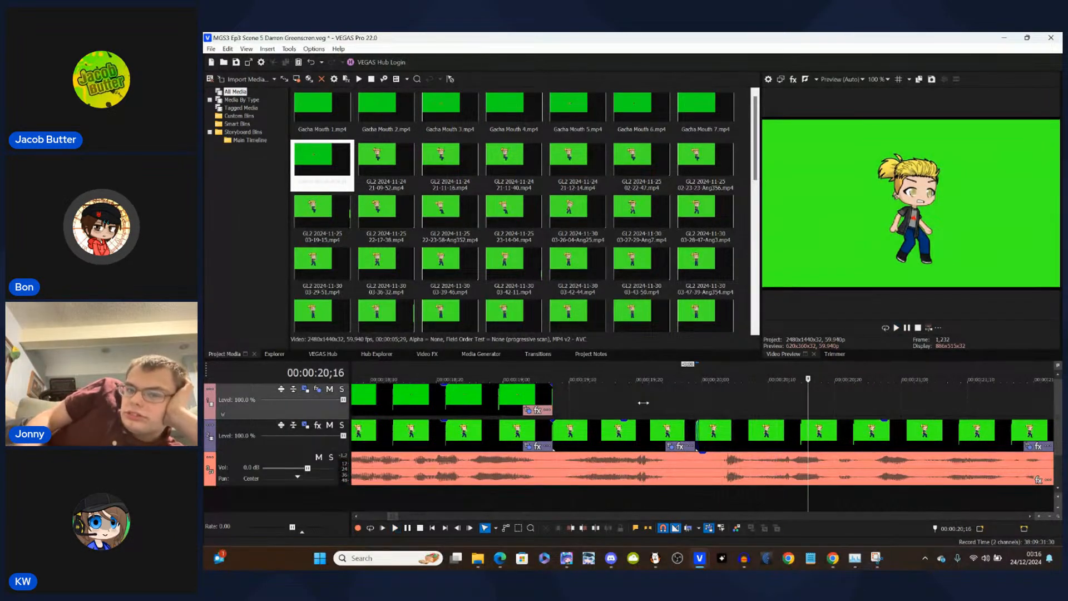
click(517, 438)
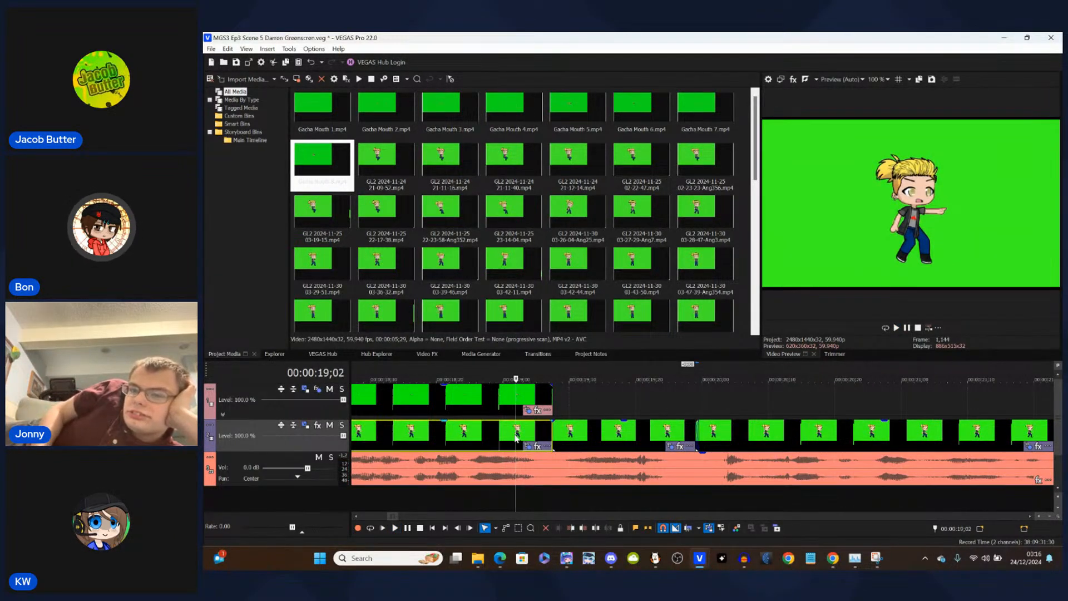
key(space)
key(space)
scroll(676, 401, down, 5)
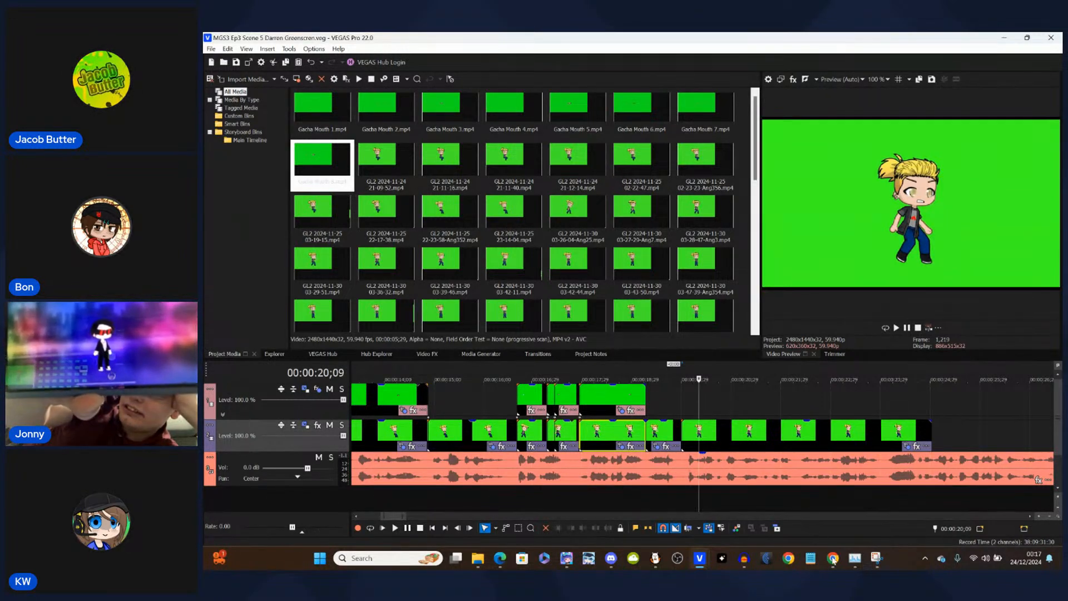
- Switch to the StreamYard studio in the browser, try a different stream layout and restore the layout with participants beside the shared screen
mouse_move(833, 559)
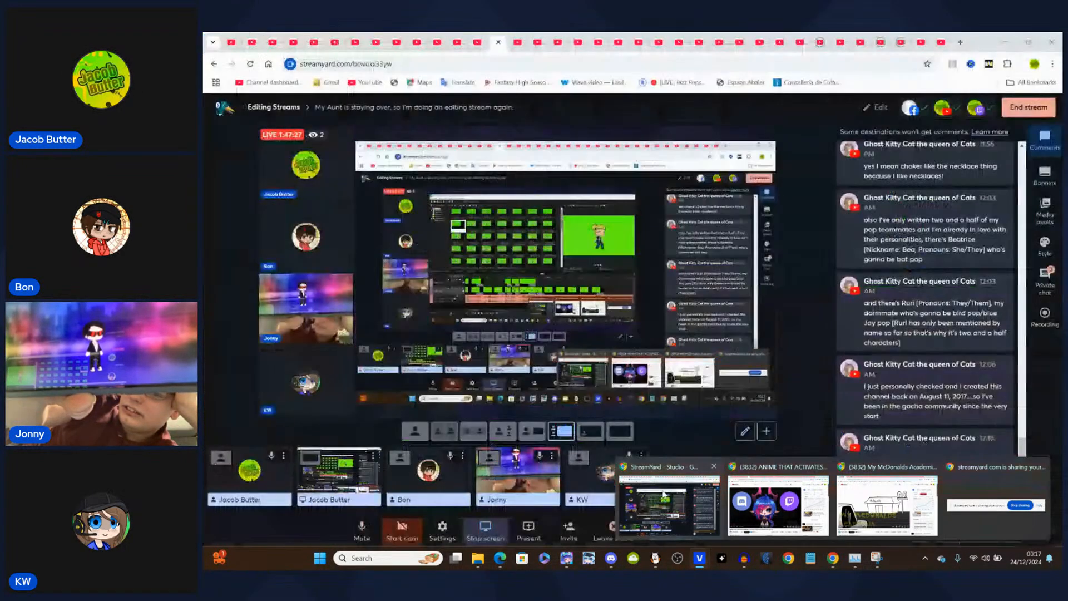
click(664, 495)
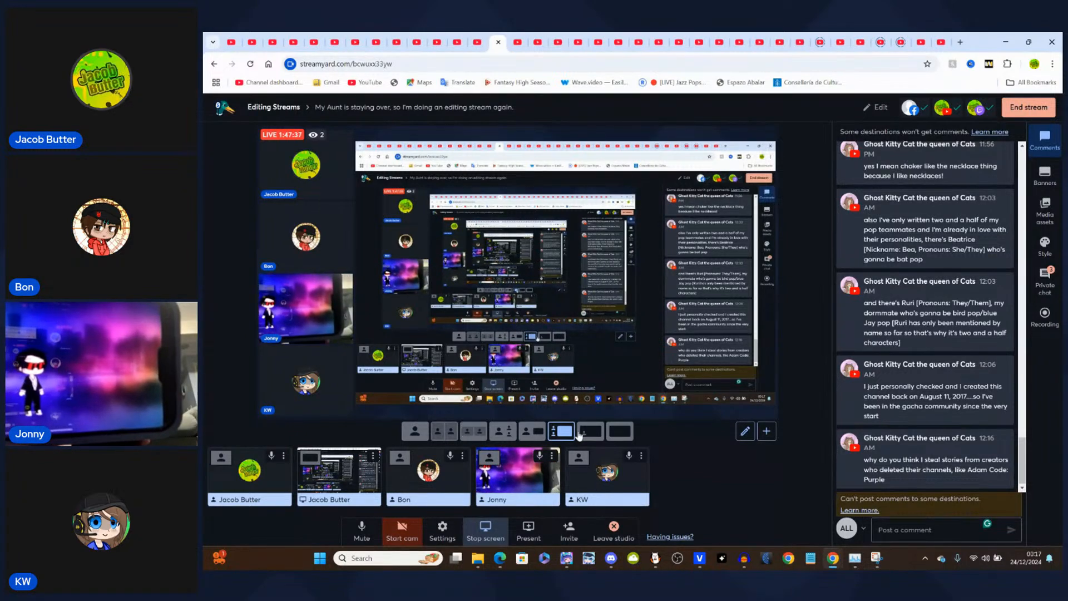
click(529, 433)
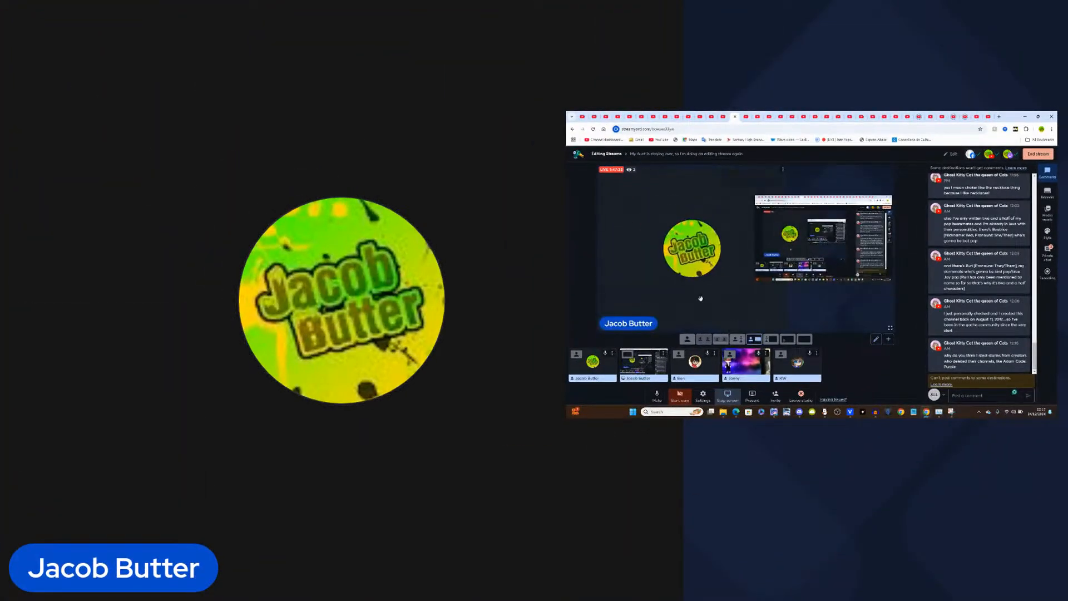
click(771, 339)
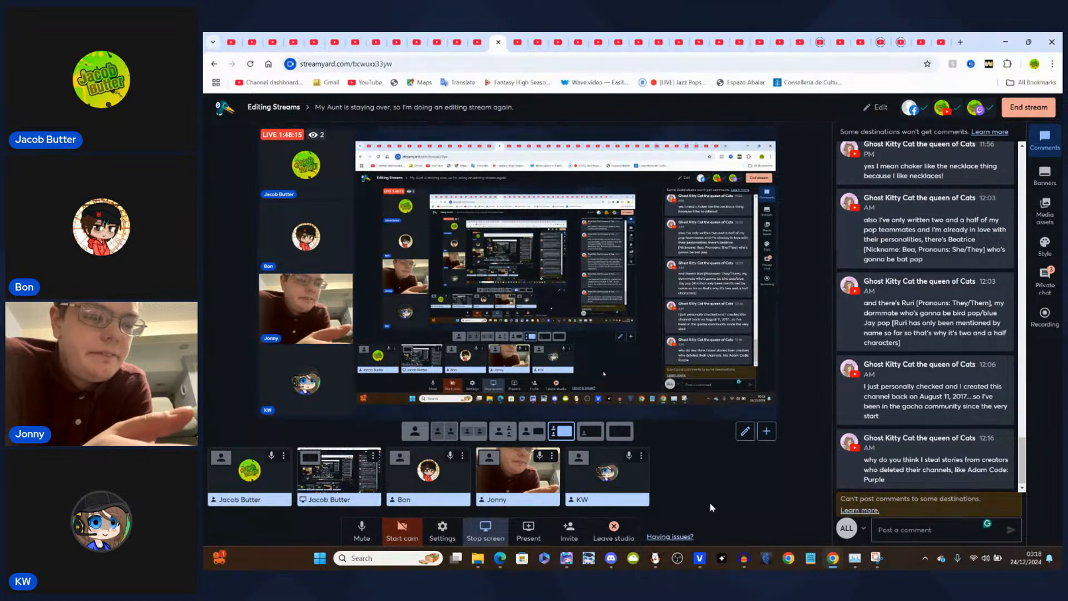
- Return to the VEGAS Pro scene project, step back frame by frame to before the new crossfade and replay it
click(664, 505)
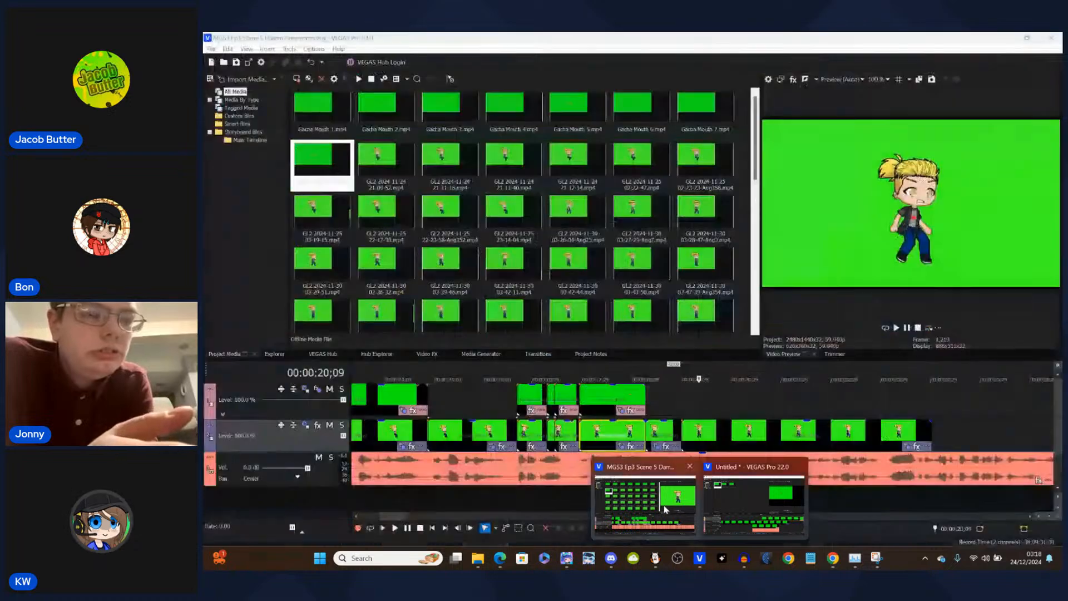
click(687, 413)
key(Left)
key(Left)
key(Left)
key(Left)
key(Left)
key(Left)
key(Left)
key(Left)
key(Left)
key(Left)
key(Left)
key(Left)
key(Left)
key(Left)
key(Left)
key(Left)
key(Left)
key(Left)
key(Left)
key(Left)
key(Left)
key(Left)
key(Left)
key(Left)
key(Left)
key(Left)
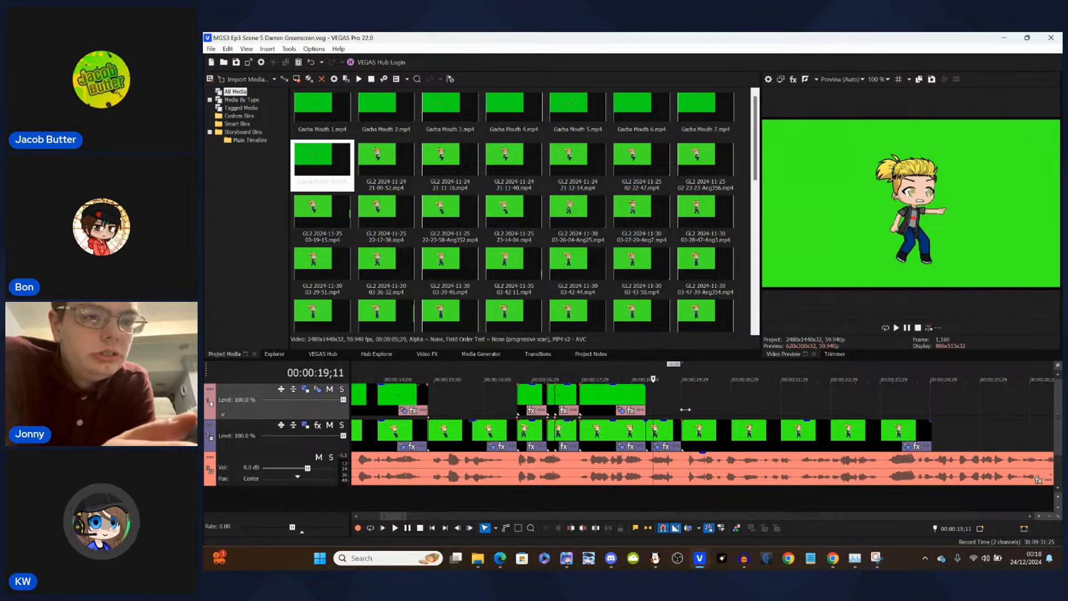
key(space)
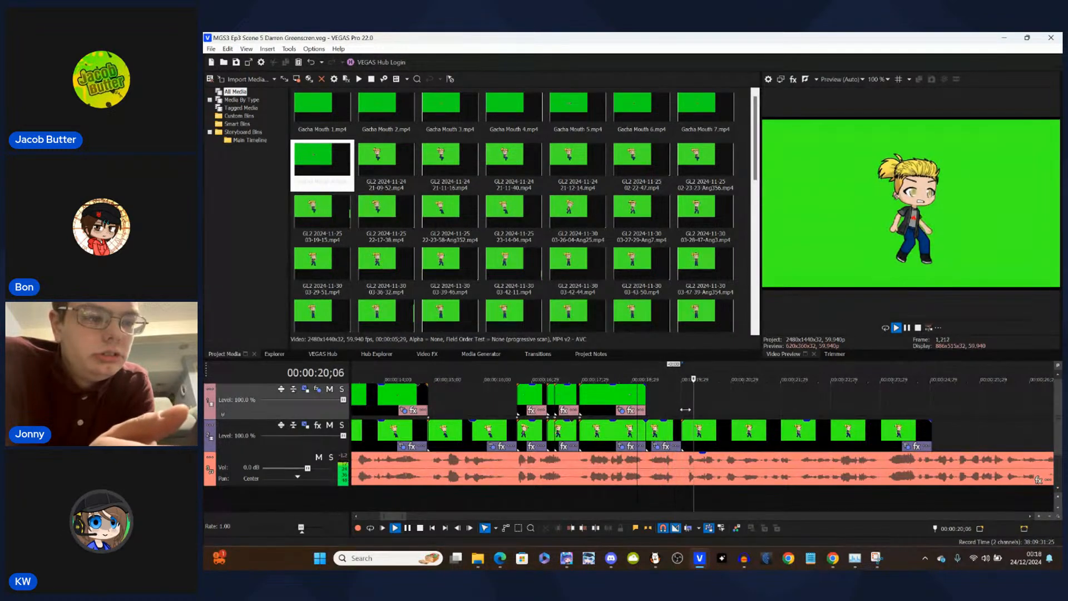
key(space)
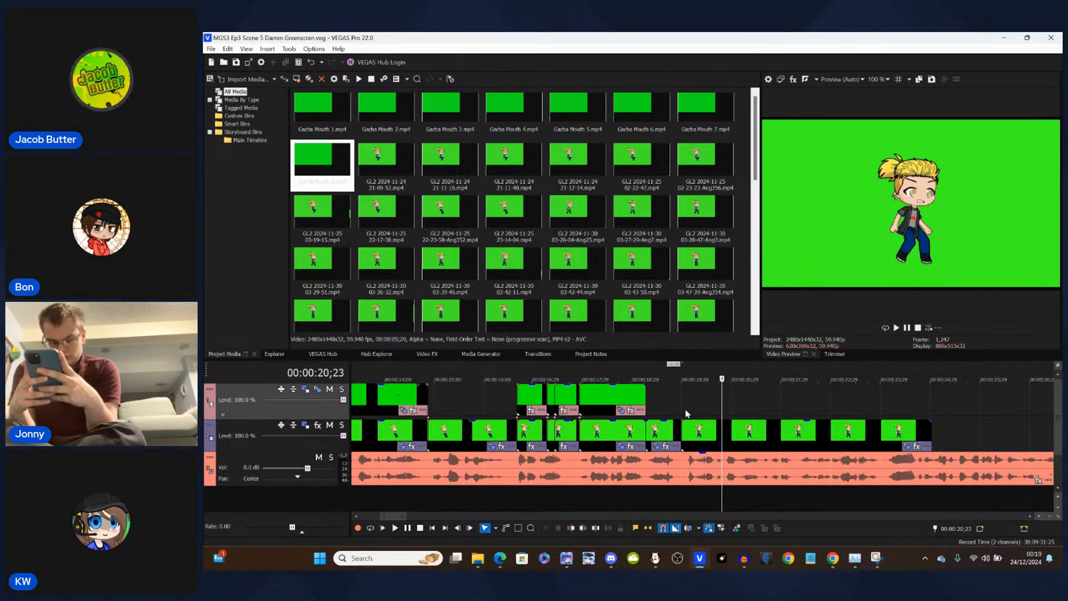
scroll(686, 414, up, 5)
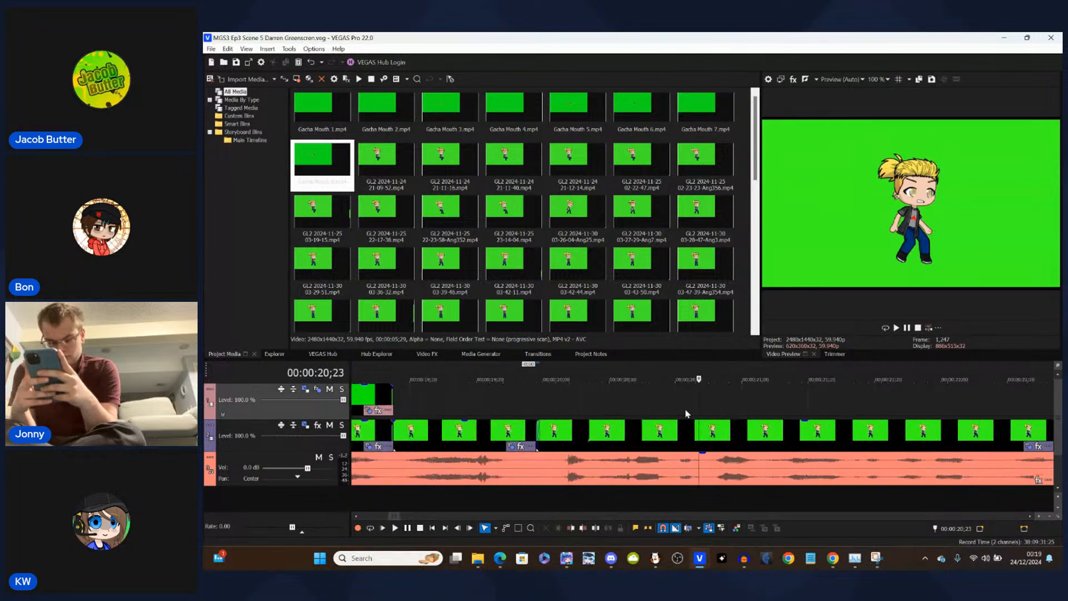
scroll(686, 413, down, 2)
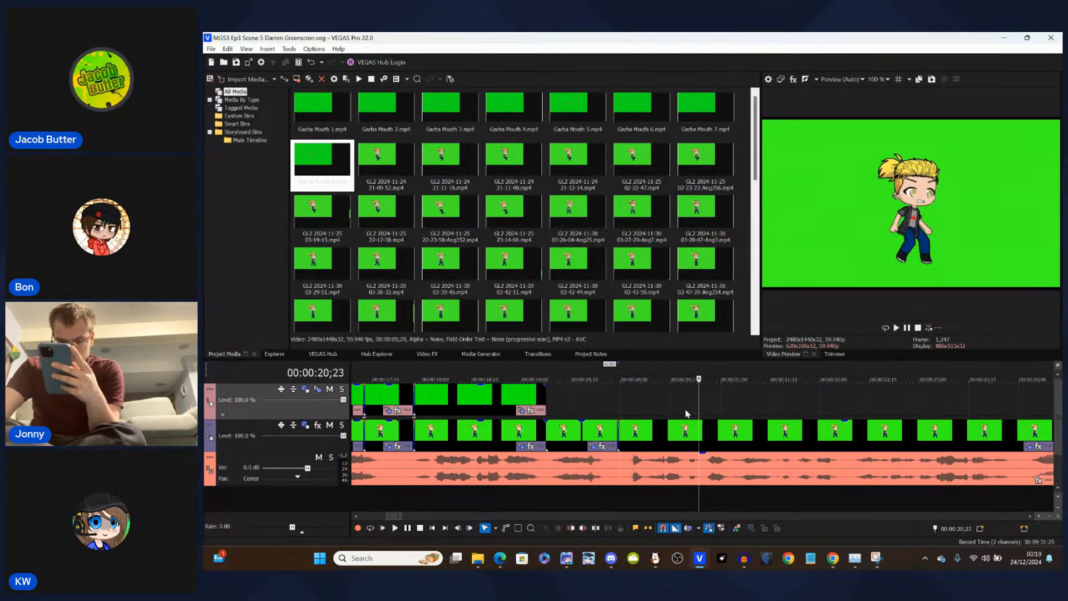
scroll(686, 413, down, 4)
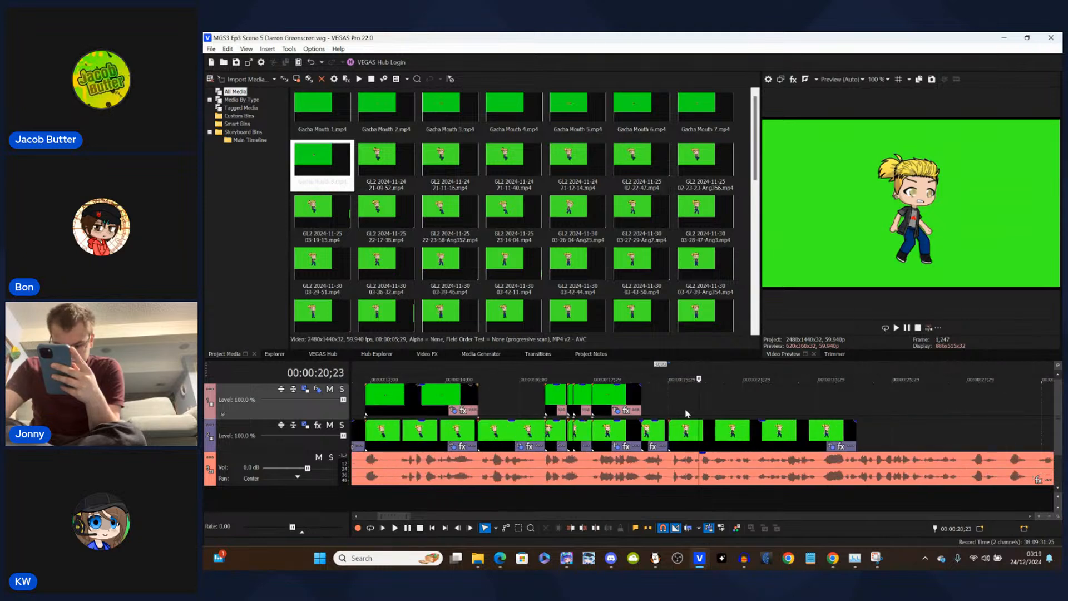
scroll(687, 414, up, 3)
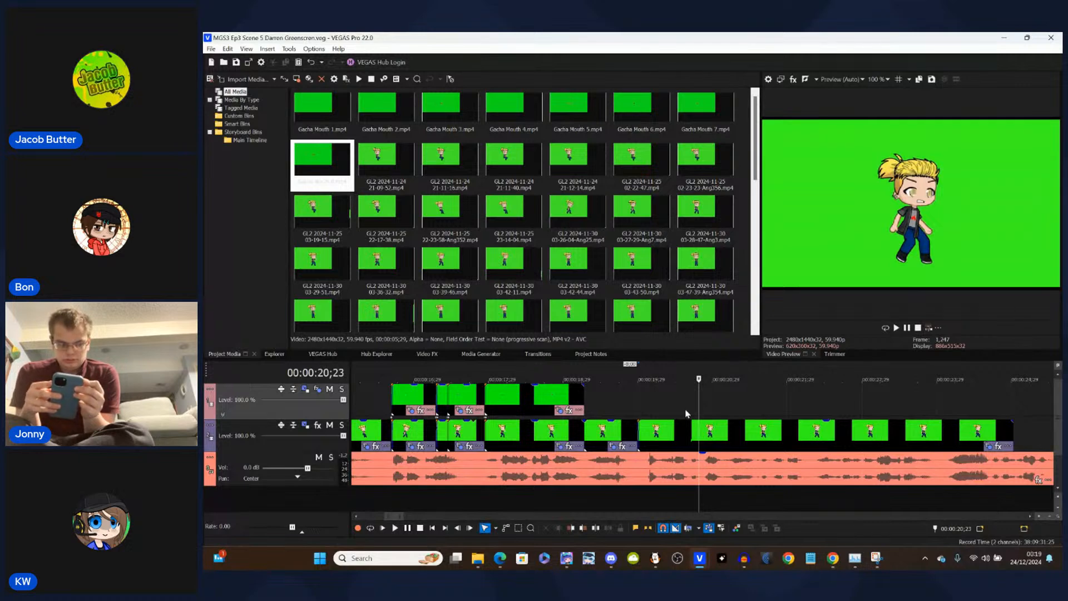
scroll(686, 413, down, 5)
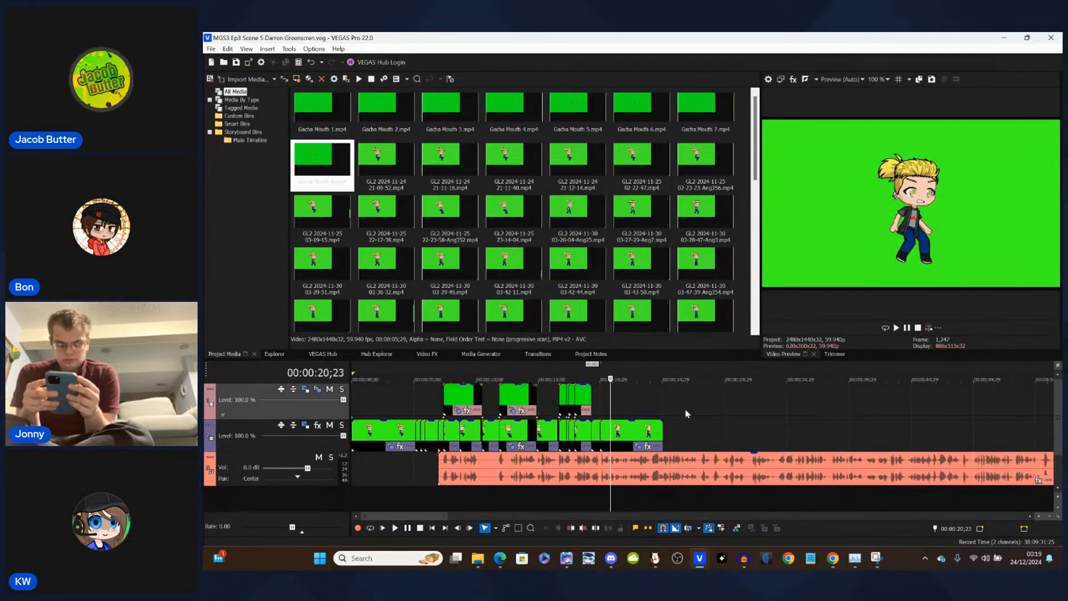
scroll(687, 413, up, 5)
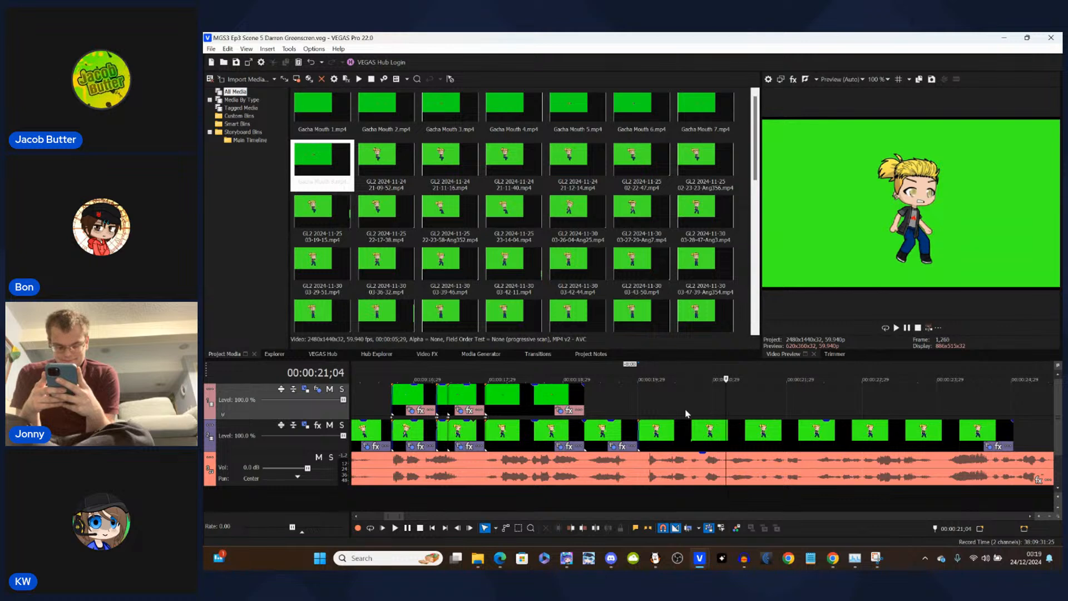
scroll(686, 414, down, 5)
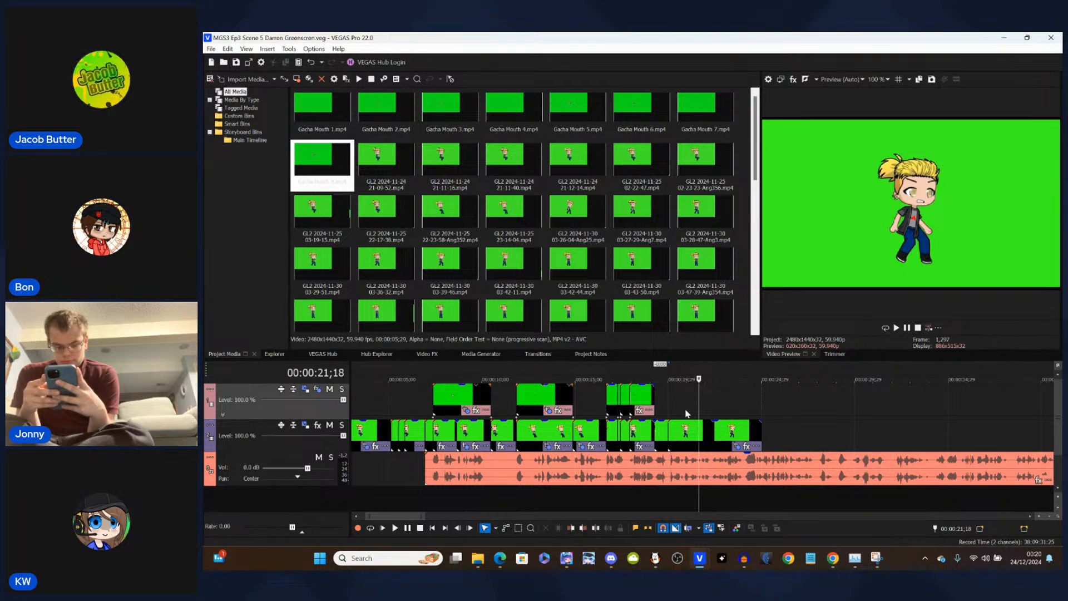
- Move the character clip around 00:01:45;06 back to just after the last early character clip, and place the playhead at 00:00:24;20
click(774, 408)
scroll(774, 406, up, 2)
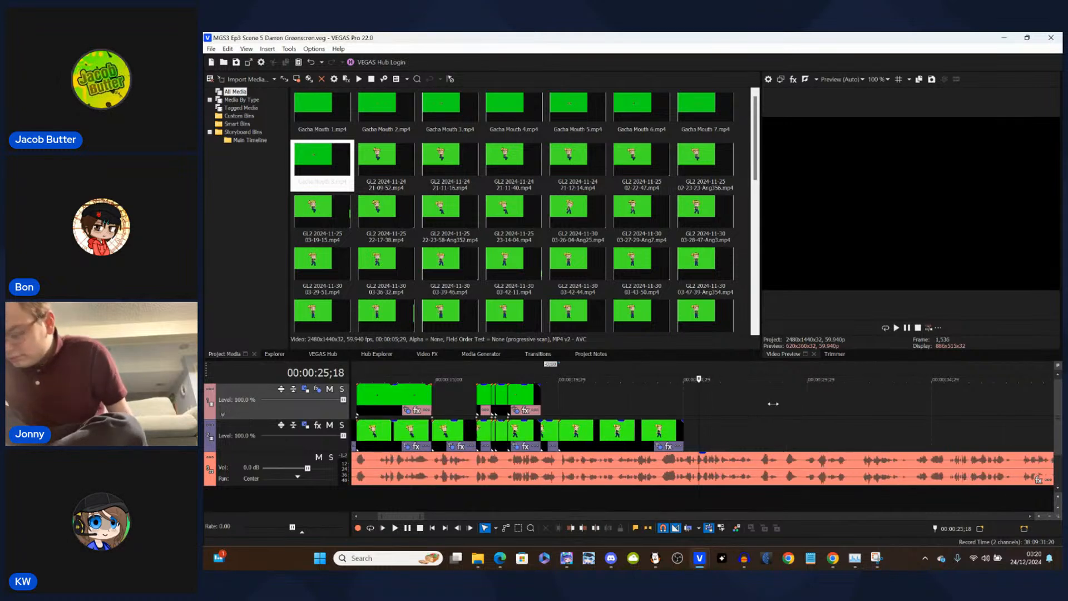
scroll(773, 404, down, 3)
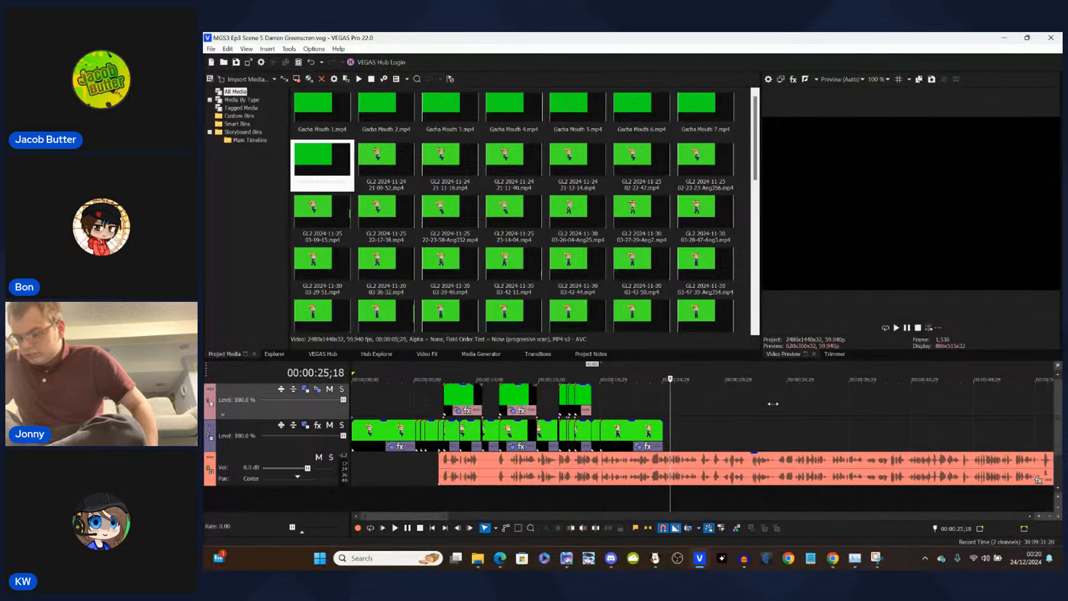
scroll(773, 403, down, 3)
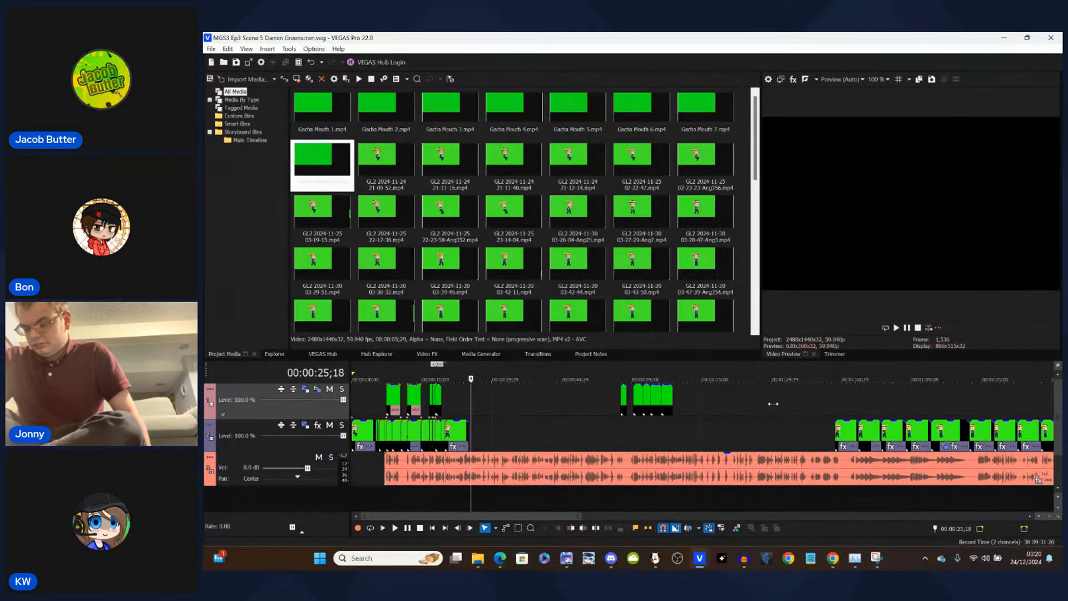
click(843, 433)
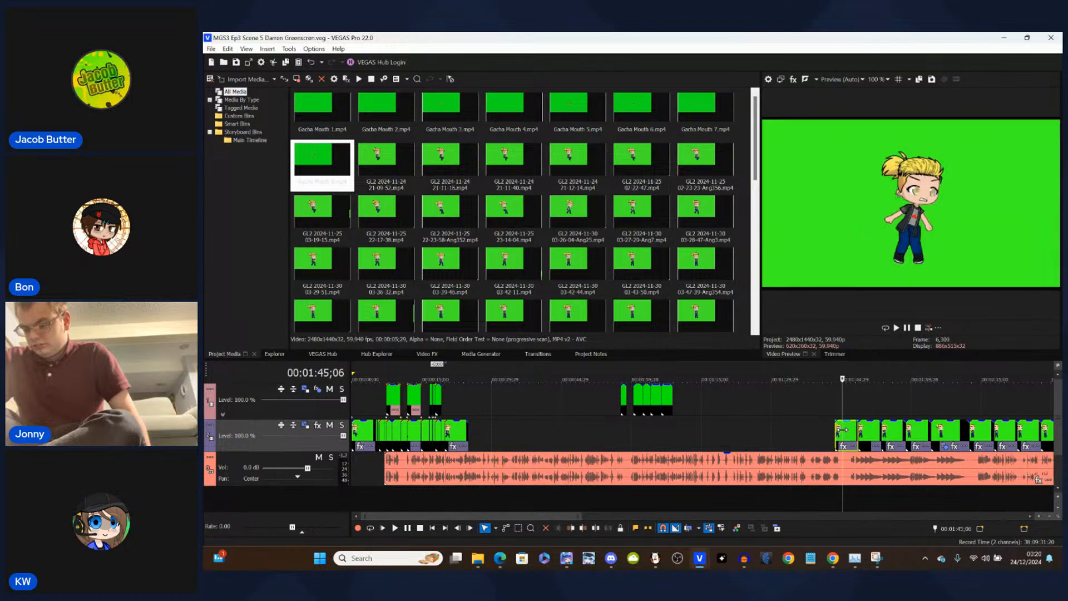
drag(843, 432, 485, 440)
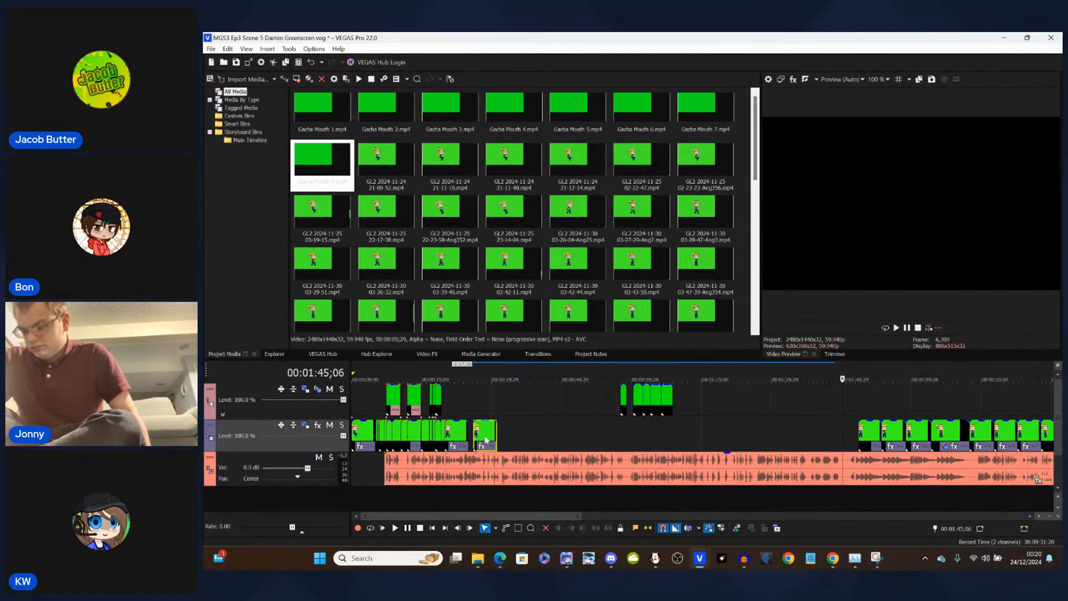
click(468, 418)
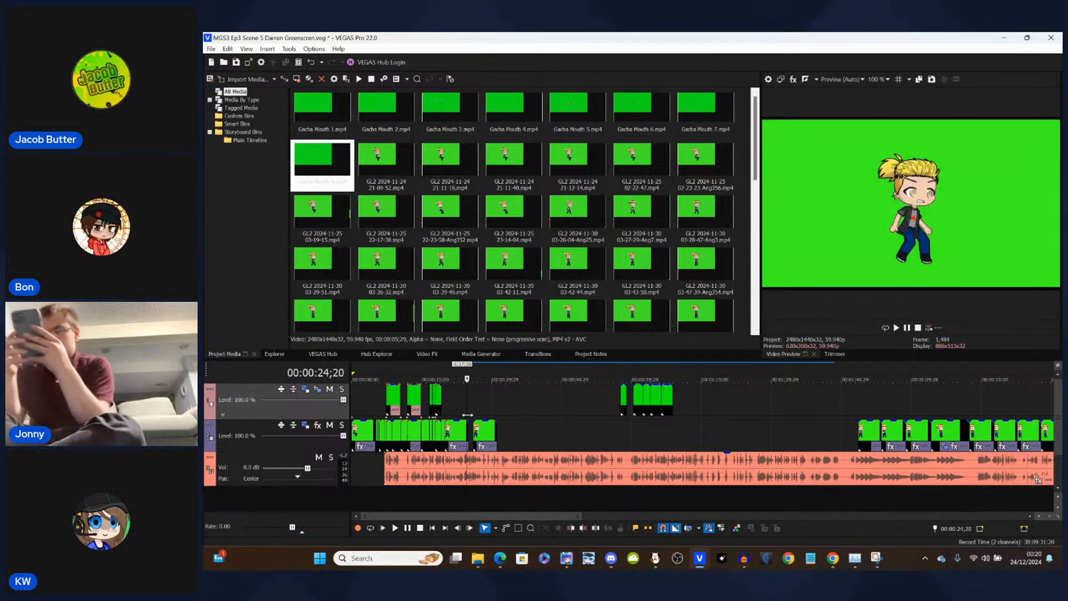
- Play from about 00:00:19;18 through the crossfade to around 00:00:21;13 to check the character's change of pose
scroll(467, 415, up, 5)
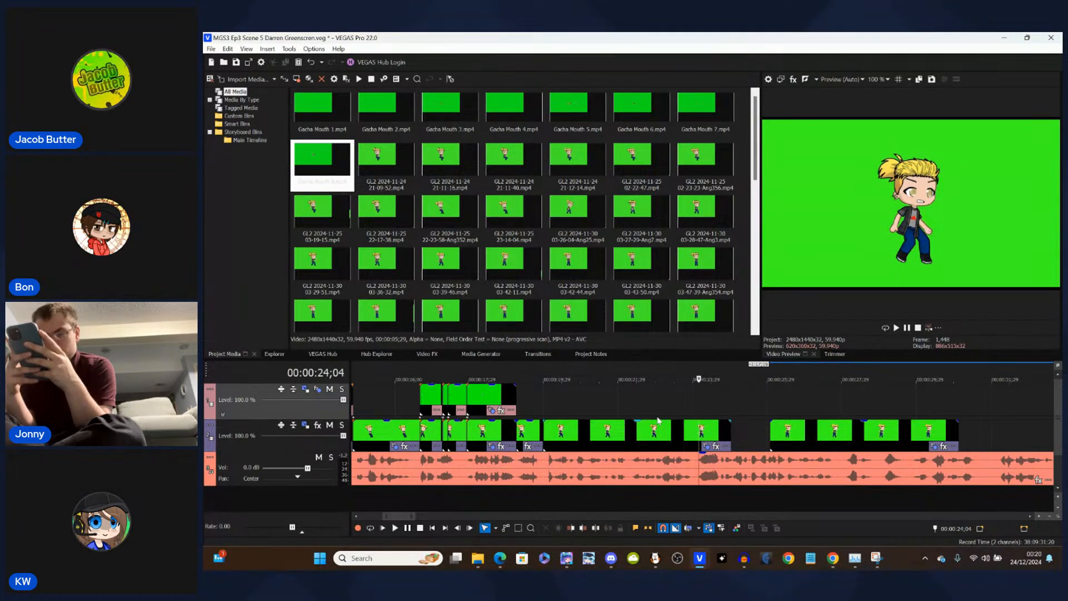
click(529, 408)
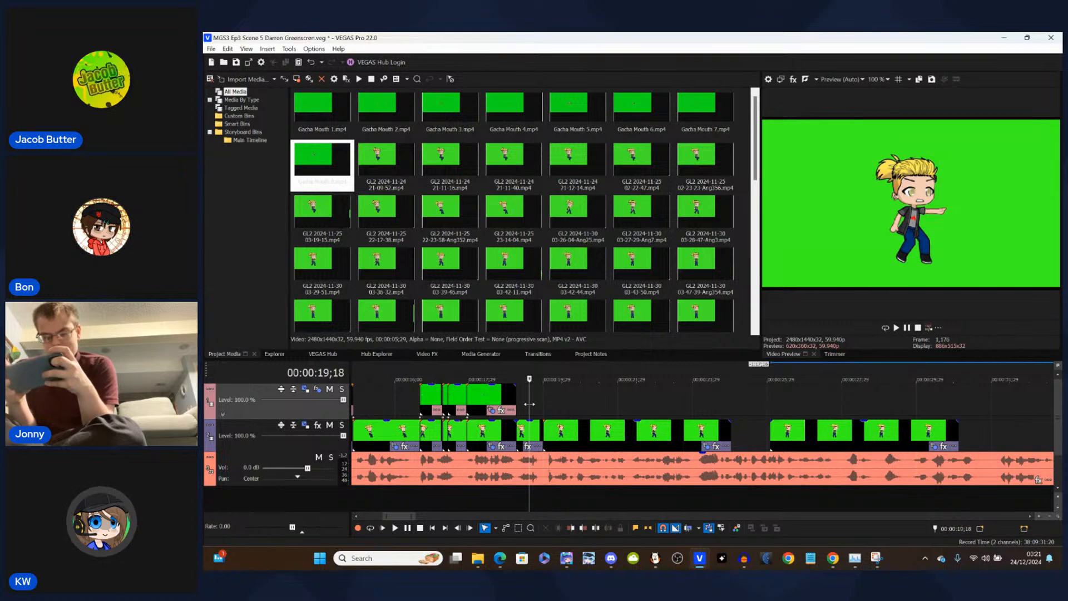
key(space)
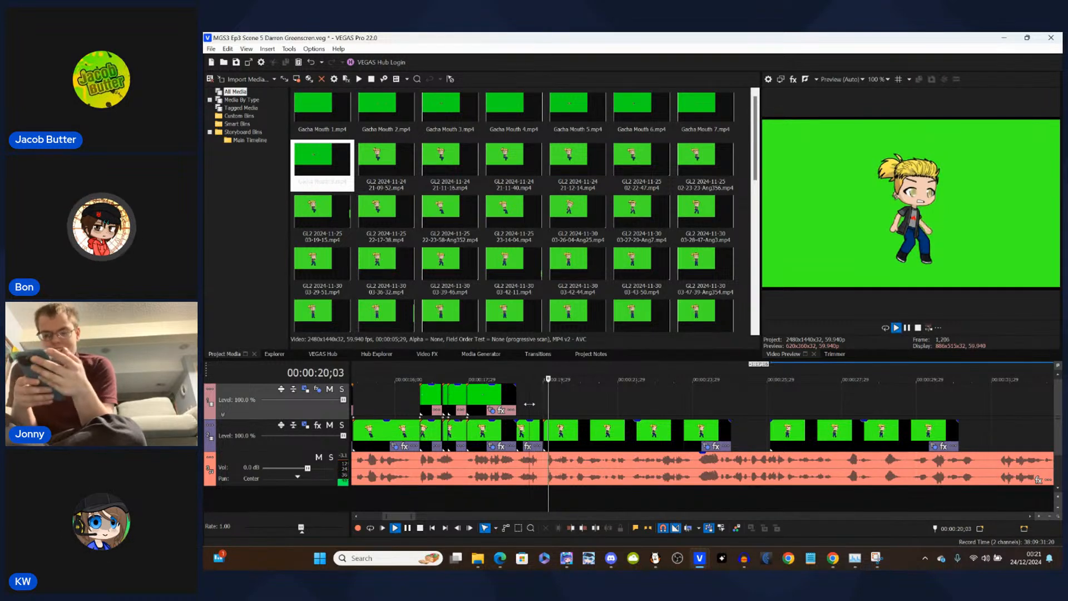
key(space)
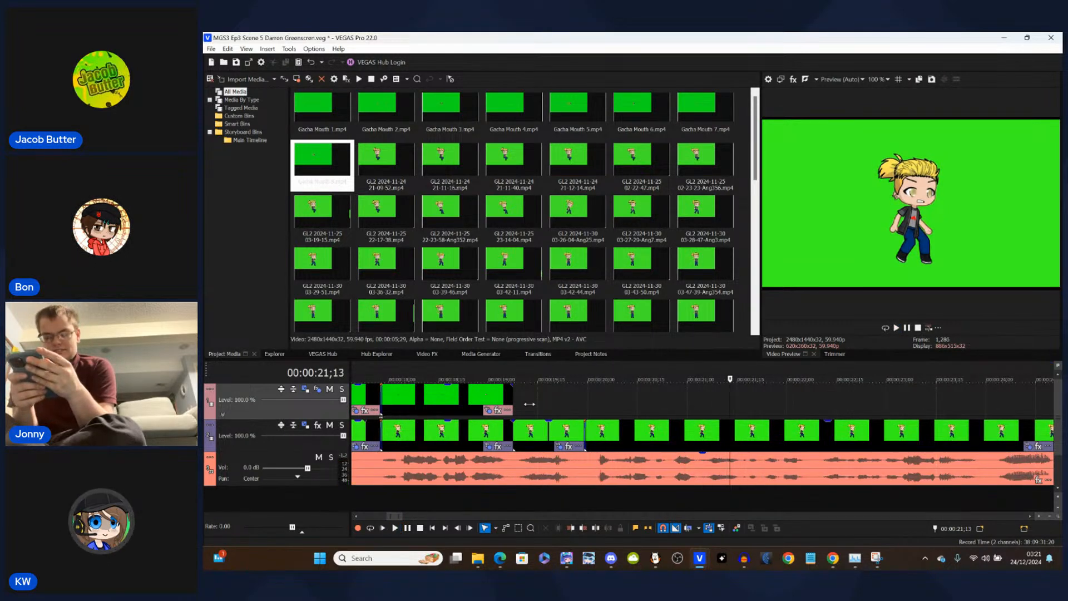
- Preview the poses in the following character clips at about 00:00:26;18 and 00:01:48;20
scroll(672, 442, down, 3)
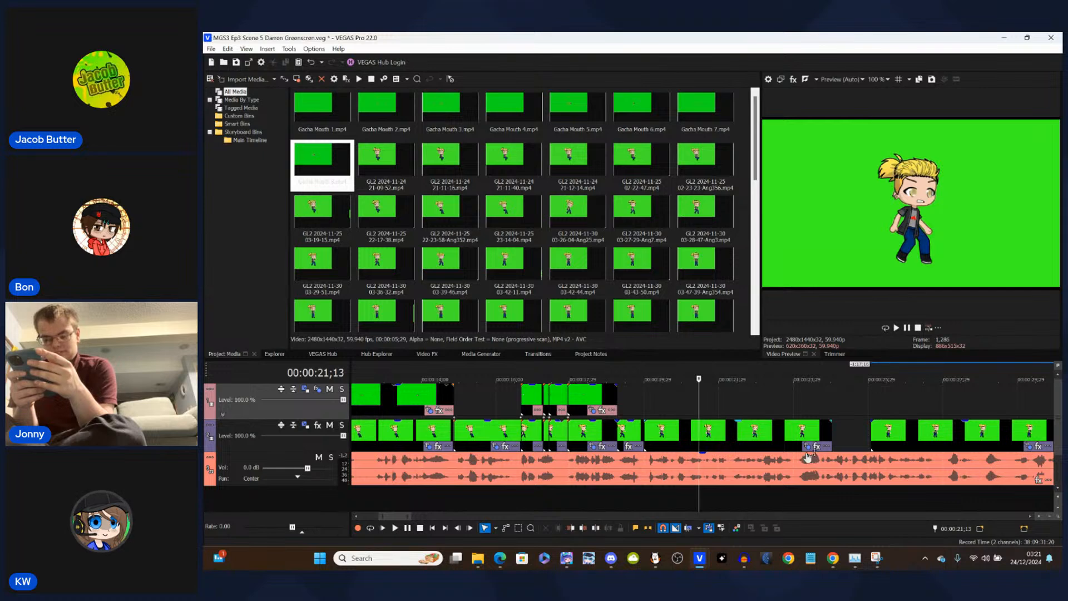
click(892, 438)
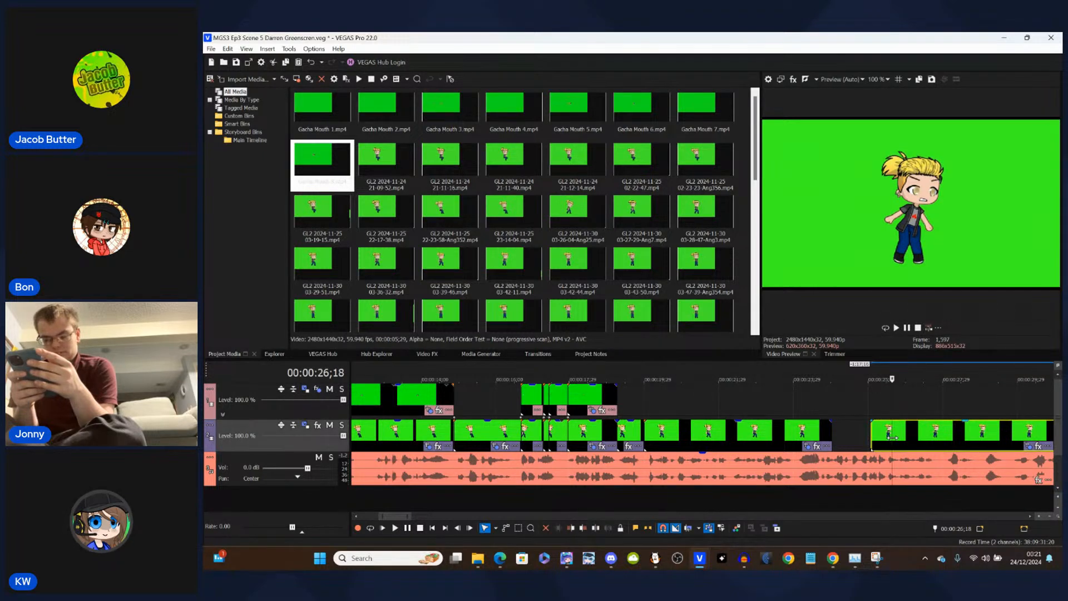
scroll(905, 437, down, 6)
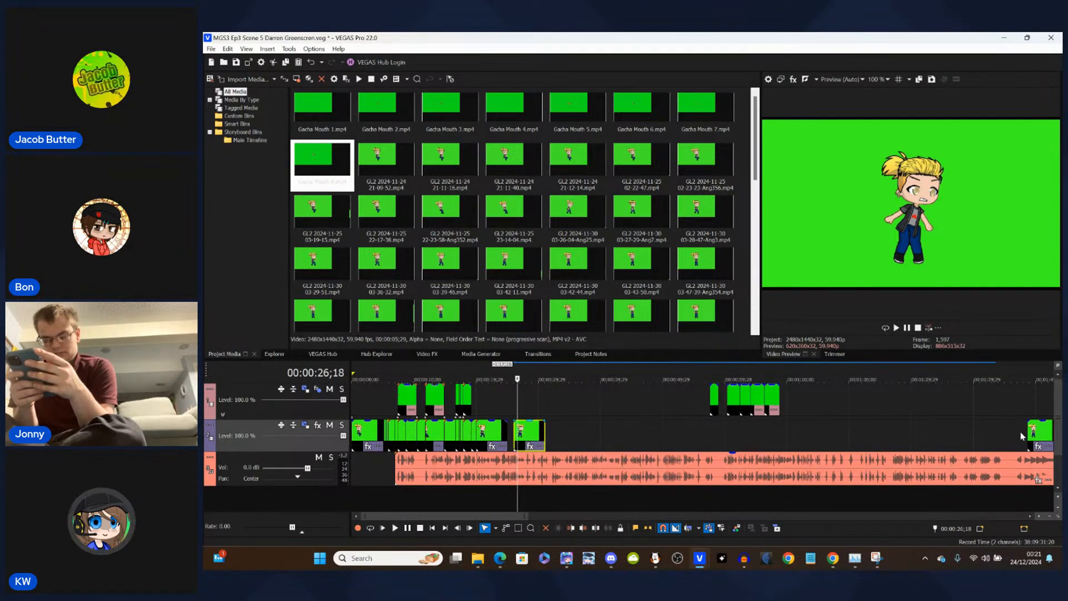
click(1028, 434)
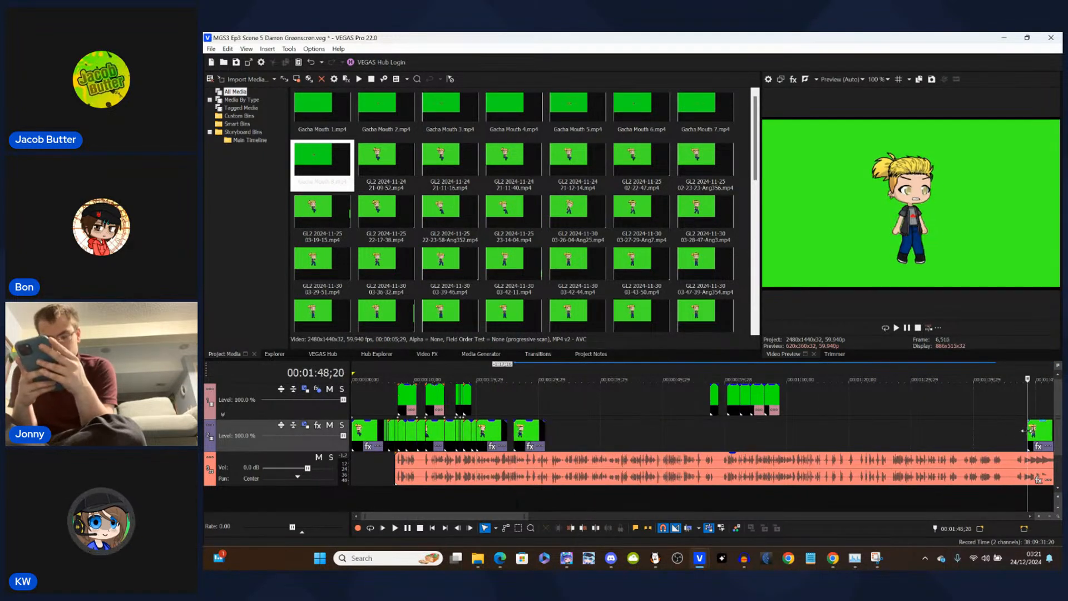
- Replay the character animation from about 00:00:19;19 to 00:00:20;07 to review the crossfade against the audio
click(486, 418)
scroll(485, 417, up, 6)
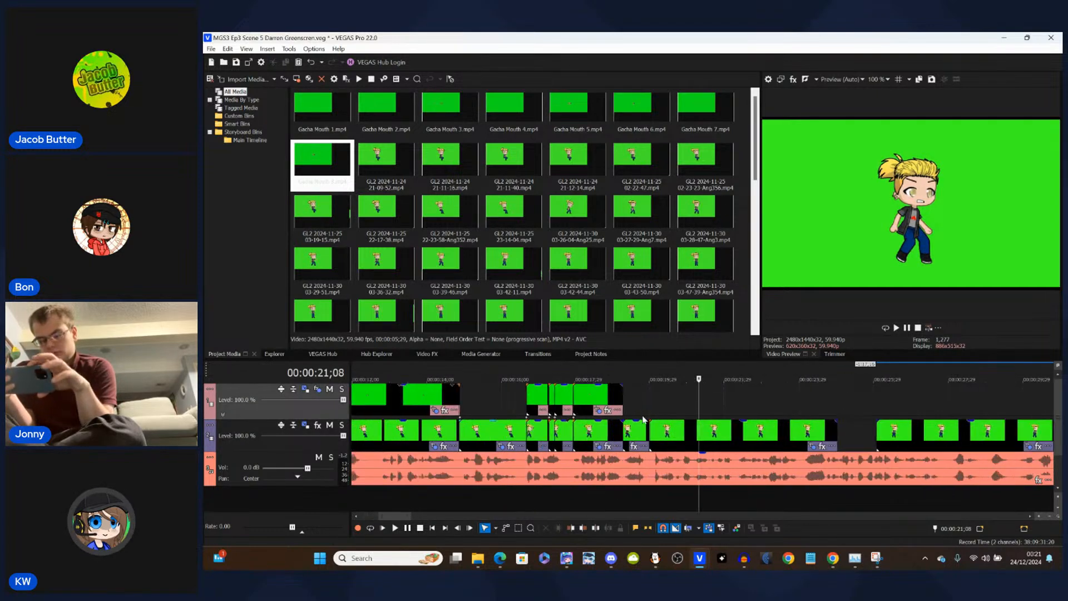
click(638, 397)
scroll(639, 397, up, 3)
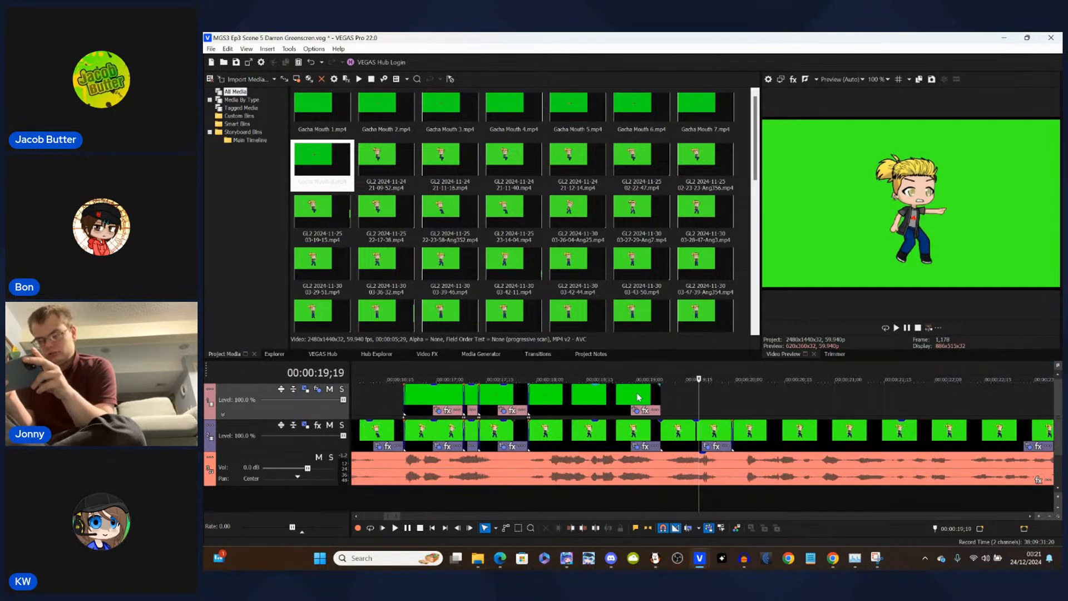
key(space)
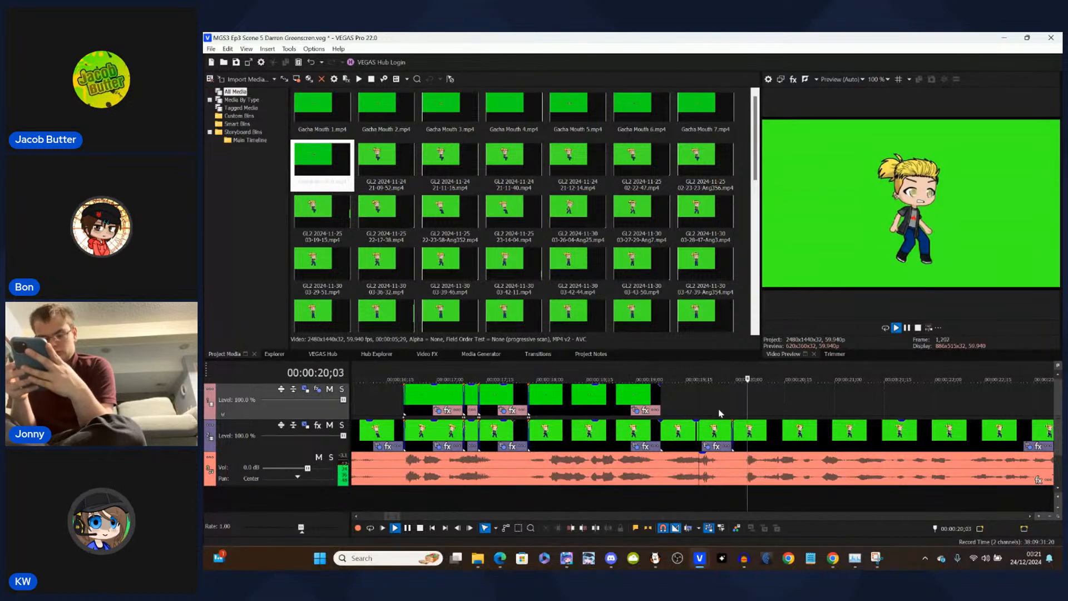
click(634, 412)
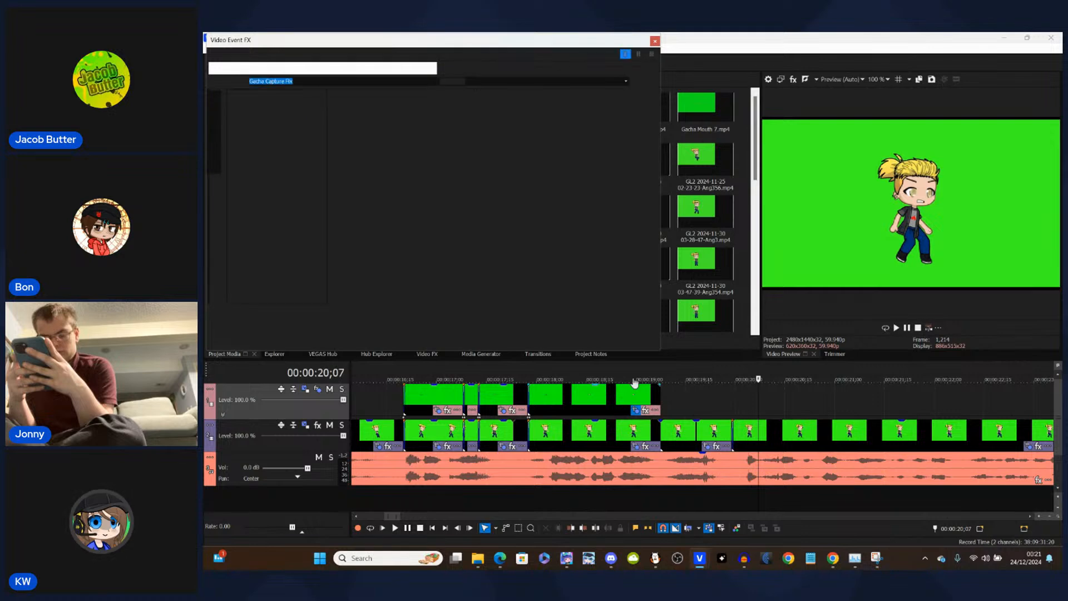
click(654, 41)
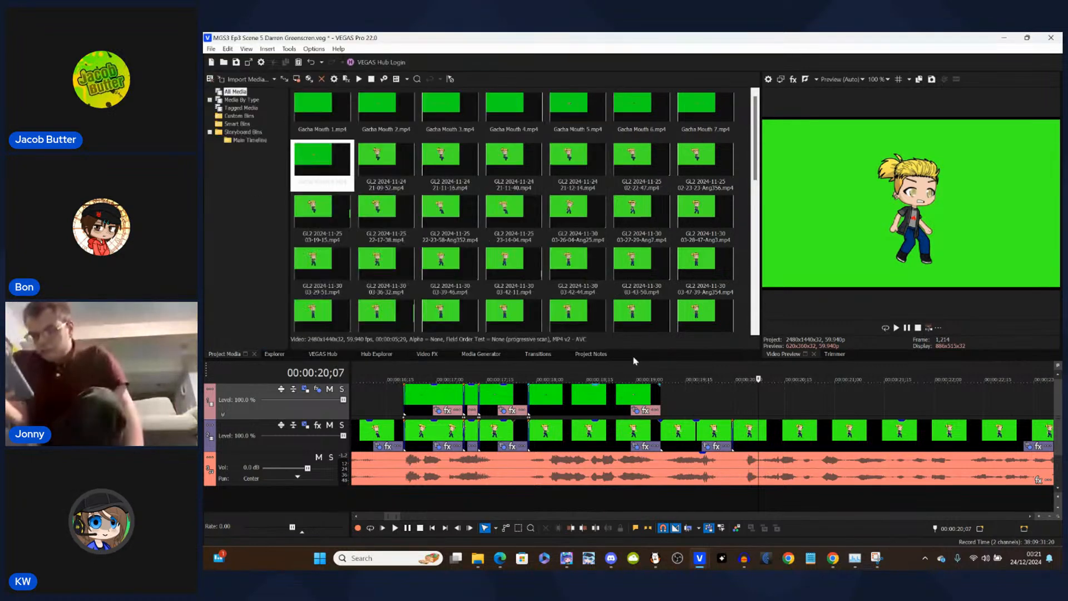
- Play from about 00:00:18;20 and trim the end of the short character clip at 00:00:19;20
click(604, 441)
key(space)
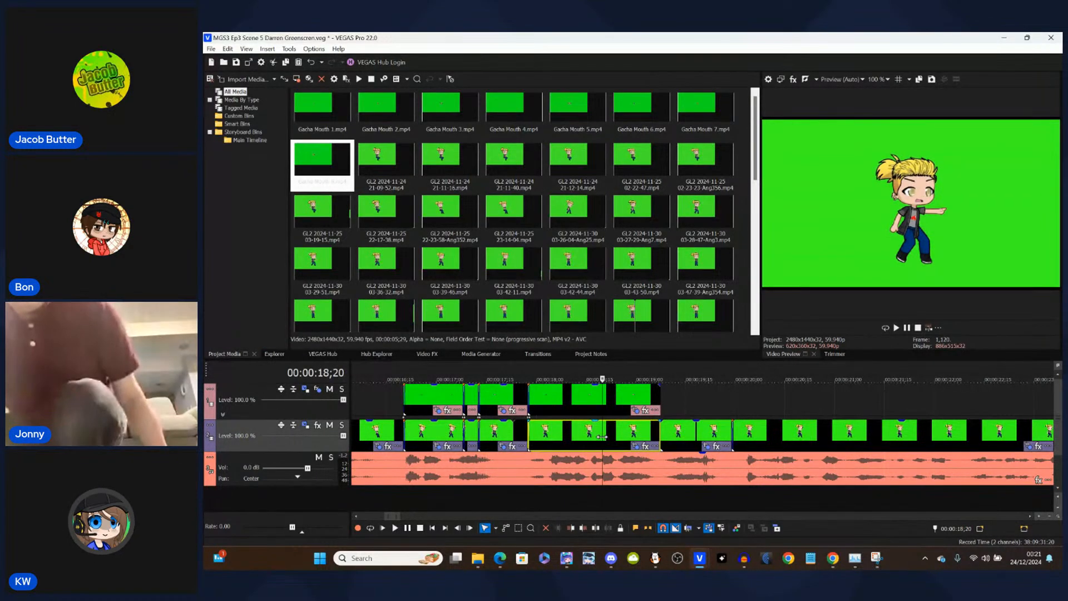
key(space)
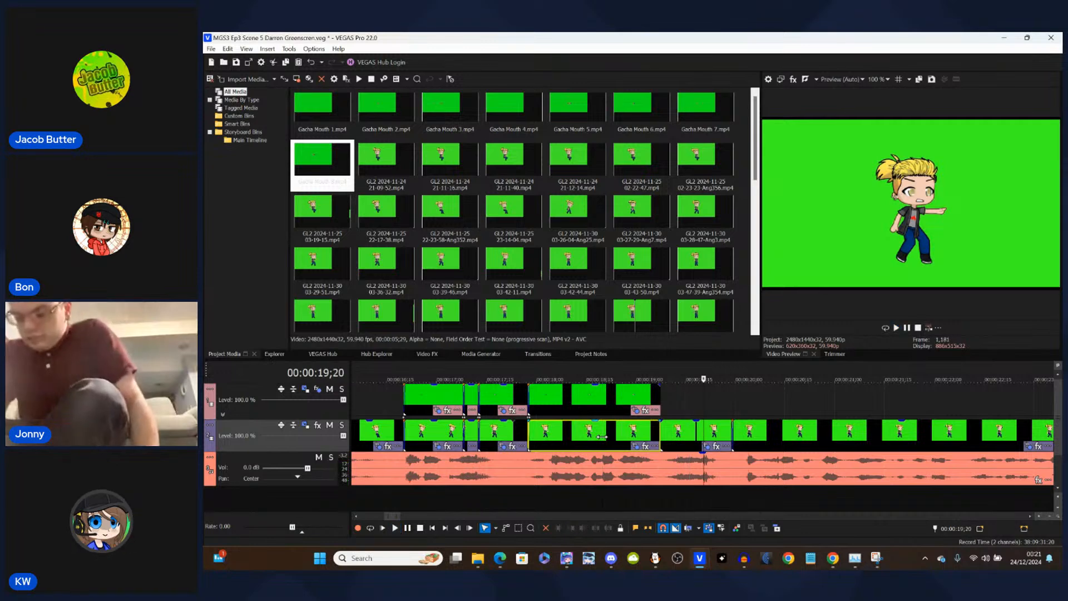
right_click(703, 434)
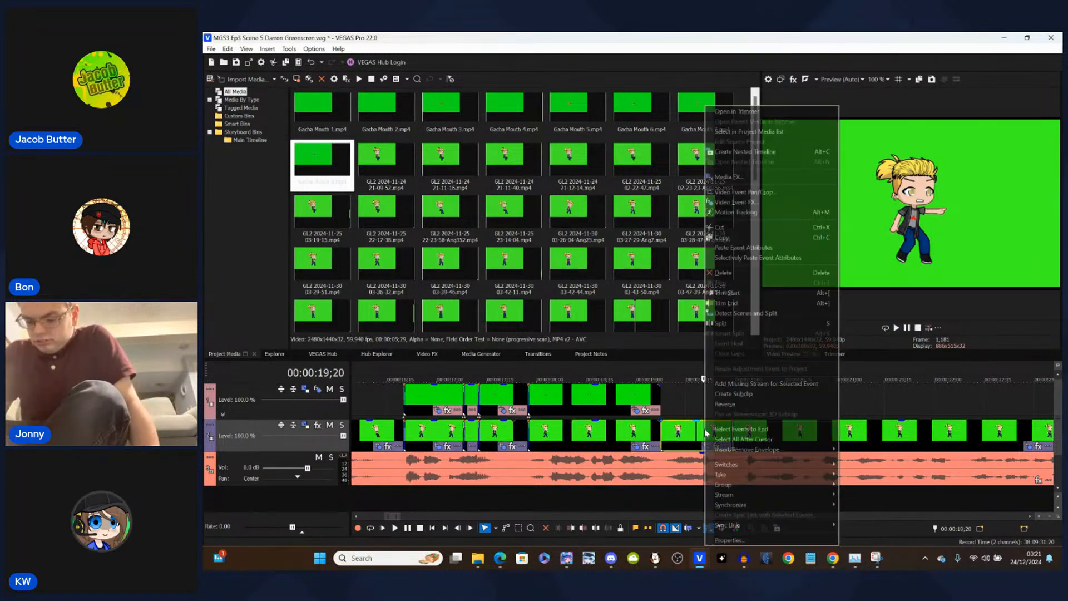
click(732, 305)
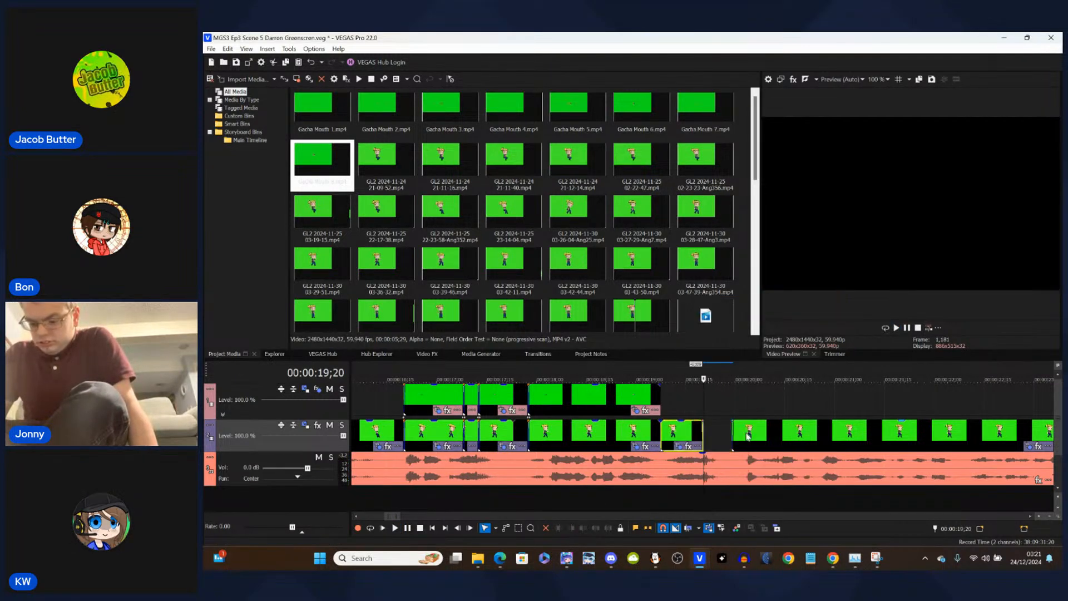
- Move the following character clip back to the trimmed clip's end, overlapping it slightly to form a short crossfade
scroll(718, 441, up, 5)
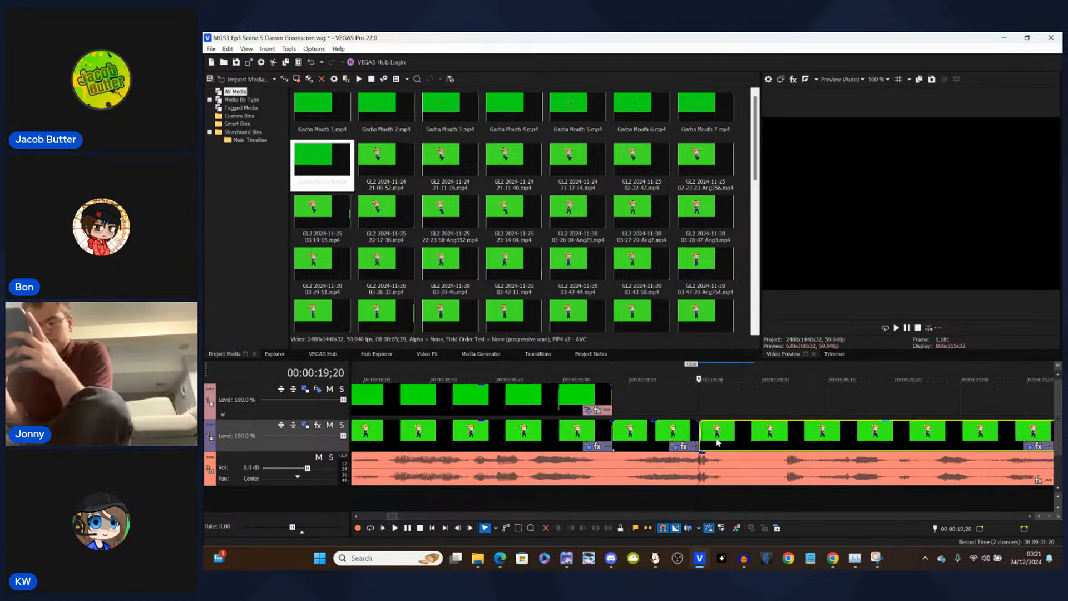
drag(722, 441, 715, 441)
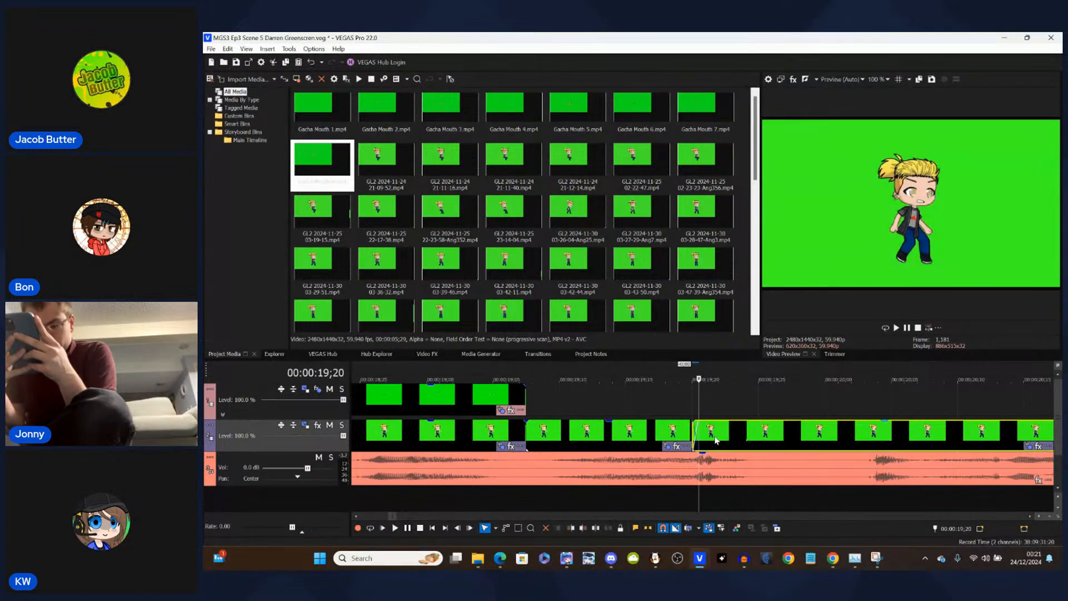
click(692, 409)
- Select the character clip after the short crossfade and place the playhead at 00:00:19;24
scroll(692, 406, down, 6)
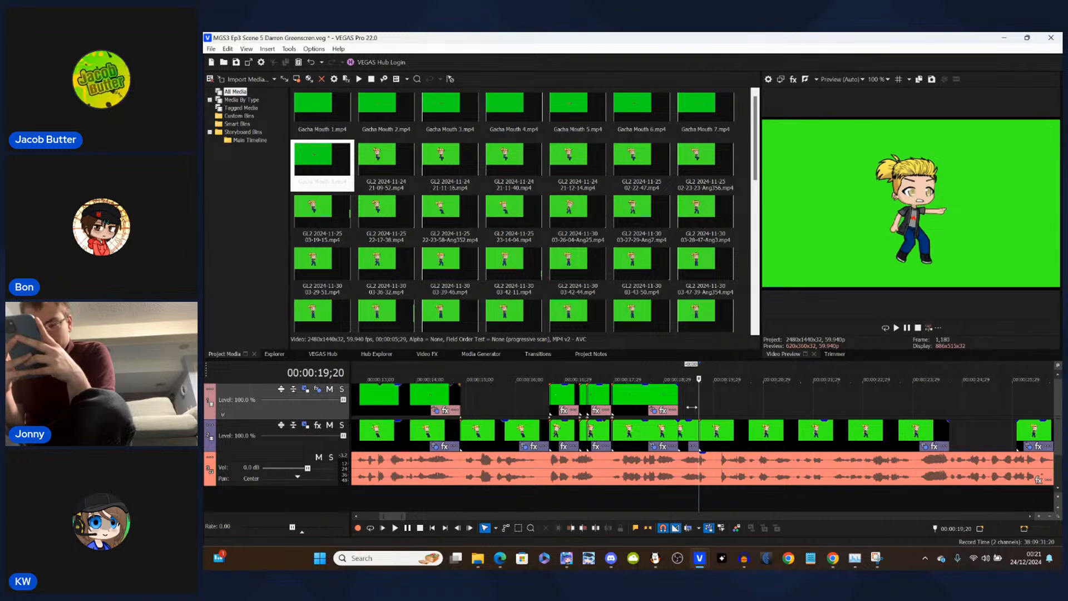
scroll(692, 407, down, 4)
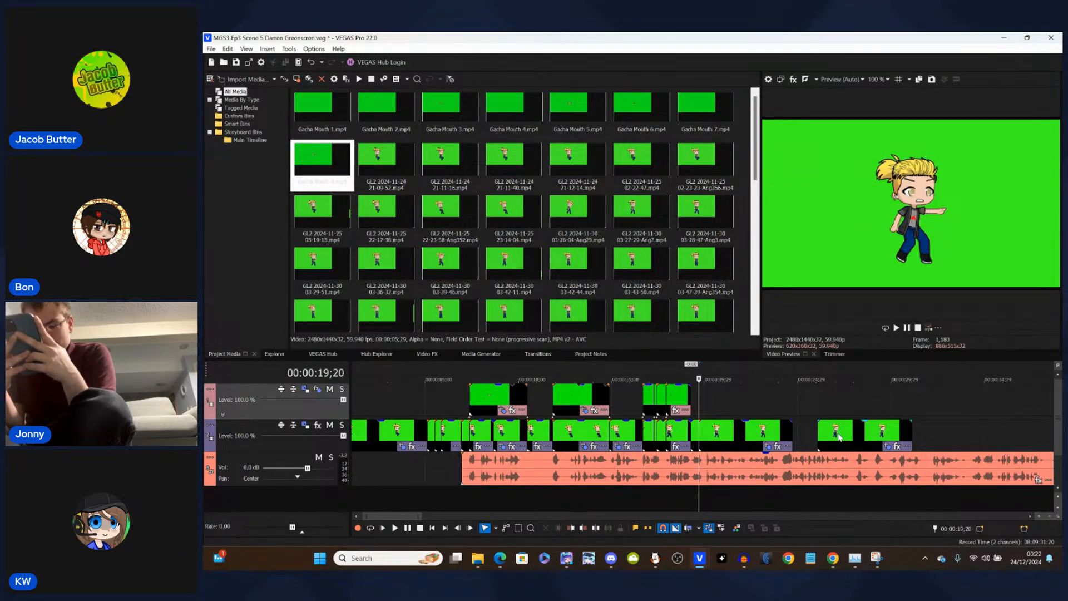
scroll(841, 437, up, 12)
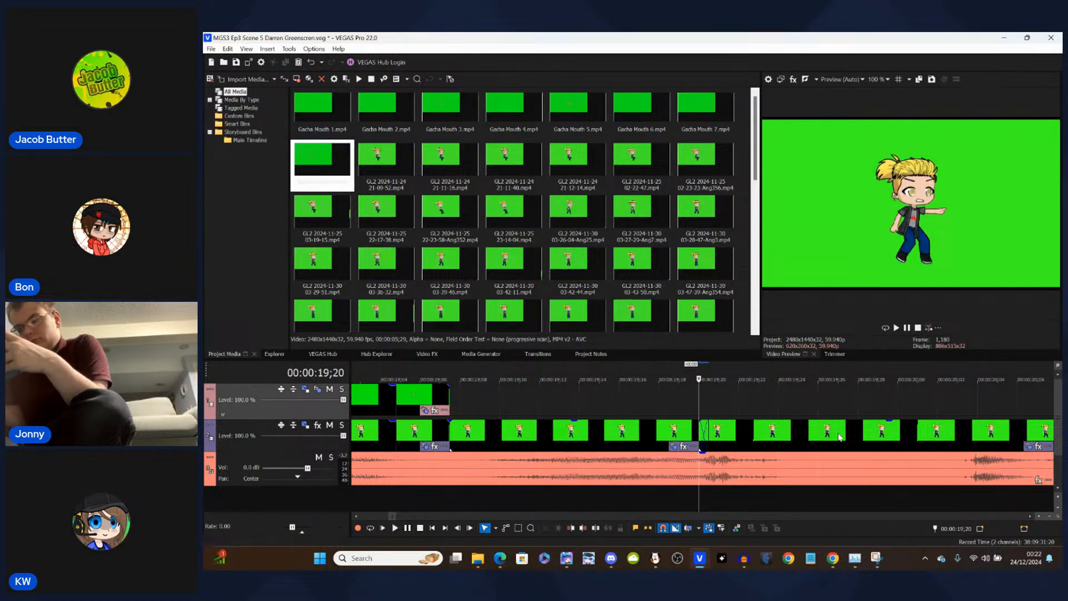
scroll(840, 436, down, 3)
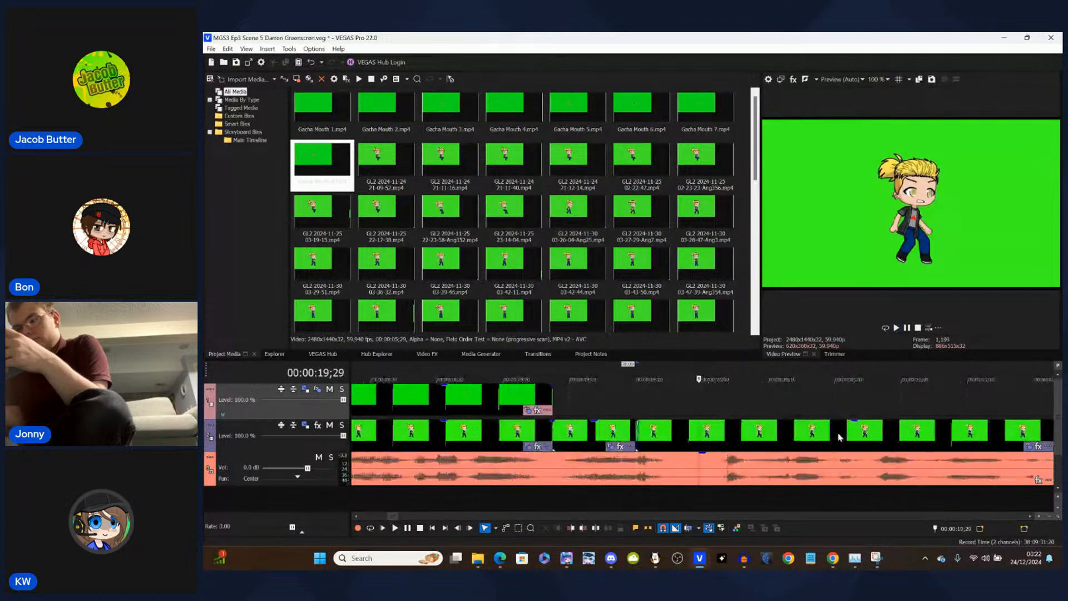
click(639, 431)
scroll(639, 431, up, 3)
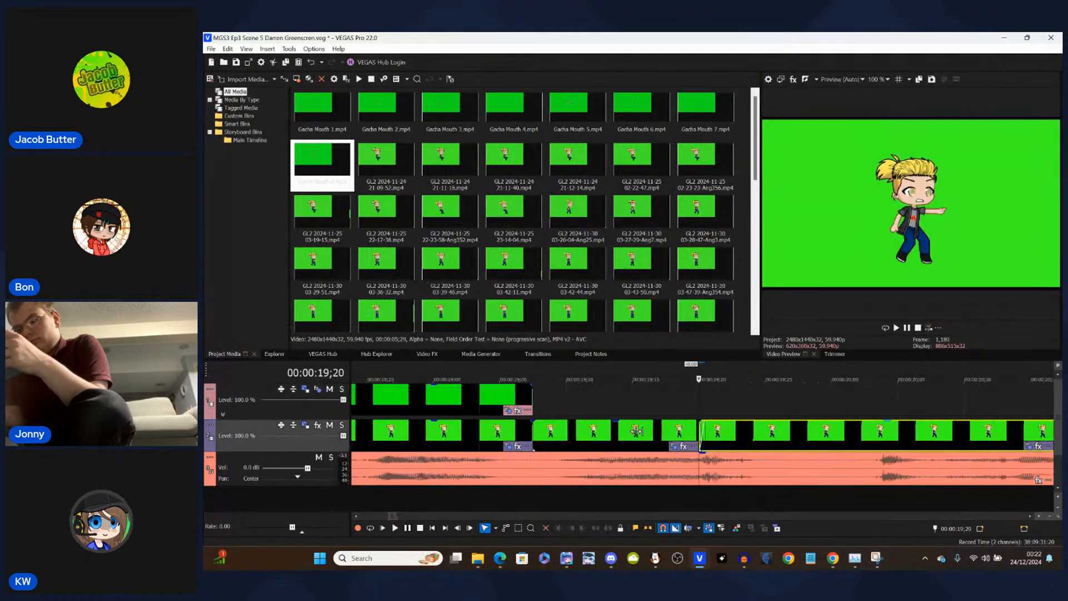
key(Return)
key(Return)
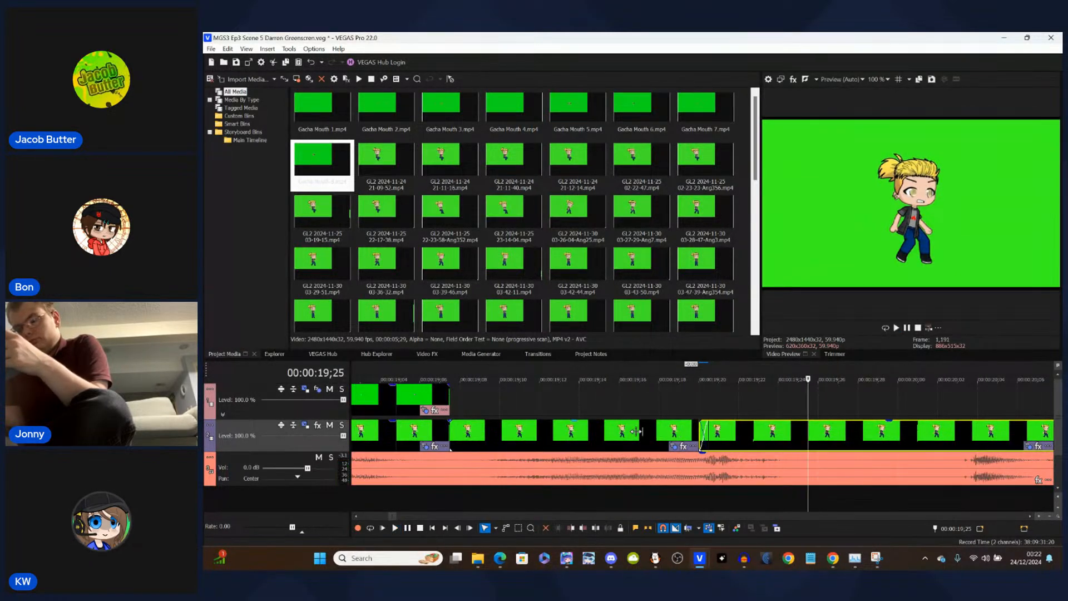
key(Left)
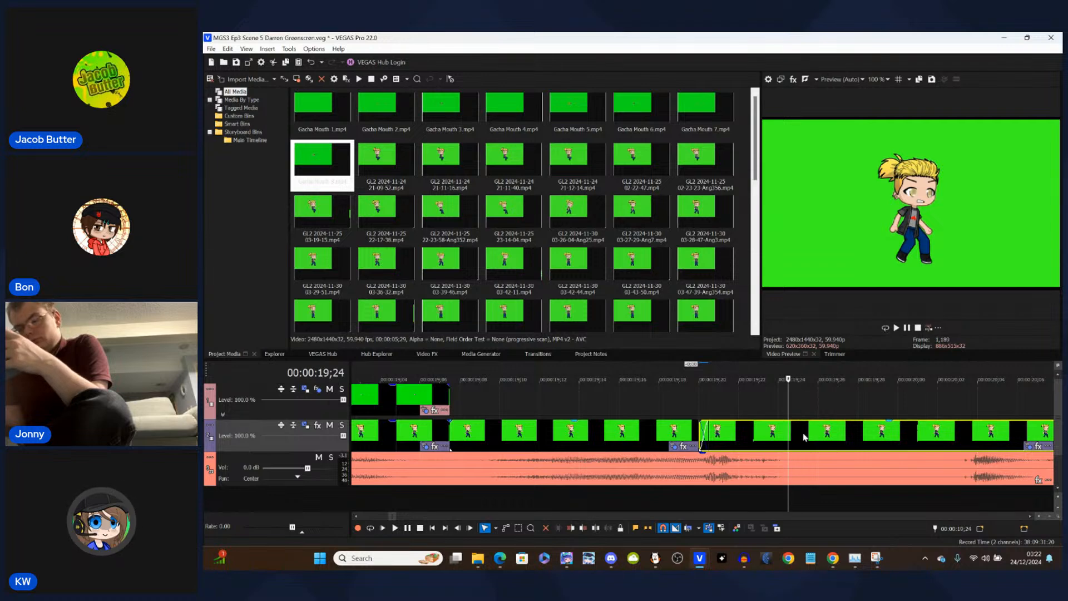
right_click(796, 104)
click(820, 312)
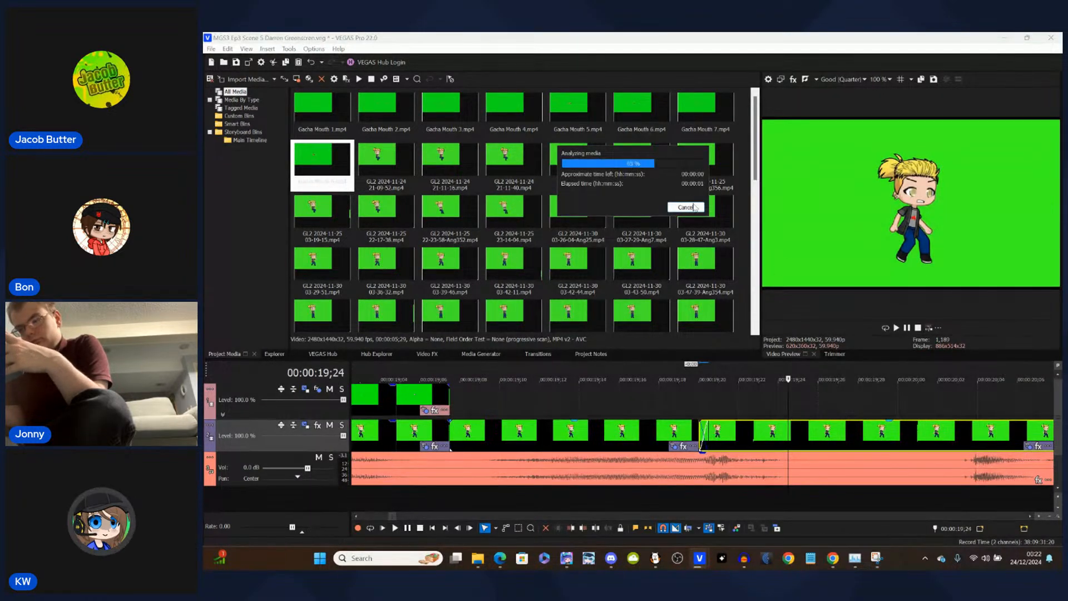
click(686, 207)
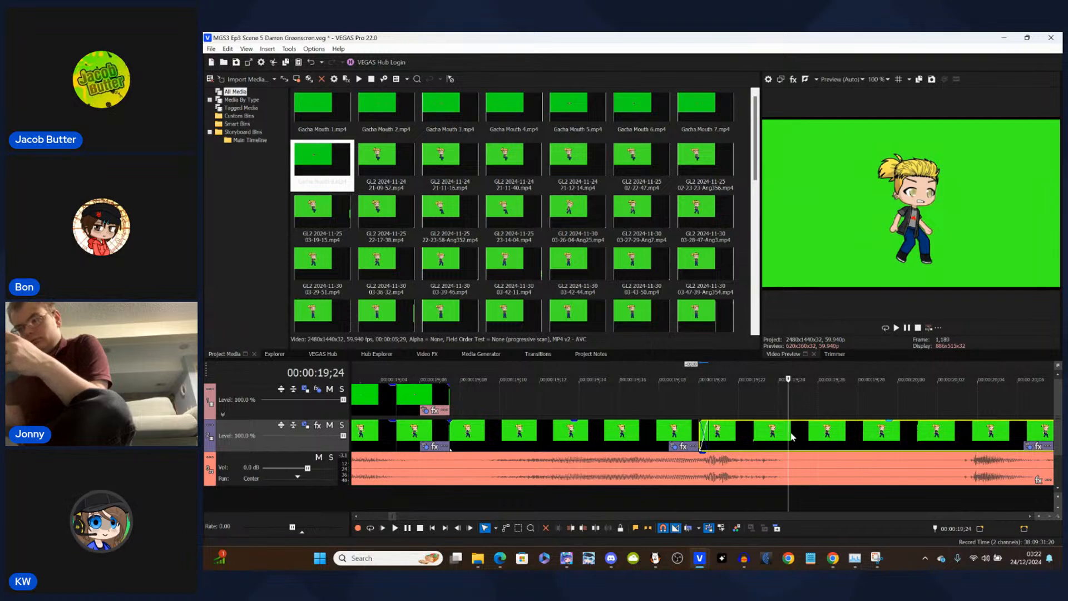
- Split the selected character clip at 00:00:19;24 and delete the part after the split
key(s)
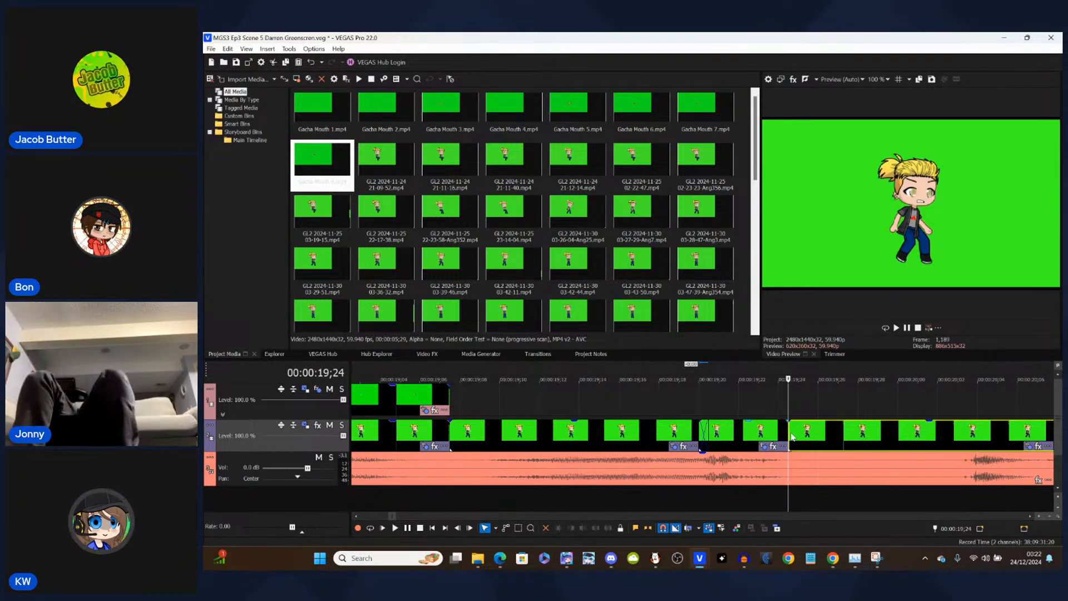
key(Delete)
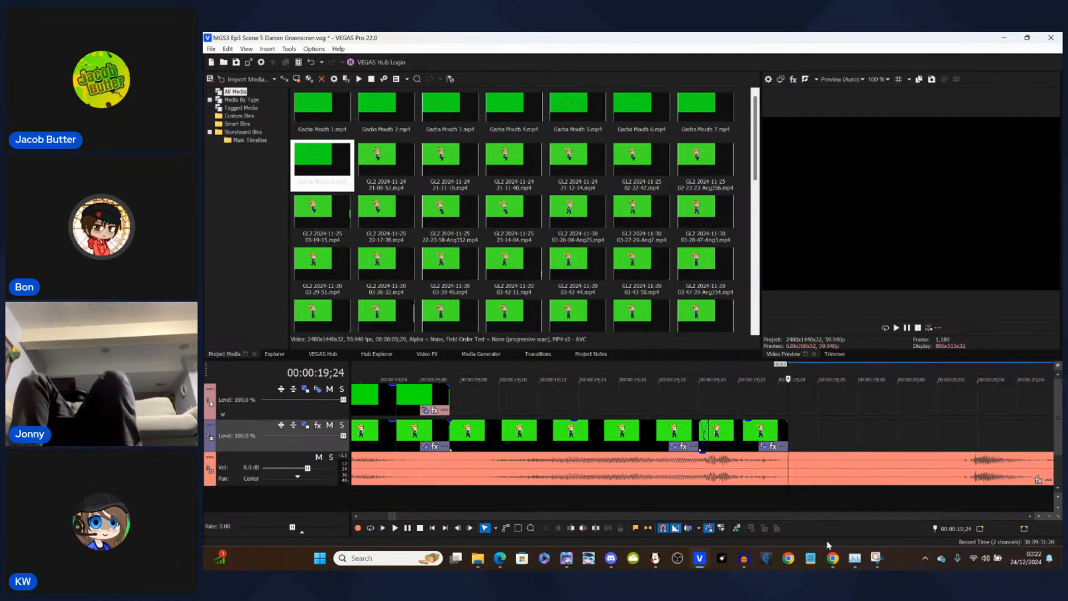
mouse_move(837, 567)
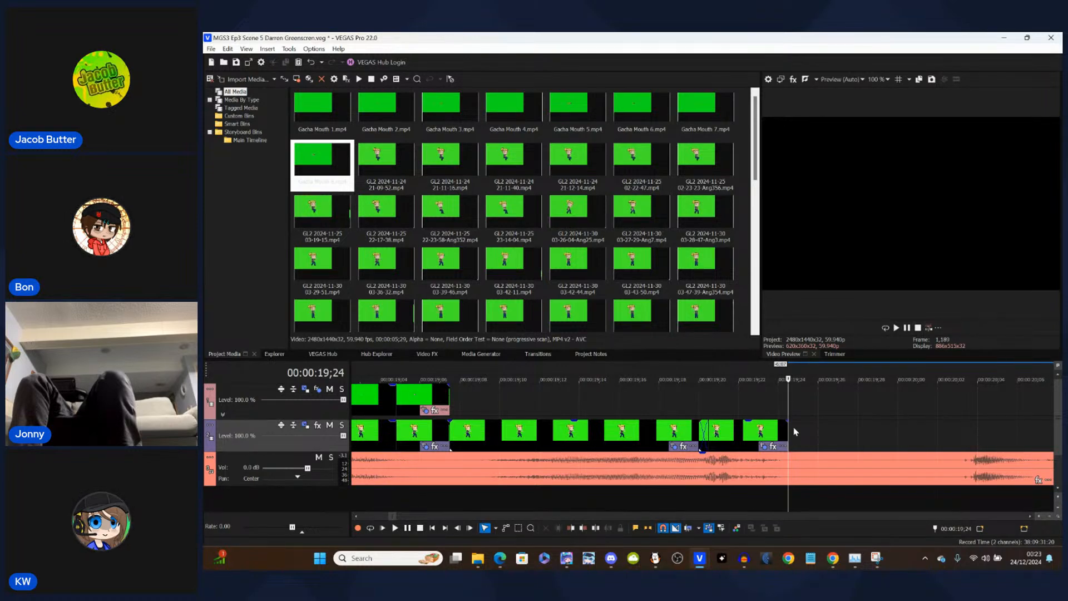
- Move the next character clip, starting around 00:00:26, back to 00:00:19;24 and overlap it slightly with the preceding clip as a crossfade
scroll(795, 430, down, 2)
scroll(794, 432, down, 5)
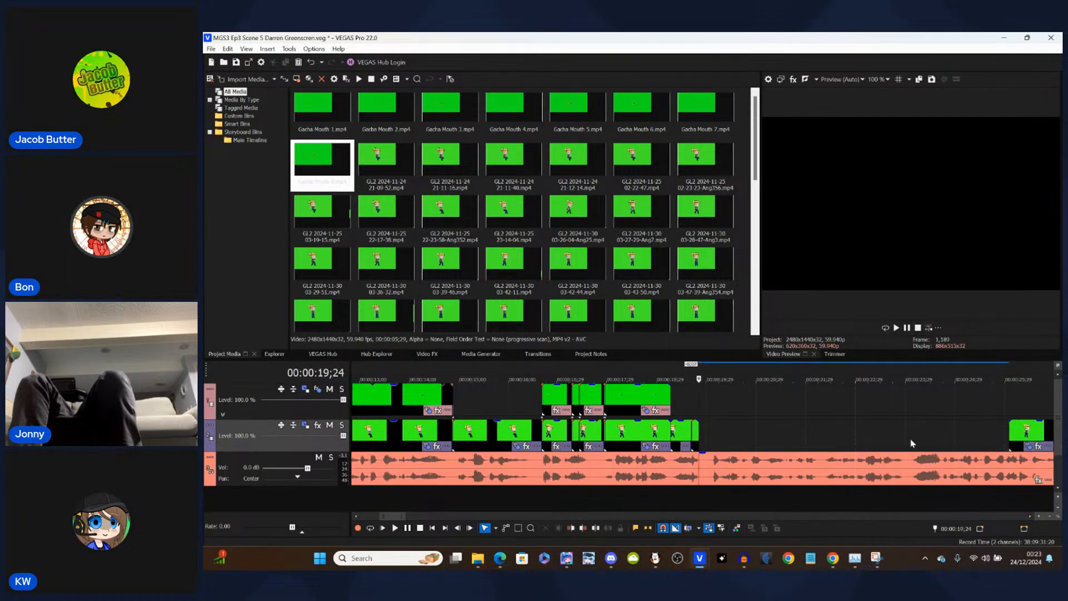
drag(1030, 433, 721, 439)
scroll(722, 438, up, 4)
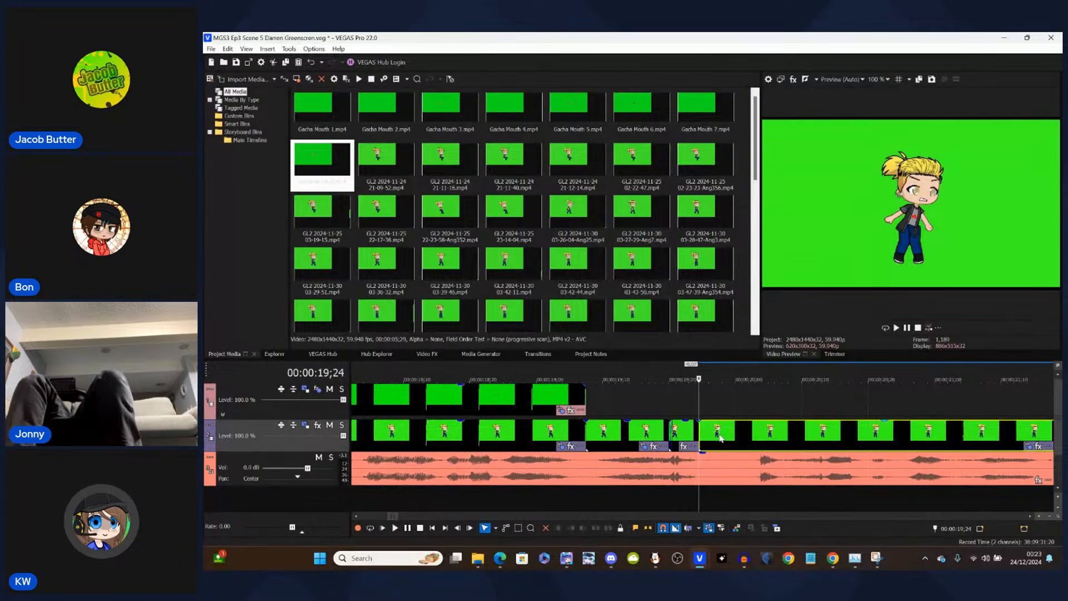
scroll(721, 438, up, 4)
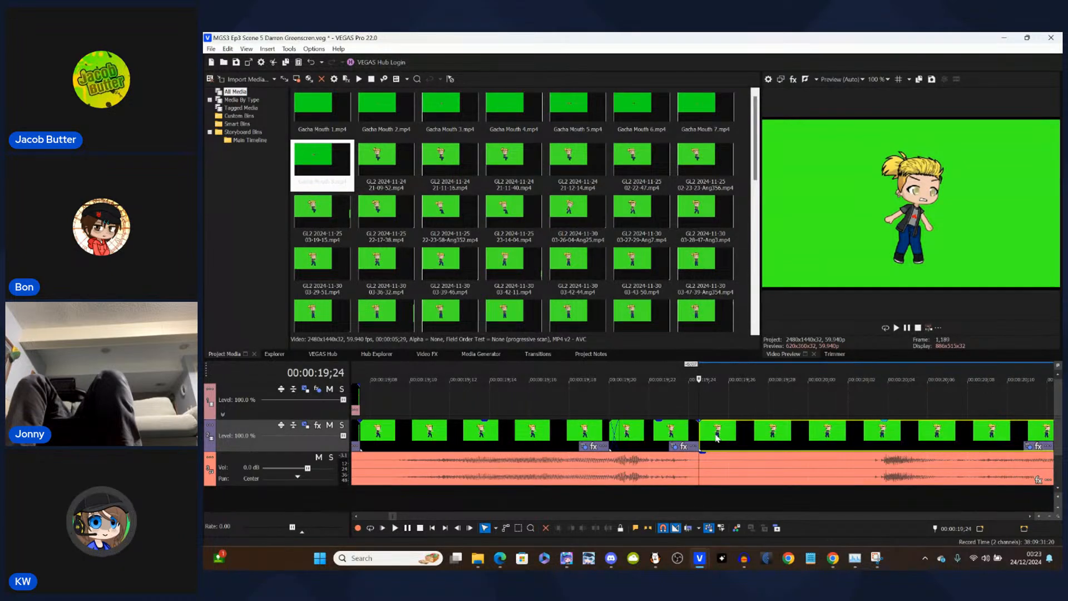
drag(717, 439, 710, 439)
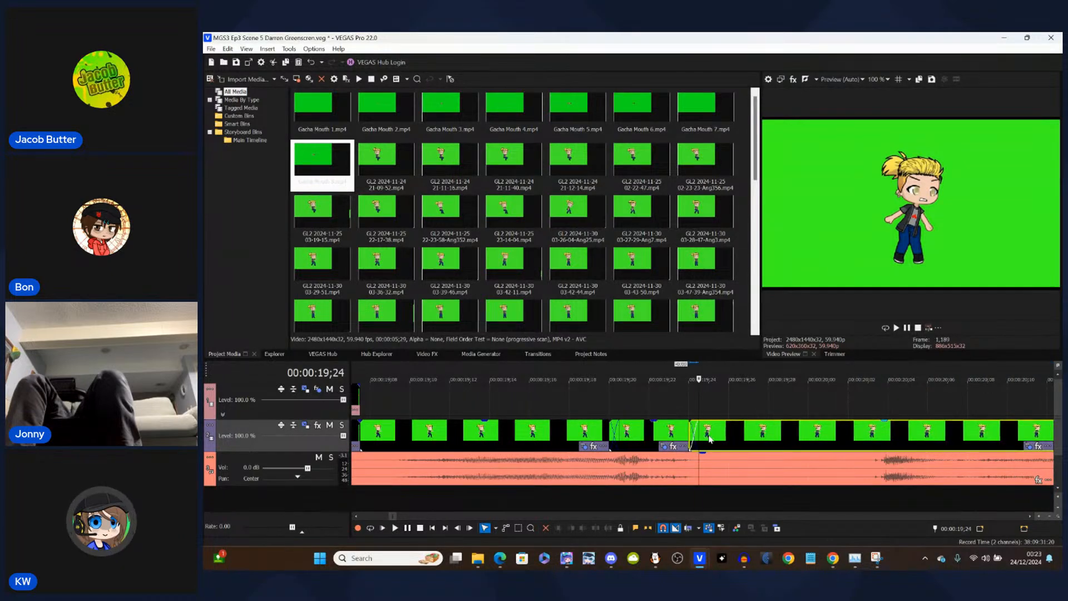
- Split the character clip at 00:00:19;28 and delete the part after the split
click(609, 412)
key(space)
key(space)
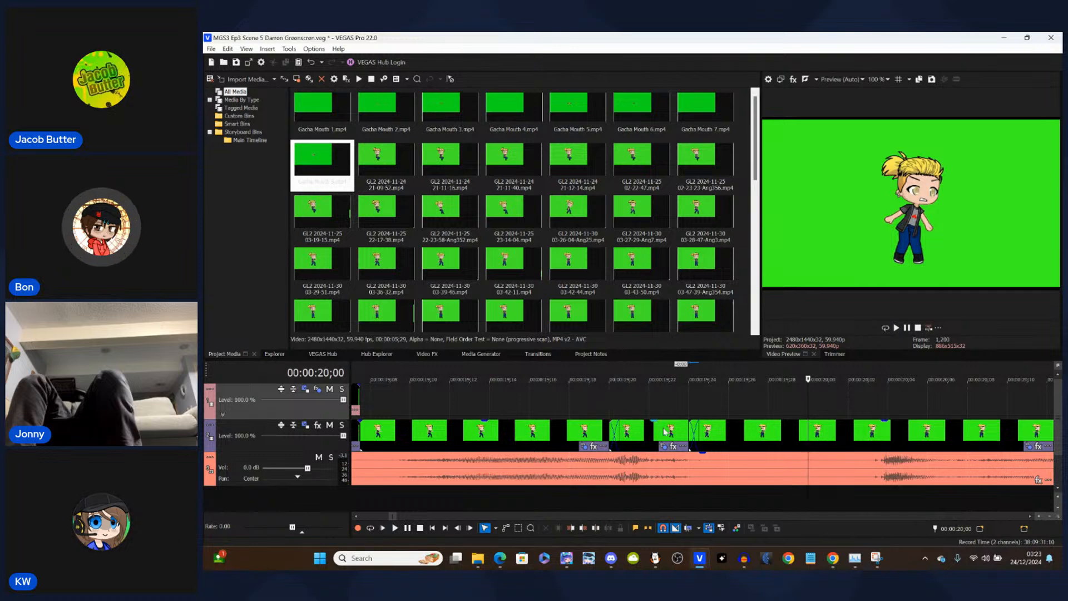
click(798, 435)
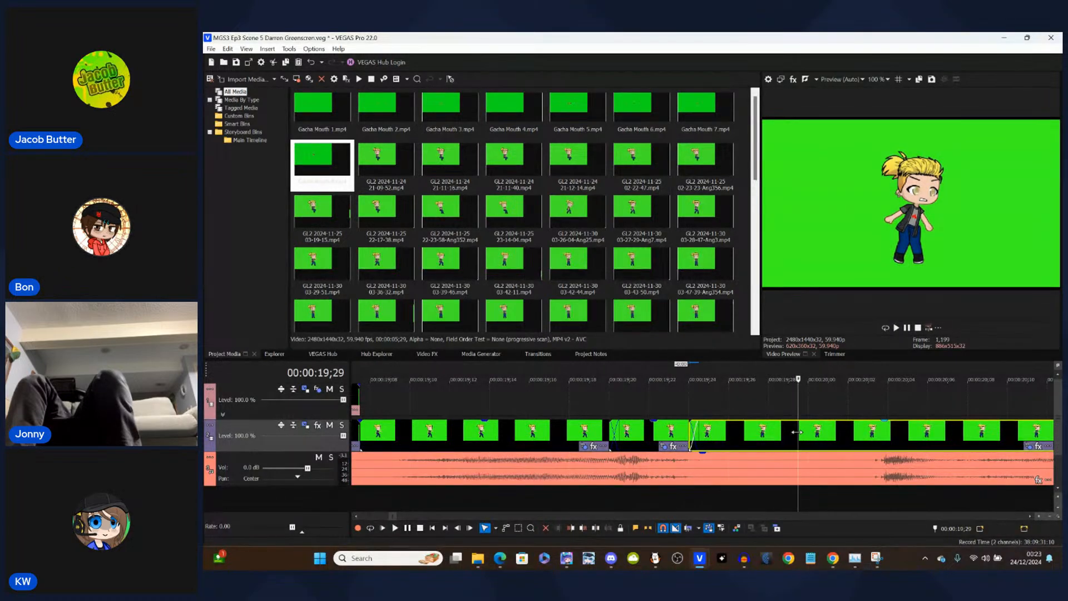
key(Left)
key(Left)
key(Right)
key(Delete)
- Move the next character clip back to 00:00:19;28, overlapping the preceding clip slightly to form a short crossfade
scroll(797, 431, down, 6)
scroll(797, 432, down, 8)
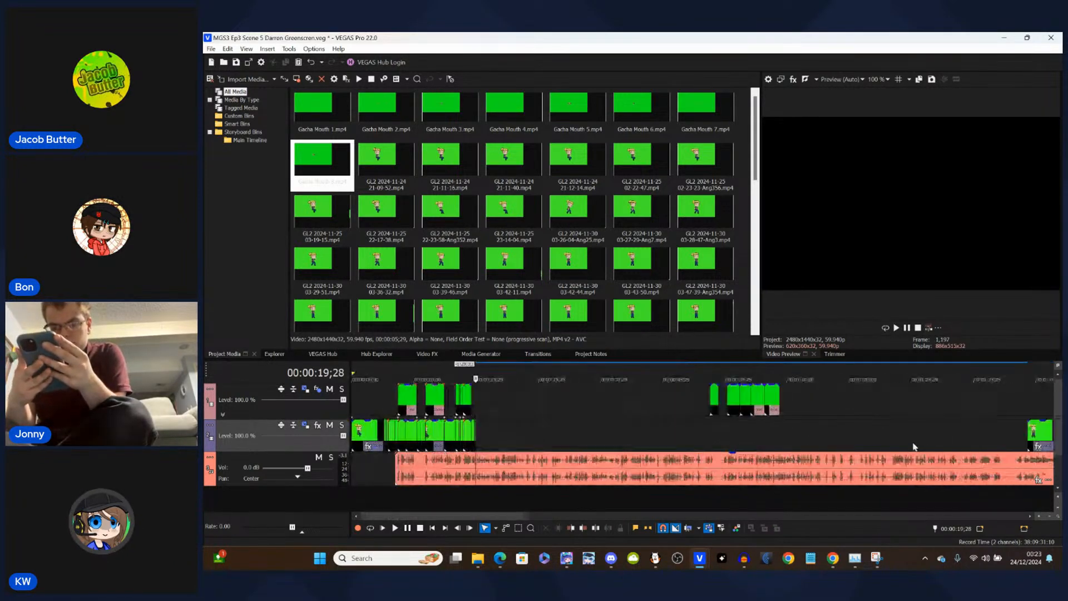
drag(1038, 434, 486, 434)
scroll(488, 430, up, 3)
scroll(487, 431, up, 10)
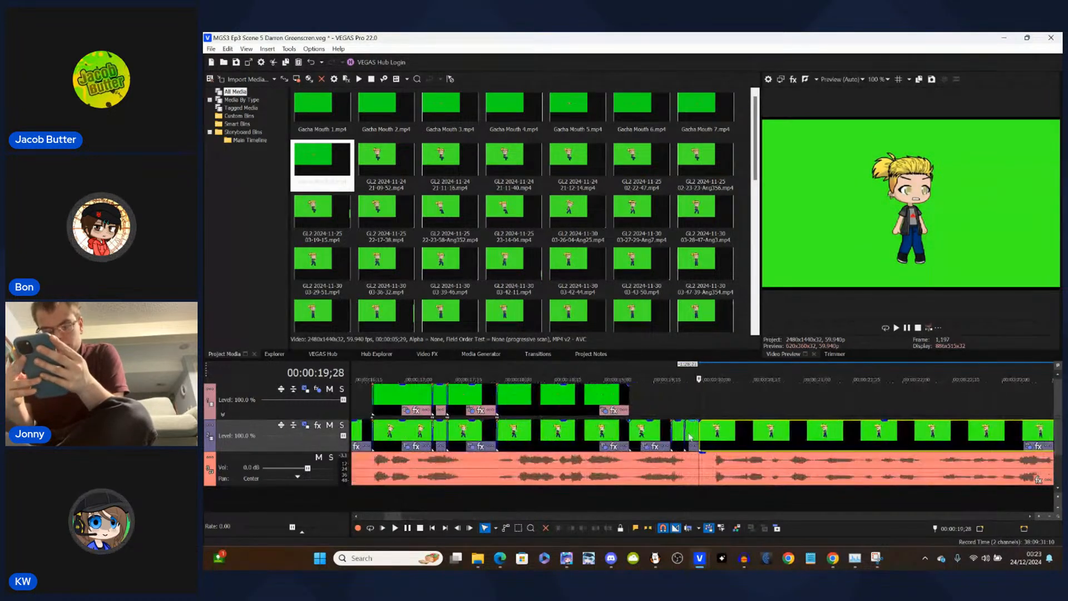
key(KP_1)
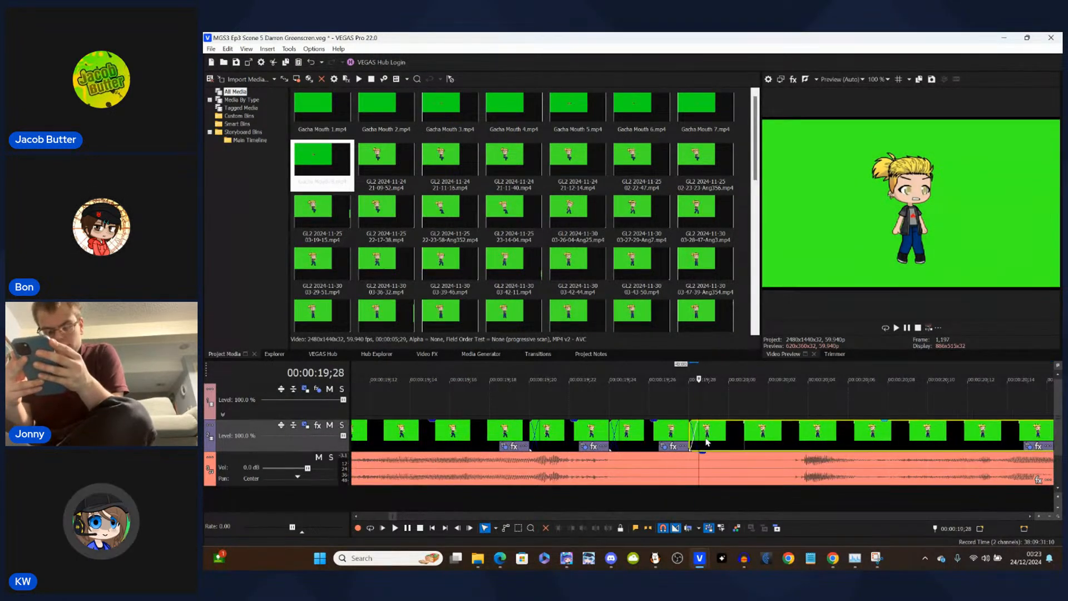
- Play the timeline from 00:00:19;28 and look over the character clips remaining farther along the track
key(space)
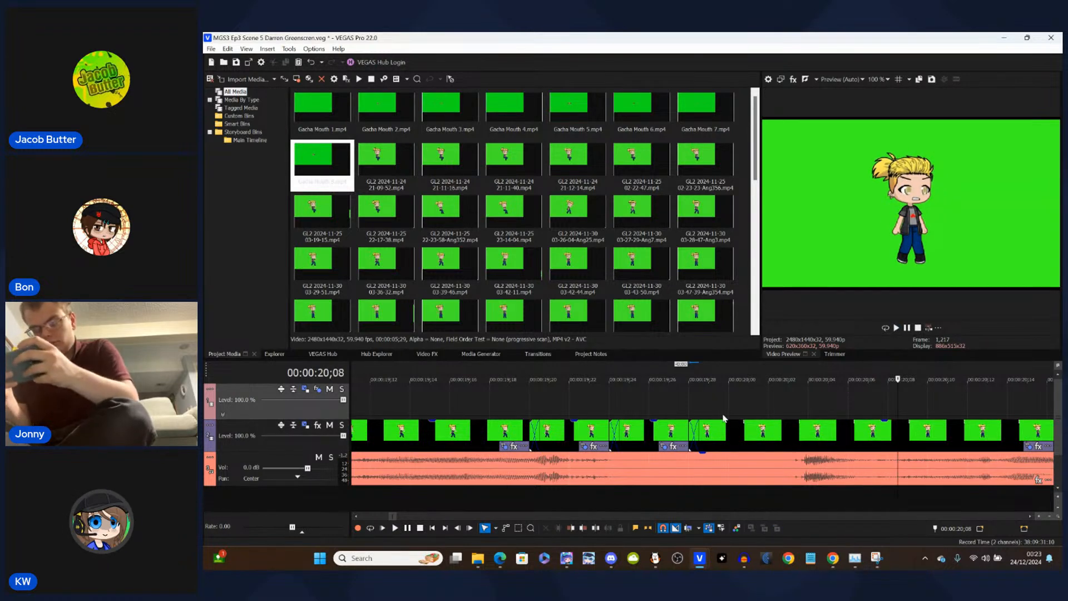
key(d)
scroll(734, 404, down, 6)
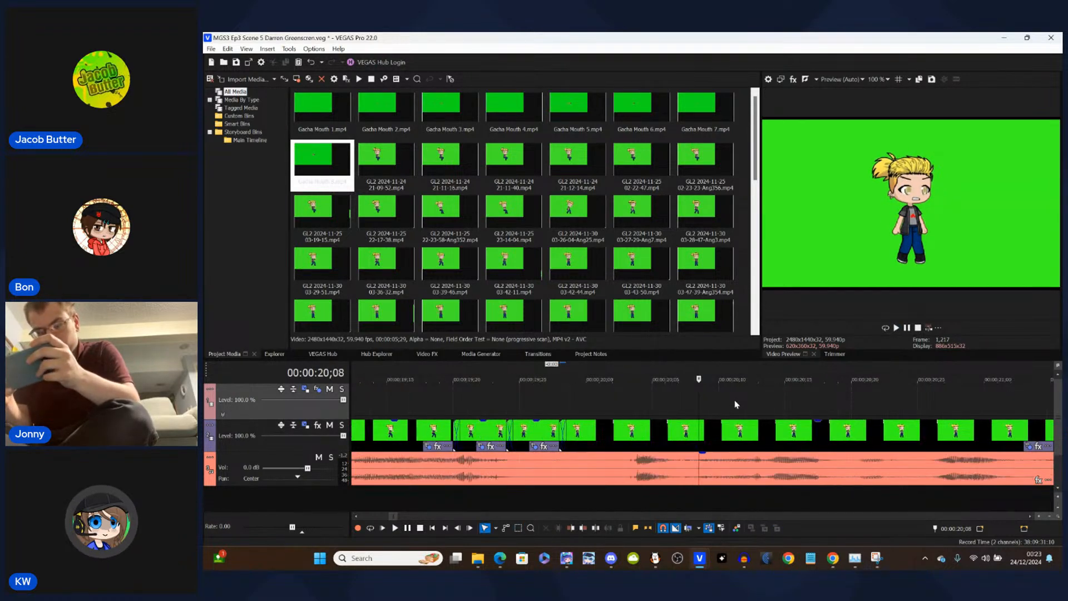
scroll(835, 425, down, 6)
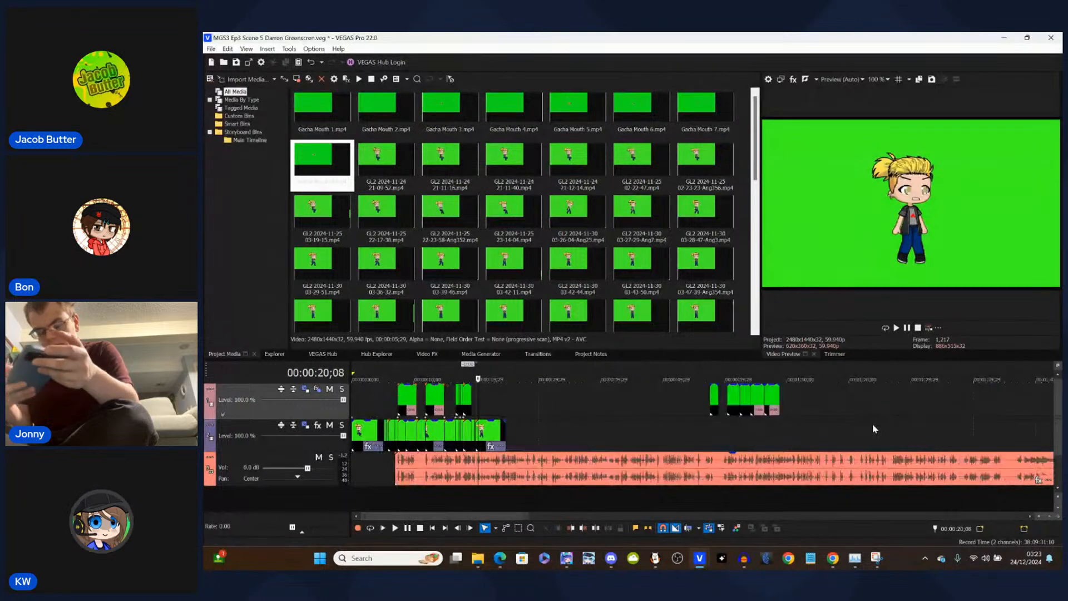
click(705, 412)
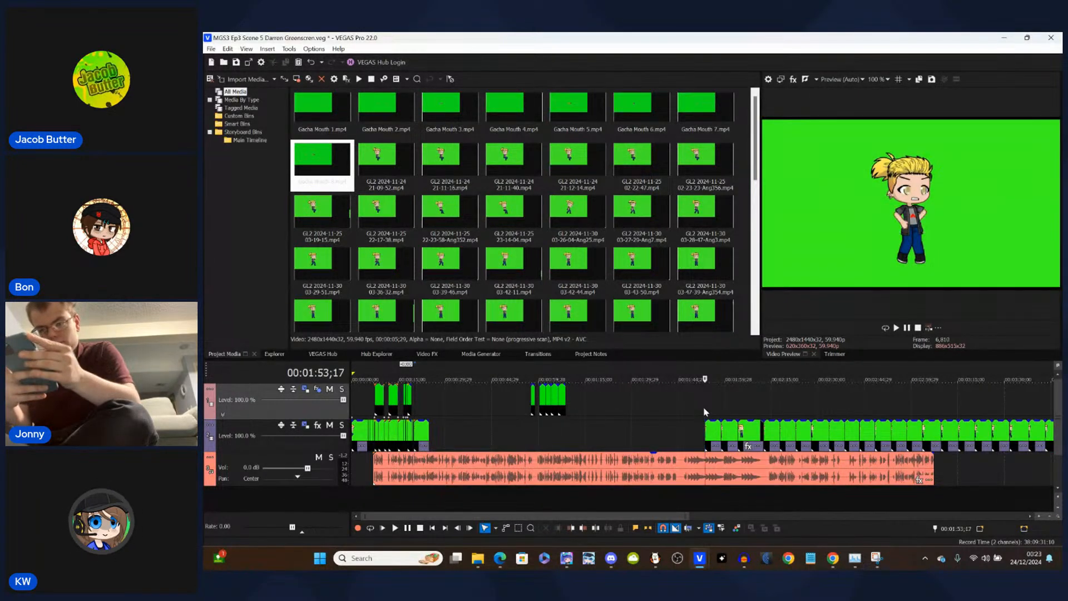
click(413, 412)
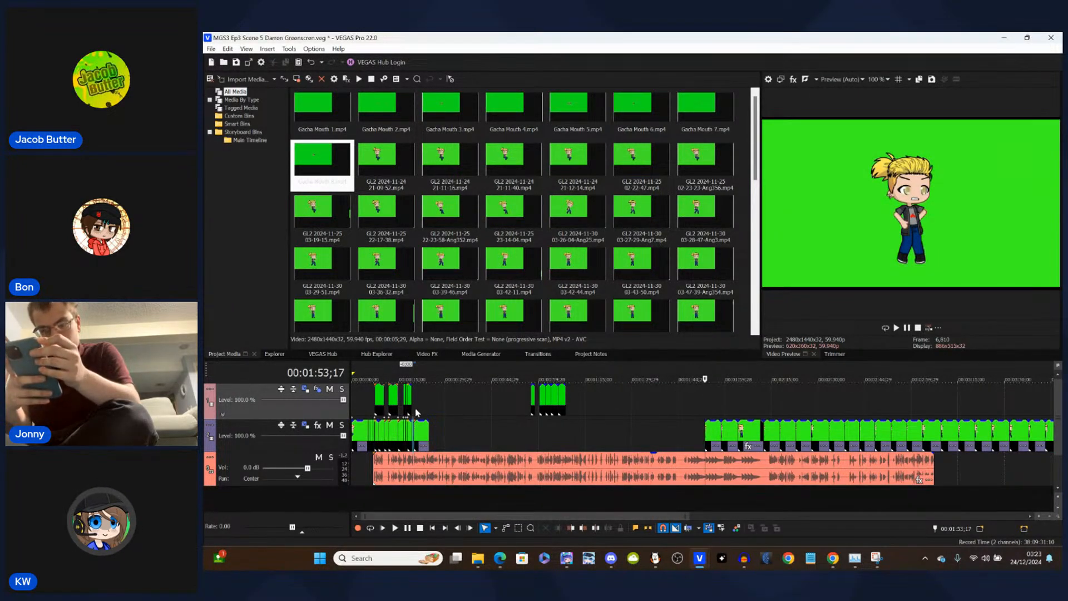
scroll(413, 412, up, 5)
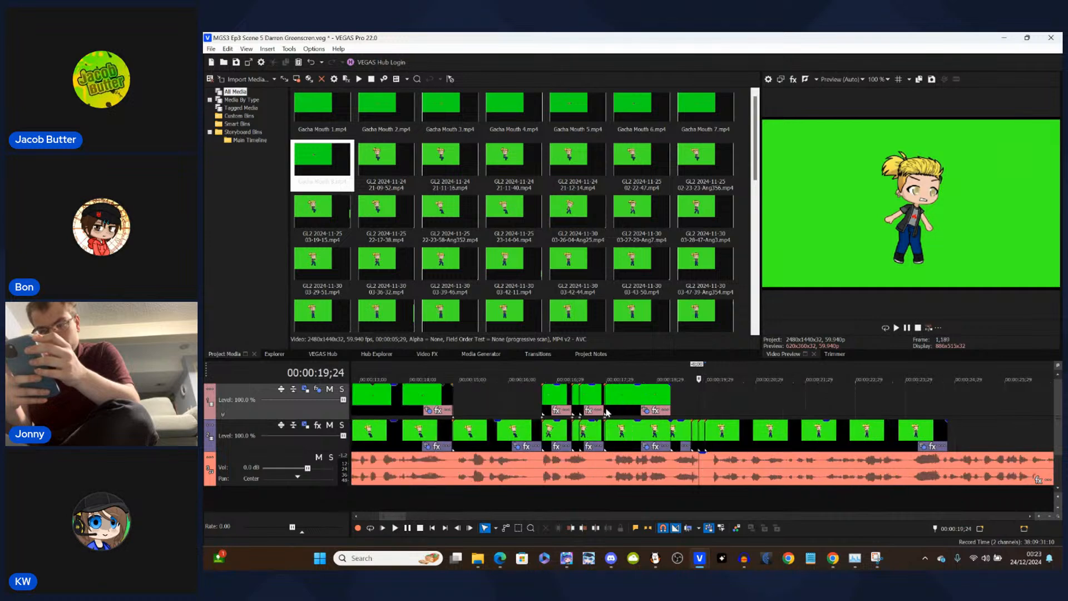
scroll(545, 412, up, 6)
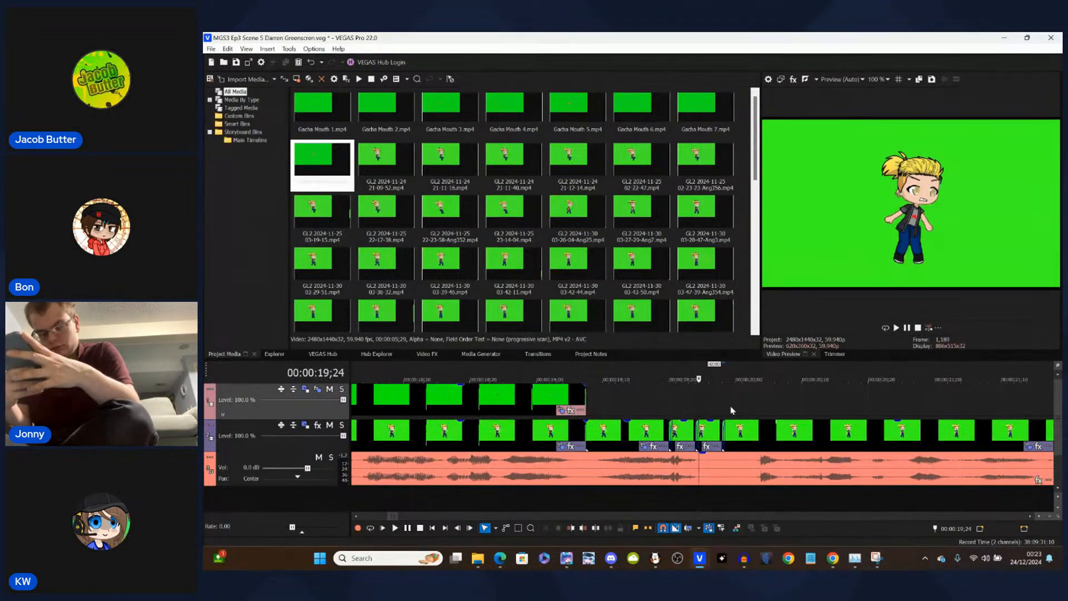
- Play from 00:00:19;24 to 00:00:20;06, split the character clip there and delete the part after the split
key(space)
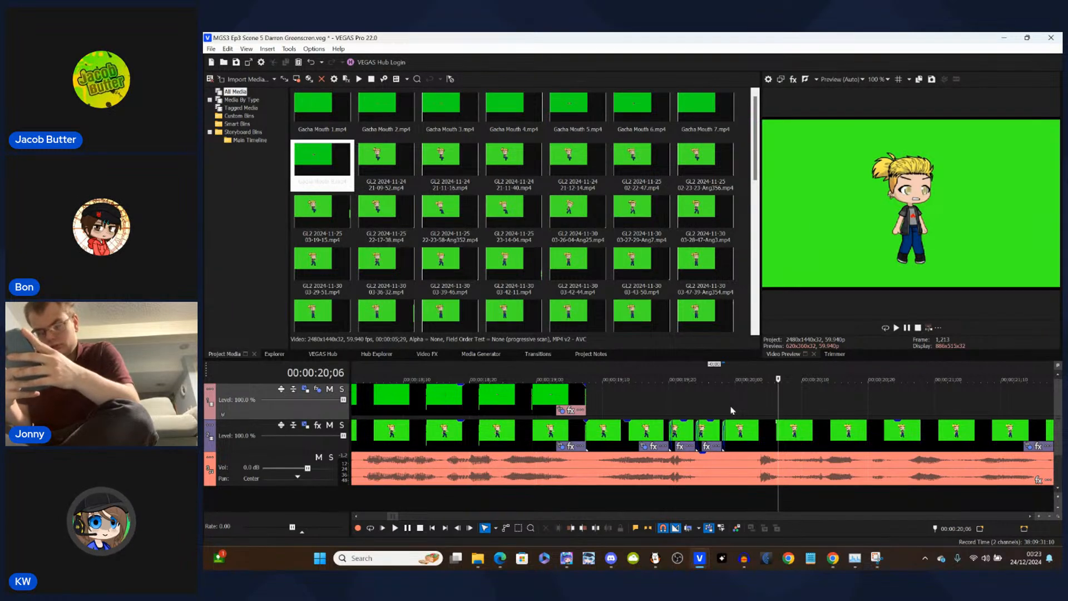
right_click(780, 423)
click(814, 304)
key(Down)
key(Down)
key(Down)
key(Down)
key(Down)
key(Down)
key(Down)
key(Down)
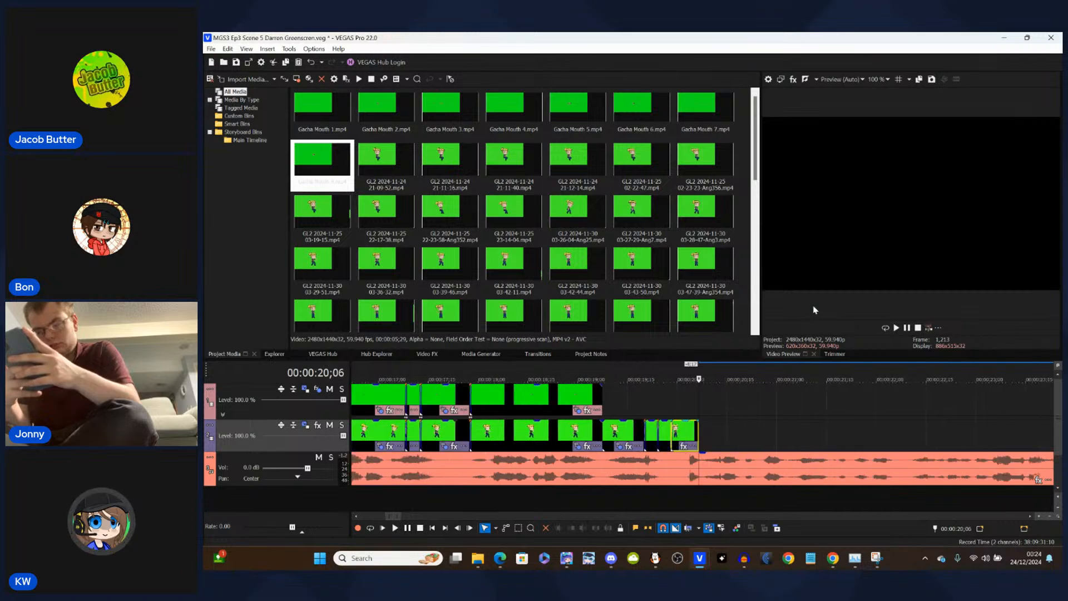
- Move the next character clip, starting around 00:01:53, back to 00:00:20;06 and overlap it slightly with the trimmed clip as a crossfade
key(Down)
key(Down)
key(Down)
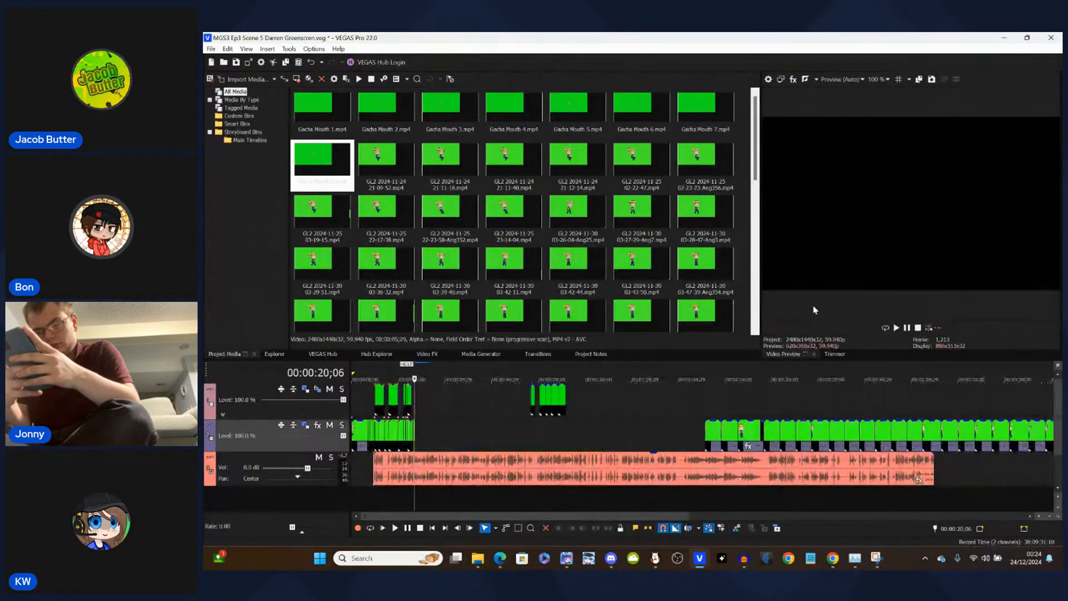
drag(711, 435, 423, 427)
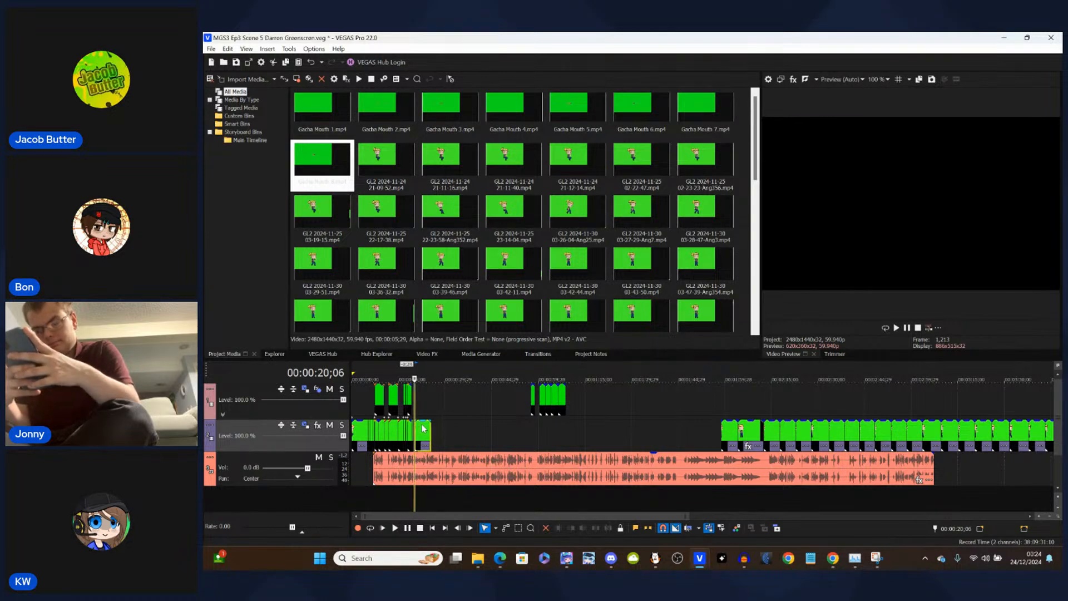
key(Up)
key(Up)
key(Up)
key(Up)
key(Up)
key(Up)
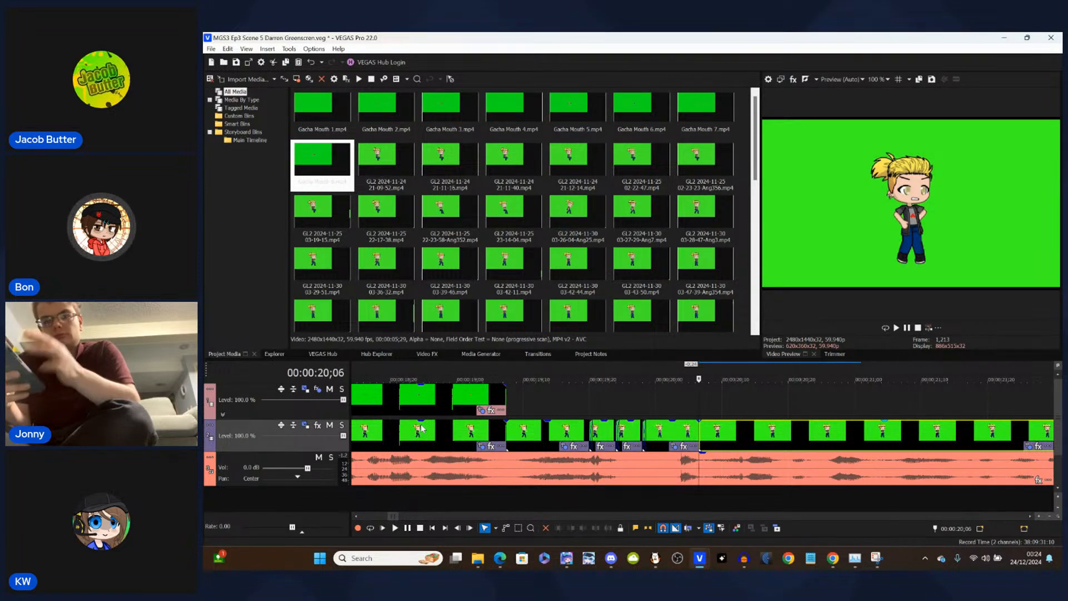
drag(718, 434, 714, 434)
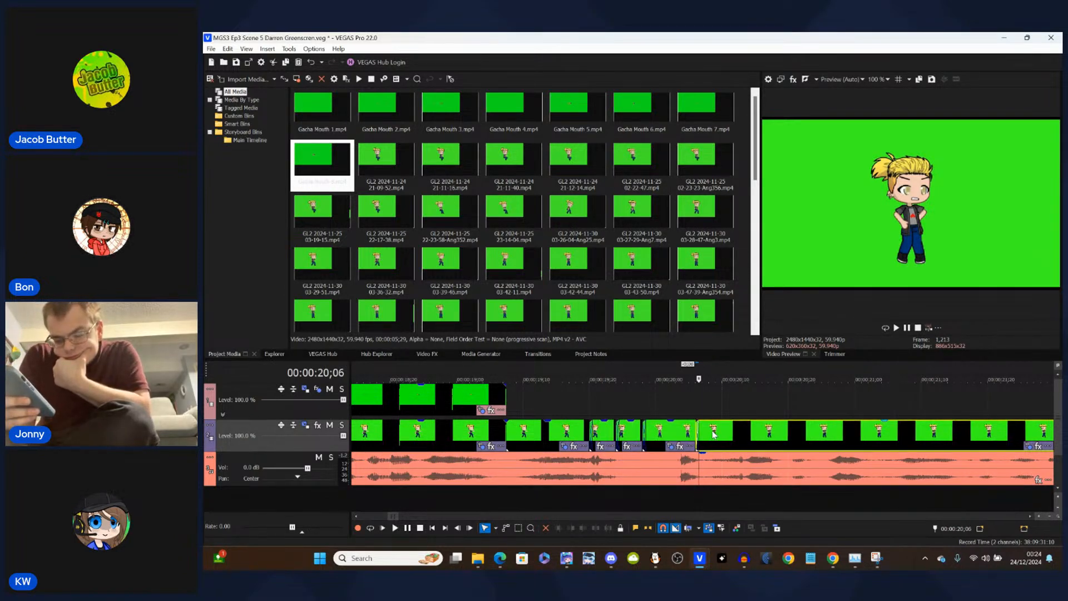
- Save the project and move the following character clip back to the end of the last placed clip, overlapping it as a crossfade
click(679, 408)
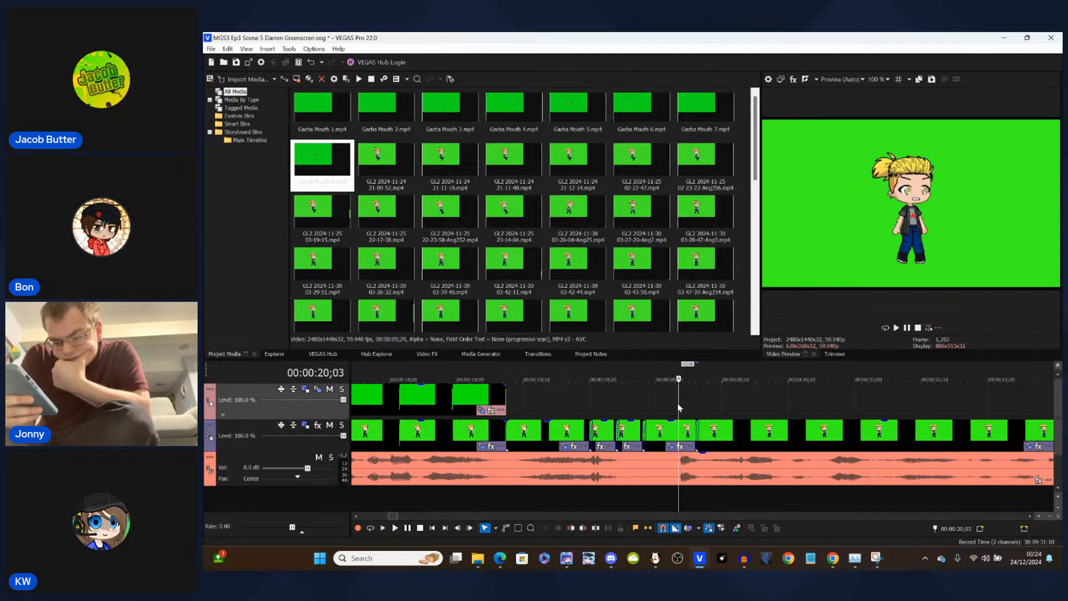
key(ctrl+s)
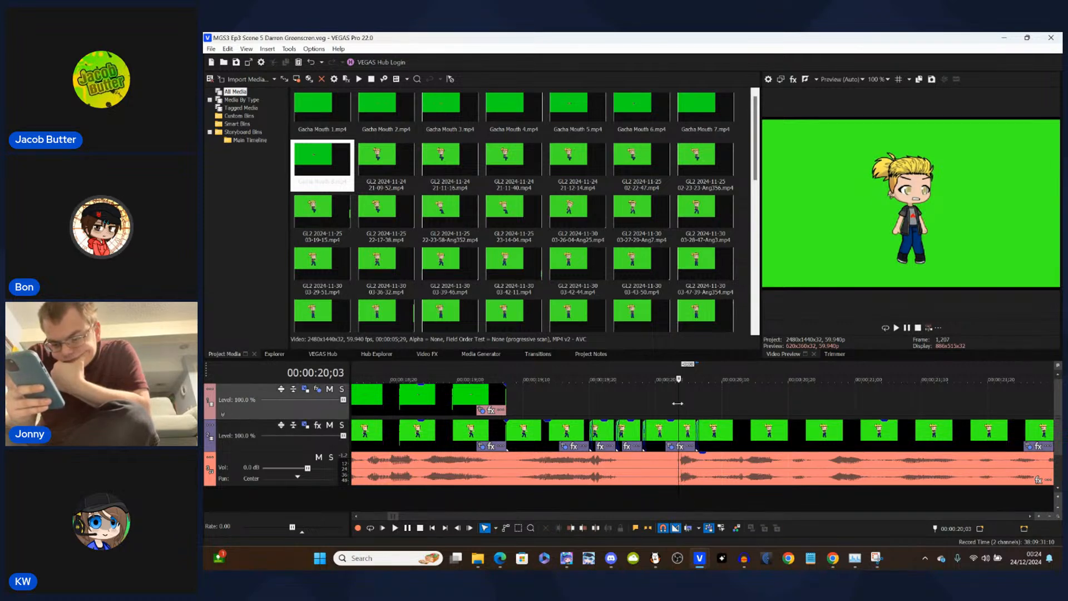
click(700, 406)
scroll(700, 405, down, 5)
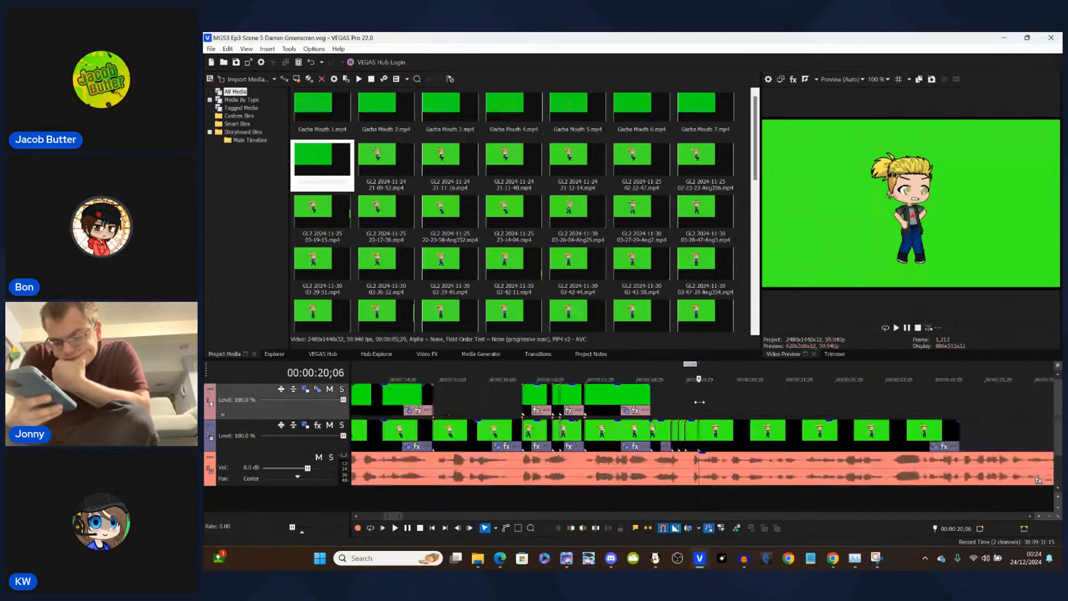
scroll(700, 401, down, 6)
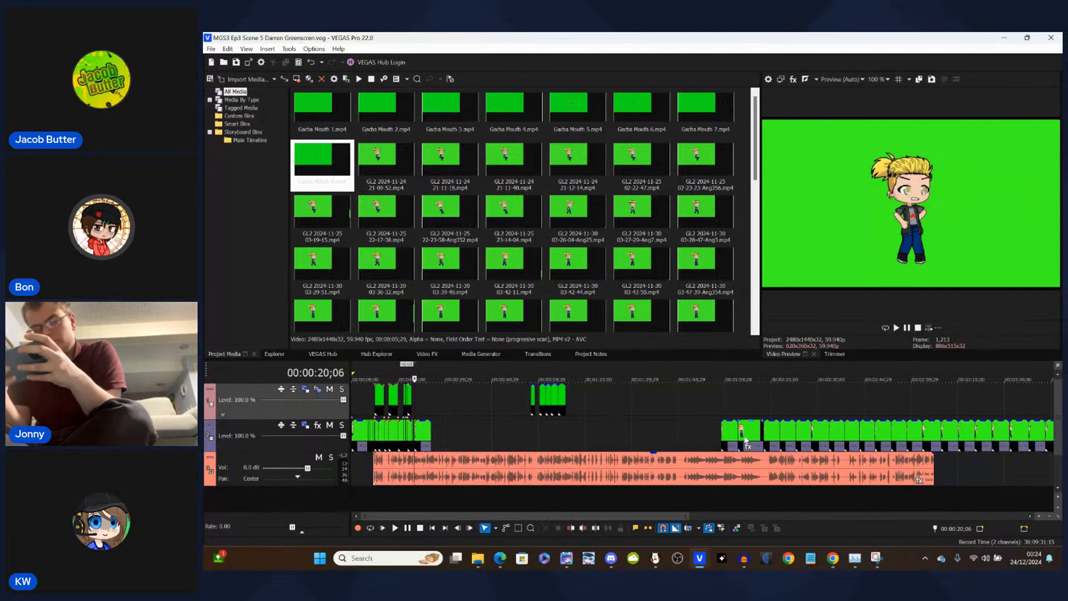
drag(731, 434, 438, 432)
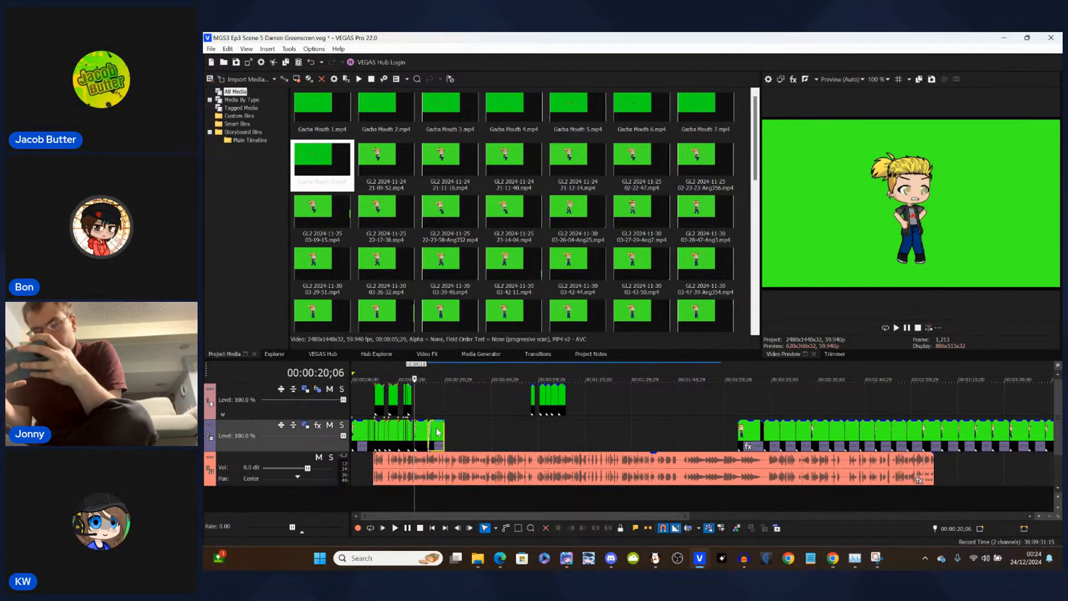
scroll(437, 432, up, 4)
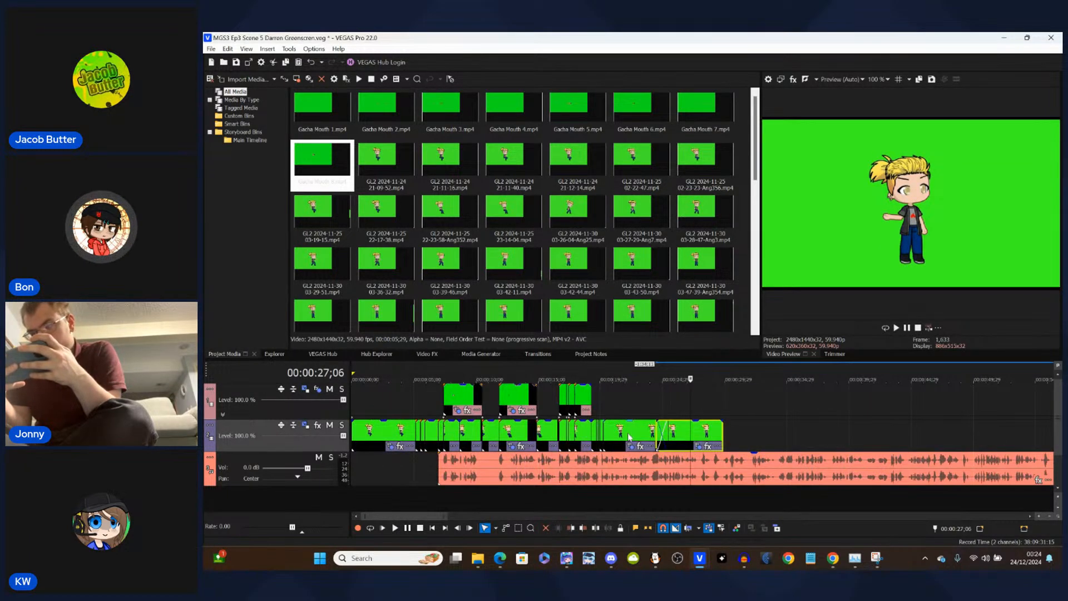
- Play back the retimed clips around 00:00:20;06, including a run from 00:00:19;14 to 00:00:24;18, to check the timing against the audio
click(610, 437)
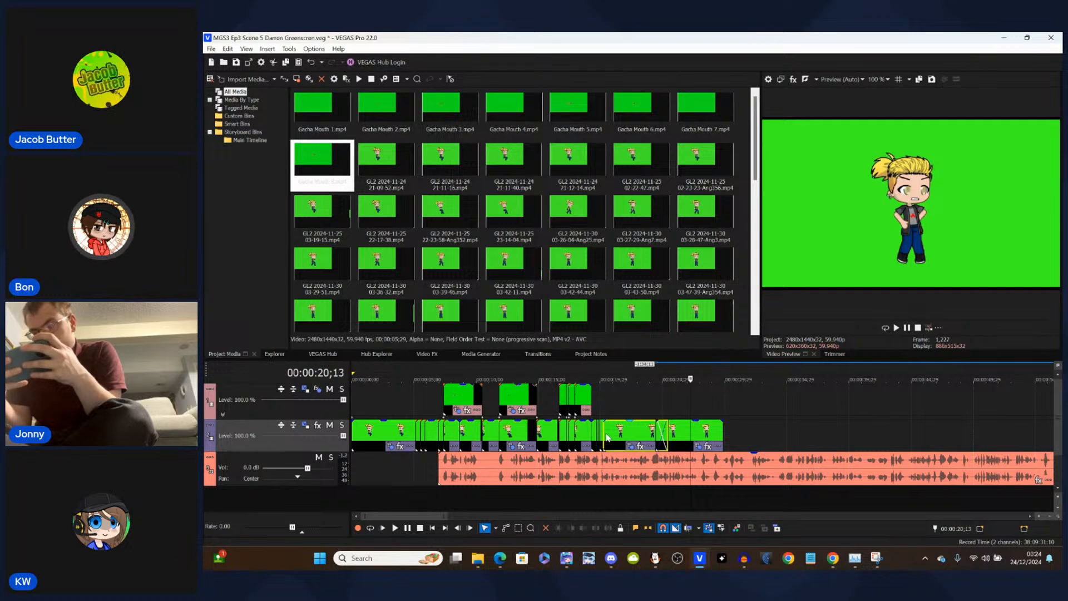
scroll(607, 438, up, 2)
click(686, 402)
scroll(685, 403, up, 3)
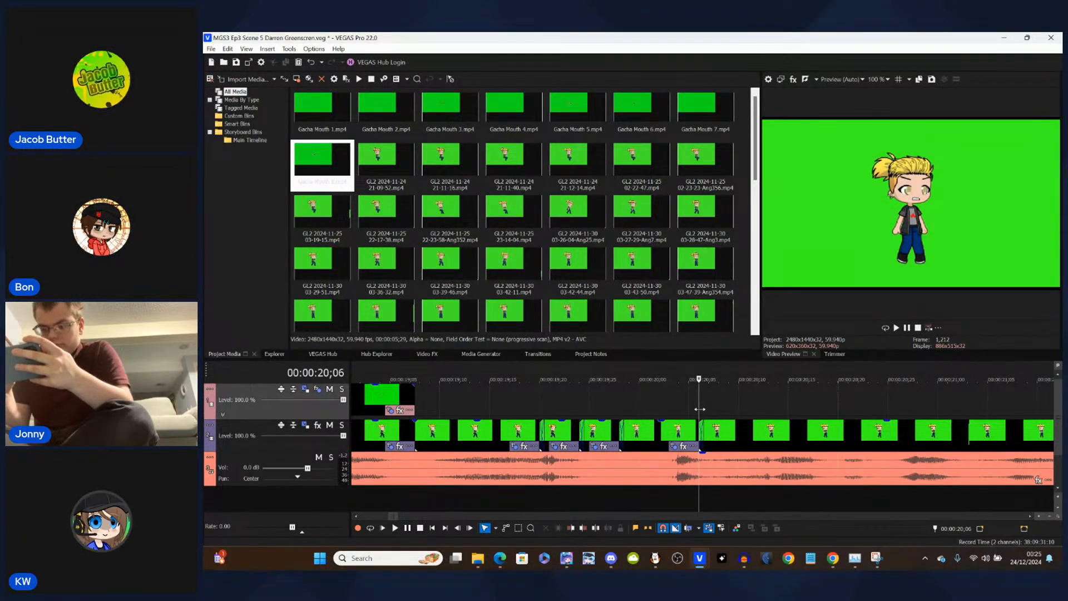
click(686, 401)
key(space)
key(space)
scroll(607, 394, down, 3)
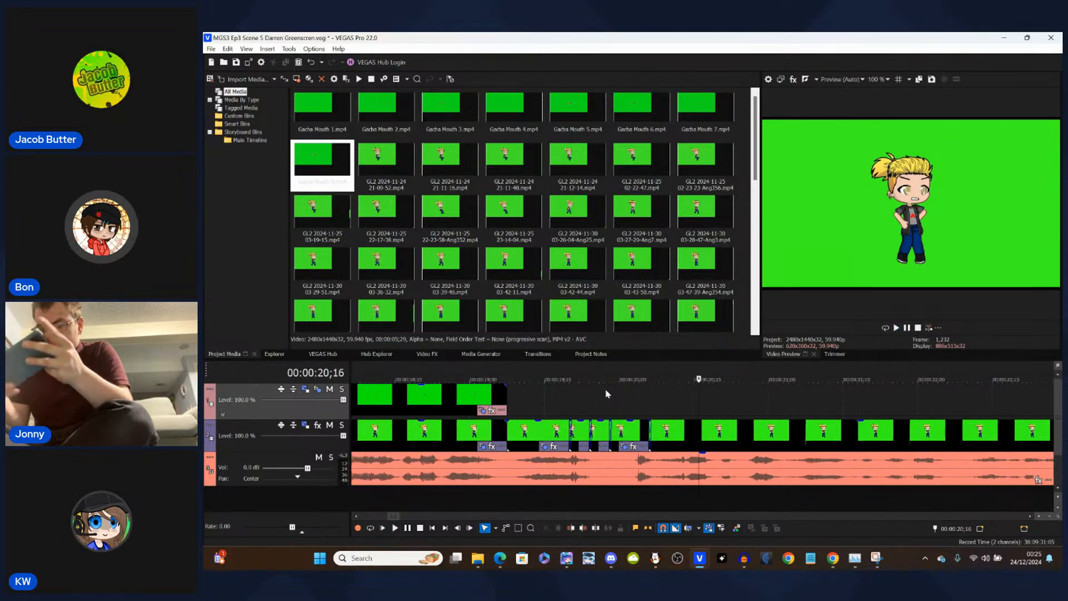
click(592, 399)
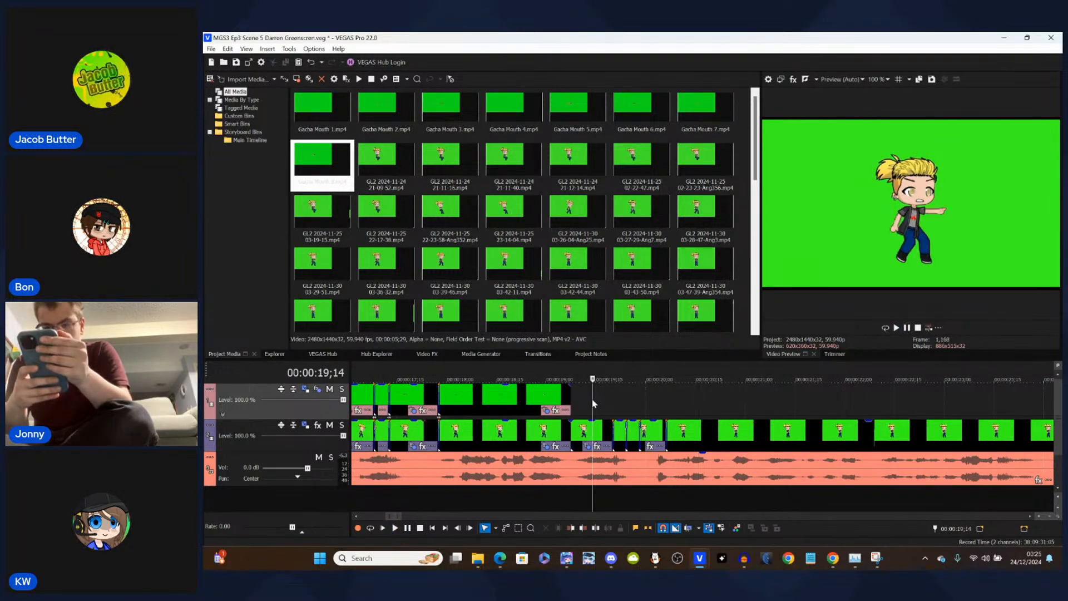
key(space)
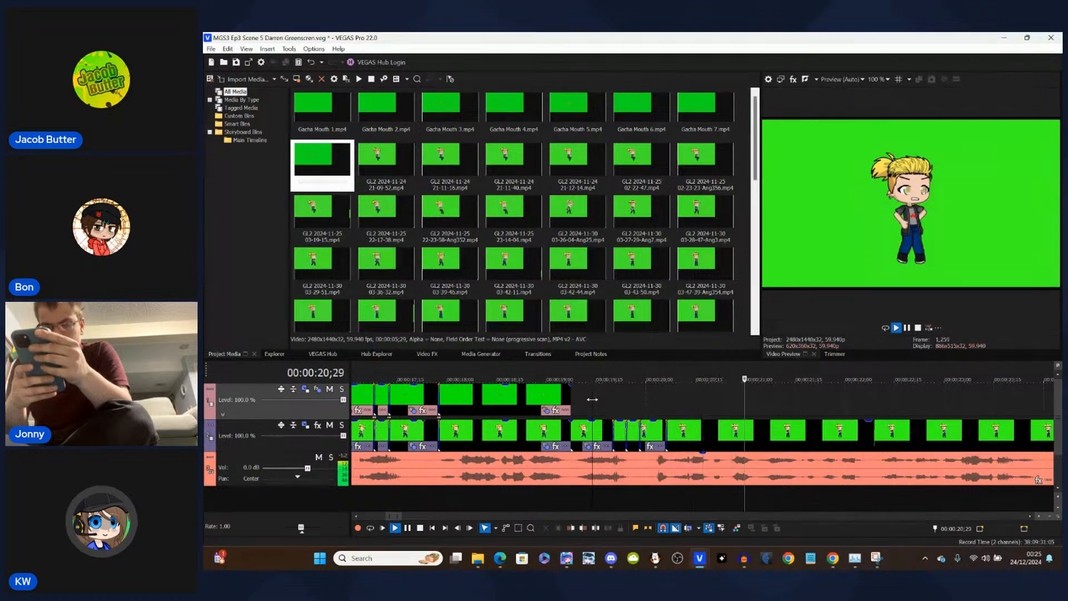
scroll(592, 399, down, 2)
key(Return)
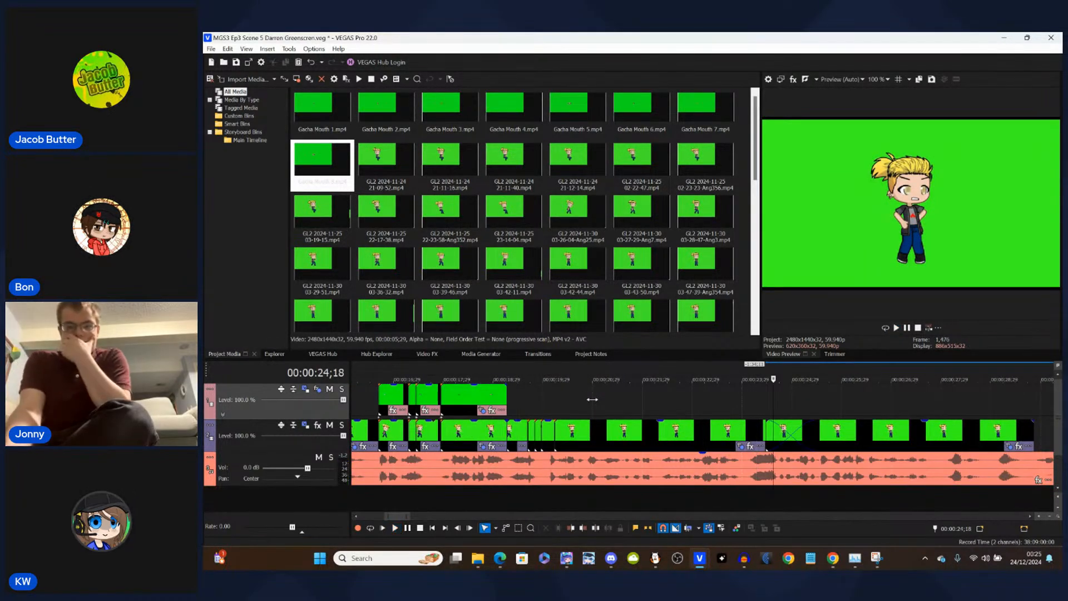
- Trim the end of the clip starting at 00:00:20;06 to 00:00:24;02 and move the following character clip back to meet it
click(749, 432)
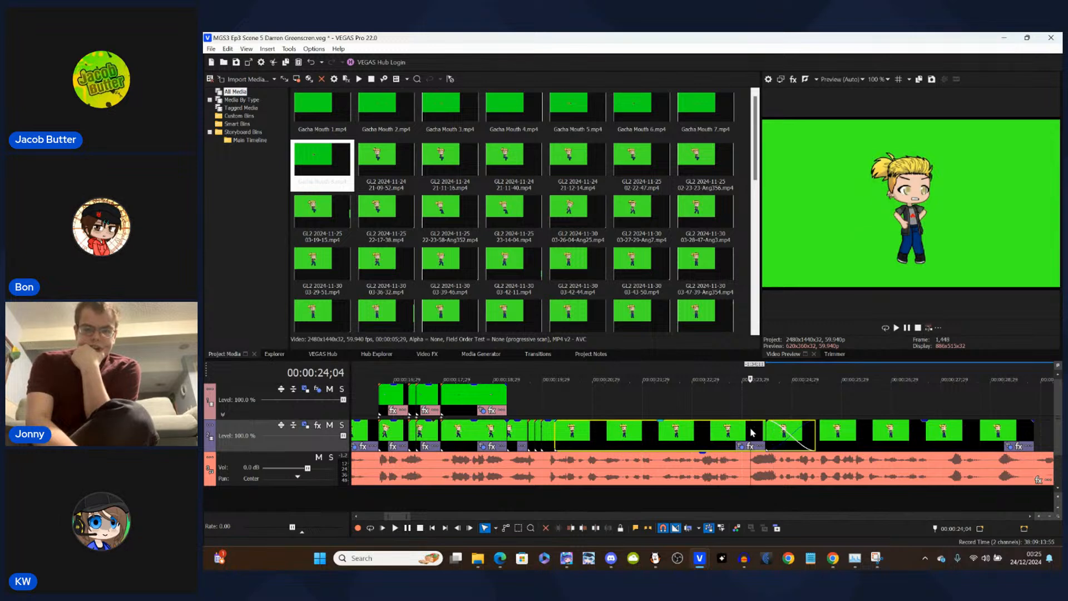
click(750, 428)
drag(814, 434, 747, 432)
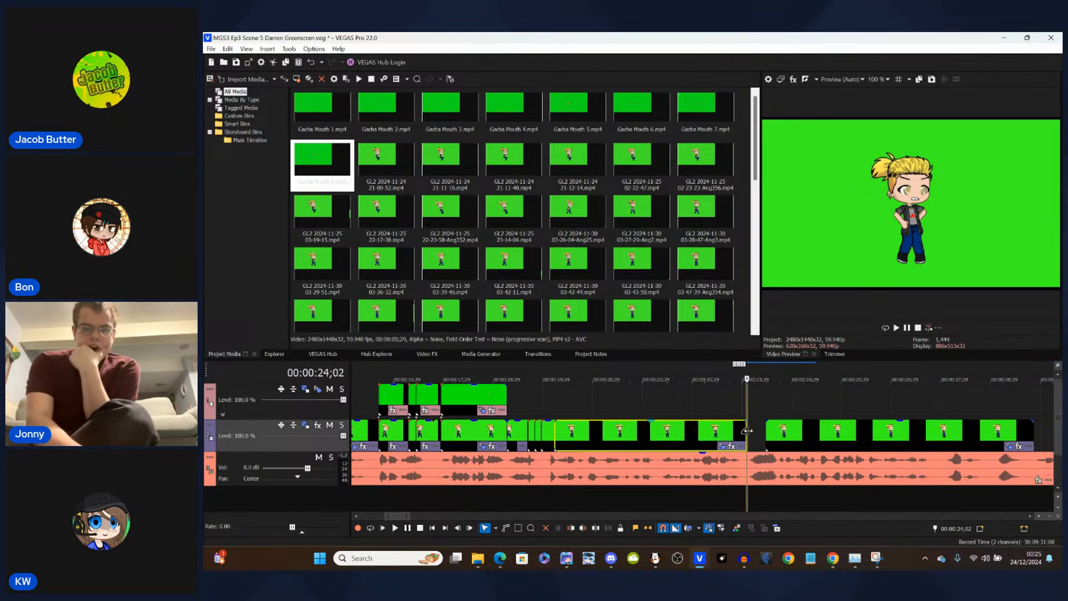
click(778, 436)
drag(778, 437, 771, 441)
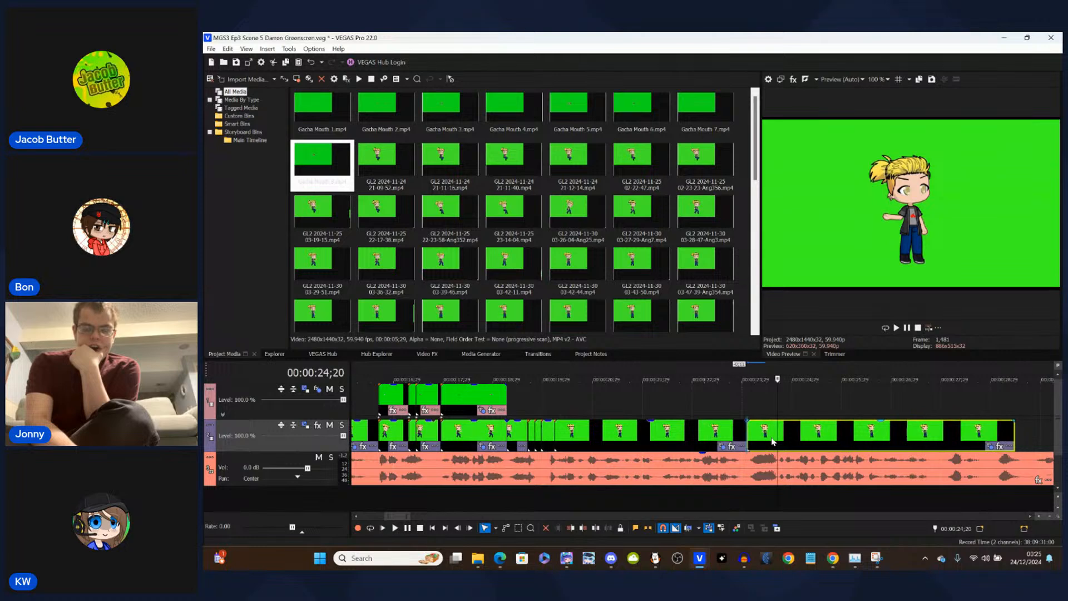
- Extend the trimmed clip's end slightly past 00:00:24;02 so it overlaps the following clip as a short crossfade
click(747, 435)
scroll(746, 435, up, 4)
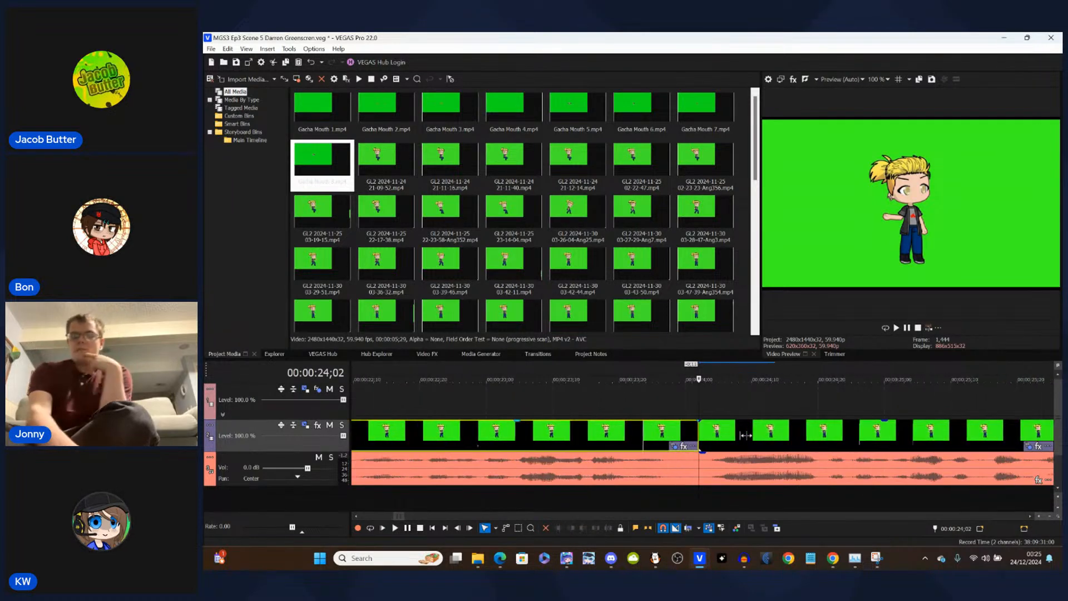
drag(698, 432, 701, 432)
click(701, 433)
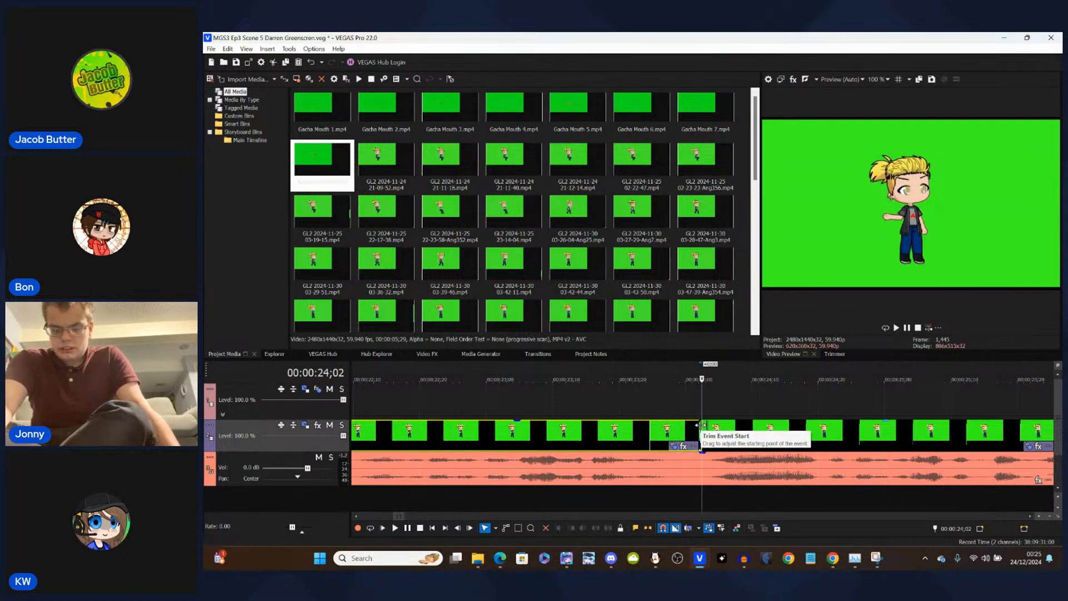
- Play back the crossfade into the character clip from 00:00:24;02 to check it against the audio
click(697, 427)
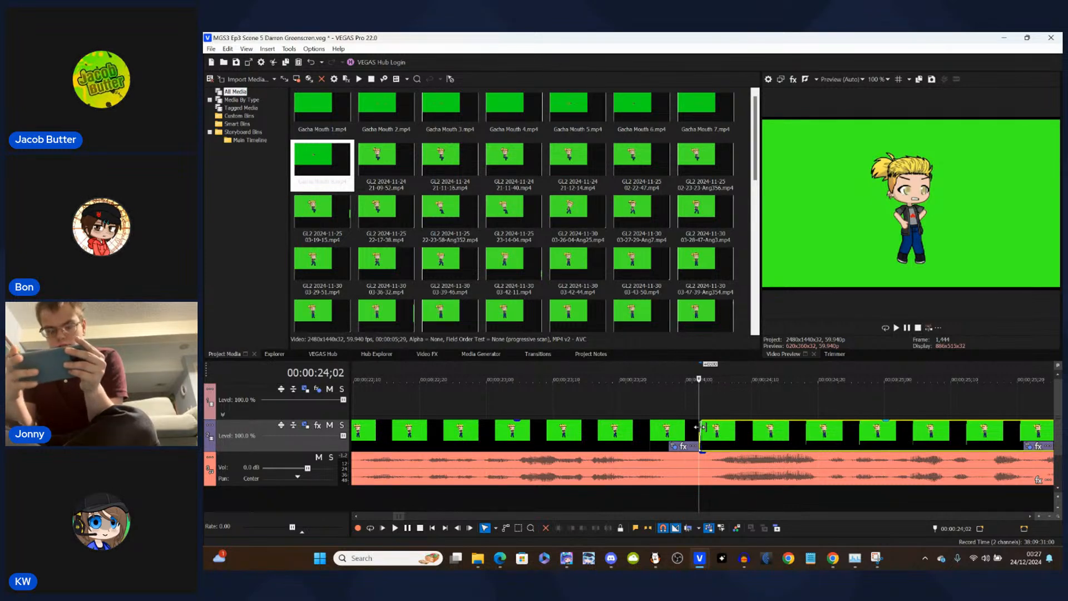
key(Return)
key(Return)
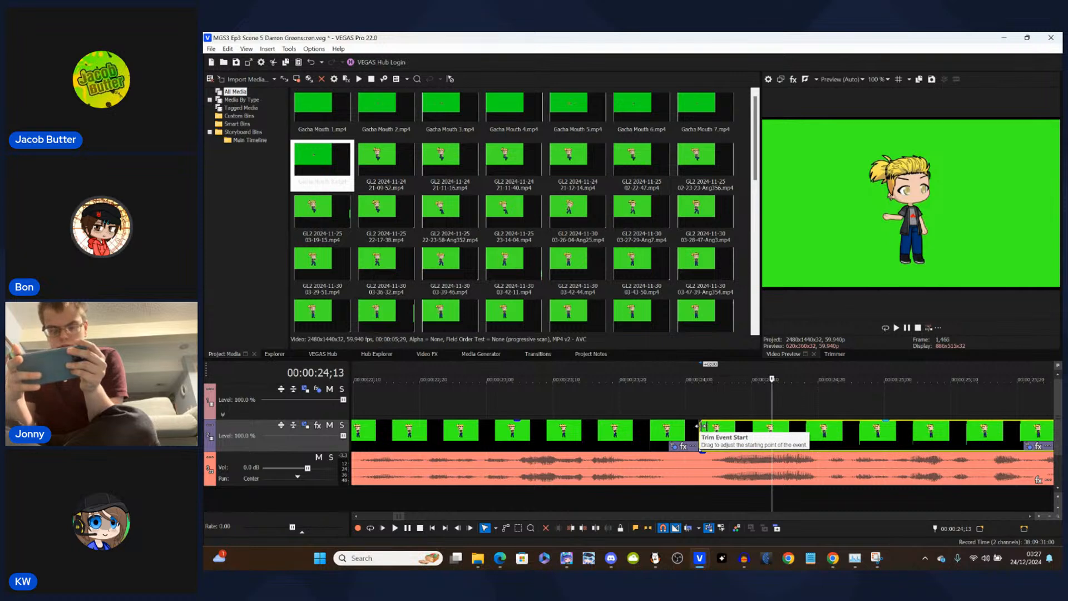
click(699, 409)
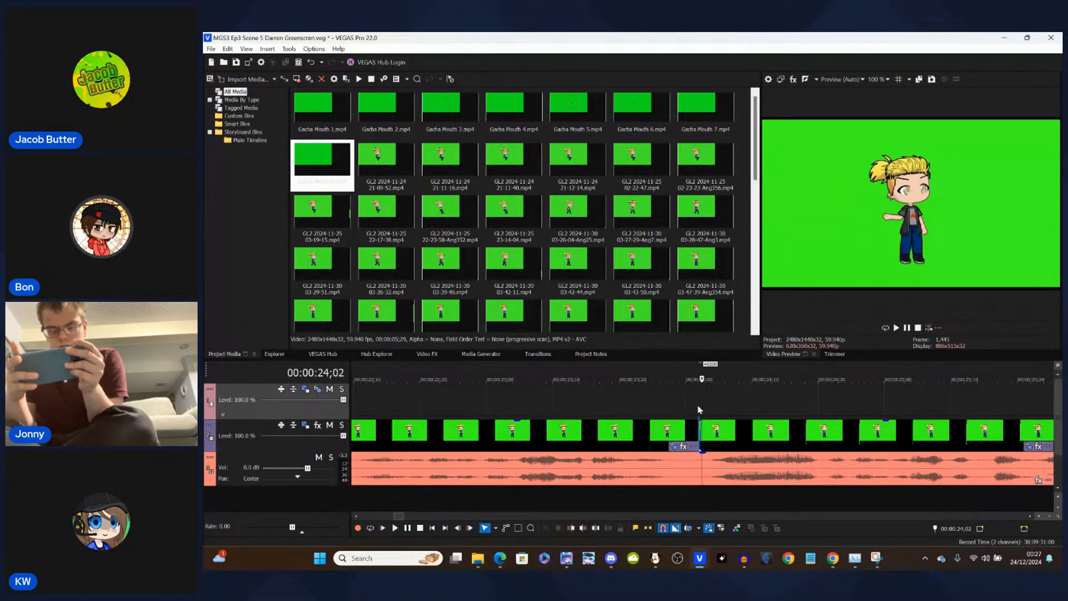
scroll(700, 409, down, 8)
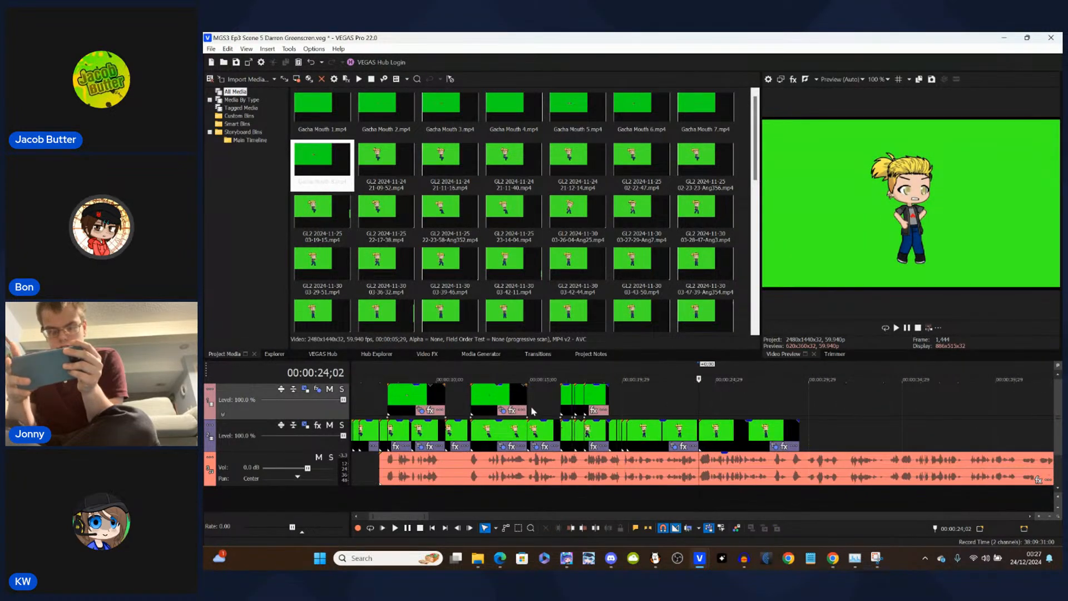
- Copy the mouth overlay around 00:00:08;11 and paste it onto the overlay track at 00:00:24;08
click(495, 406)
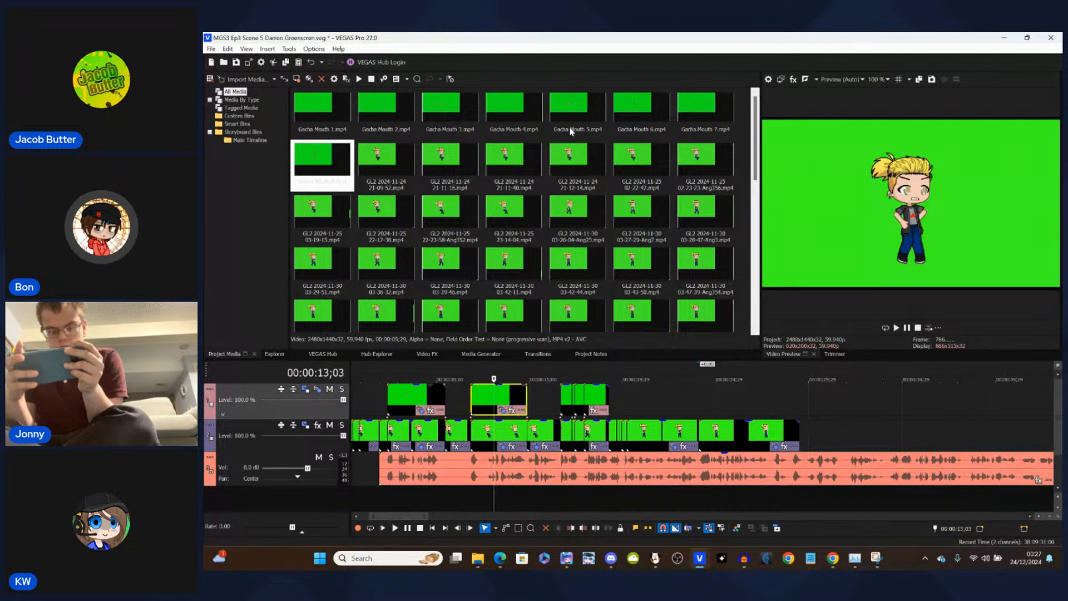
click(629, 132)
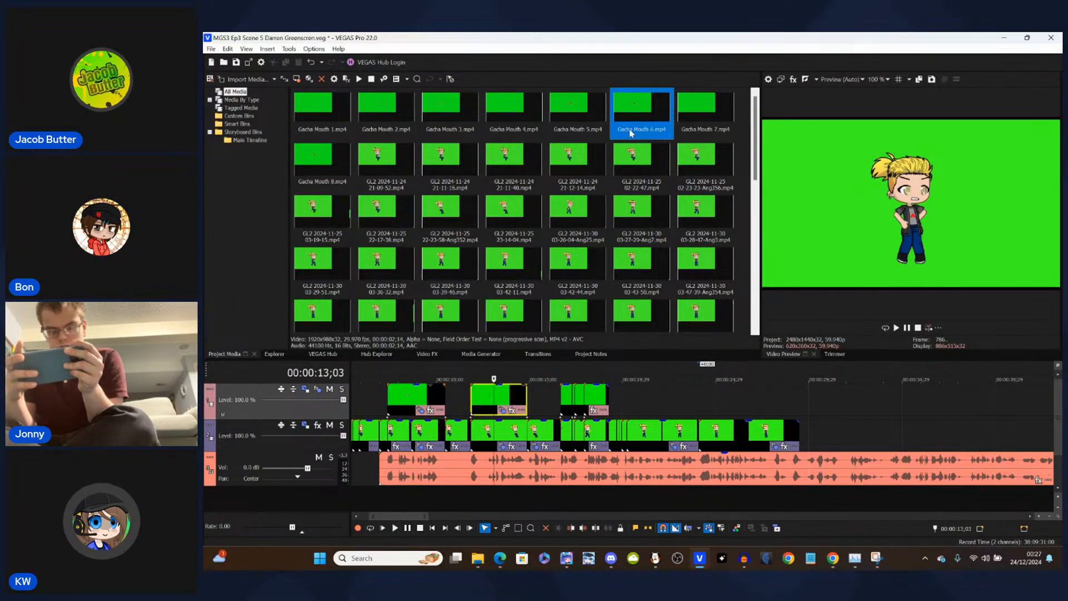
click(514, 401)
click(410, 404)
scroll(411, 404, up, 2)
key(Left)
key(Left)
key(Left)
key(Left)
key(Left)
key(Left)
key(Left)
key(Left)
key(Left)
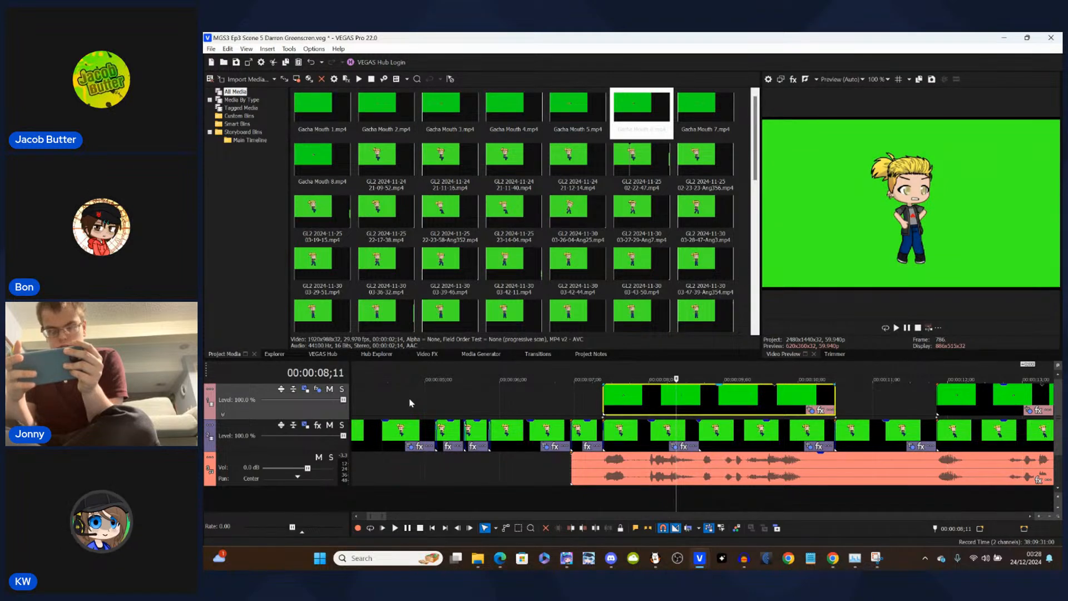
scroll(411, 403, down, 3)
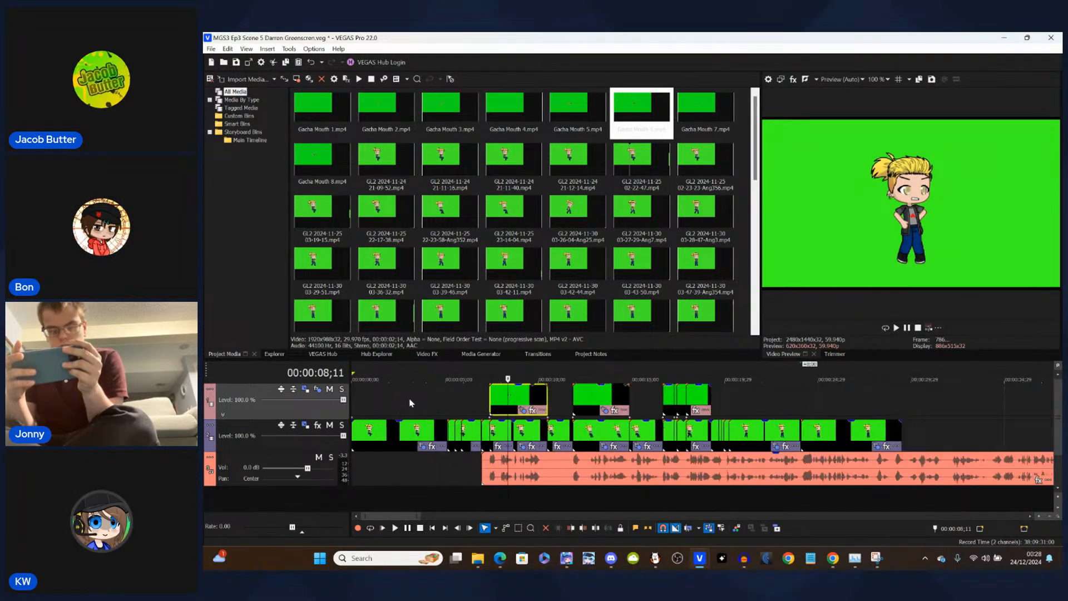
click(654, 401)
scroll(653, 401, up, 3)
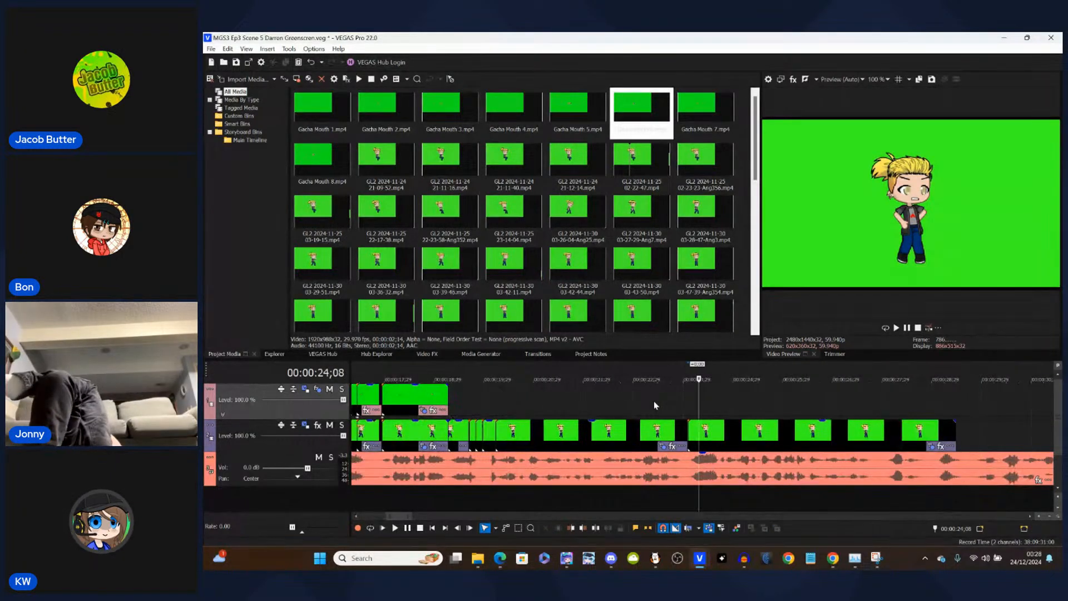
key(ctrl+v)
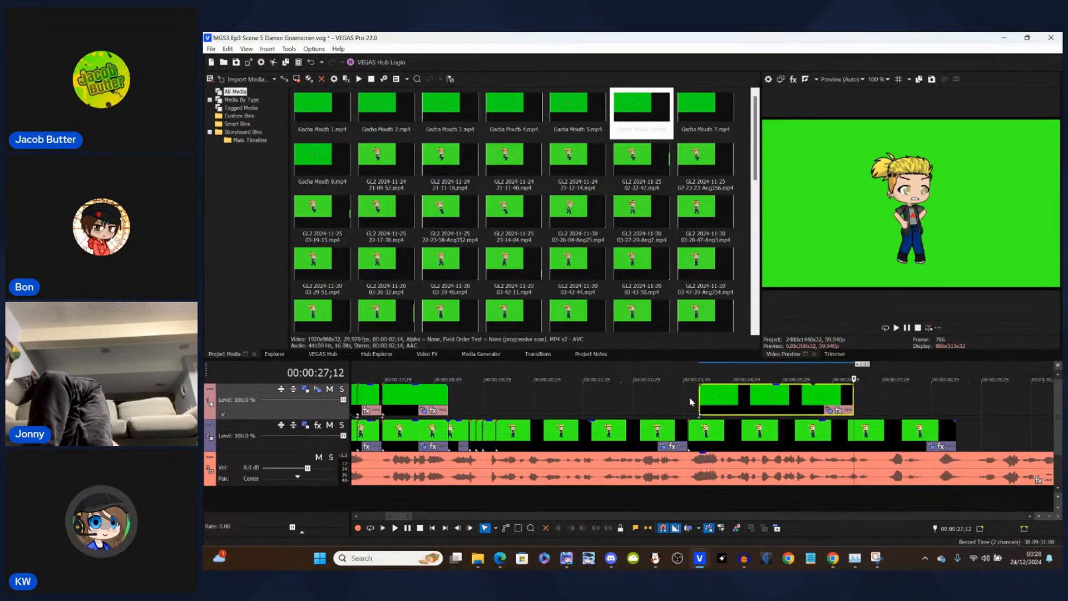
- Add a track motion position keyframe to the mouth overlay track at 00:00:19;07, where the preceding overlay ends
click(443, 397)
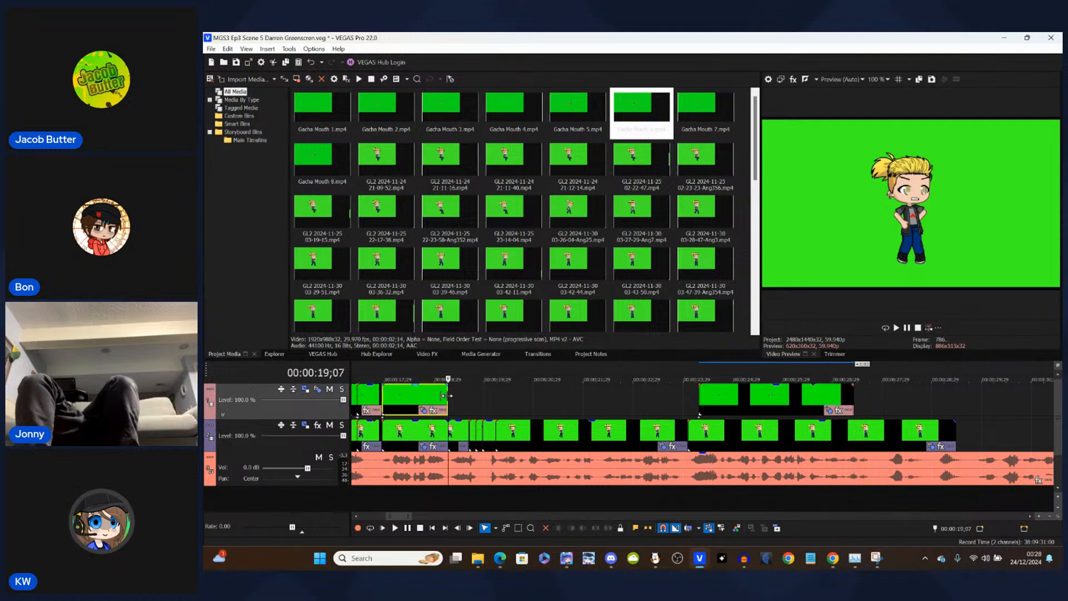
click(306, 390)
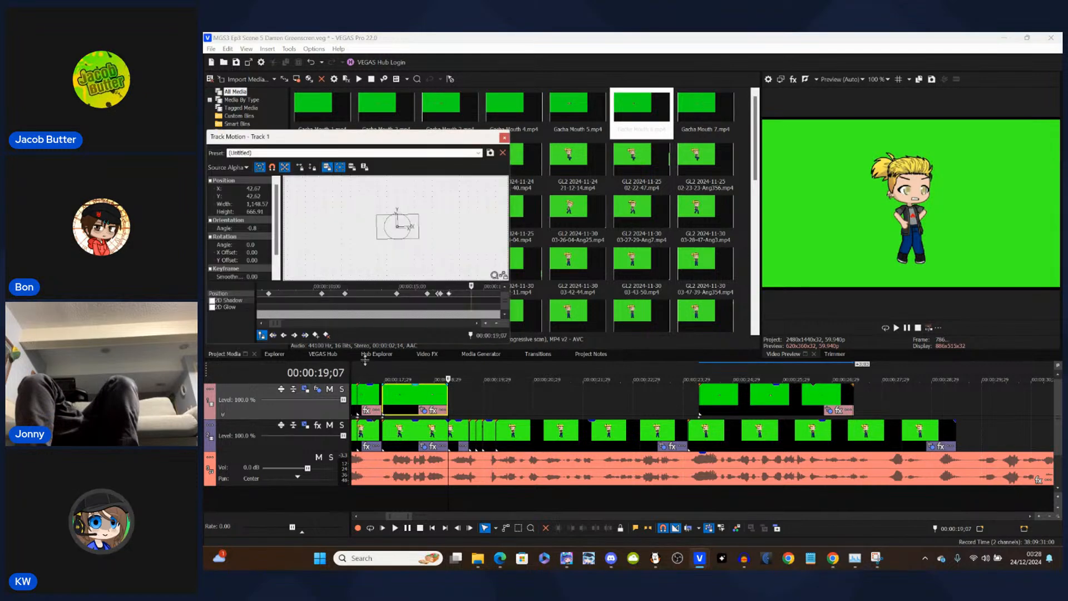
click(316, 334)
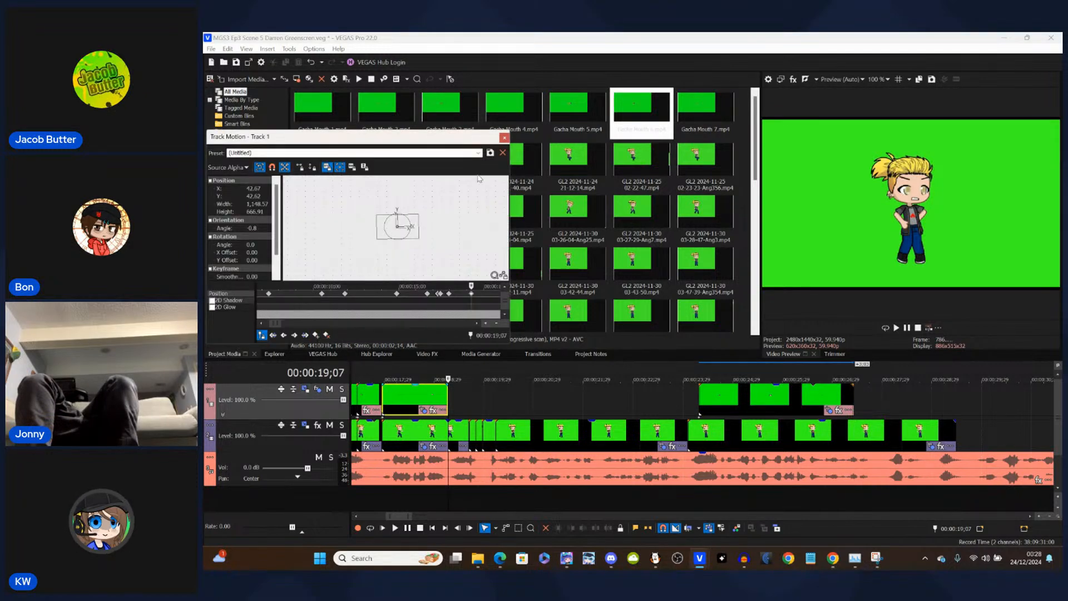
click(503, 139)
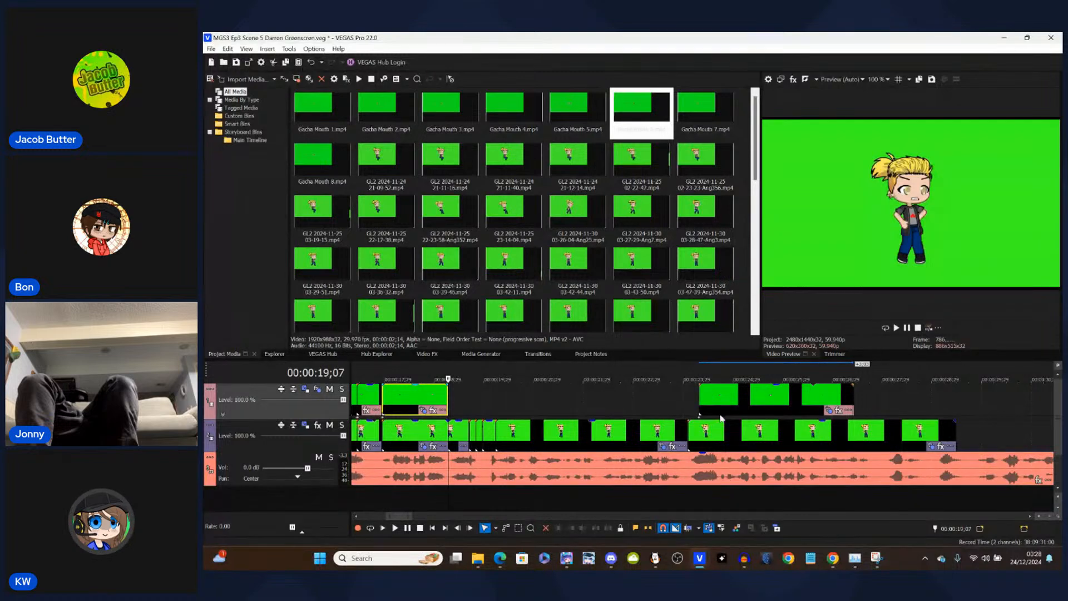
- Move the pasted mouth overlay back so it starts with the character clip at 00:00:24;02, and check the frames around its start
drag(720, 401, 709, 402)
click(688, 399)
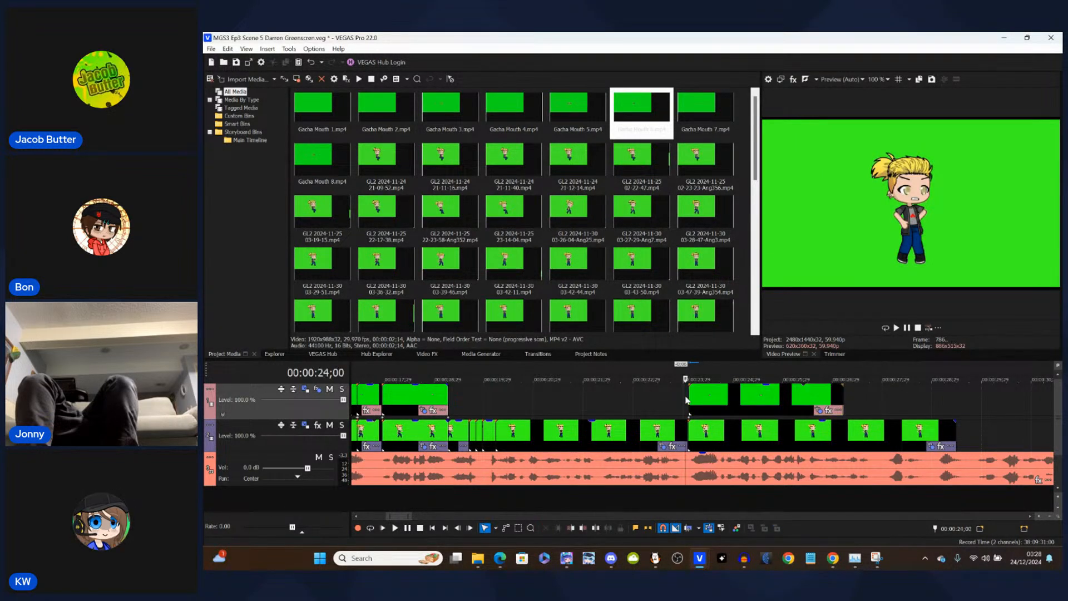
scroll(688, 401, up, 4)
scroll(687, 400, up, 2)
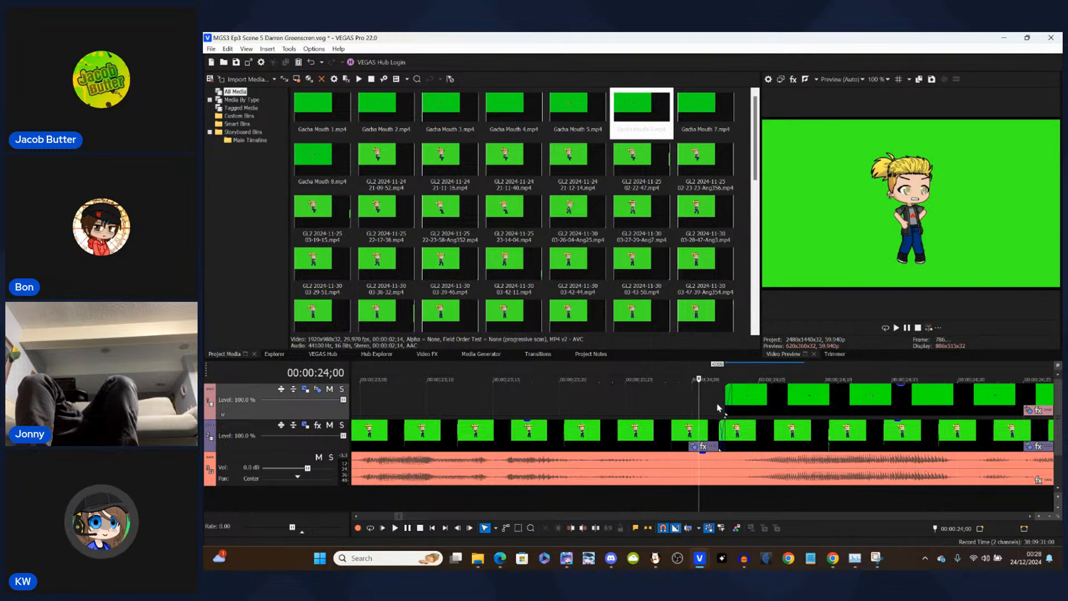
click(750, 402)
drag(749, 402, 743, 402)
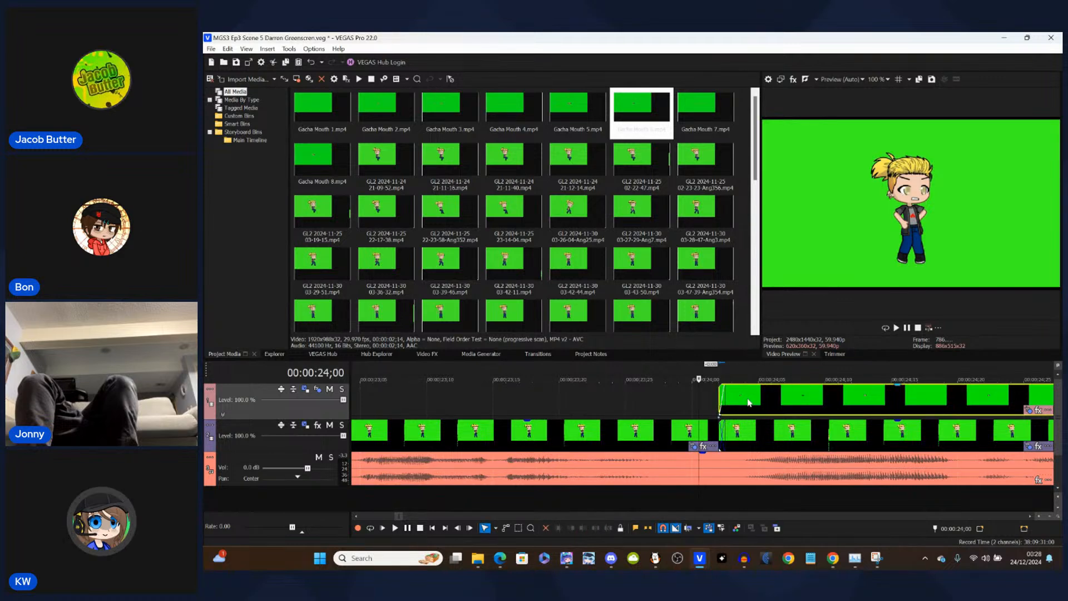
click(718, 392)
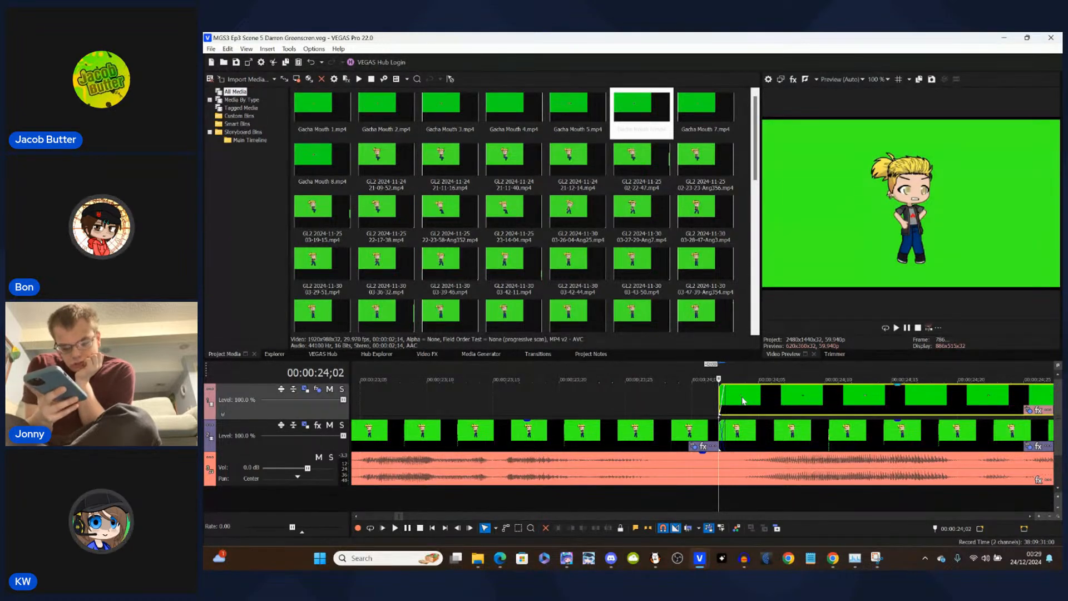
click(744, 401)
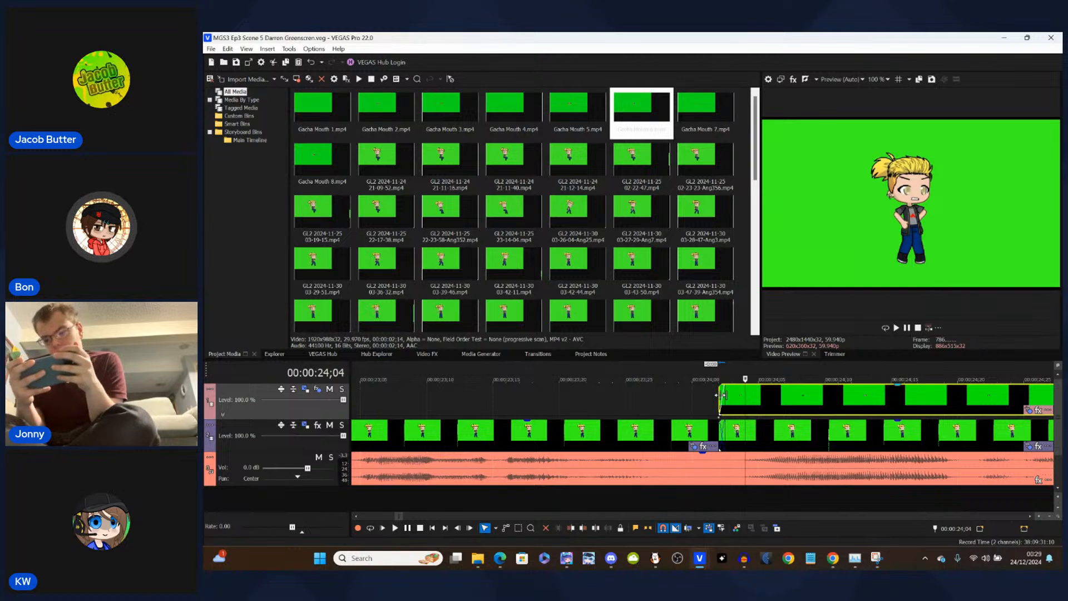
click(732, 401)
click(739, 401)
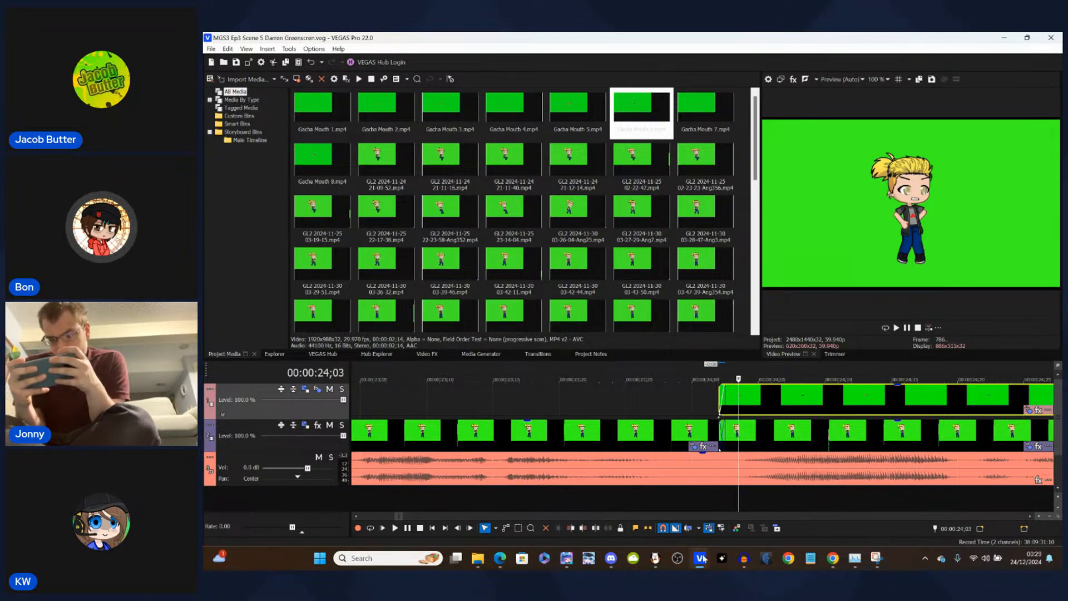
- Close the second, untitled VEGAS Pro project without saving it, dismissing the missing-file dialog
mouse_move(704, 559)
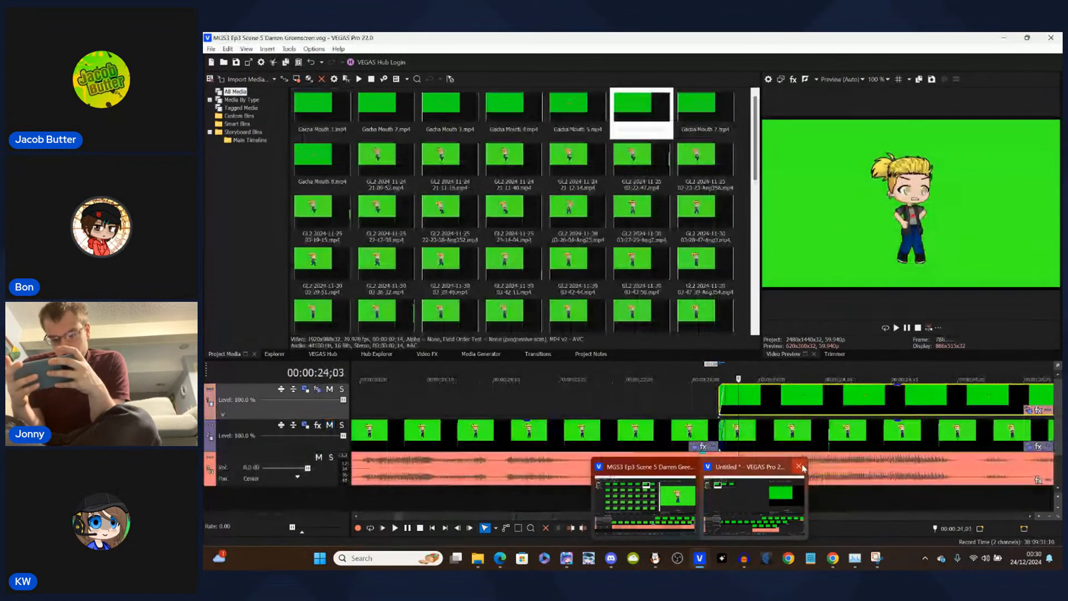
click(799, 466)
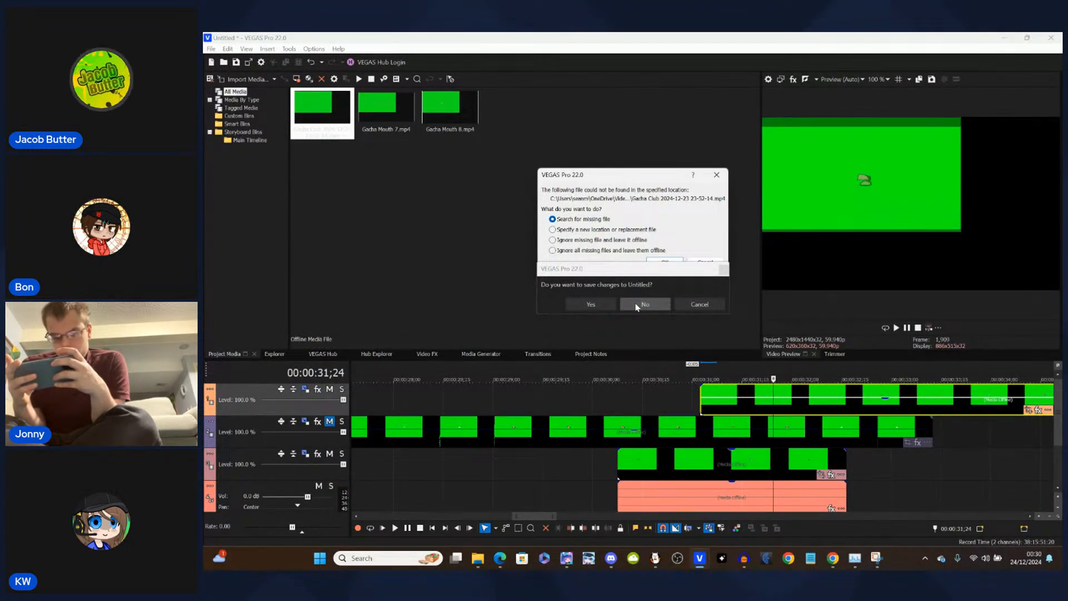
click(669, 262)
click(723, 245)
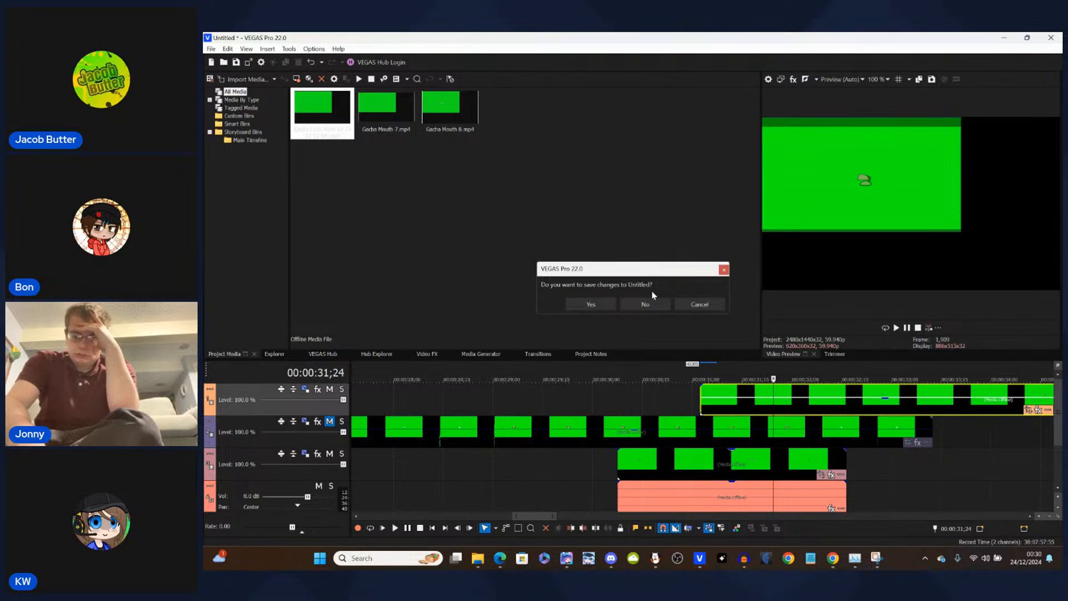
click(640, 305)
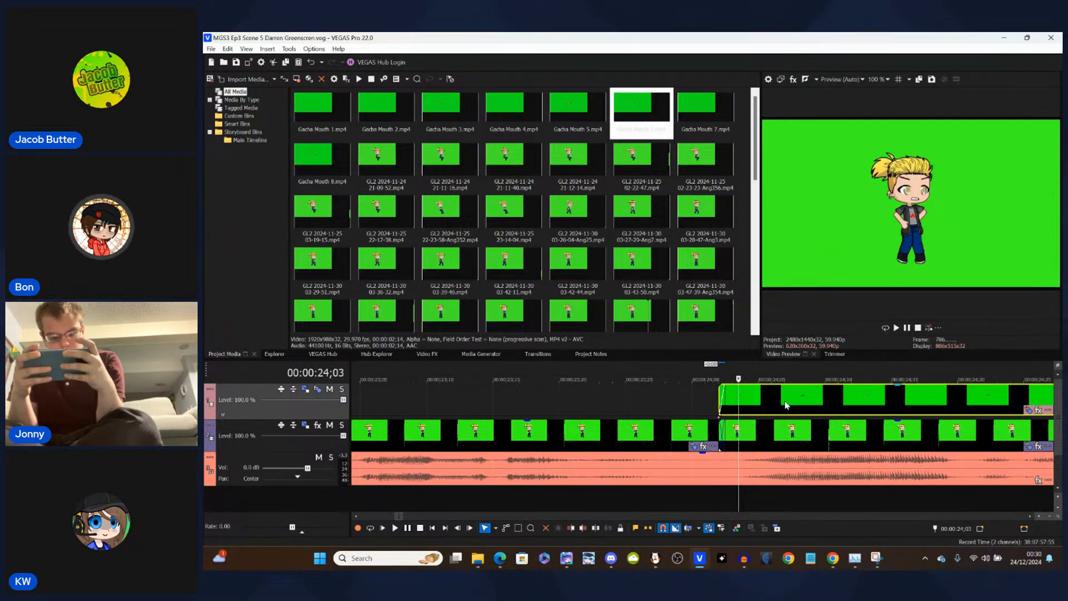
- Switch to the StreamYard studio in Chrome and stop sharing the screen
mouse_move(834, 562)
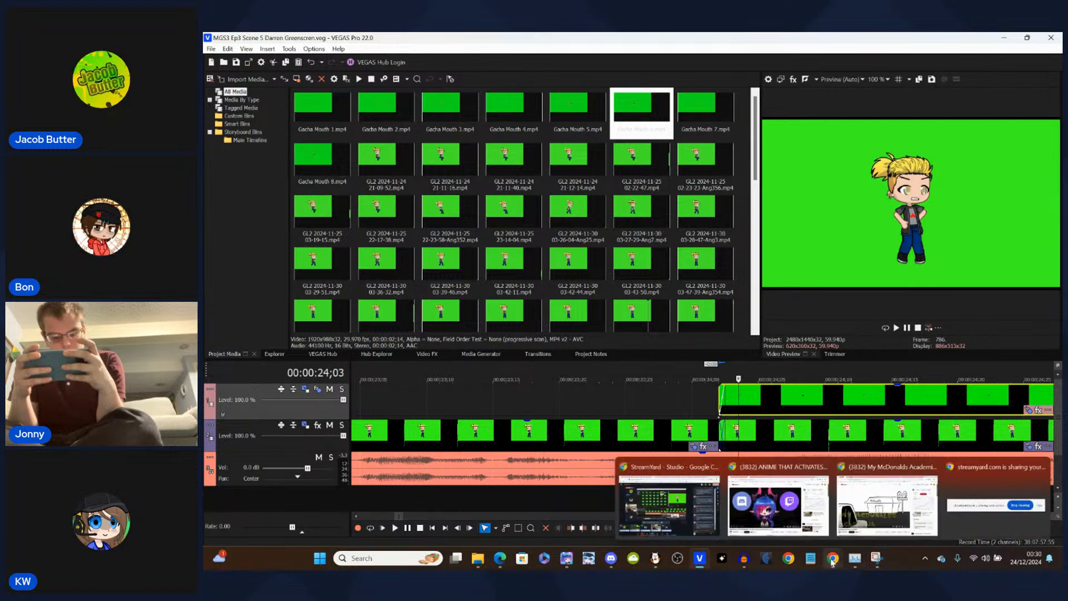
click(675, 503)
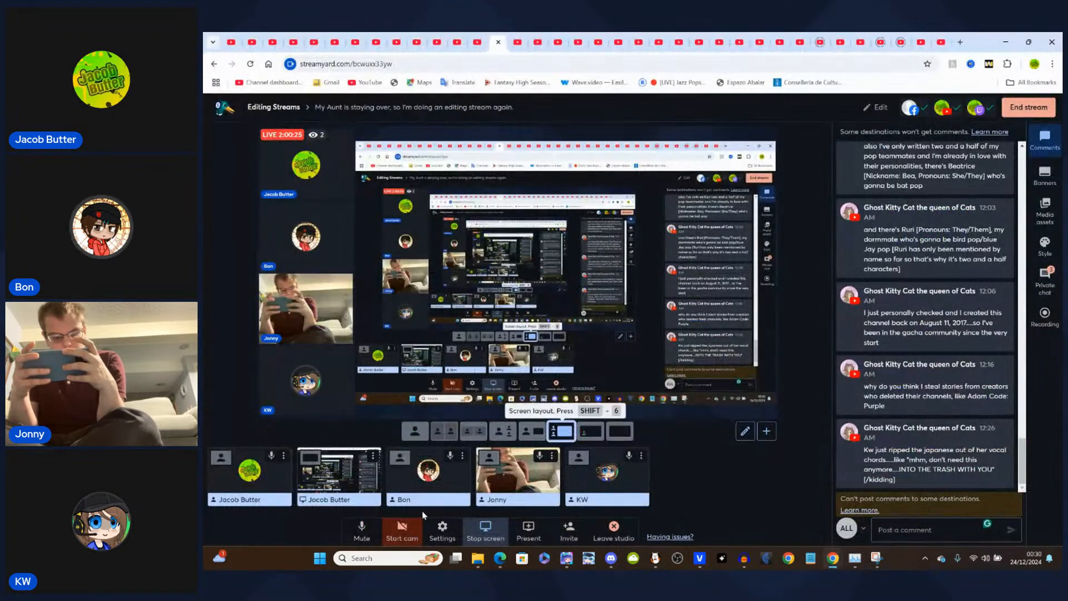
click(484, 534)
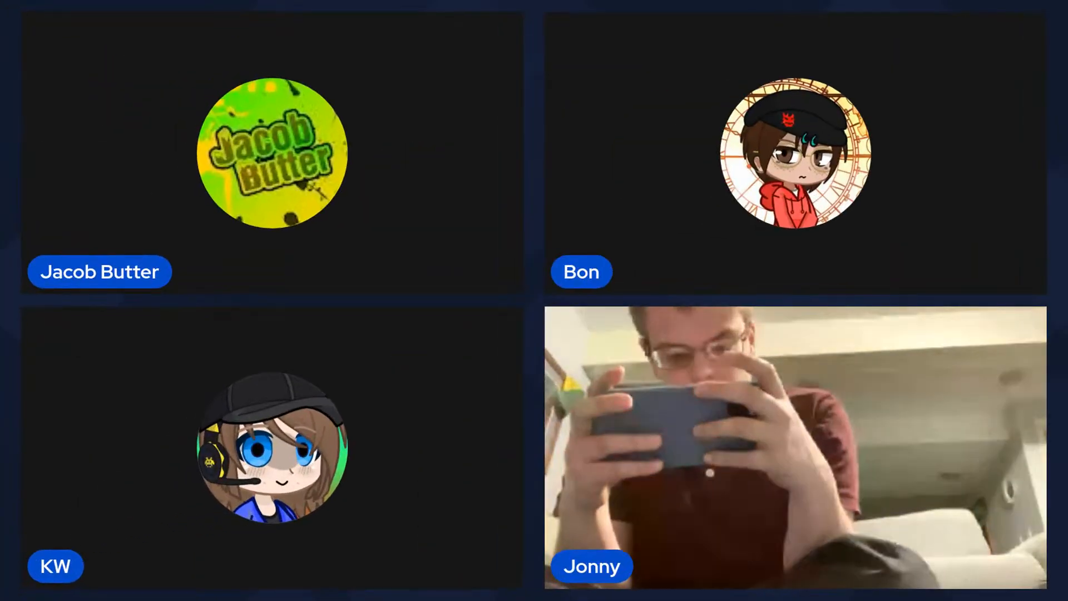
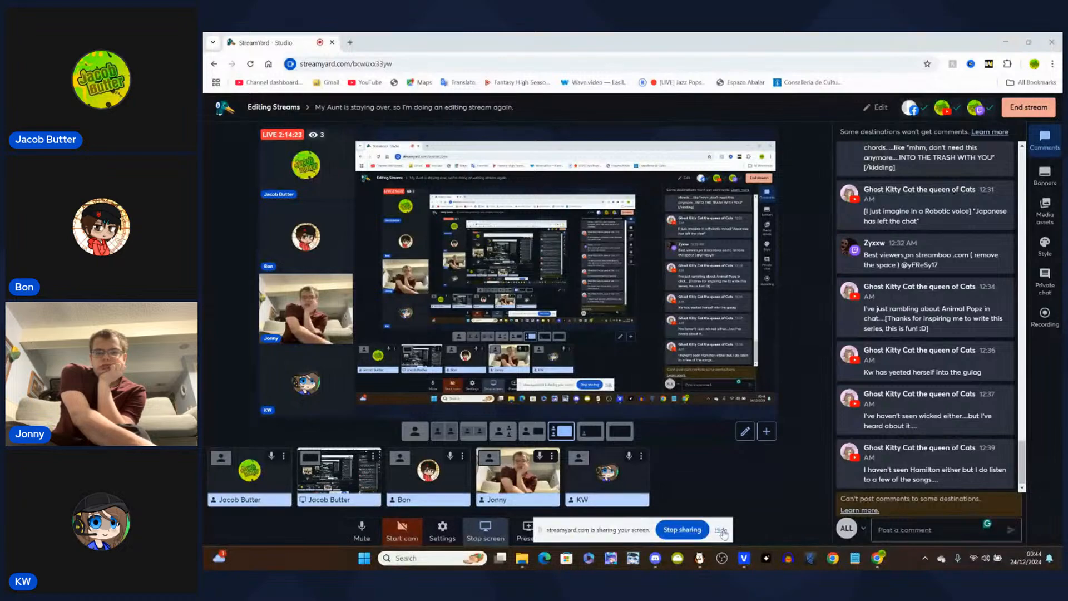
- Hide the screen-sharing notice and try to switch back to the VEGAS Pro project window
click(723, 532)
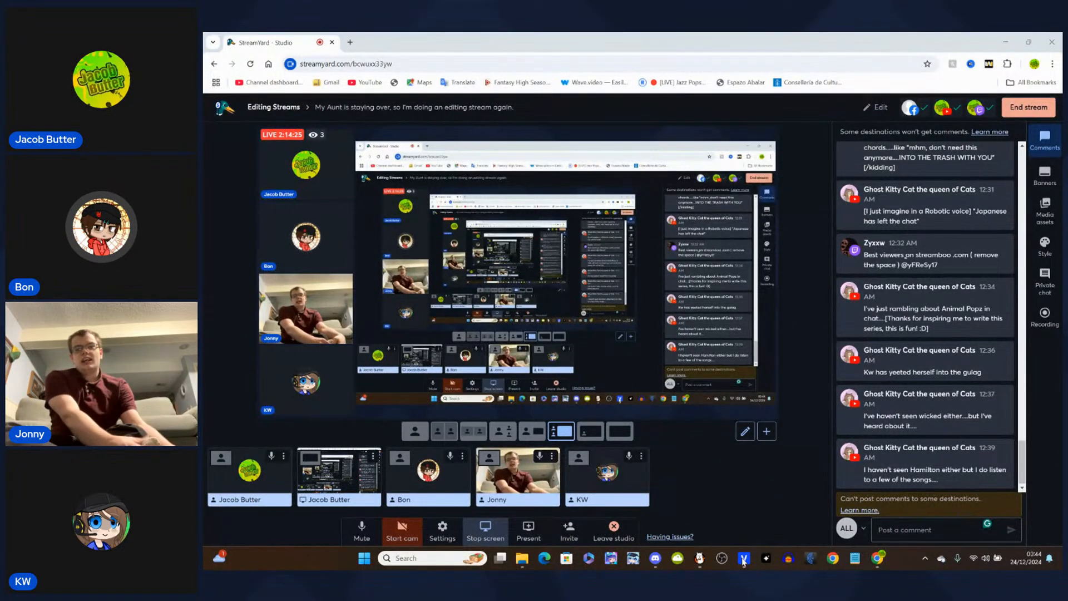
mouse_move(745, 557)
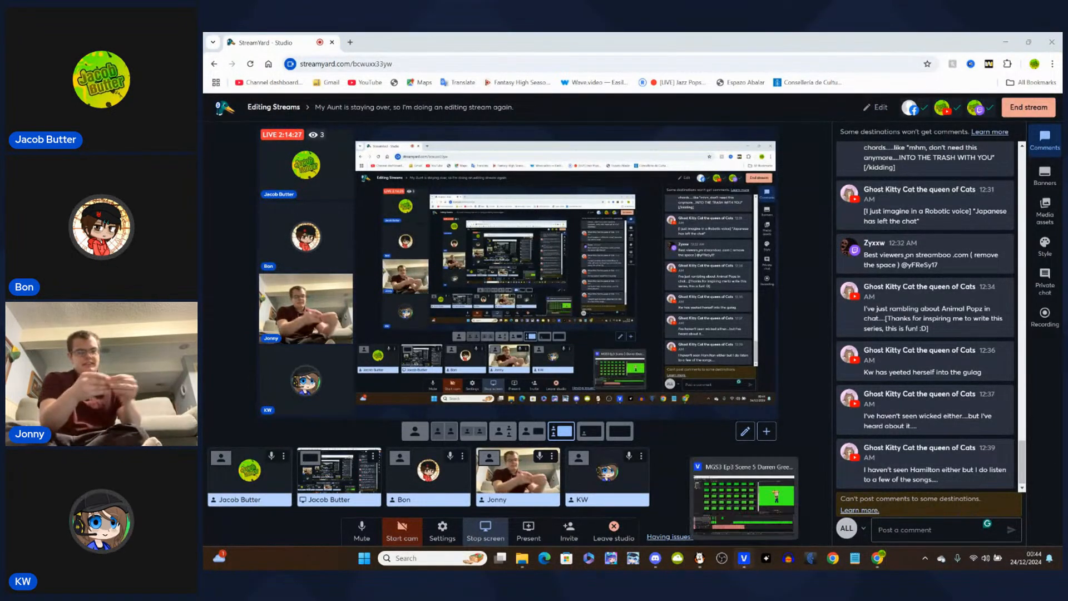
click(748, 517)
click(744, 558)
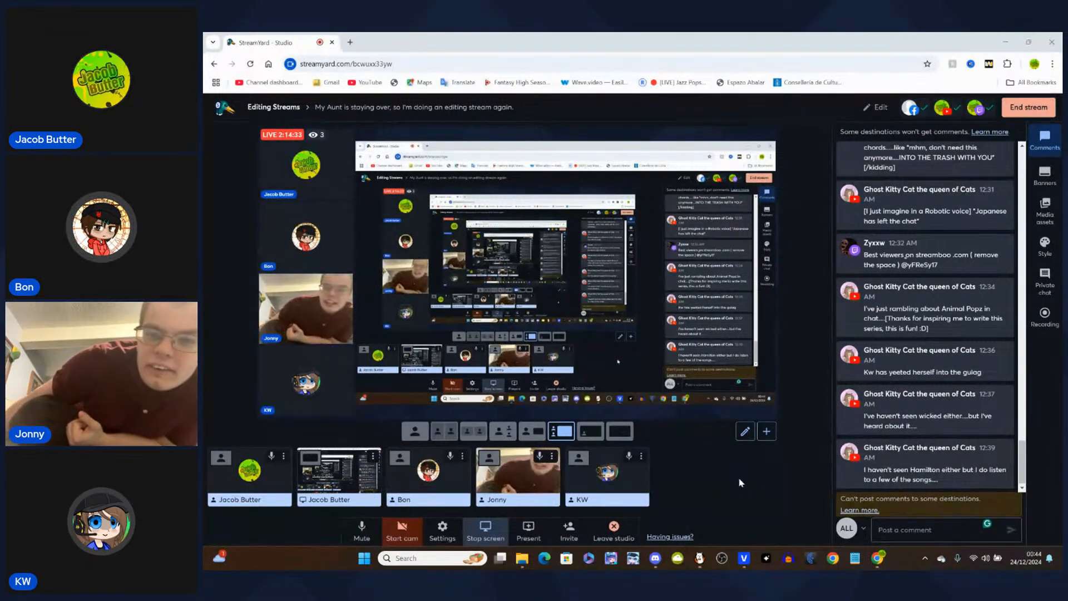
mouse_move(742, 562)
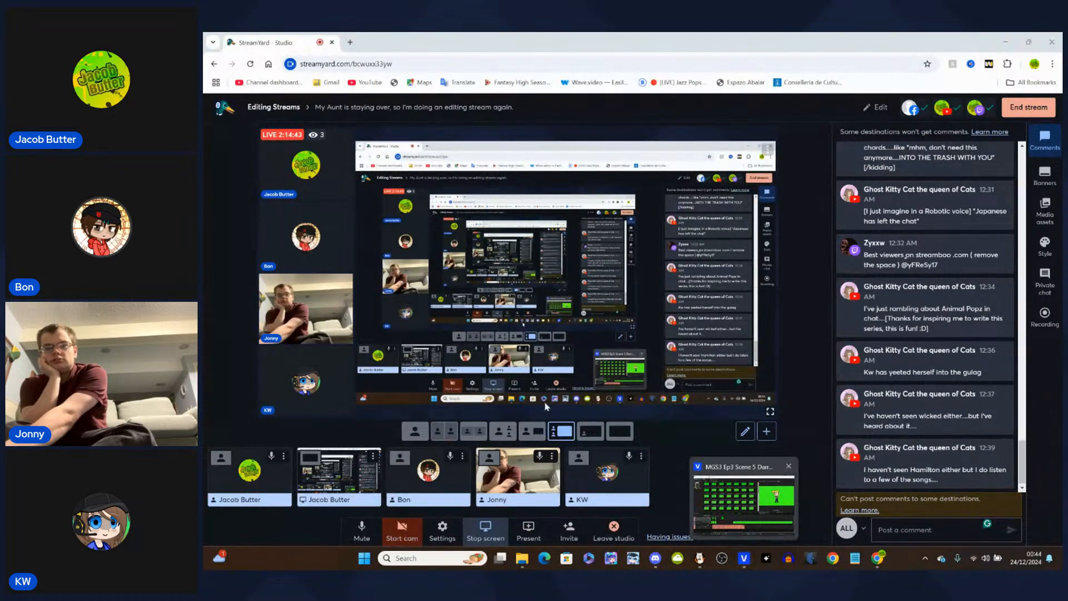
- Take the shared screen off the stream stage and add it back
click(341, 479)
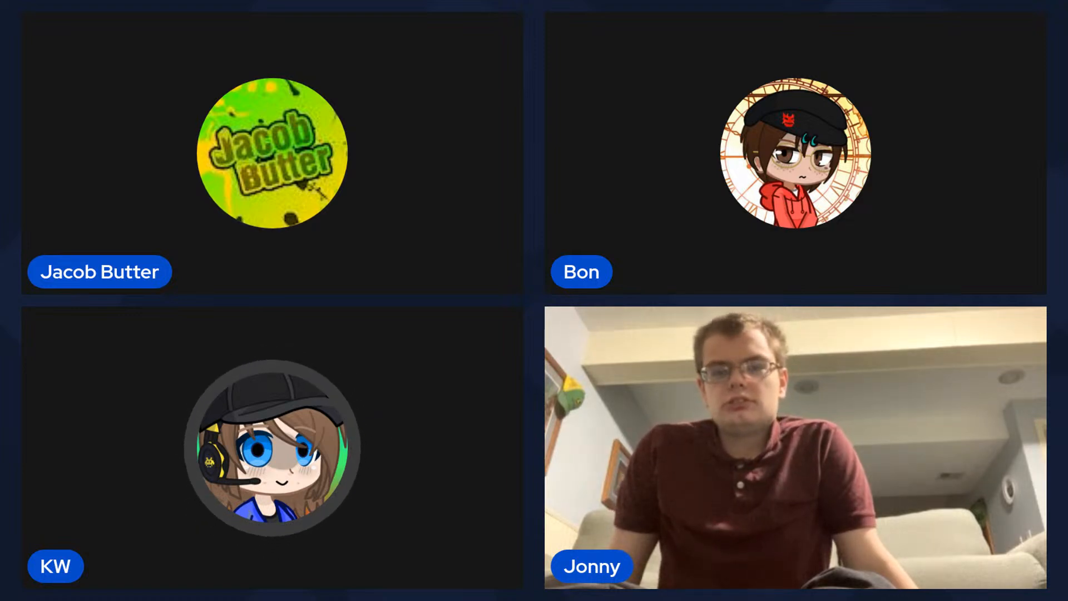
click(342, 479)
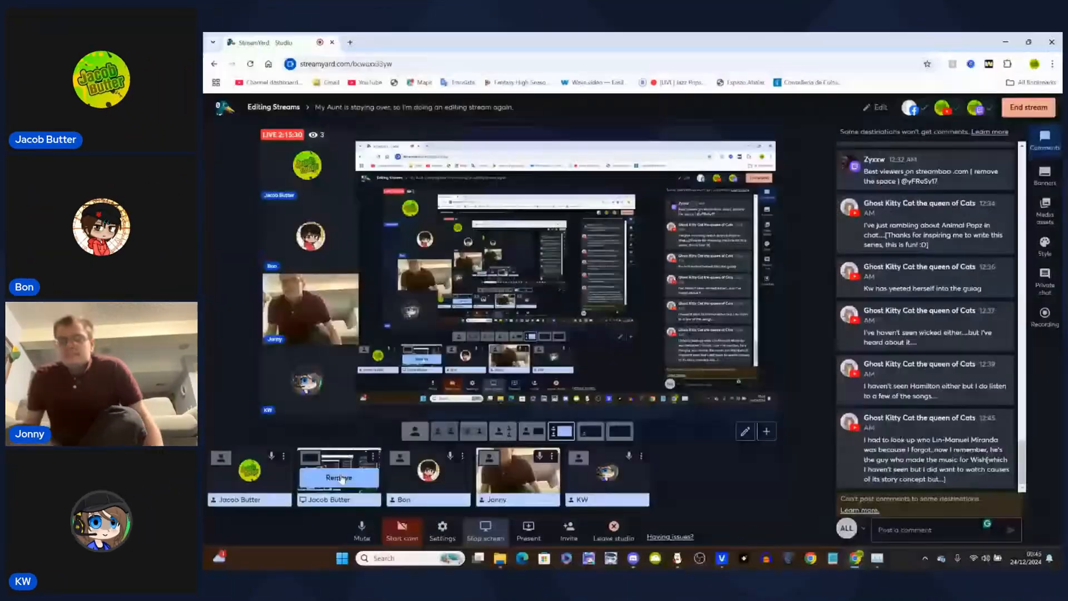
- Switch to VEGAS Pro and place the playhead at 00:01:57;12, just before the long run of unused character clips
click(723, 558)
click(530, 430)
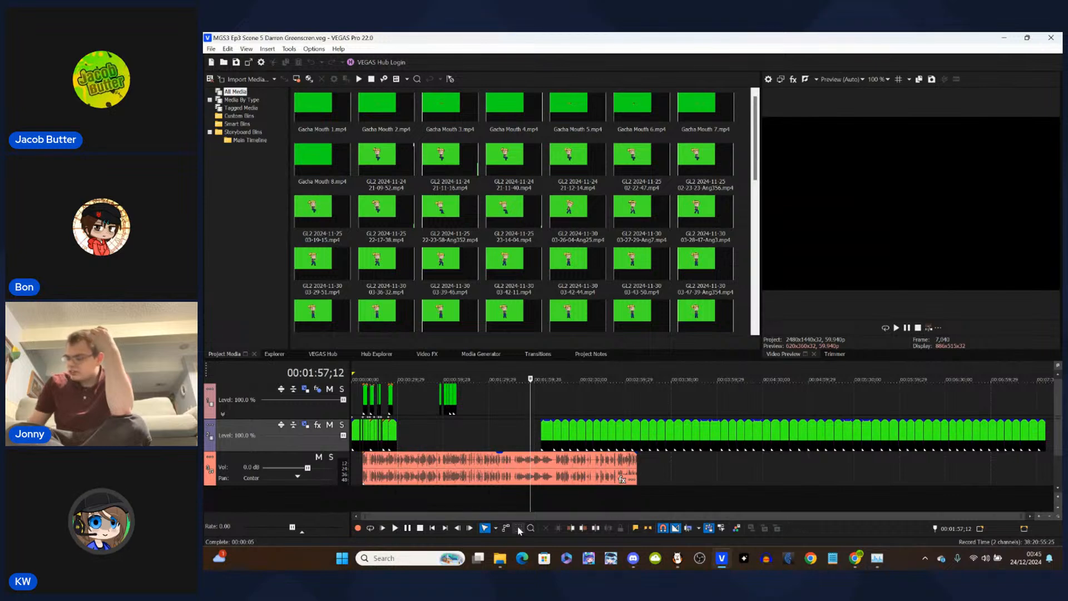
- Move the whole run of unused character clips earlier so it starts at 00:00:38;24, and place the playhead at its start
drag(654, 392, 1044, 408)
click(1043, 409)
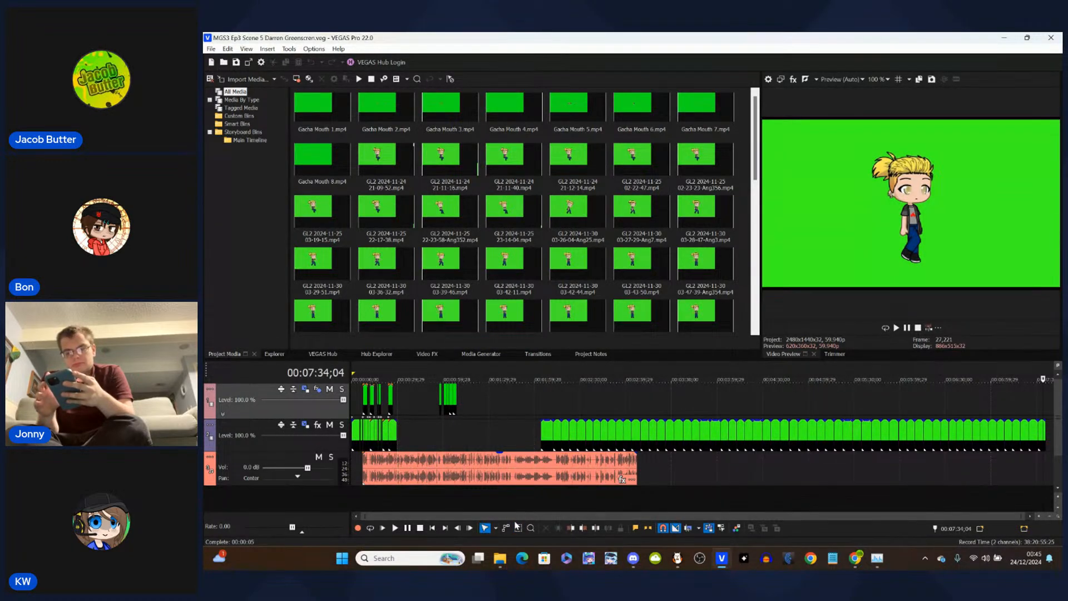
drag(529, 438, 1044, 443)
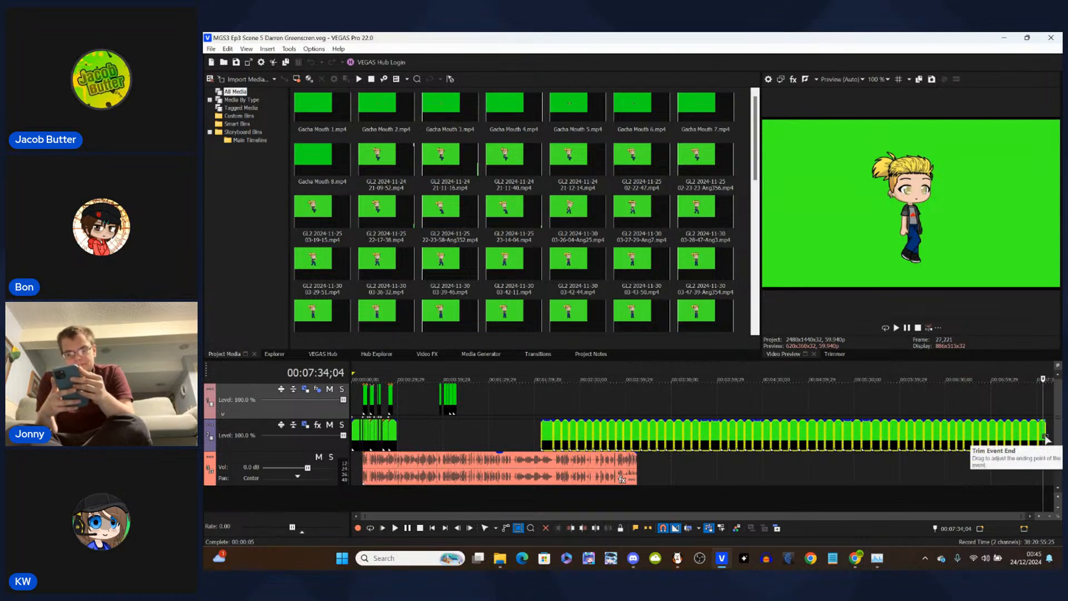
click(485, 528)
drag(544, 424, 414, 442)
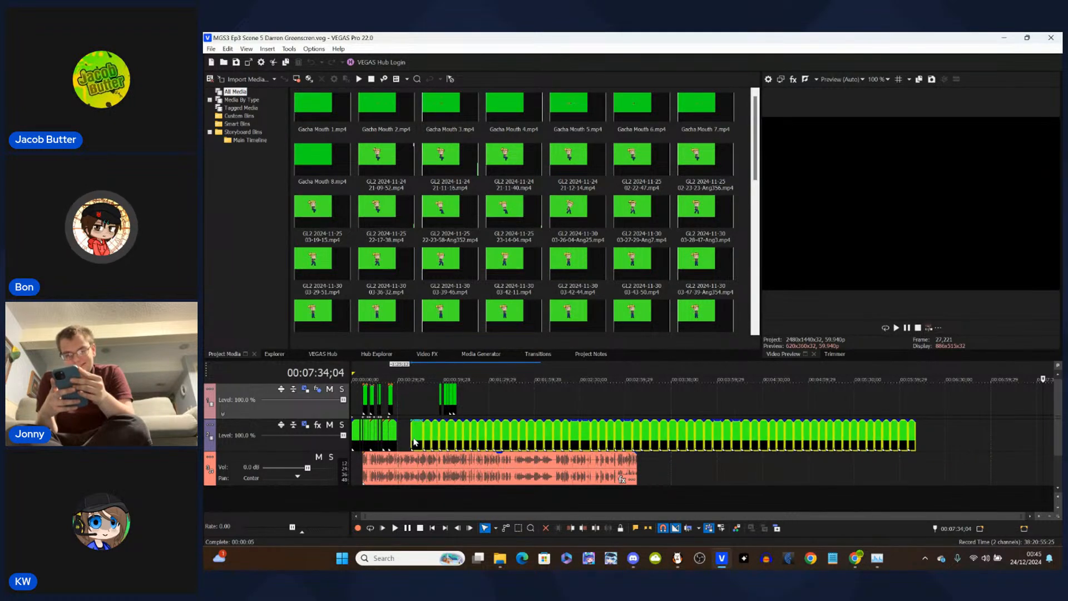
click(413, 436)
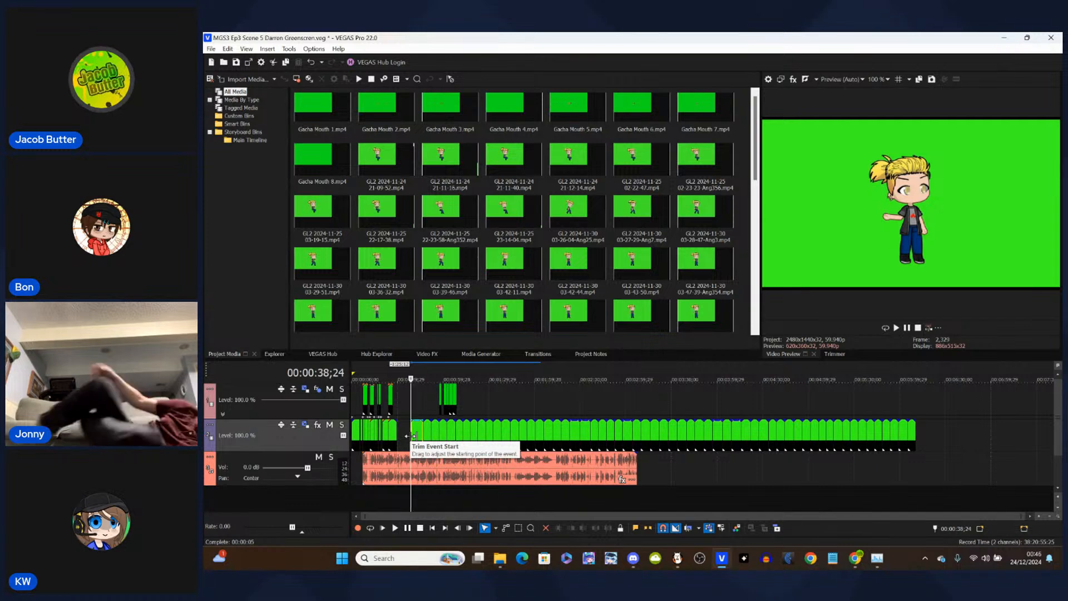
- Move the first clip of the unused run directly after the last placed character clip
scroll(412, 439, up, 2)
scroll(412, 439, up, 1)
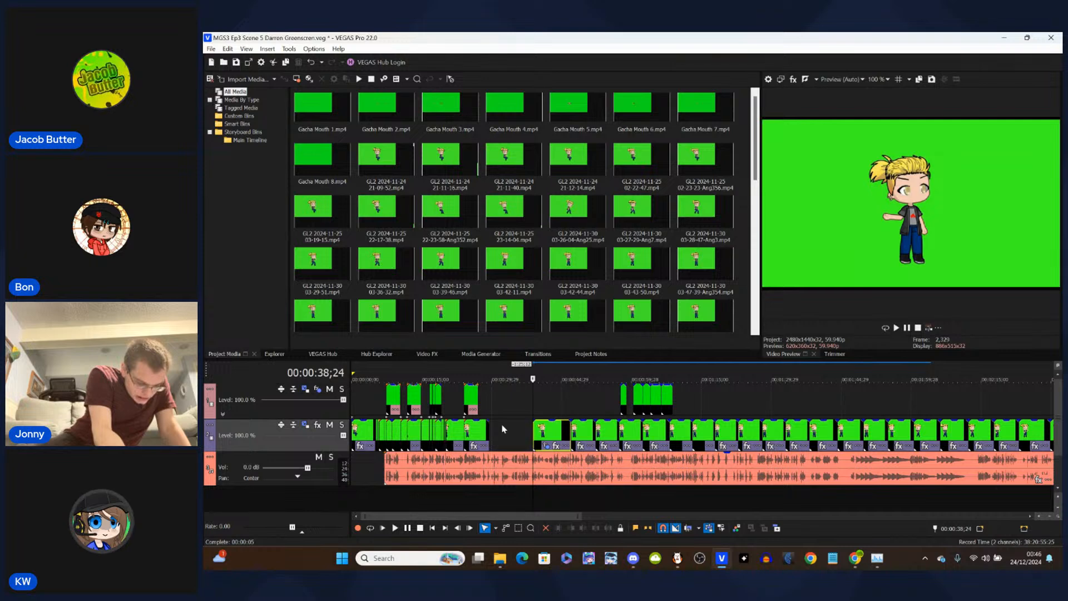
drag(555, 436, 512, 435)
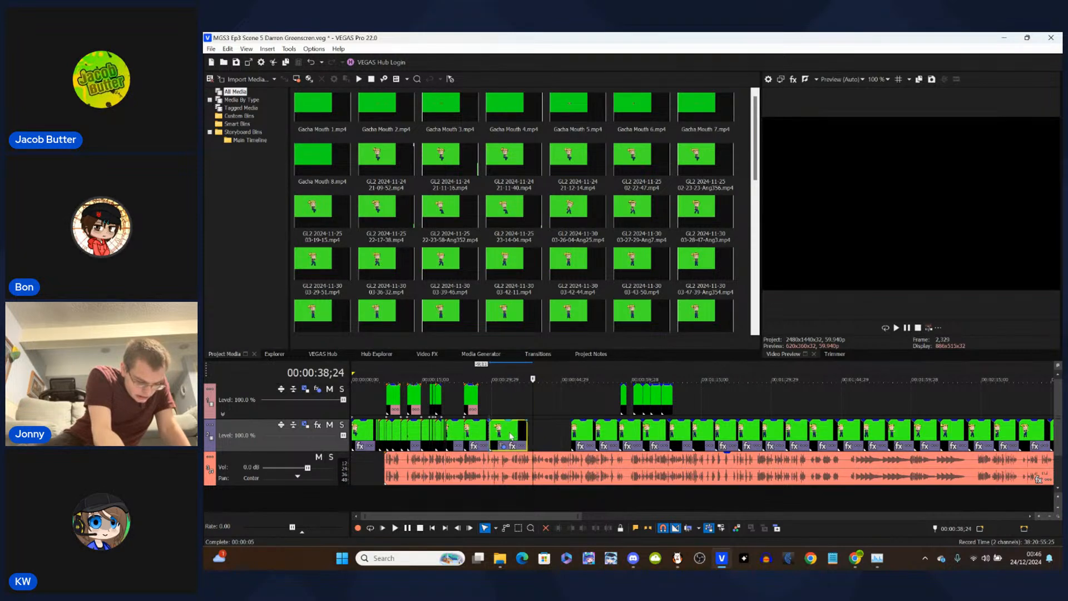
- Compare the newly placed pose clip with the clip before it by previewing a frame of each at 00:00:30;01 and 00:00:25;01
scroll(487, 433, up, 4)
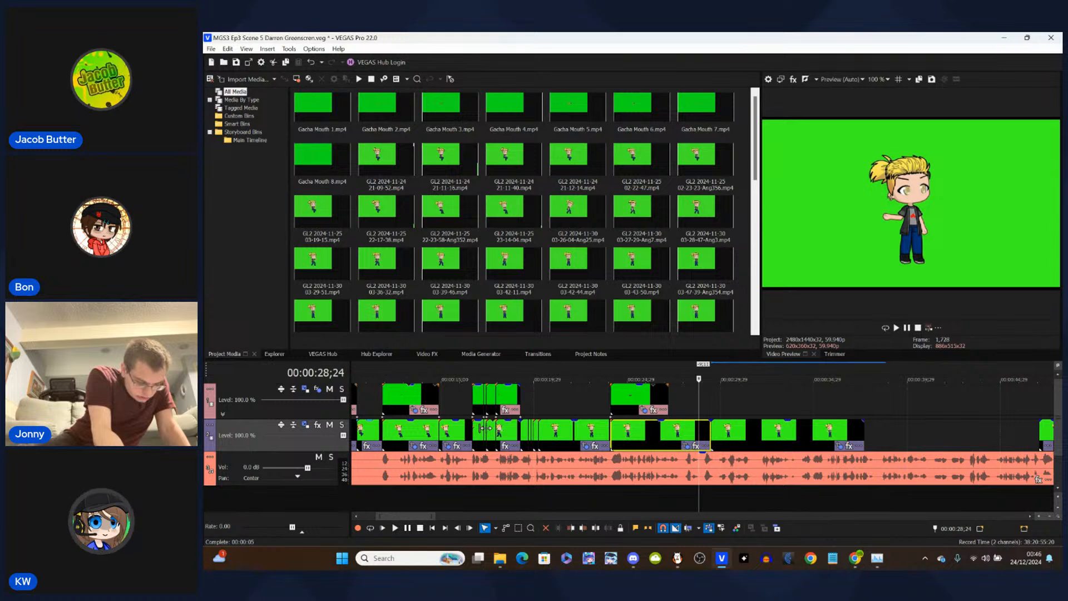
scroll(478, 433, up, 1)
scroll(479, 433, up, 2)
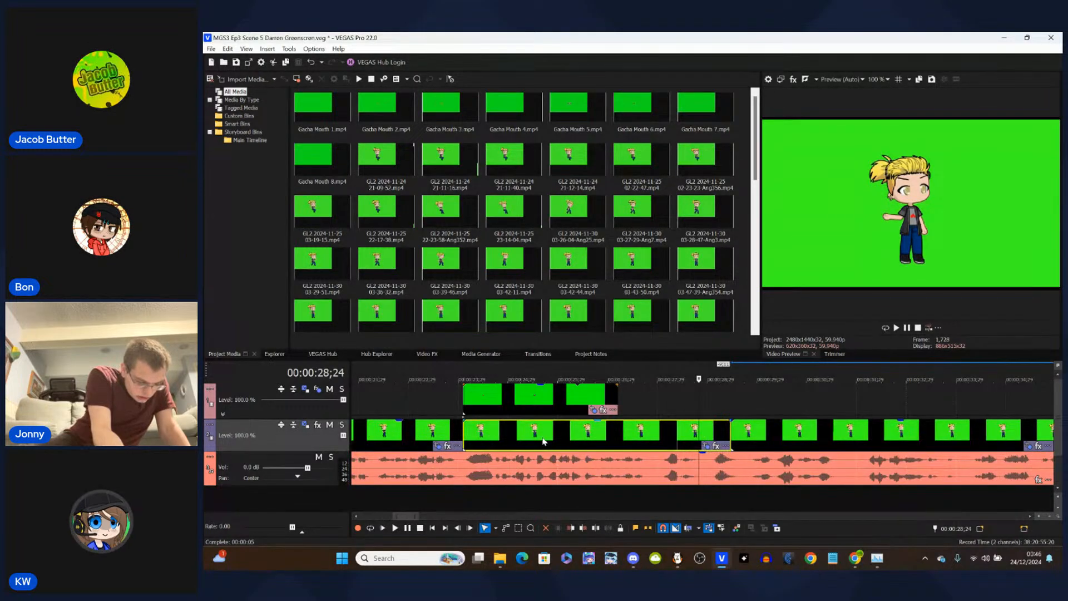
click(751, 436)
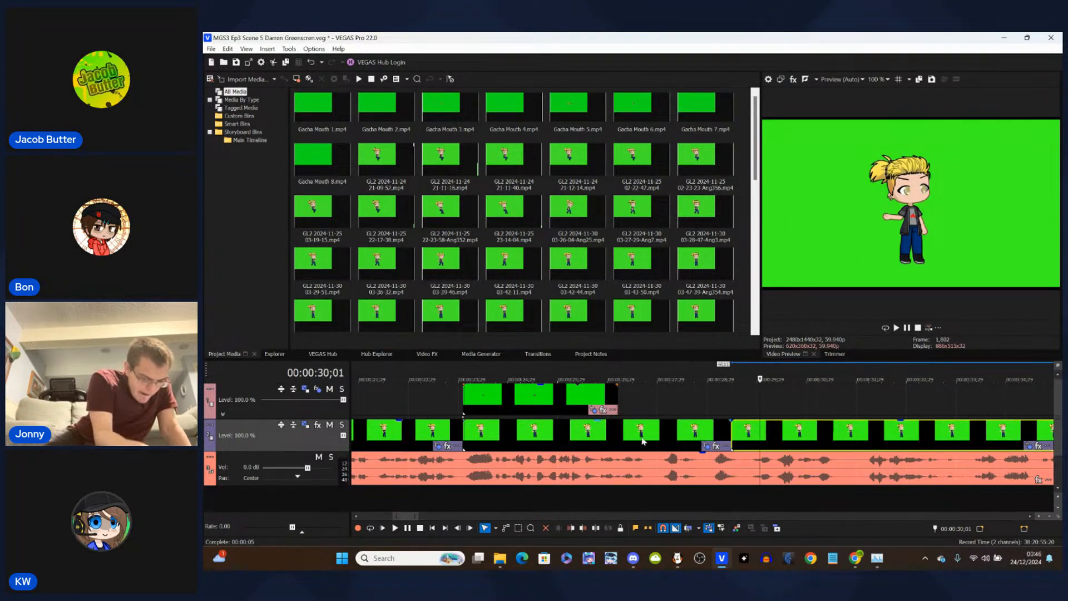
click(512, 431)
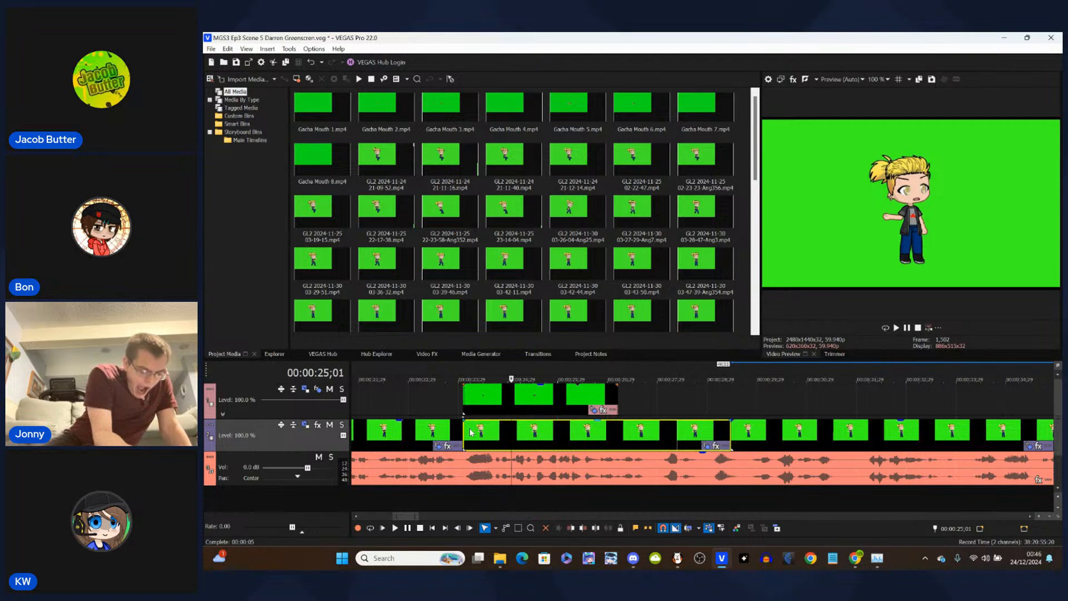
scroll(622, 445, down, 3)
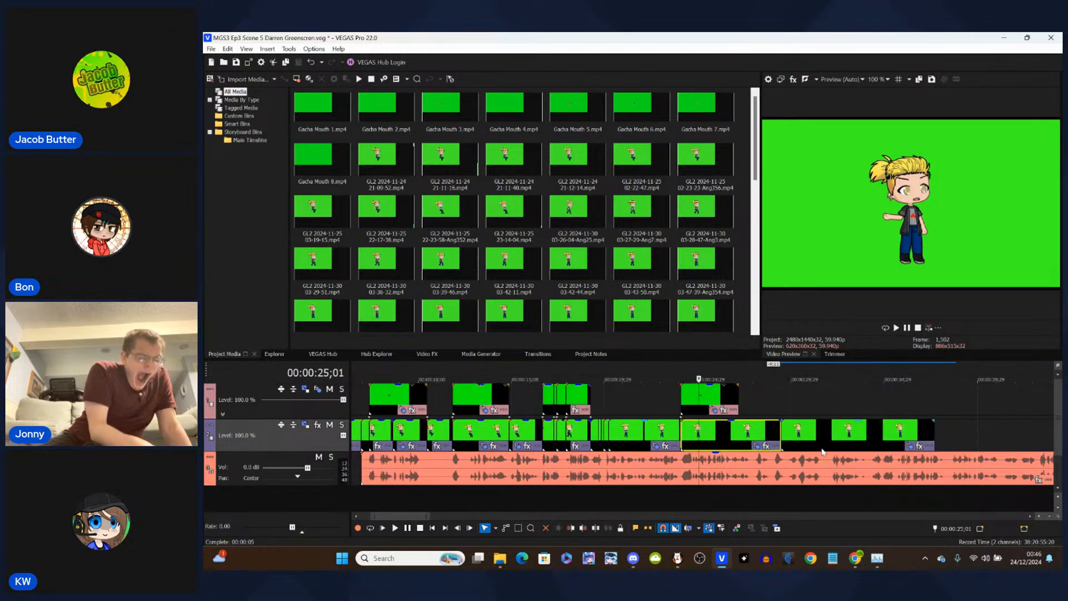
- Preview points in the unused run and the gap before it, and return the playhead to 00:00:24;02
scroll(823, 451, down, 3)
click(658, 410)
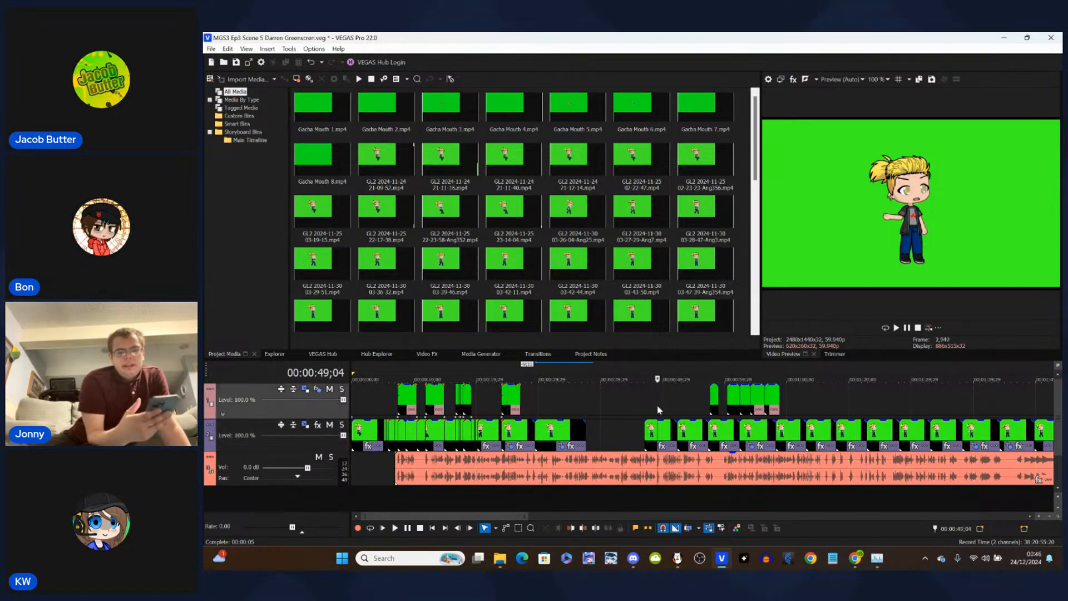
click(691, 413)
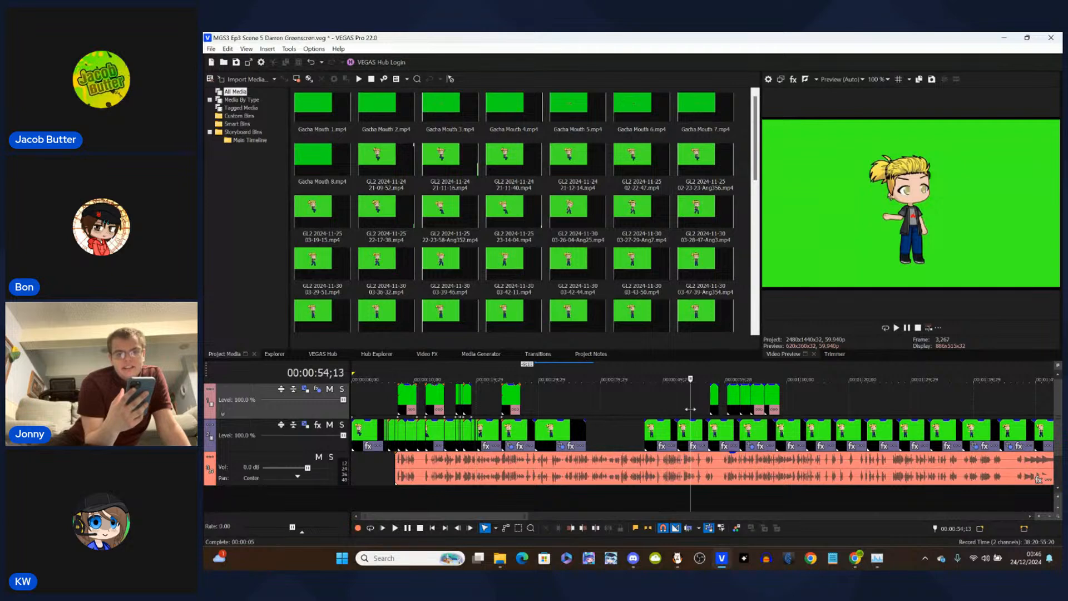
click(719, 430)
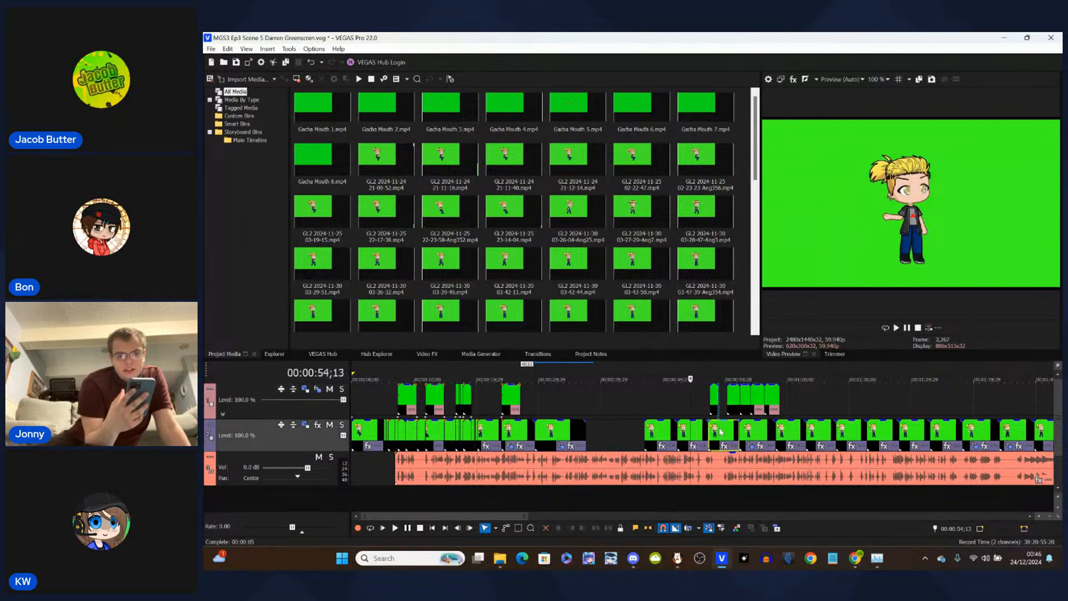
click(609, 436)
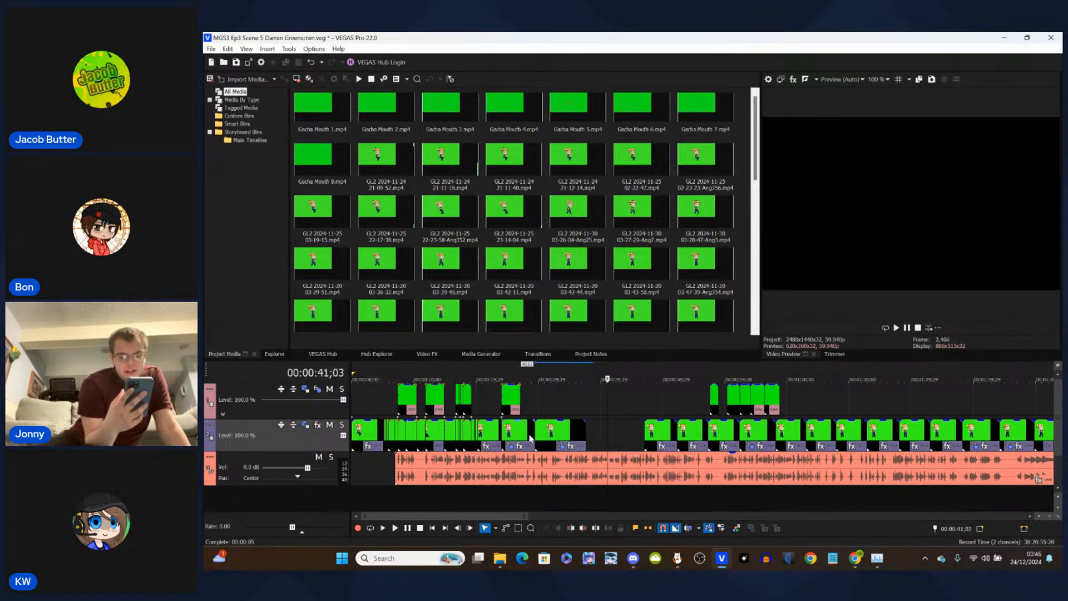
click(501, 435)
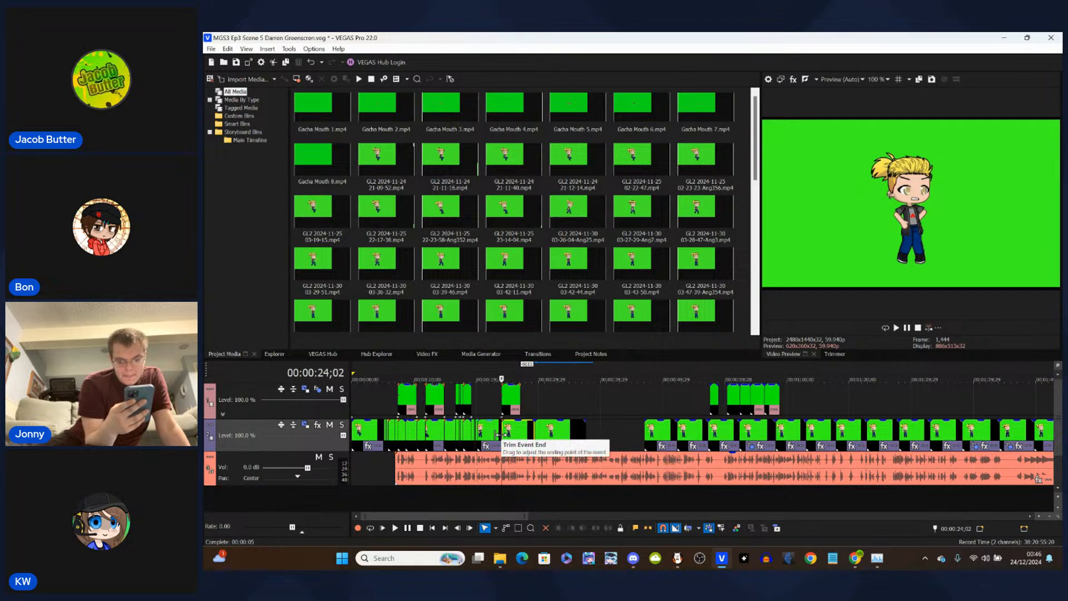
- Inspect the start of the mouth overlay at 00:00:24;02 against the character clip and audio below it
scroll(501, 436, up, 5)
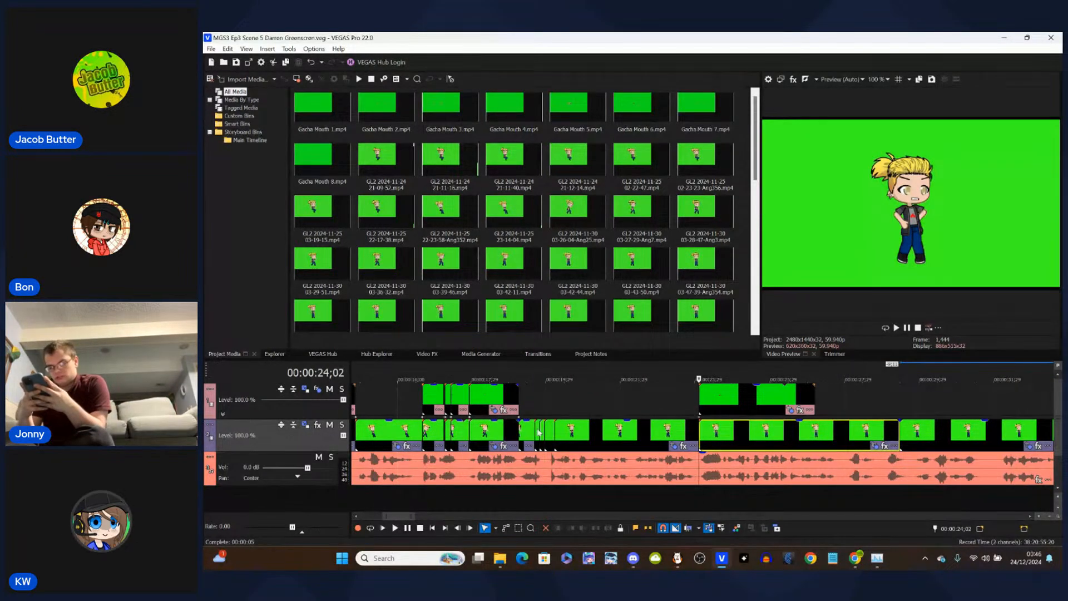
click(701, 401)
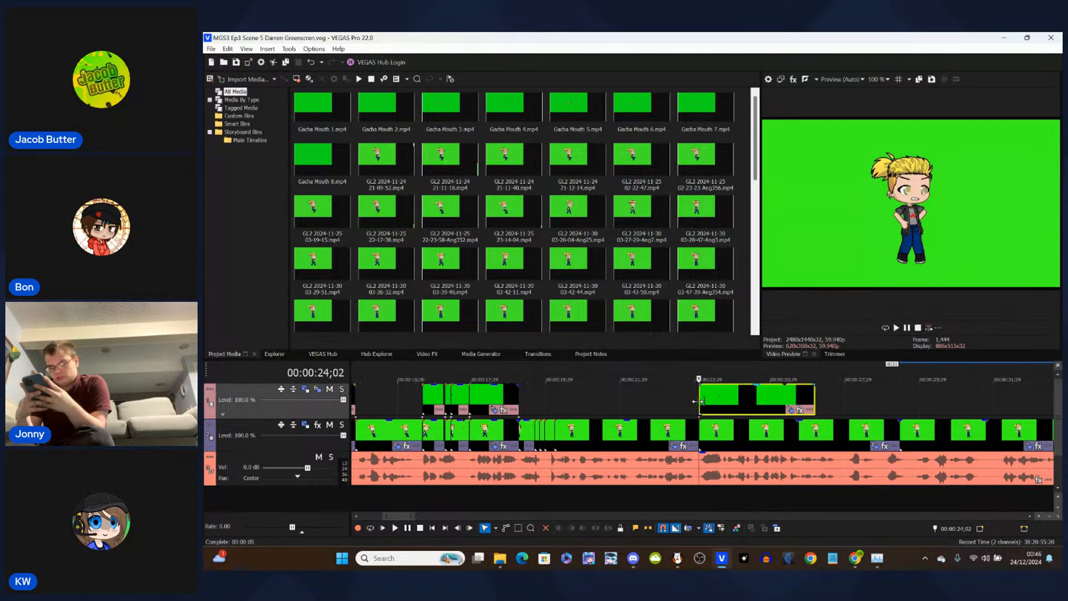
click(693, 405)
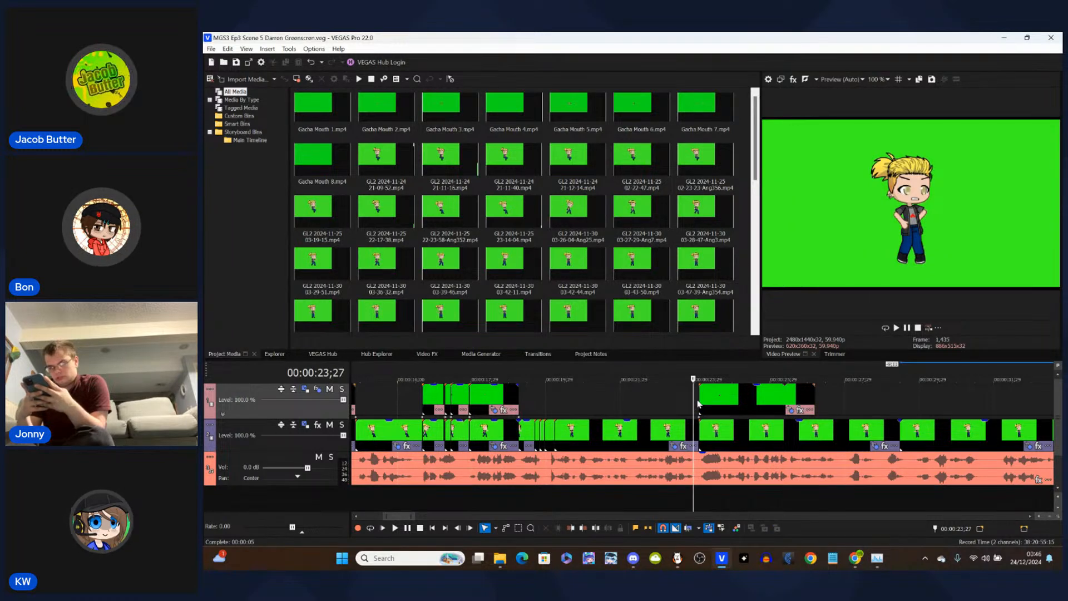
click(699, 404)
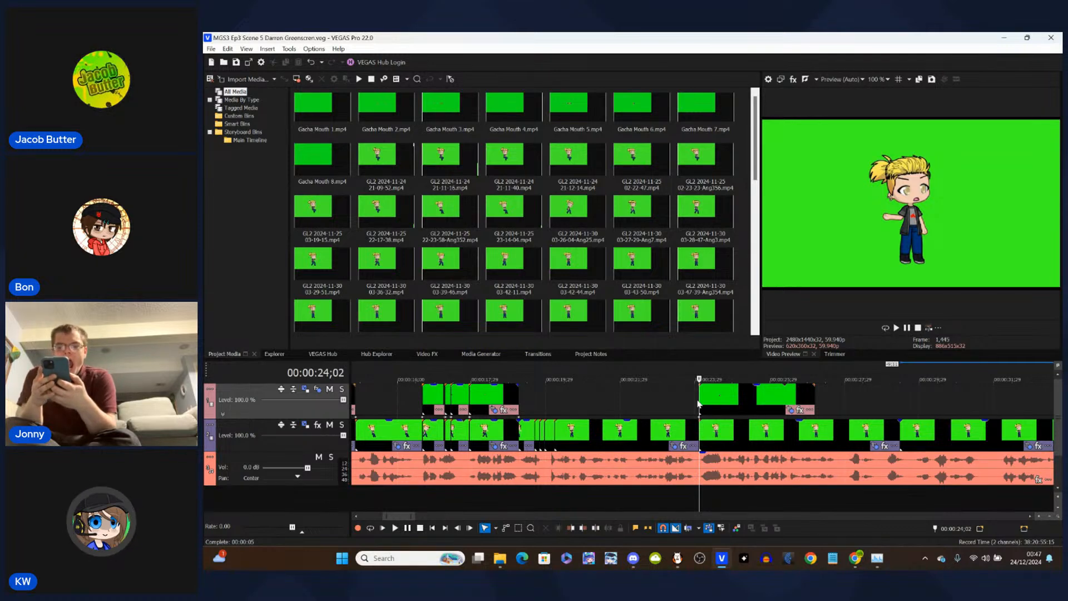
scroll(699, 402, up, 10)
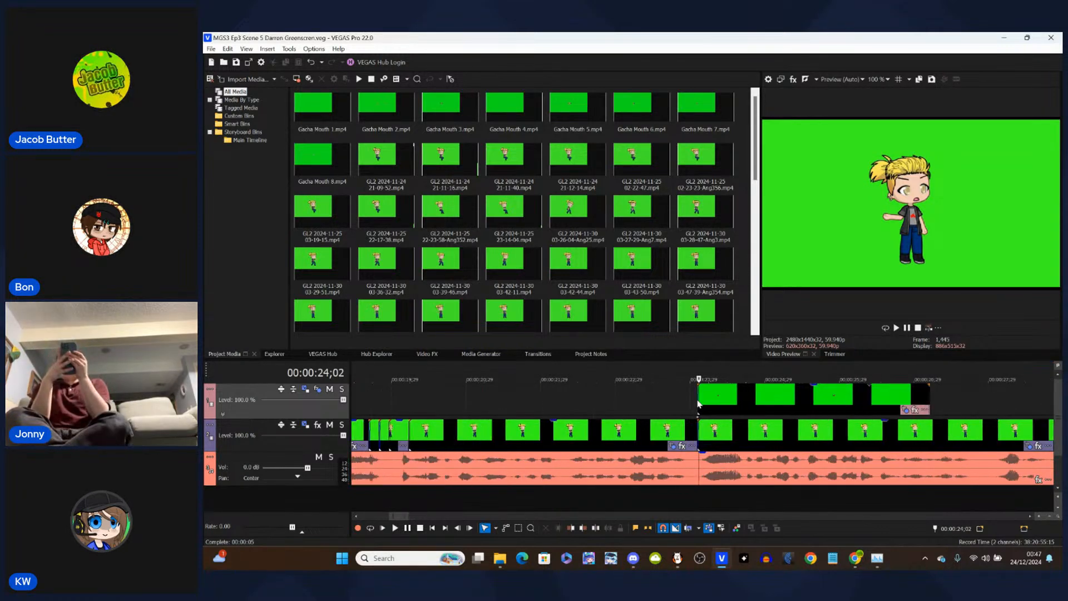
scroll(698, 402, down, 10)
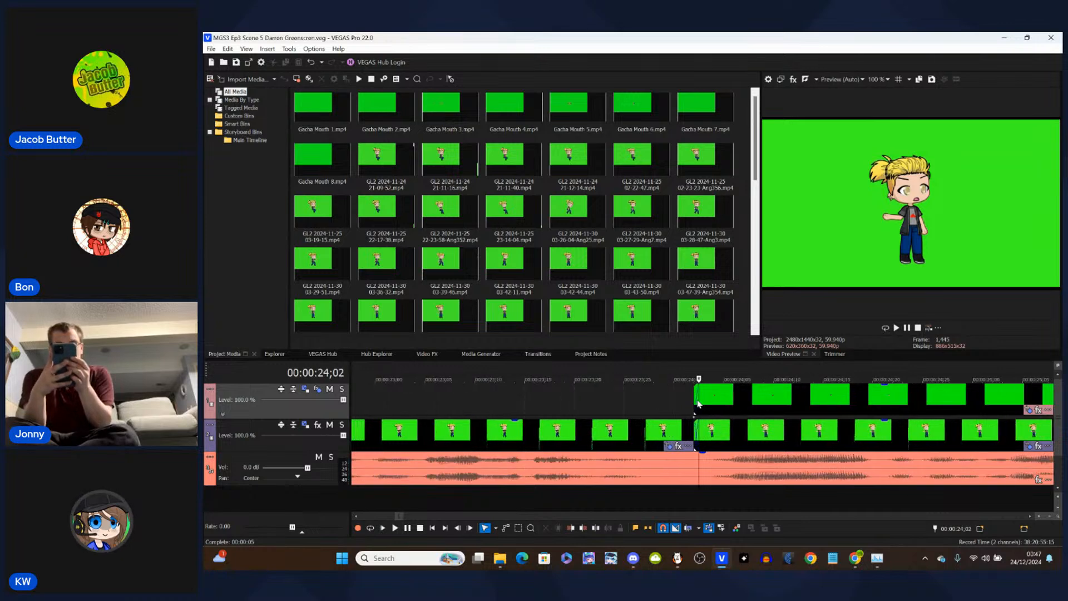
scroll(698, 403, down, 3)
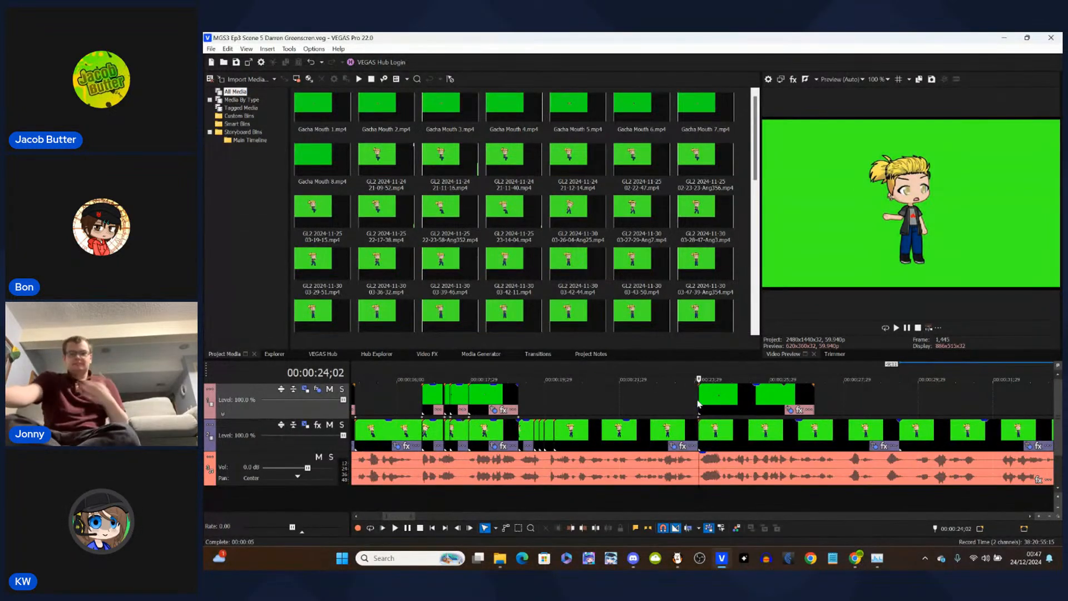
- Check the frames around the mouth overlay's start, from 00:00:24;00 to 00:00:24;04, for the transition into the new pose
key(Left)
key(Left)
key(Left)
key(Left)
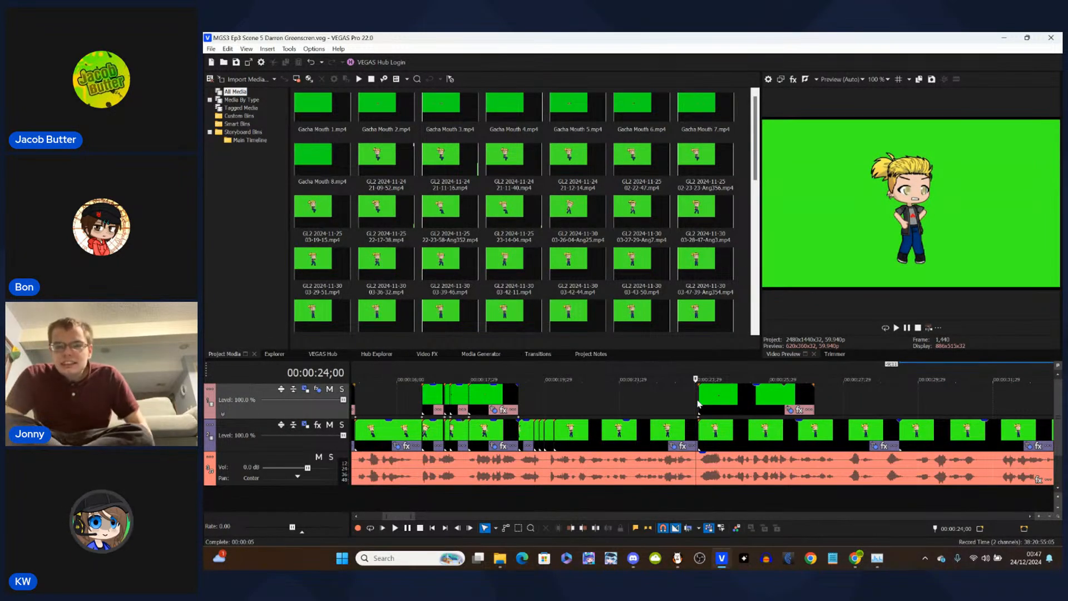
key(Return)
key(Return)
click(698, 398)
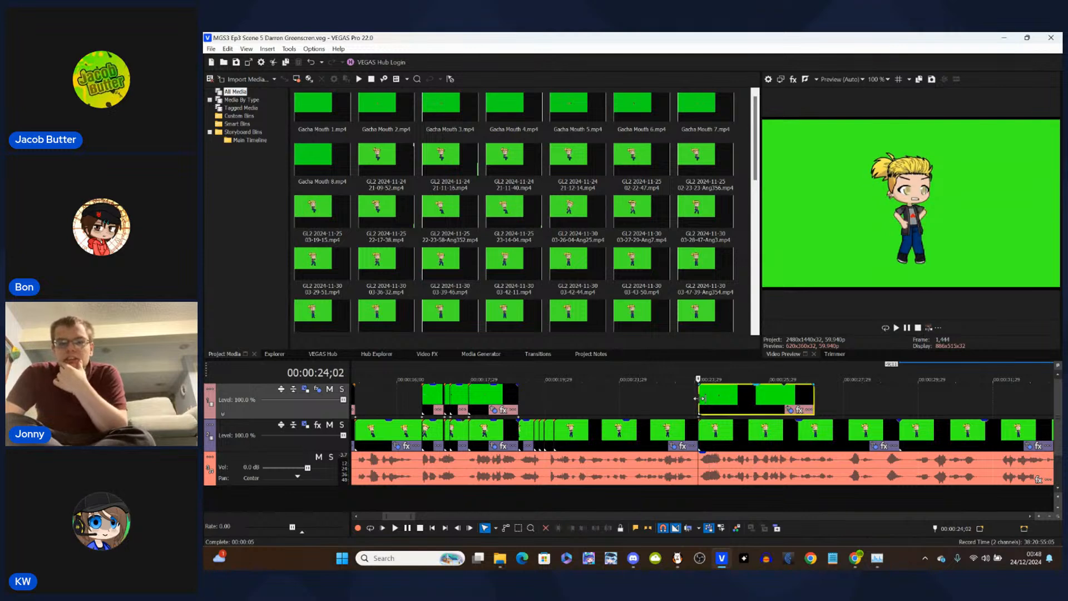
scroll(698, 404, up, 10)
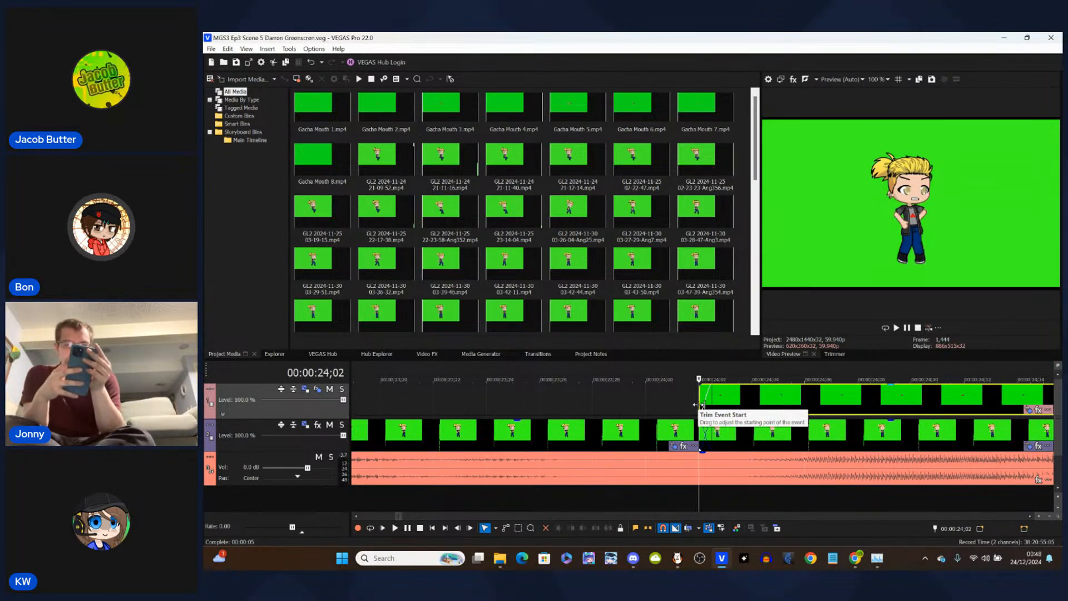
click(665, 409)
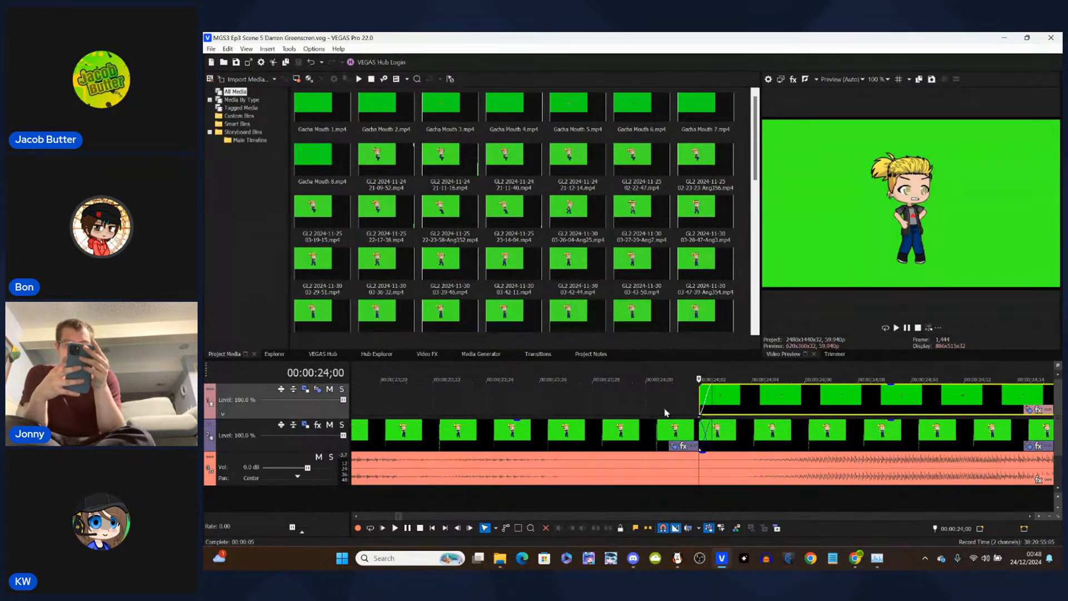
click(751, 408)
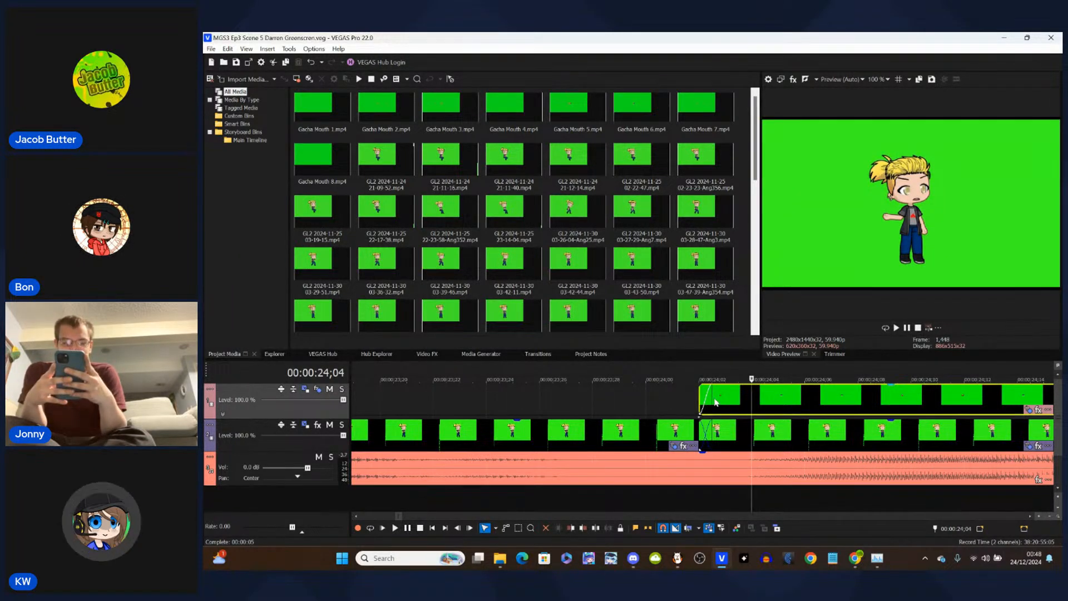
- Locate the source media of the character clip starting at 00:00:24;02 in the project media list
click(749, 428)
right_click(751, 432)
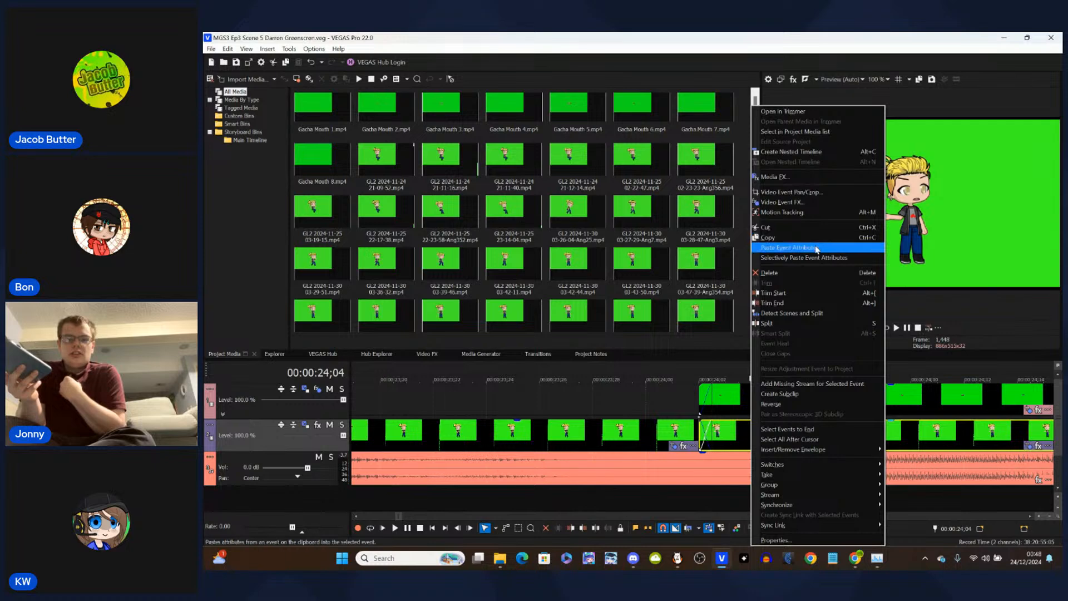
click(798, 131)
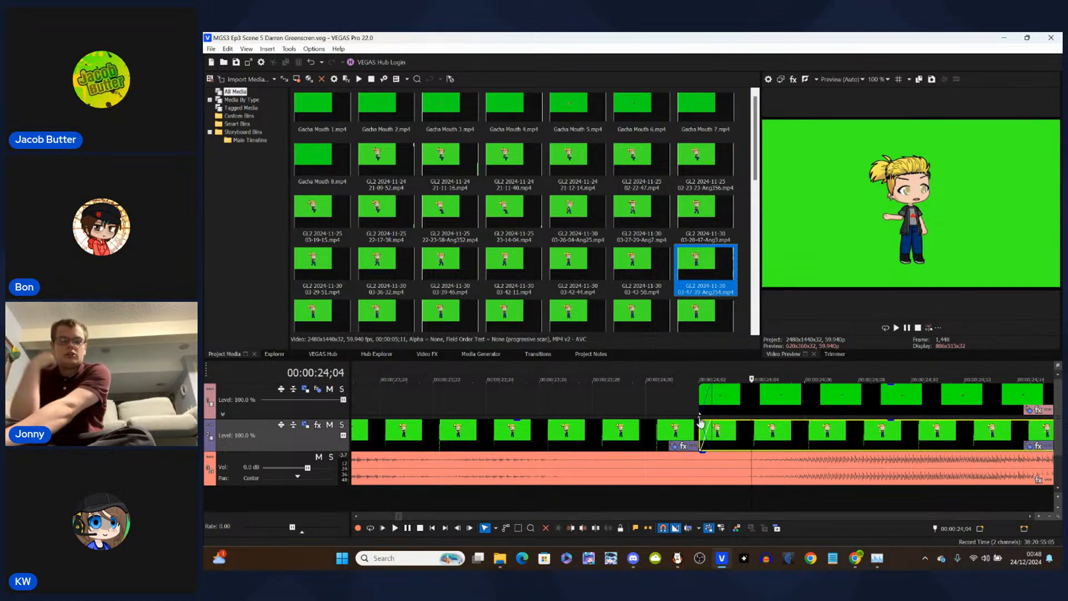
- Remove the fade-in from the mouth overlay and place the playhead at its start, 00:00:24;02
drag(712, 405, 700, 404)
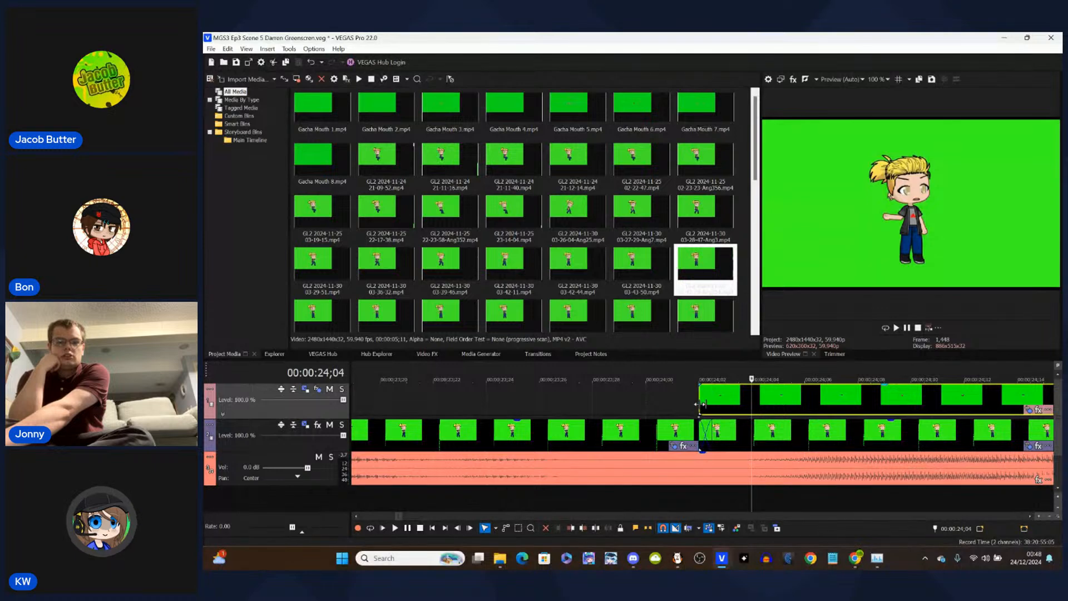
click(700, 405)
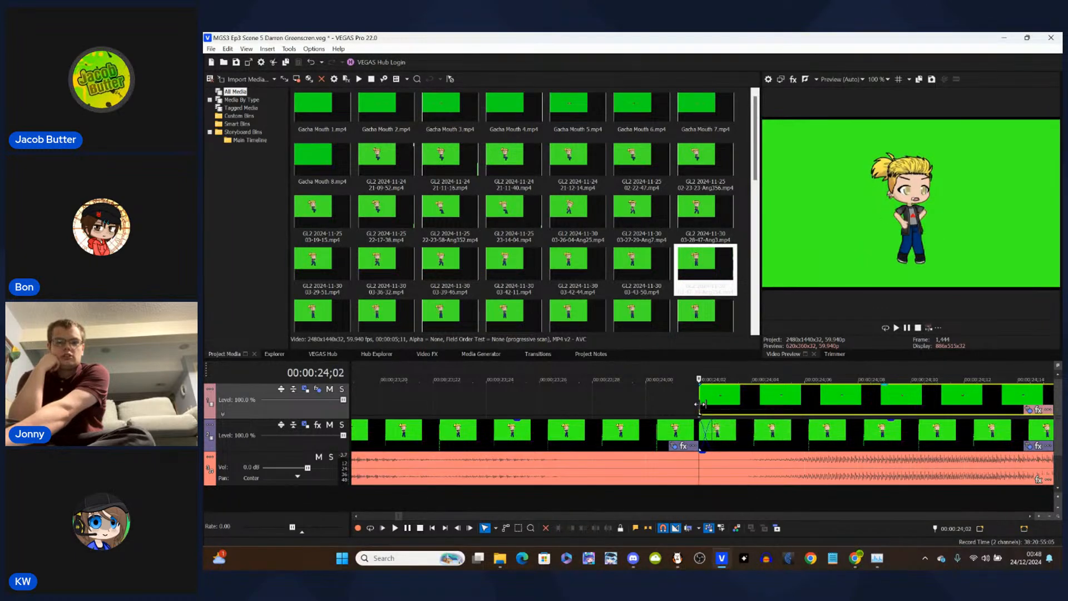
scroll(517, 396, down, 3)
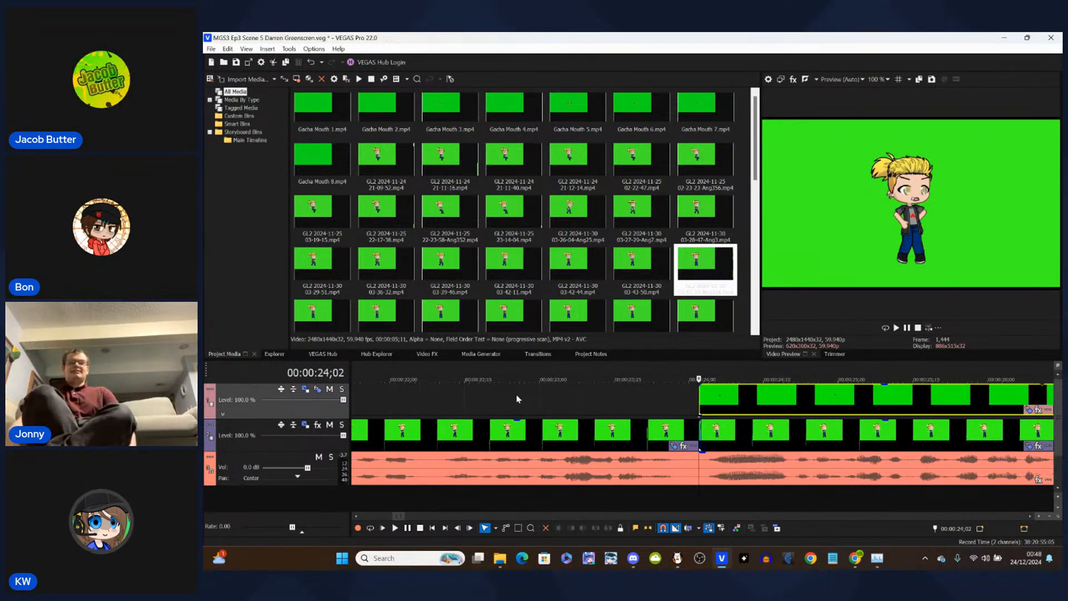
- Set Track 1's motion orientation angle to -6.0 at 00:00:24;02, and close the motion settings
scroll(516, 396, down, 3)
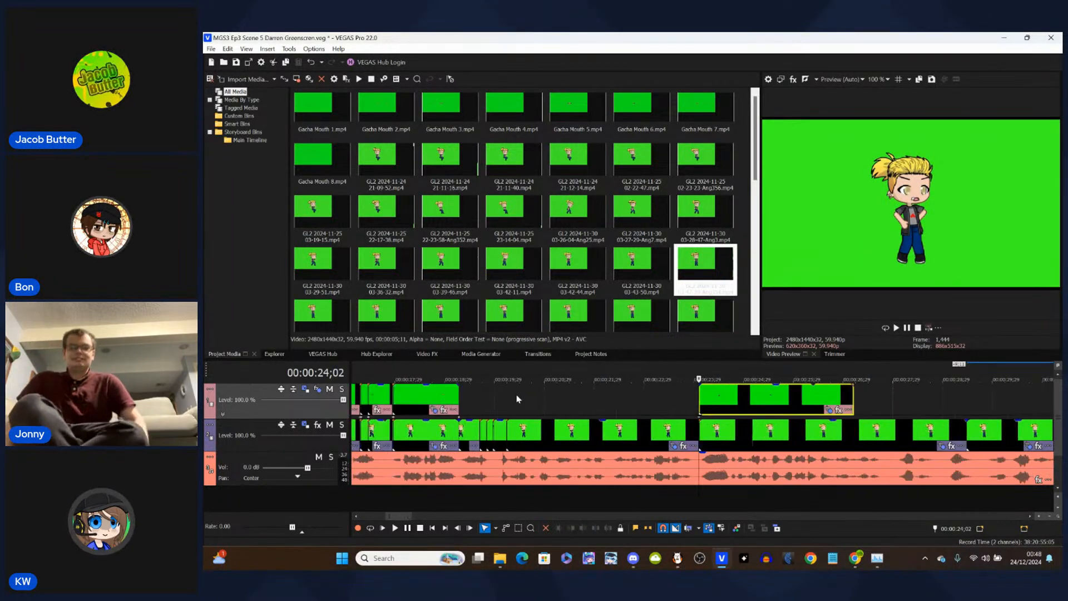
click(306, 391)
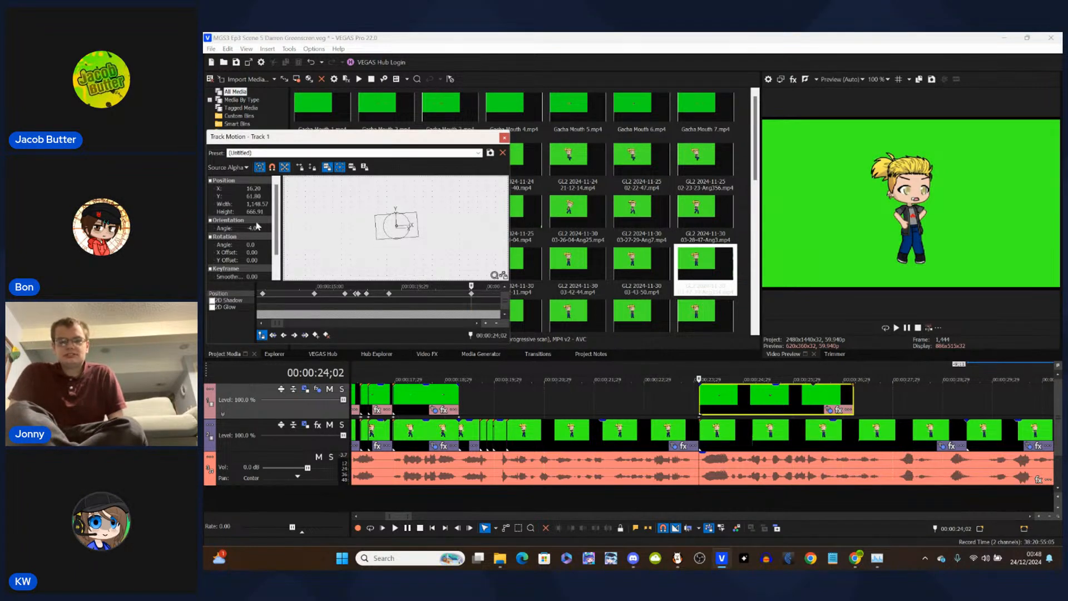
double_click(254, 228)
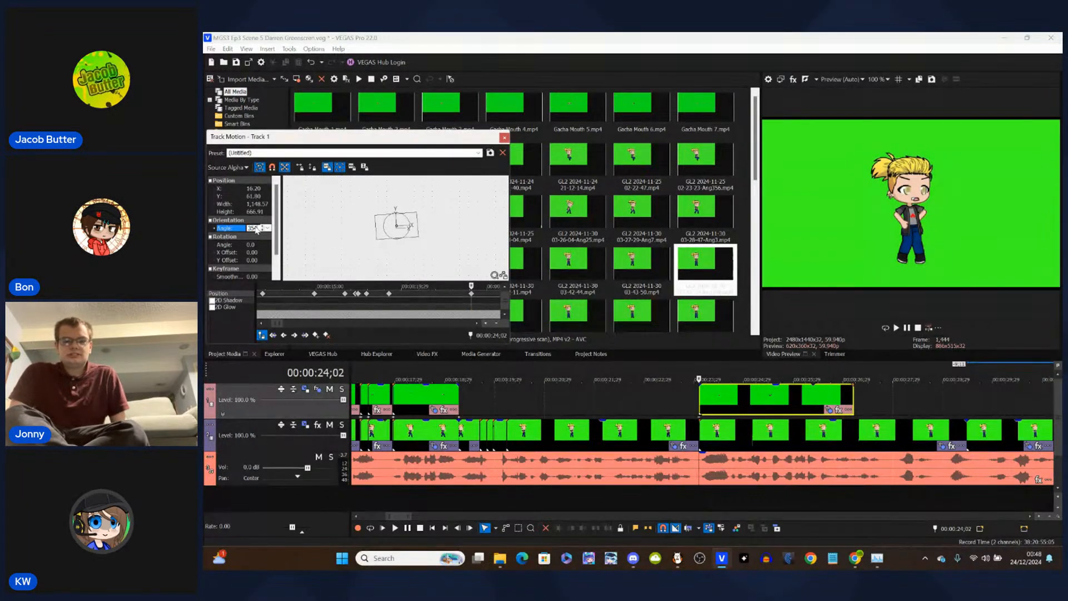
click(504, 138)
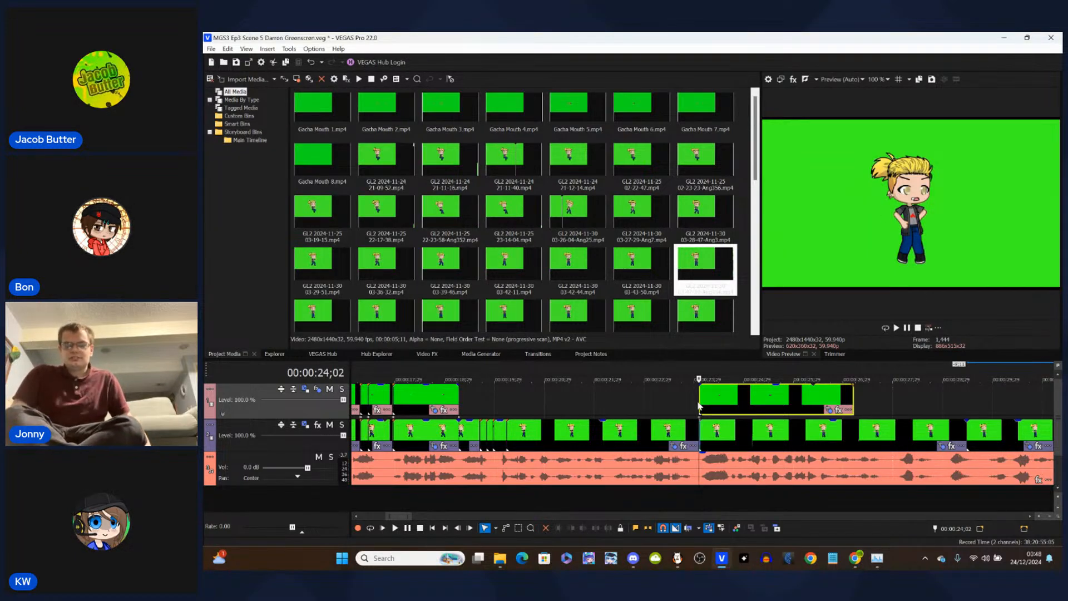
- Select the mouth clip starting near 00:00:24;02 and magnify the video preview to 800% at 00:00:24;04
scroll(699, 404, up, 10)
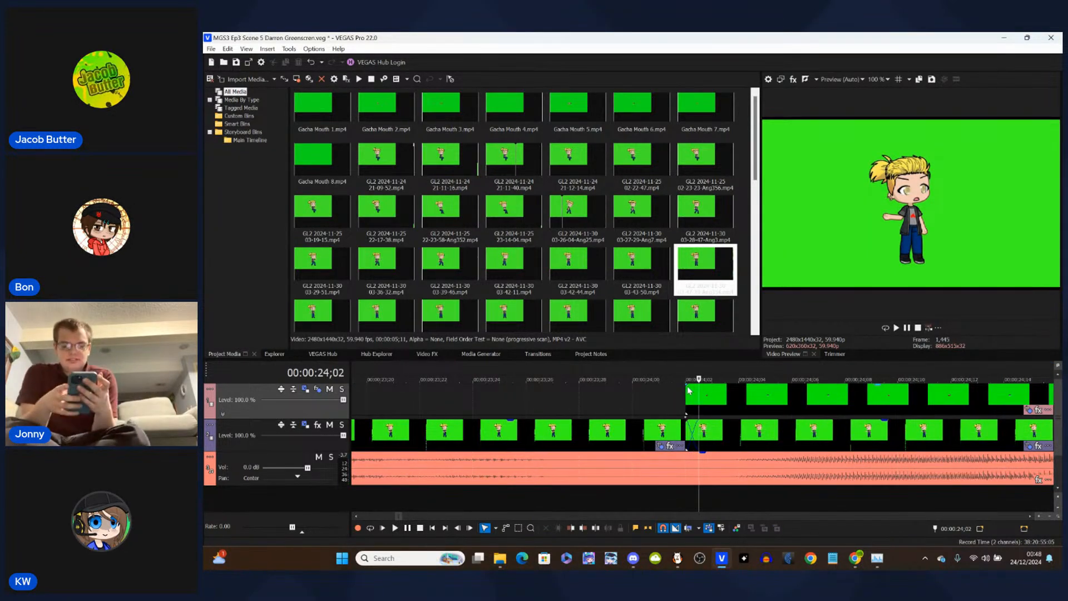
click(692, 392)
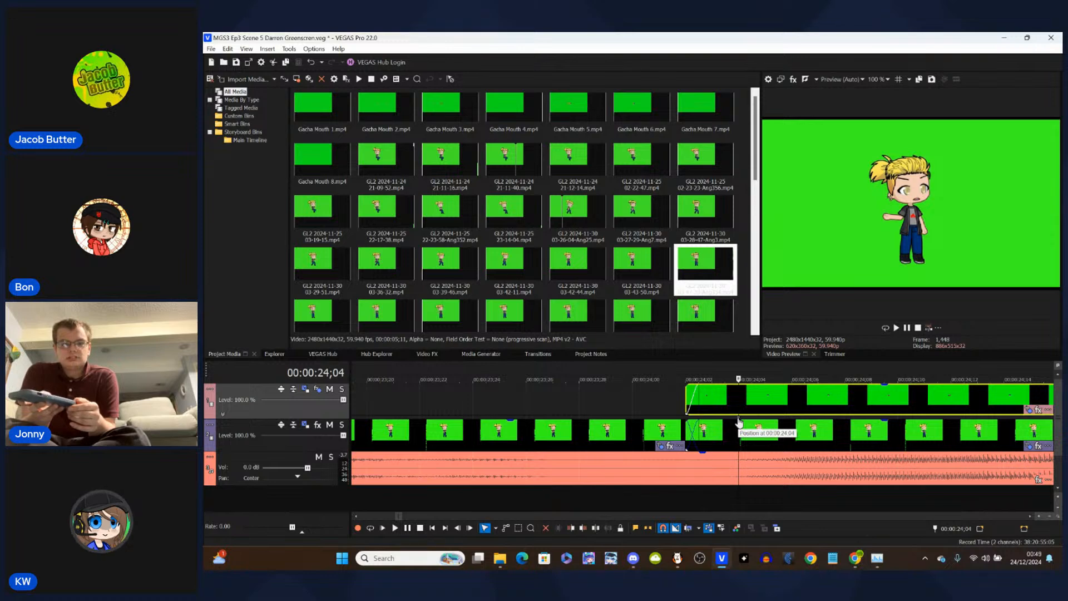
click(885, 79)
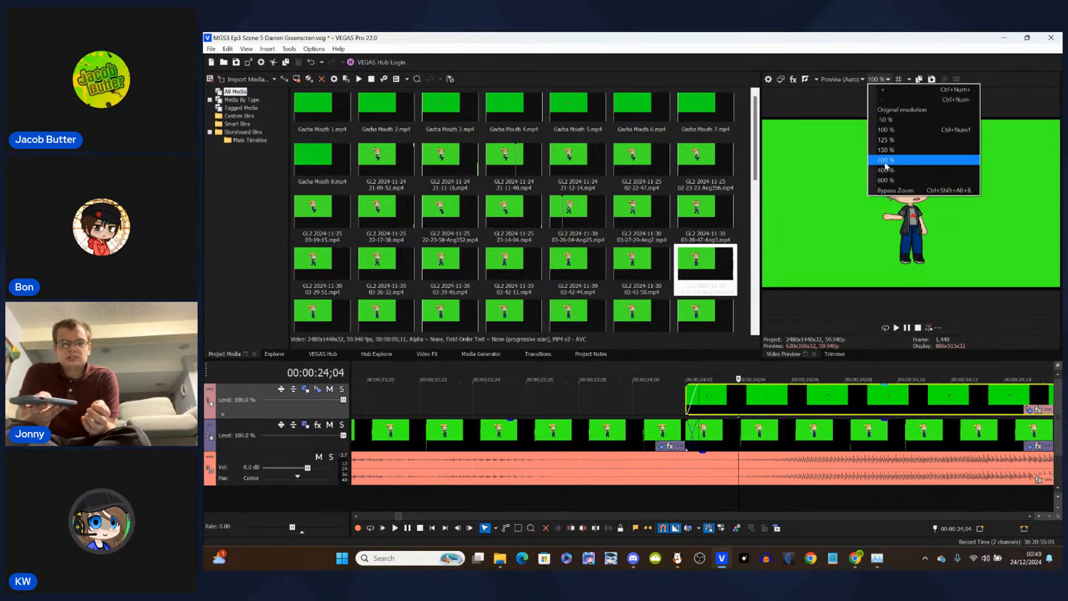
click(887, 181)
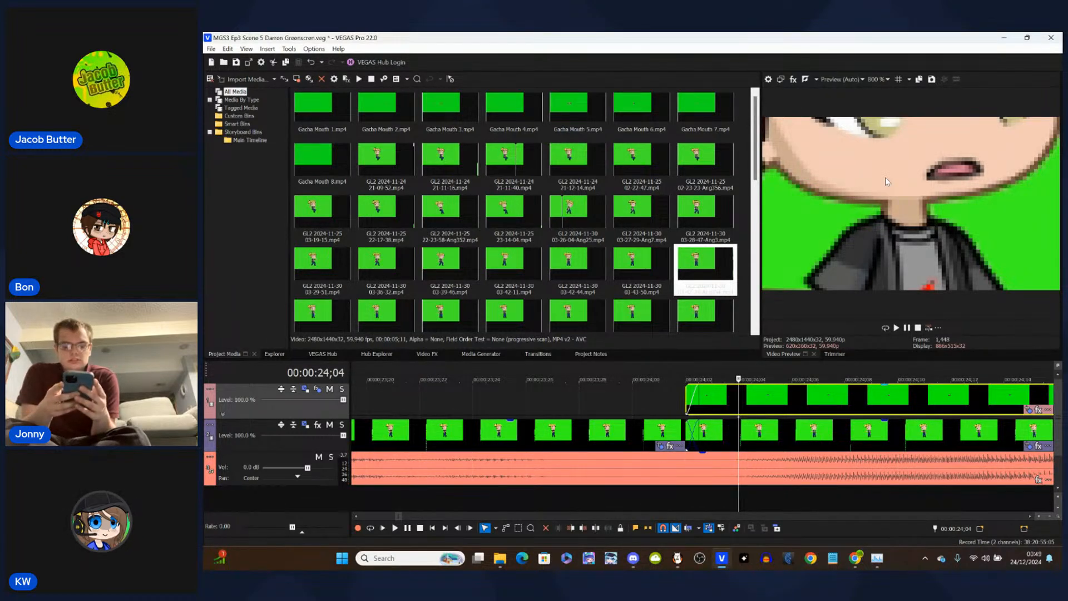
- Step forward through the start of the mouth clip to 00:00:24;08 to examine the mouth's placement on the face
key(Right)
key(Right)
key(Right)
key(Down)
key(Down)
key(Down)
key(Down)
key(Down)
key(Down)
key(Down)
key(Down)
key(Down)
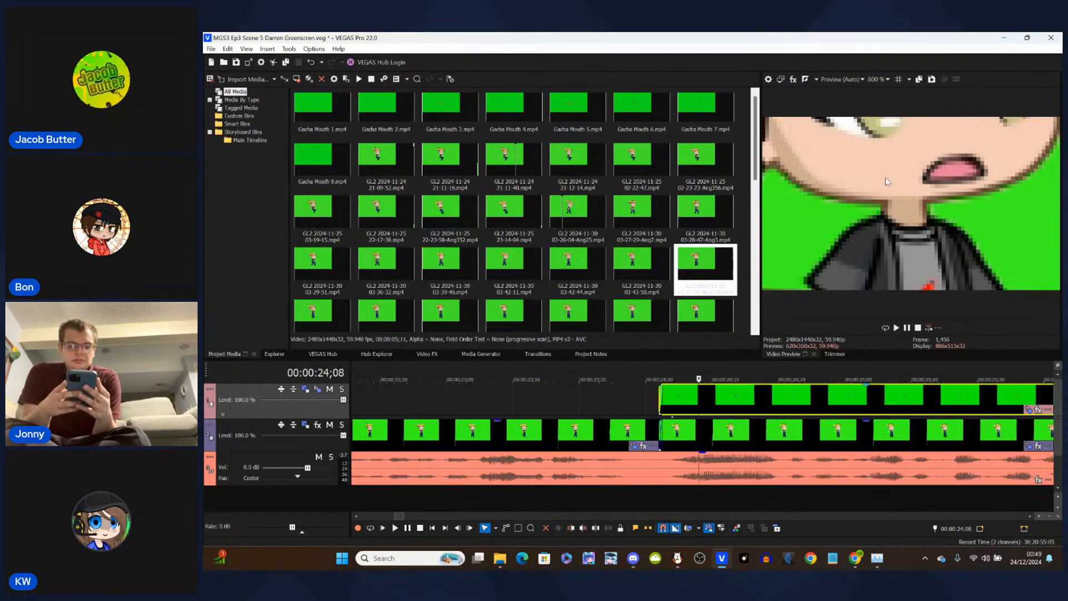
key(Down)
key(Down)
- Play the mouth clip from its start, and place the playhead at 00:00:24;10
click(554, 401)
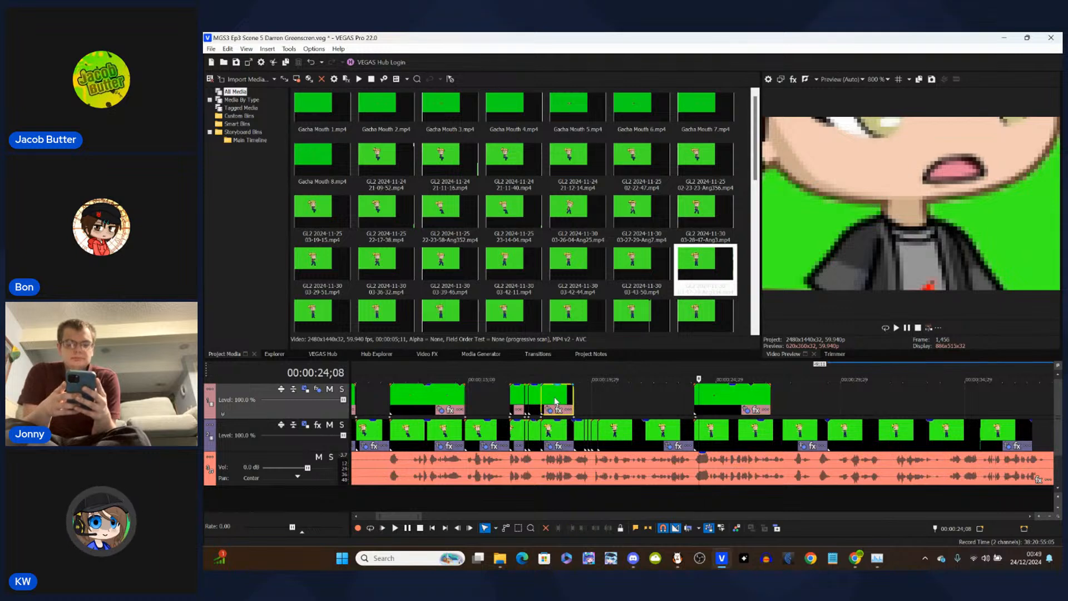
click(696, 397)
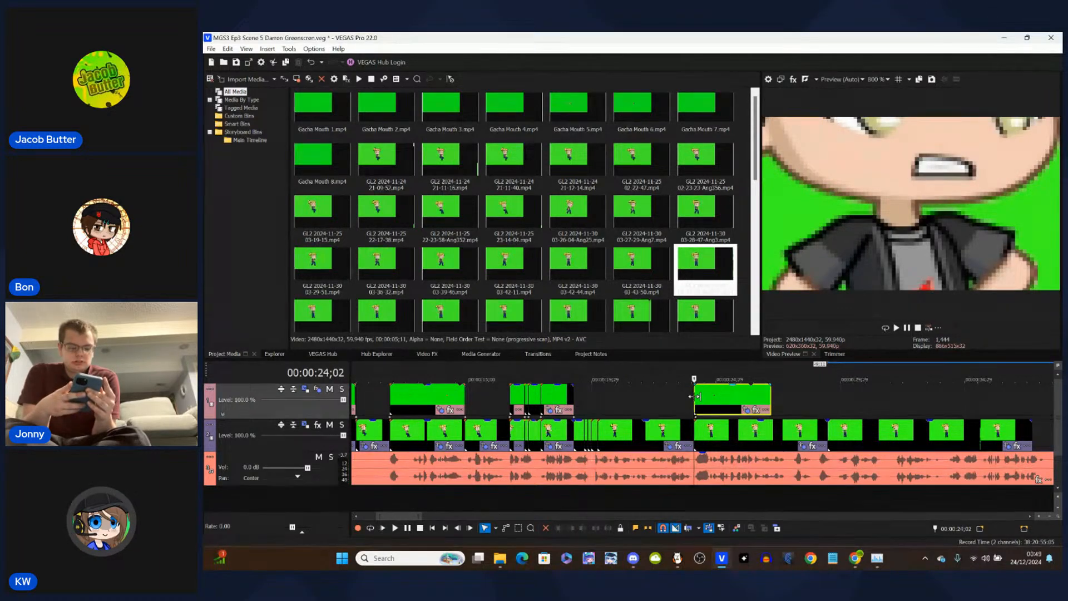
key(space)
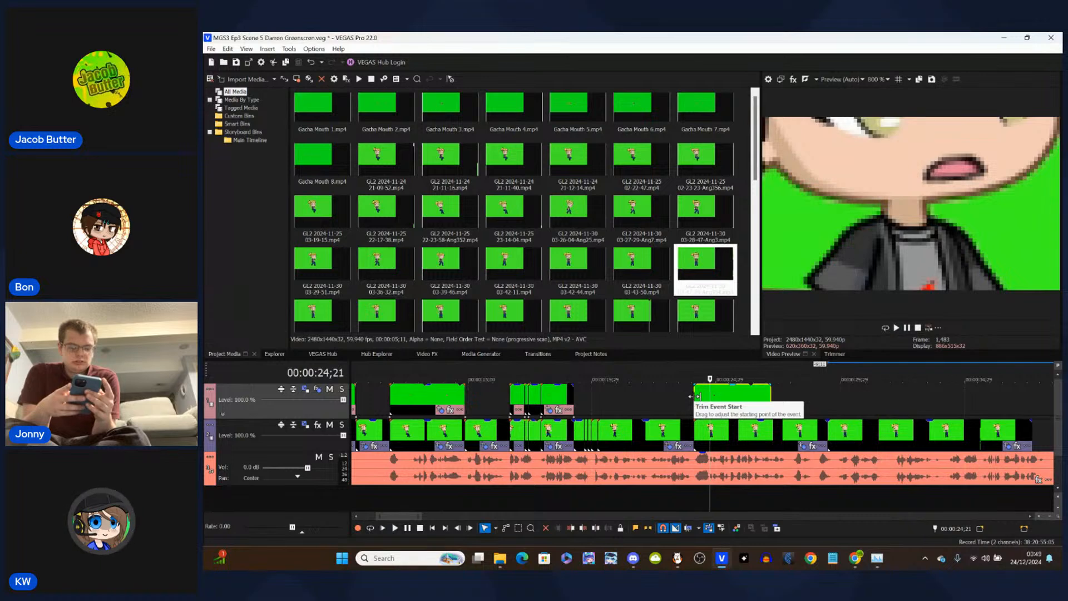
key(Left)
key(Left)
key(Left)
key(Left)
key(Left)
key(Left)
key(Left)
key(Left)
key(Left)
key(Left)
key(Left)
key(Left)
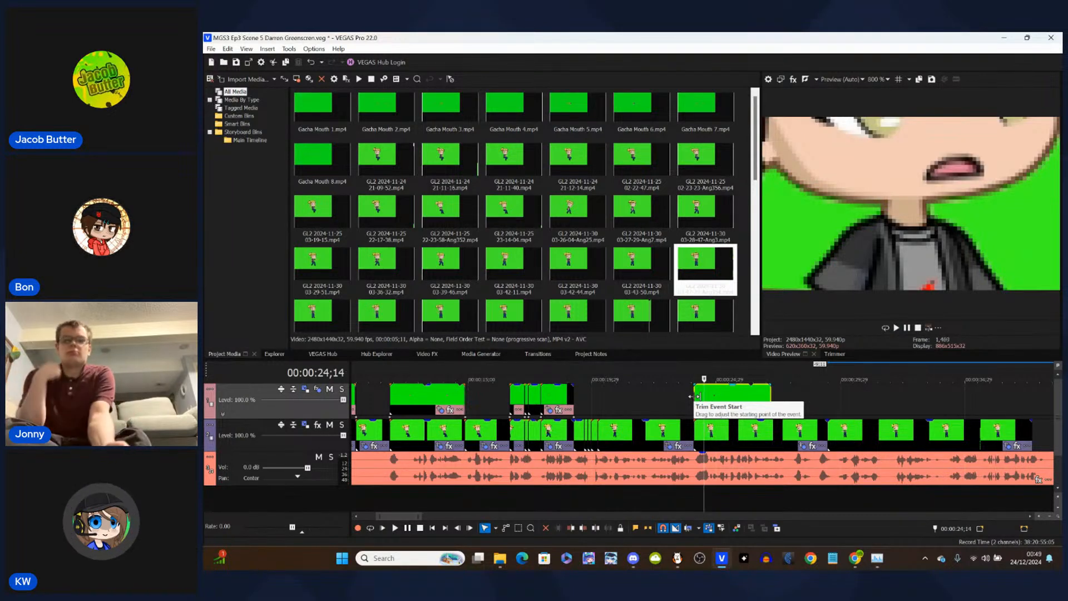
key(Left)
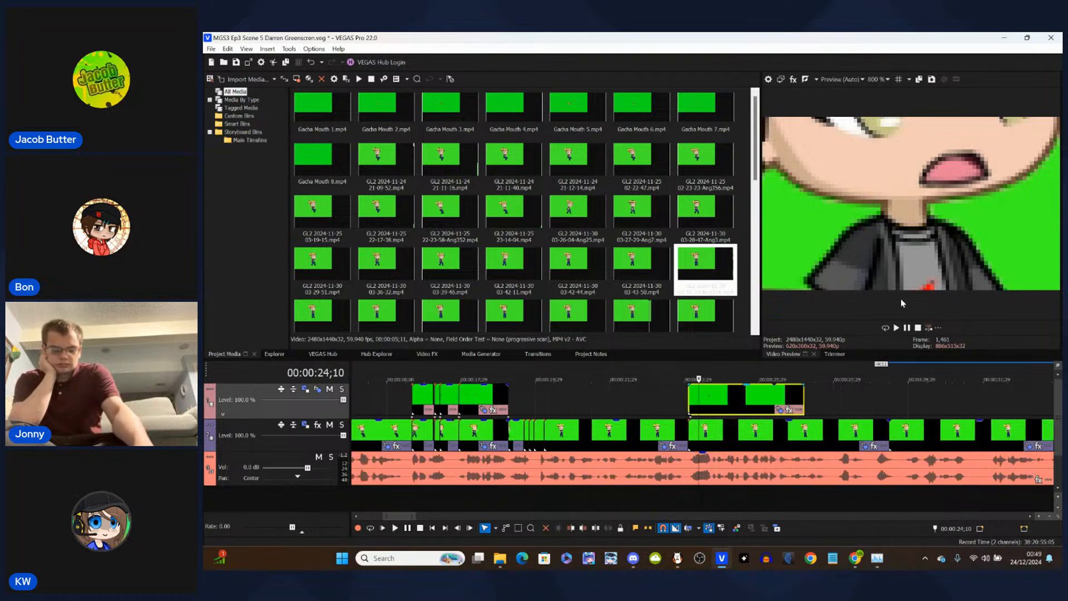
key(Up)
key(Up)
key(Up)
key(Up)
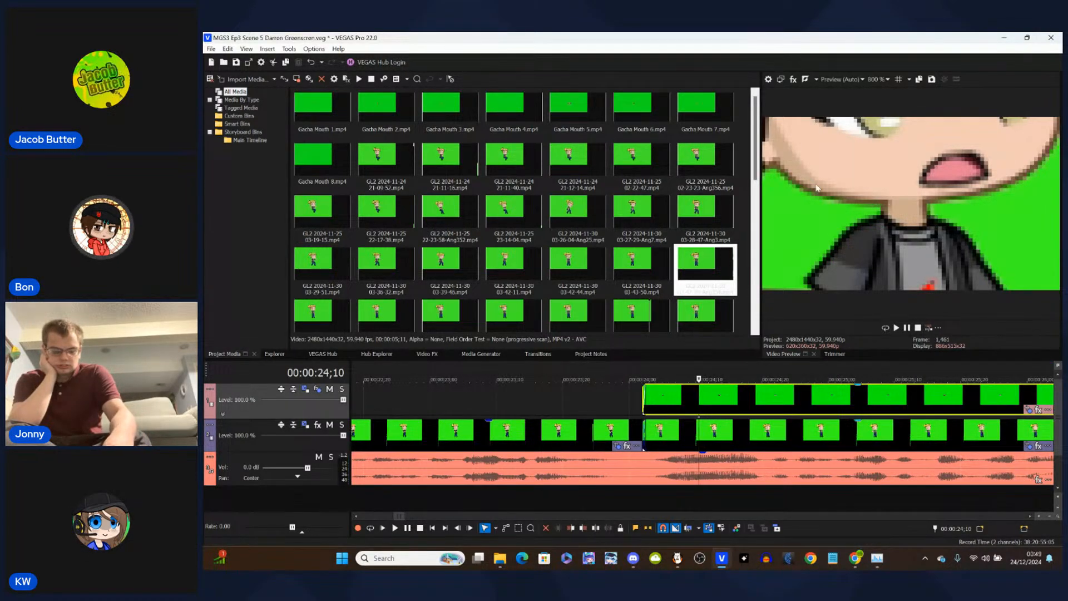
- Set Track 1's motion position at 00:00:24;10 to X 14.20 and Y 63.80
click(305, 390)
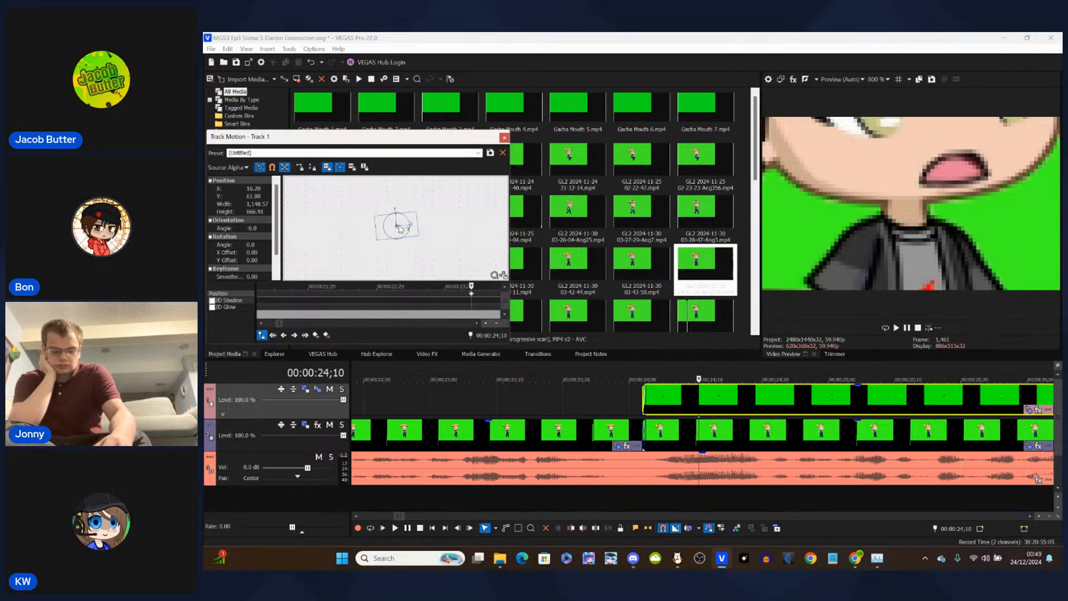
key(Up)
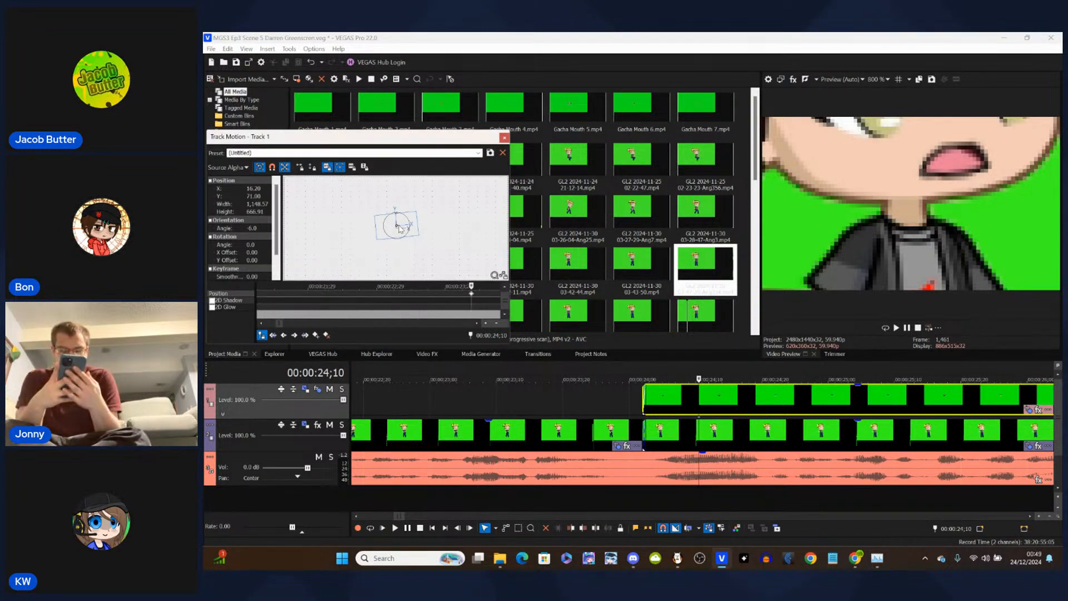
key(ctrl+z)
click(251, 196)
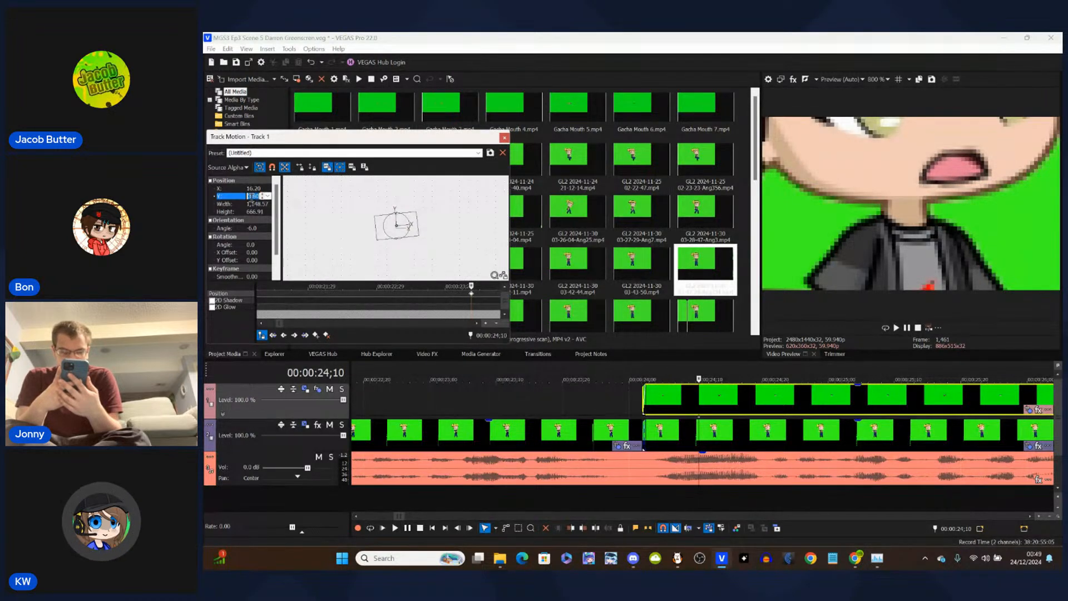
text(63.8)
click(256, 188)
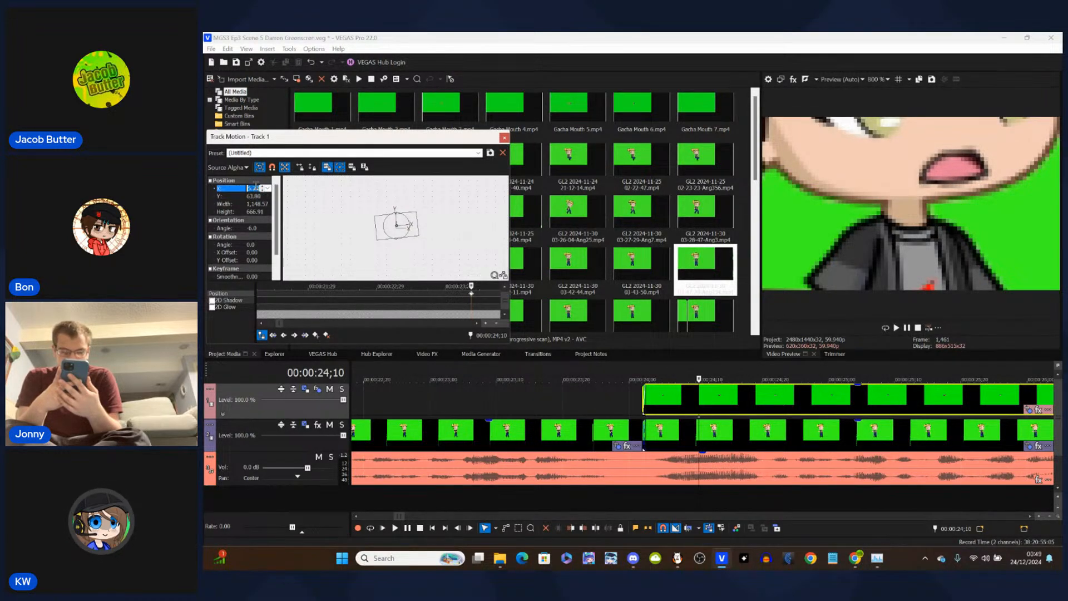
text(4.2)
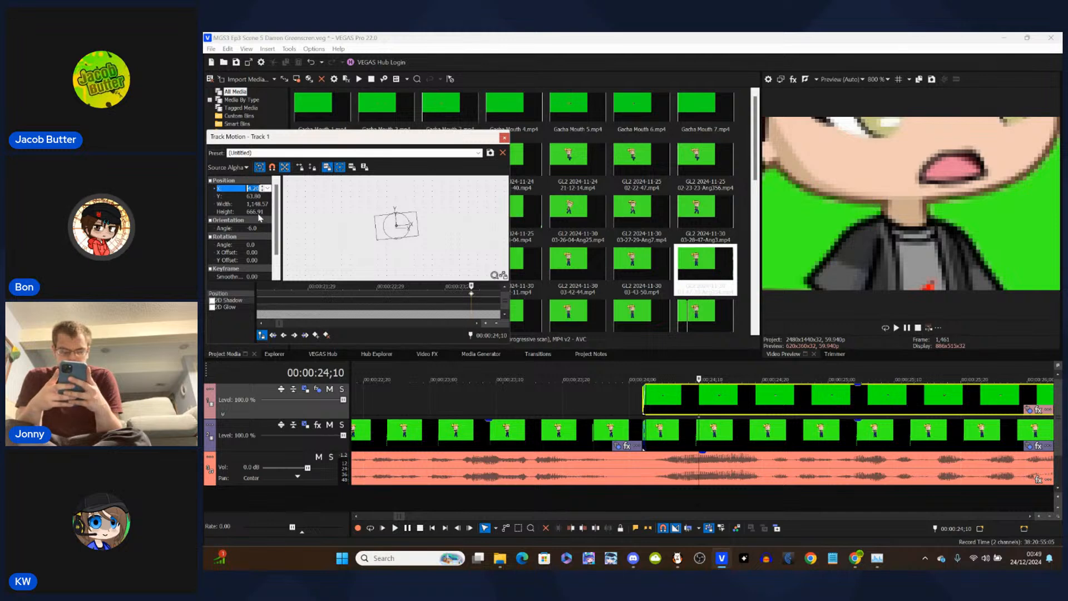
- Try small adjustments to the Y position of Track 1's motion keyframe at 00:00:24;10
click(257, 196)
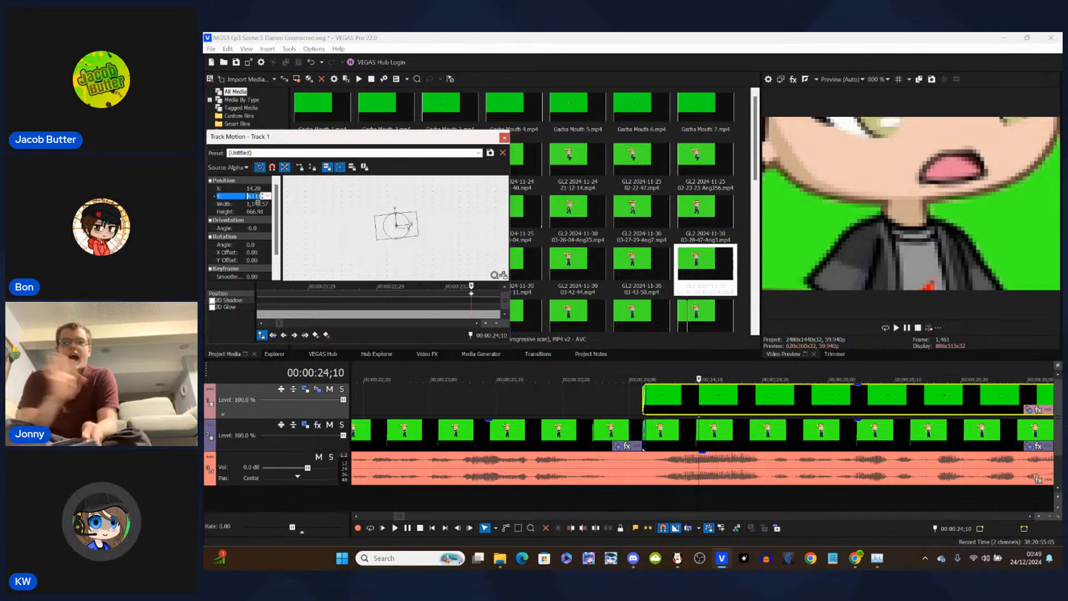
scroll(258, 198, down, 1)
scroll(259, 198, up, 1)
scroll(259, 198, down, 1)
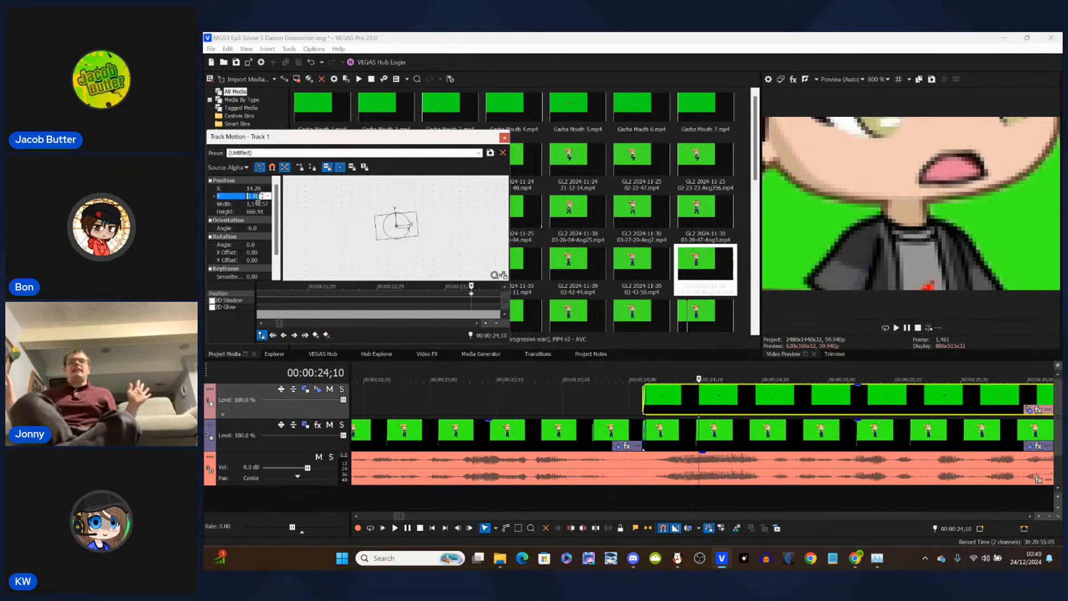
scroll(258, 197, up, 1)
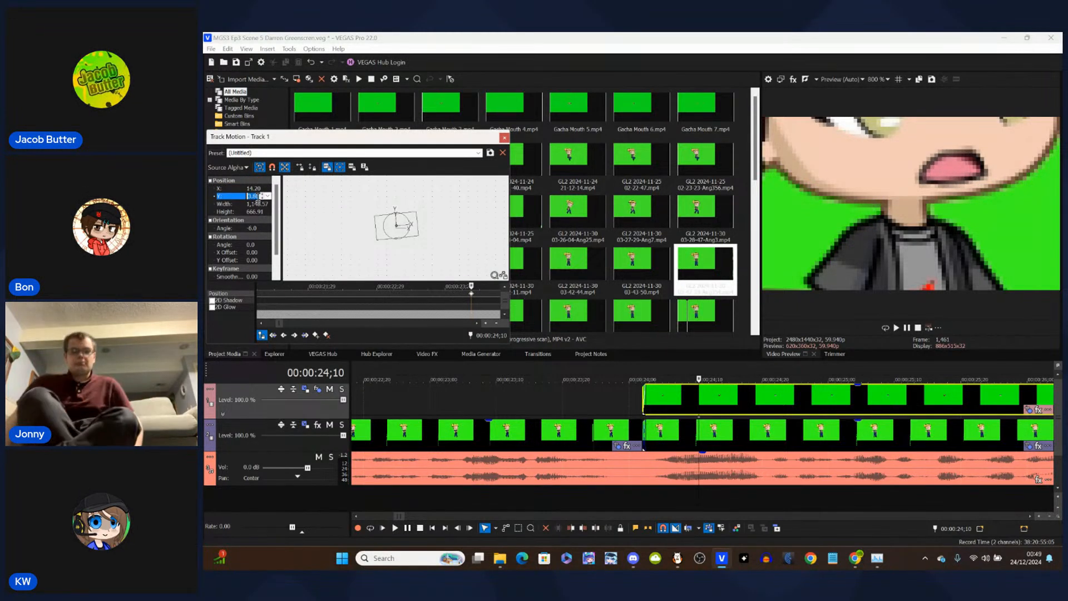
- Set the preview to 100% and step back and forth through the mouth clip up to 00:00:25;00 to examine the mouth's alignment
click(888, 80)
click(893, 130)
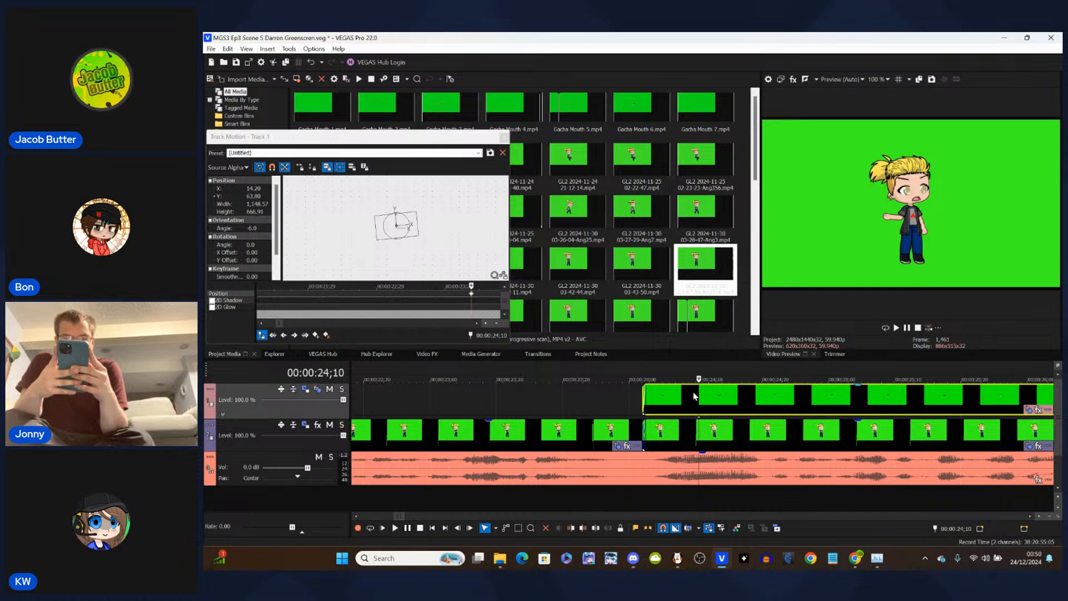
key(Right)
key(Right)
key(Right)
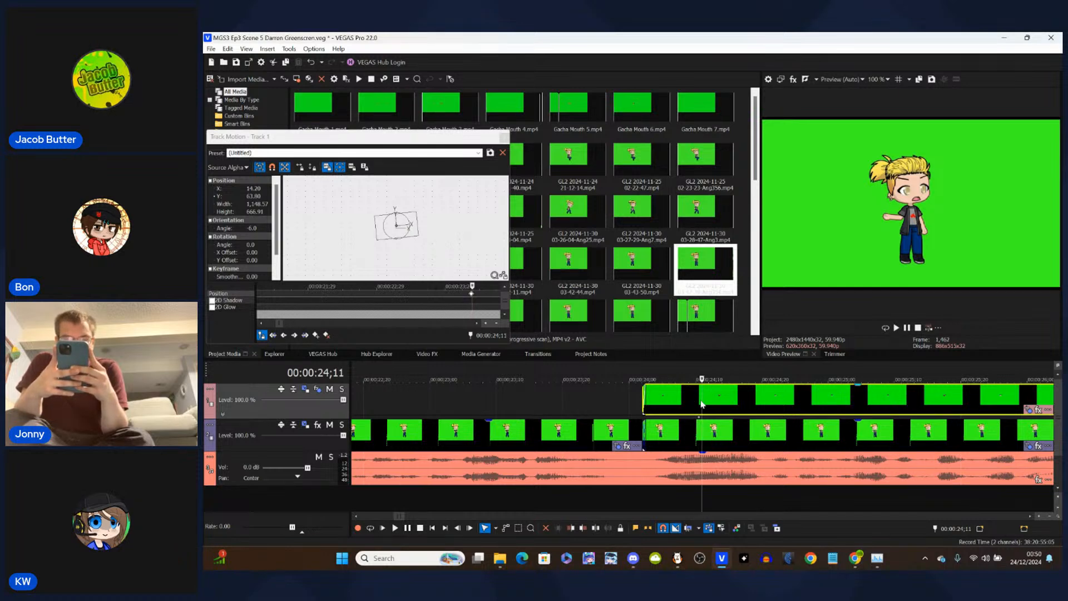
key(Right)
key(Right)
key(Right)
key(Right)
key(Right)
key(Right)
key(Right)
key(Right)
key(Right)
key(Right)
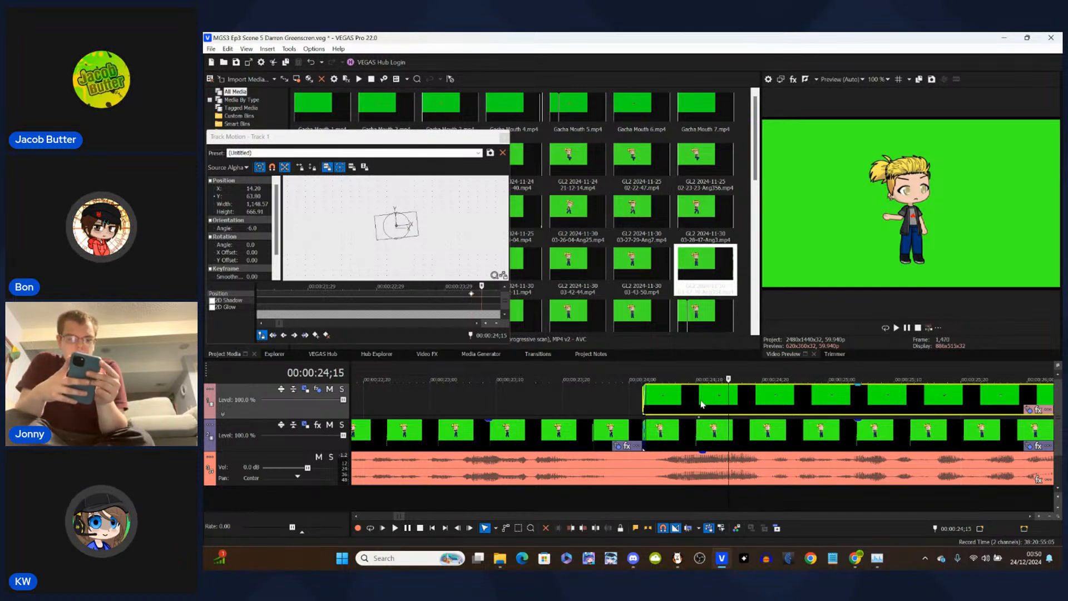
key(Left)
key(Left)
key(Left)
key(Left)
key(Left)
key(Left)
key(Left)
key(Left)
key(Left)
key(Left)
key(Left)
key(Left)
key(Left)
key(Left)
key(Left)
key(Left)
key(Left)
key(Left)
key(Left)
key(Left)
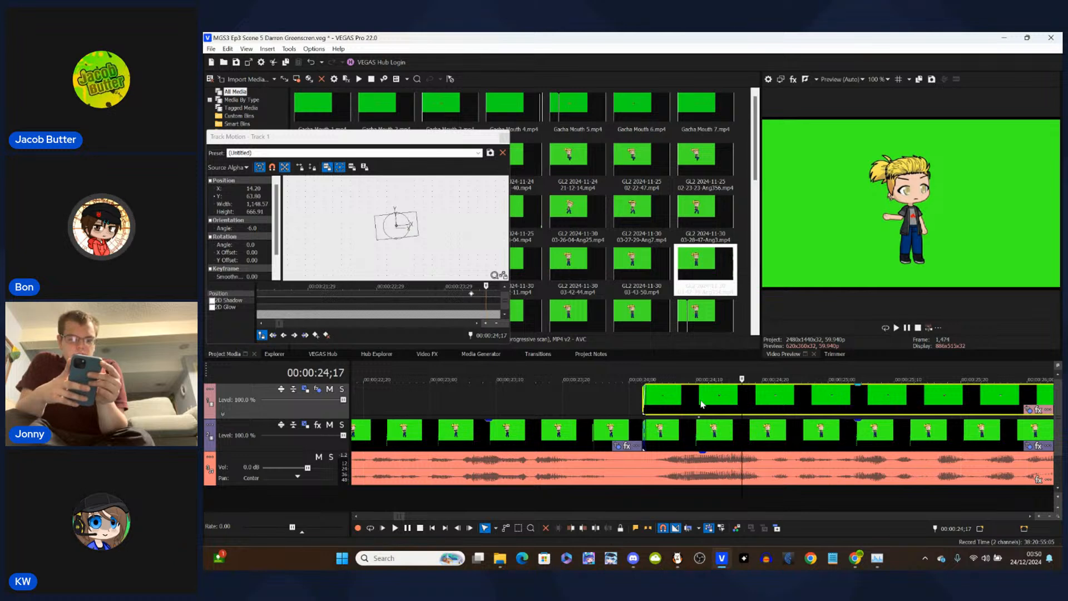
key(Right)
key(Right)
key(Right)
key(Right)
key(Right)
key(Right)
key(Right)
key(Right)
key(Right)
key(Right)
key(Right)
key(Right)
key(Right)
key(Right)
key(Right)
key(Right)
key(Right)
key(Right)
key(Right)
key(Right)
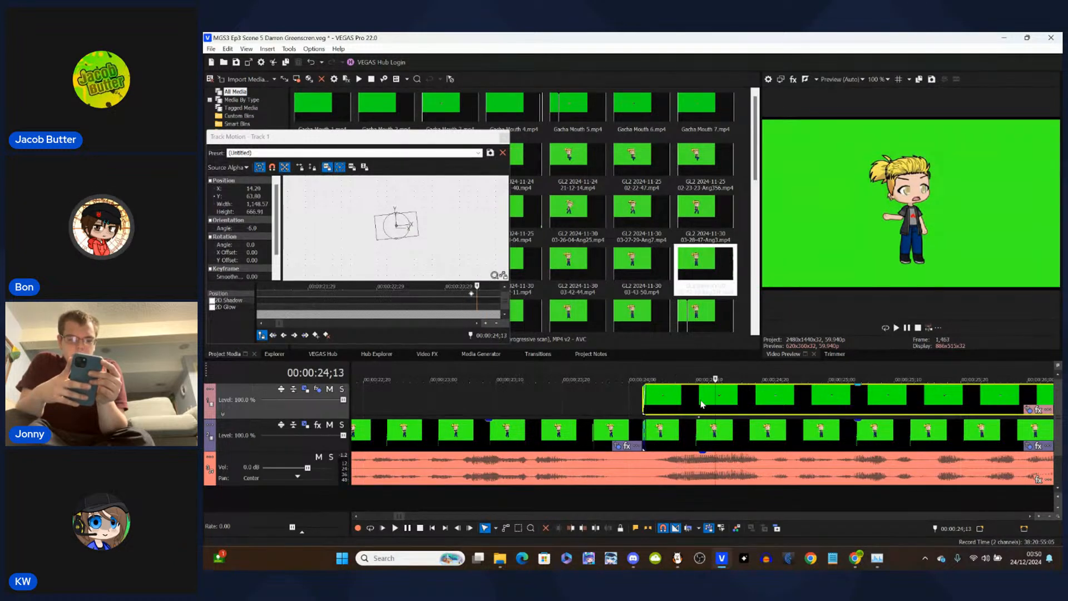
key(Right)
key(Right)
key(Right)
key(Right)
key(Right)
key(Right)
key(Right)
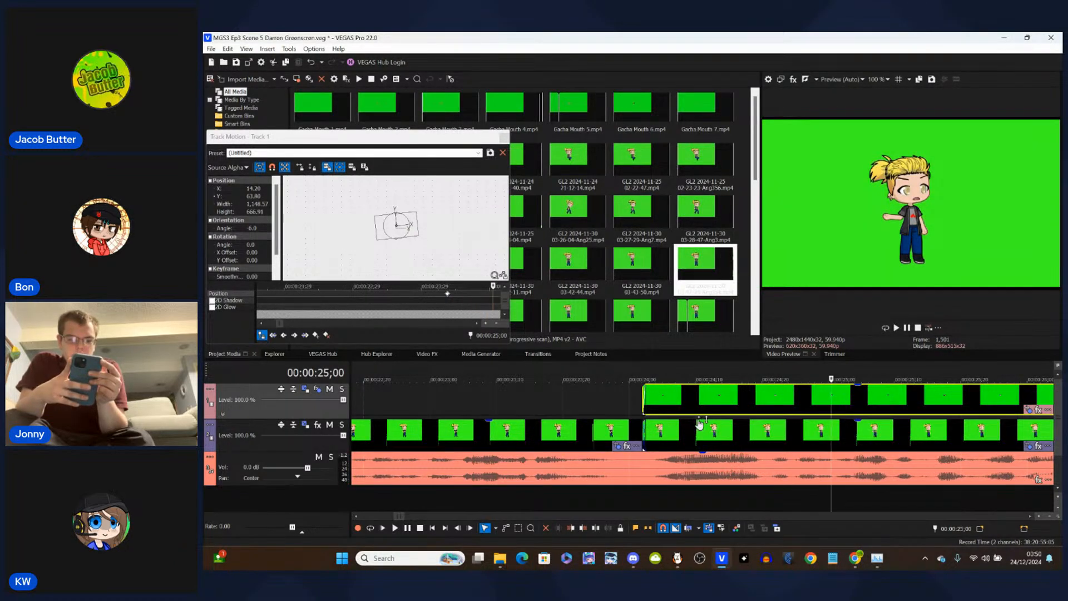
- At 00:00:24;10, magnify the preview to 800%, set Track 1's motion Y position to 65.80, and nudge its X position lower
click(699, 424)
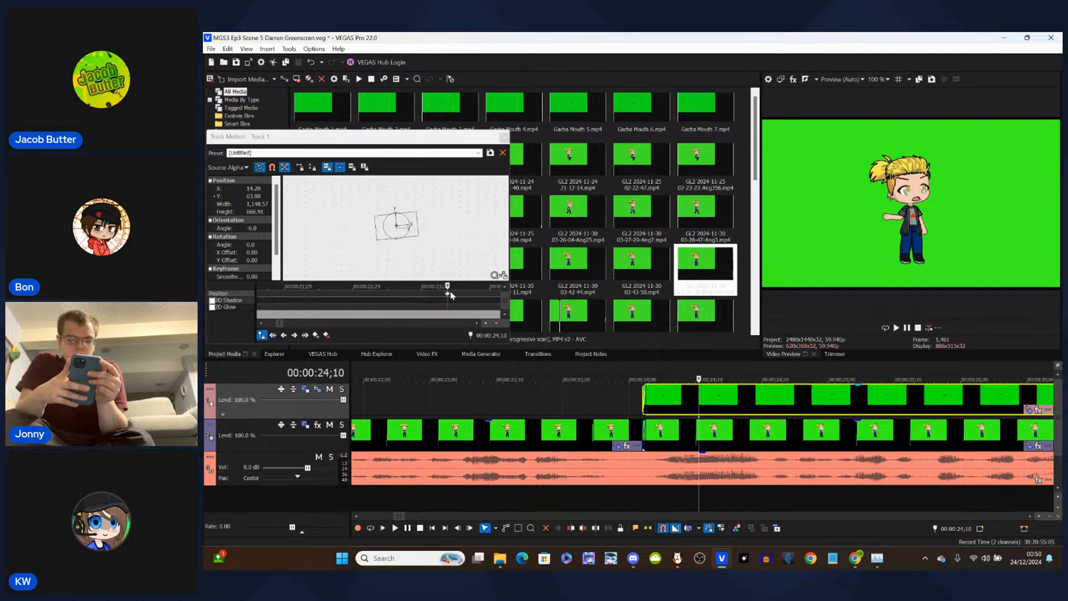
click(399, 230)
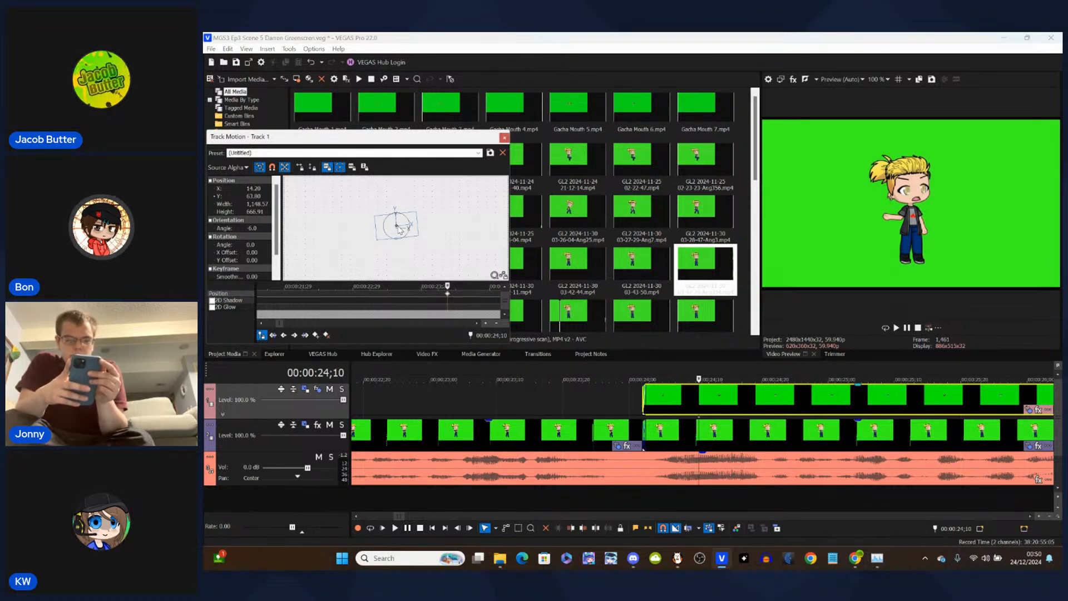
click(878, 79)
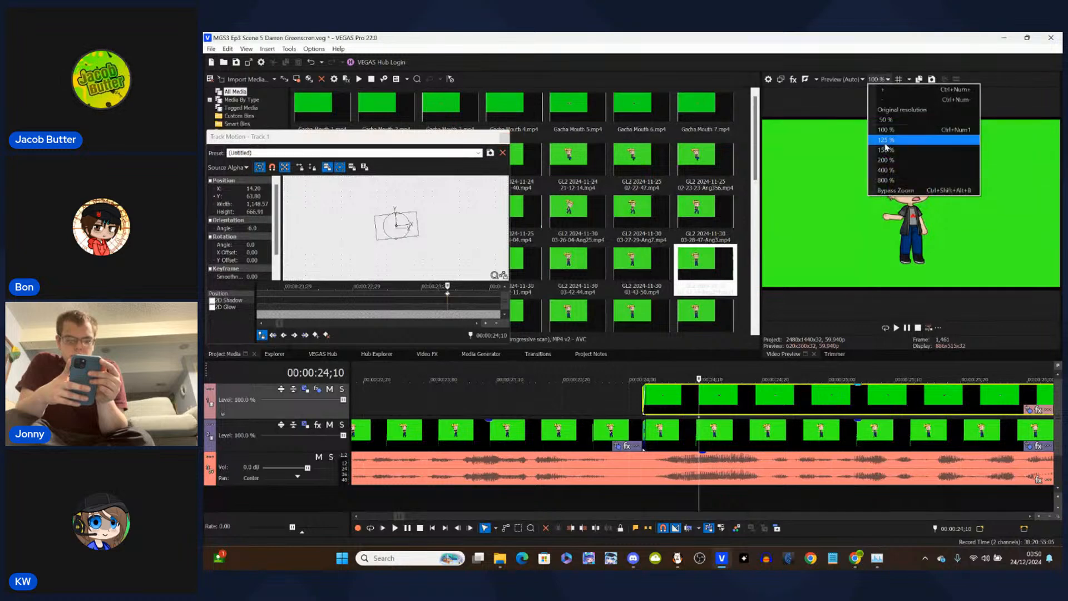
click(883, 181)
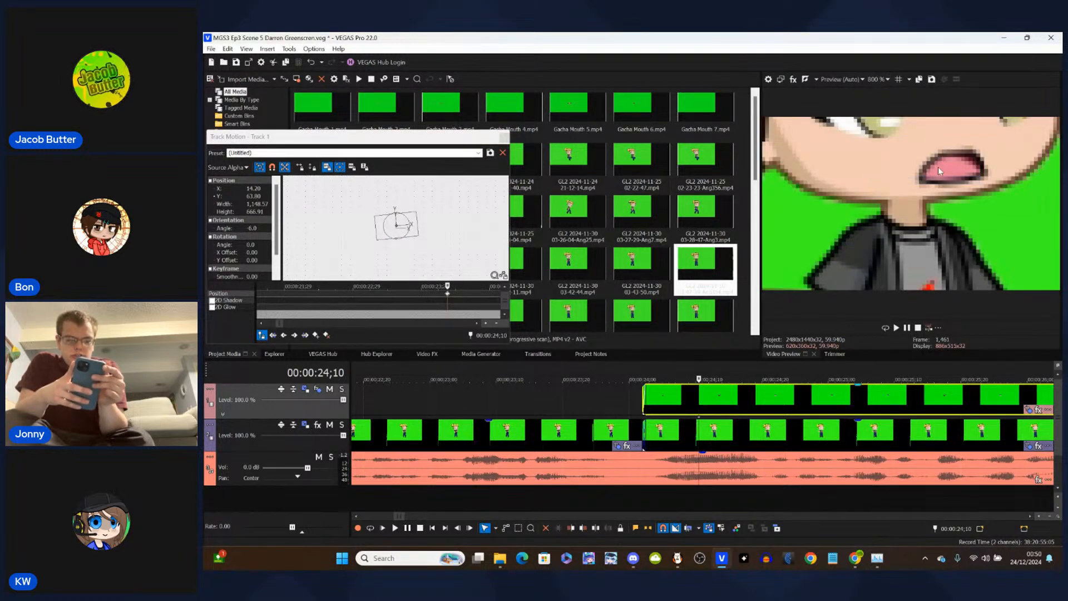
double_click(253, 196)
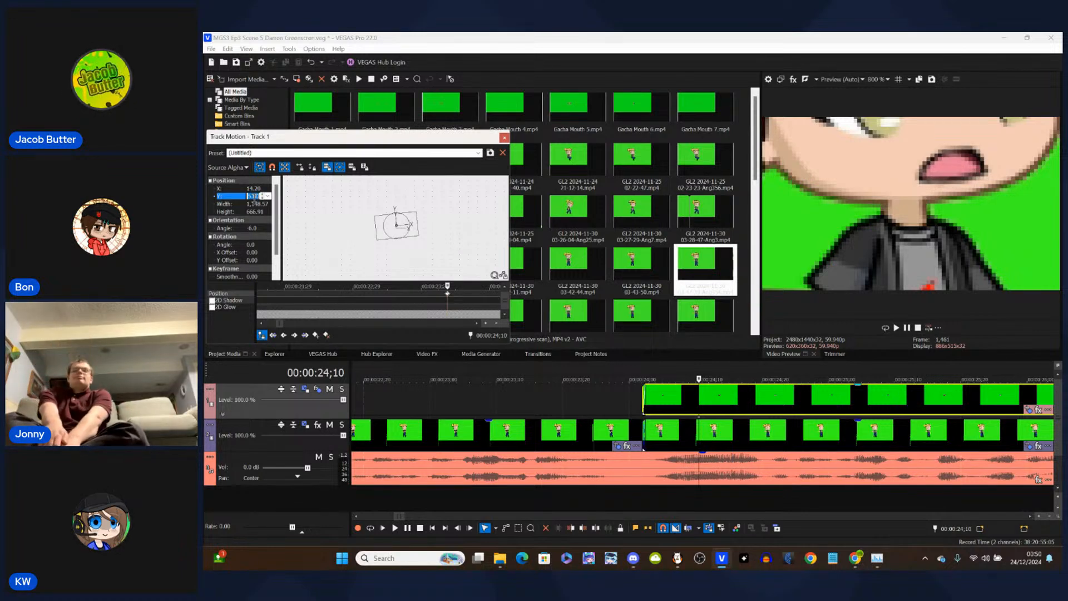
click(254, 189)
scroll(254, 190, down, 1)
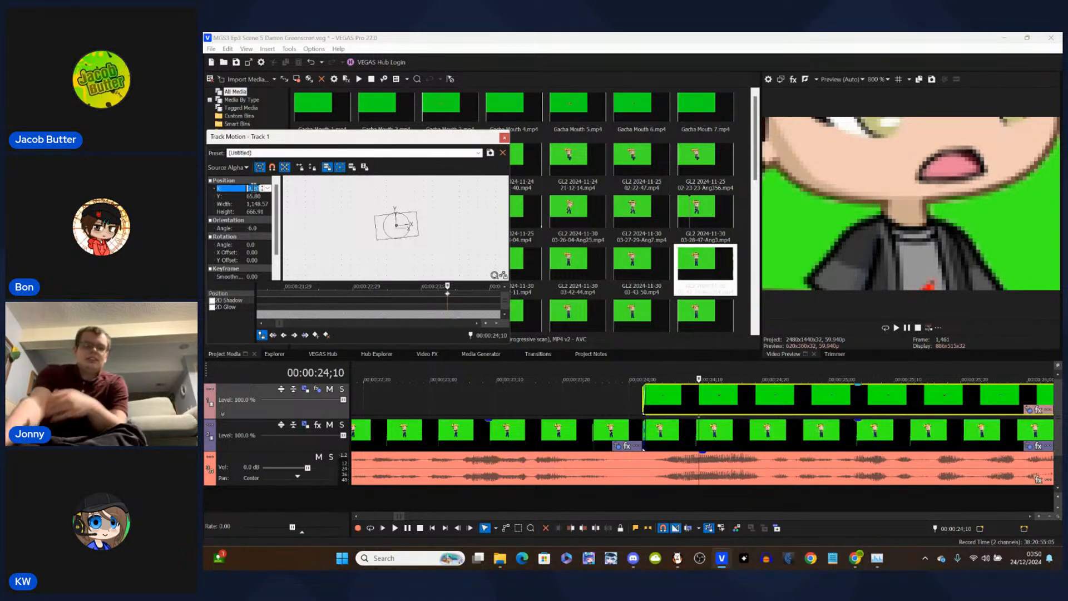
- Close Track 1's motion settings, return the preview to 100%, and play the mouth clip from about 00:00:24;02 to check its alignment
click(505, 139)
click(888, 79)
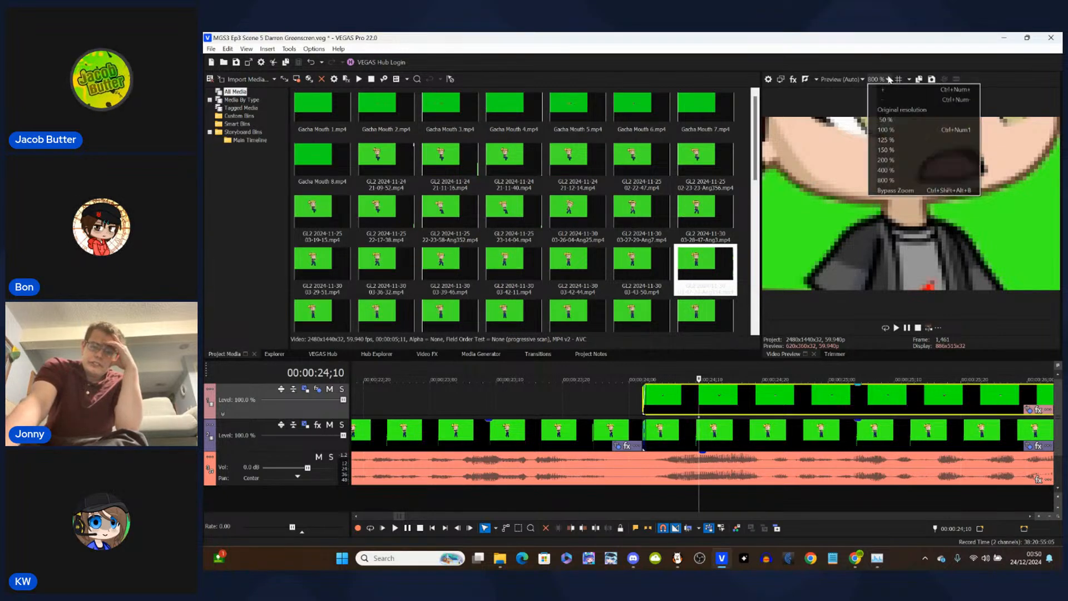
click(897, 130)
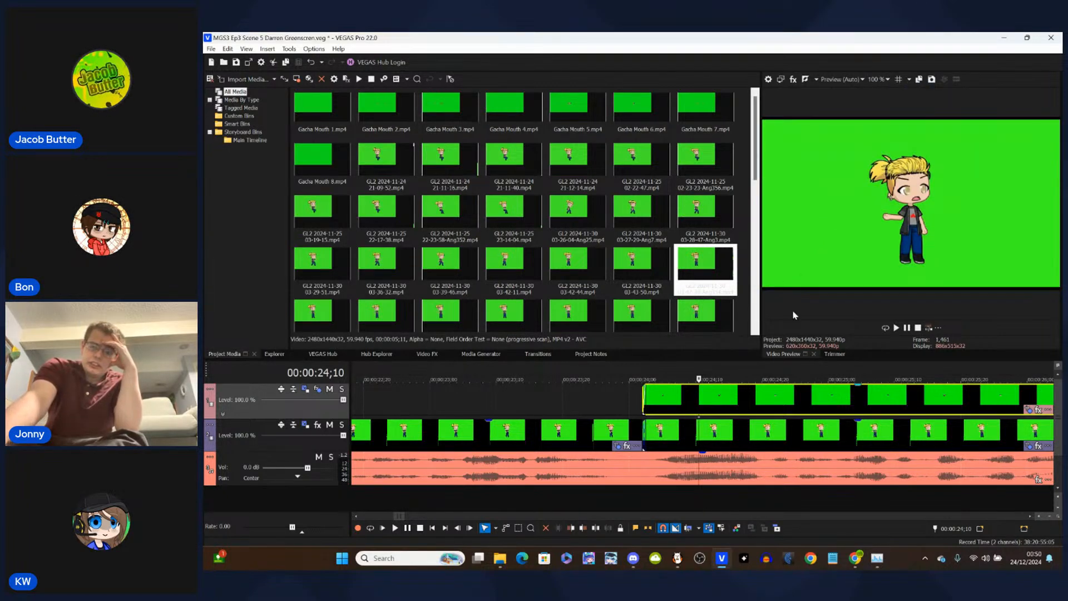
click(701, 421)
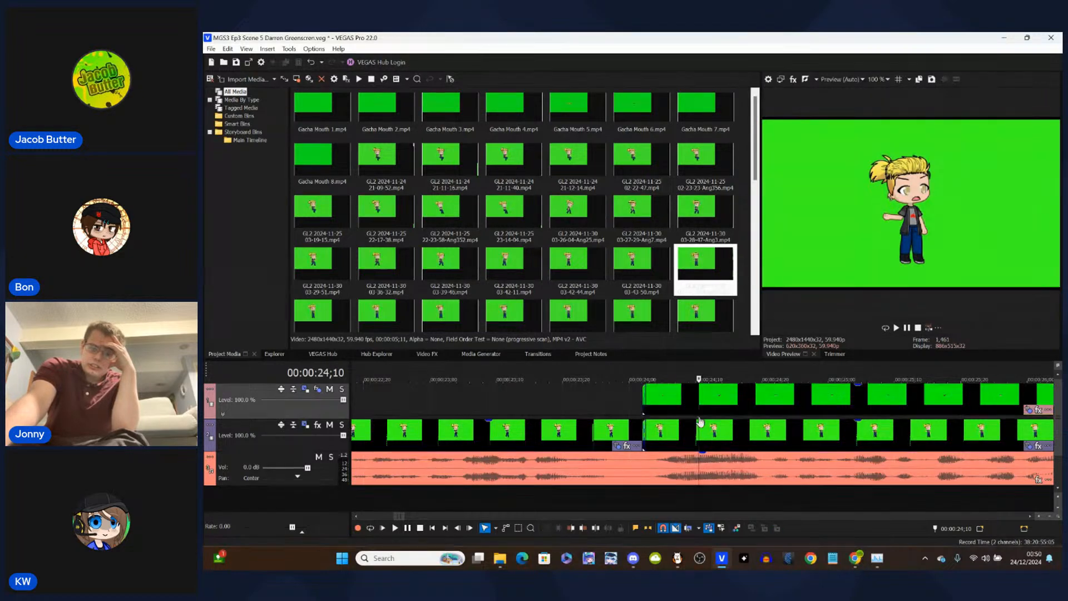
click(647, 422)
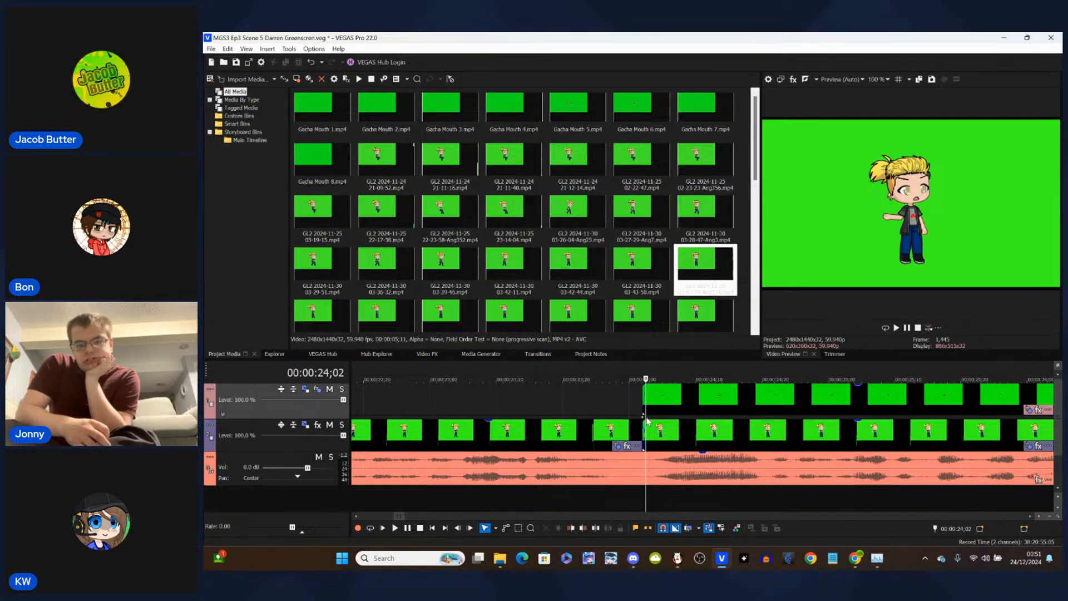
scroll(647, 421, up, 1)
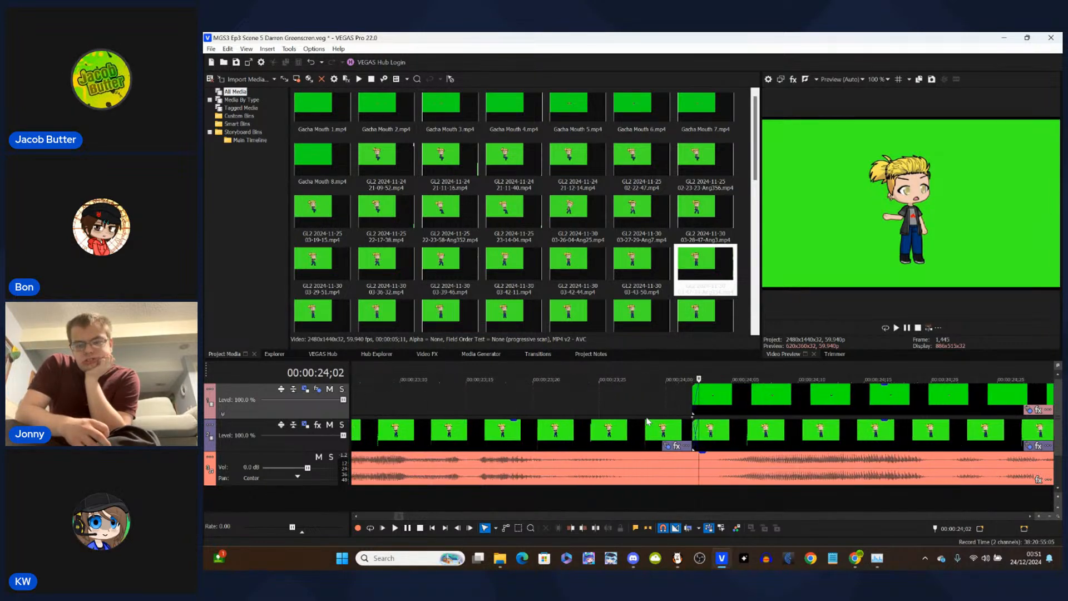
scroll(647, 422, up, 2)
key(space)
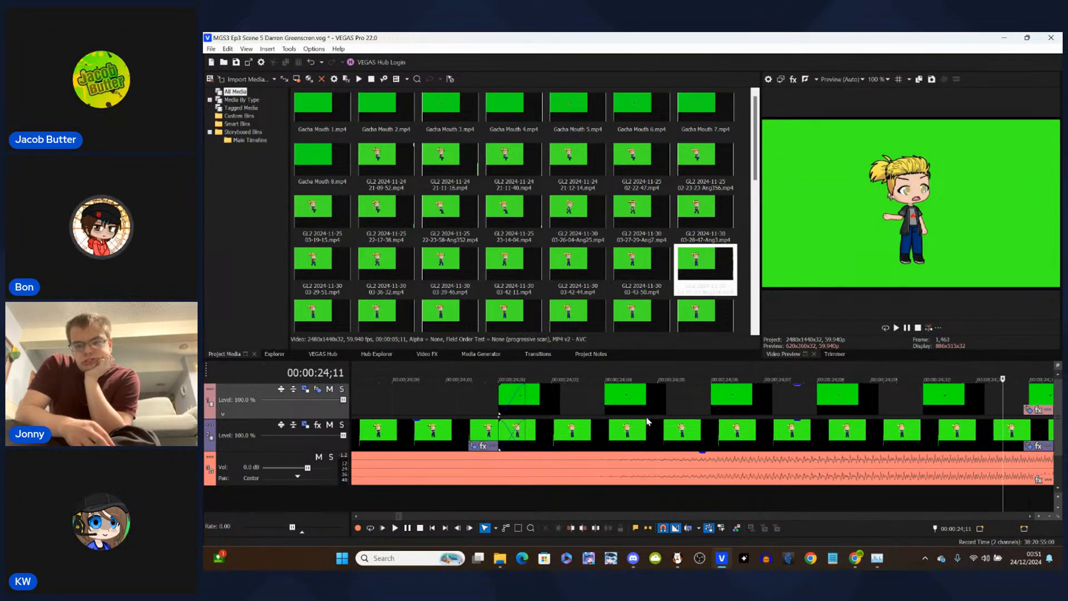
scroll(647, 421, down, 4)
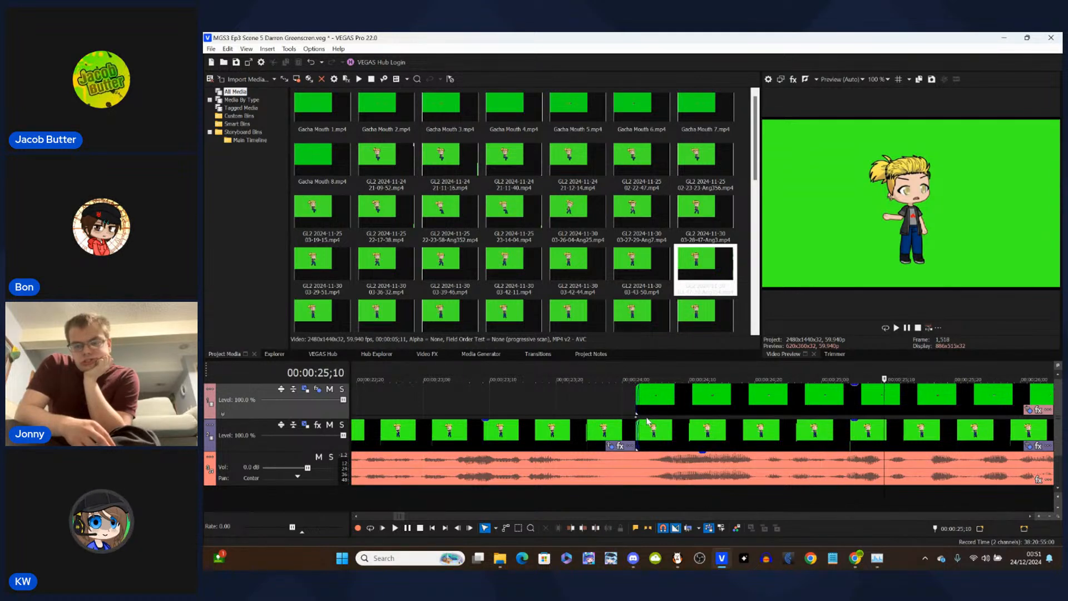
- Check Track 1's motion settings at the mouth clip's start, 00:00:24;02, and close them
click(637, 407)
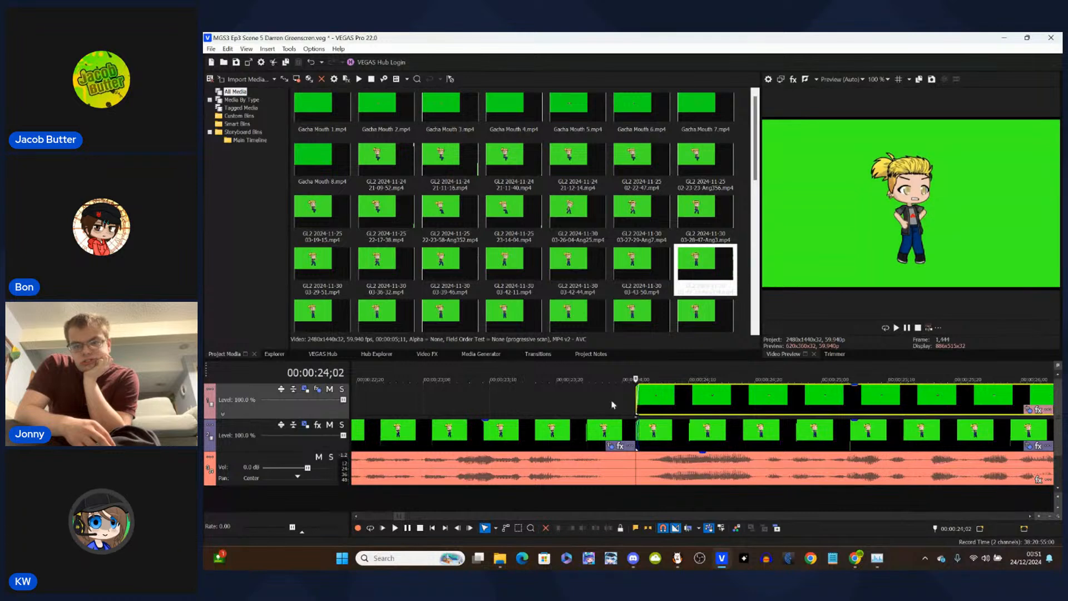
click(306, 390)
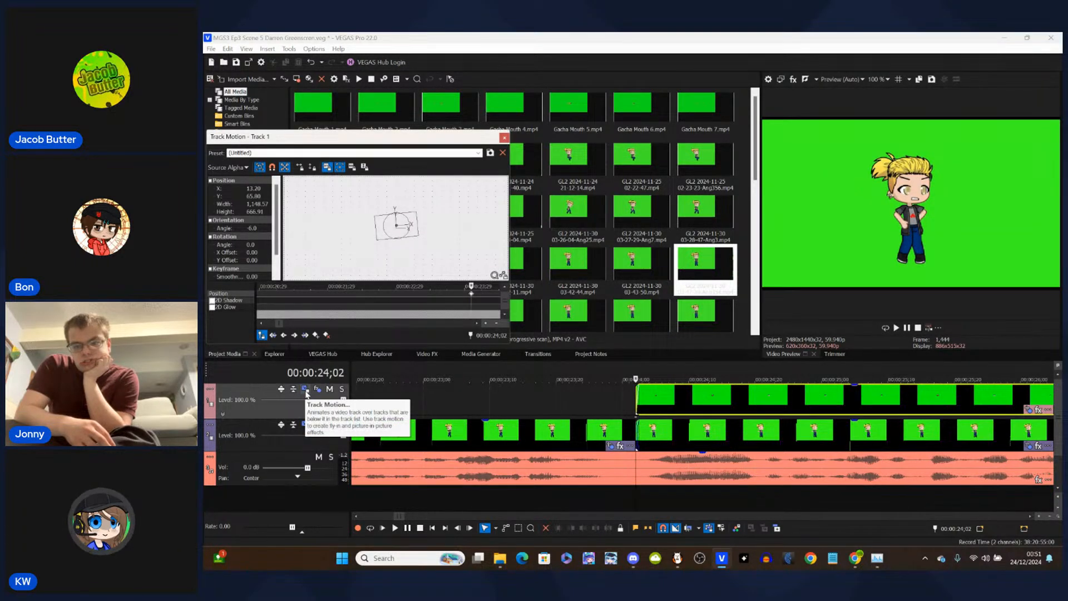
click(505, 139)
- Magnify the preview to 800% and step back and forth through the mouth clip up to 00:00:25;26 to examine the mouth's alignment
click(679, 400)
key(Right)
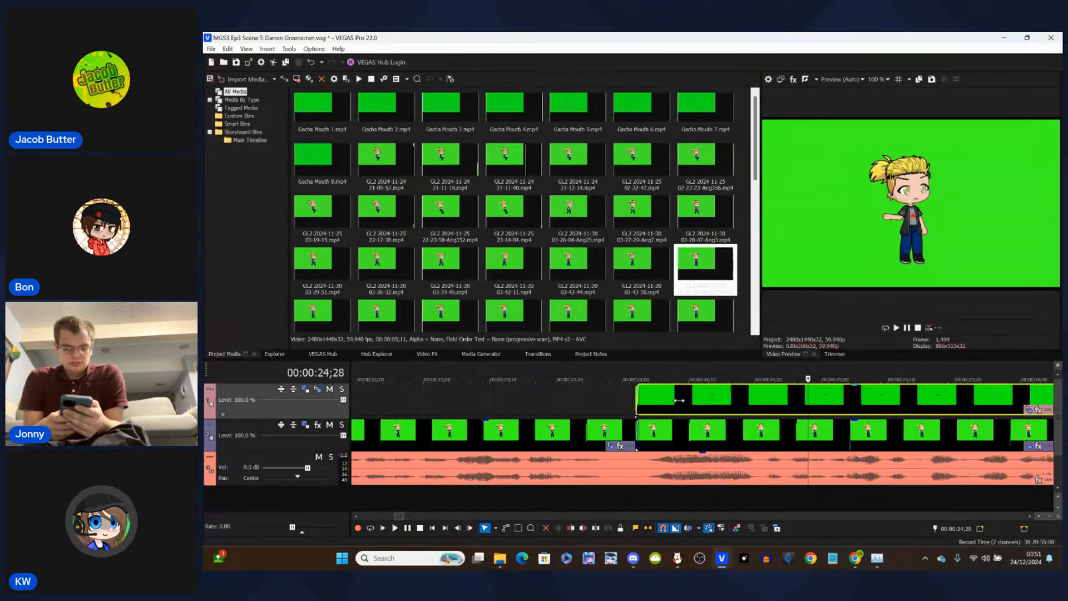
click(882, 82)
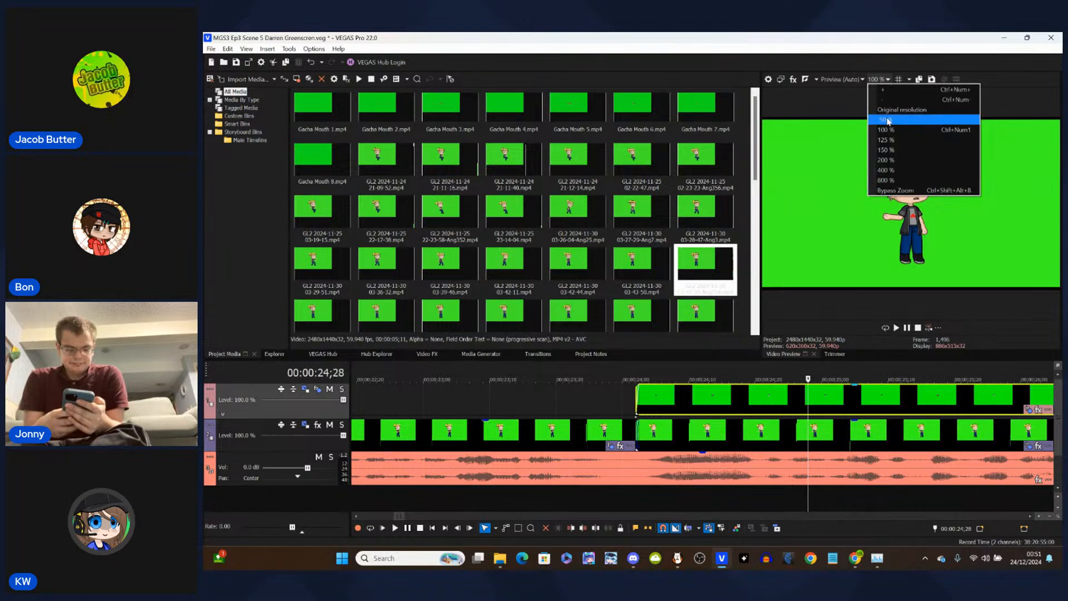
click(882, 182)
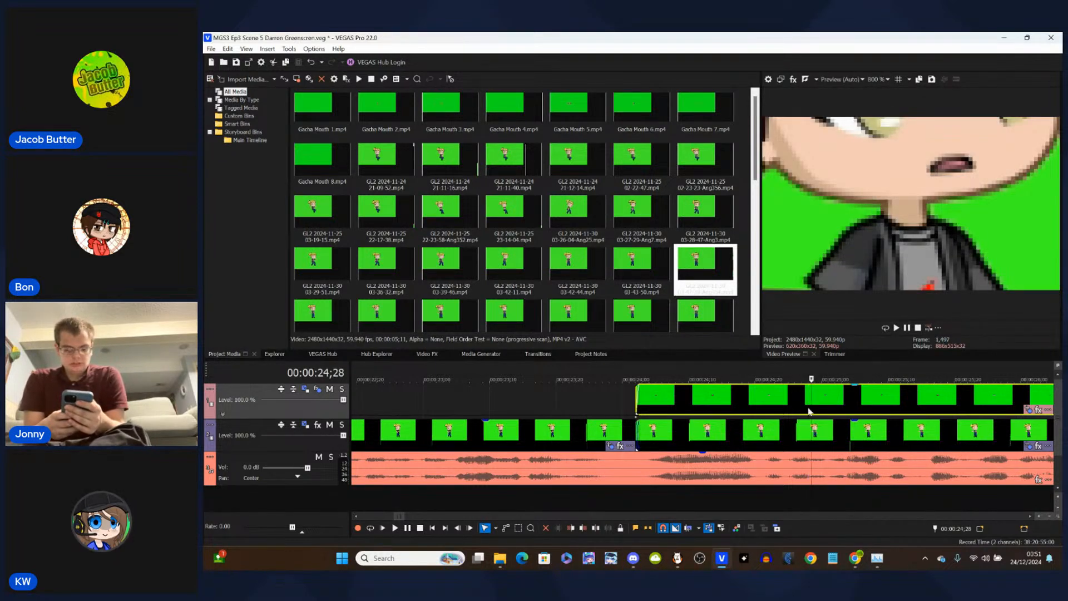
key(Right)
key(Right)
key(Right)
key(Right)
key(Right)
key(Right)
key(Right)
key(Right)
key(Right)
key(Right)
key(Right)
key(Right)
key(Right)
key(Right)
key(Right)
key(Right)
key(Right)
key(Right)
key(Right)
key(Right)
key(Right)
key(Right)
key(Right)
key(Right)
key(Right)
key(Right)
key(Right)
key(Right)
key(Right)
key(Right)
key(Right)
key(Right)
key(Right)
key(Right)
key(Right)
key(Left)
key(Left)
key(Left)
key(Left)
key(Left)
key(Left)
key(Left)
key(Left)
key(Left)
key(Left)
key(Left)
key(Left)
key(Left)
key(Left)
key(Left)
key(Left)
key(Left)
key(Left)
key(Left)
key(Left)
key(Right)
key(Right)
key(Right)
key(Right)
key(Right)
key(Right)
key(Right)
key(Right)
key(Right)
key(Right)
key(Right)
key(Right)
key(Right)
key(Right)
key(Right)
key(Right)
key(Right)
key(Right)
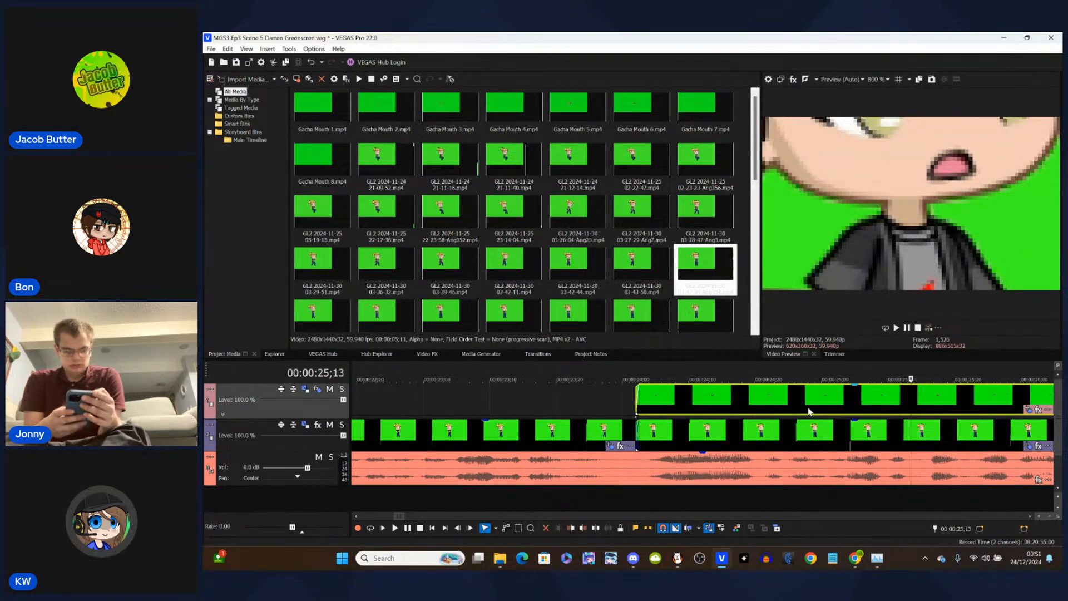
key(Left)
key(Left)
key(Left)
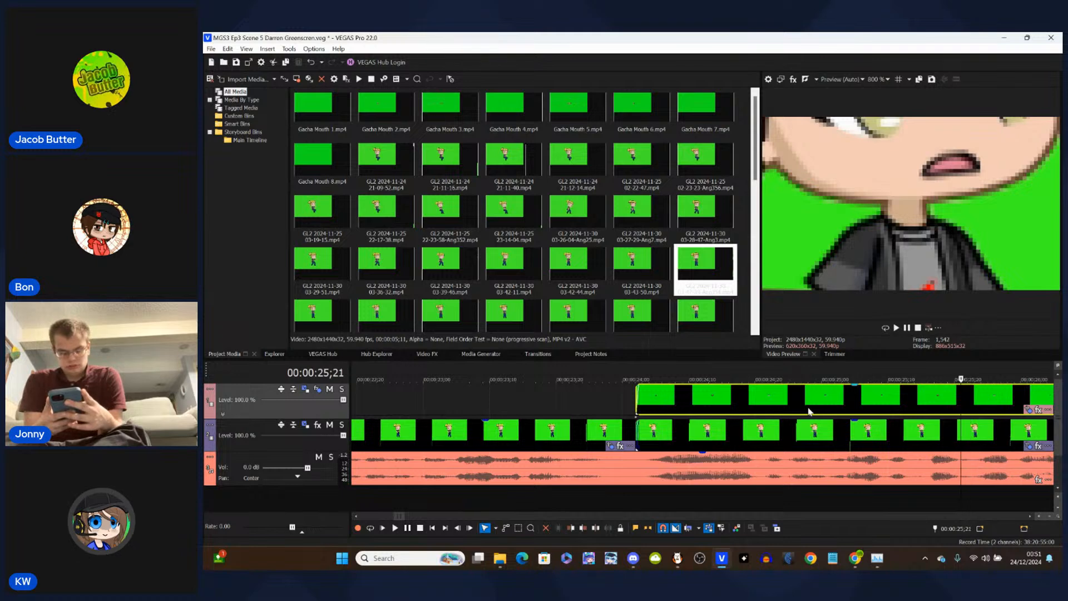
key(Left)
key(Left)
key(Left)
key(Left)
key(Left)
key(Right)
key(Right)
key(Right)
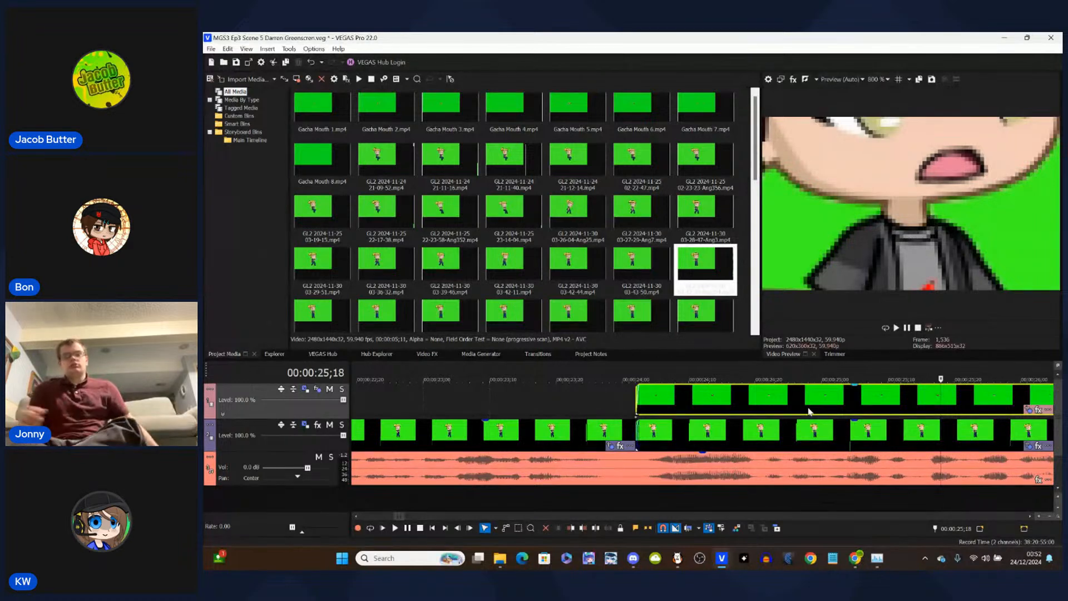
key(Right)
key(Right)
key(Right)
key(Right)
key(Right)
key(Right)
key(Right)
key(Right)
key(Right)
key(Right)
key(Right)
key(Right)
key(Right)
key(Right)
key(Right)
key(Right)
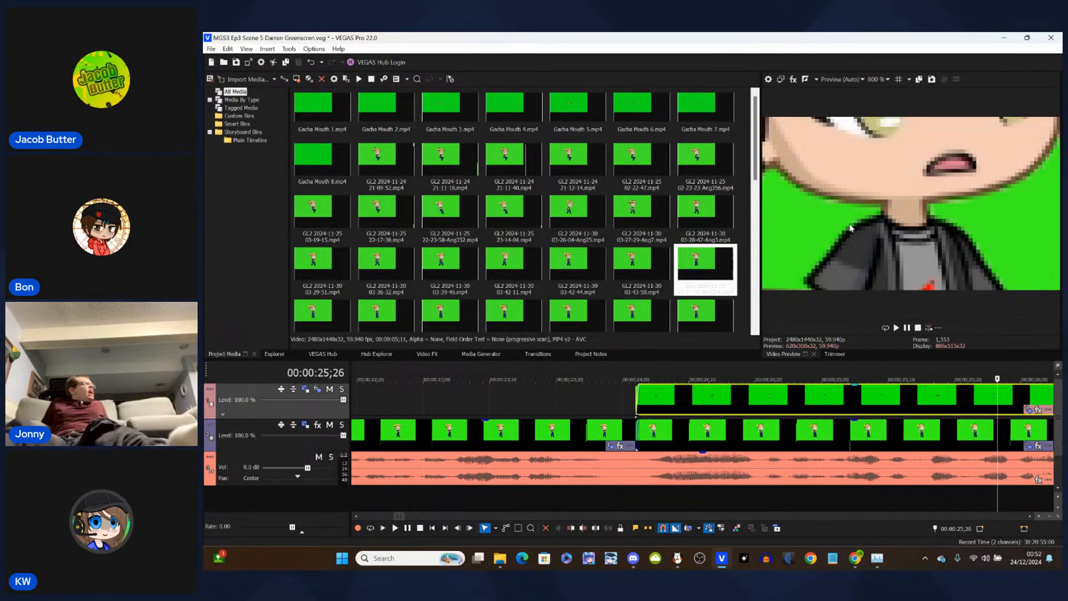
- Return the preview to 100% and play the mouth clip from its start to review the result
click(878, 79)
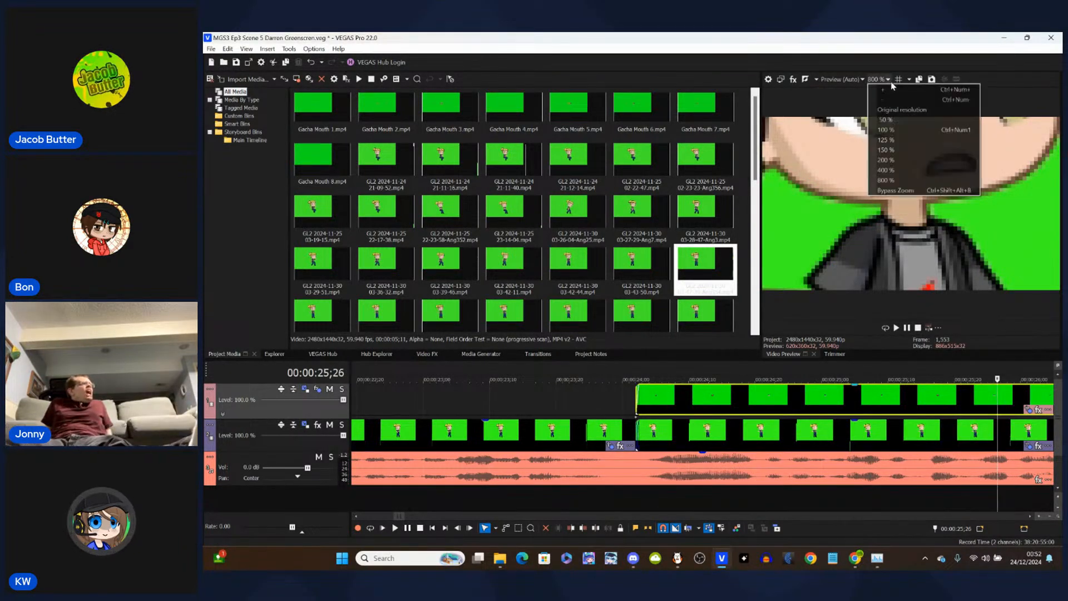
click(890, 129)
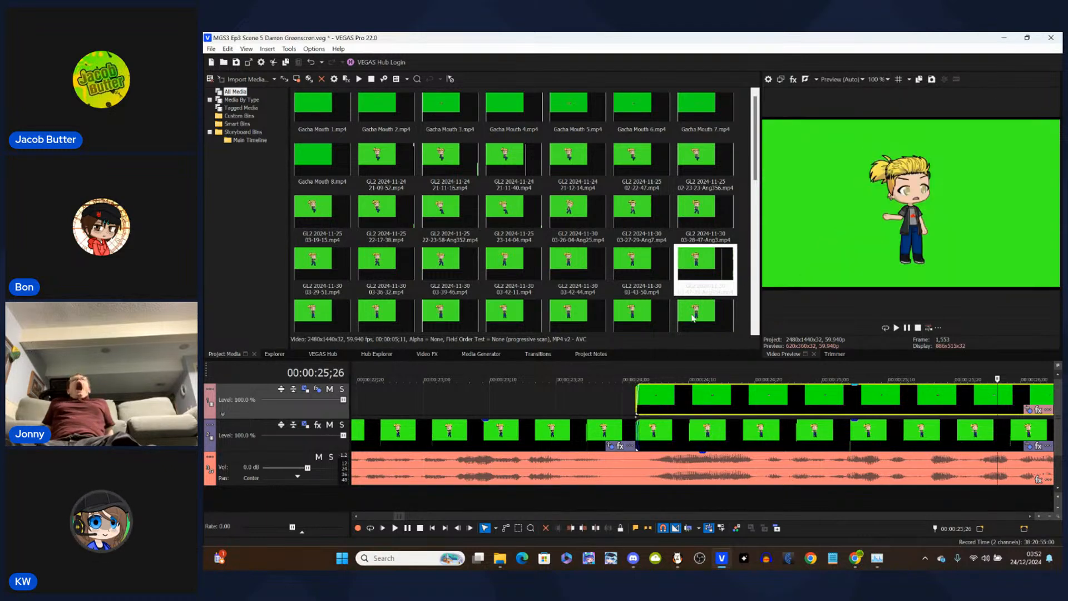
click(636, 400)
key(Return)
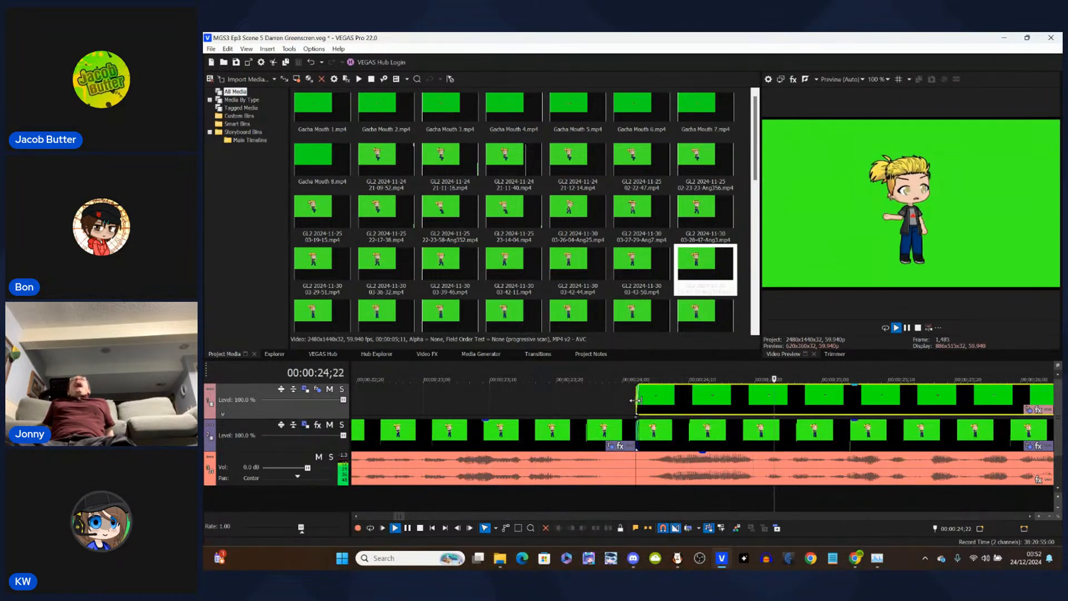
key(Return)
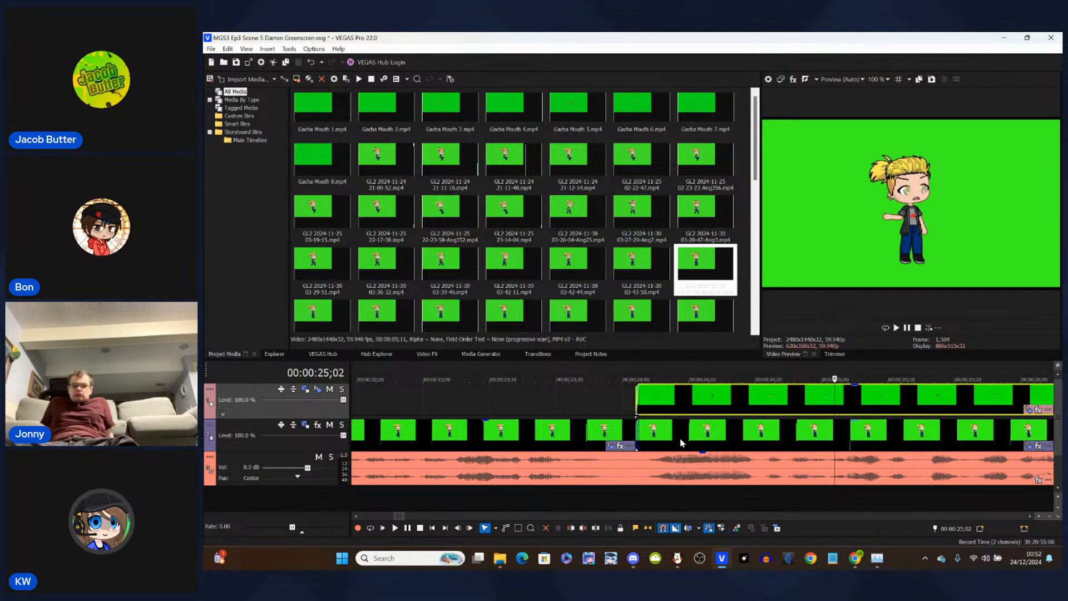
- Examine the character's pose in successive Track 2 clips between 00:01:04;03 and 00:01:39;26
scroll(681, 442, down, 10)
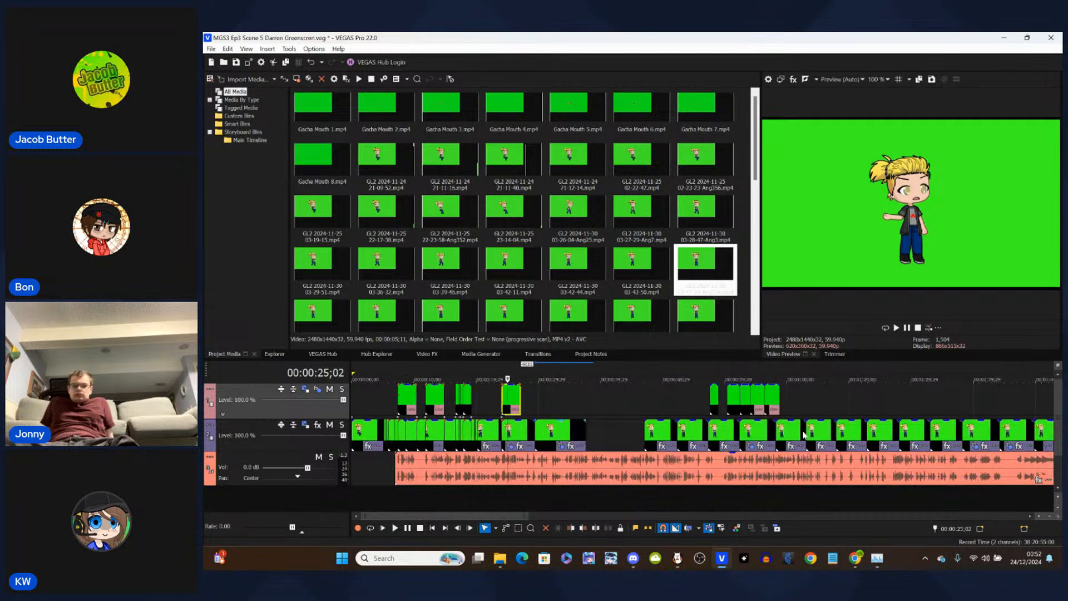
click(752, 434)
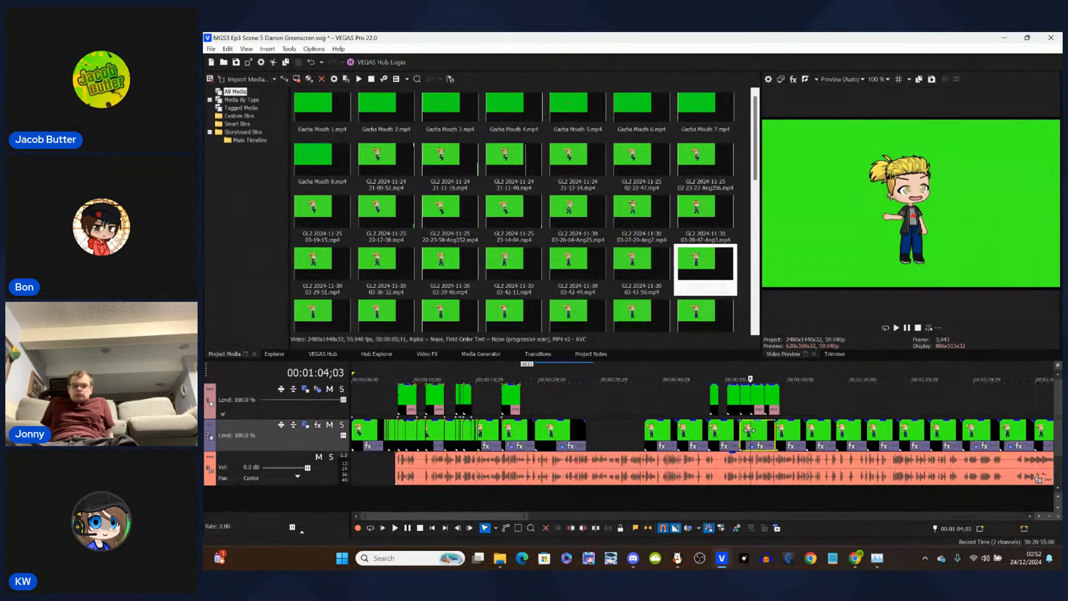
click(787, 428)
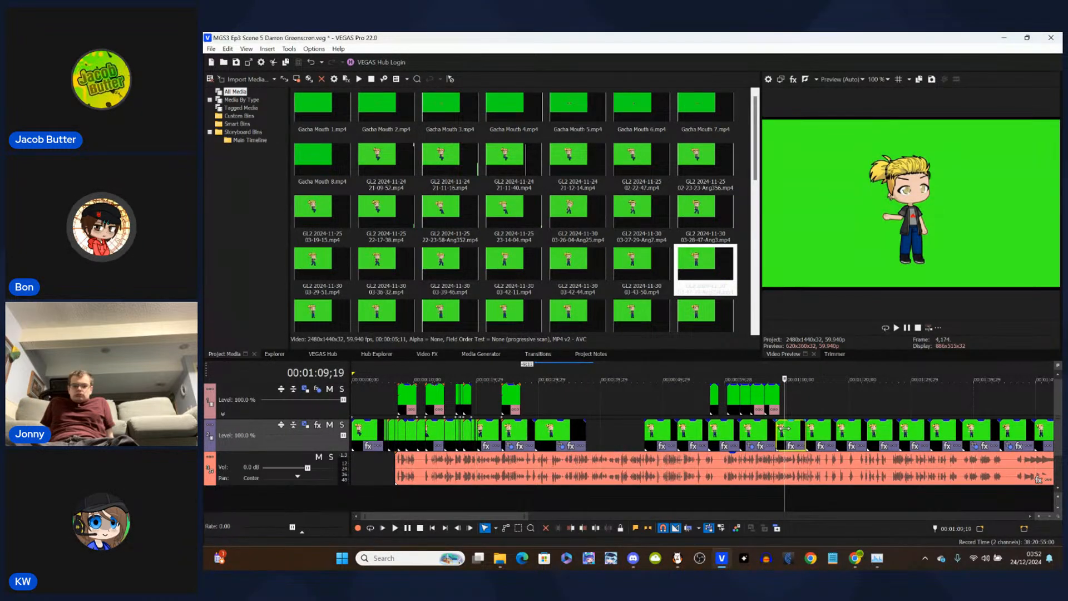
click(817, 436)
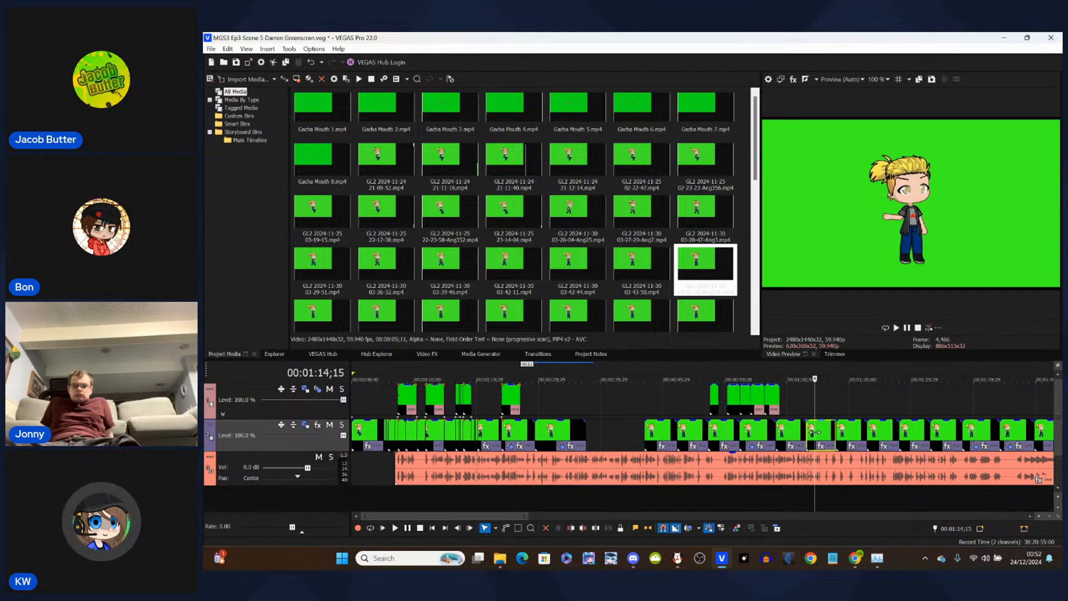
click(850, 436)
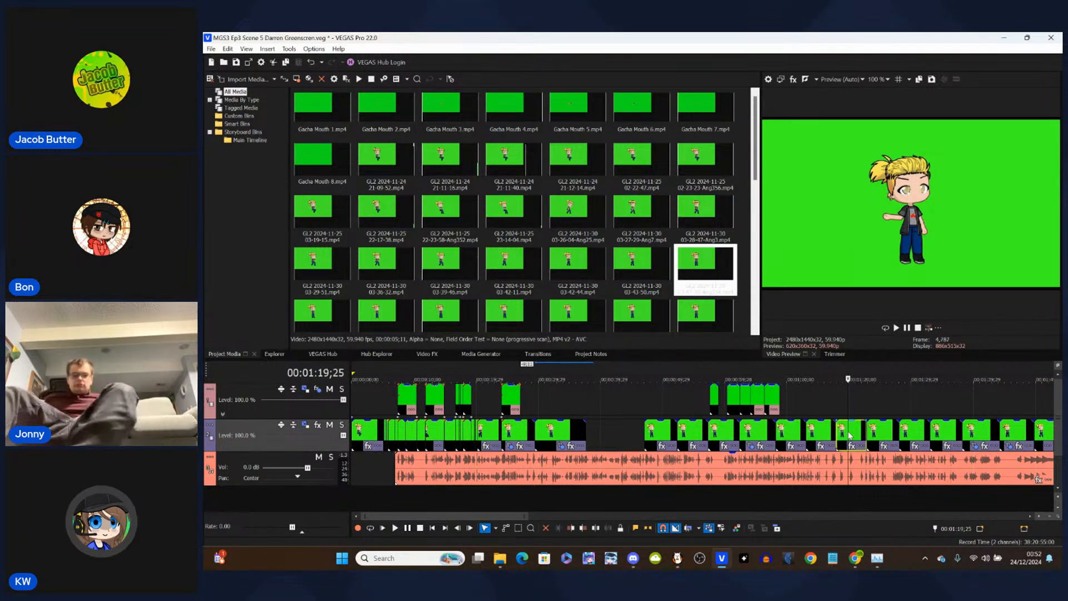
click(875, 432)
scroll(876, 430, down, 2)
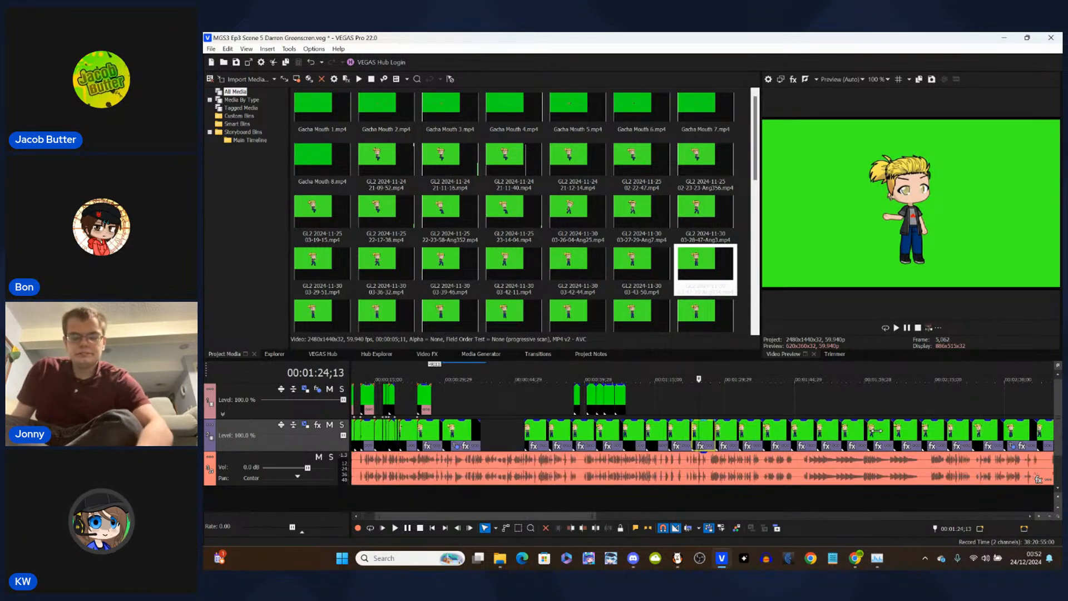
click(731, 435)
click(746, 437)
click(782, 433)
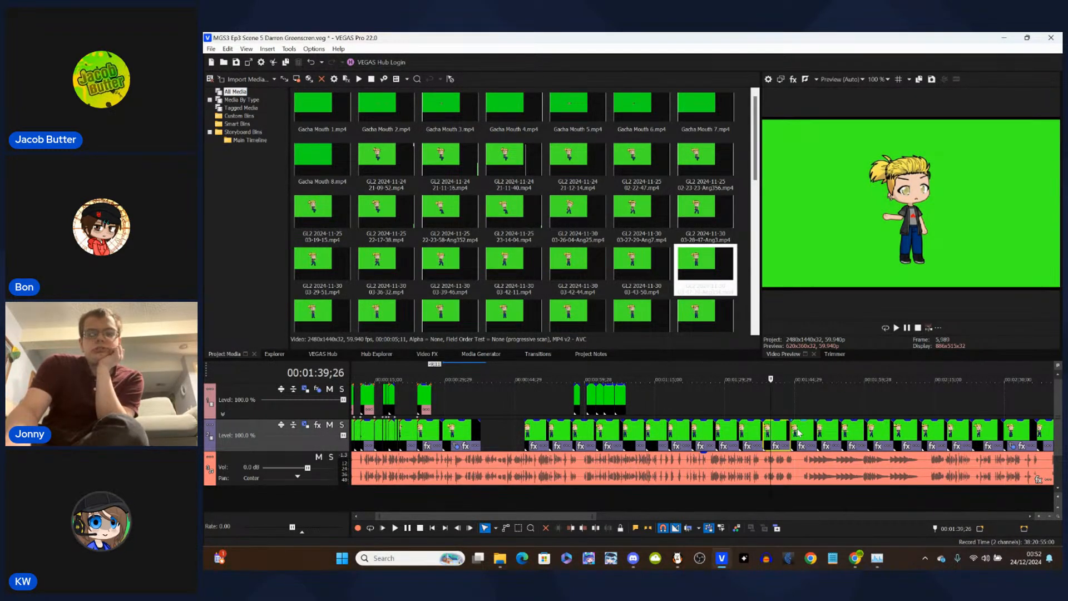
click(754, 434)
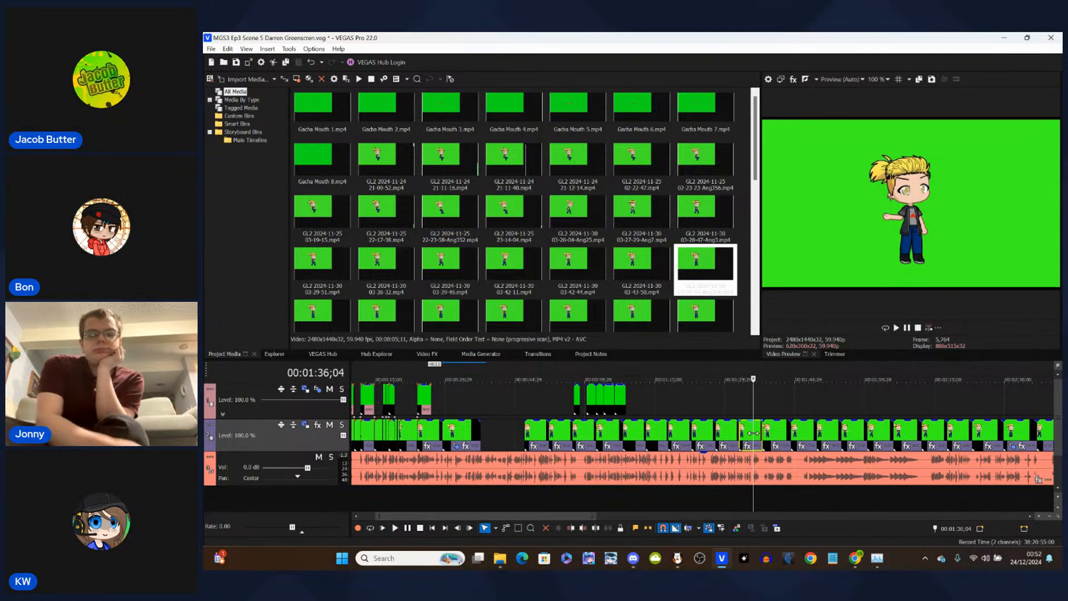
- Play the last Track 2 clip before the gap from 00:00:30;01 to review it
click(447, 433)
scroll(445, 430, up, 3)
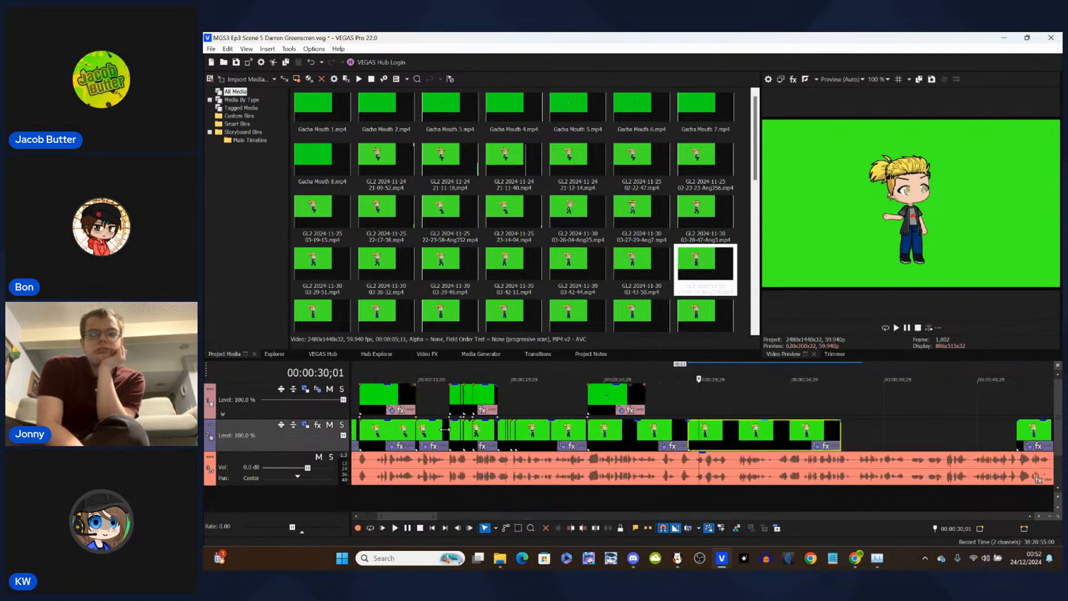
key(space)
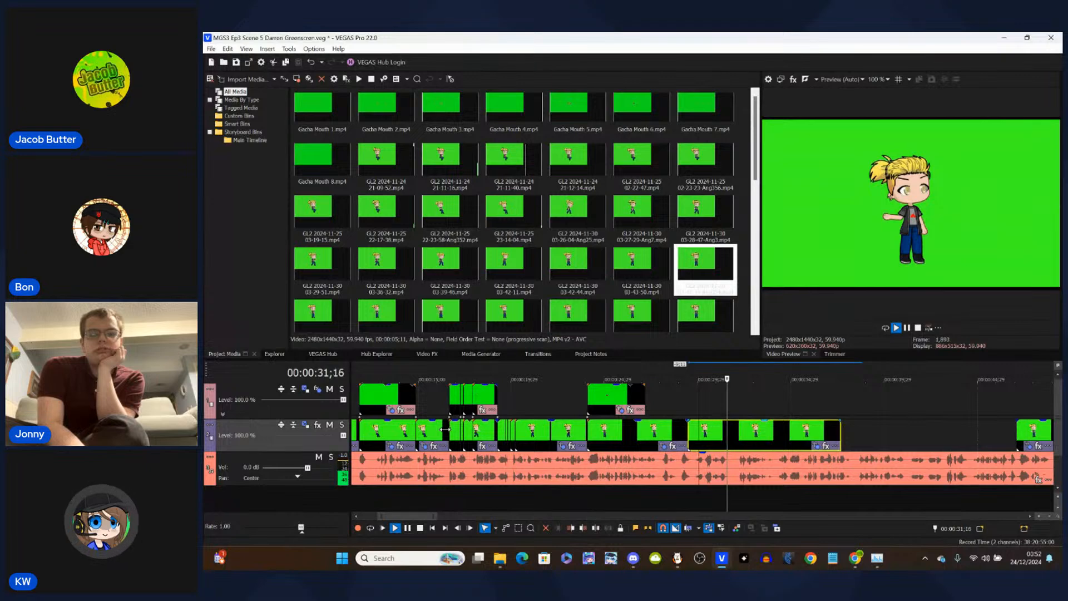
key(space)
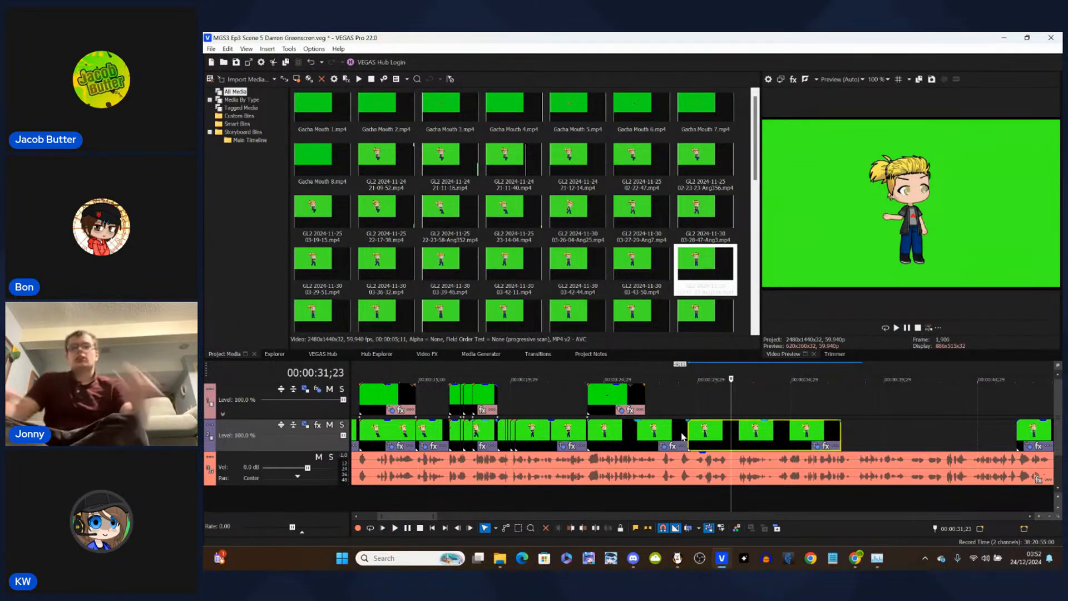
- Review the character clip beneath the last-edited mouth clip, trim its end back to 00:00:27;29, and extend the mouth clip to the same point
click(589, 431)
key(space)
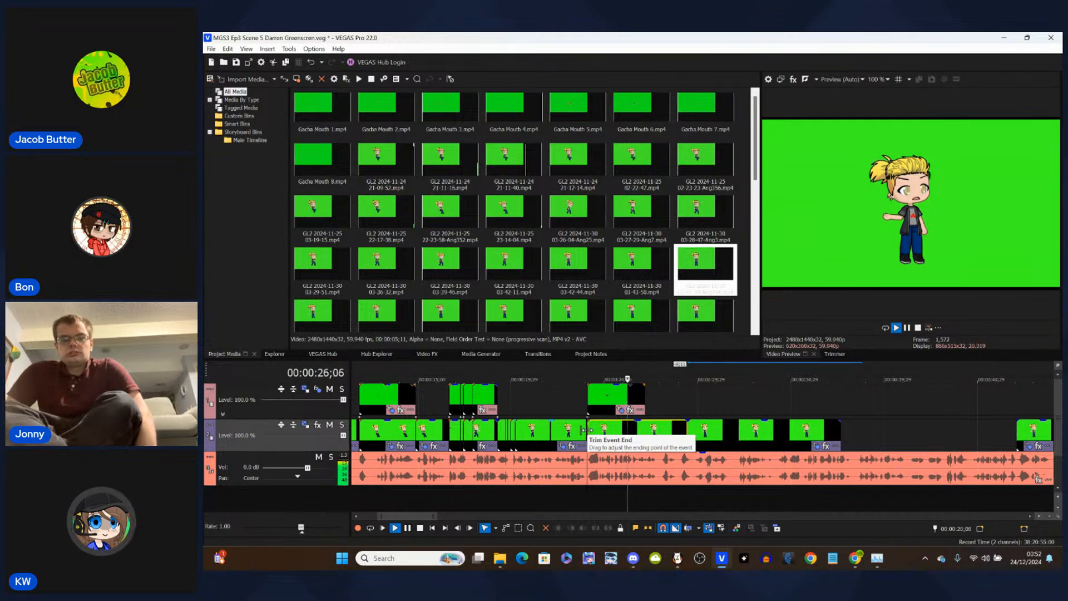
key(space)
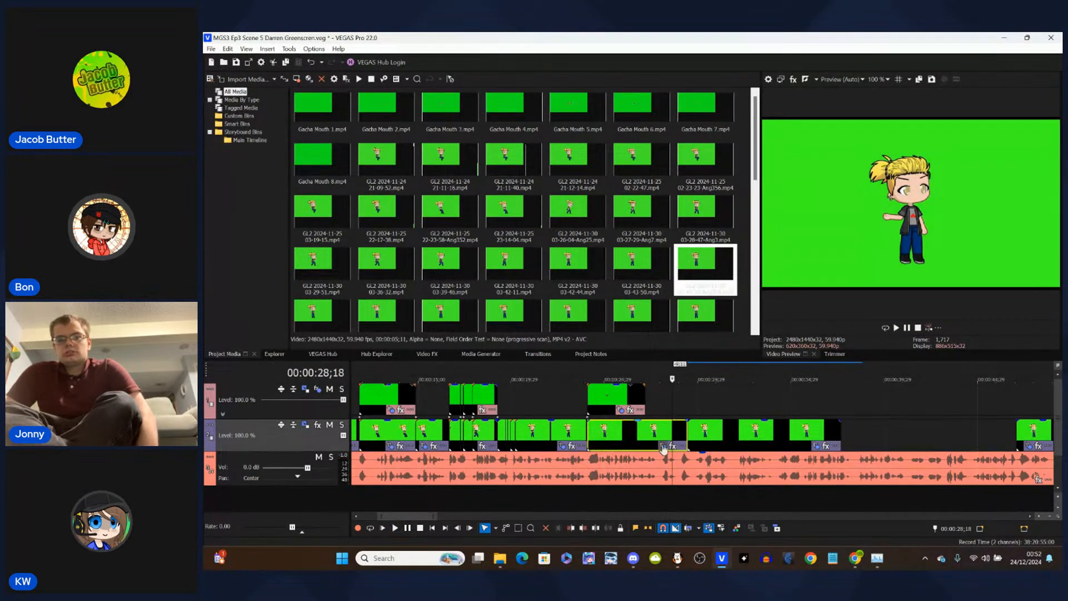
click(661, 447)
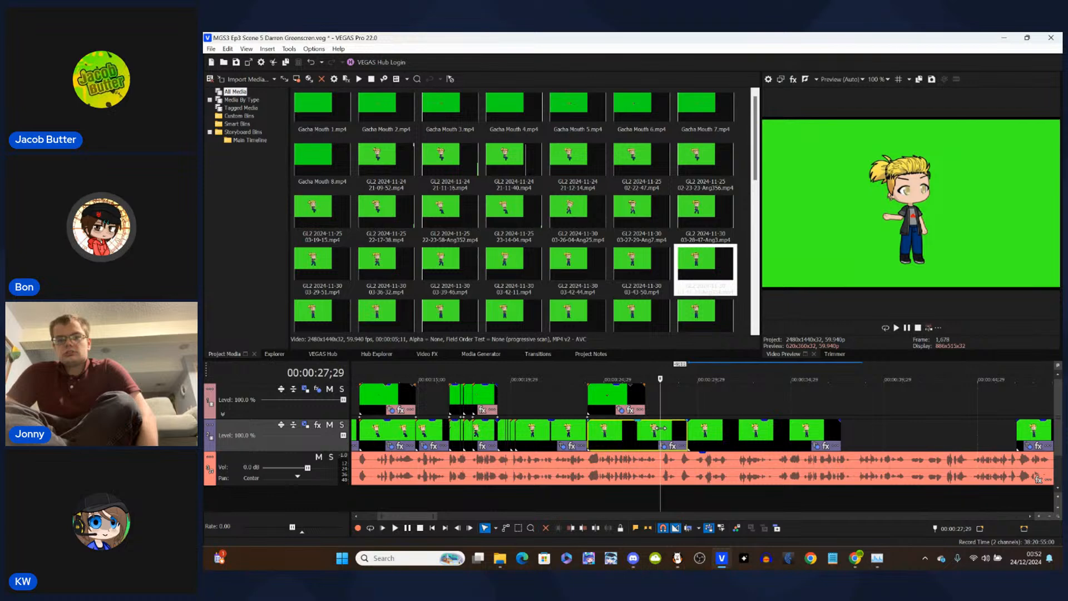
drag(686, 431, 659, 396)
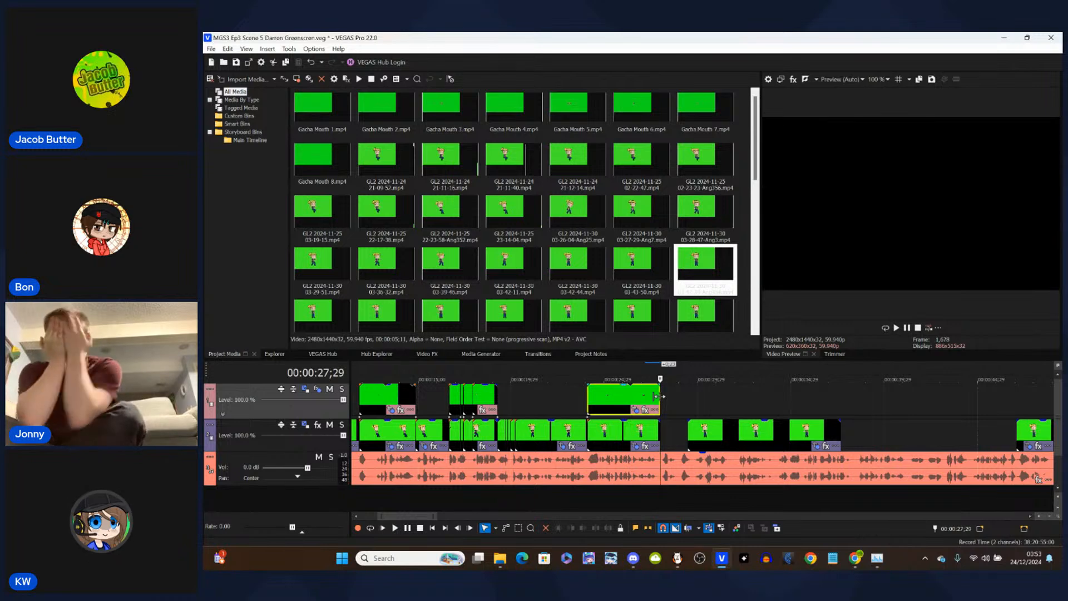
- Play the character clip beneath the last-edited mouth clip from 00:00:24;02 to review its pose
click(589, 434)
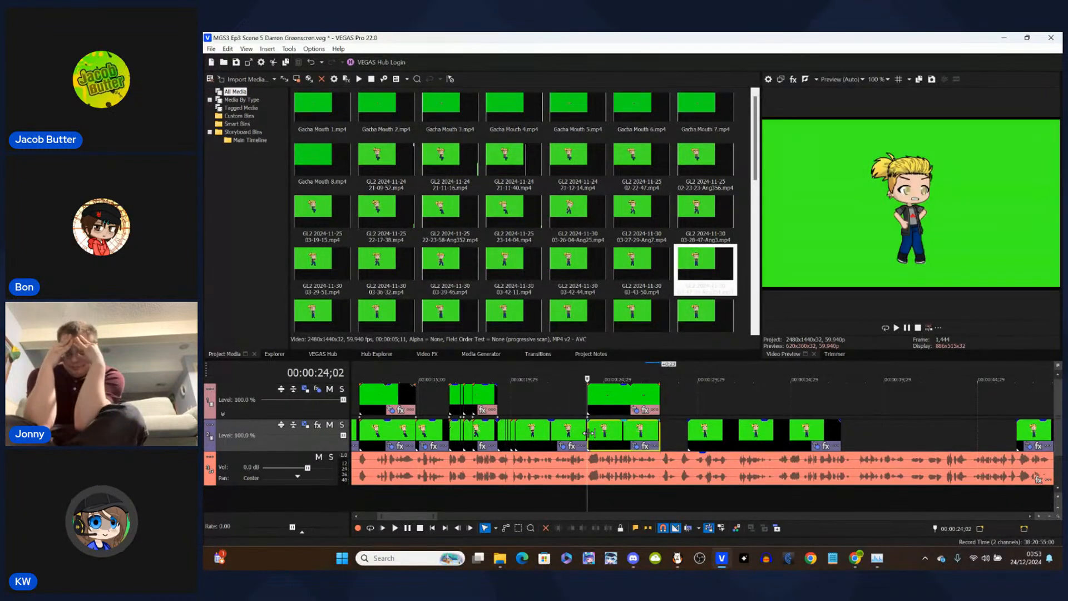
scroll(588, 433, up, 6)
scroll(589, 433, up, 2)
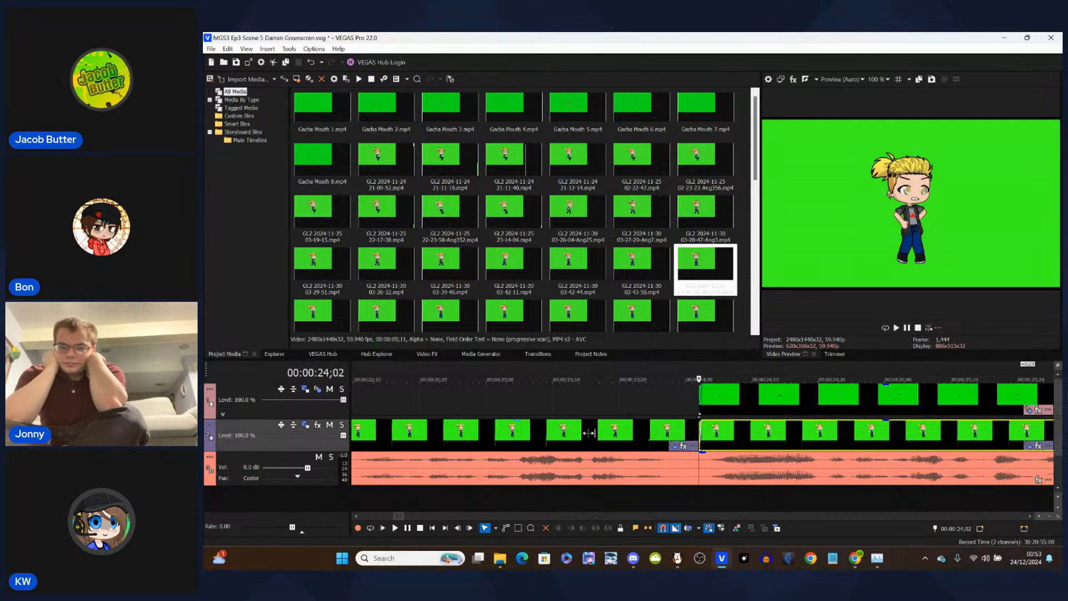
key(space)
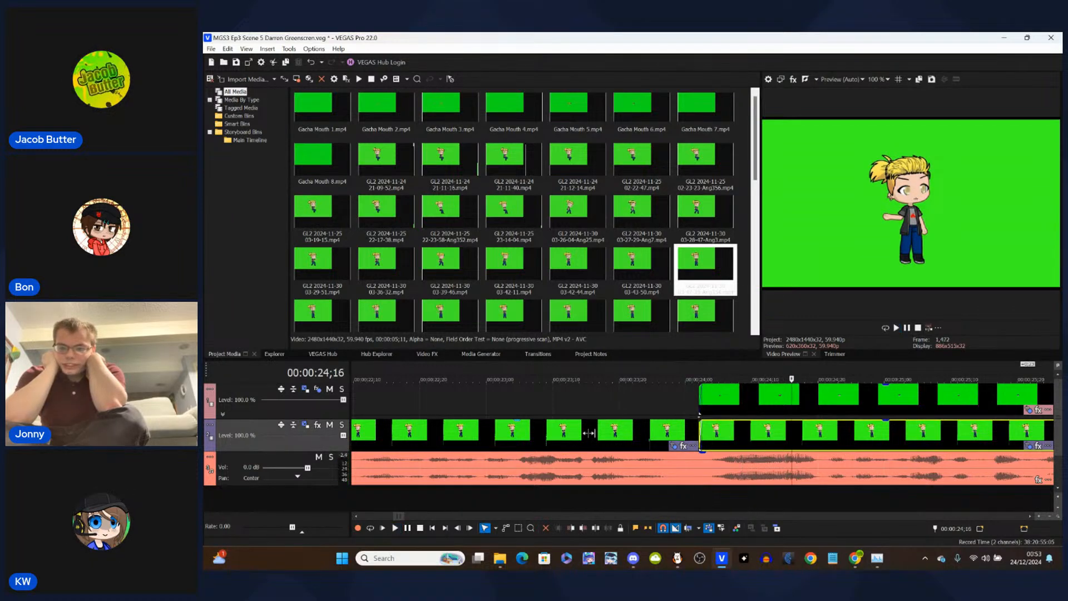
scroll(718, 431, down, 6)
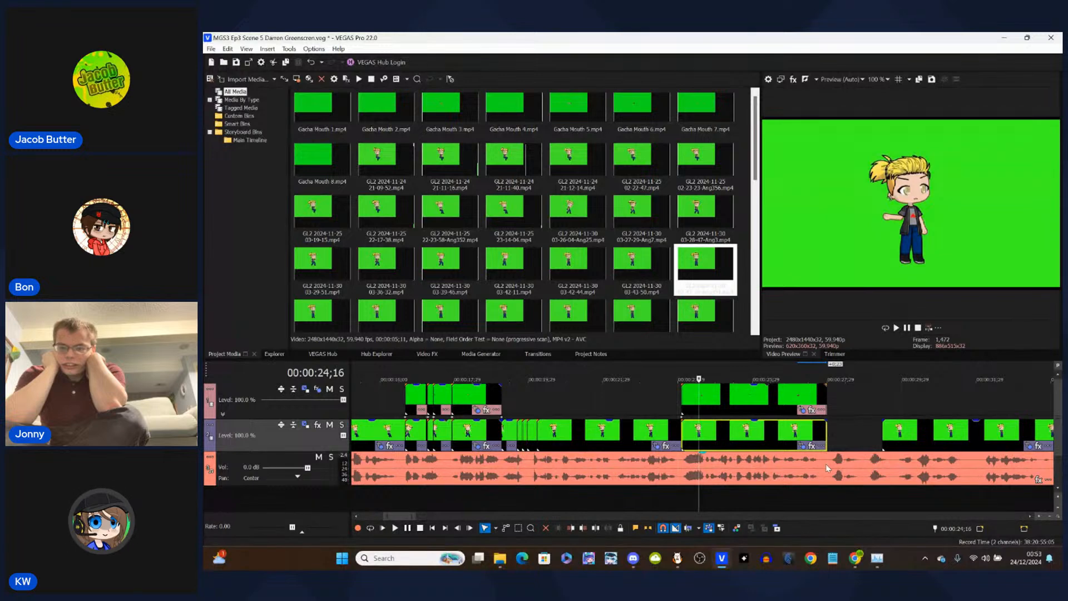
scroll(783, 450, up, 4)
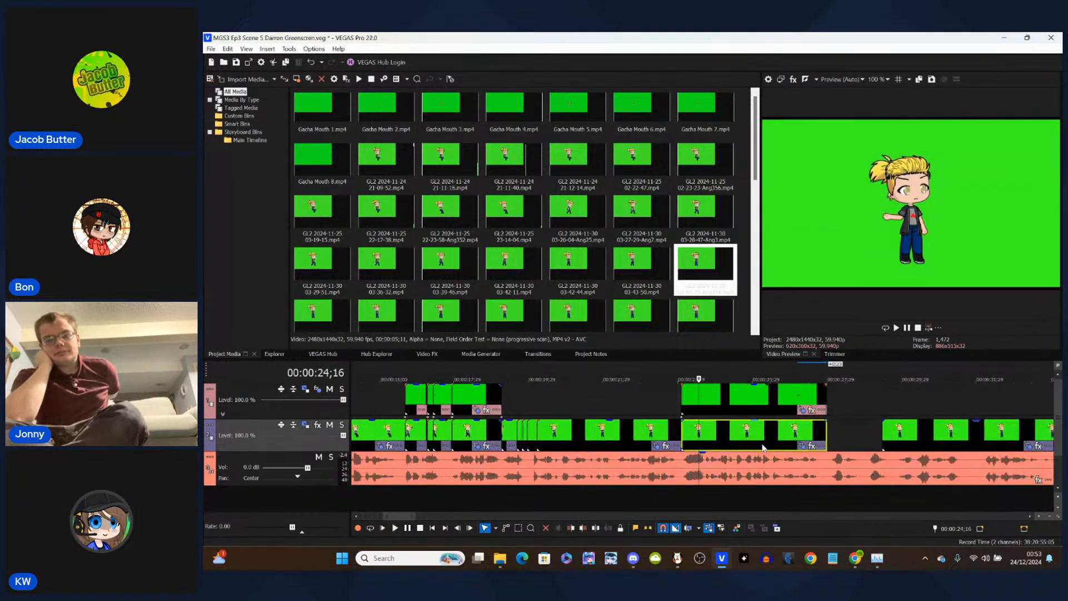
- Try splitting the dialogue audio at 00:00:27;29, and undo the split
click(955, 458)
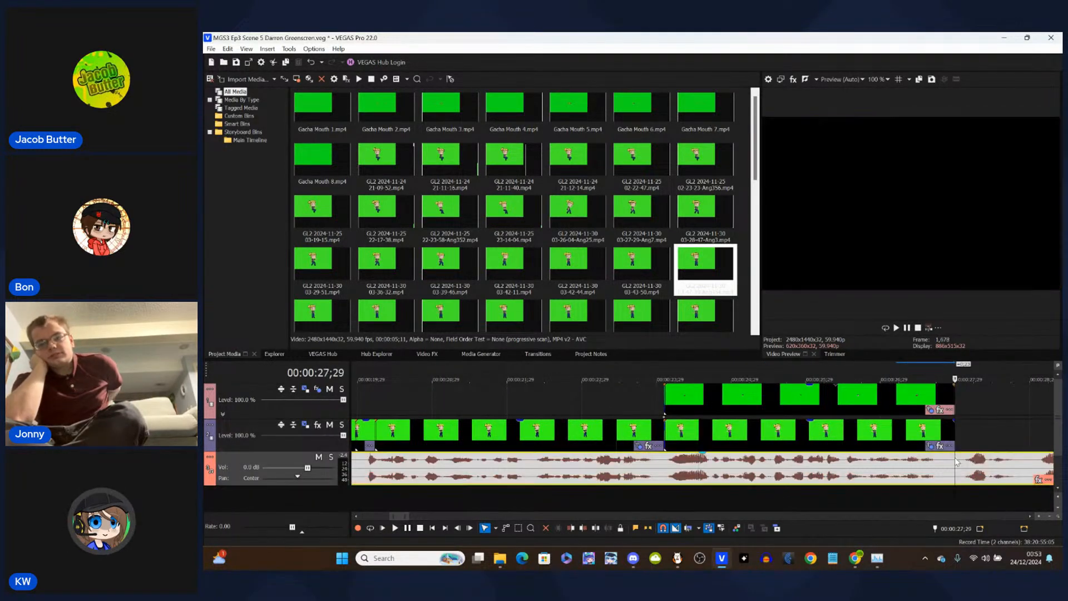
key(s)
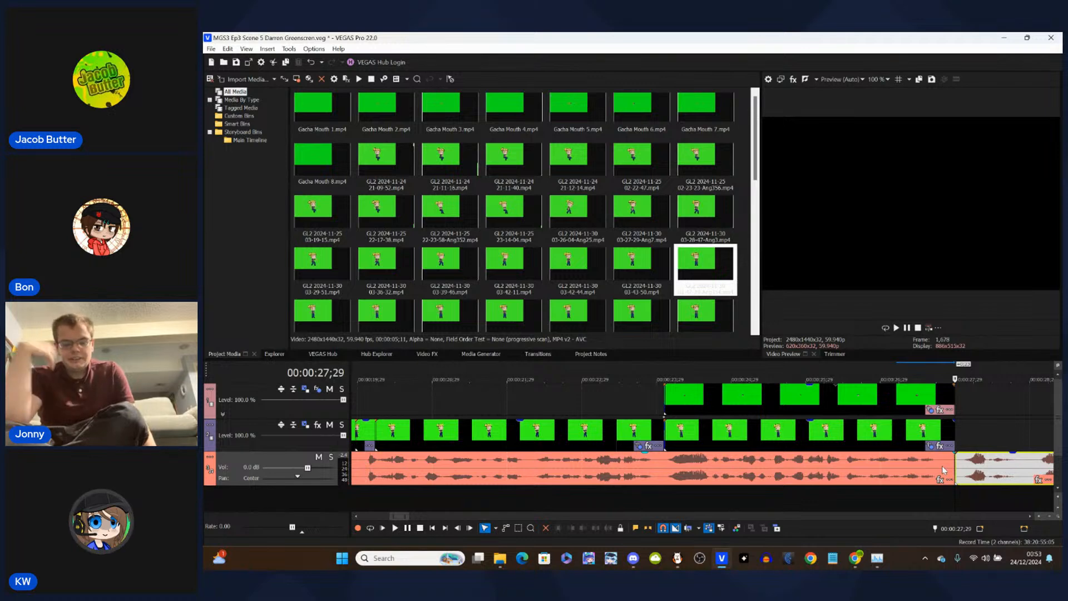
scroll(718, 432, down, 5)
click(696, 437)
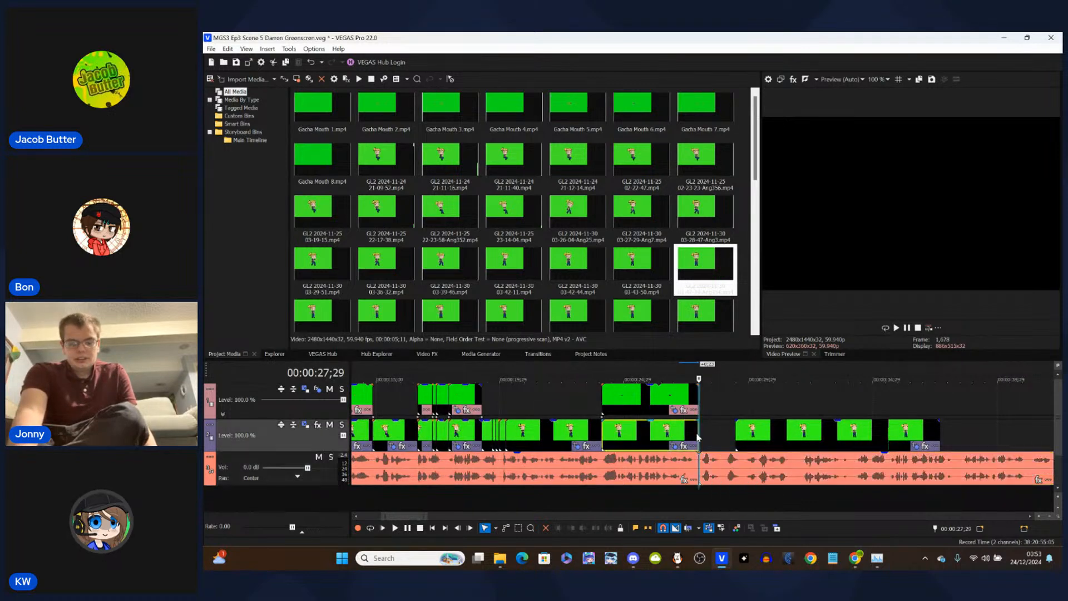
key(ctrl+z)
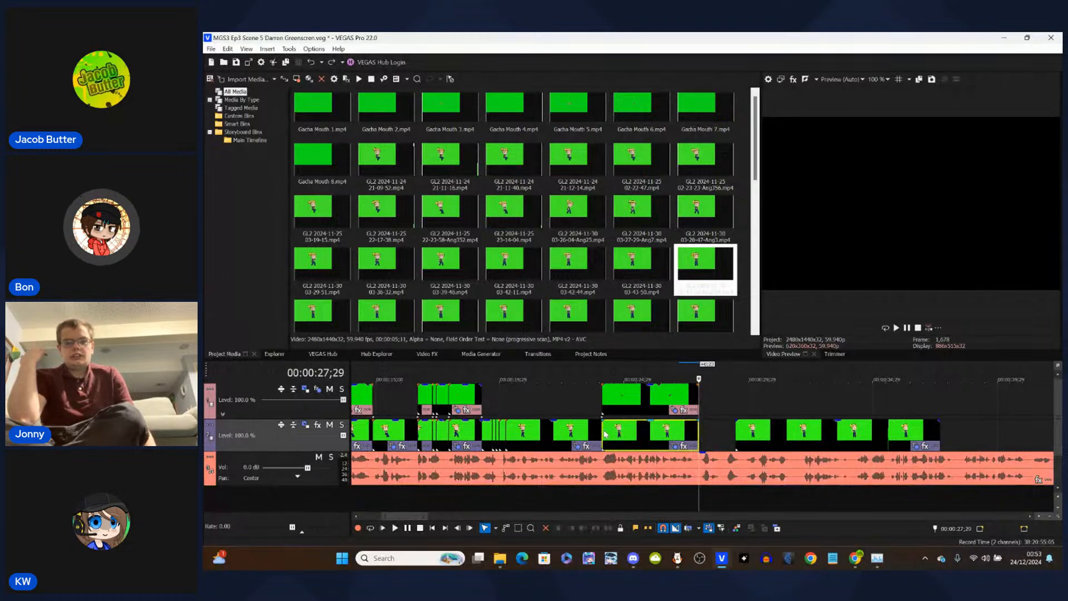
- Inspect the opening frames of the character clip that starts at 00:00:24;02, up to 00:00:24;05
click(605, 434)
scroll(605, 435, up, 7)
scroll(605, 434, up, 4)
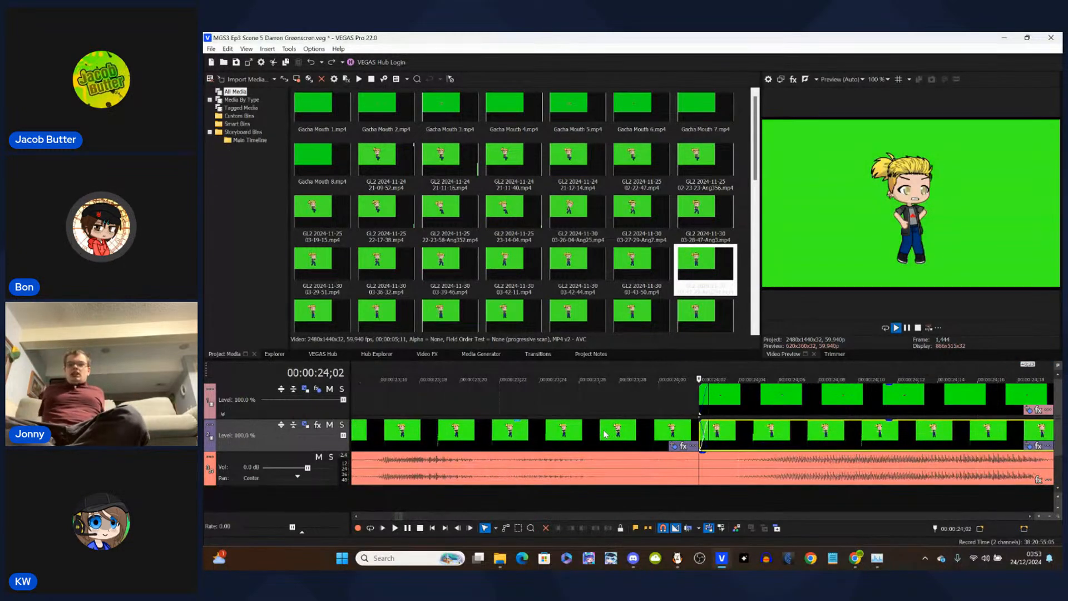
click(758, 433)
scroll(695, 430, down, 10)
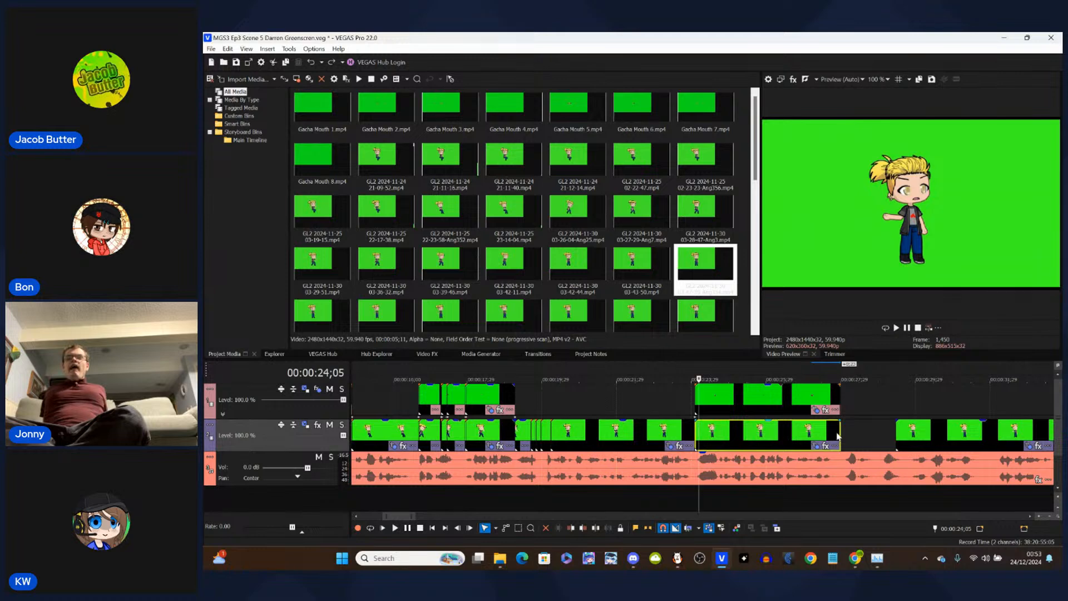
scroll(819, 427, down, 4)
scroll(819, 424, down, 4)
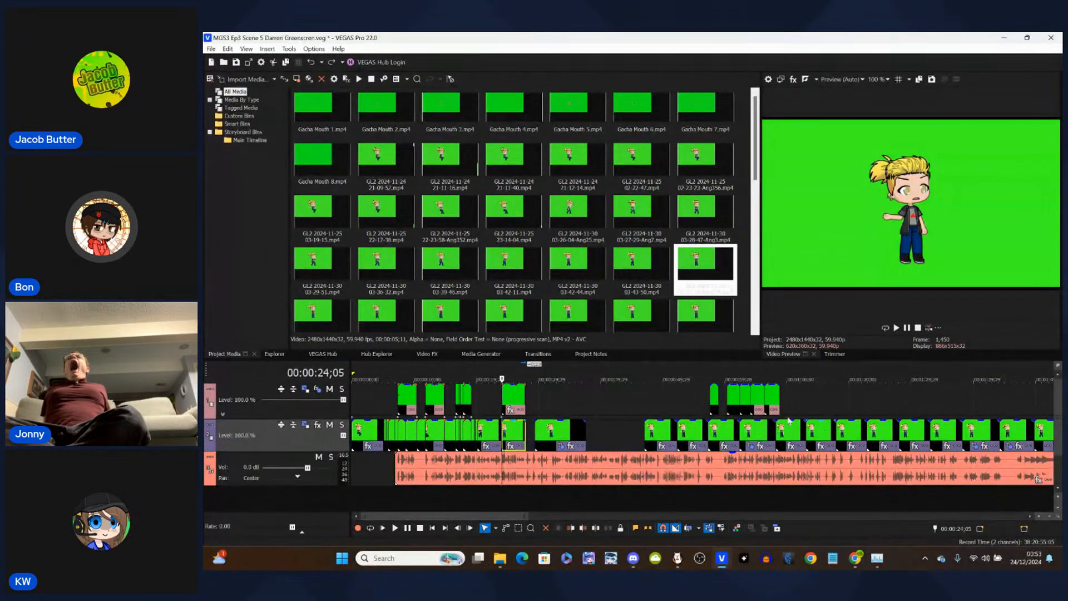
- Examine the character's pose in Track 2 clips between 00:00:33;06 and 00:01:40;22
click(560, 430)
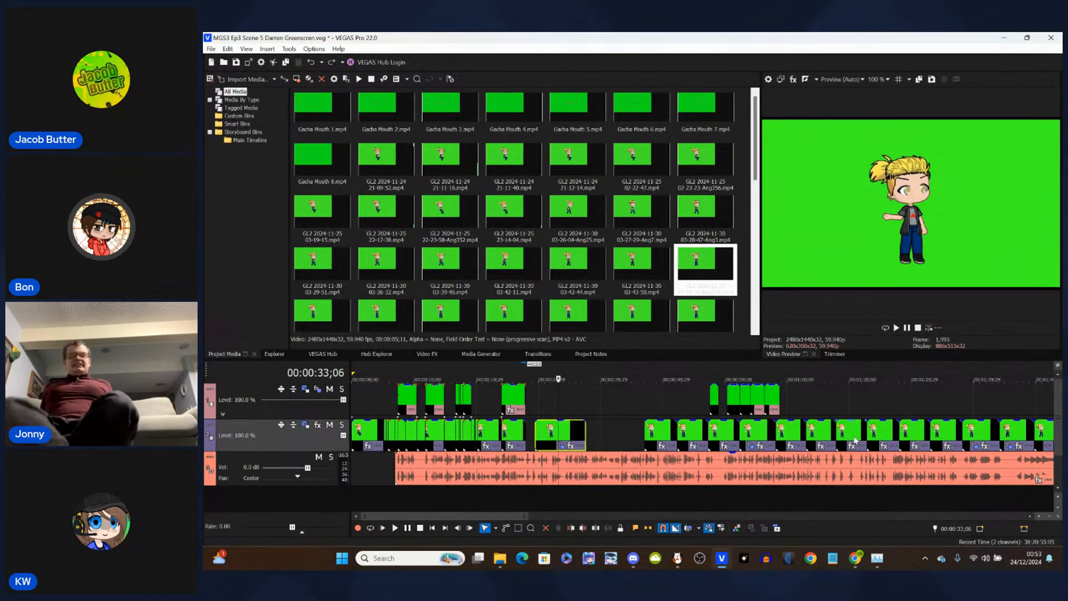
click(884, 439)
click(910, 434)
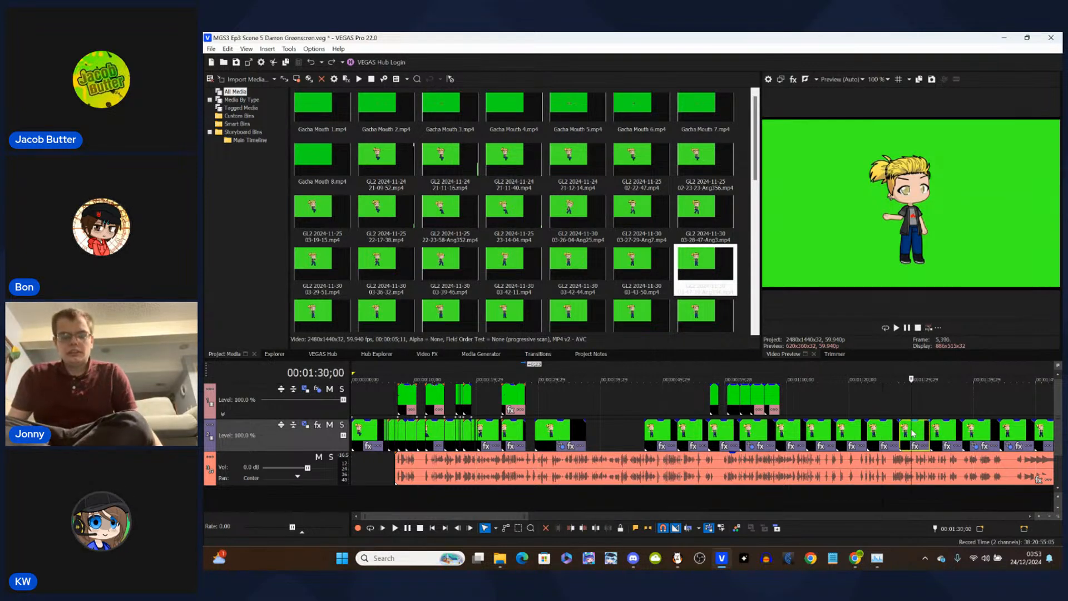
click(939, 433)
click(979, 429)
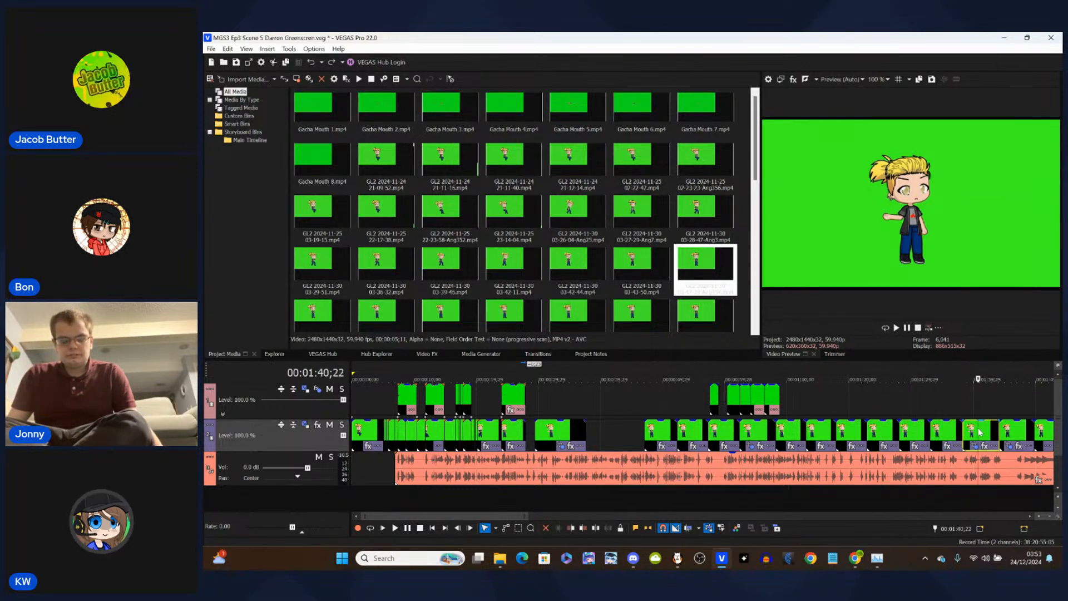
click(942, 434)
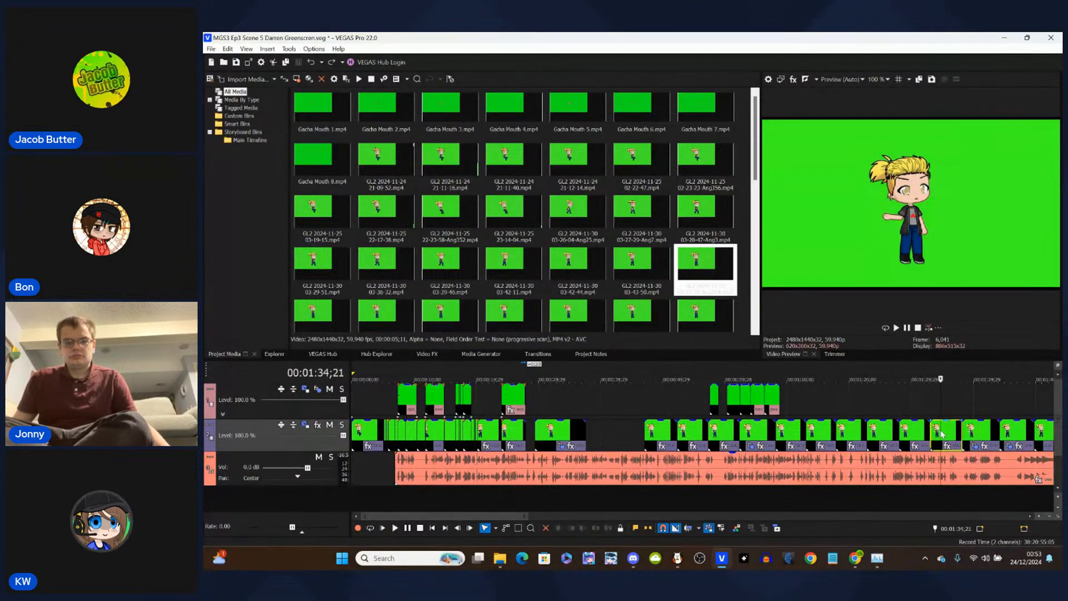
- Select the ten consecutive Track 2 clips after the large gap and move them earlier, directly after the preceding character clip
click(518, 528)
drag(631, 435, 927, 432)
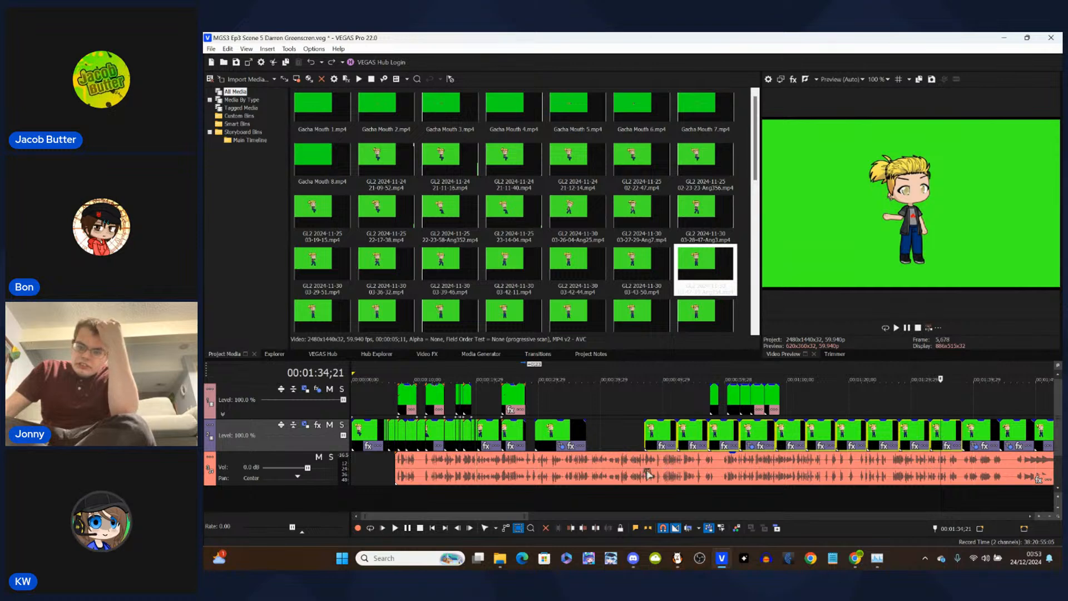
click(485, 528)
drag(653, 436, 594, 436)
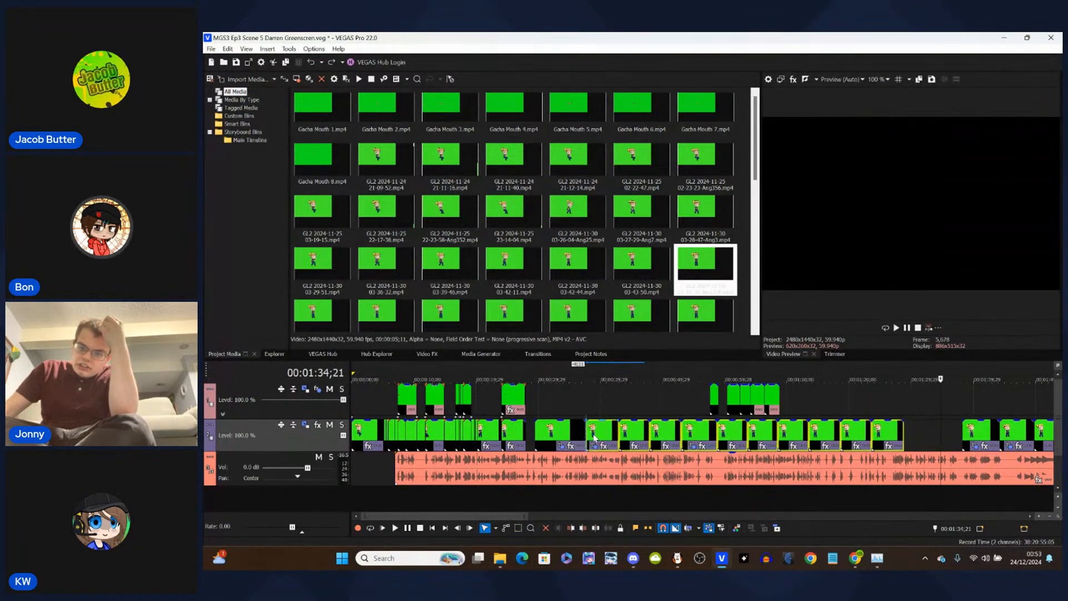
- Examine the character's pose in the Track 2 clips from 00:00:29;13 to 00:01:25;27, and recheck the clip at 00:00:29;18
click(537, 433)
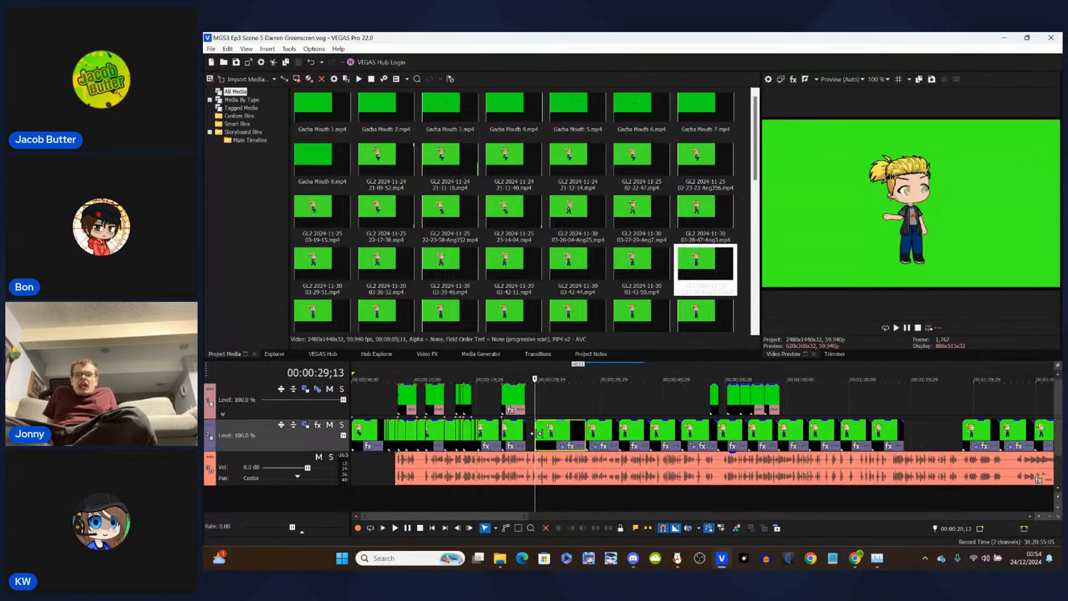
click(600, 433)
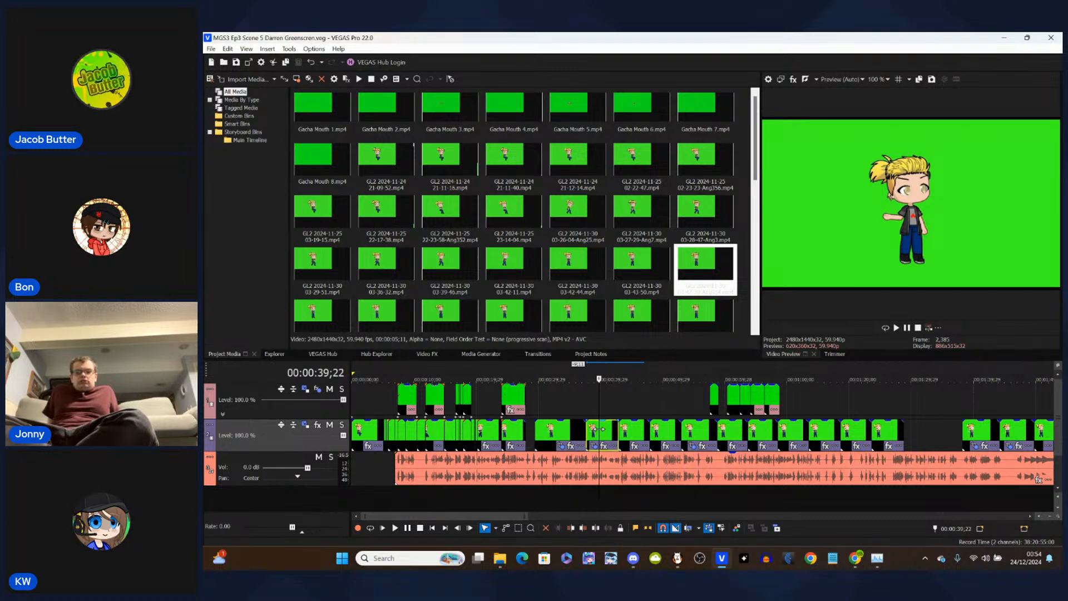
click(640, 432)
click(666, 432)
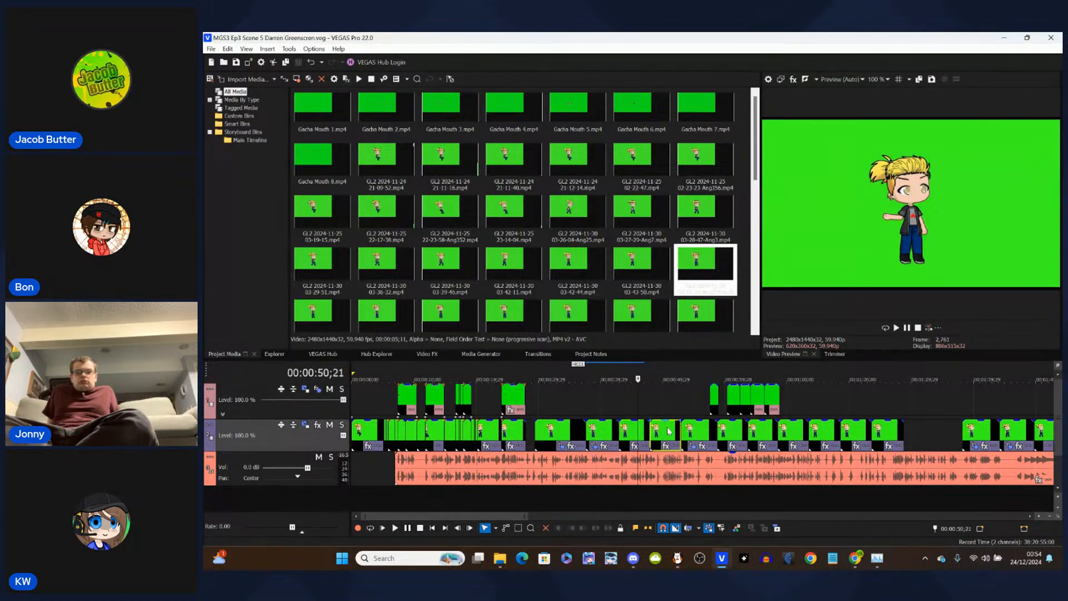
click(707, 432)
click(741, 433)
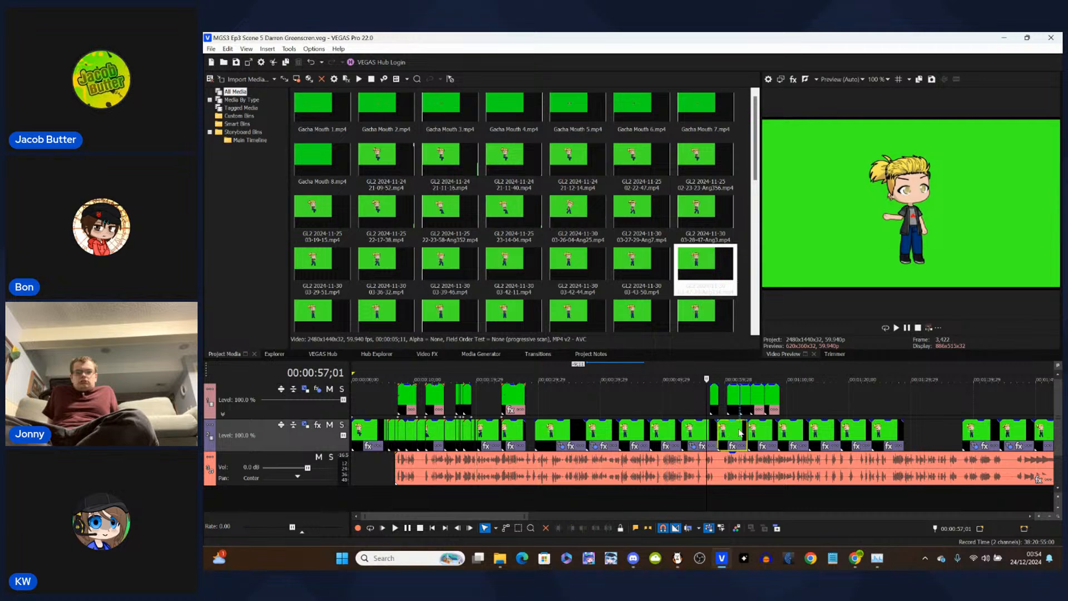
click(765, 433)
click(821, 432)
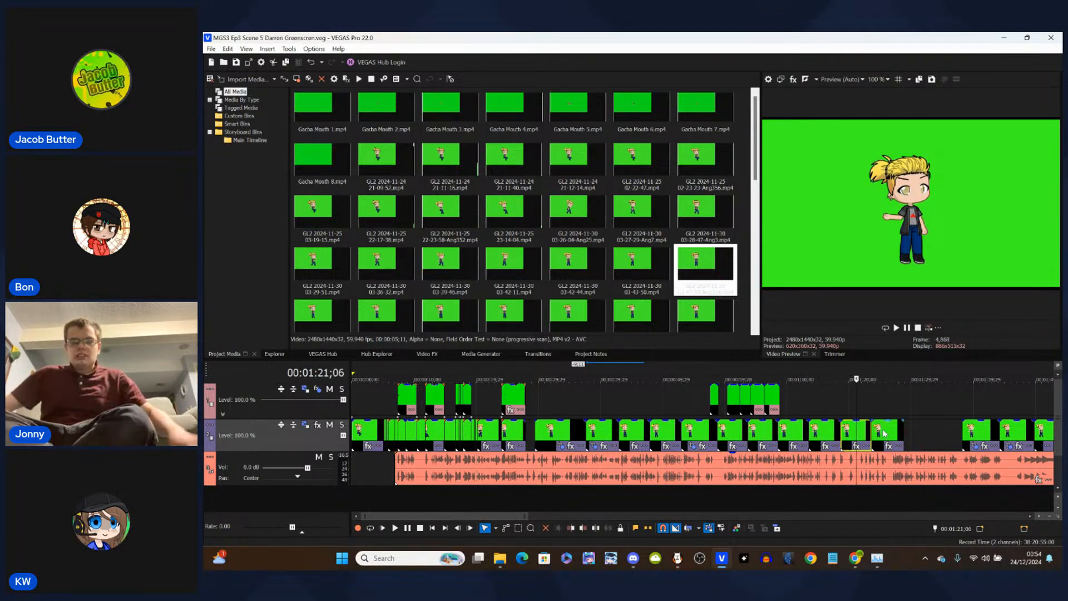
click(887, 430)
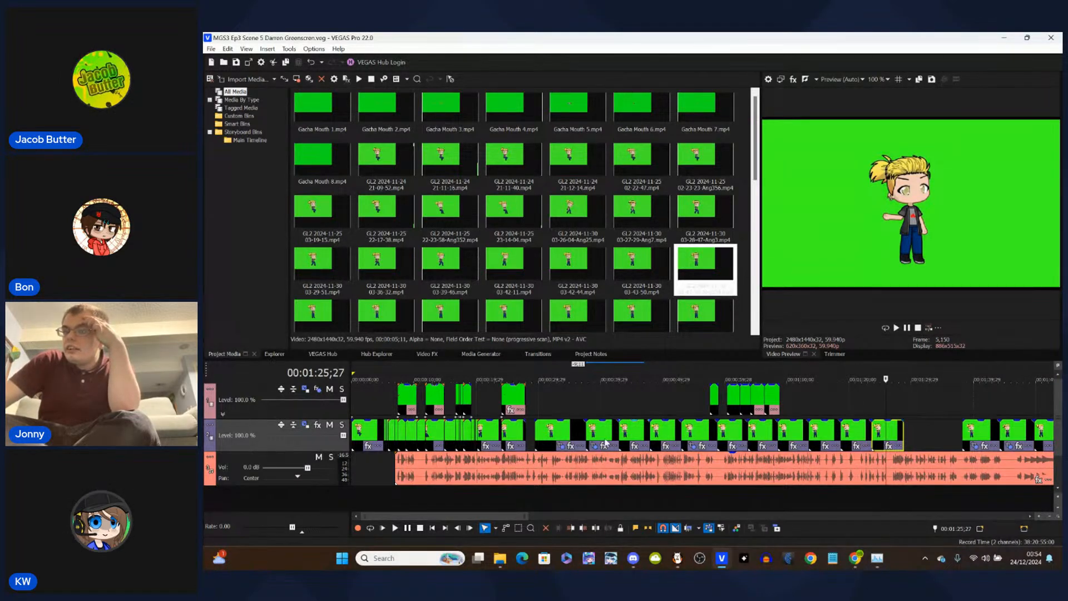
click(532, 434)
scroll(533, 435, up, 3)
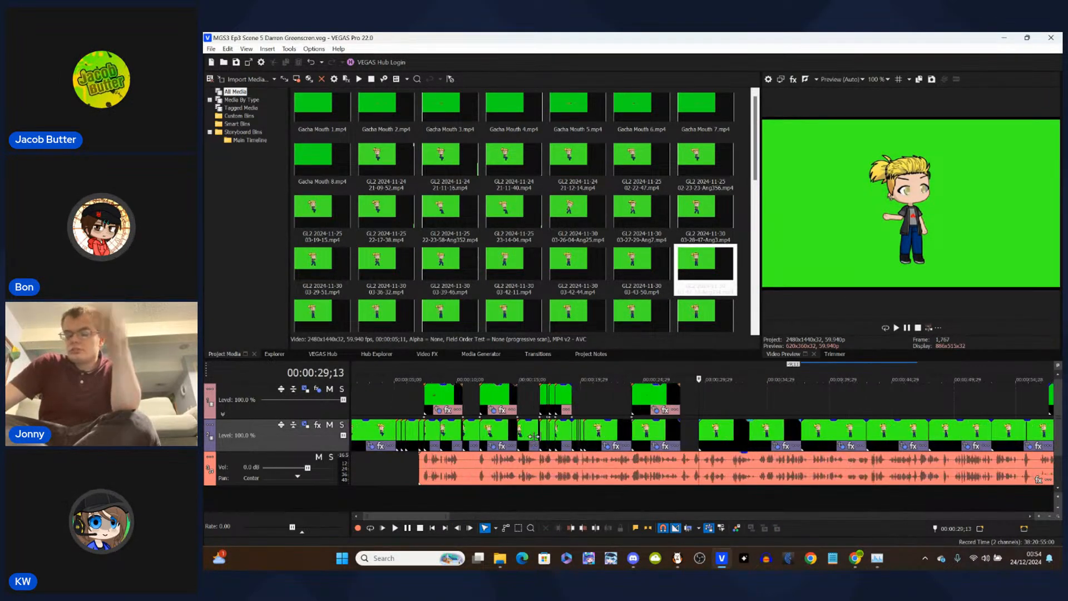
click(701, 434)
scroll(702, 435, up, 3)
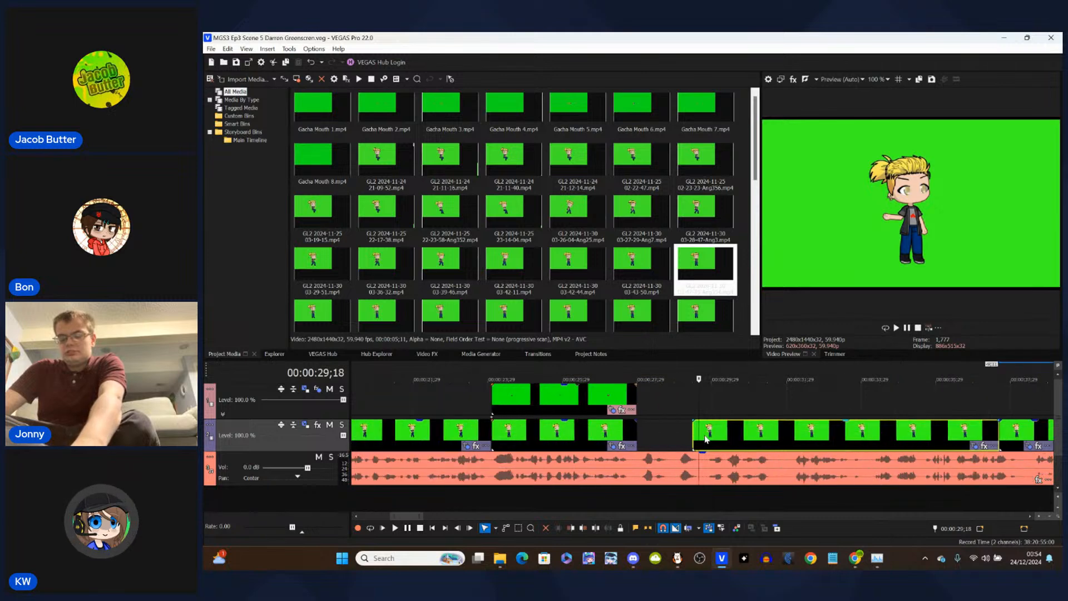
scroll(720, 434, down, 3)
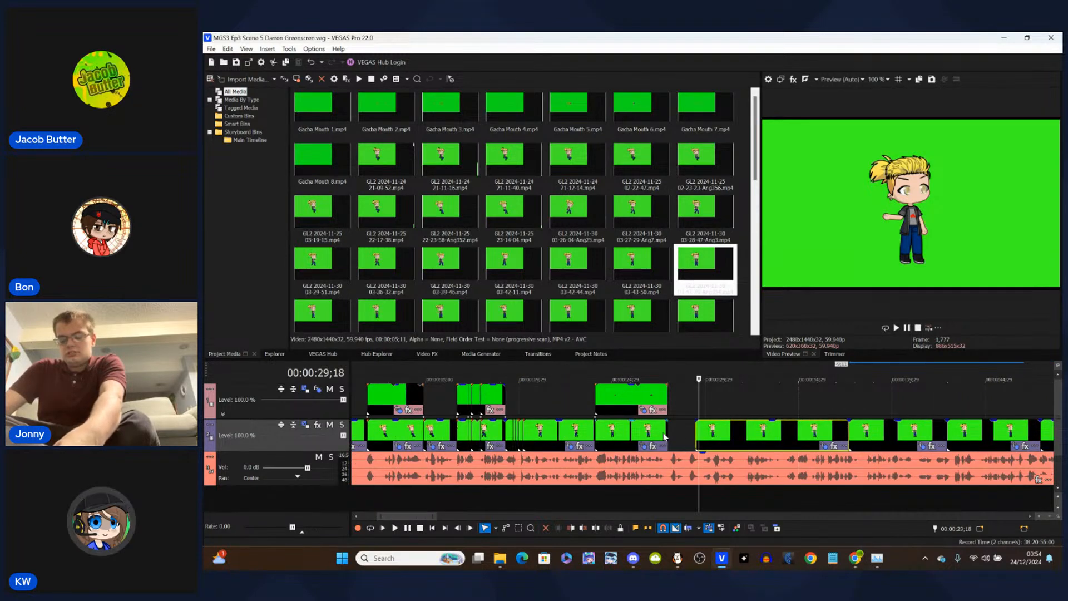
- Step frame by frame through the character clip starting at 00:00:24;02, split it at 00:00:24;07, and delete the remainder
click(596, 438)
scroll(710, 438, up, 5)
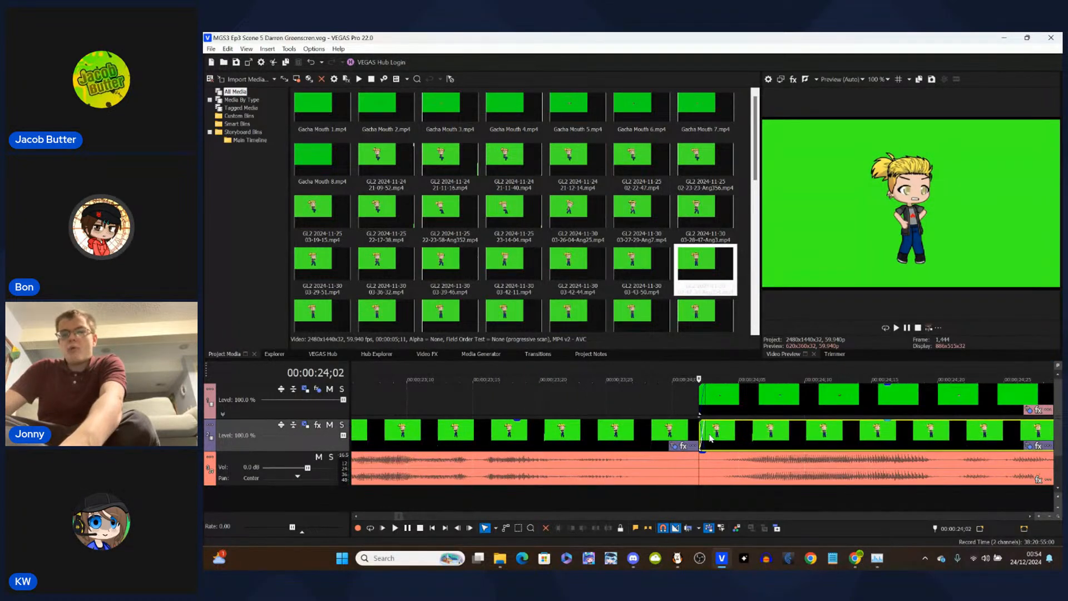
key(Right)
key(Right)
key(Right)
key(Right)
key(Right)
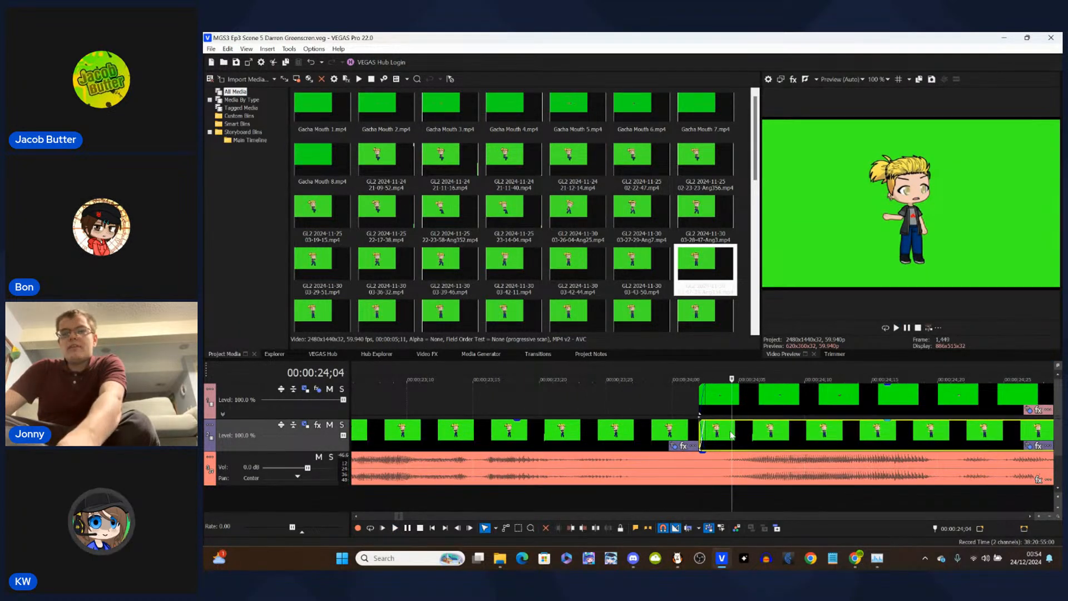
key(Left)
key(Left)
key(Left)
key(Left)
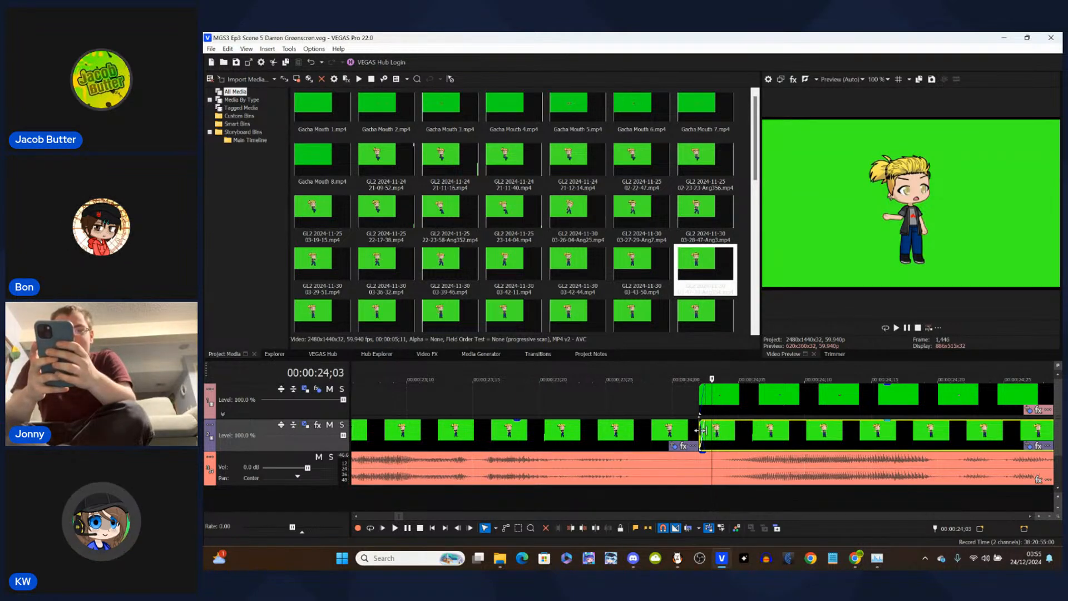
key(Right)
key(Right)
key(Right)
key(Right)
key(Right)
key(Right)
key(Right)
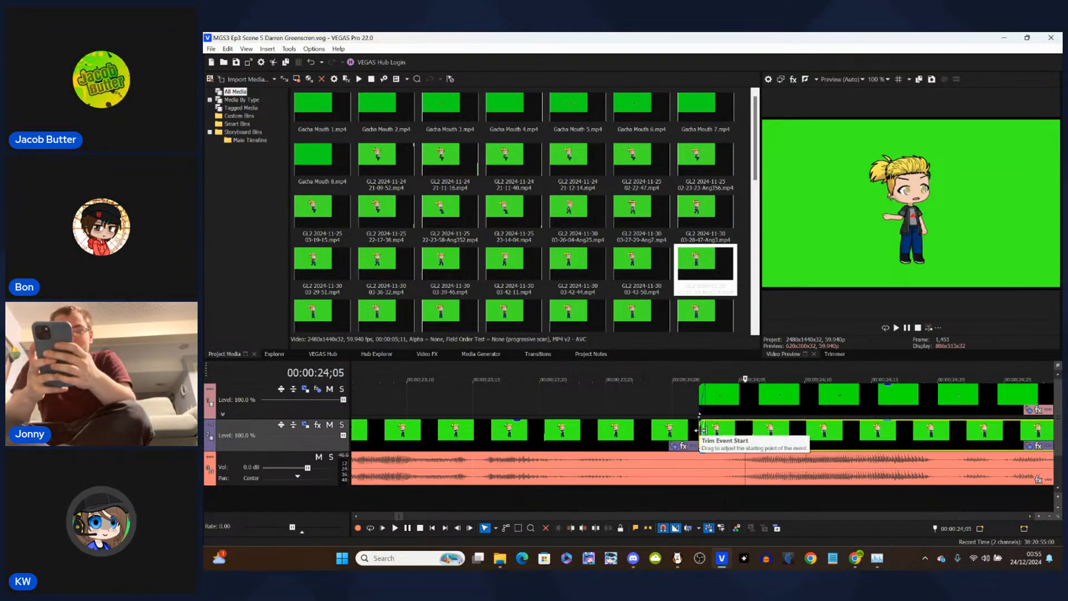
key(s)
key(Delete)
- Move the next Track 2 character clip back so it directly follows the shortened clip at about 00:00:24;07
scroll(795, 442, down, 6)
scroll(794, 442, down, 4)
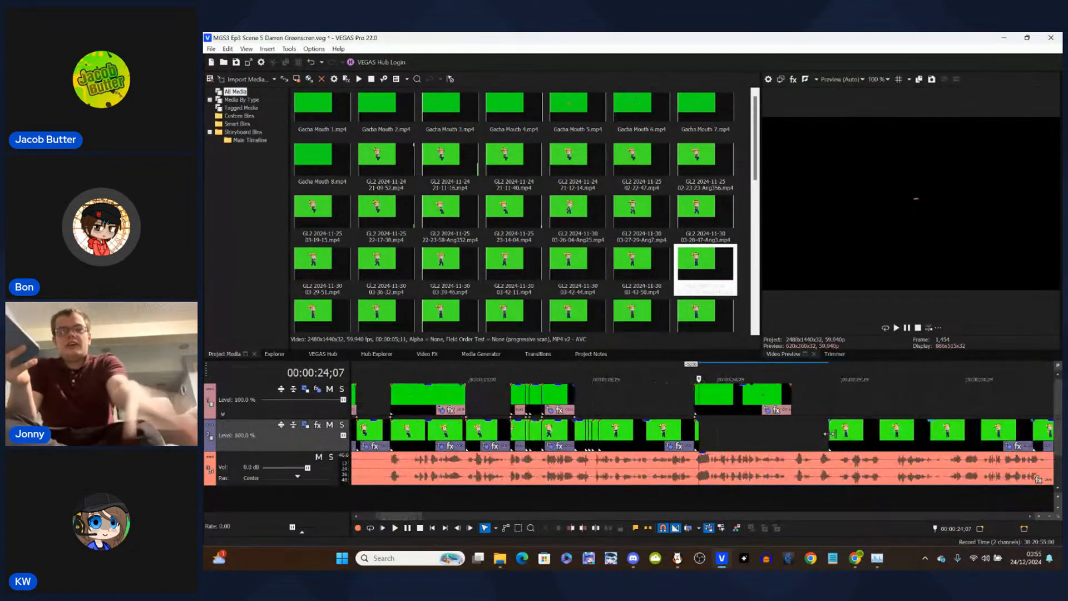
drag(842, 442, 716, 435)
scroll(721, 440, up, 8)
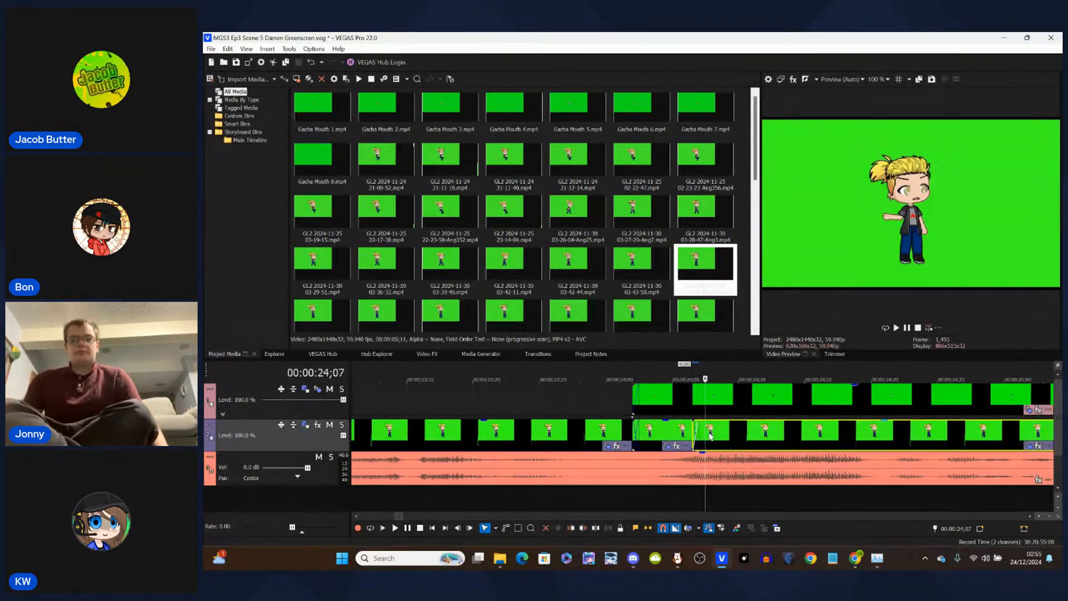
- Split the moved character clip at 00:00:24;12
key(Right)
key(Right)
key(Right)
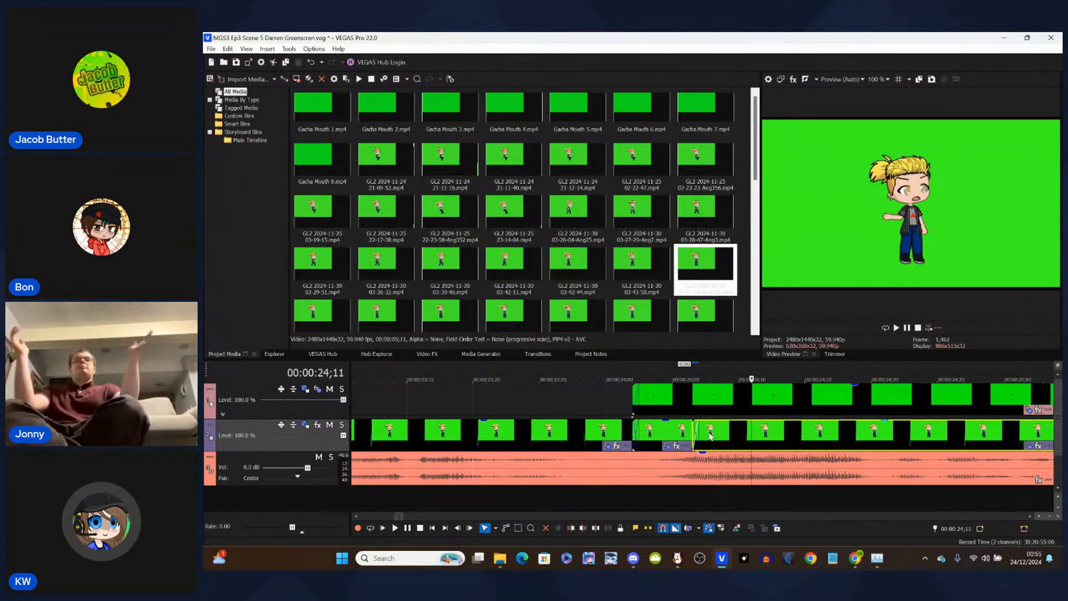
key(s)
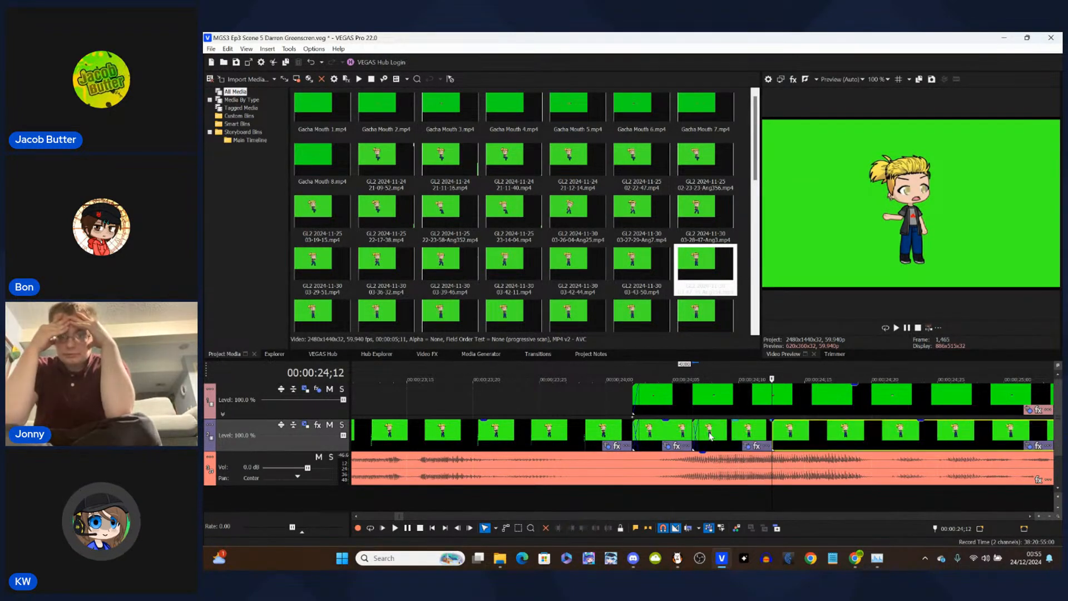
- Delete the split-off remainder after 00:00:24;12, check the two shortened clips, and trim the last clip's end back one frame
key(Delete)
click(679, 436)
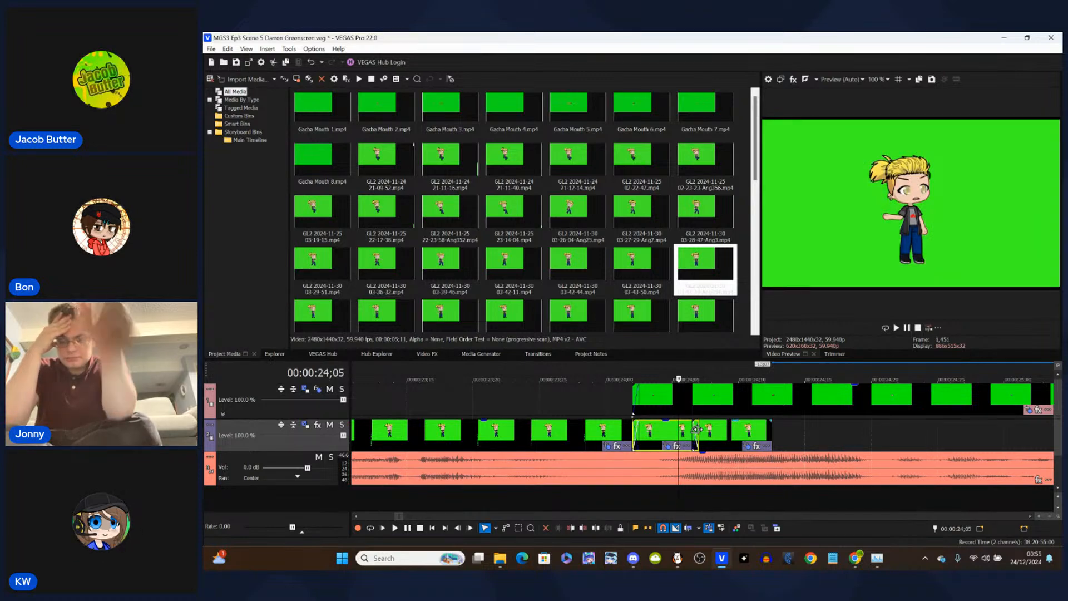
key(Right)
key(Right)
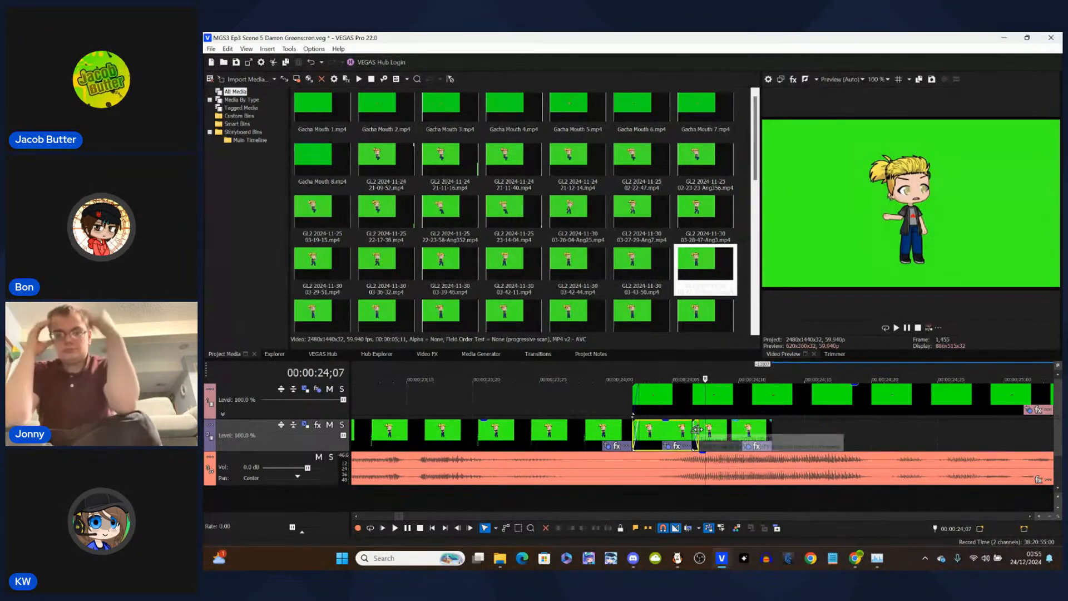
click(772, 433)
key(Left)
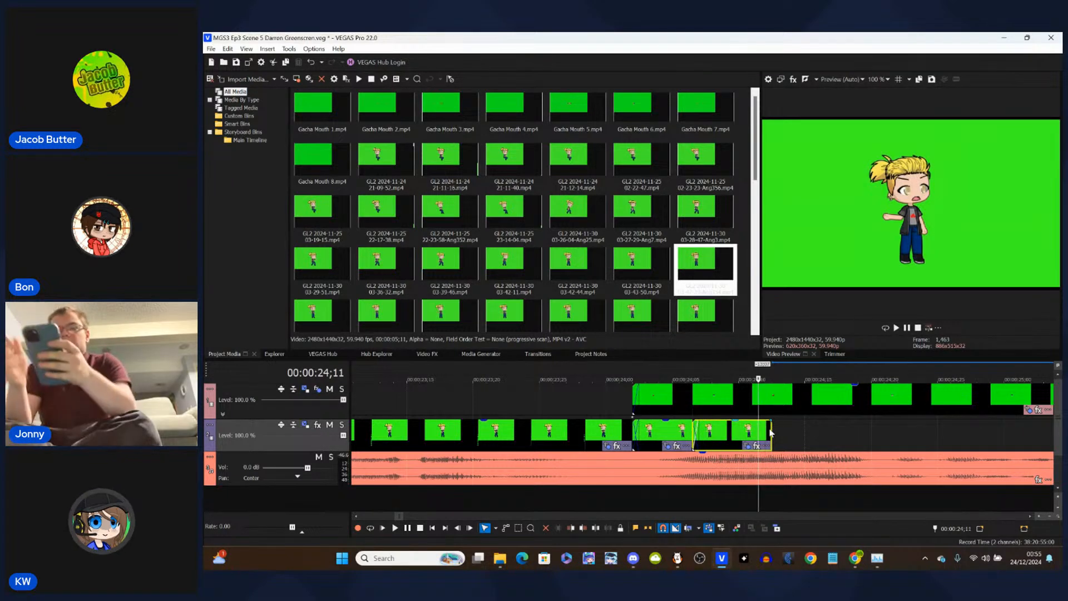
key(Right)
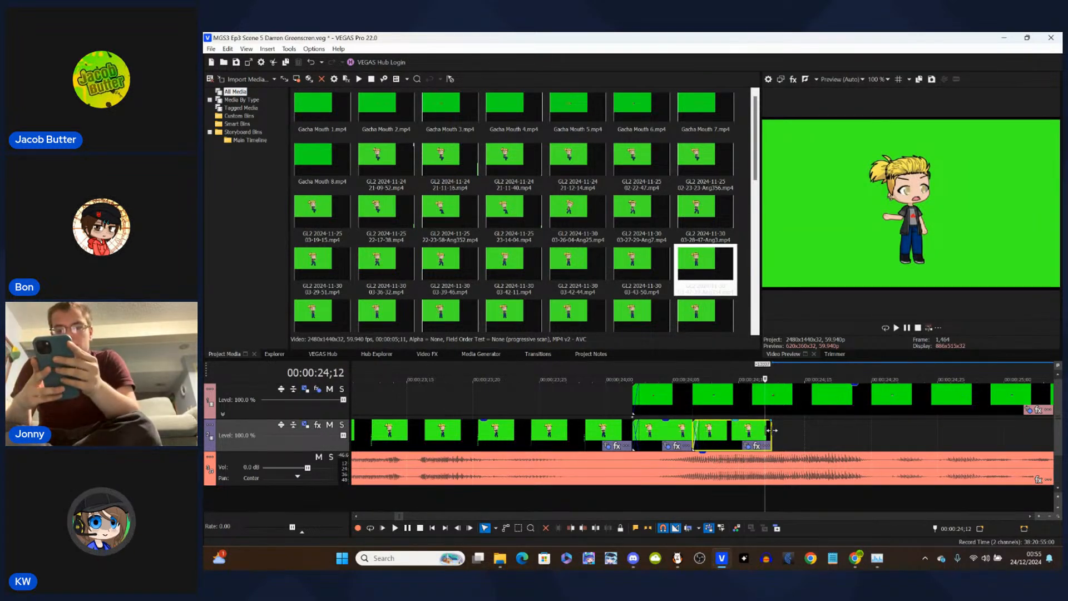
drag(772, 430, 765, 430)
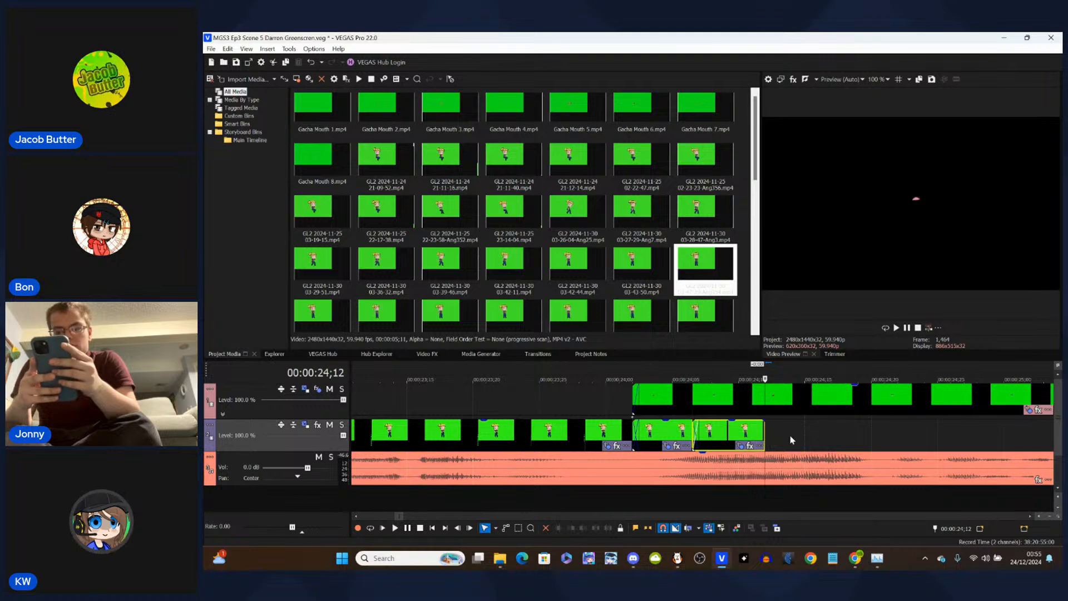
- Move the next Track 2 character clip back so it directly follows the shortened clip at about 00:00:24;11
scroll(791, 438, down, 1)
scroll(792, 440, down, 8)
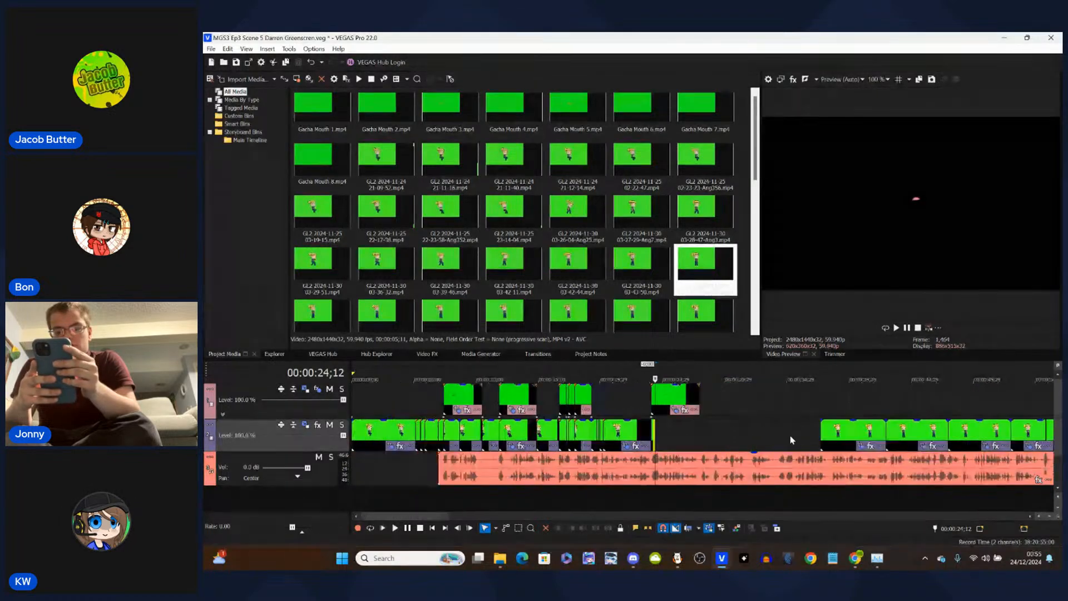
drag(829, 435, 664, 434)
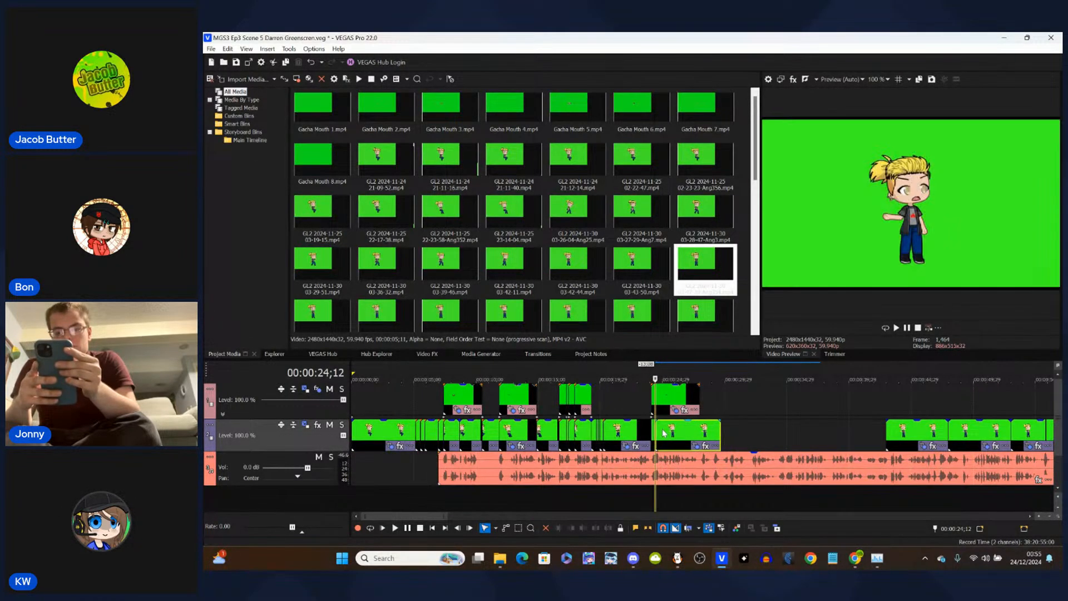
scroll(663, 433, up, 1)
scroll(664, 434, up, 8)
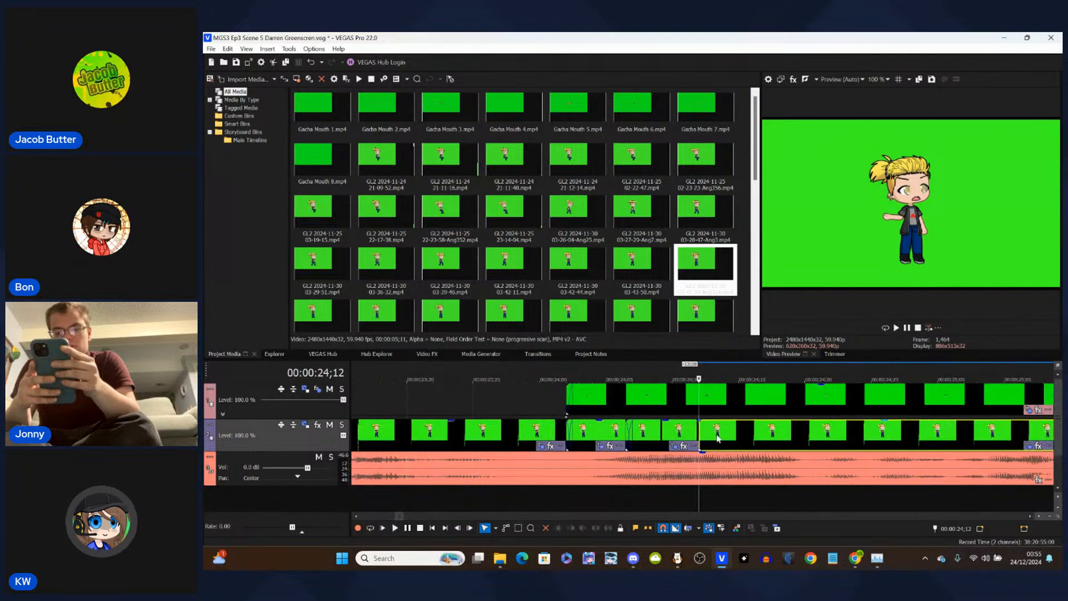
drag(715, 440, 713, 439)
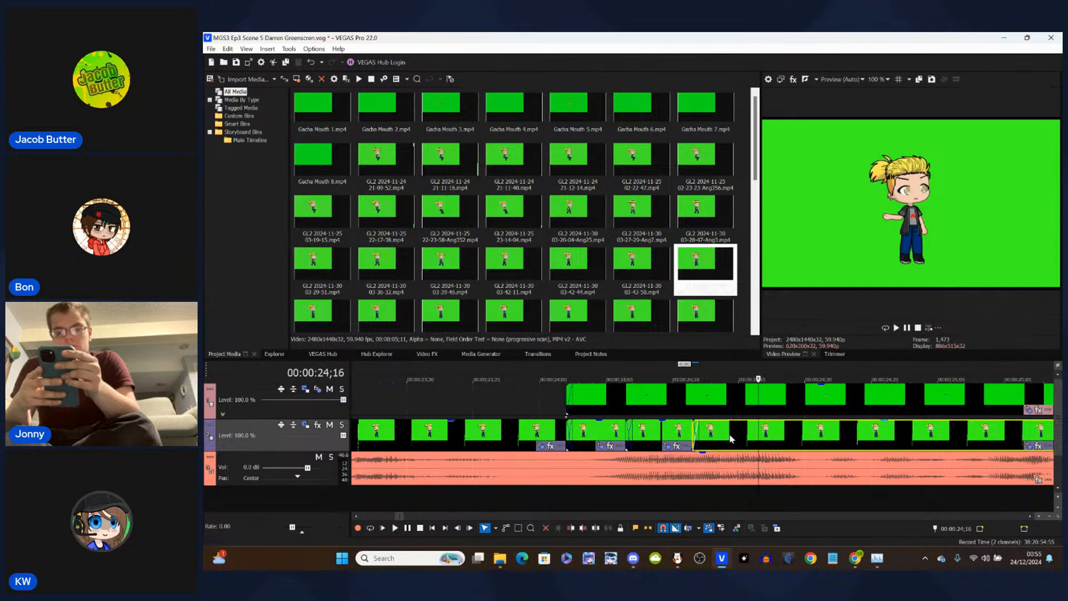
- Step through the frames of the moved character clip, cut it at 00:00:24;16, and delete the remainder
click(693, 433)
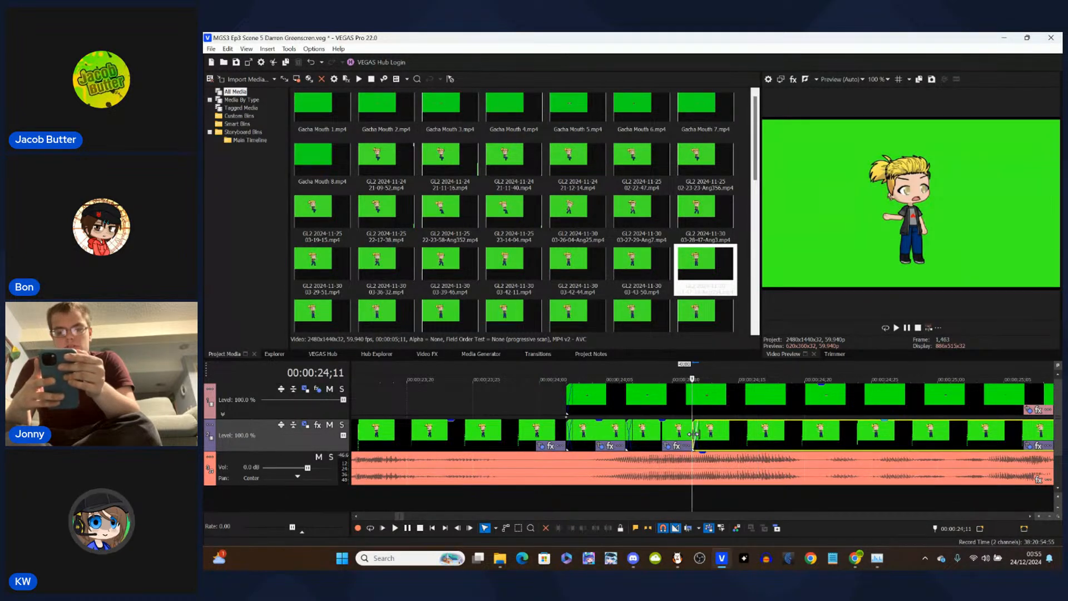
click(731, 435)
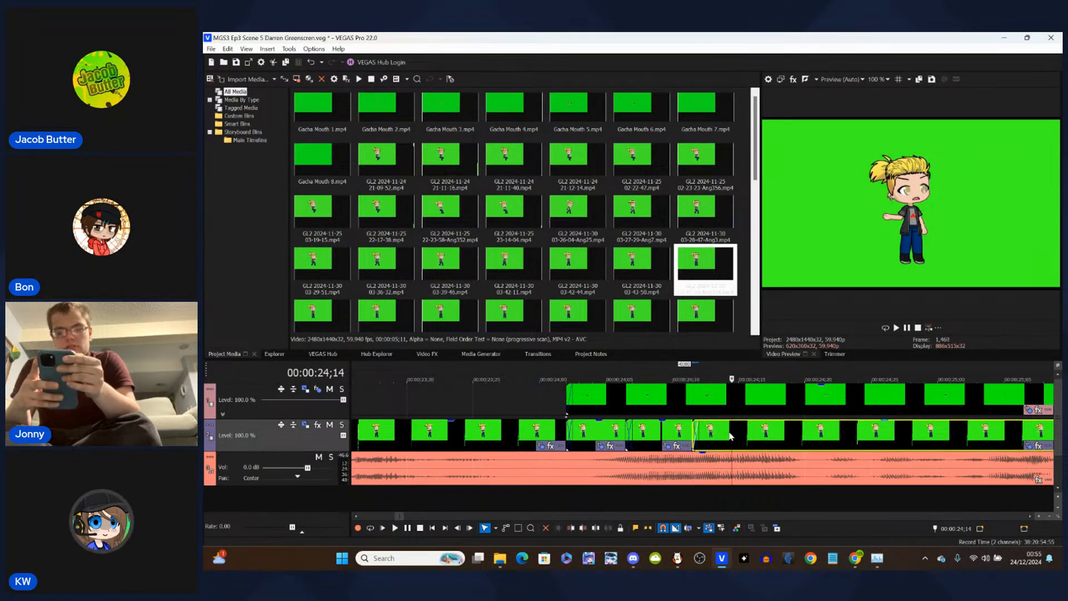
click(693, 431)
click(697, 432)
key(Right)
key(Right)
key(Right)
key(Right)
key(Right)
key(Right)
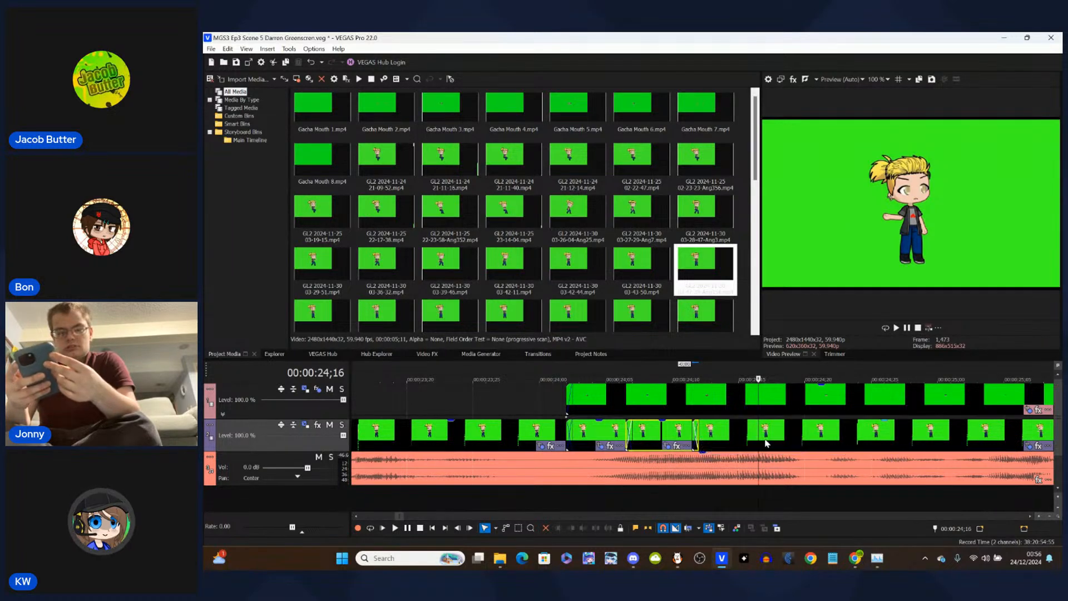
right_click(758, 438)
click(779, 301)
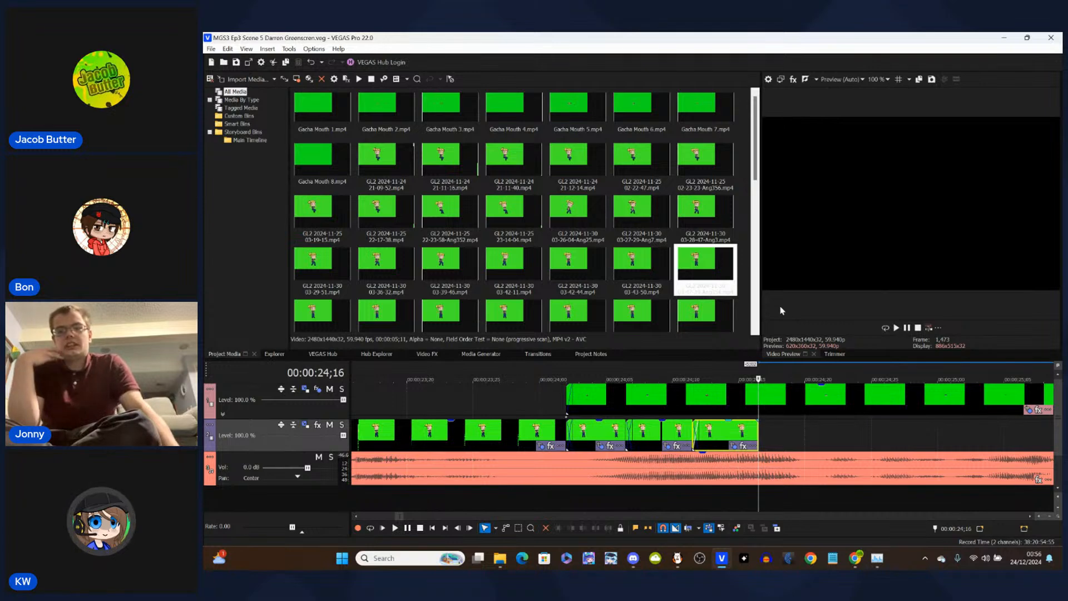
- Move the next Track 2 character clip across the gap so it directly follows the shortened clip at about 00:00:24;16
key(Down)
key(Down)
key(Down)
key(Down)
key(Down)
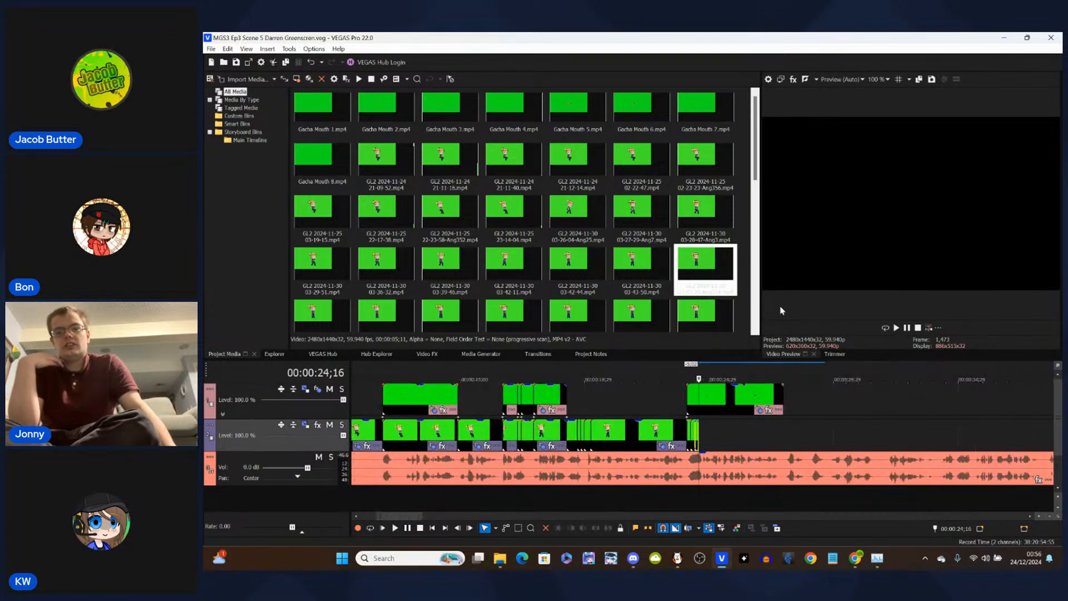
key(Down)
key(Down)
key(Down)
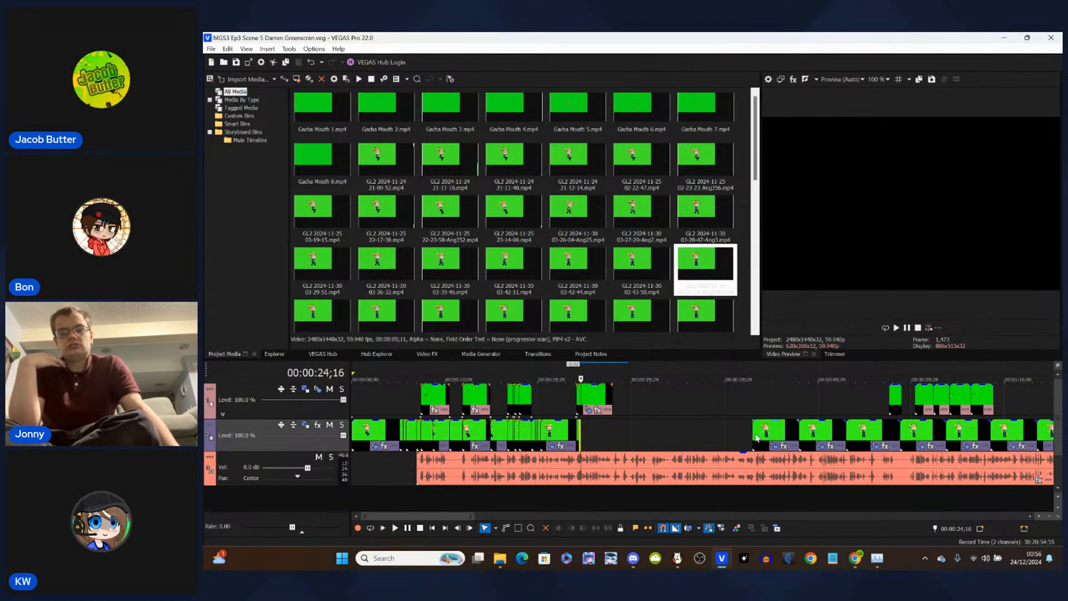
drag(756, 438, 593, 438)
scroll(593, 438, up, 5)
scroll(594, 437, up, 6)
drag(717, 433, 693, 432)
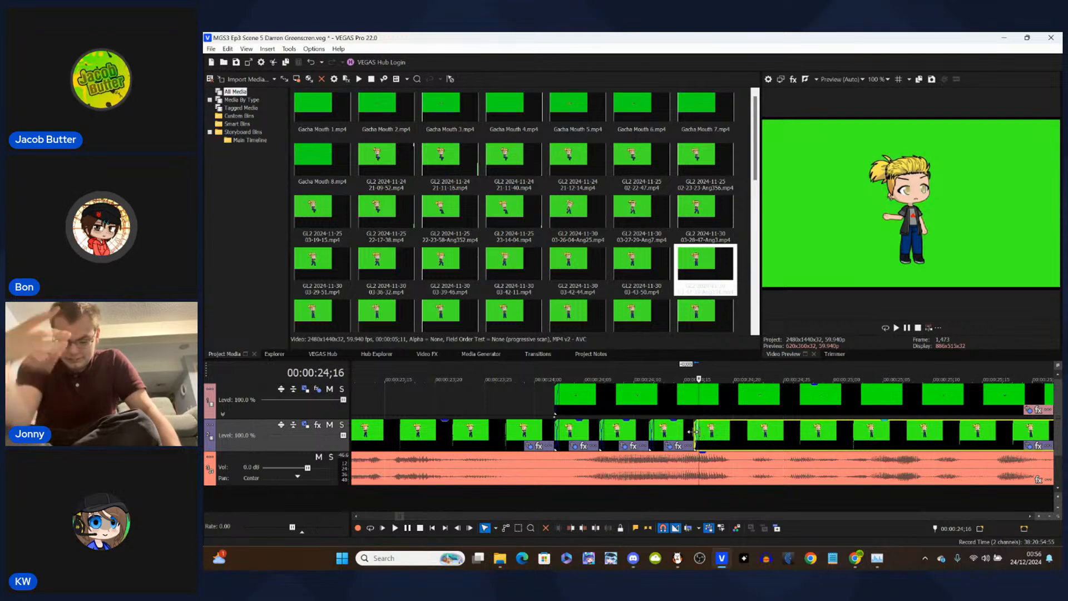
- Step through the clip starting at 00:00:24;16, split it at 00:00:24;21, and delete the remainder
key(Left)
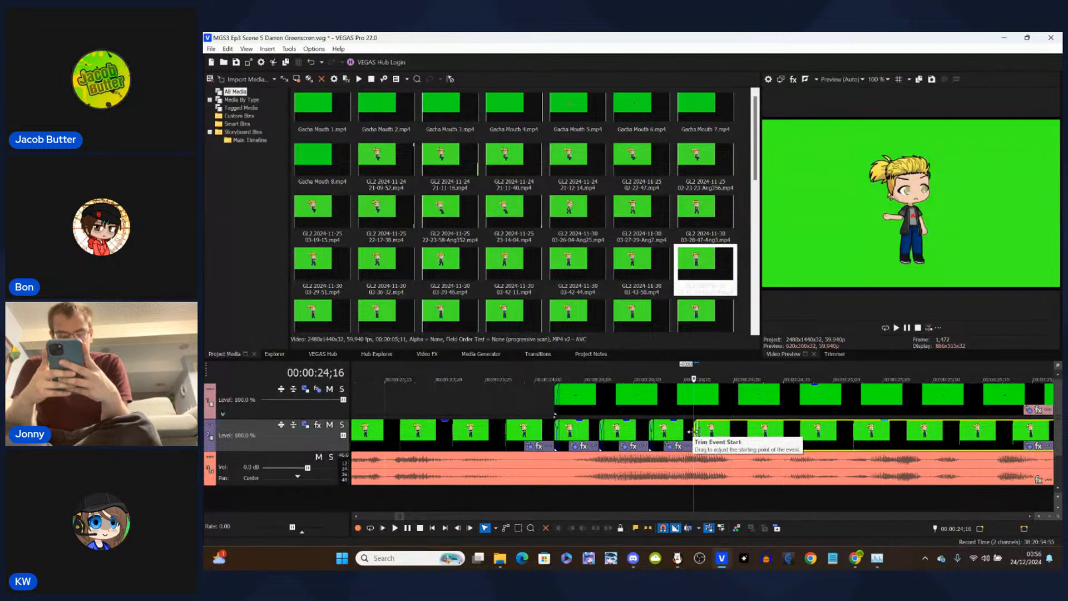
key(Right)
key(Right)
key(Right)
key(Right)
key(Right)
key(Right)
key(Right)
key(Right)
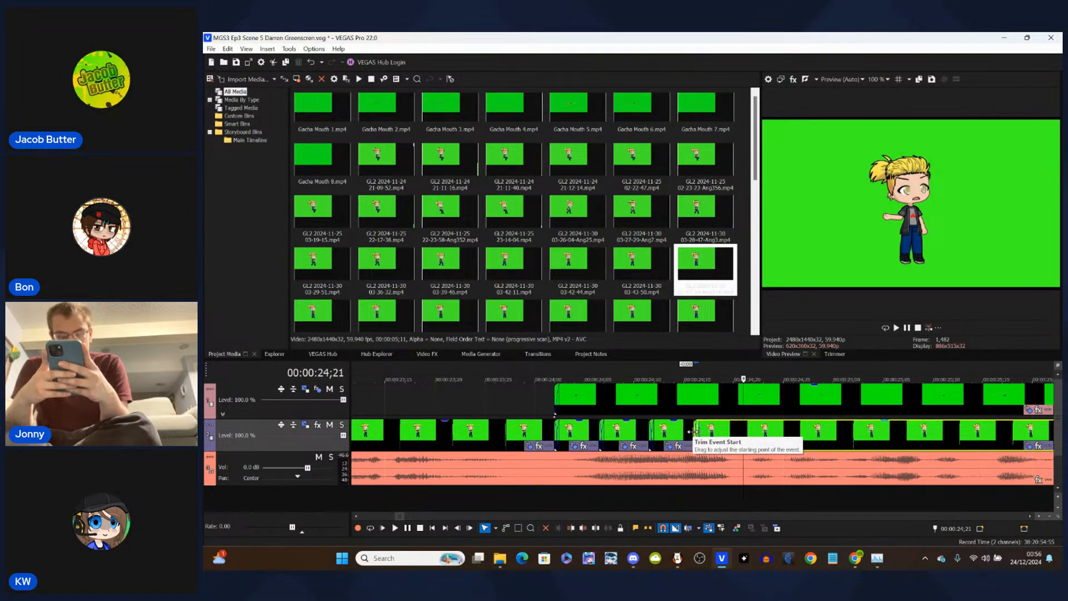
key(Left)
key(s)
click(790, 439)
key(Delete)
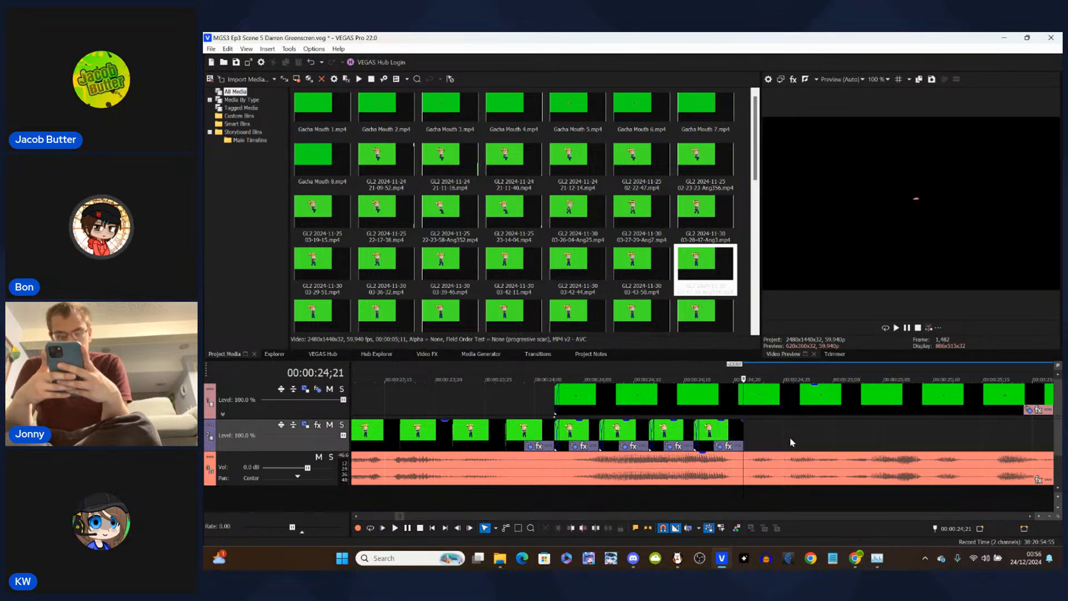
key(Left)
key(Right)
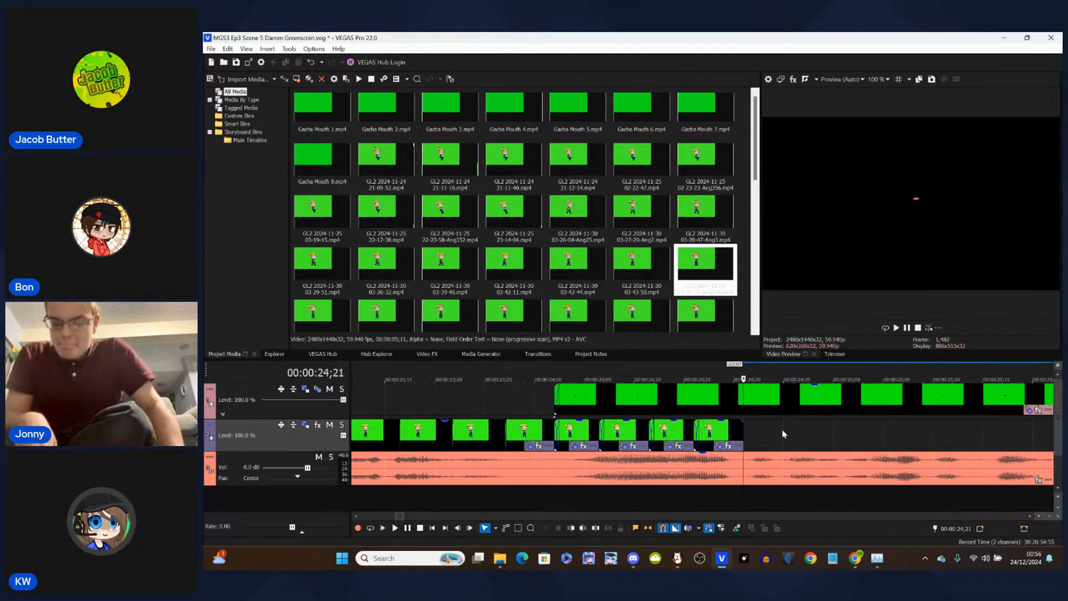
- Select the eight consecutive Track 2 character clips starting at about 00:00:48 and move them together back to about 00:00:25;15
scroll(783, 434, down, 5)
scroll(783, 434, down, 8)
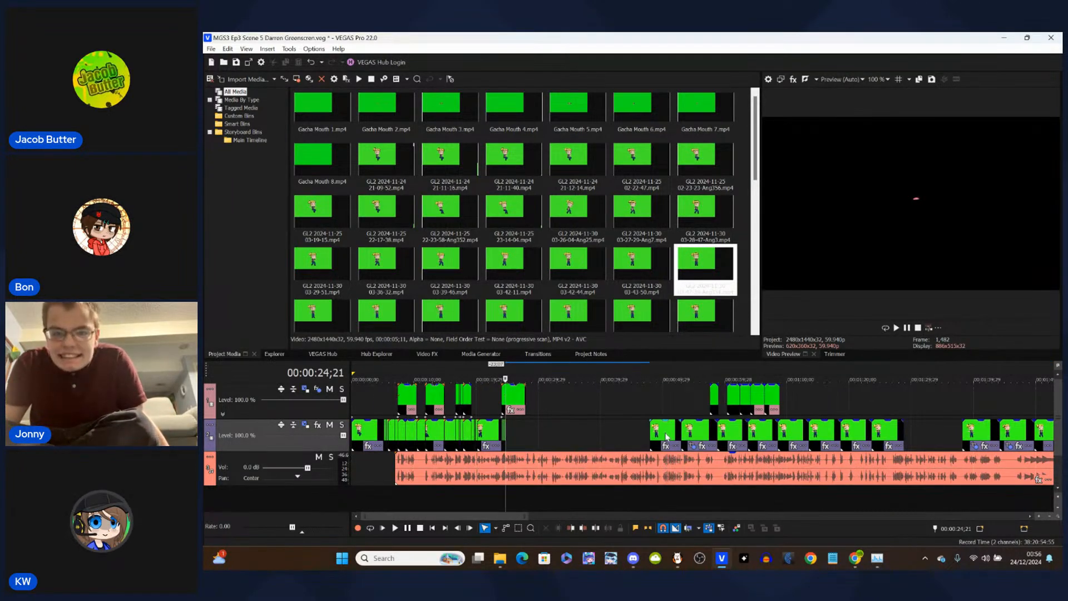
click(628, 438)
key(ctrl+d)
key(ctrl+d)
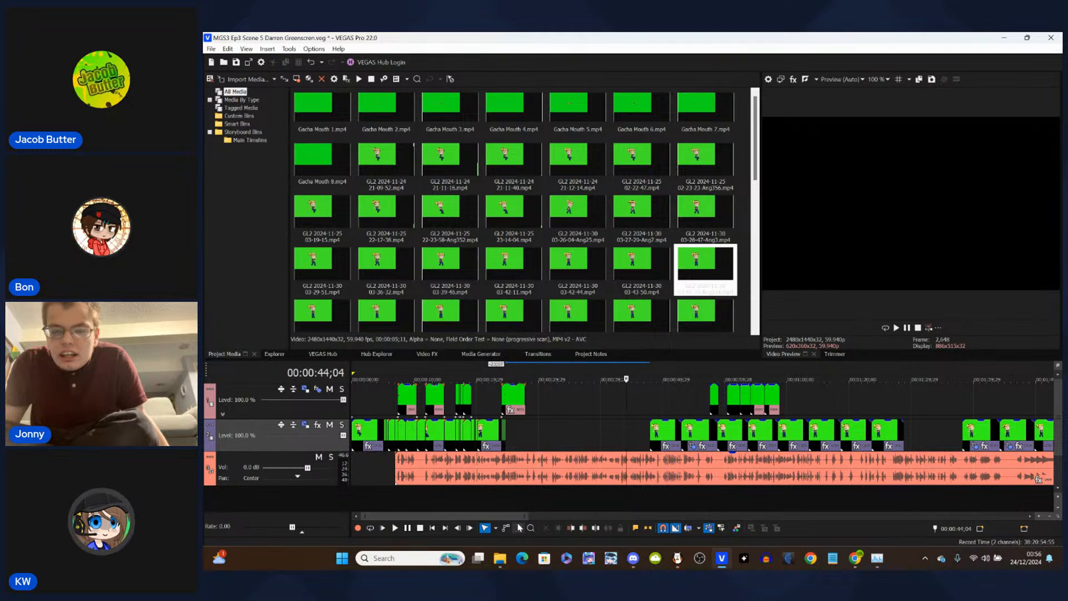
drag(636, 433, 907, 439)
click(485, 528)
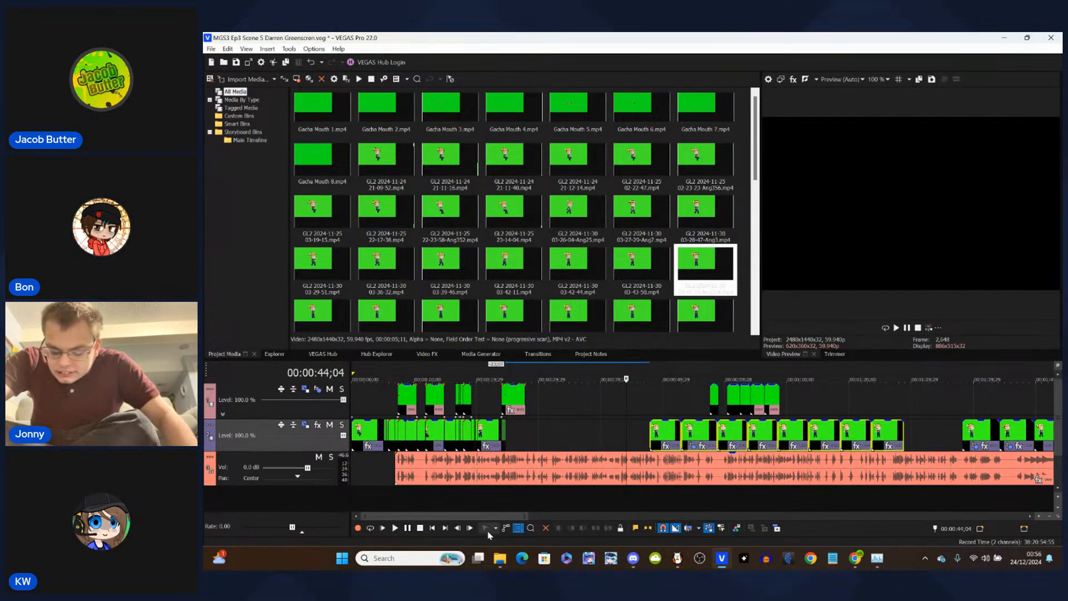
drag(662, 431, 516, 431)
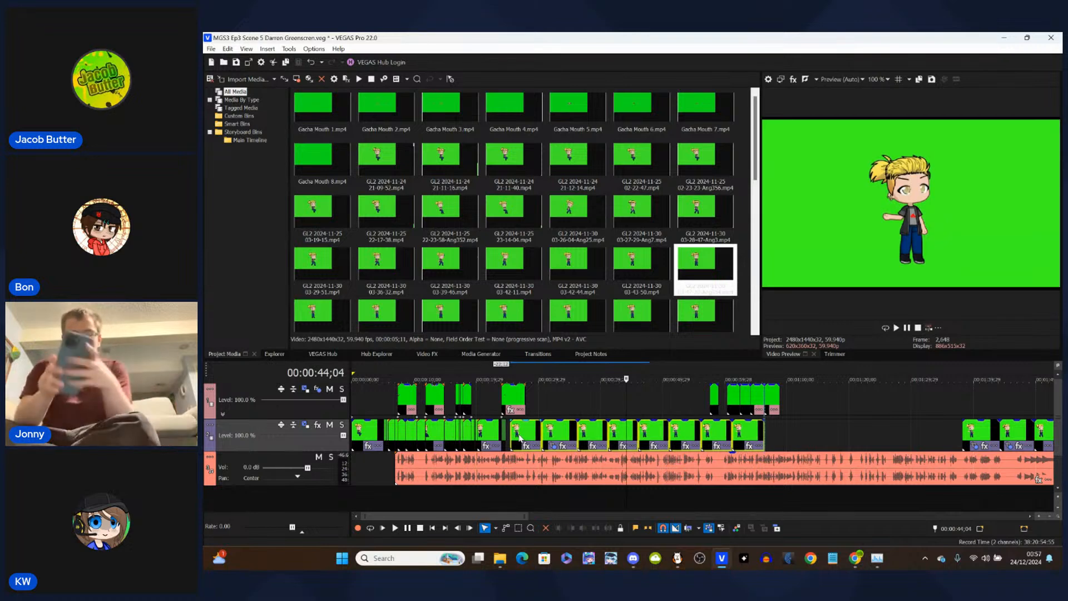
- Move the selected clip group further back so its first clip directly follows the shortened clip at about 00:00:24;21
scroll(712, 425, up, 6)
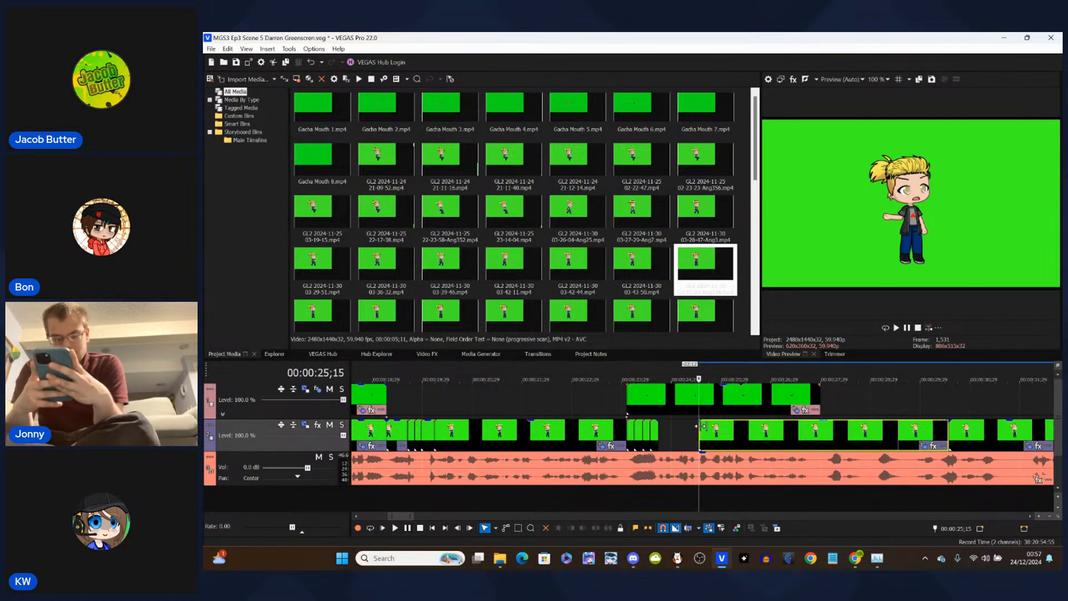
scroll(702, 427, up, 4)
drag(725, 438, 595, 436)
click(571, 435)
scroll(573, 437, up, 4)
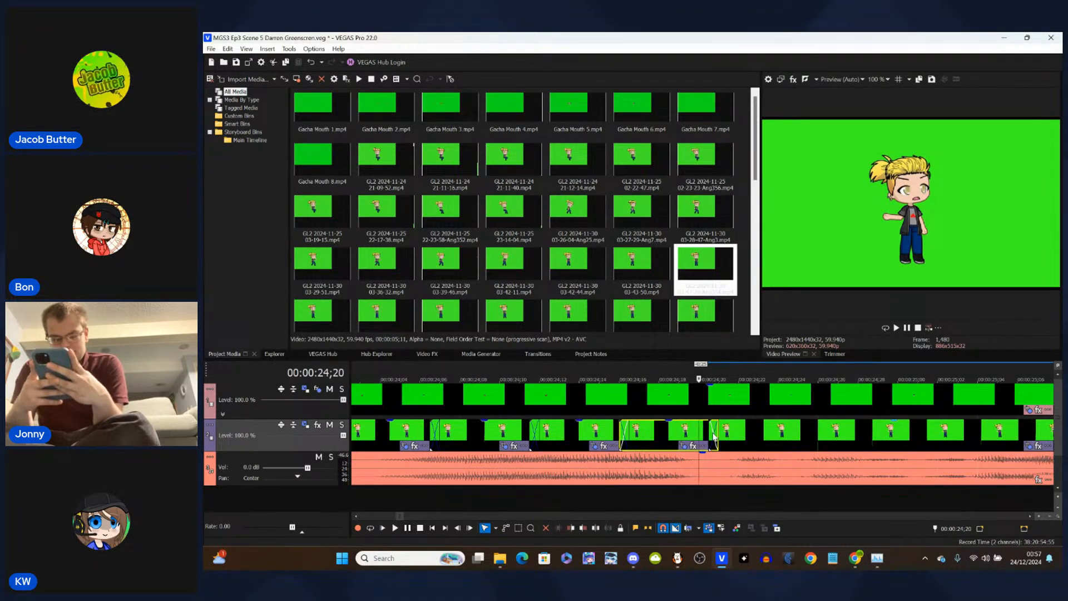
click(715, 436)
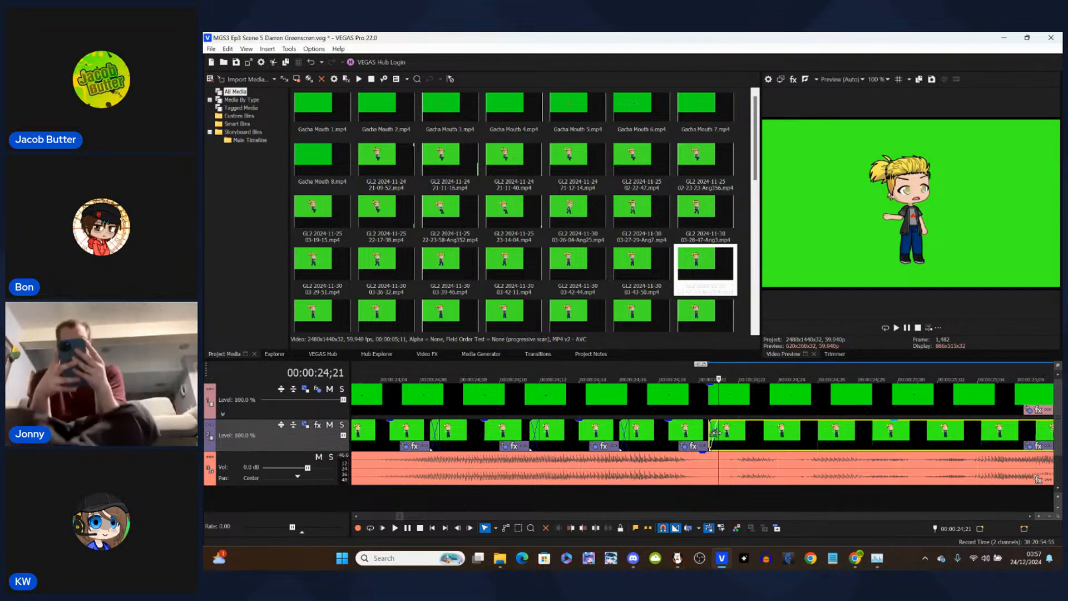
- Step through the first clip of the moved group, split it at 00:00:24;26, and delete the remainder
scroll(735, 438, down, 4)
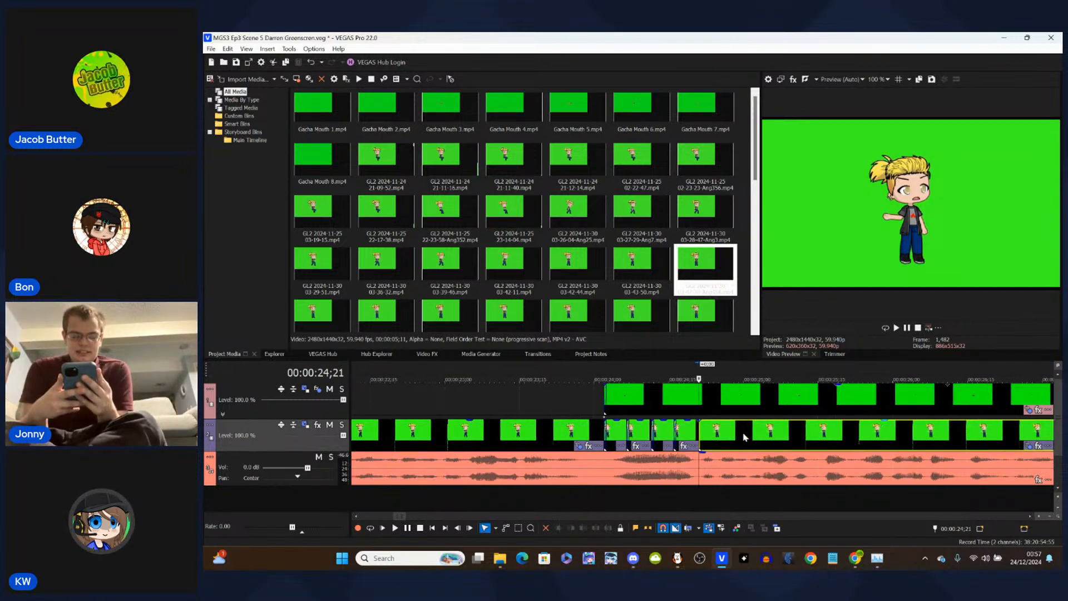
key(Left)
key(Left)
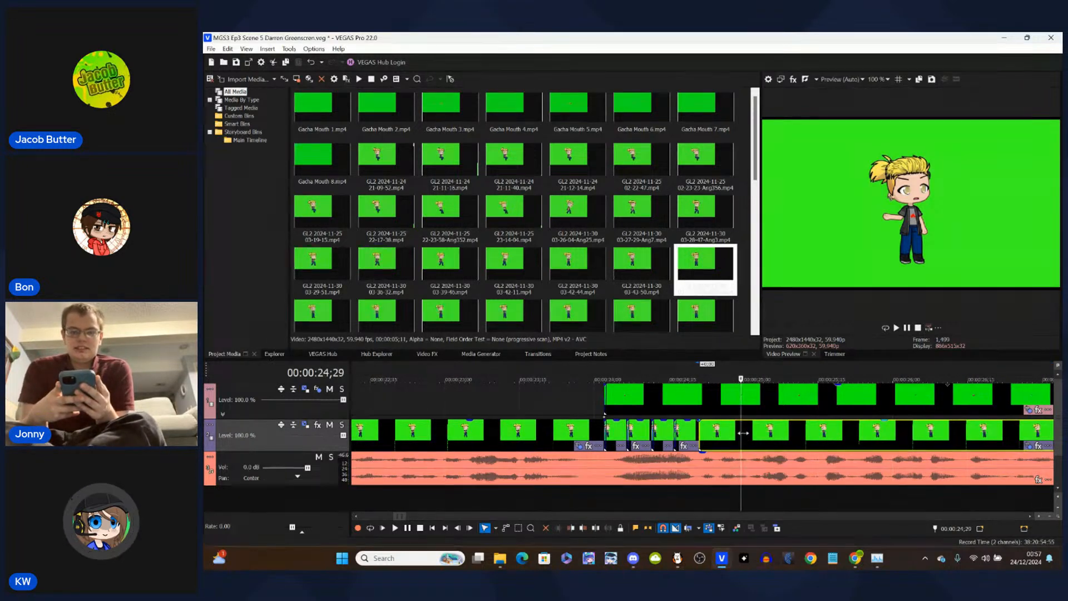
key(Left)
key(Left)
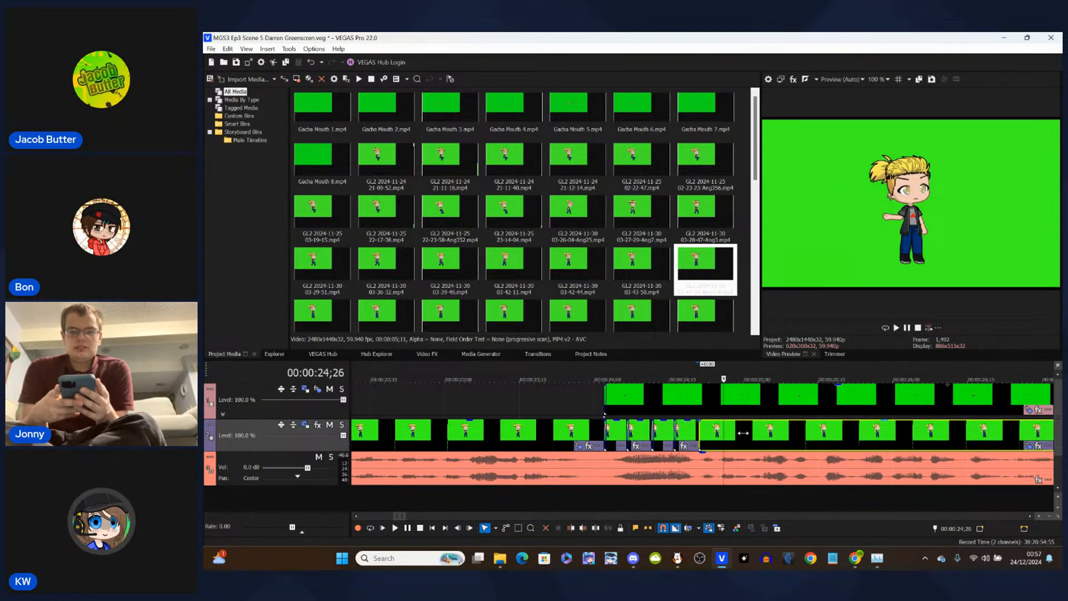
key(s)
key(Delete)
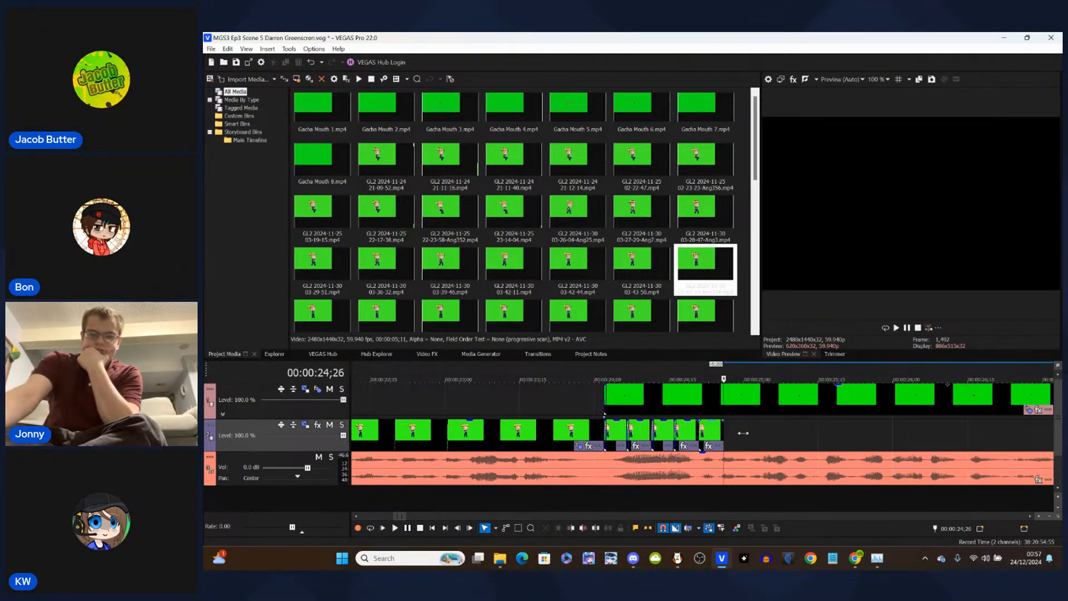
- Move the last shortened character clip back one frame on Track 2 and set the playhead to 00:00:24;25
scroll(719, 437, up, 3)
click(658, 438)
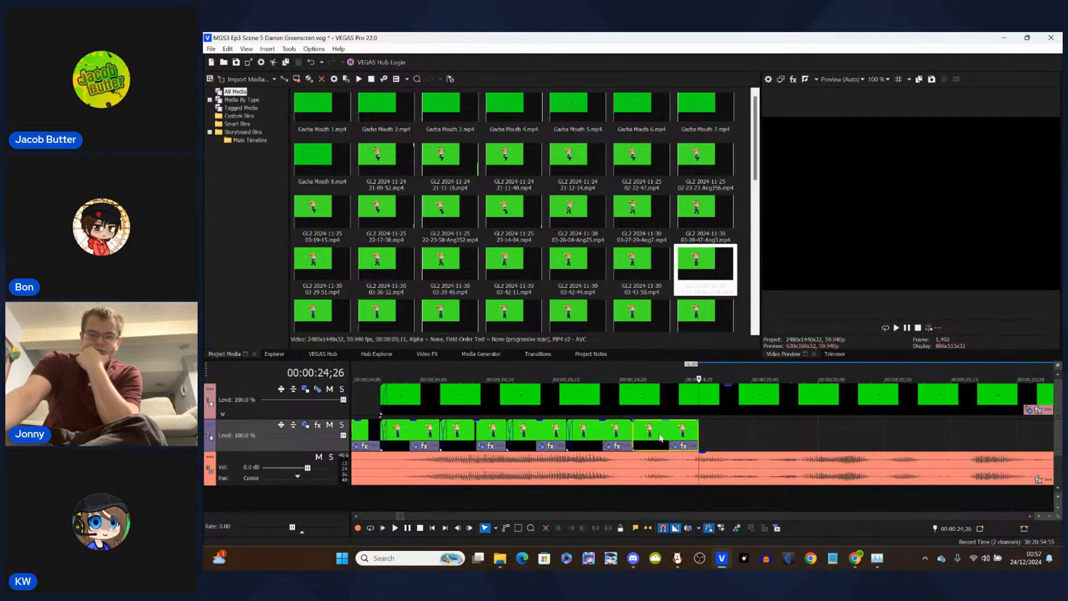
drag(659, 438, 654, 439)
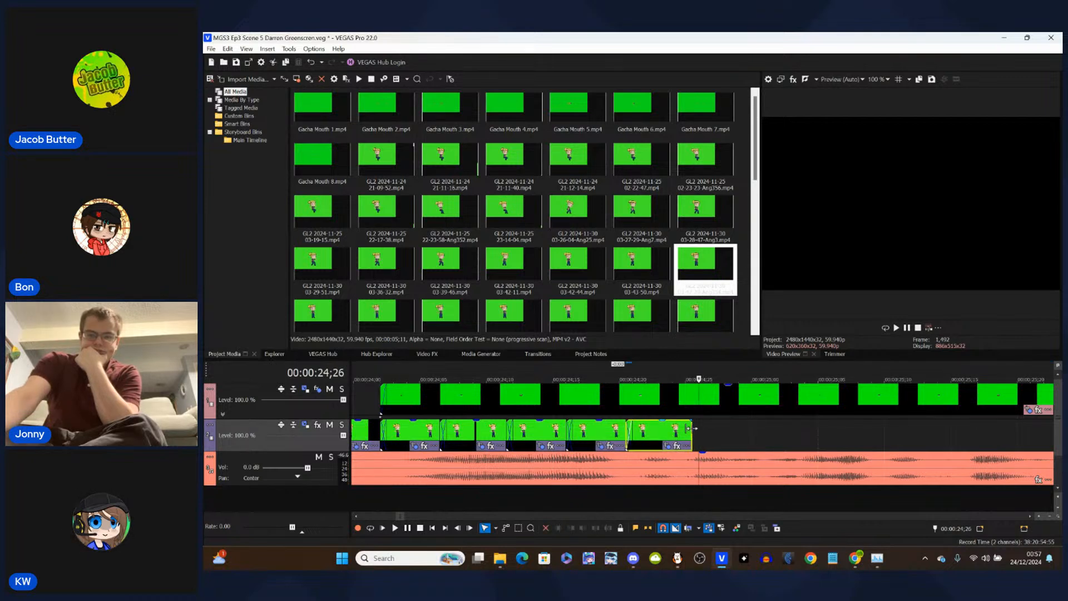
scroll(724, 426, down, 5)
scroll(786, 424, down, 3)
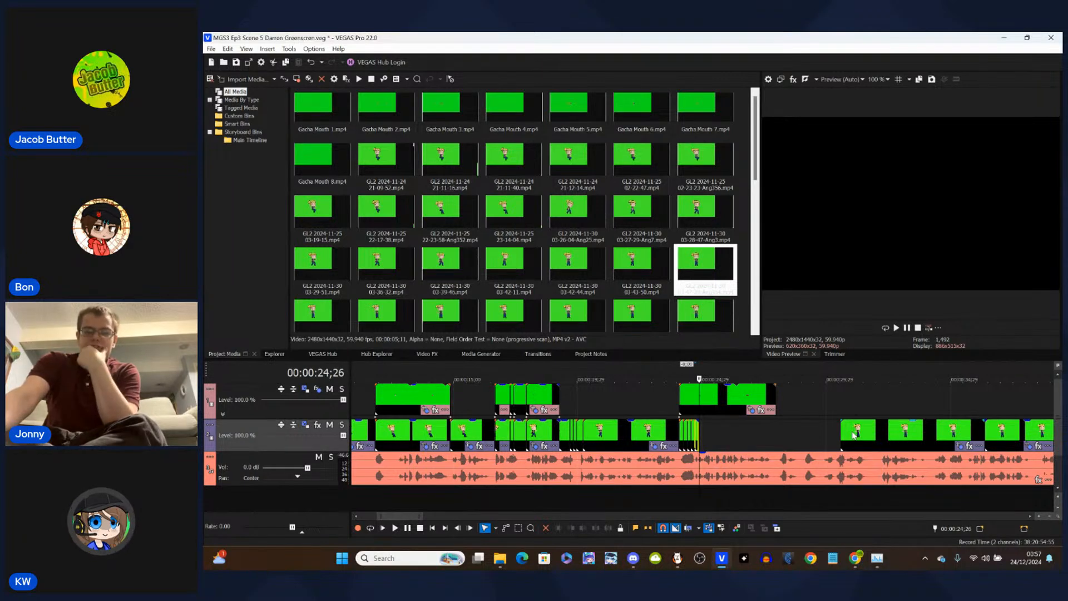
key(Left)
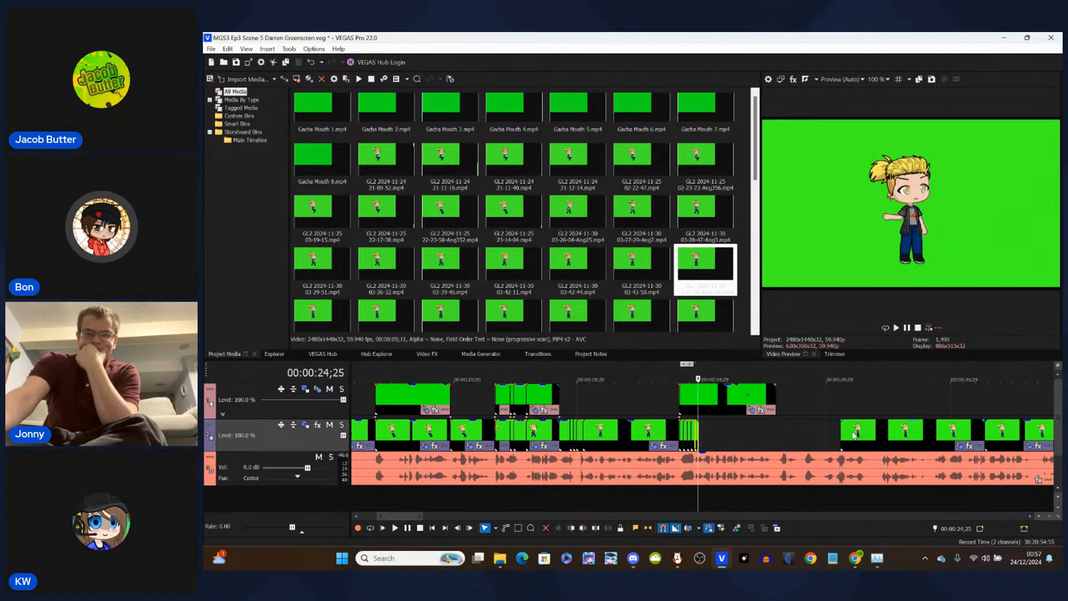
- Place the next character clip at 00:00:24;25 on Track 2, split it at 00:00:25;00, and delete the remainder
scroll(855, 435, up, 5)
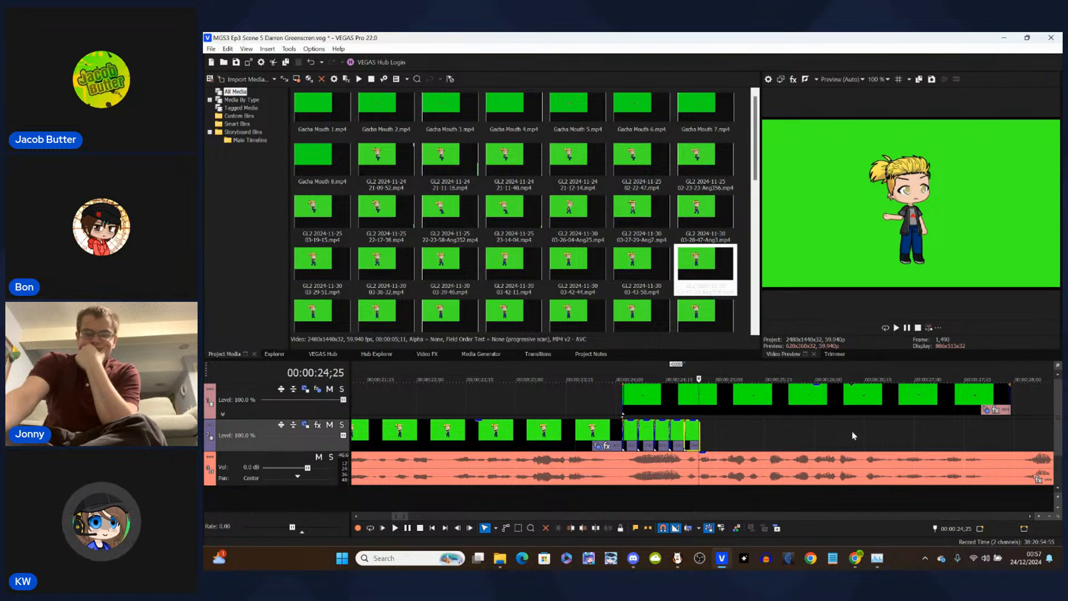
scroll(854, 435, down, 4)
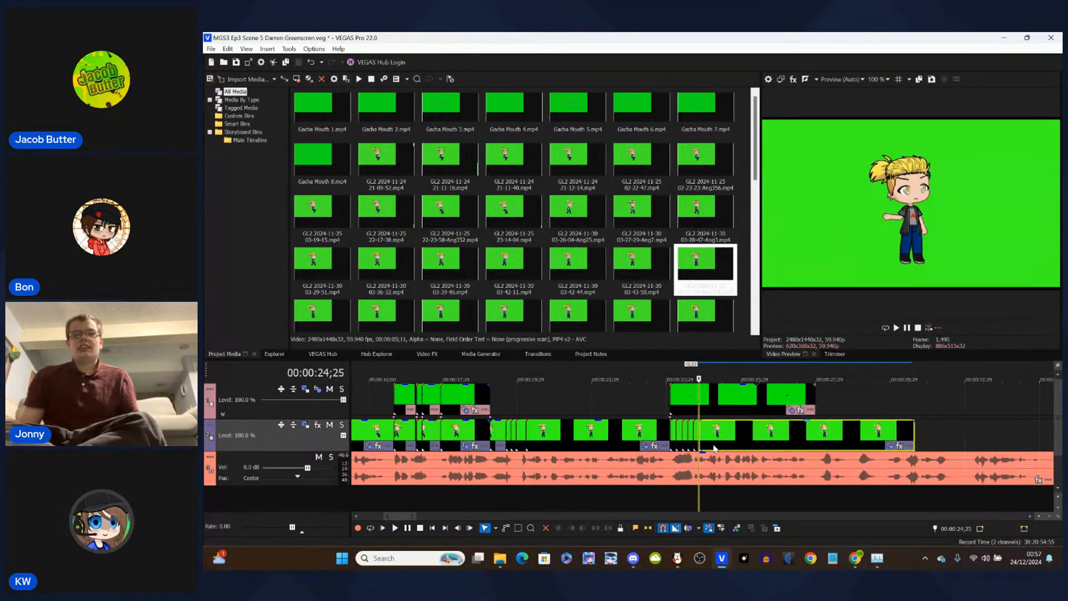
scroll(713, 449, up, 4)
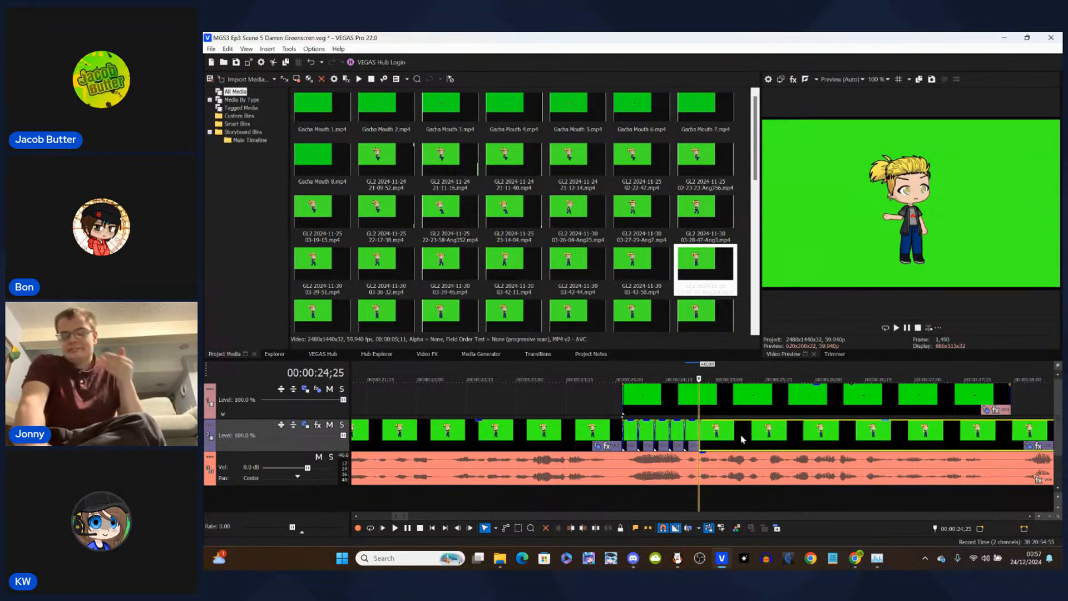
scroll(734, 439, up, 6)
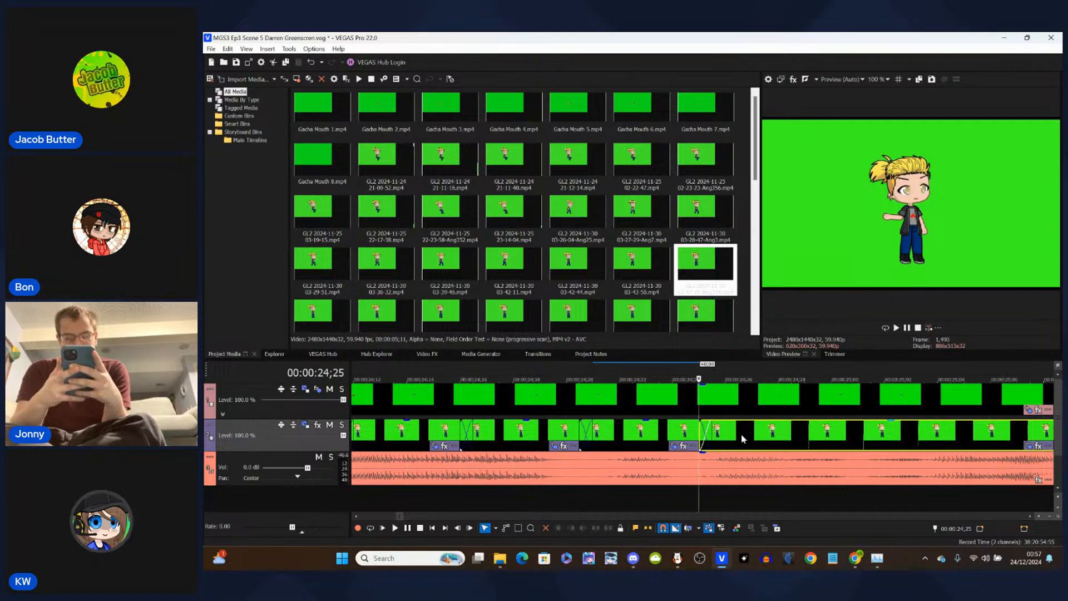
scroll(742, 439, down, 4)
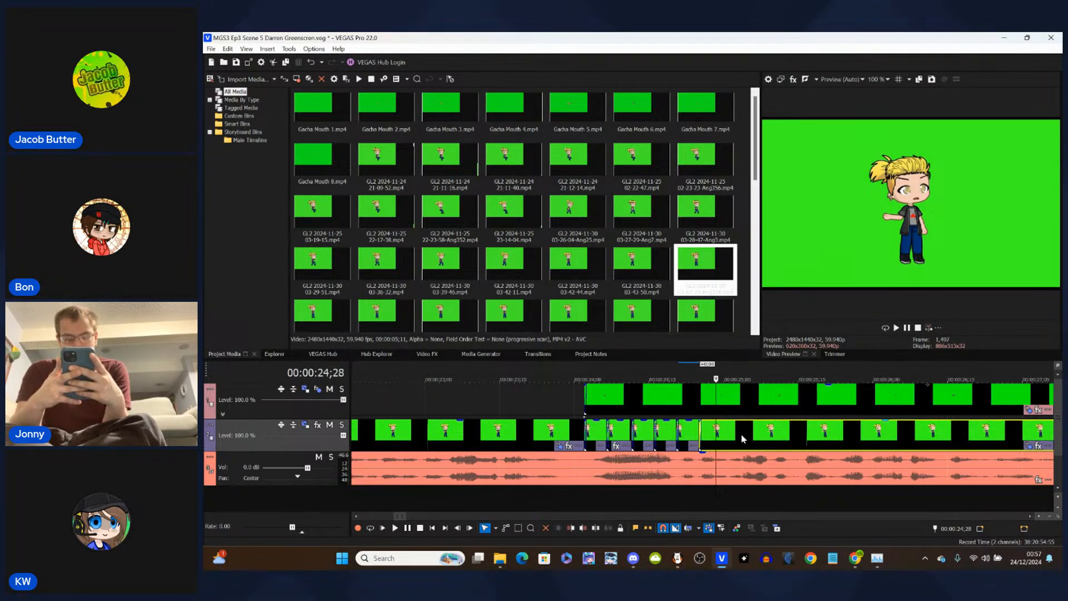
key(Right)
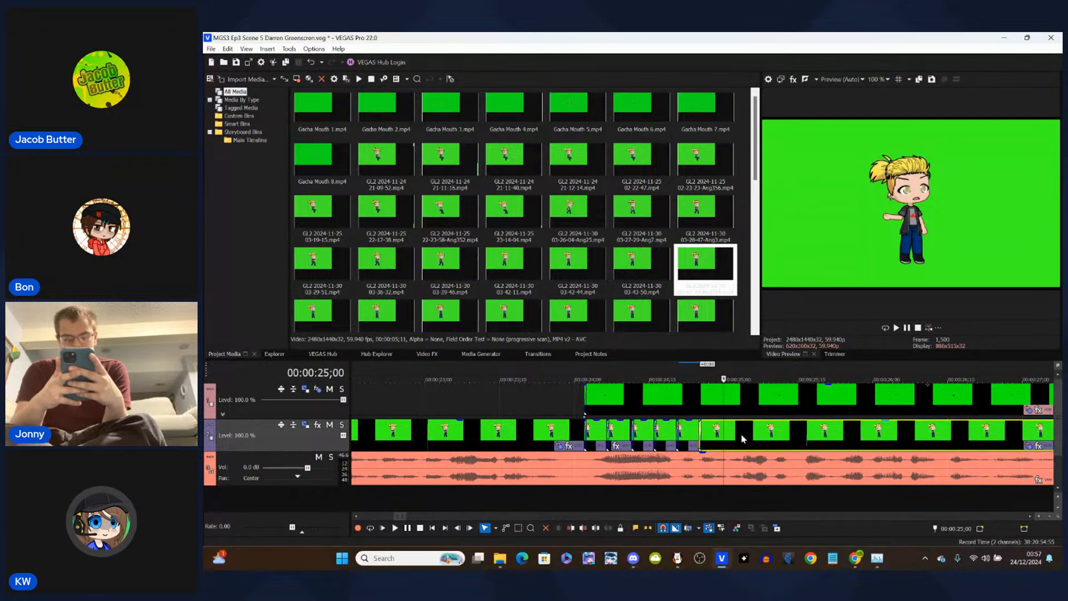
key(Right)
key(Delete)
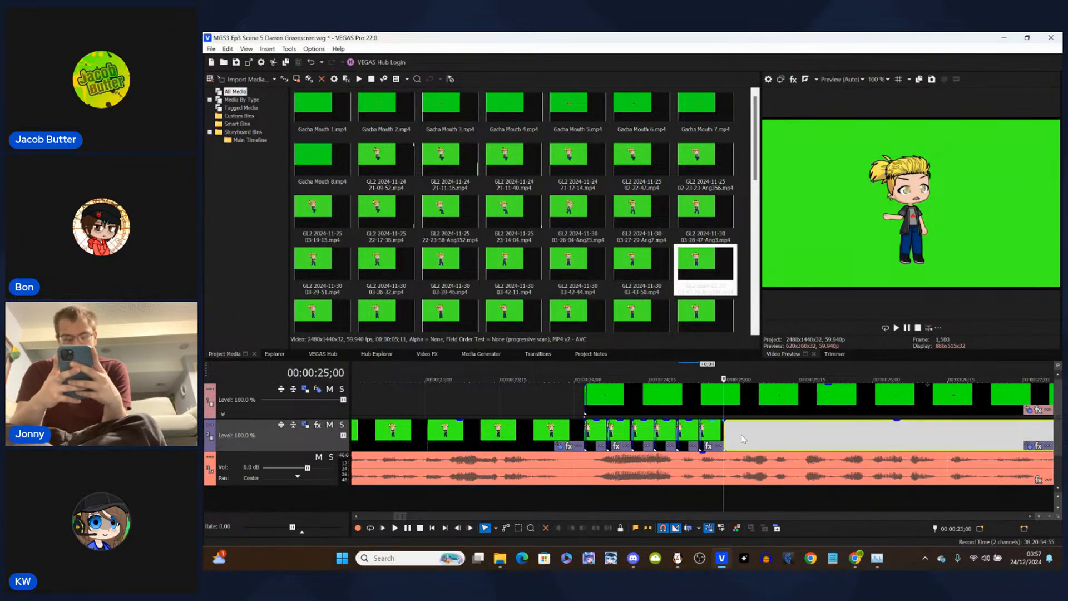
- Move the next character clip on Track 2 back to start at 00:00:25;00, directly after the shortened clip
scroll(742, 439, down, 1)
scroll(741, 433, down, 5)
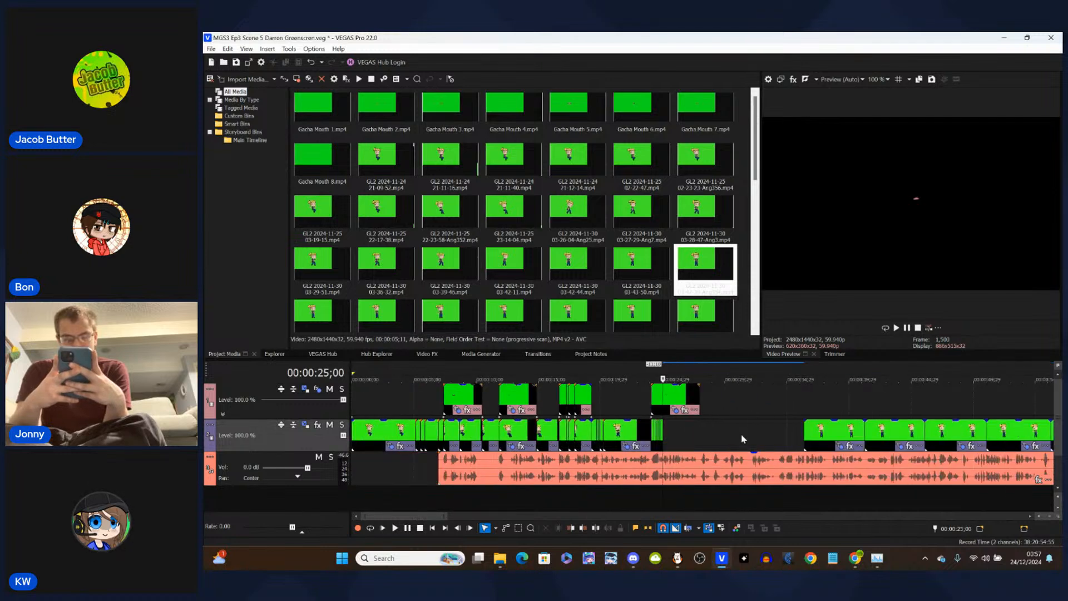
drag(826, 434, 685, 434)
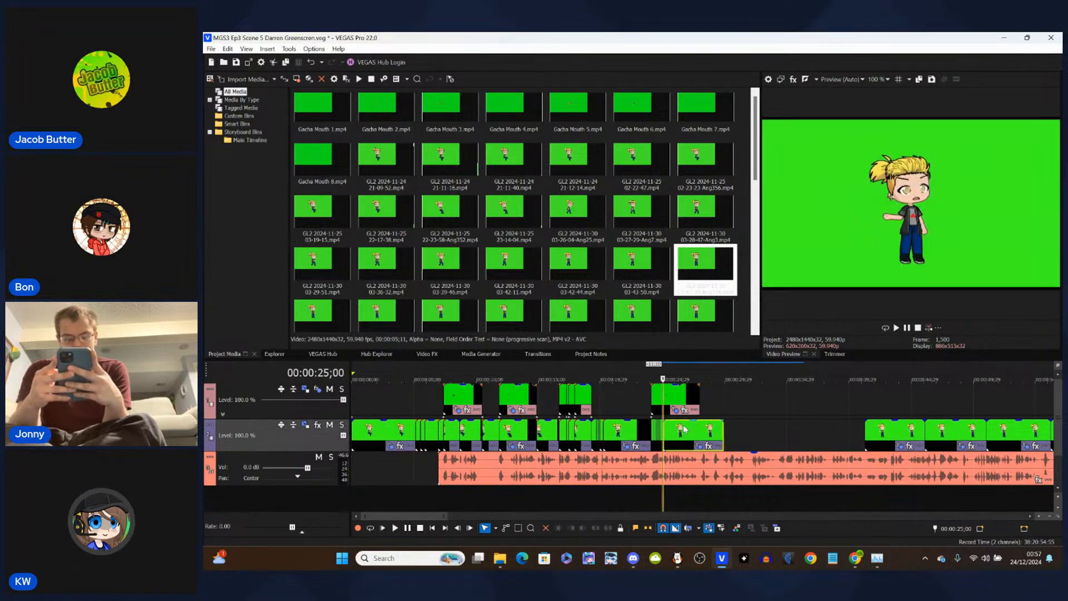
scroll(696, 434, up, 3)
scroll(705, 435, up, 4)
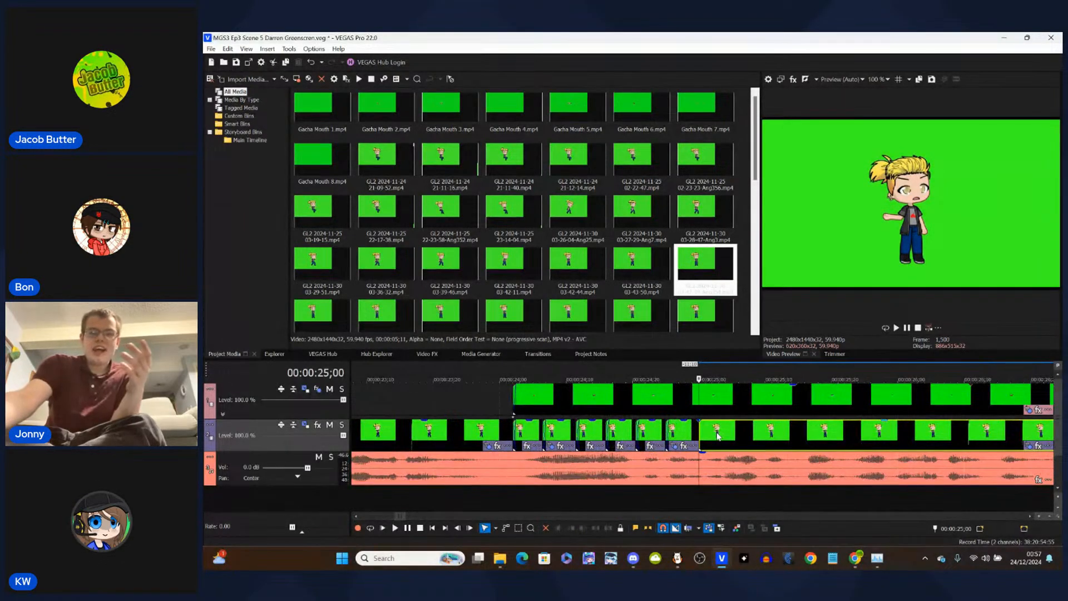
scroll(718, 436, up, 2)
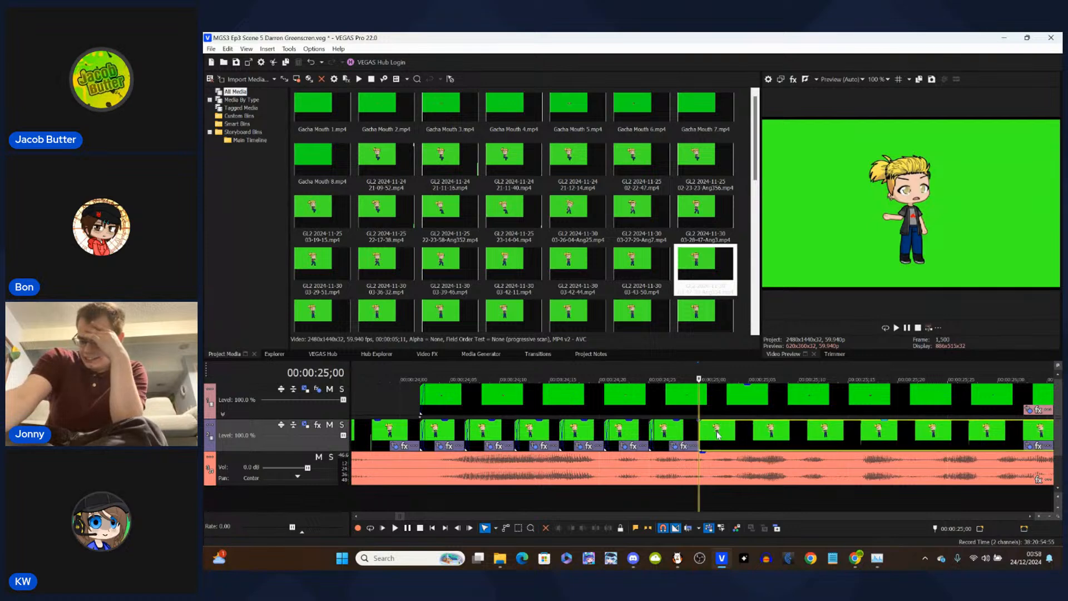
- Trim the clip starting at 00:00:25;00 to end at 00:00:25;05, deleting the remainder, and move the shortened clip back one frame
click(763, 435)
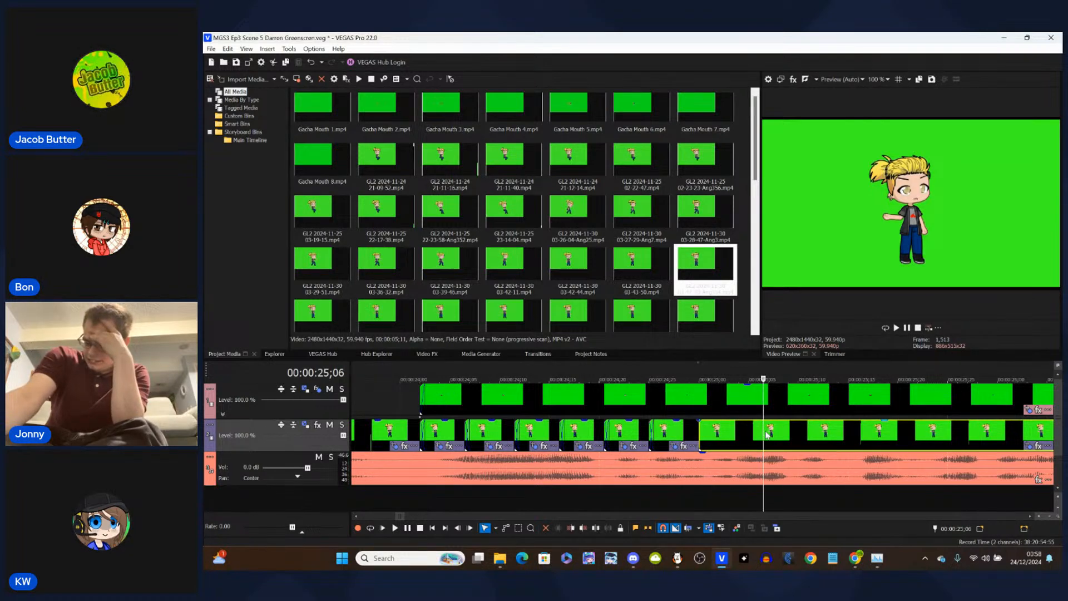
key(Left)
key(Left)
key(Left)
key(Left)
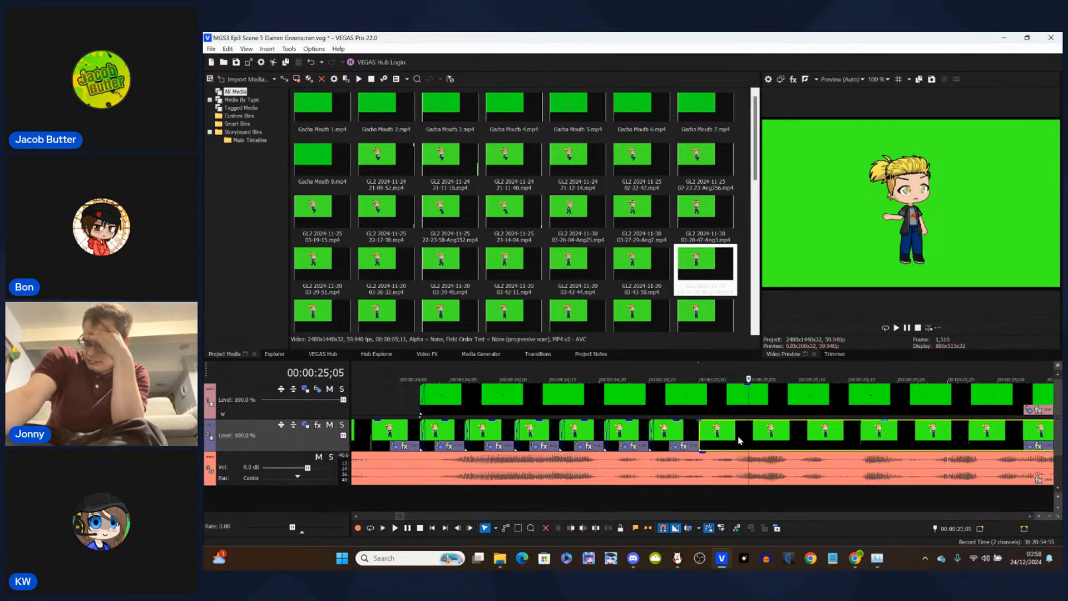
key(Left)
key(Right)
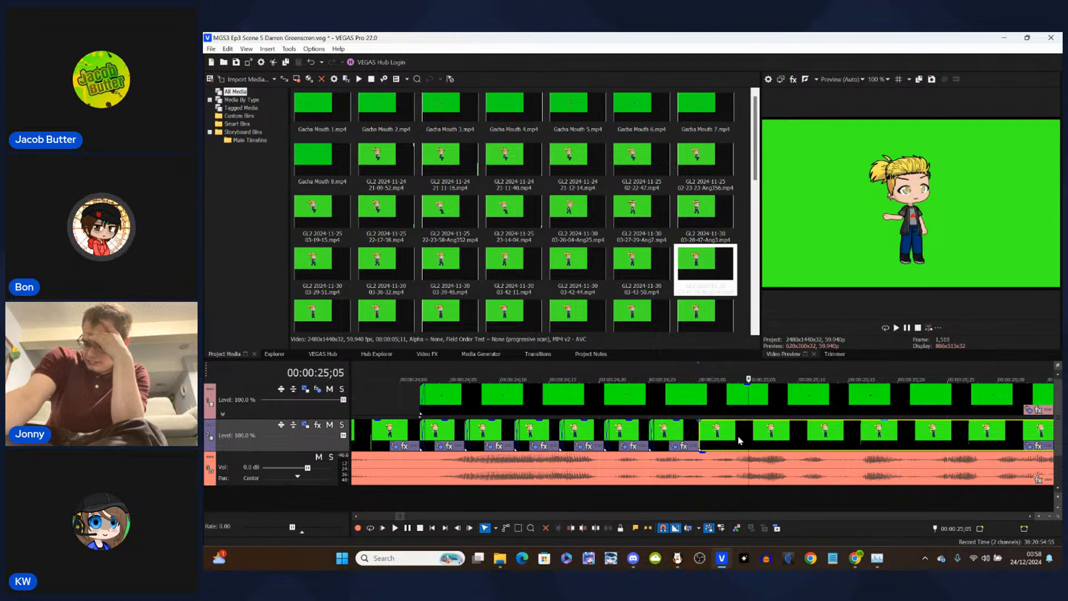
key(s)
key(Delete)
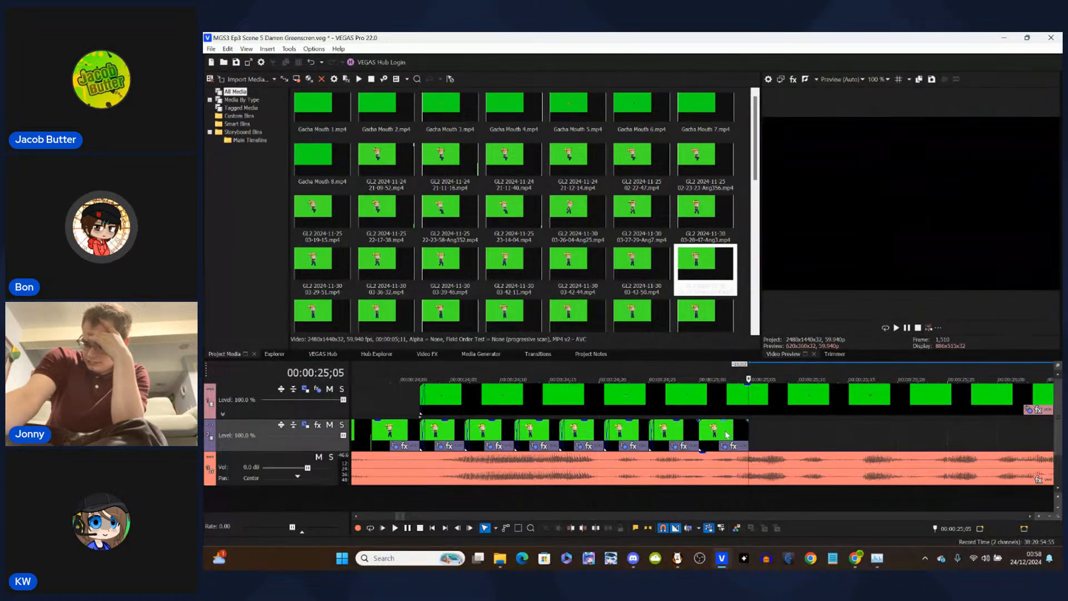
click(763, 440)
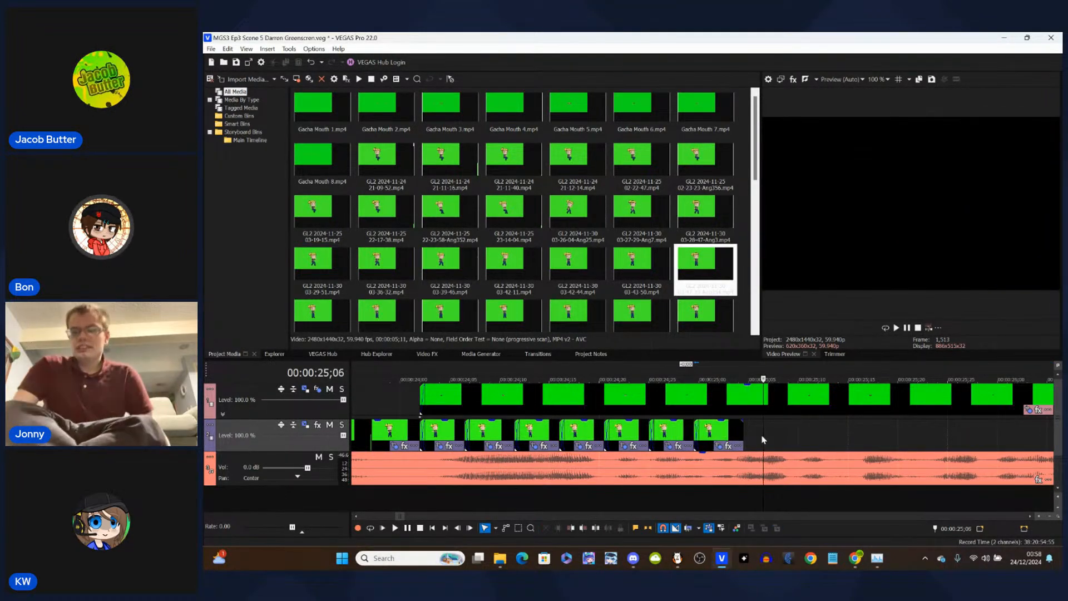
- Select the five remaining character clips before the long gap's end and move them together back to directly follow the clip ending near 00:00:25;05
scroll(764, 440, down, 10)
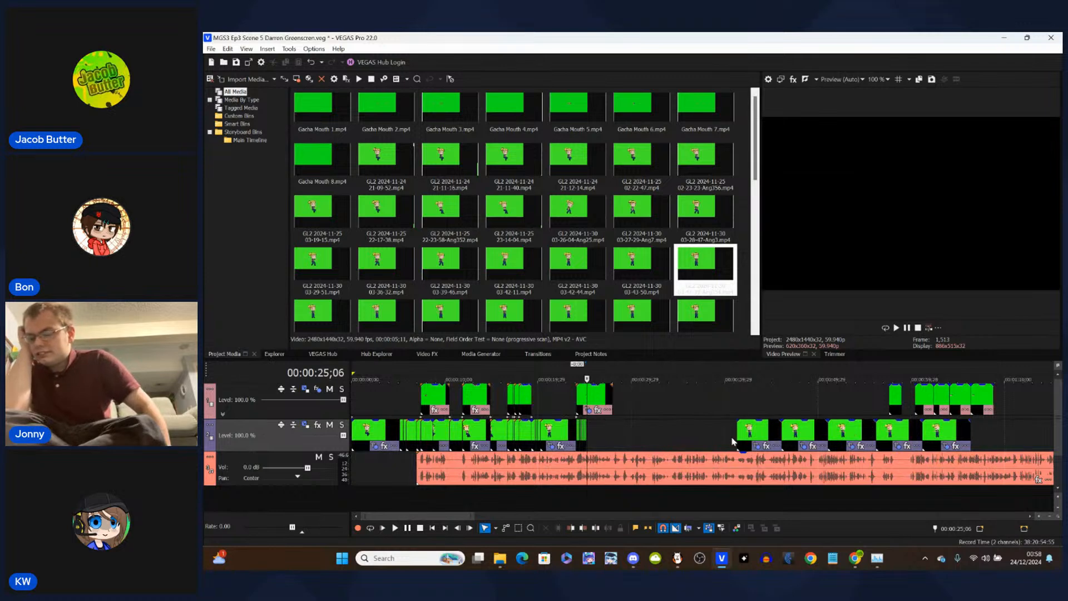
click(519, 528)
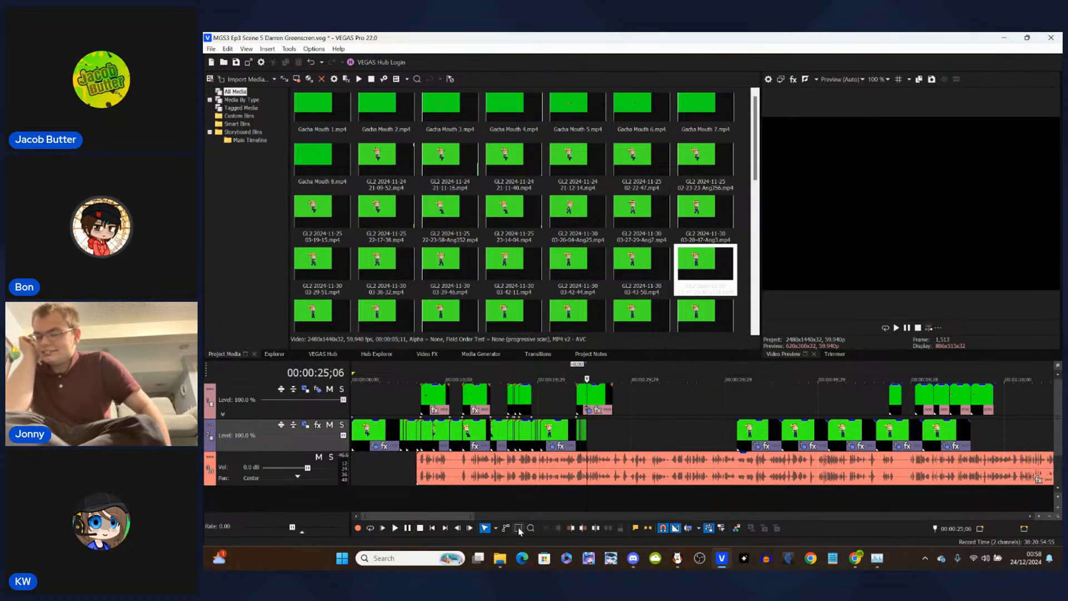
drag(747, 435, 973, 445)
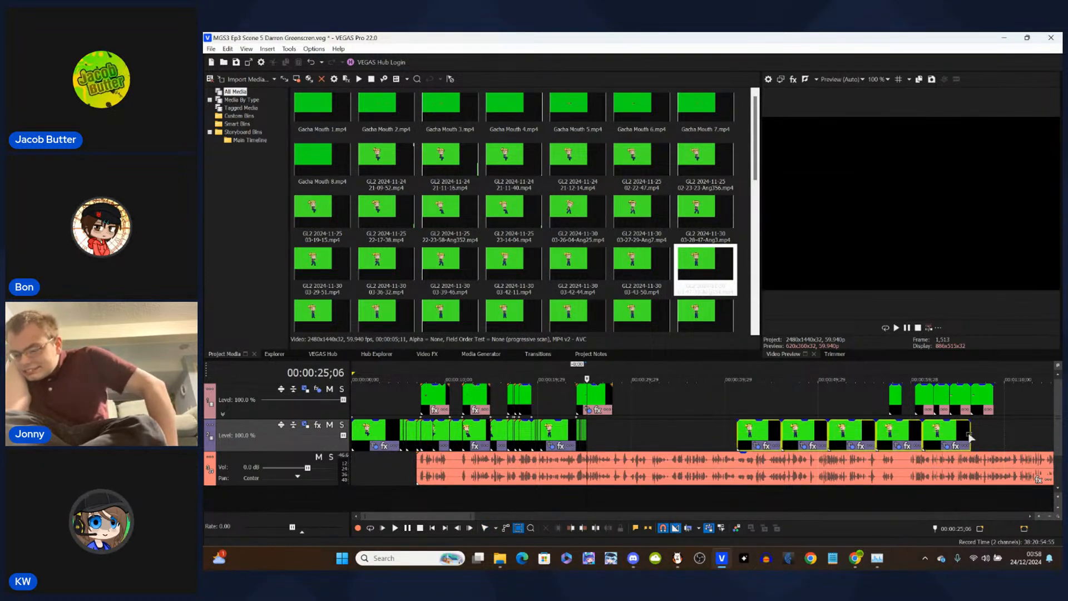
click(485, 528)
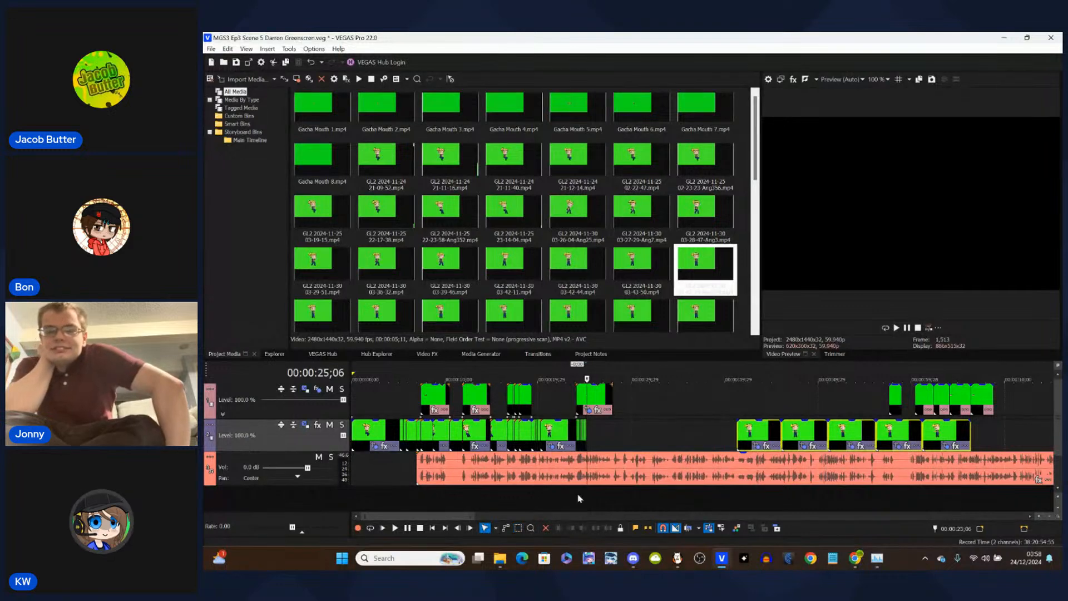
drag(757, 438, 629, 438)
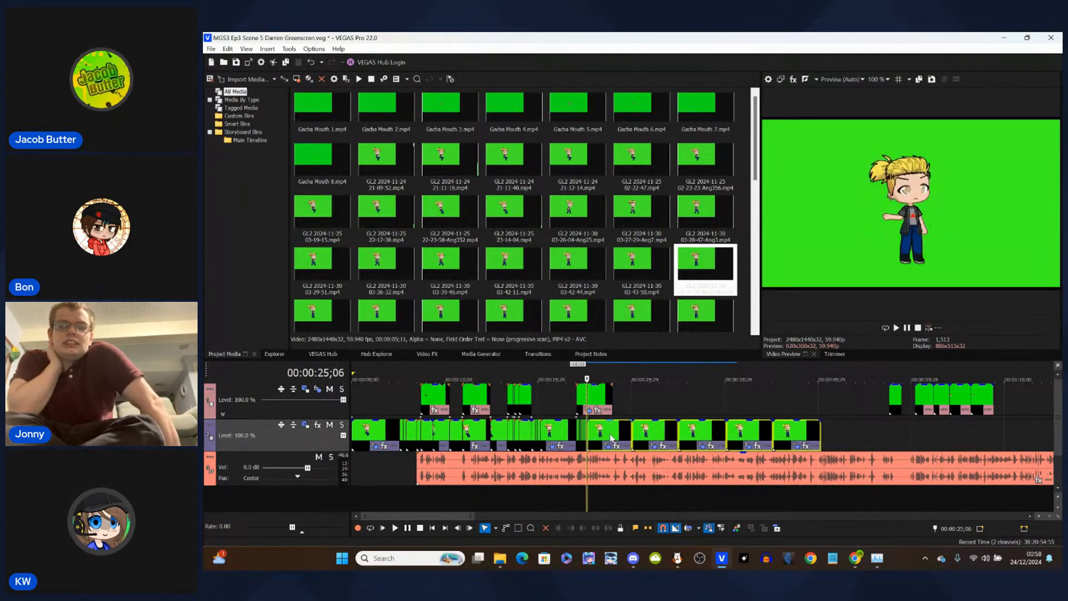
scroll(710, 432, up, 10)
scroll(709, 432, up, 2)
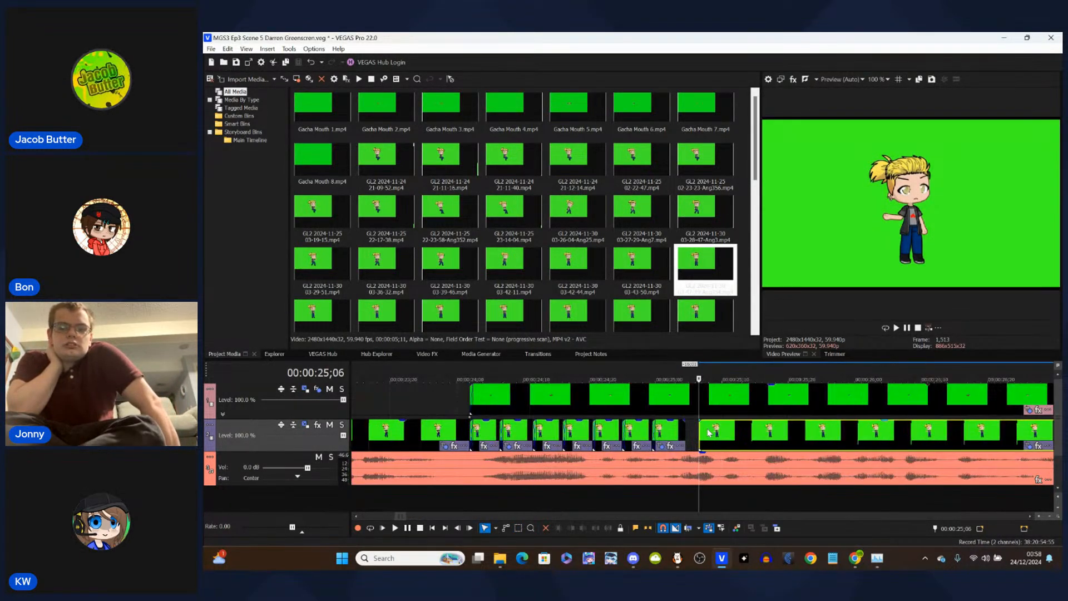
drag(709, 433, 692, 434)
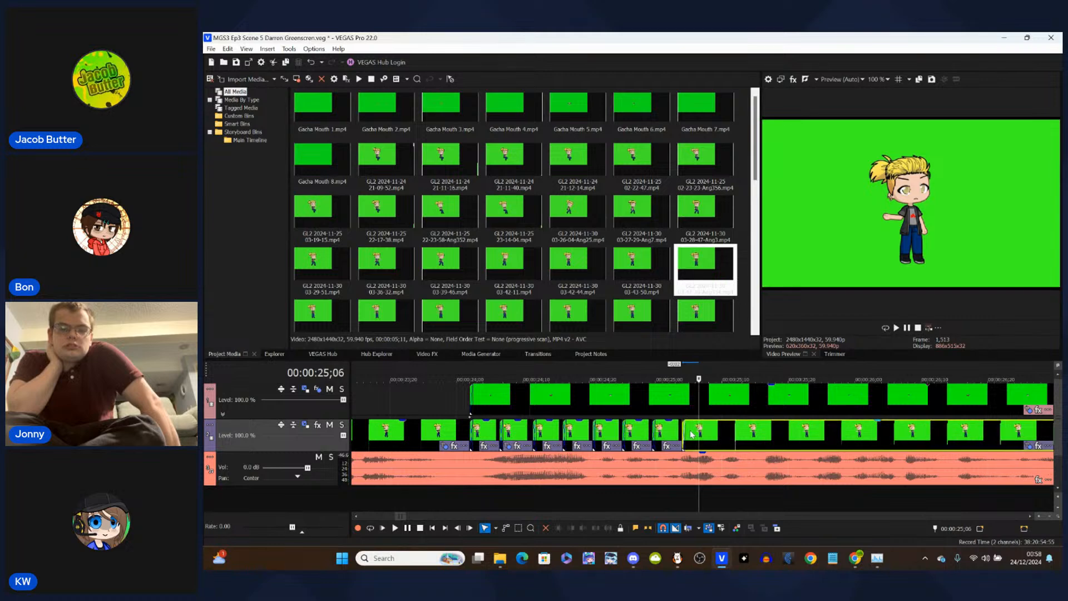
- Split the first clip of the moved group at 00:00:25;09 on Track 2 and delete the remainder
click(729, 432)
key(Left)
key(Left)
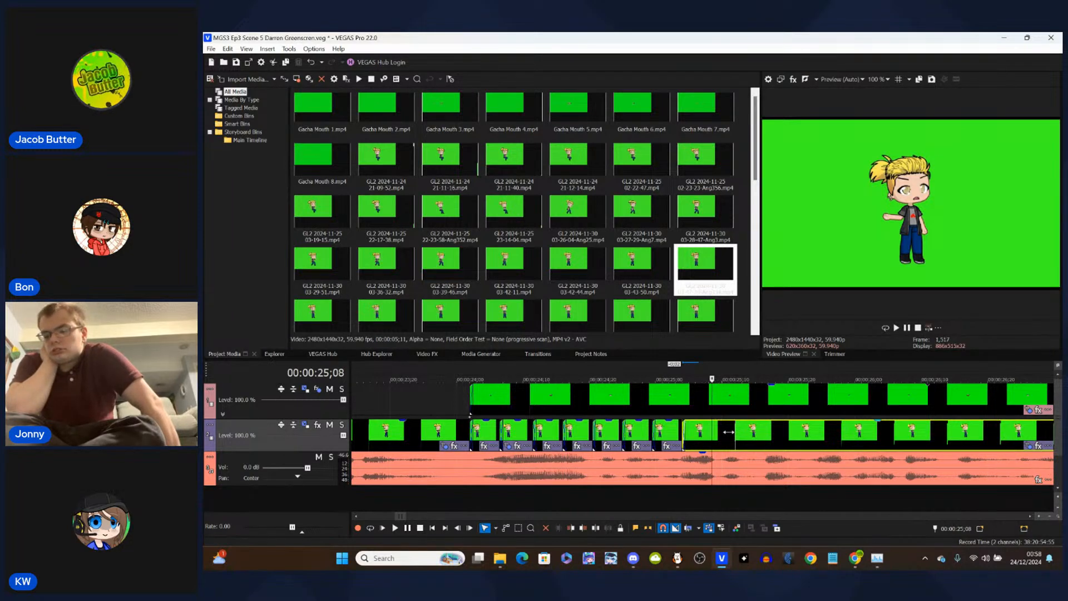
key(s)
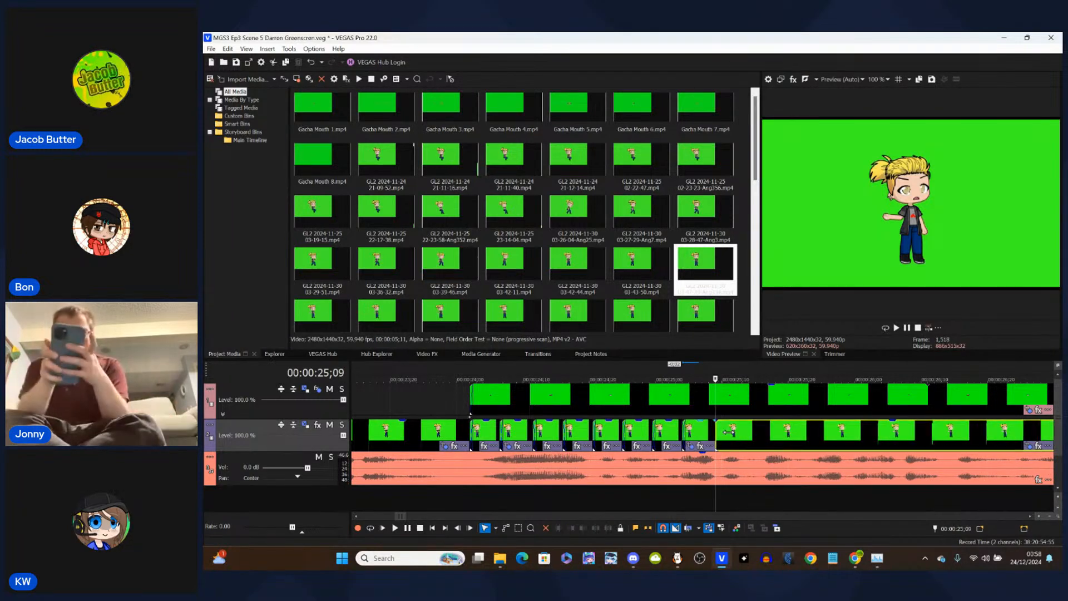
key(Delete)
- Move the next character clip on Track 2 back to start at 00:00:25;09
scroll(878, 431, down, 8)
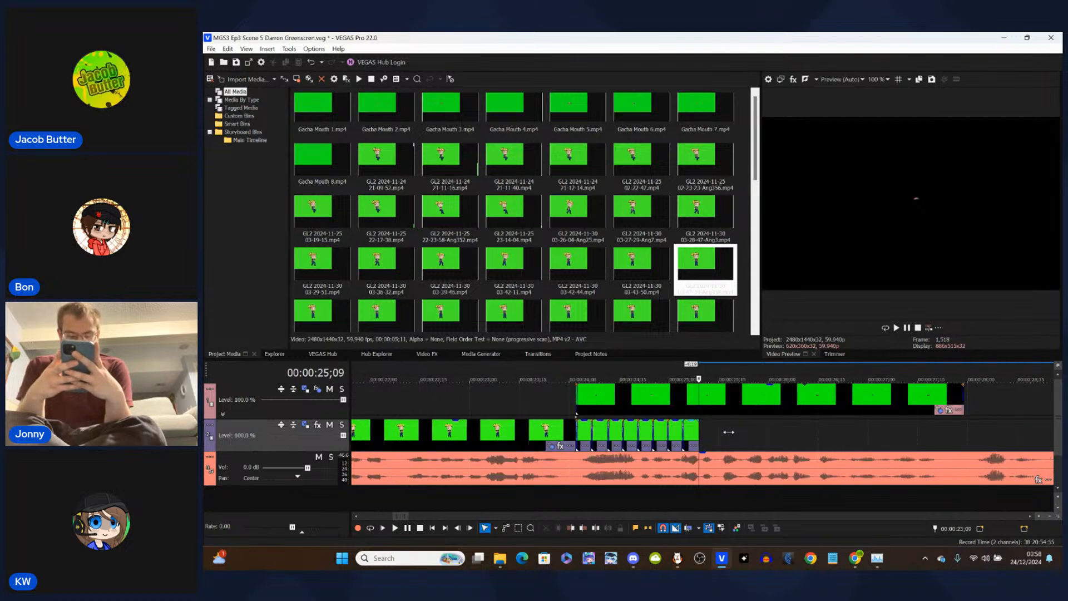
scroll(877, 431, down, 3)
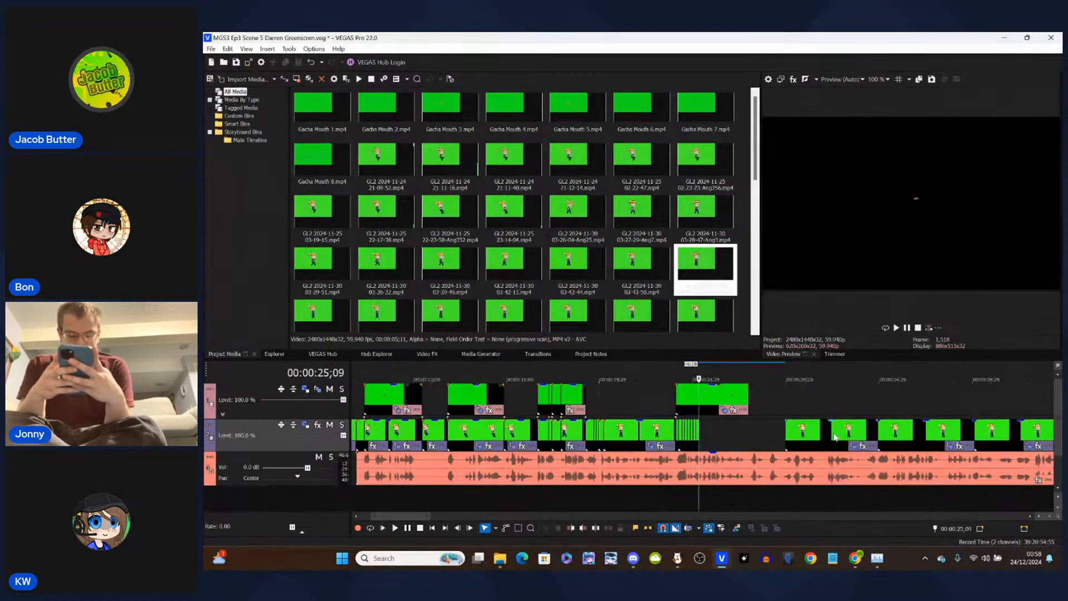
key(ctrl+z)
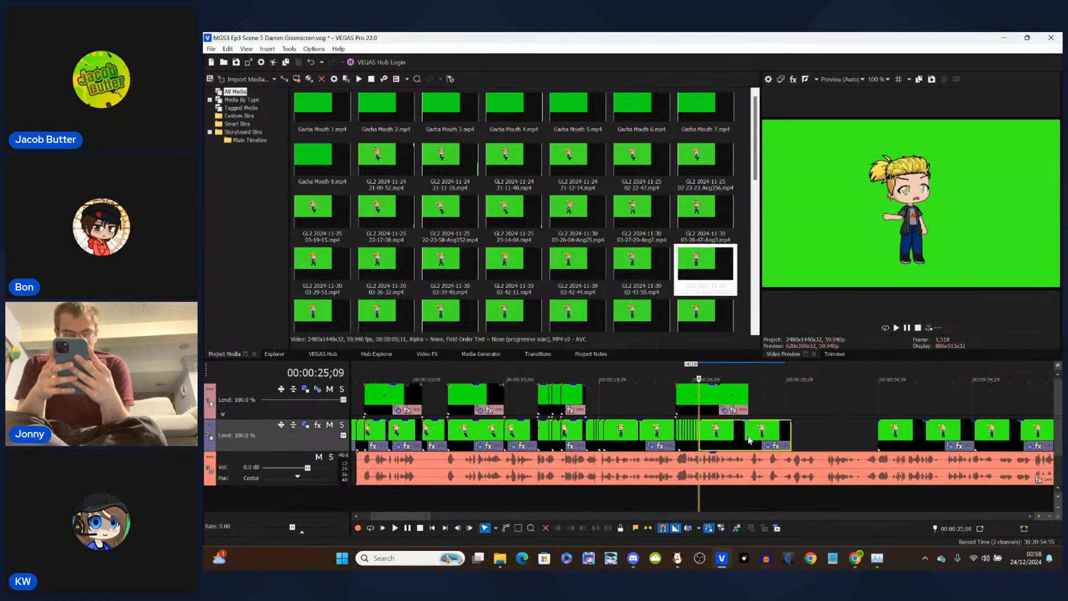
scroll(749, 437, up, 3)
scroll(750, 439, up, 5)
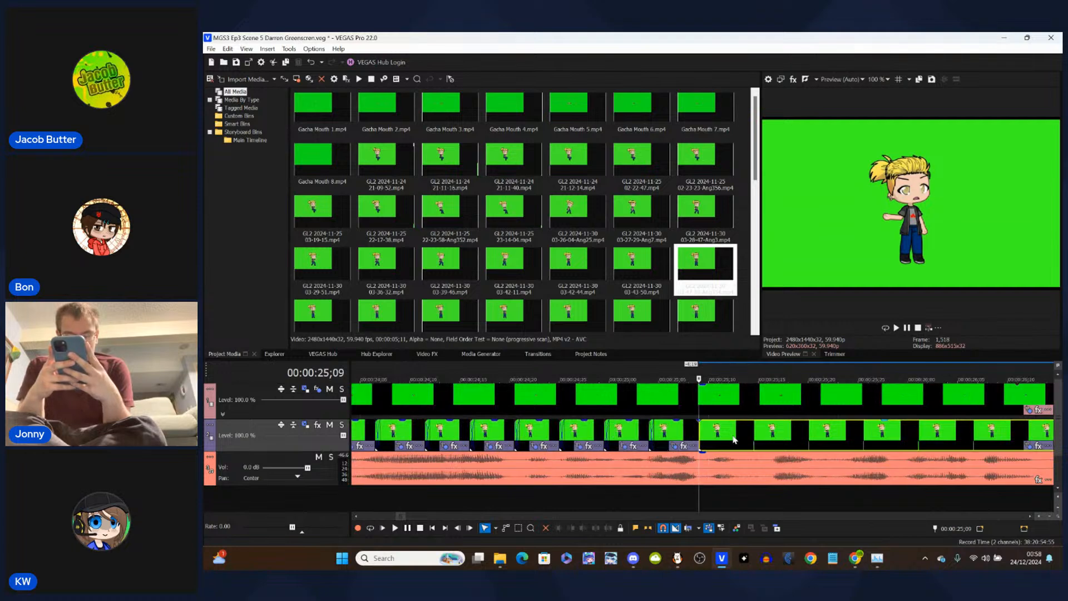
- Trim the clip starting at 00:00:25;09 to end at 00:00:25;14, deleting the remainder, and move the shortened clip back one frame
key(Right)
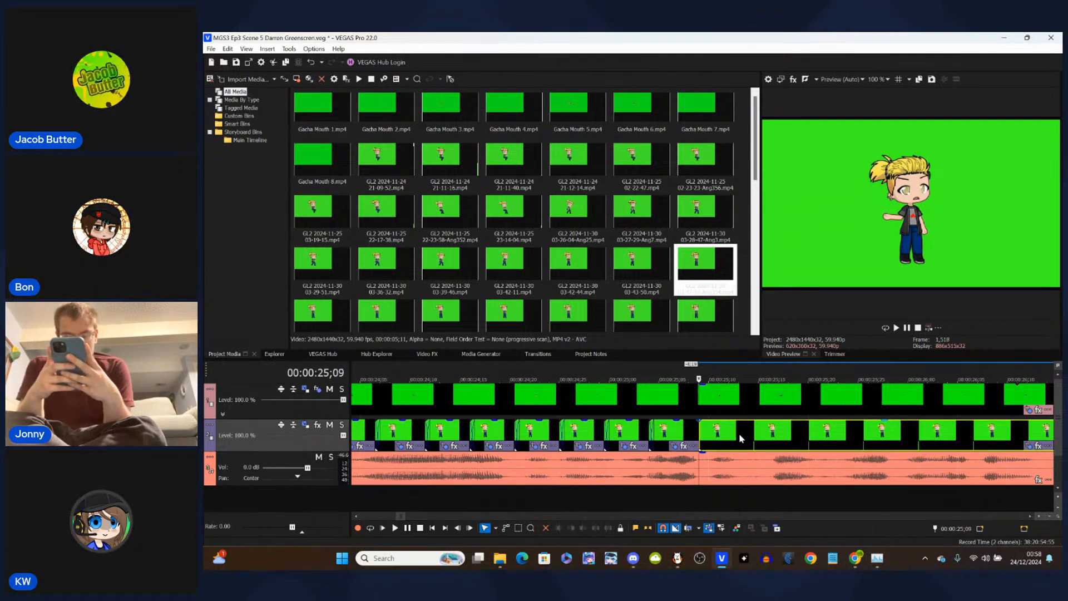
click(777, 438)
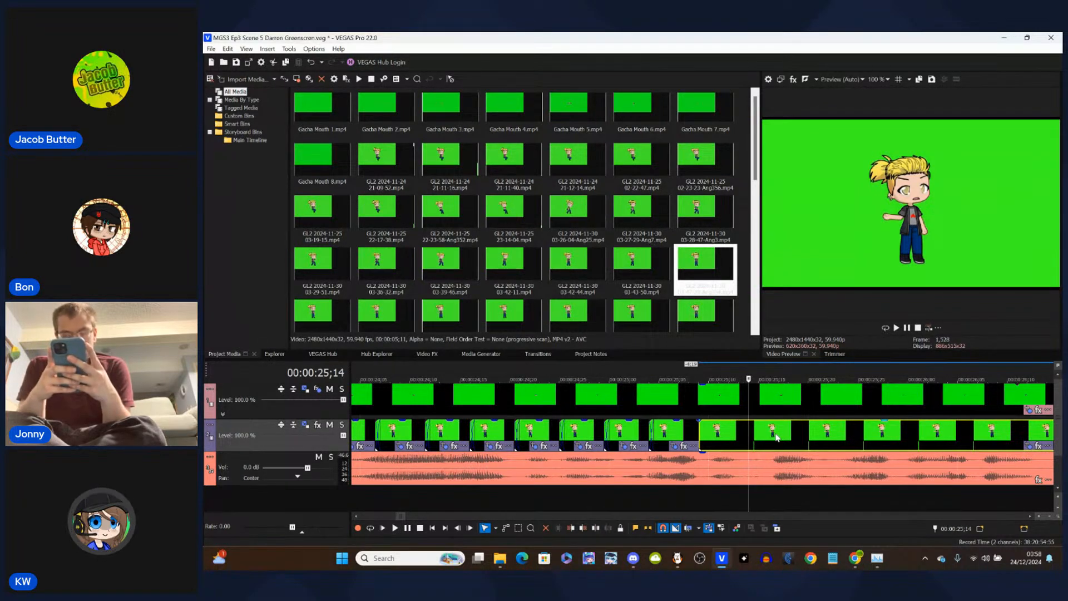
key(s)
key(Delete)
drag(723, 438, 718, 438)
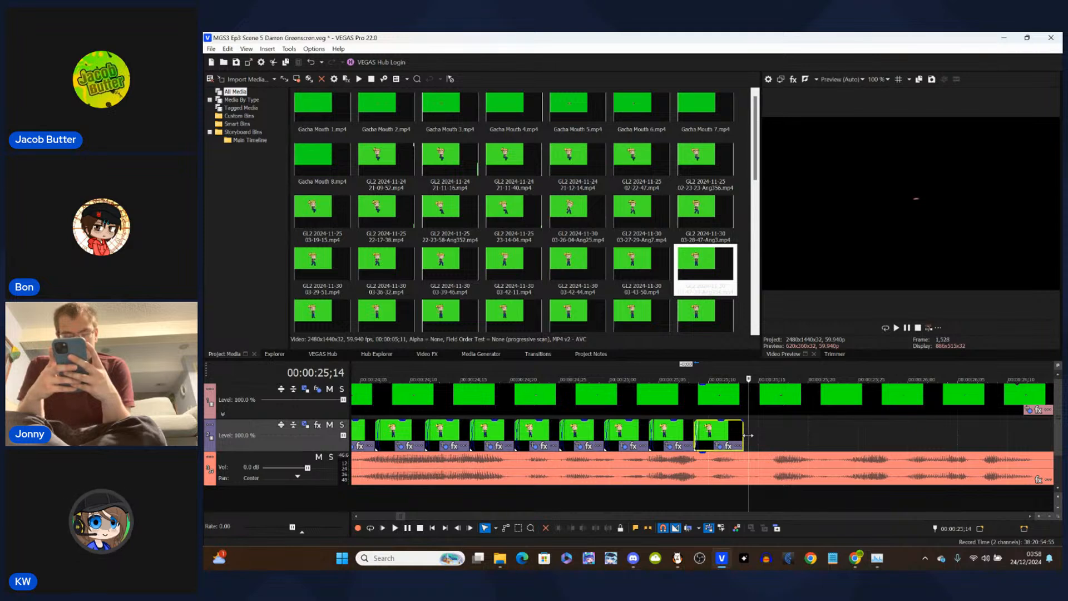
- Move the next character clip on Track 2 back to start at 00:00:25;14
scroll(748, 435, down, 10)
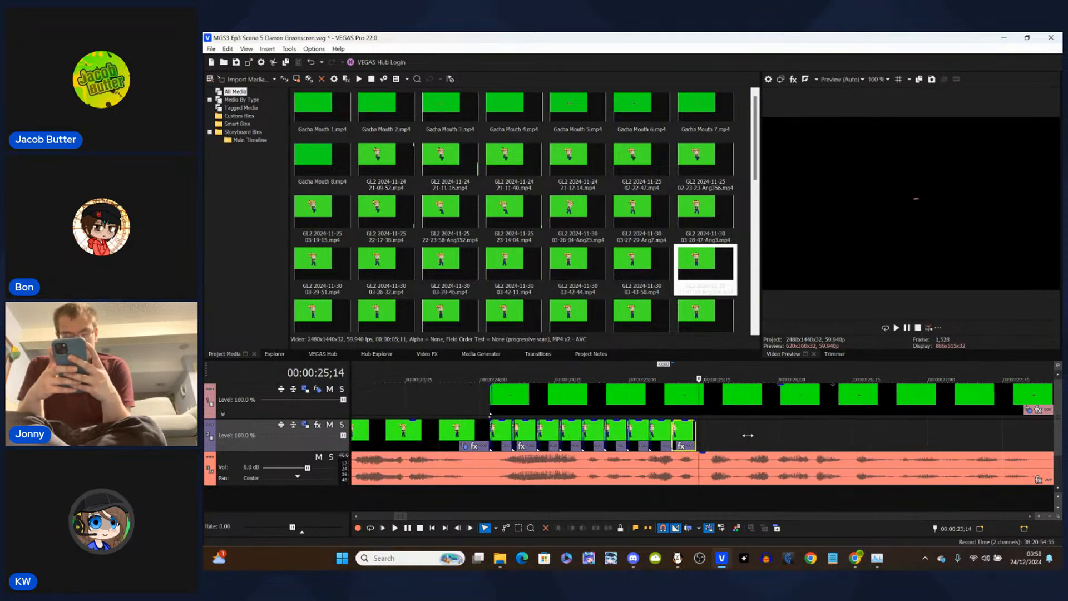
drag(889, 436, 715, 444)
scroll(715, 443, up, 10)
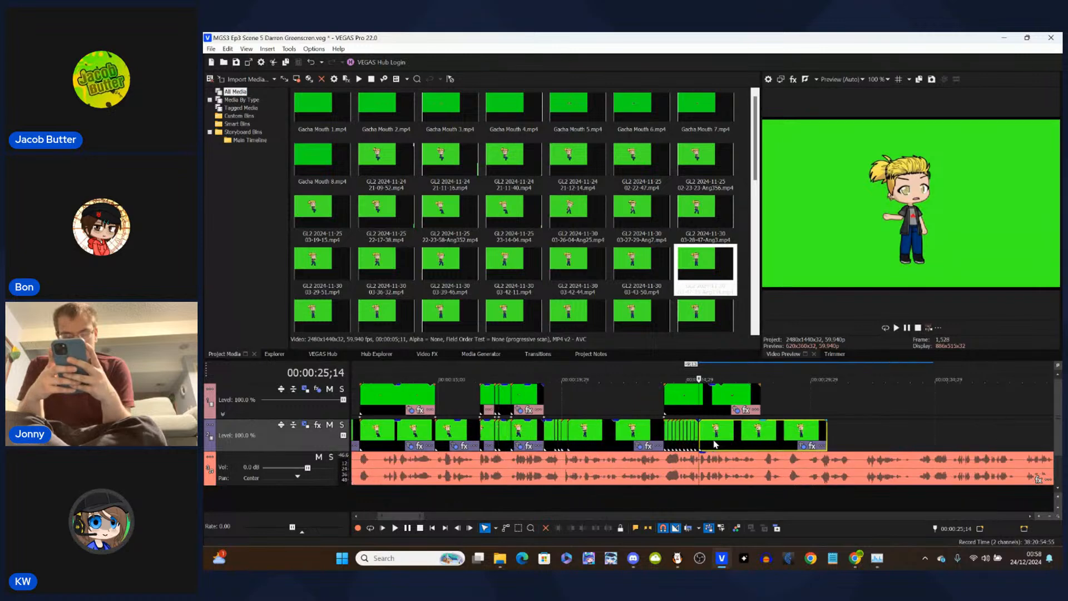
- Trim the clip starting at 00:00:25;14 on Track 2 to end at 00:00:25;19, deleting the remainder, and move the shortened clip back one frame
click(784, 437)
key(alt+Left)
key(alt+Left)
key(alt+Left)
key(alt+Left)
key(alt+Left)
key(alt+Left)
key(alt+Right)
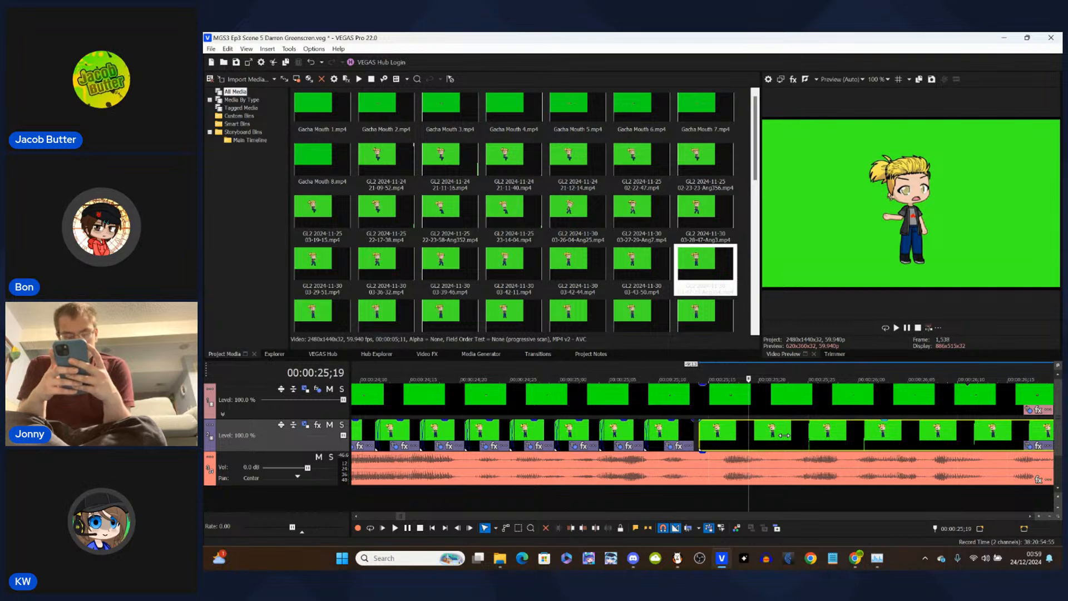
key(s)
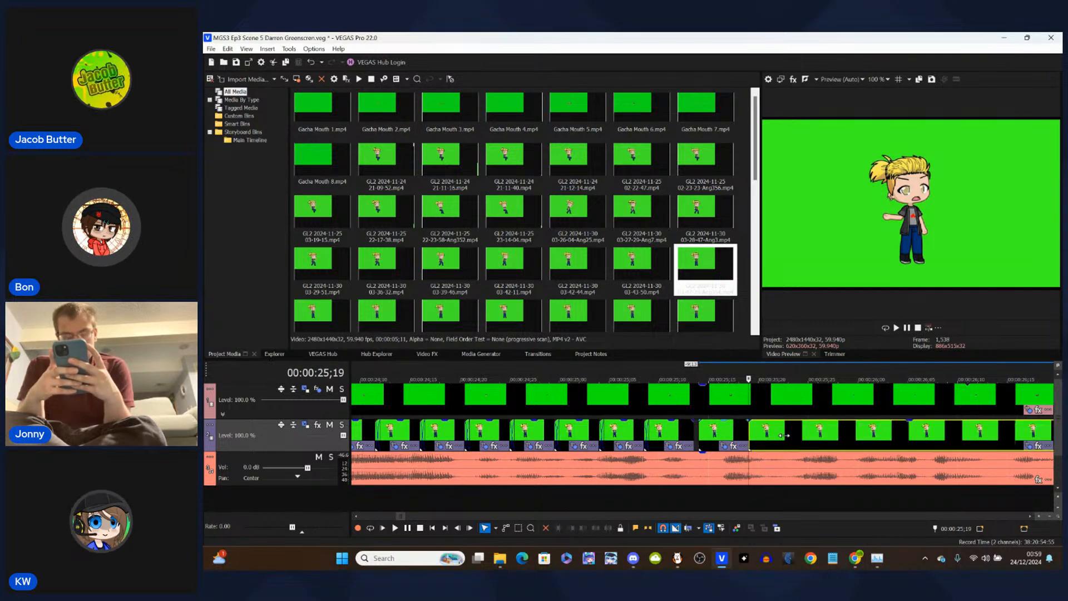
key(Delete)
click(717, 435)
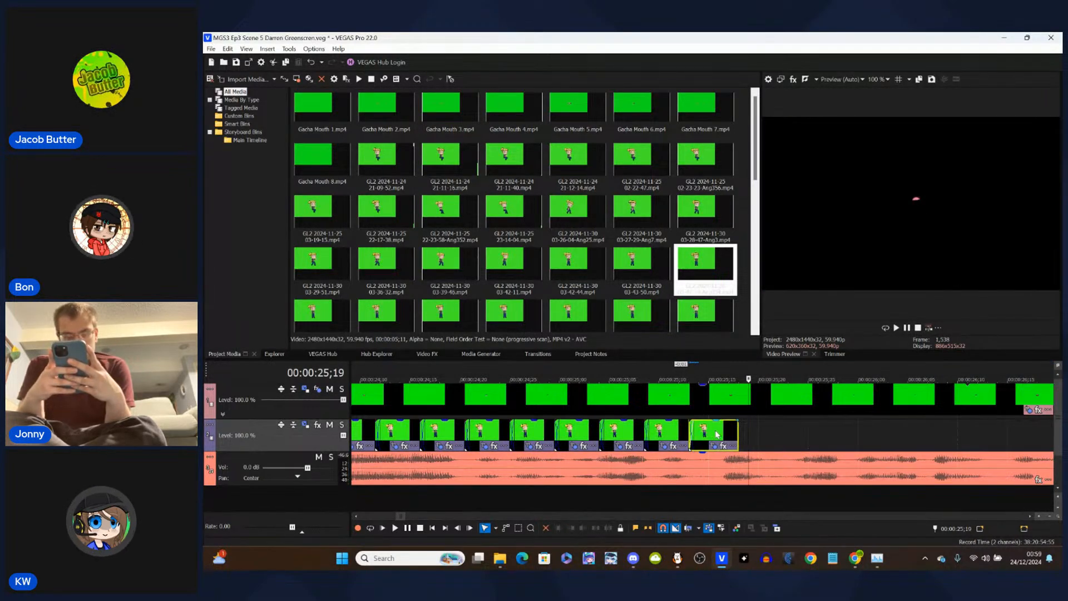
- Move the following character clips on Track 2 back, with the first one starting at 00:00:25;18
click(739, 438)
scroll(783, 430, down, 1)
scroll(783, 429, down, 6)
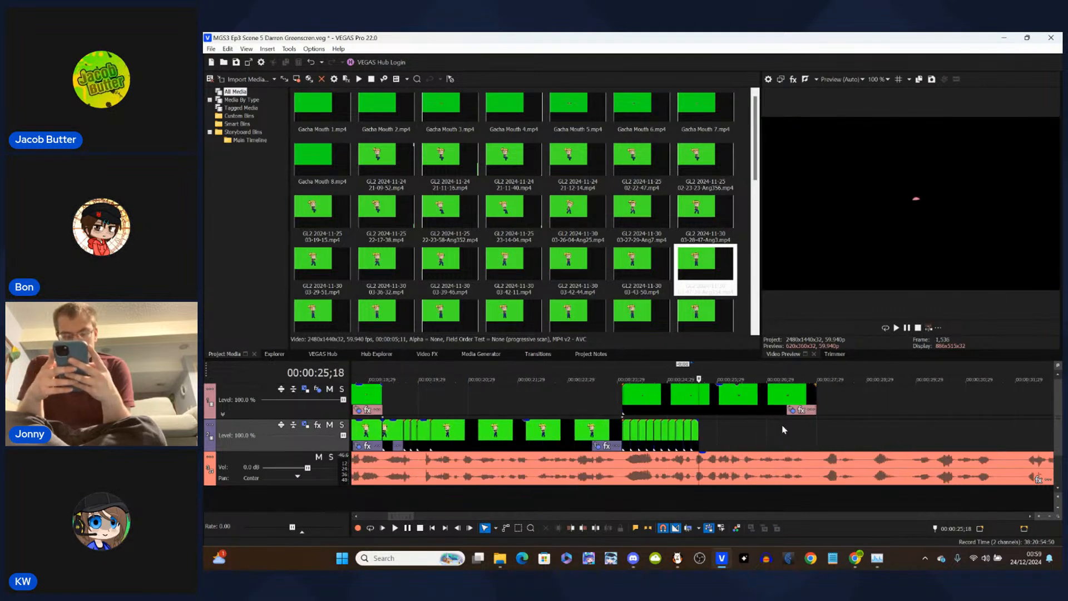
drag(761, 444, 628, 434)
drag(797, 434, 632, 439)
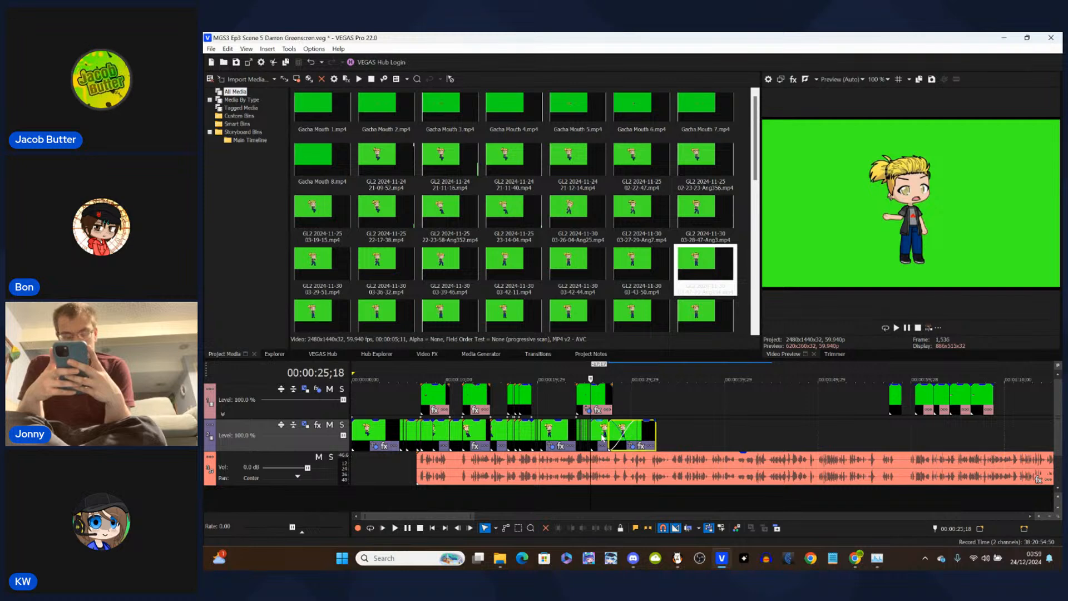
click(602, 438)
scroll(602, 438, up, 4)
scroll(602, 438, up, 1)
click(645, 433)
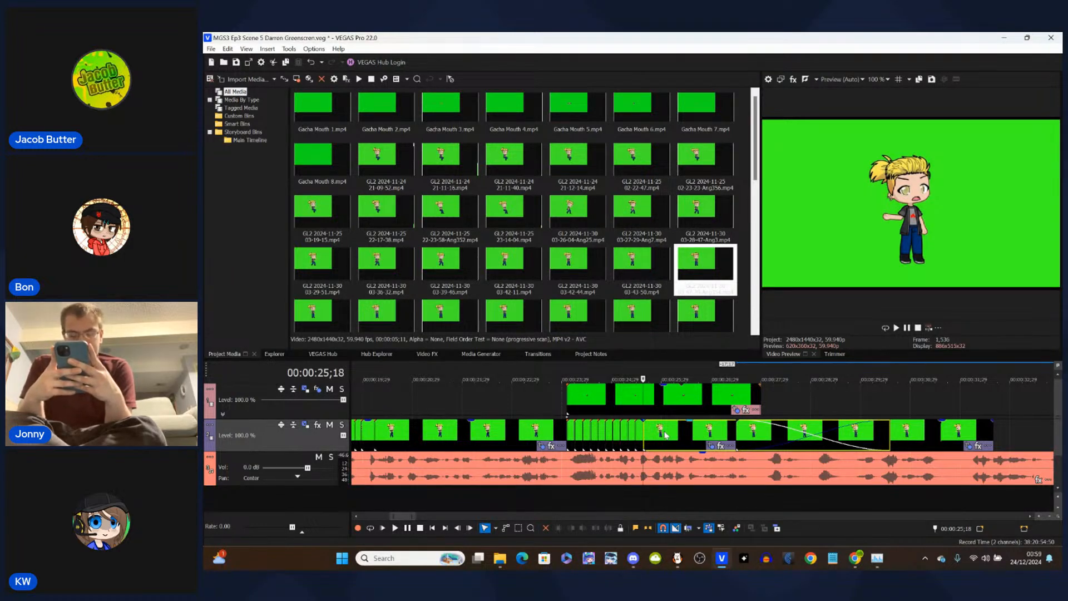
- Cut the clip starting at 00:00:25;18 on Track 2 at 00:00:25;23 and start the next clip there
click(665, 433)
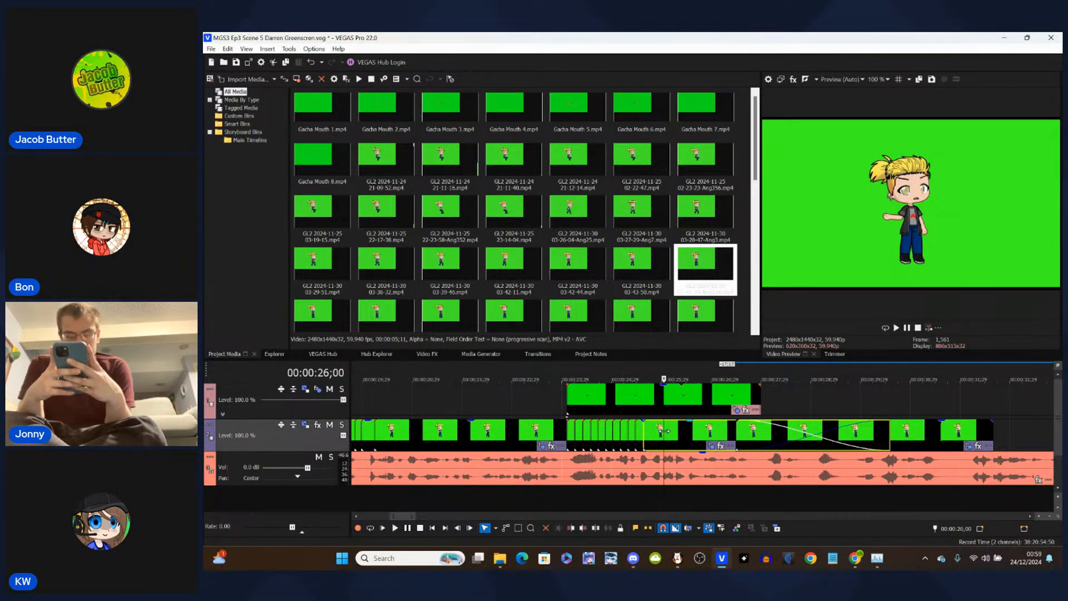
key(Left)
key(Left)
key(Left)
key(Left)
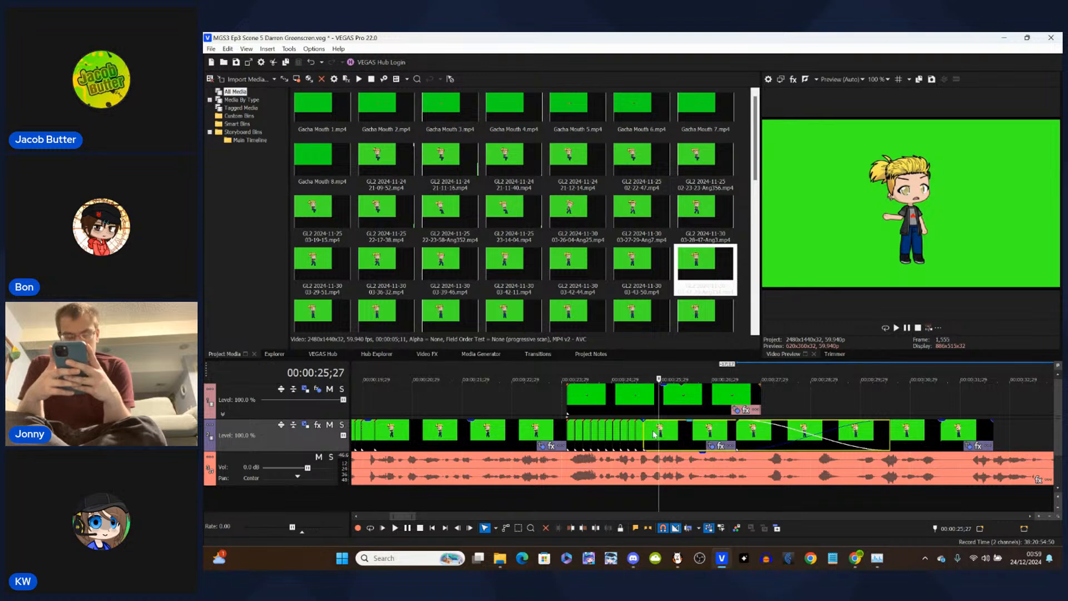
key(Left)
key(Left)
key(Left)
key(Left)
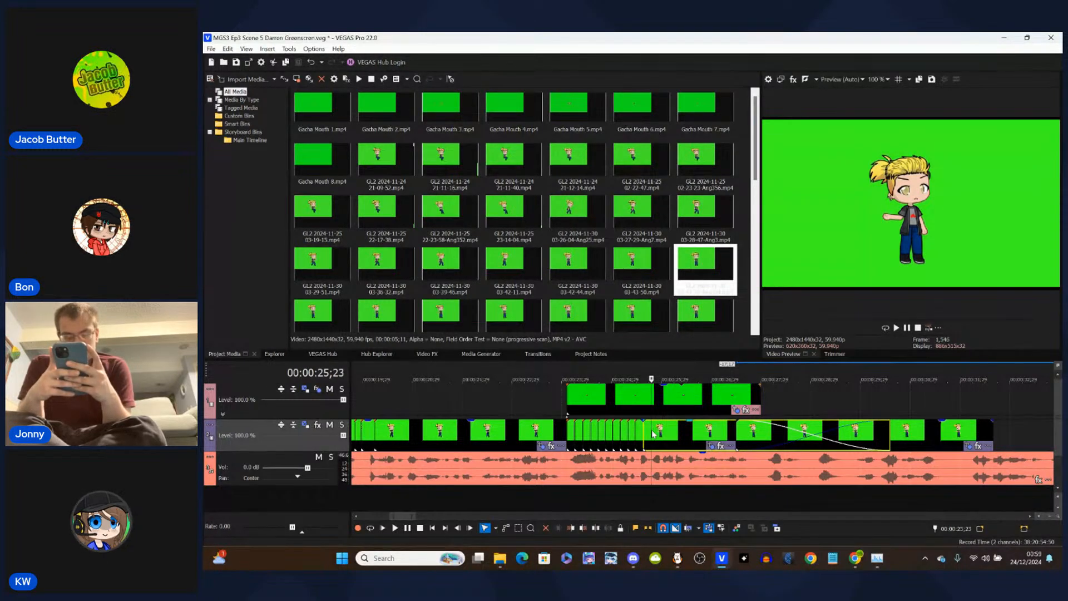
mouse_move(663, 436)
mouse_down()
mouse_move(763, 438)
mouse_move(677, 439)
mouse_up()
scroll(678, 439, up, 2)
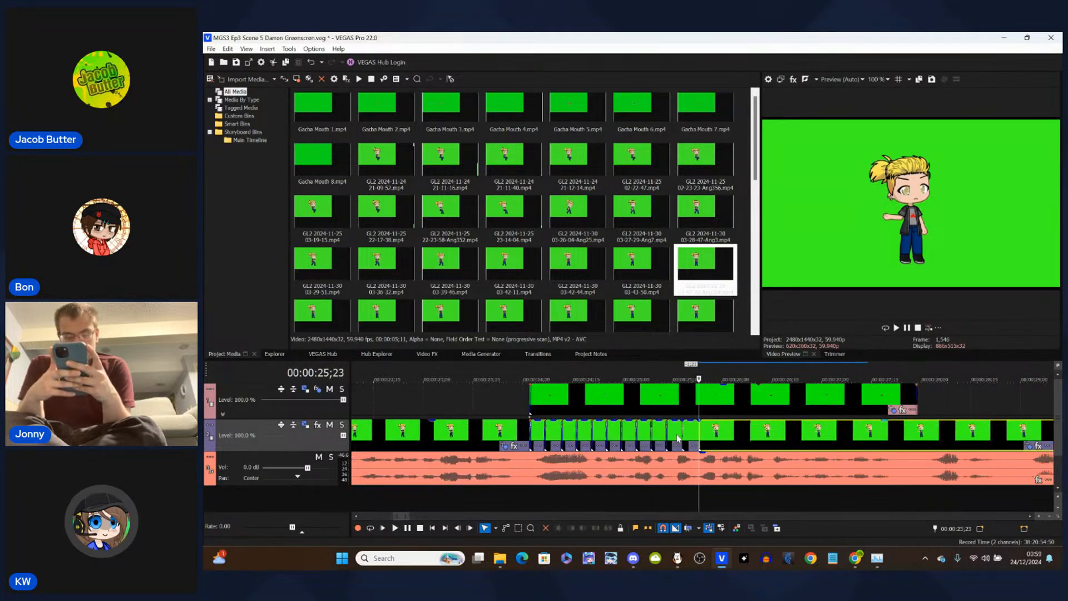
scroll(678, 439, up, 3)
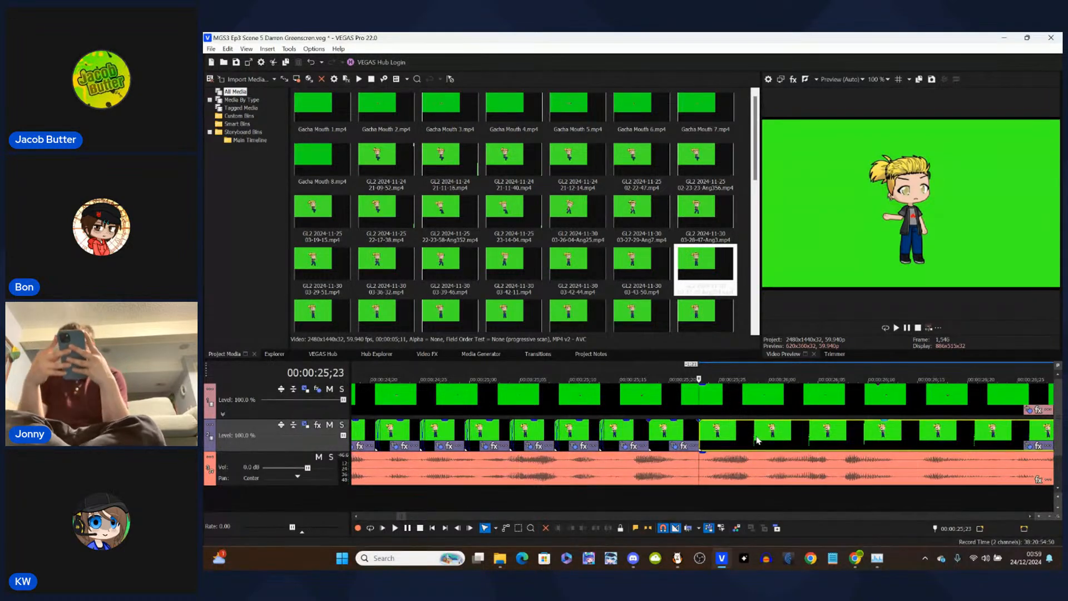
- Trim the clip starting at 00:00:25;23 to end at 00:00:25;28, deleting the remainder, and move the shortened clip back one frame
click(757, 439)
key(Left)
key(Left)
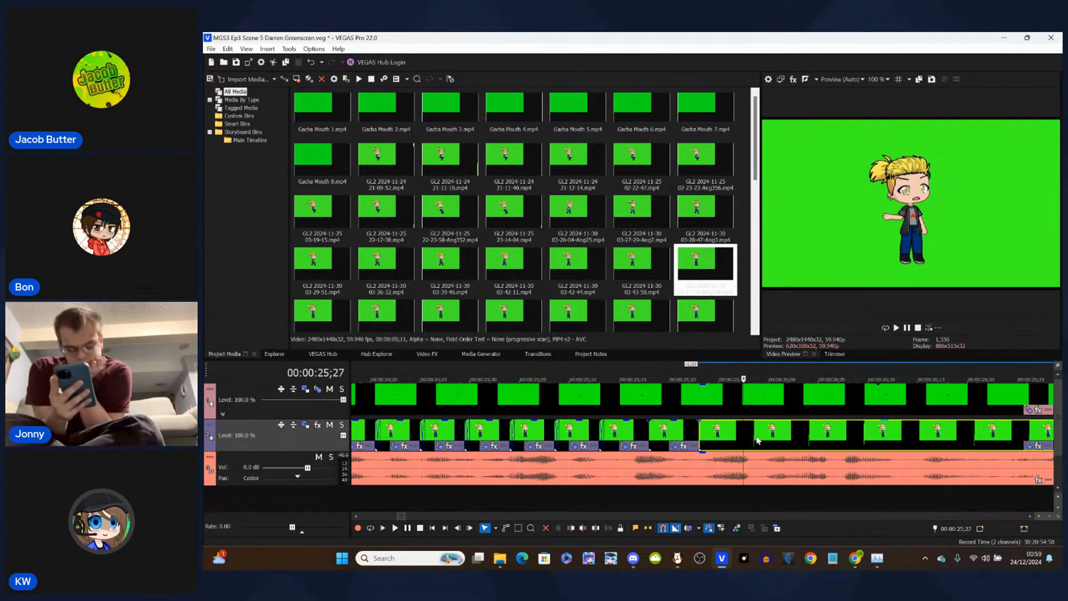
key(s)
key(Delete)
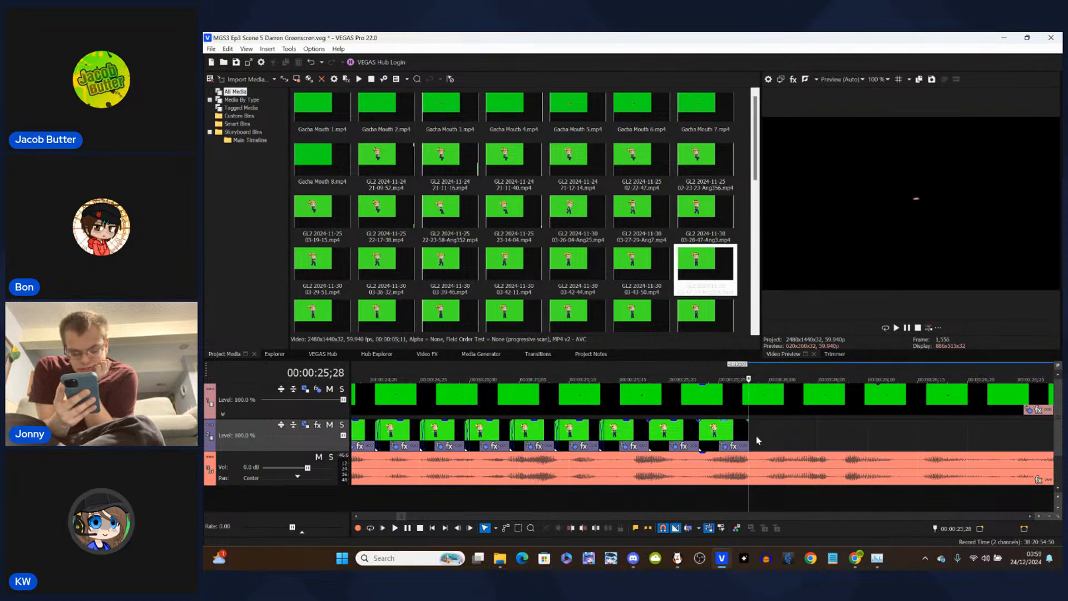
click(671, 439)
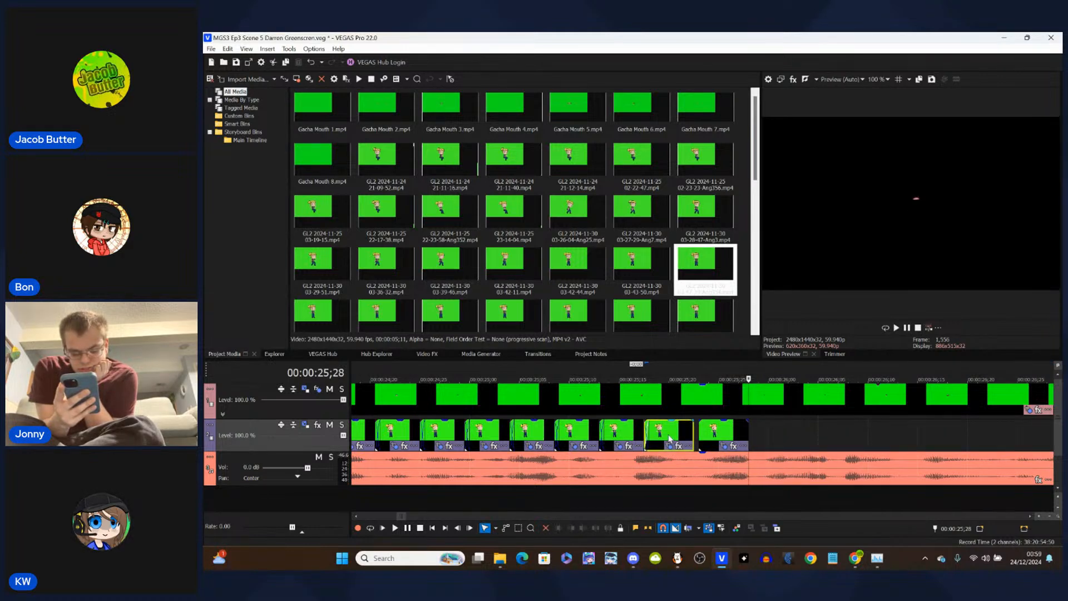
drag(713, 435, 703, 435)
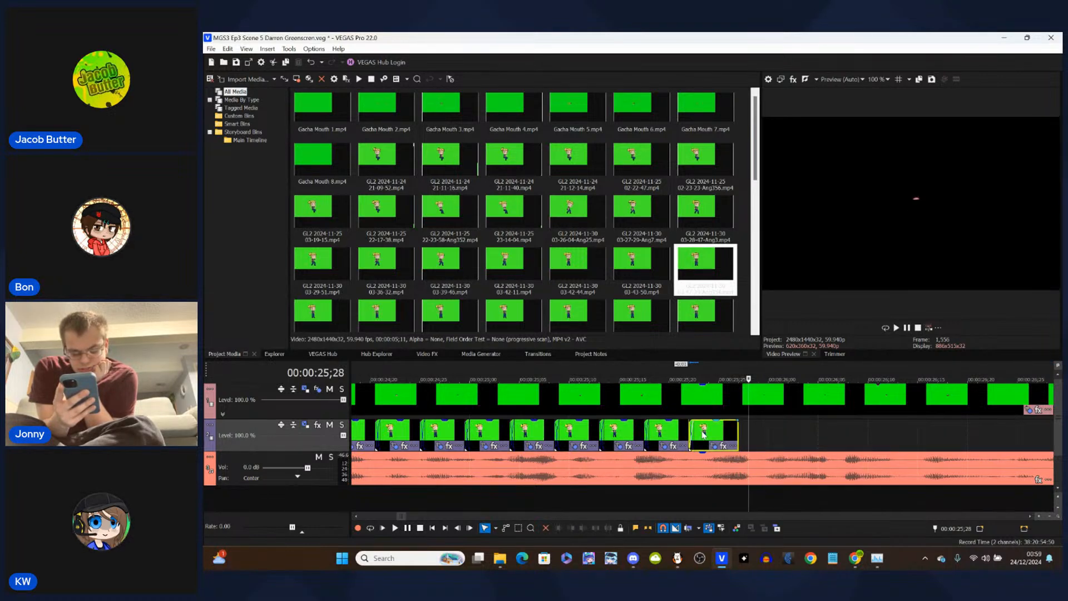
- Play back the row of short character clips on Track 2 from 00:00:24;00 to check their timing
click(621, 436)
scroll(612, 436, down, 6)
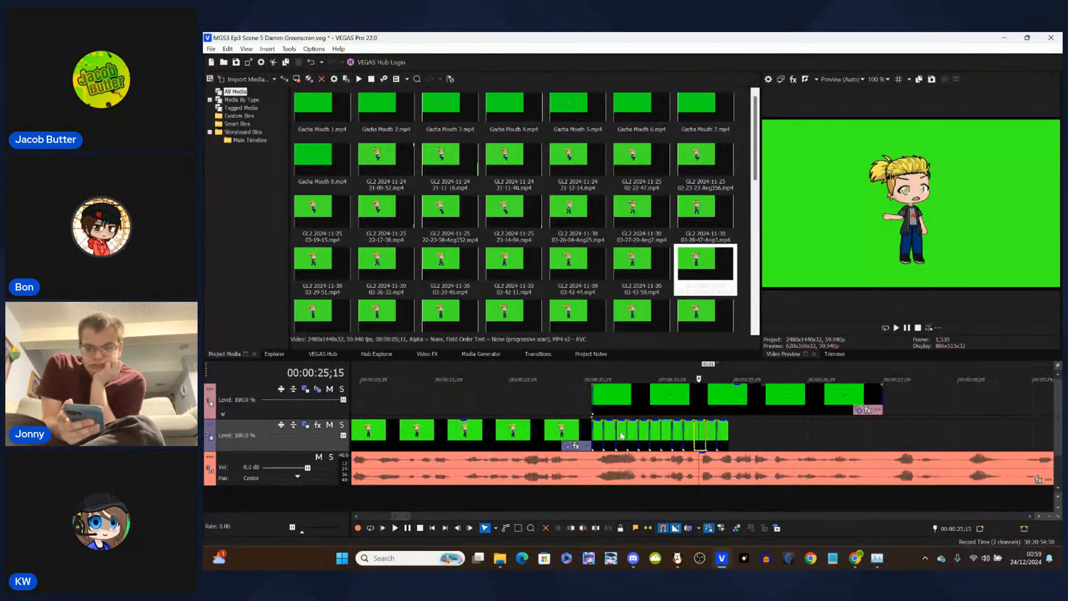
click(587, 432)
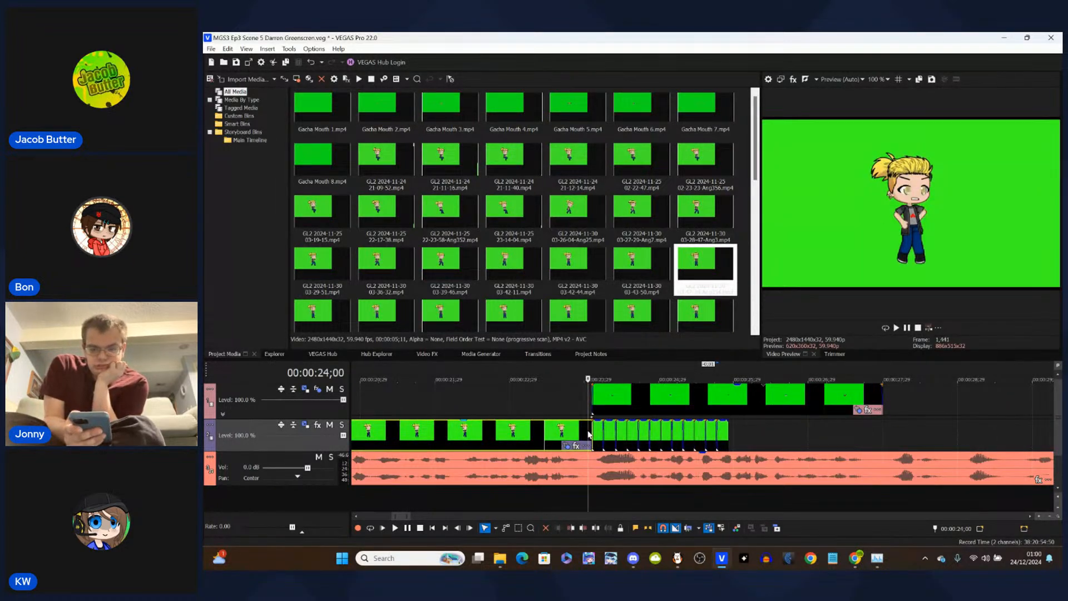
key(space)
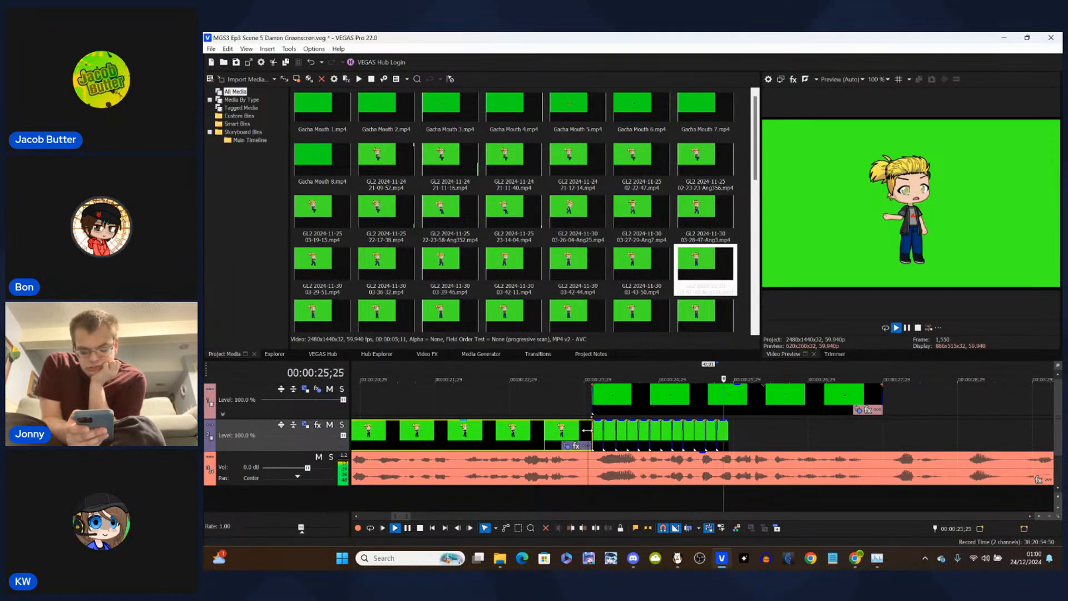
key(Return)
click(725, 433)
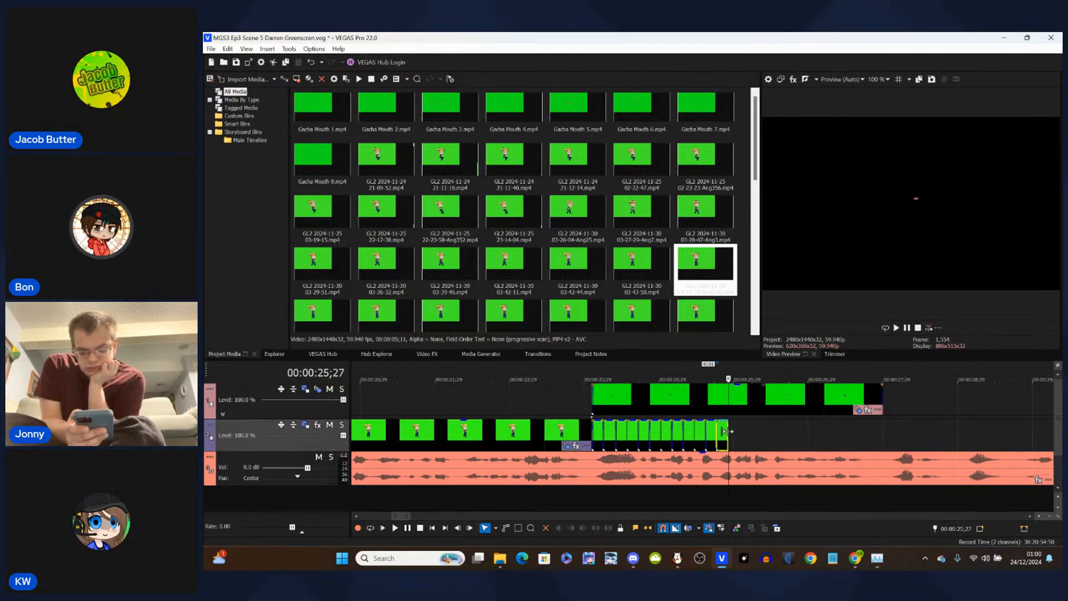
- Select all short clips after the first one in the row on Track 2 and move the group to start at about 00:00:25;14
click(610, 440)
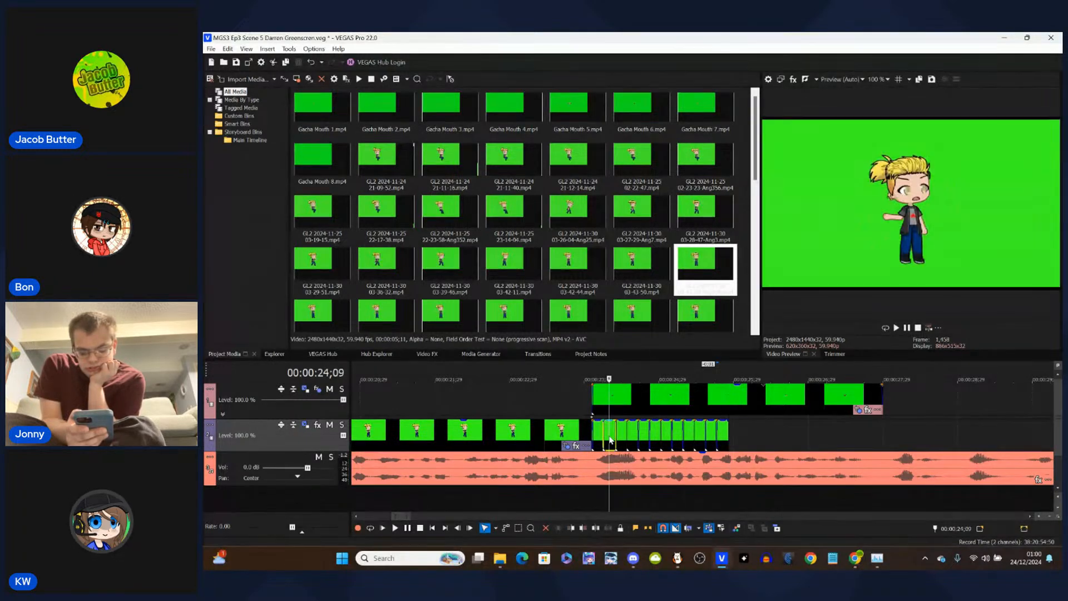
click(518, 527)
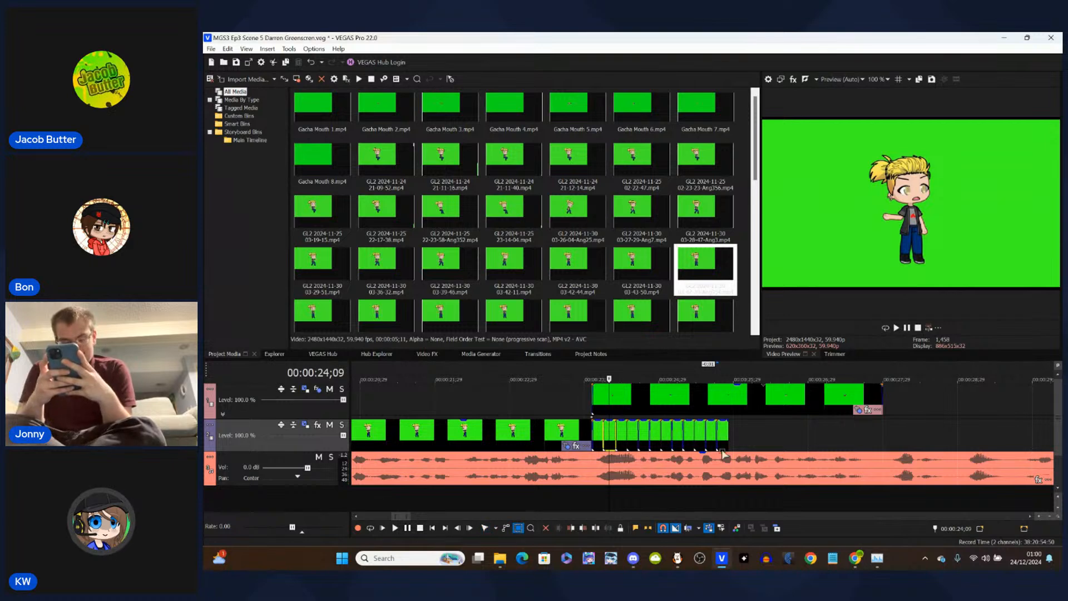
drag(741, 432, 615, 443)
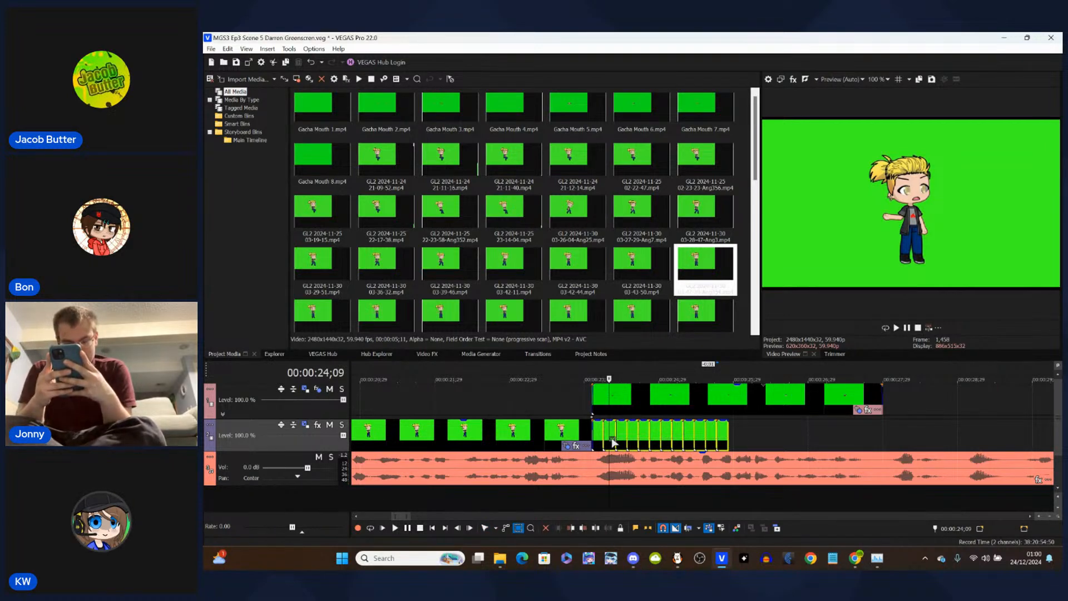
click(485, 527)
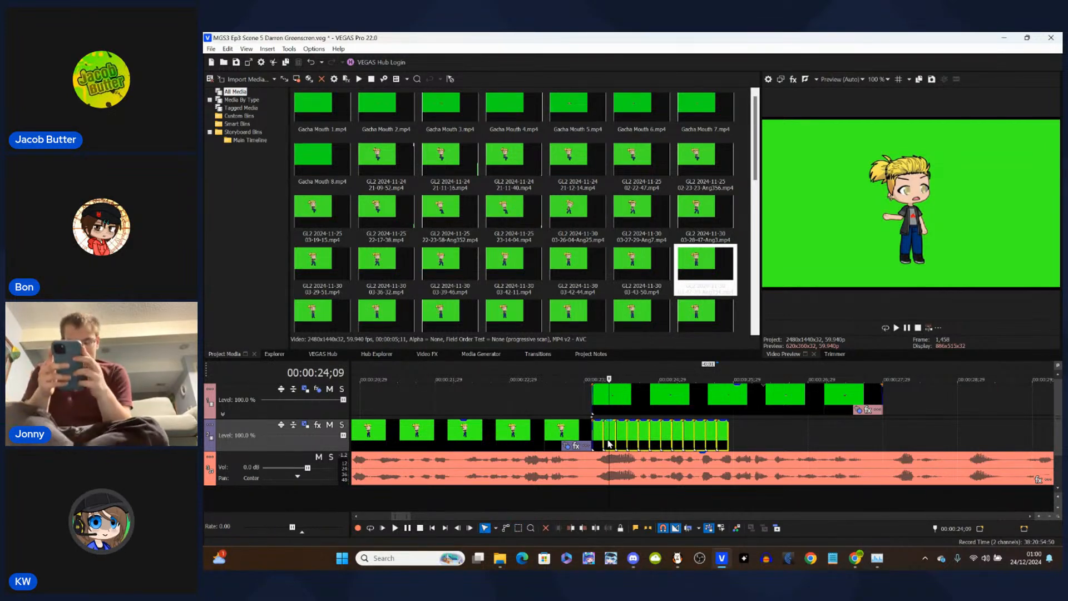
scroll(611, 444, left, 3)
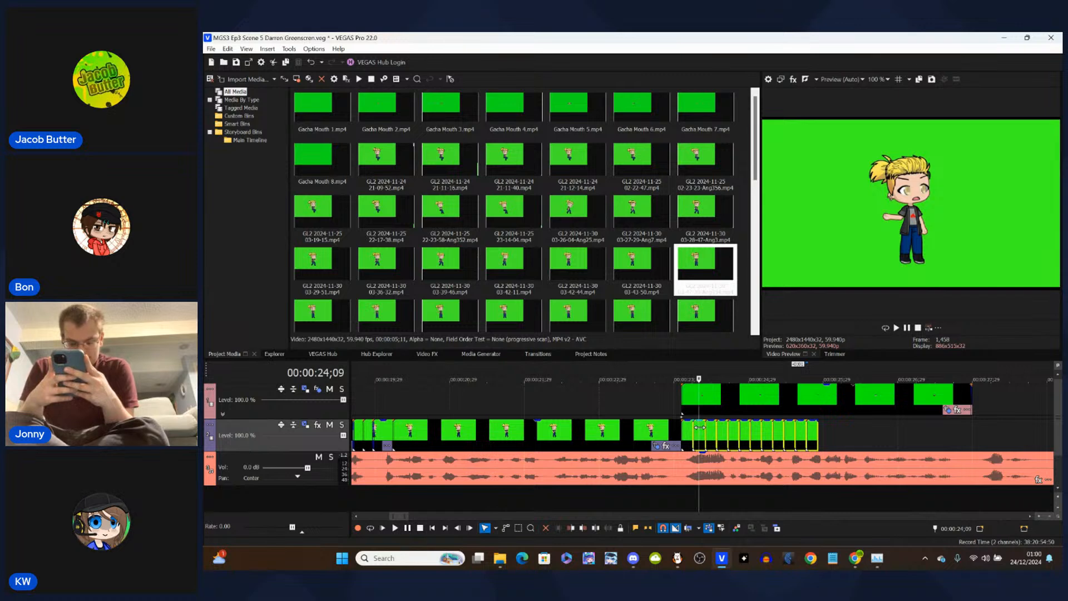
drag(704, 433, 794, 434)
drag(791, 434, 796, 432)
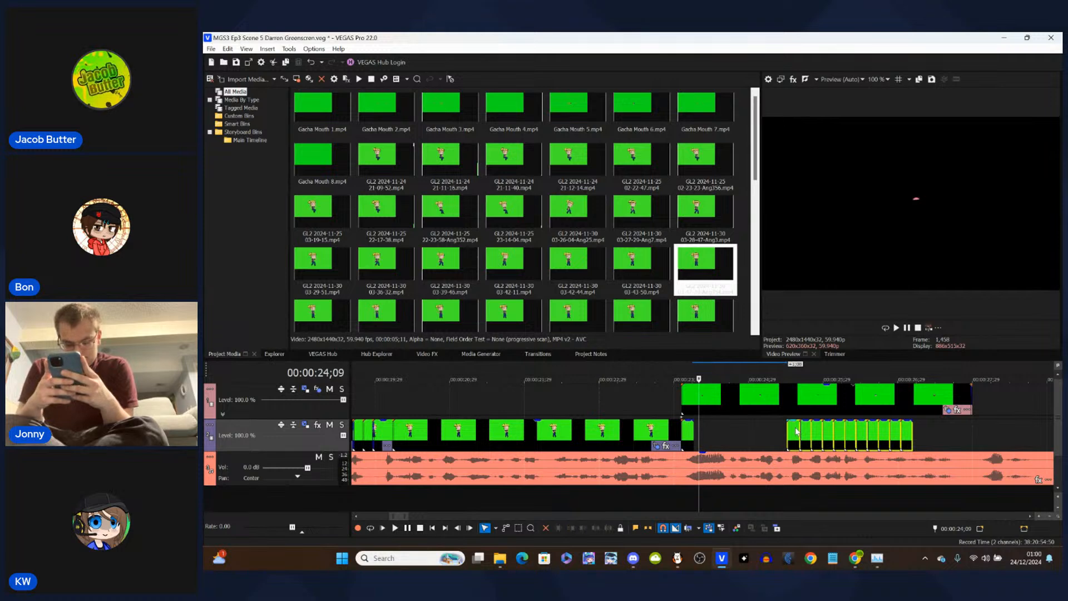
- Extend the moved group's last clip to the end of the mouth clips above, and the short clip before the gap to the group's start
click(757, 435)
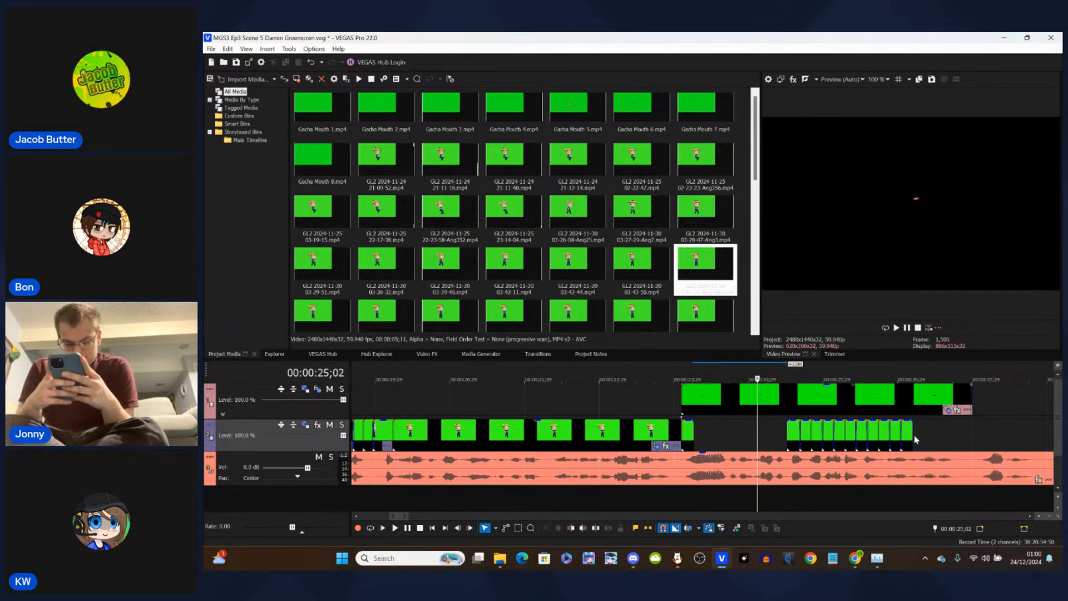
drag(912, 432, 971, 430)
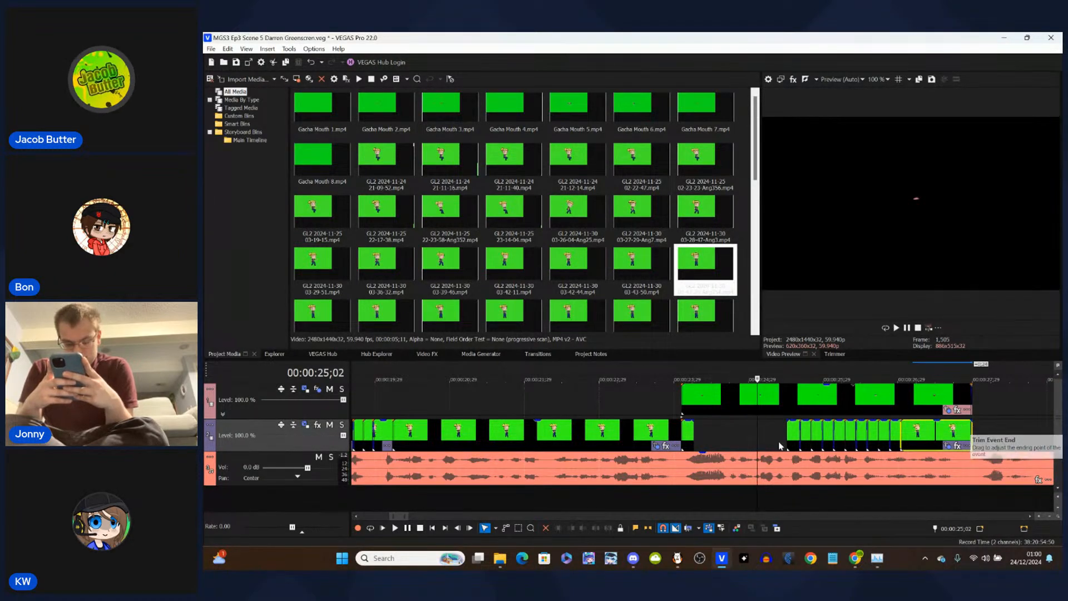
click(690, 438)
drag(693, 437, 786, 432)
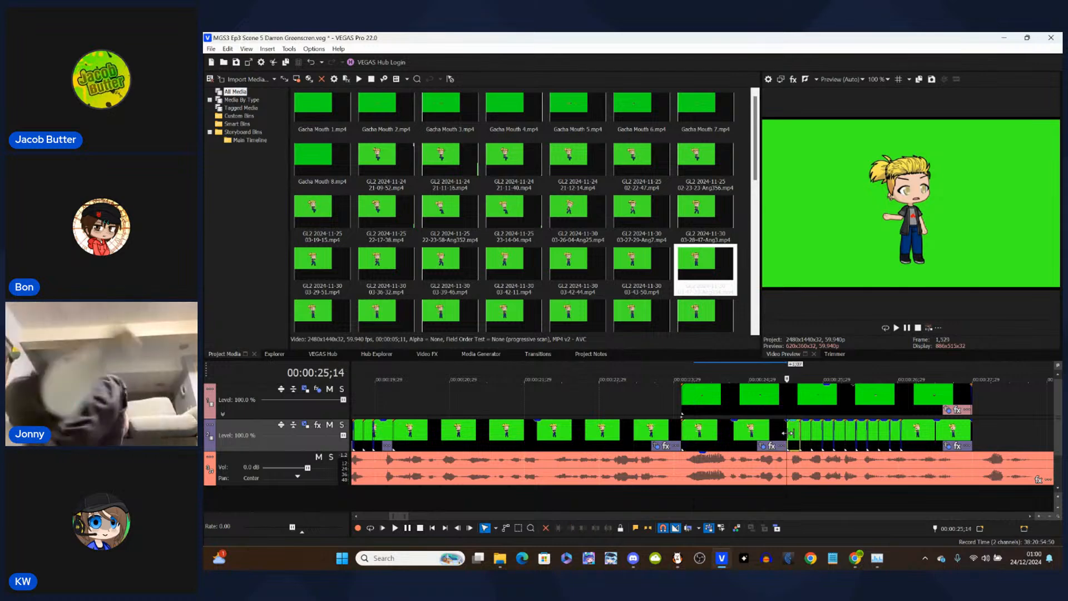
scroll(786, 432, up, 5)
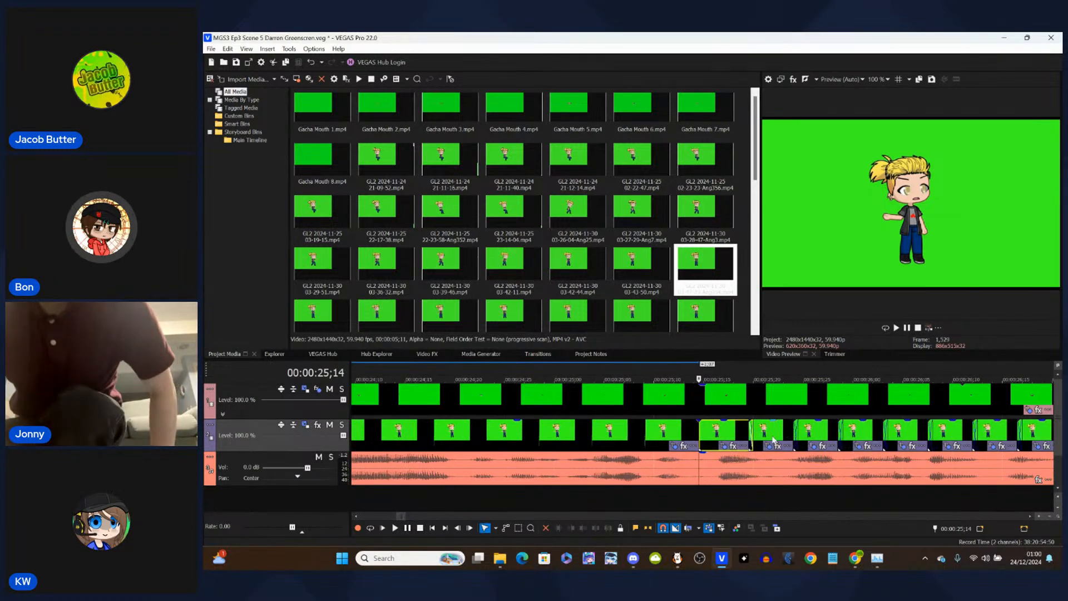
click(694, 433)
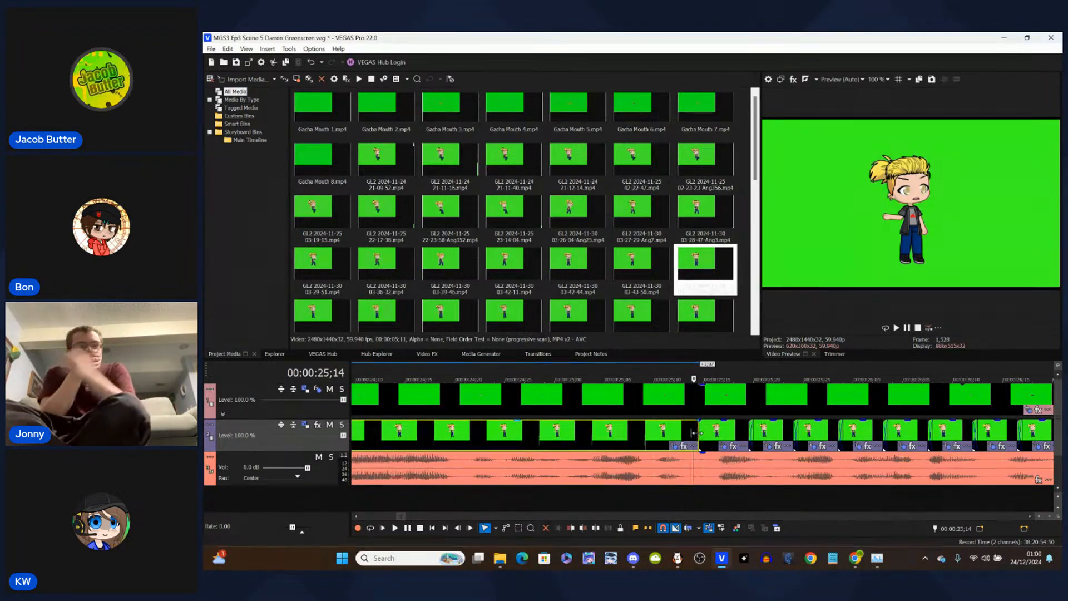
drag(693, 433, 702, 432)
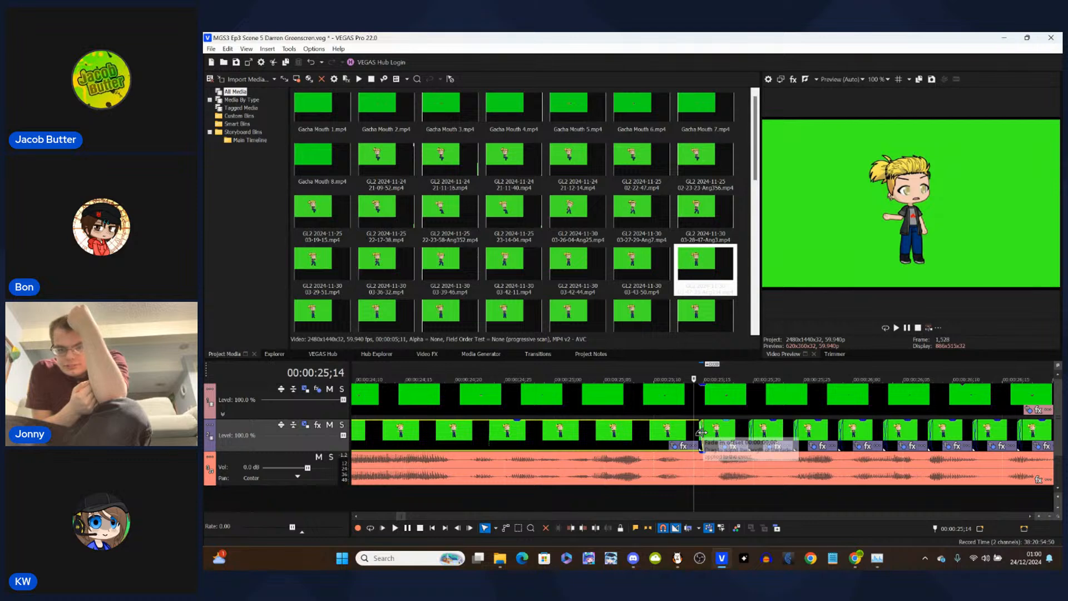
- Play back the rearranged character and mouth clips from 00:00:24;01 to check them against the dialogue
scroll(702, 433, down, 4)
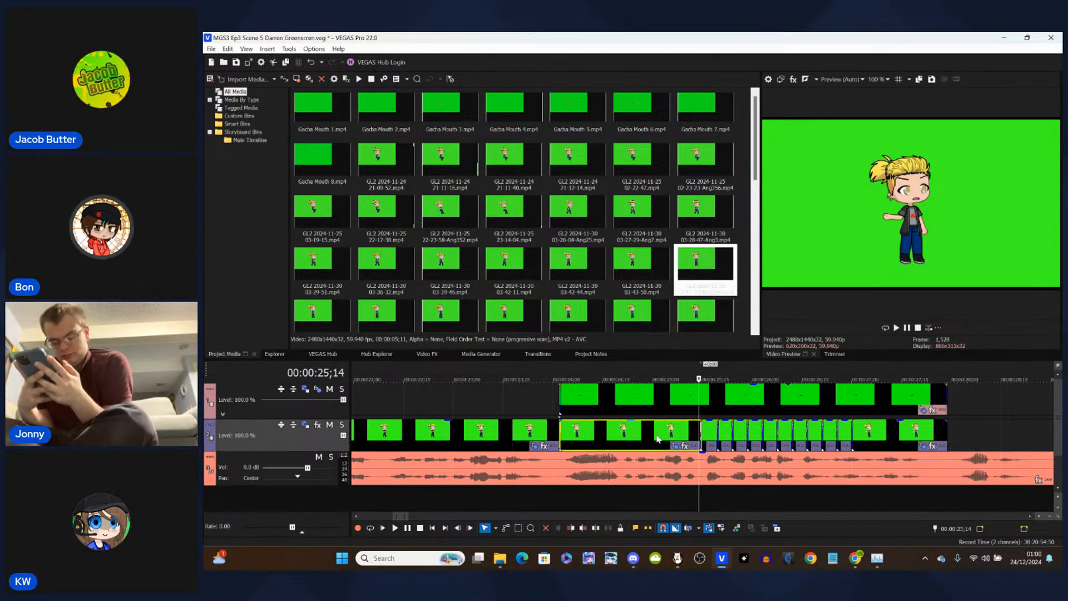
click(559, 463)
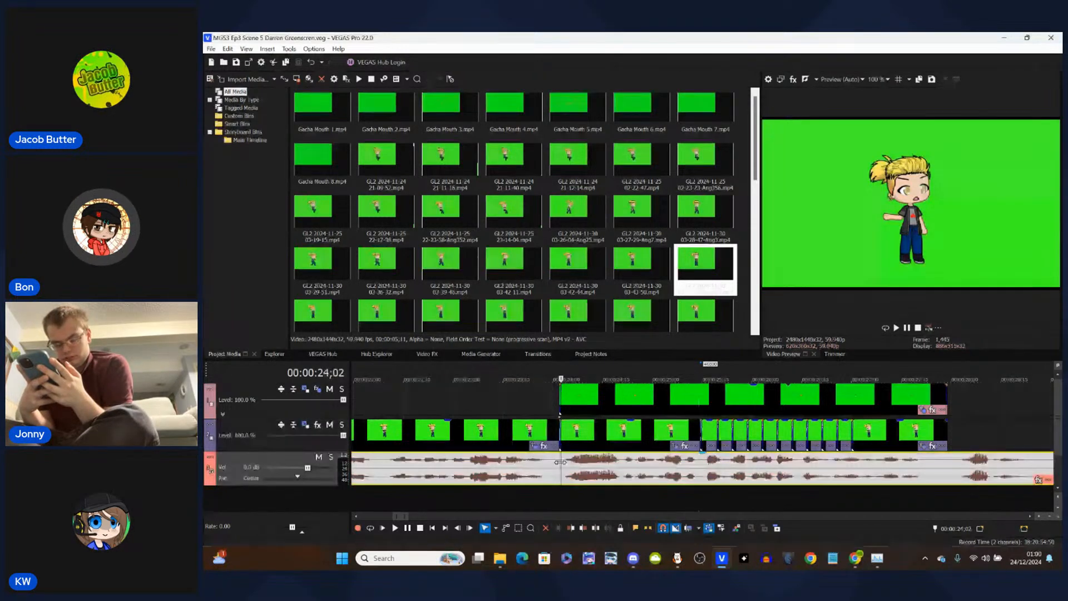
click(557, 460)
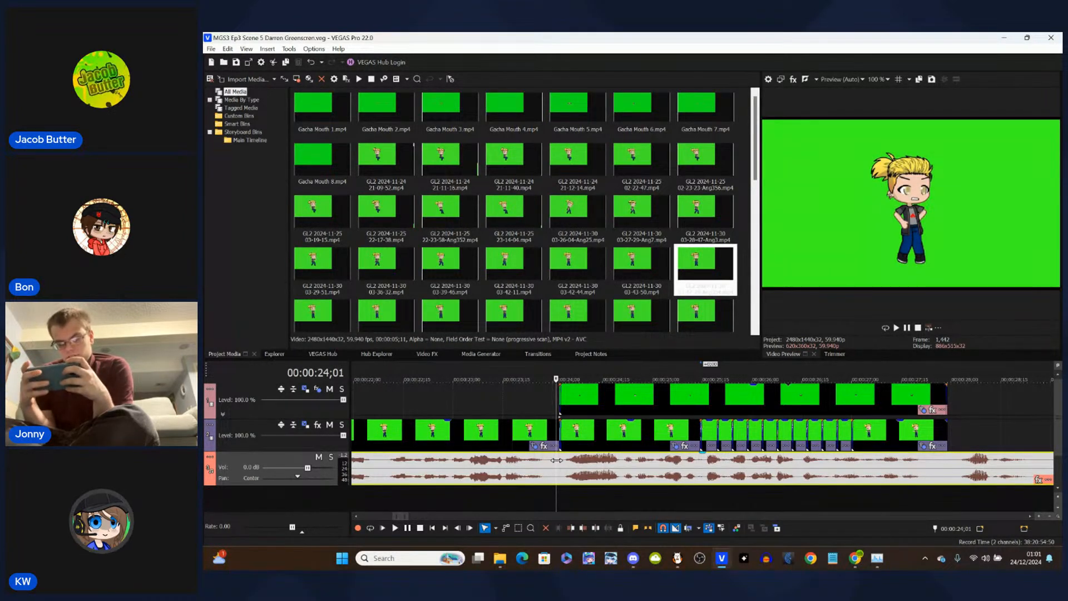
key(space)
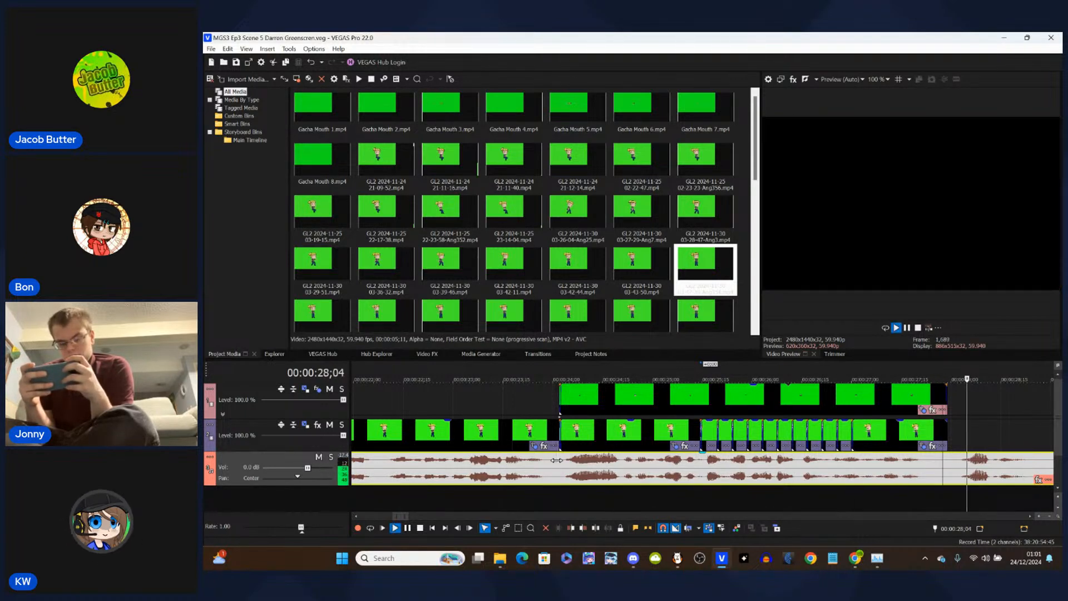
- Move the next character clip on Track 2 near the end of the edited clips, and shift the whole spare clip row up behind it
scroll(556, 460, down, 12)
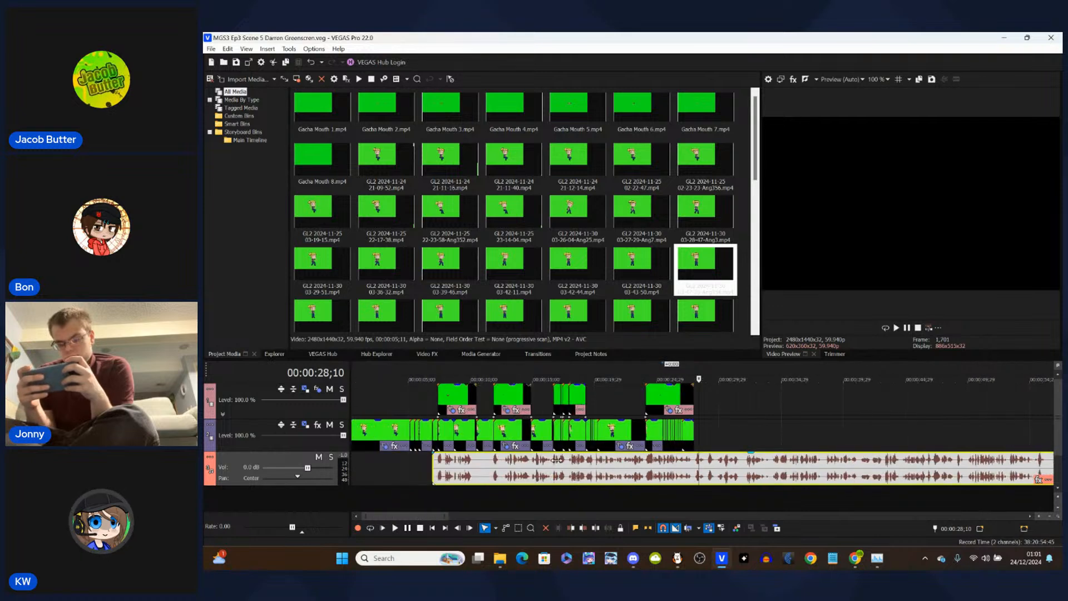
drag(822, 432, 499, 443)
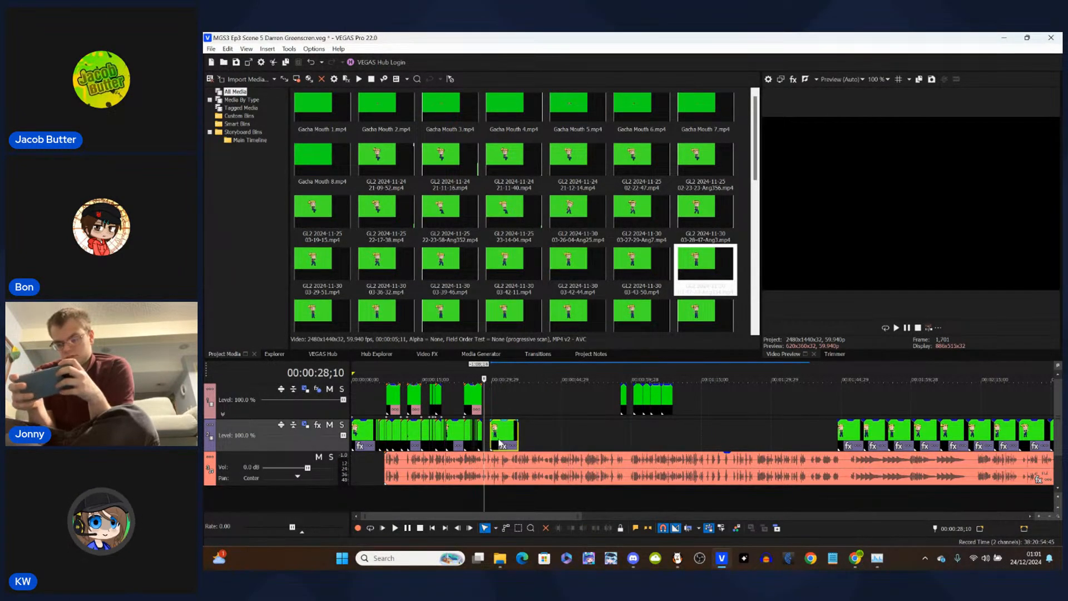
click(731, 429)
scroll(732, 432, down, 3)
scroll(731, 429, down, 2)
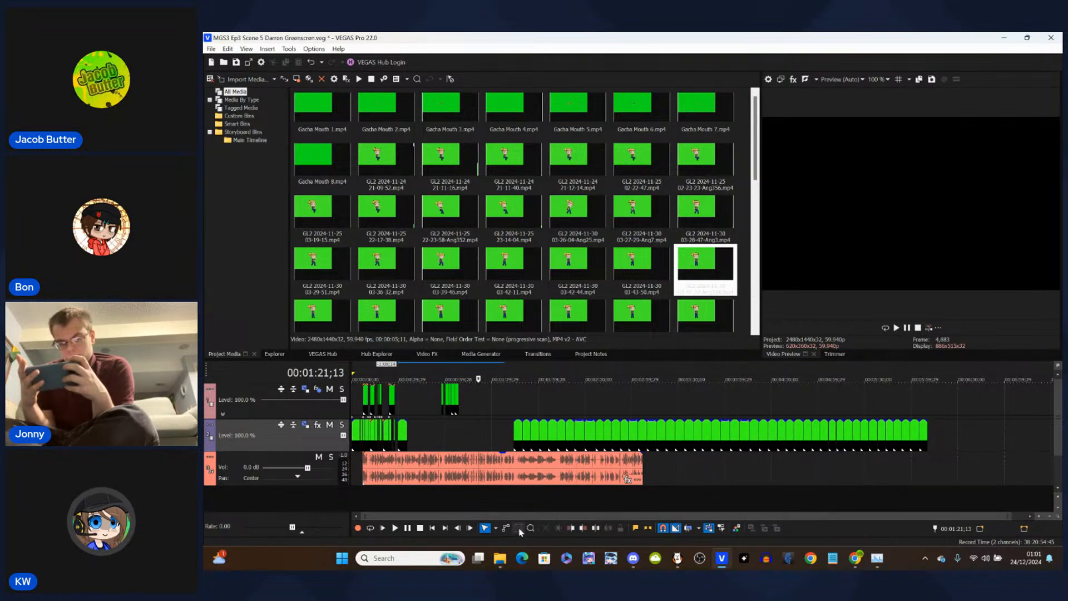
drag(501, 440, 969, 432)
click(485, 527)
drag(520, 435, 413, 440)
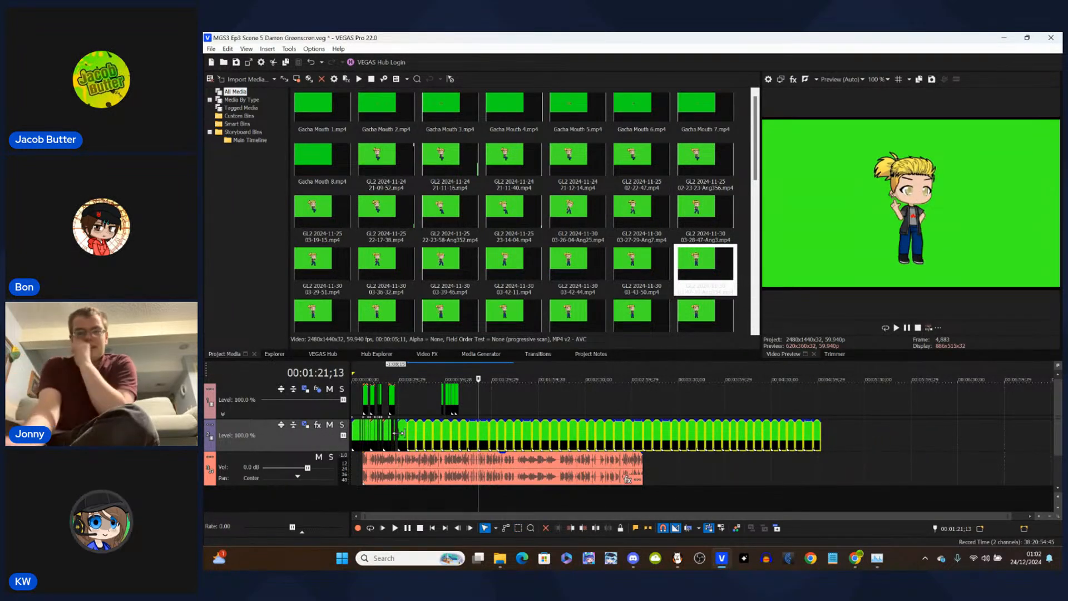
- Place the character clip after the gap on Track 2 directly against the edited clips, starting at 00:00:27;29
click(398, 436)
scroll(396, 434, up, 5)
scroll(398, 434, up, 4)
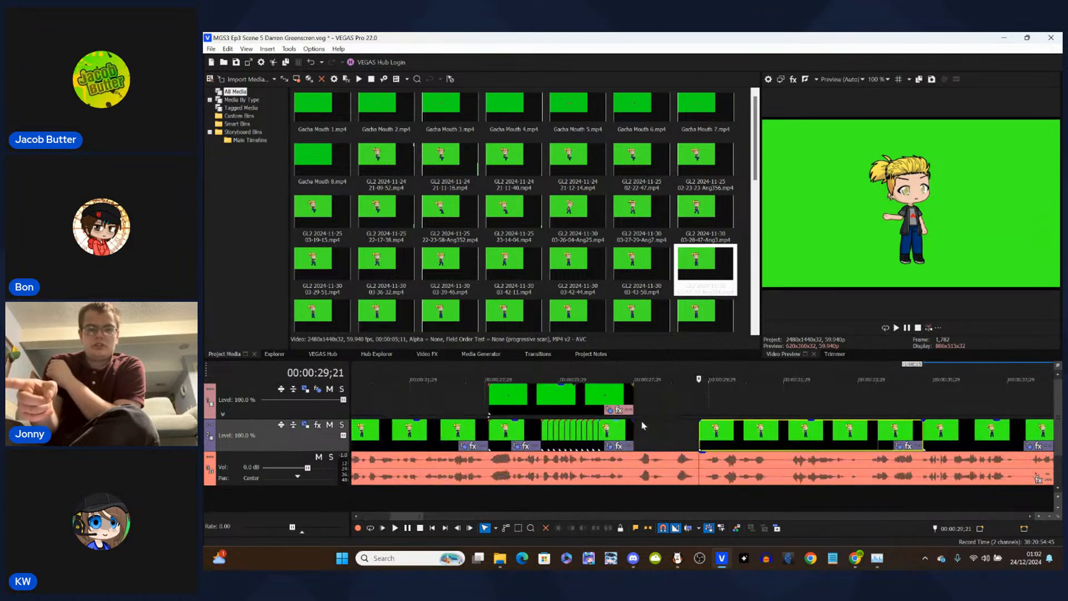
drag(718, 440, 653, 441)
click(634, 437)
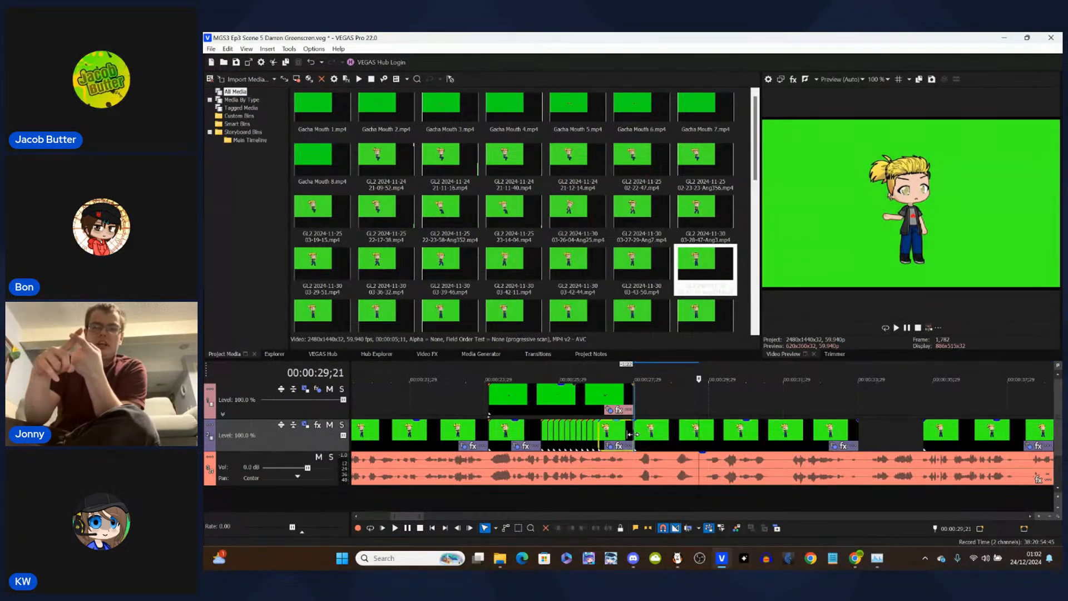
scroll(633, 436, up, 5)
scroll(720, 435, up, 4)
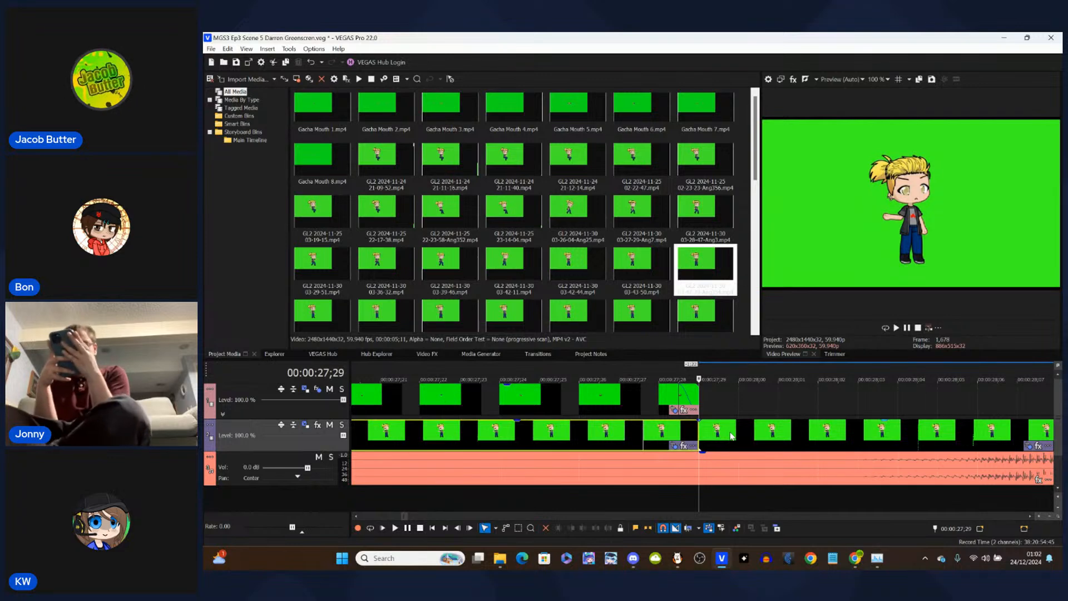
drag(731, 436, 712, 432)
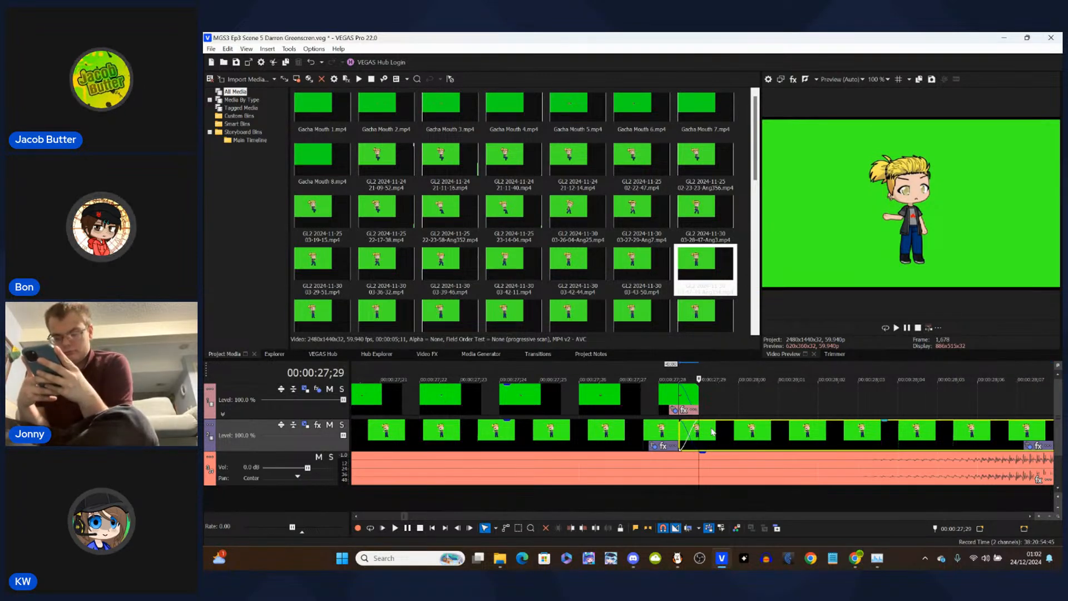
scroll(712, 432, down, 1)
scroll(713, 432, down, 4)
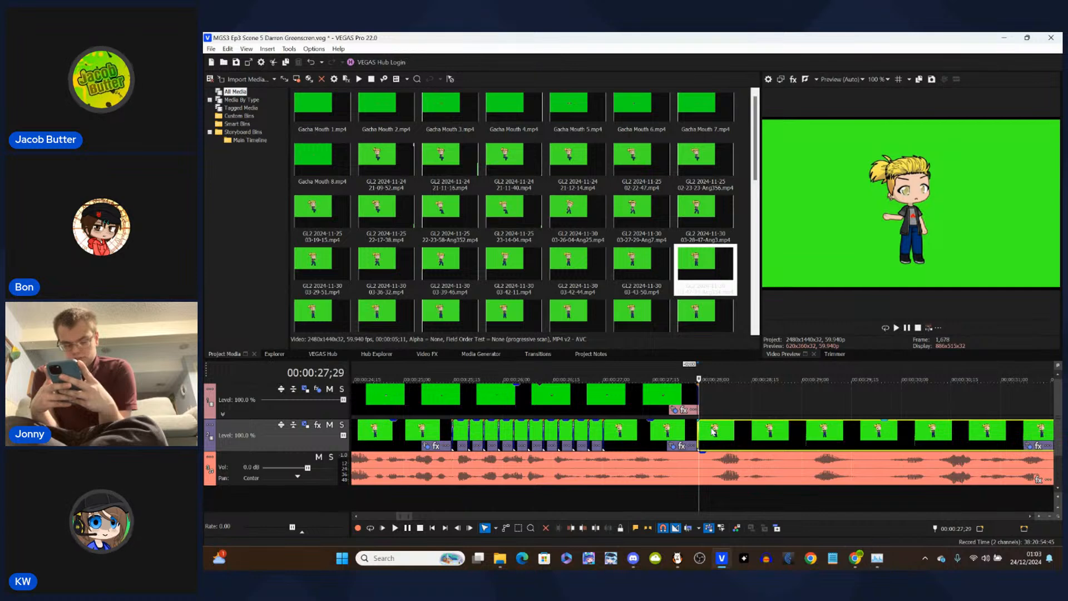
scroll(713, 432, down, 8)
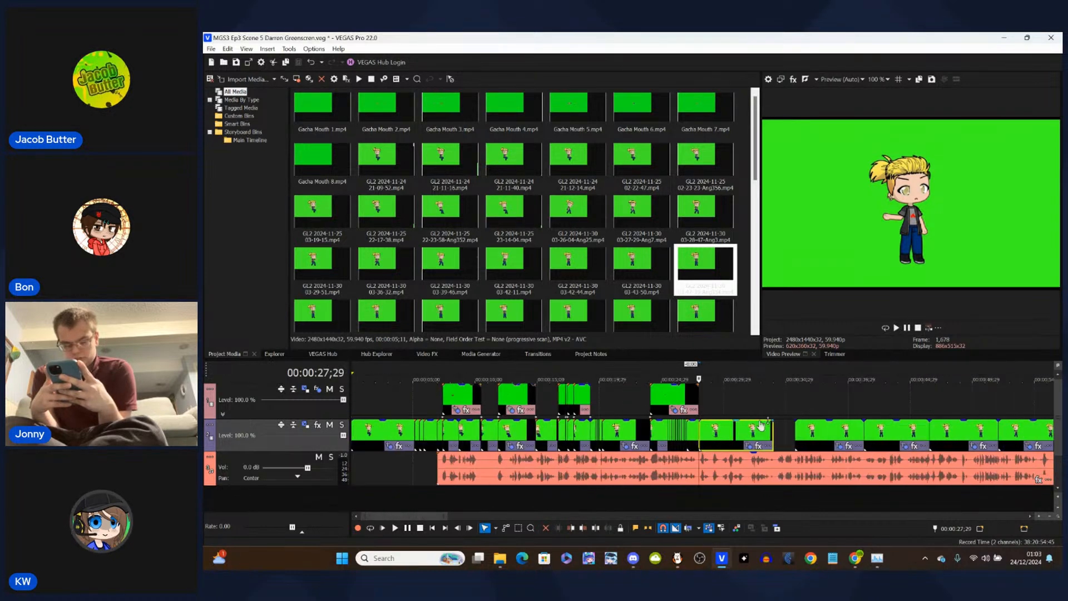
scroll(784, 430, up, 8)
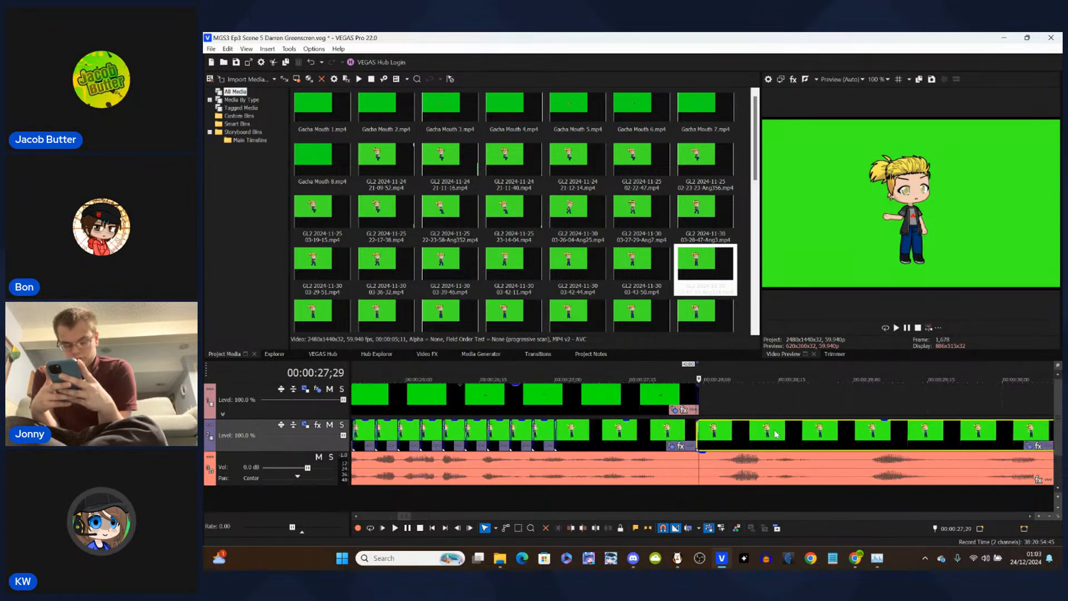
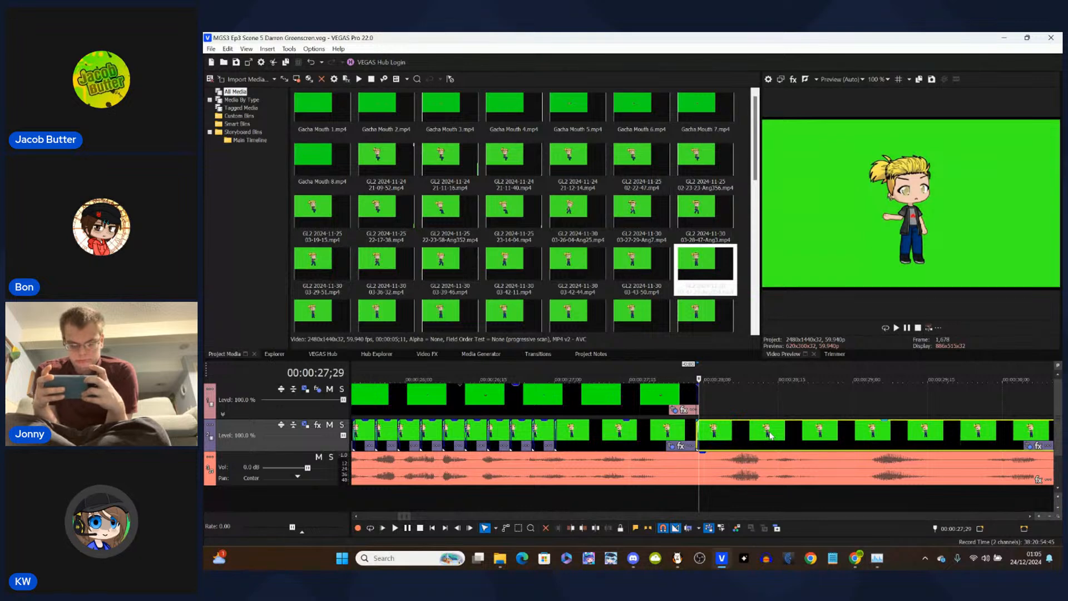
scroll(770, 435, down, 5)
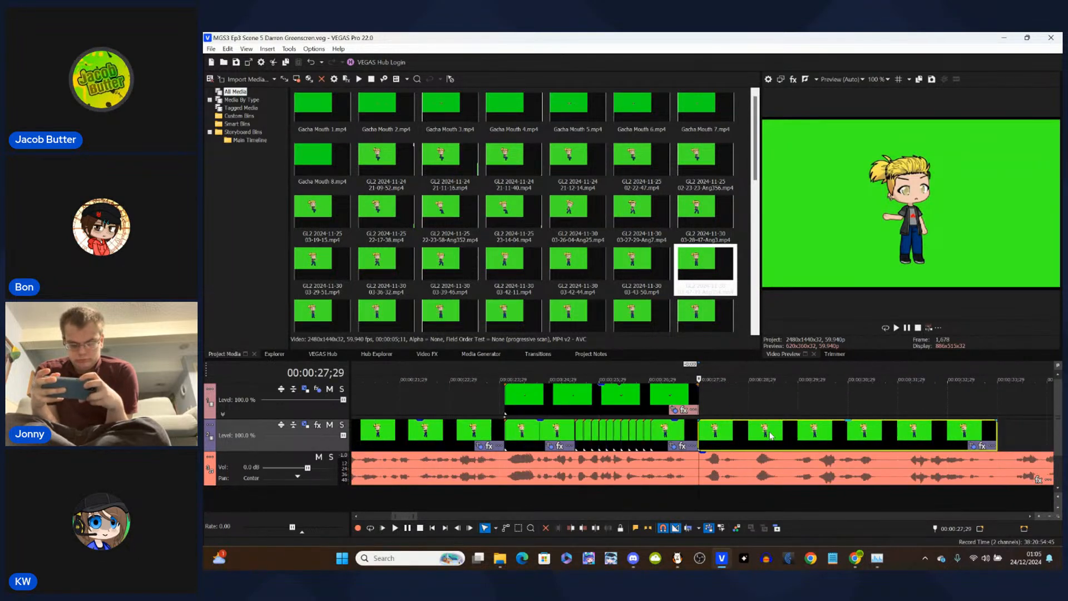
scroll(770, 436, up, 2)
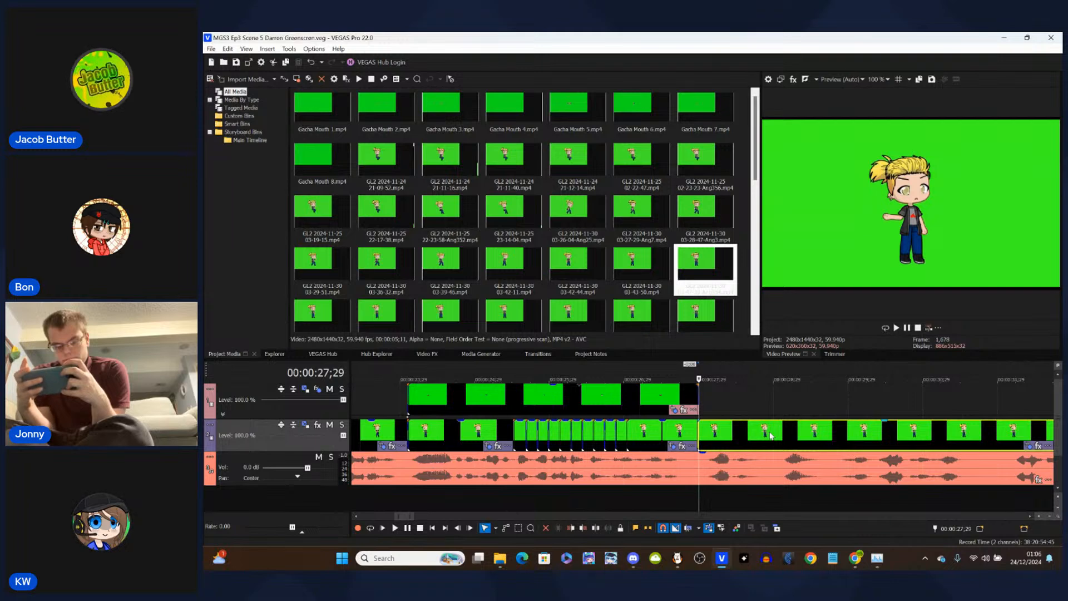
scroll(771, 436, down, 3)
scroll(771, 435, down, 2)
scroll(771, 436, up, 4)
scroll(772, 436, down, 2)
scroll(771, 436, up, 10)
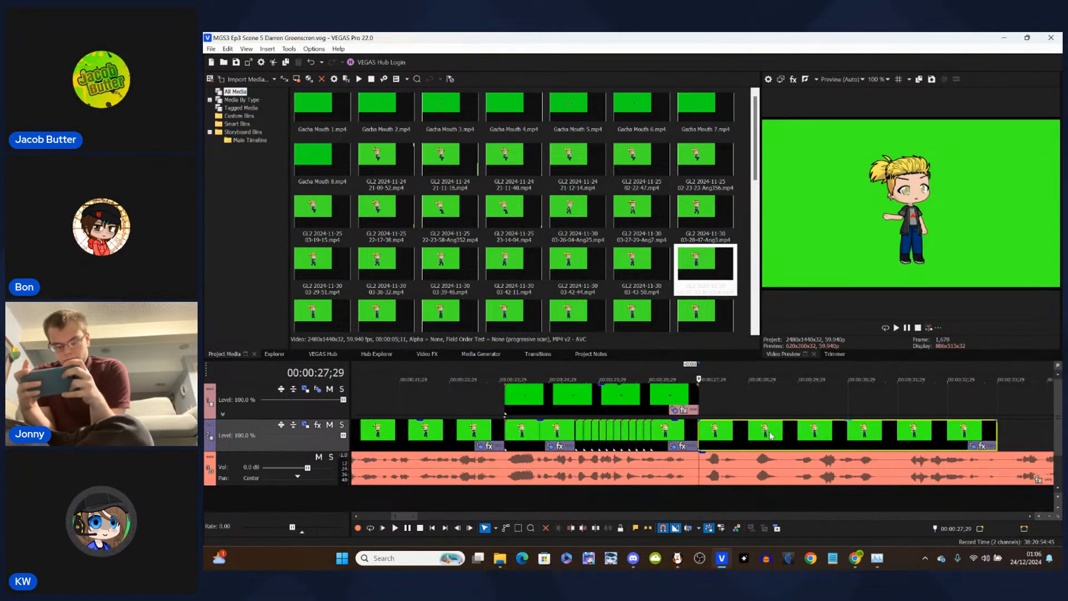
- Play back the newly placed character clip up to 00:00:30;00 to check it against the dialogue
key(Left)
key(Left)
key(space)
key(Return)
scroll(771, 436, down, 1)
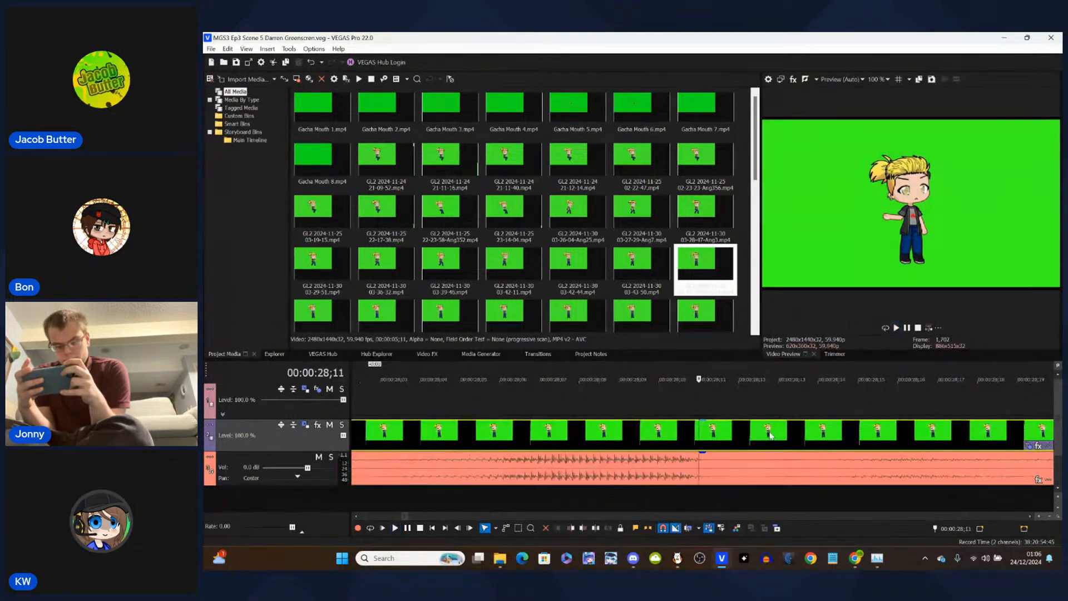
scroll(772, 436, down, 5)
key(space)
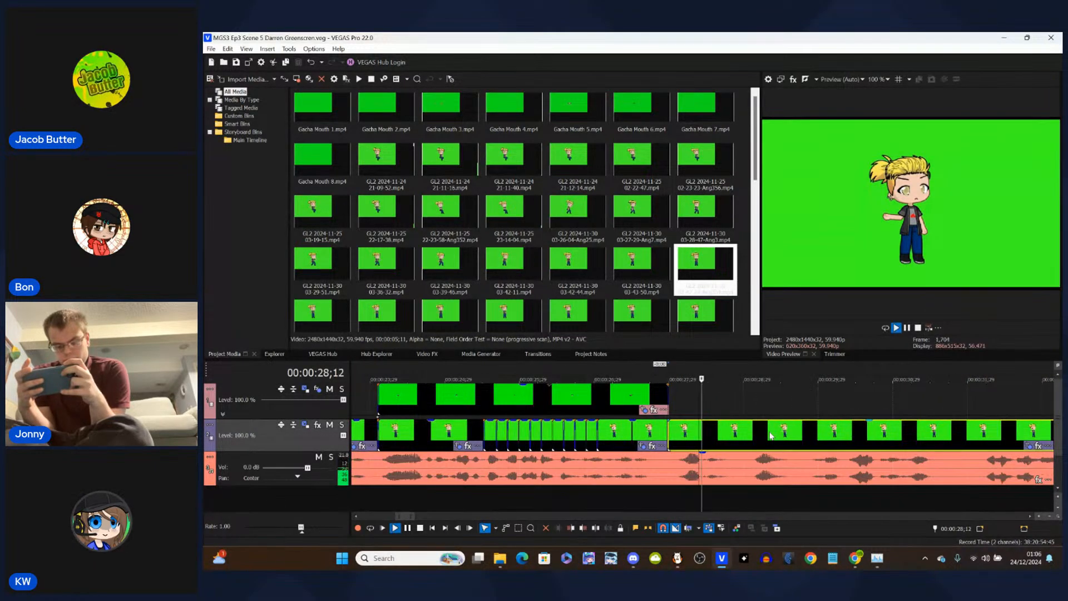
scroll(771, 436, down, 2)
key(space)
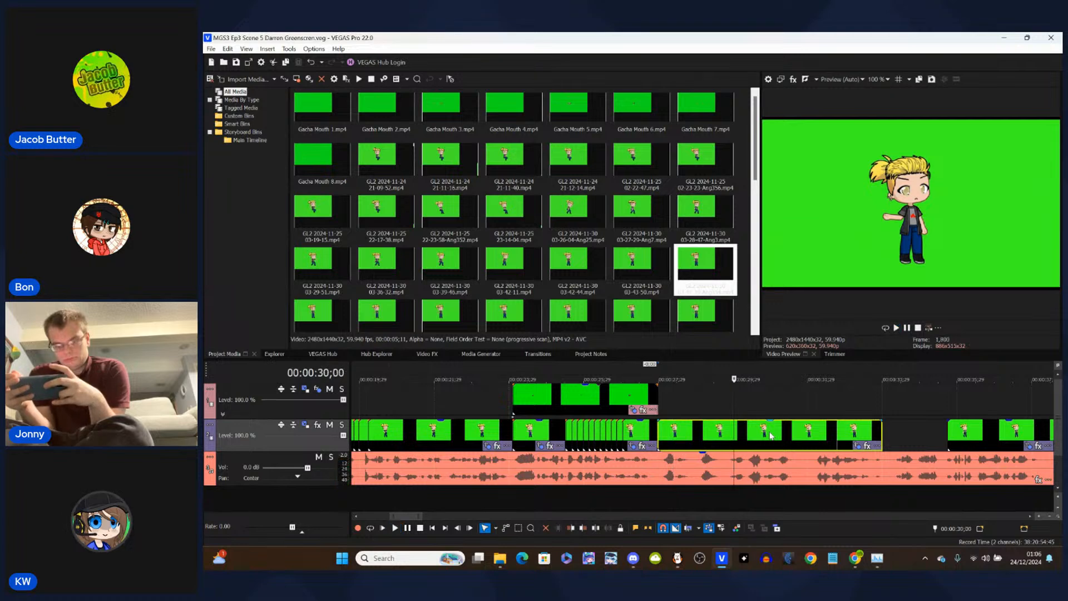
- Split the character clip that starts at 00:00:27;29 on Track 2 at 00:00:28;06 and delete the part after the split
click(976, 434)
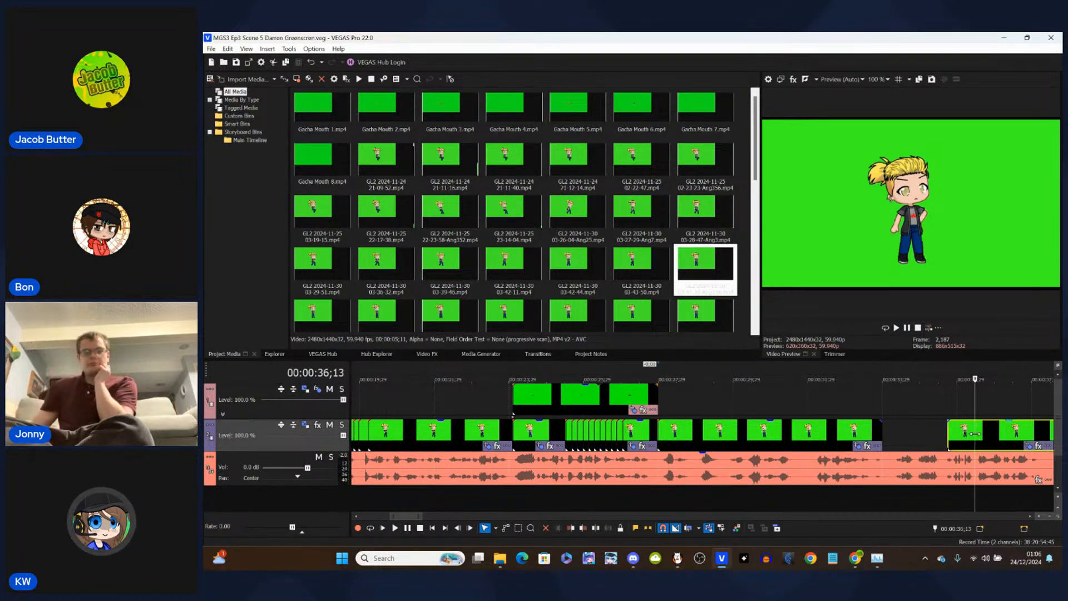
click(659, 431)
scroll(660, 429, up, 3)
click(721, 432)
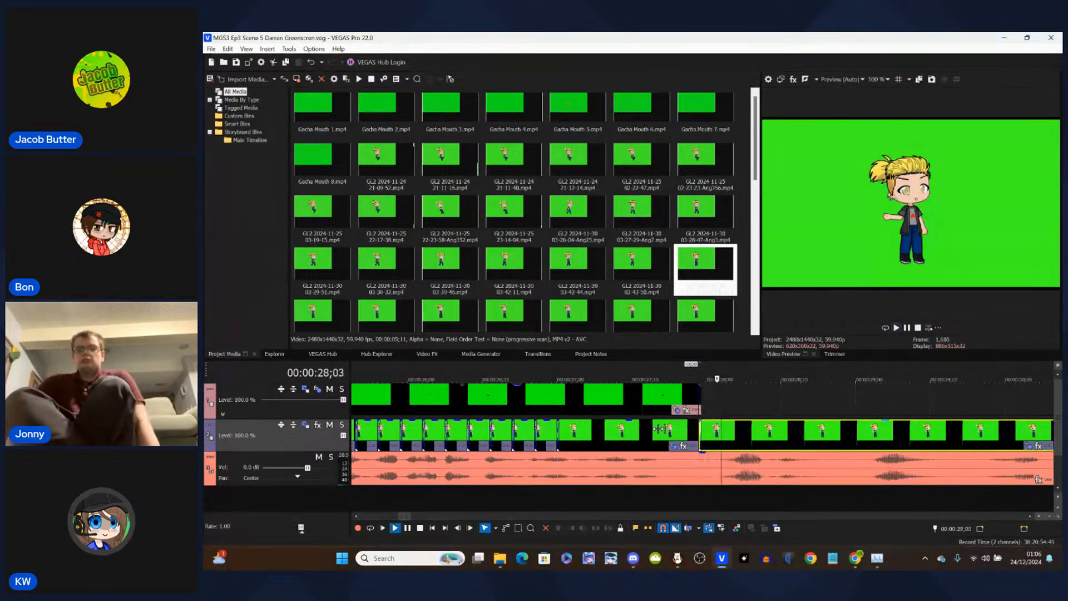
click(739, 432)
key(s)
key(Delete)
scroll(750, 436, down, 6)
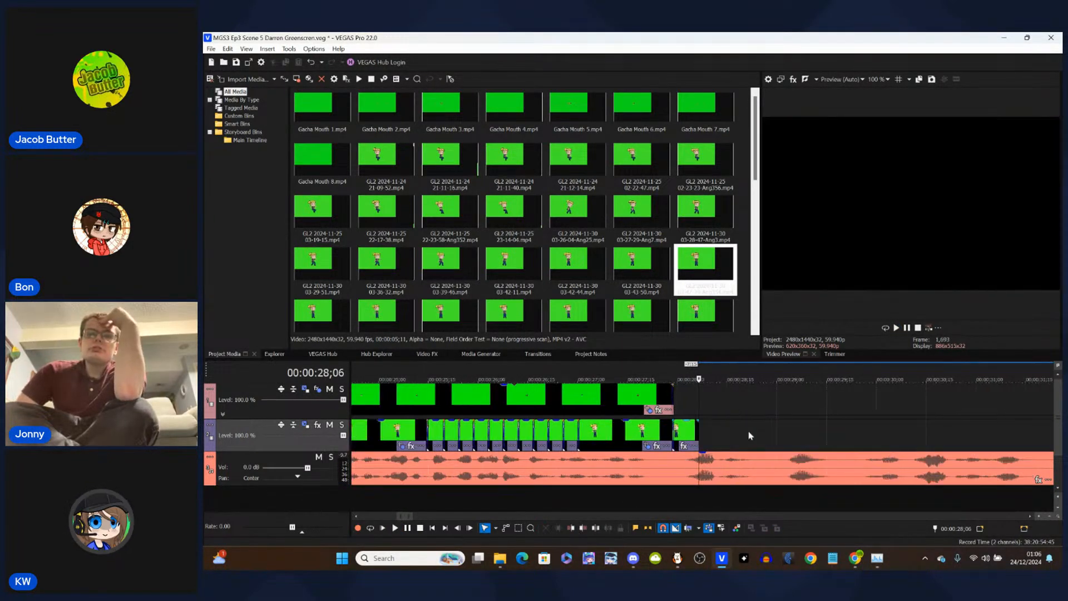
- Move the next spare character clip on Track 2 to start at 00:00:28;06
drag(873, 434, 723, 437)
scroll(718, 441, up, 6)
scroll(718, 441, up, 2)
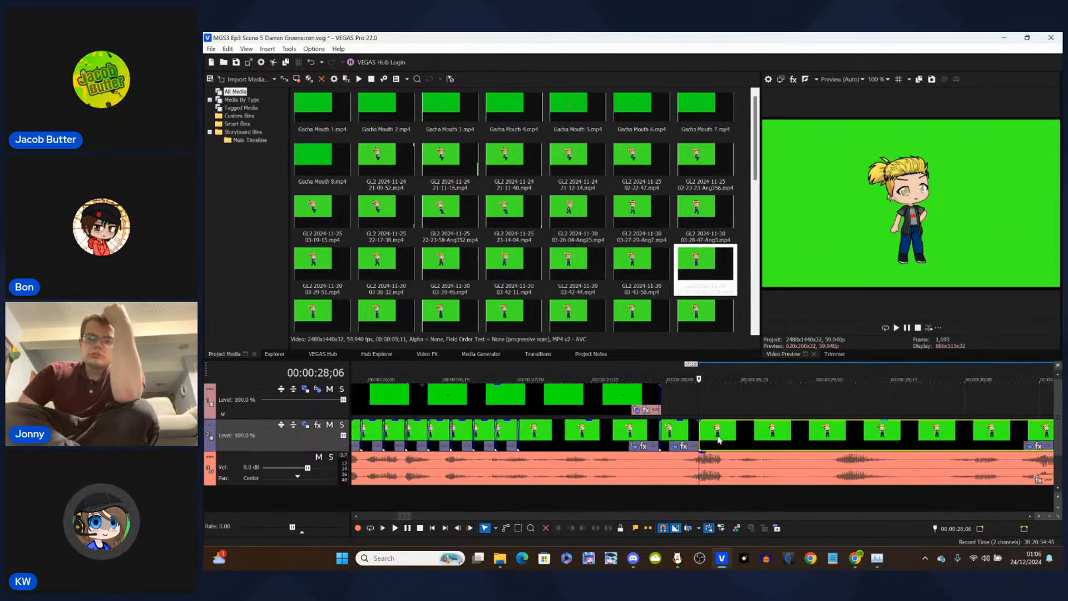
- Play back the change between the two character poses around 00:00:28;06 to check its timing
click(646, 431)
key(space)
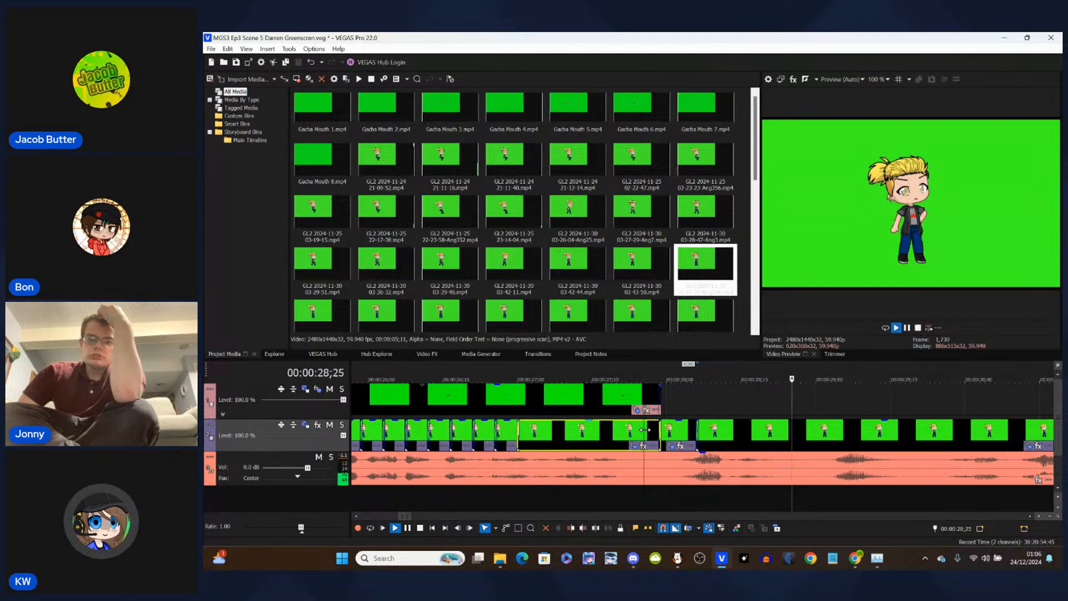
key(space)
scroll(786, 425, down, 4)
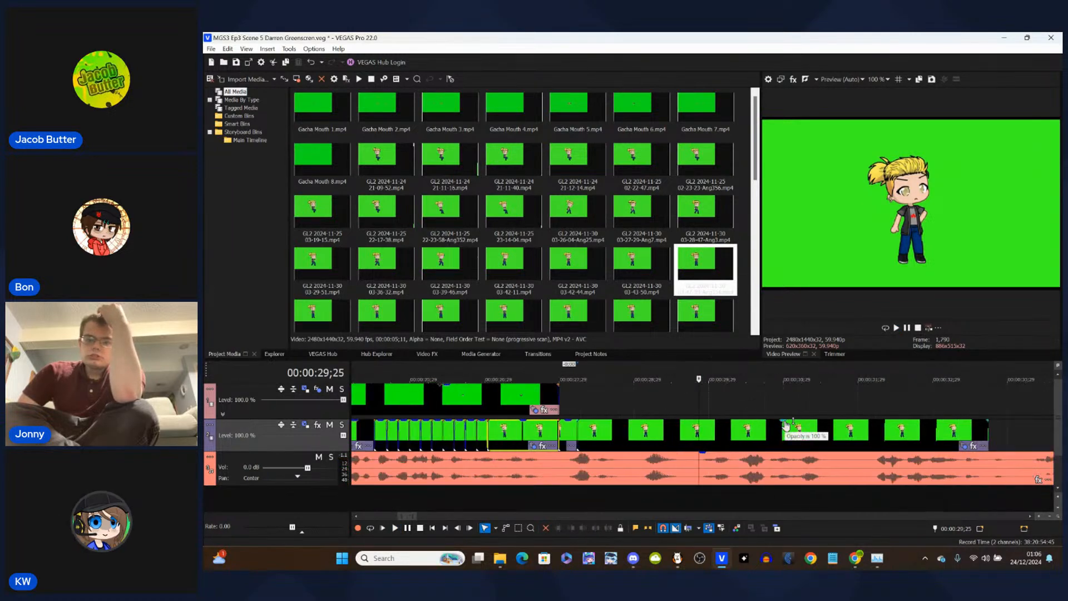
- Split the character clip that starts at 00:00:28;06 at 00:00:29;01 and delete the part after the split
click(640, 435)
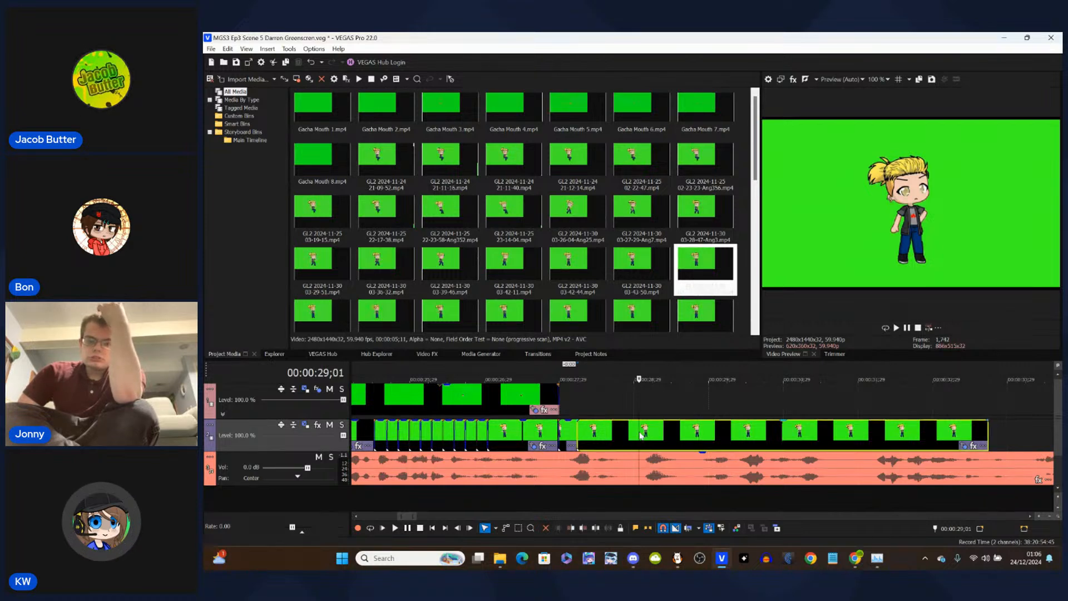
key(s)
key(Delete)
- Move the next spare character clip on Track 2 to start at 00:00:29;01
scroll(733, 433, down, 3)
scroll(733, 433, down, 3)
drag(732, 433, 654, 437)
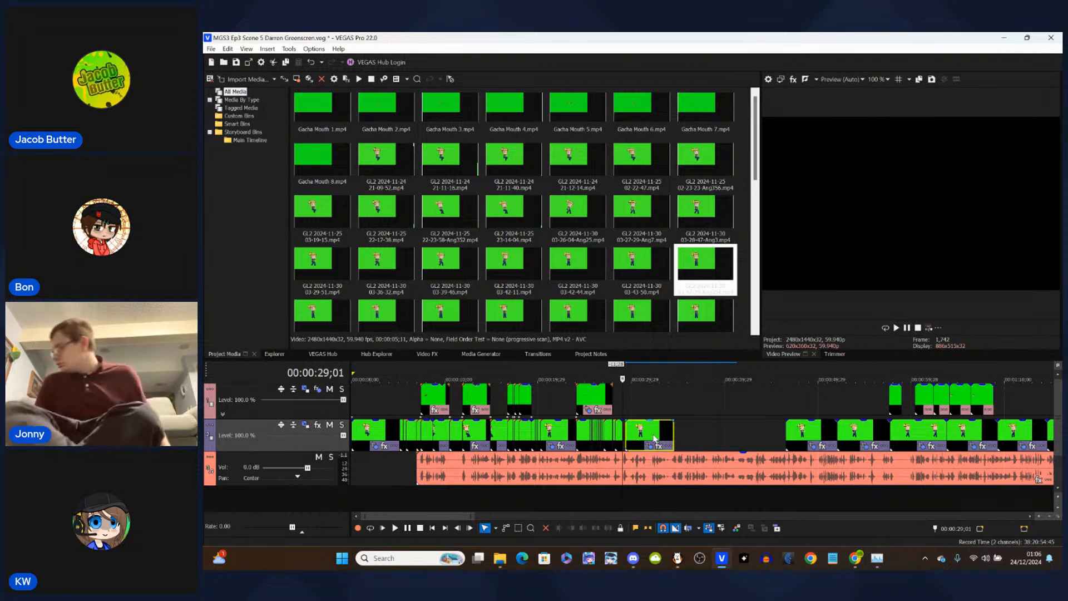
drag(655, 438, 648, 437)
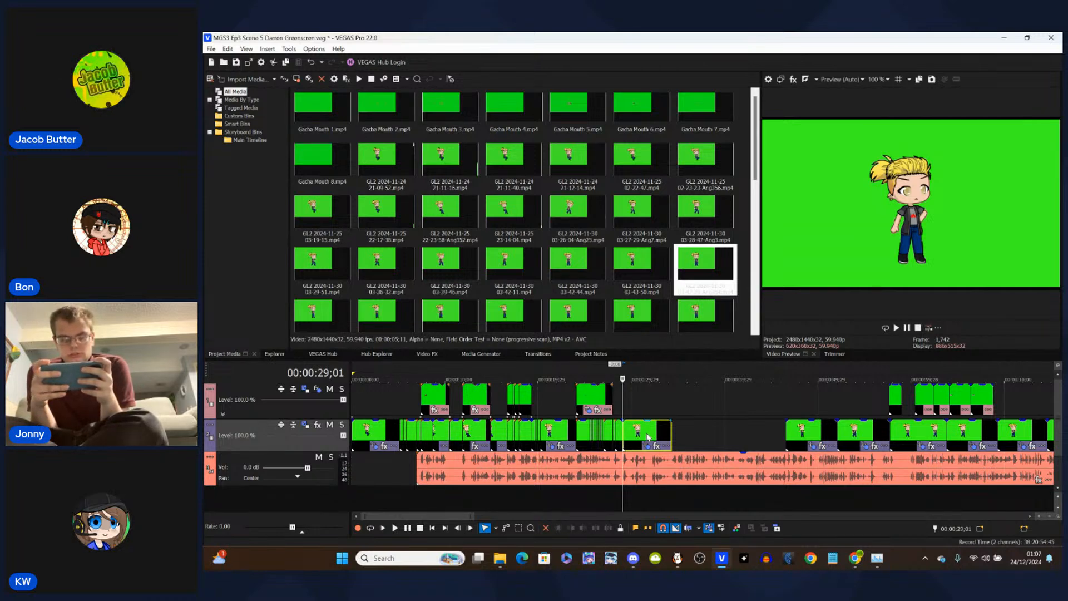
scroll(647, 436, up, 10)
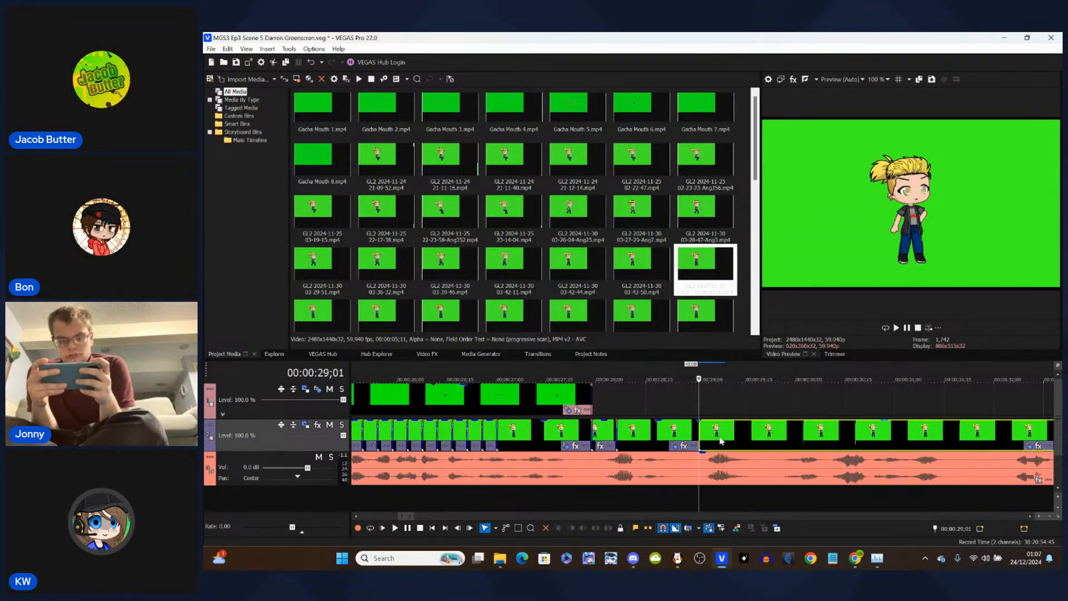
- Play back the newly placed character clips from about 00:00:28;00 to 00:00:34;06 to check the poses against the dialogue
click(654, 439)
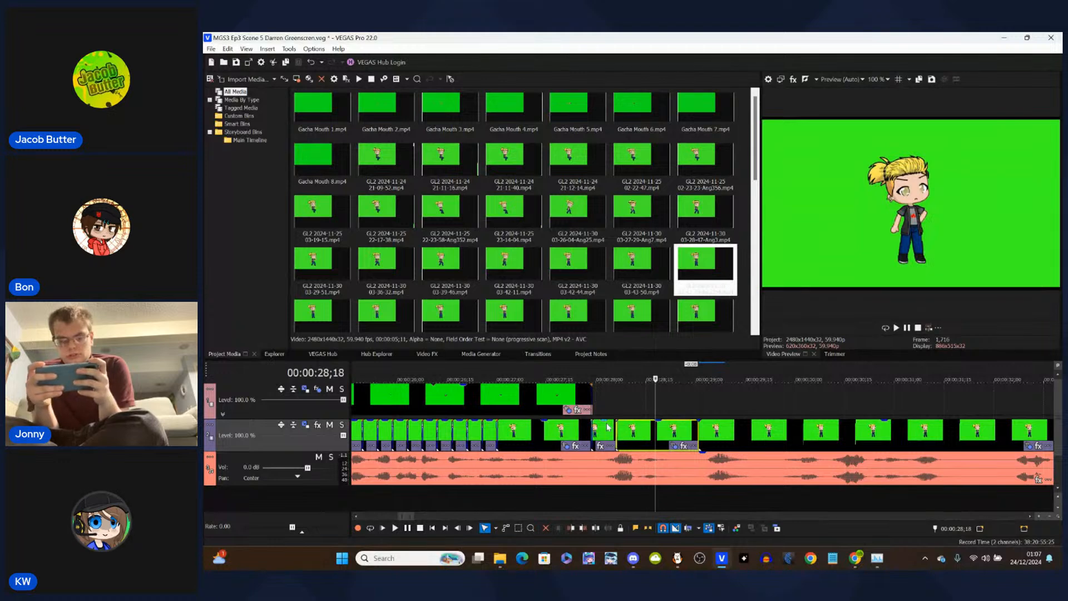
click(605, 403)
key(space)
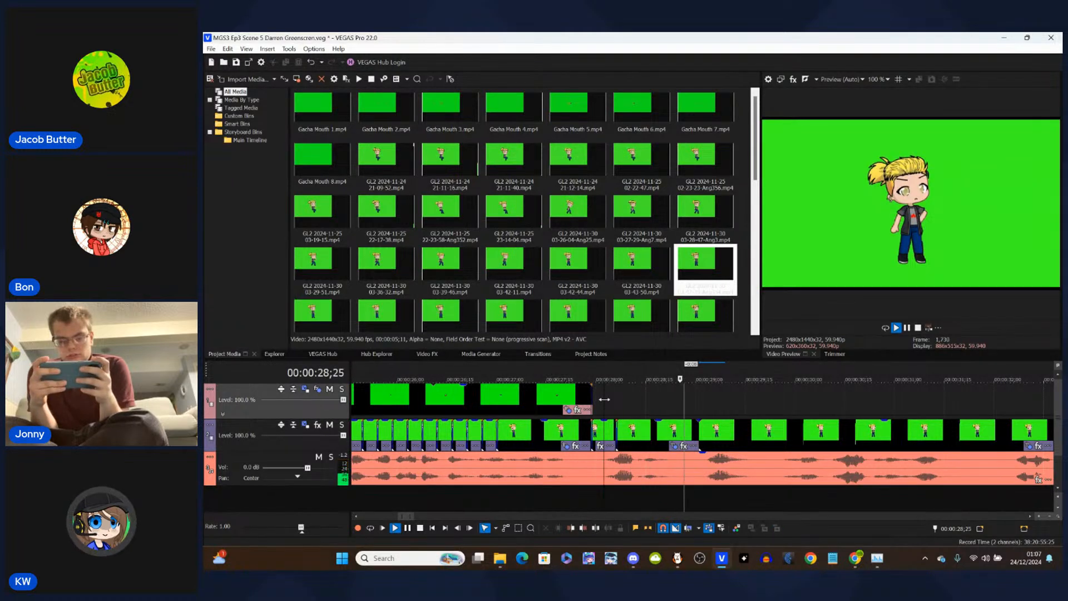
key(space)
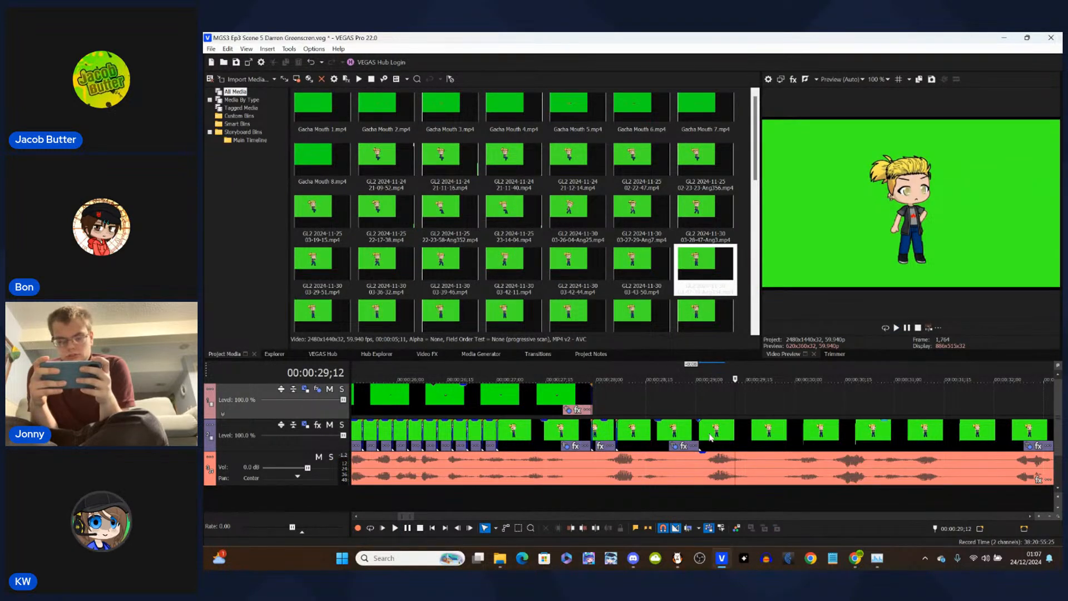
drag(712, 438, 734, 429)
click(677, 403)
key(space)
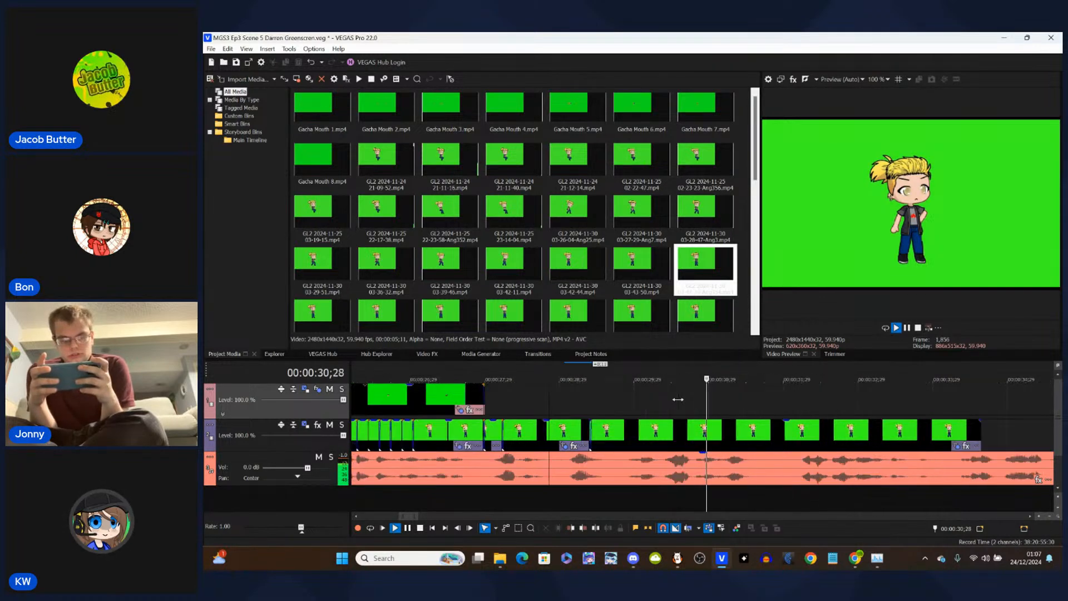
key(space)
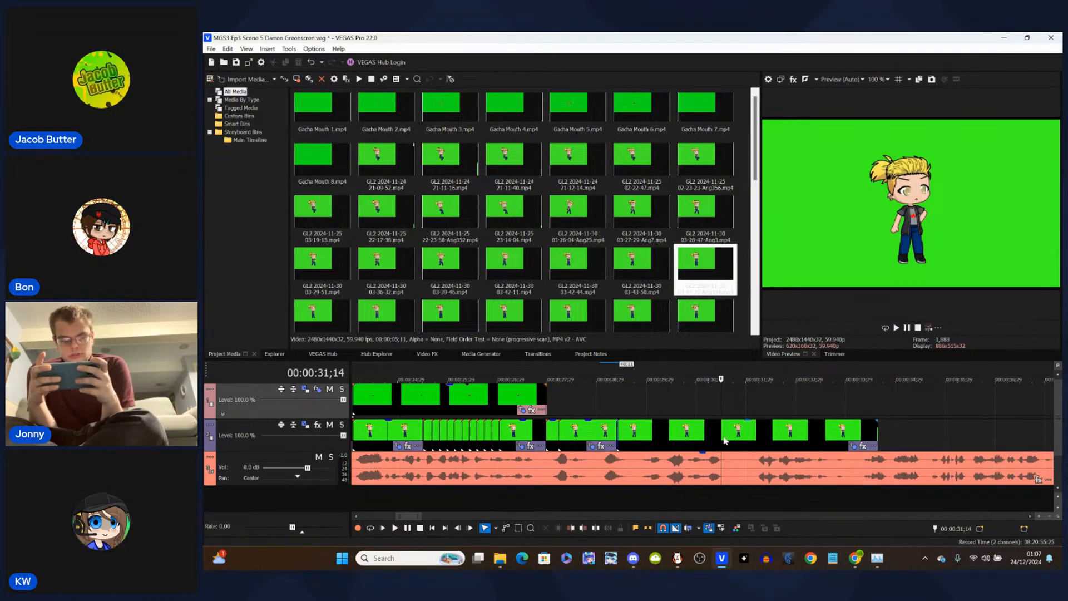
key(space)
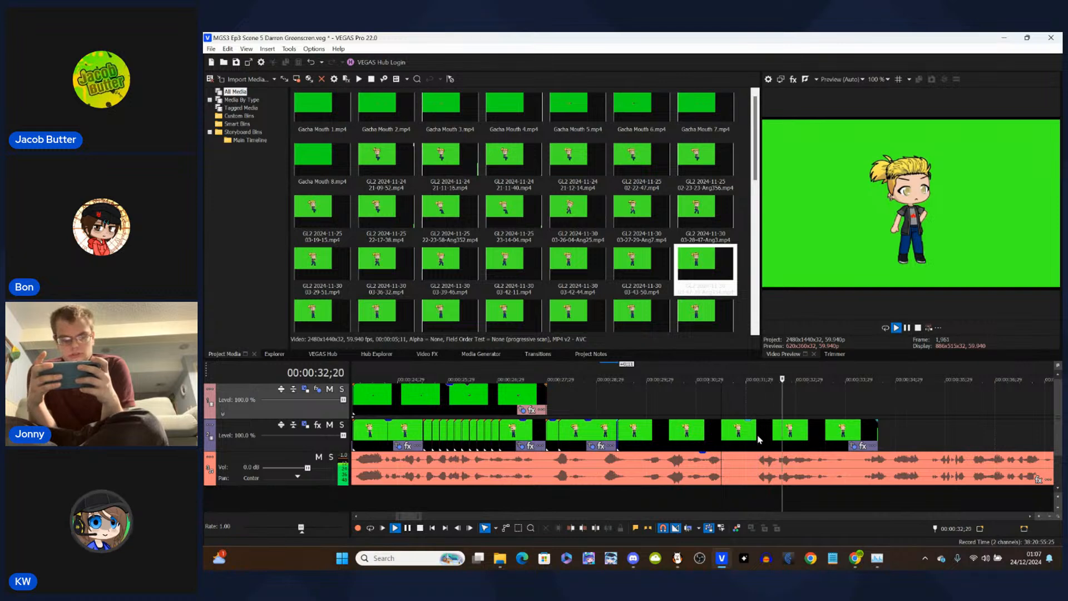
key(space)
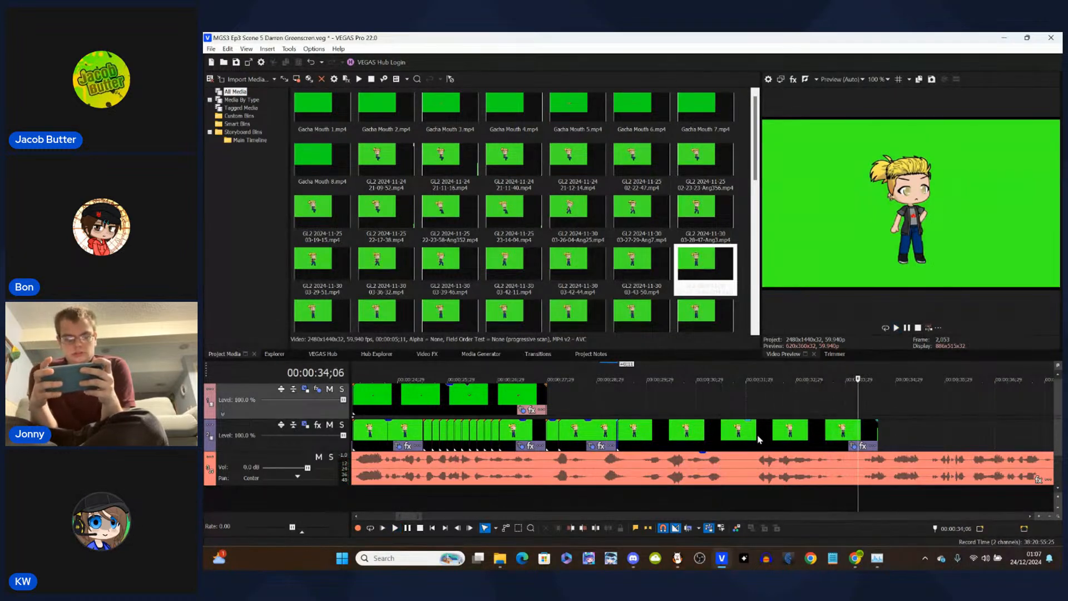
- Trim the end of the character clip starting at 00:00:29;01 on Track 2 back to 00:00:34;08
drag(878, 441, 859, 432)
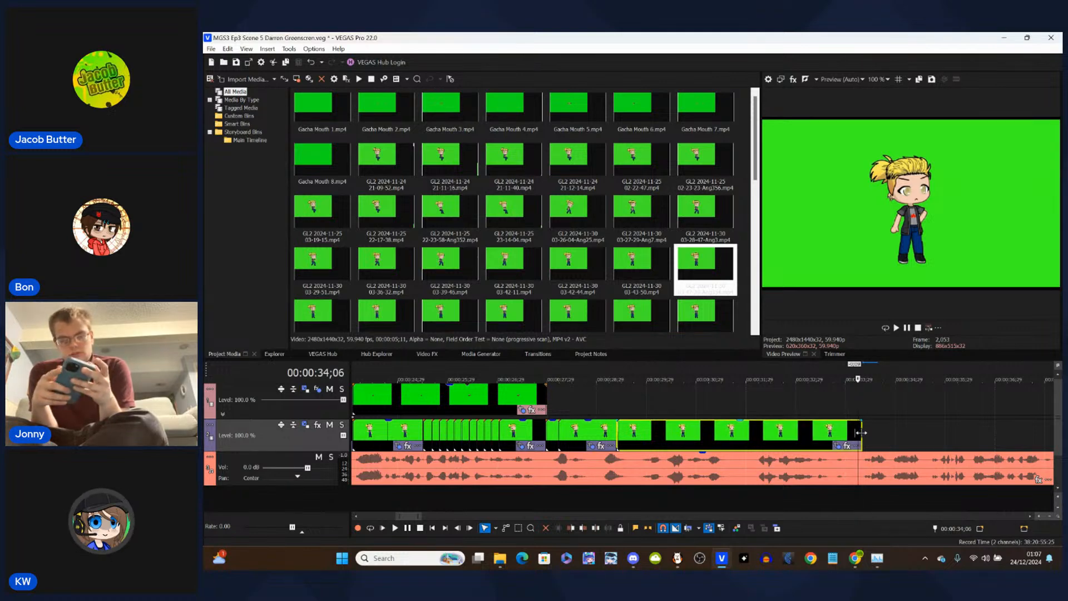
drag(861, 432, 859, 432)
click(860, 432)
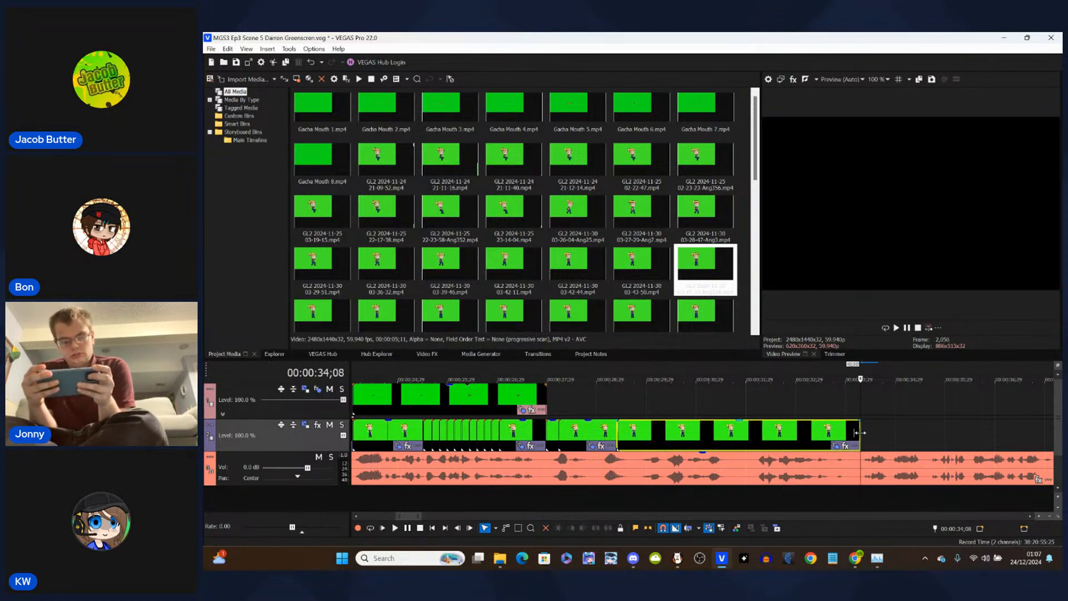
- Move the next spare character clip on Track 2 to start at 00:00:34;08, directly after the trimmed clip
scroll(859, 433, down, 6)
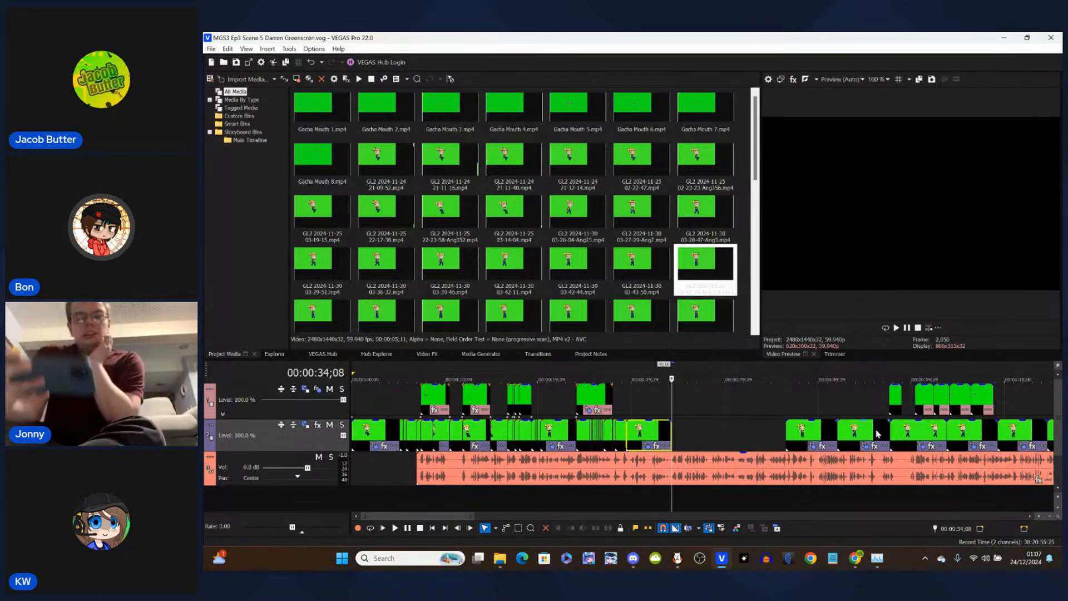
drag(811, 436, 691, 435)
scroll(691, 435, up, 6)
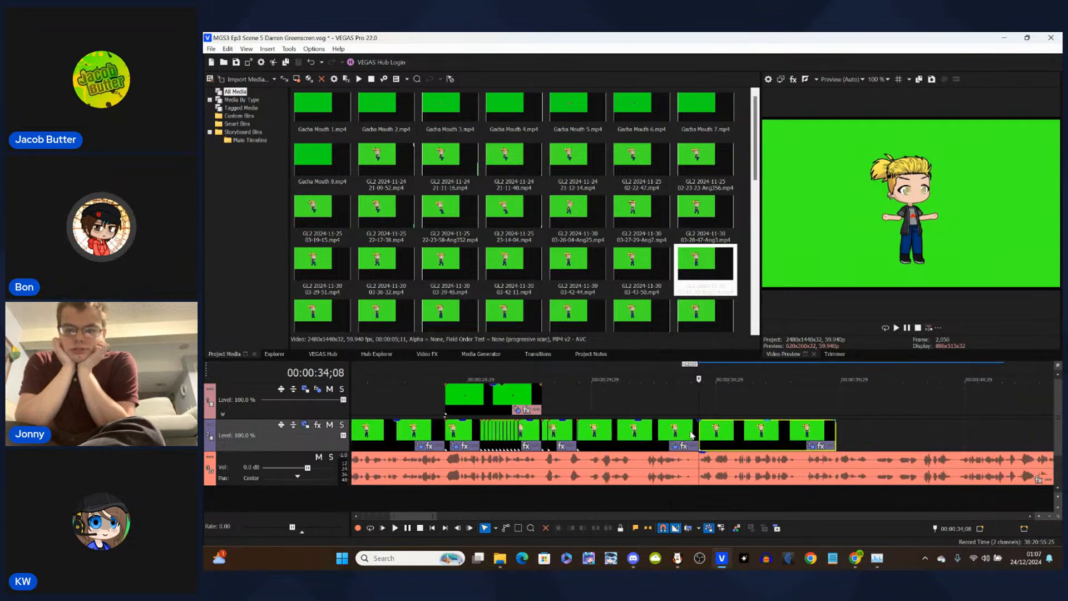
- Compare the frames on both sides of the pose change and shift the cut slightly earlier to 00:00:34;07
key(Left)
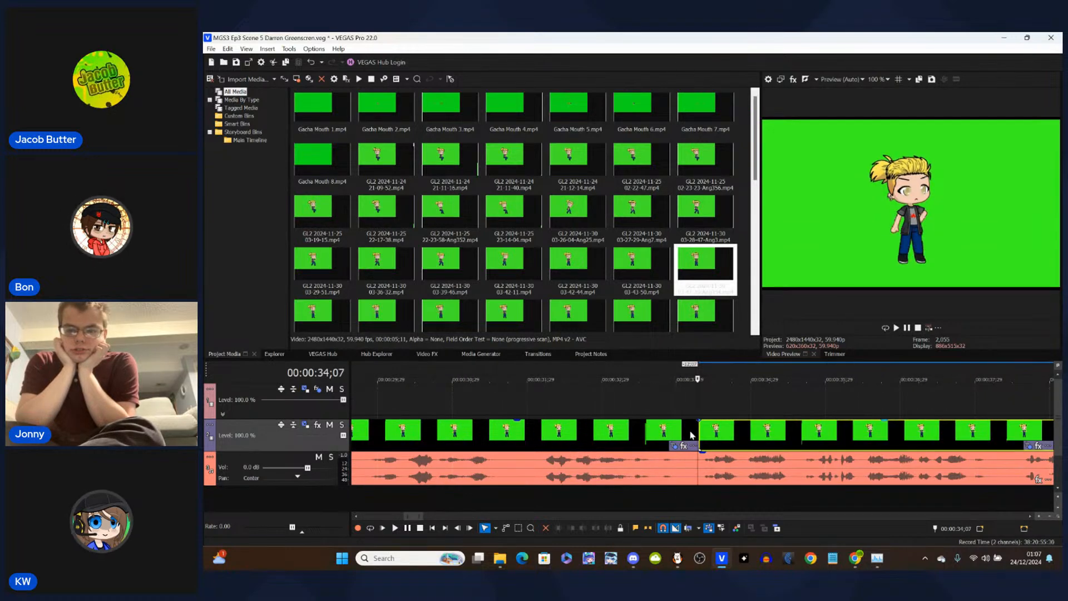
key(Right)
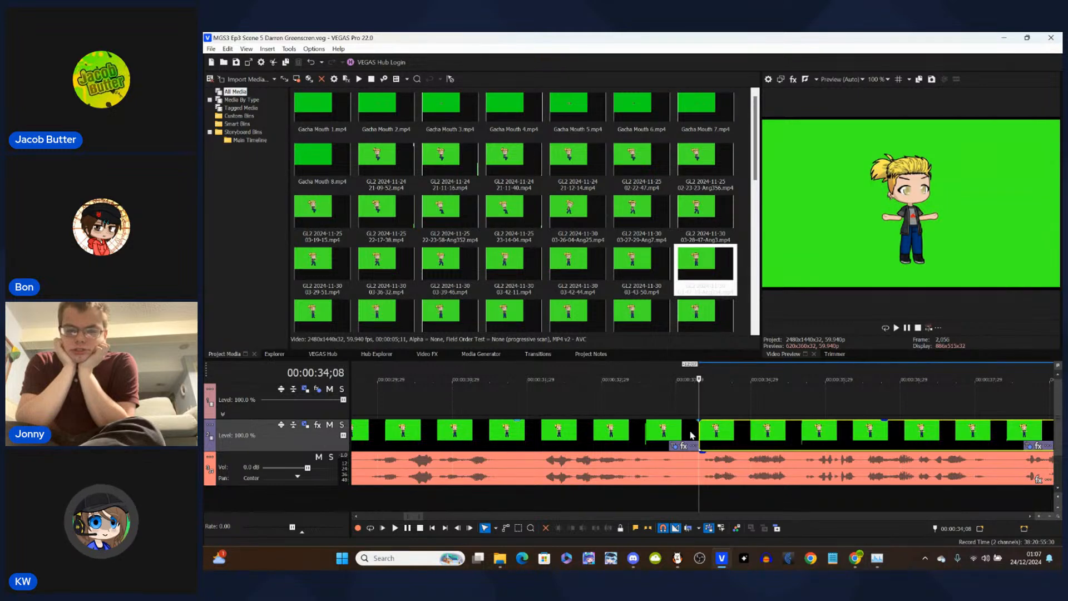
scroll(691, 435, up, 4)
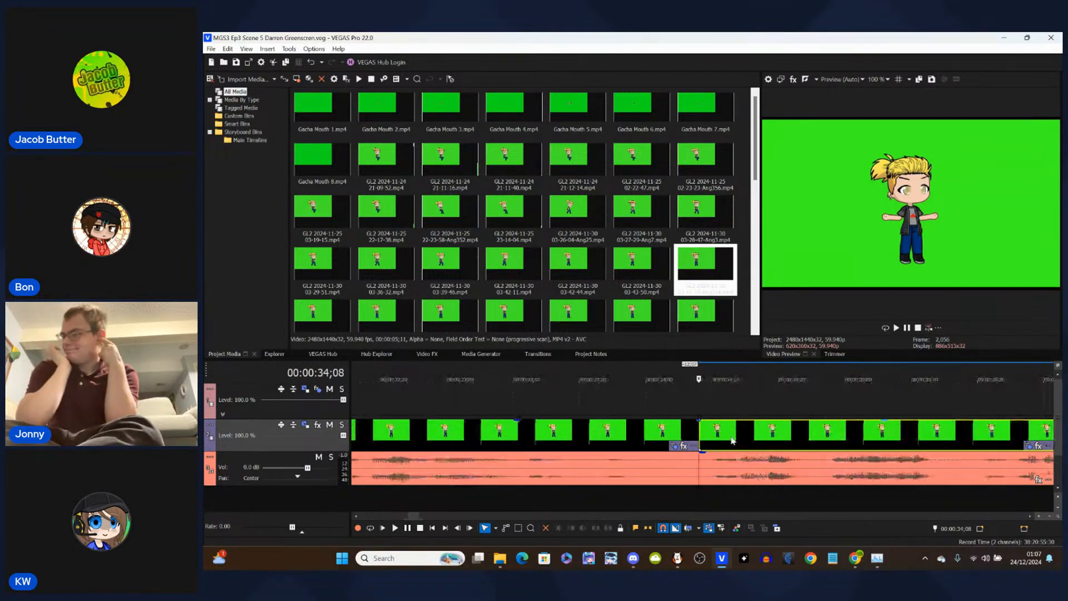
drag(733, 440, 730, 441)
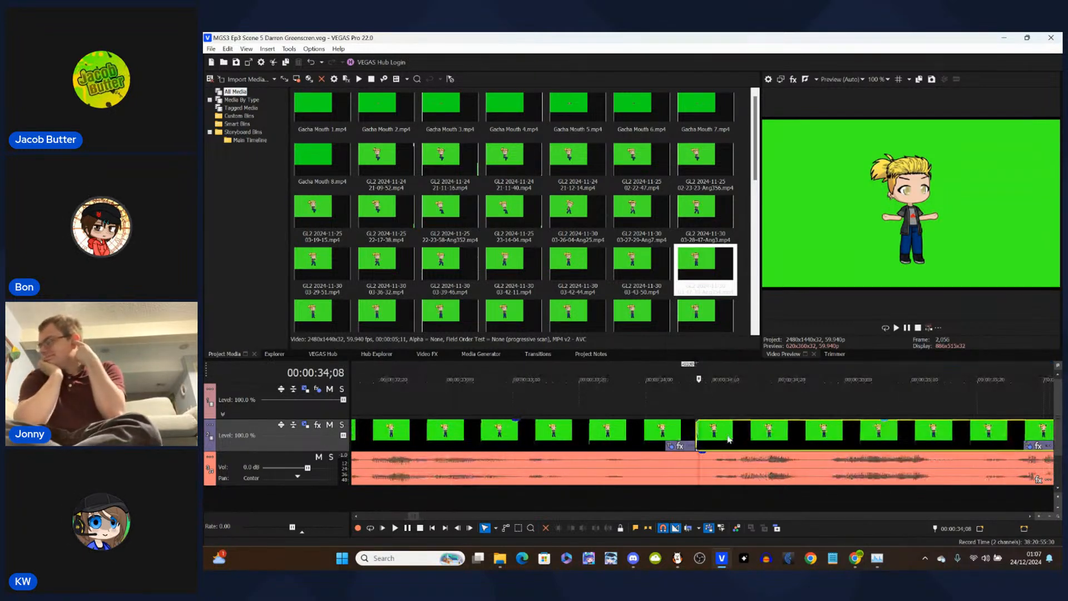
- Step back and forth through the frames around 00:00:34;07 to check the change between the two character poses
click(694, 399)
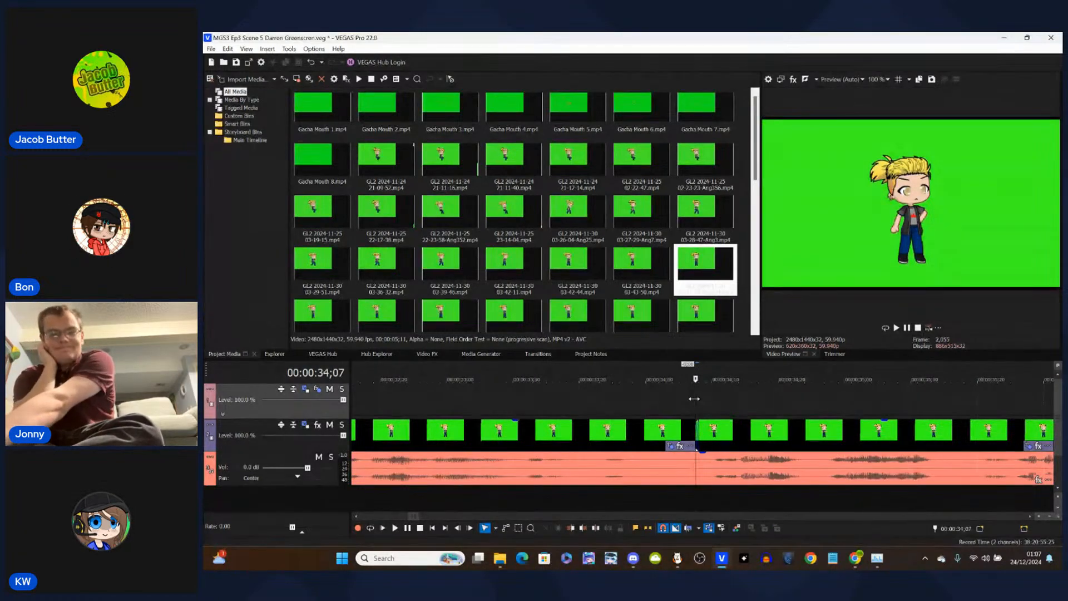
key(Left)
key(Left)
key(Right)
key(Left)
key(Right)
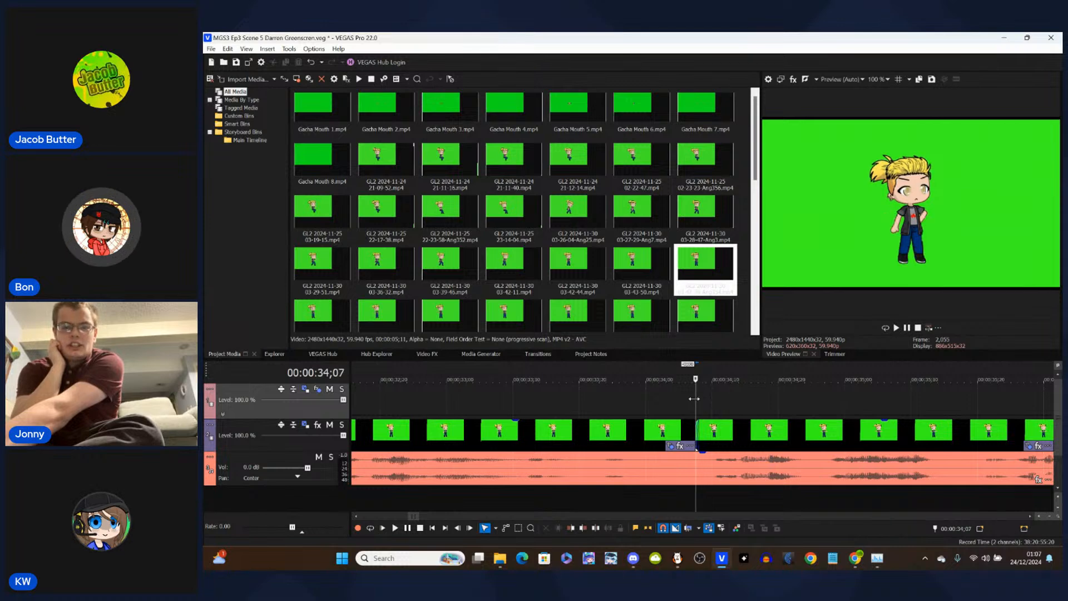
key(Right)
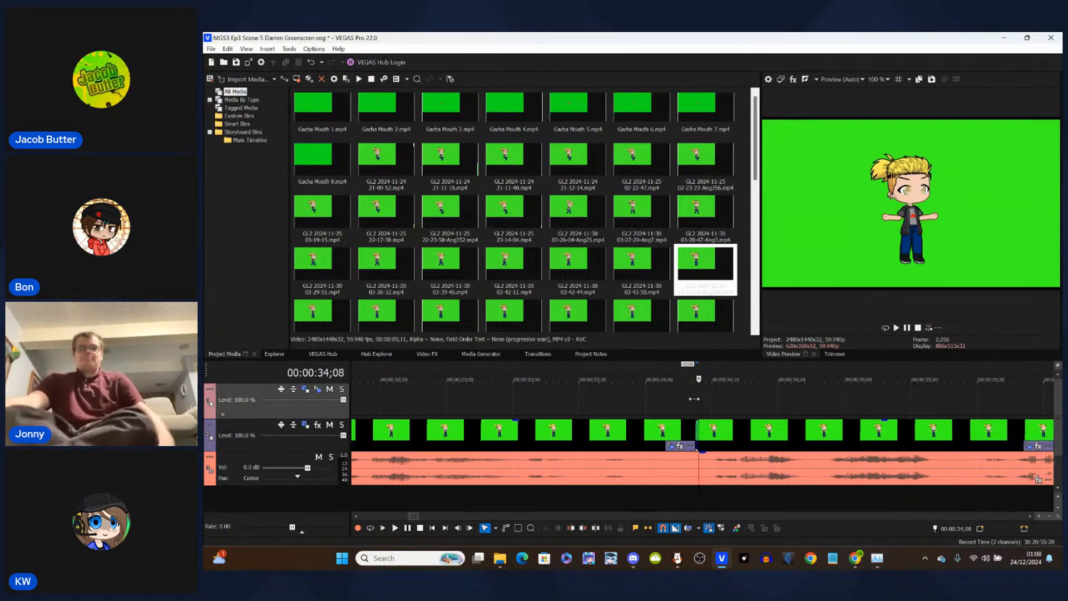
key(Left)
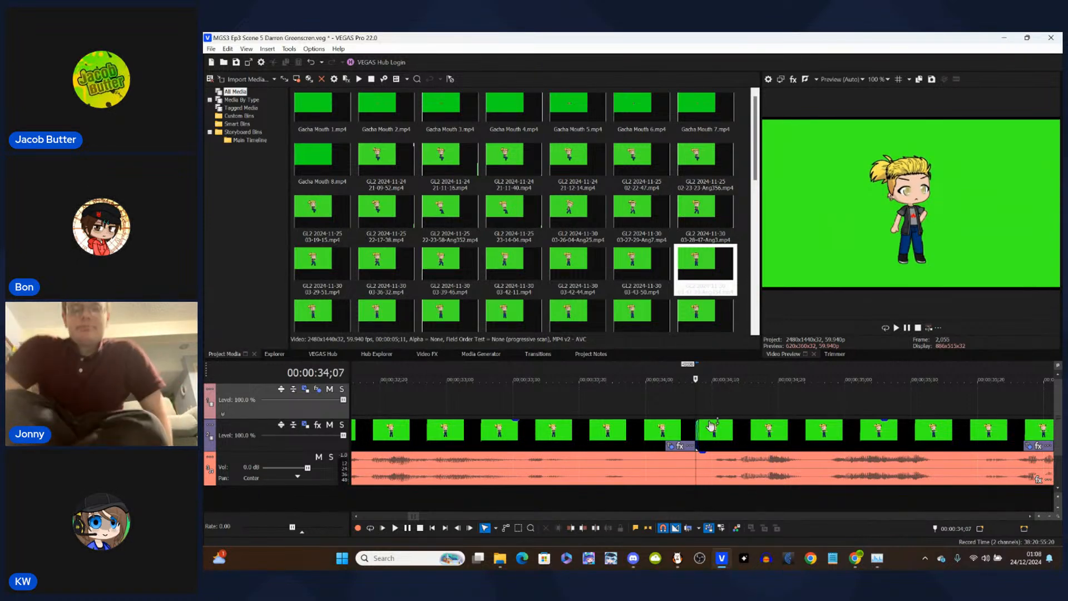
- Play back the pose change and move the cut between the two character clips to 00:00:34;10
key(space)
key(Return)
click(710, 440)
mouse_move(710, 440)
mouse_down()
mouse_move(726, 439)
mouse_move(715, 429)
mouse_up()
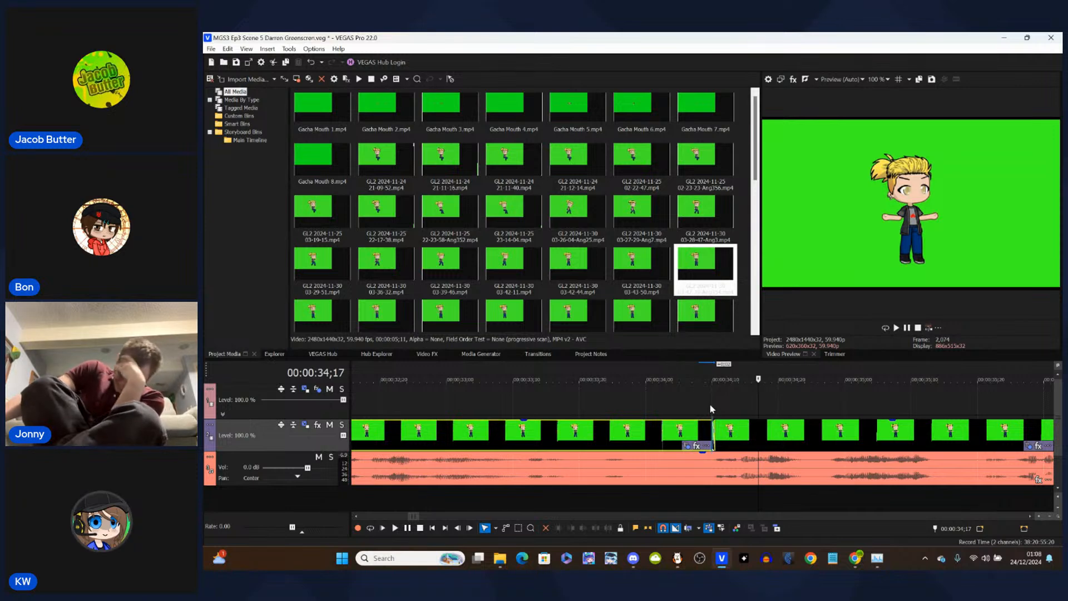
- Play back from 00:00:34;10, split the character clip at 00:00:35;18 and delete the part after the split
click(710, 407)
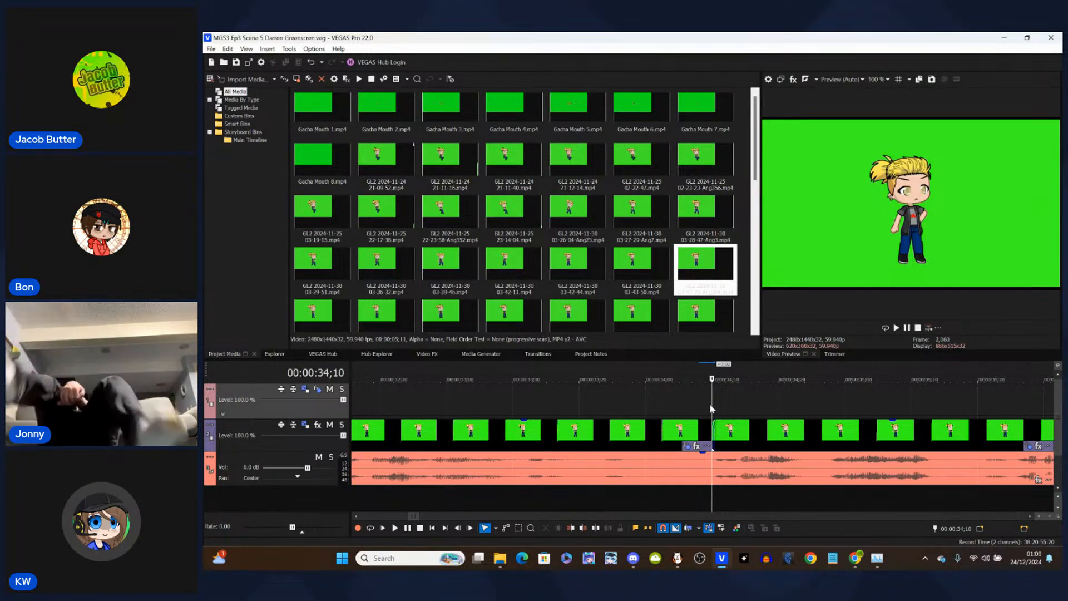
scroll(711, 408, down, 3)
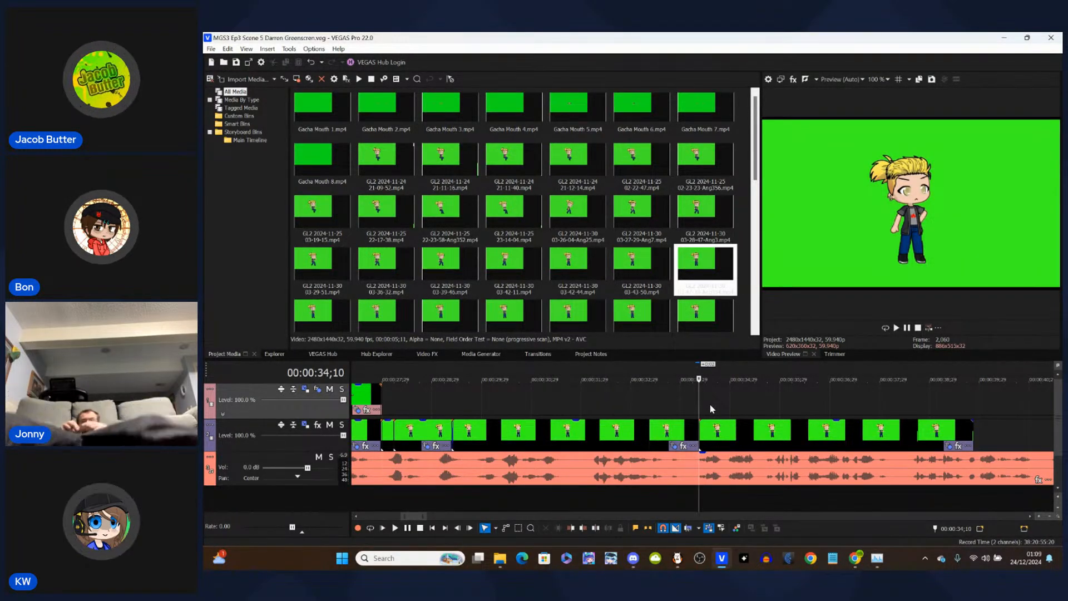
scroll(710, 405, down, 5)
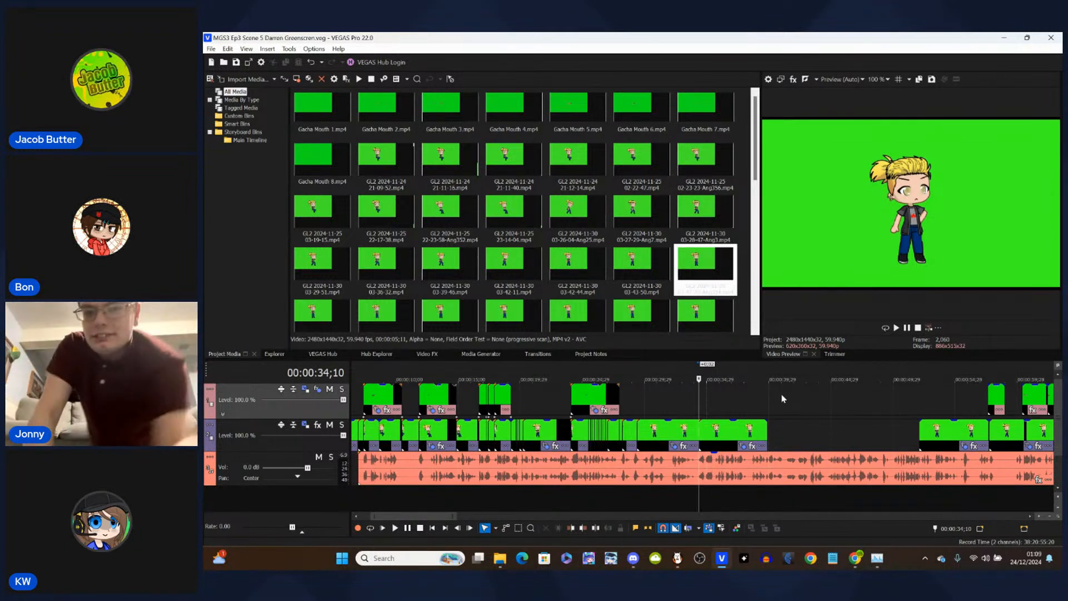
scroll(730, 404, up, 5)
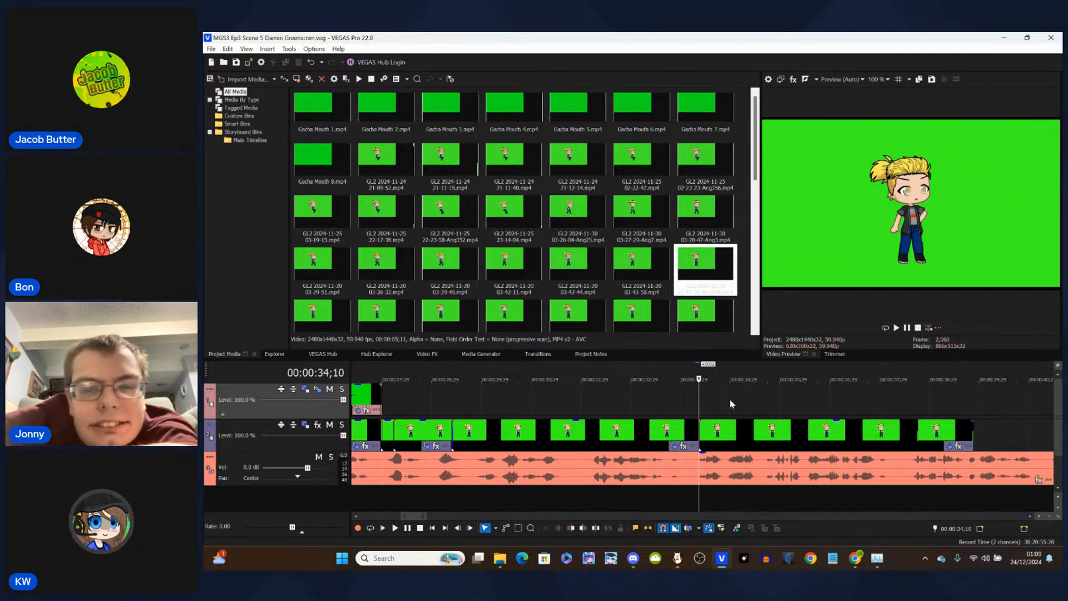
key(space)
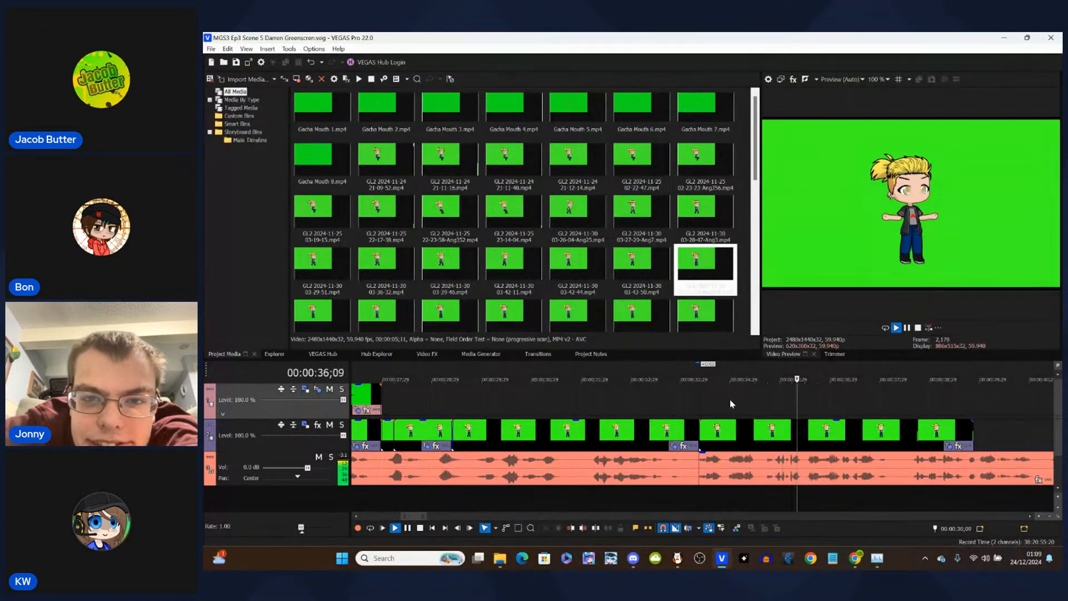
key(Return)
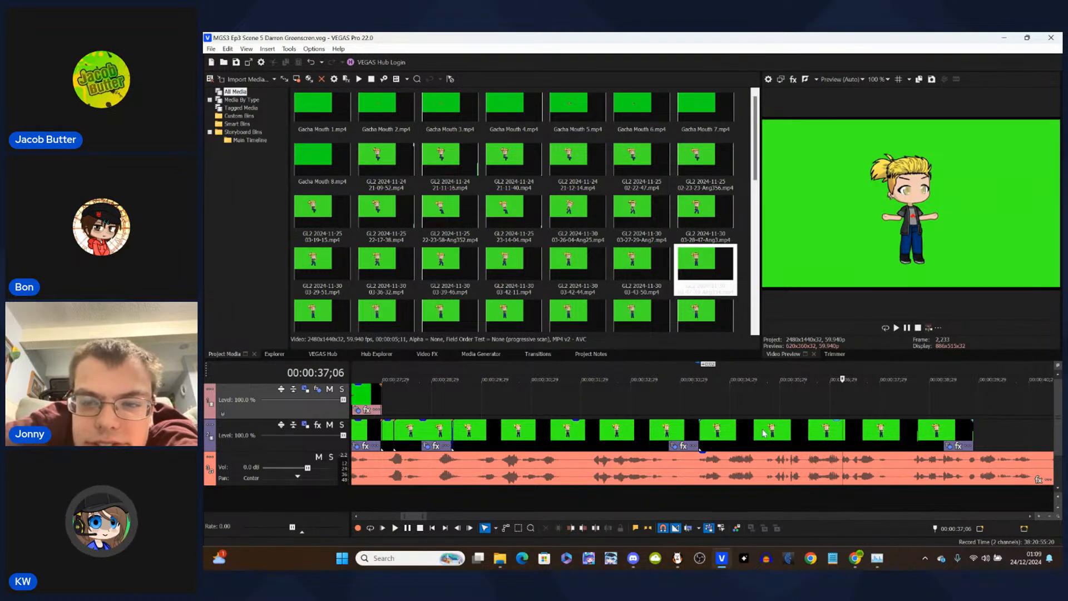
click(764, 433)
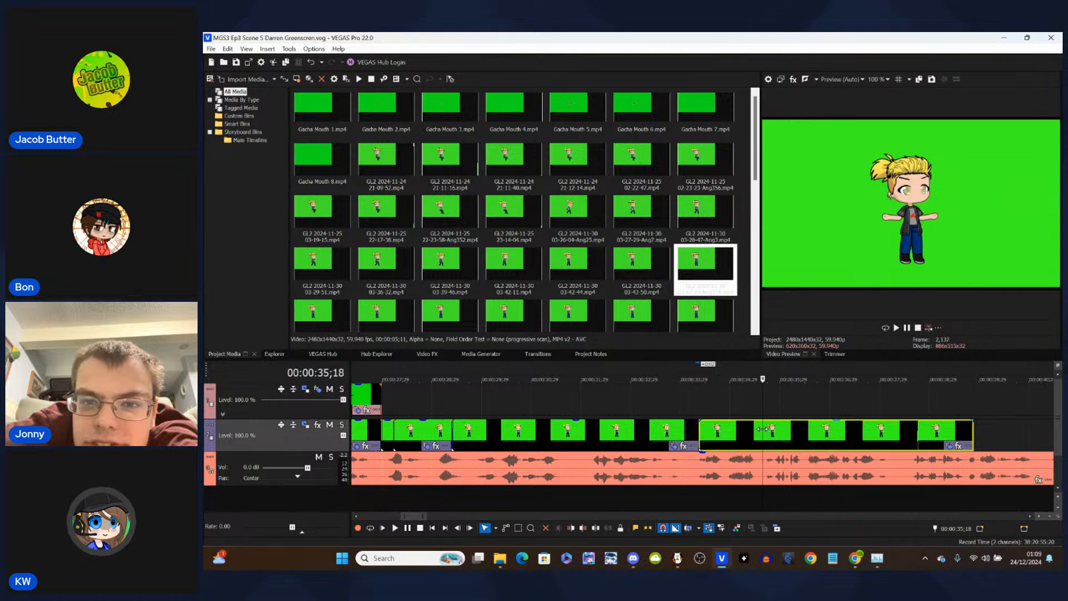
key(Delete)
- Move the spare mouth clip at 00:01:00;27 on Track 1 to start at 00:00:34;10 and check its alignment with the pose change
scroll(888, 430, down, 5)
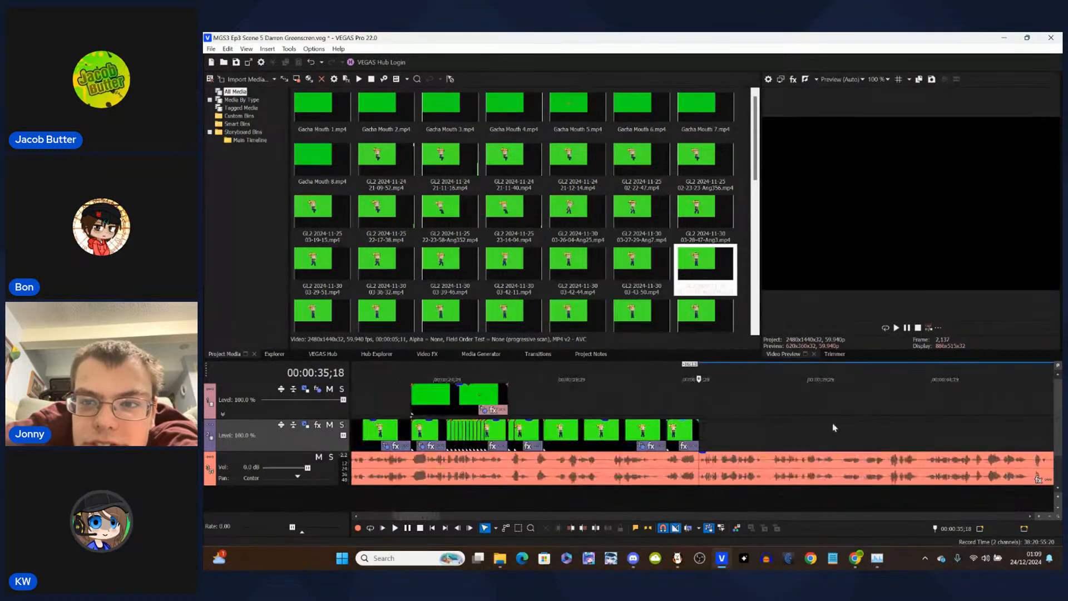
click(863, 430)
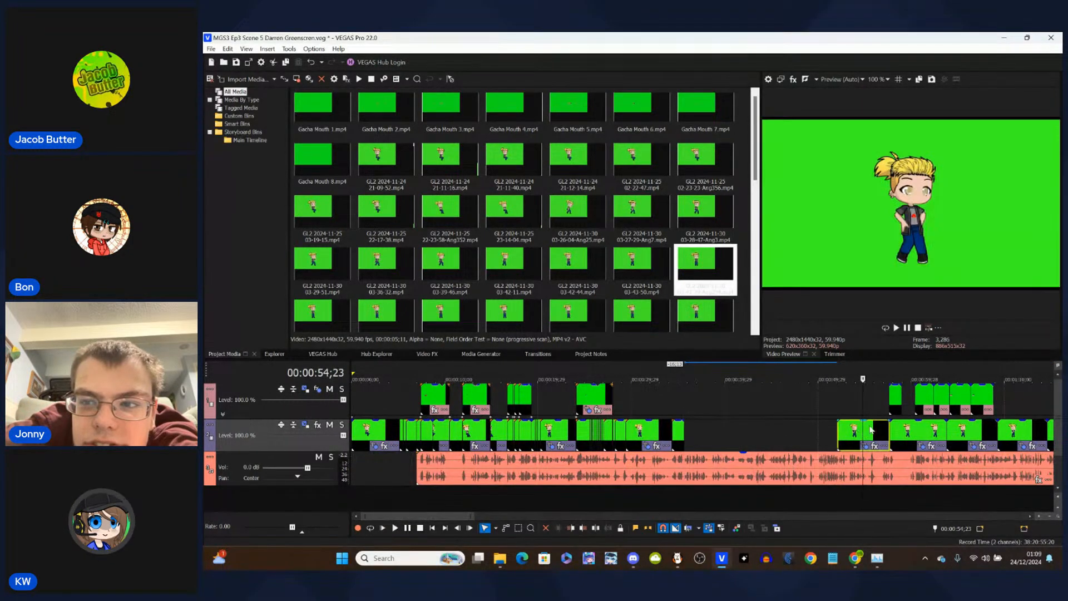
click(890, 402)
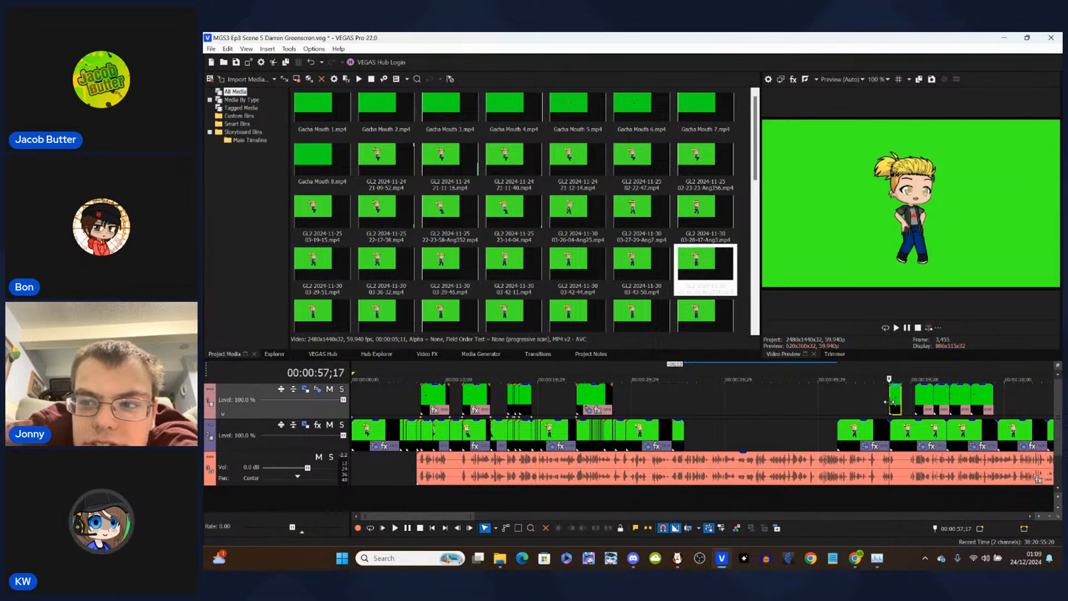
click(921, 397)
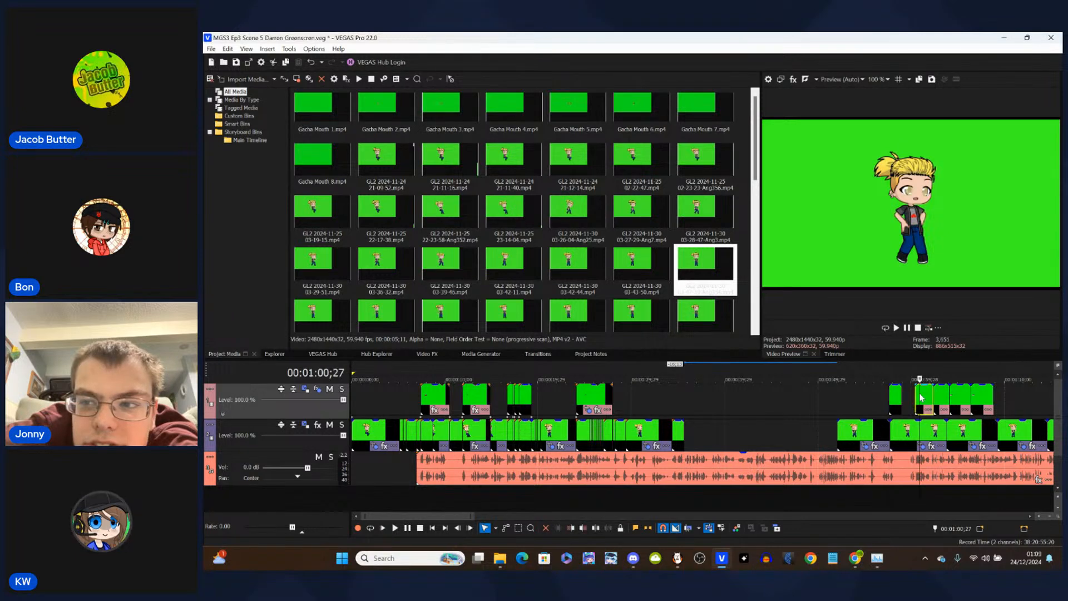
drag(927, 400, 687, 409)
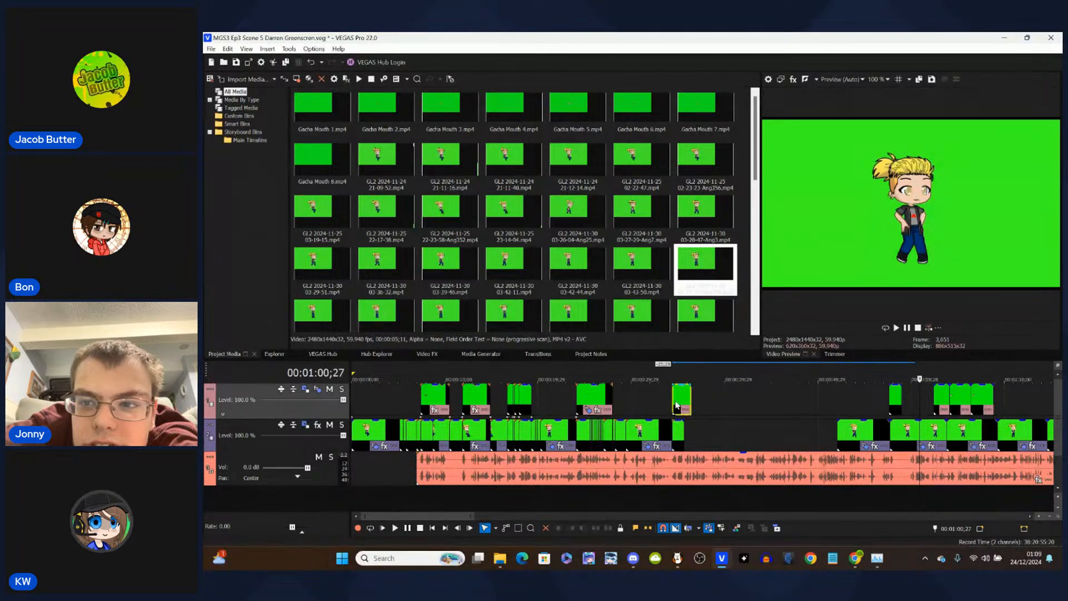
click(672, 400)
scroll(673, 398, up, 5)
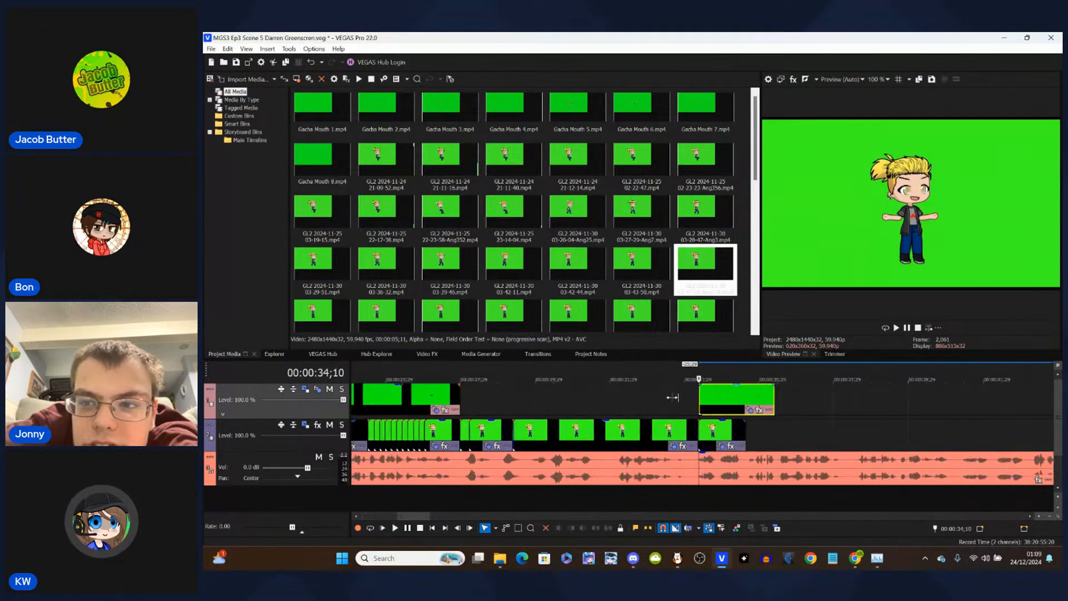
key(Left)
key(Left)
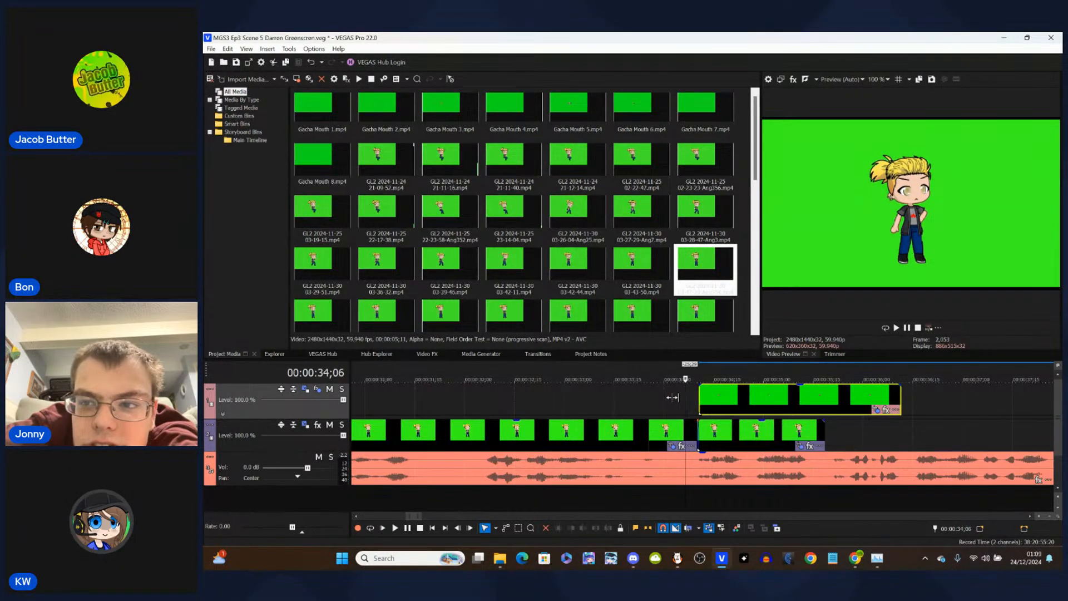
mouse_move(733, 411)
mouse_down()
mouse_move(714, 410)
mouse_move(733, 410)
mouse_up()
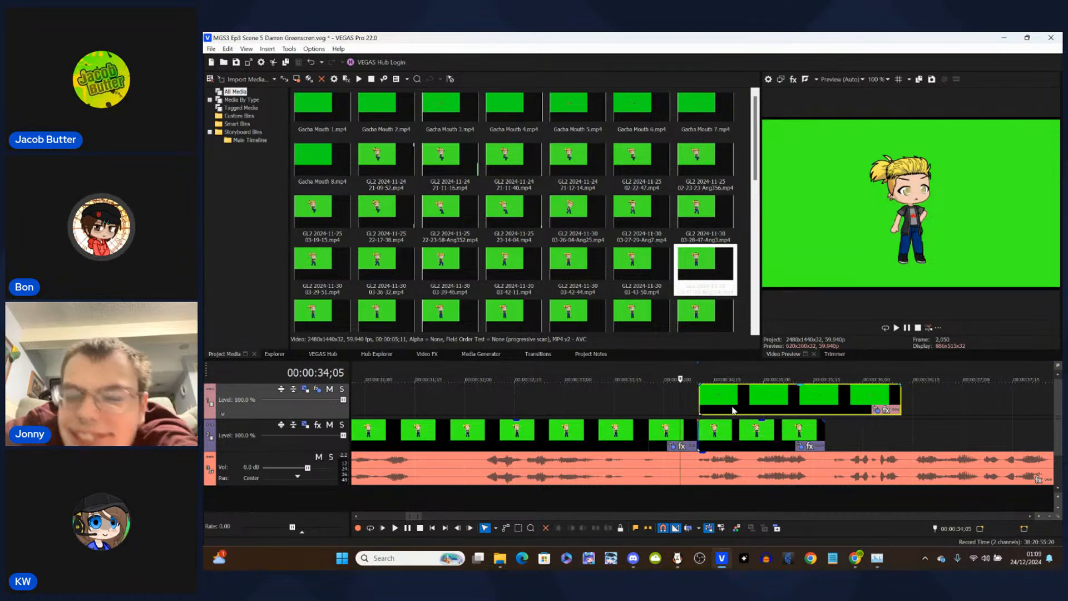
click(702, 401)
scroll(701, 401, up, 8)
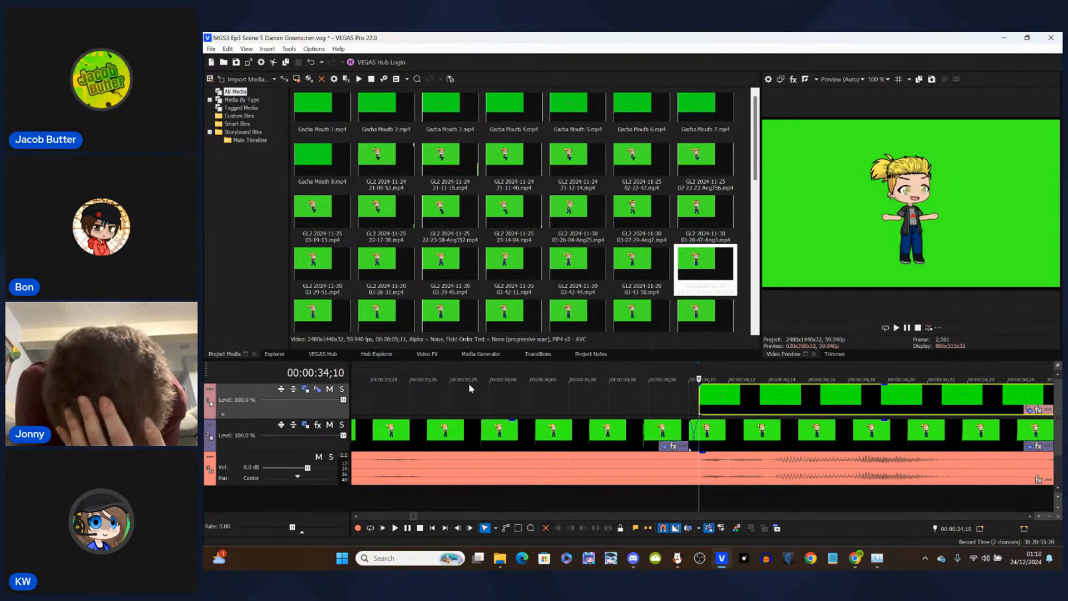
- Locate the source file of the character clip at 00:00:34;11 in the project media list
click(709, 441)
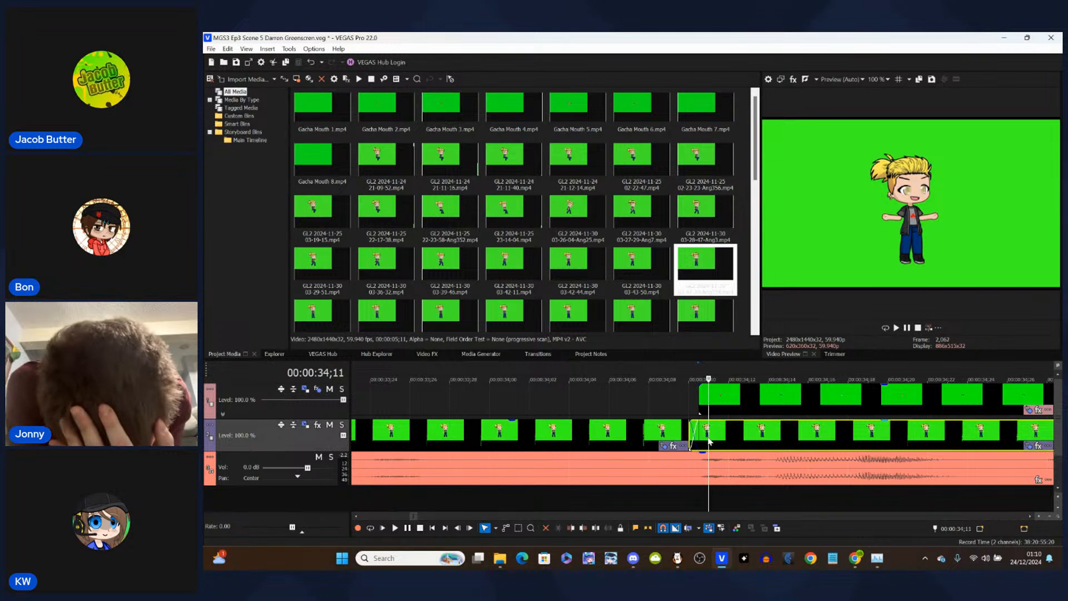
right_click(710, 441)
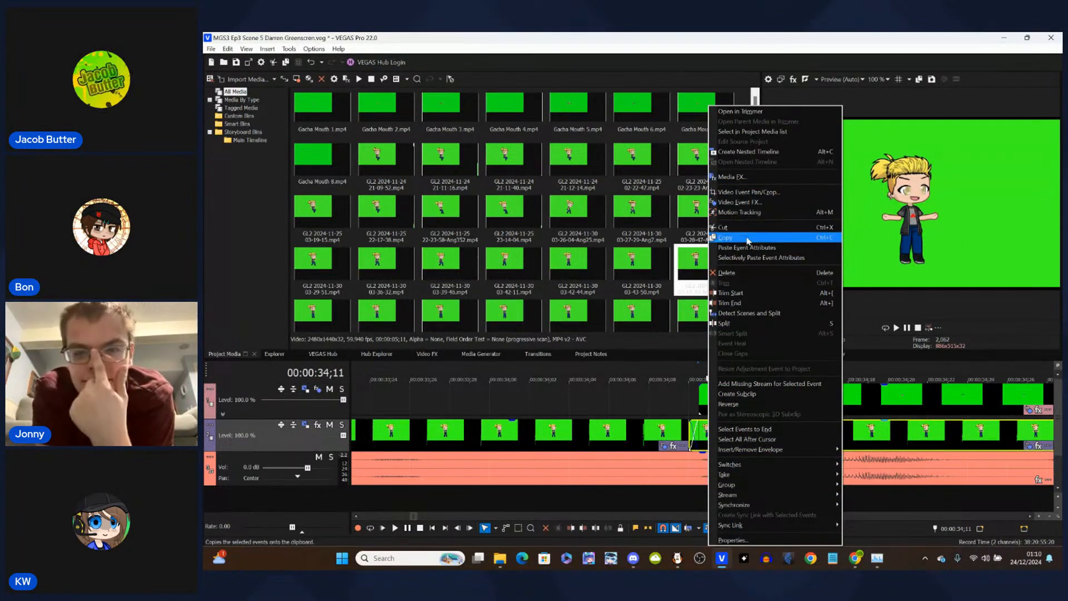
click(737, 132)
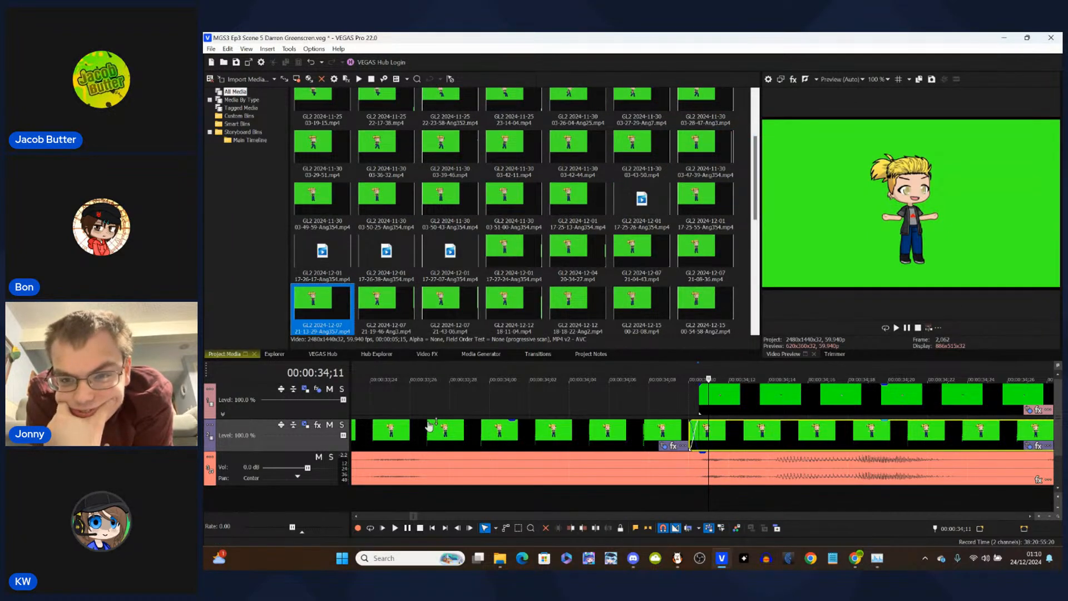
- Move the mouth clip on Track 1 to start at 00:00:34;11 and set the track motion orientation angle to -3.0
drag(718, 410, 727, 409)
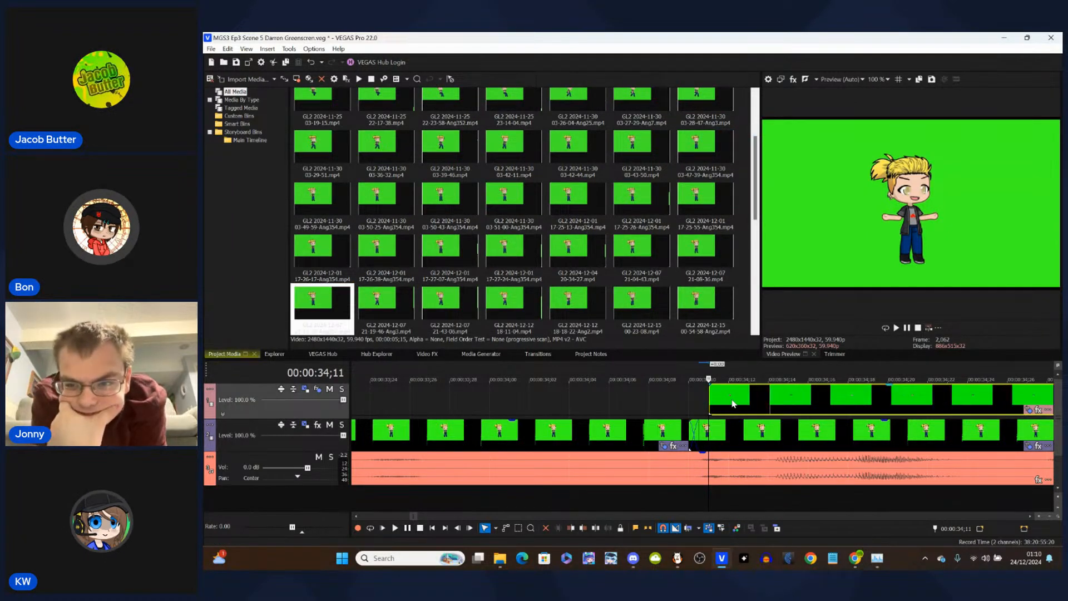
click(306, 390)
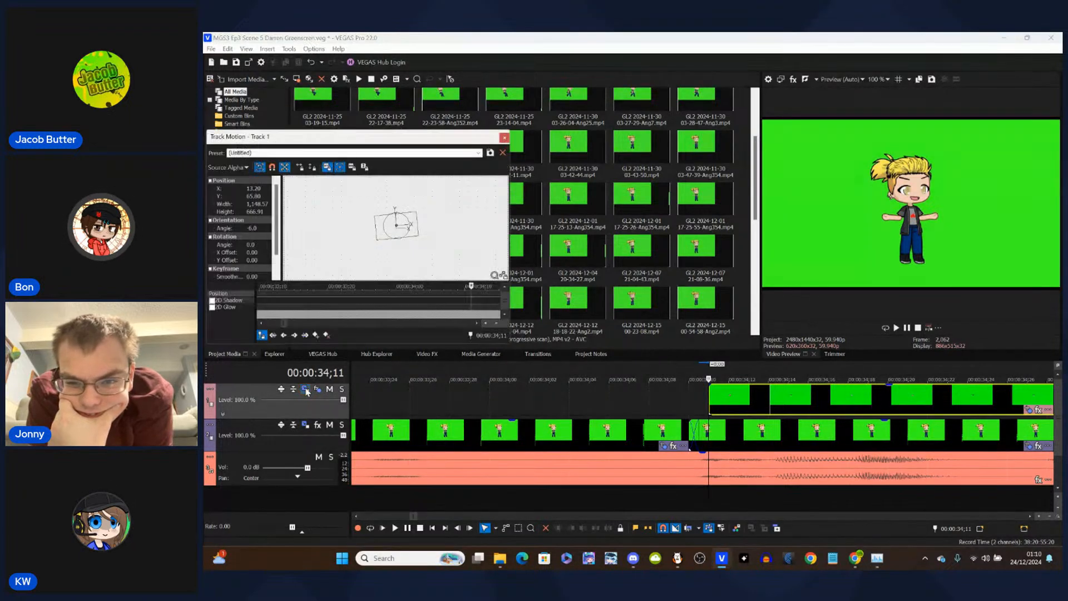
click(256, 228)
text(-3)
key(Return)
click(256, 228)
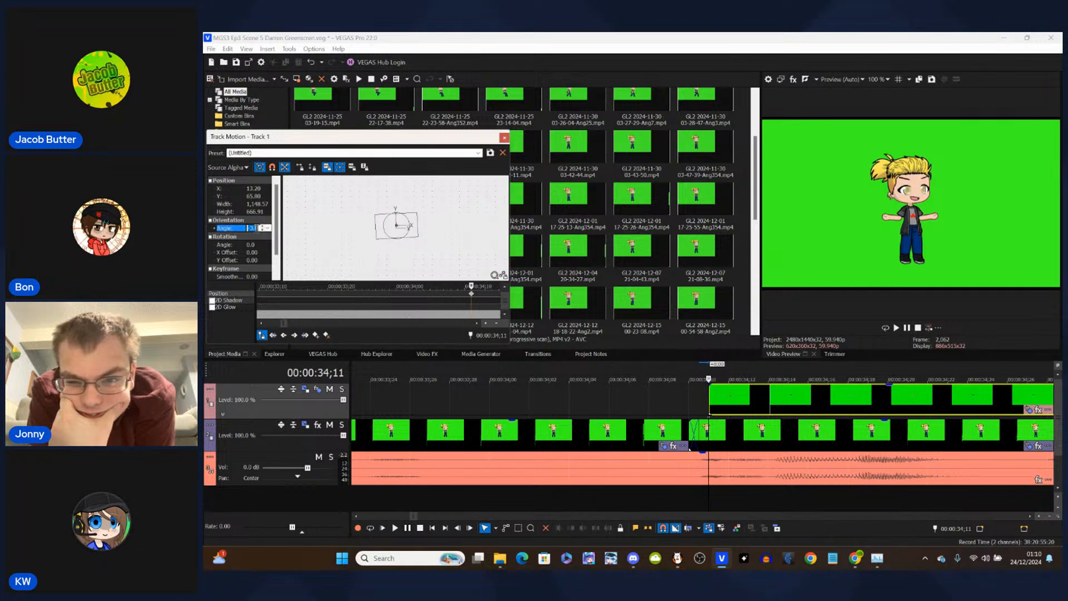
click(504, 137)
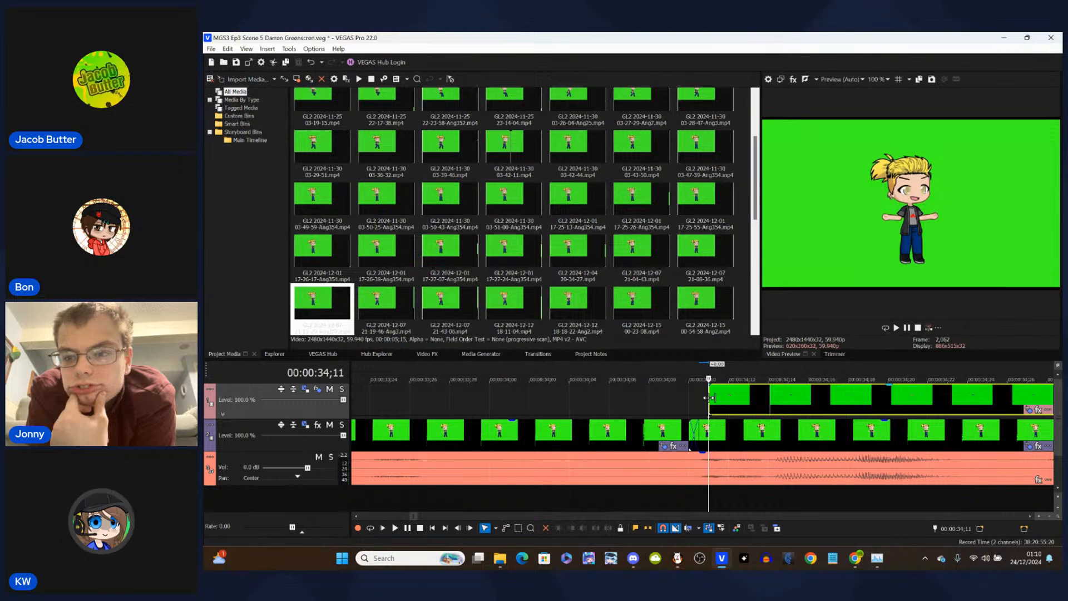
- Magnify the preview to 800% and set the Track 1 motion position to X 18.20 and Y 62.80
click(885, 80)
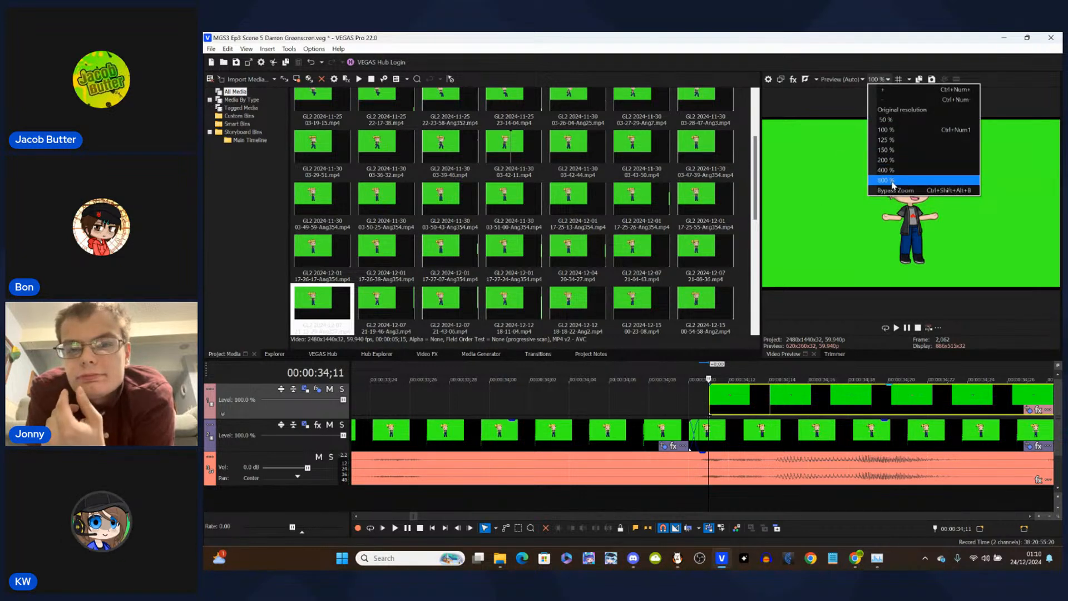
click(932, 179)
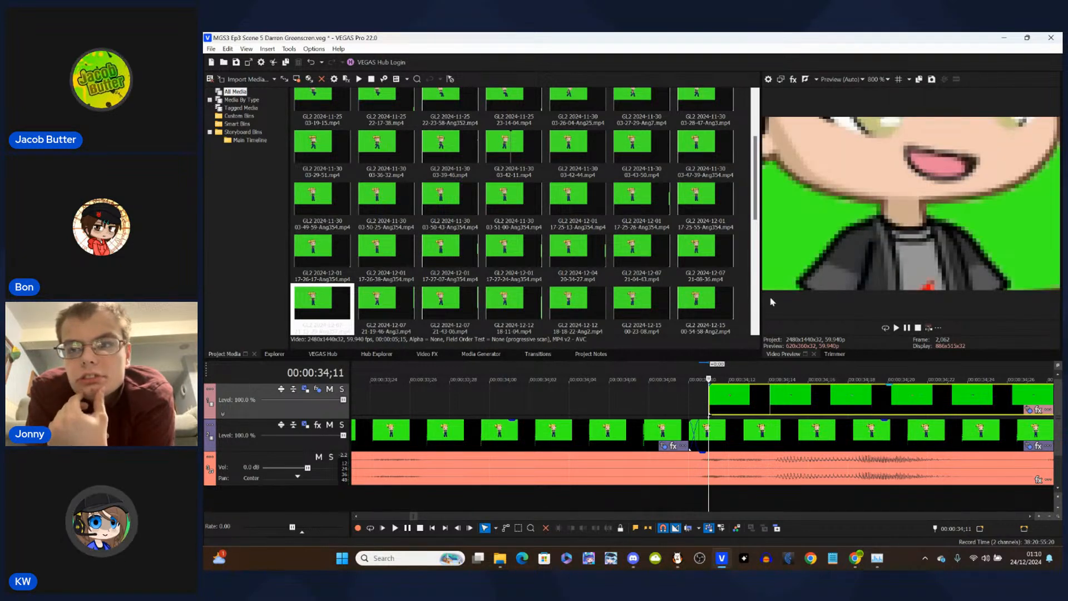
click(305, 389)
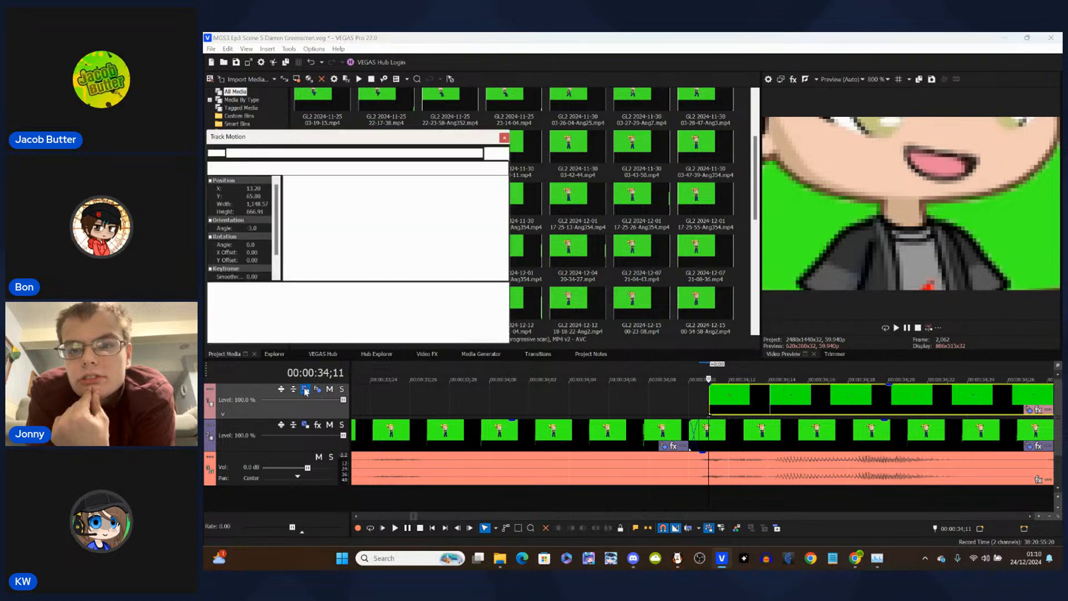
double_click(255, 196)
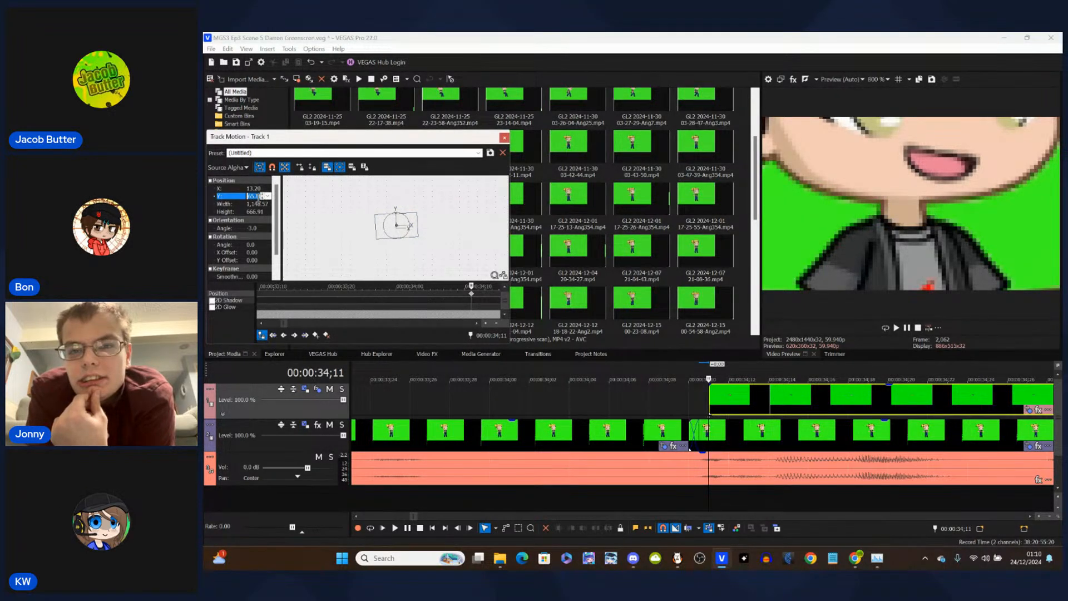
scroll(260, 197, down, 1)
scroll(260, 197, down, 2)
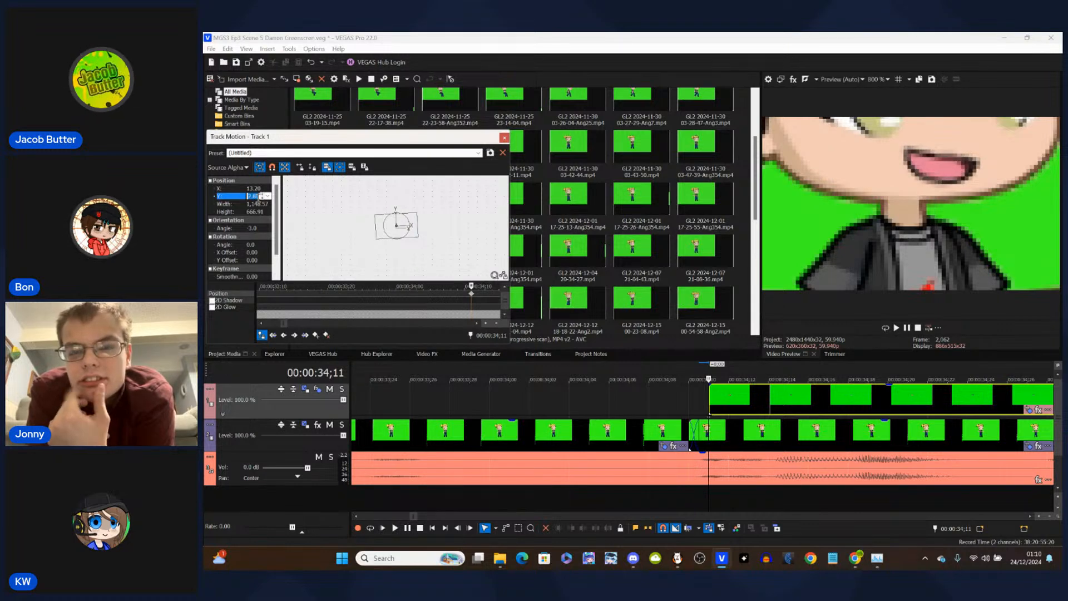
double_click(255, 189)
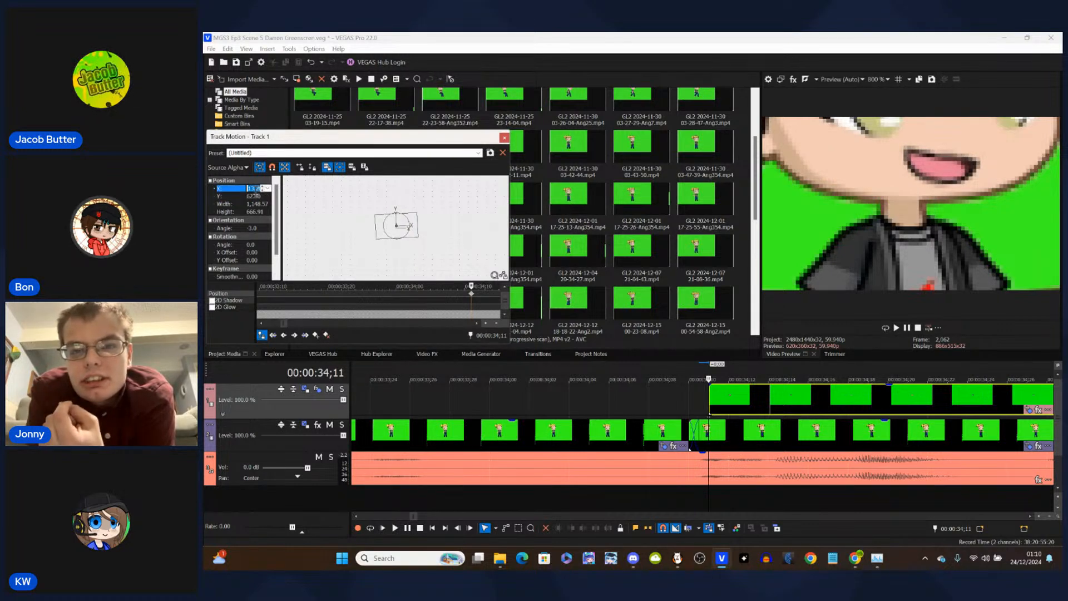
scroll(256, 190, up, 4)
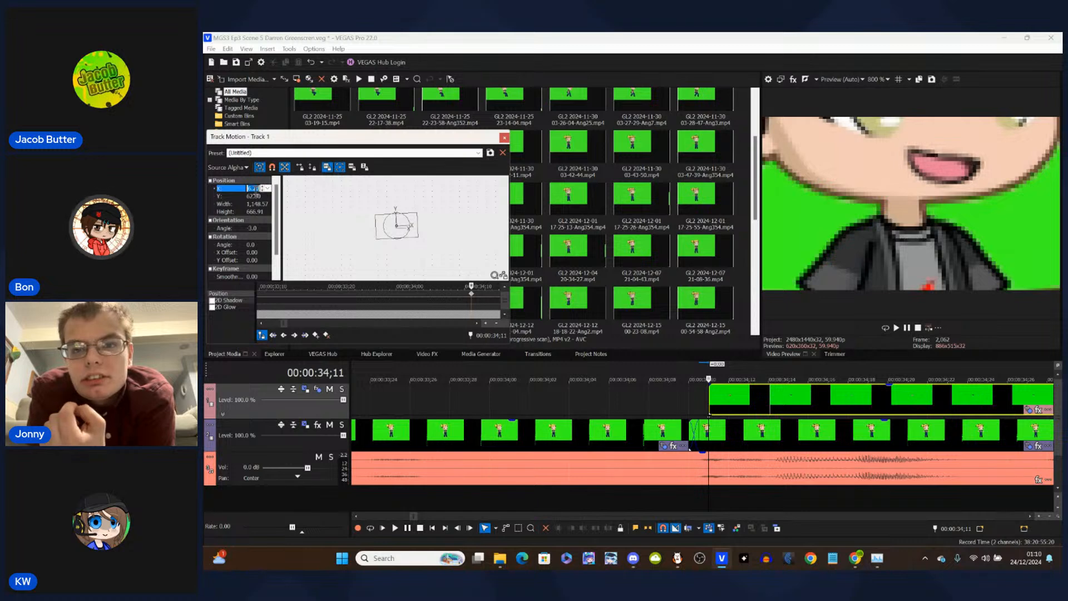
click(257, 190)
text(1)
click(253, 197)
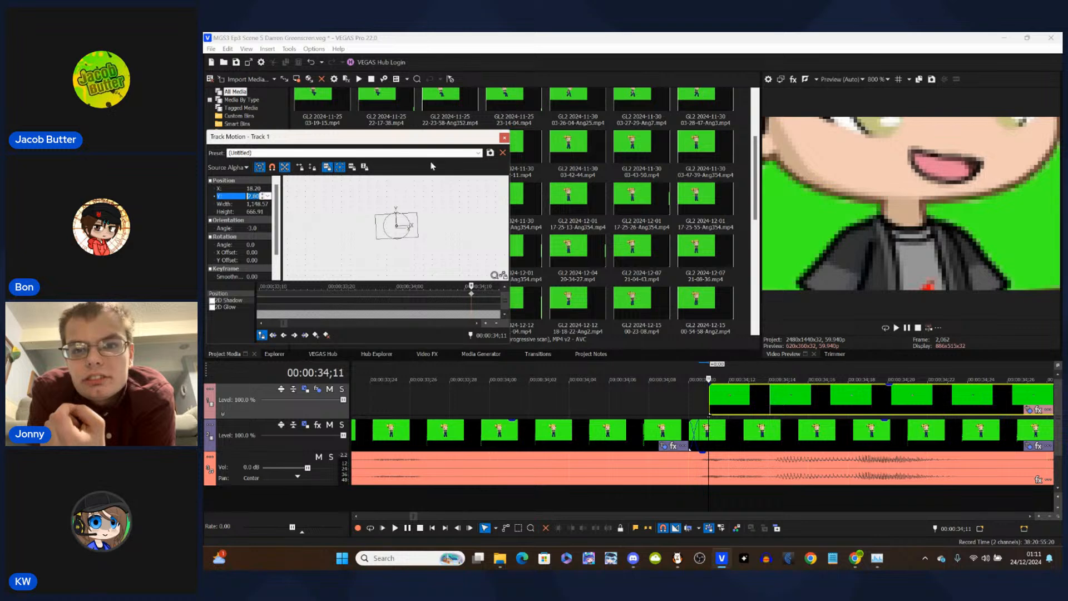
- Return the preview to 100% and set the Track 1 motion position to X 22.20 and Y 64.80
click(878, 79)
click(885, 130)
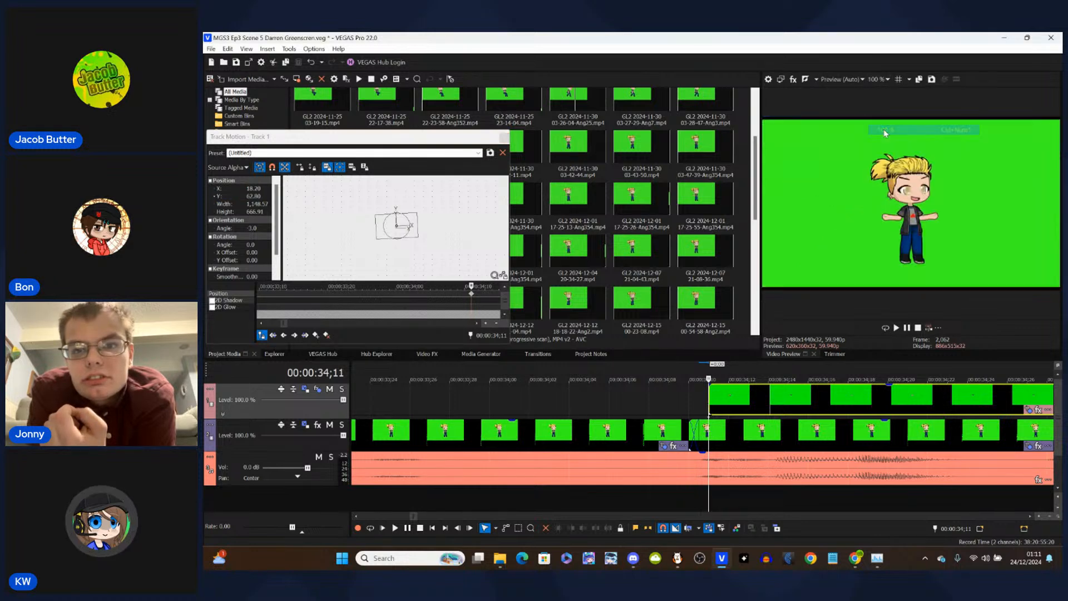
click(255, 190)
text(72)
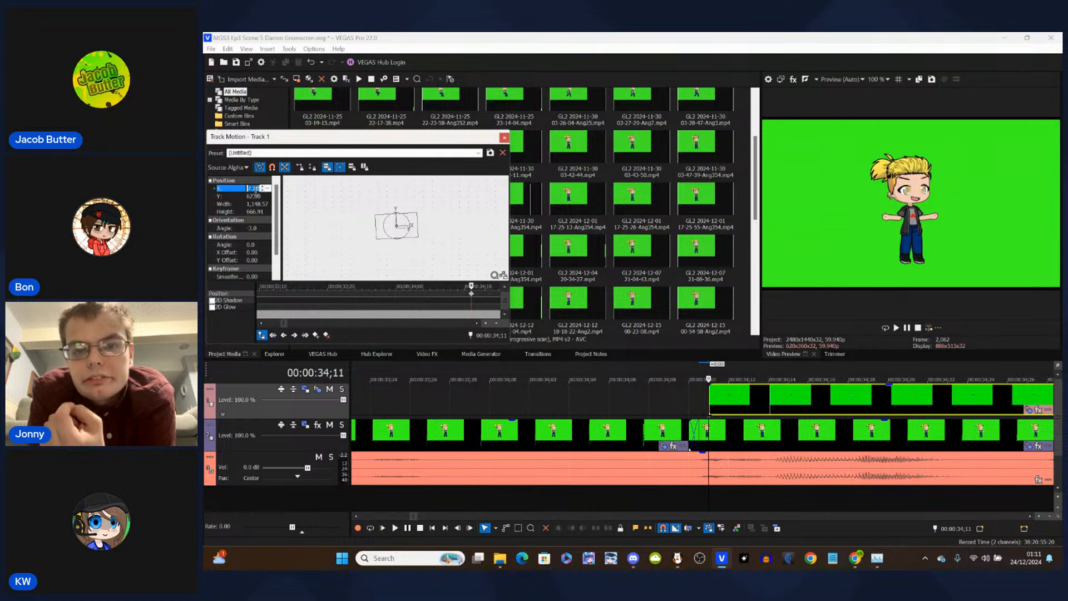
click(253, 196)
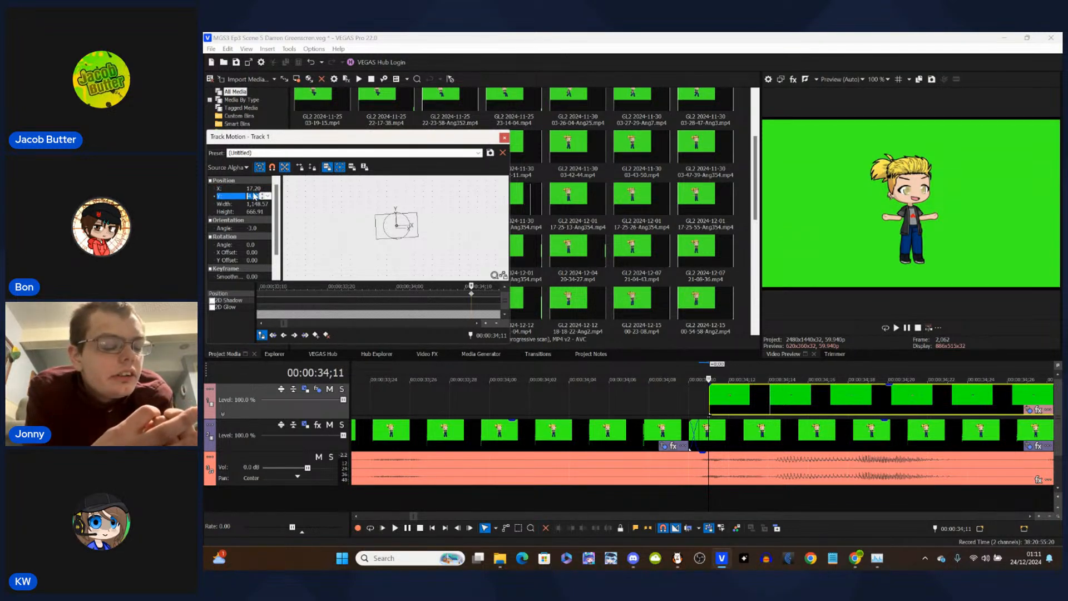
click(255, 189)
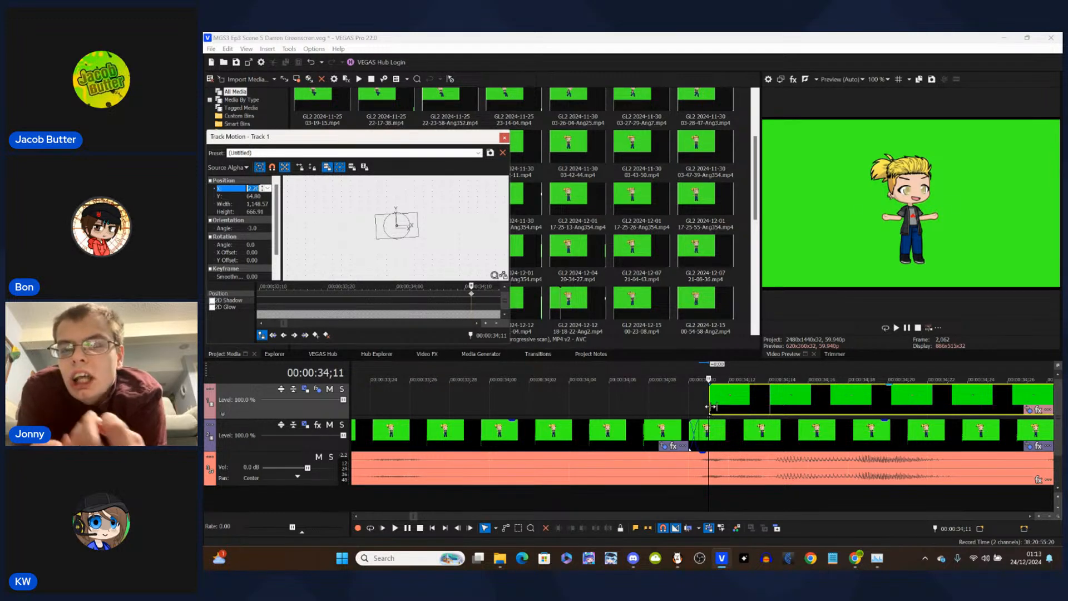
click(505, 138)
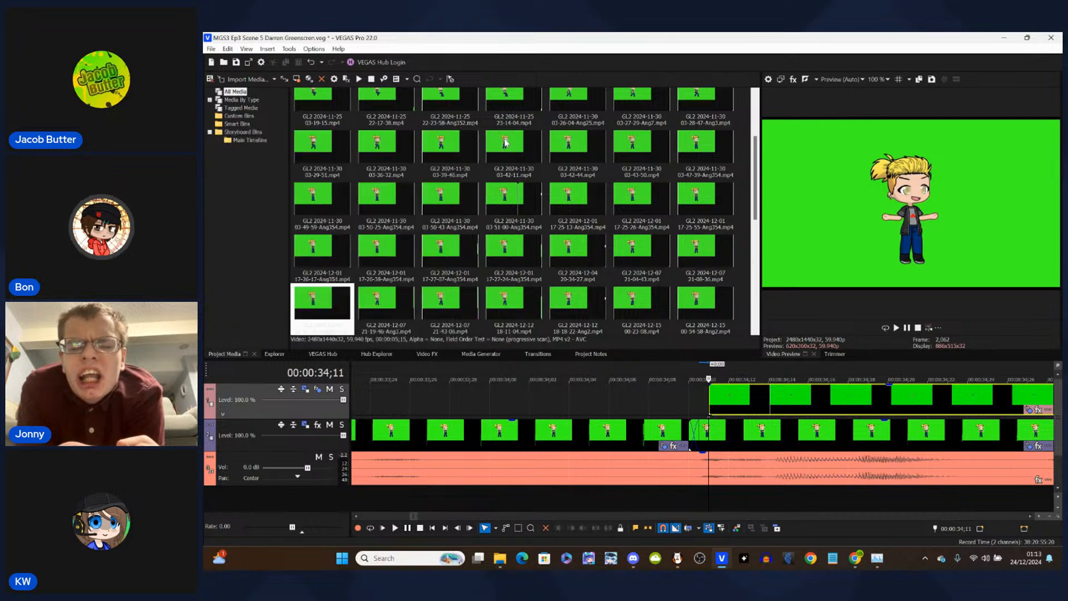
click(708, 438)
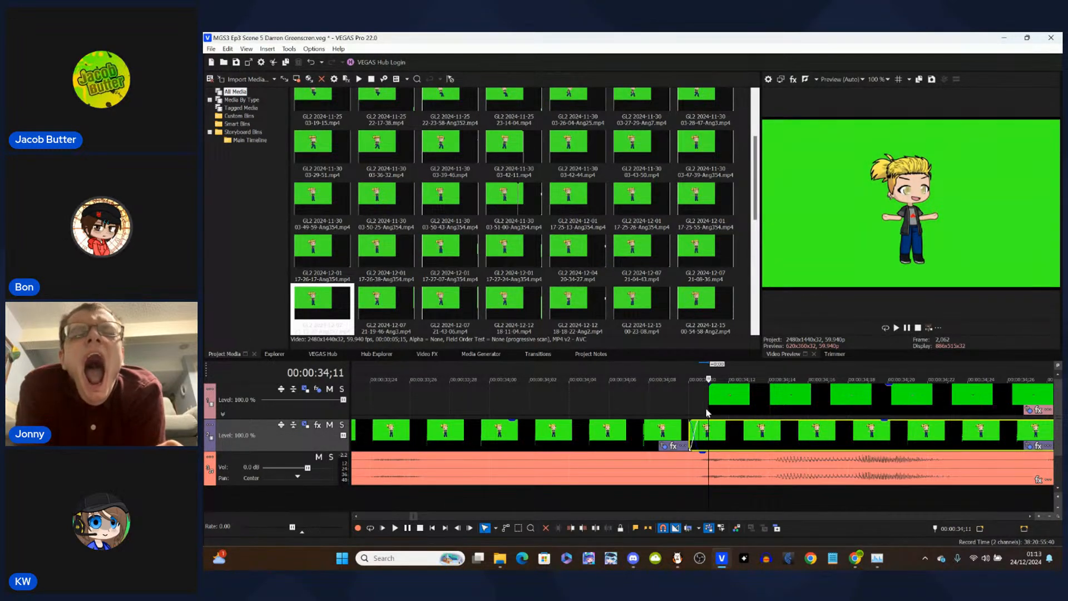
click(297, 393)
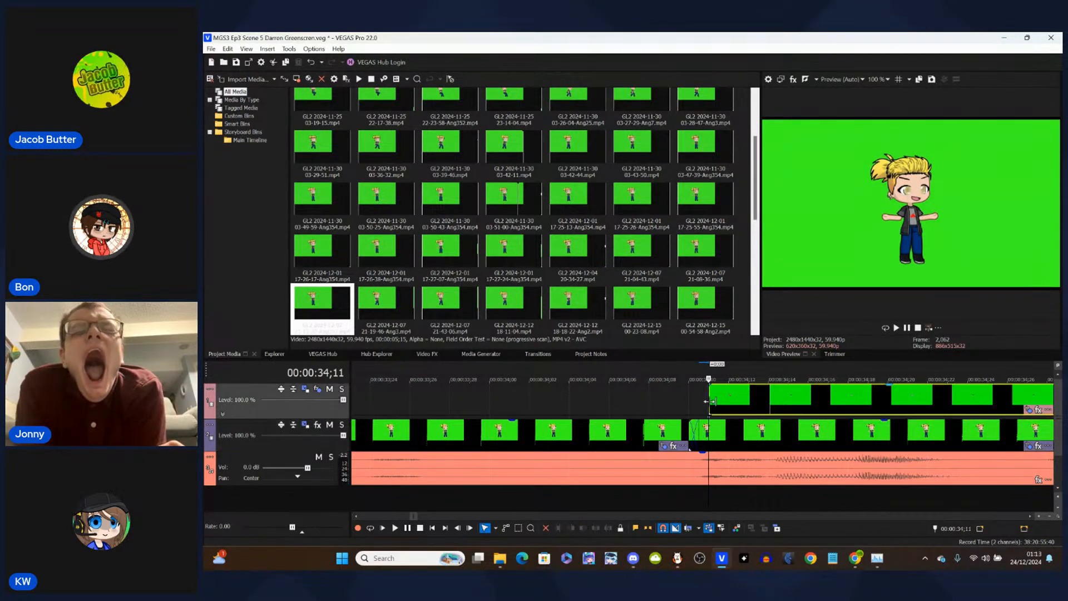
click(305, 390)
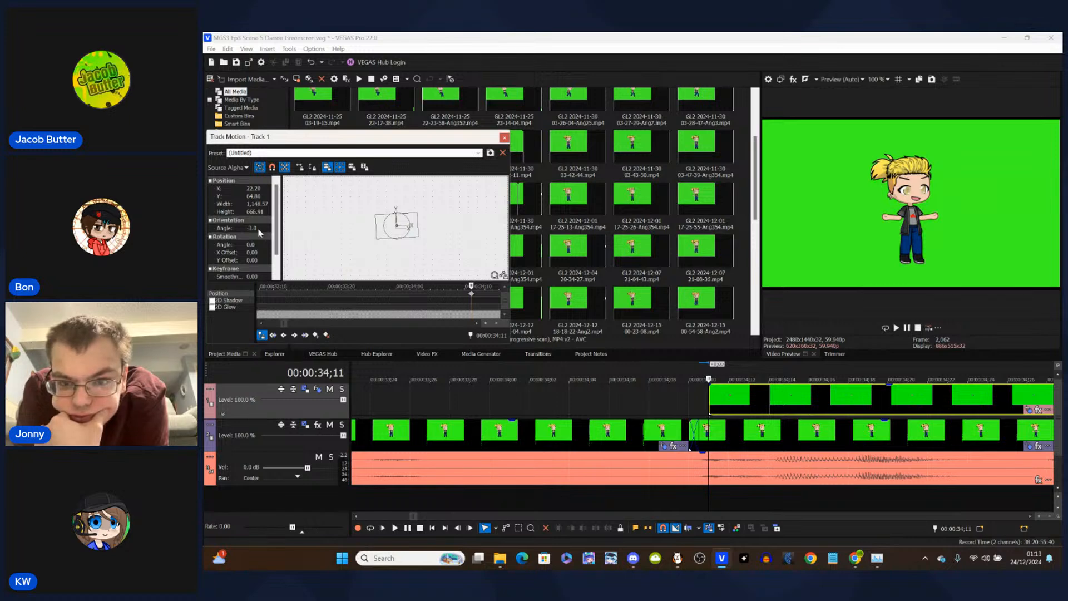
click(504, 137)
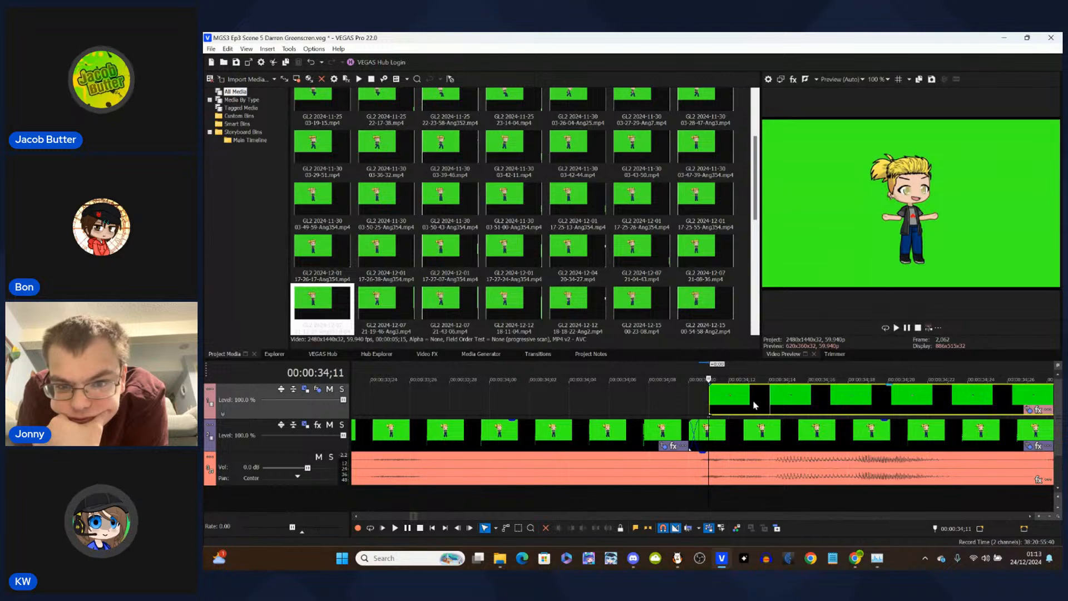
- Magnify the preview to 400% and set the Track 1 motion position to X 24.20 and Y 63.80
click(885, 81)
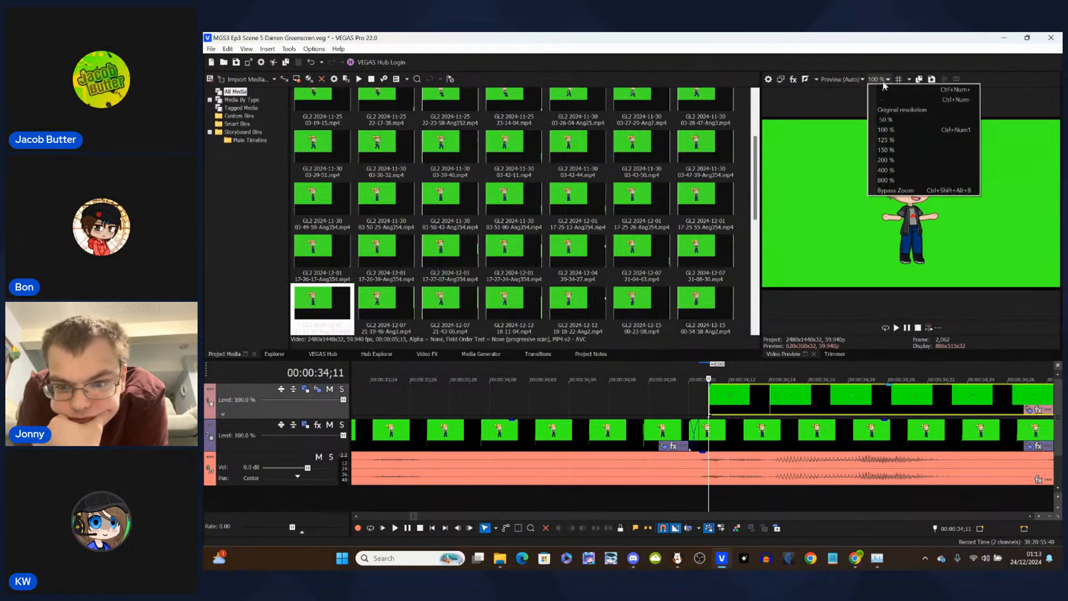
click(886, 172)
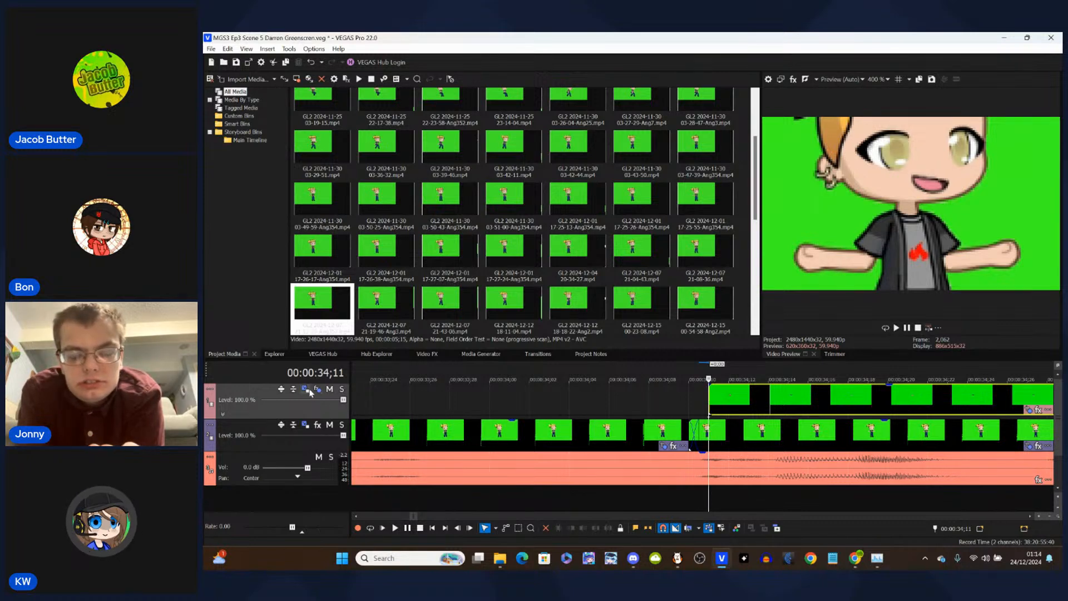
click(281, 389)
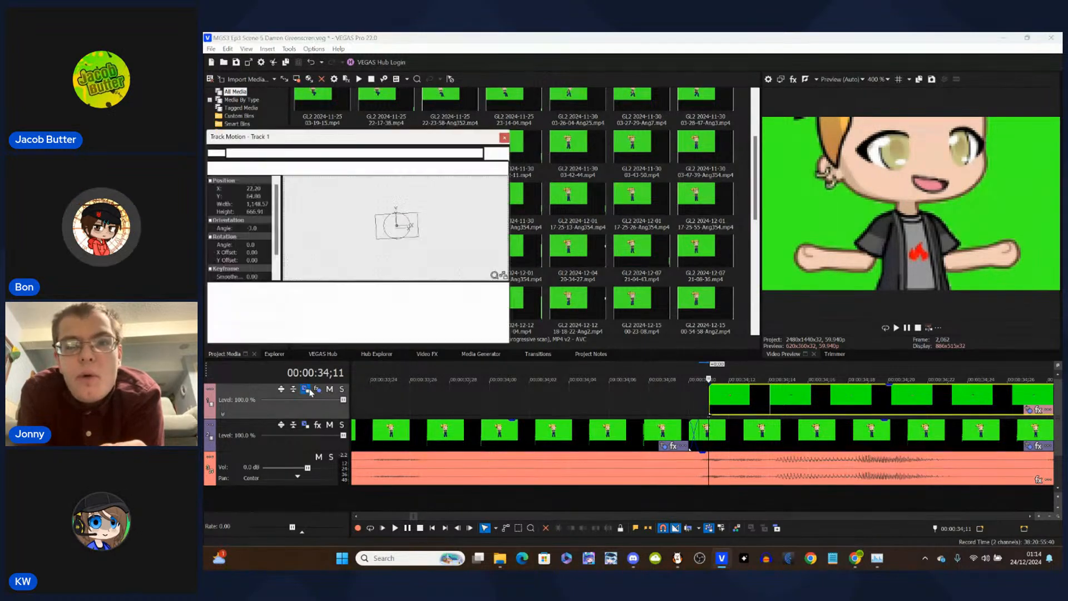
click(254, 197)
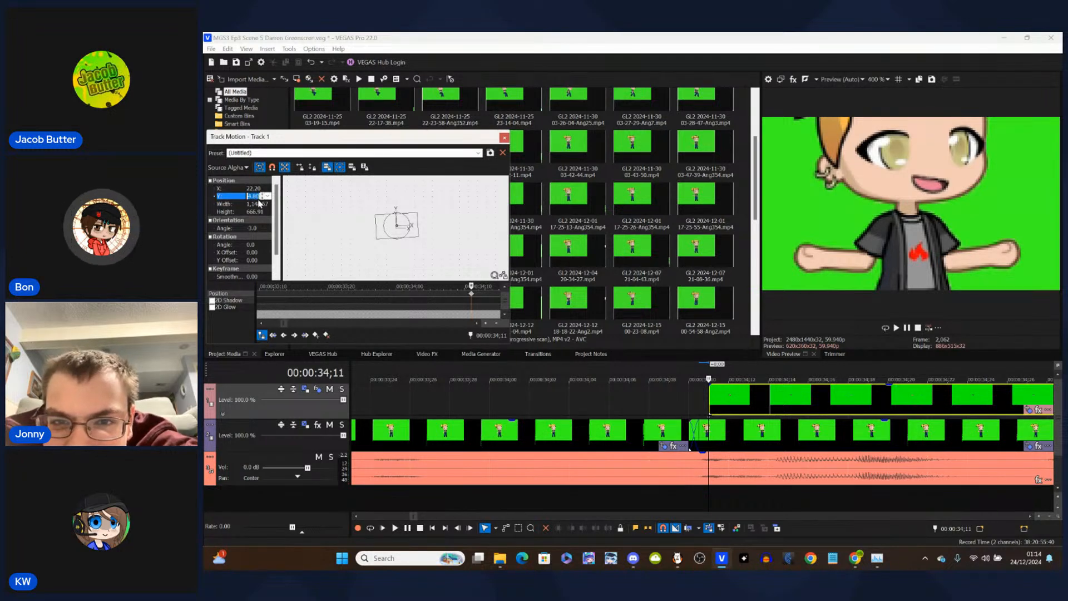
click(253, 188)
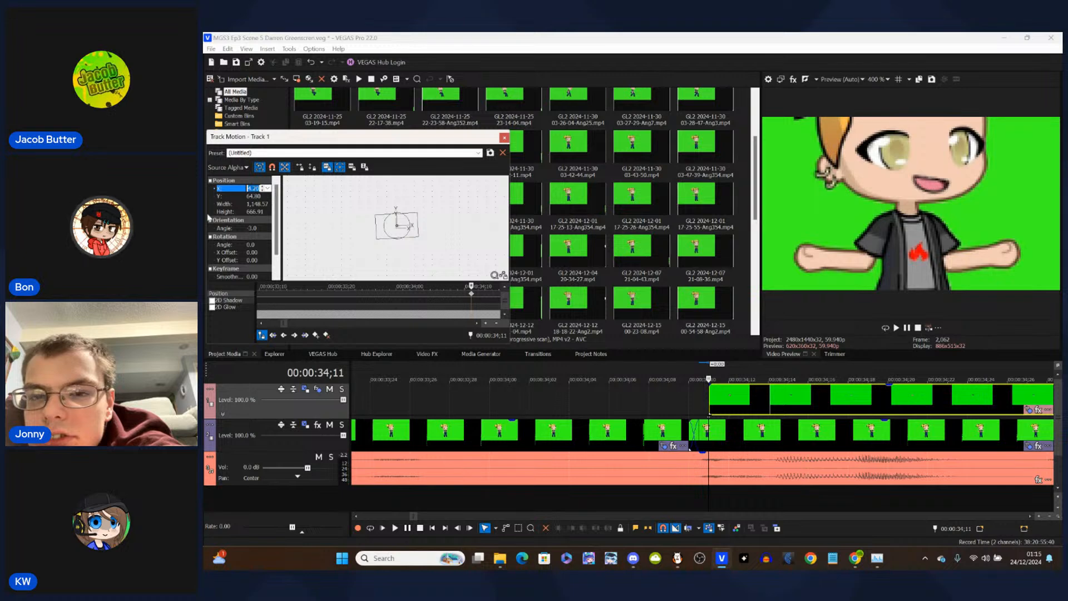
click(250, 198)
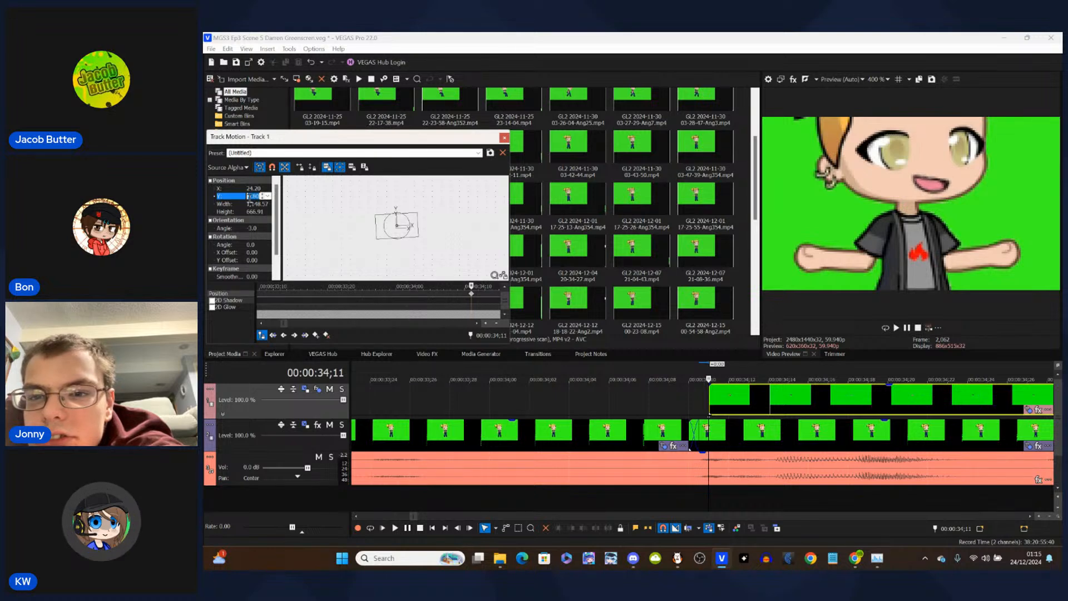
key(shift+Tab)
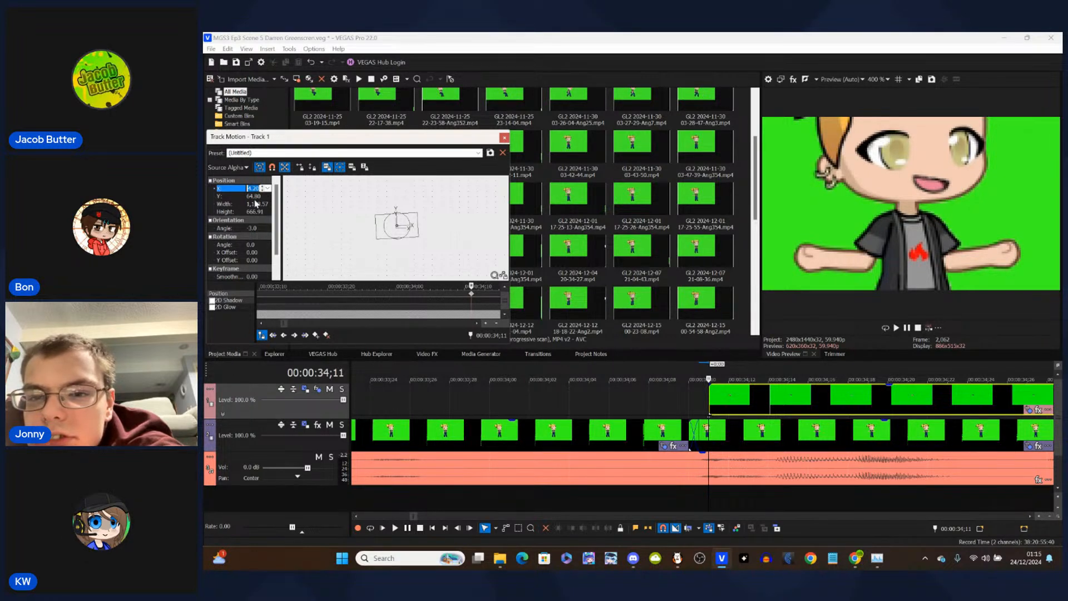
key(Tab)
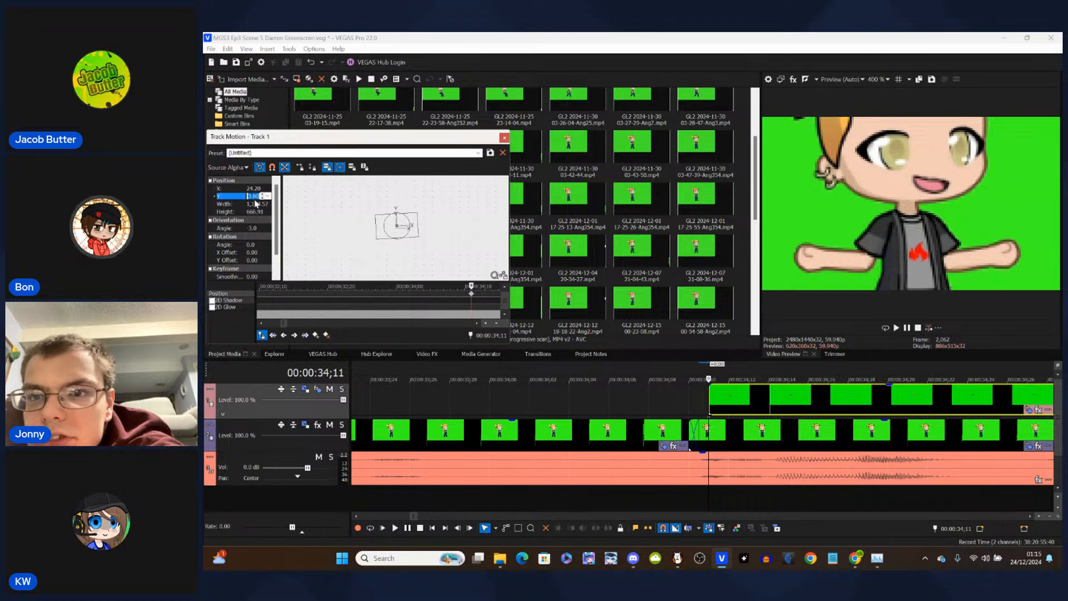
click(504, 137)
- Move the mouth clip back to start at the character cut at 00:00:34;10, play it back and step through the frames around 00:00:35;15
drag(732, 408, 695, 385)
key(space)
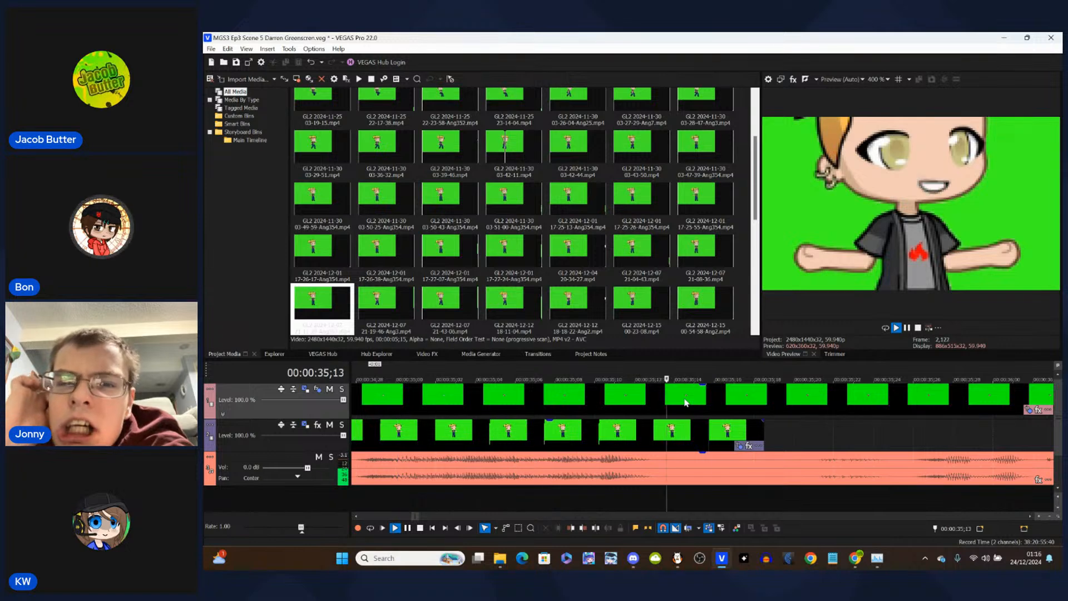
key(Left)
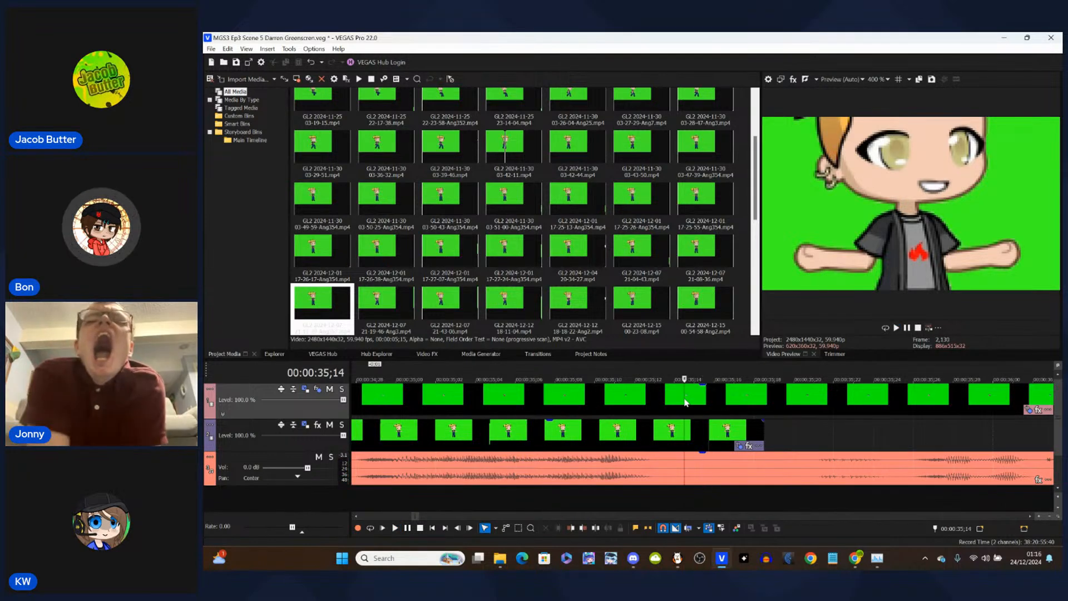
key(Left)
key(Left)
key(Left)
key(Left)
key(Left)
key(Left)
key(Left)
key(Left)
key(Right)
key(Right)
key(Right)
key(Right)
key(Right)
key(Right)
key(Right)
key(Right)
key(Right)
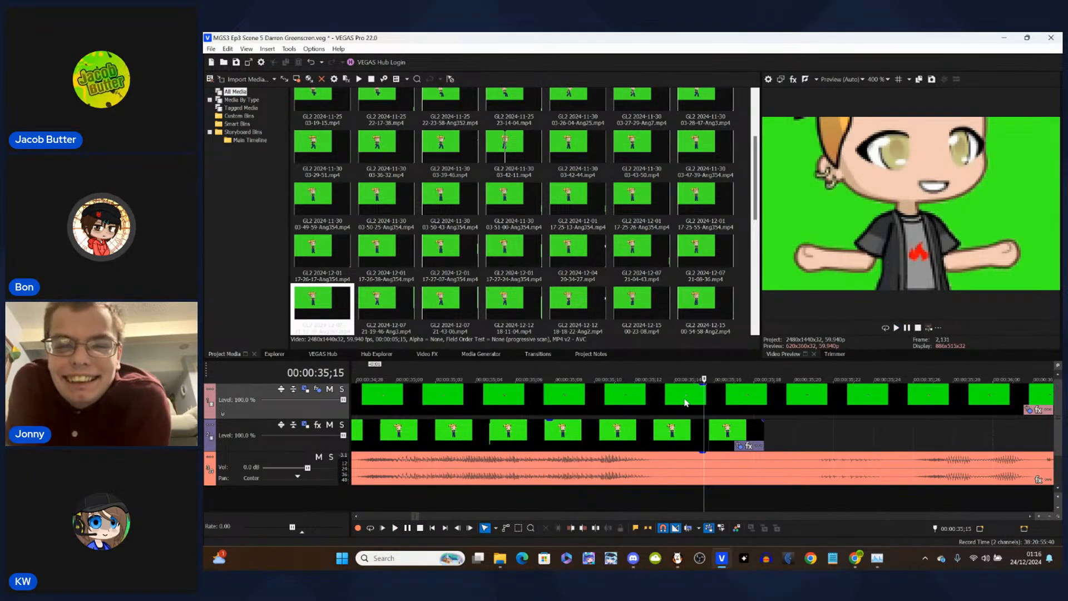
- Set the Track 1 motion position to X 18.20 and Y 67.80
scroll(685, 402, down, 4)
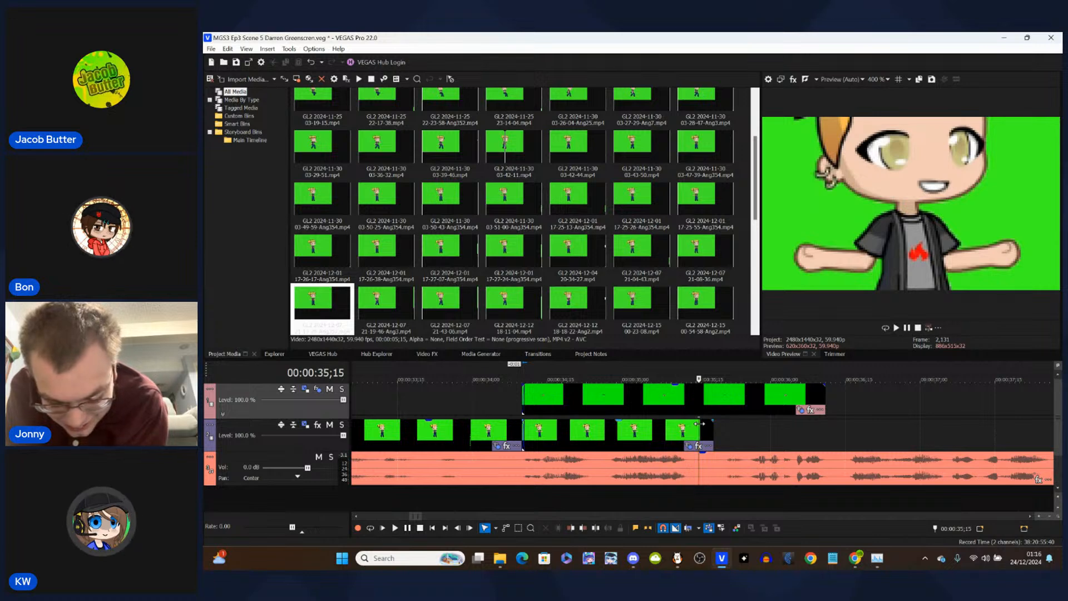
click(306, 390)
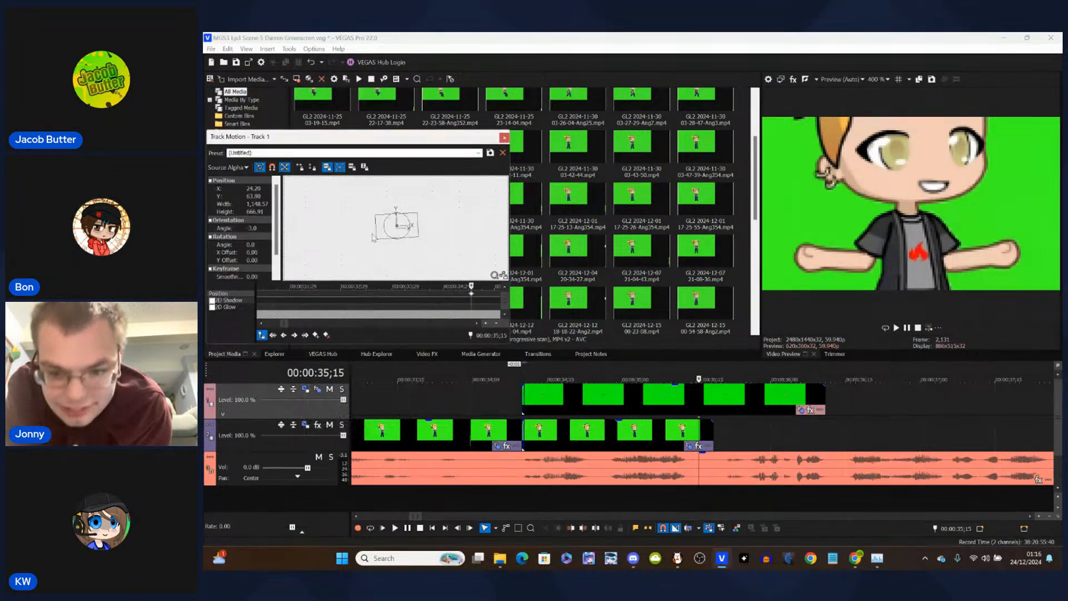
double_click(253, 197)
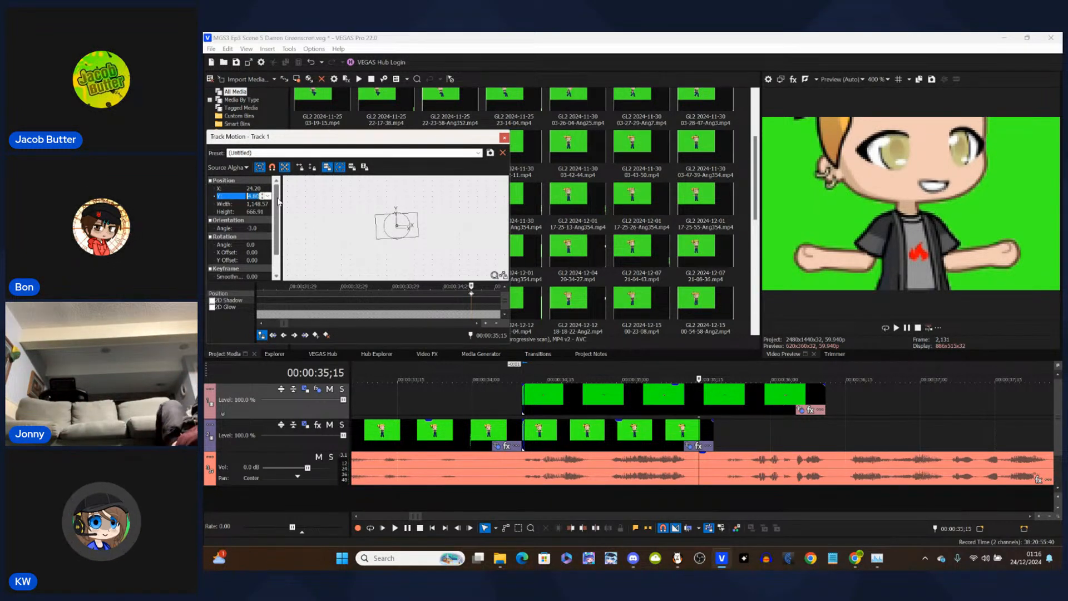
click(260, 189)
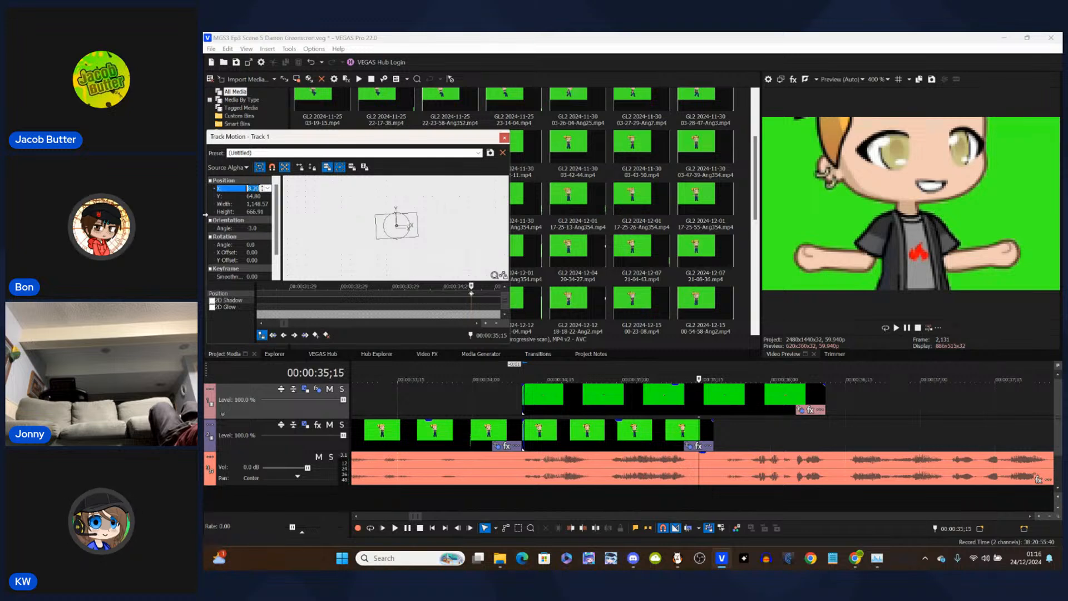
click(253, 197)
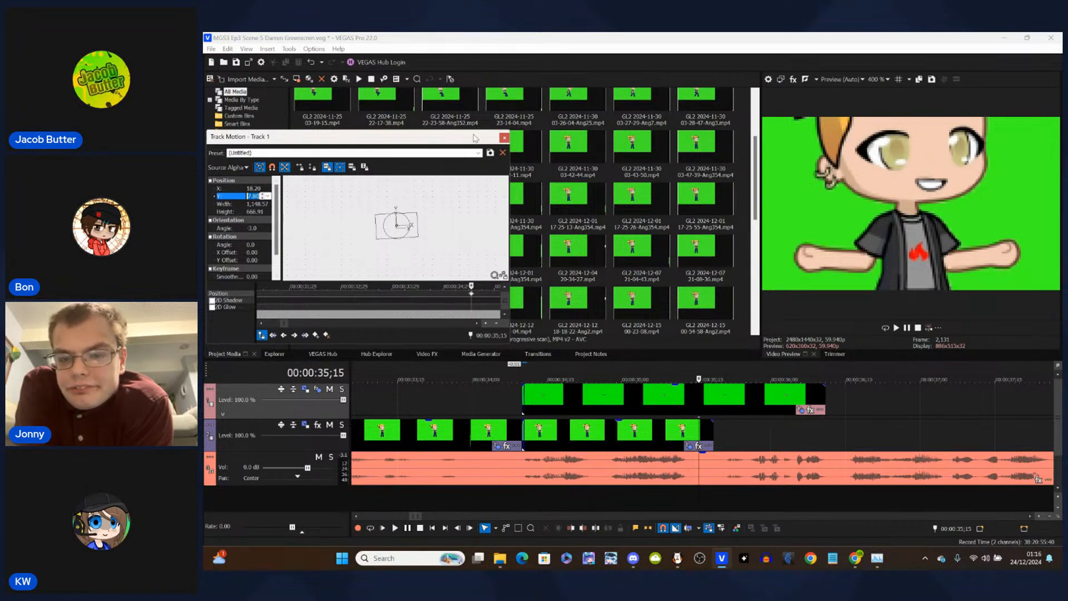
click(505, 139)
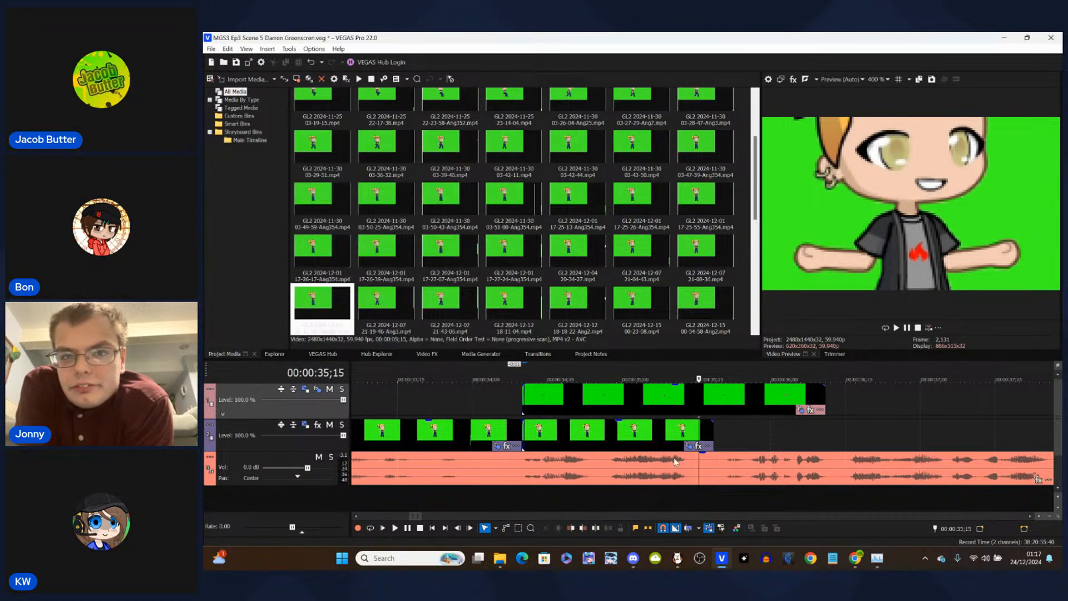
- Try an oval mask around the face in the last character clip's Event Pan/Crop and delete the mask keyframe
click(689, 447)
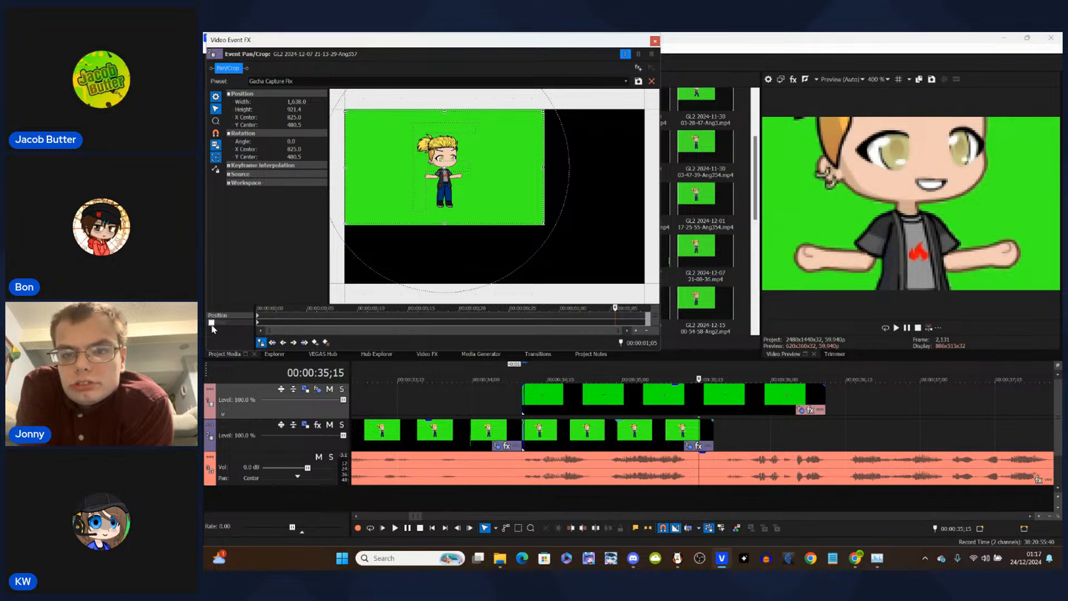
click(212, 324)
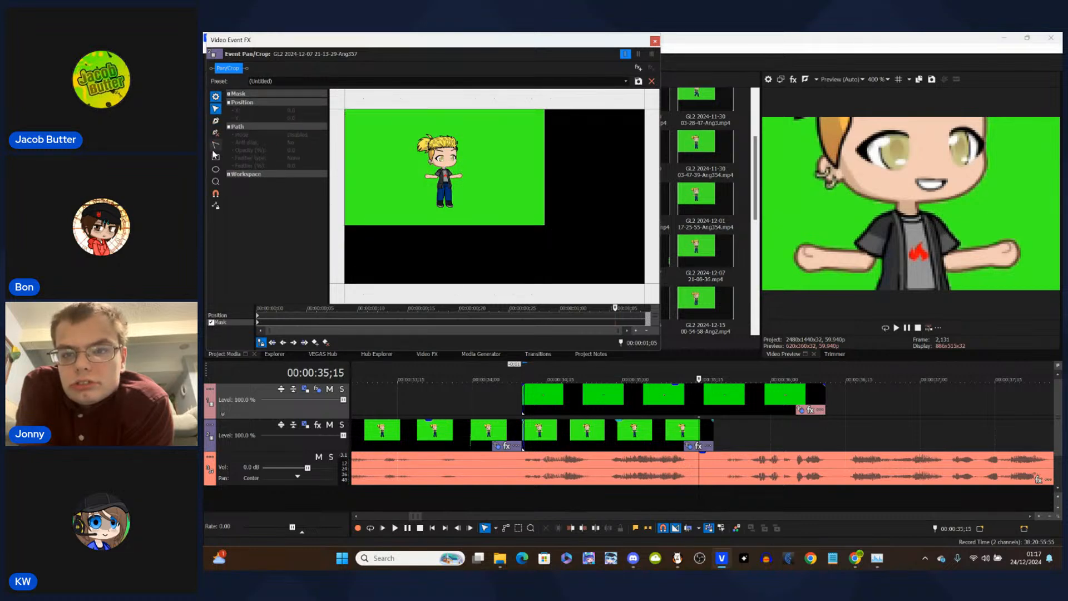
click(221, 170)
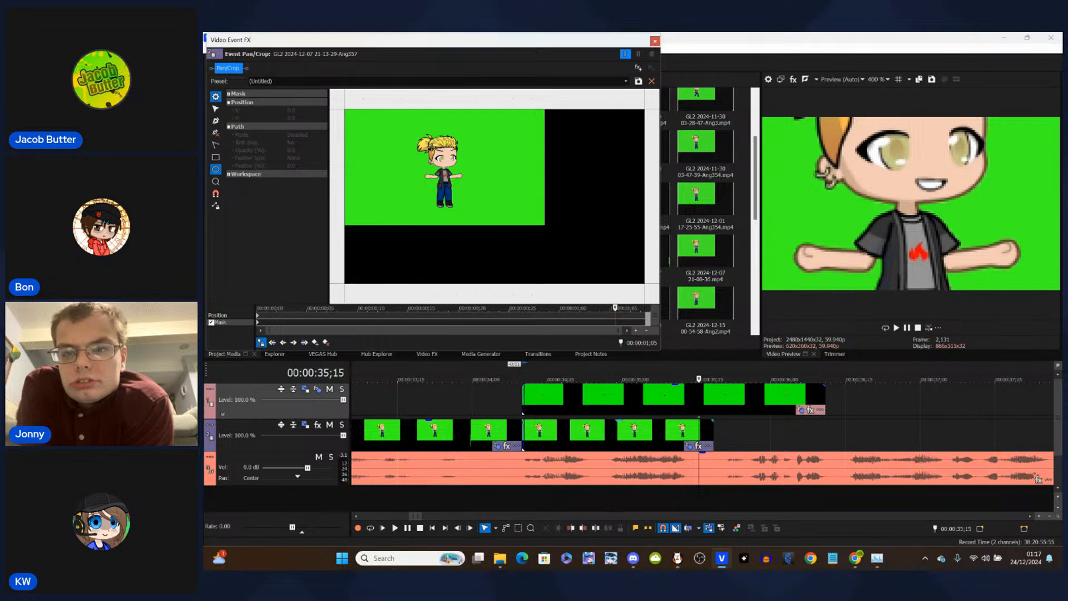
drag(431, 147, 459, 166)
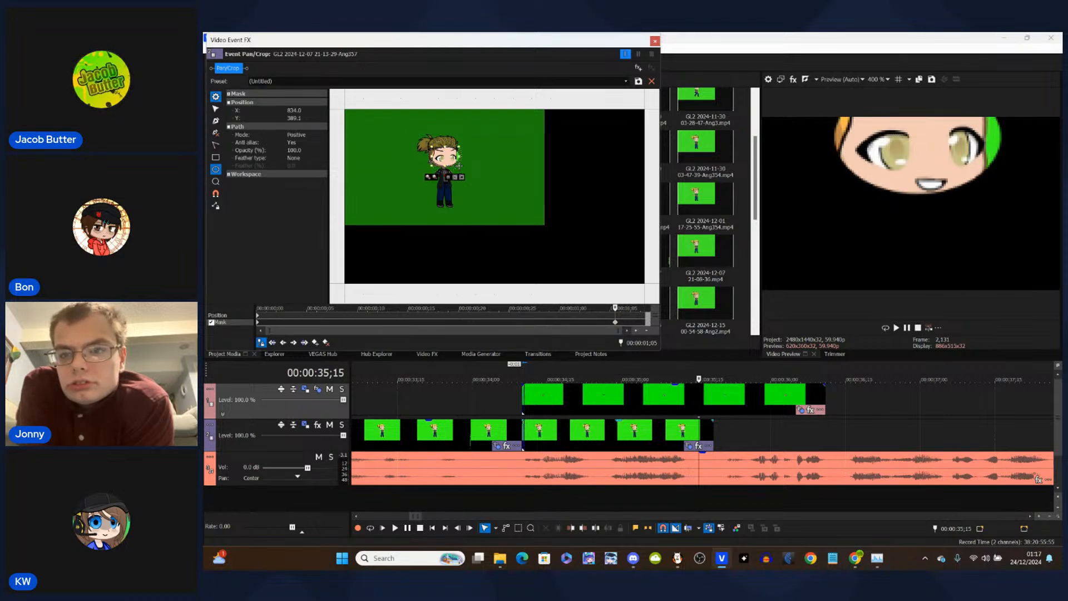
drag(459, 147, 450, 154)
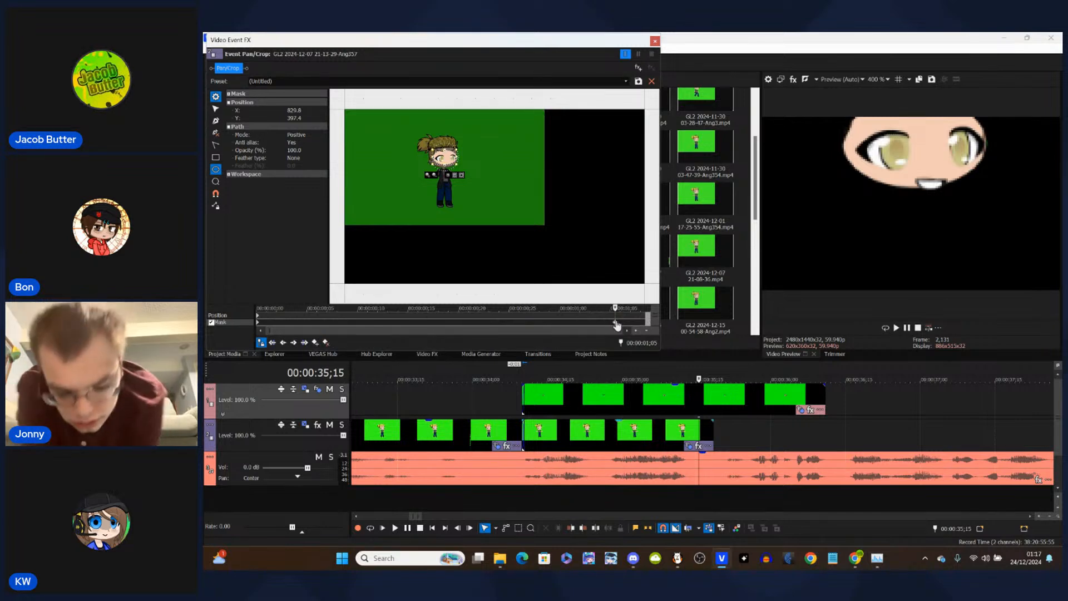
click(326, 343)
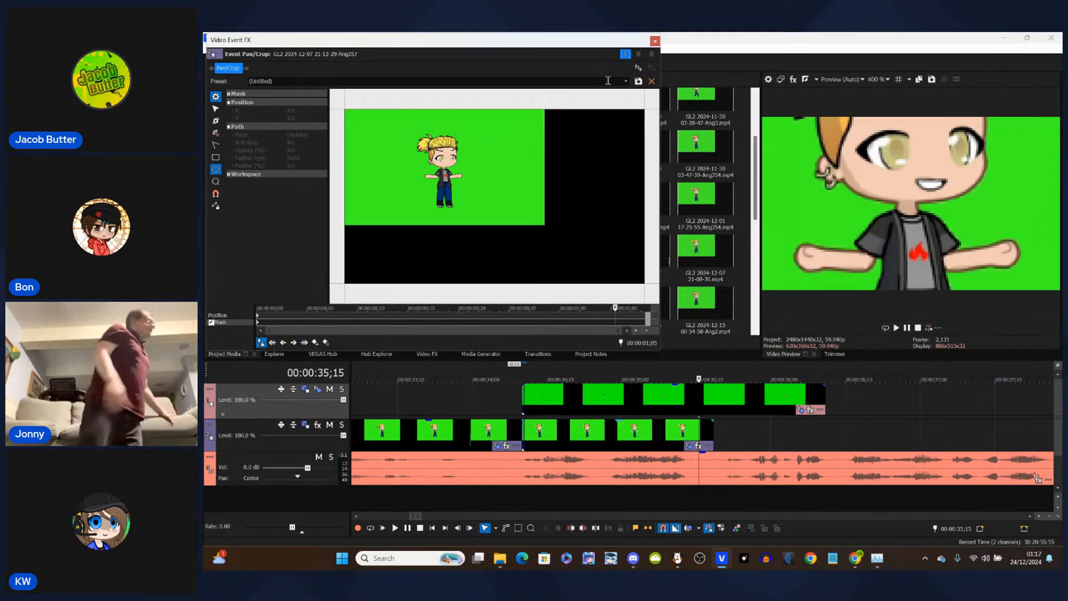
click(655, 40)
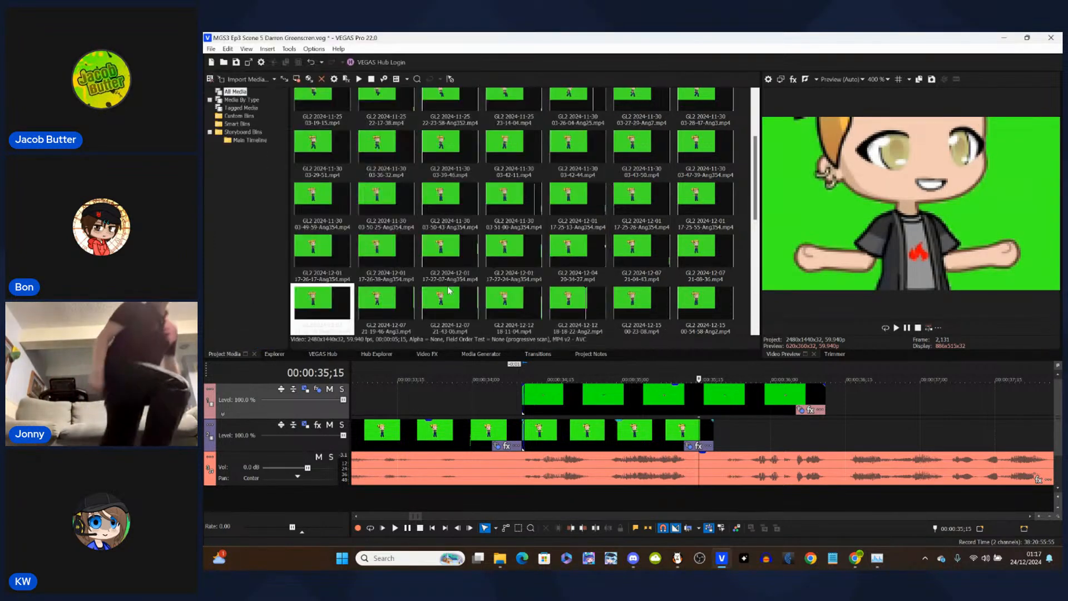
- Duplicate the character video track and undo the duplication
right_click(263, 427)
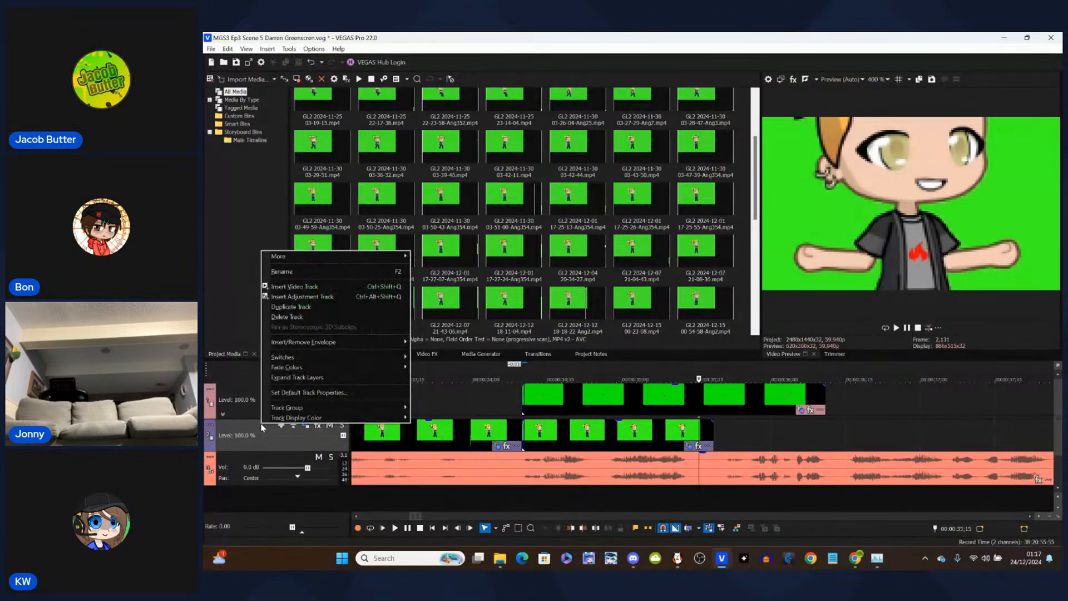
click(321, 306)
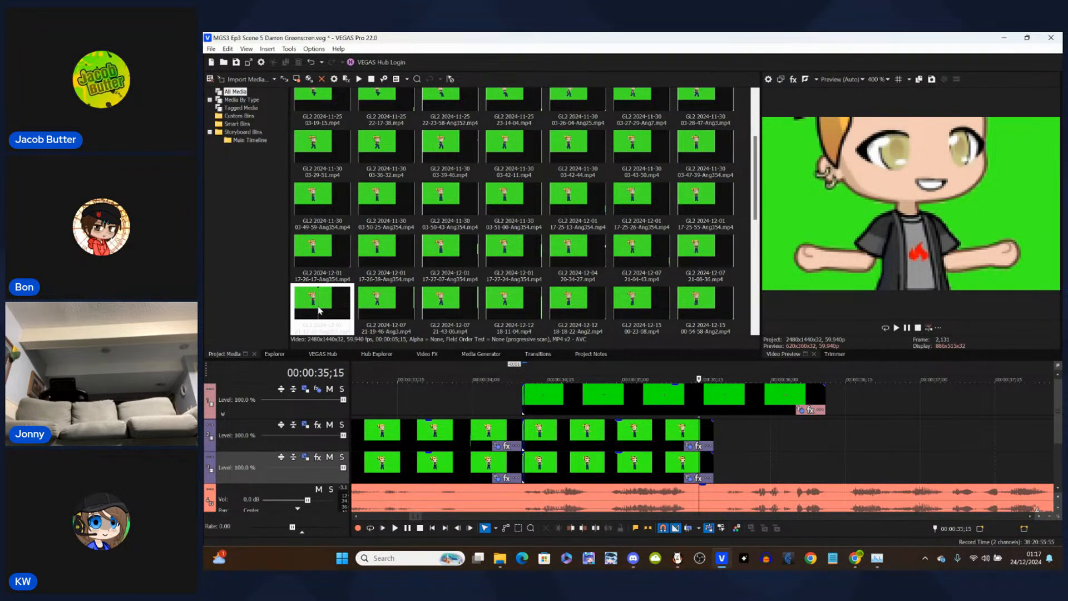
key(ctrl+z)
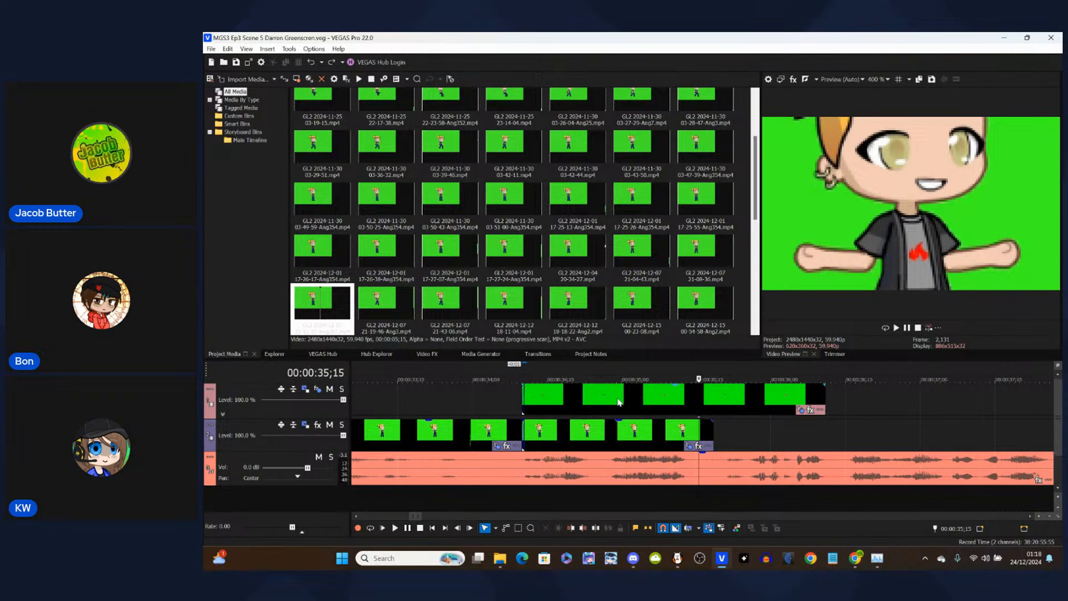
- Move the mouth clip earlier so it overlaps the previous pose at 00:00:34;07
click(511, 400)
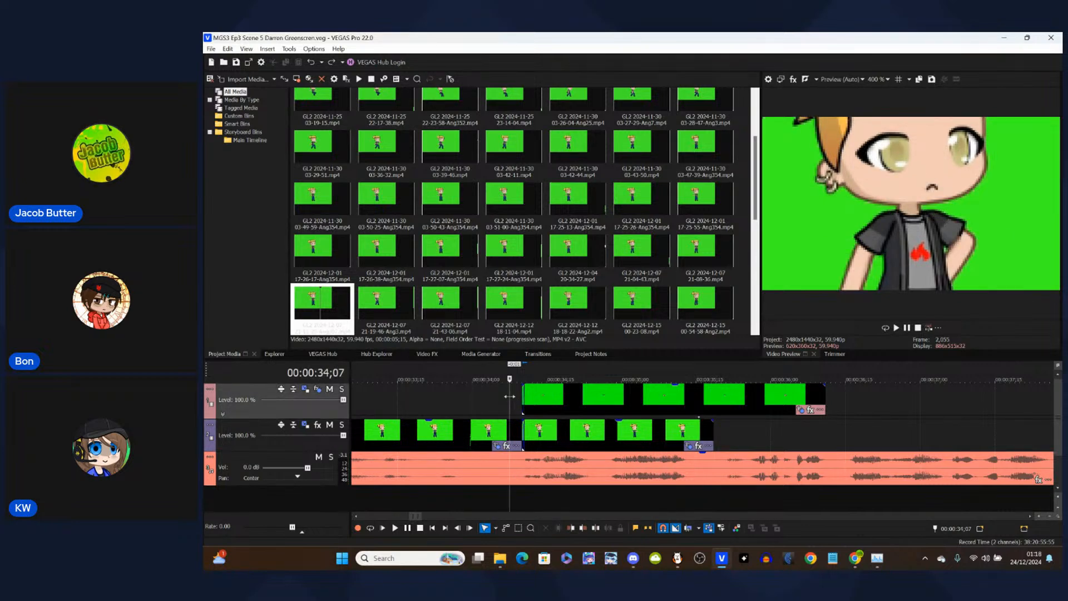
click(559, 402)
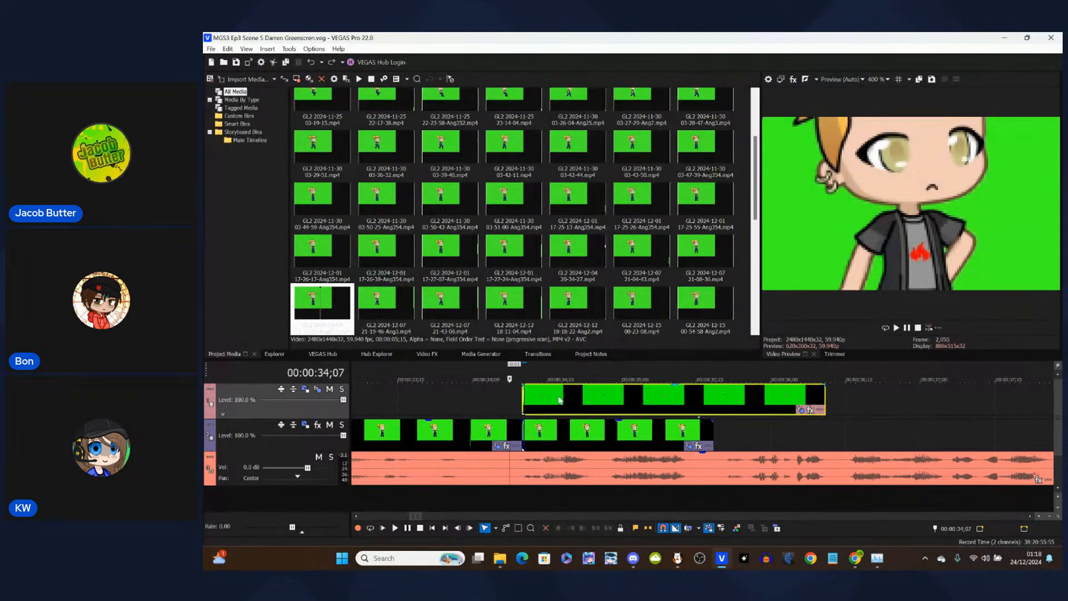
click(507, 398)
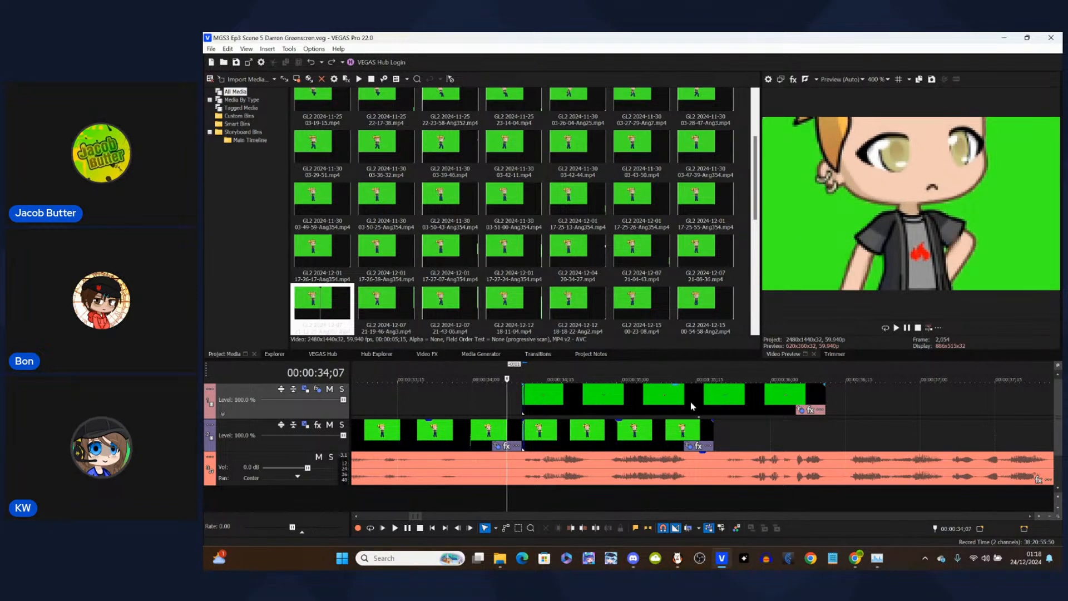
drag(691, 407, 502, 393)
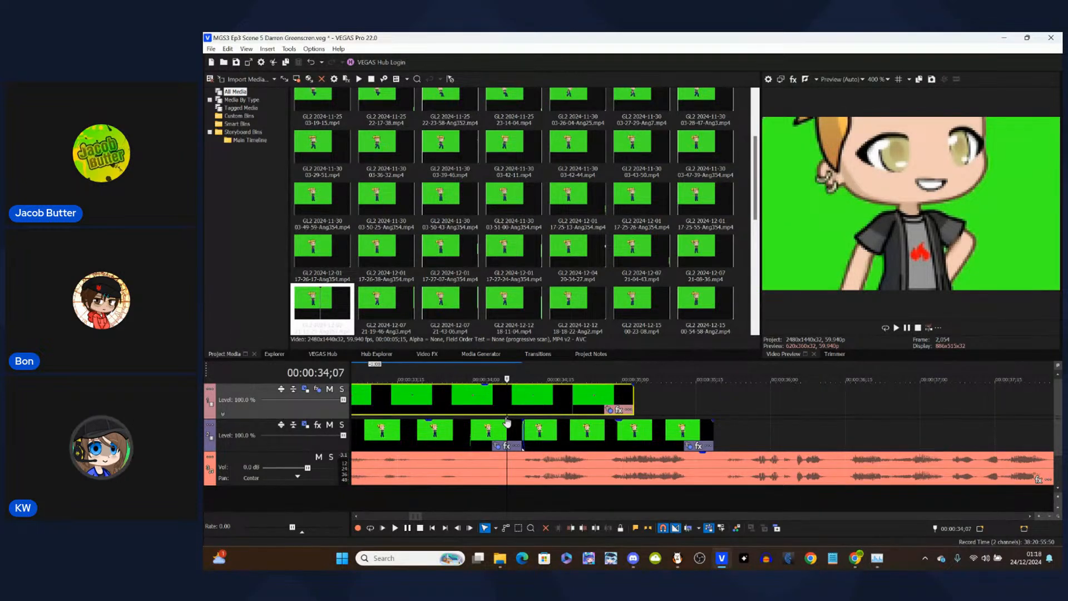
- Make the mouth clip semi-transparent and align it over the pose's own mouth, with Track 1 motion X at 20.20 and Y adjusted
click(305, 389)
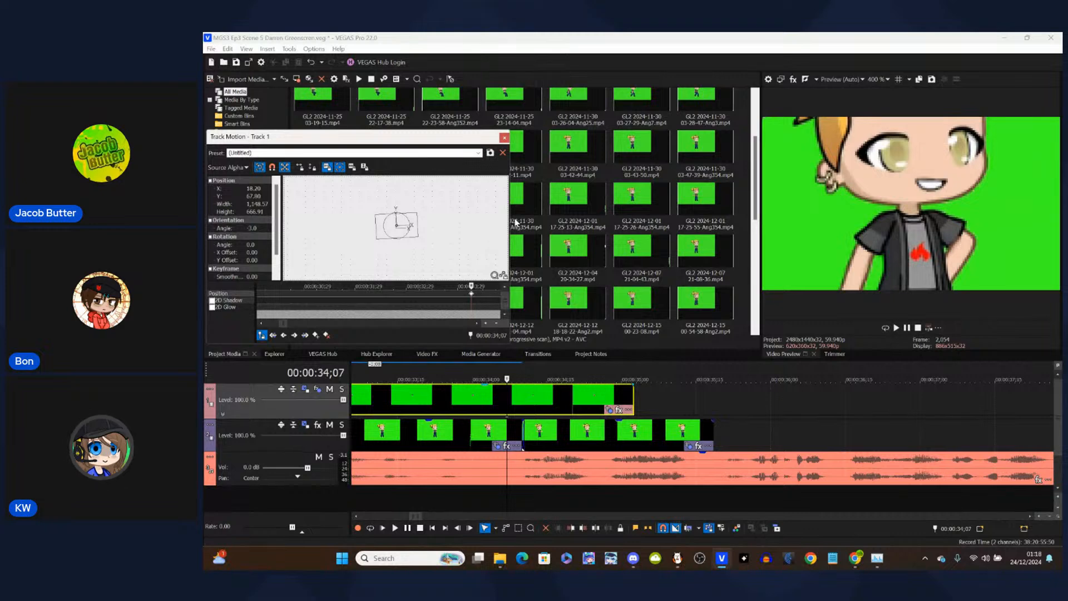
click(485, 389)
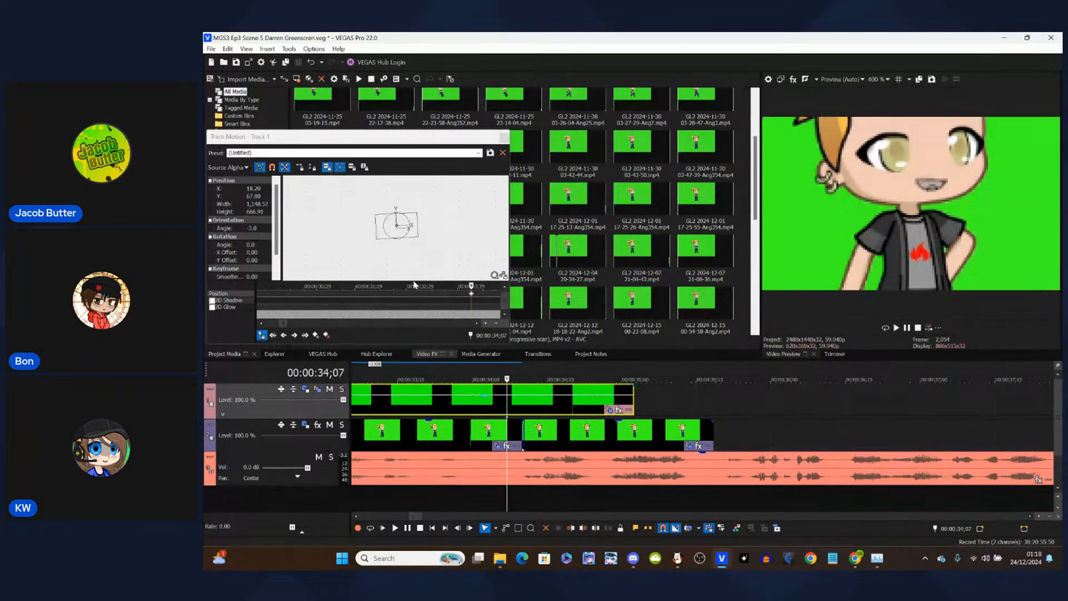
double_click(255, 197)
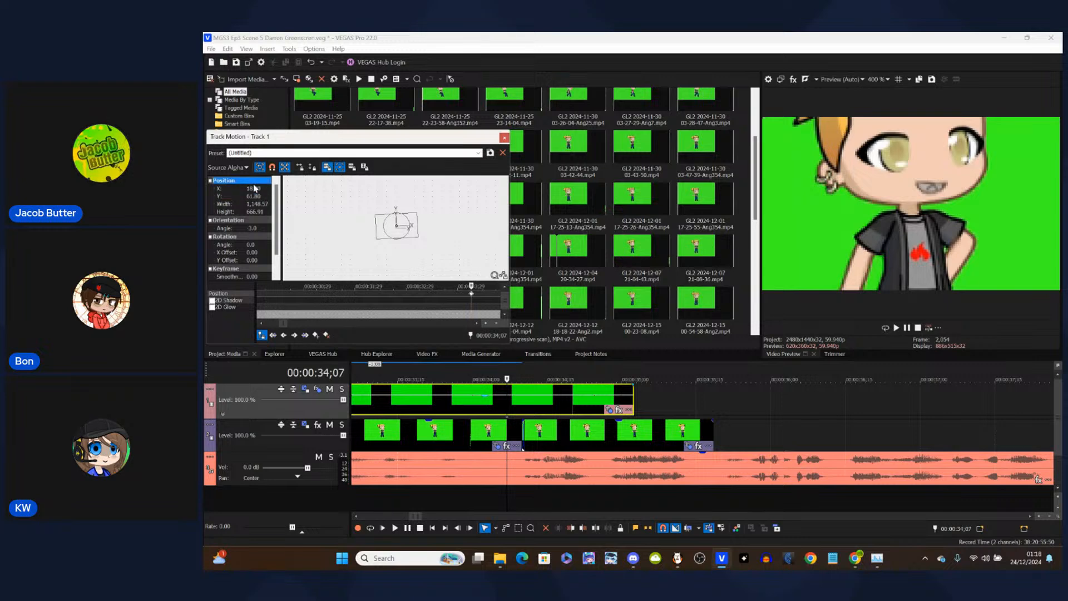
double_click(255, 188)
scroll(255, 190, up, 7)
double_click(256, 196)
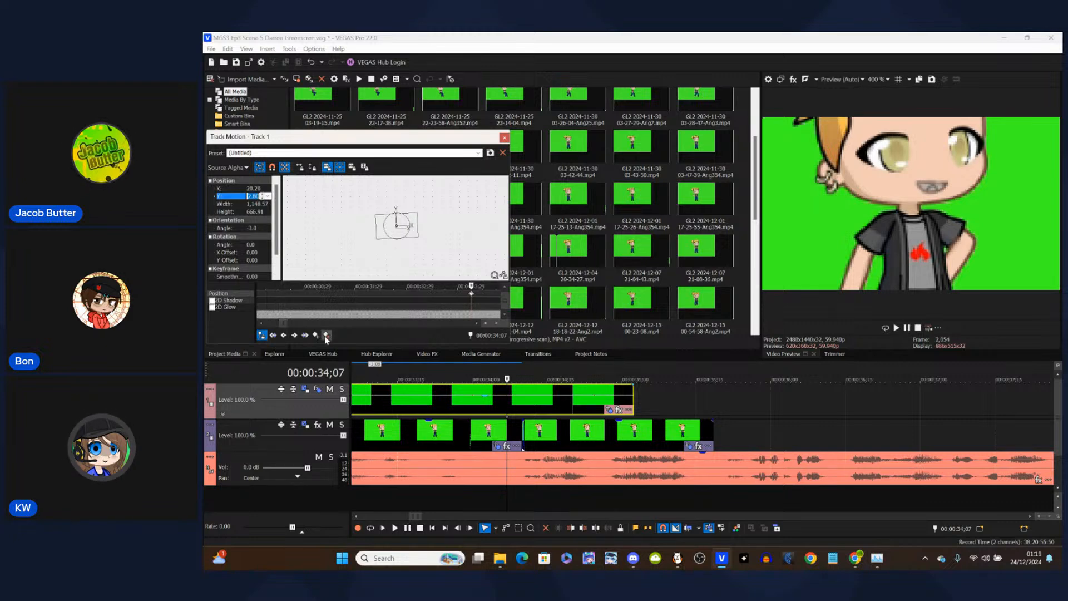
click(505, 138)
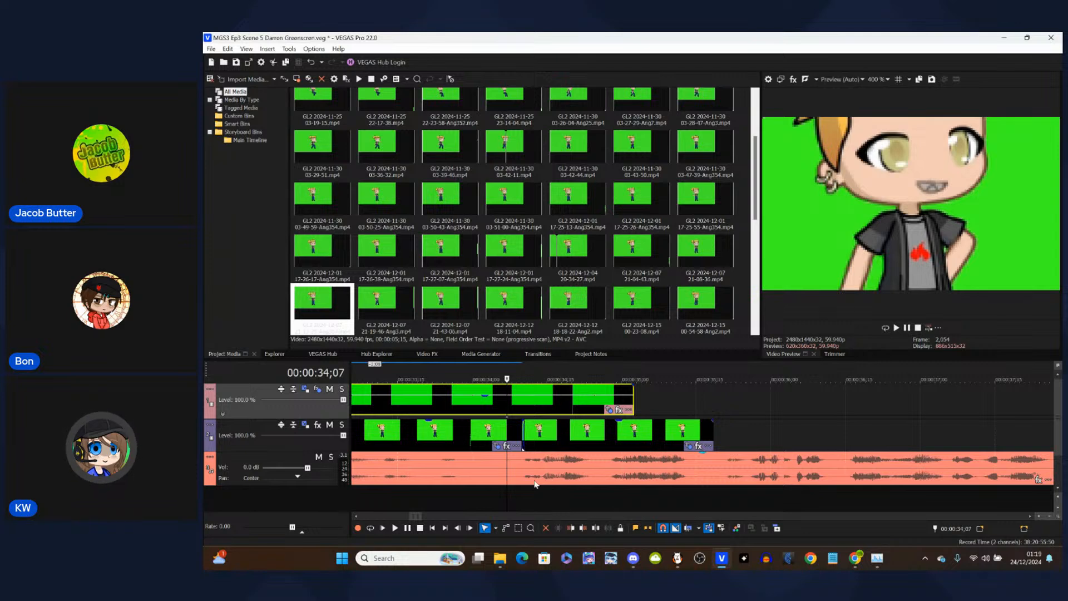
- Restore the mouth clip's full opacity and move it back to start at the character cut at 00:00:34;10
drag(484, 396, 641, 403)
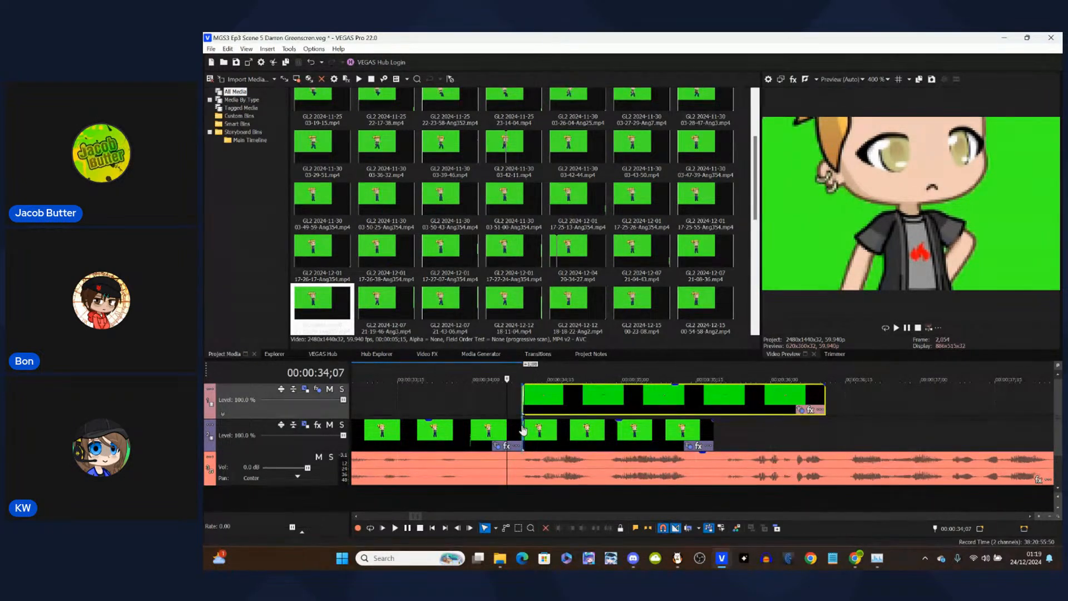
click(523, 402)
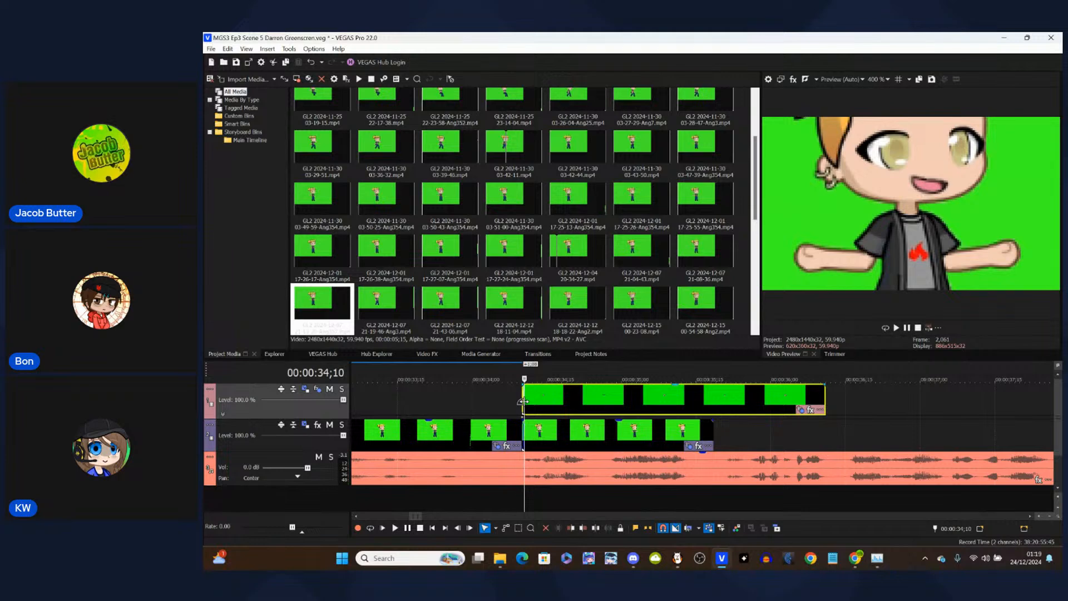
scroll(694, 404, up, 5)
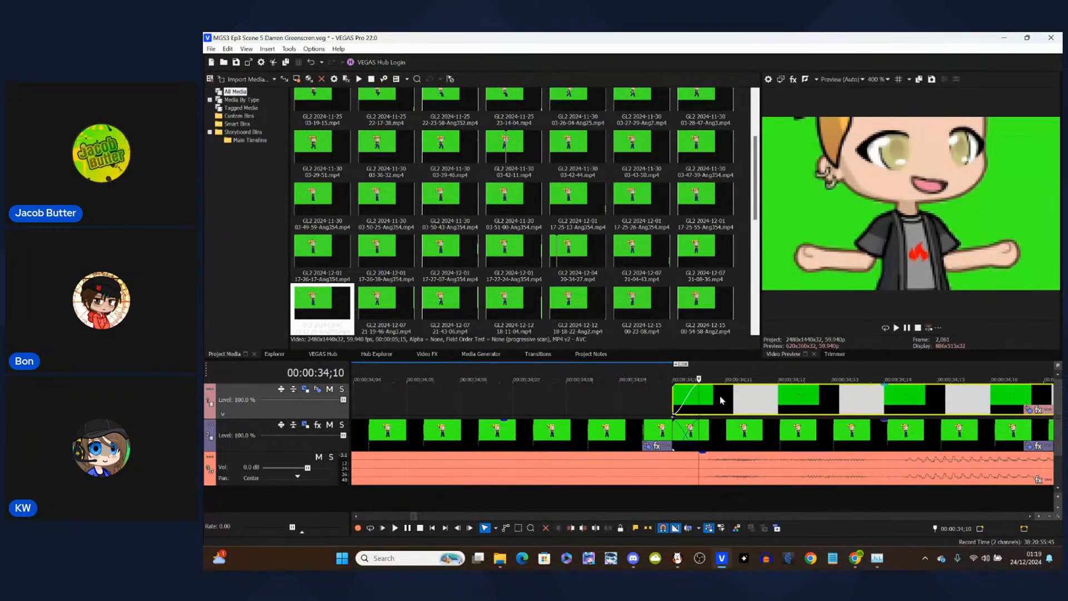
click(674, 400)
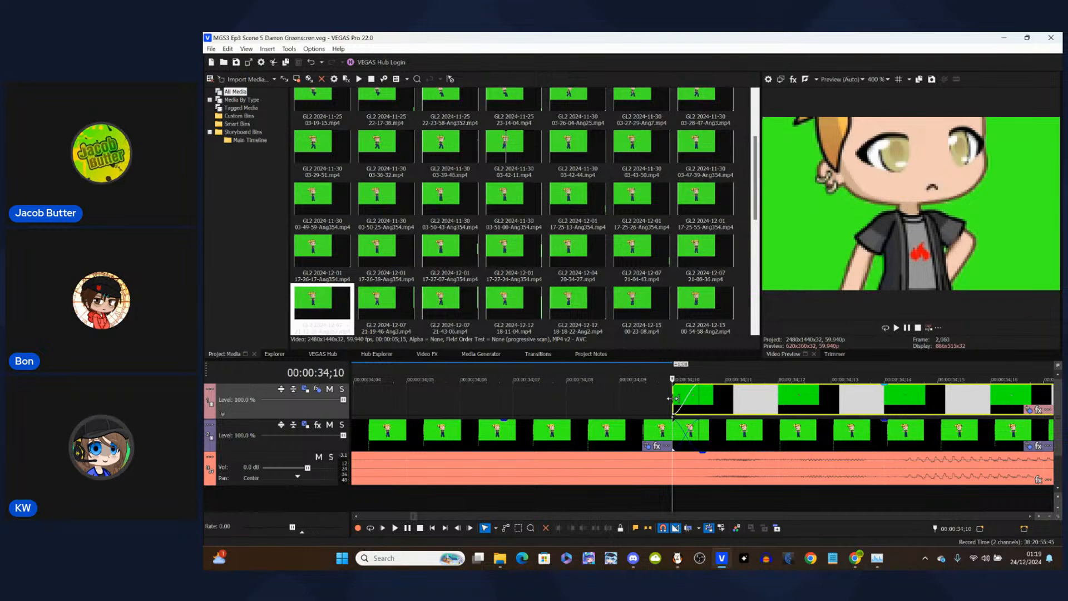
- Check the mouth on the frames around the cut at 00:00:34;10 and at 00:00:35;05
scroll(672, 398, down, 10)
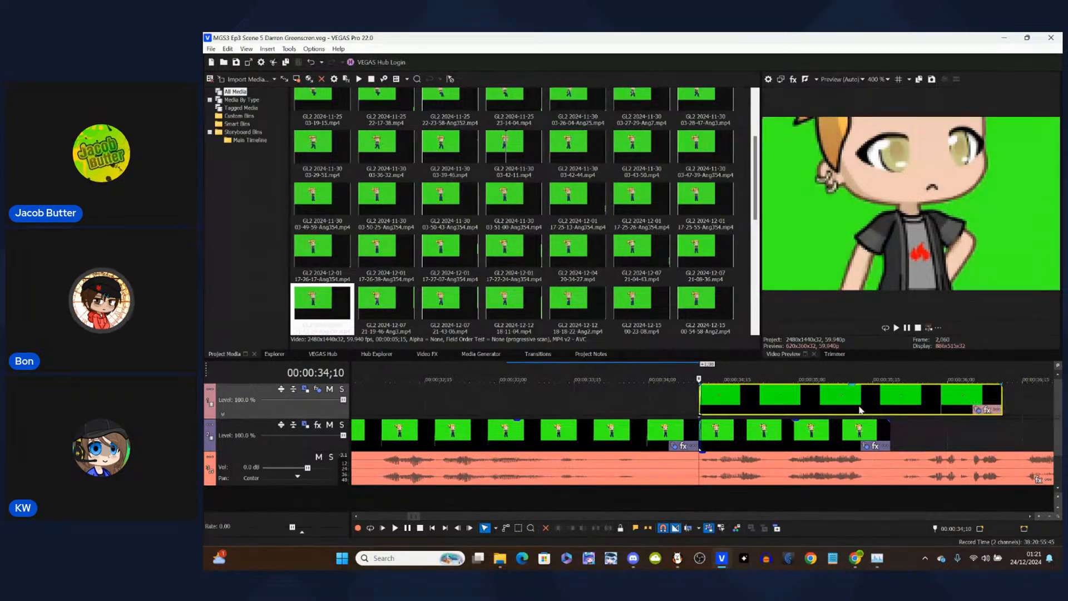
click(704, 399)
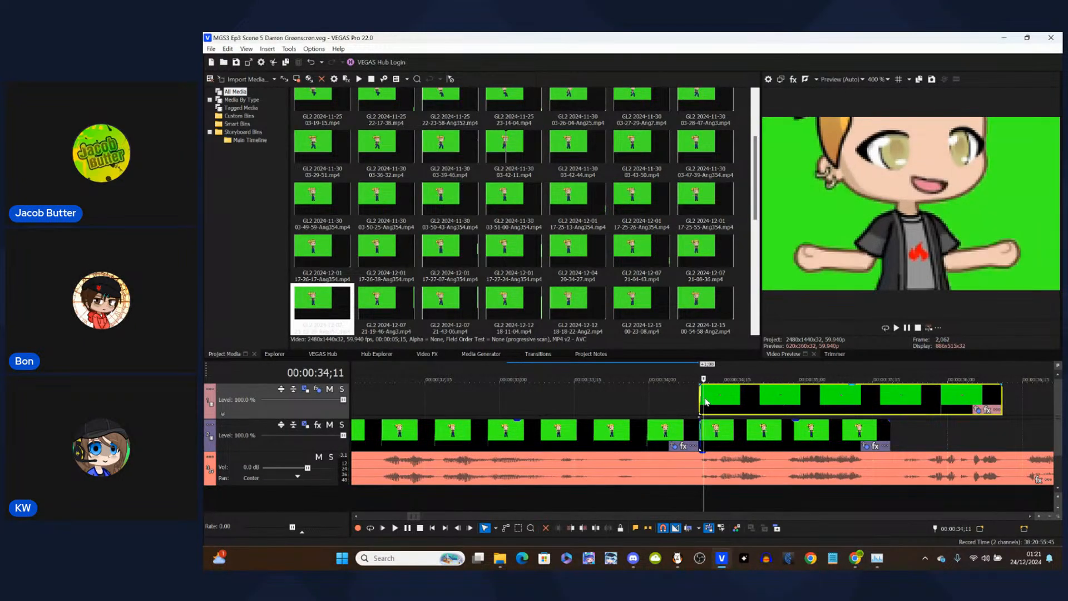
click(700, 395)
scroll(700, 395, up, 3)
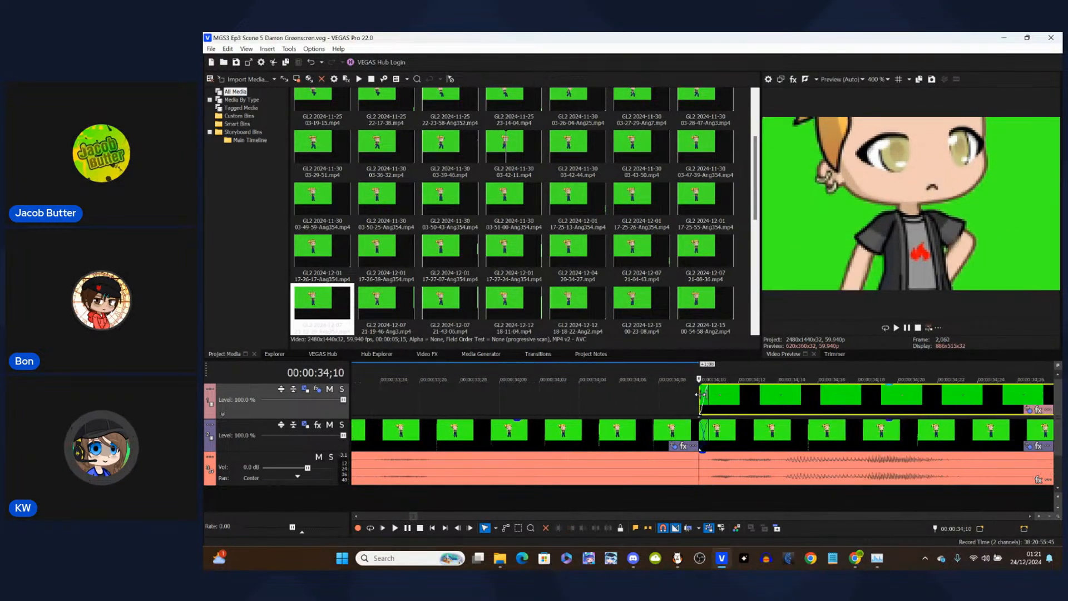
scroll(809, 409, down, 4)
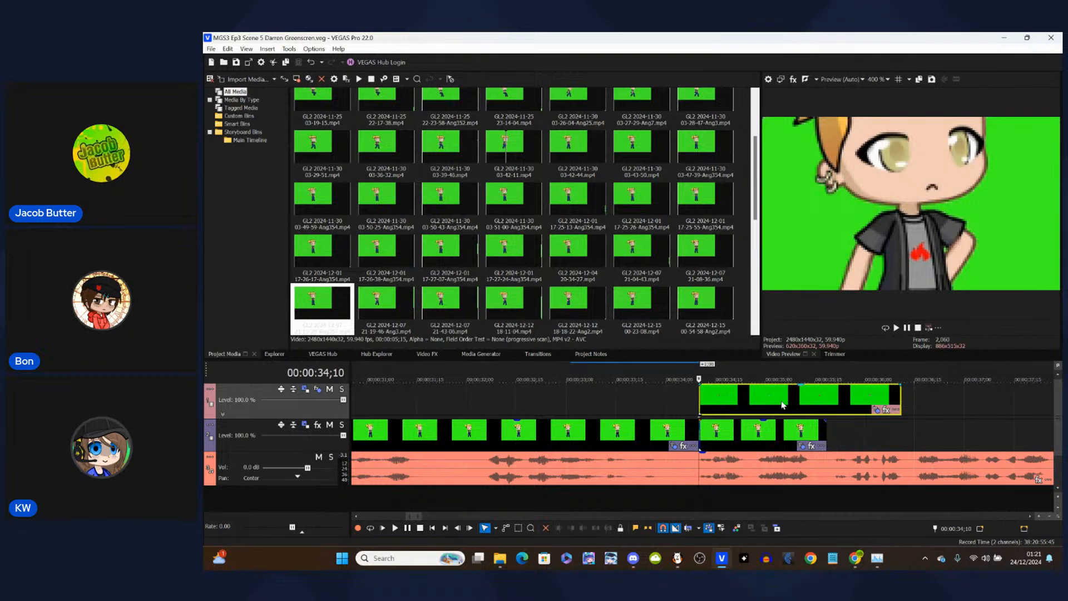
click(781, 500)
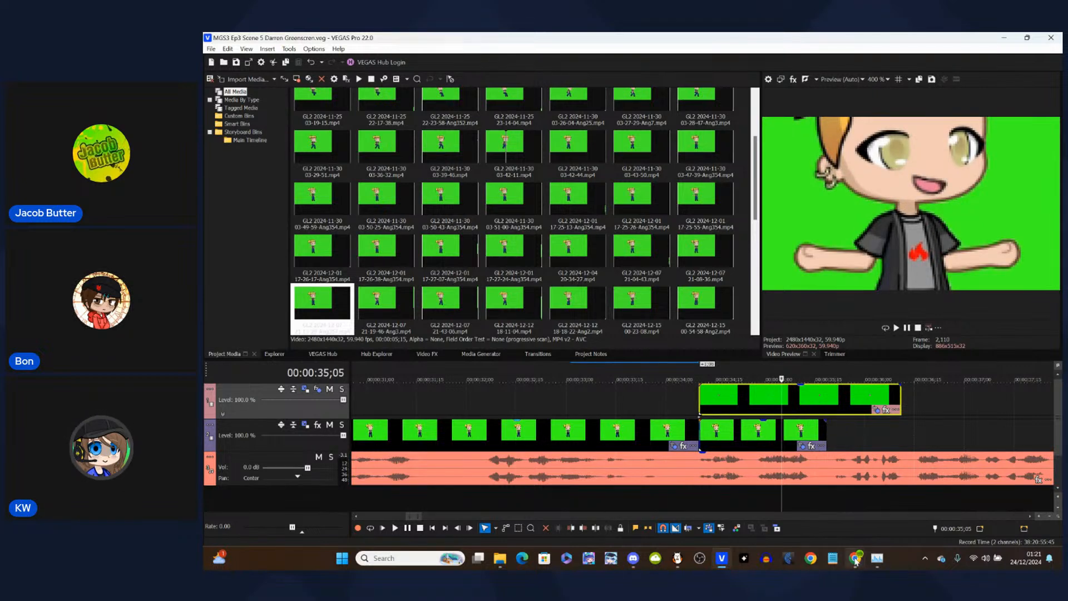
- Switch to the StreamYard studio in the browser and turn on the camera
mouse_move(856, 558)
click(779, 503)
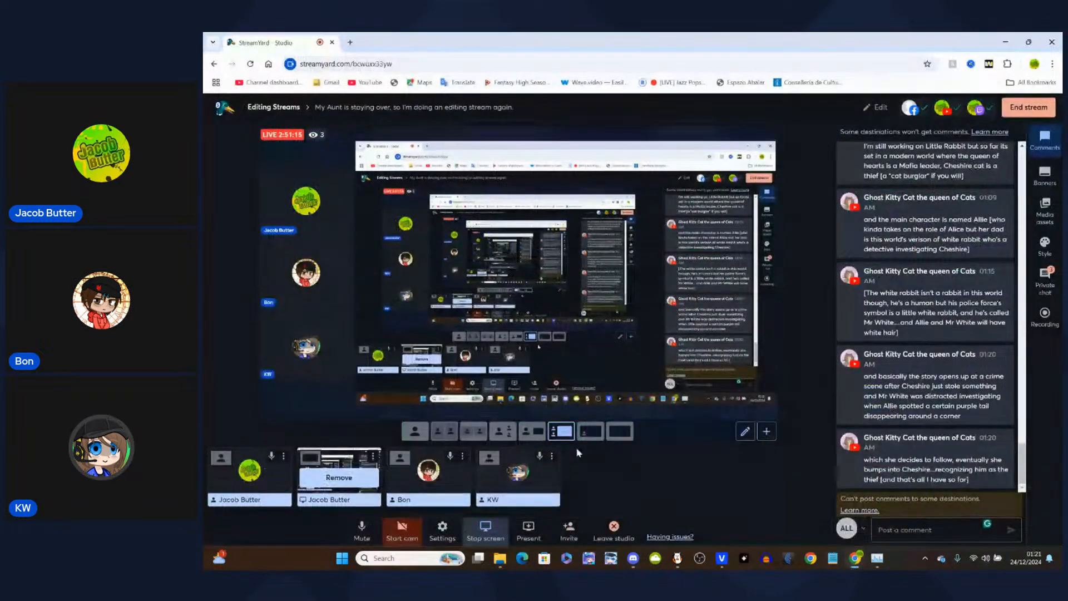
click(399, 537)
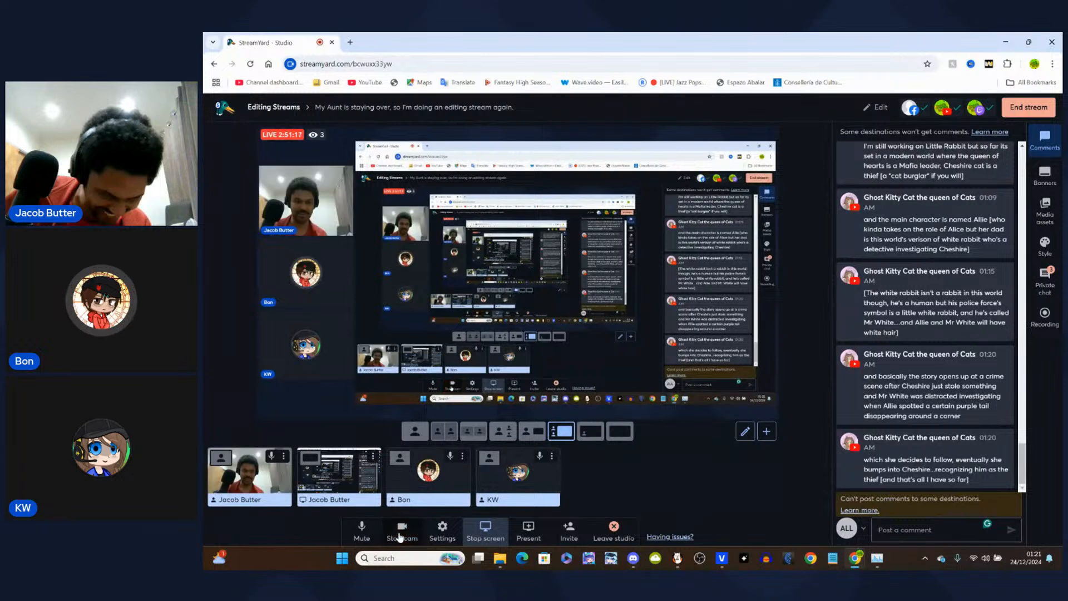